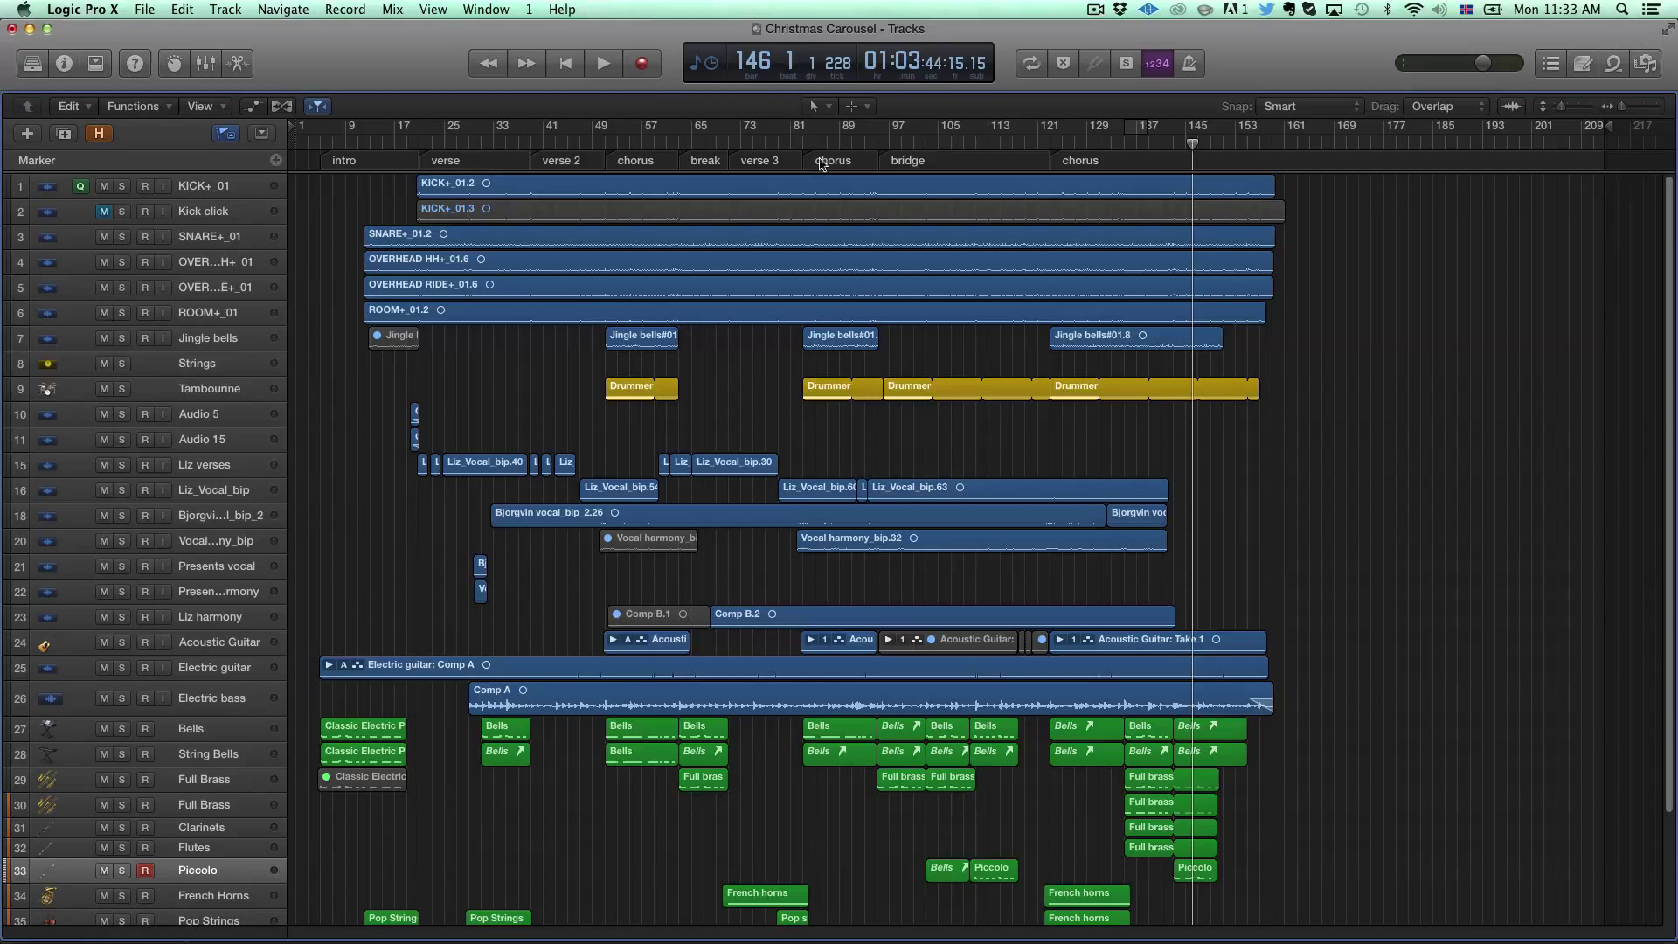
Step: Set a cycle range over the final chorus, from bar 121 to about bar 145, and open the mixer
key("super+Down")
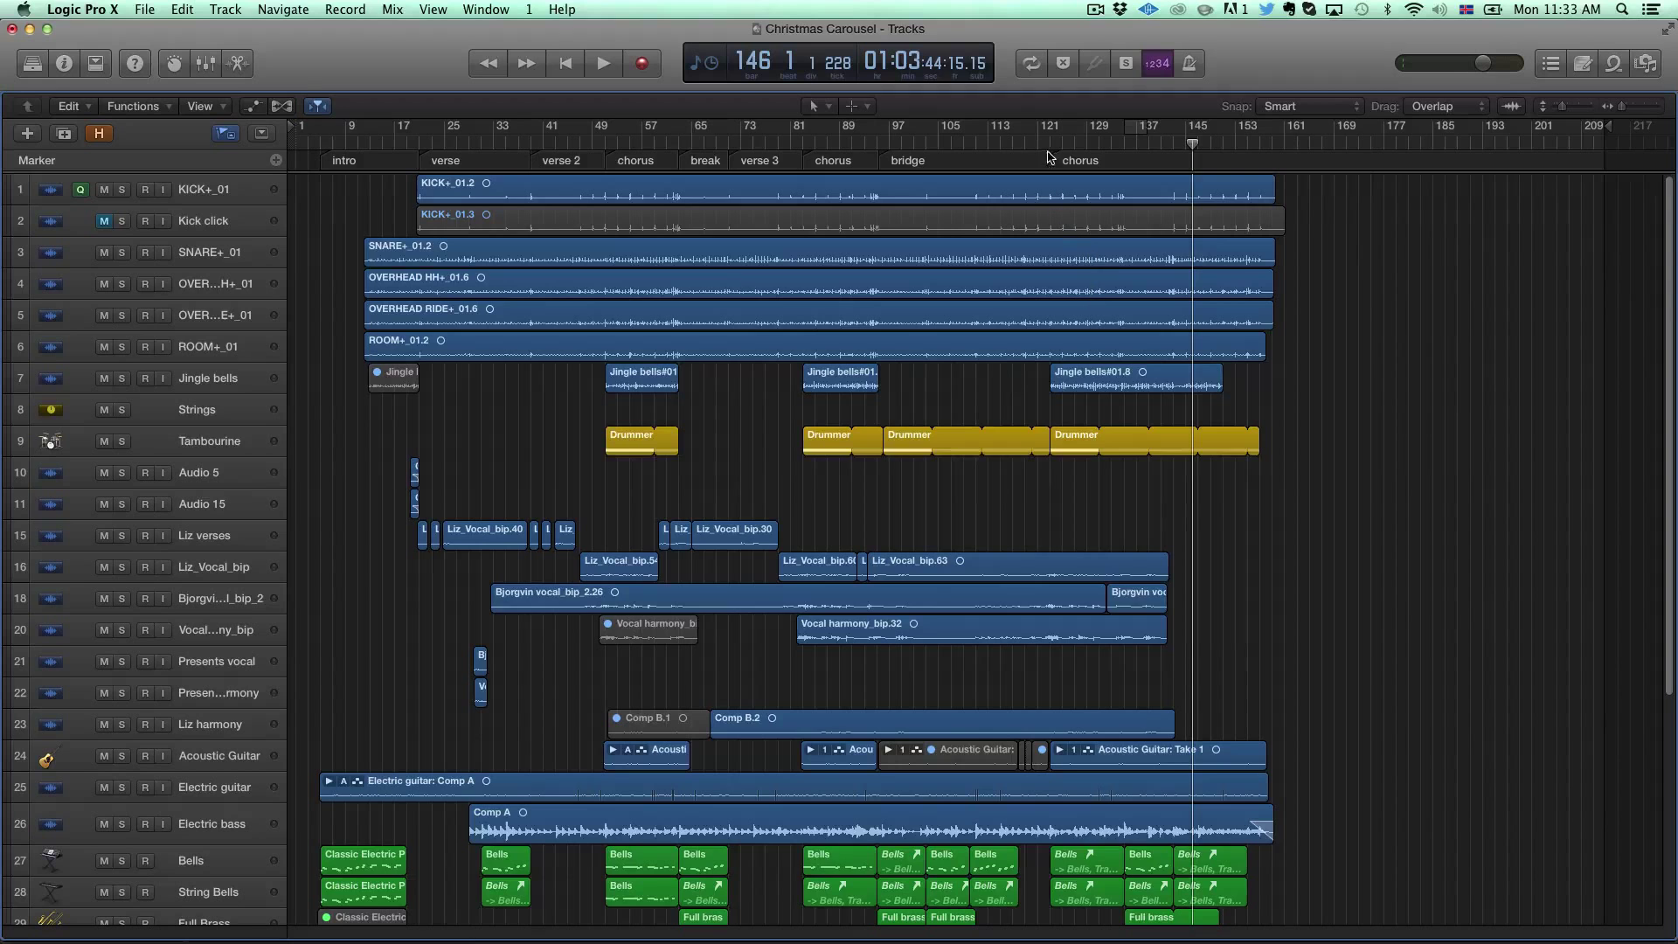
left_click_drag(1047, 133, 1193, 140)
key("super+2")
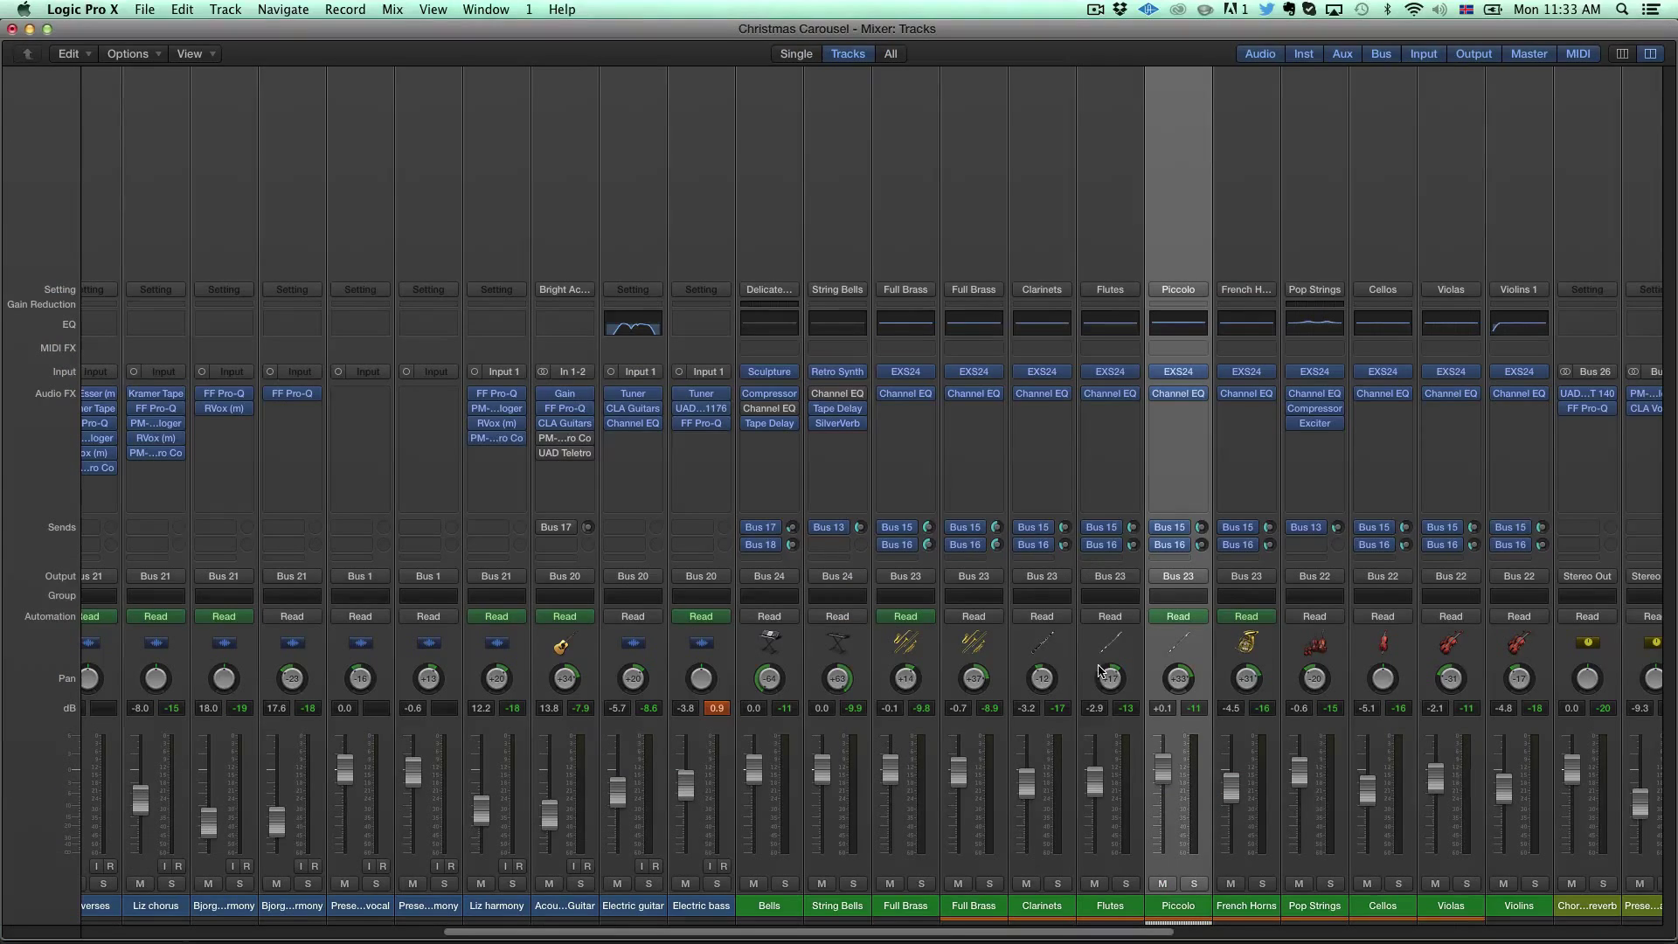
Step: Solo the Drums, Instruments and Vocals bus channels in the mixer
scroll(1451, 900, "right", 10)
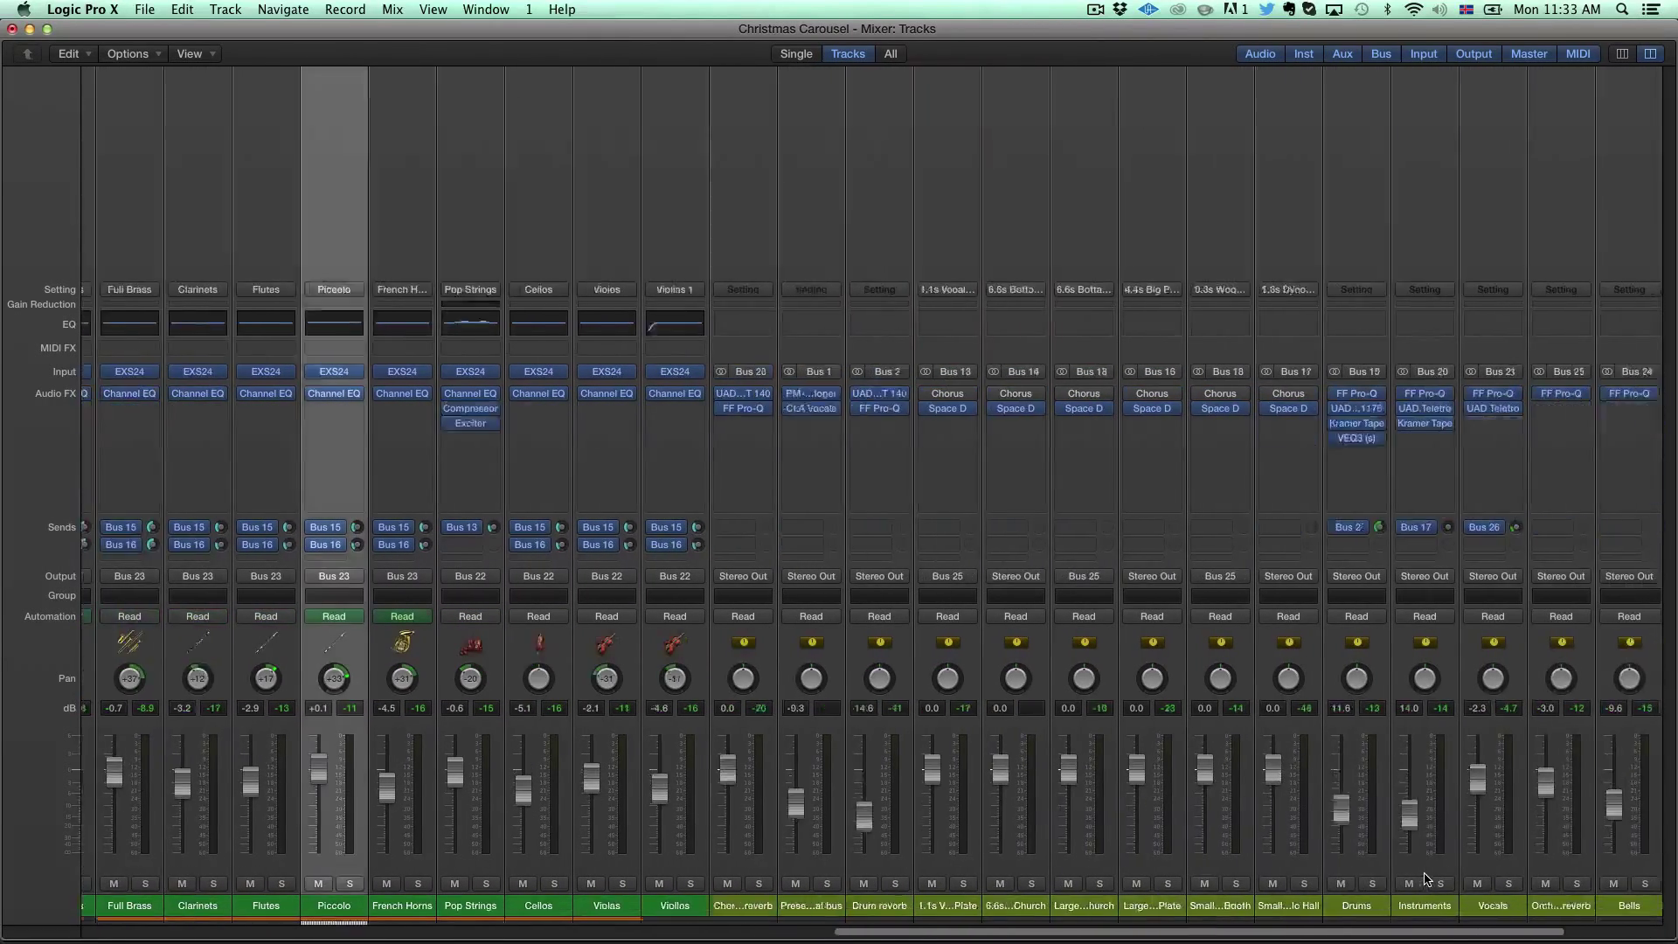
scroll(1426, 878, "right", 3)
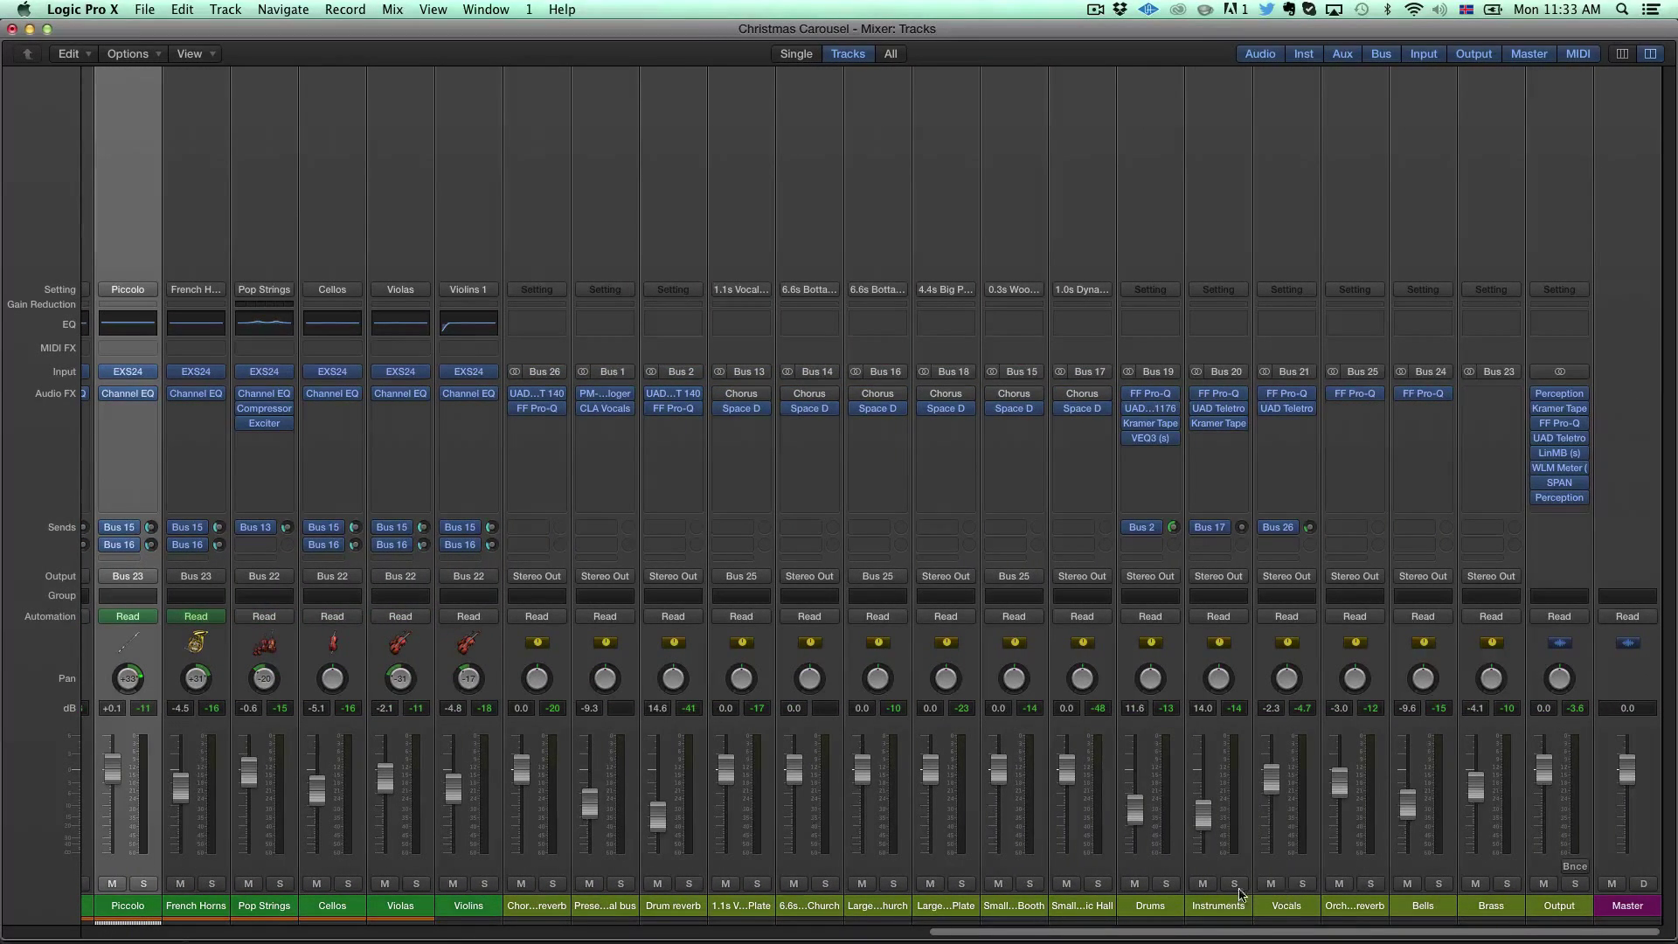
left_click(1167, 884)
left_click(1302, 884)
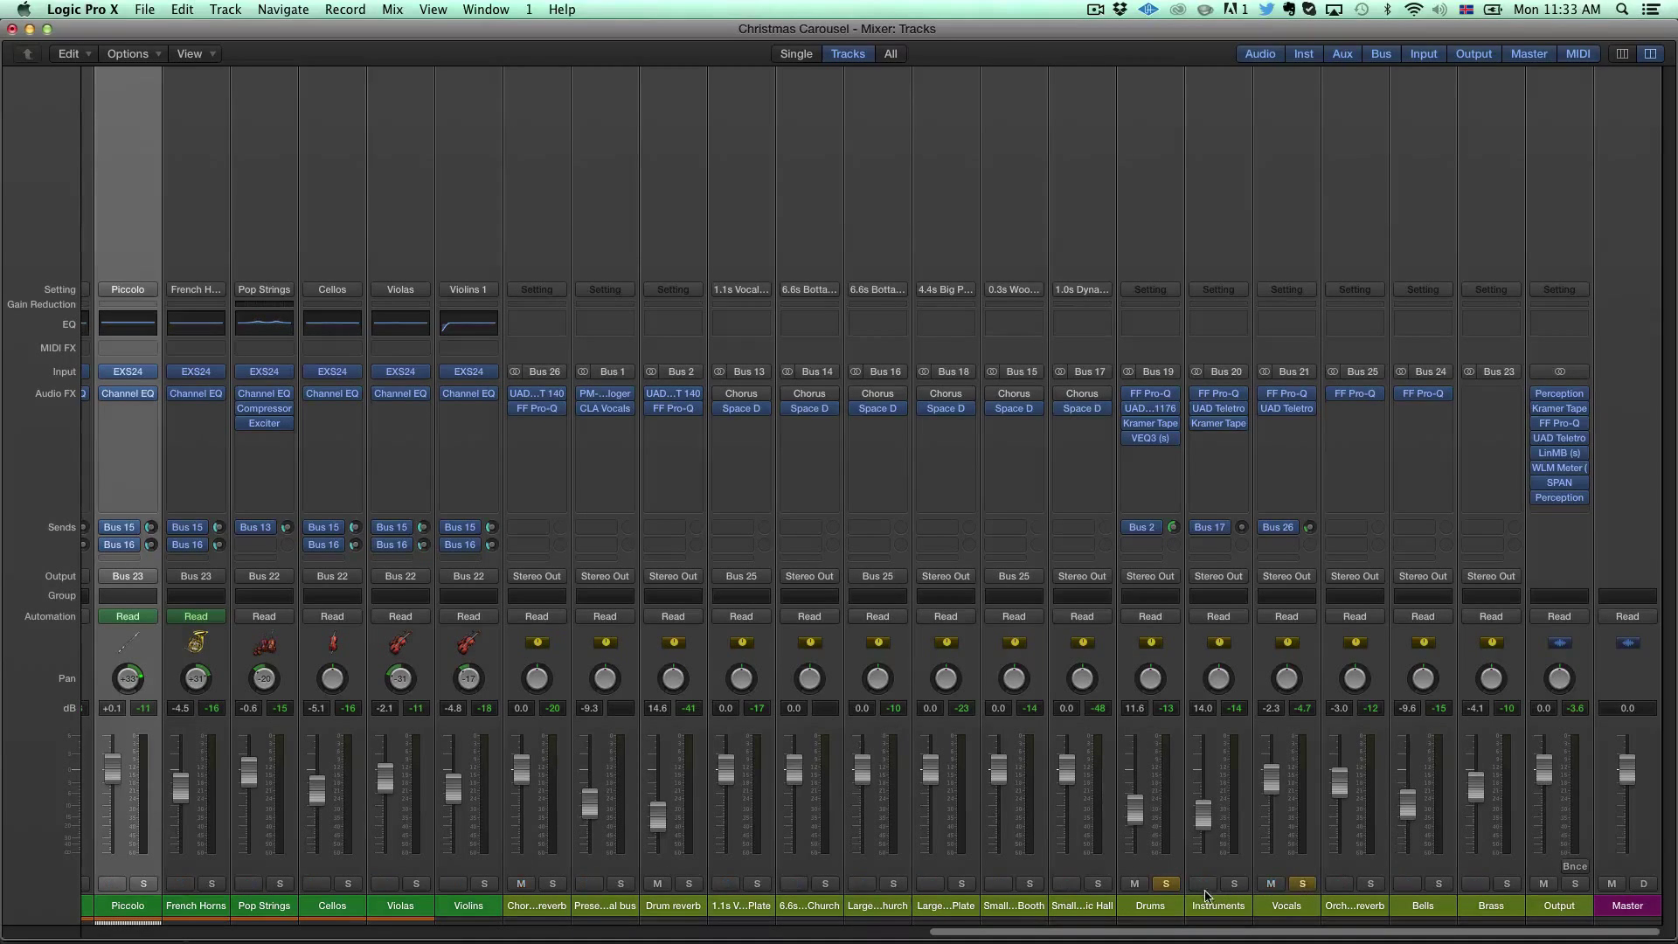
Step: Mute individual channels including Jingle bells, Tambourine and Acoustic Guitar, and listen to the reduced chorus mix
scroll(1115, 910, "left", 20)
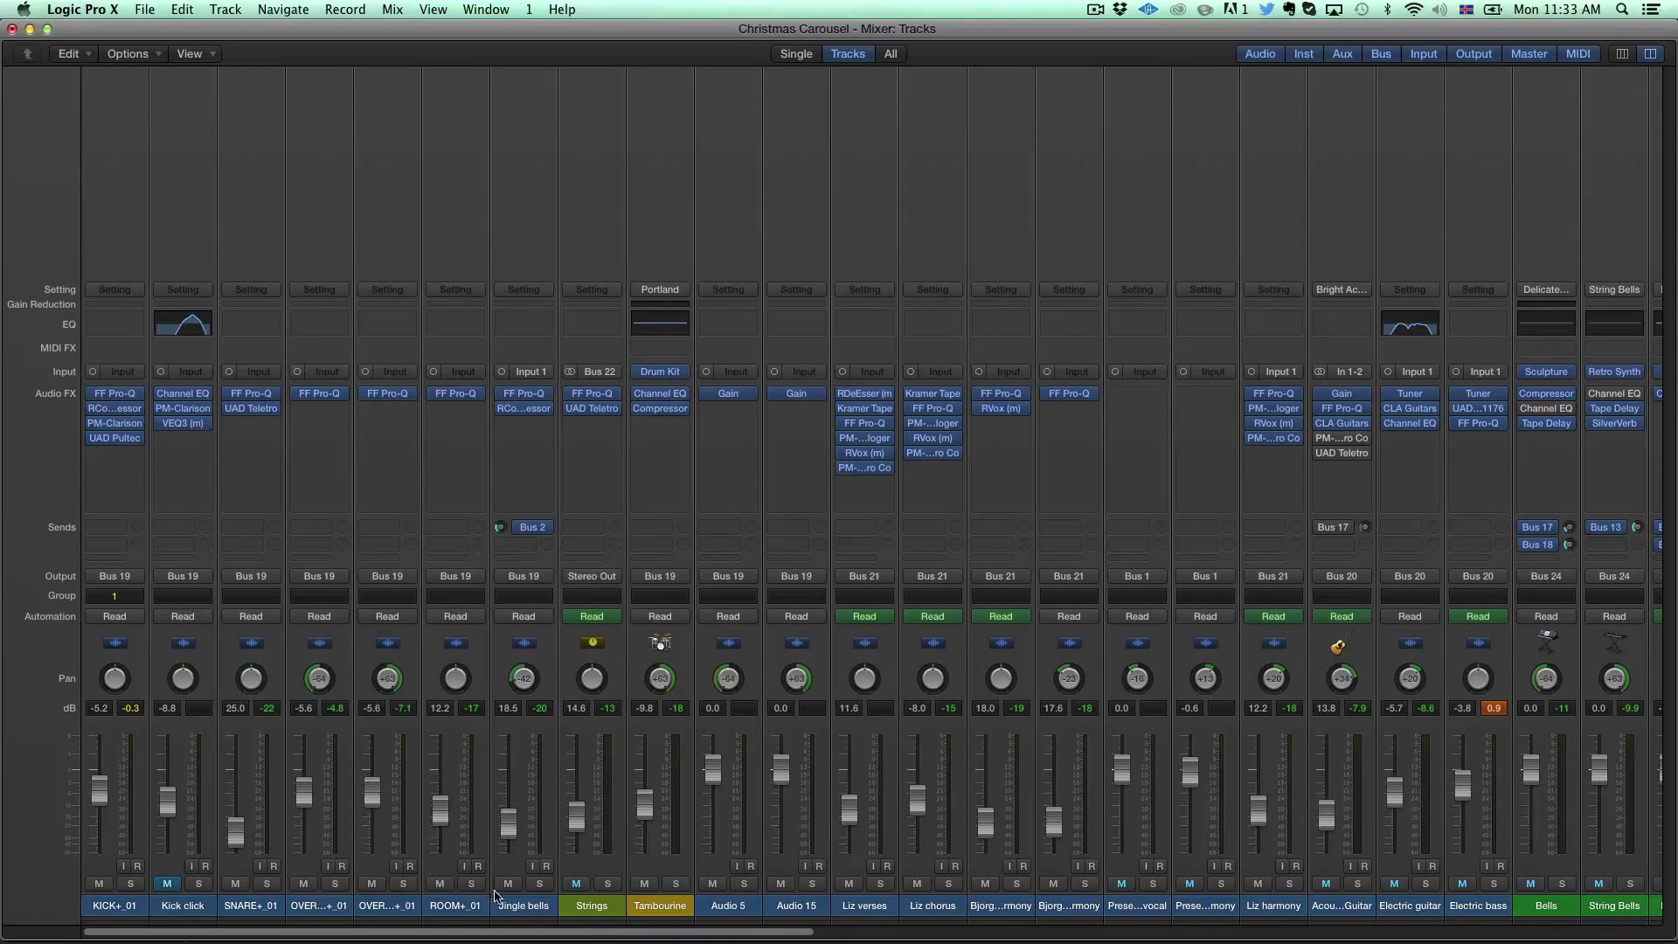
left_click(514, 898)
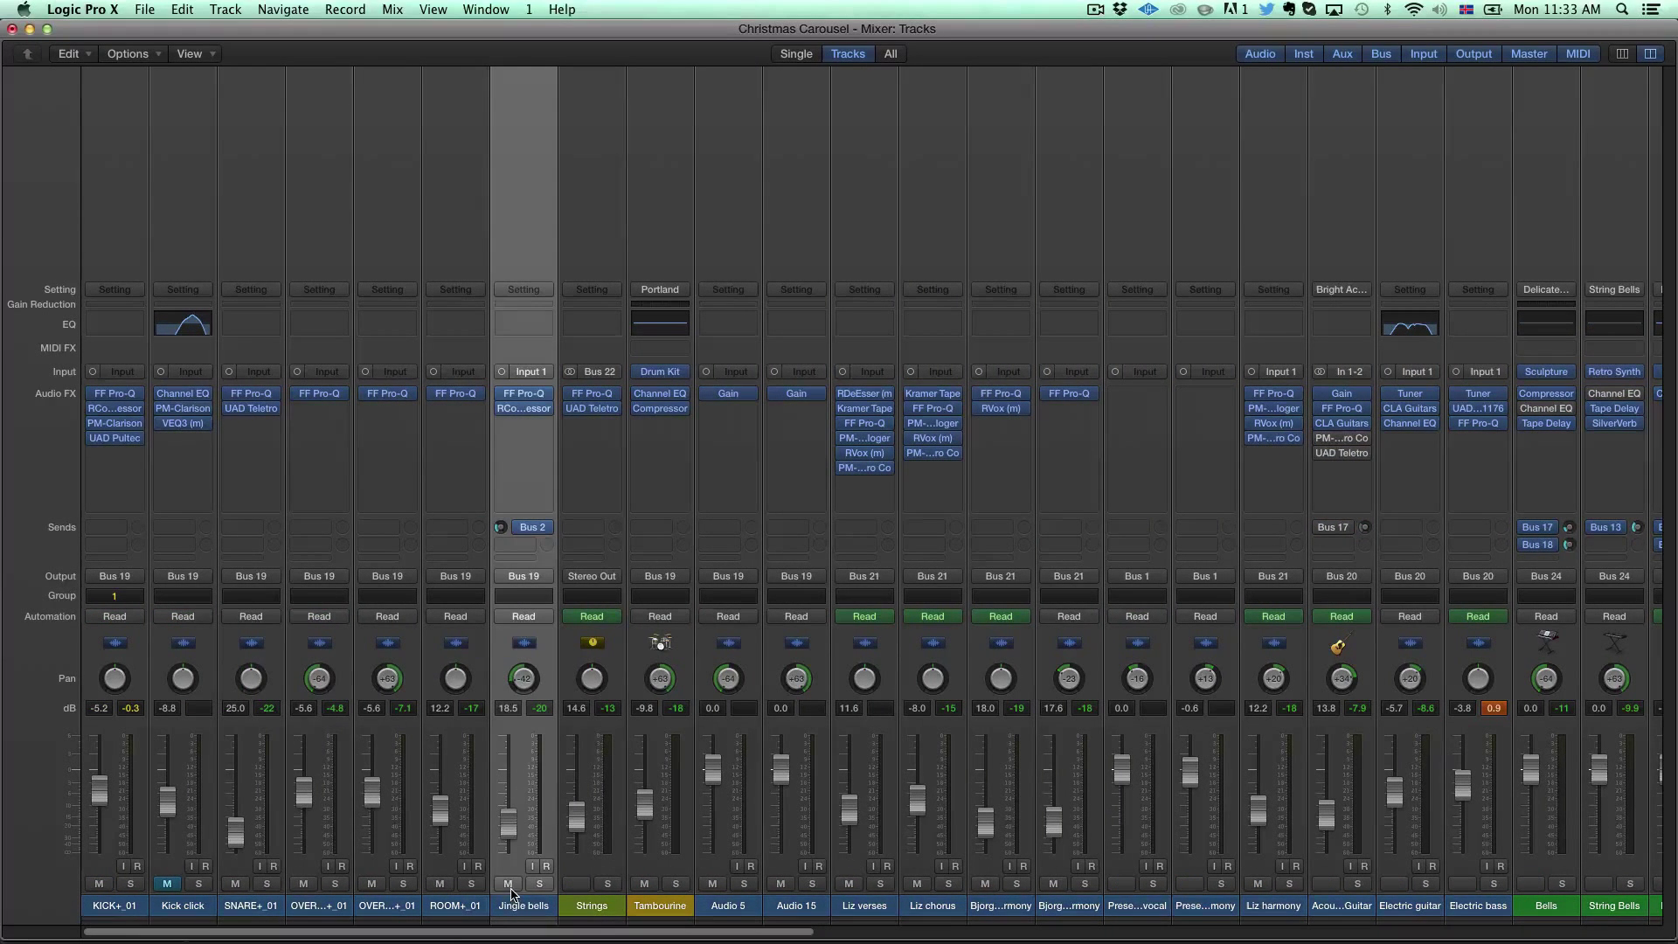
left_click(644, 884)
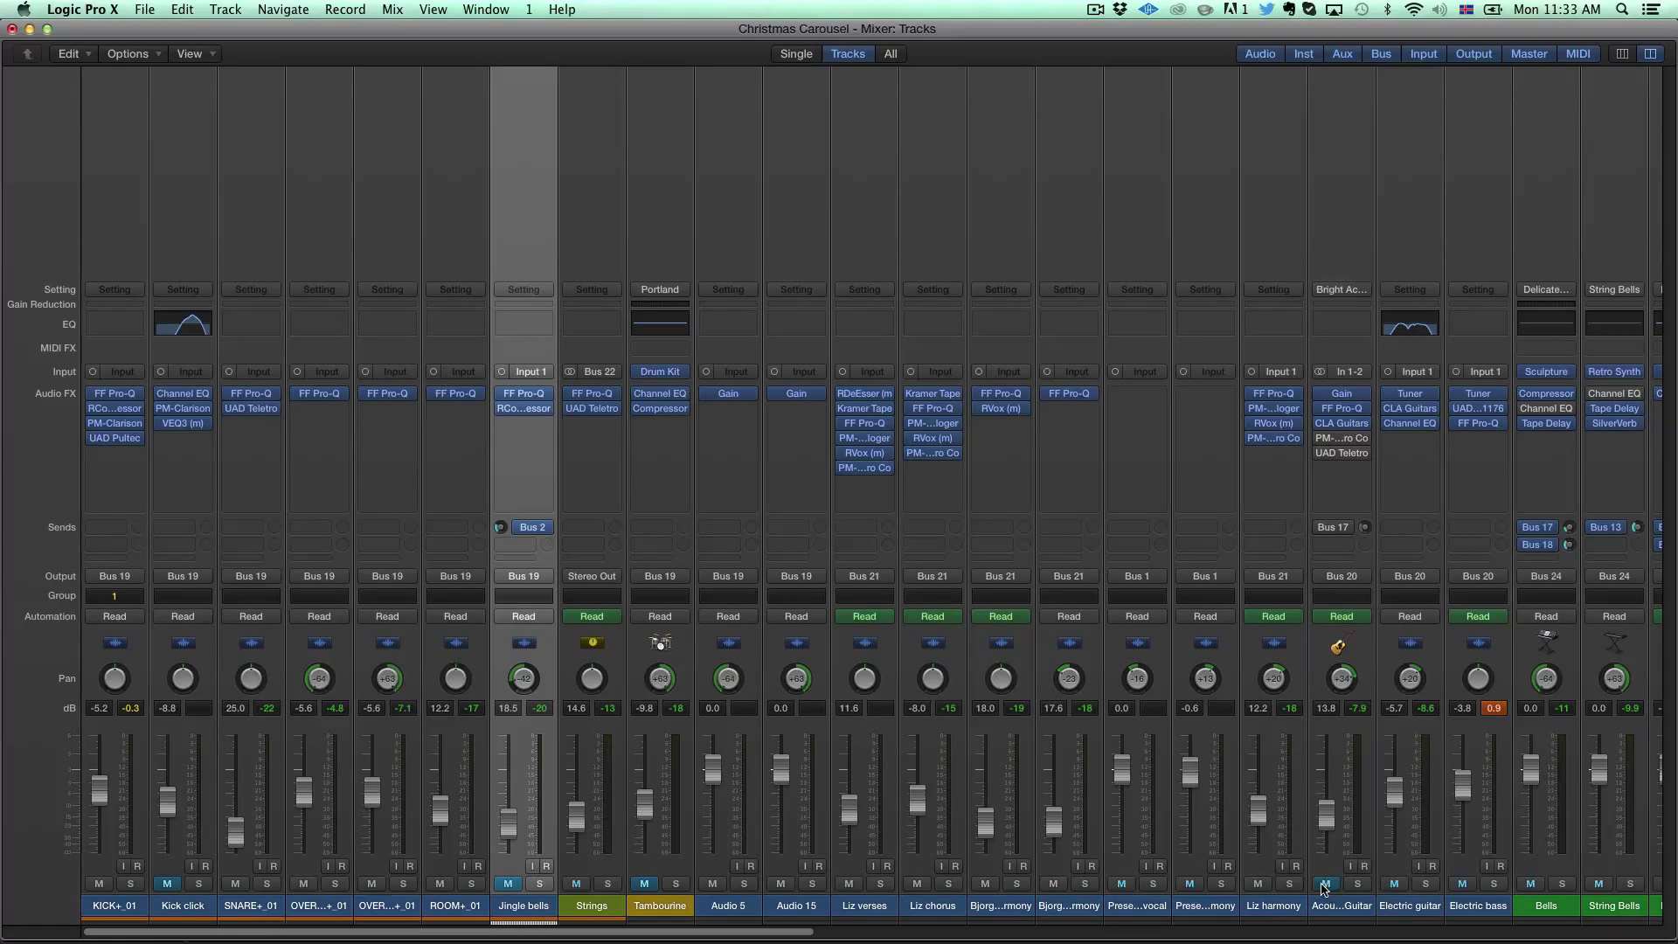
scroll(881, 836, "right", 5)
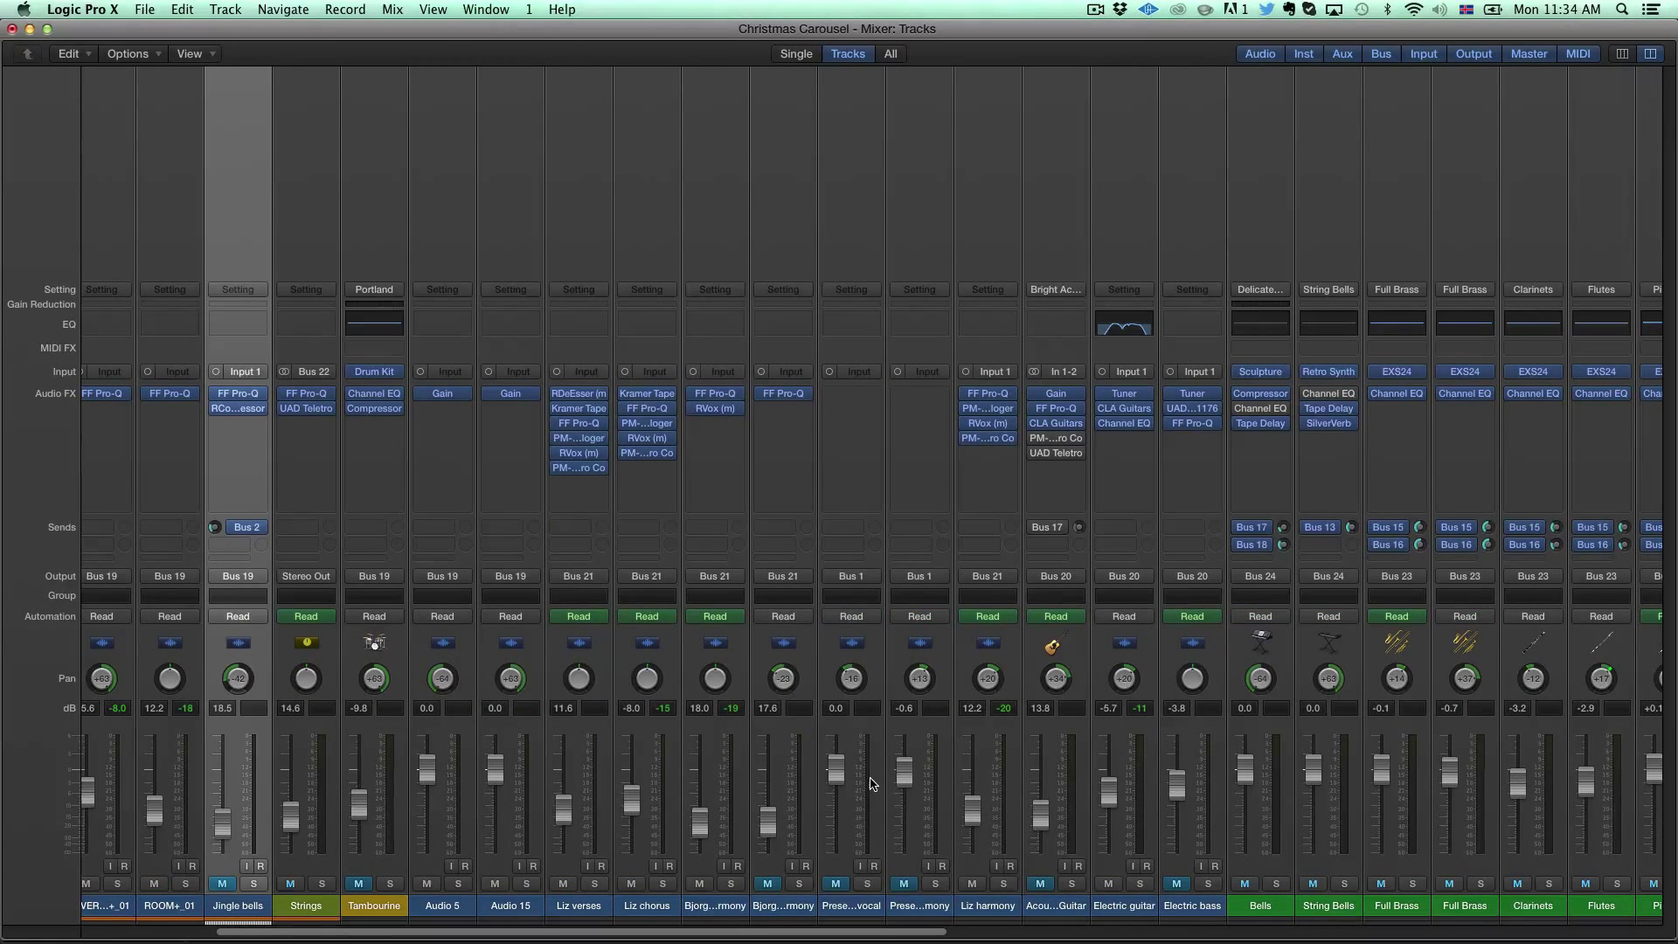
scroll(1239, 771, "right", 3)
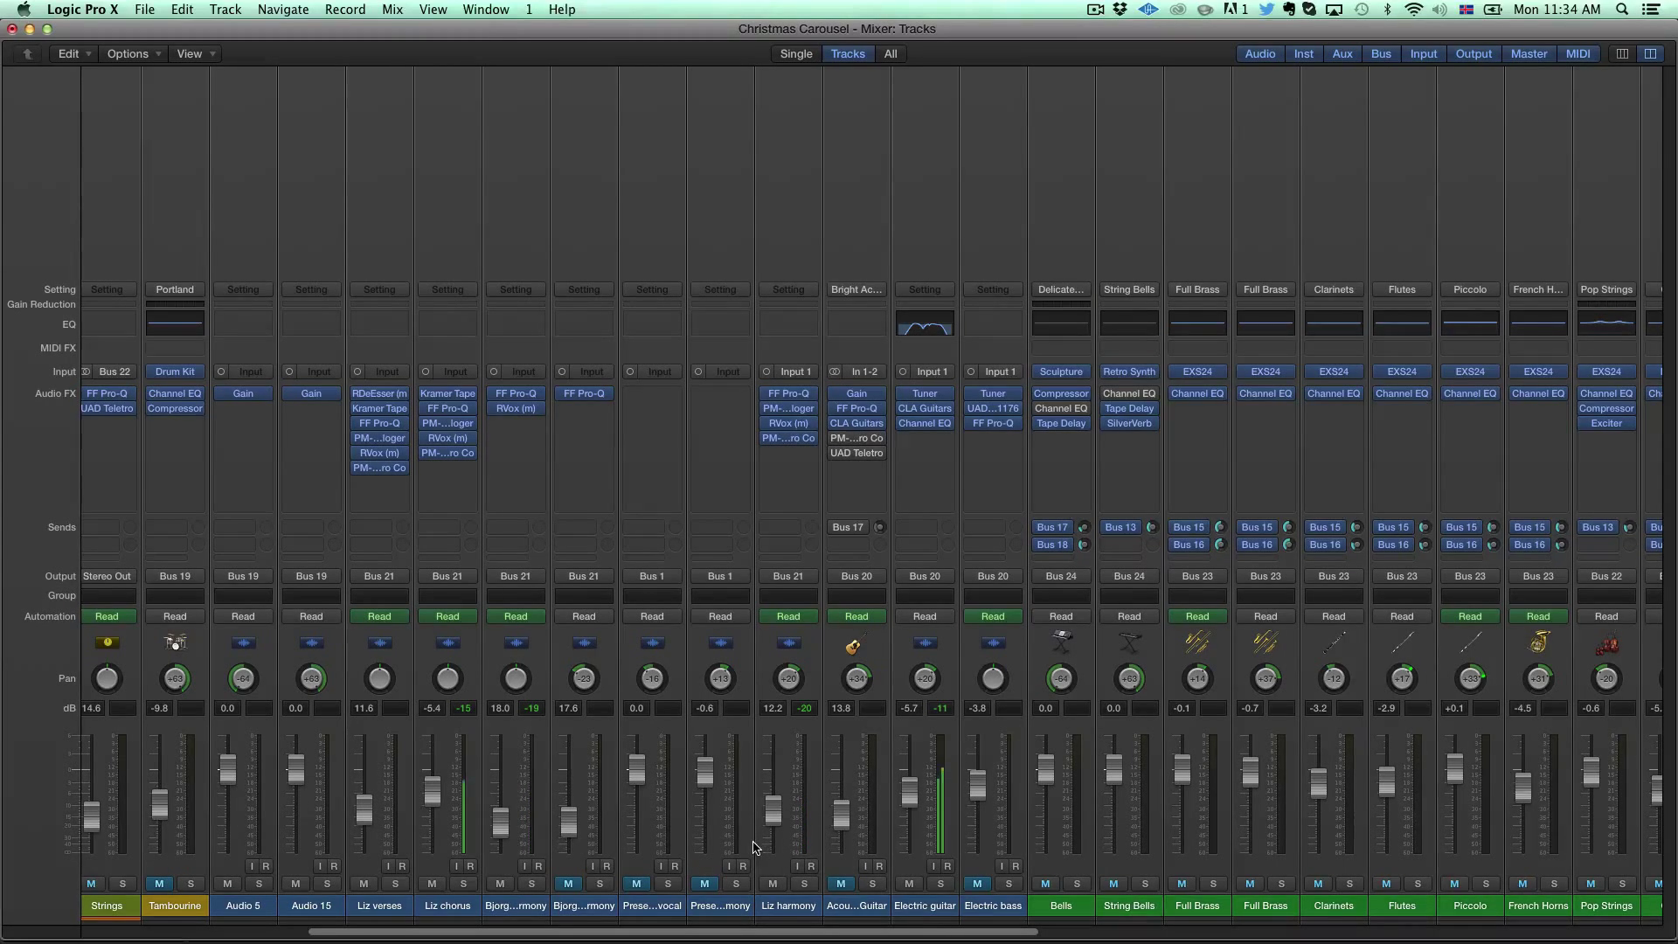
scroll(956, 798, "right", 1)
Step: Clear all soloed bus channels and close the mixer to return to the arrangement
scroll(956, 798, "right", 15)
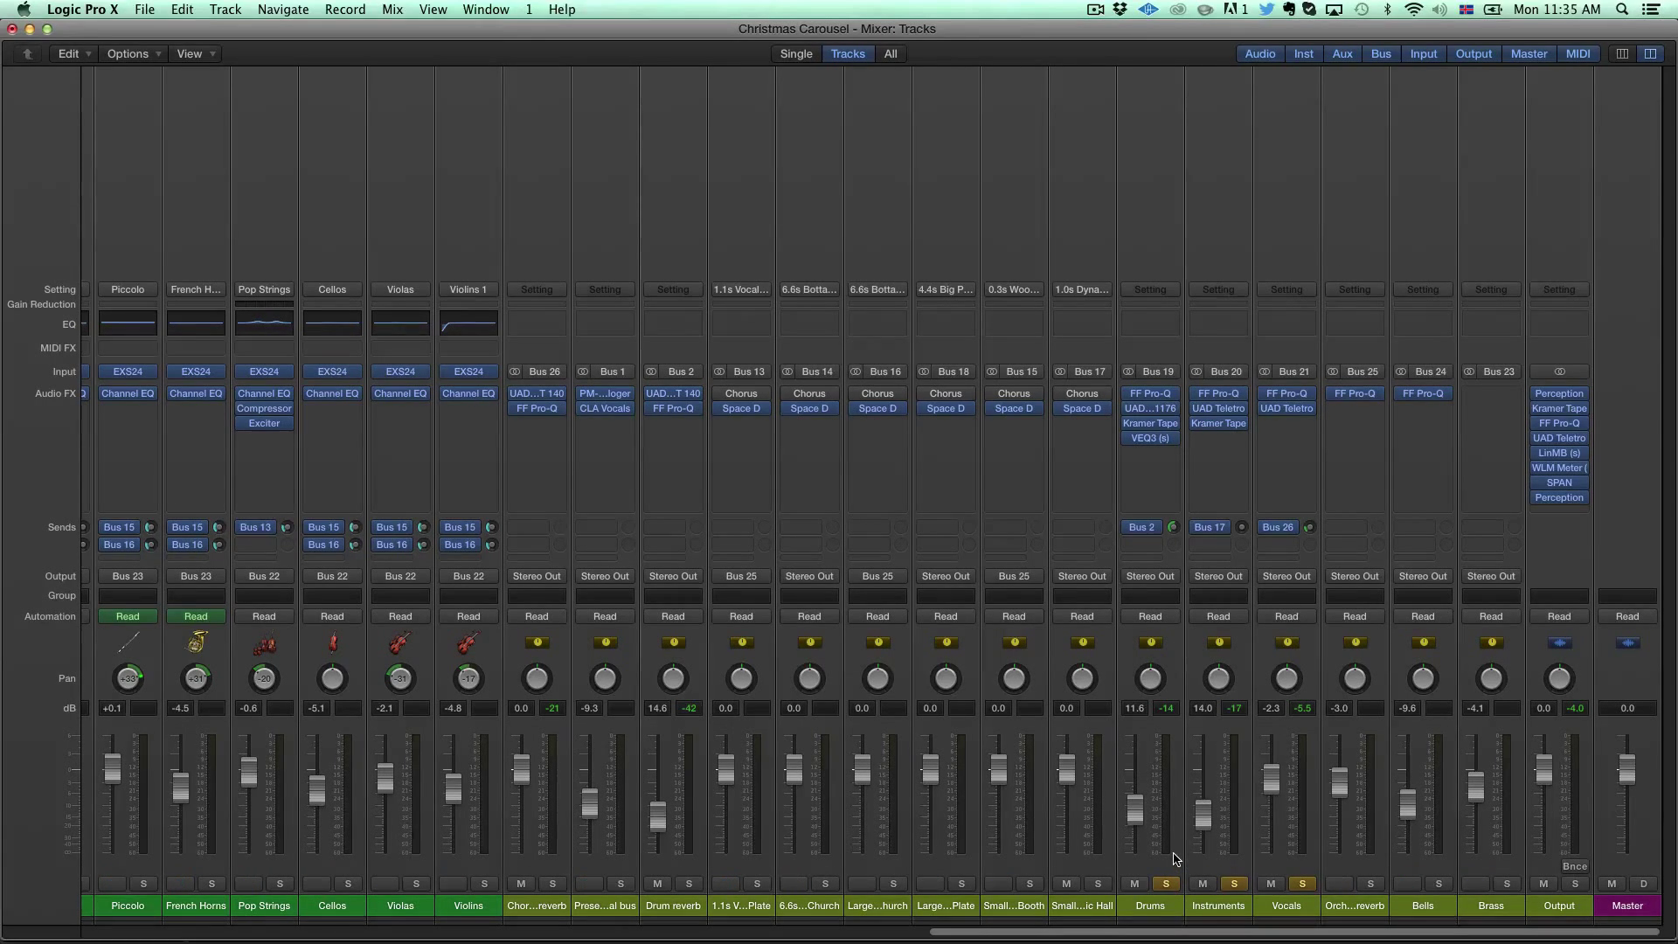
left_click(1172, 884, "alt")
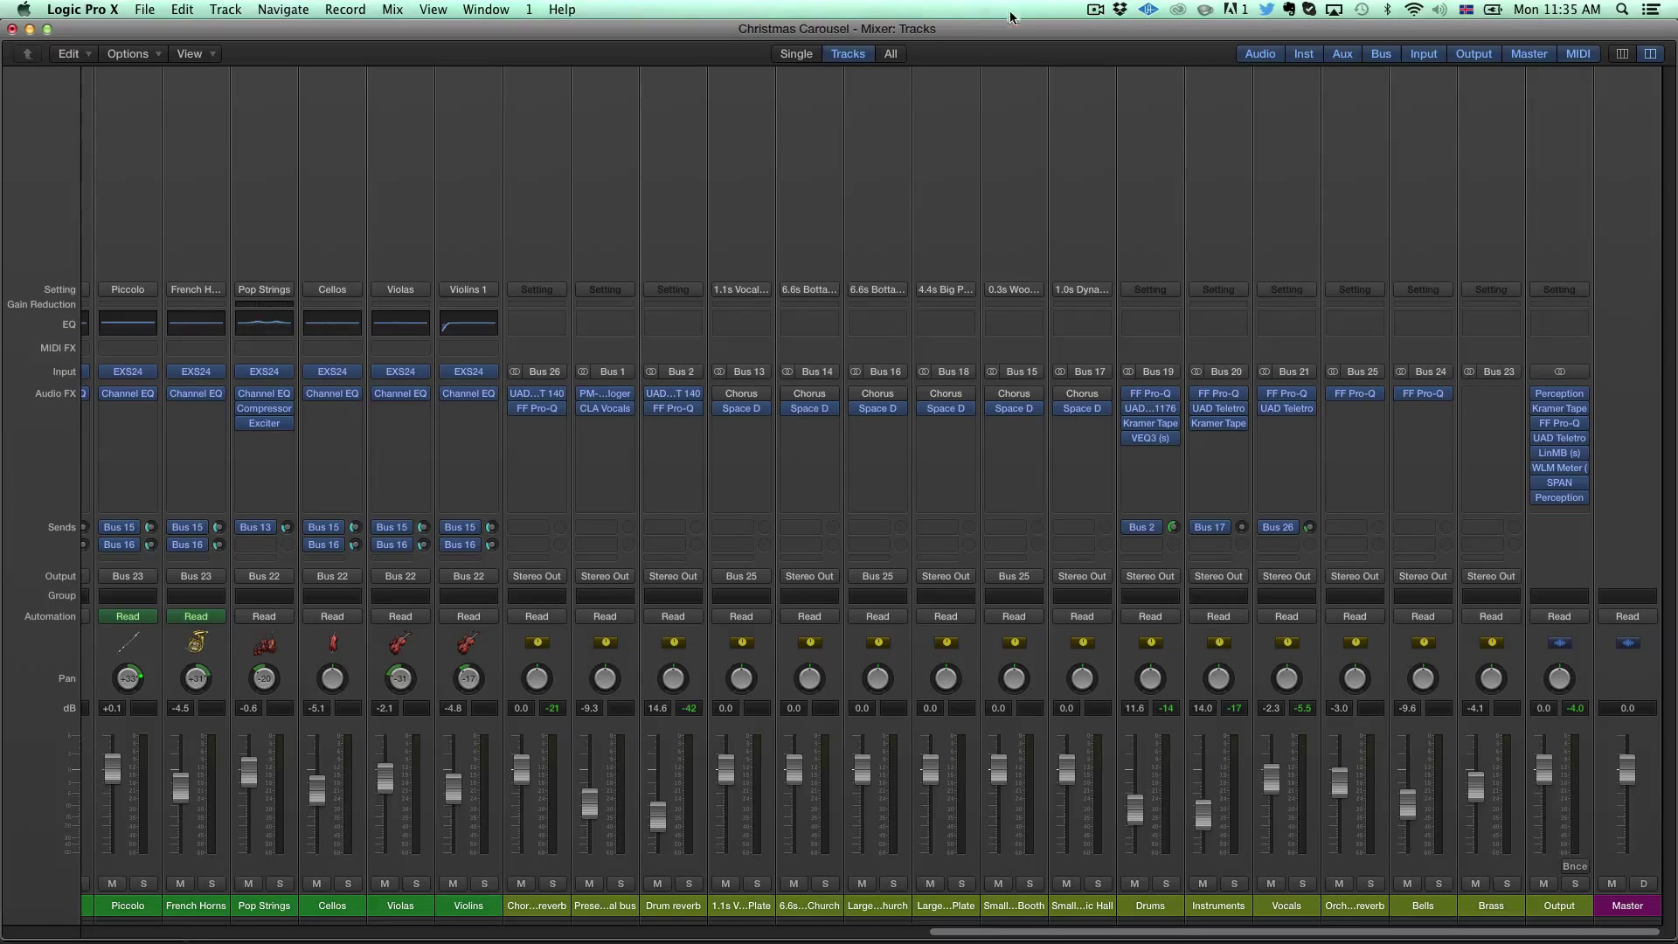
key("super+w")
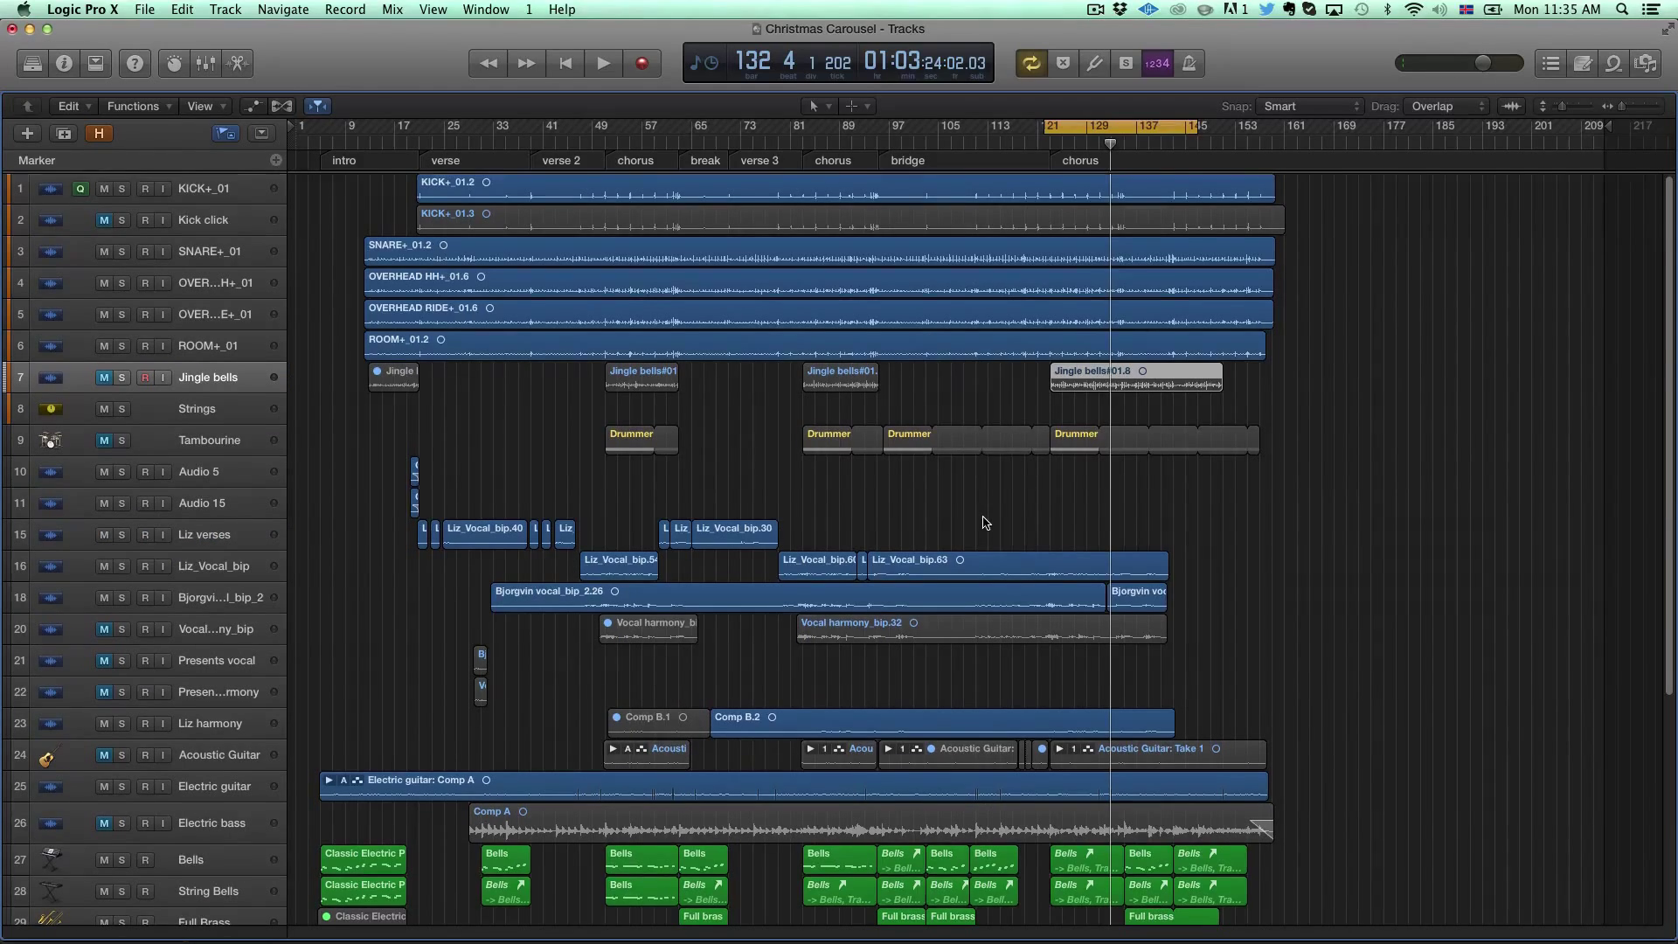
Step: Select the Bells track and place the playhead at bar 5, the start of the intro's bell regions
scroll(984, 524, "down", 3)
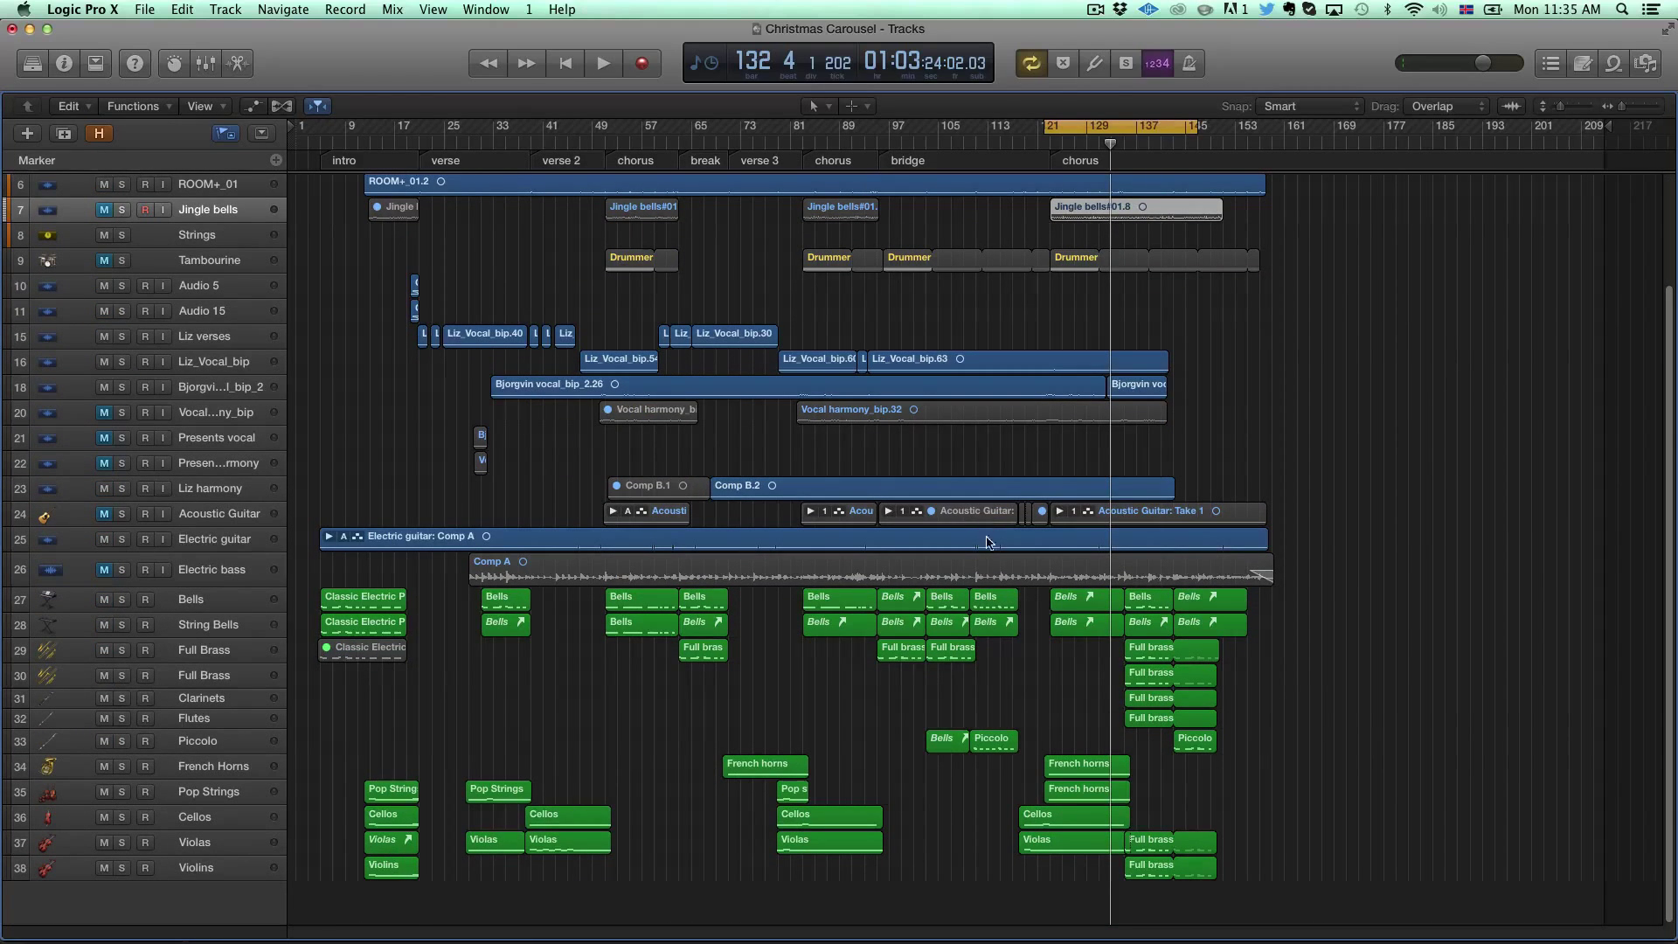
left_click(160, 608)
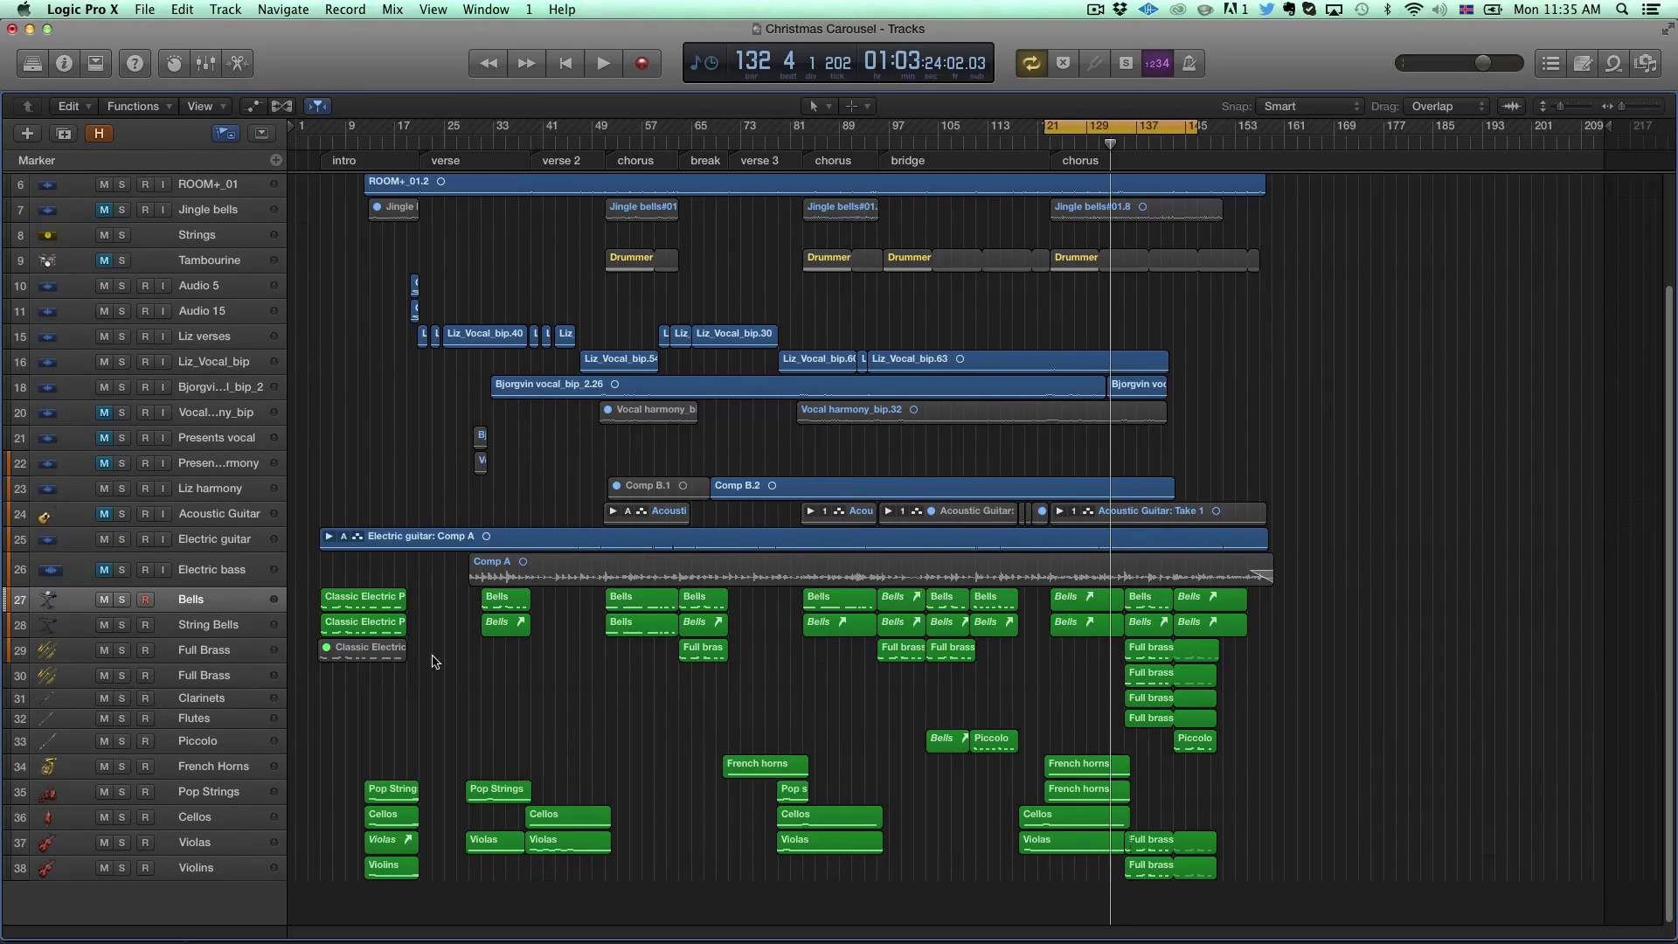
left_click(314, 145)
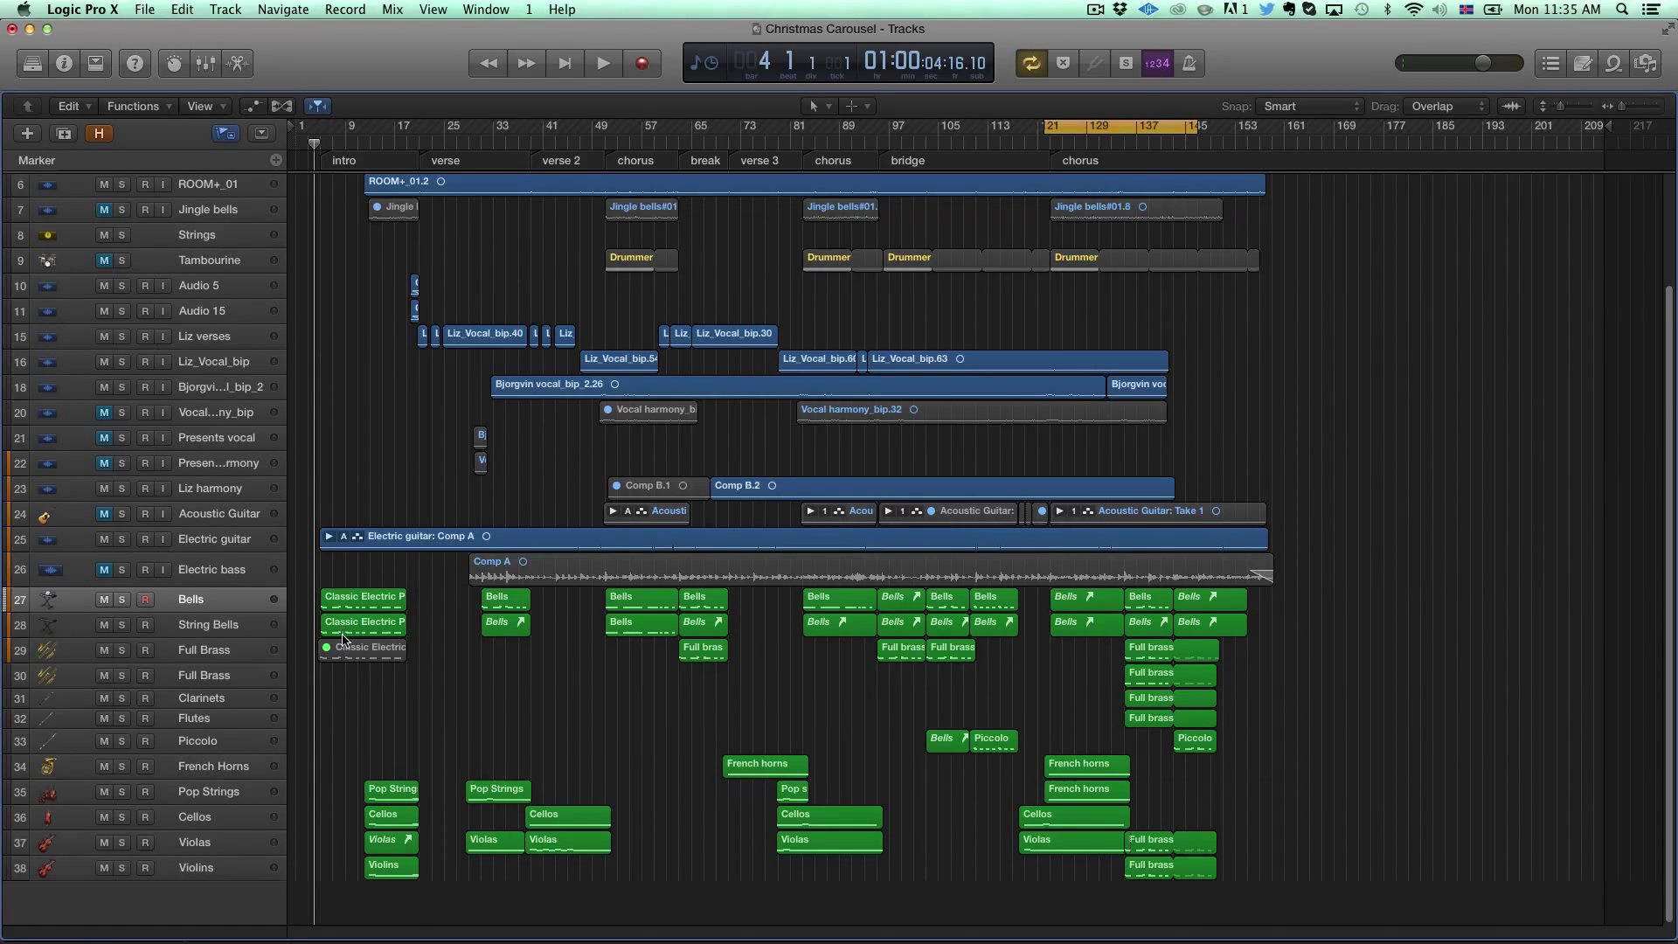
key("super+Down")
key("super+Right")
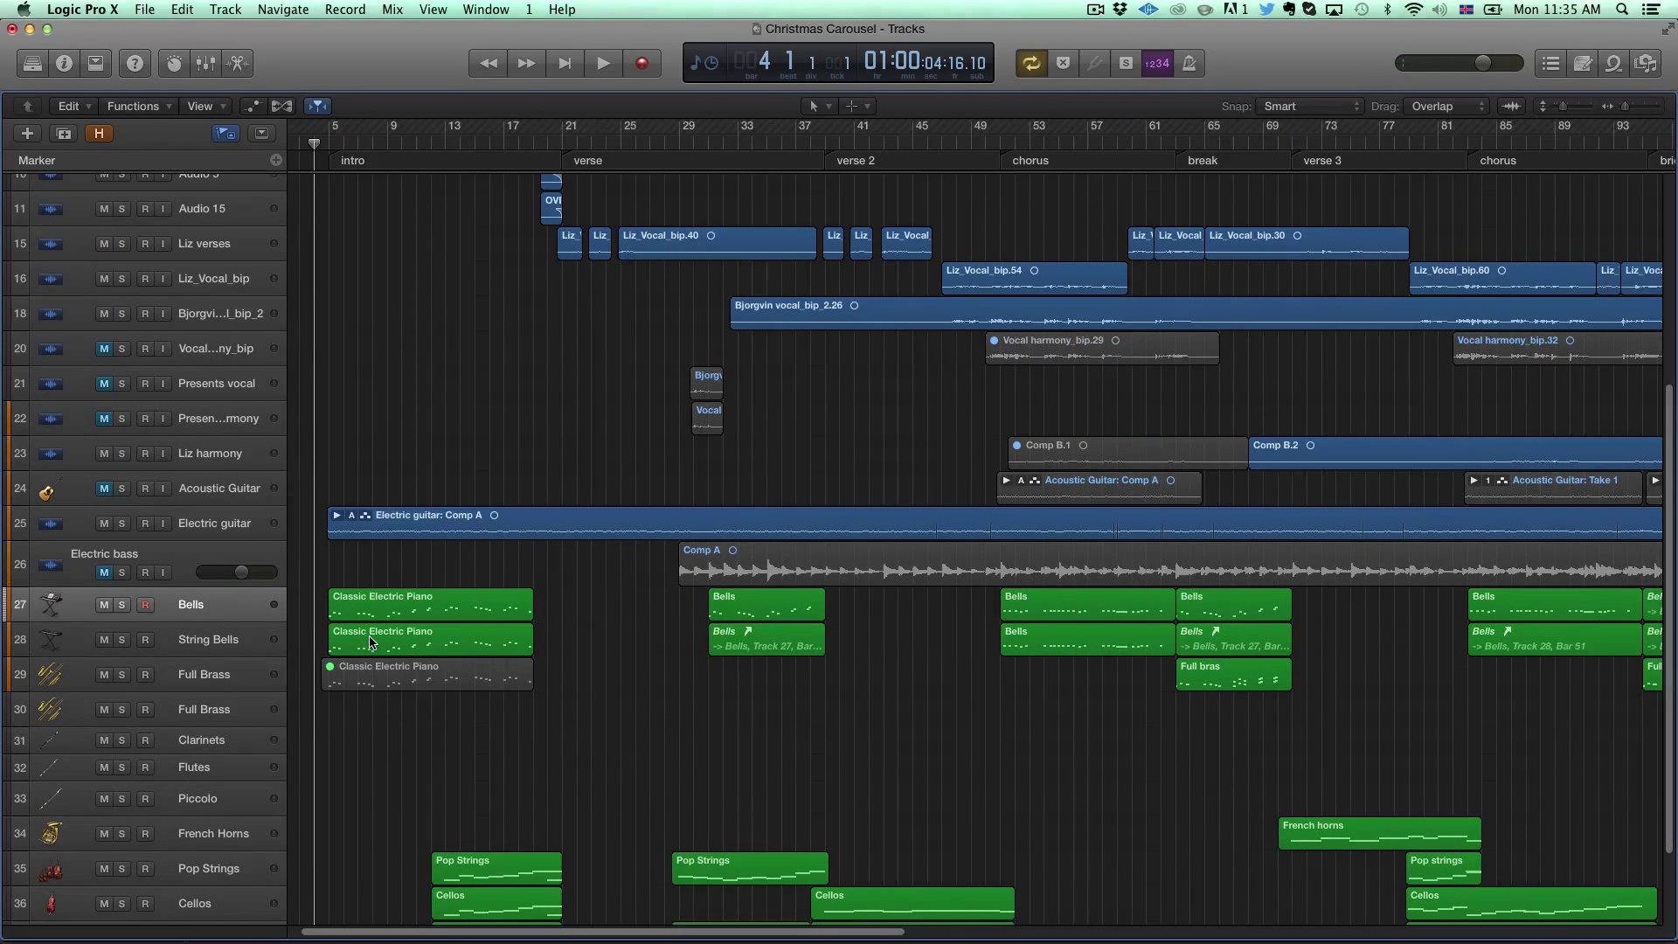
key("super+Left")
key("super+Down")
scroll(350, 699, "up", 2)
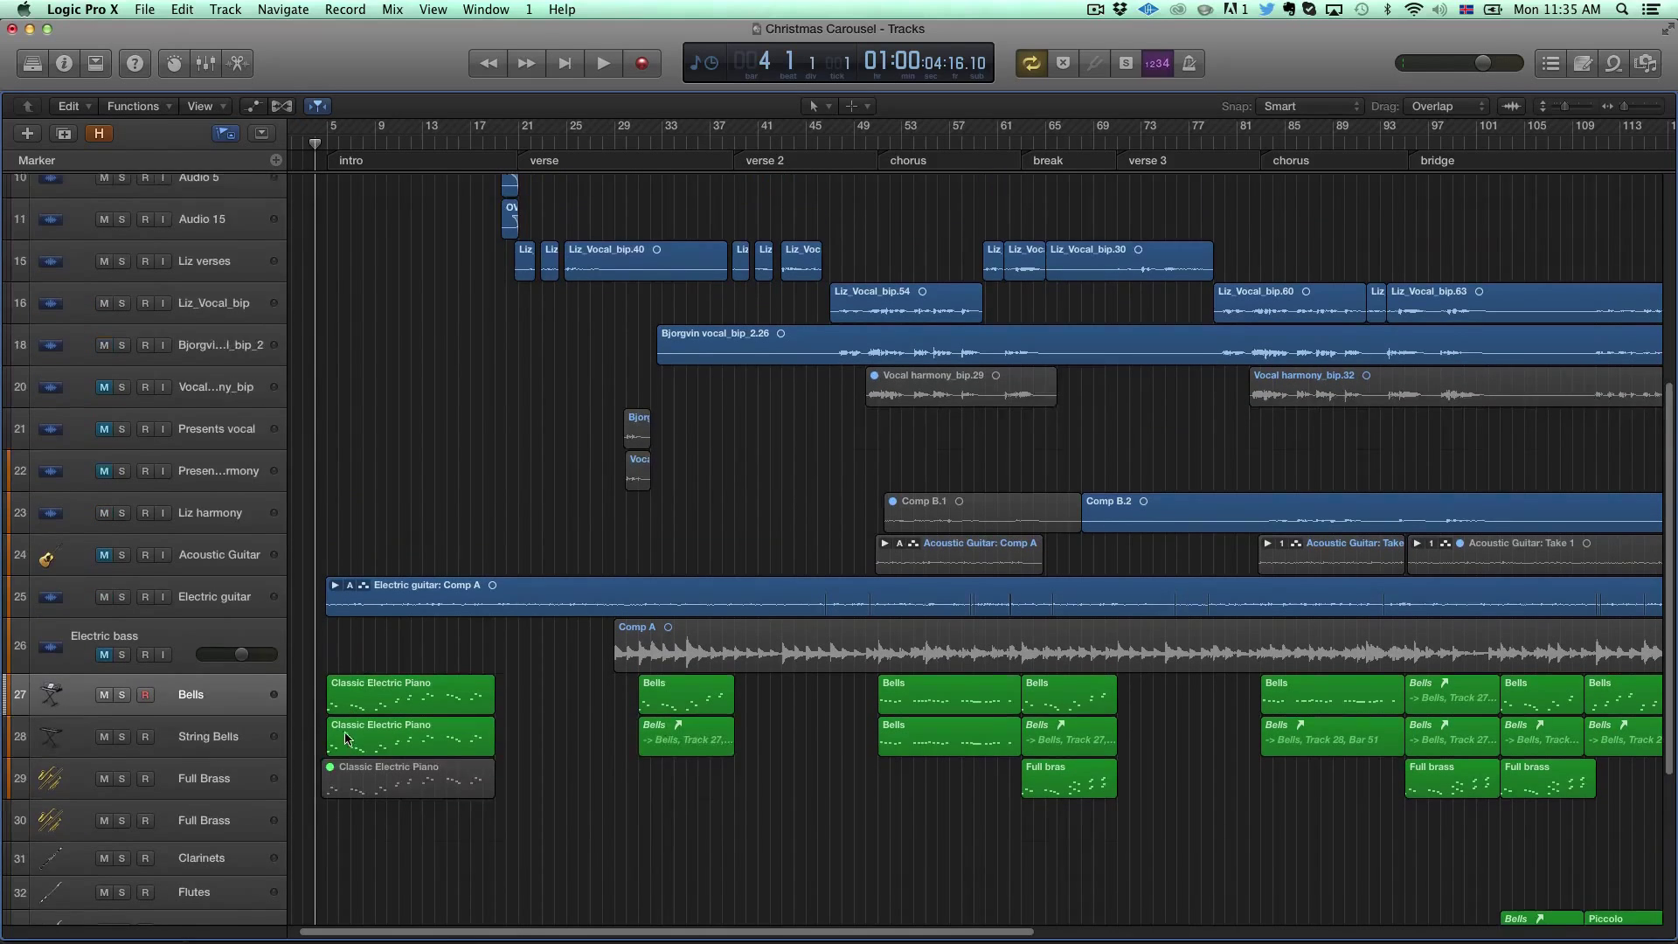
scroll(367, 559, "down", 2)
left_click(326, 144)
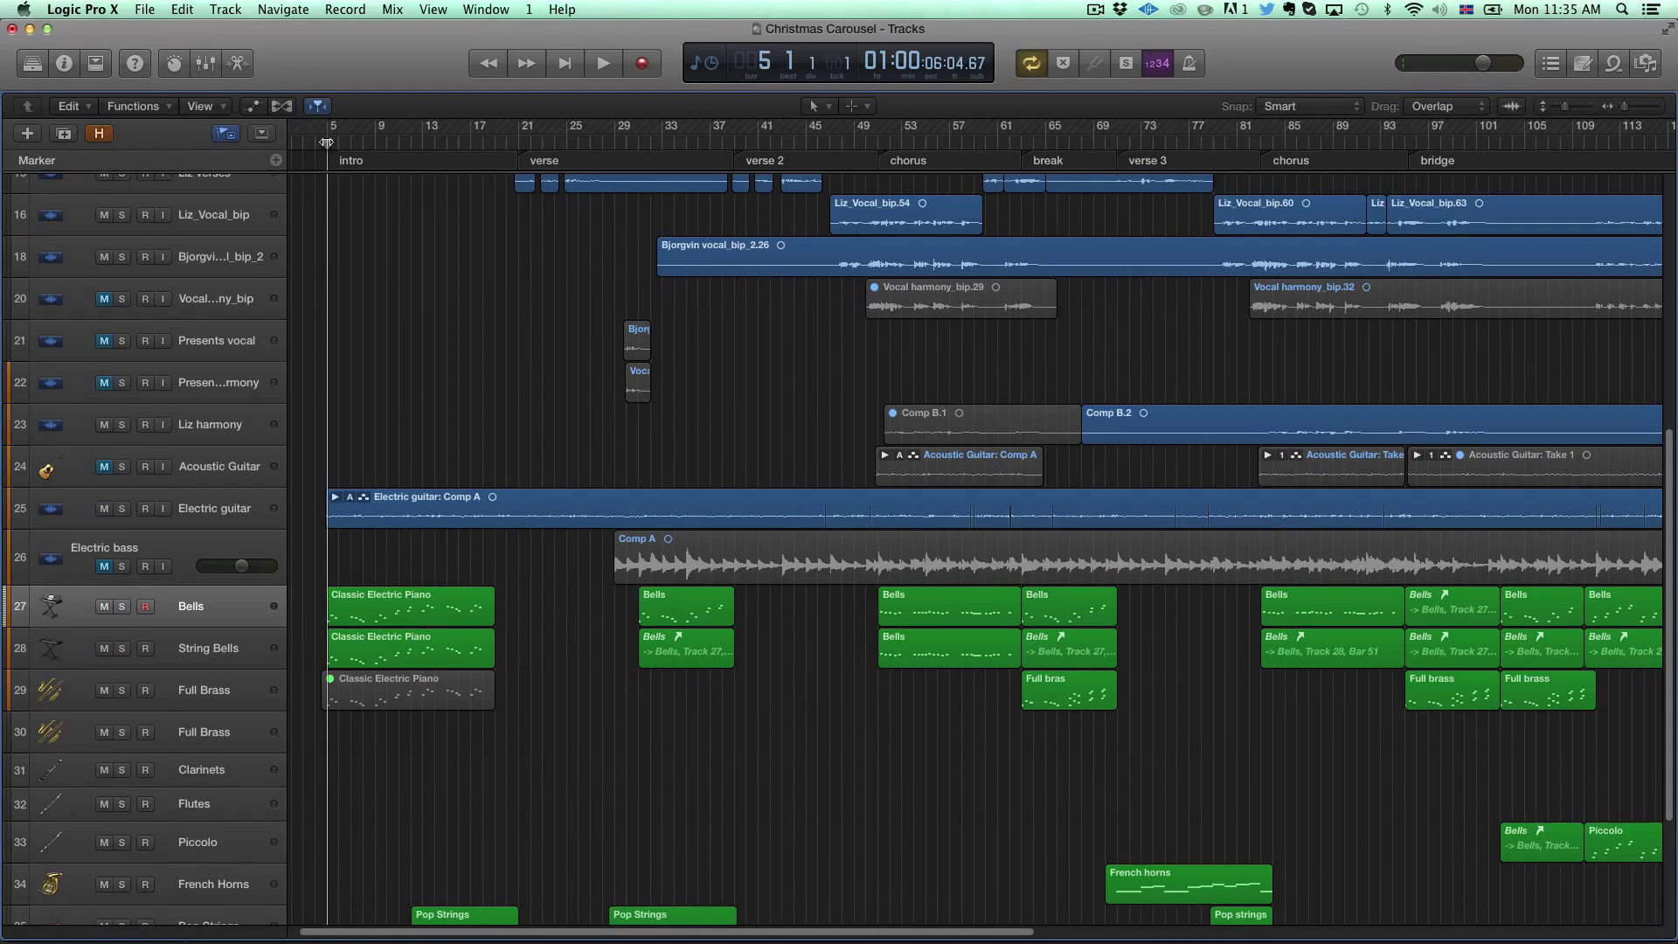
Step: Show the inspector for the Bells track and select the String Bells track to view its channel strip
scroll(513, 636, "down", 4)
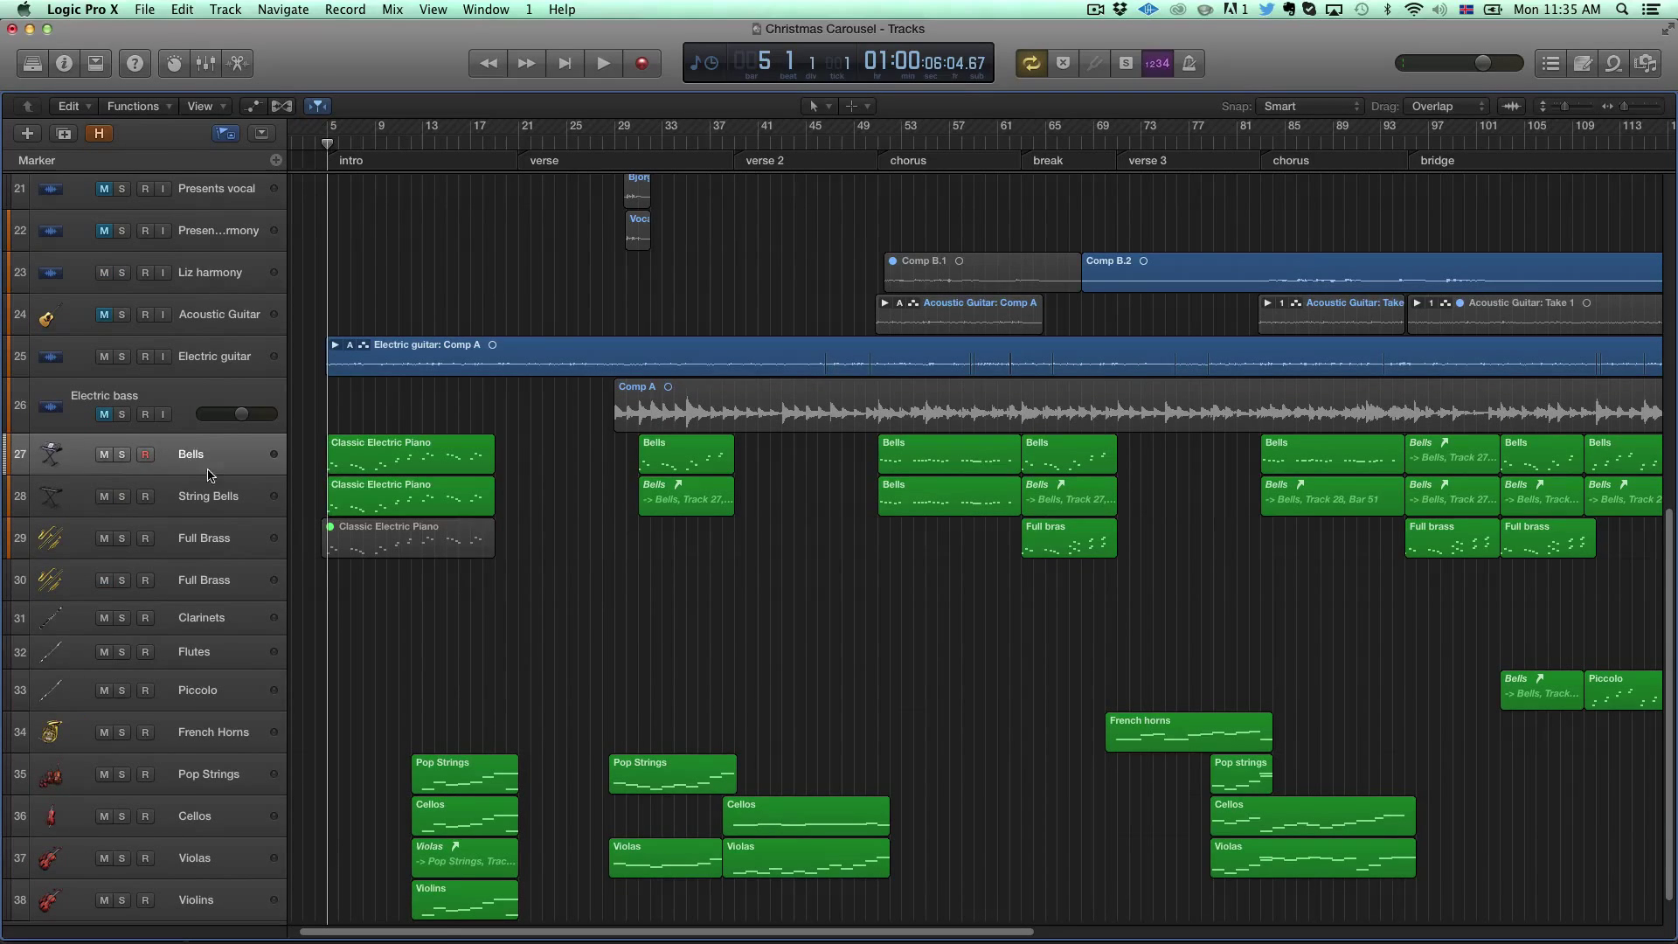
key("i")
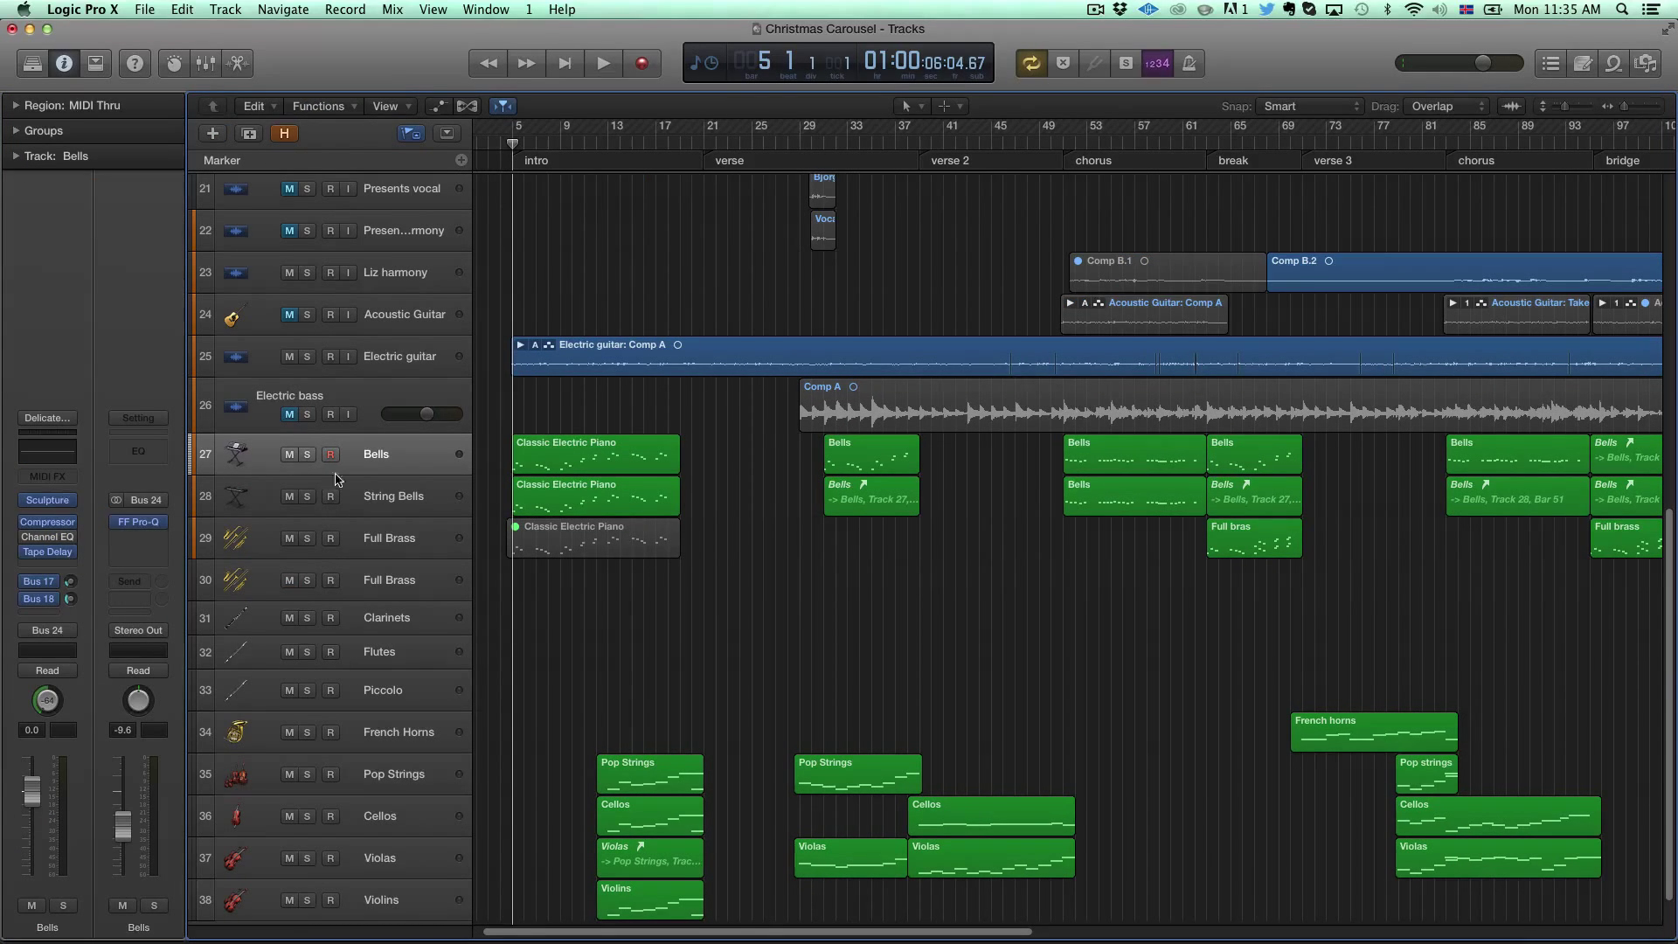
left_click(404, 502)
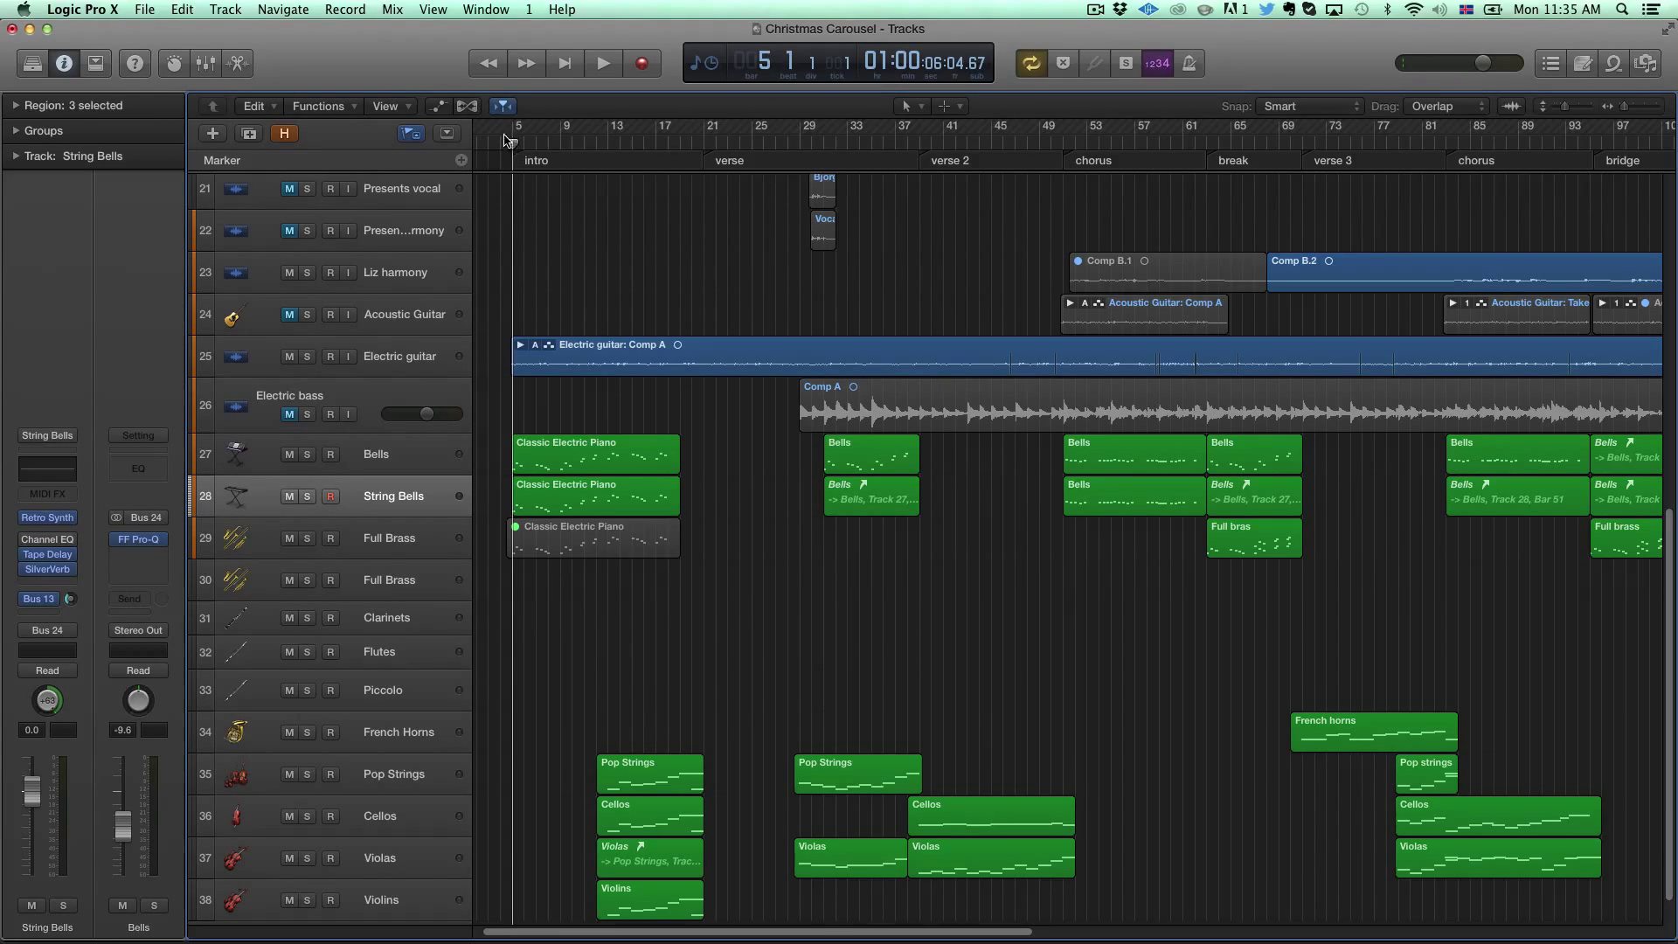
Step: Play the song from bar 4 and examine the bus and bell channels in the mixer during the intro
left_click_drag(510, 143, 501, 143)
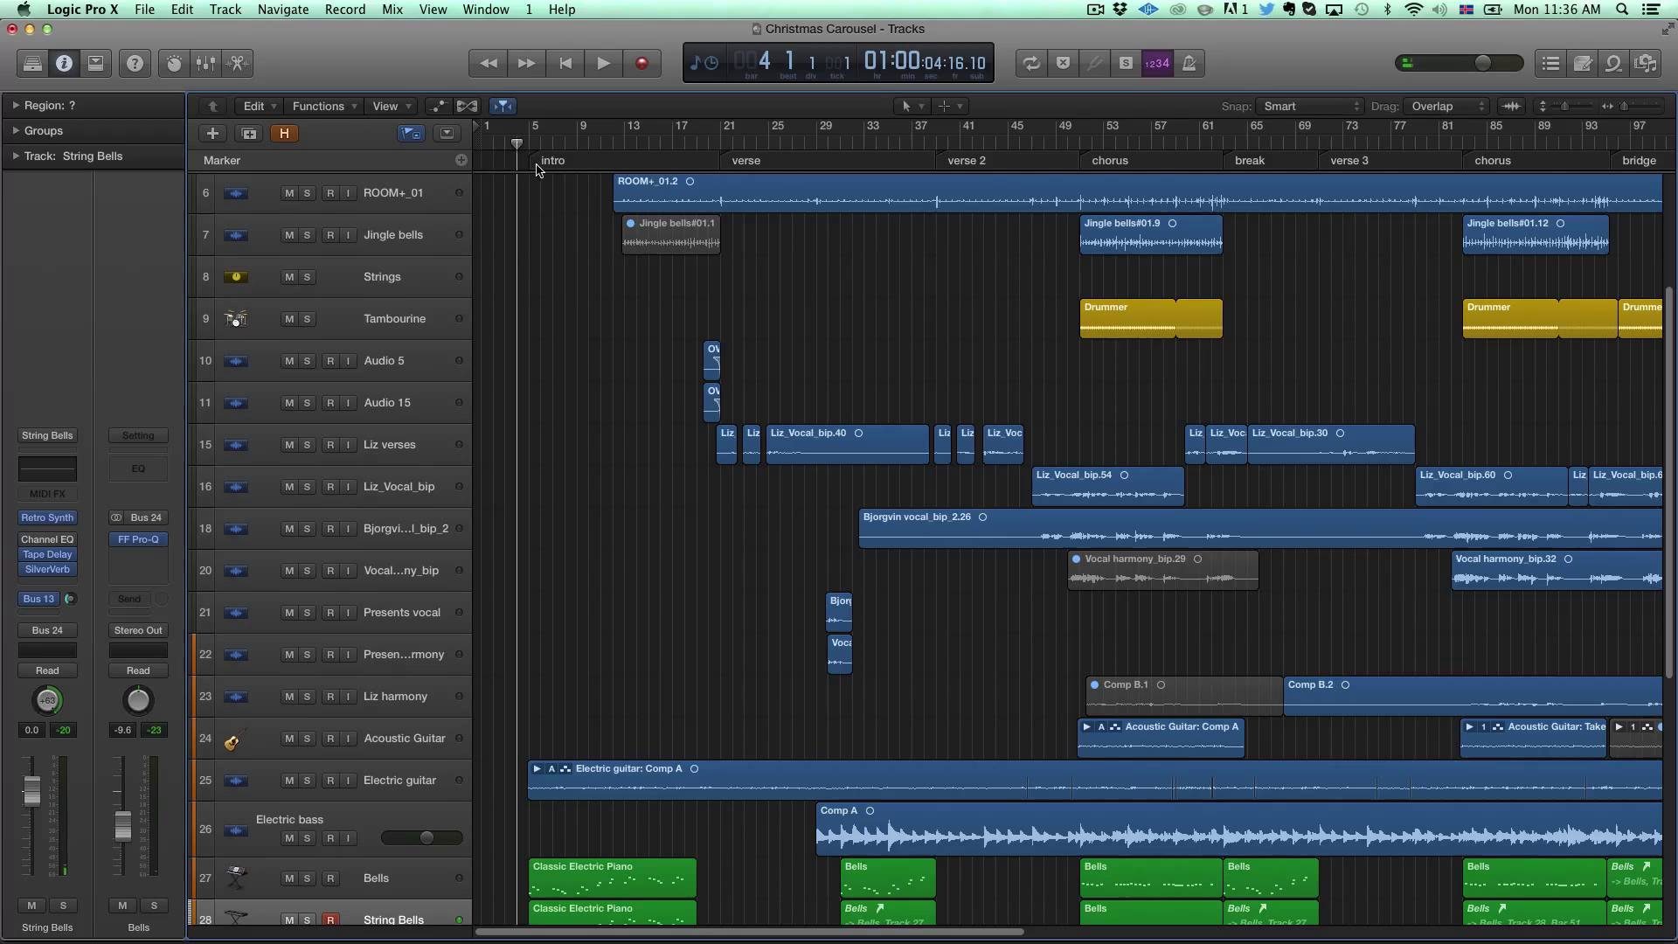
key("space")
scroll(601, 464, "down", 3)
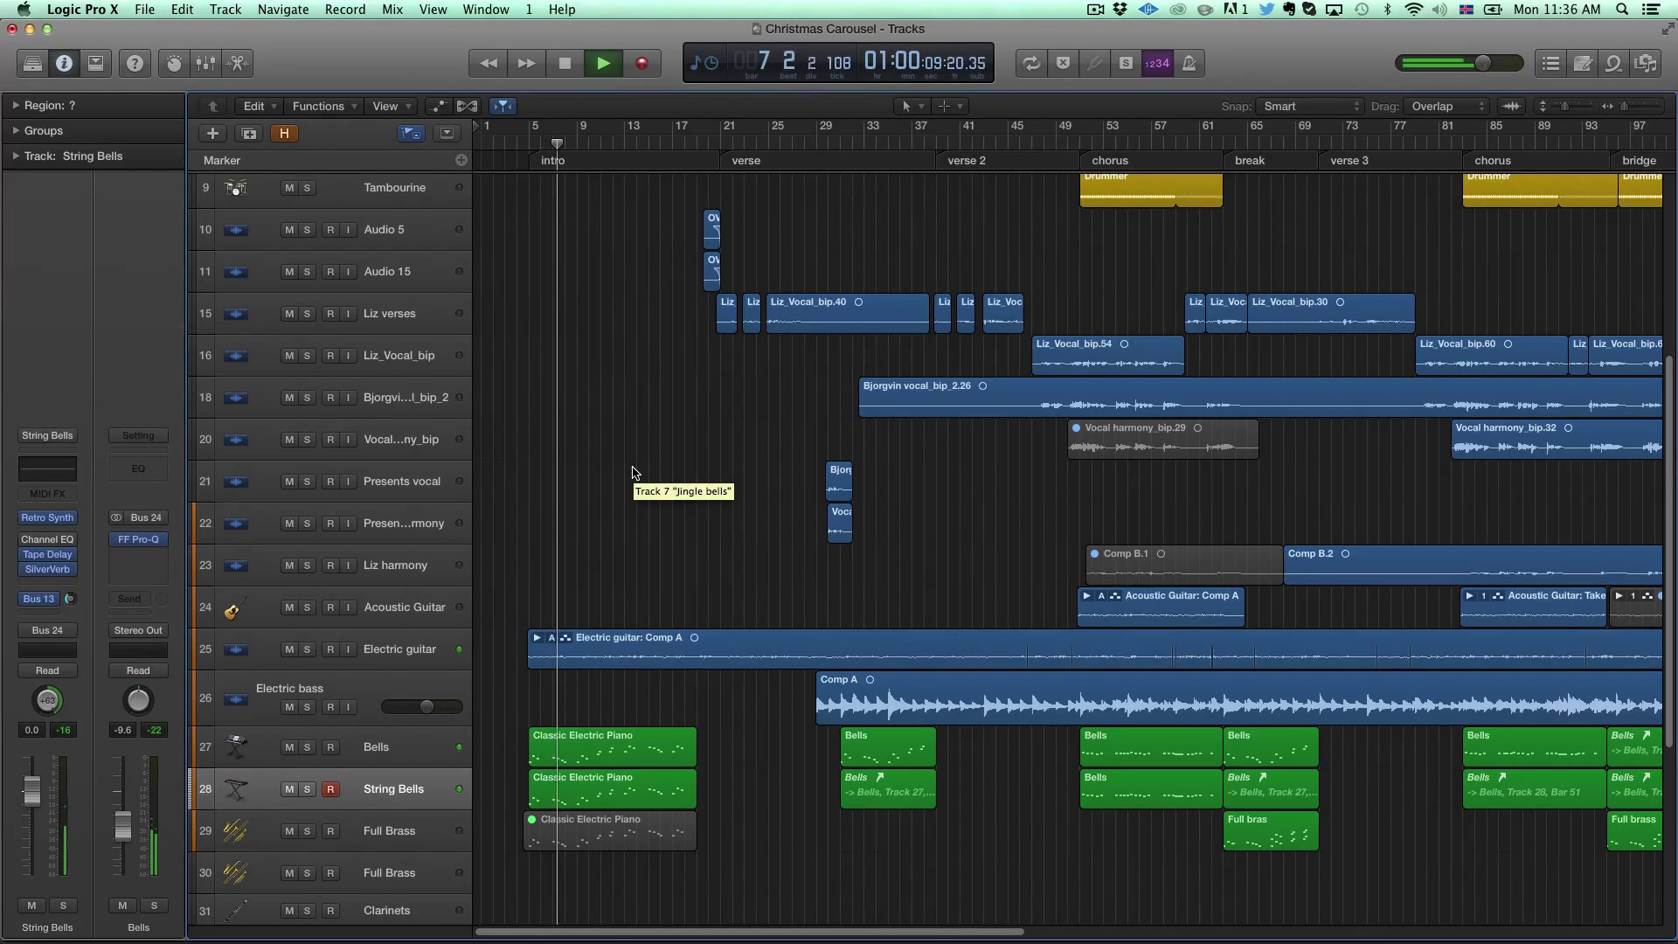
key("x")
scroll(970, 592, "right", 10)
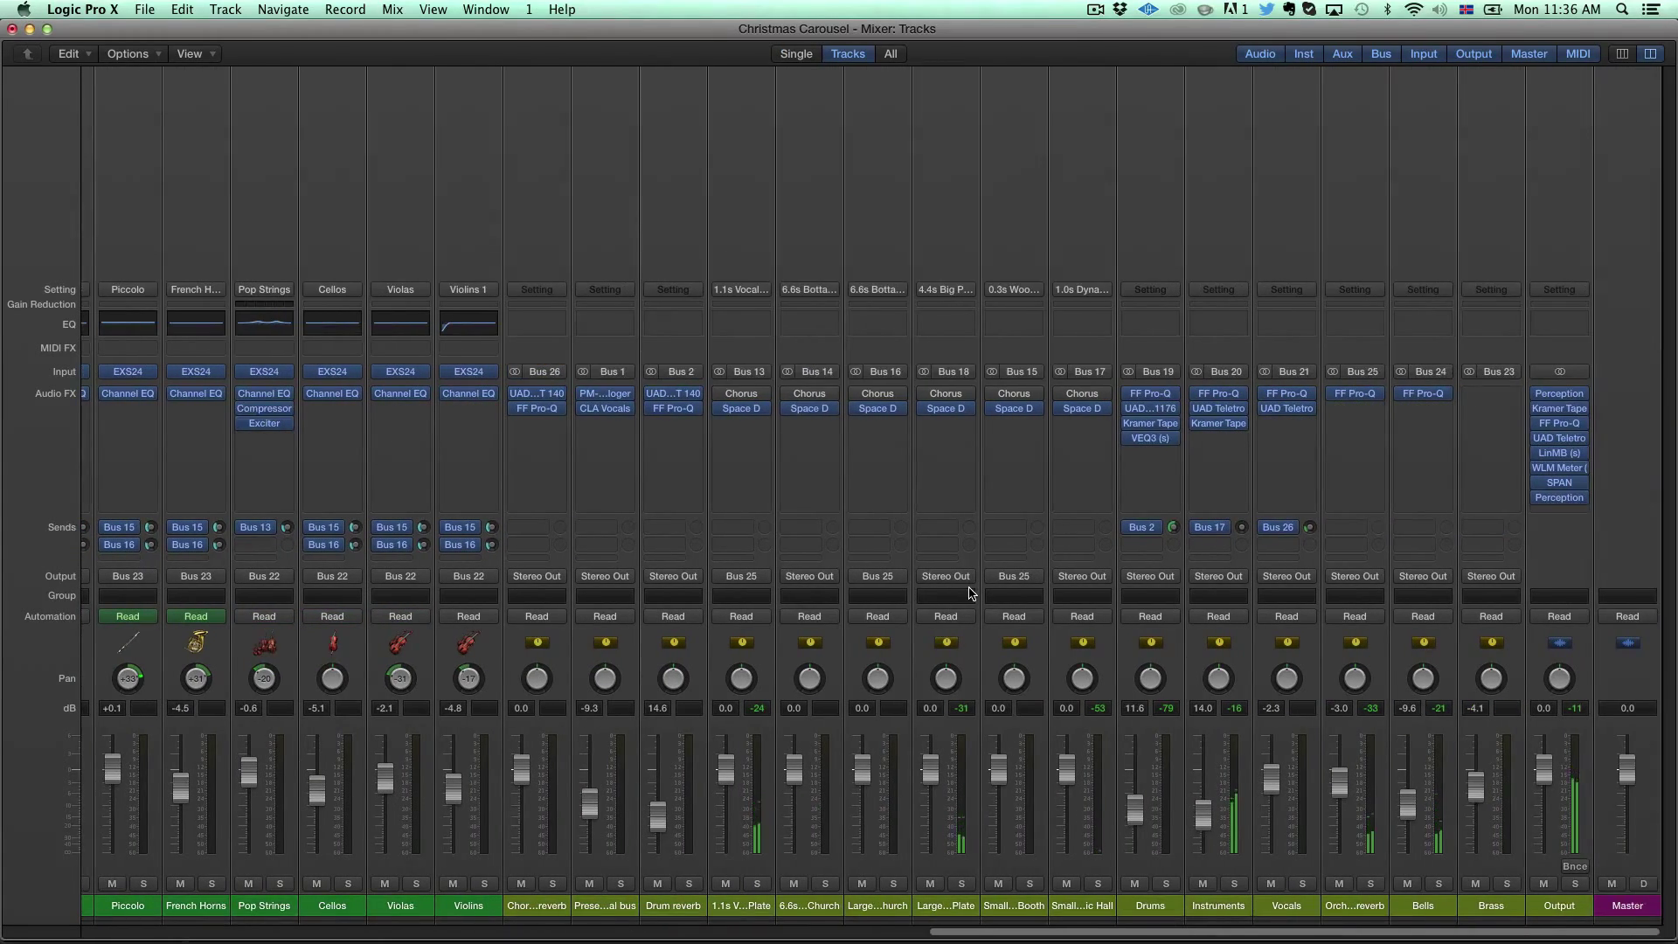
scroll(969, 593, "left", 15)
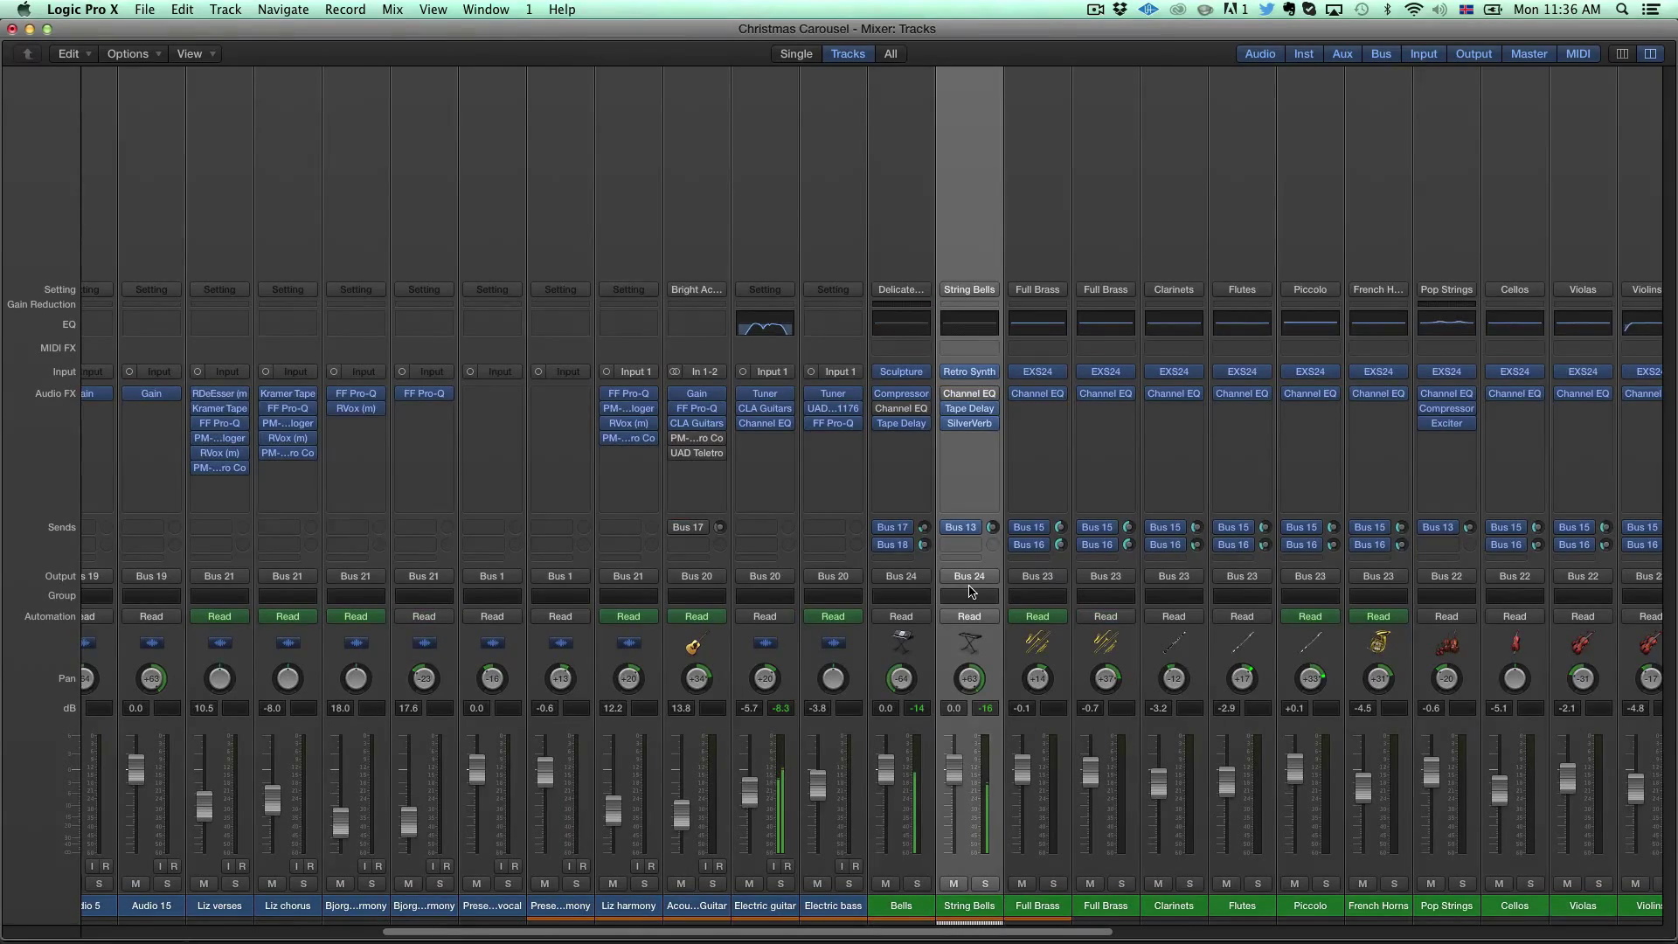
Step: Close the mixer, follow the bell and string tracks to the start of the verse, and stop playback
key("x")
scroll(748, 510, "down", 10)
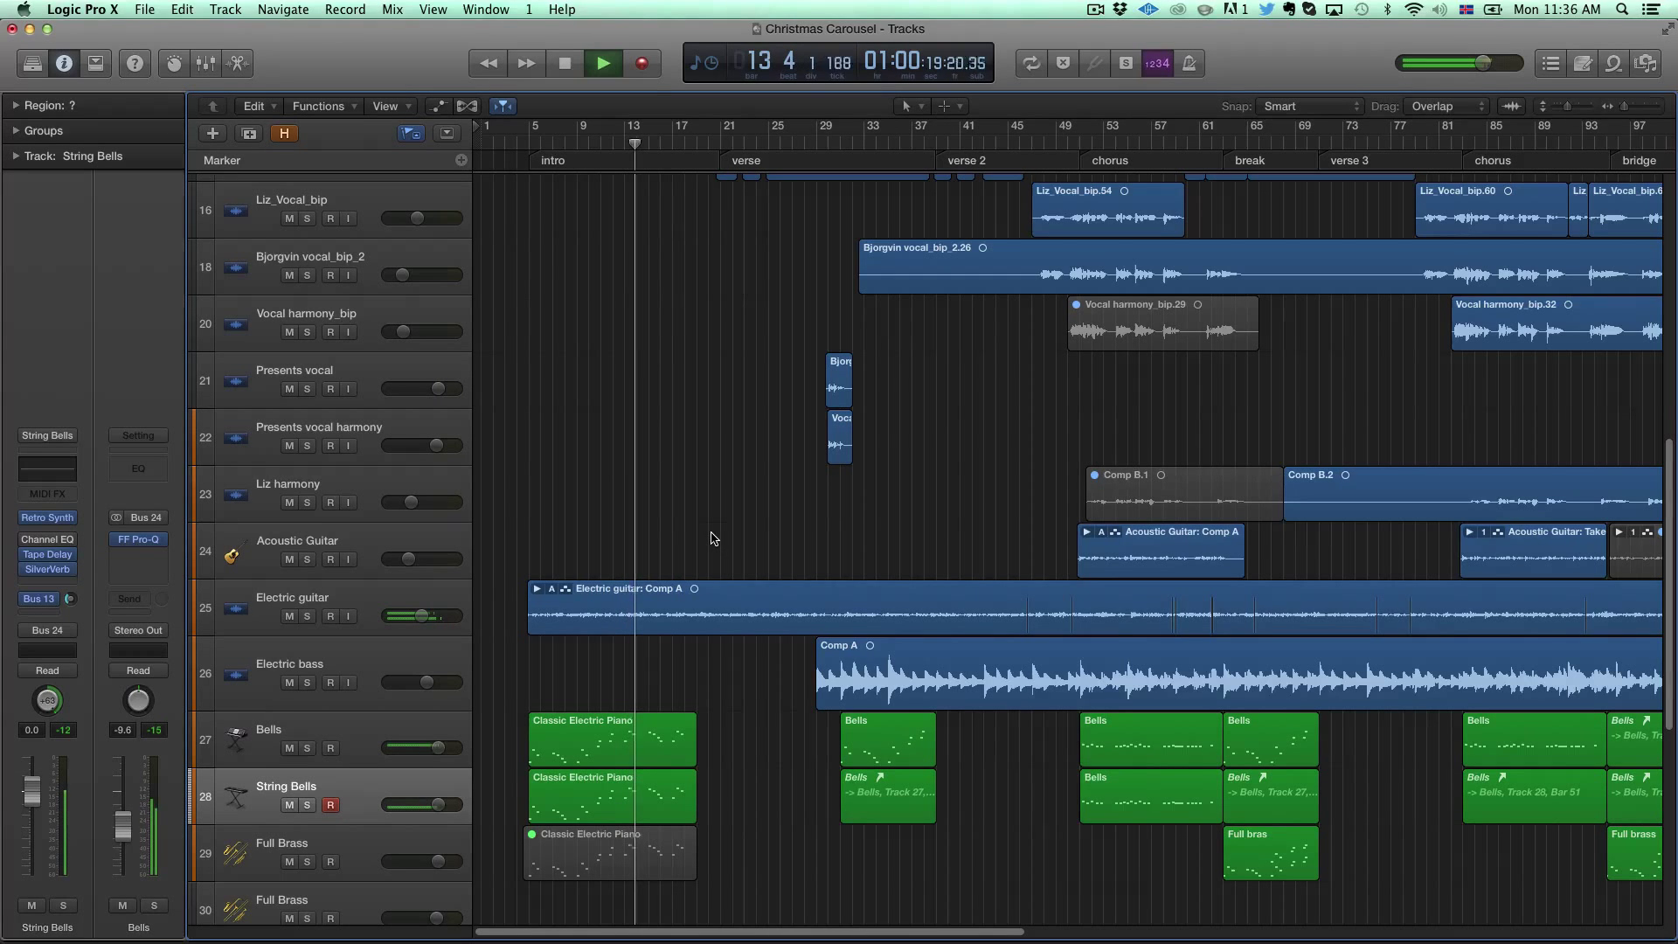
scroll(712, 529, "down", 1)
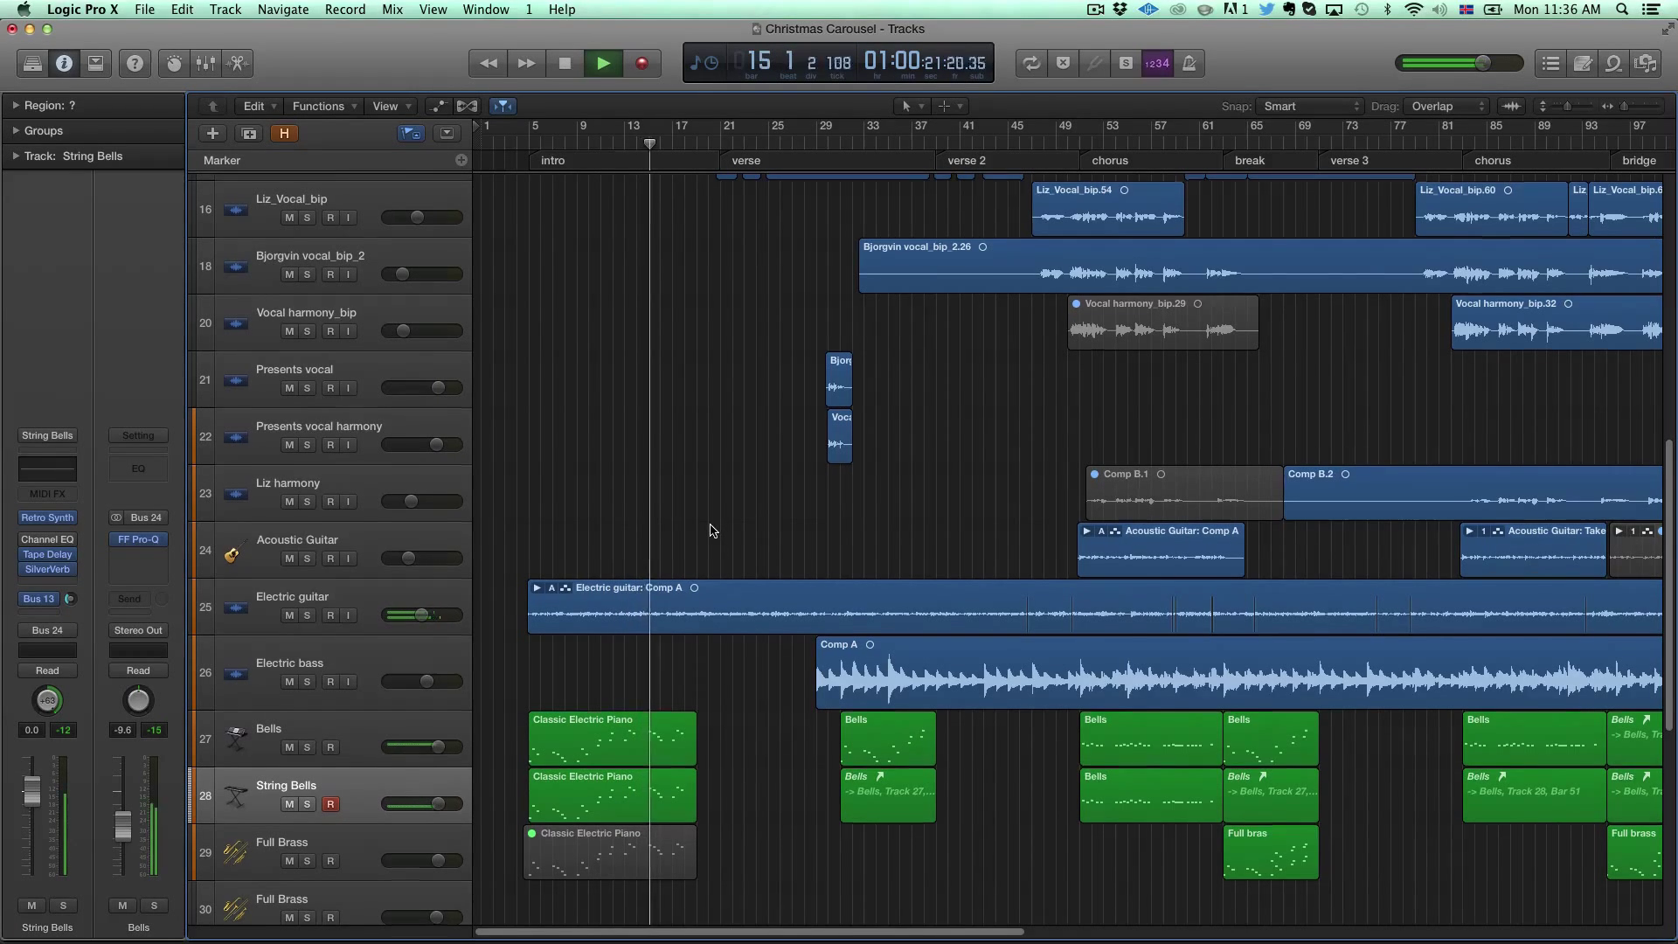
scroll(712, 530, "down", 5)
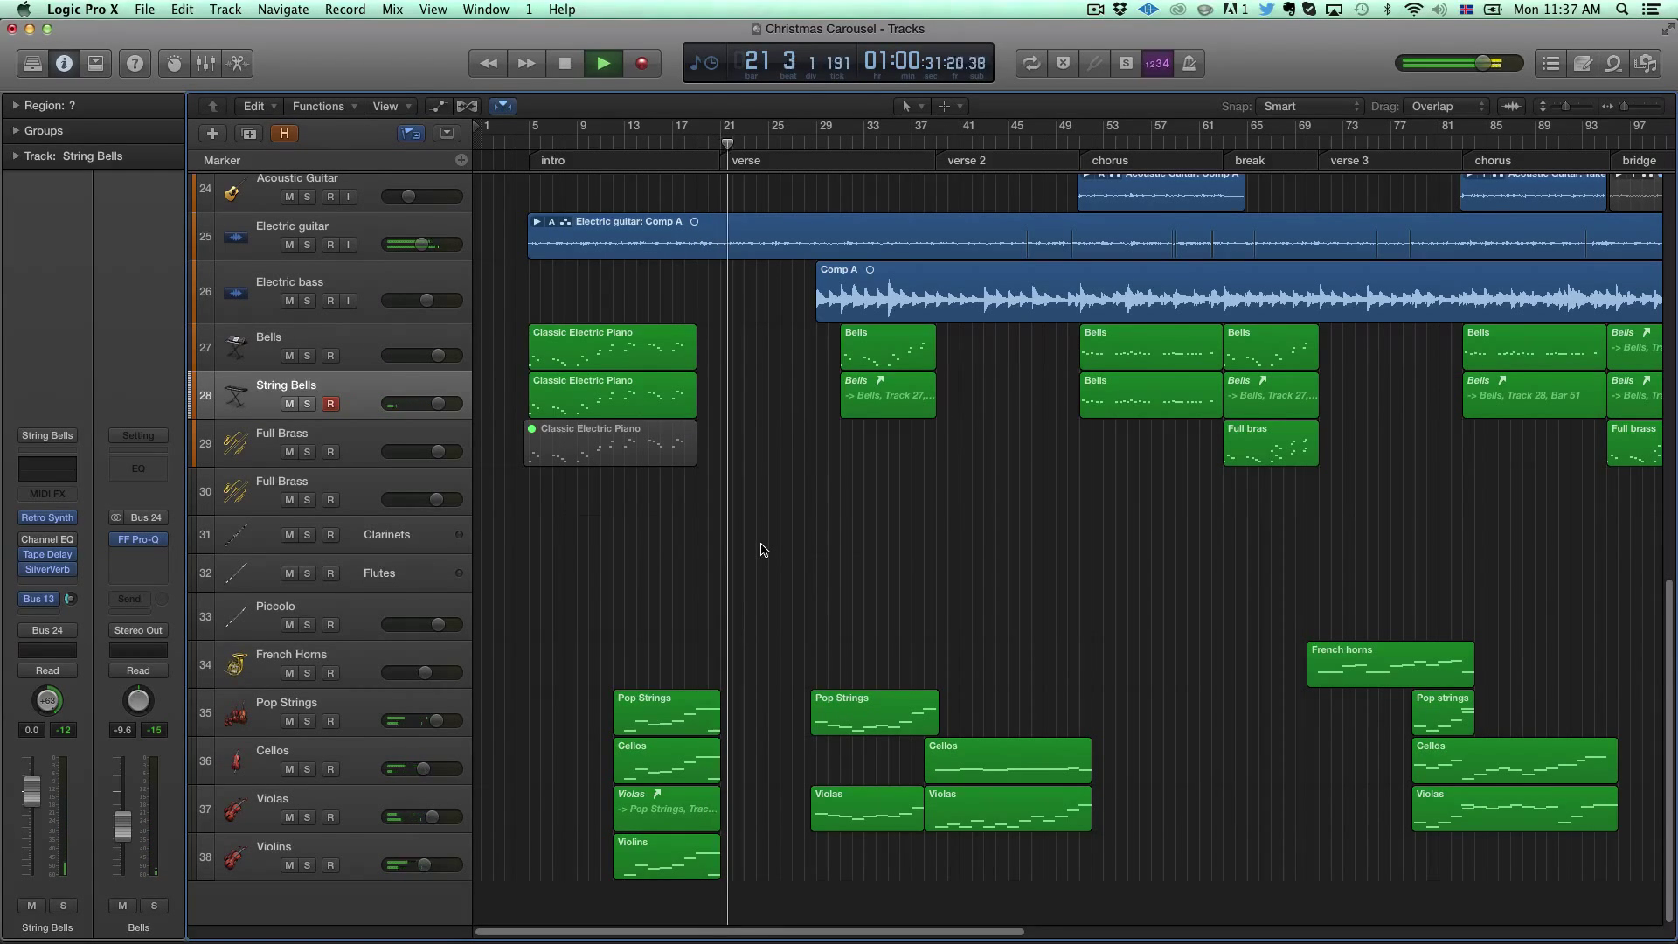
key("space")
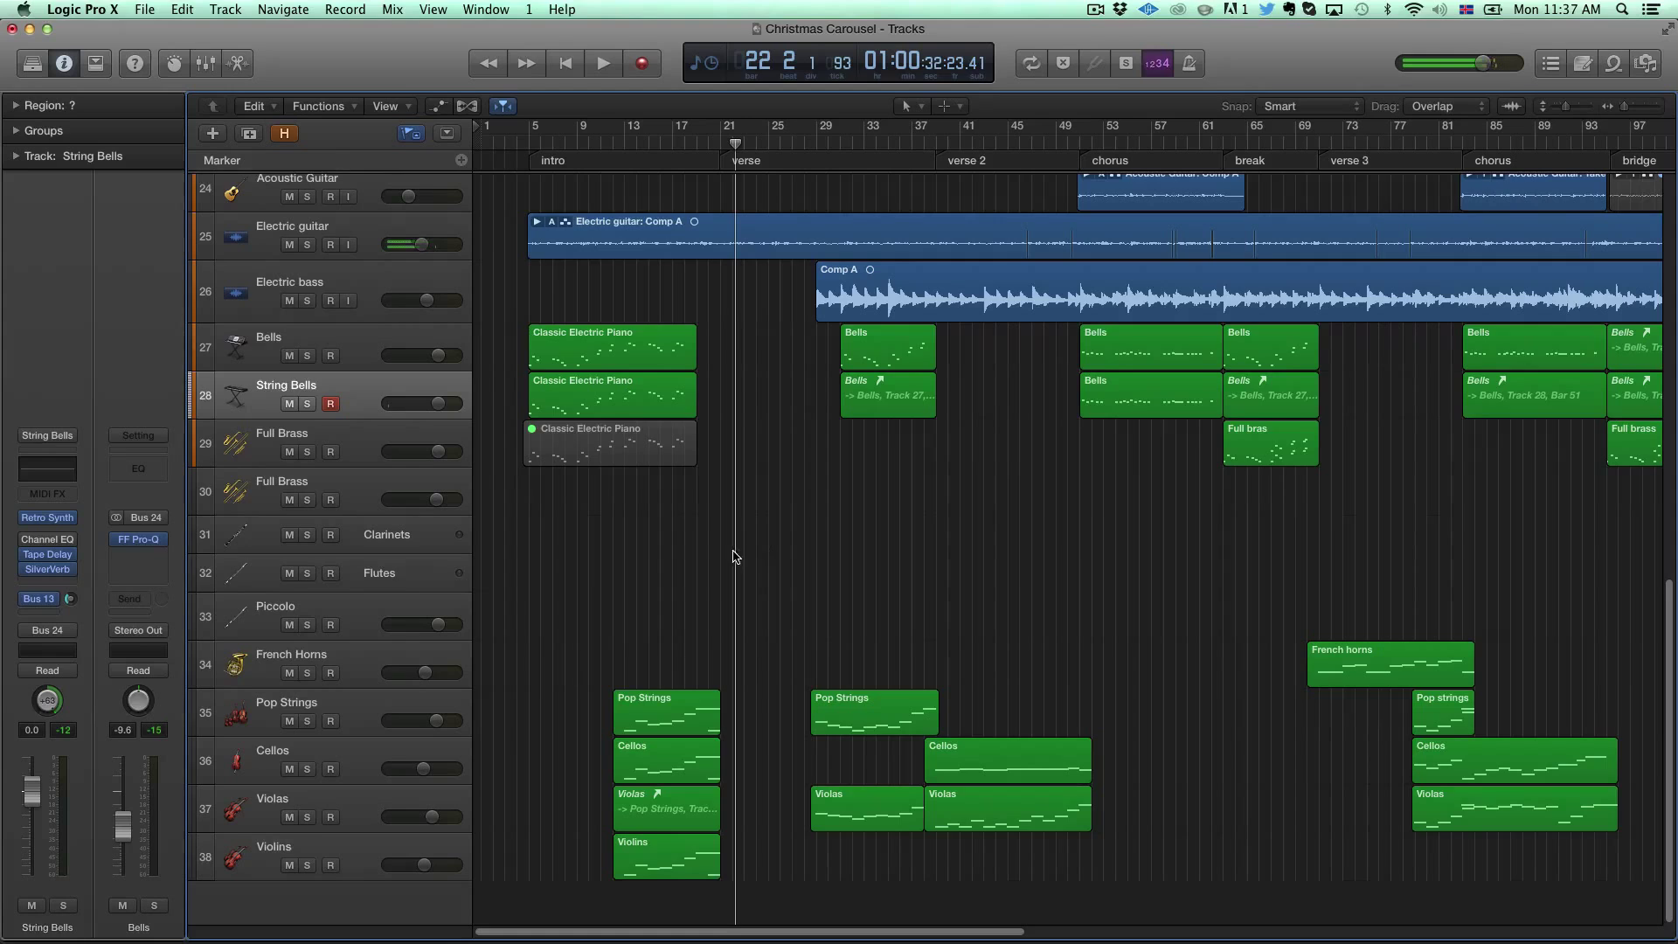
Step: Select the Electric guitar track and move the playhead to bar 3
scroll(732, 556, "up", 10)
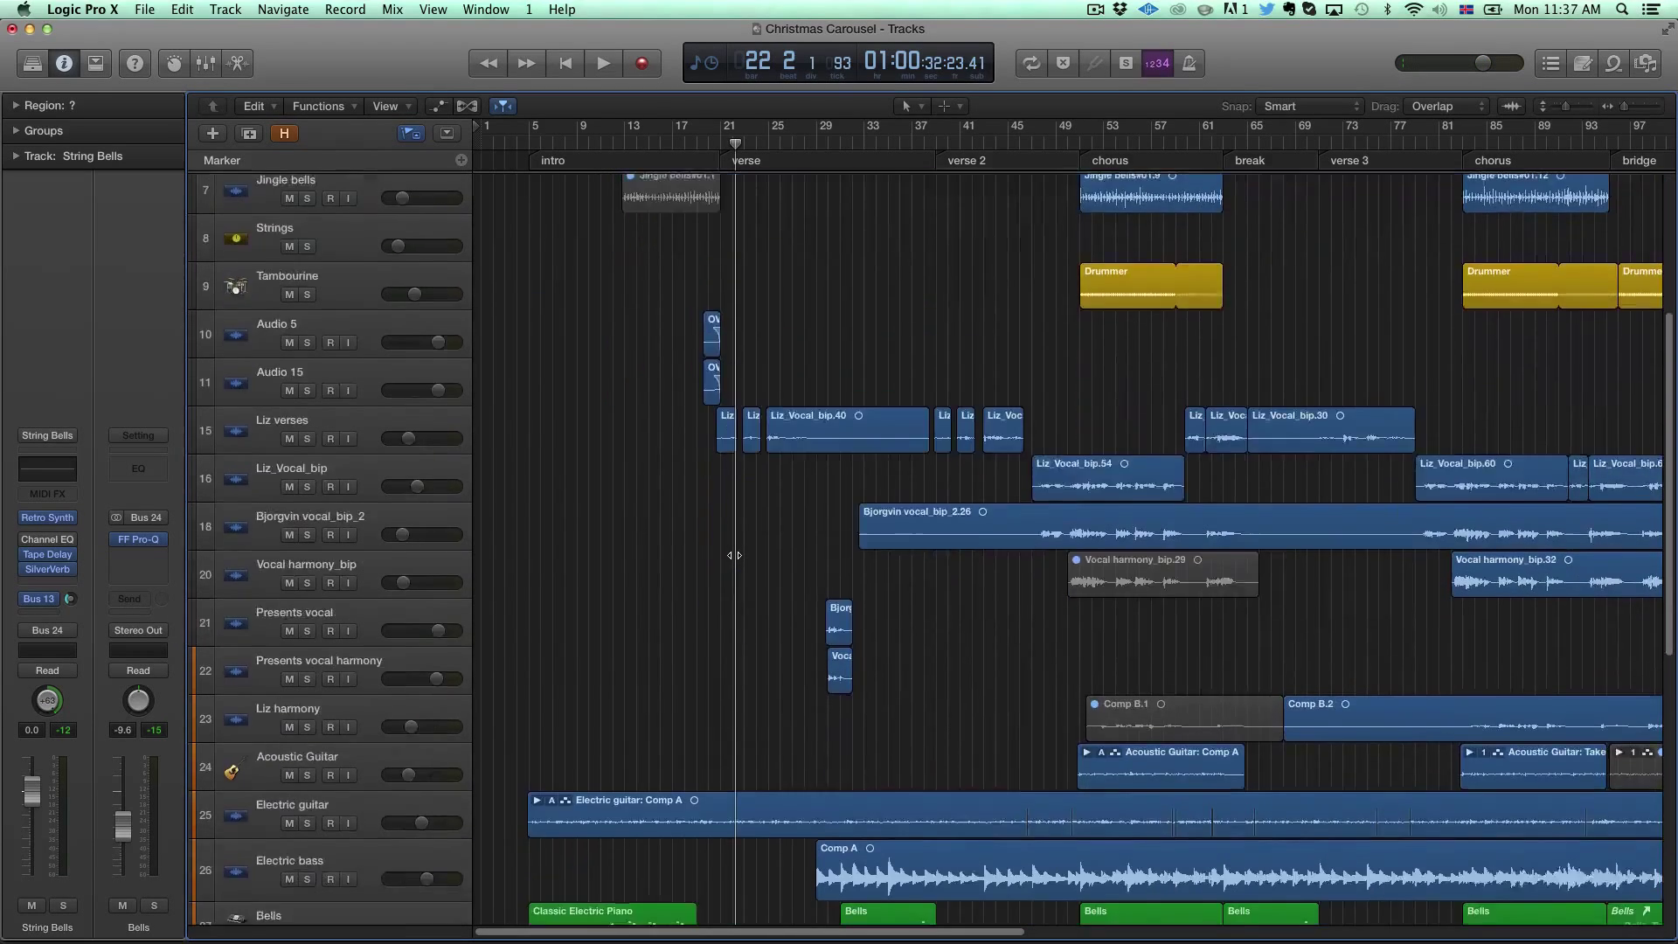
scroll(734, 555, "down", 4)
left_click(360, 485)
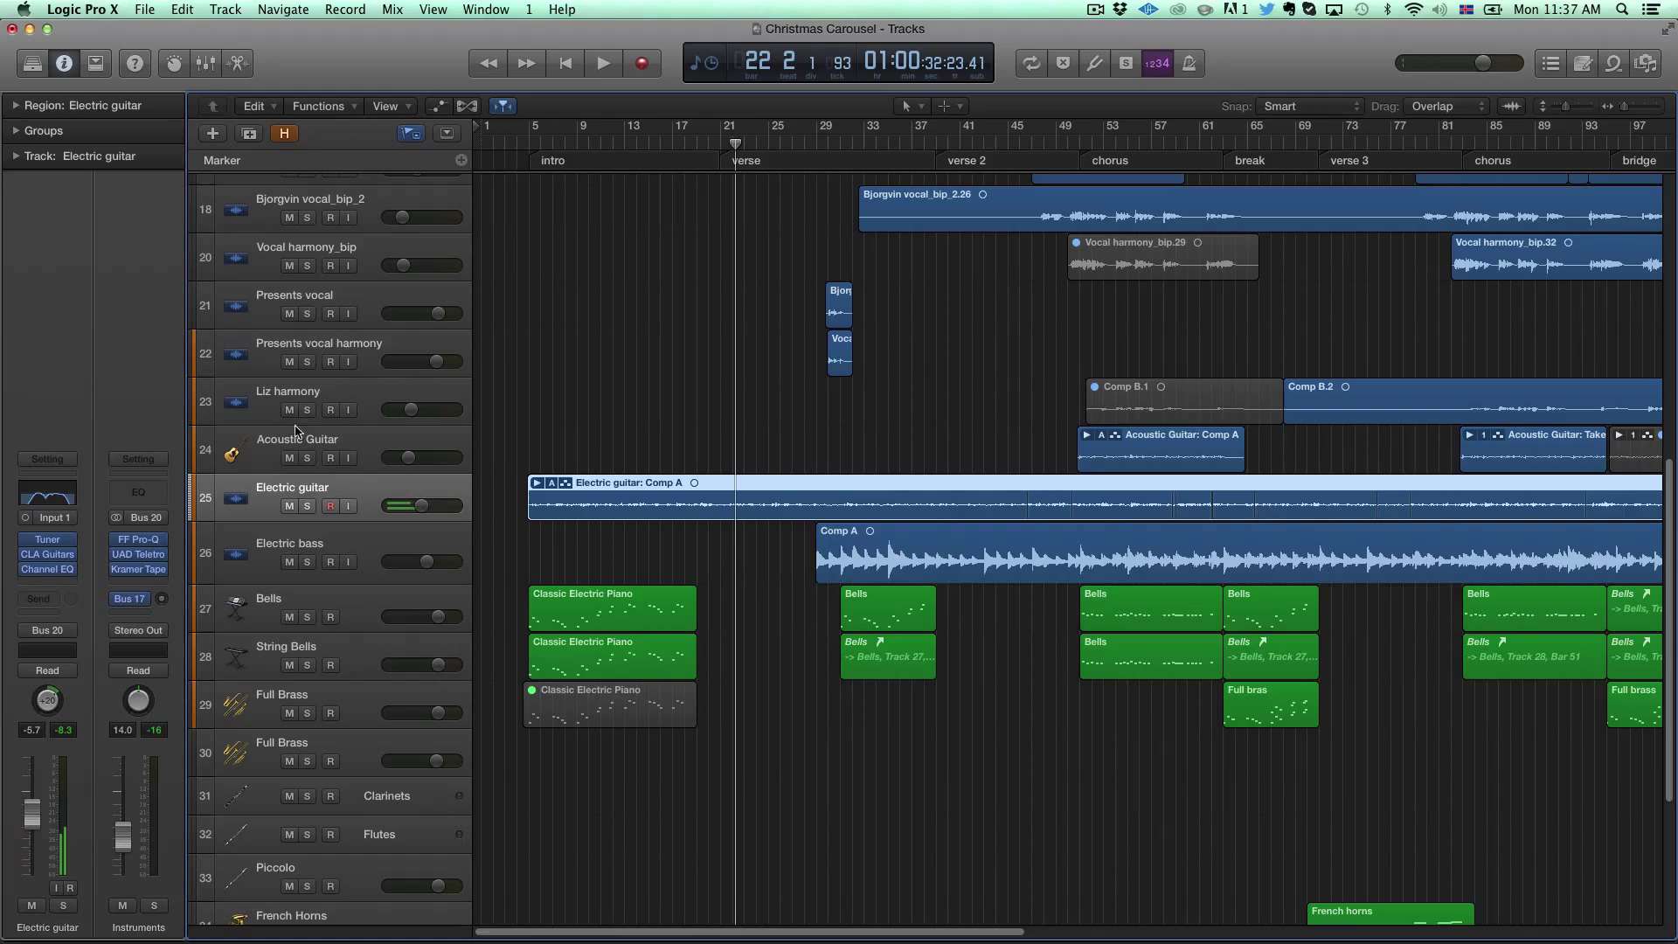
left_click(505, 143)
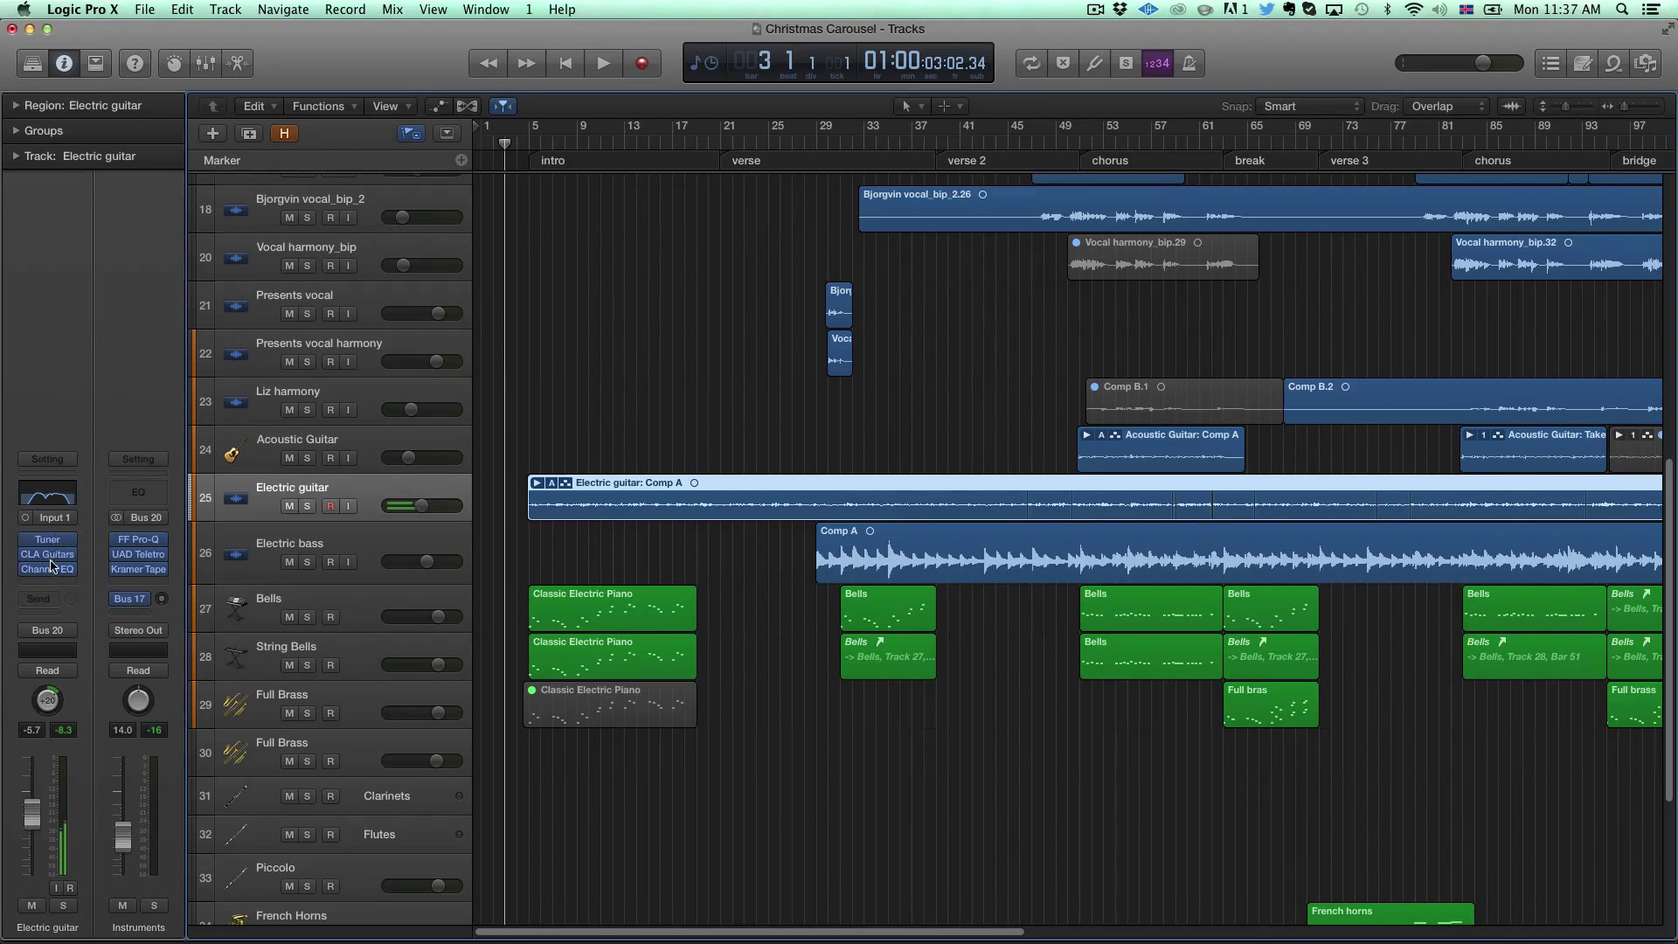
Step: Open the CLA Guitars and Channel EQ plug-ins on the Electric guitar track to examine their settings
mouse_move(49, 557)
left_click(49, 559)
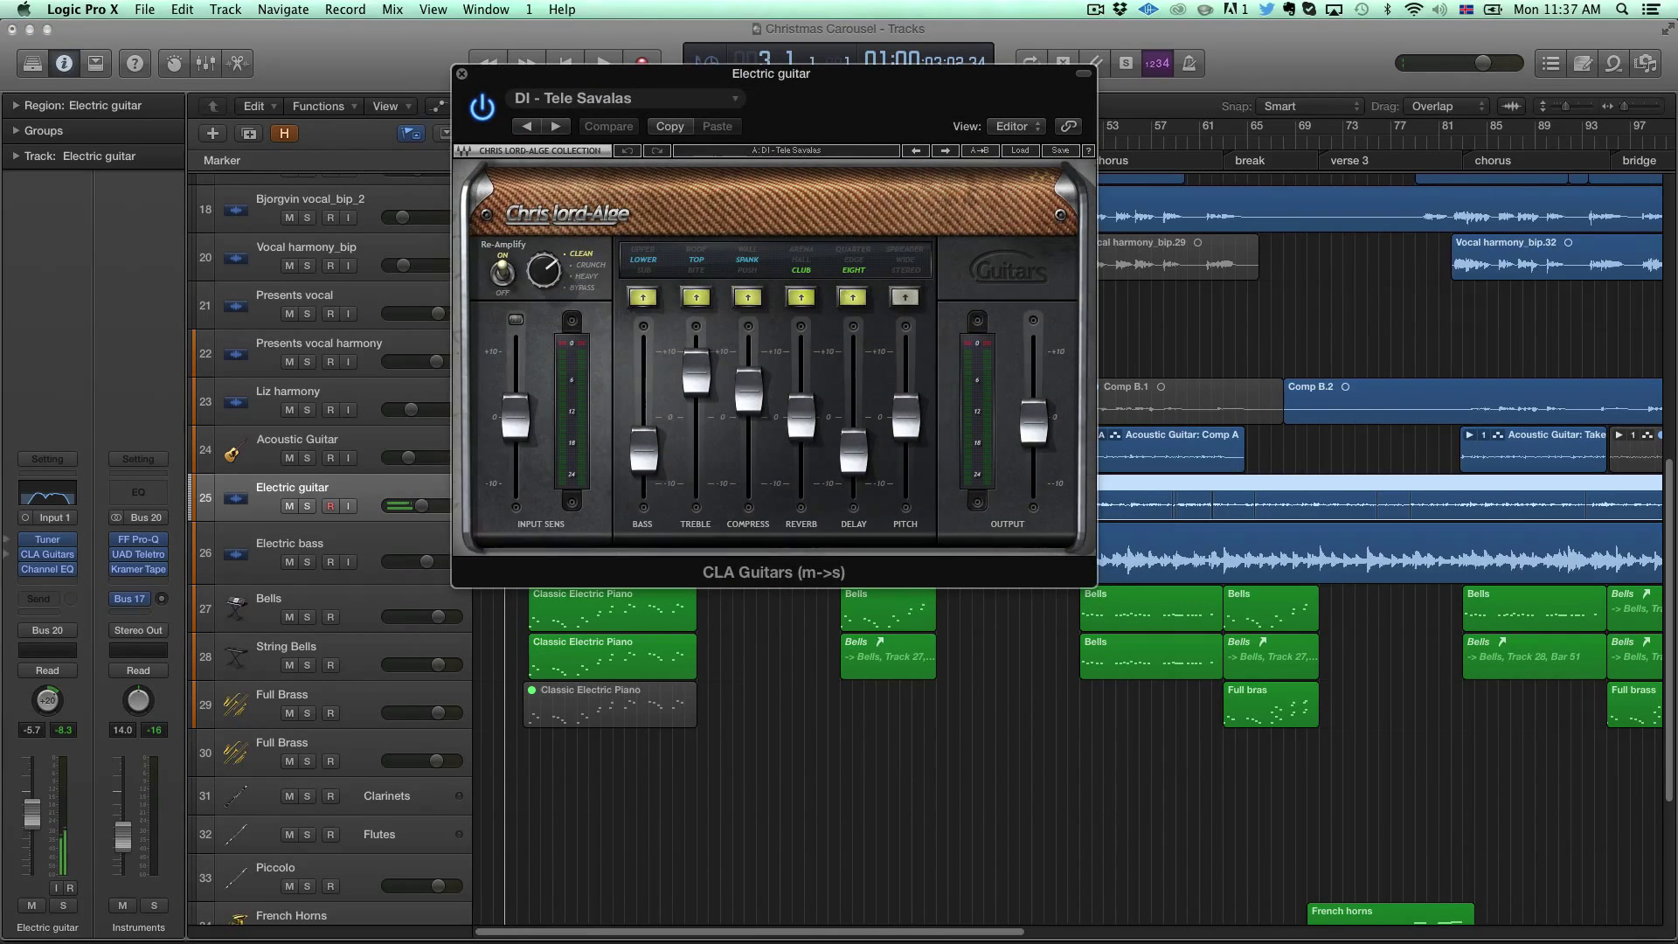
mouse_move(512, 401)
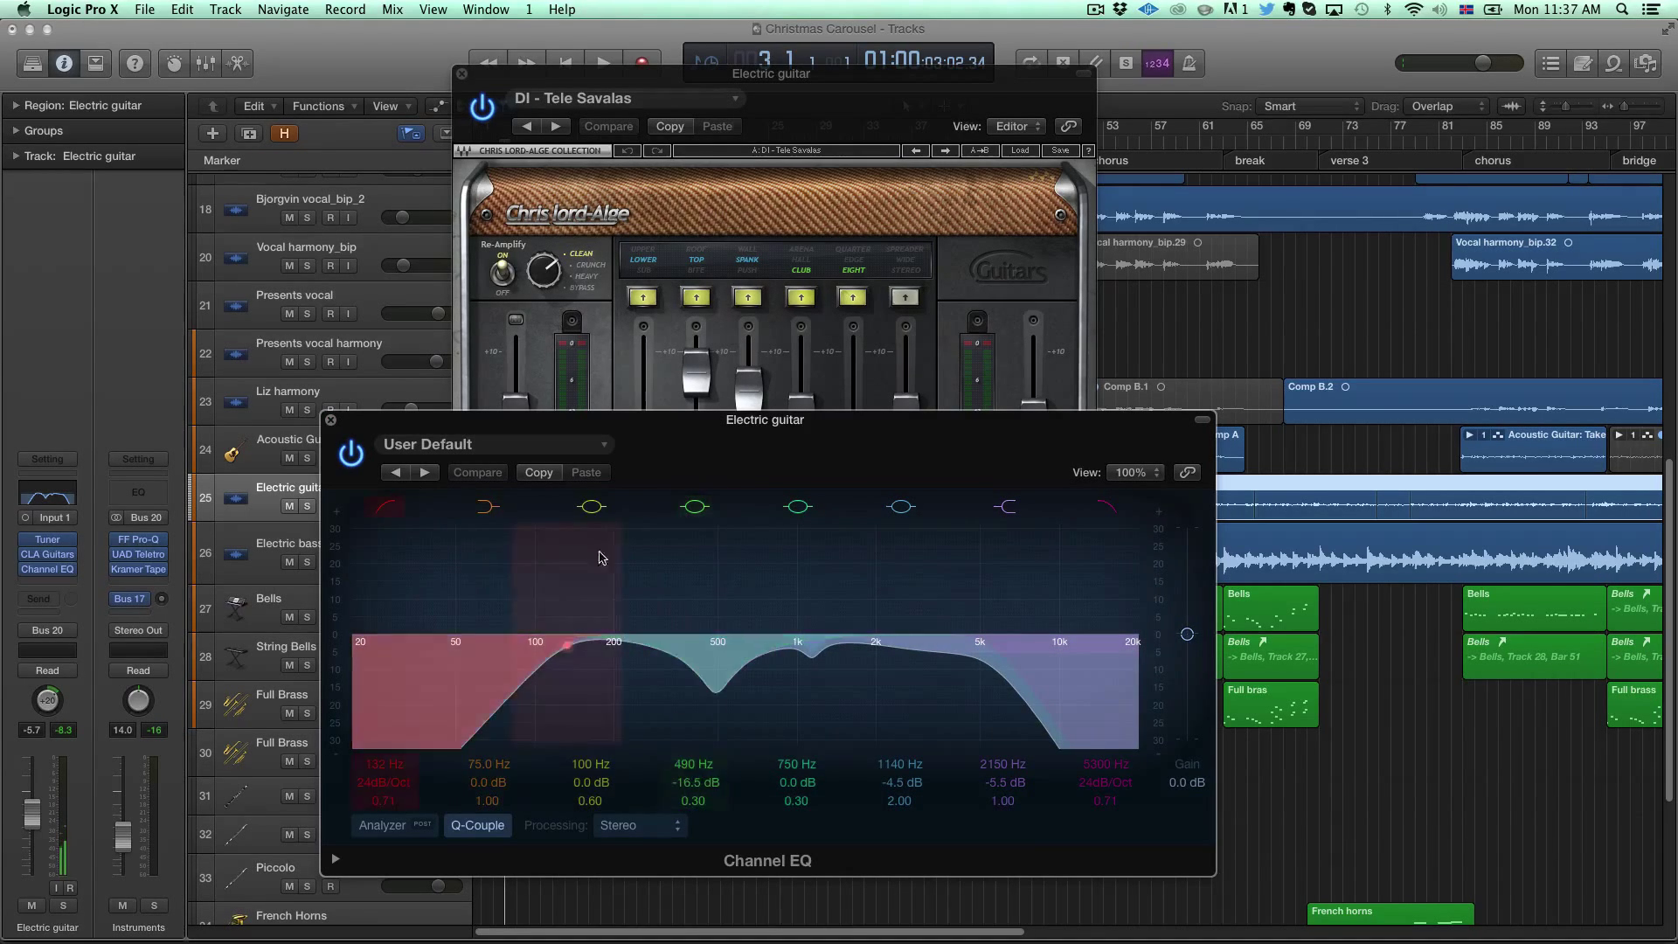
Step: Close the Electric guitar track's Channel EQ and CLA Guitars plug-in windows
left_click(330, 421)
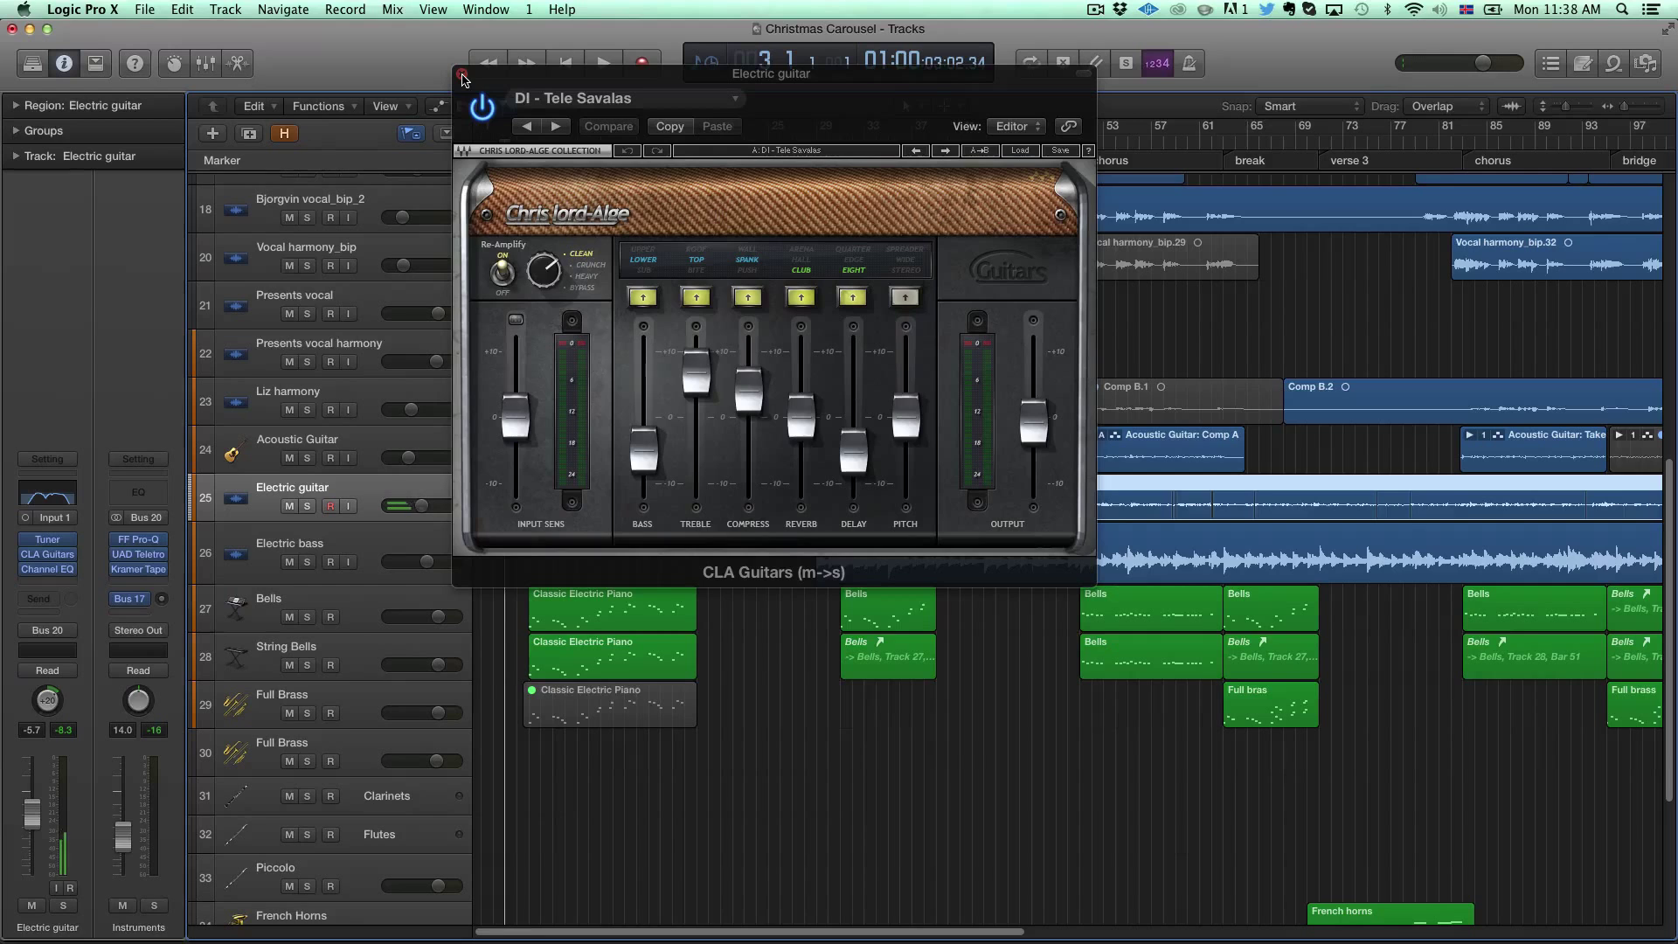
left_click(463, 74)
Step: Select the Bells track, view its notes in the Piano Roll, and close the editor again
scroll(680, 501, "down", 5)
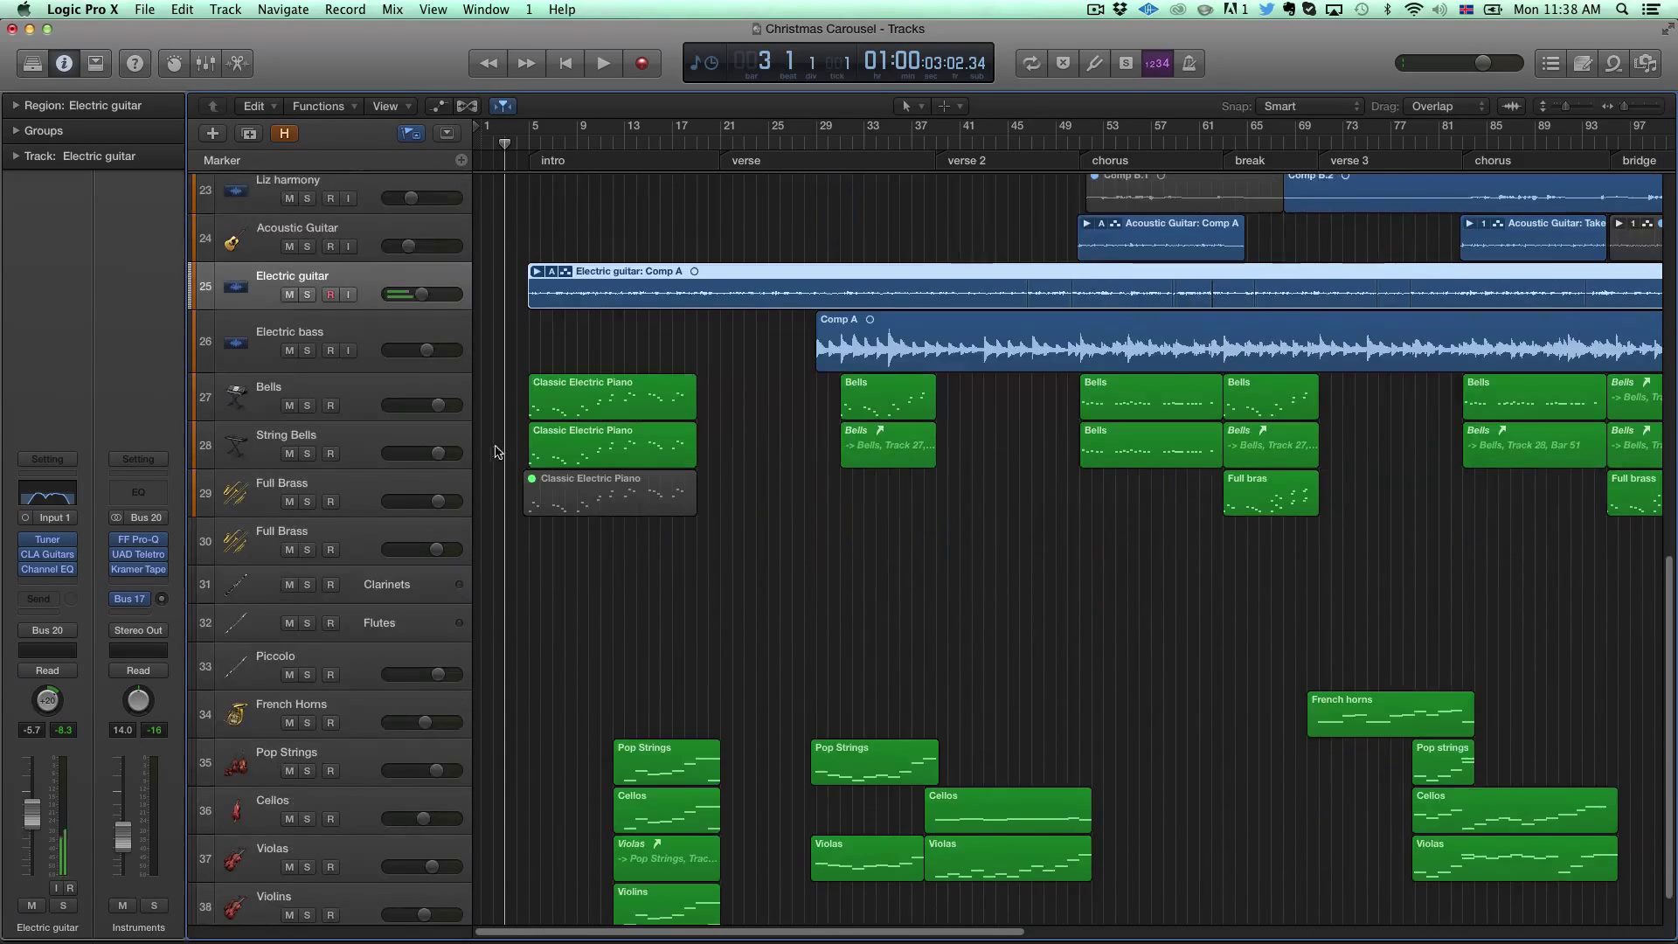
left_click(321, 394)
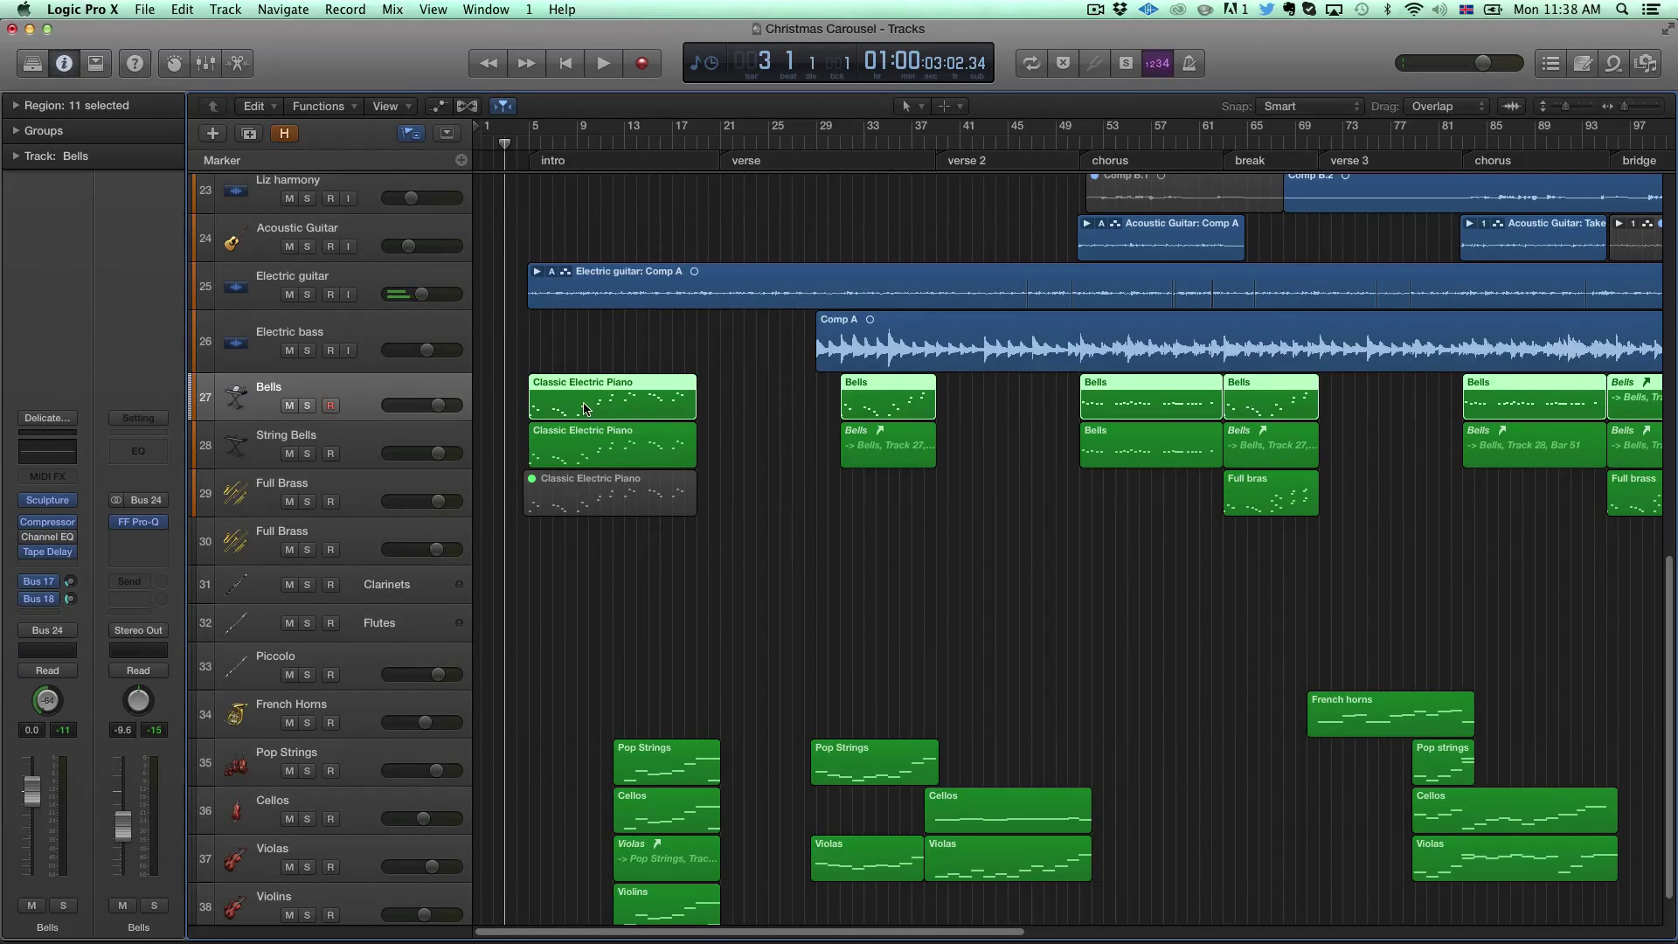
double_click(584, 408)
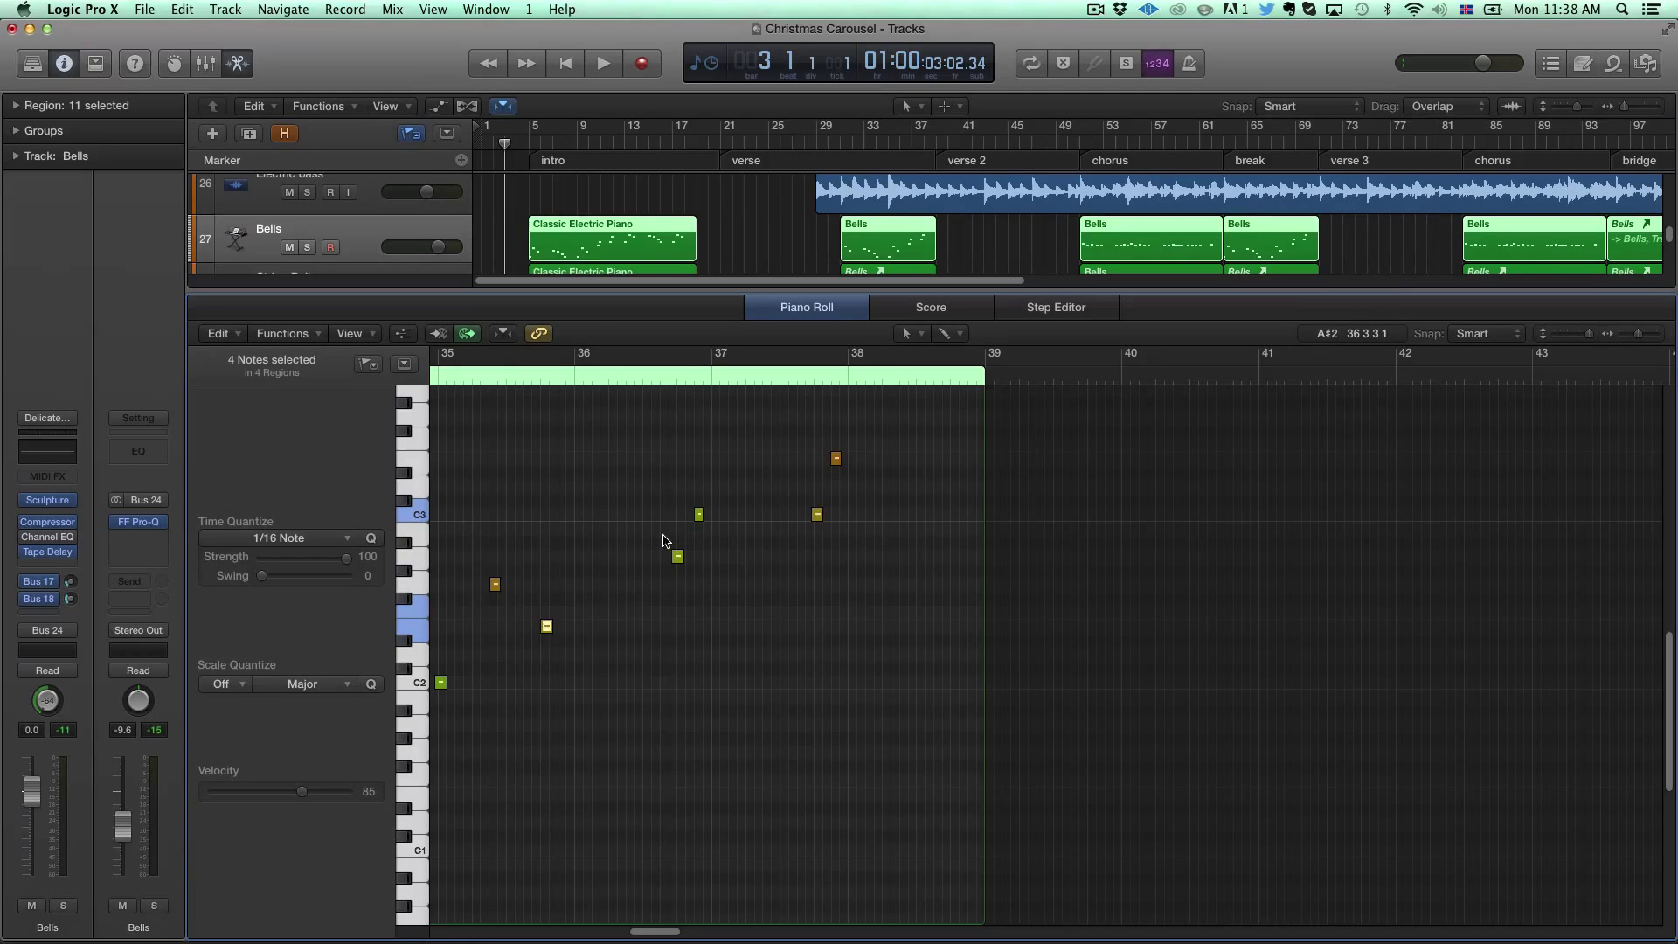
key("e")
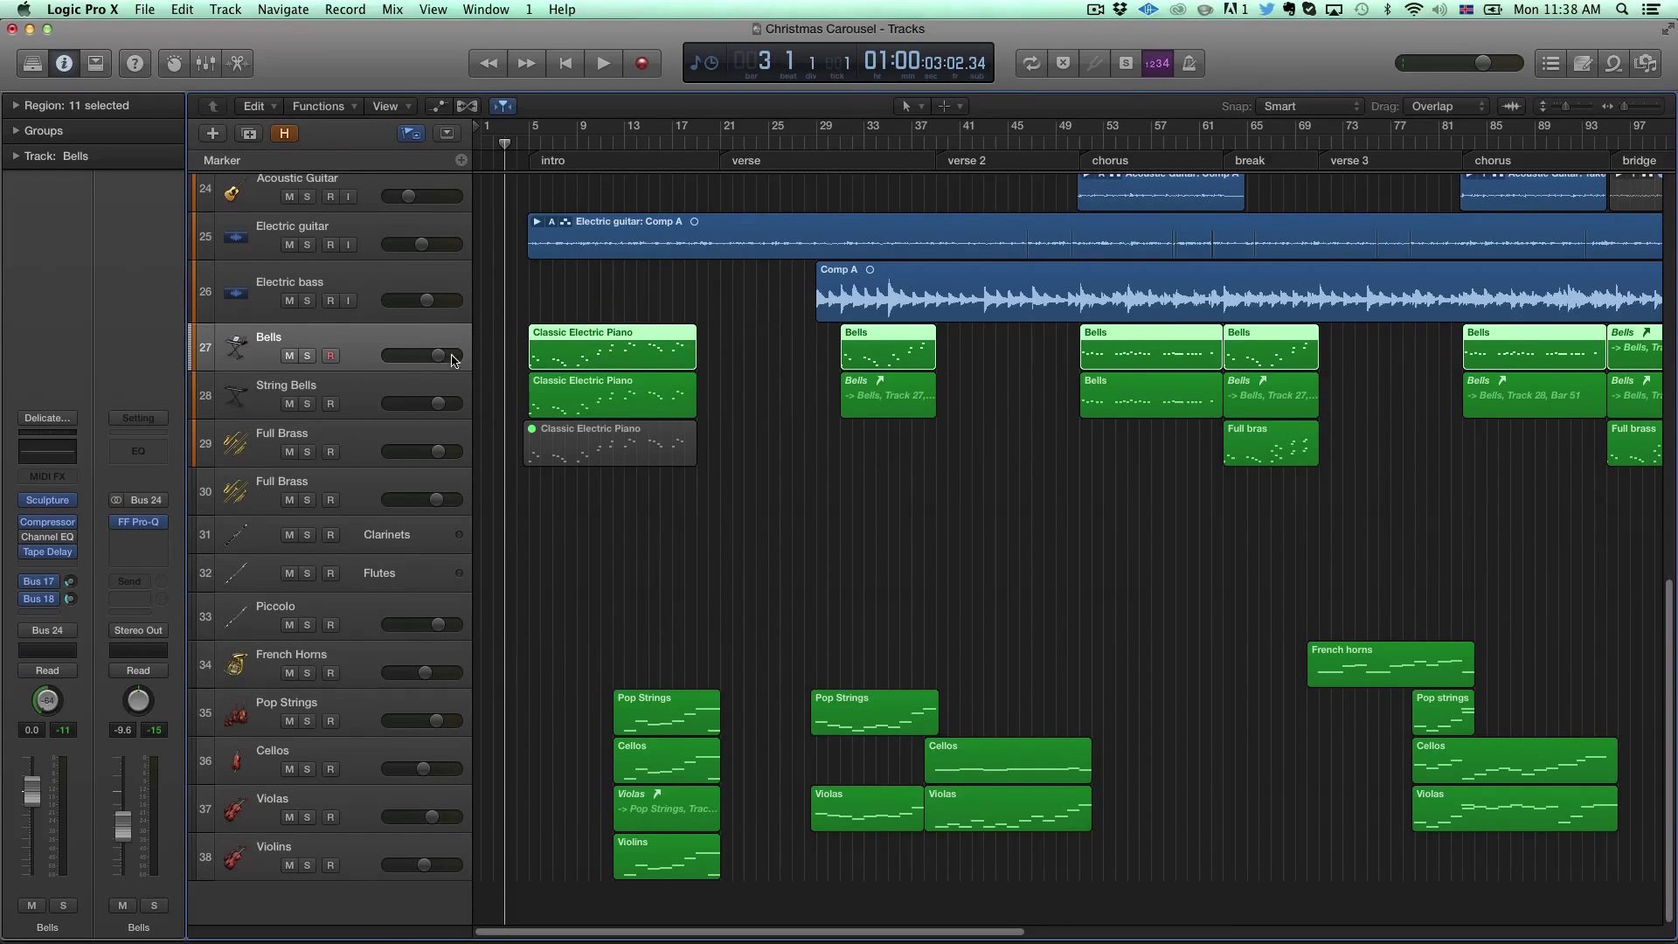
Step: Select the String Bells track, leave only the Bells track soloed, and play the intro from bar 5
left_click(352, 402)
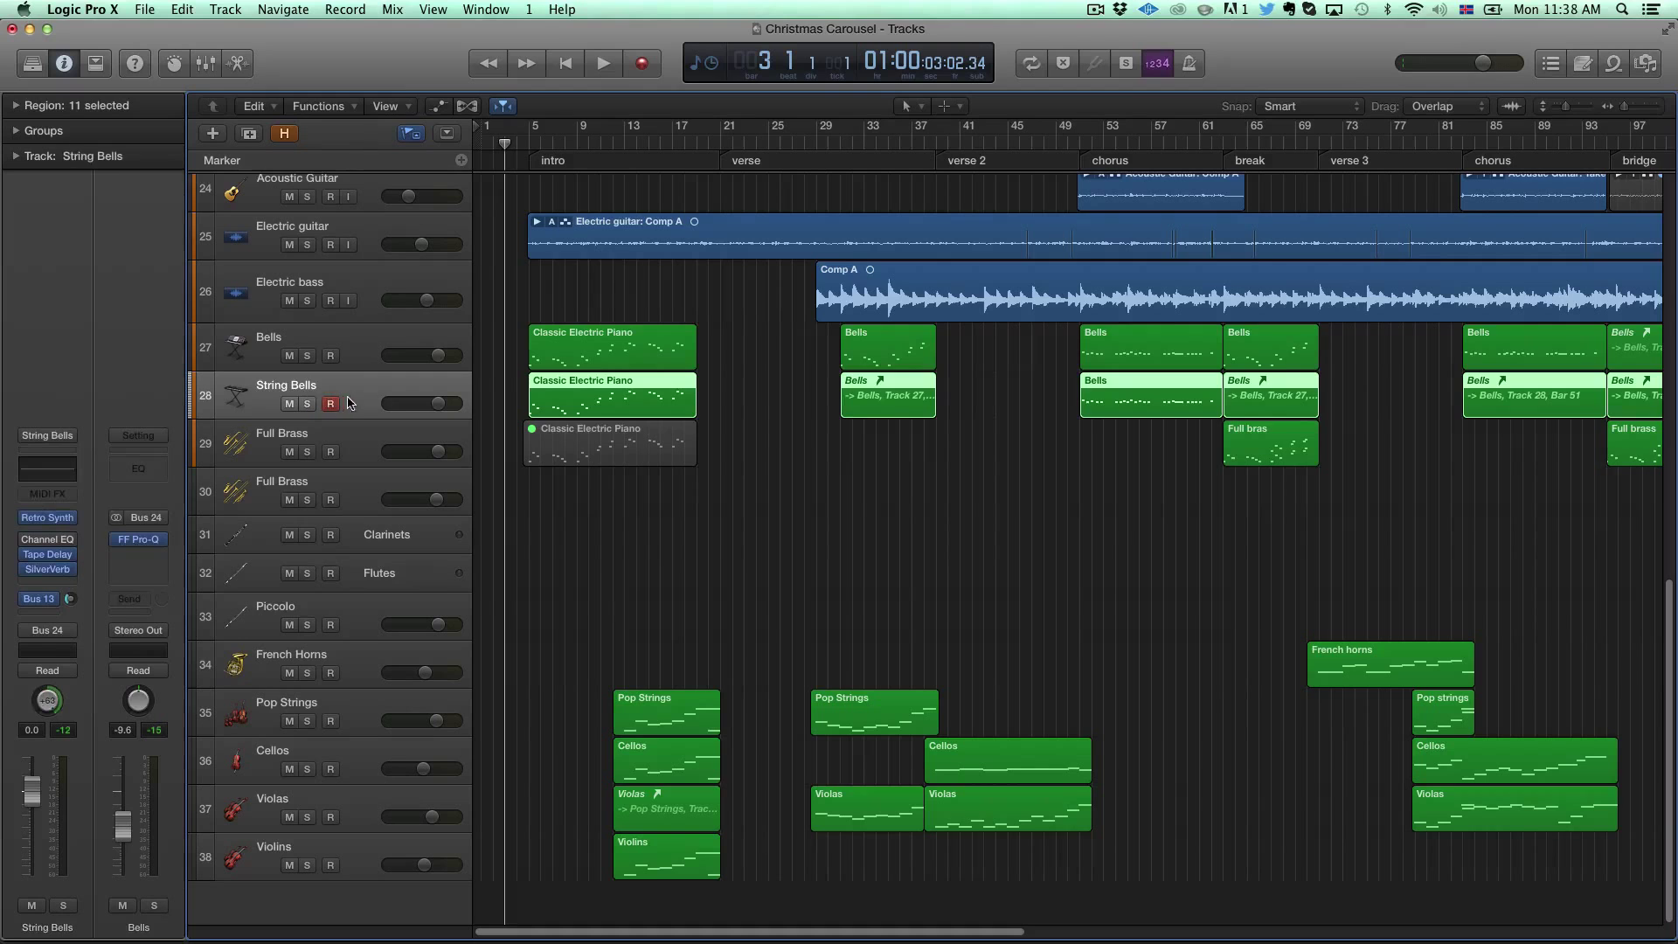
left_click(308, 358)
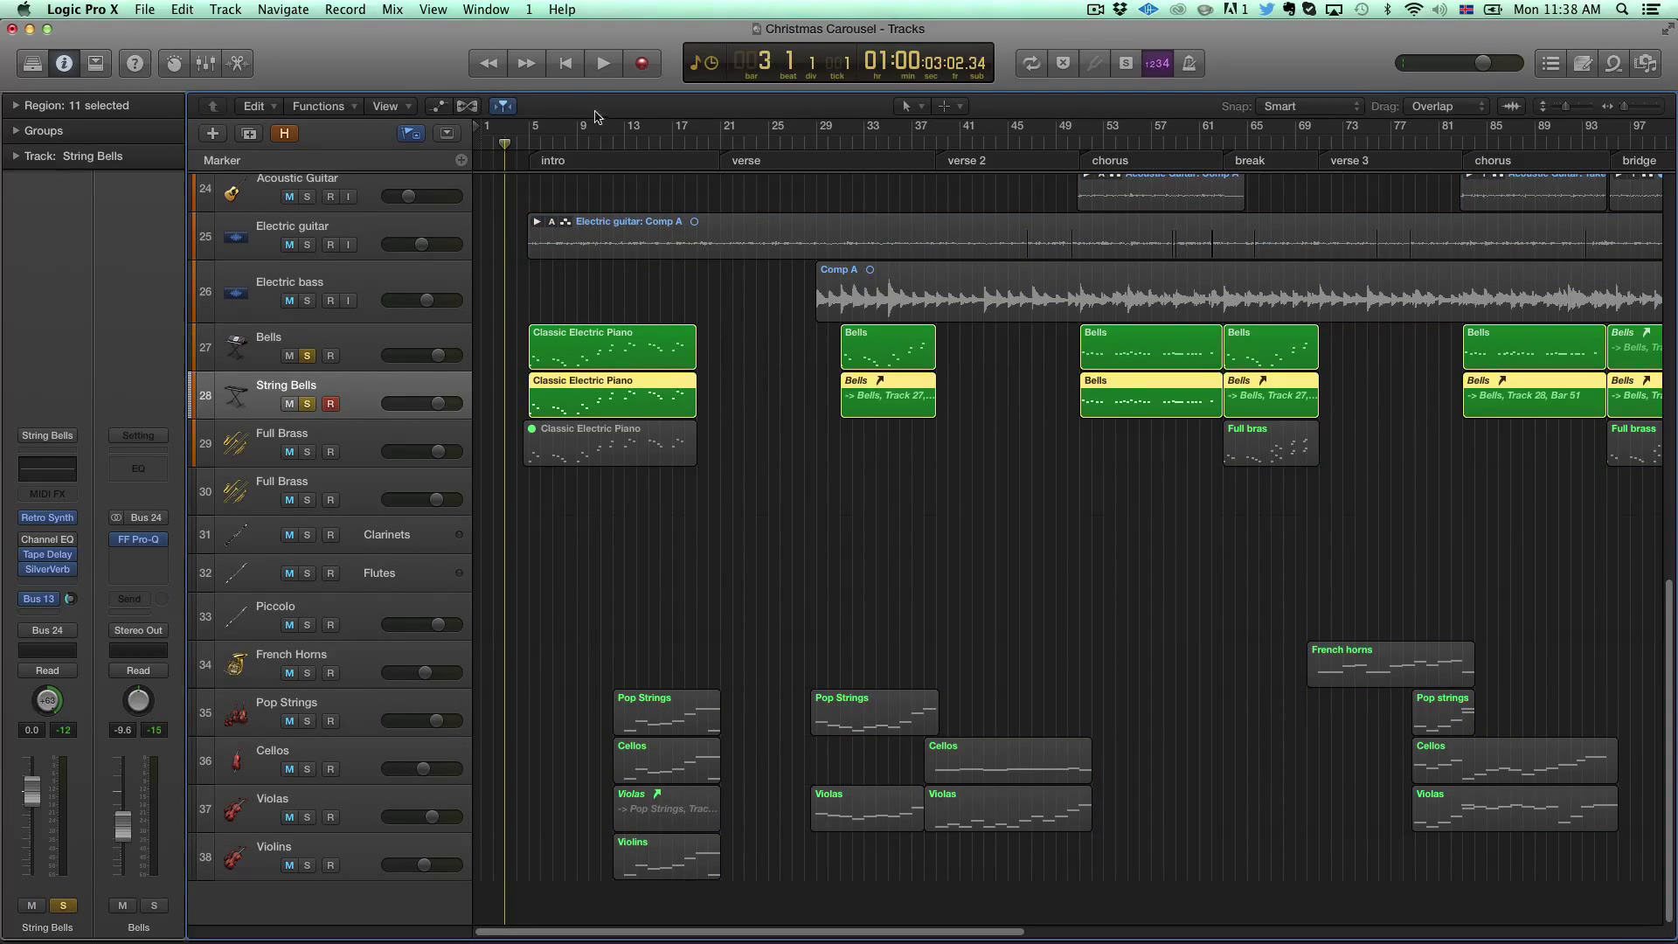
left_click(527, 142)
left_click(313, 405)
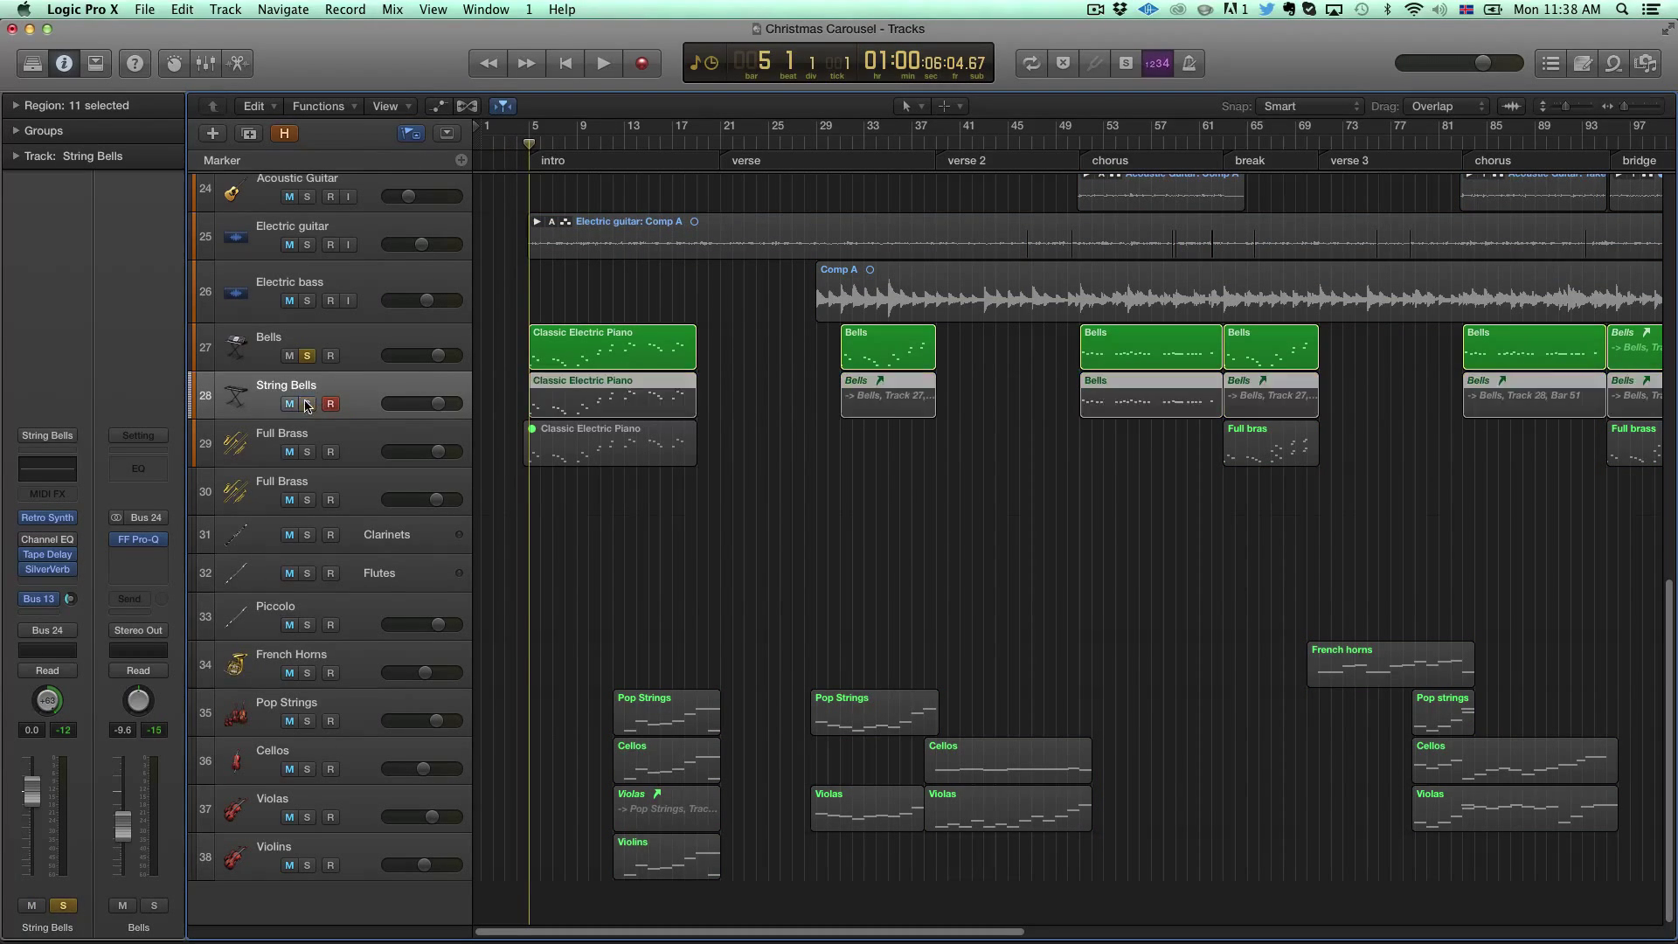
key("space")
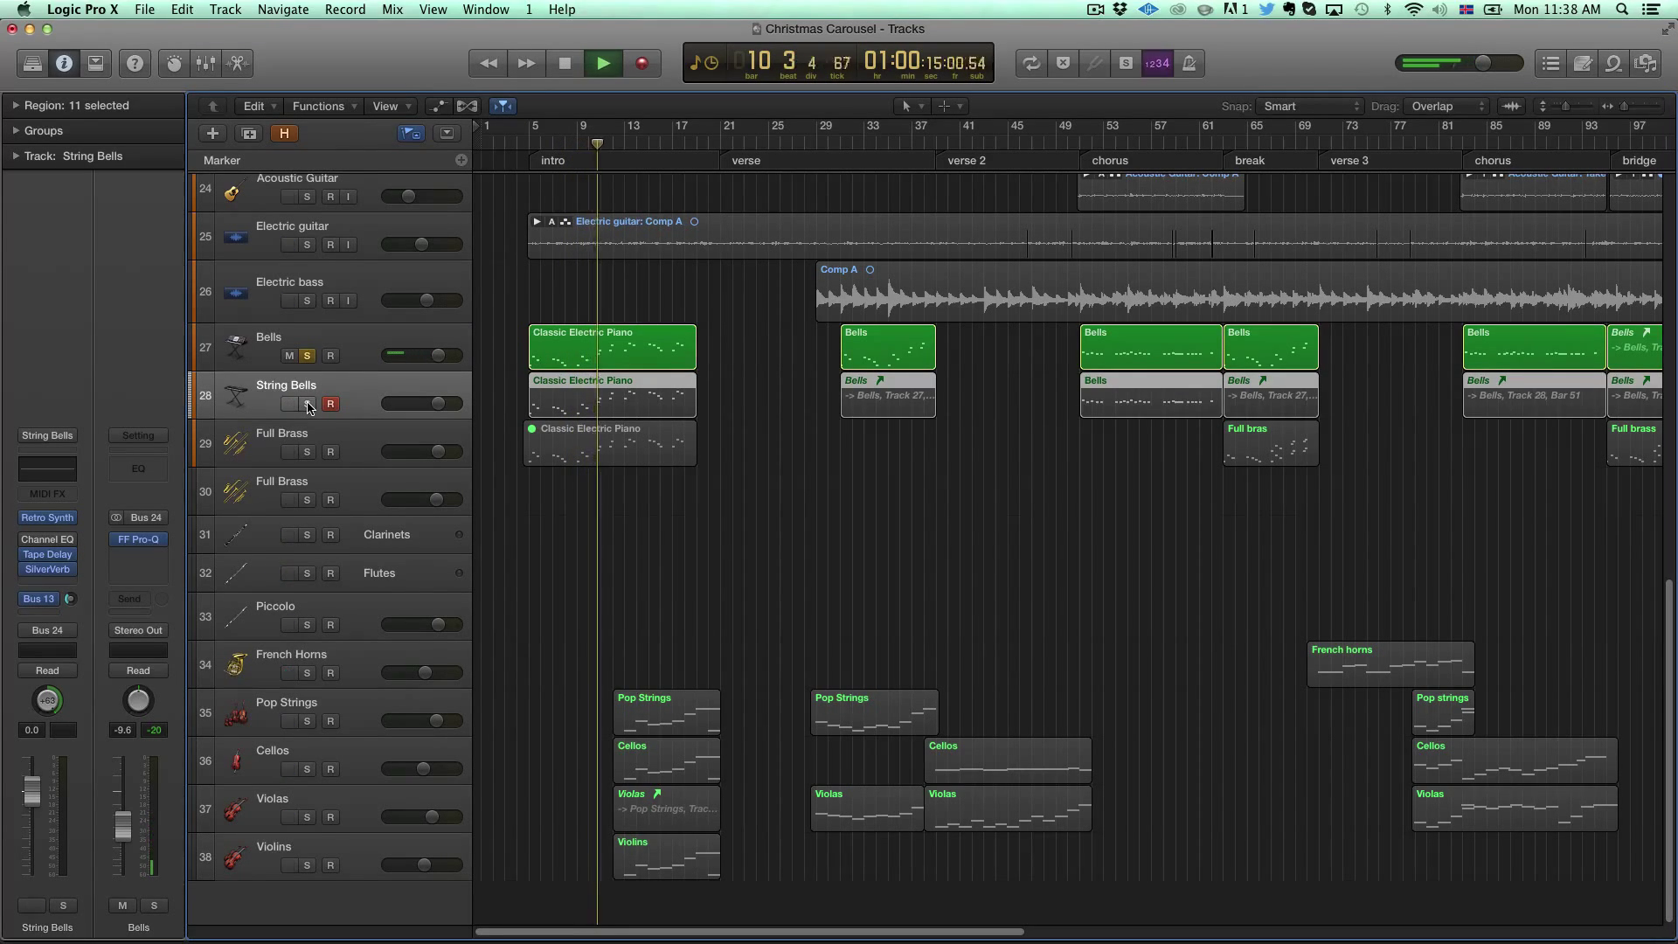
Step: Add String Bells to the solo during the intro, stop playback, and unsolo both bell tracks
left_click(308, 405)
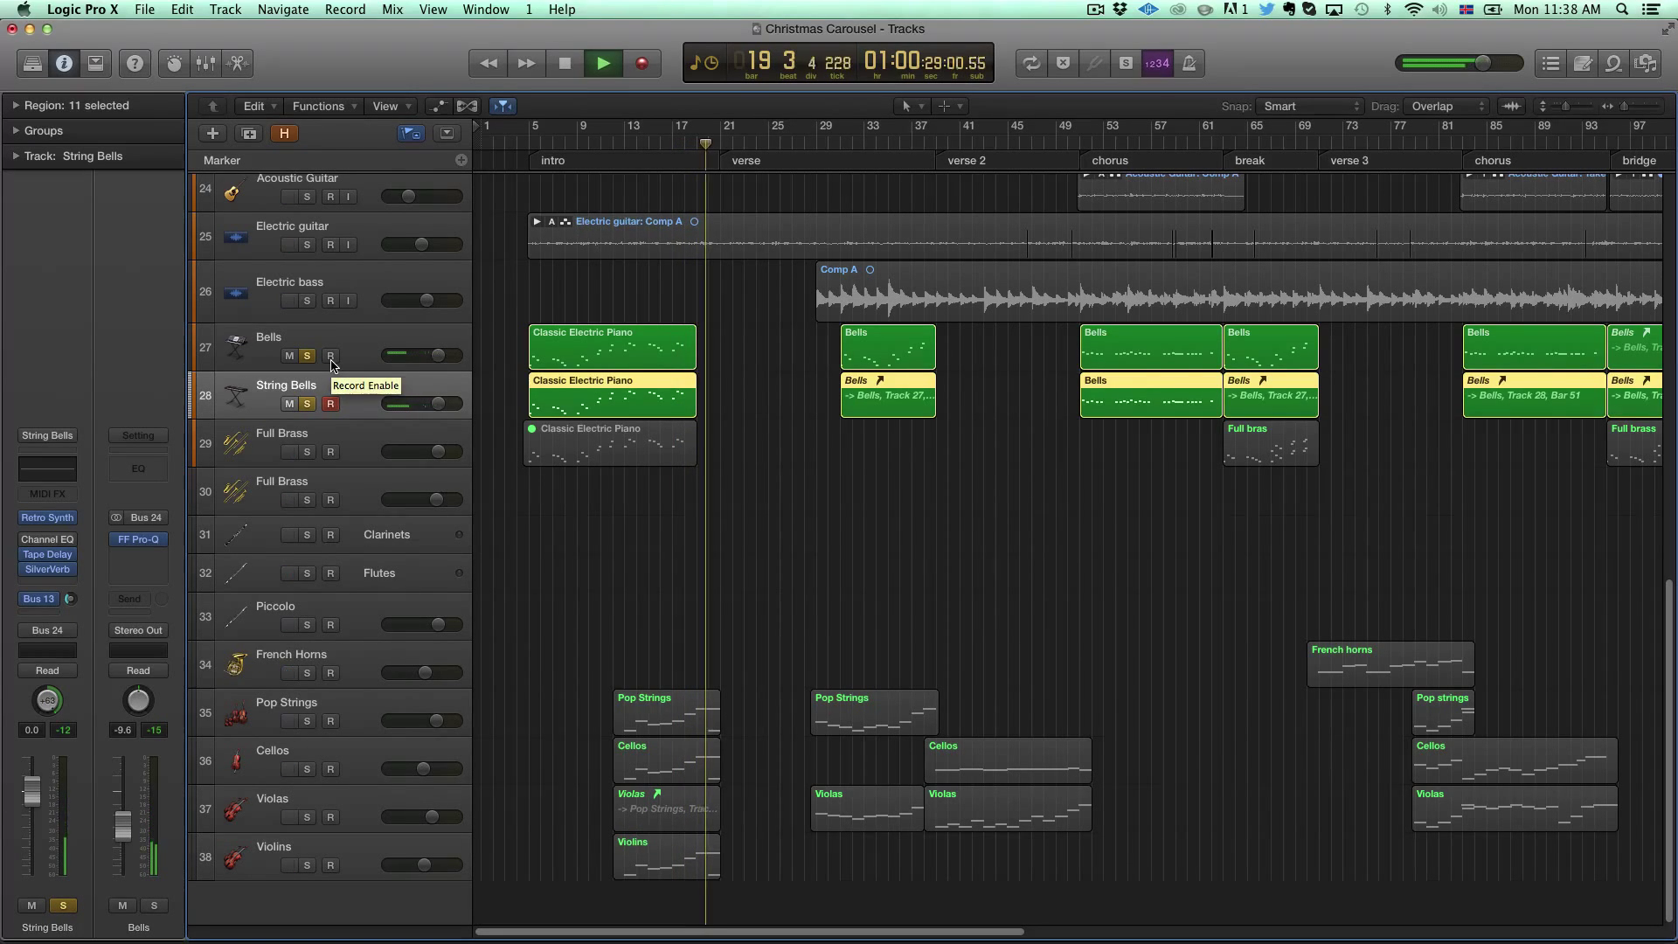
key("space")
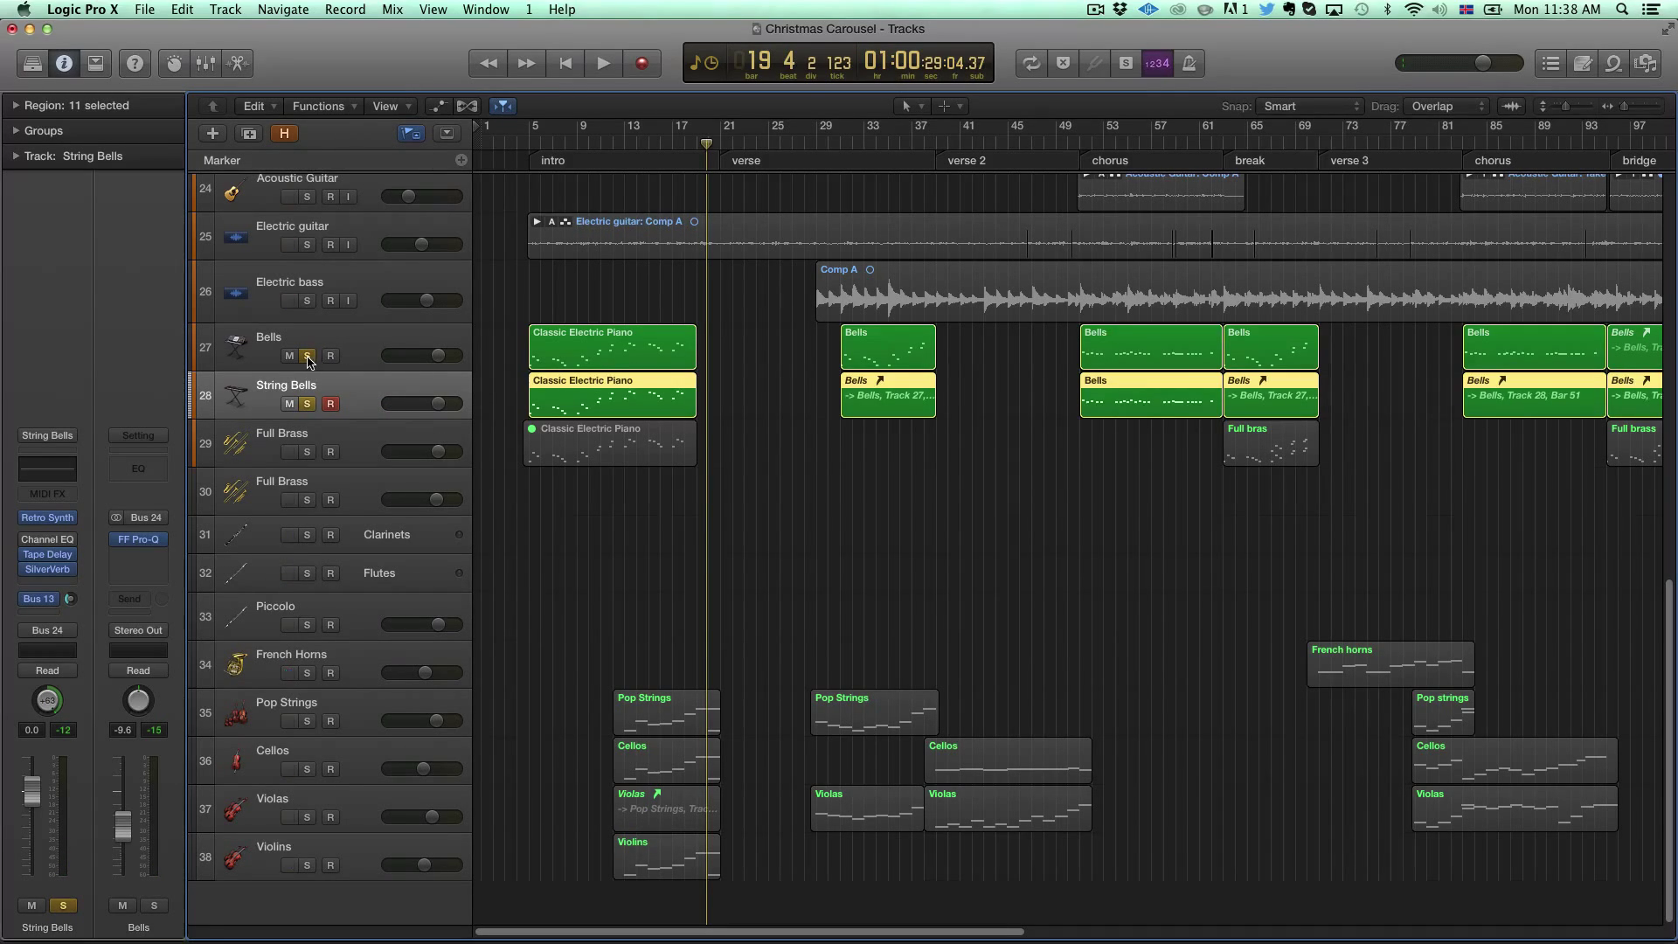
left_click(308, 357)
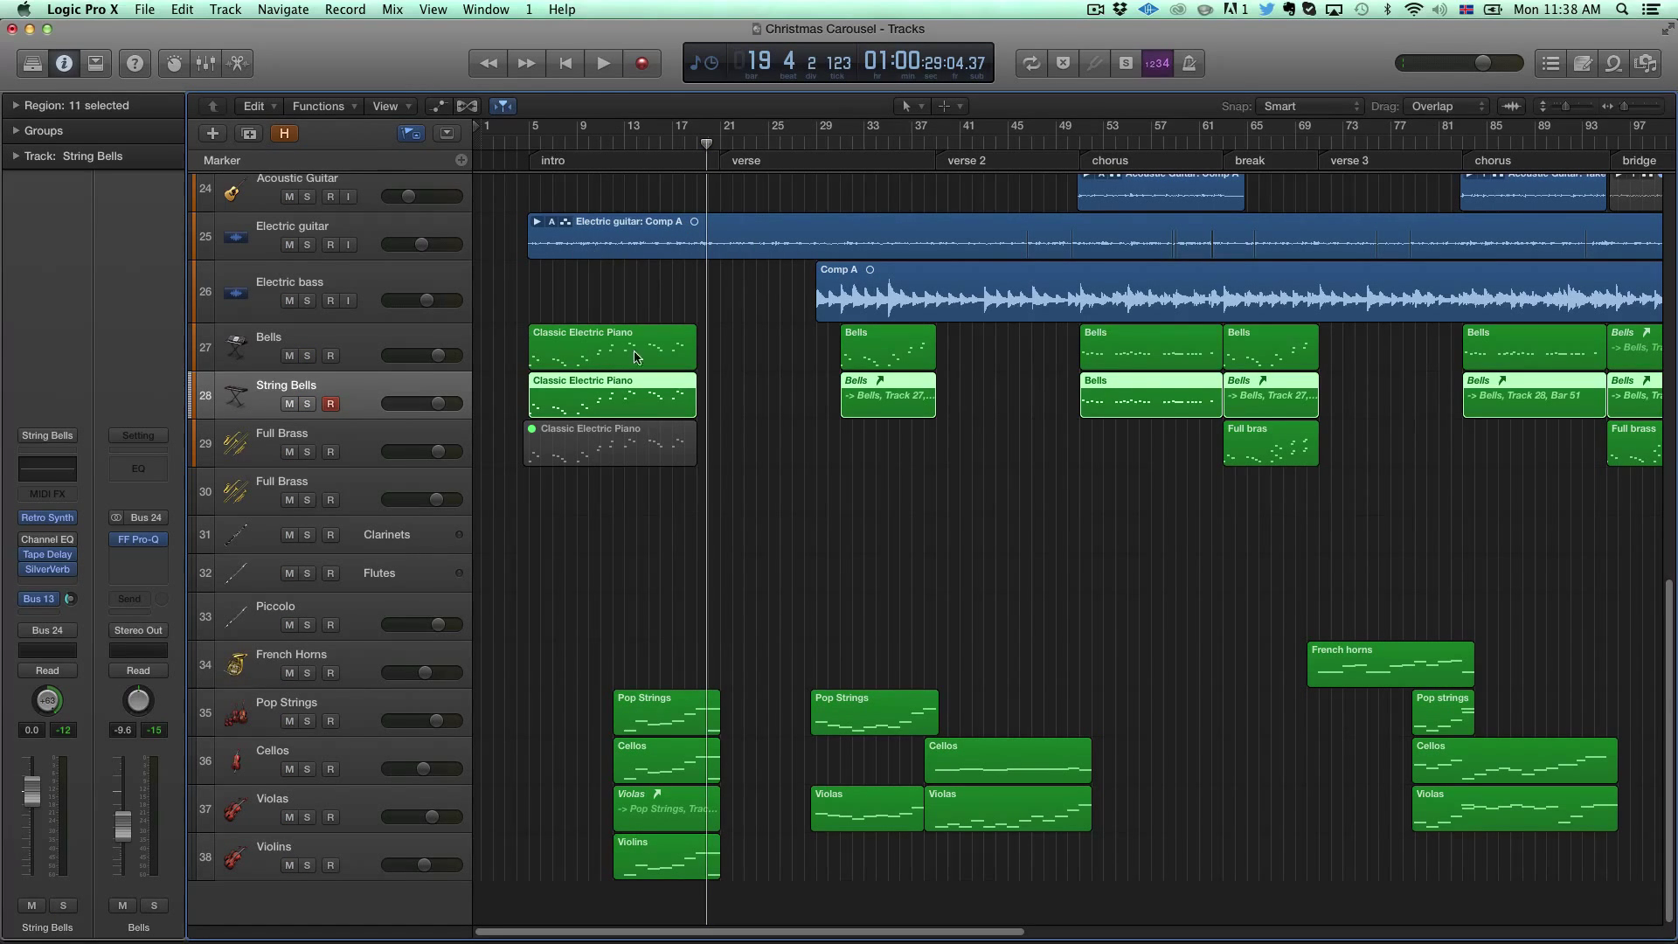
Step: Examine where the bell regions recur across the whole song, placing the playhead at bar 51 and at bar 30
scroll(990, 463, "down", 6)
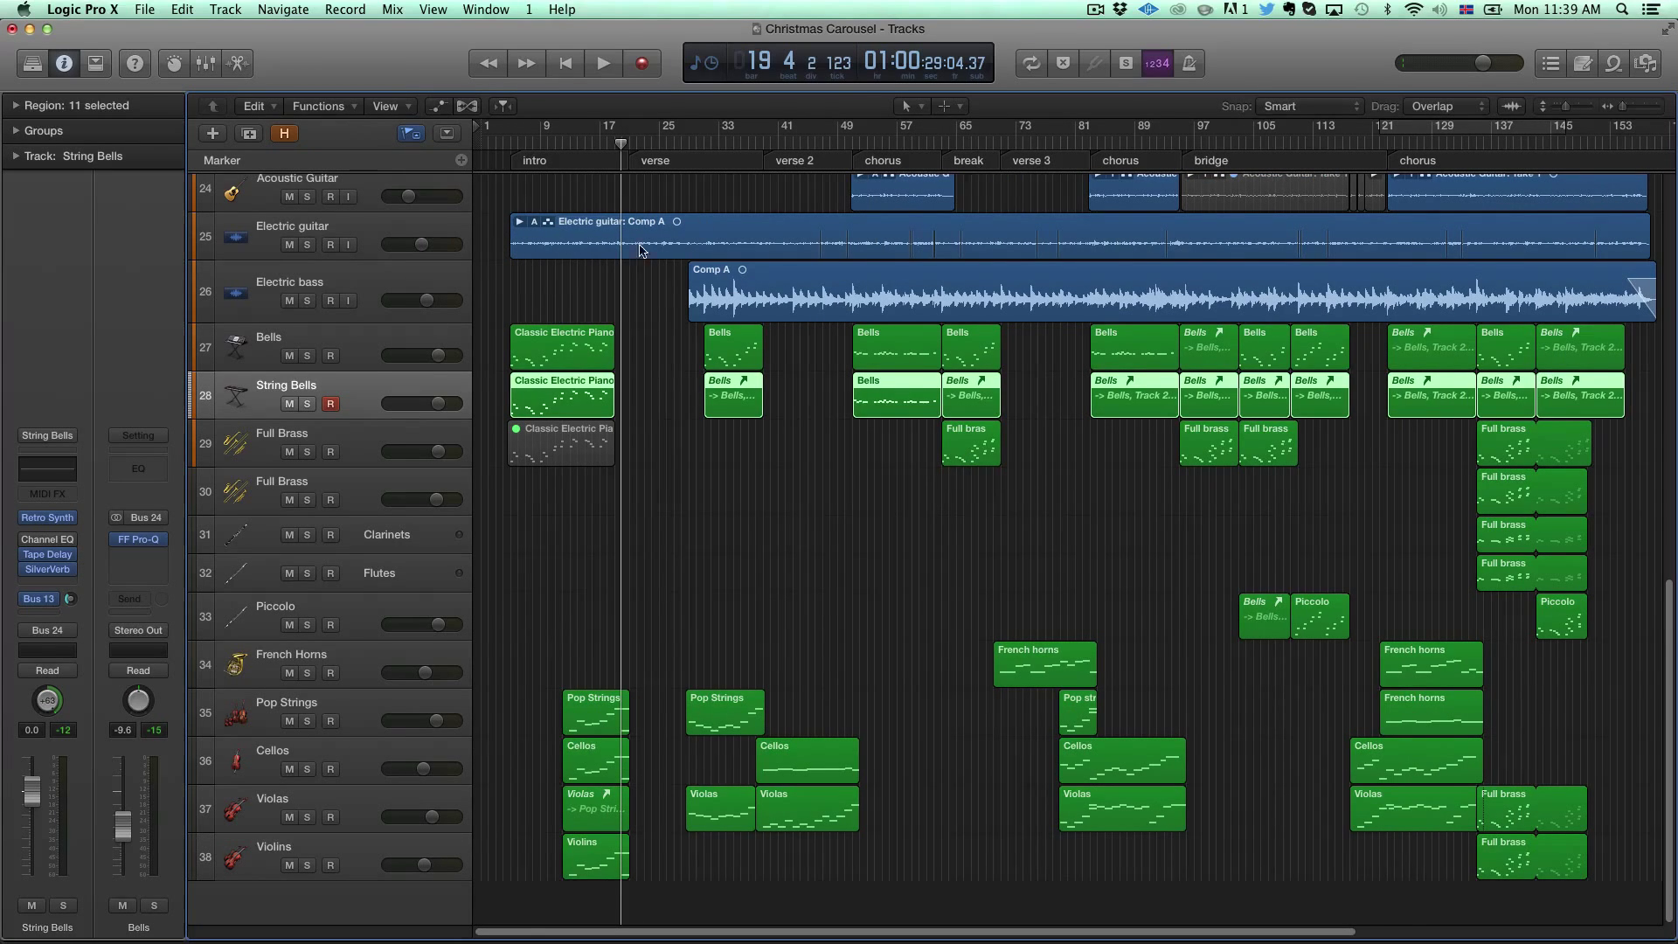
scroll(640, 251, "down", 2)
scroll(593, 379, "up", 2)
scroll(592, 223, "right", 2)
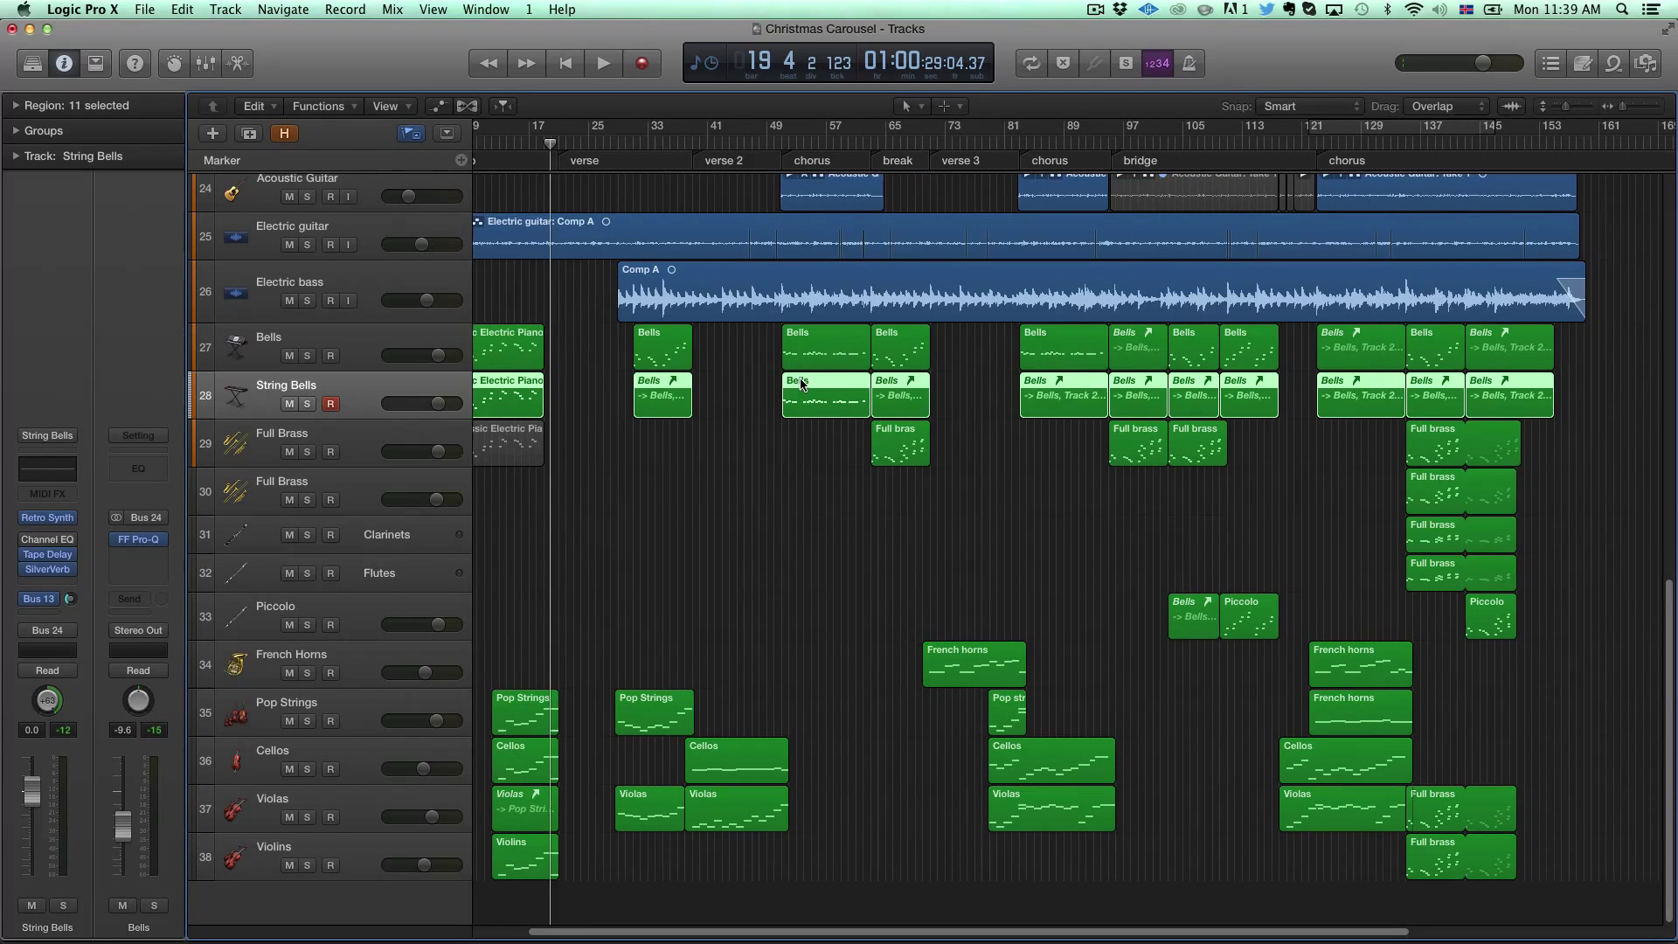
scroll(801, 383, "right", 1)
left_click(750, 141)
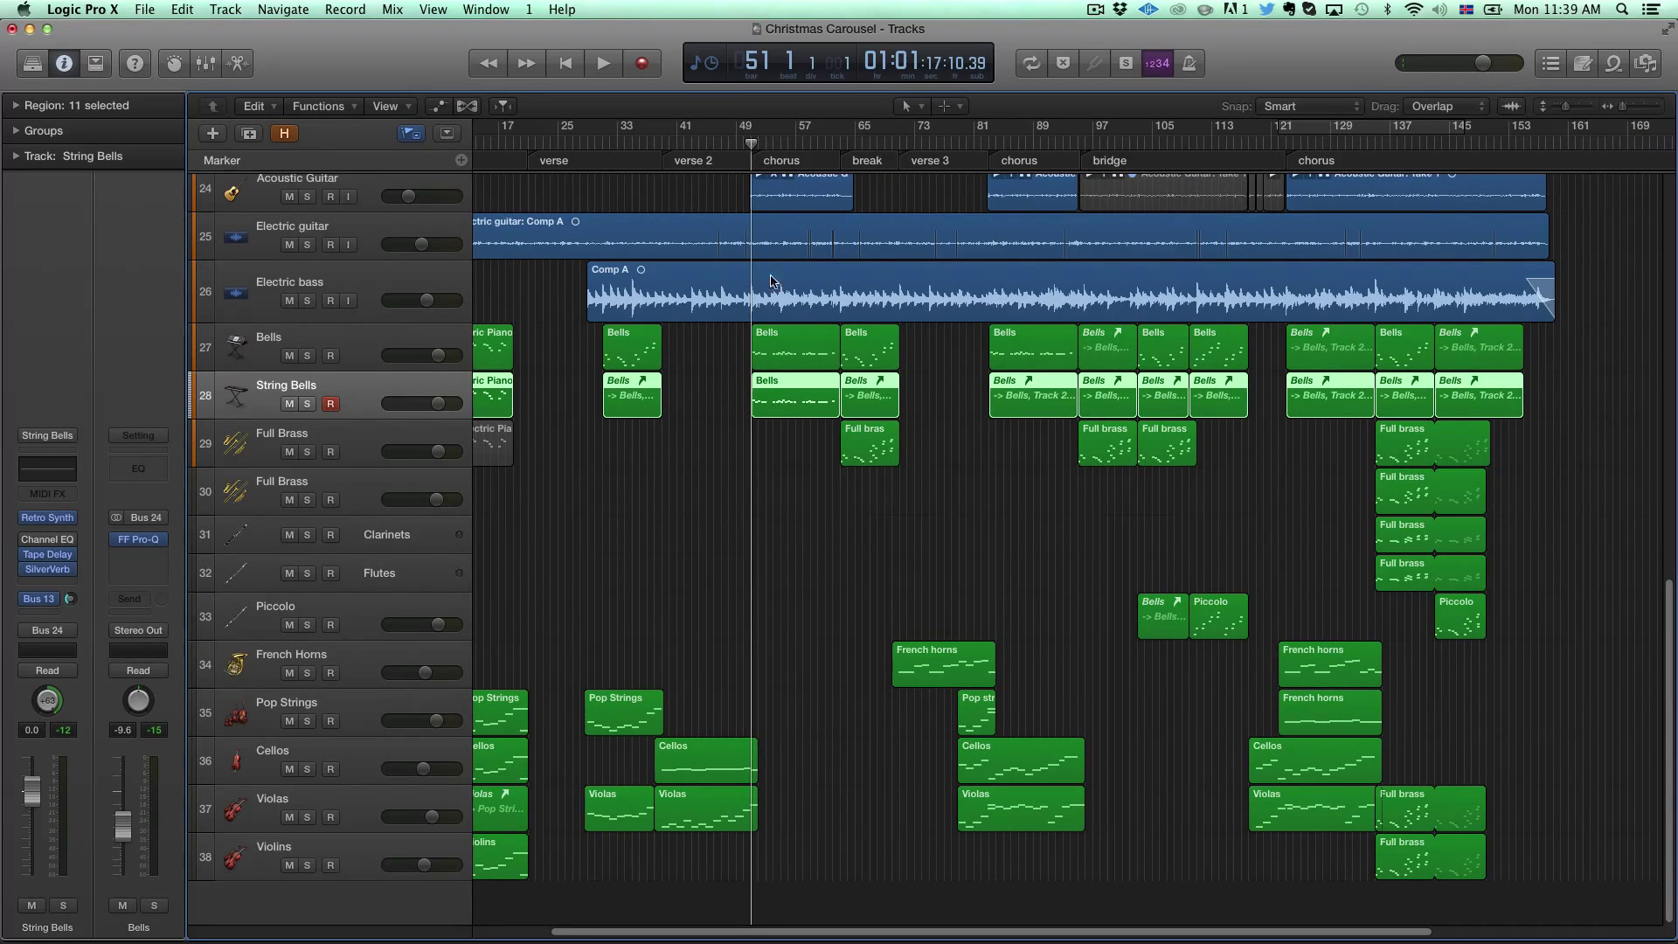
left_click(596, 143)
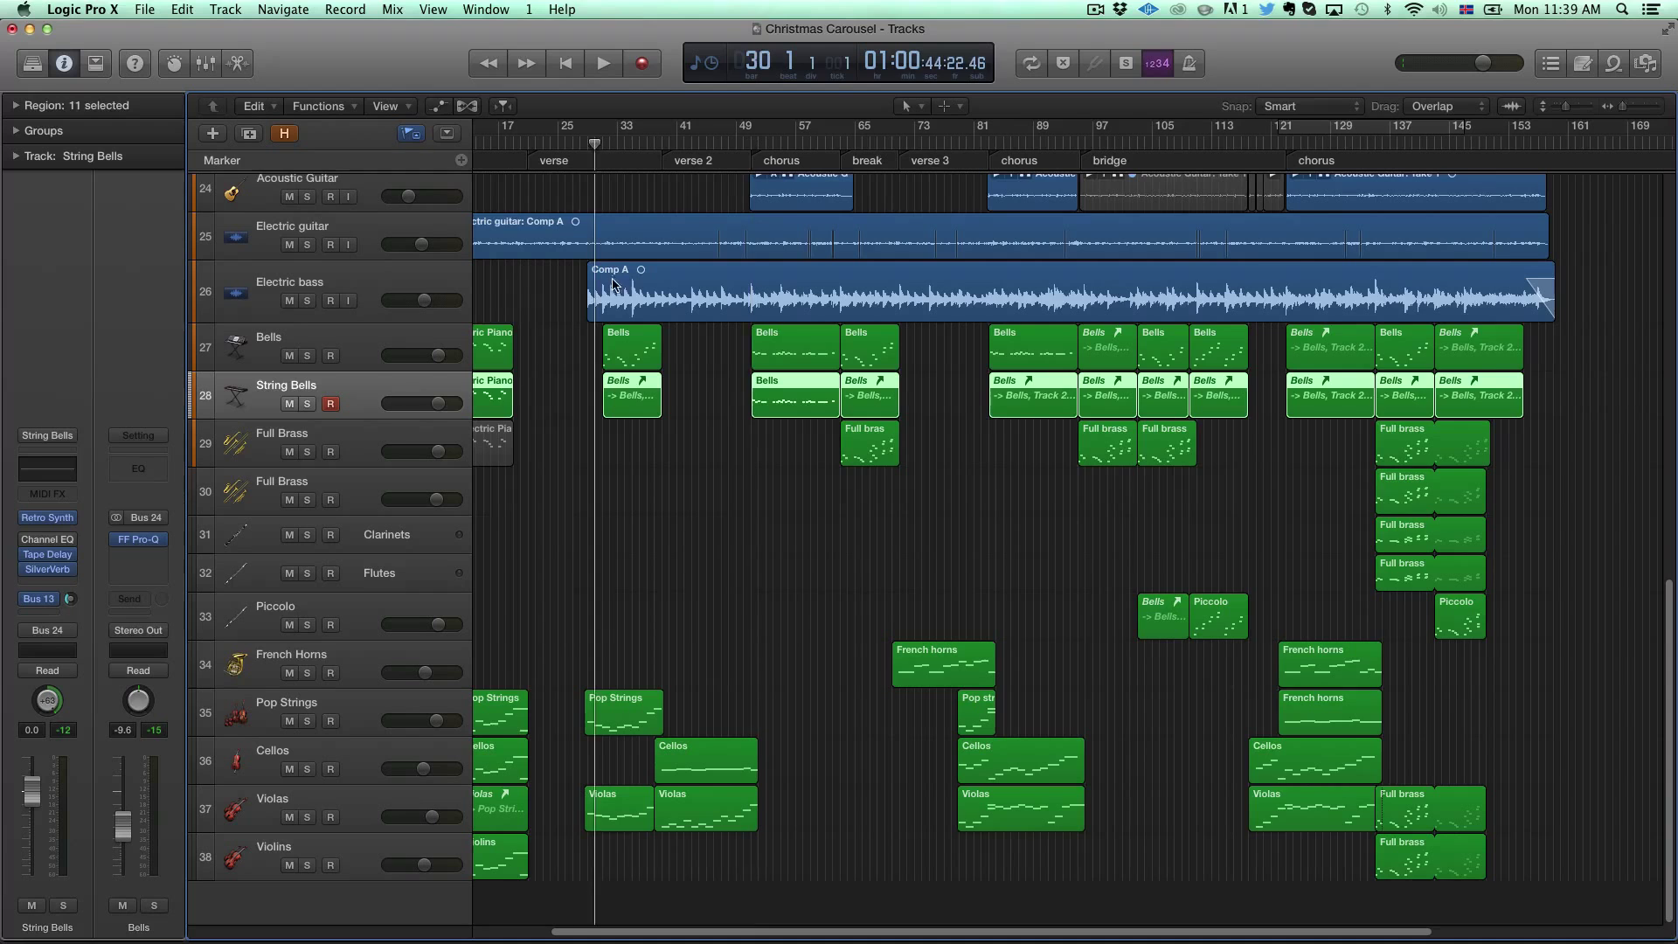
scroll(593, 367, "right", 5)
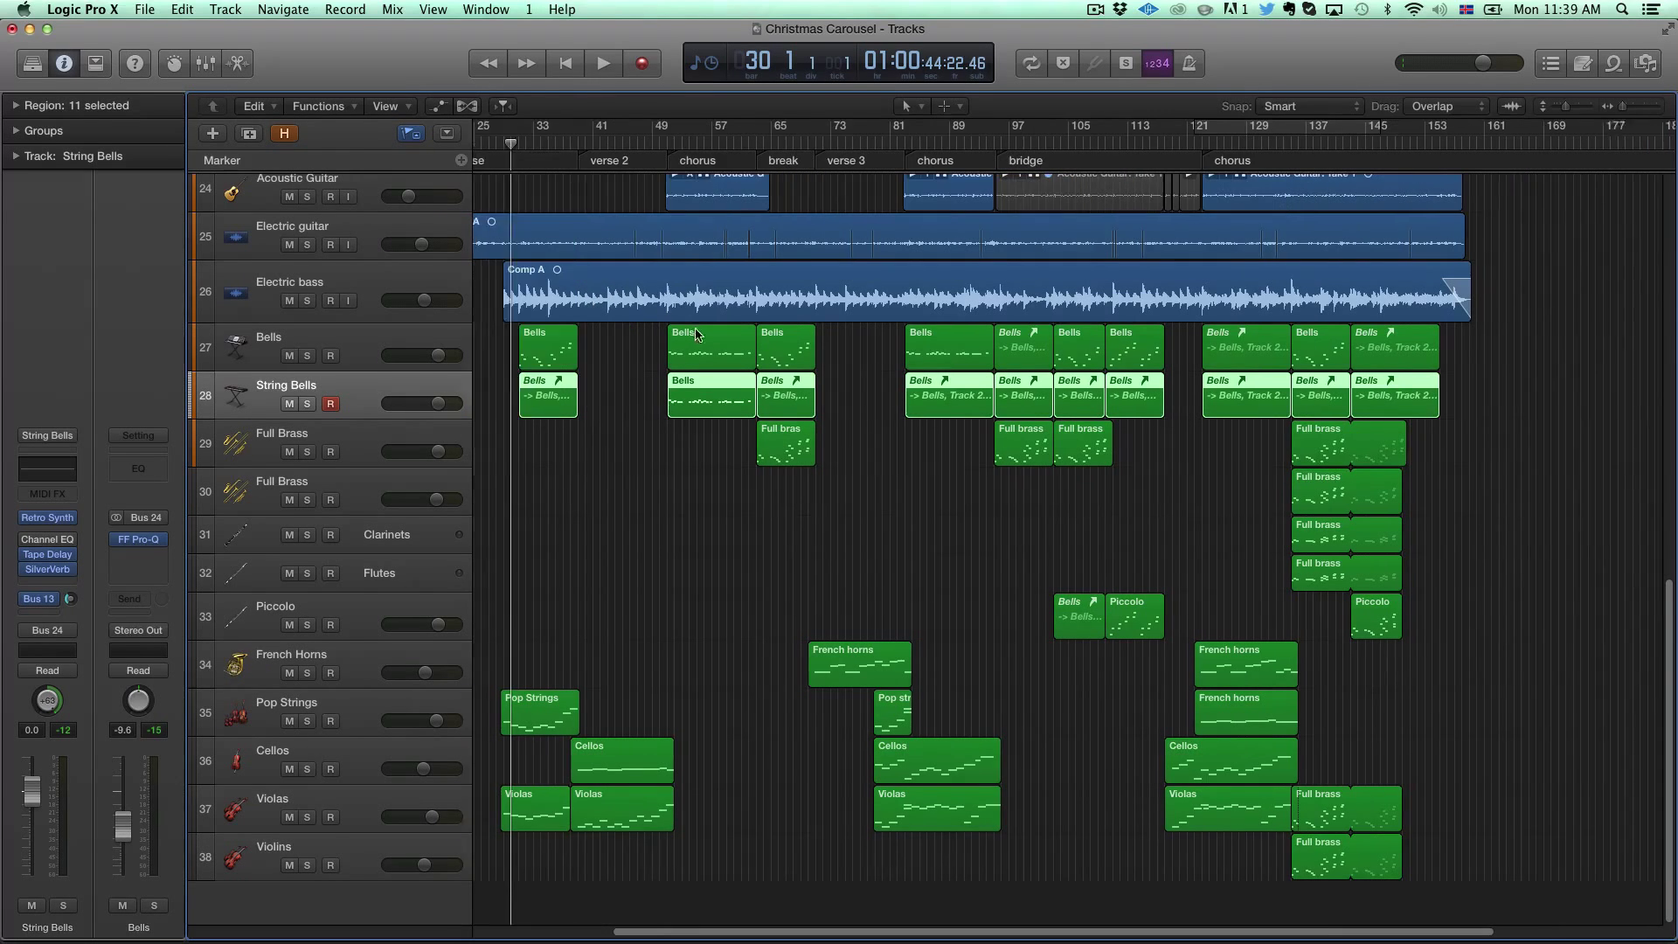
Step: Solo the Bells and String Bells tracks, play the chorus from bar 50, and stop playback
left_click(604, 140)
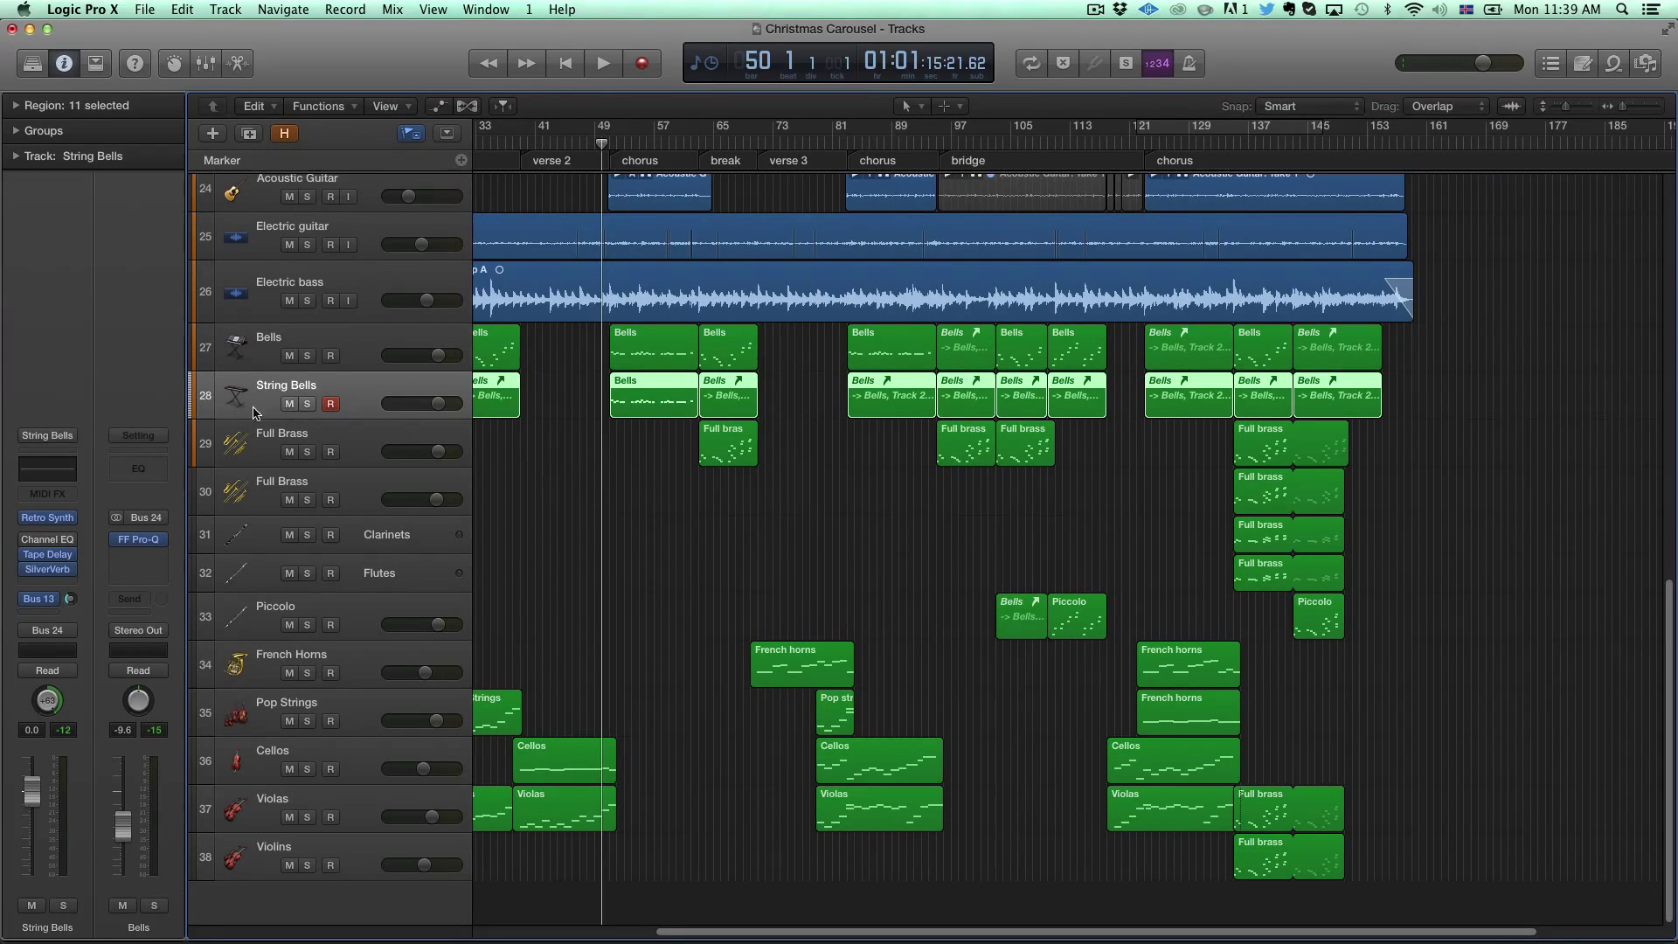
left_click(307, 356)
left_click(307, 404)
key("space")
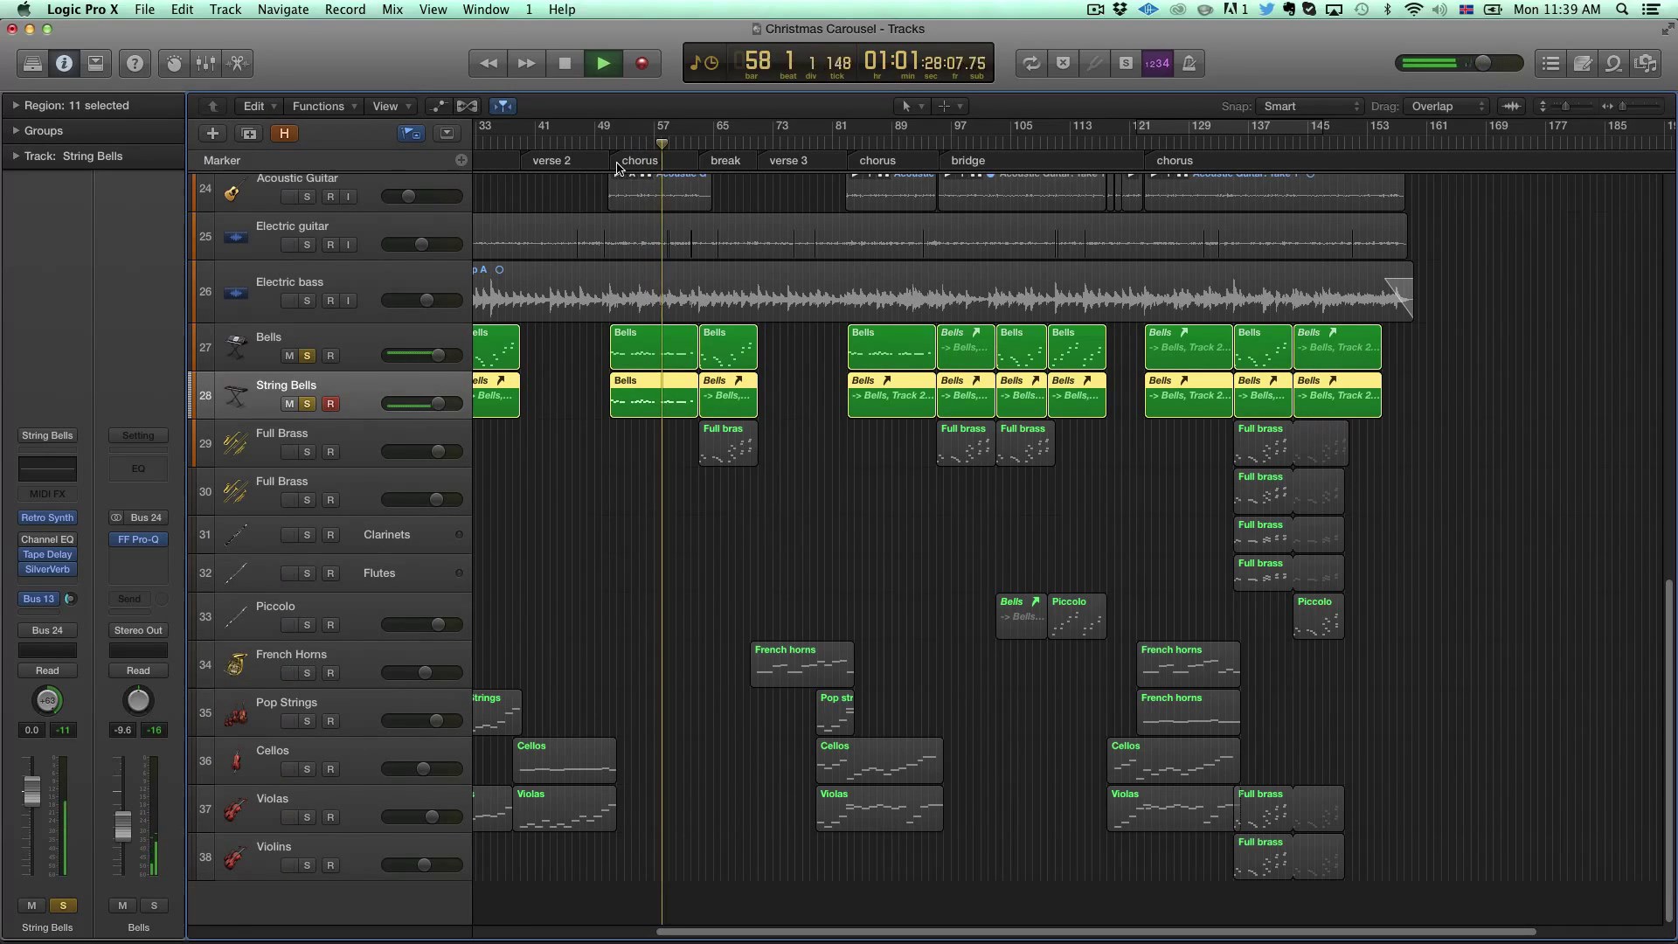
key("space")
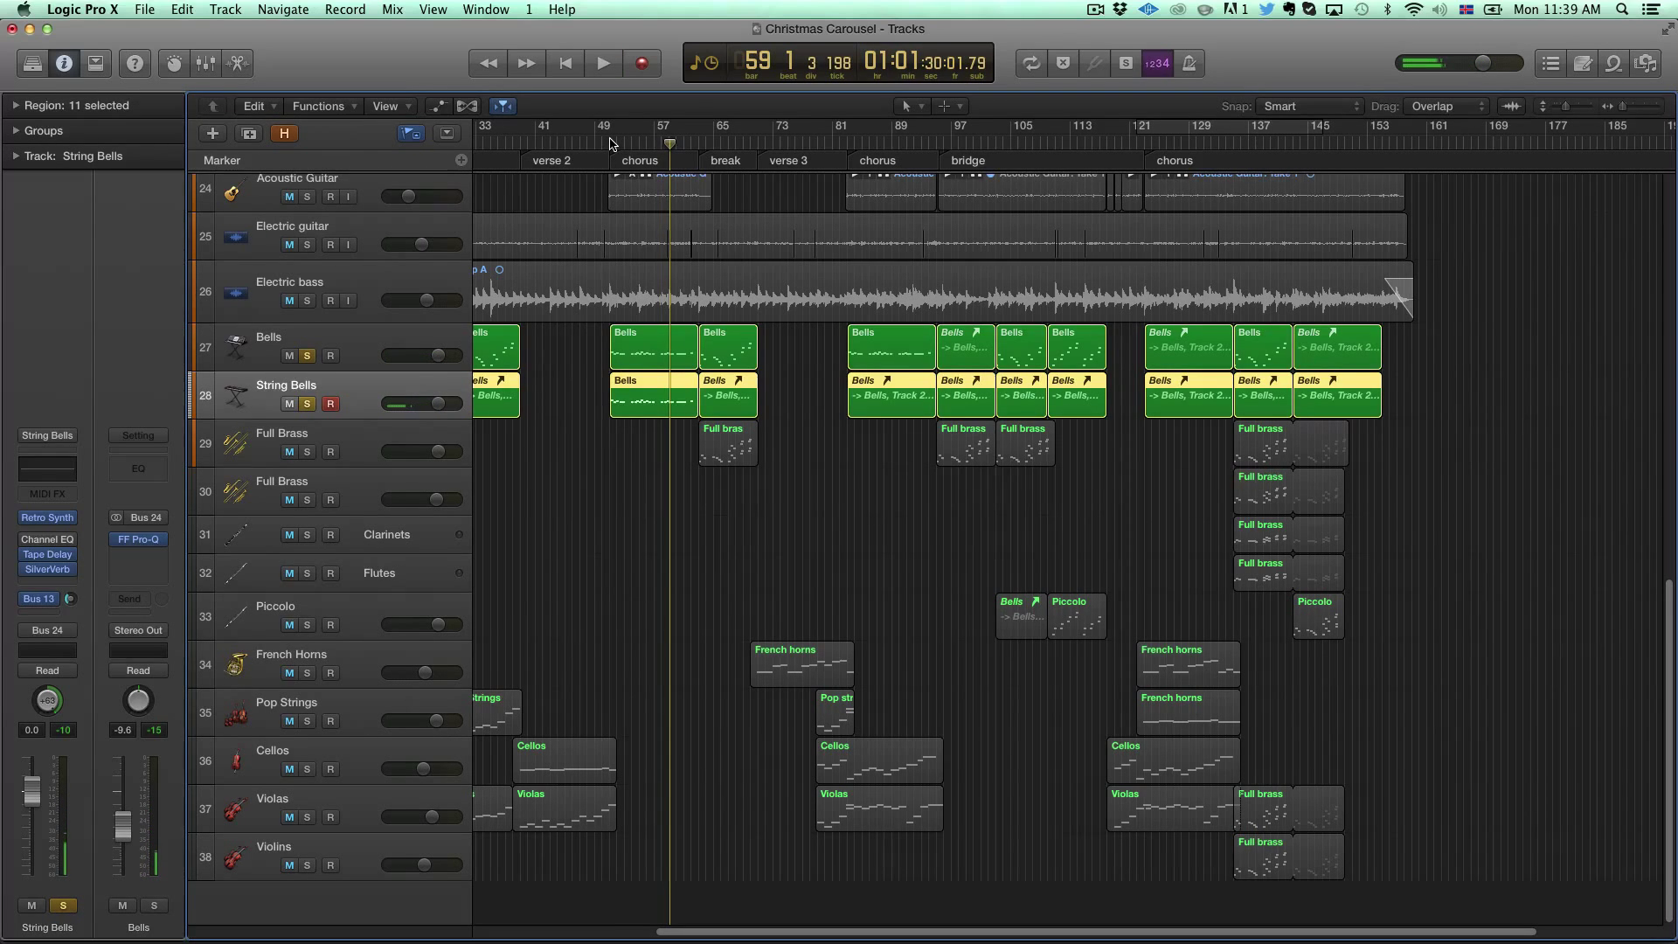
Step: Unsolo both bell tracks, play the full mix from bar 50 through the chorus, and stop at the break
left_click(610, 143)
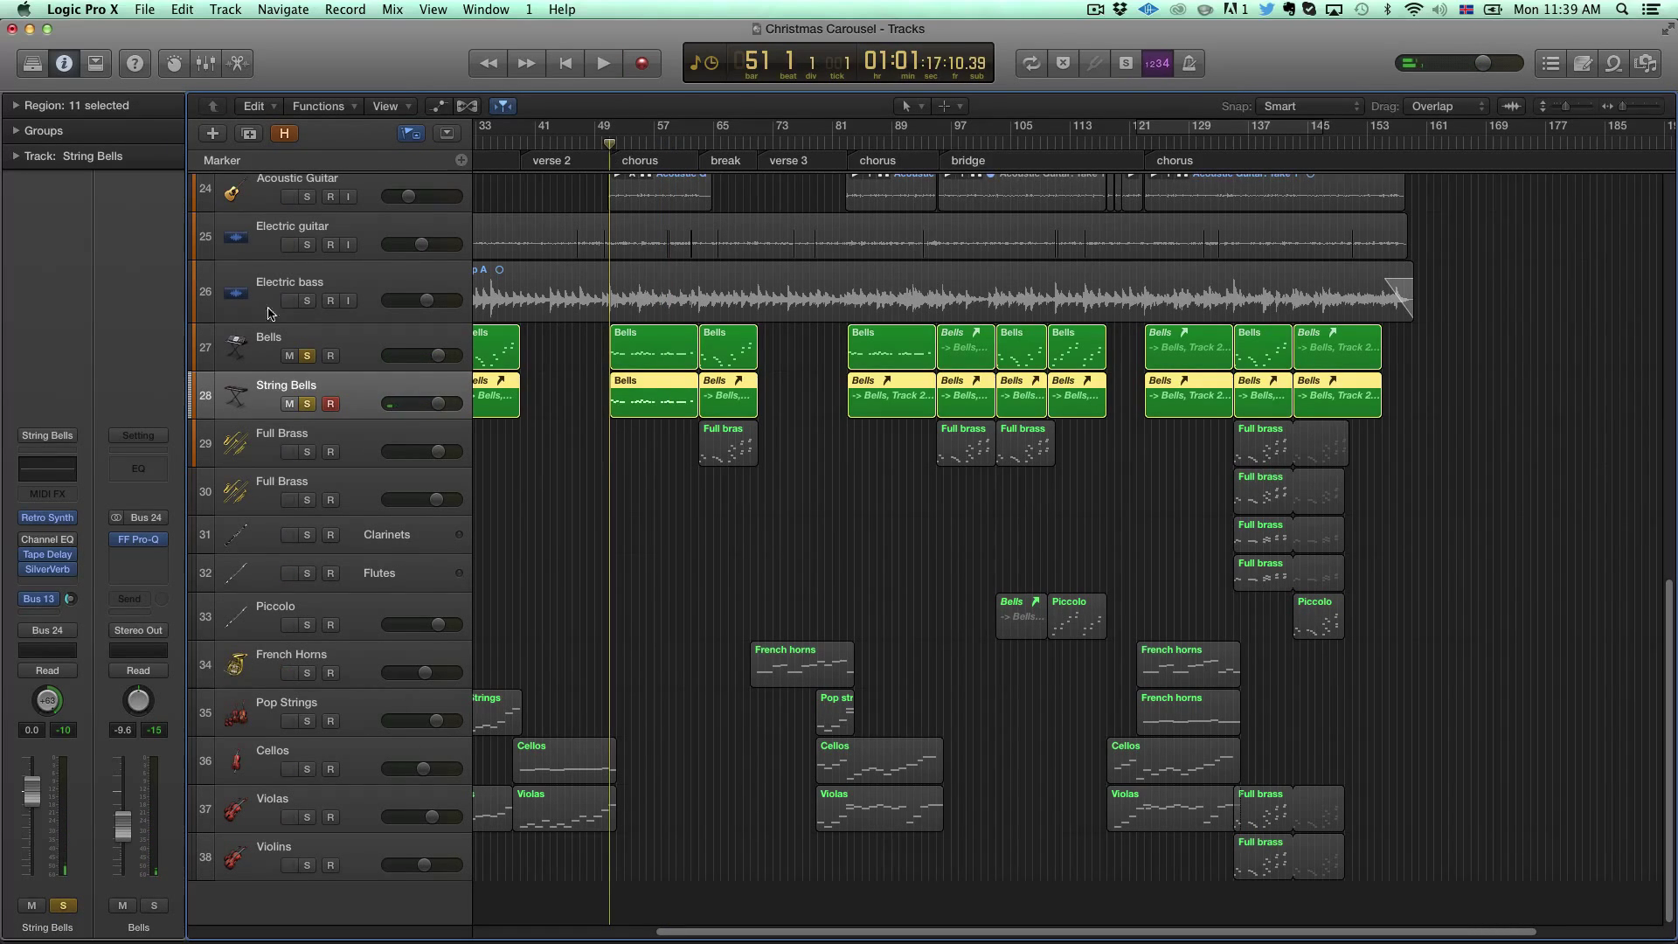
left_click(306, 356)
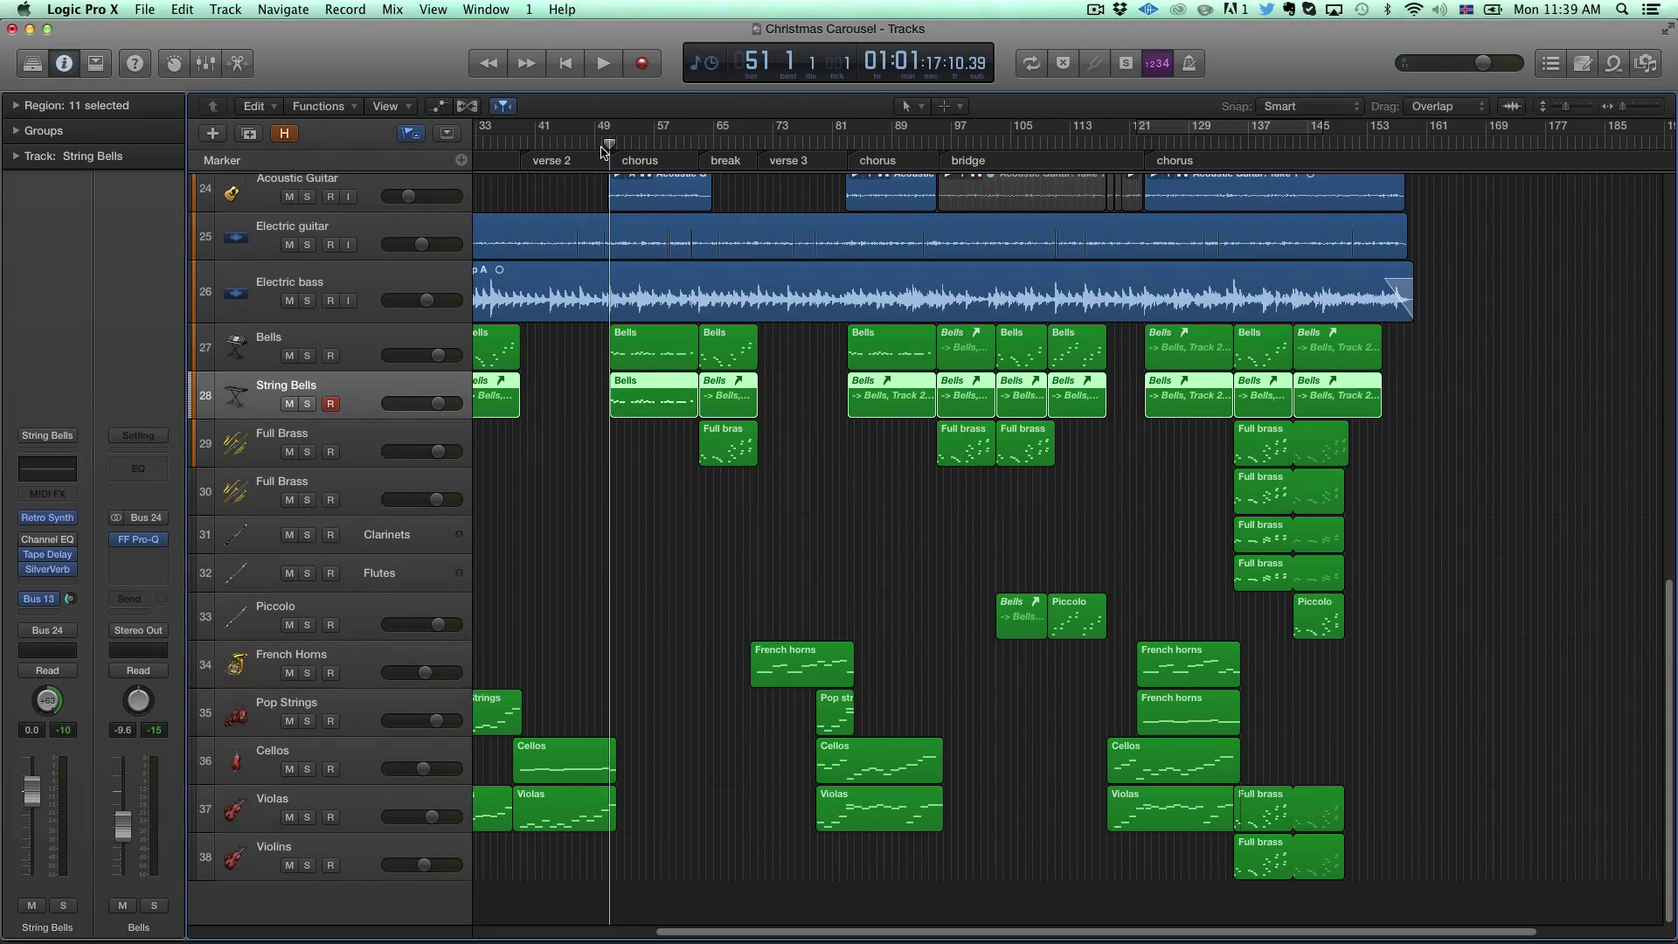
key("comma")
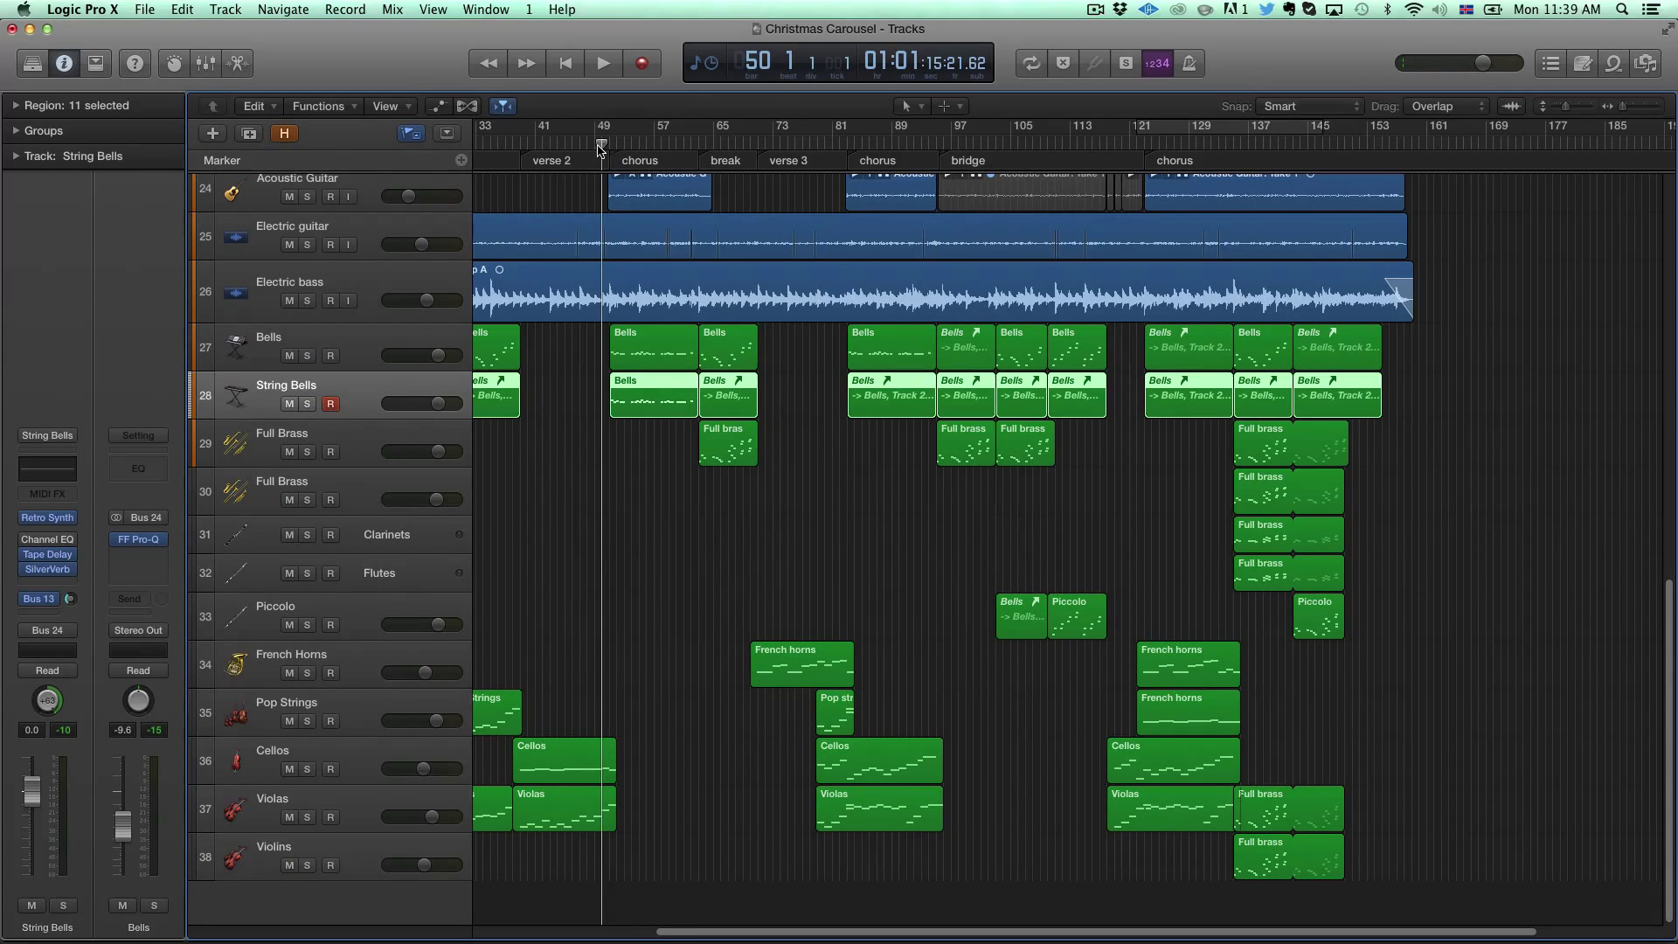
key("space")
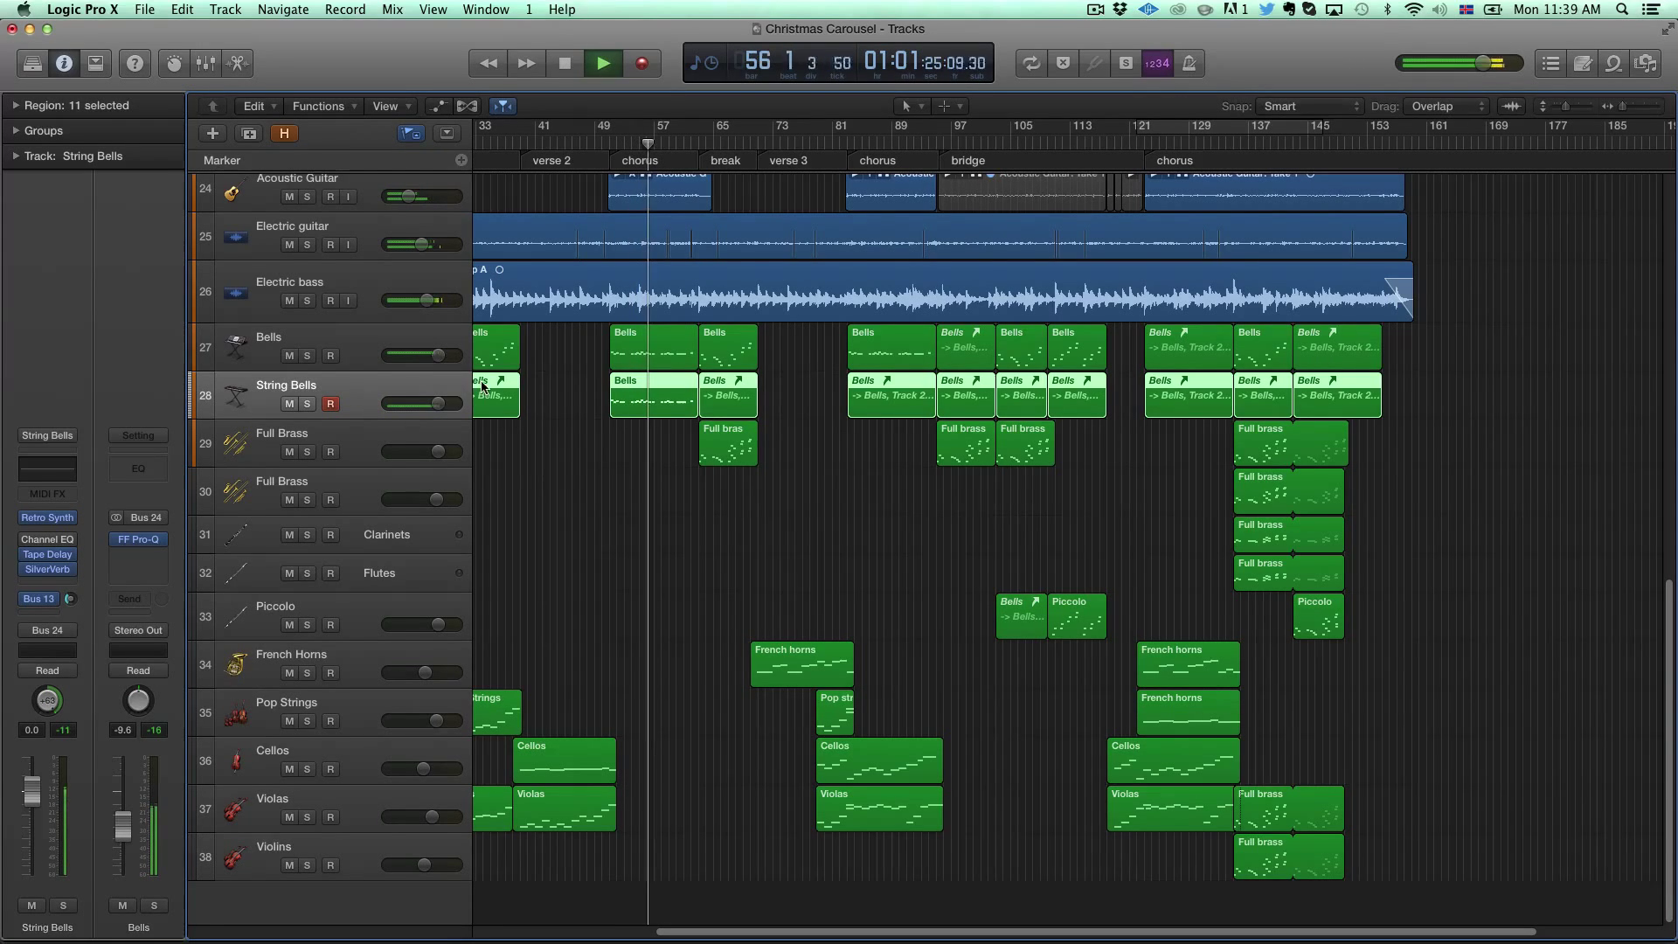
scroll(604, 464, "up", 3)
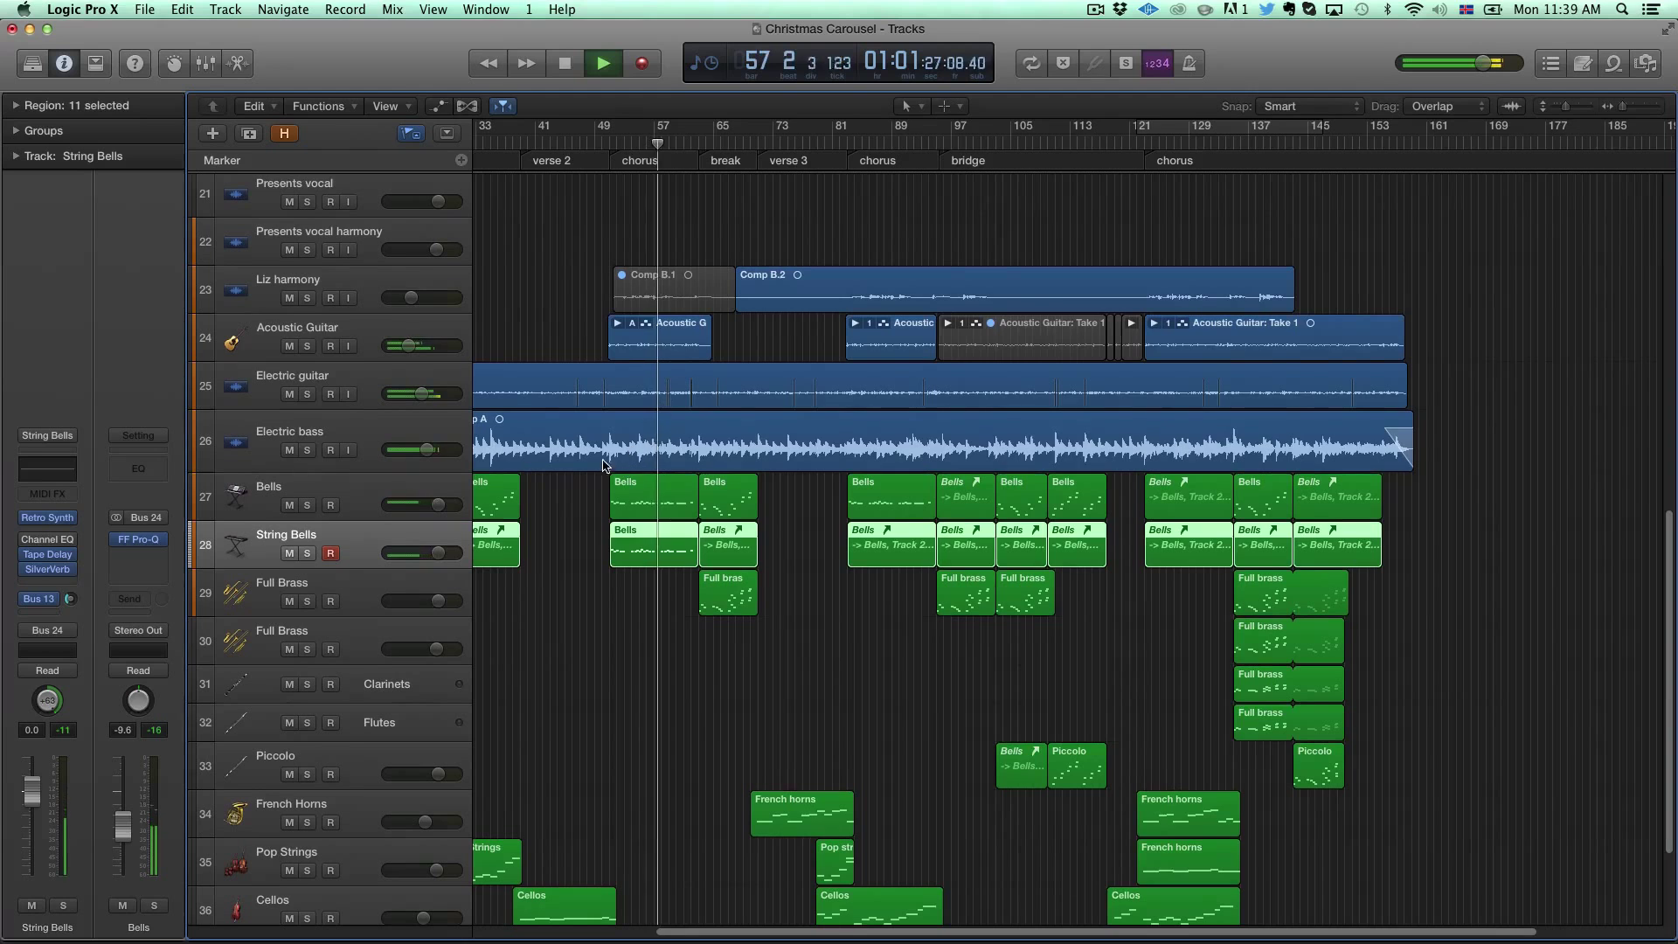
scroll(625, 472, "right", 3)
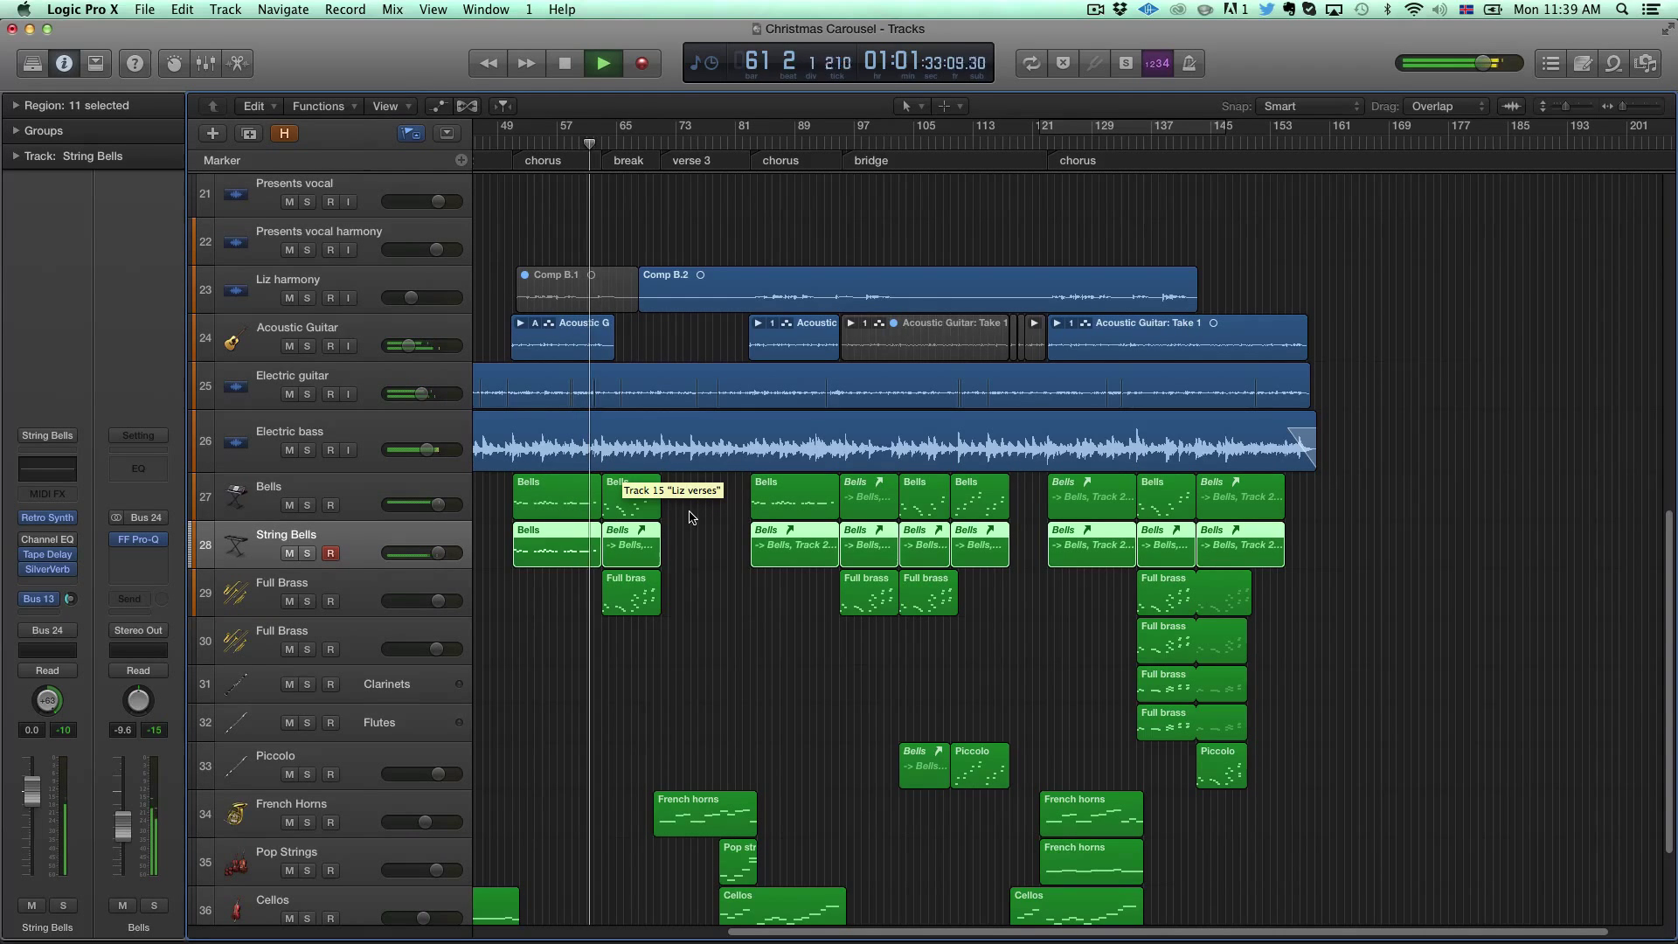
key("space")
Step: Examine the brass, woodwind and string regions from the first chorus through the bridge to the last chorus
scroll(690, 500, "right", 1)
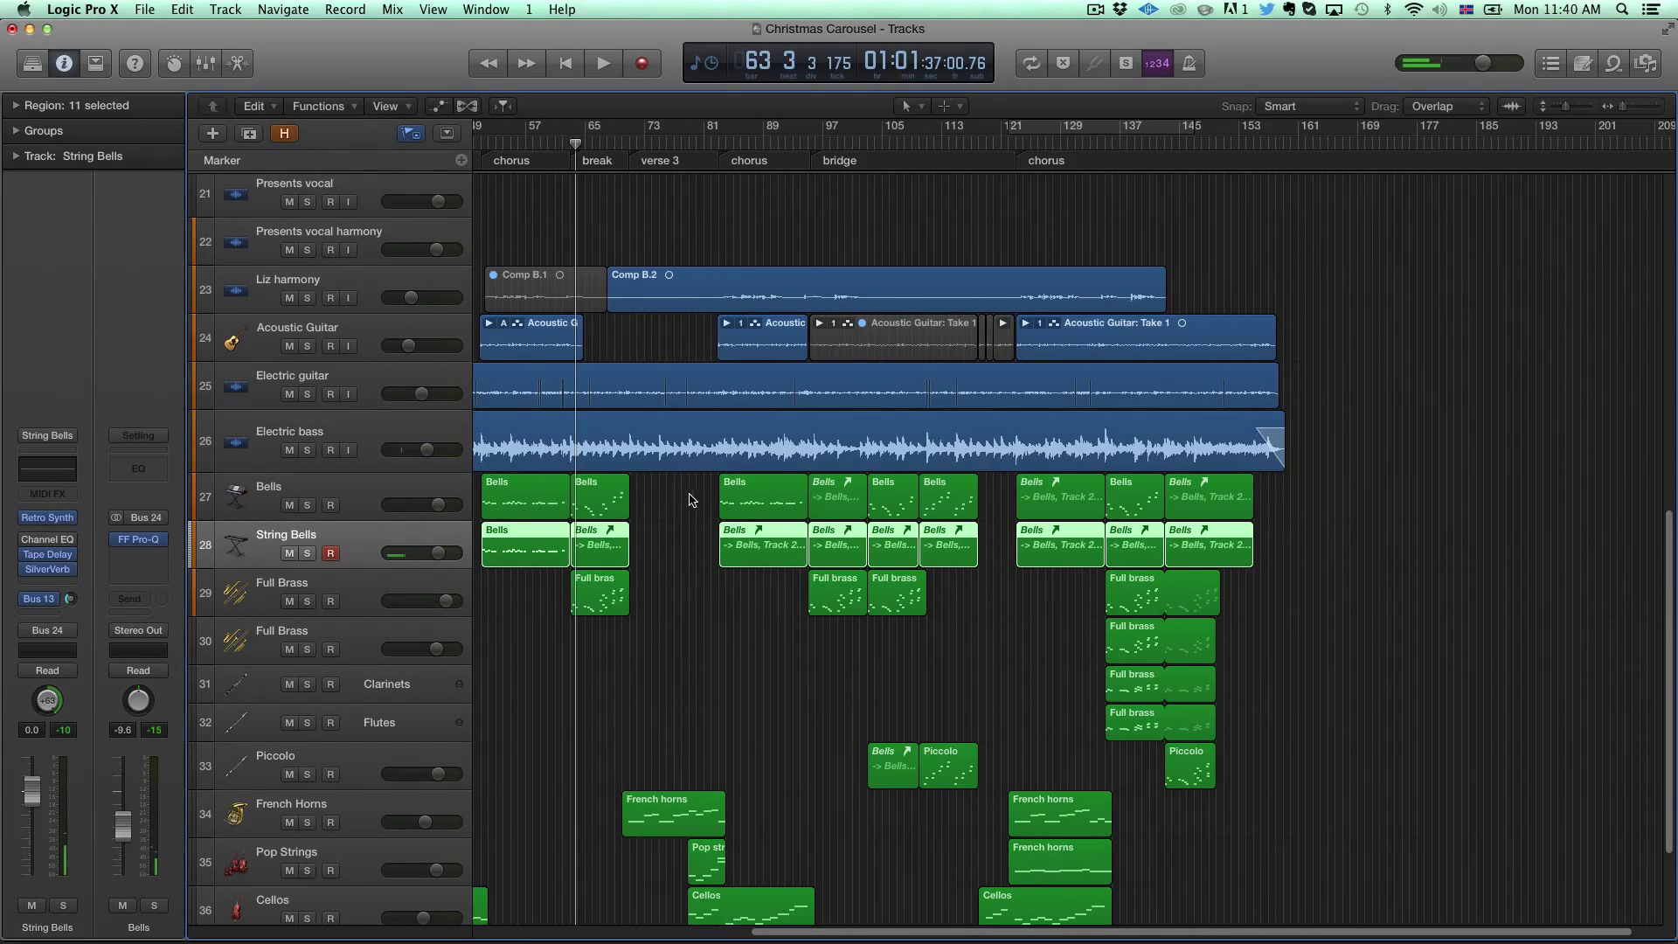
scroll(689, 500, "left", 5)
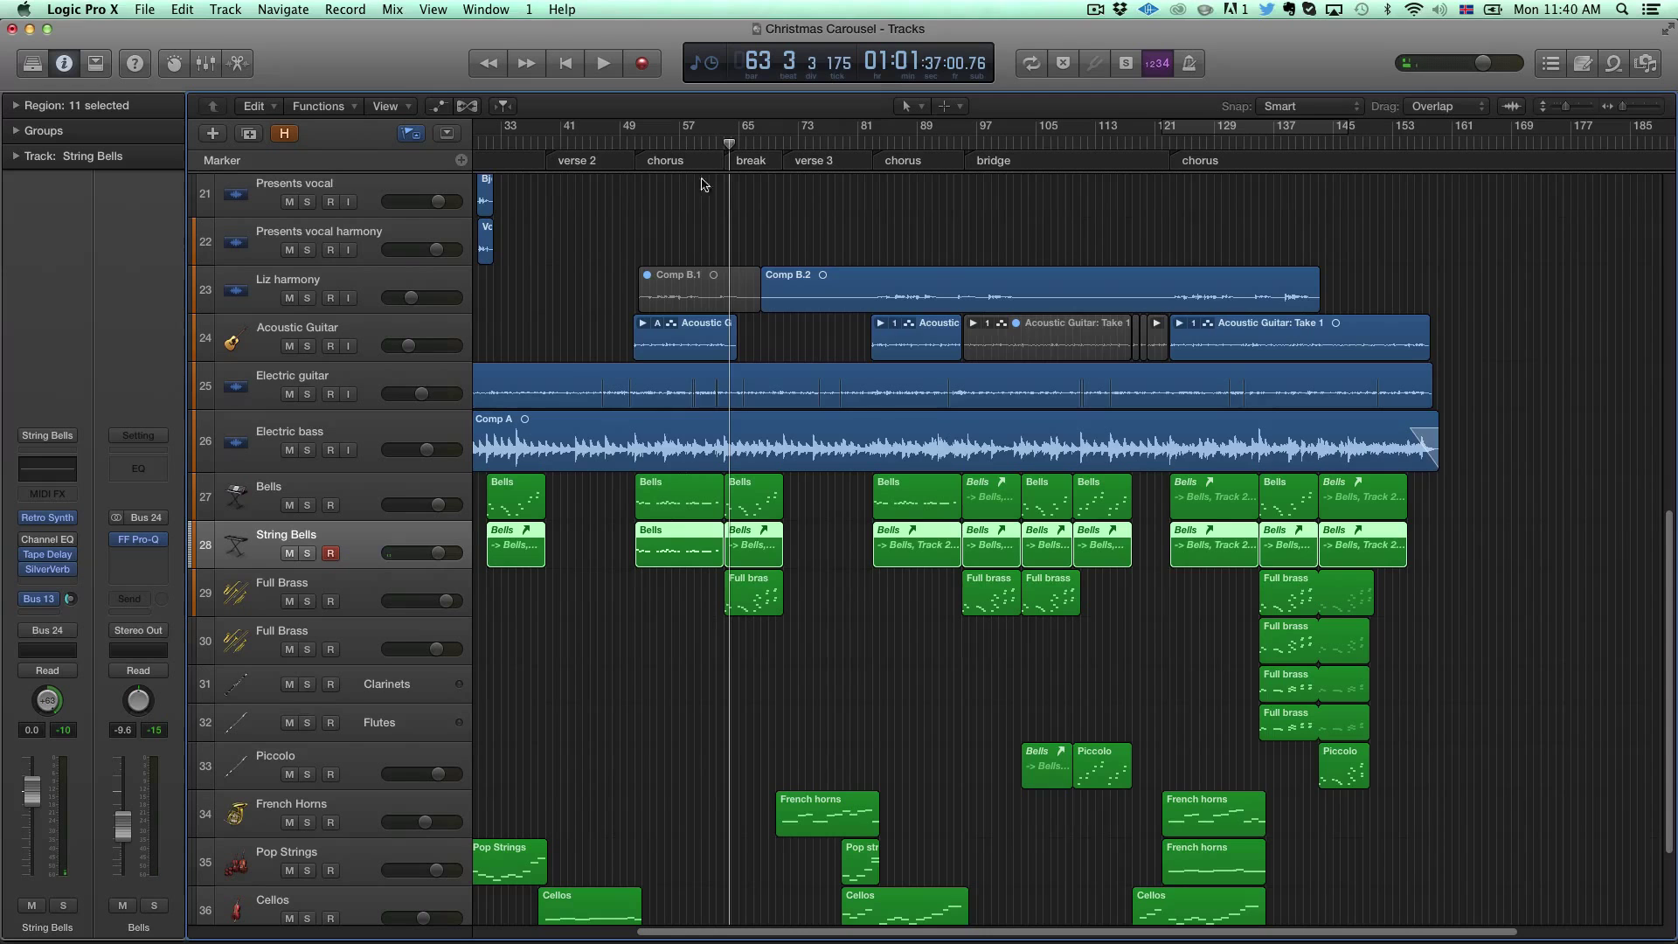
scroll(805, 636, "down", 4)
scroll(741, 610, "left", 1)
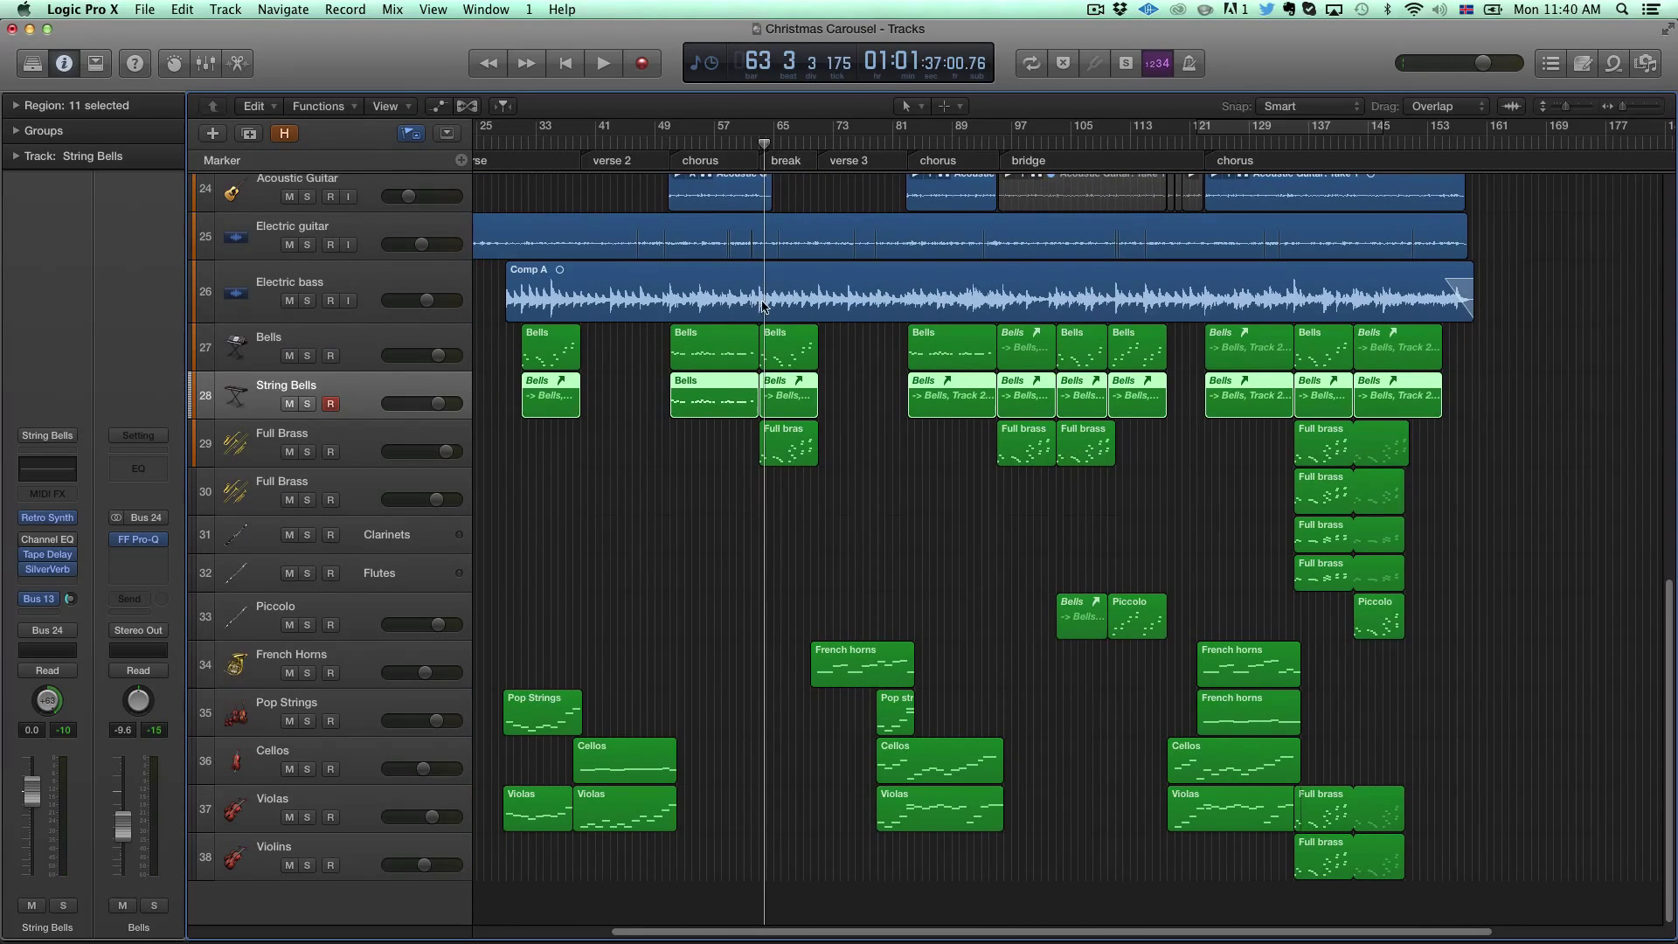
scroll(741, 501, "right", 1)
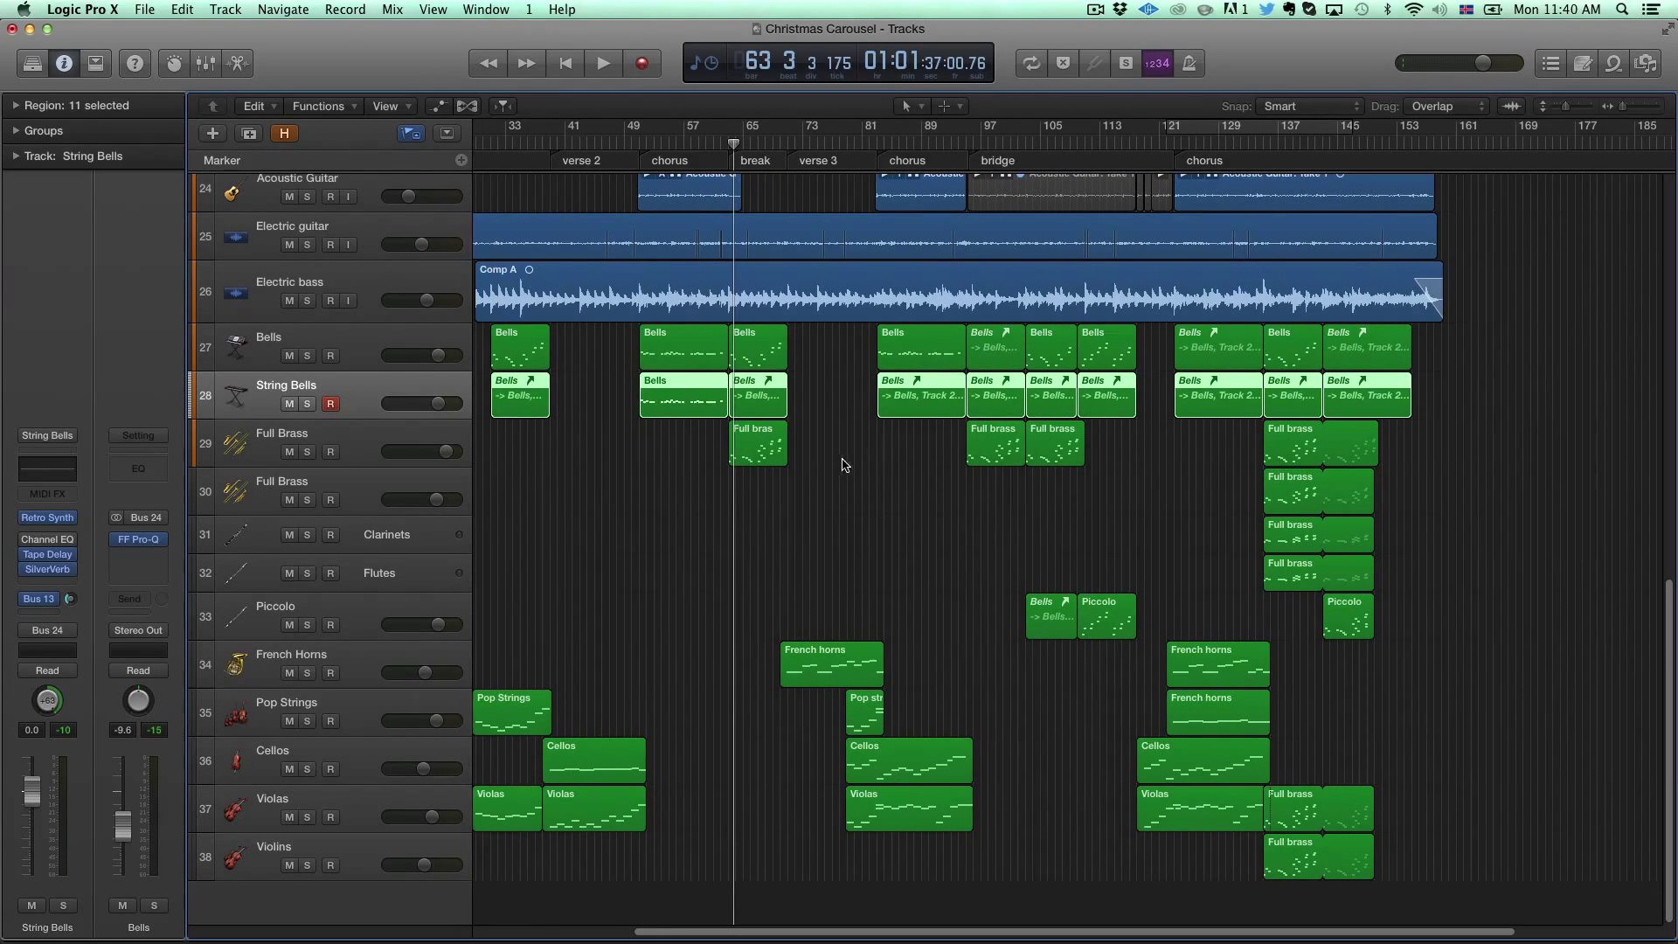
scroll(844, 464, "right", 1)
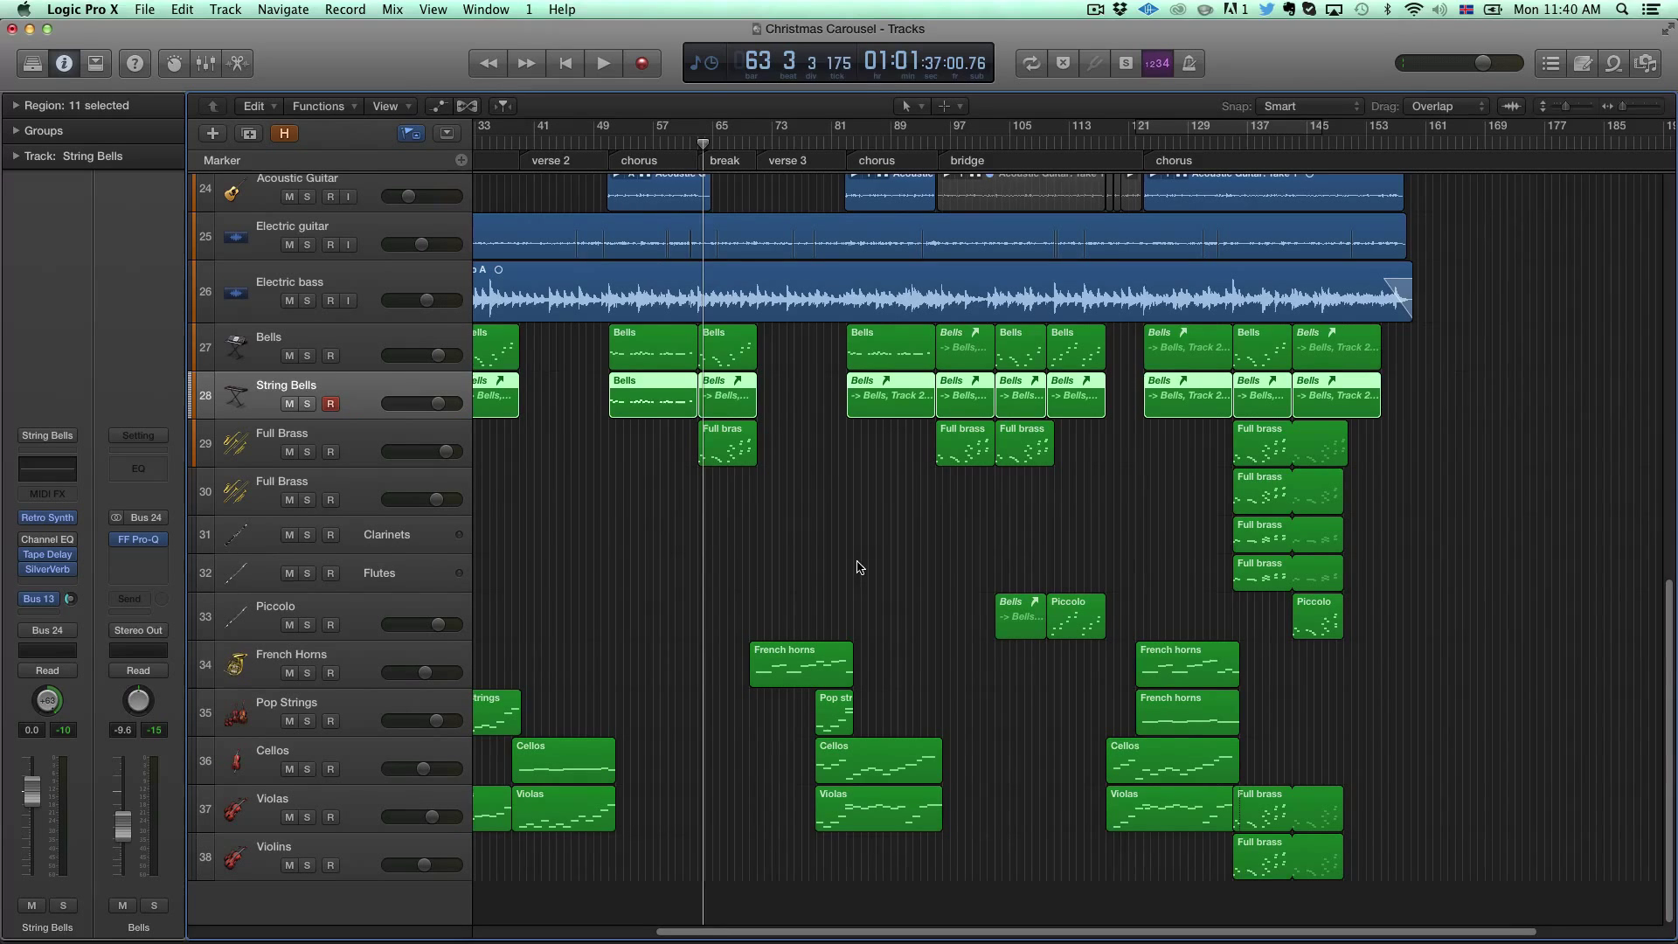
scroll(812, 562, "right", 2)
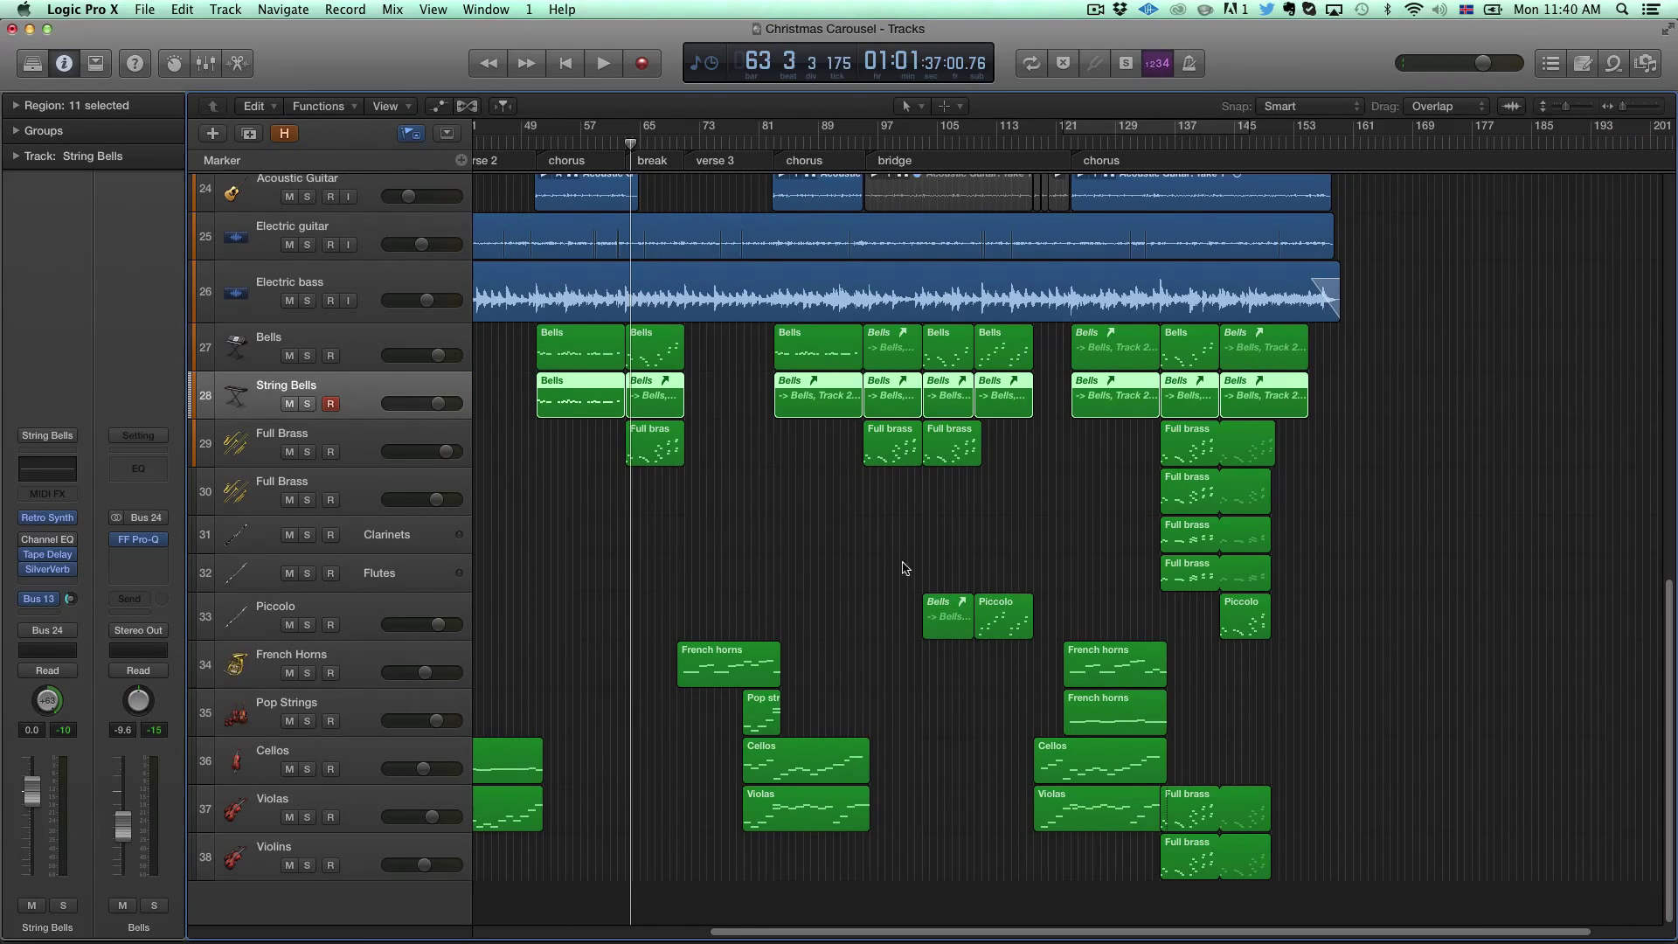
scroll(813, 616, "right", 2)
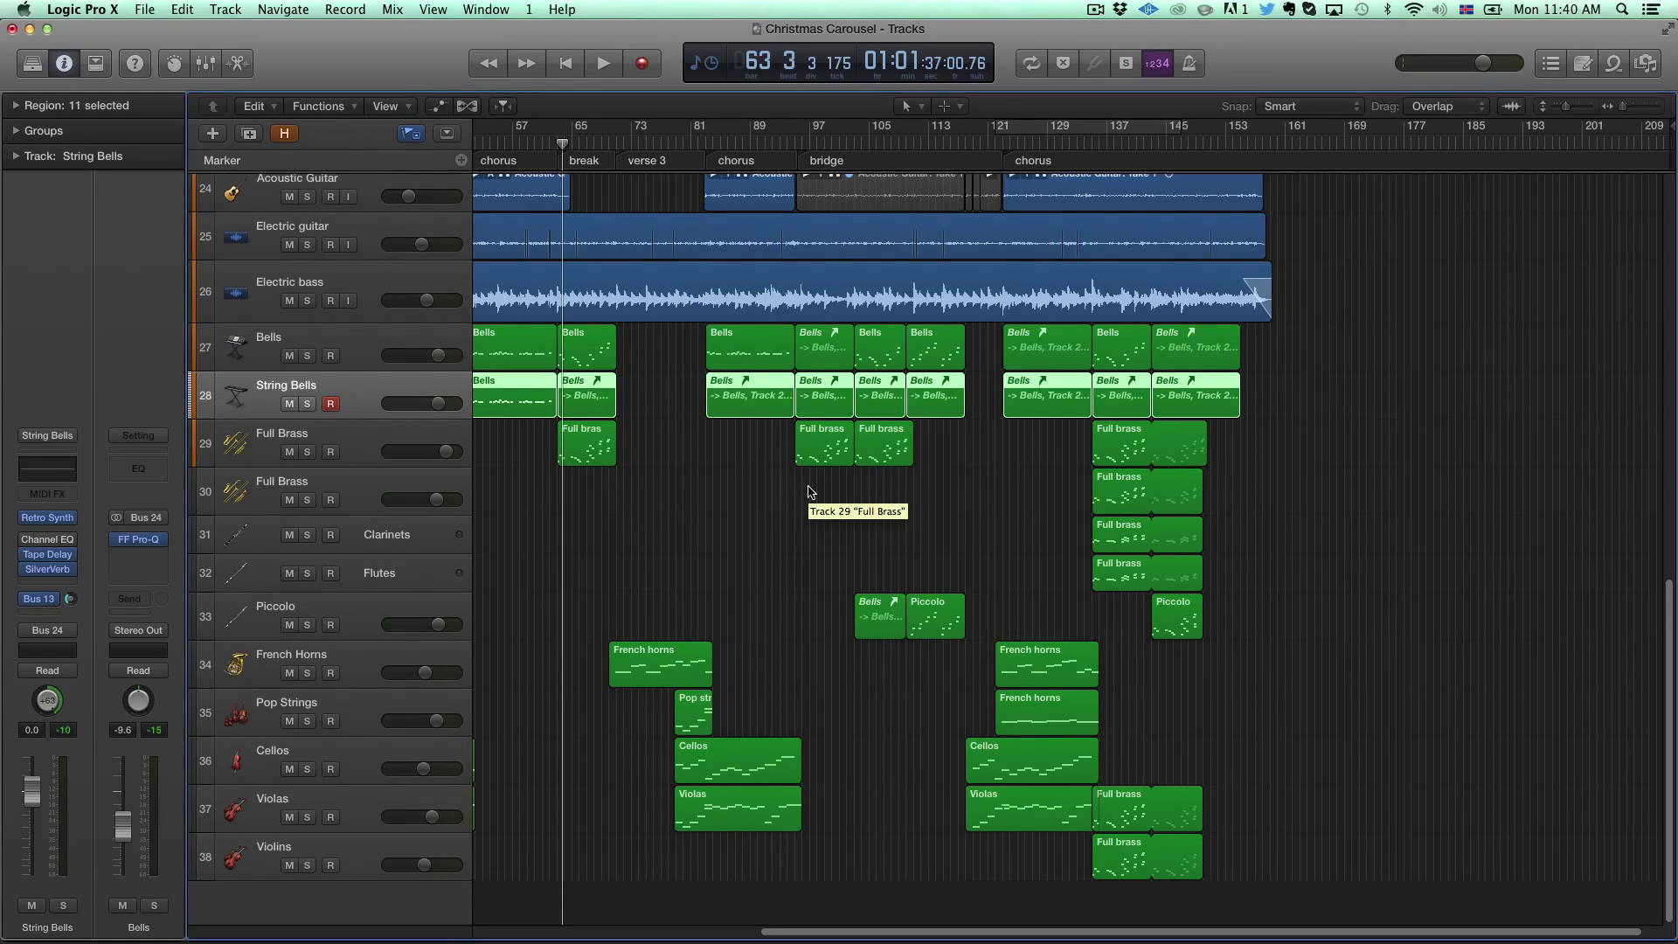
Step: Deselect the String Bells regions and move the playhead to bar 63, just before the break
left_click(714, 498)
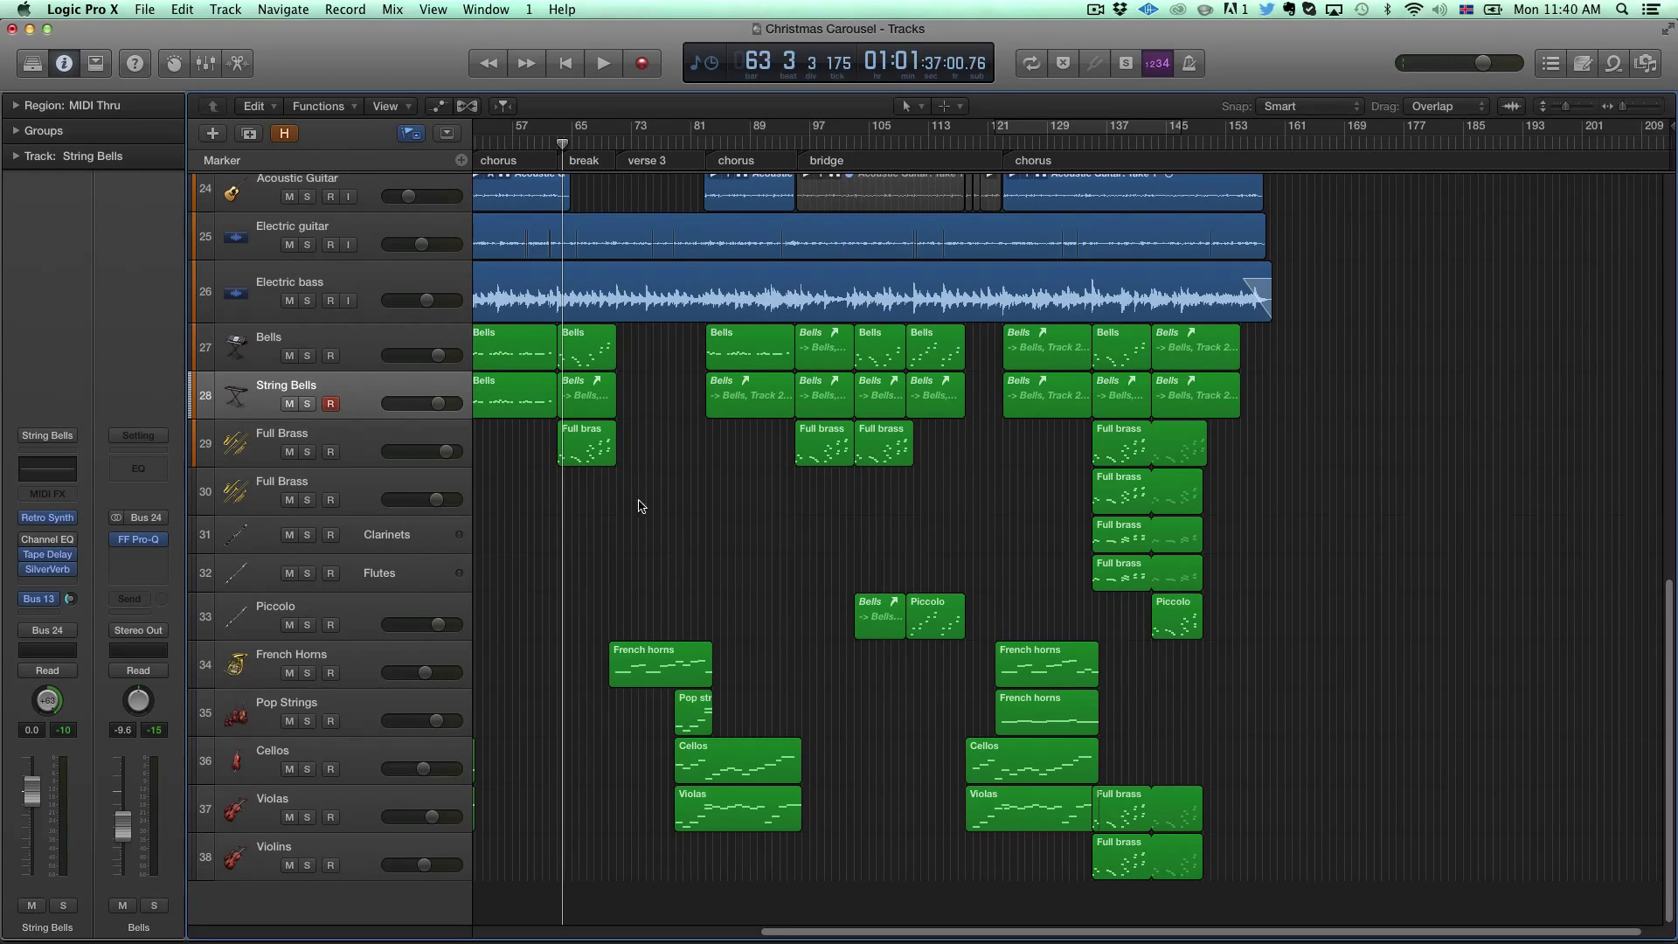
left_click(556, 143)
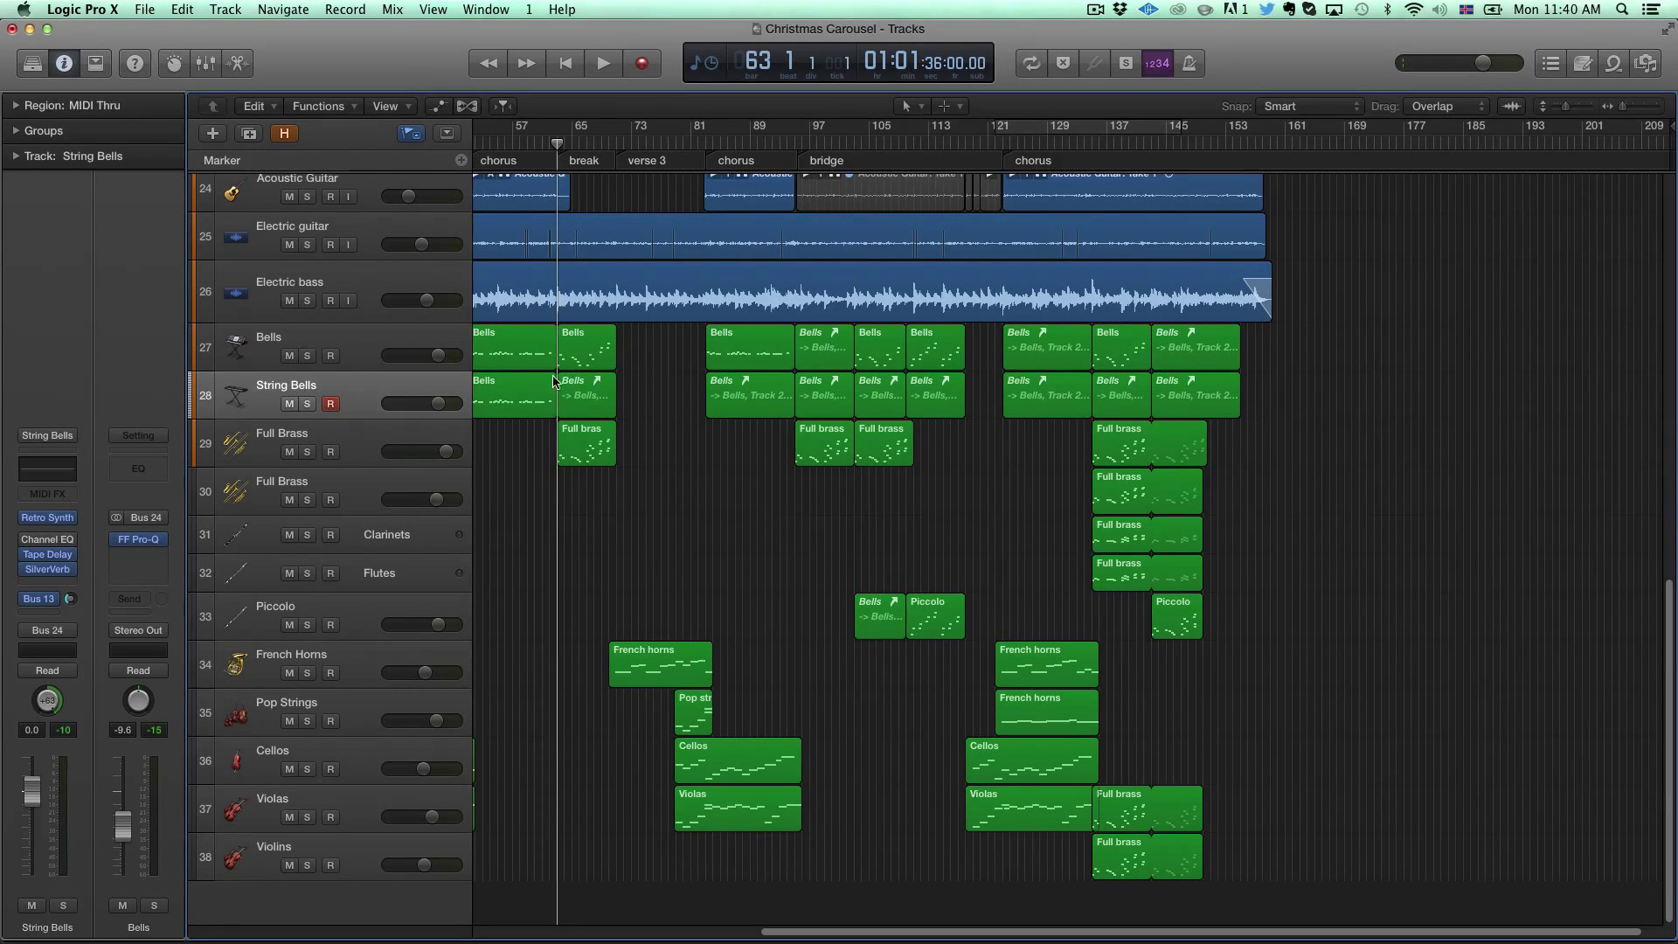
Step: Select the first Full Brass track, play the mix from bar 61 through the break, and stop early in verse 3
left_click(354, 447)
key("super+Down")
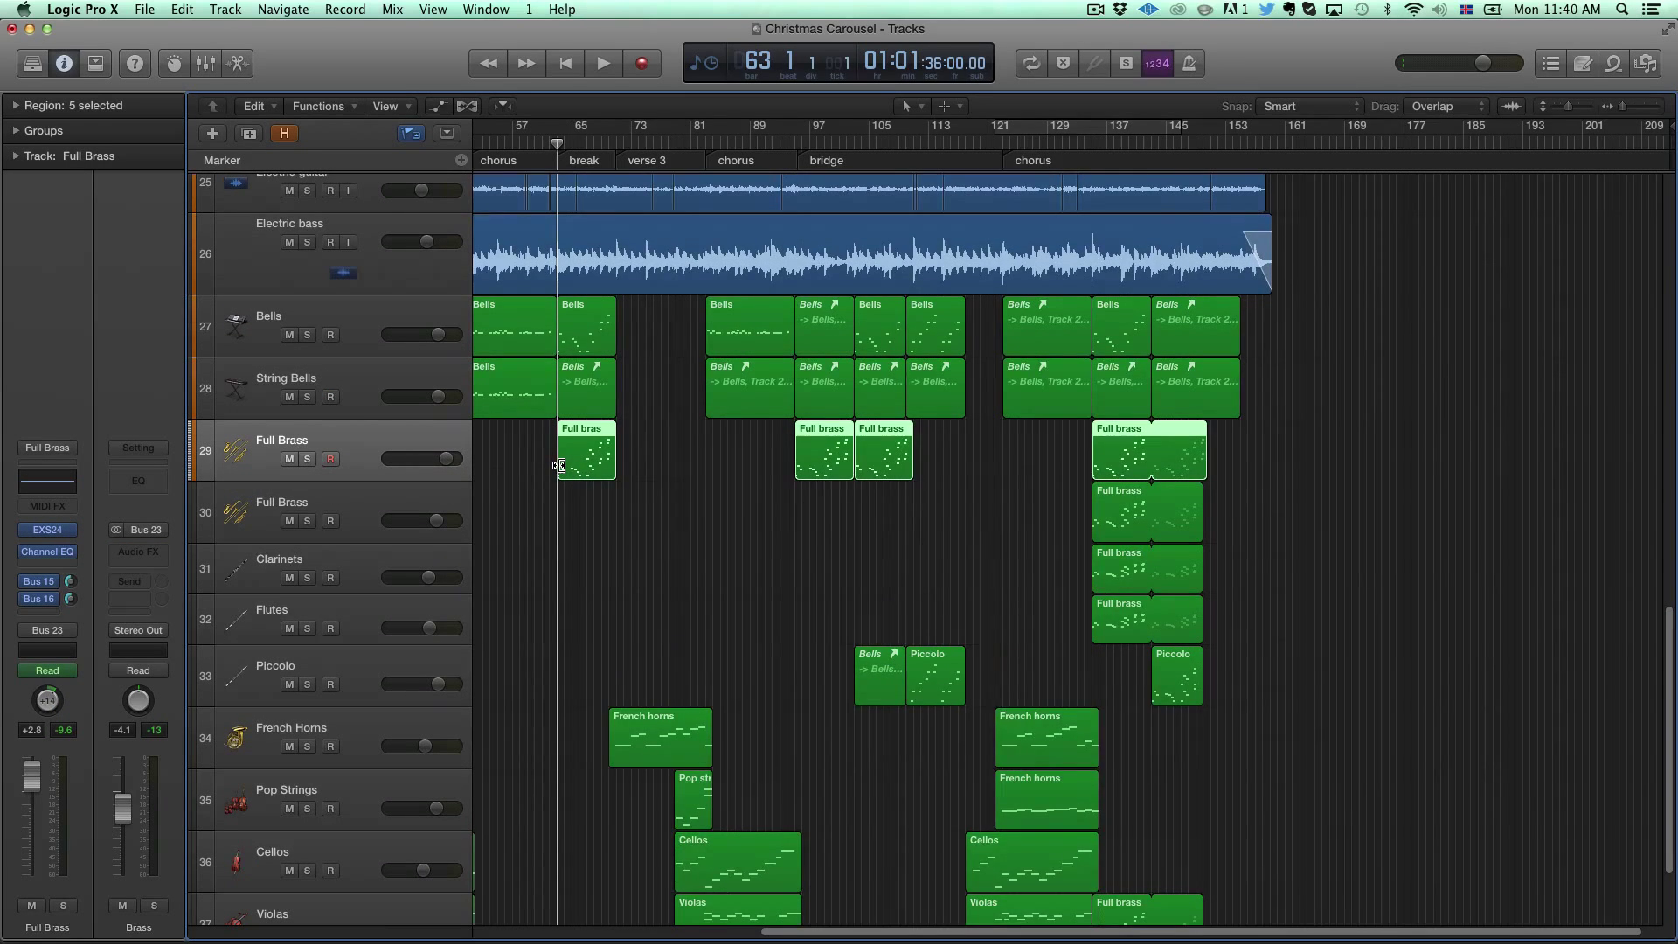
key("super+Right")
left_click(534, 143)
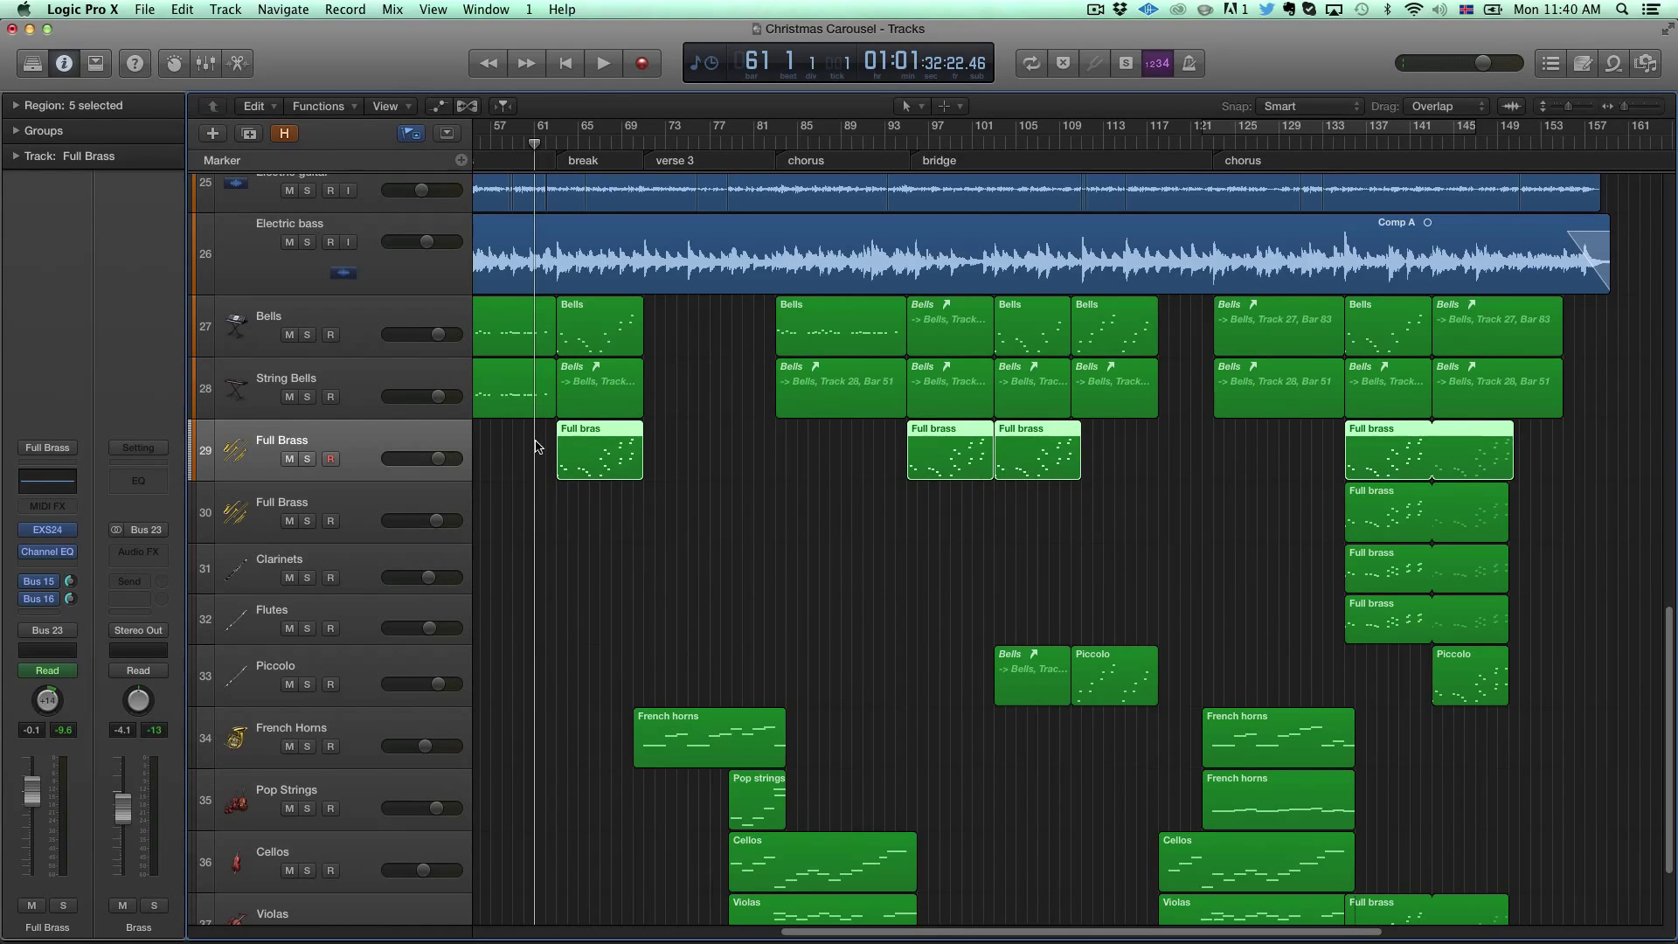
key("space")
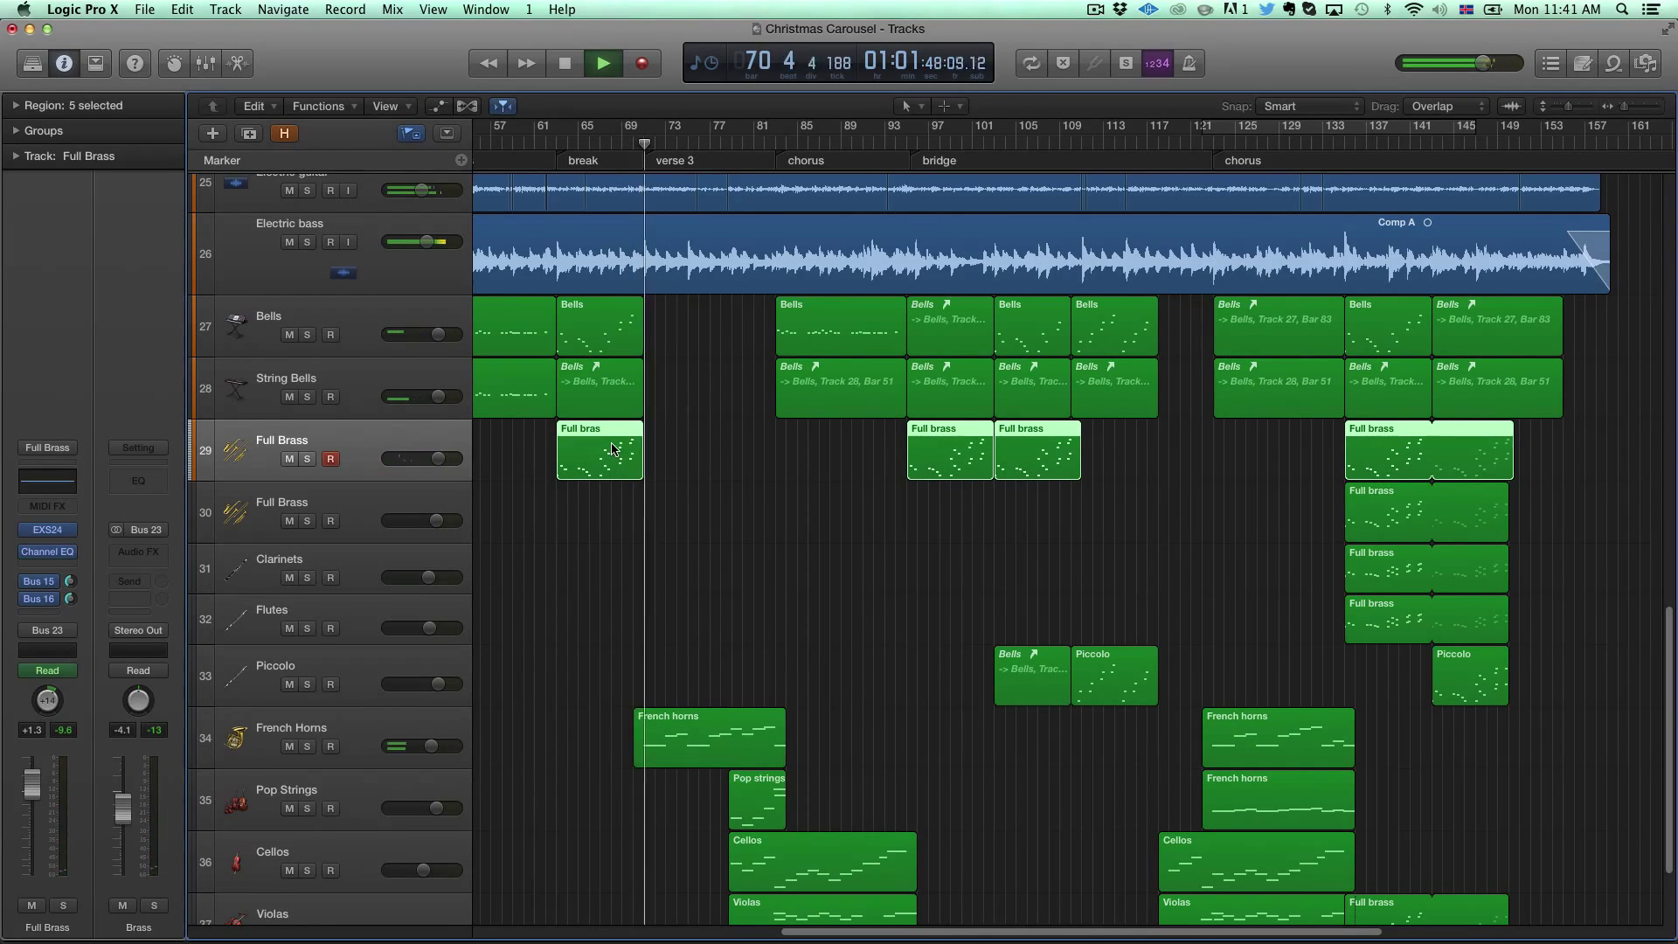
key("space")
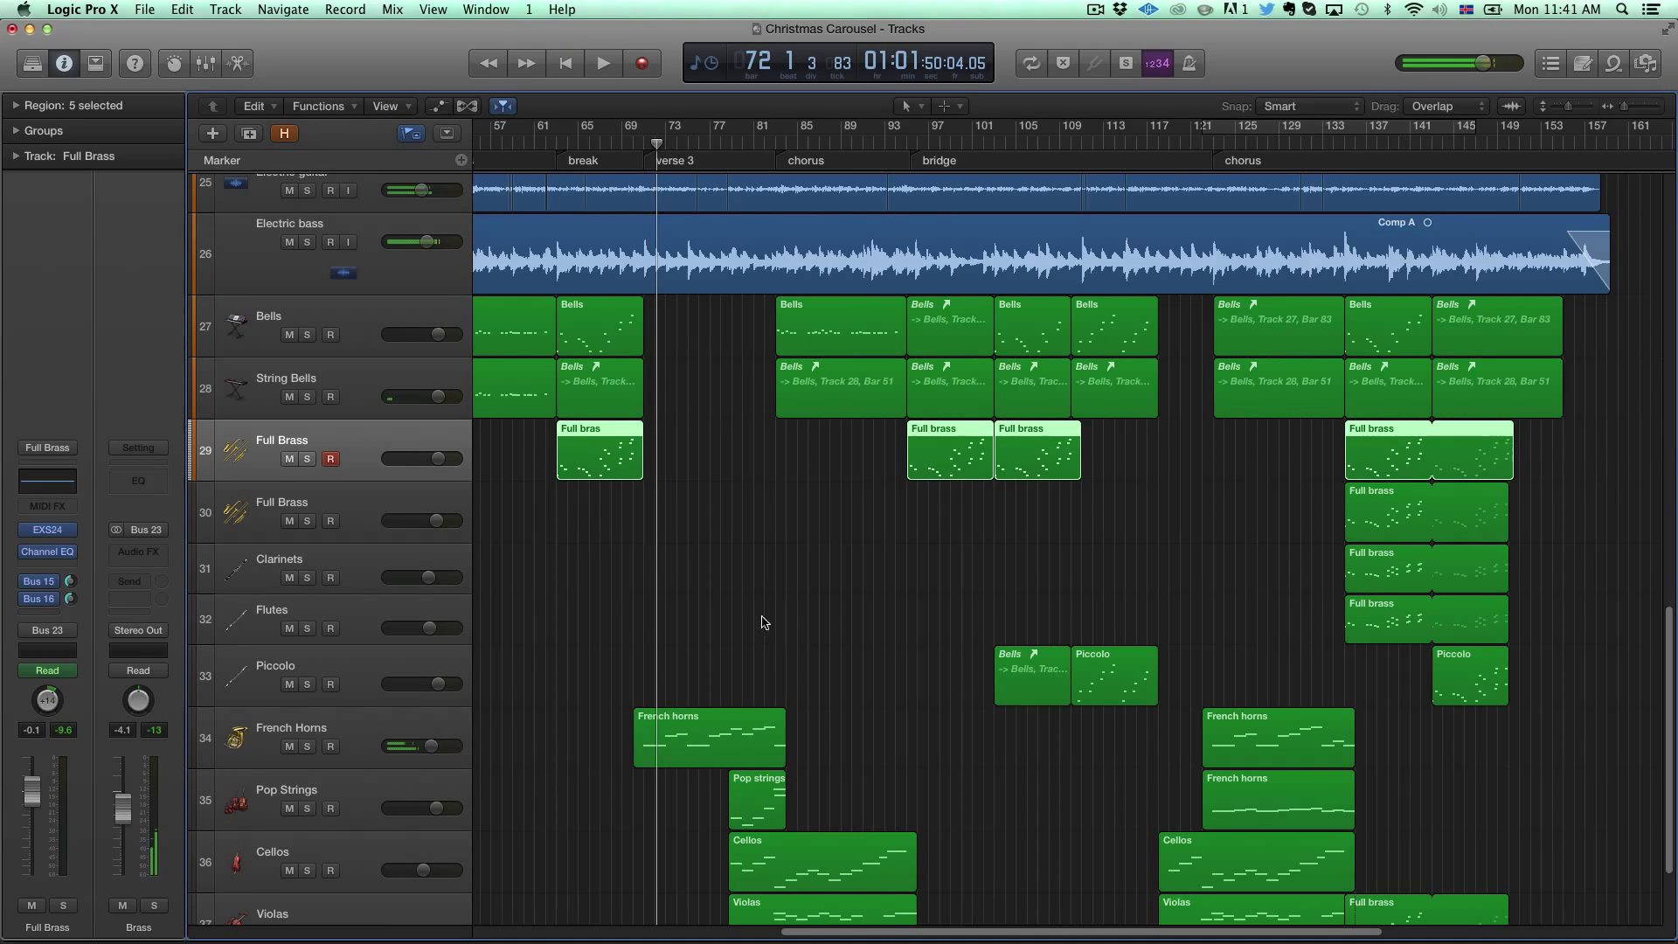
Step: Move the playhead back to bar 37, just before verse 2, and start playback
scroll(746, 595, "down", 3)
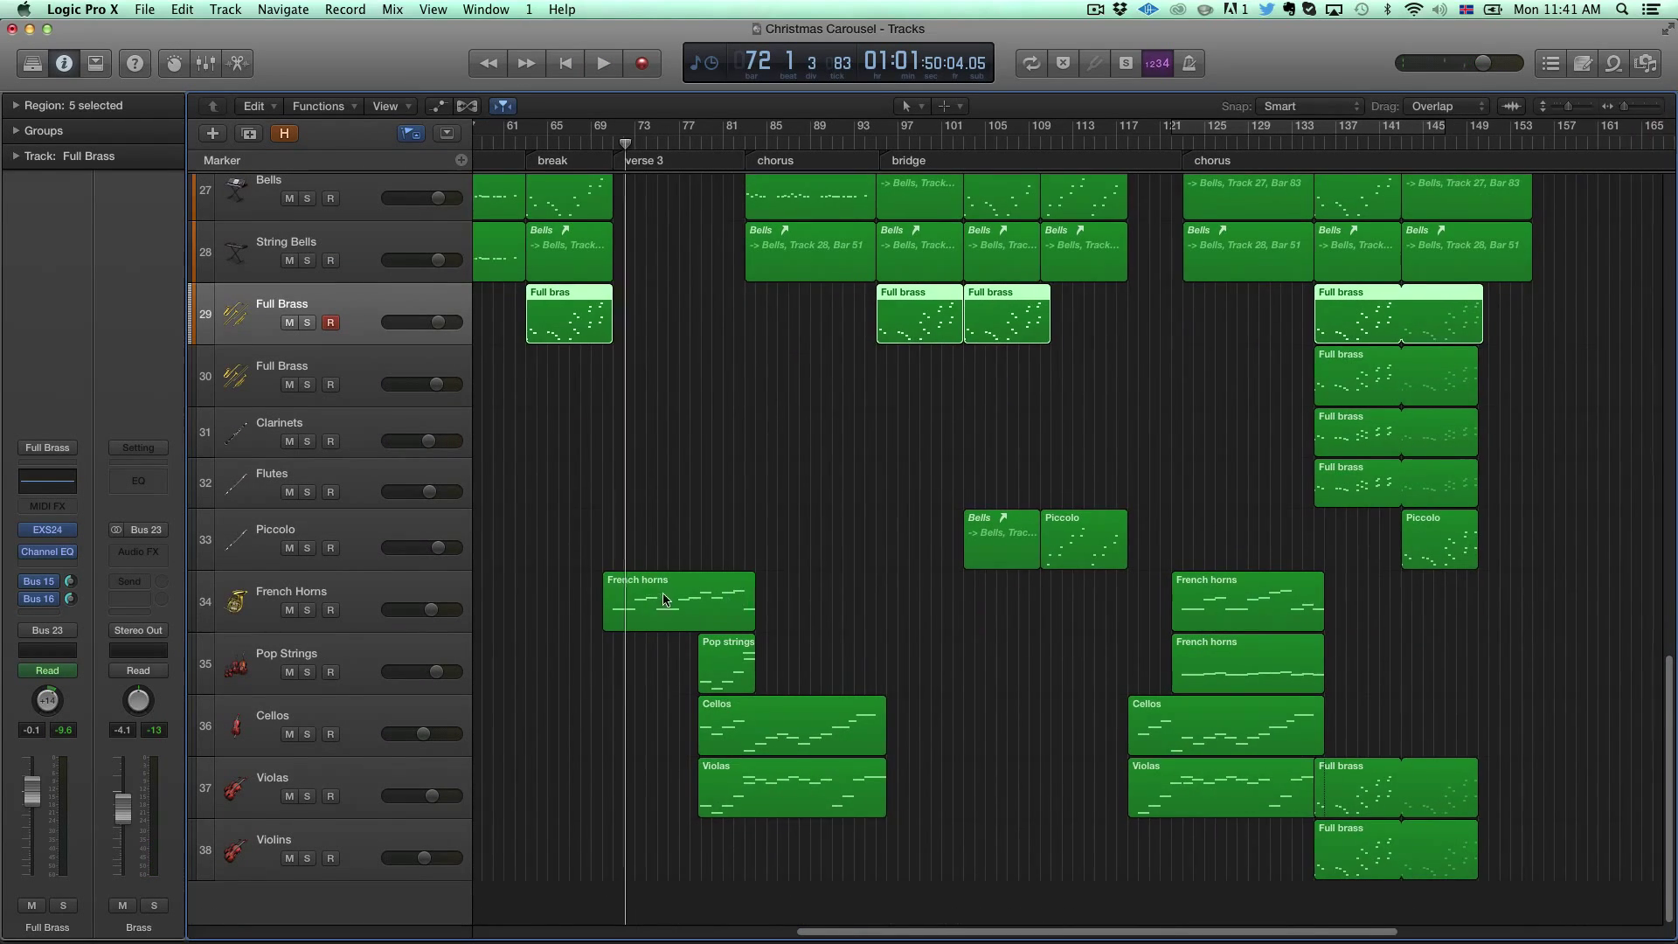
scroll(926, 501, "left", 3)
scroll(873, 520, "left", 10)
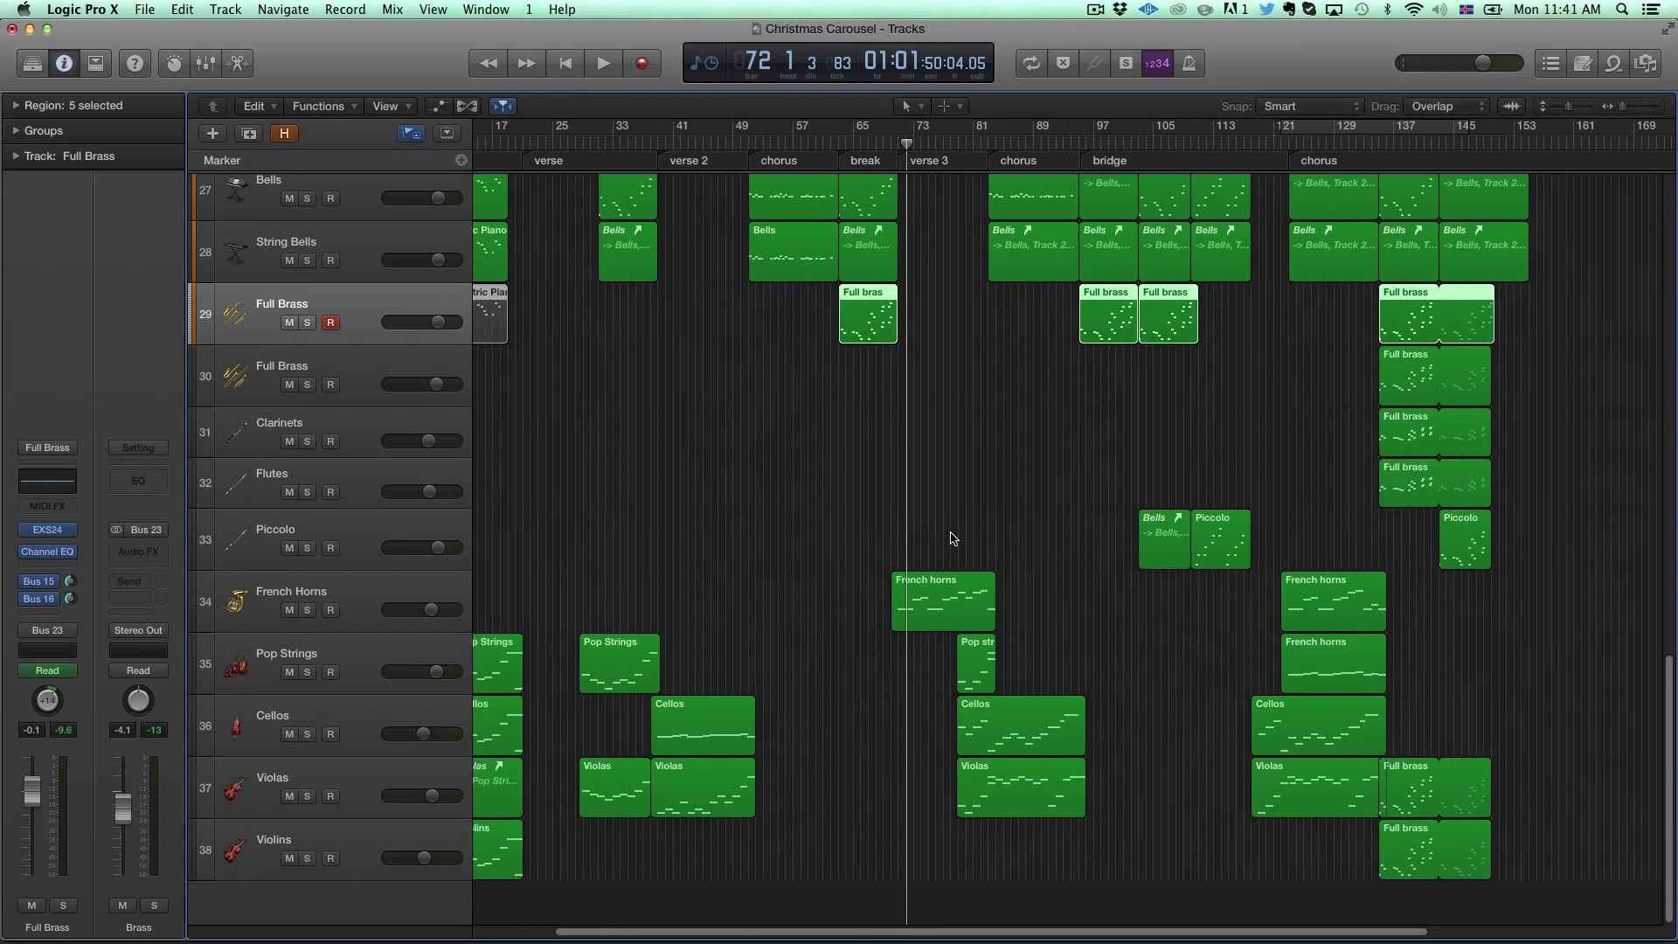
scroll(953, 489, "up", 3)
scroll(962, 436, "down", 2)
scroll(874, 505, "down", 2)
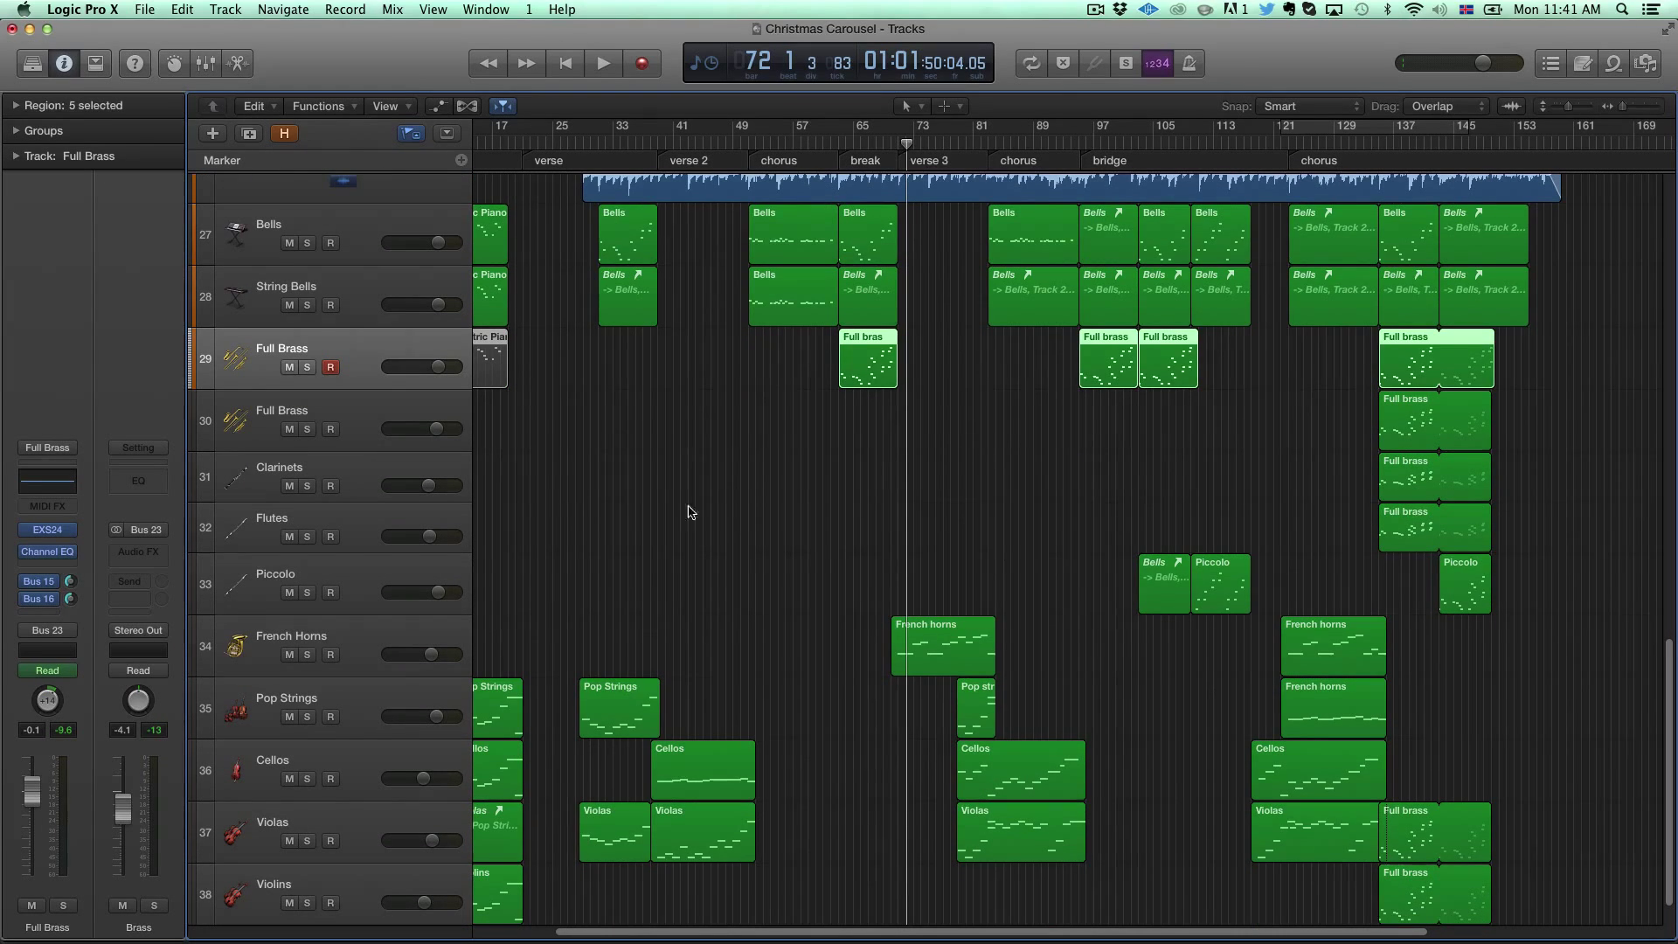
left_click(650, 144)
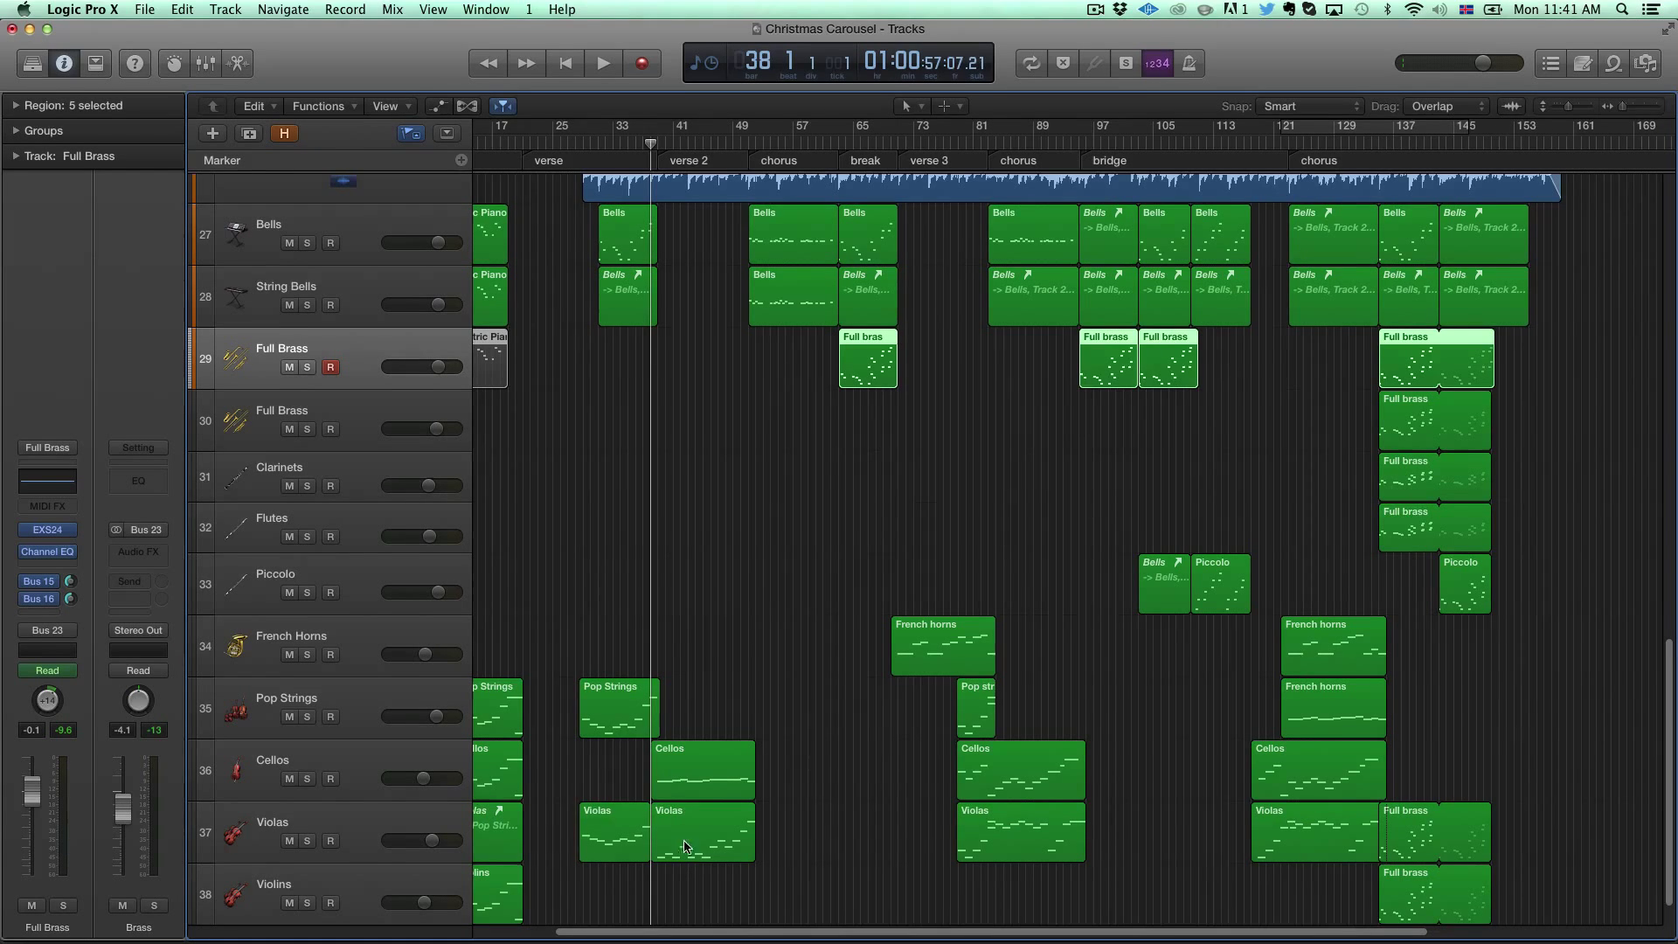
scroll(654, 337, "down", 1)
scroll(654, 337, "left", 1)
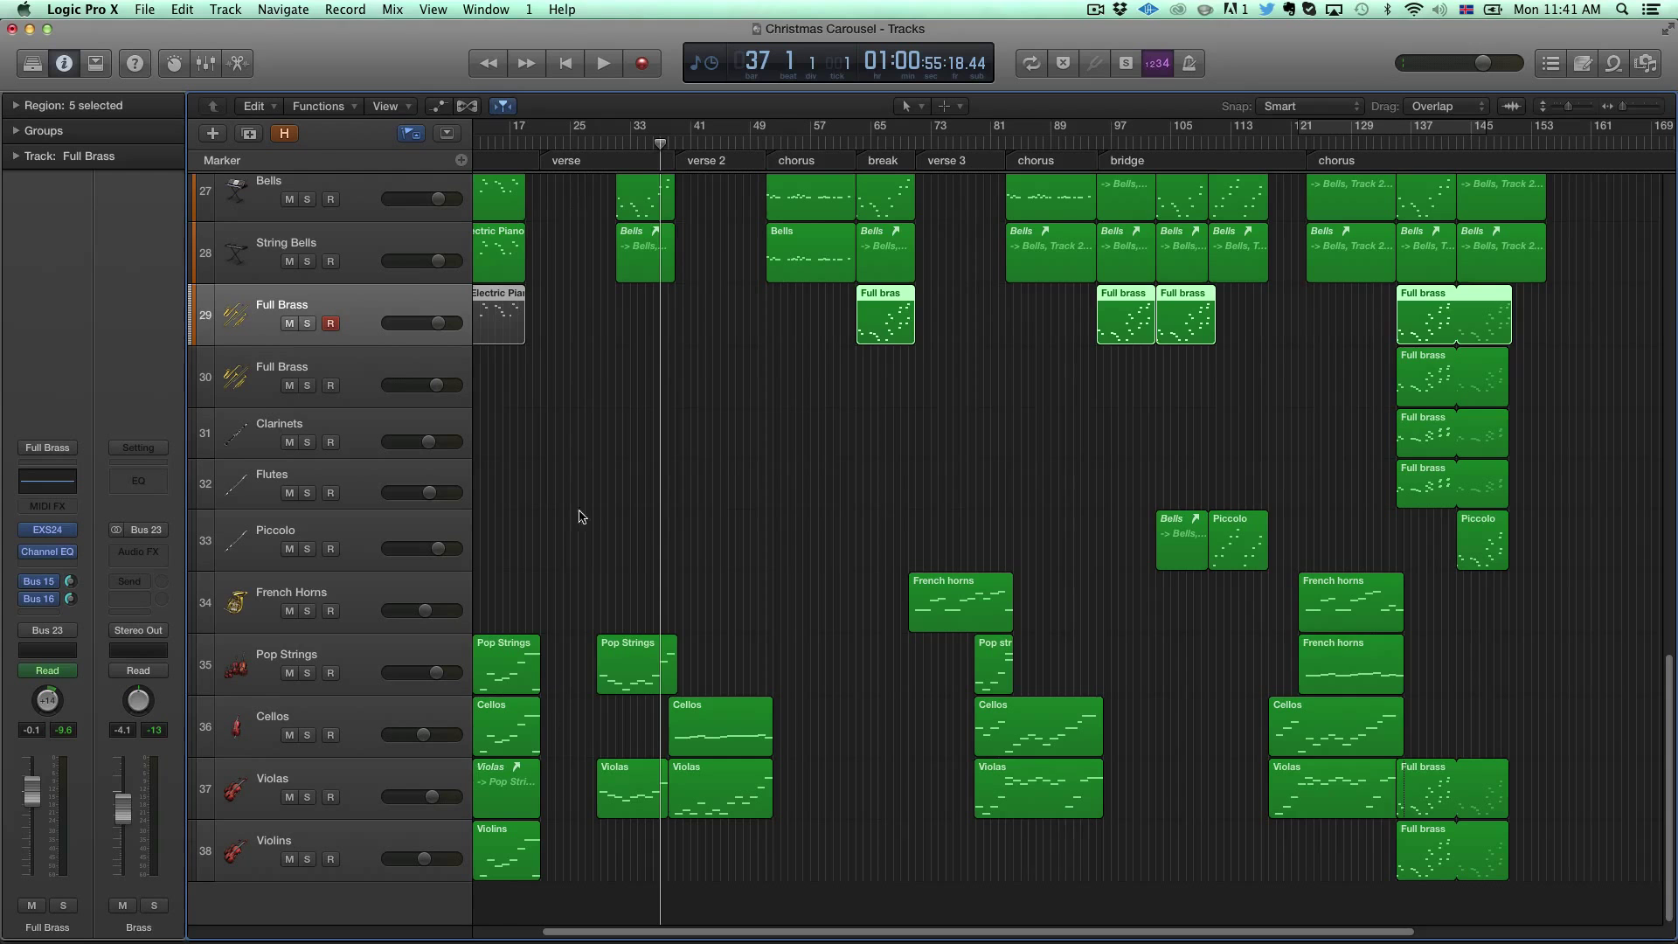
scroll(553, 682, "up", 5)
scroll(561, 269, "down", 5)
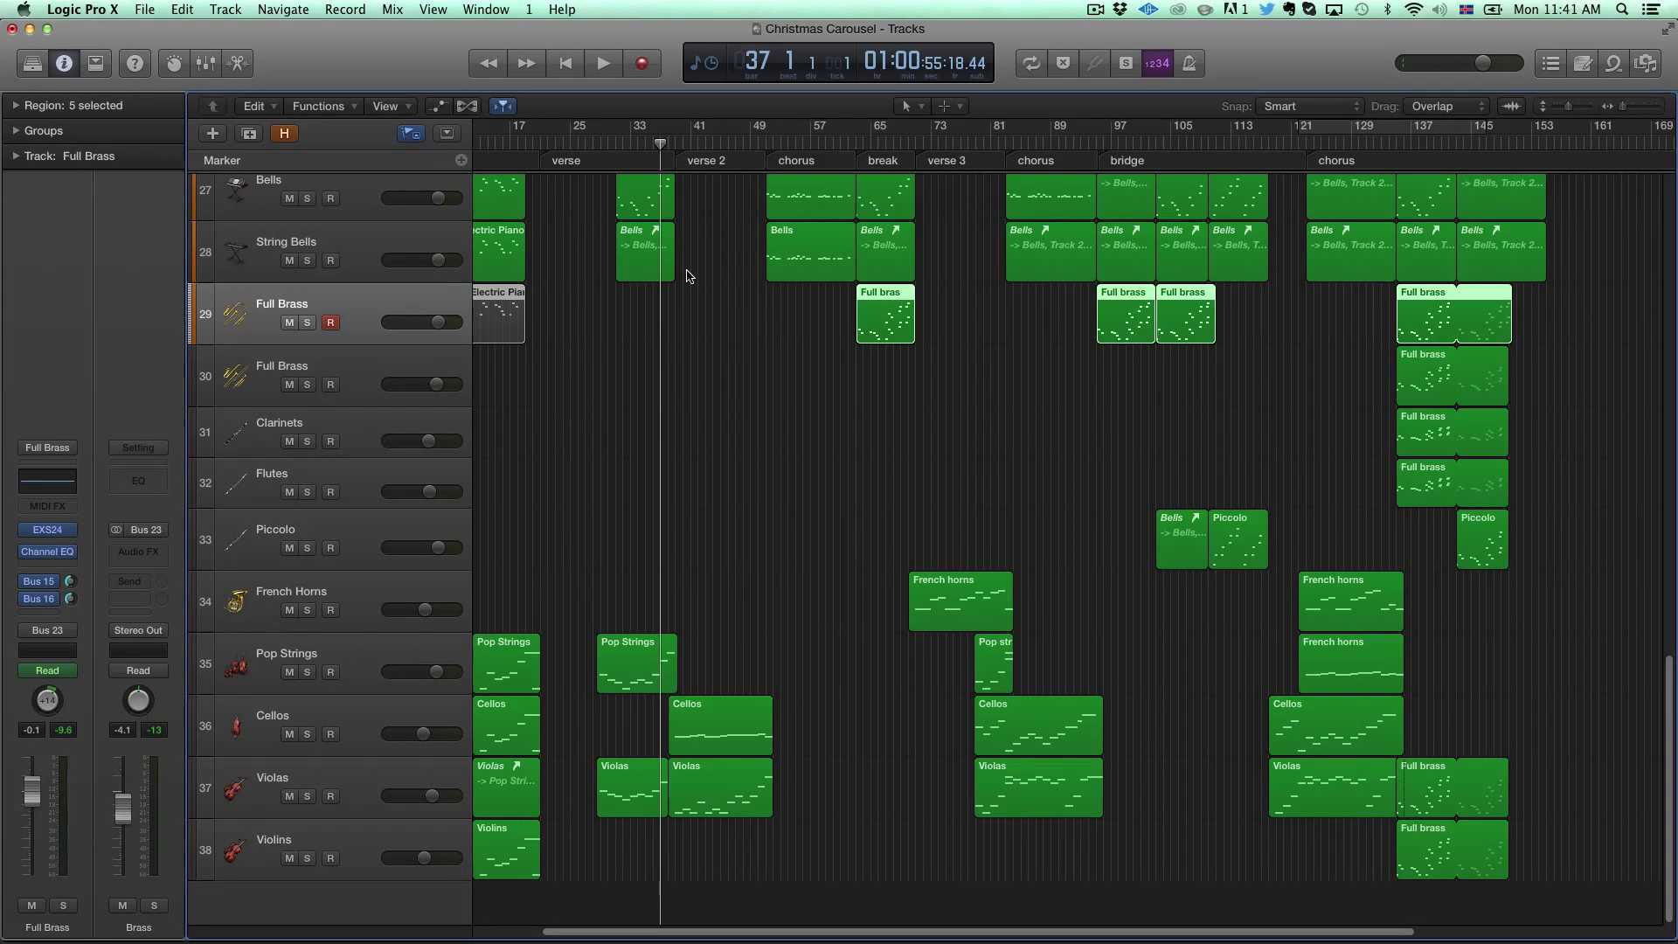
key("space")
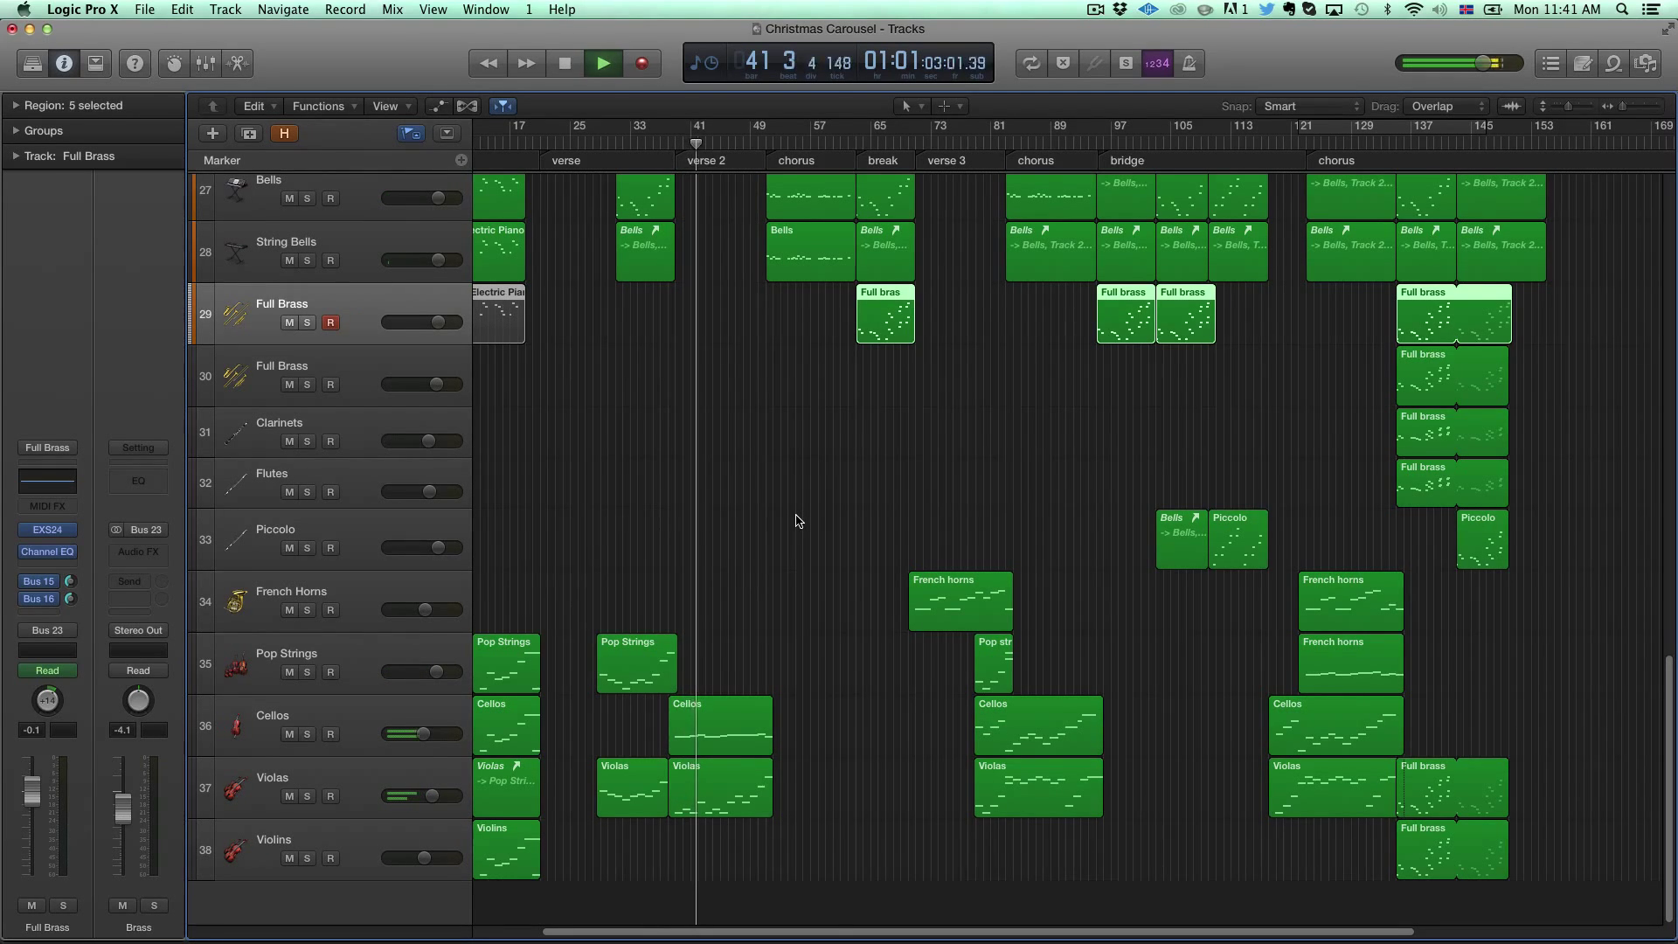
Step: Solo the Cellos and Violas tracks during playback, replay part of verse 2, and unsolo both tracks
scroll(792, 521, "right", 1)
scroll(791, 521, "right", 5)
scroll(784, 596, "left", 5)
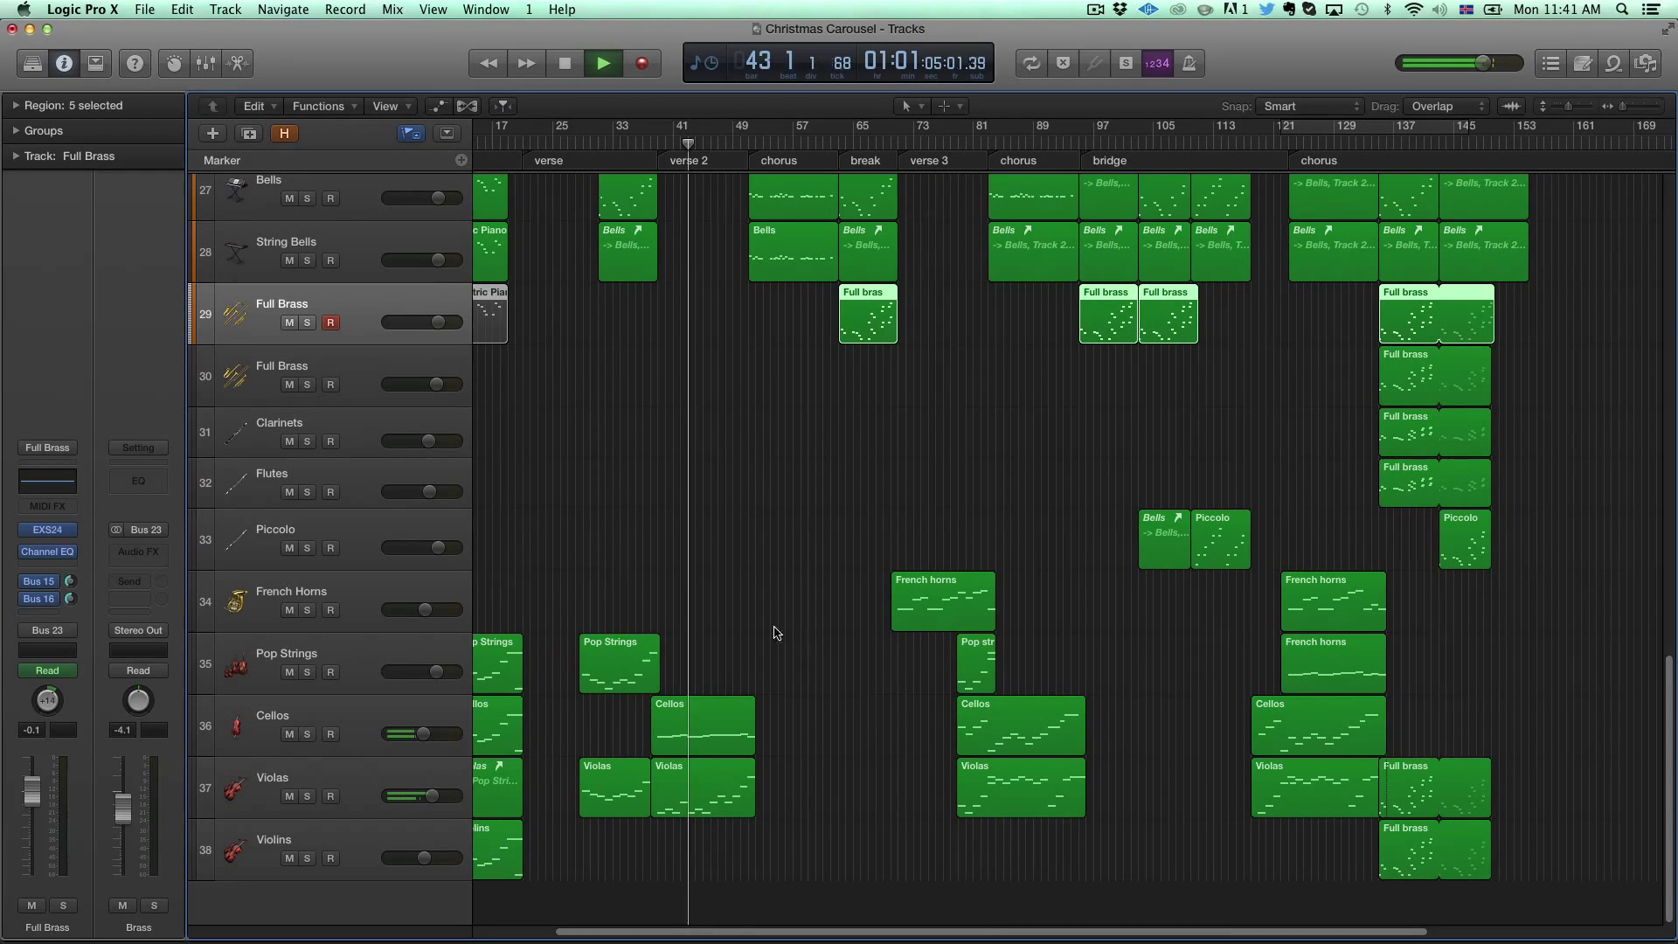
left_click(307, 734)
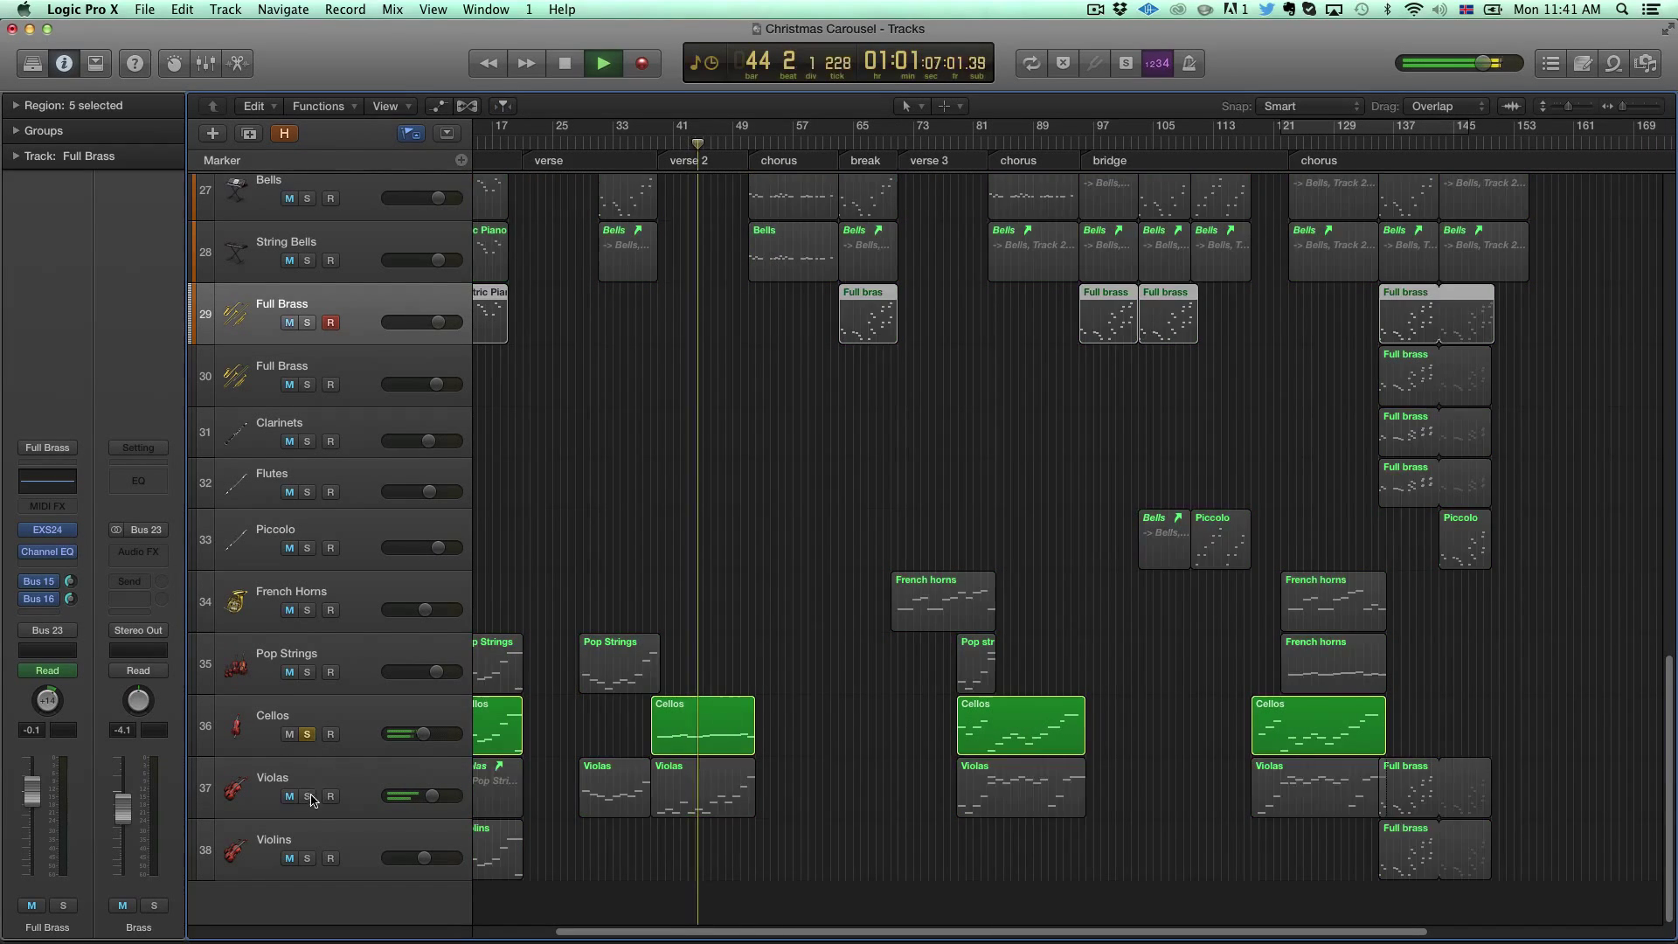
left_click(308, 796)
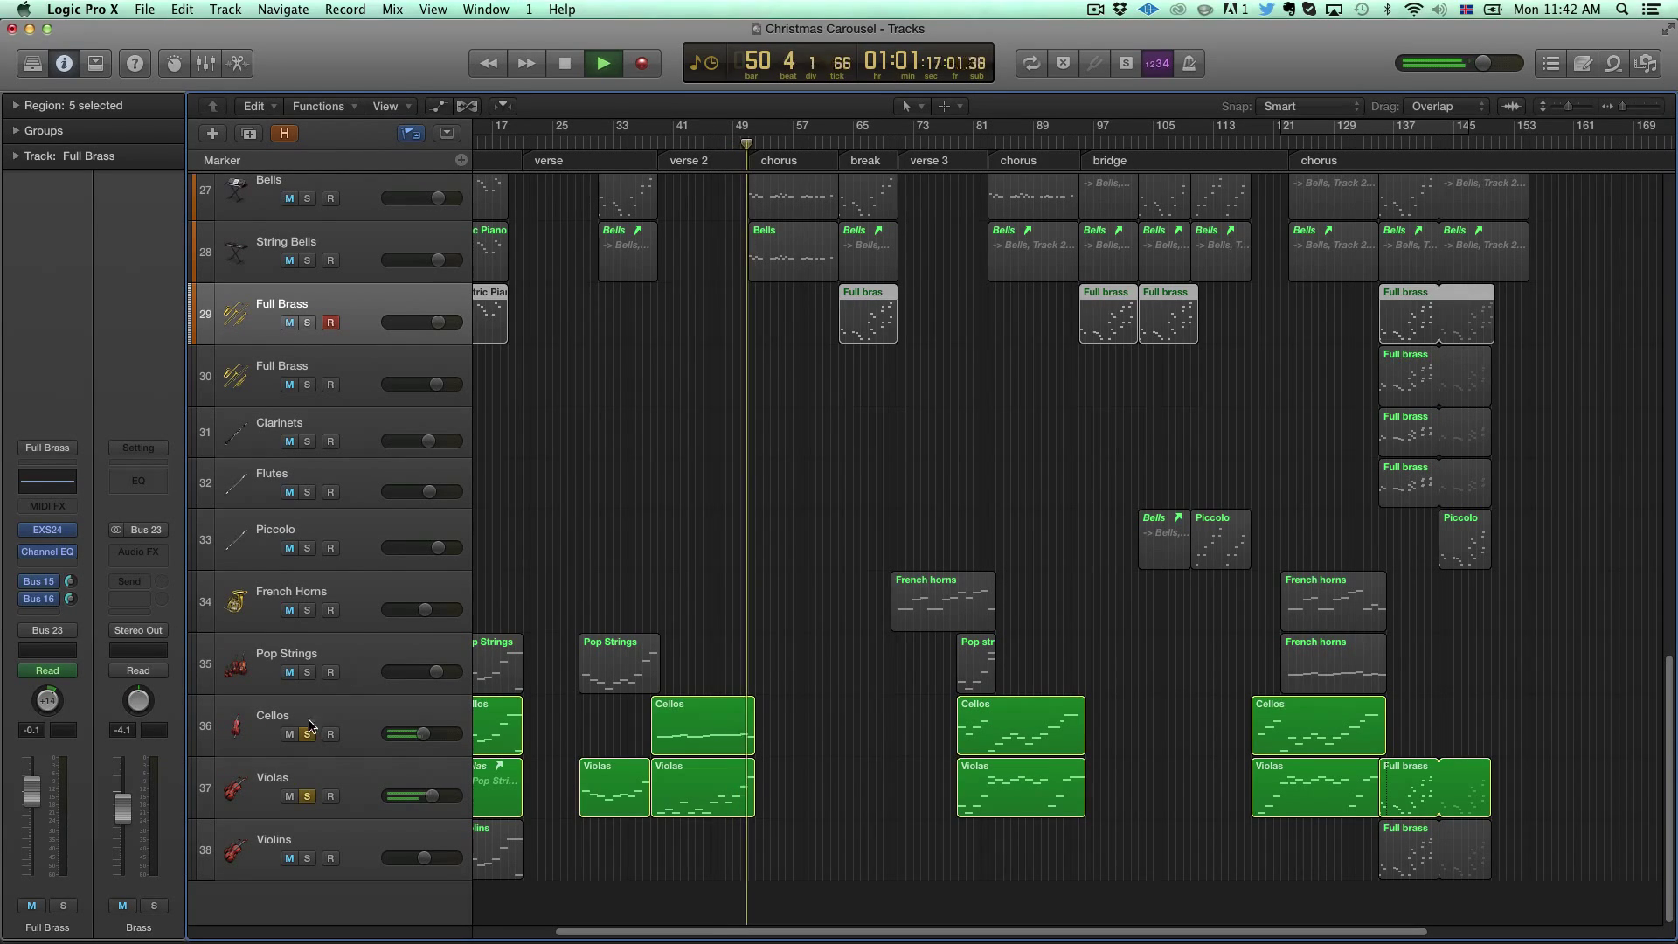
left_click(706, 147)
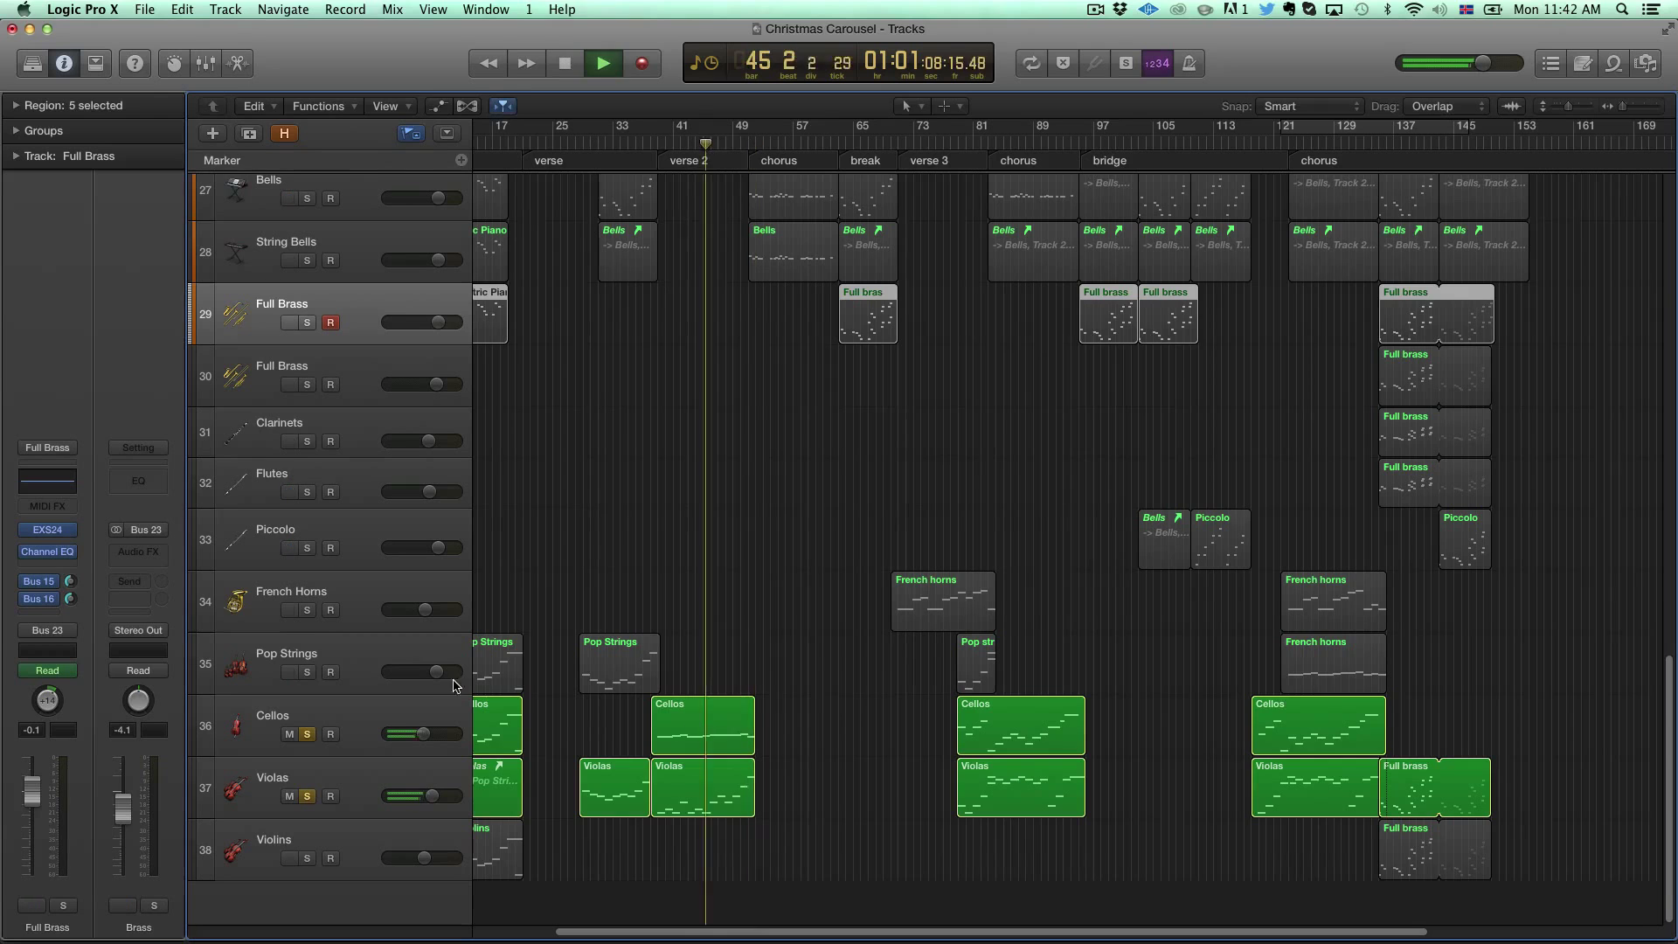
left_click(307, 734)
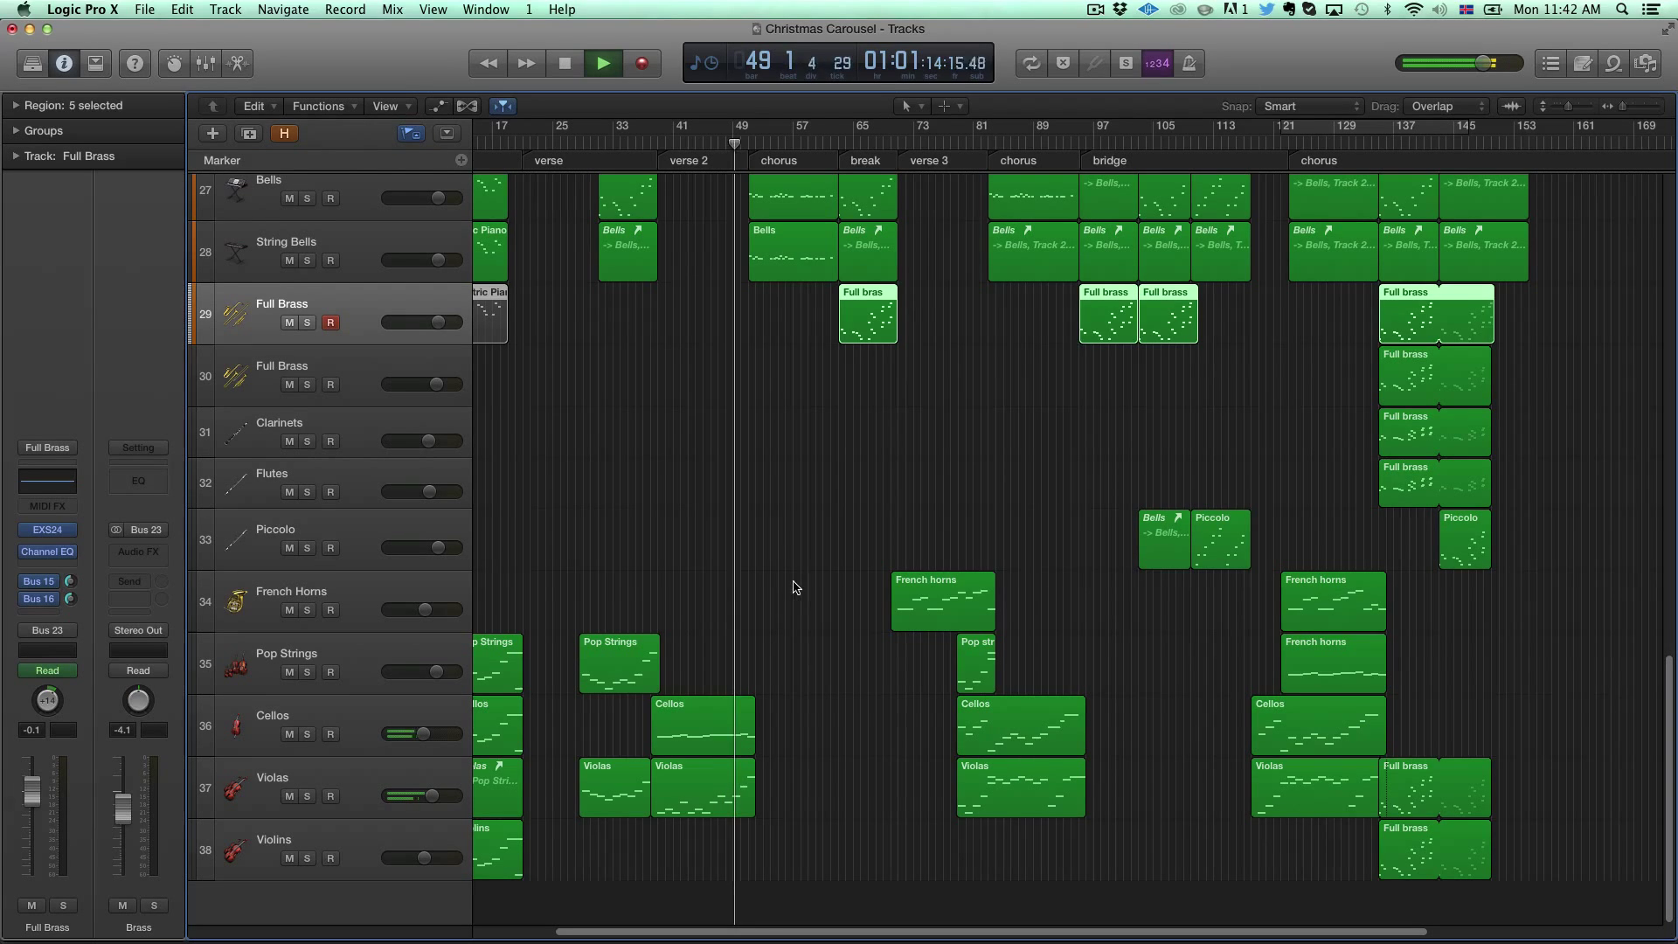
Step: Listen to the full mix through the chorus into the break while examining the orchestral and vocal regions, and stop playback
scroll(752, 581, "up", 2)
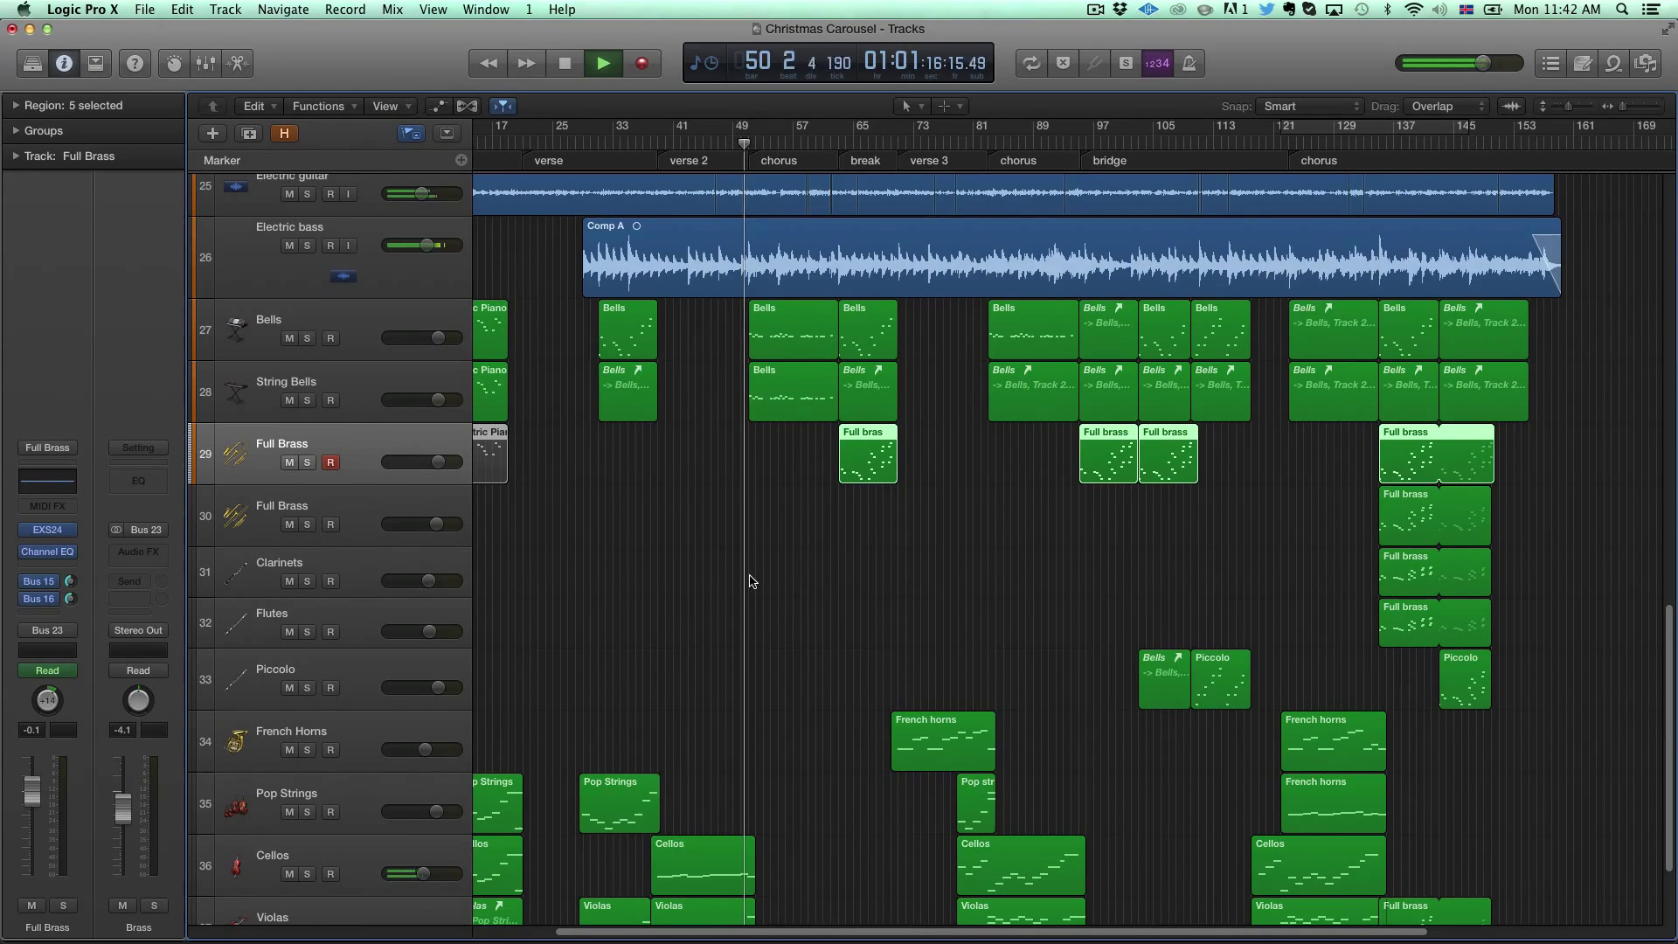
scroll(749, 581, "up", 1)
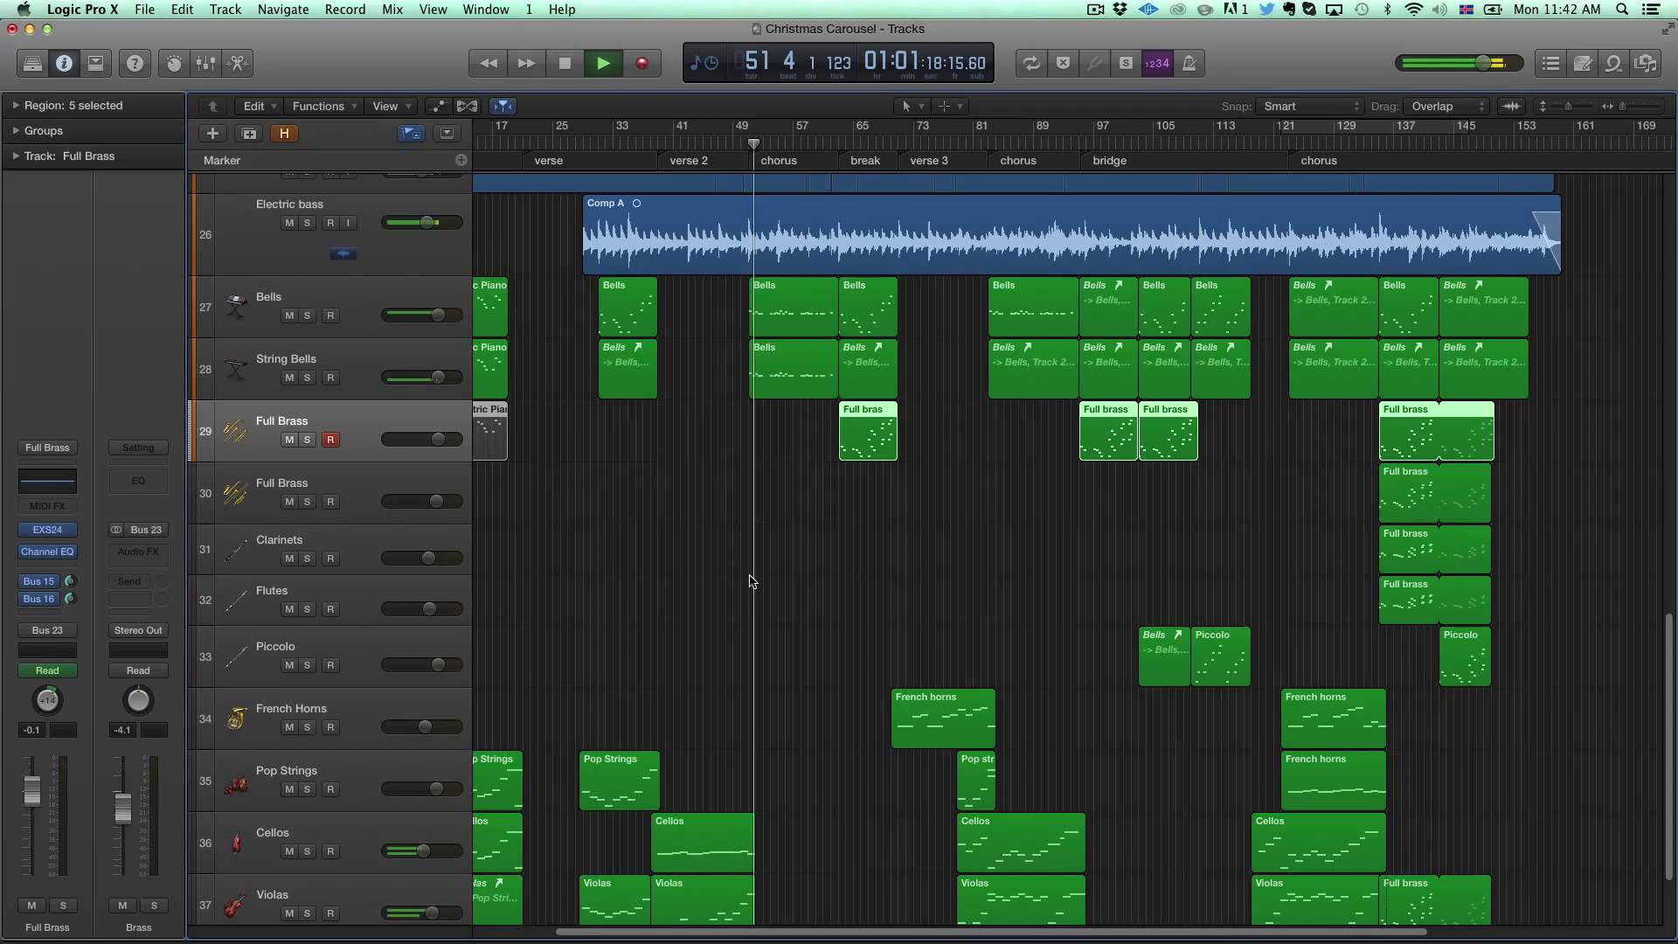
scroll(749, 581, "right", 1)
scroll(750, 581, "right", 1)
scroll(749, 580, "left", 3)
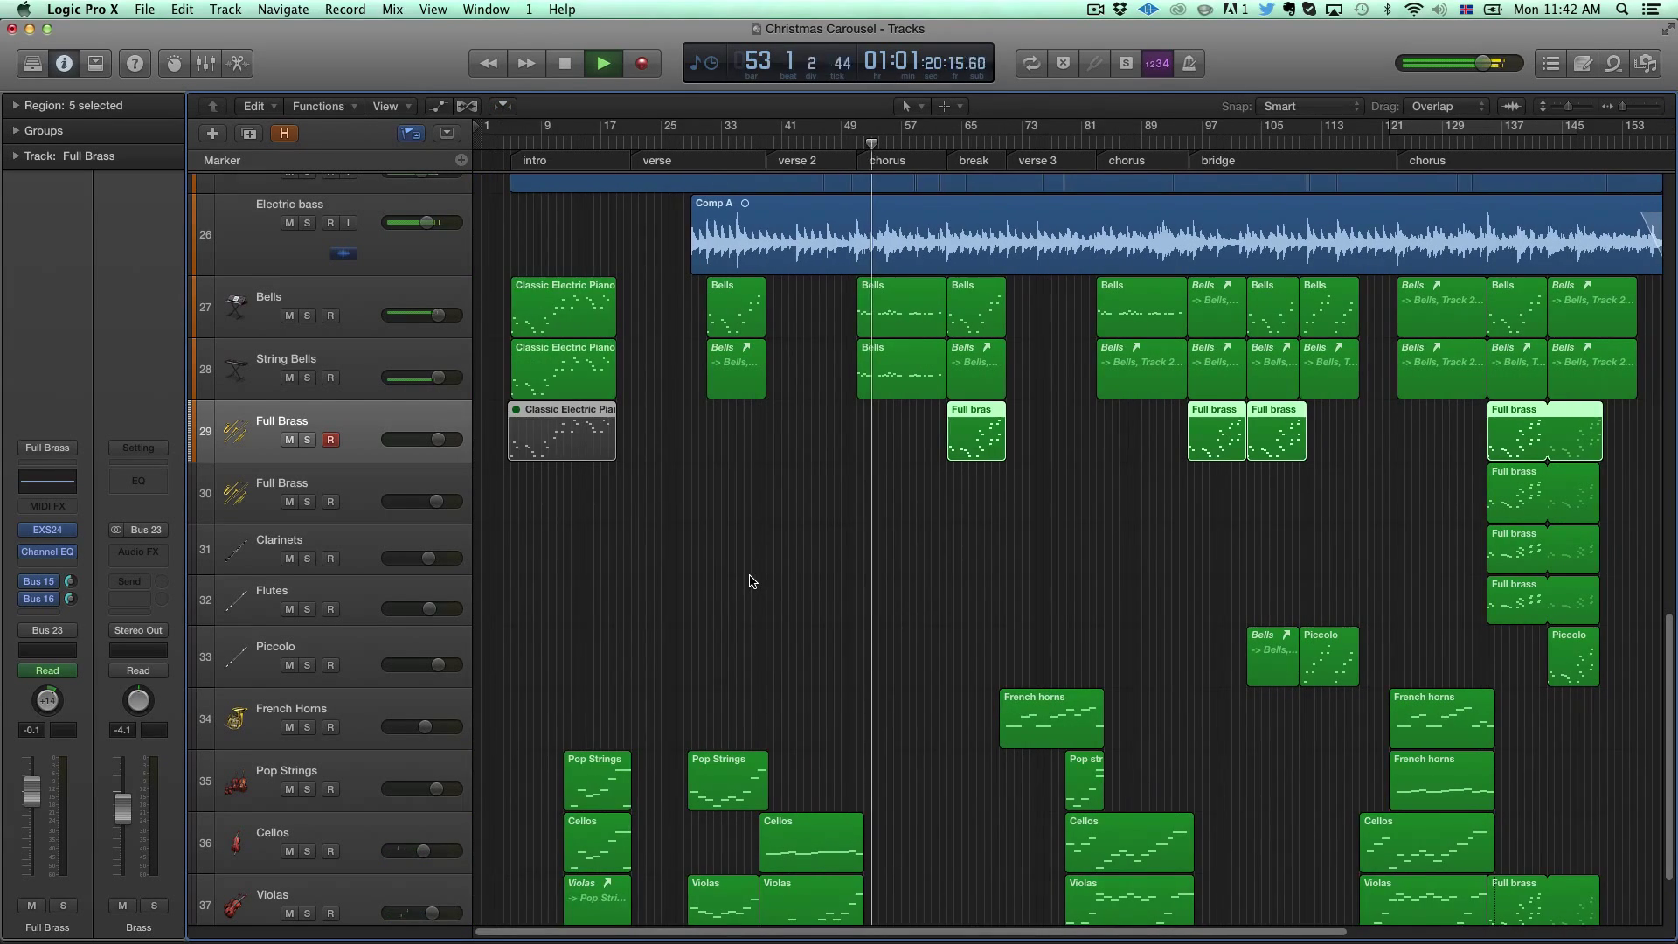
scroll(749, 580, "right", 3)
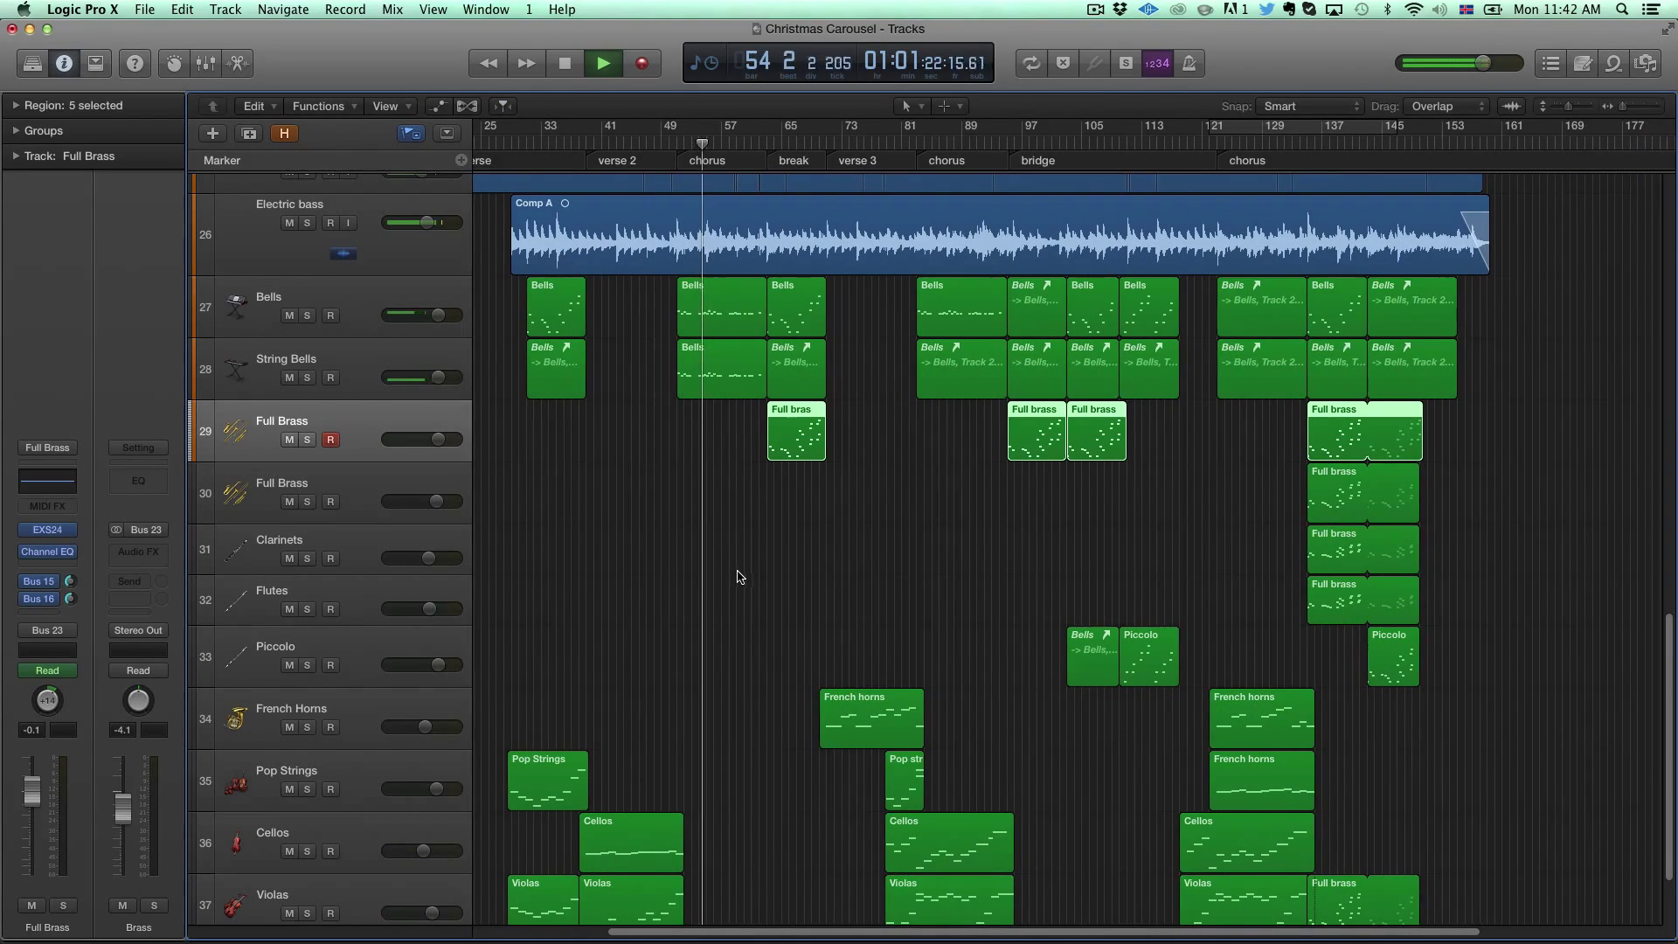
scroll(740, 576, "right", 1)
scroll(725, 568, "down", 1)
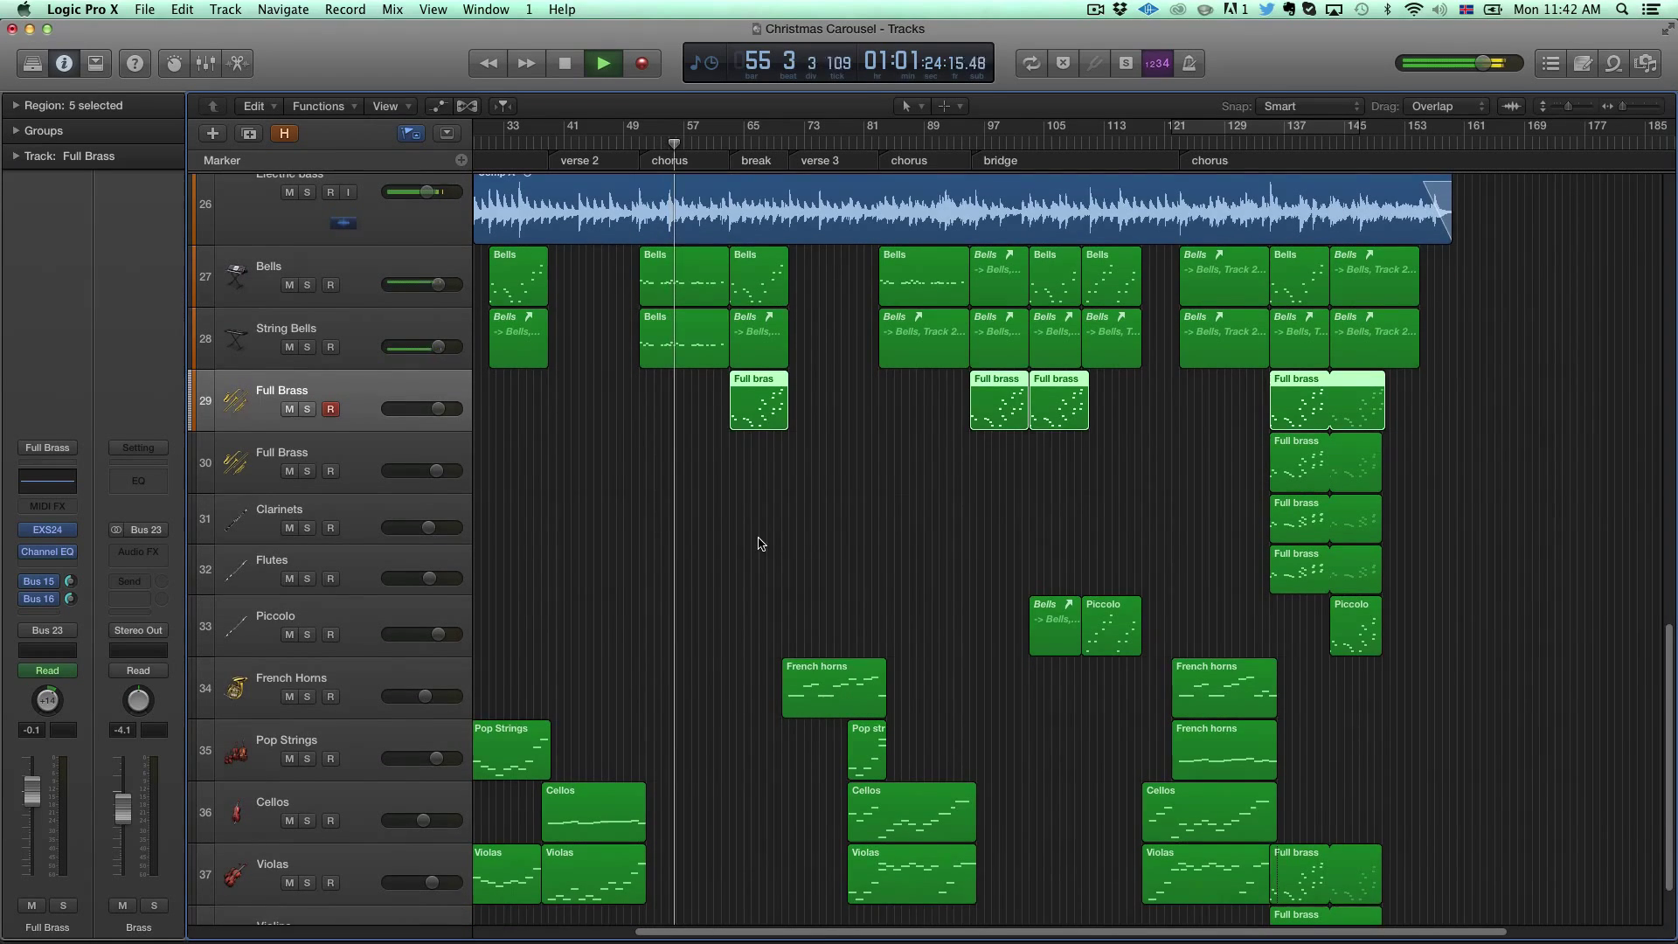
scroll(760, 544, "up", 3)
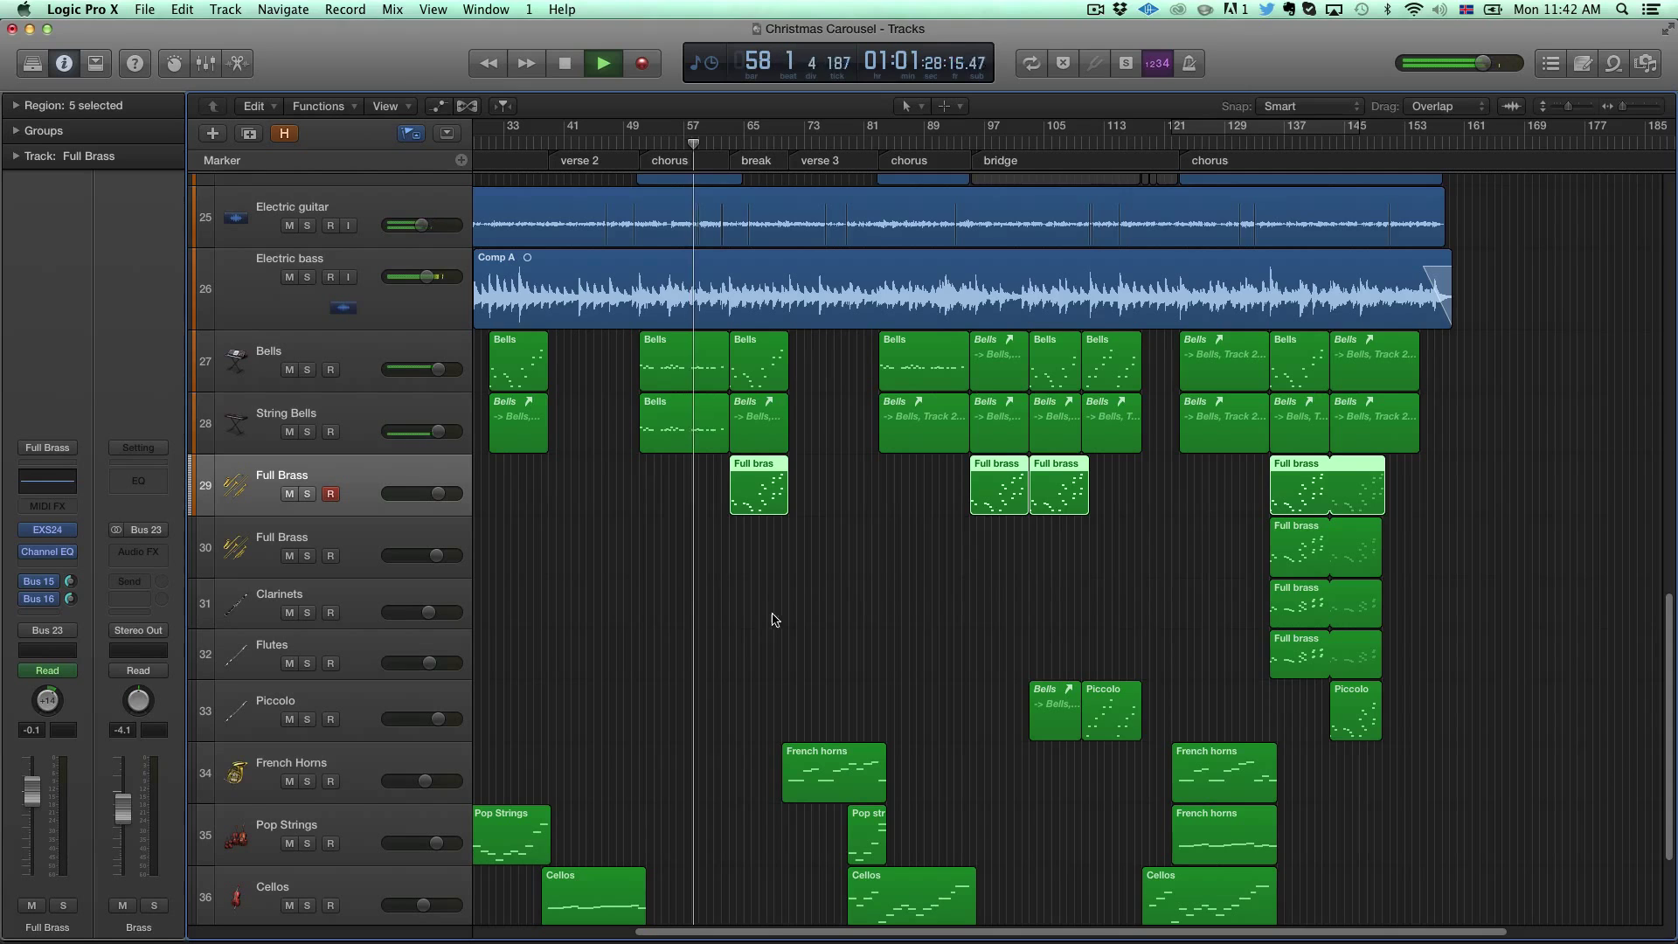
scroll(760, 619, "right", 2)
scroll(742, 626, "down", 1)
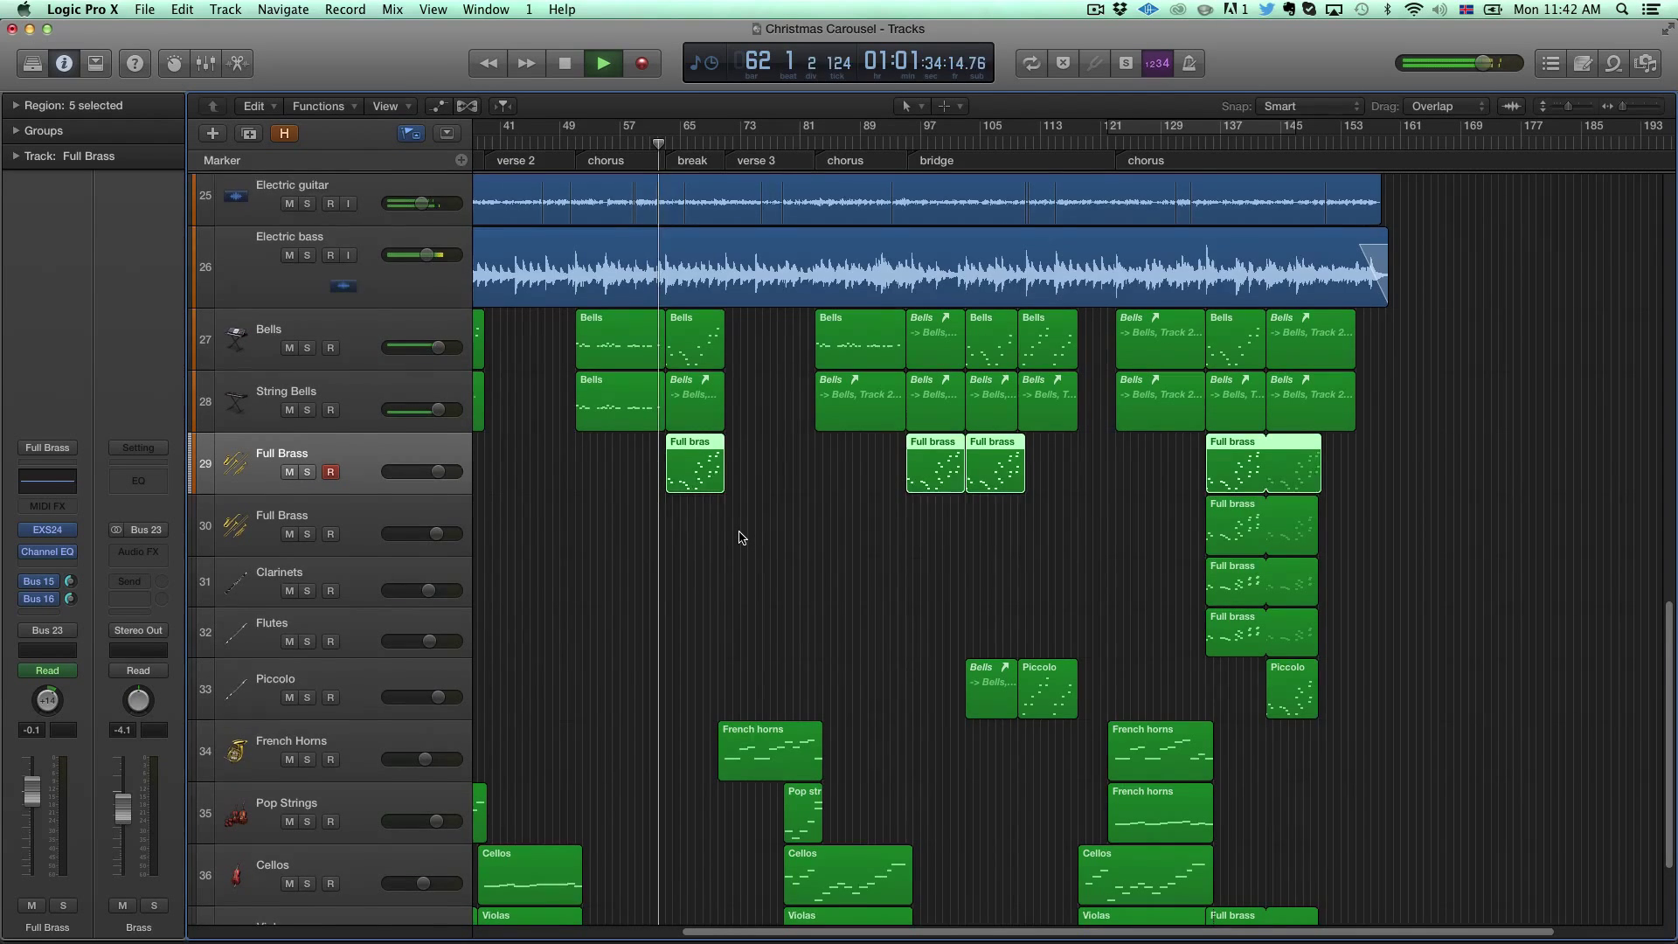
scroll(750, 536, "down", 5)
scroll(739, 535, "up", 15)
scroll(739, 536, "up", 6)
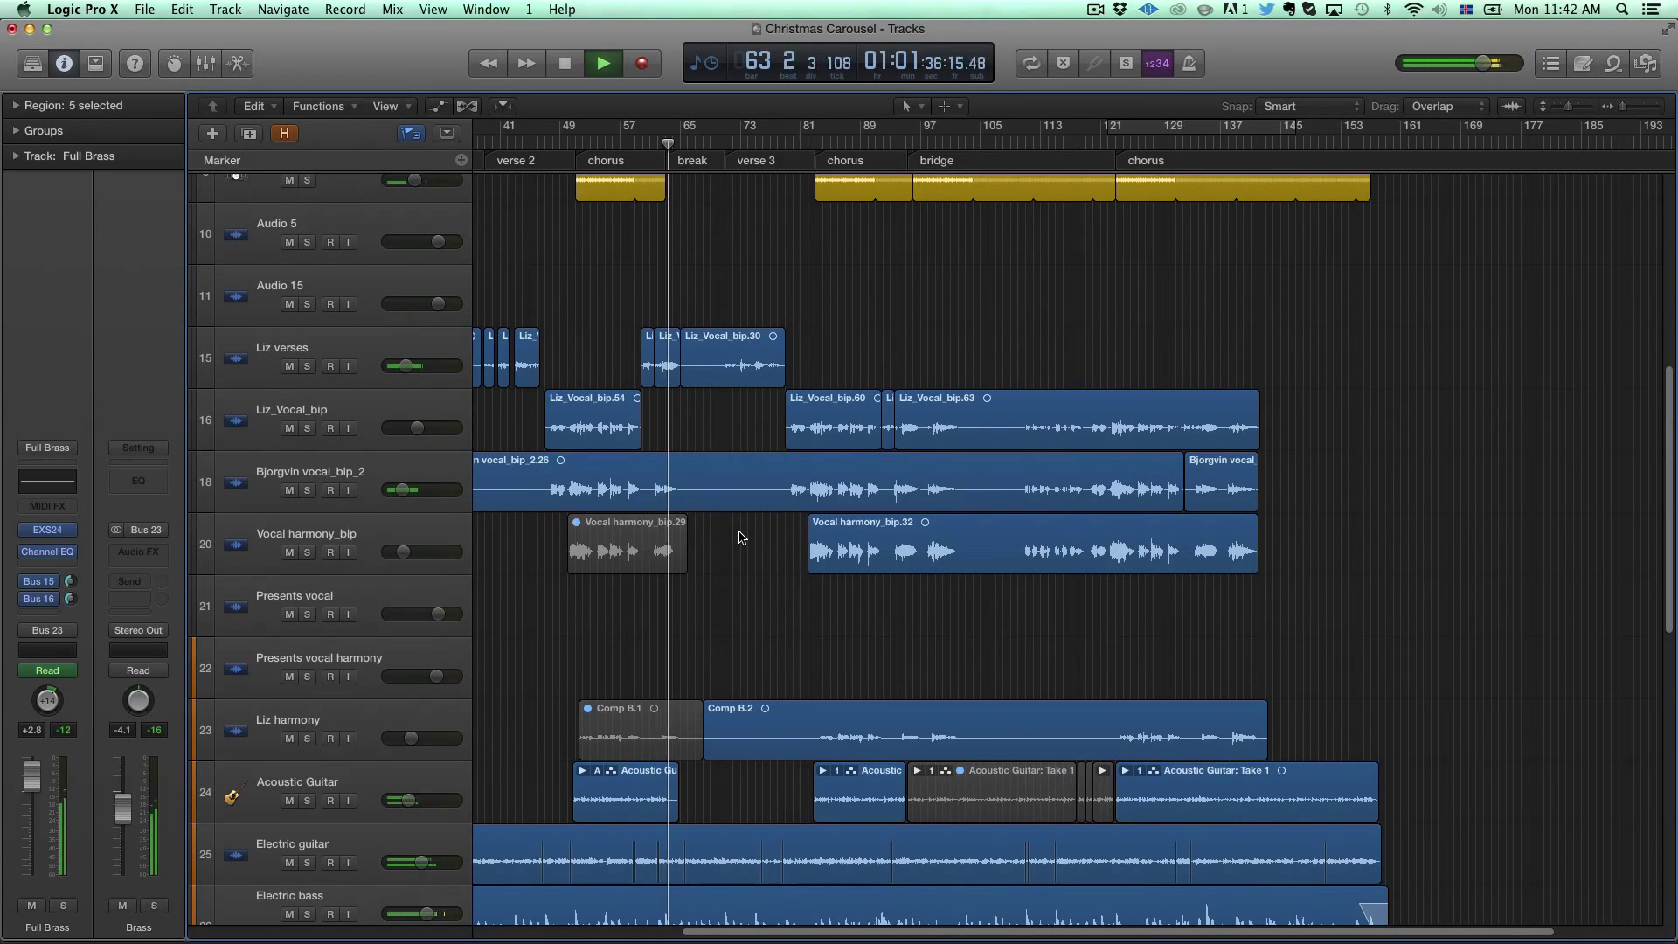
key("space")
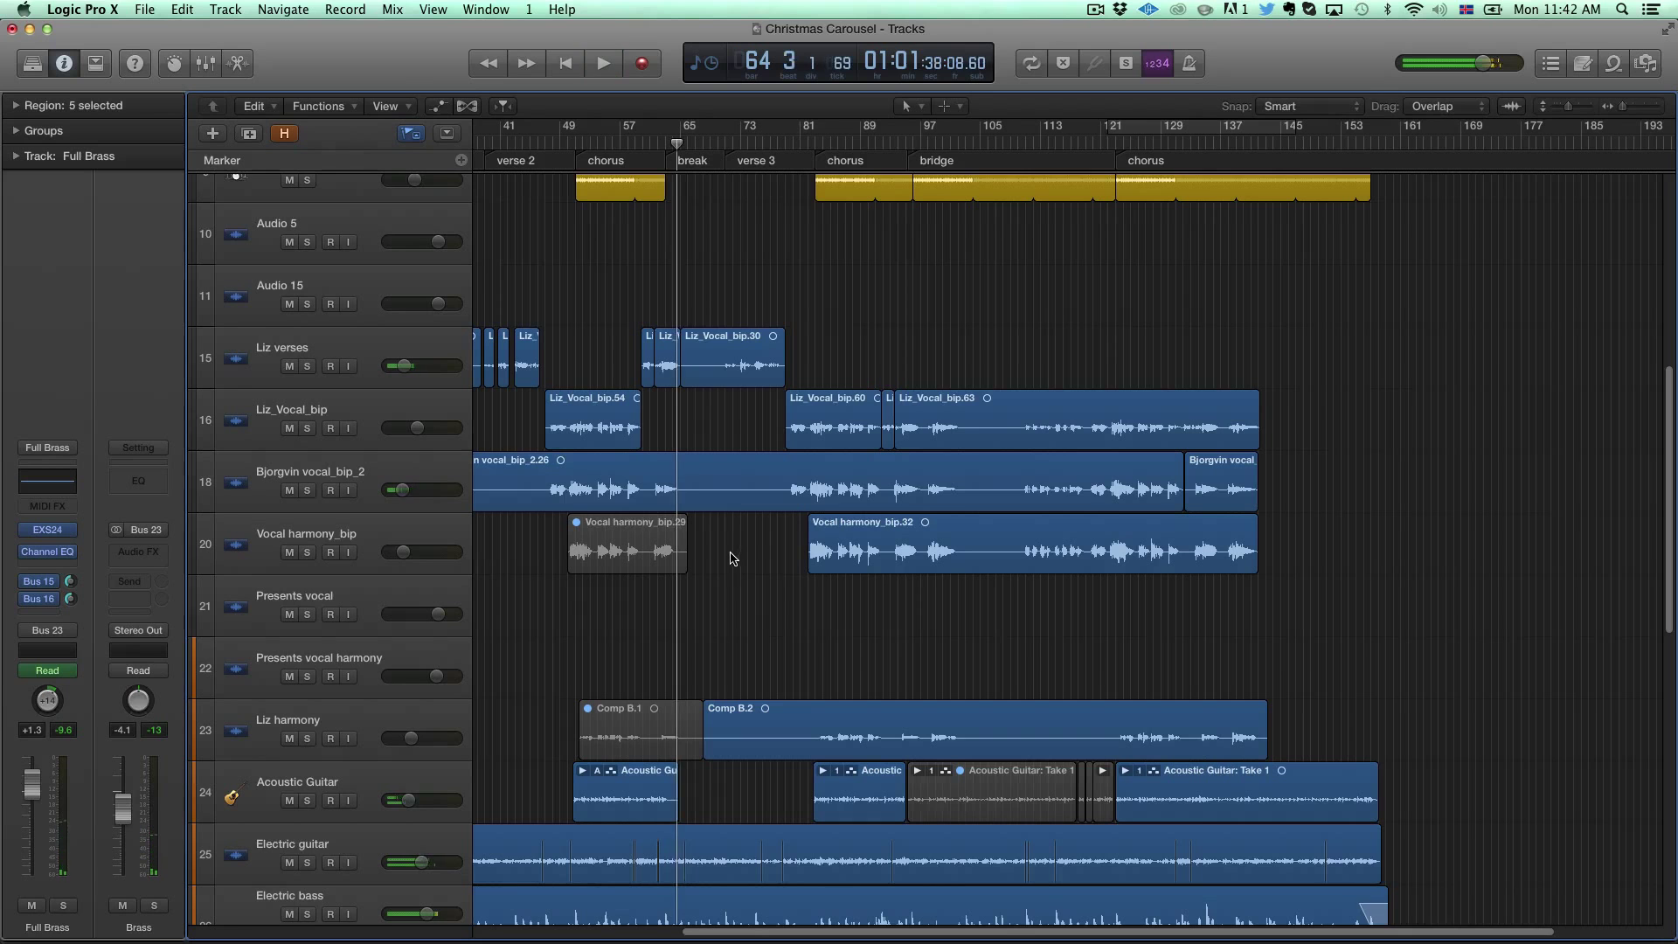
Step: Clear the region selection and examine the chorus layers from the brass and bells up through the vocals to the percussion
scroll(697, 651, "down", 10)
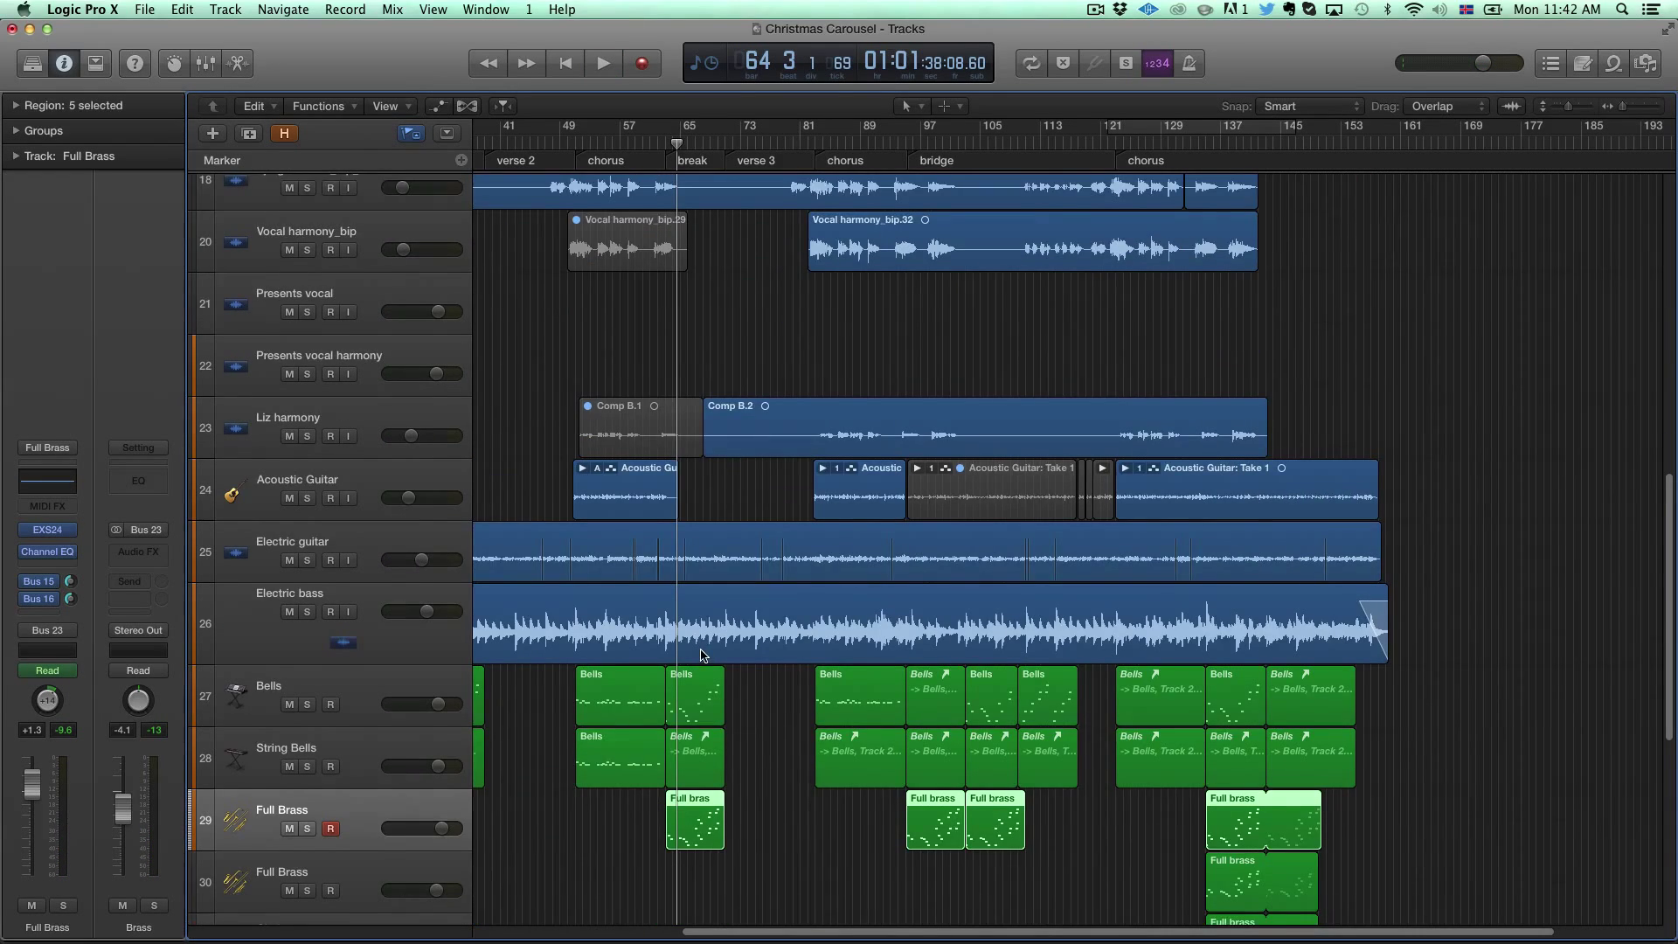
scroll(704, 654, "up", 2)
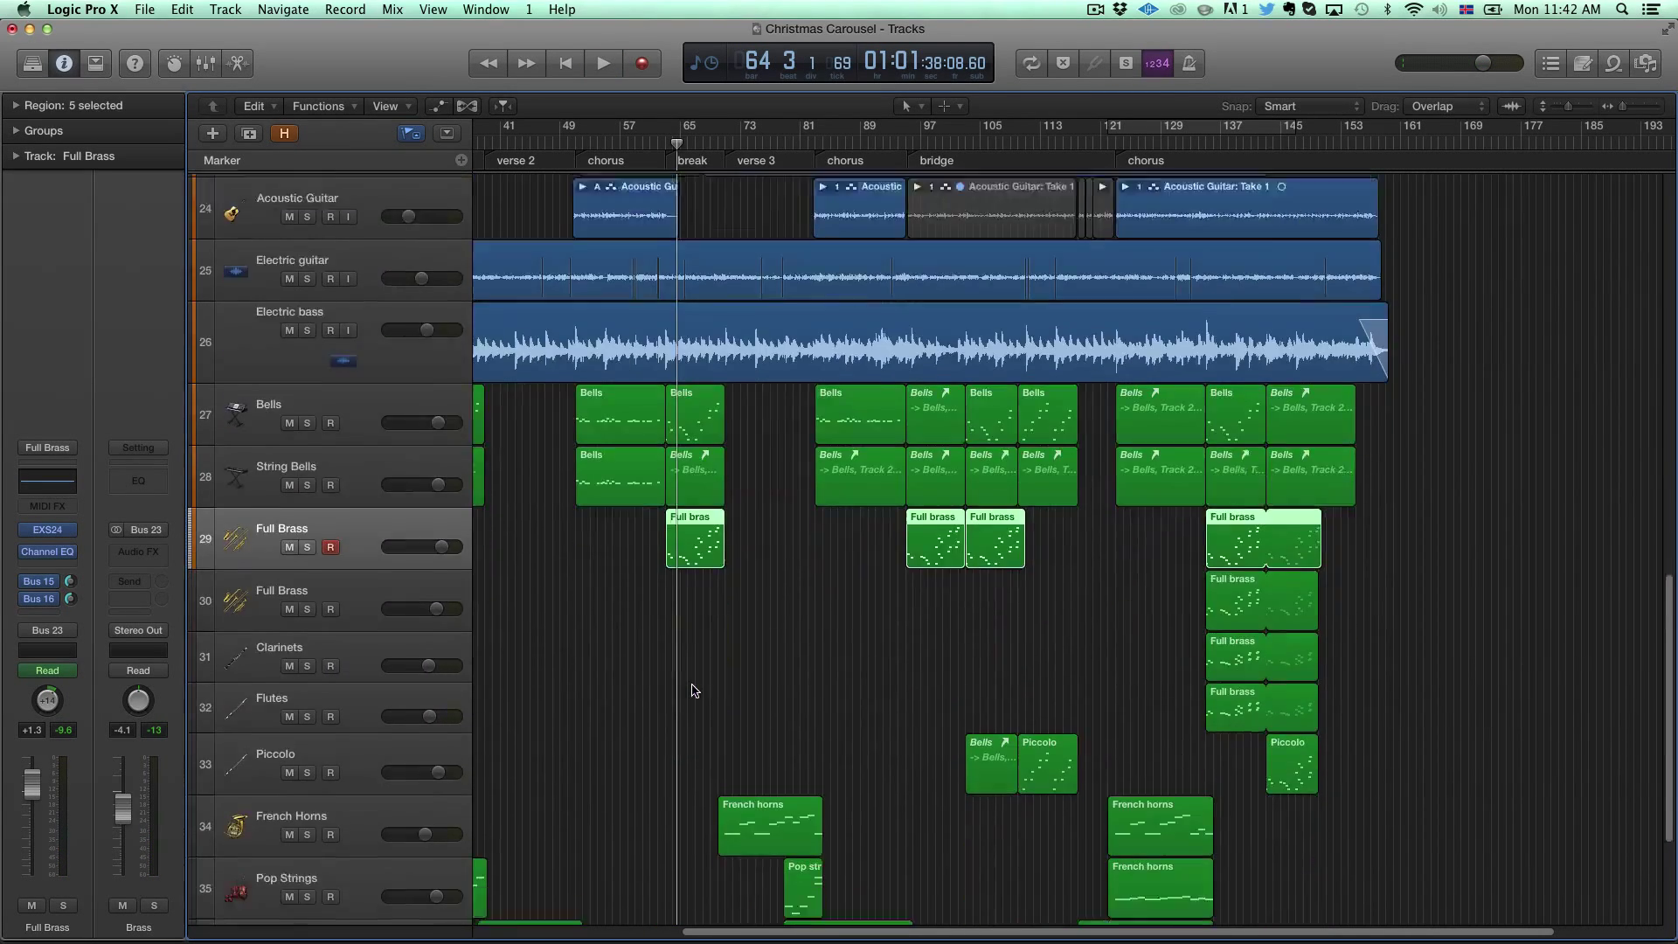
scroll(704, 665, "down", 5)
scroll(708, 686, "left", 5)
scroll(707, 686, "up", 5)
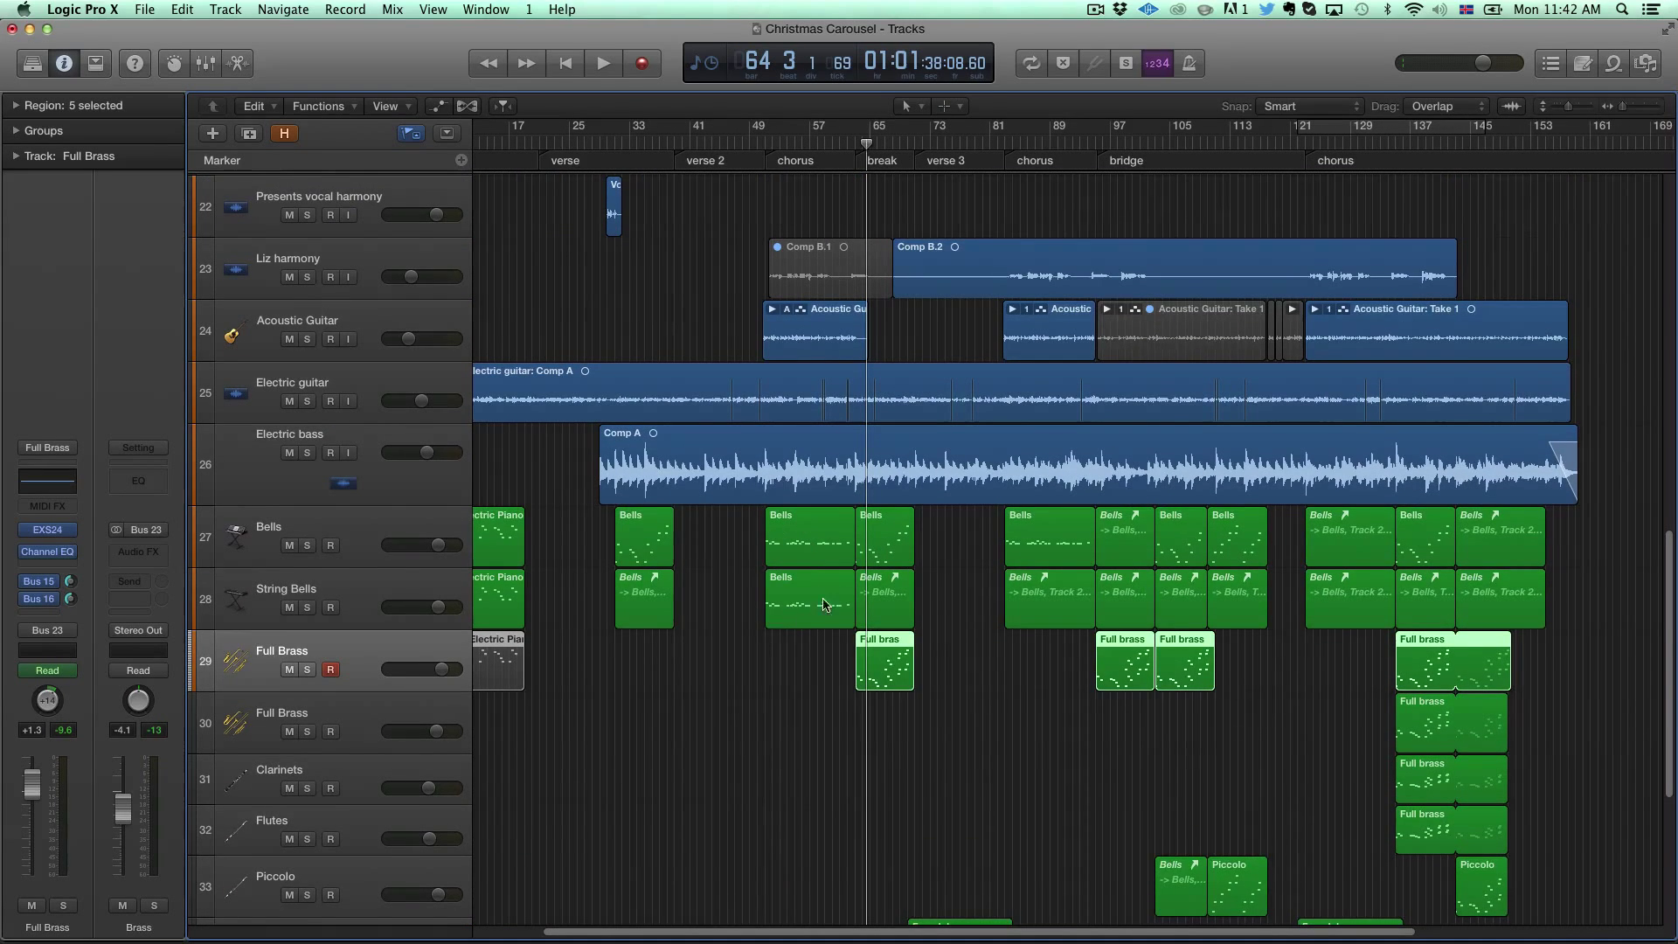
scroll(823, 603, "up", 4)
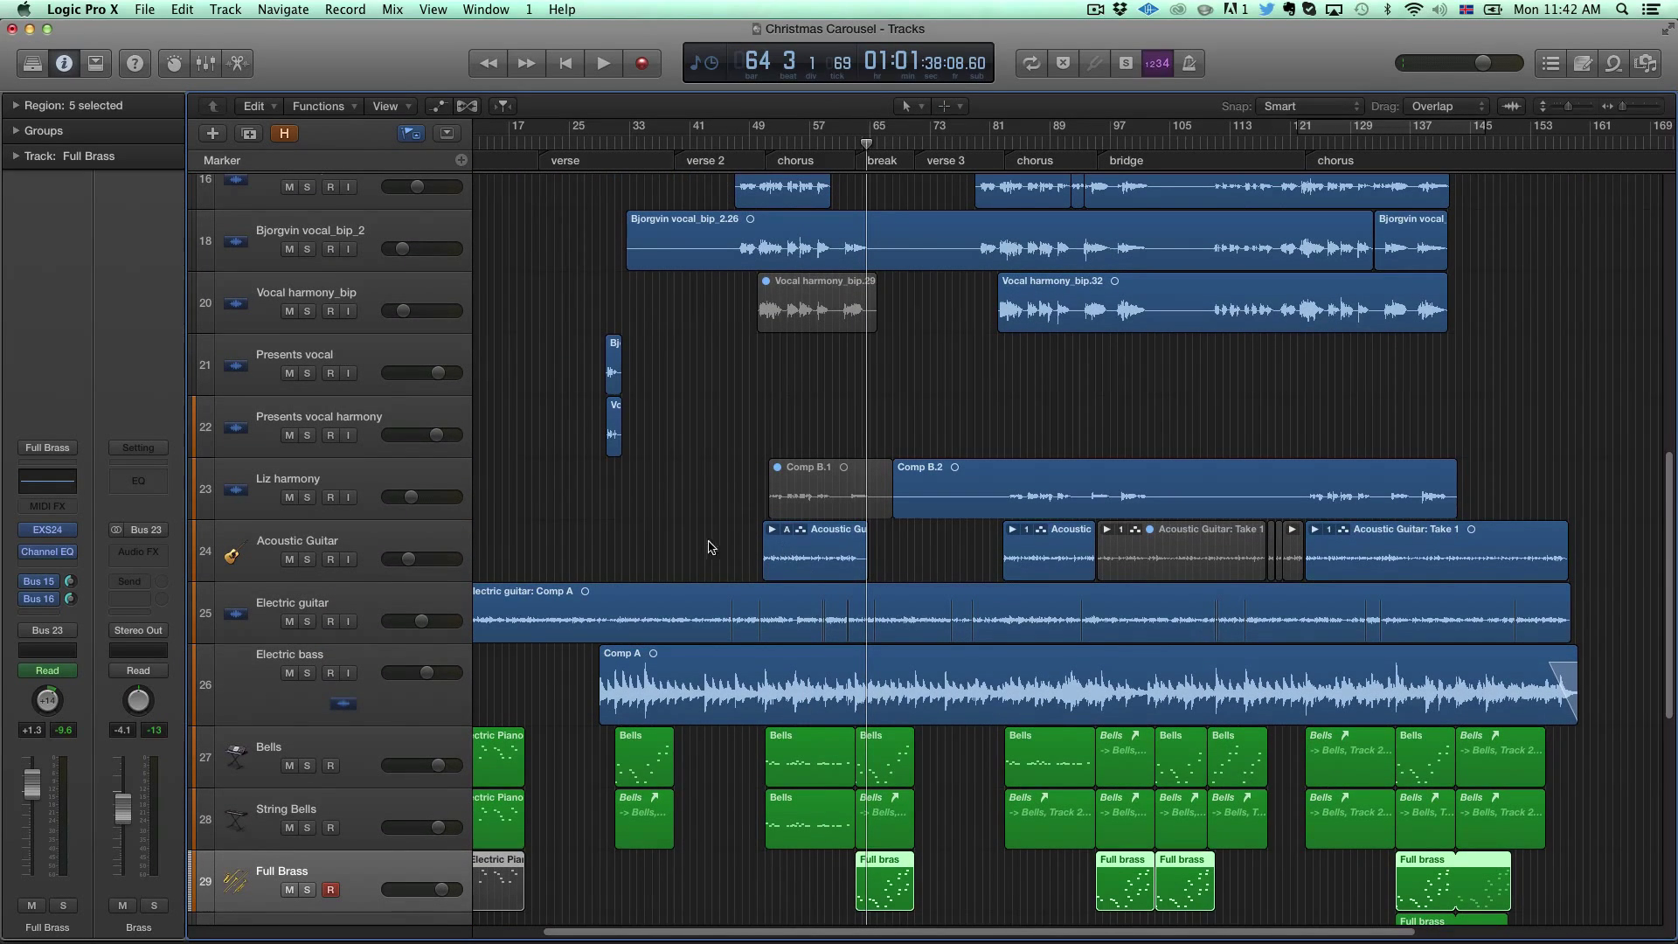
left_click(844, 555)
left_click(774, 425)
scroll(789, 467, "up", 4)
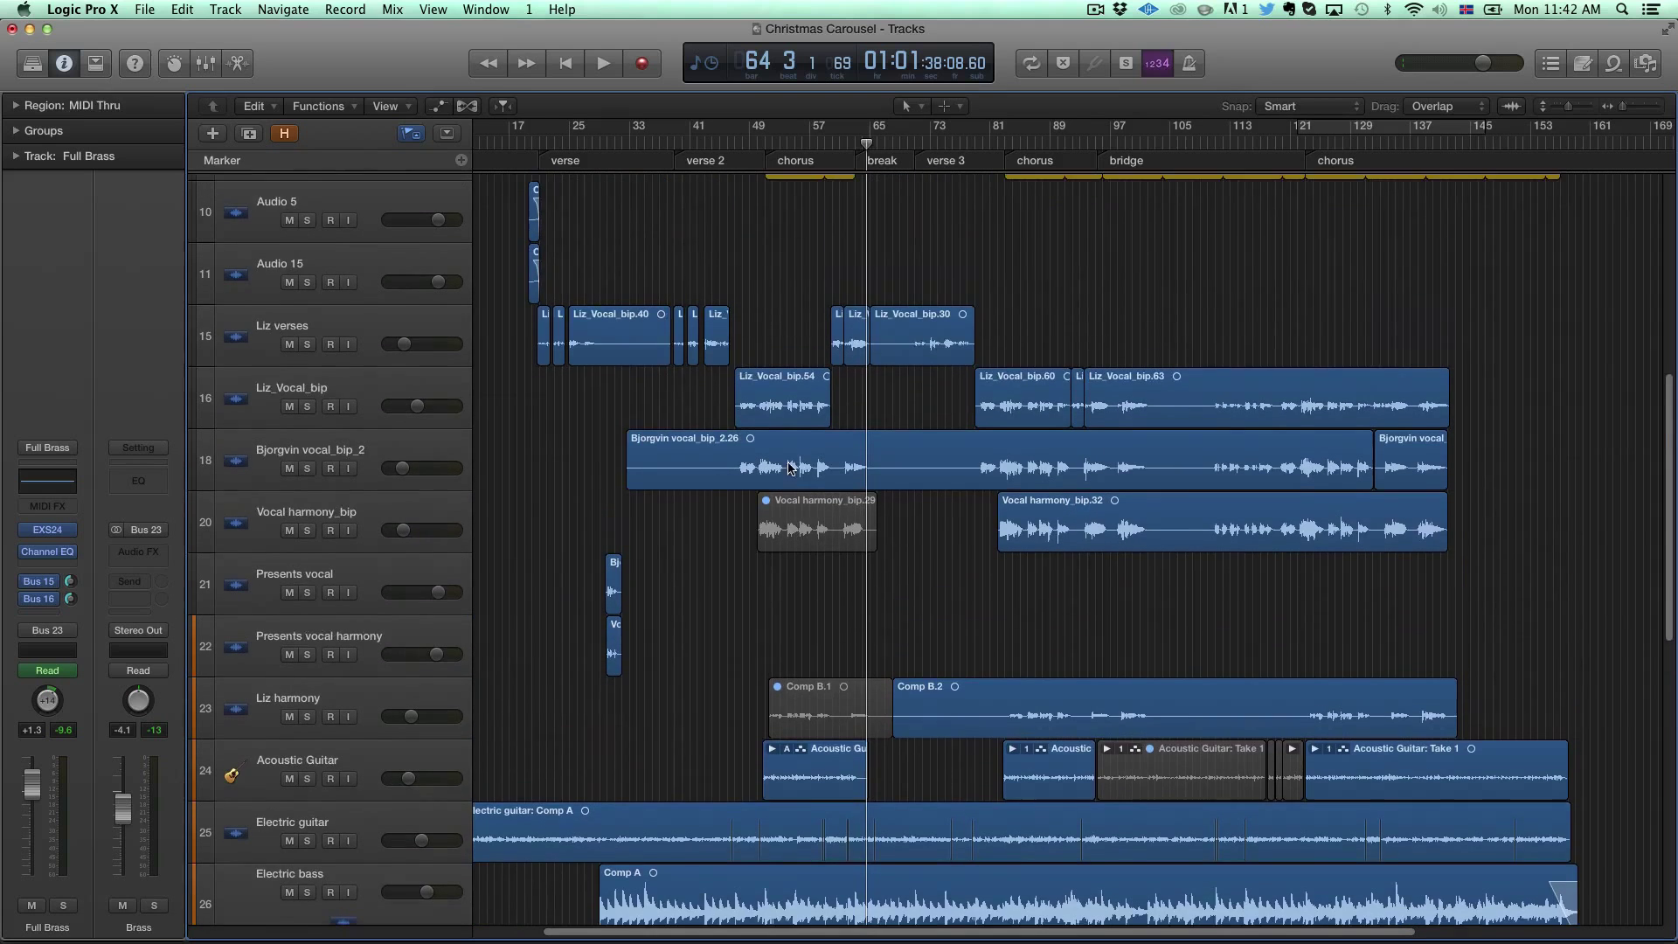
scroll(768, 436, "up", 4)
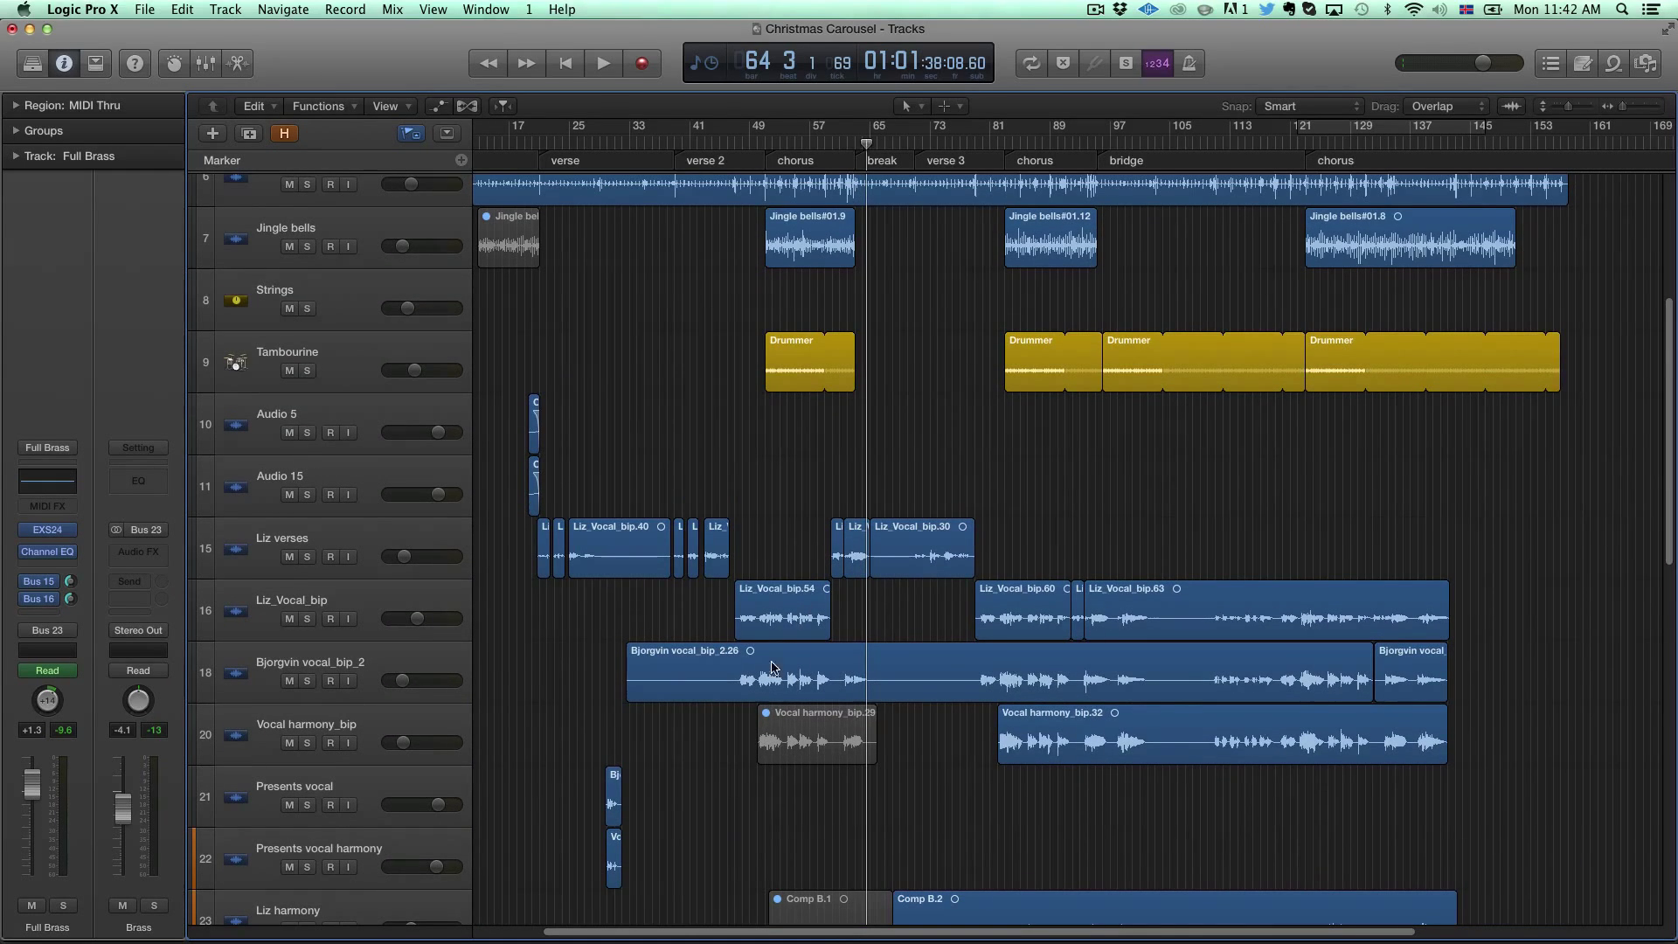
scroll(837, 670, "up", 4)
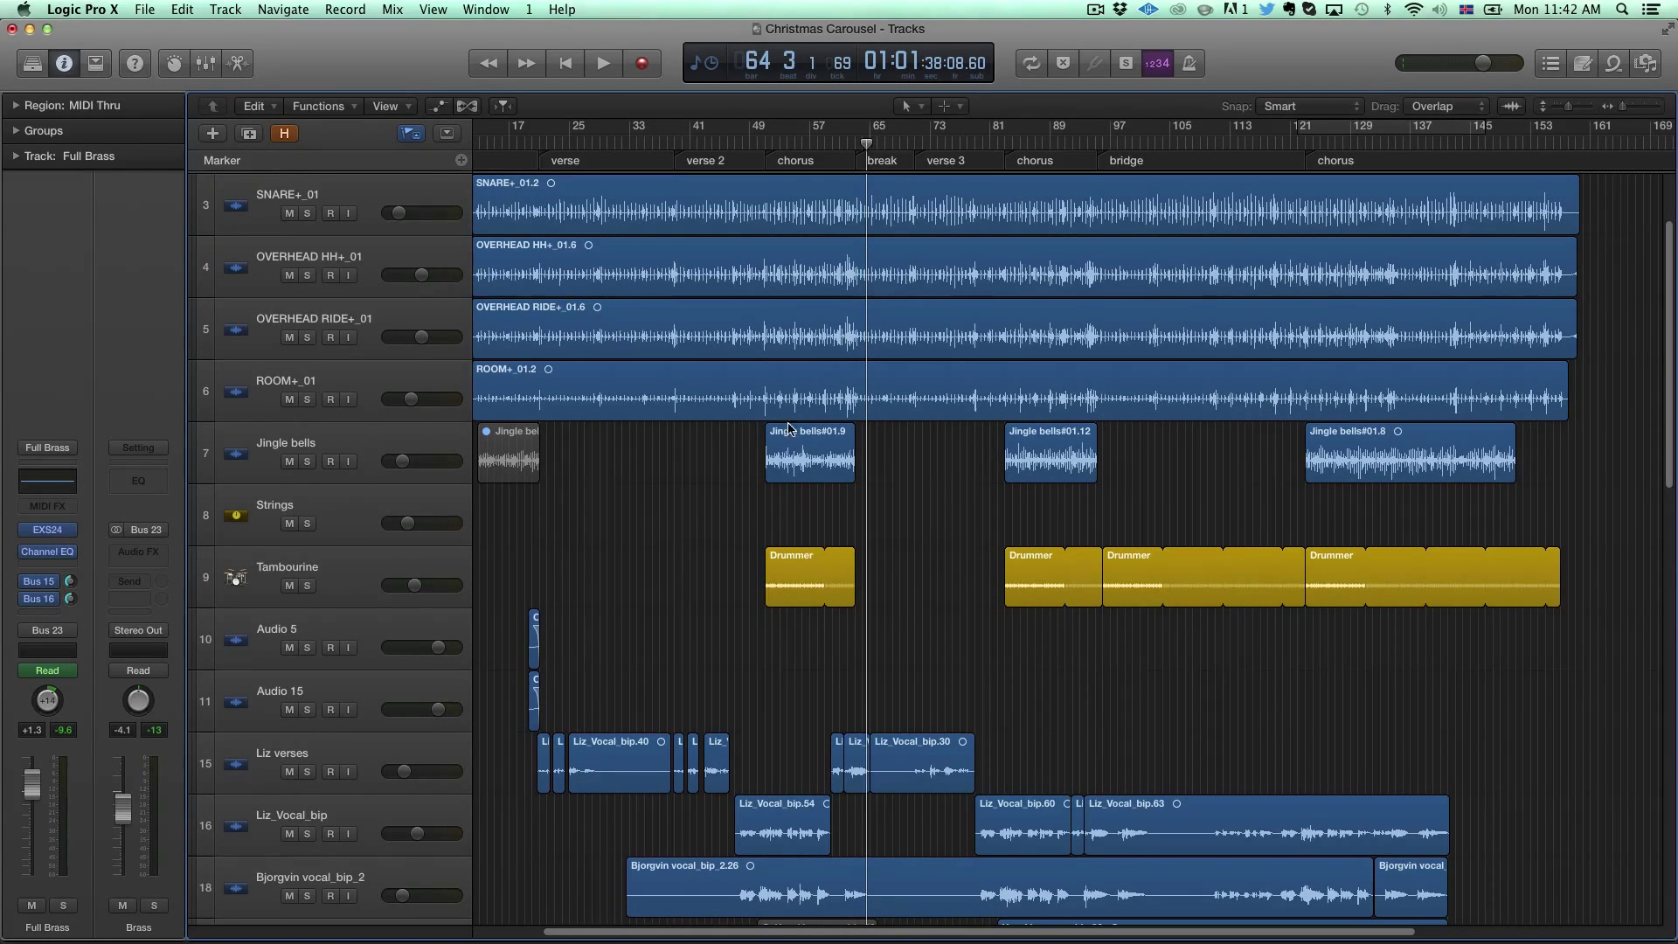
Step: Solo the Tambourine and Jingle bells tracks and move the playhead to bar 51 at the start of the first chorus
left_click(789, 437)
left_click(805, 563)
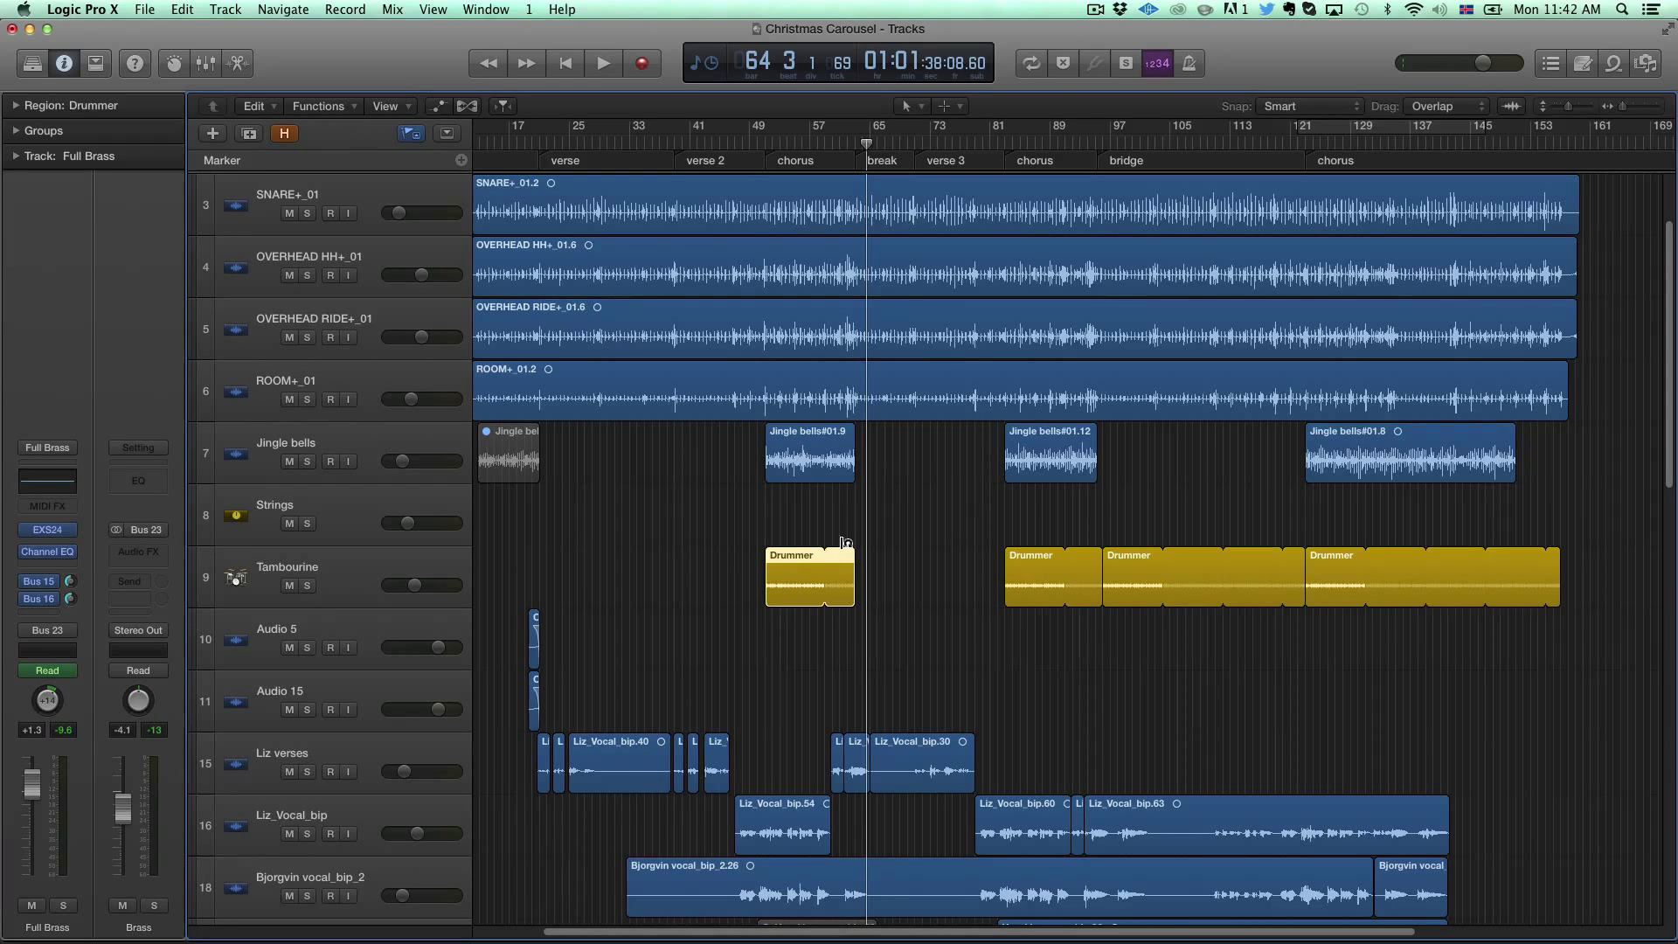
left_click(309, 586)
left_click(308, 462)
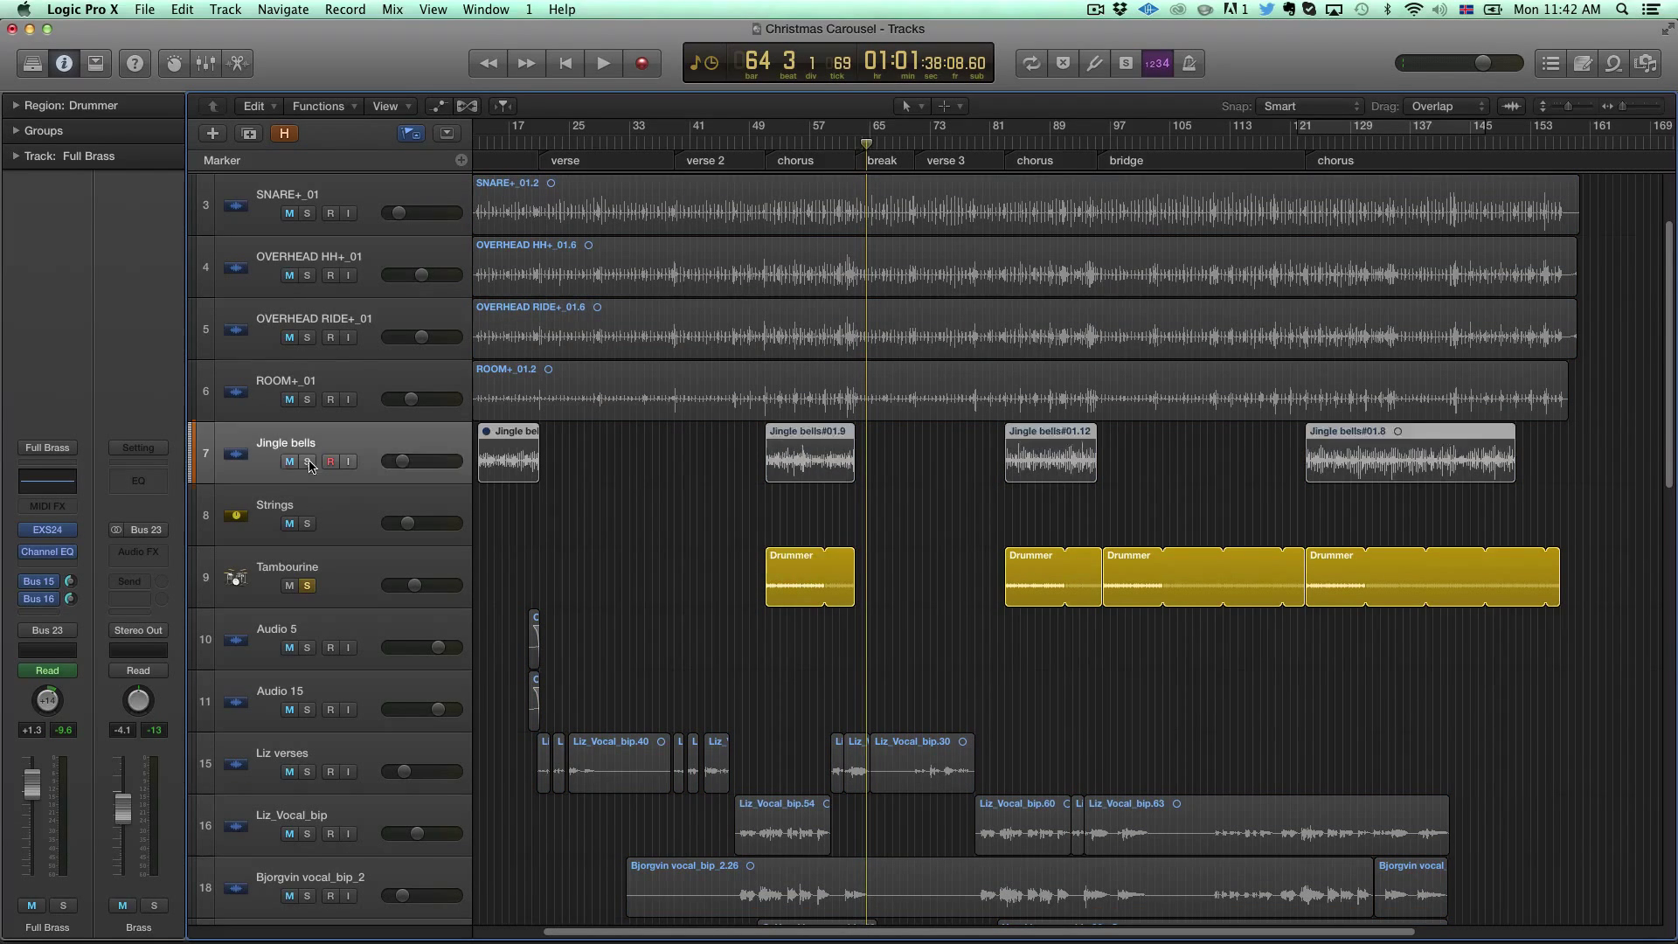
left_click(764, 146)
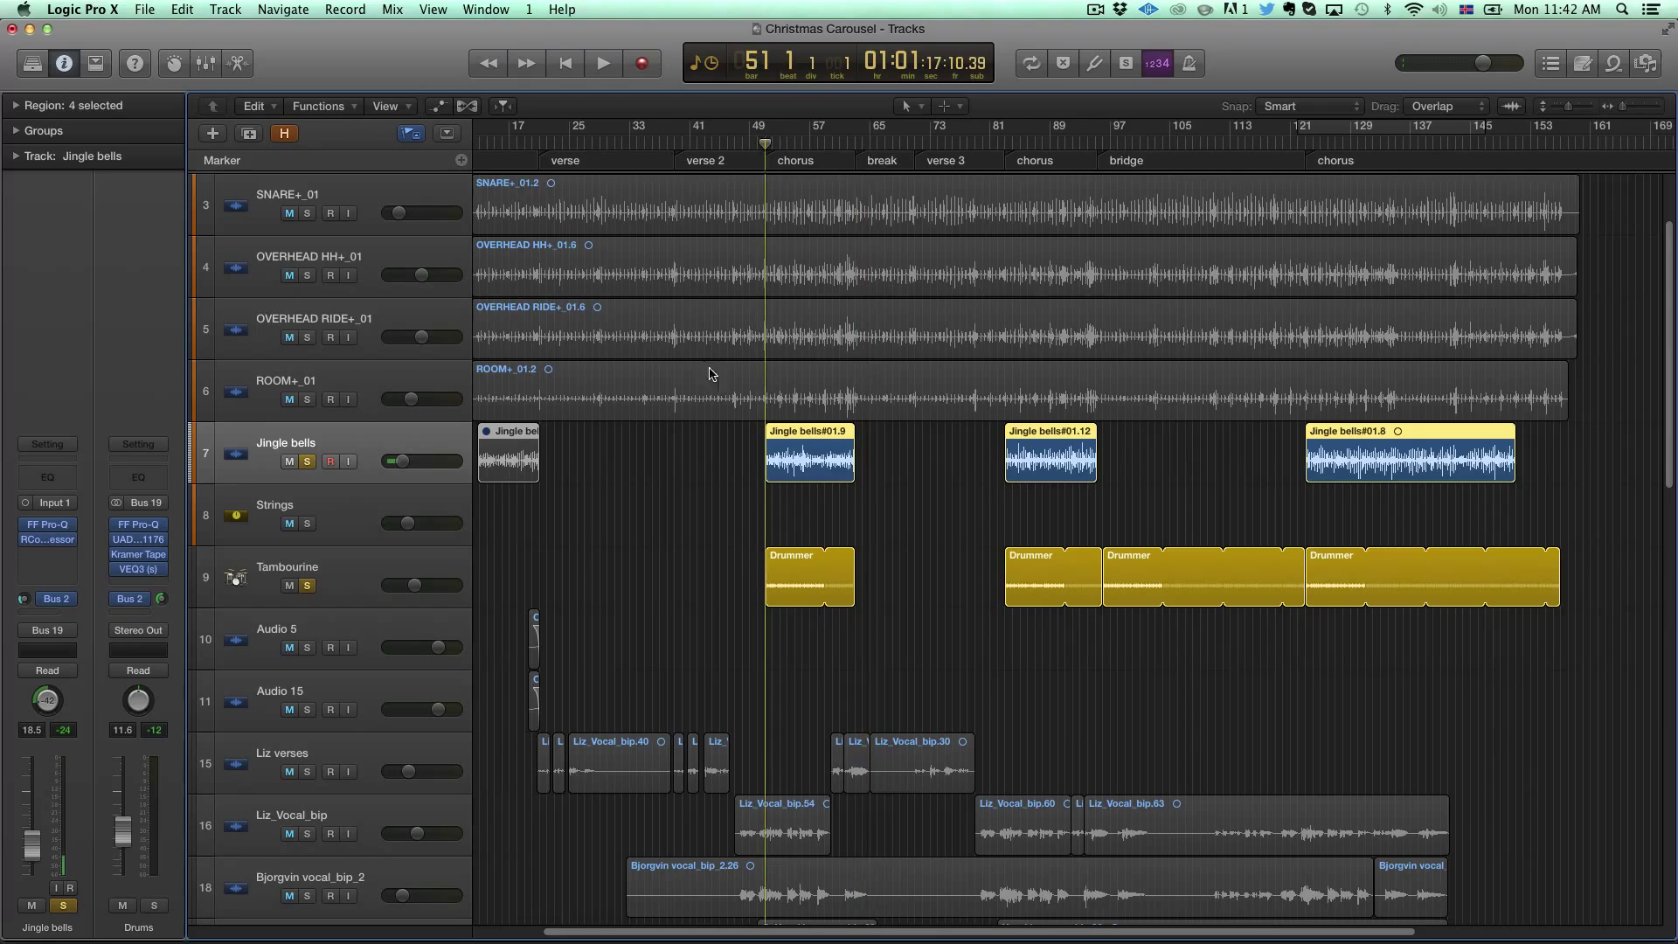
Step: Play the soloed Jingle bells and Tambourine through the first chorus, replay from bar 51, and unsolo both tracks
key("space")
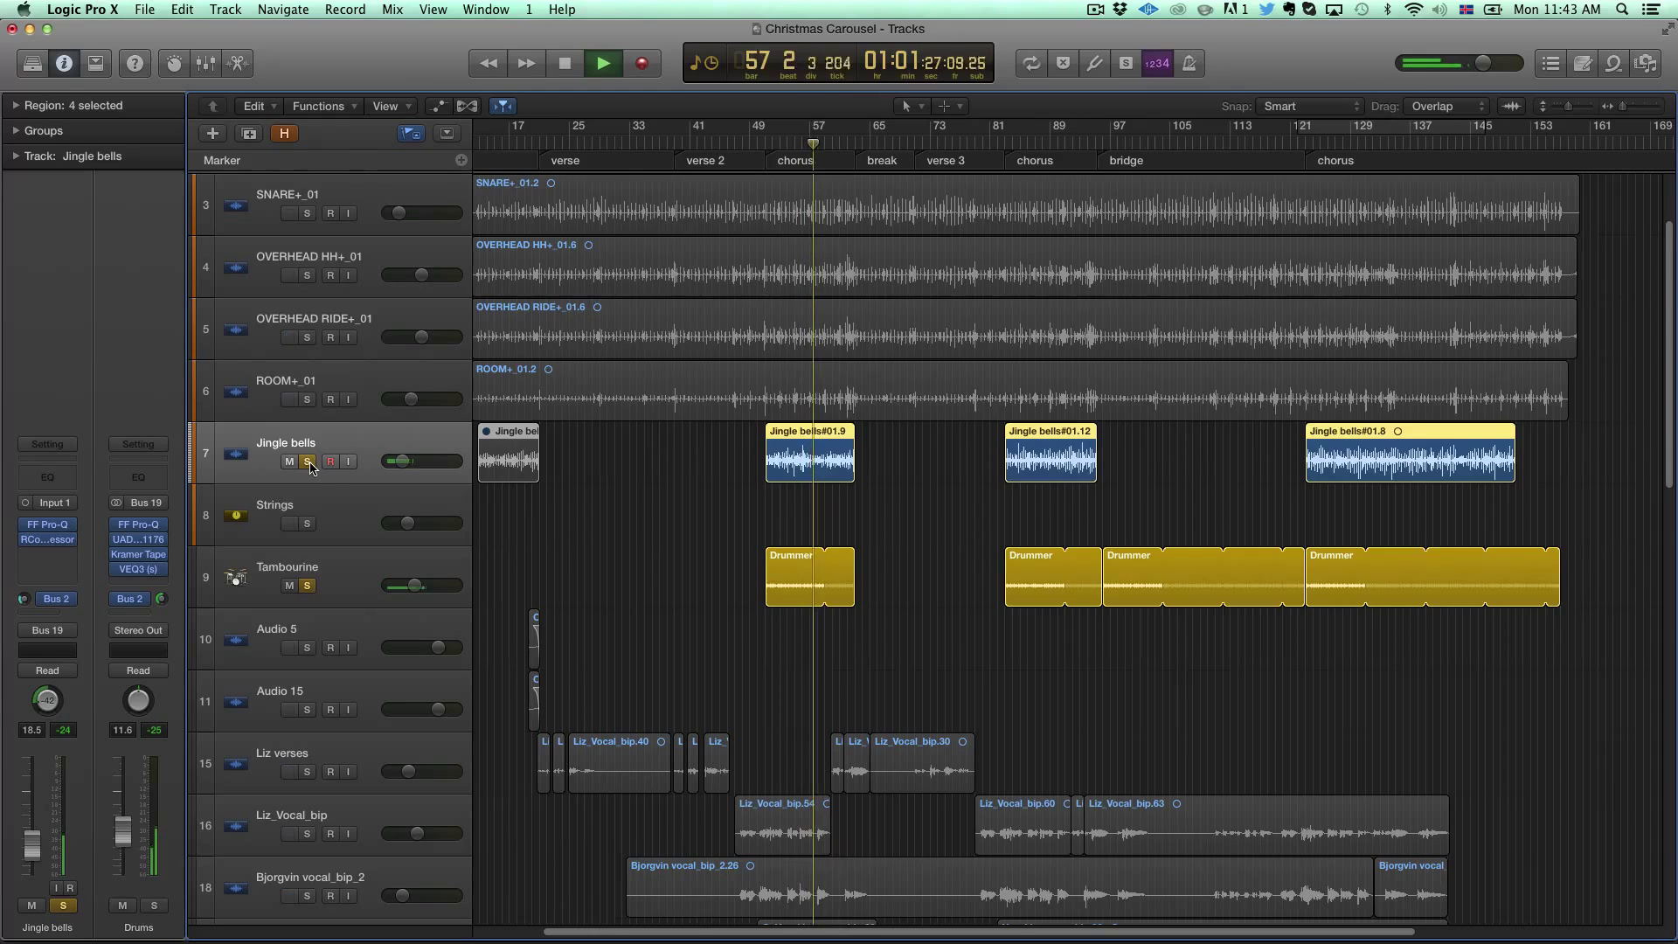
left_click(595, 512)
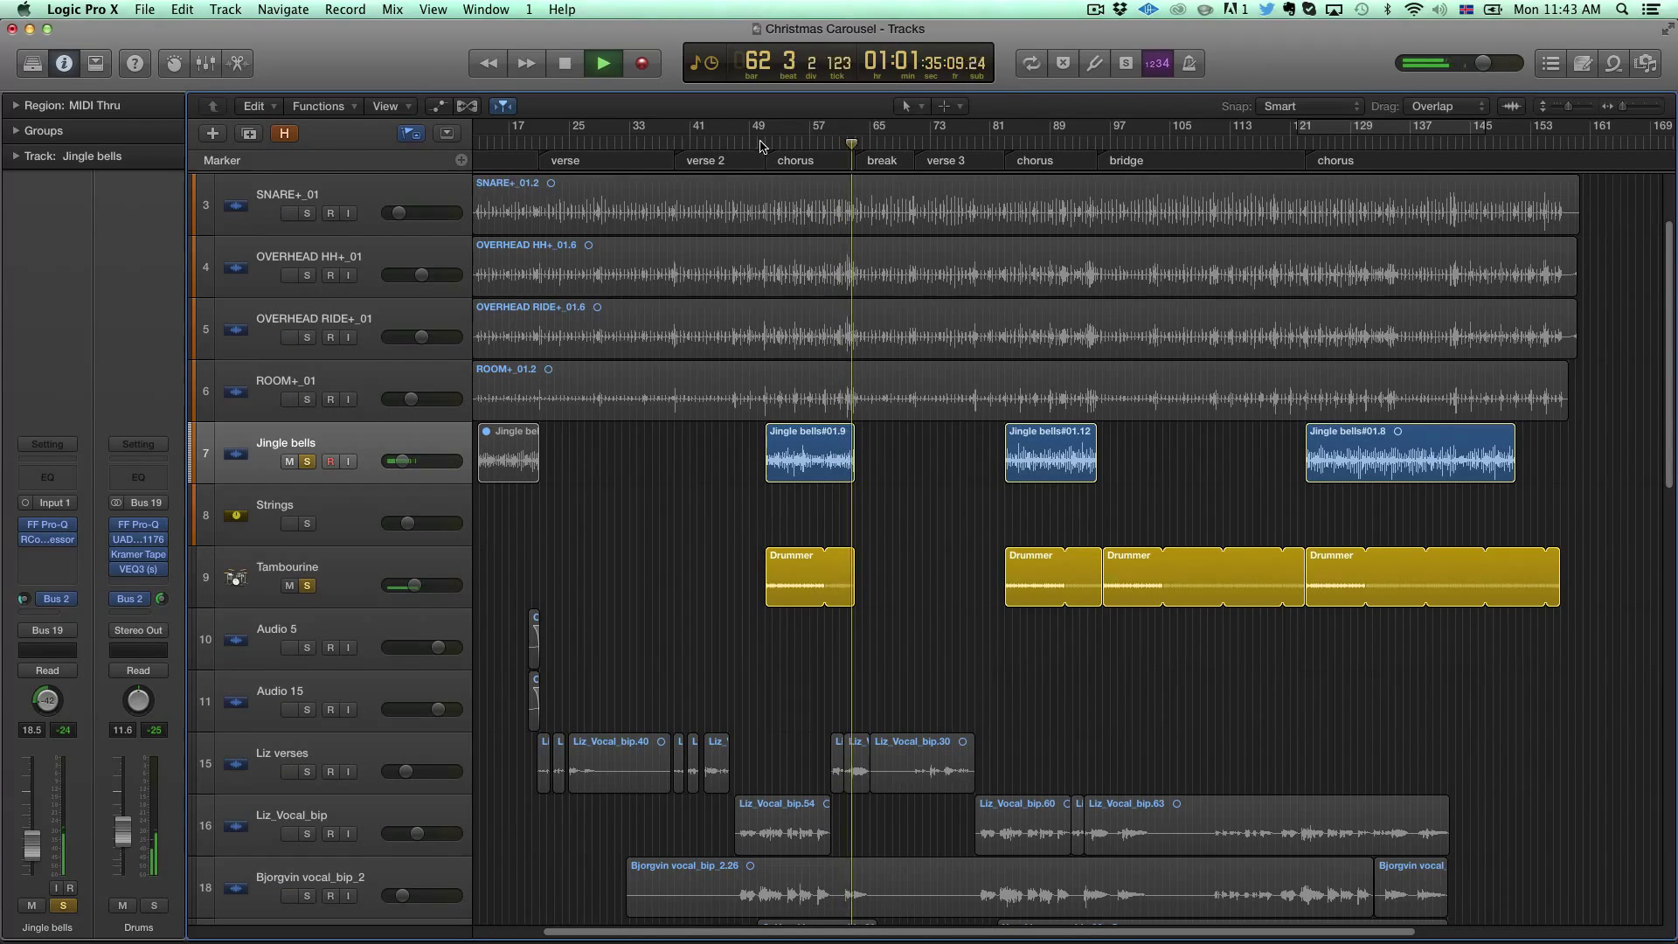
key("space")
key("space")
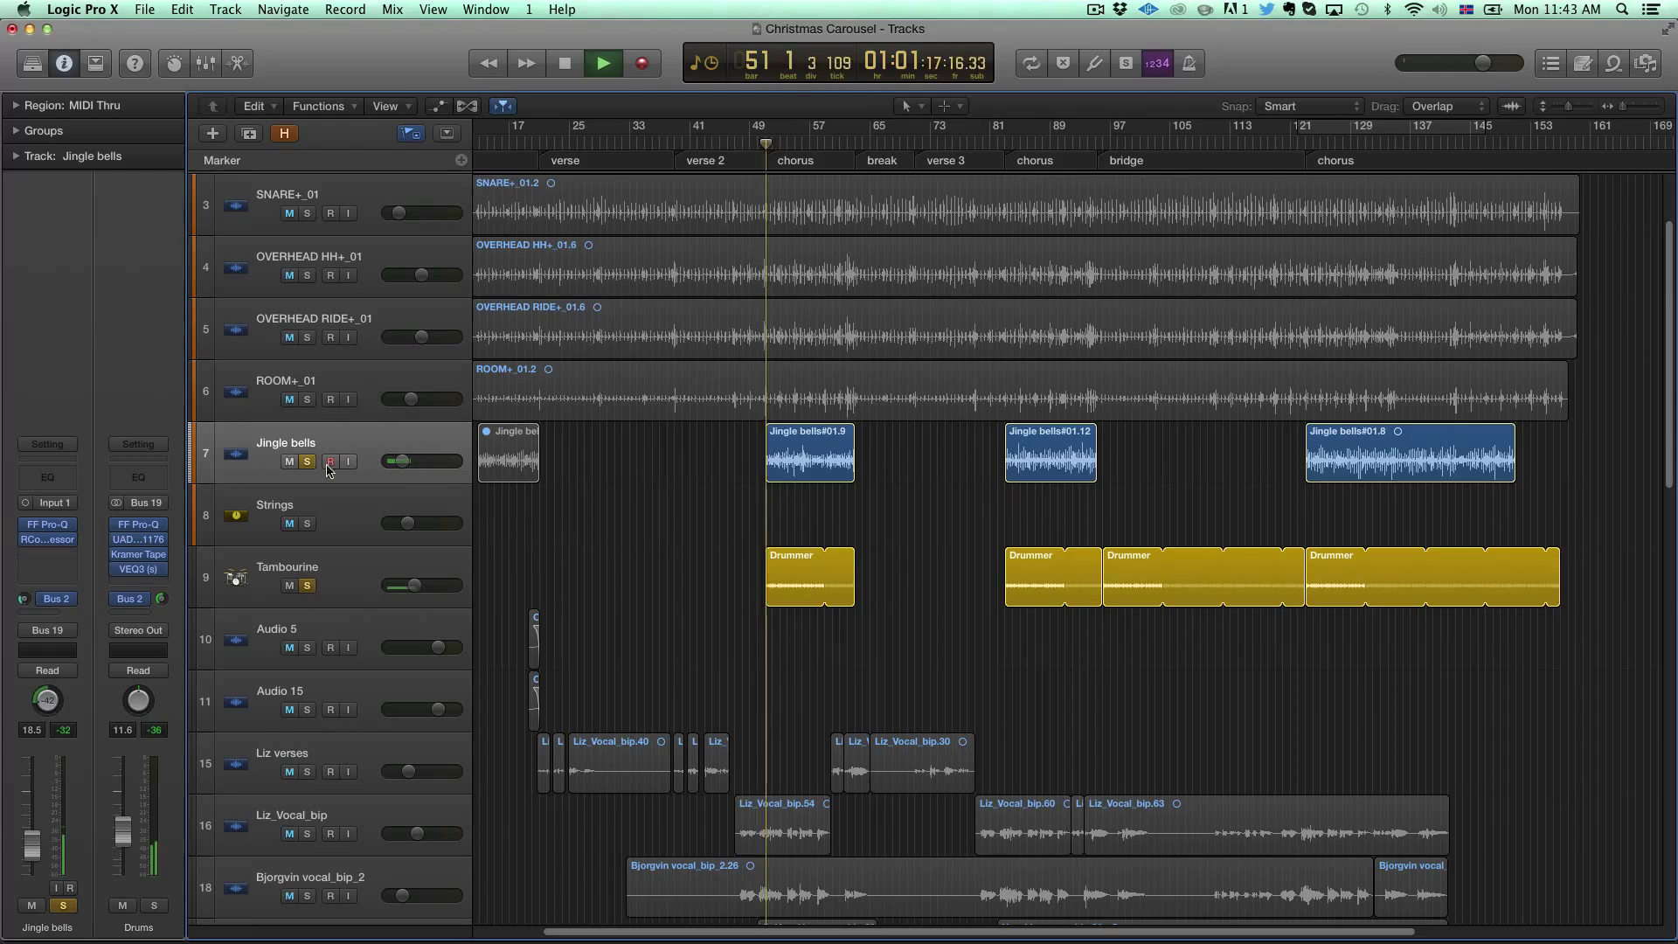
key("super+a")
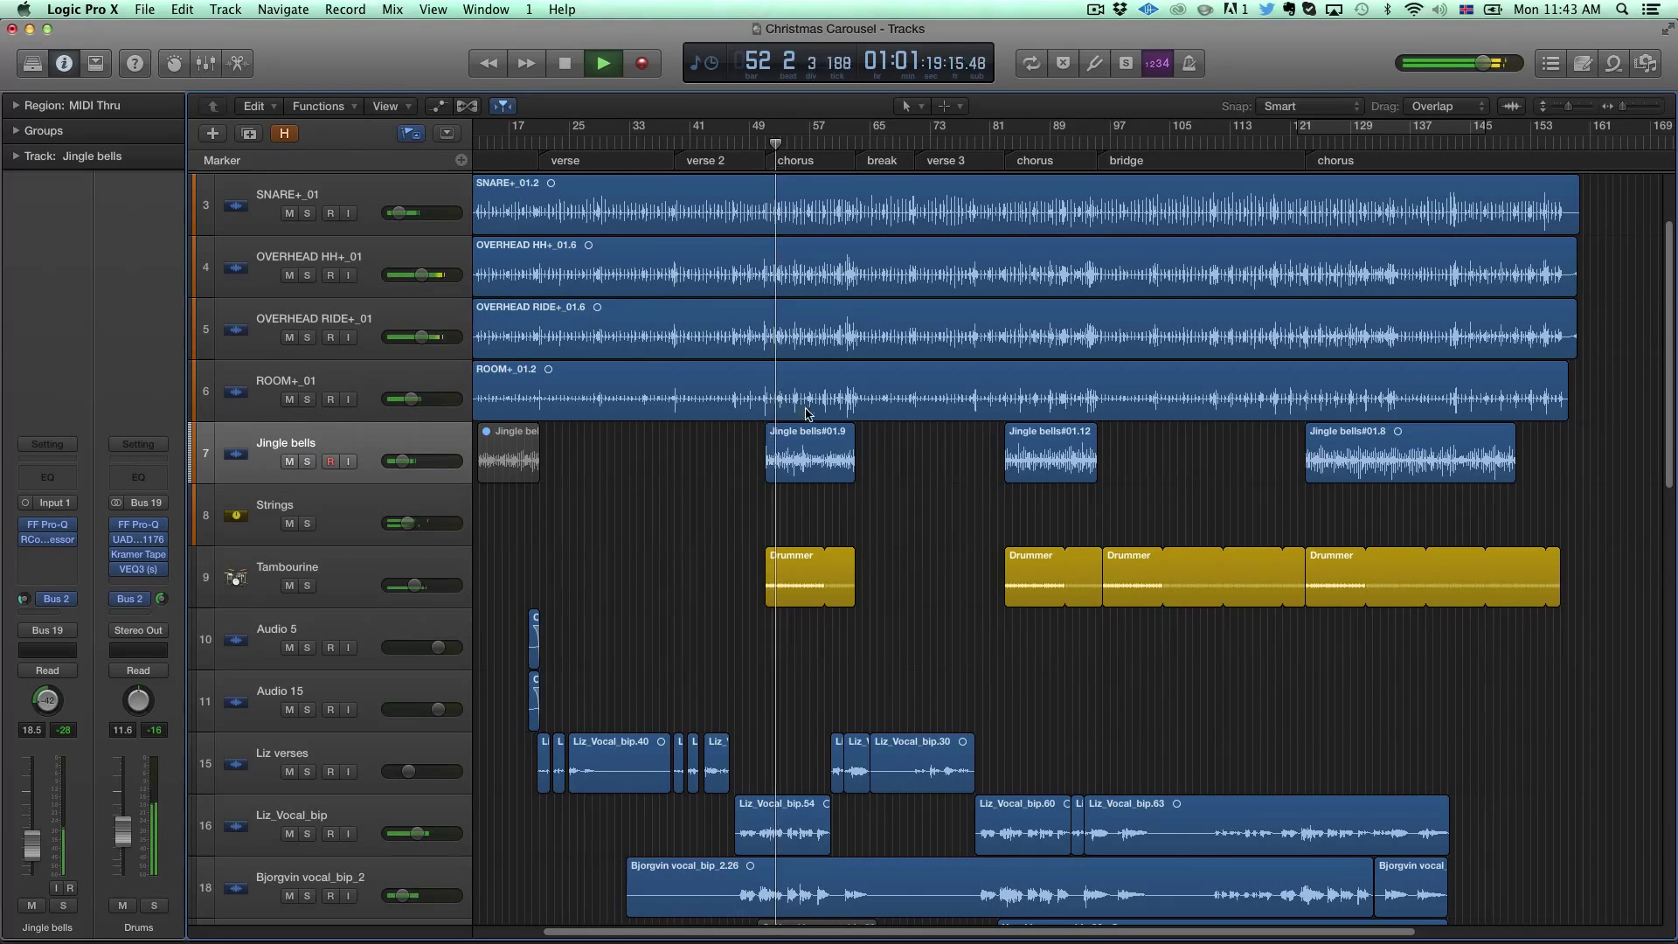
Step: Listen to the full mix in the first chorus while examining the tracks from percussion down to strings, and stop playback
scroll(865, 584, "down", 3)
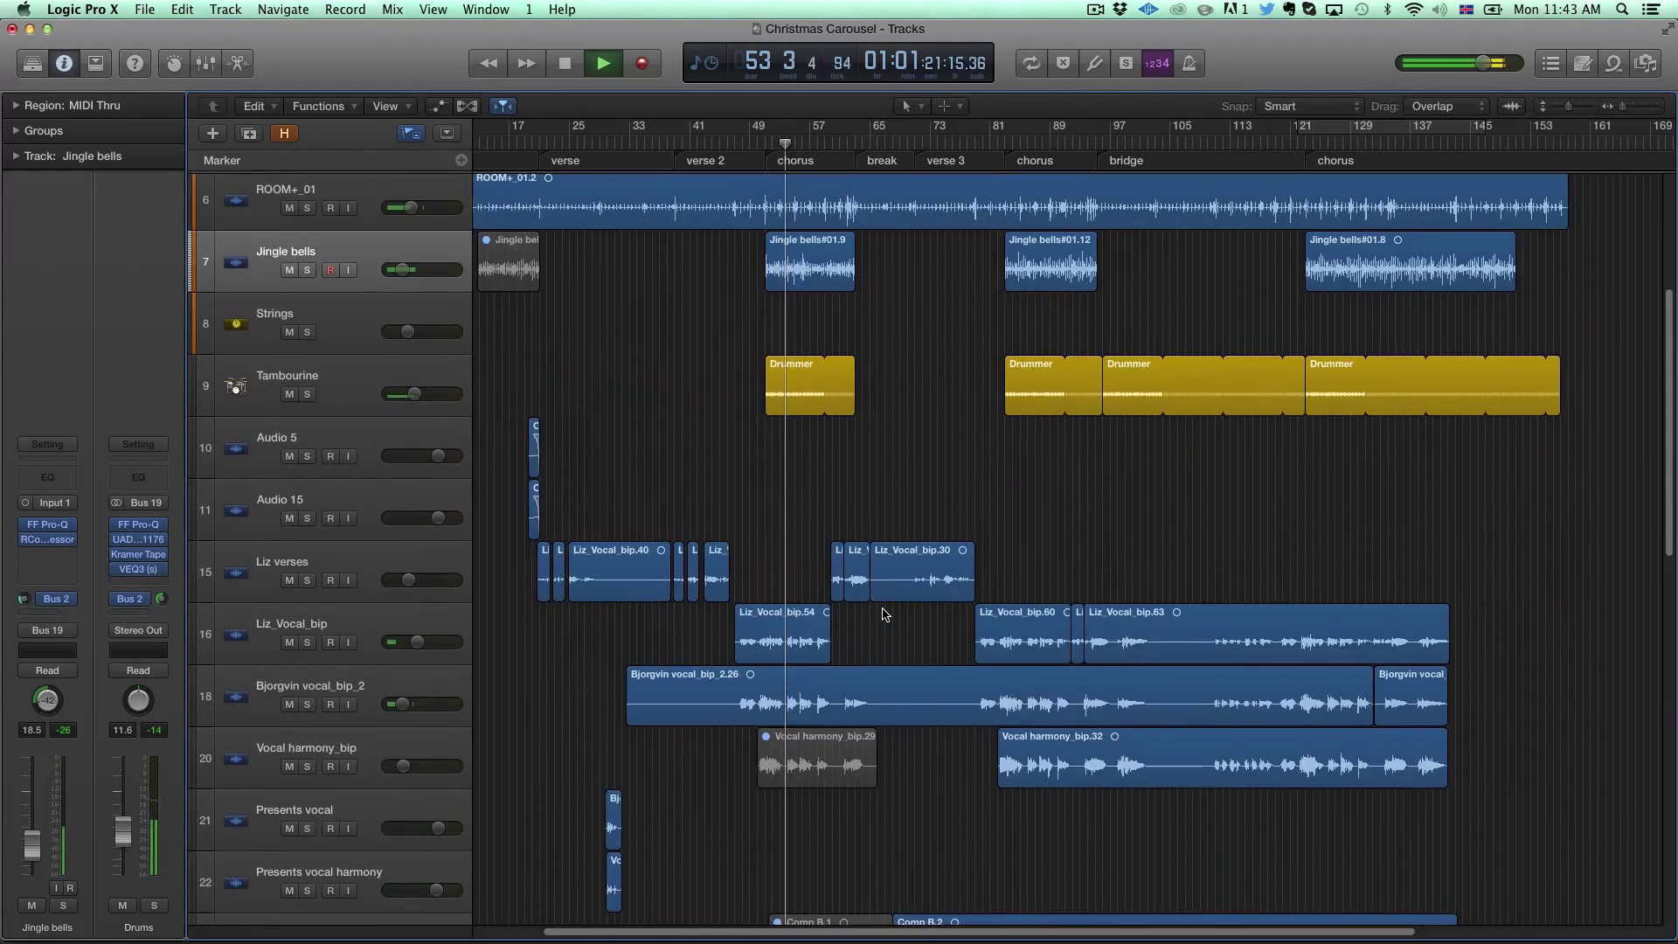
scroll(854, 594, "down", 10)
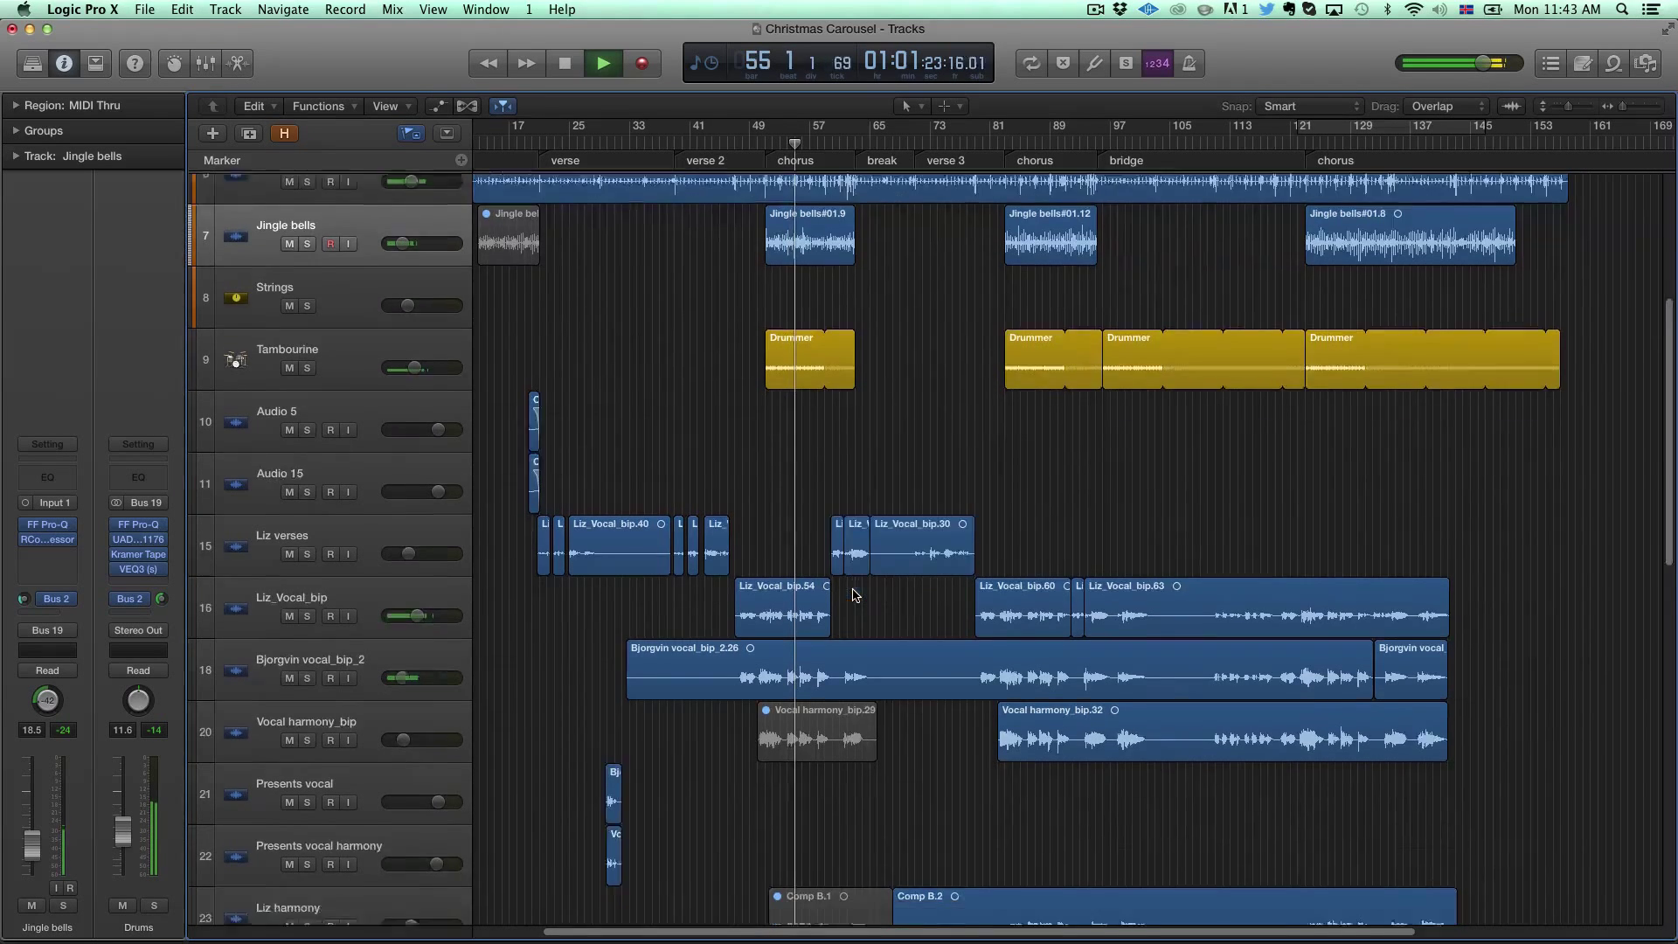
scroll(853, 594, "down", 5)
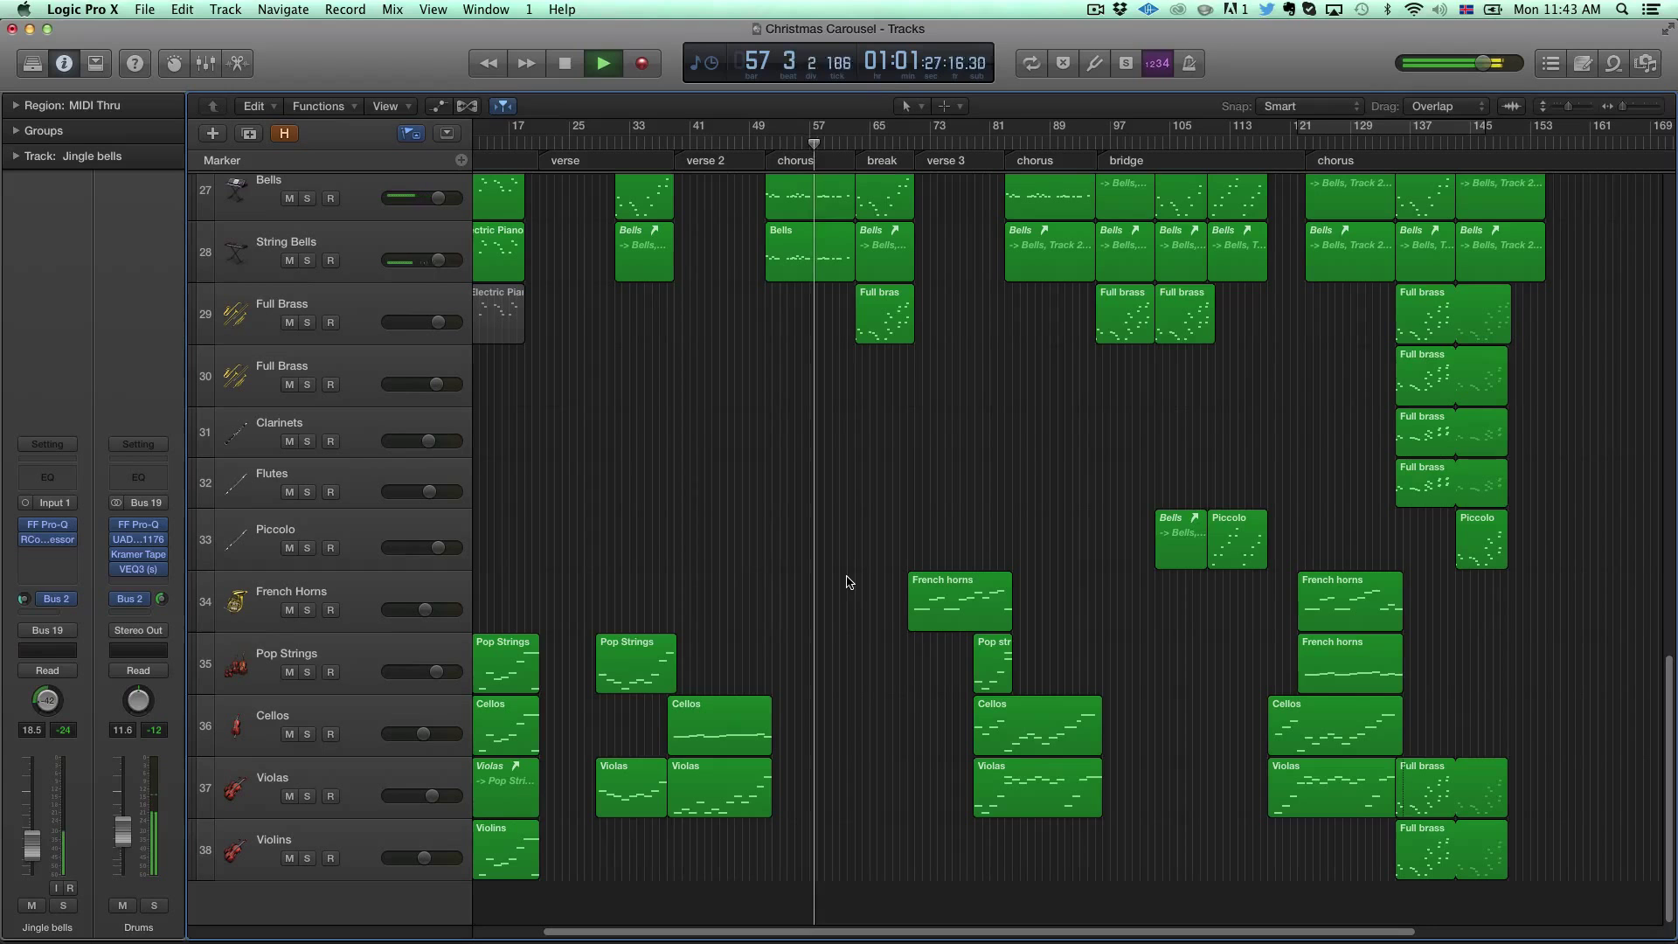
key("space")
Step: Select the French Horns track and move the playhead to bar 70 at the start of its first region
scroll(877, 586, "right", 5)
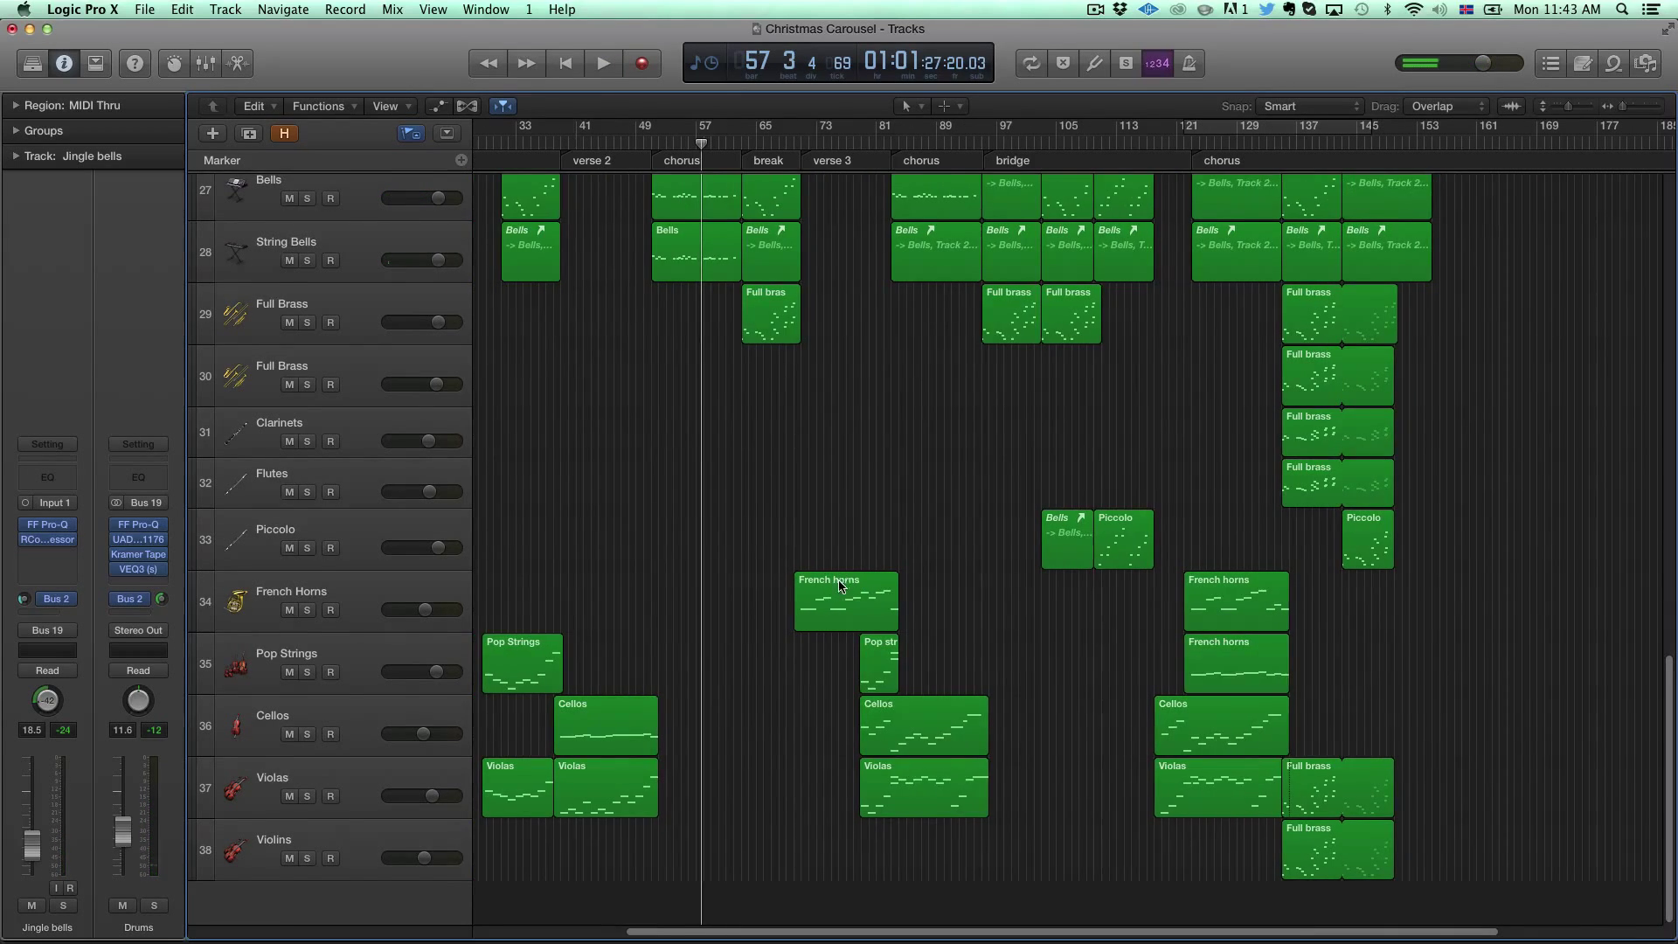
scroll(841, 585, "up", 2)
scroll(843, 525, "down", 2)
left_click(802, 138)
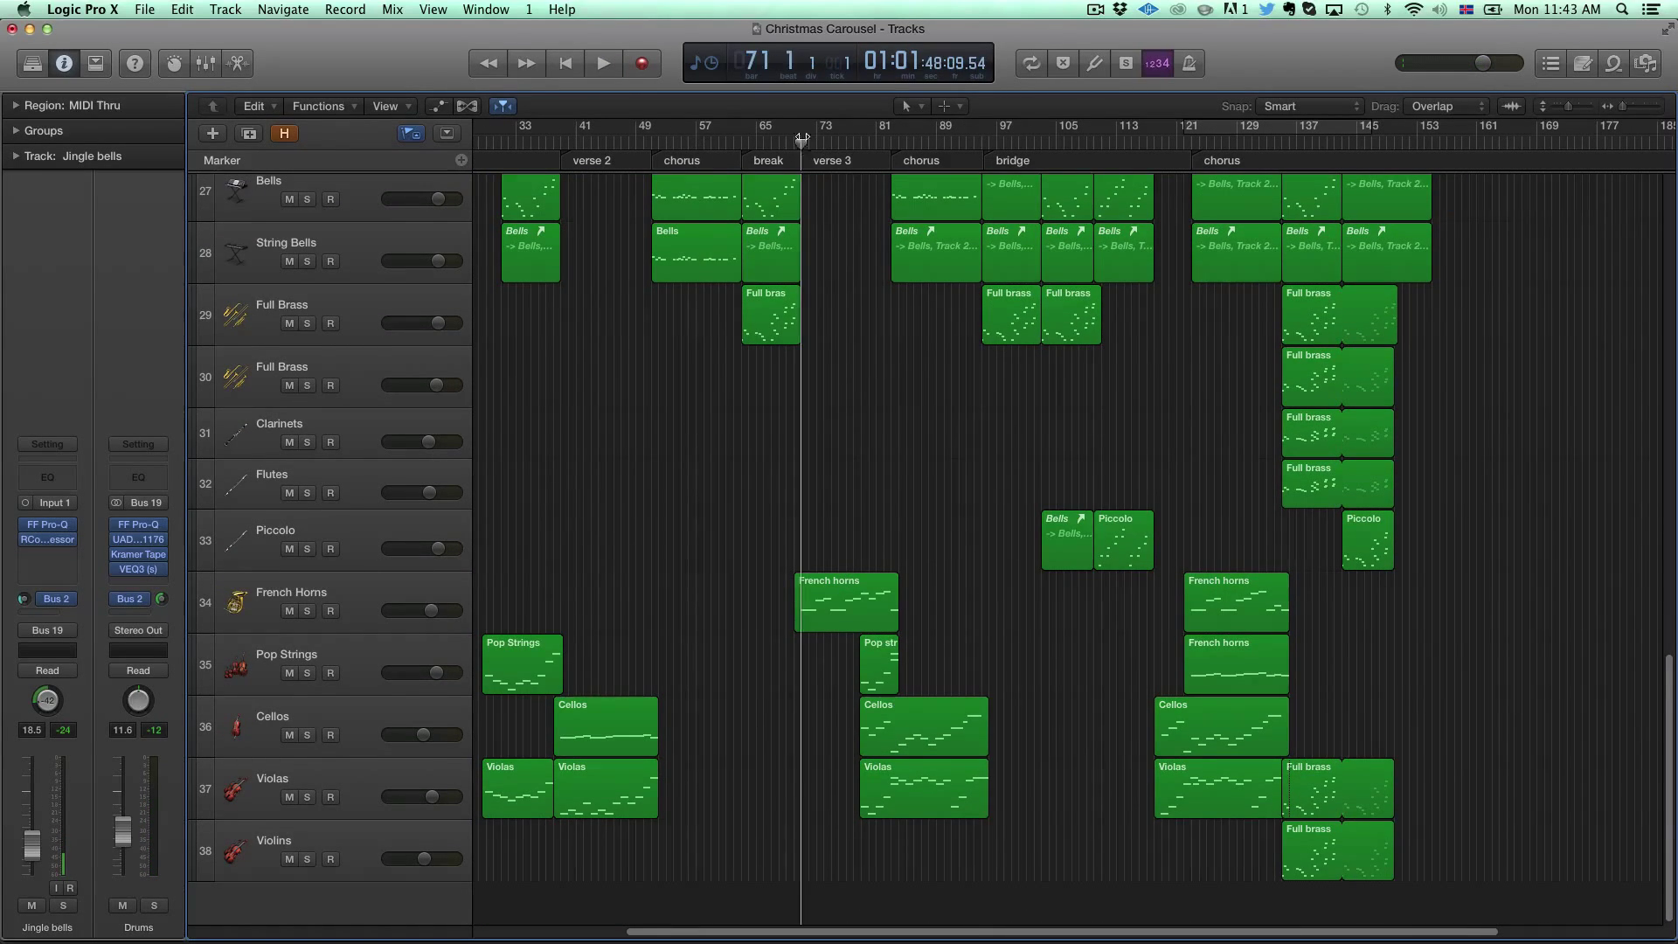
scroll(883, 461, "left", 5)
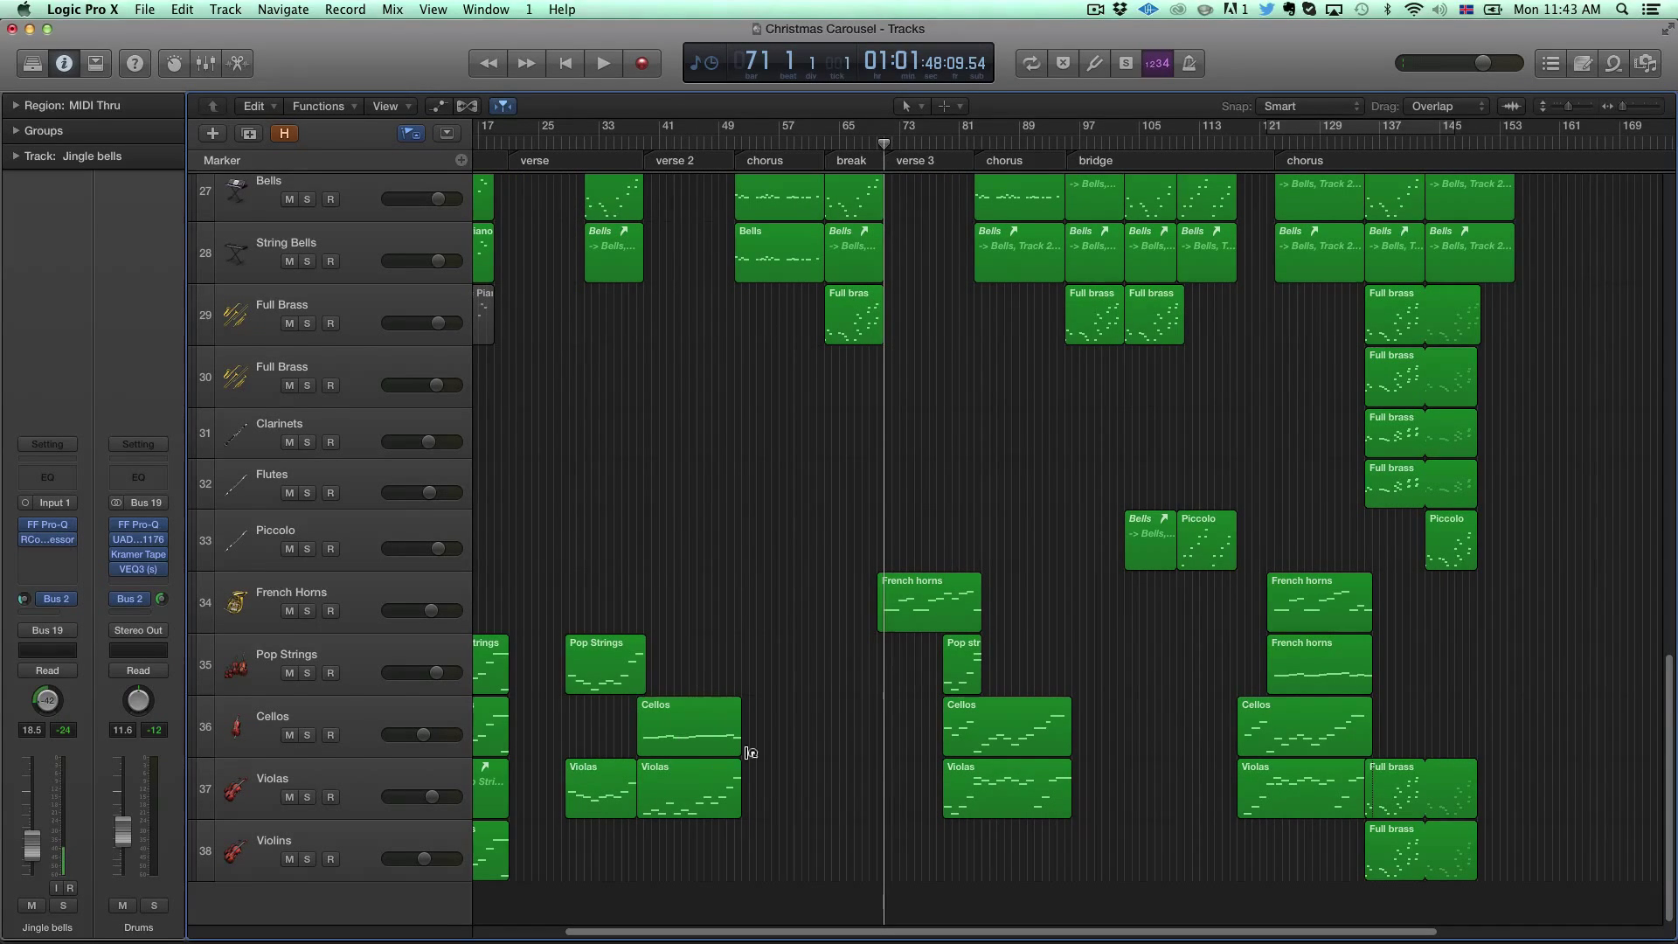
scroll(955, 521, "right", 10)
scroll(643, 525, "up", 1)
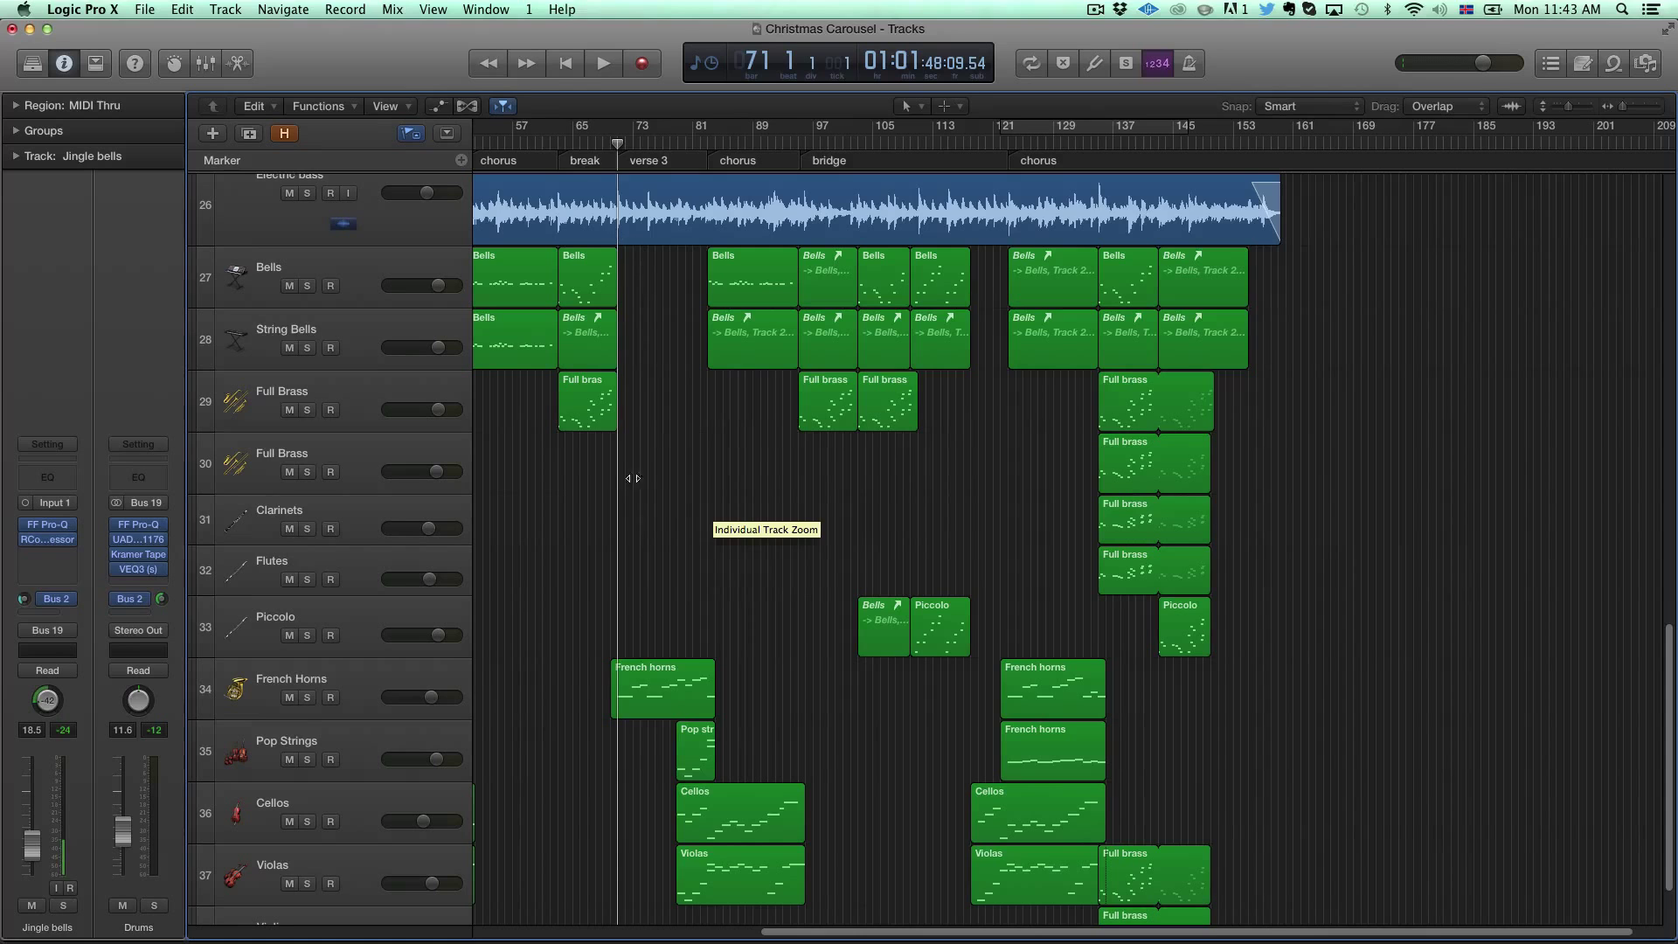
left_click(384, 688)
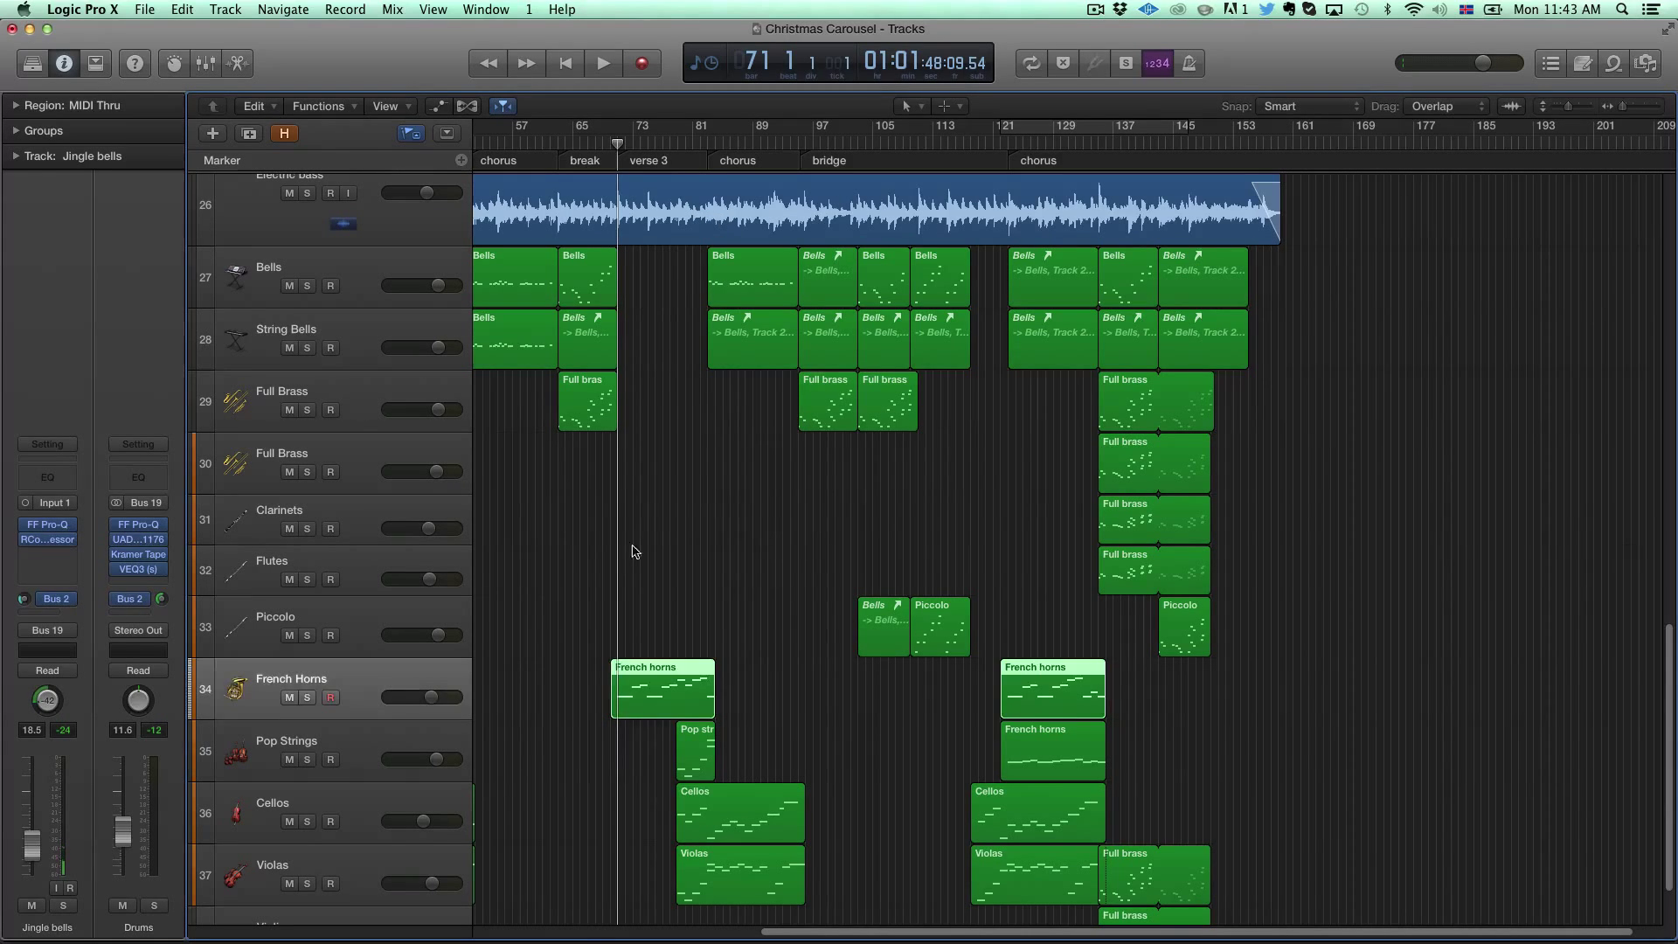
left_click(612, 141)
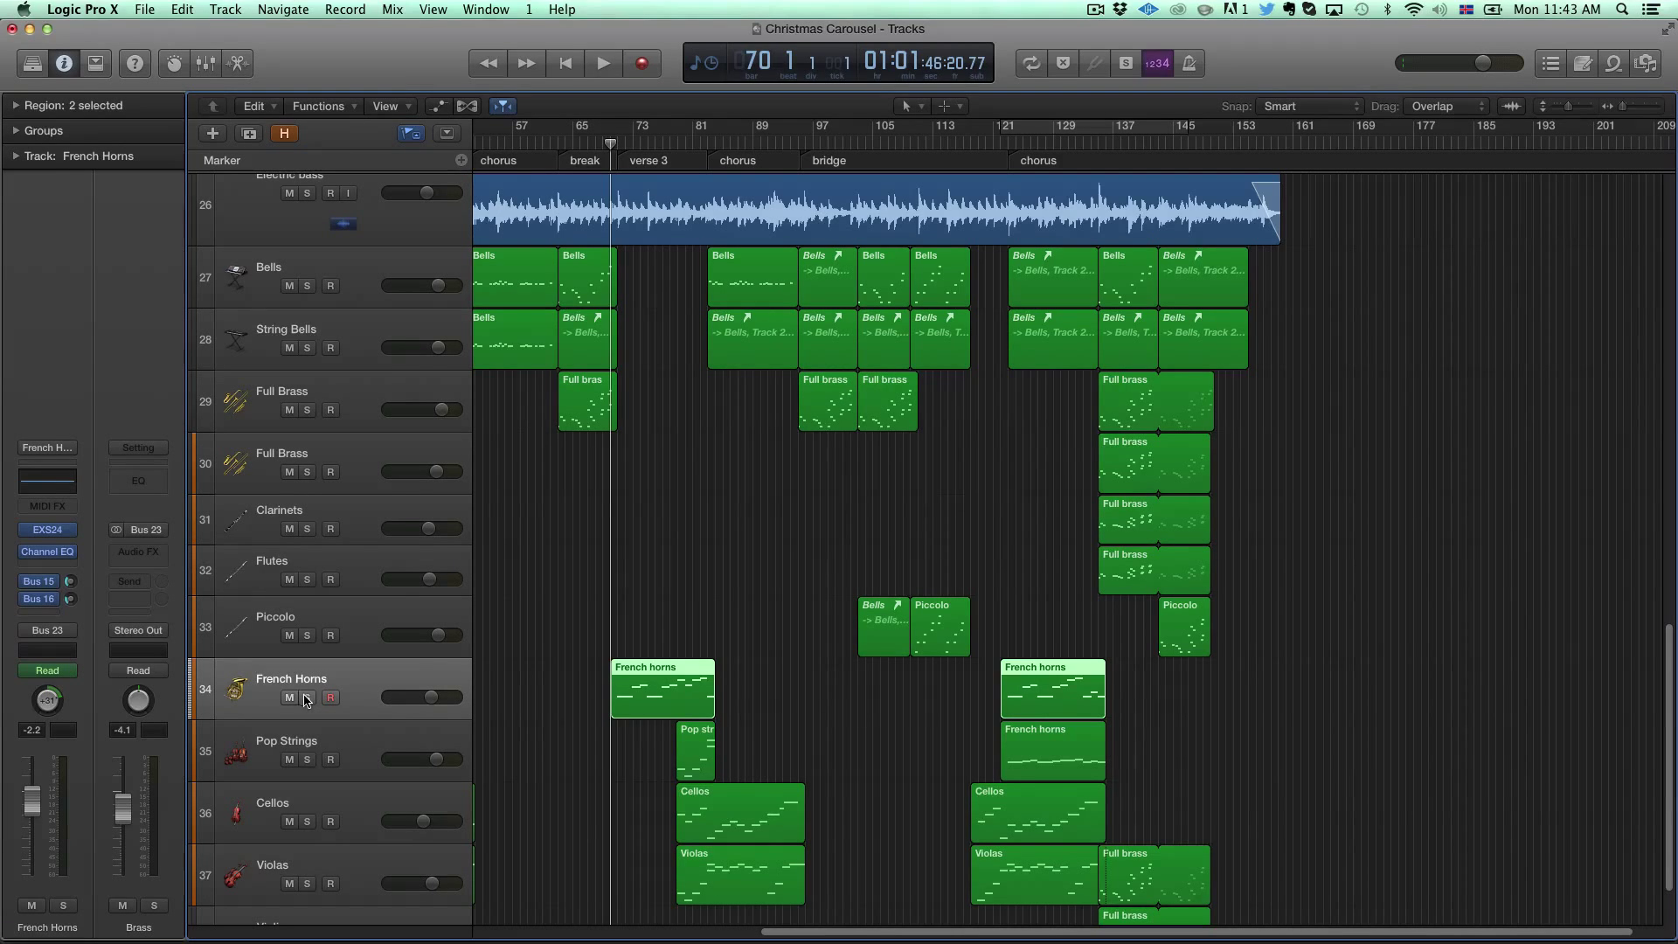
Step: Play verse 3 from bar 70, solo the French Horns track during playback, and unsolo it
key("space")
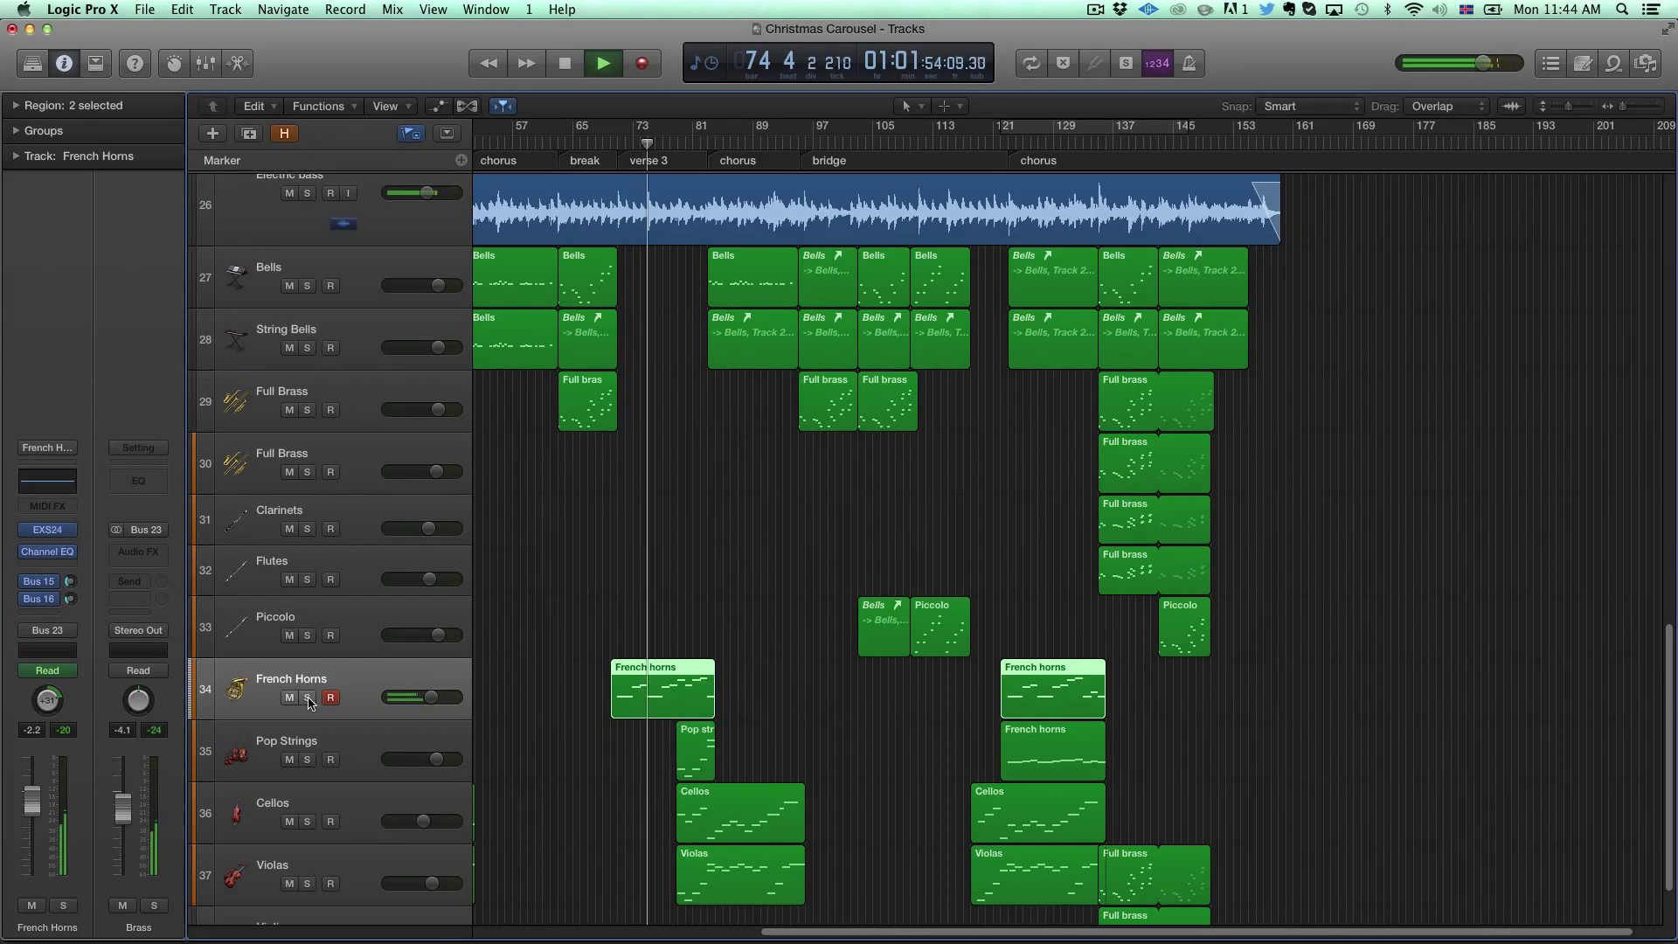
left_click(307, 697)
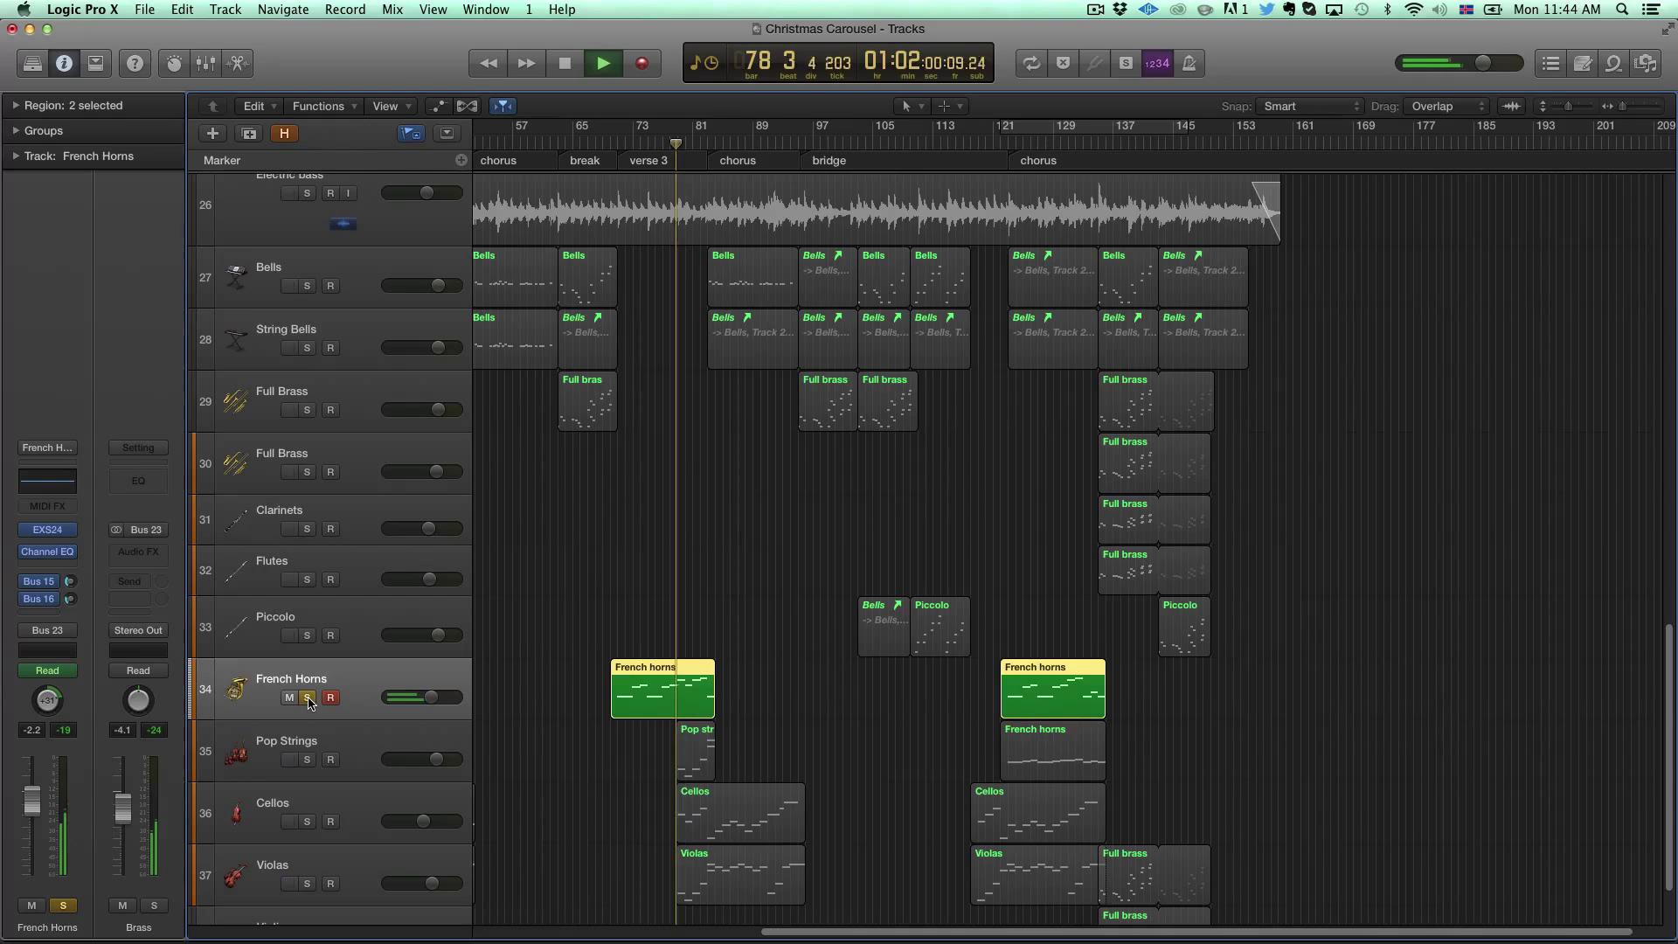
left_click(308, 698)
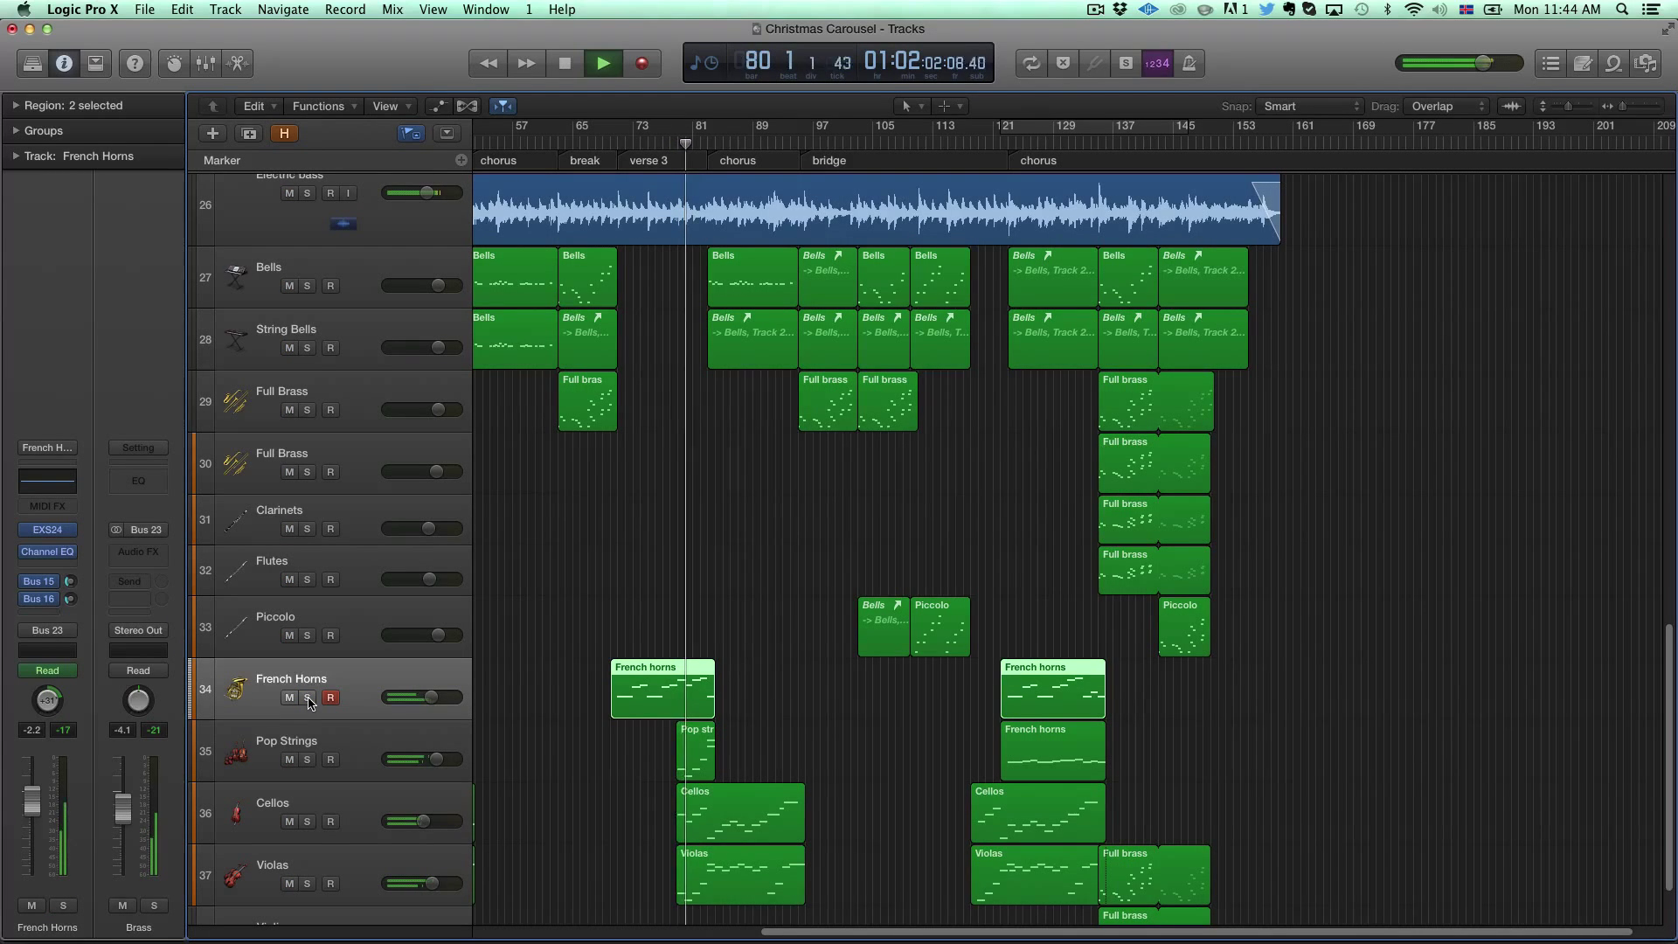
Step: Listen to the full mix through the second chorus into the bridge while following the string and brass regions, and stop playback
scroll(670, 675, "right", 2)
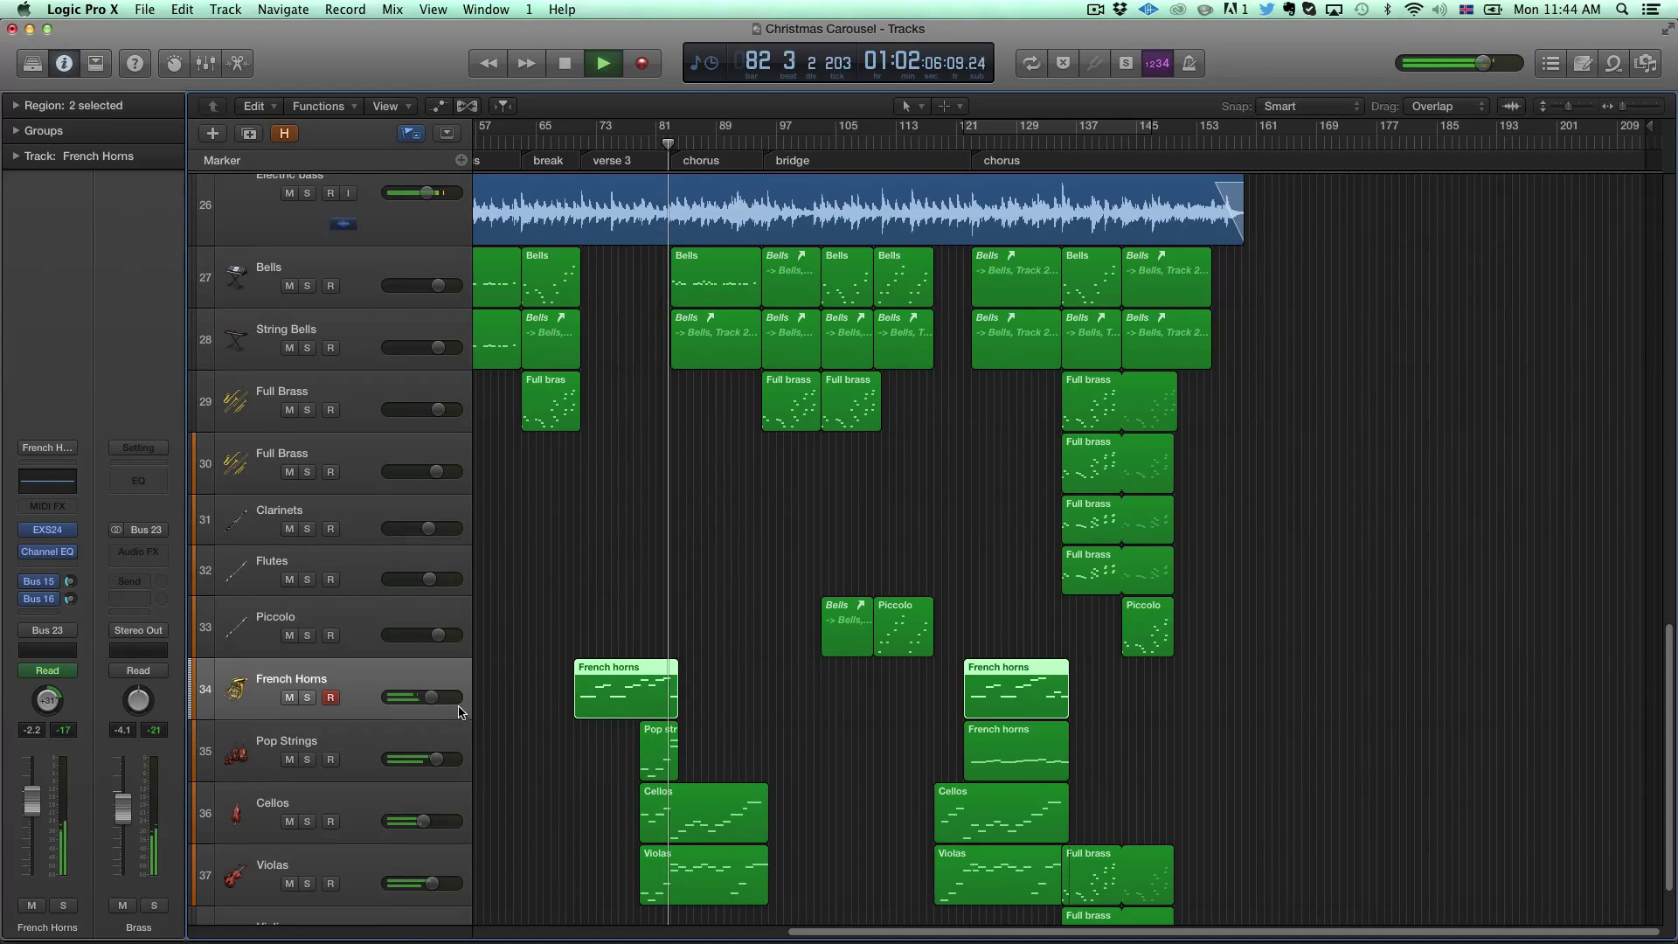
scroll(489, 712, "down", 1)
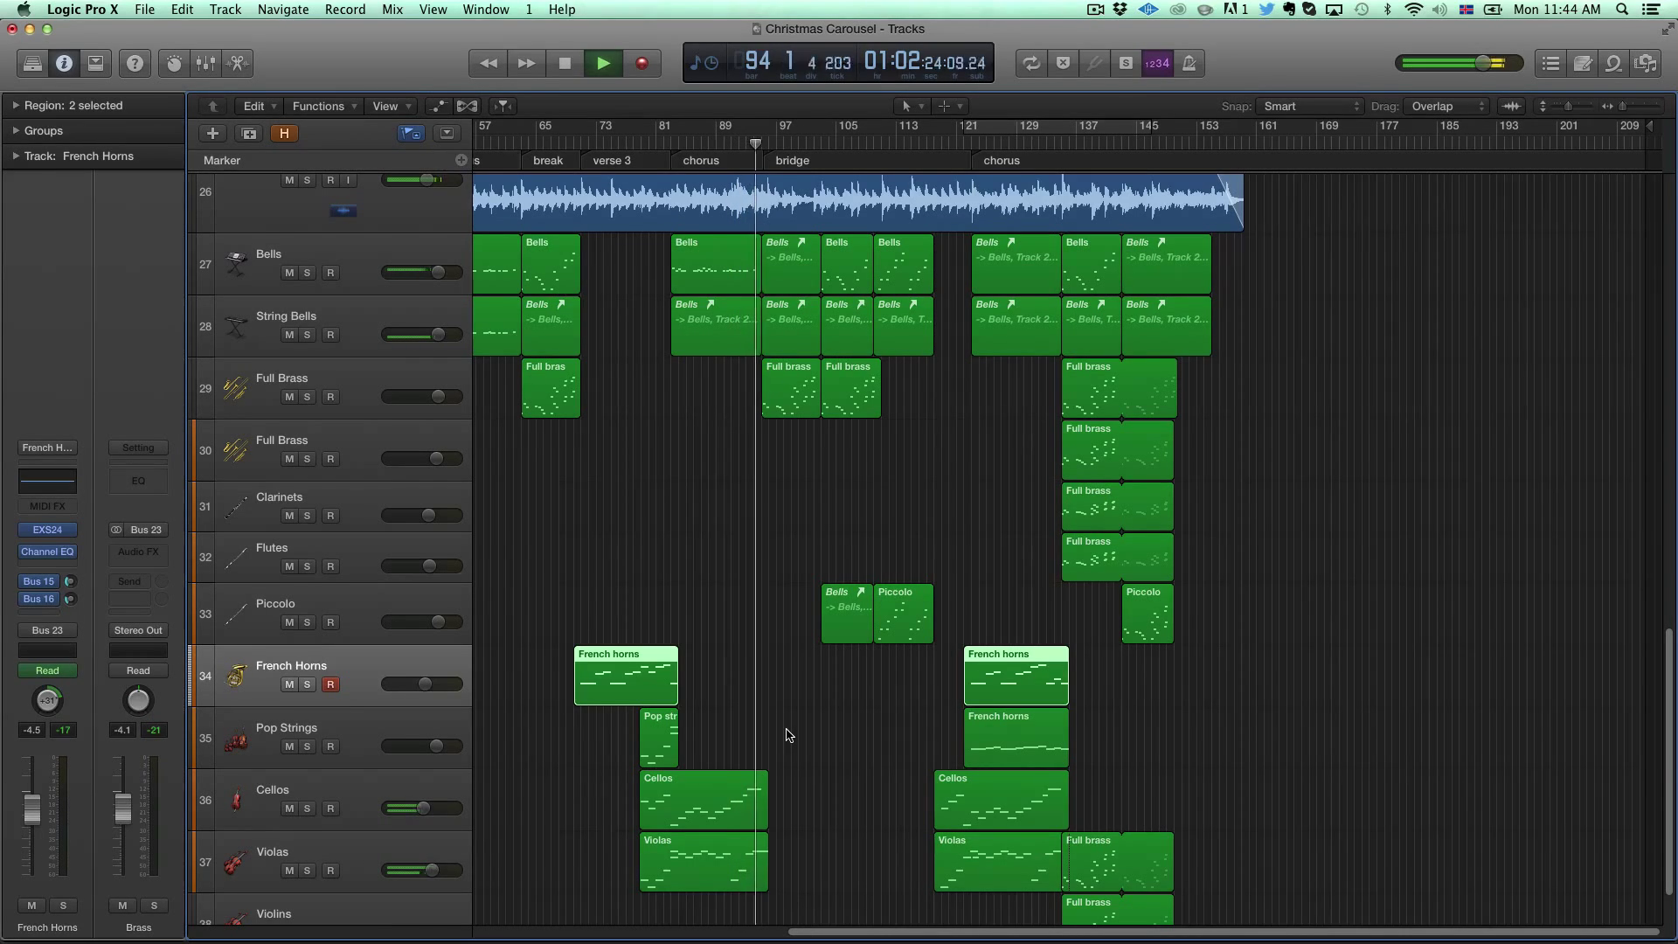
scroll(787, 734, "up", 2)
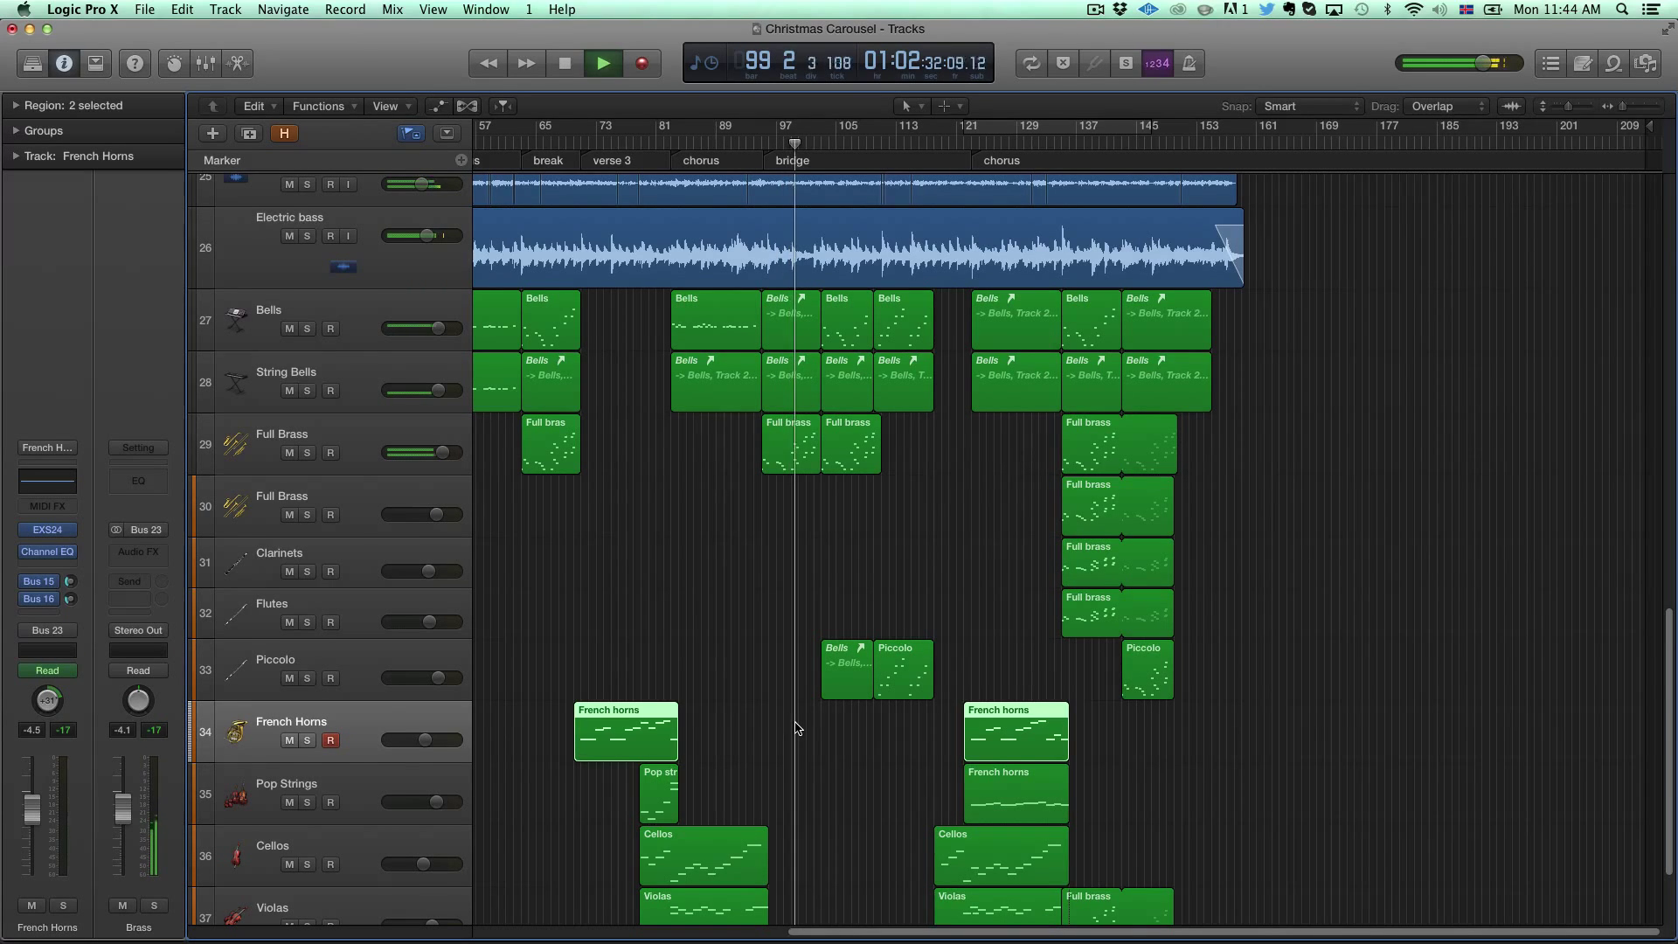
key("space")
Step: Examine the arrangement from the strings and horns up through the bells and guitars to the vocal and tambourine tracks
scroll(796, 721, "left", 3)
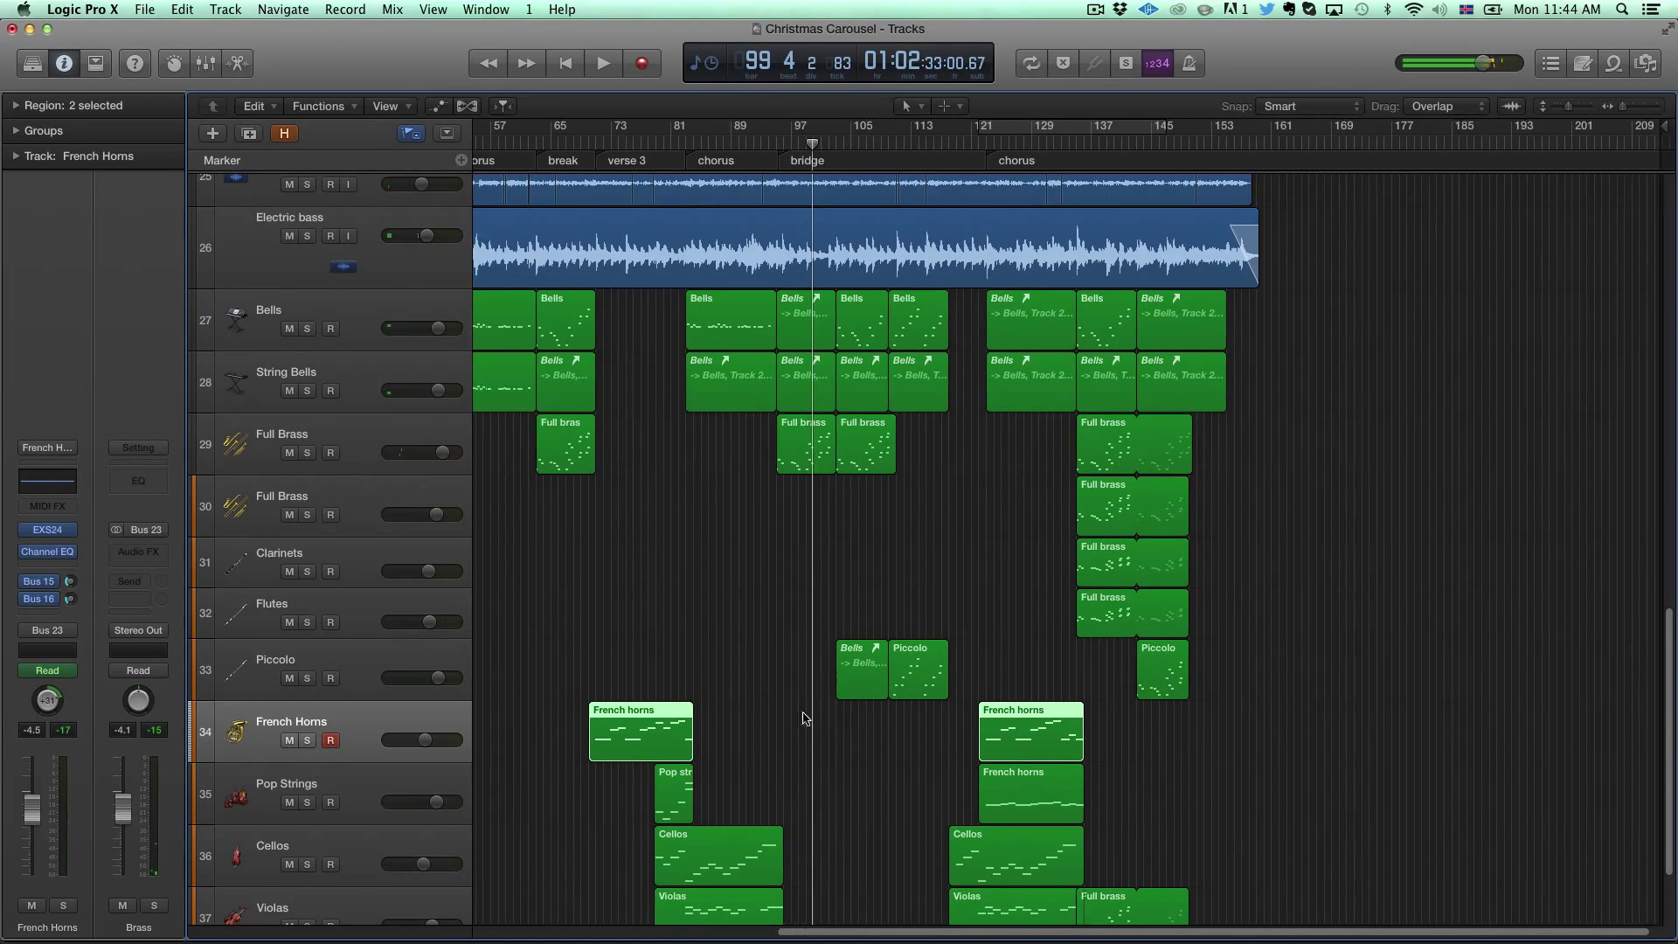
scroll(804, 721, "down", 3)
scroll(806, 719, "left", 5)
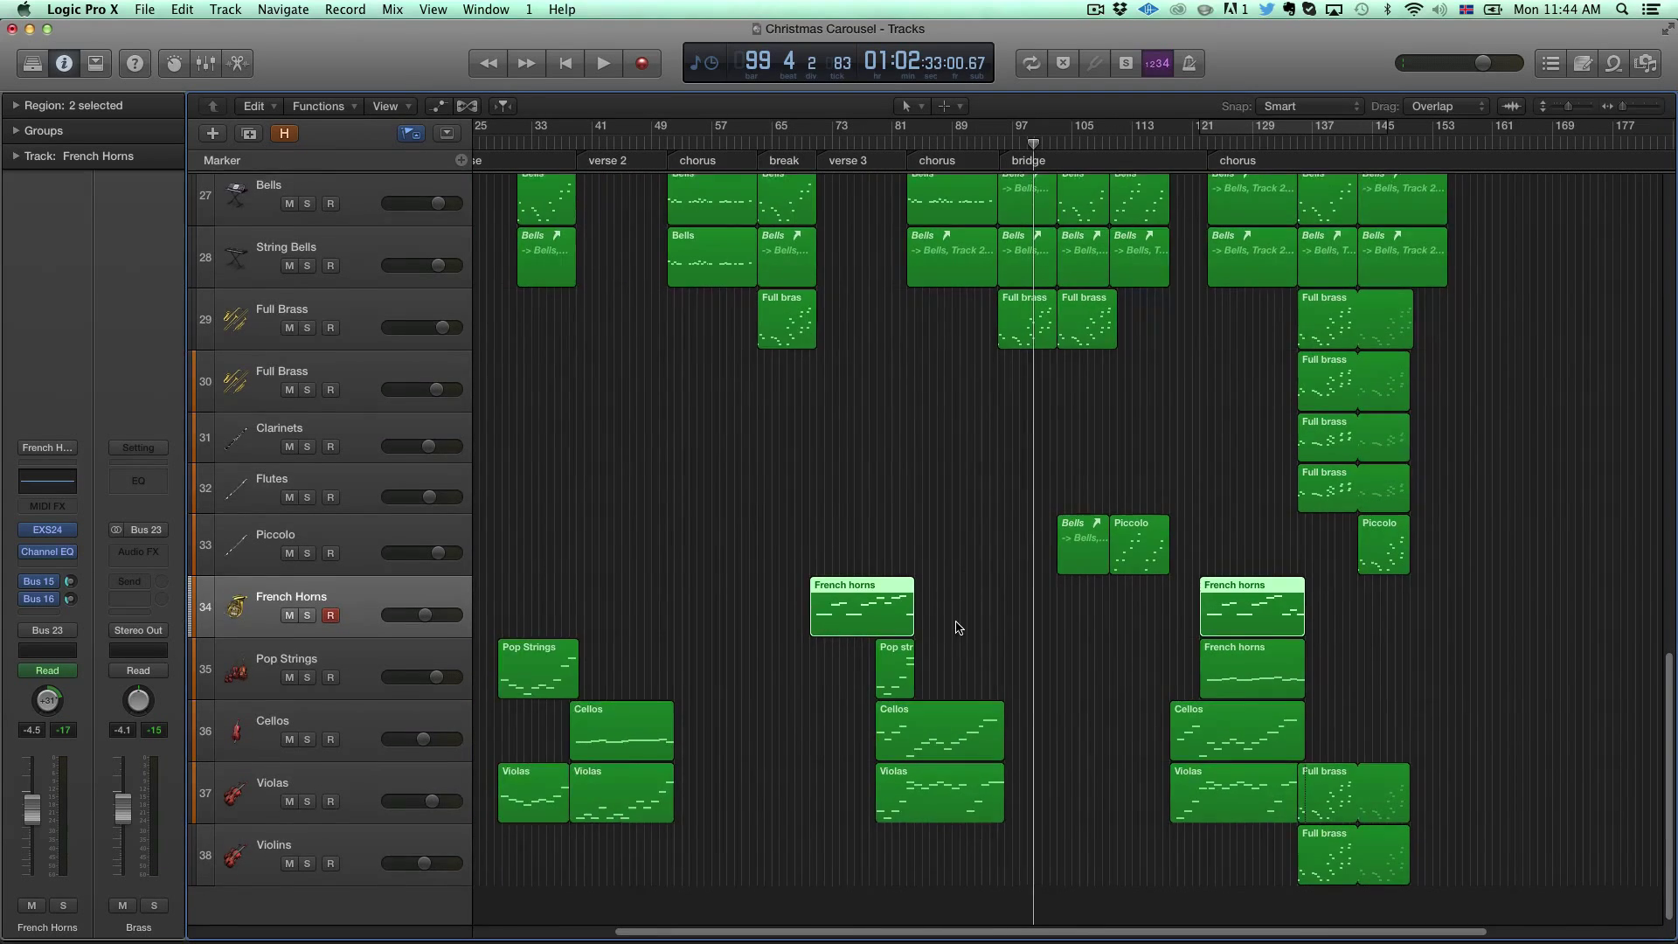
scroll(956, 612, "up", 5)
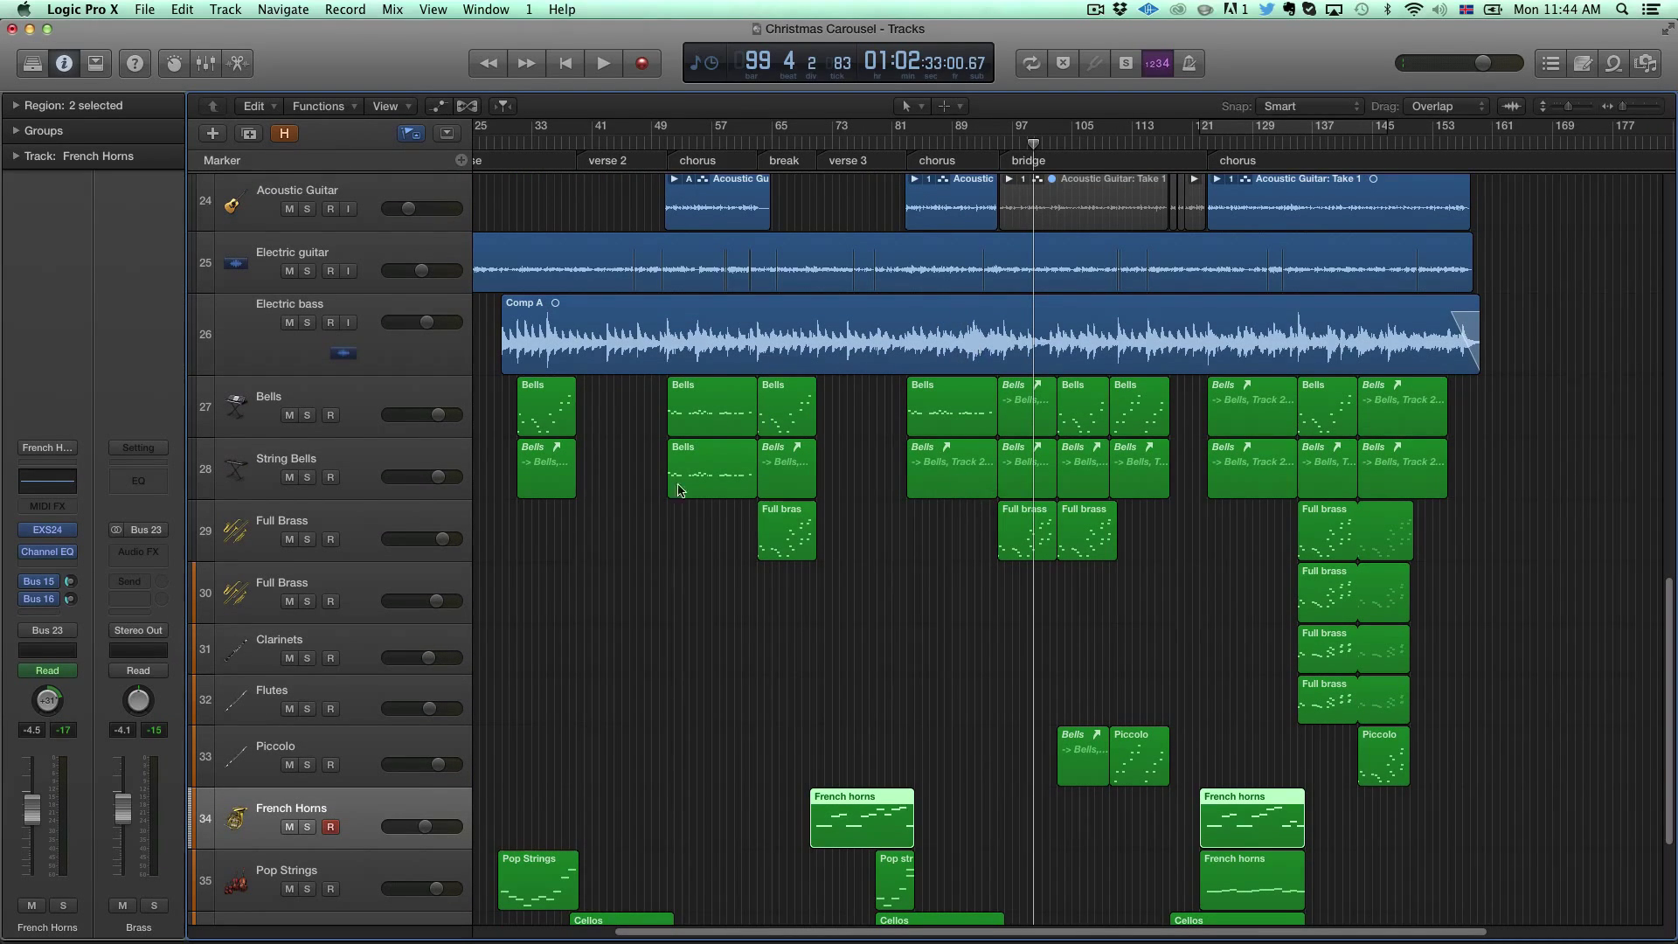
scroll(719, 540, "down", 2)
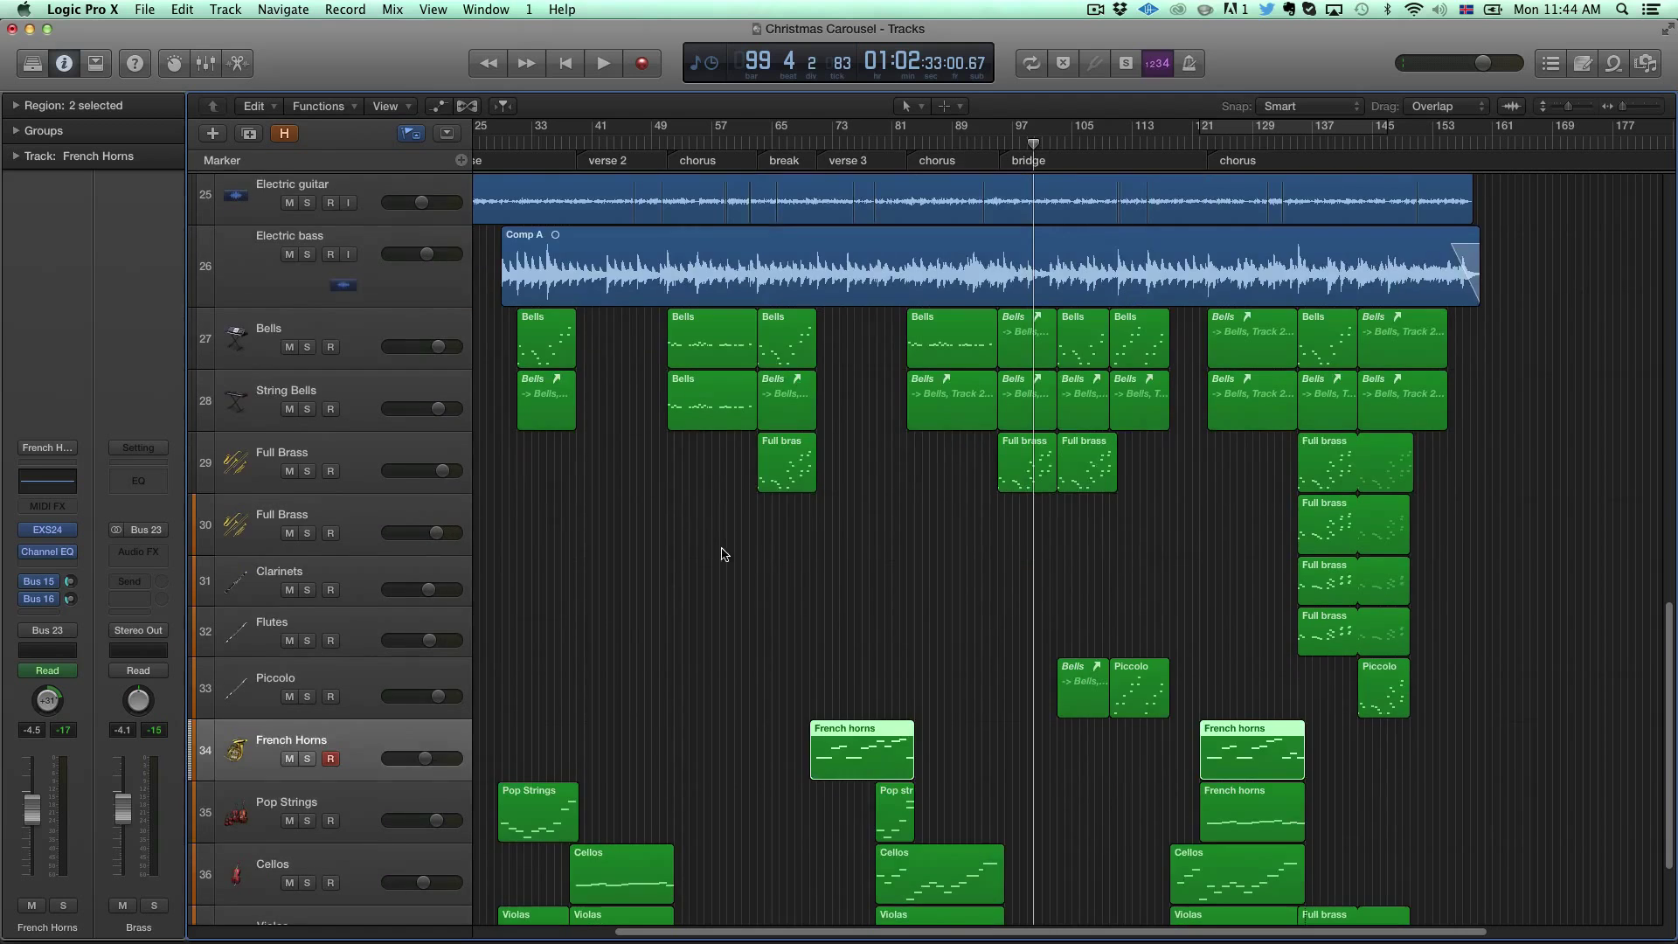
scroll(936, 505, "down", 3)
scroll(992, 671, "up", 15)
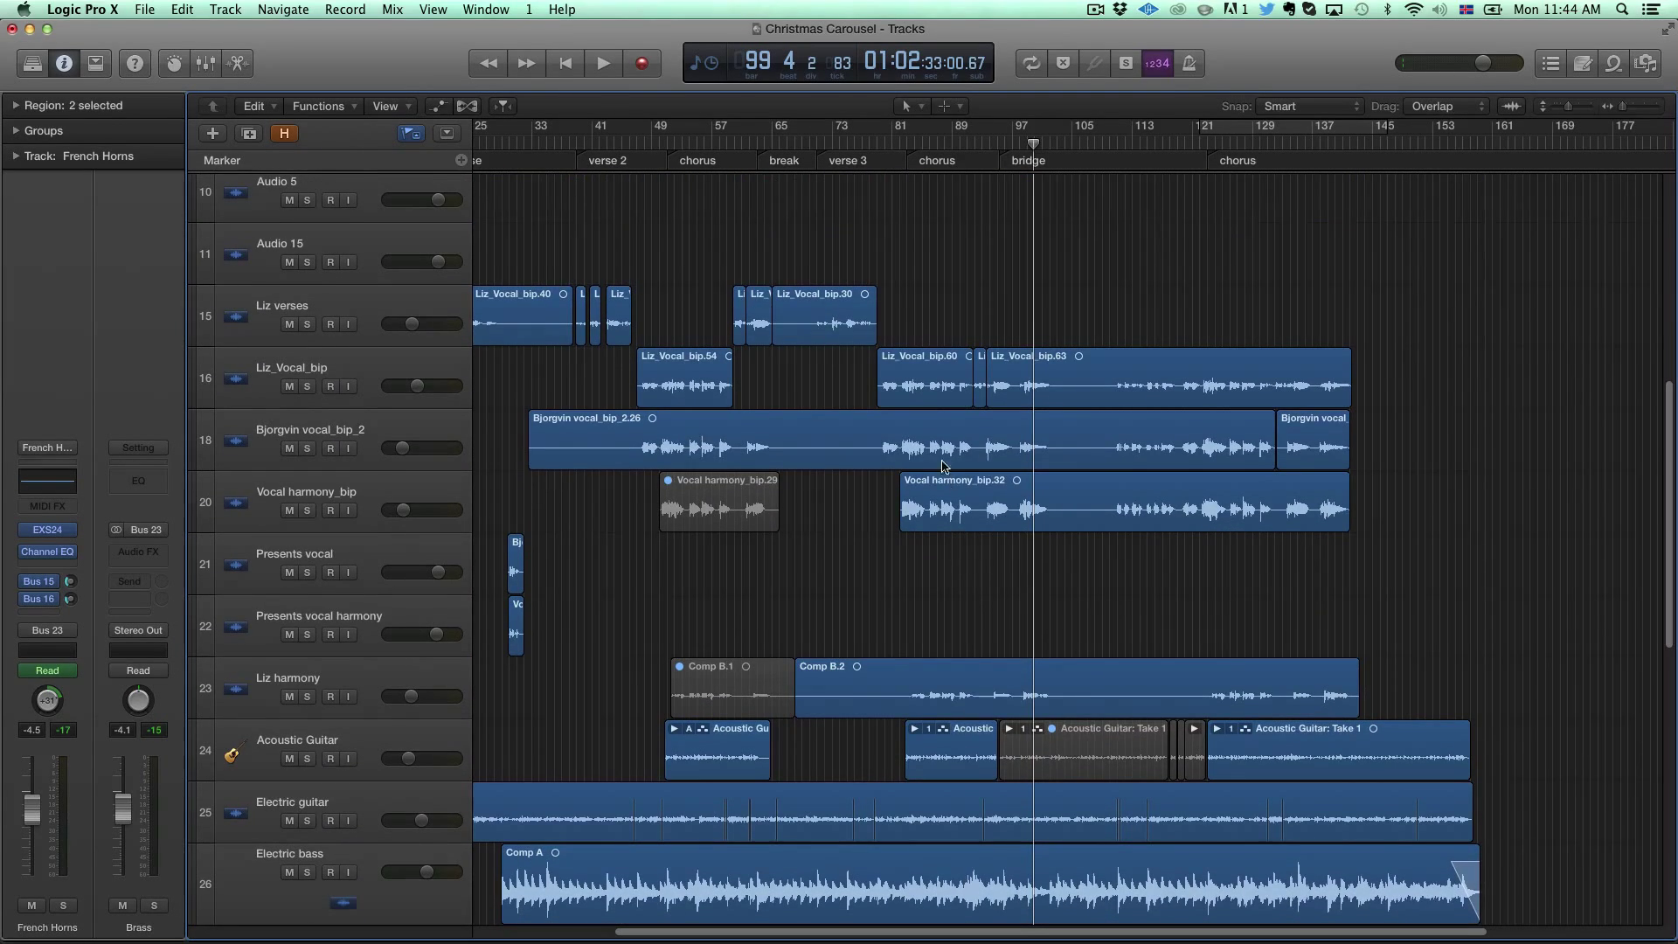
scroll(944, 594, "up", 1)
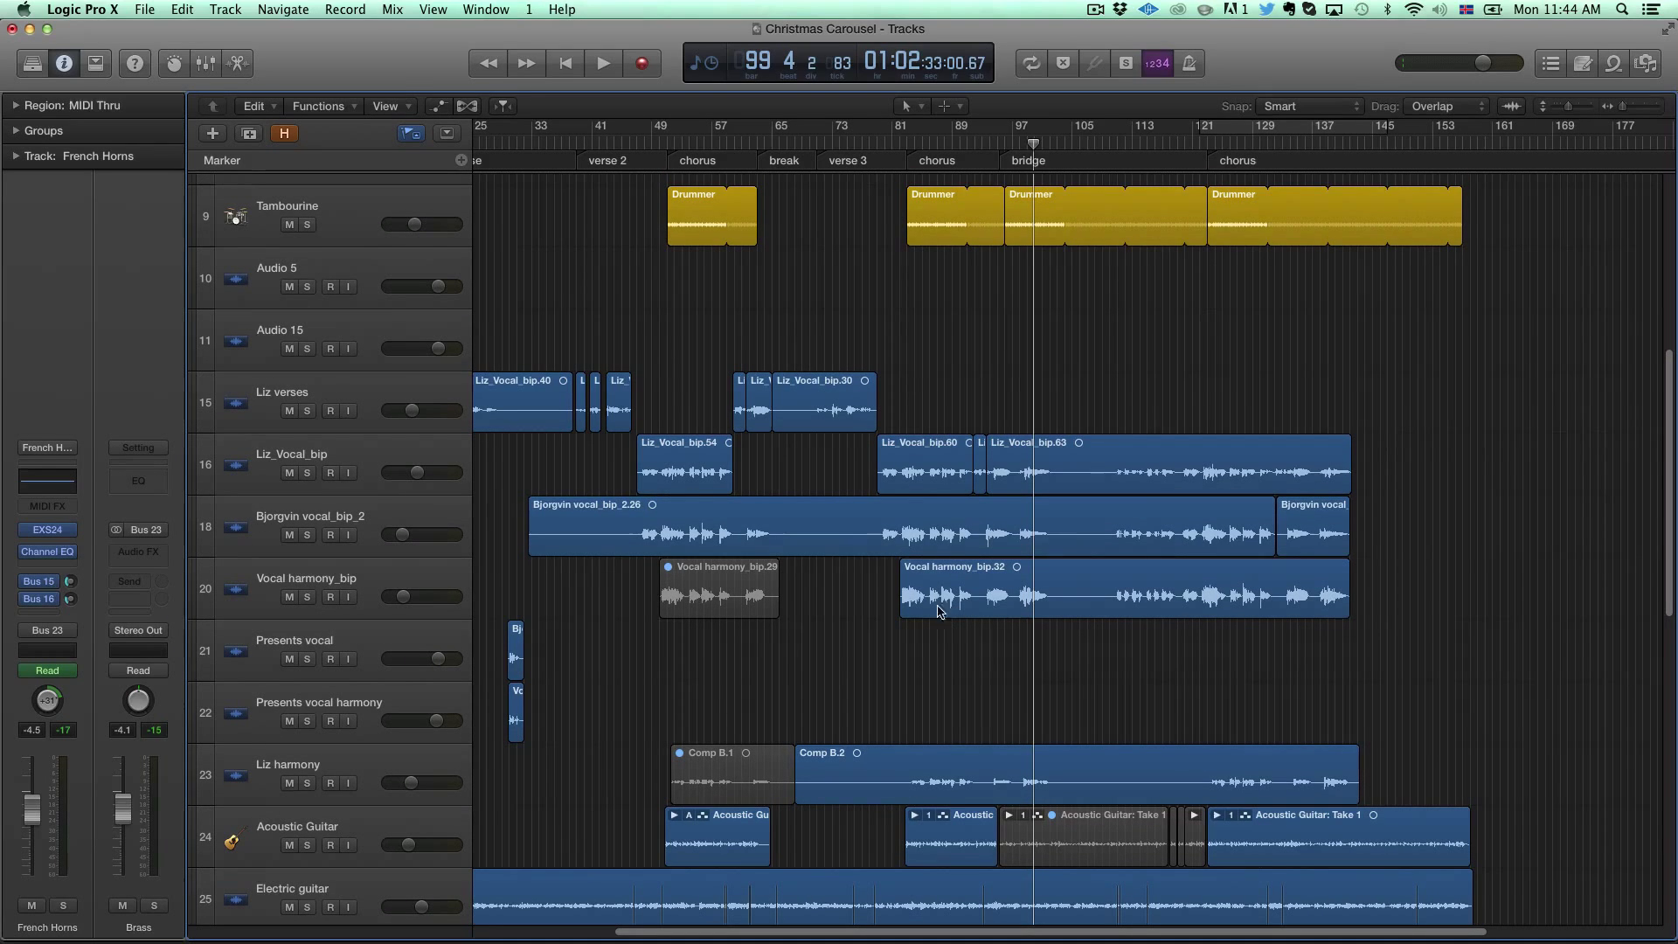
scroll(847, 545, "left", 3)
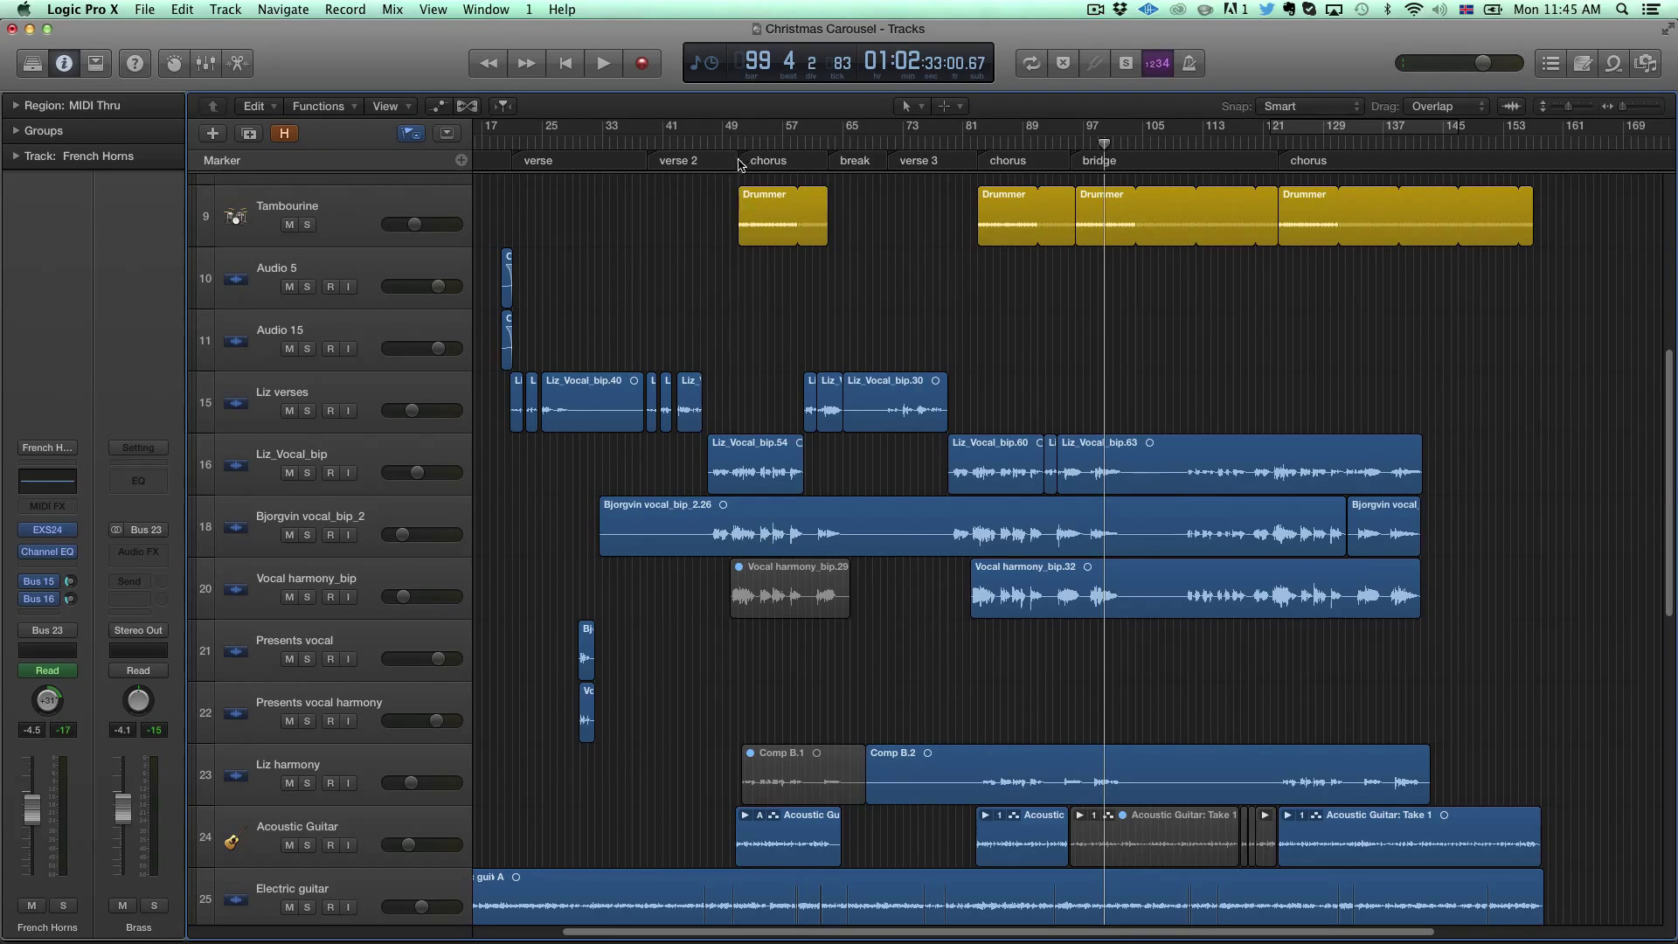
Step: Compare the two lead vocal regions on tracks 16 and 18 in the first chorus by selecting each in turn
left_click(741, 479)
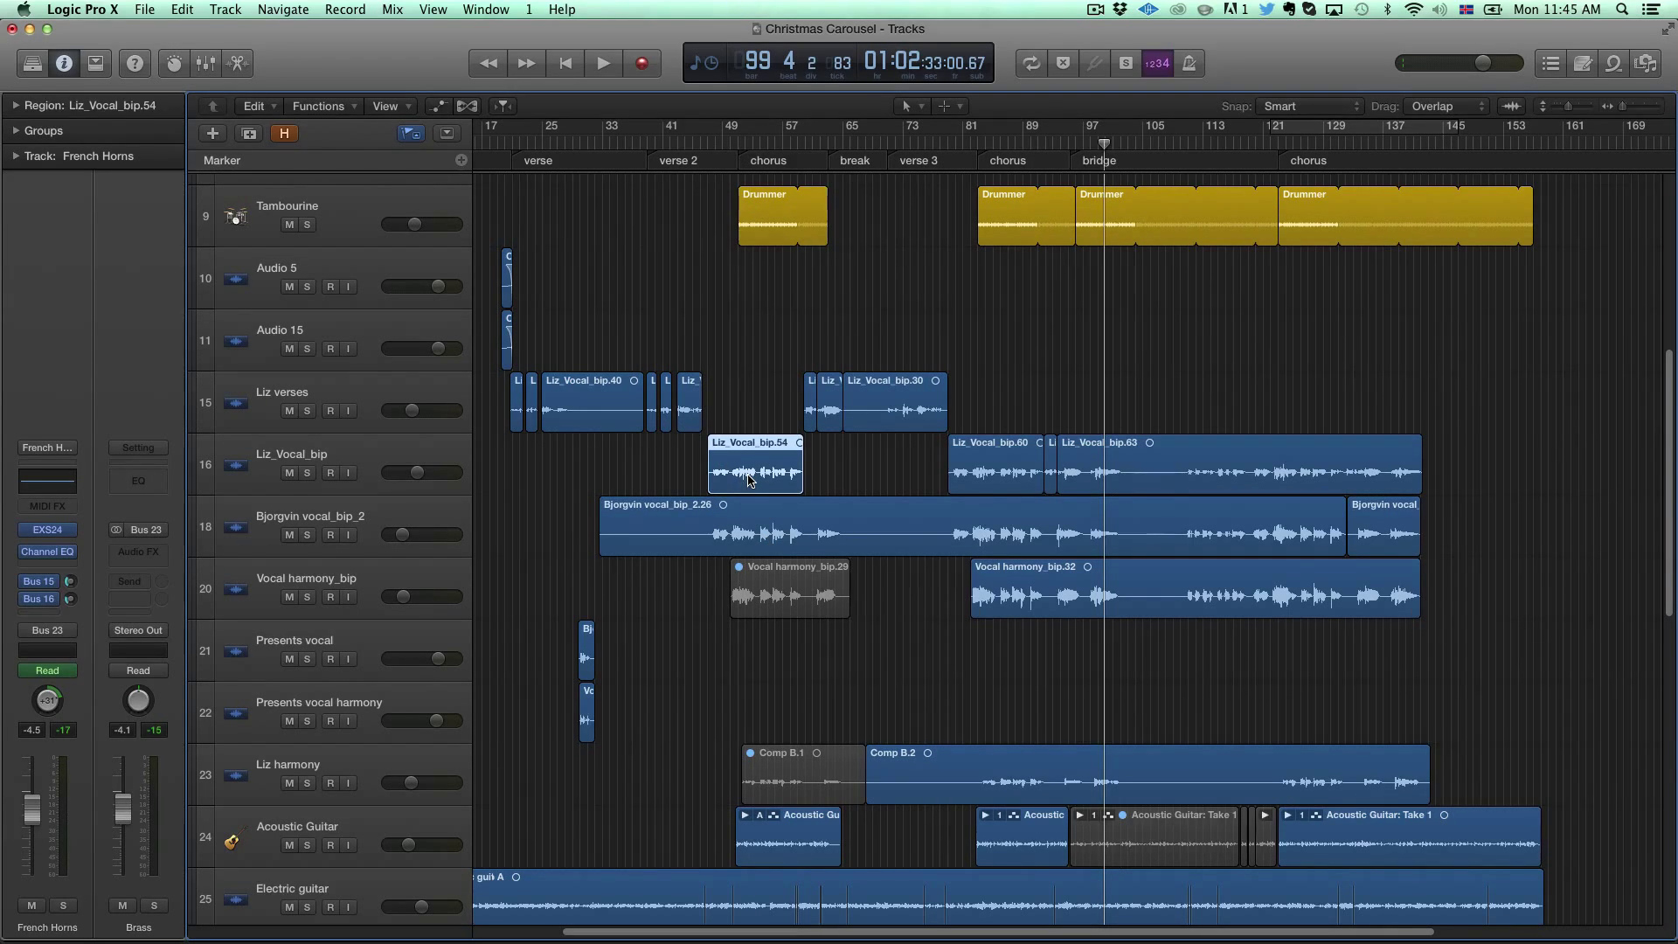
left_click(755, 519)
left_click(750, 473)
left_click(767, 535)
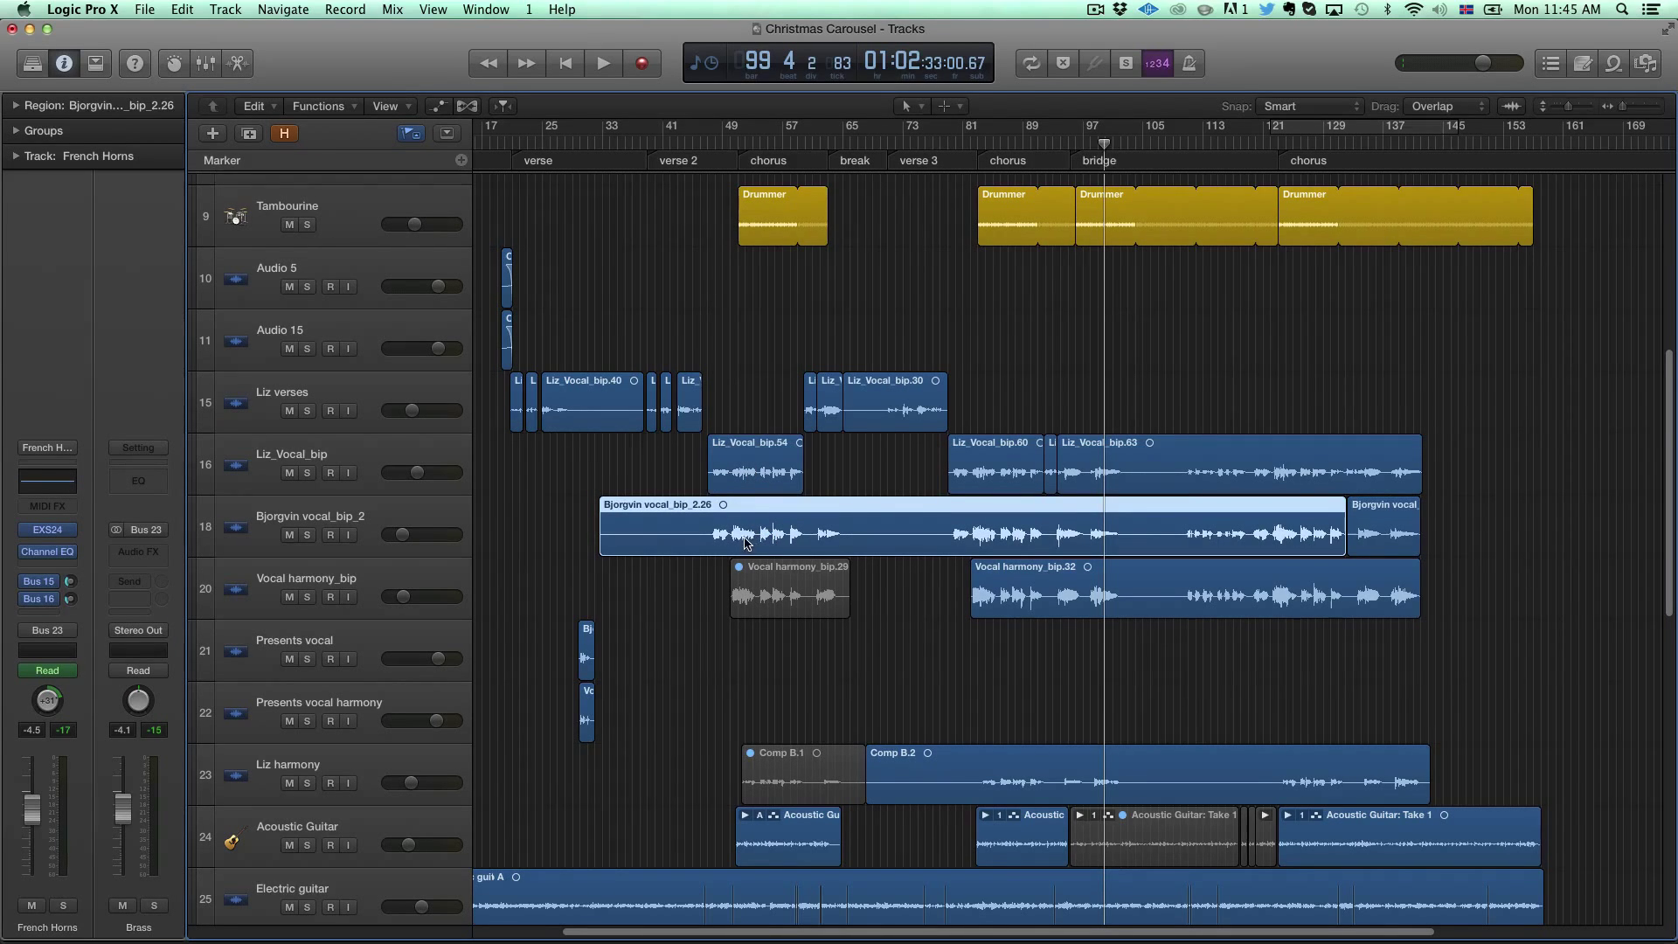
Step: Move the playhead to bar 83 at the second chorus and select the Vocal harmony_bip.32 region
scroll(932, 544, "right", 3)
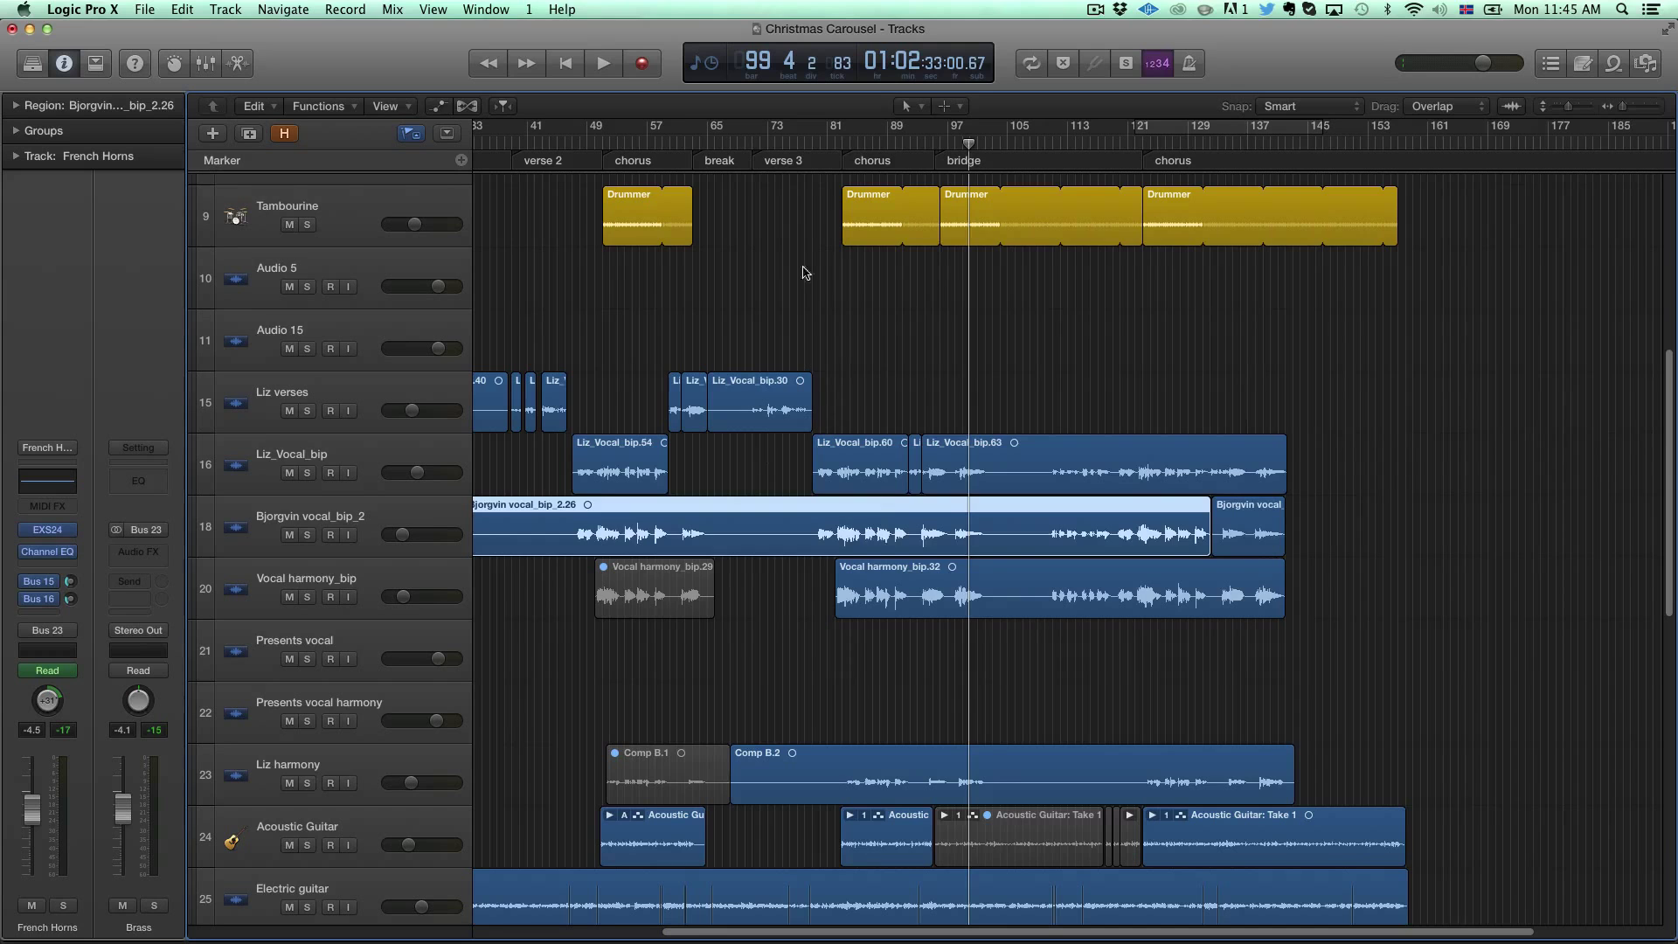
left_click(831, 145)
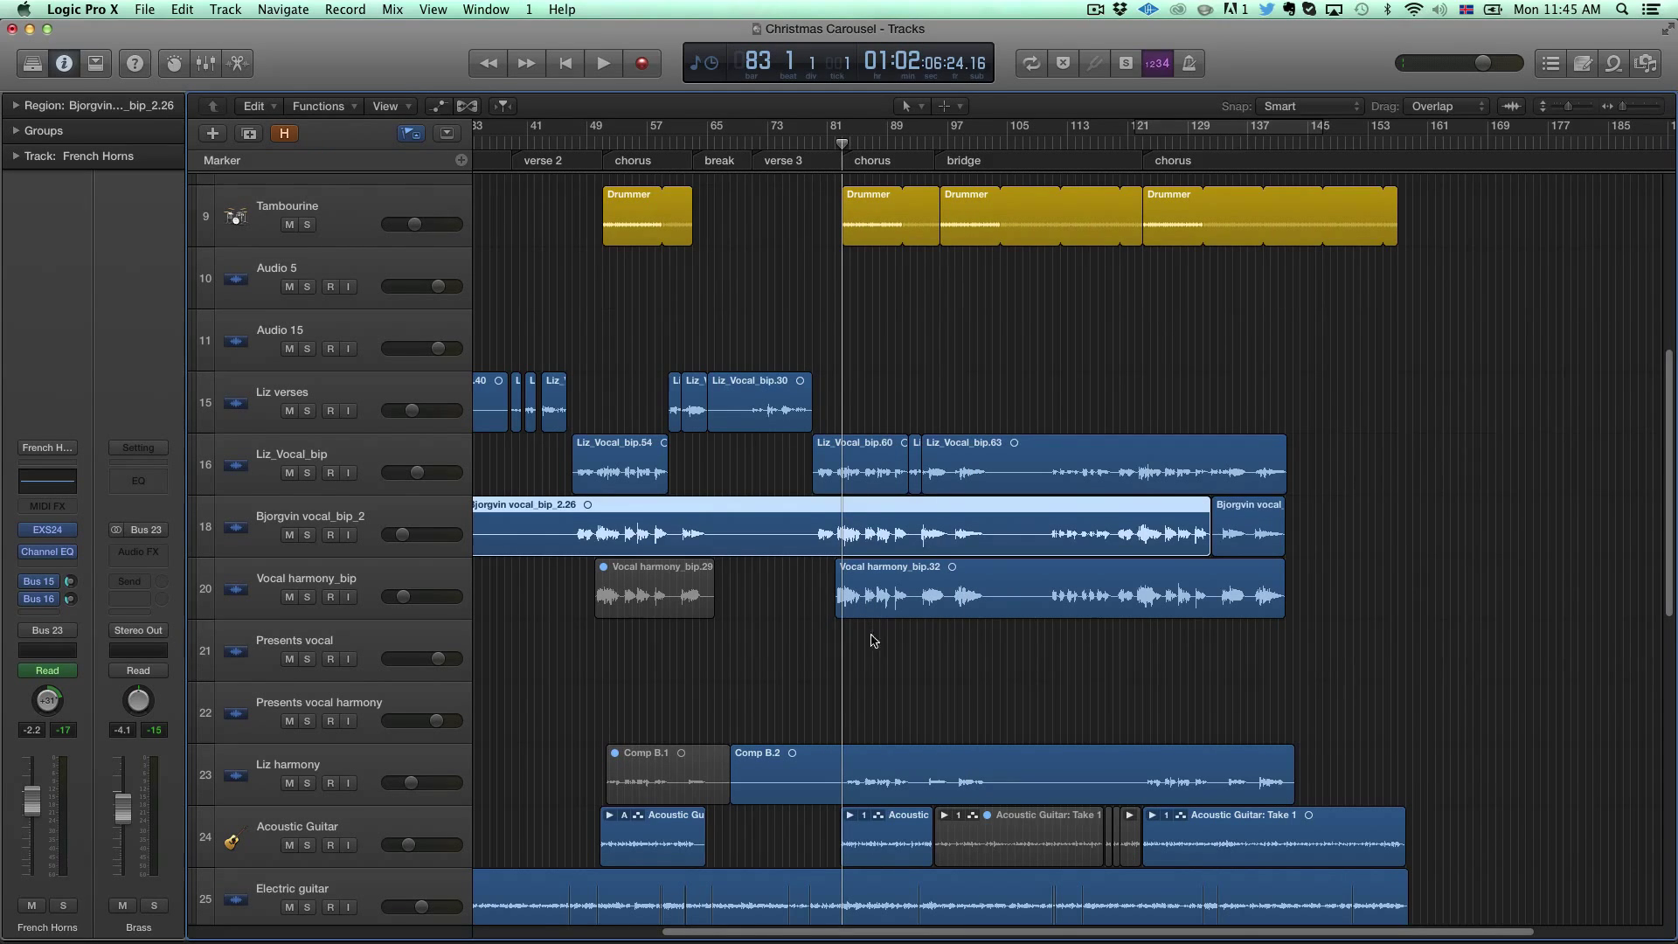
scroll(882, 743, "down", 1)
left_click(881, 746)
left_click(859, 562)
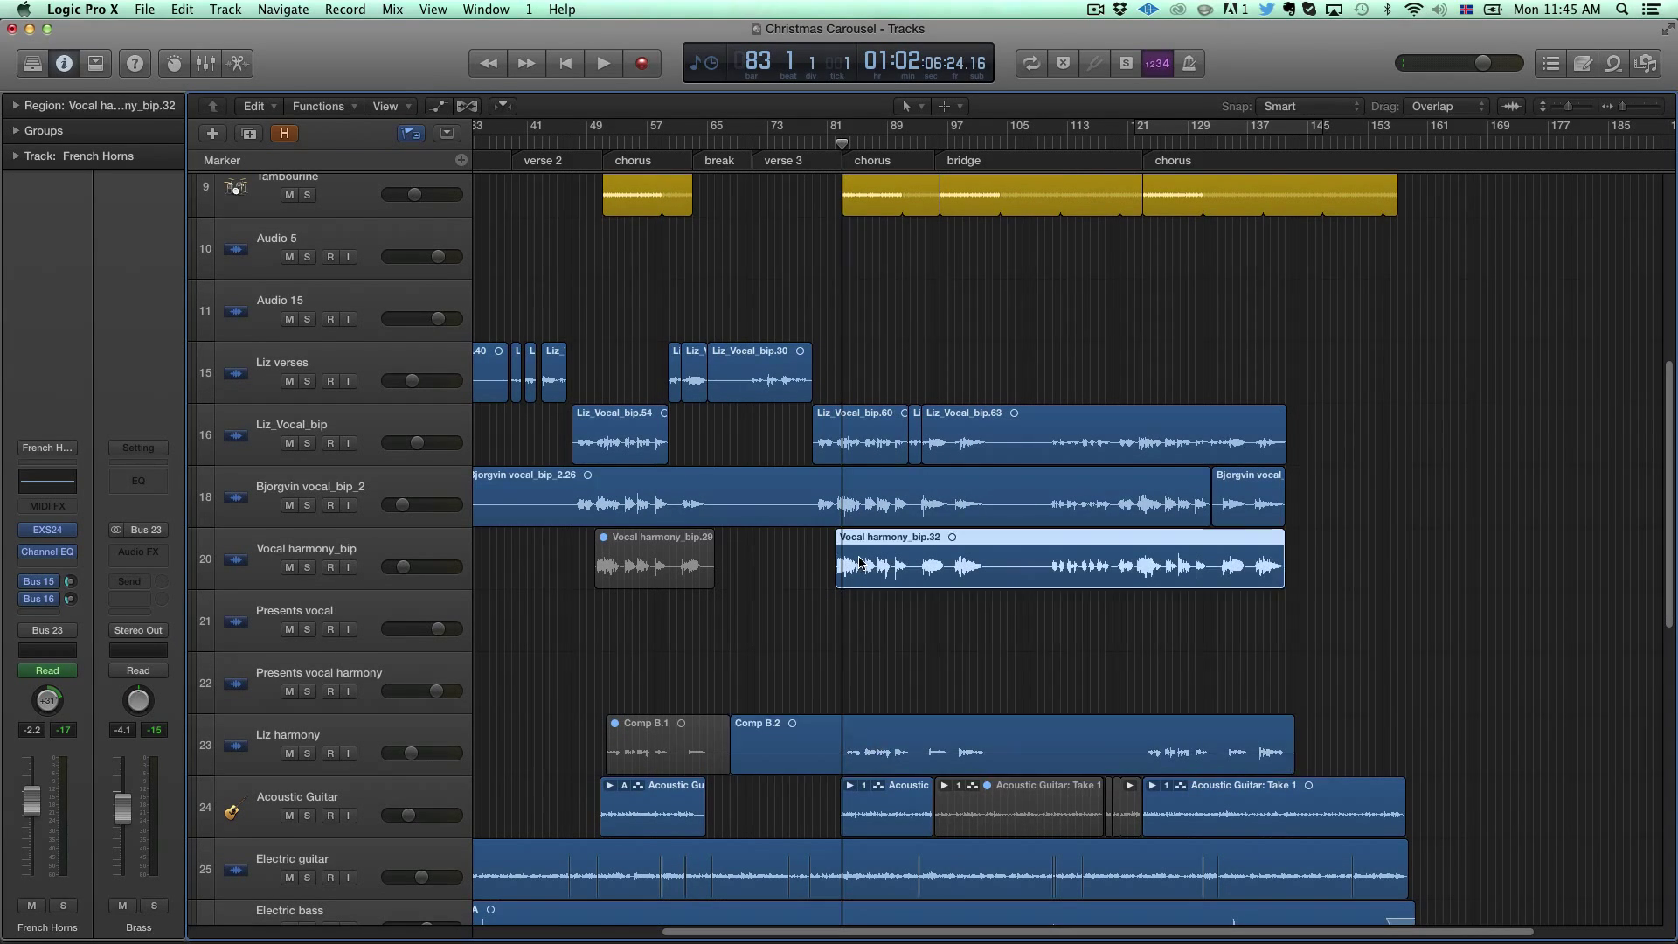
Step: Open the mixer, move its window down to return to the Tracks window, and play the soloed vocals from bar 83
key("x")
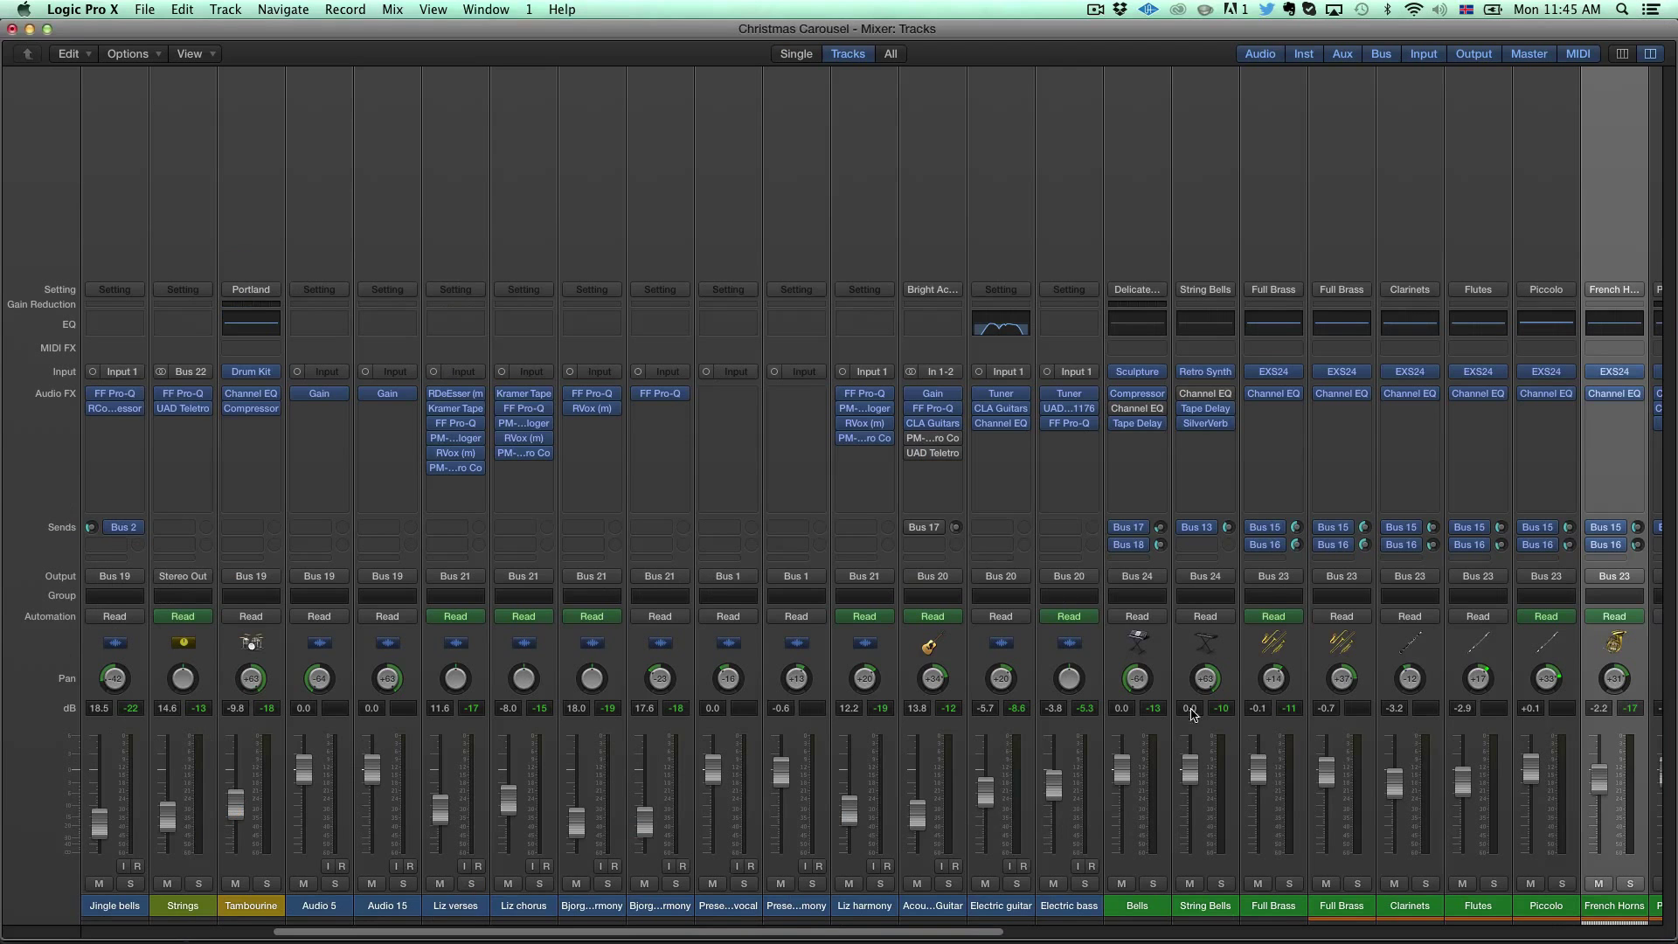
key("super+1")
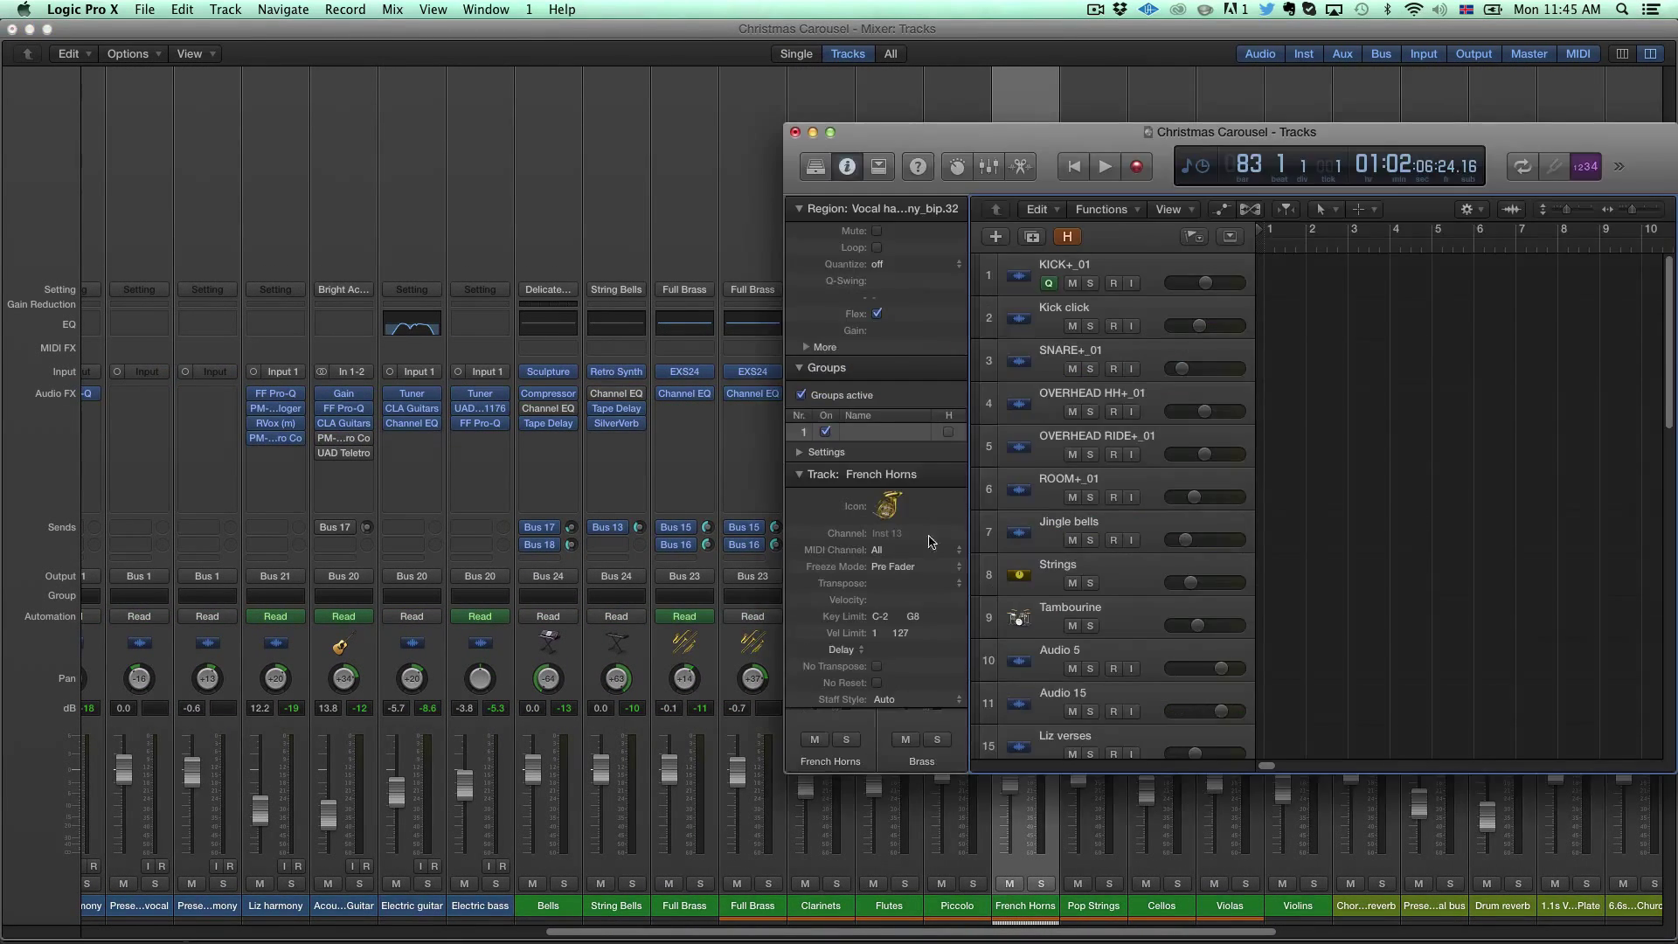
key("super+w")
left_click_drag(571, 35, 576, 157)
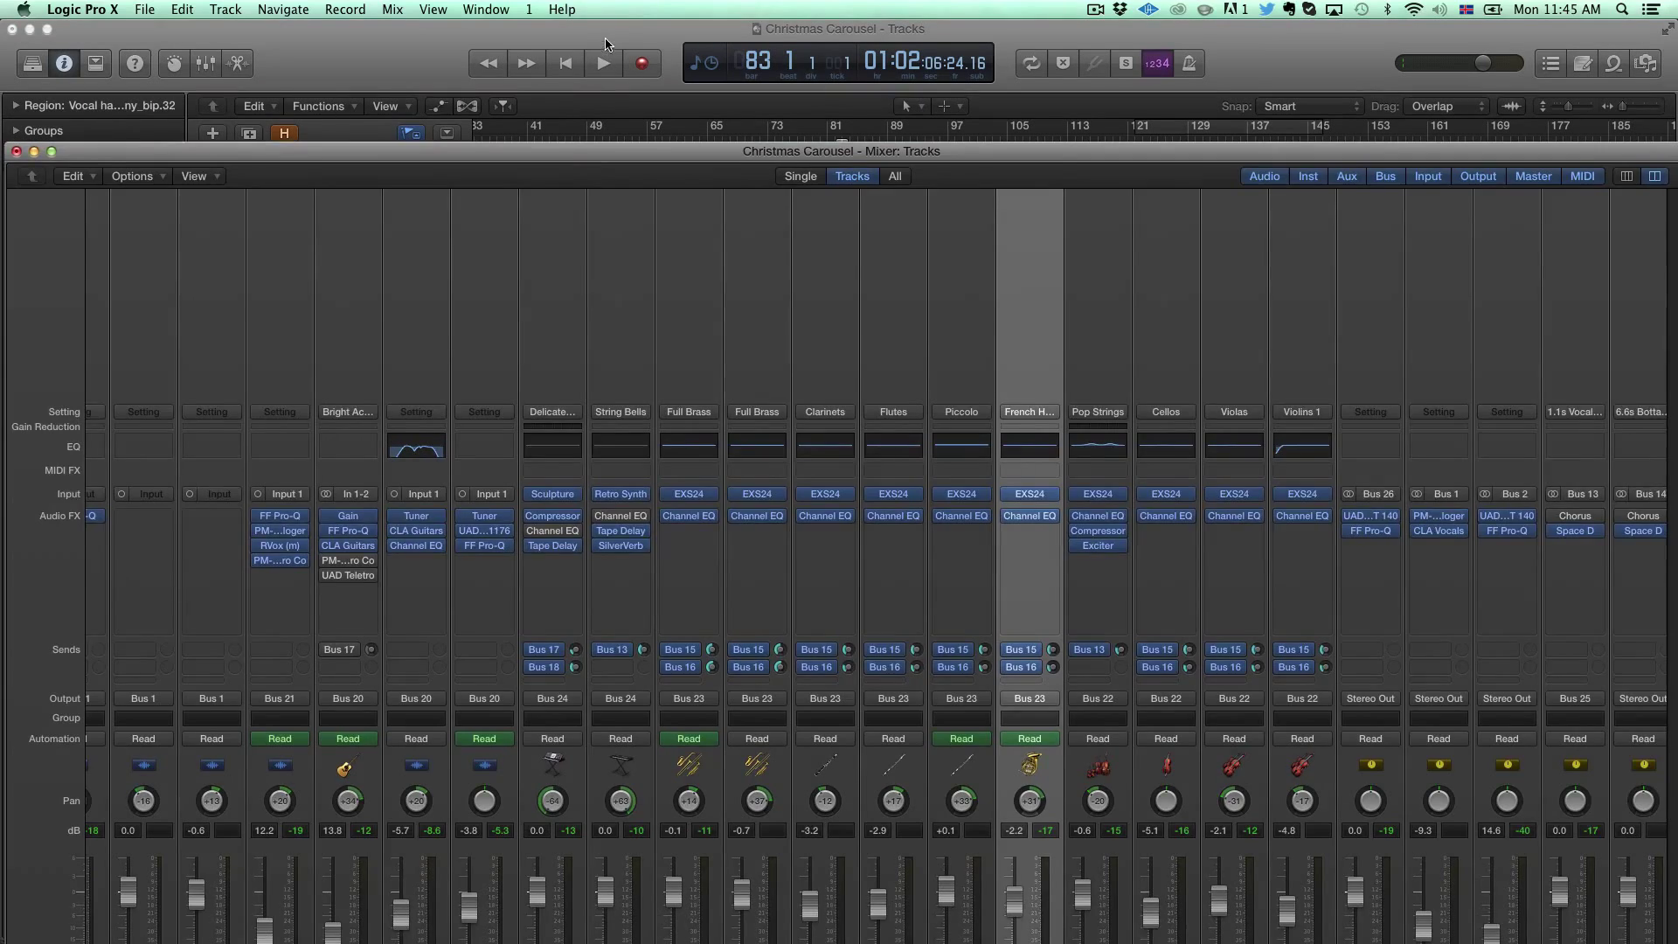
left_click(609, 44)
key("space")
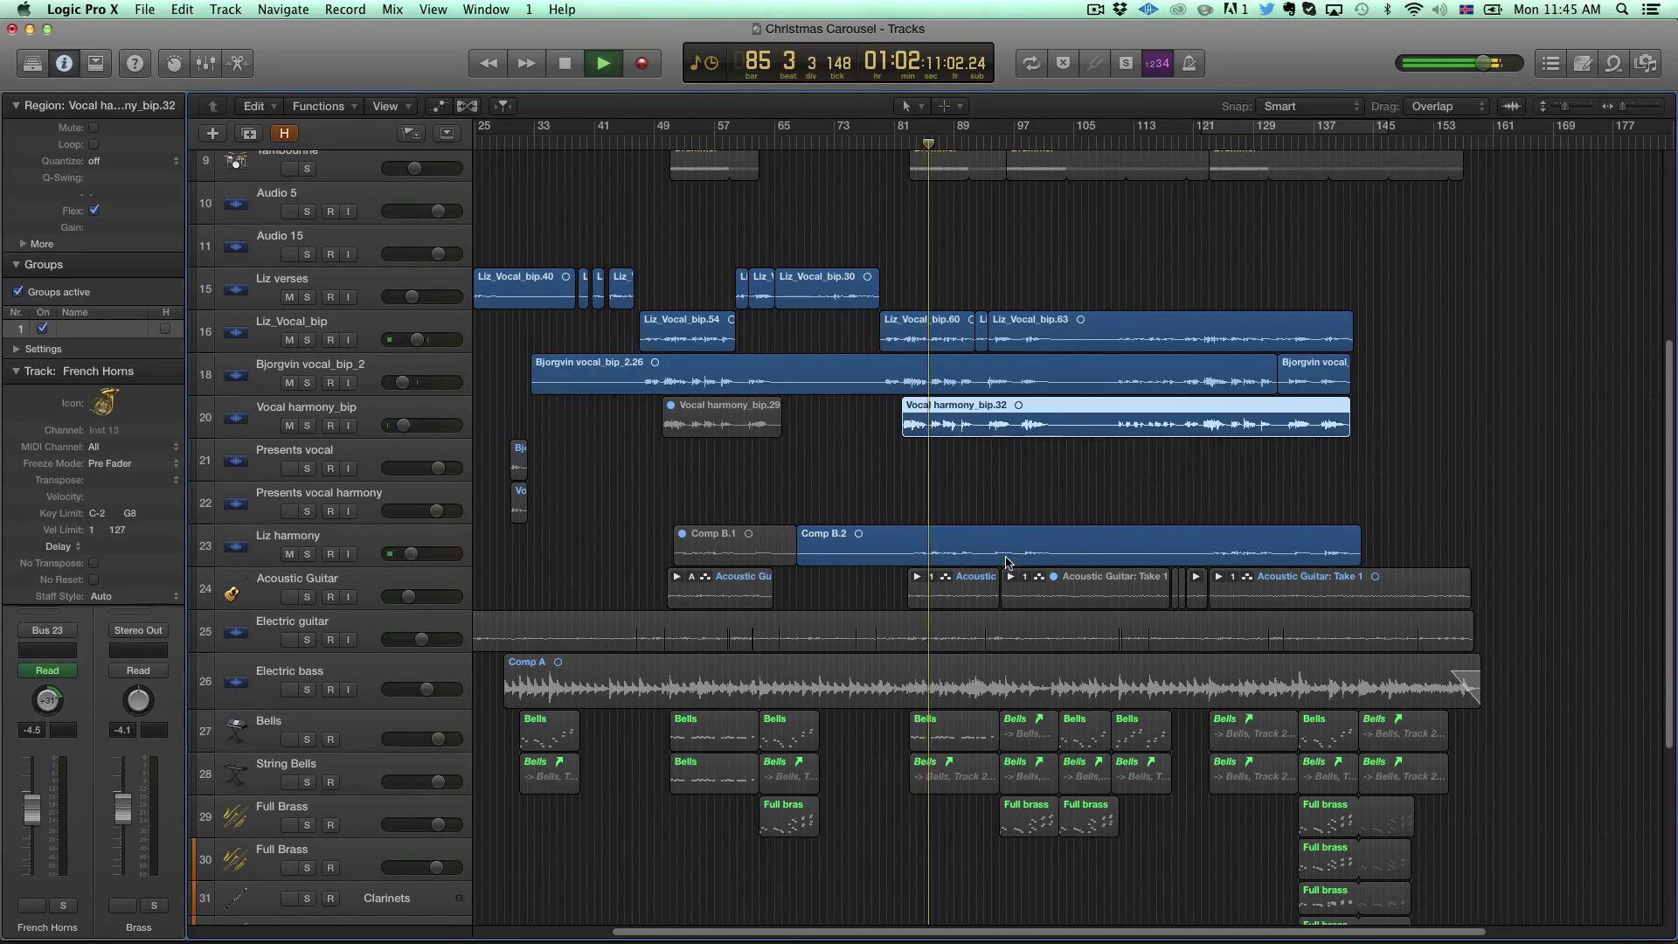
Step: Enlarge the track heights around the vocal tracks while auditioning the soloed vocals through the second chorus, and stop playback
scroll(926, 524, "right", 5)
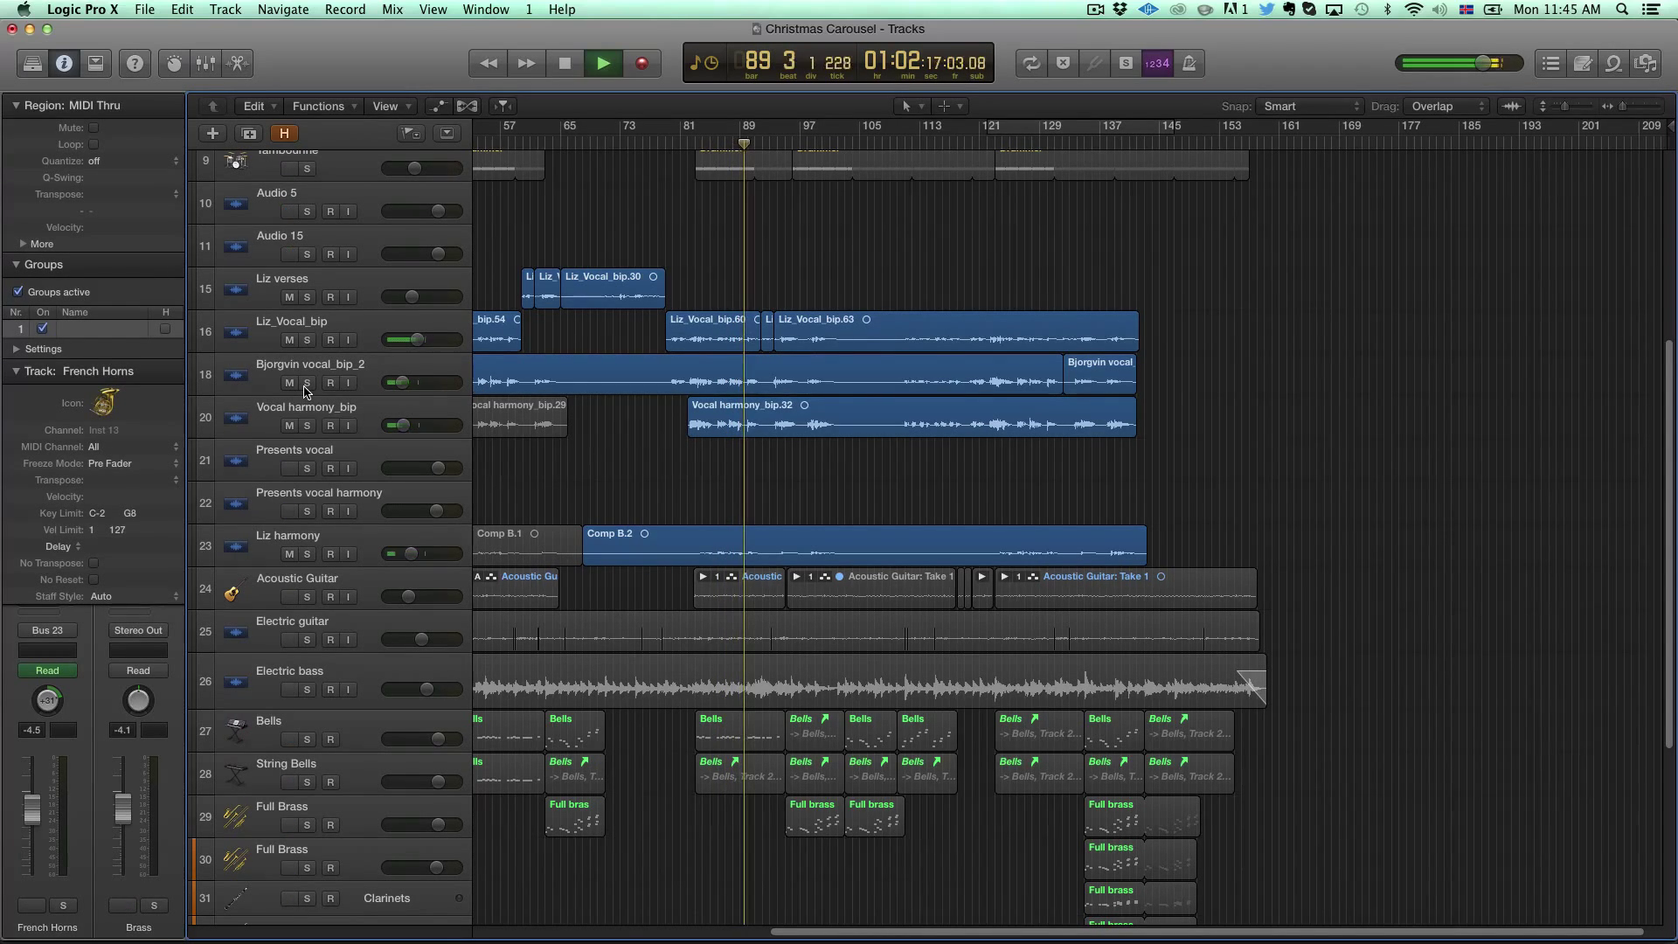
scroll(770, 390, "down", 5)
key("super+Down")
scroll(771, 390, "up", 5)
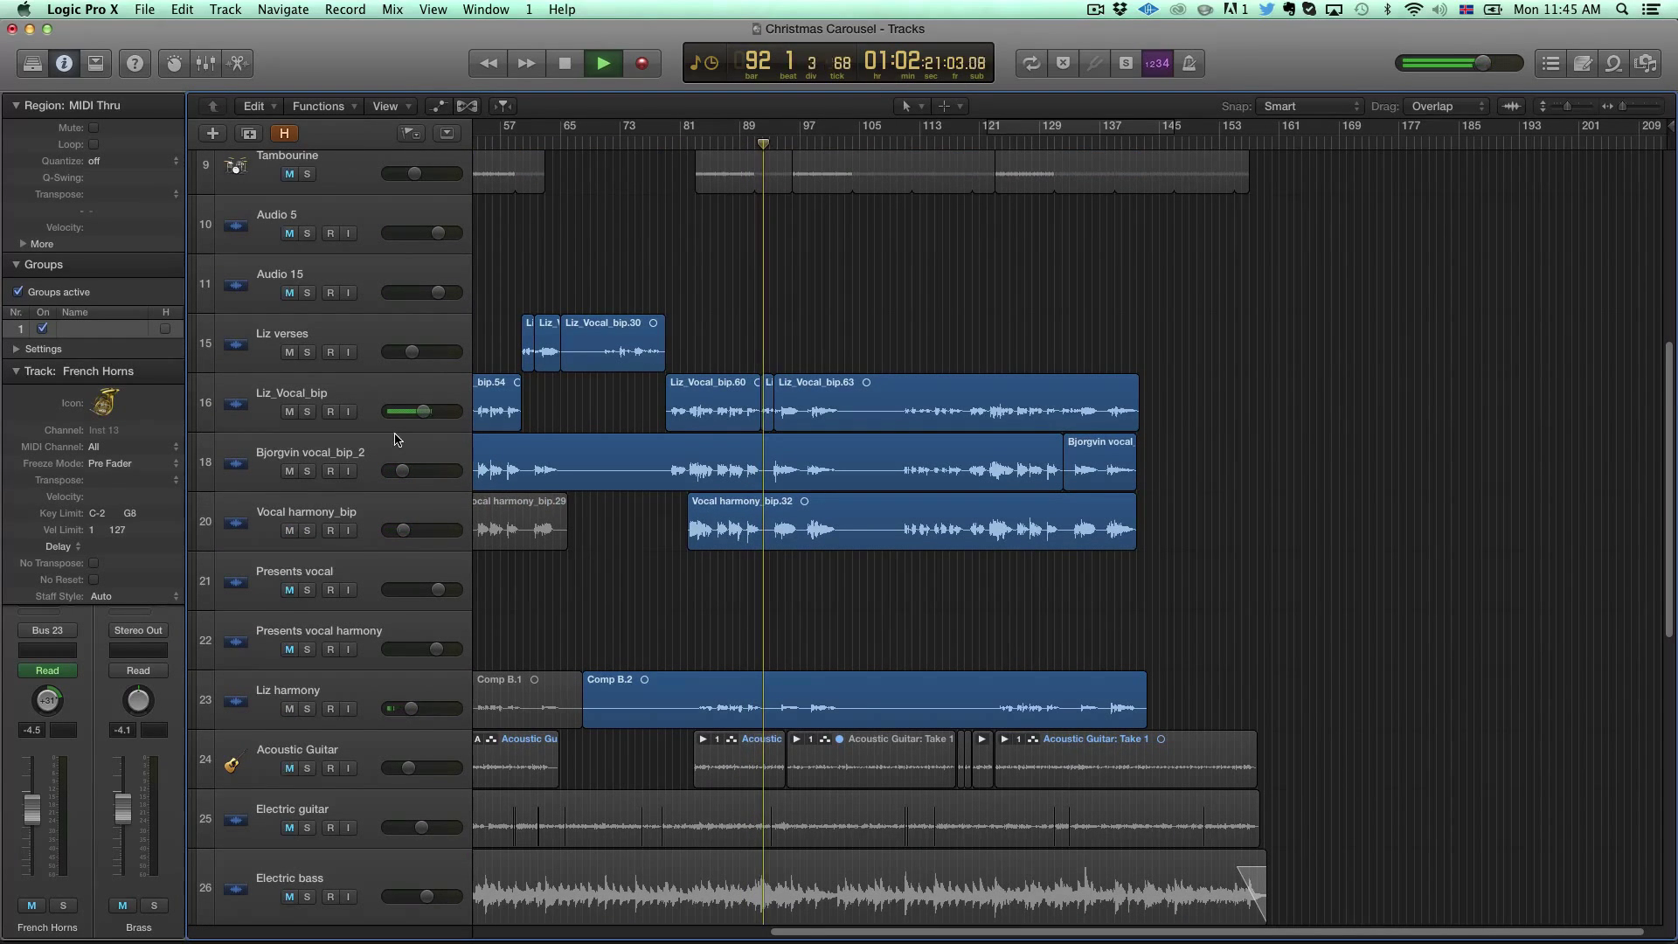
left_click(294, 420)
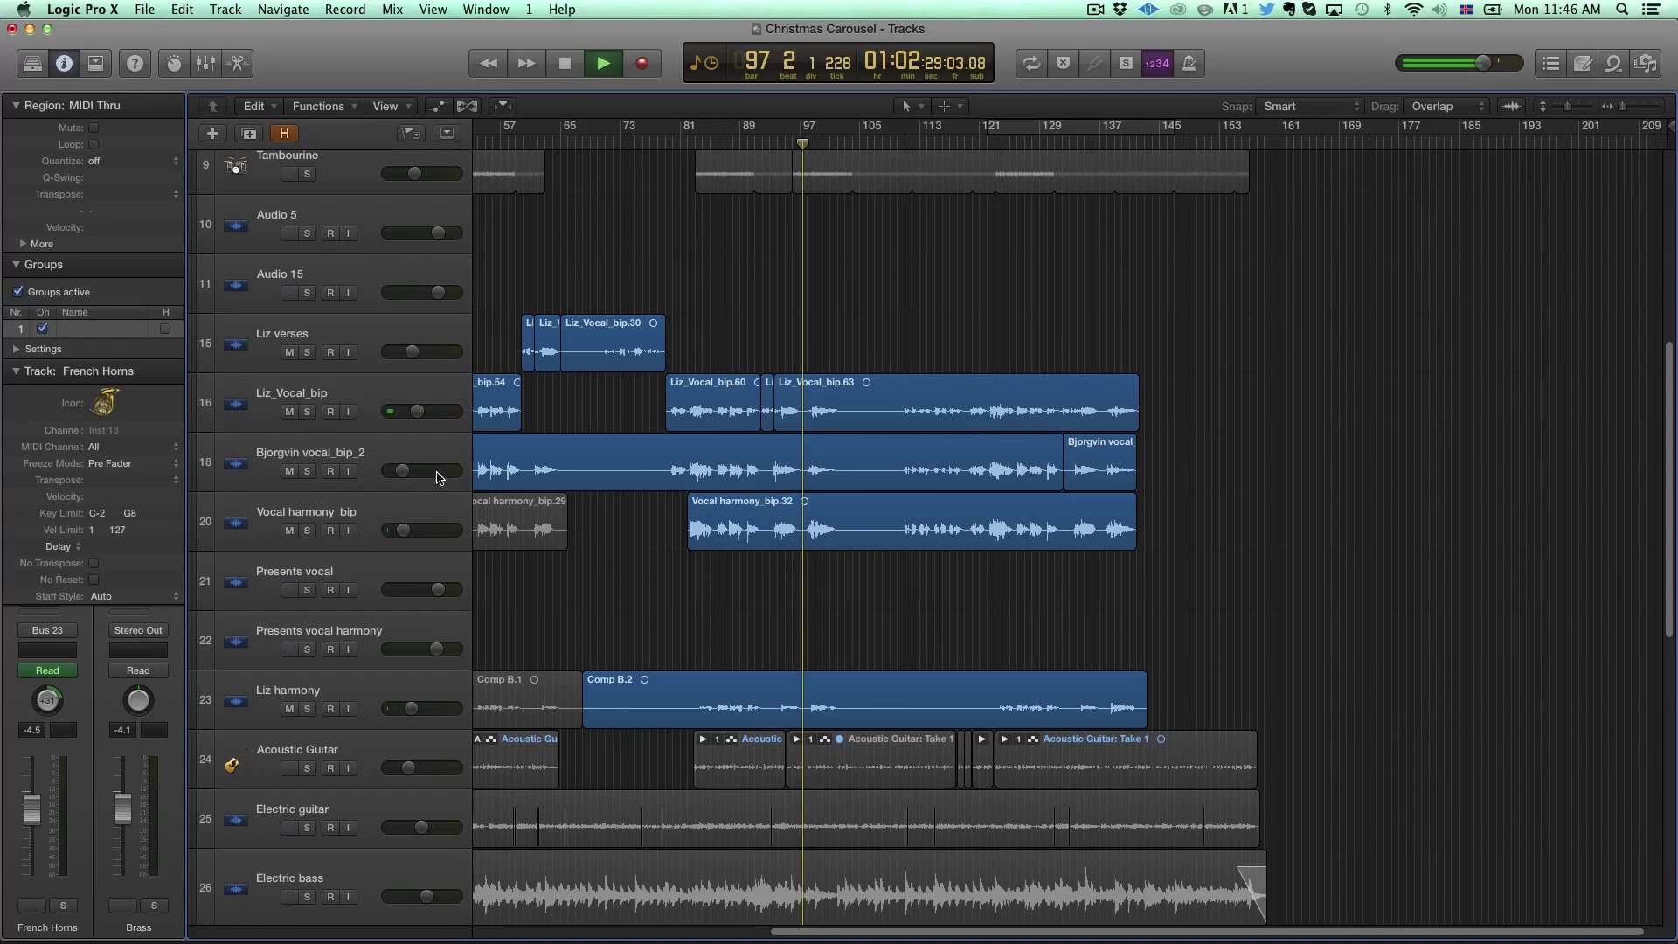
key("space")
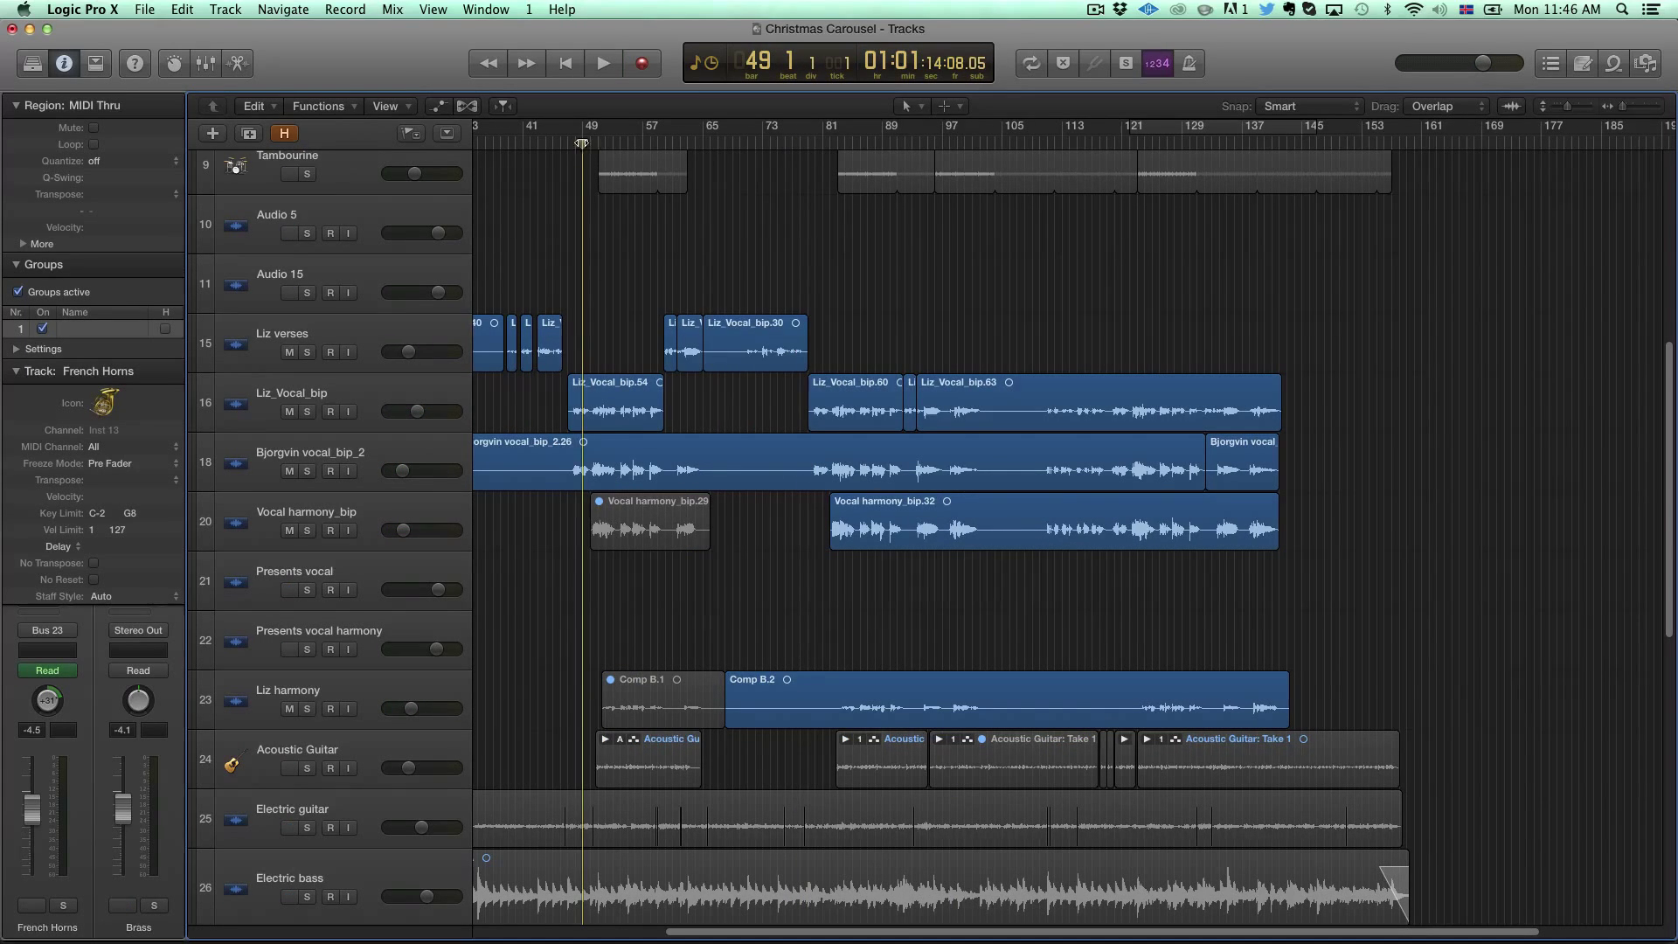
Step: Move the playhead to bar 47 and audition the soloed vocals in the first chorus
left_click_drag(581, 142, 568, 142)
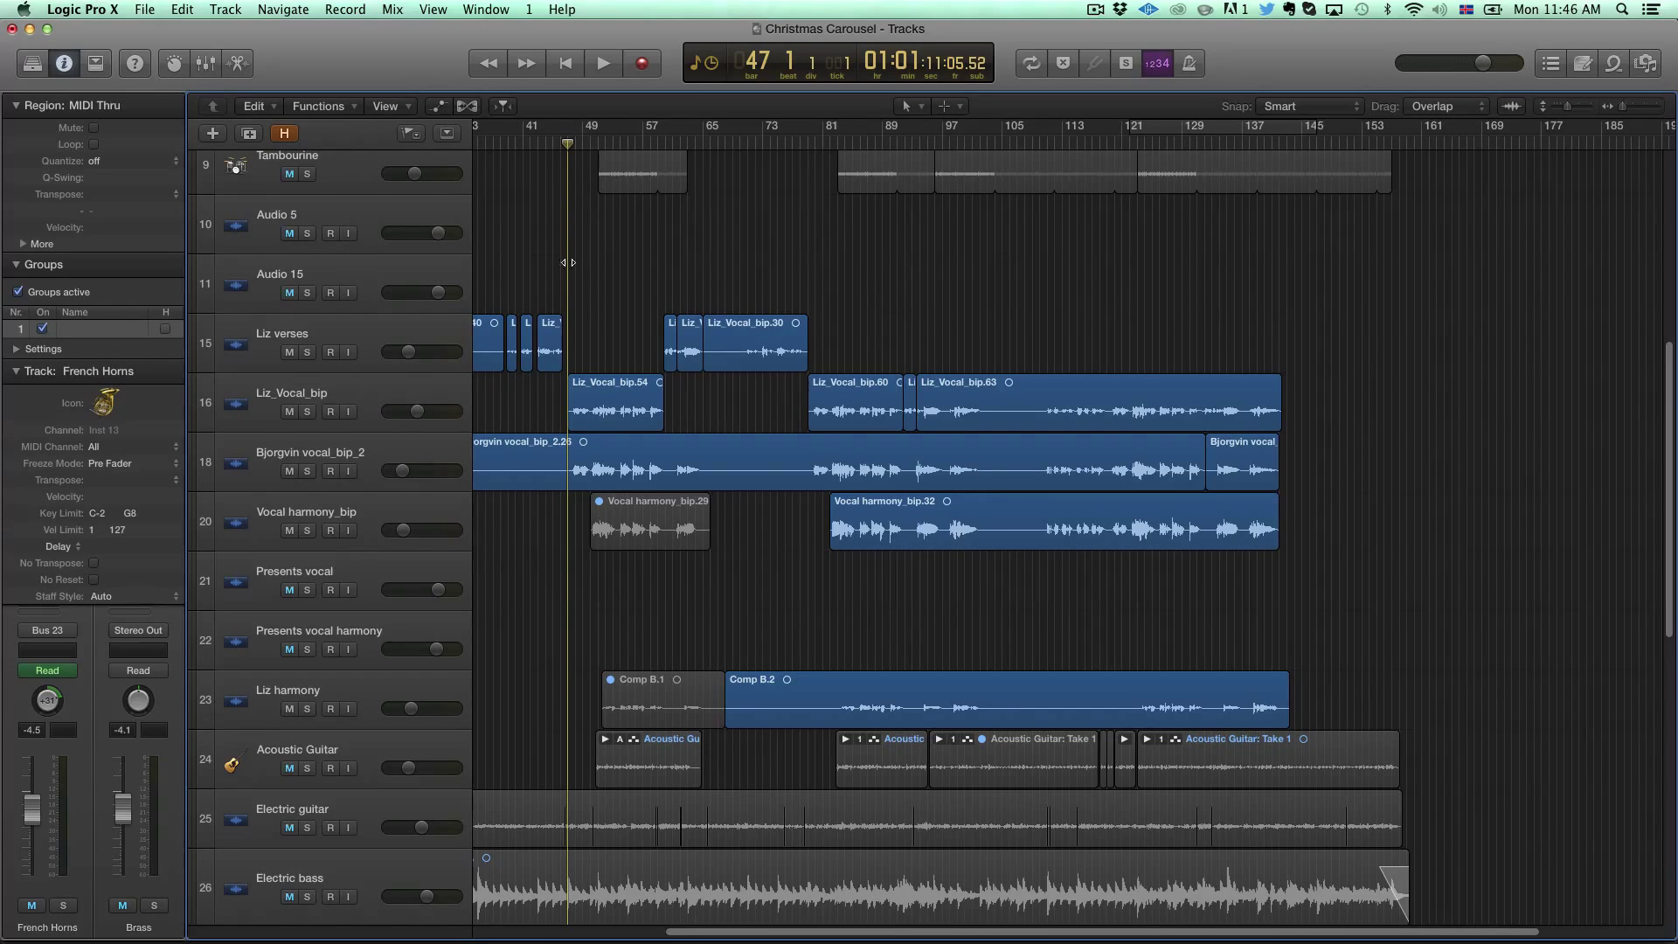
key("space")
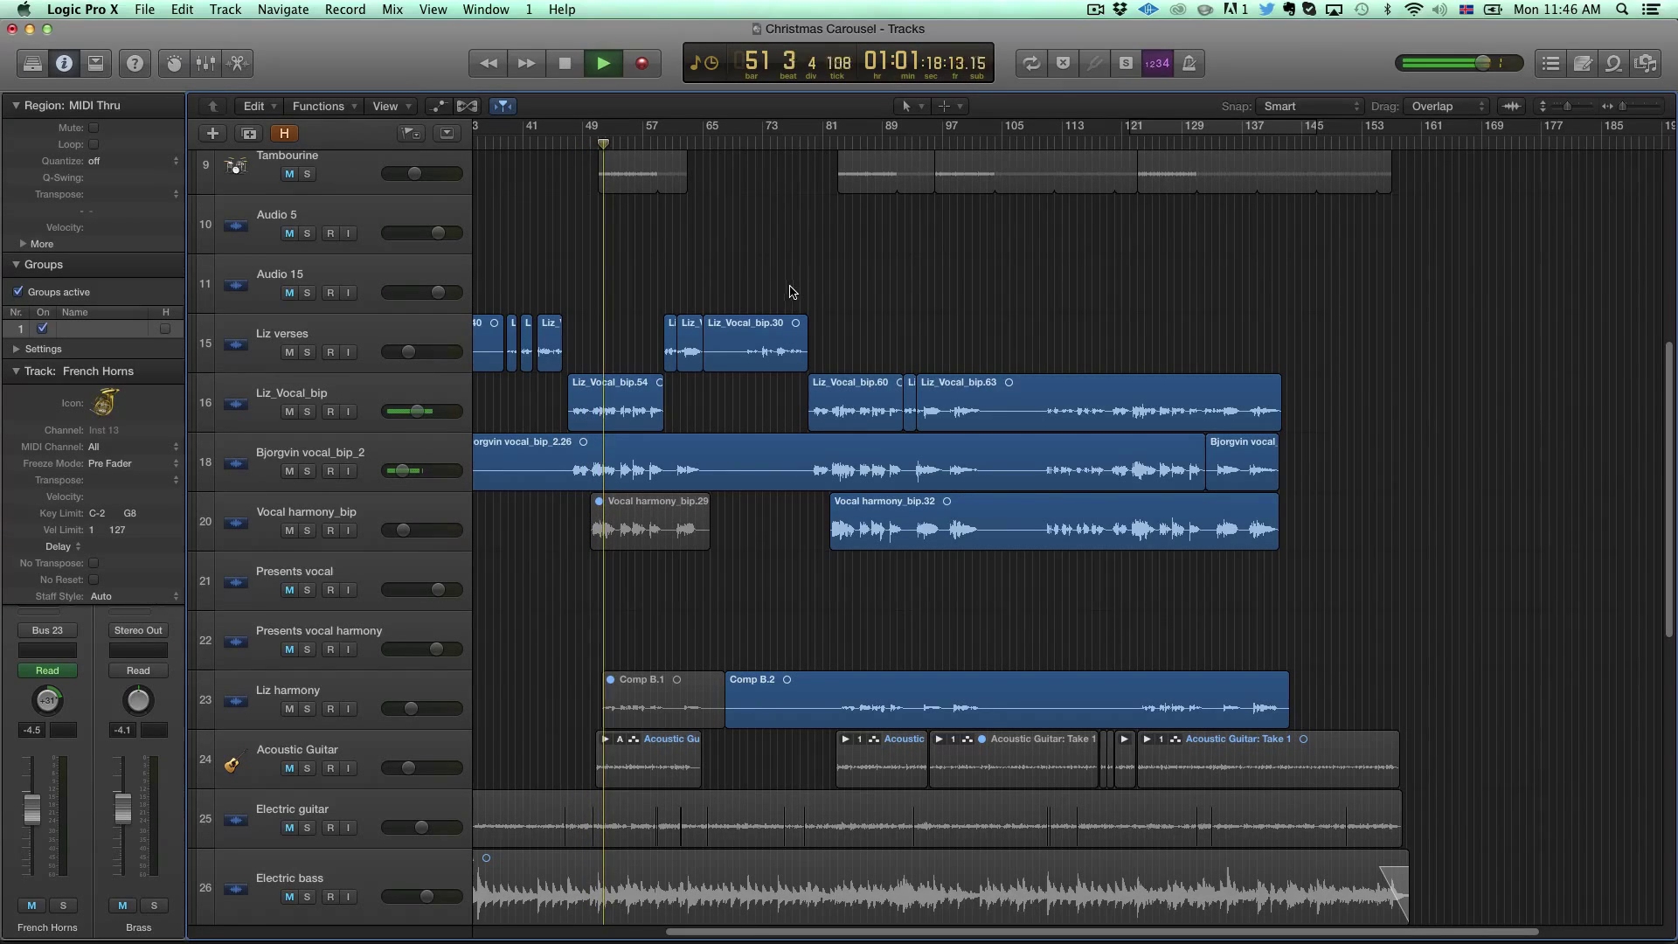
scroll(790, 291, "right", 5)
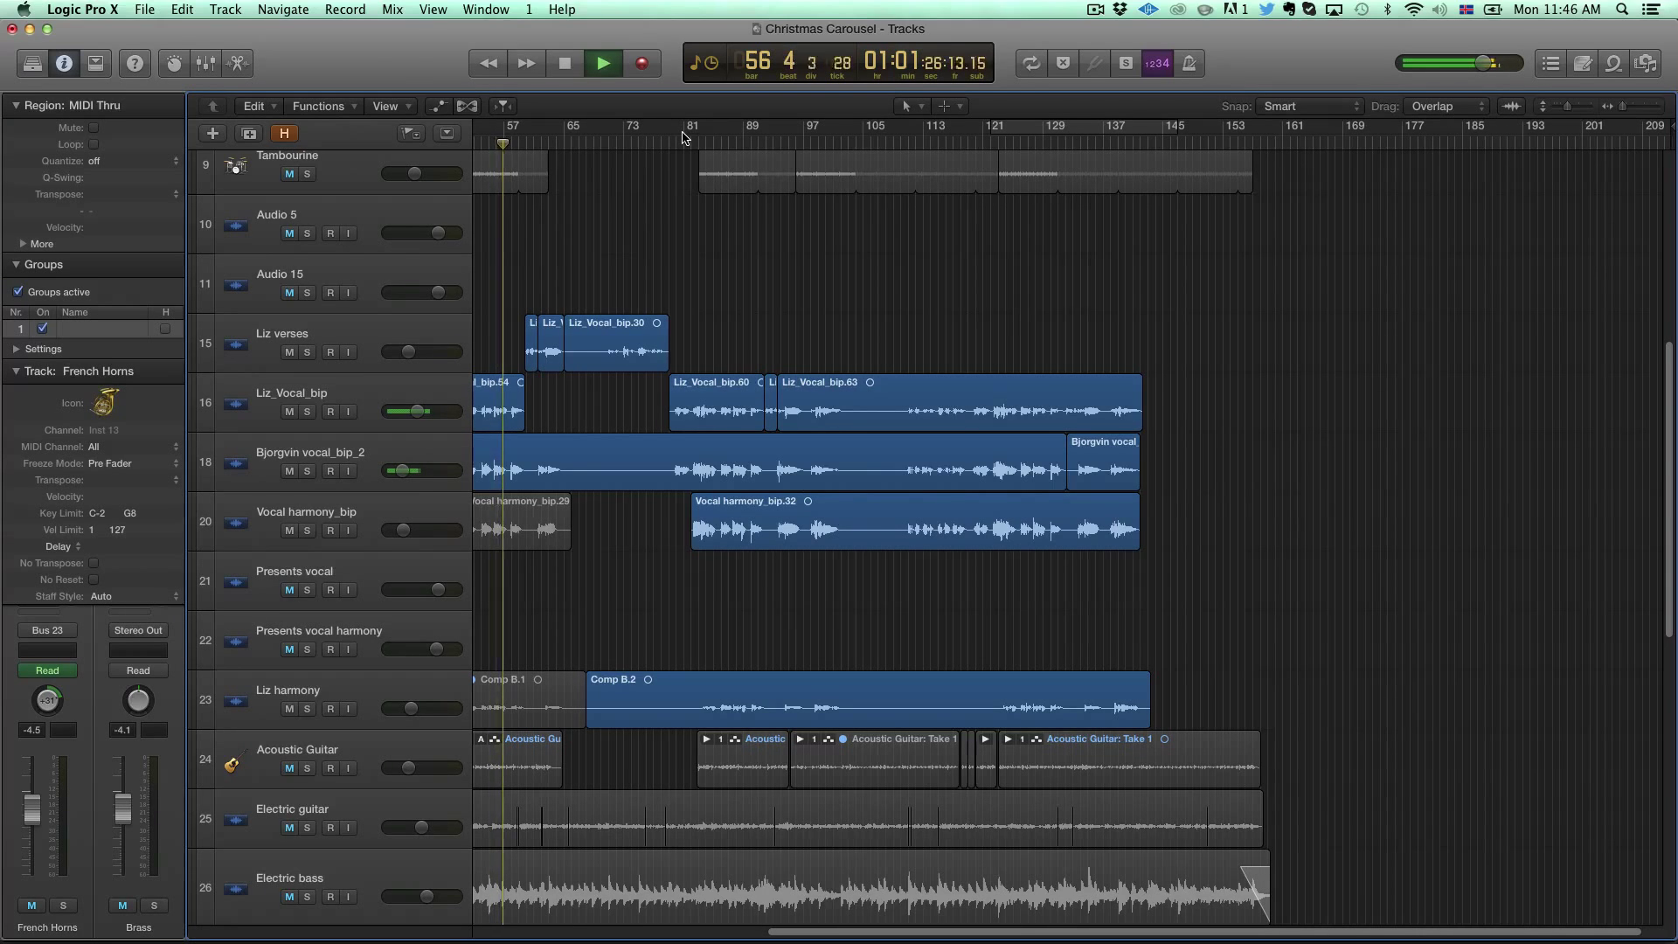
key("space")
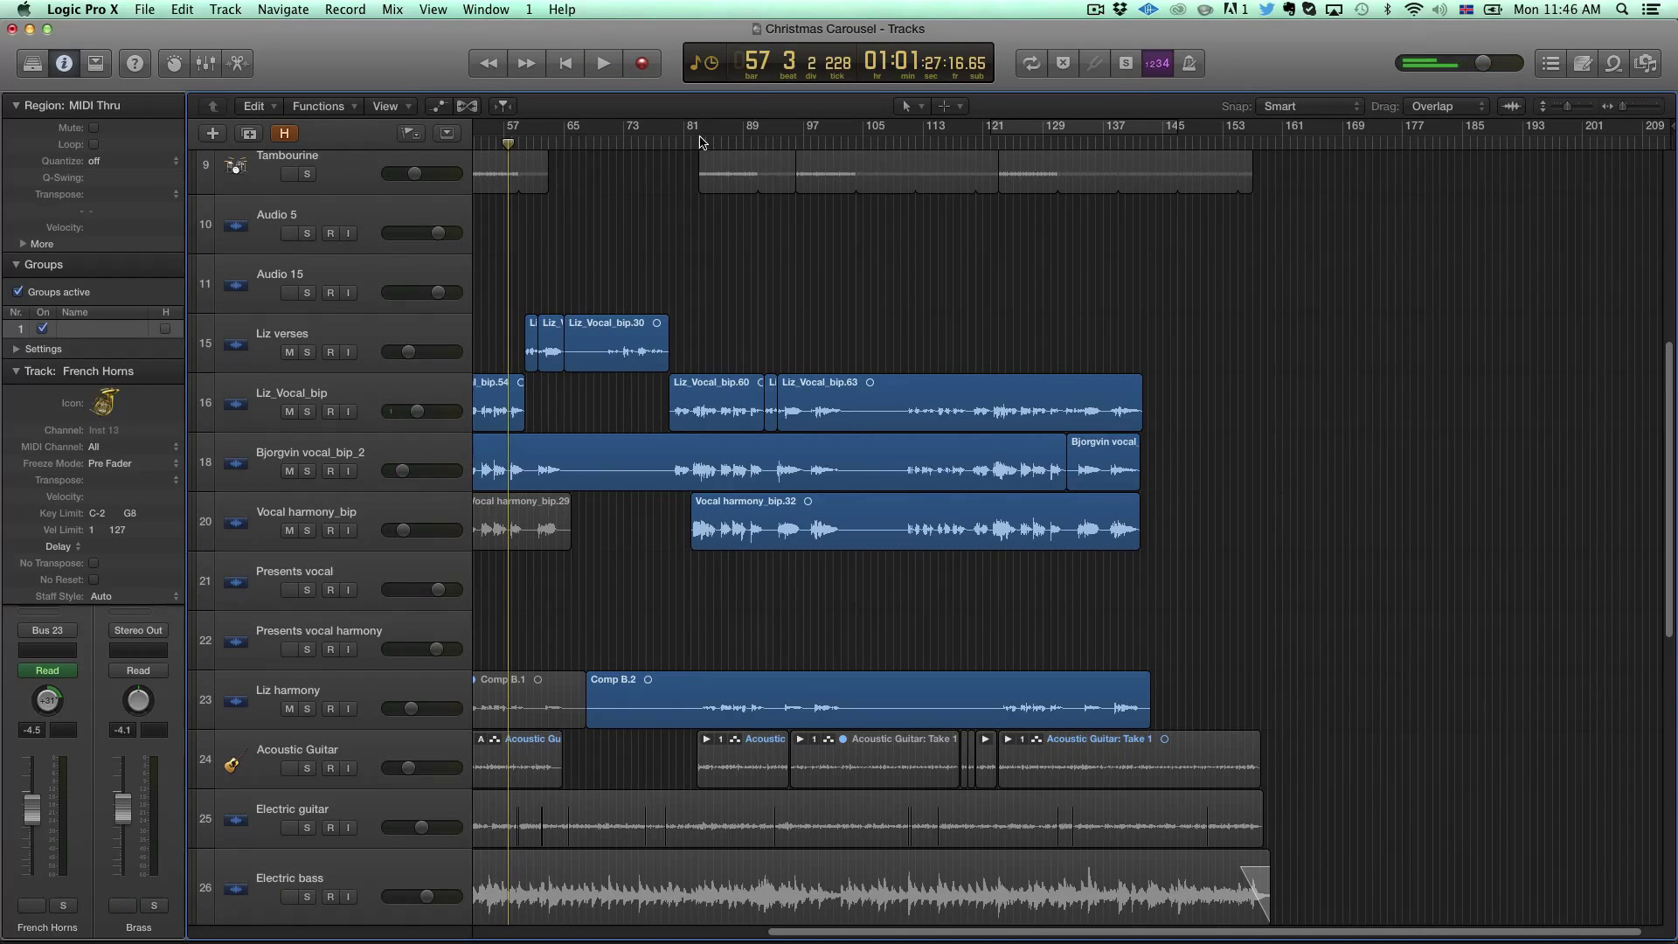
Step: Move the playhead to bar 82 and audition the soloed vocals with the harmony parts in the second chorus
left_click(699, 142)
left_click_drag(697, 141, 690, 141)
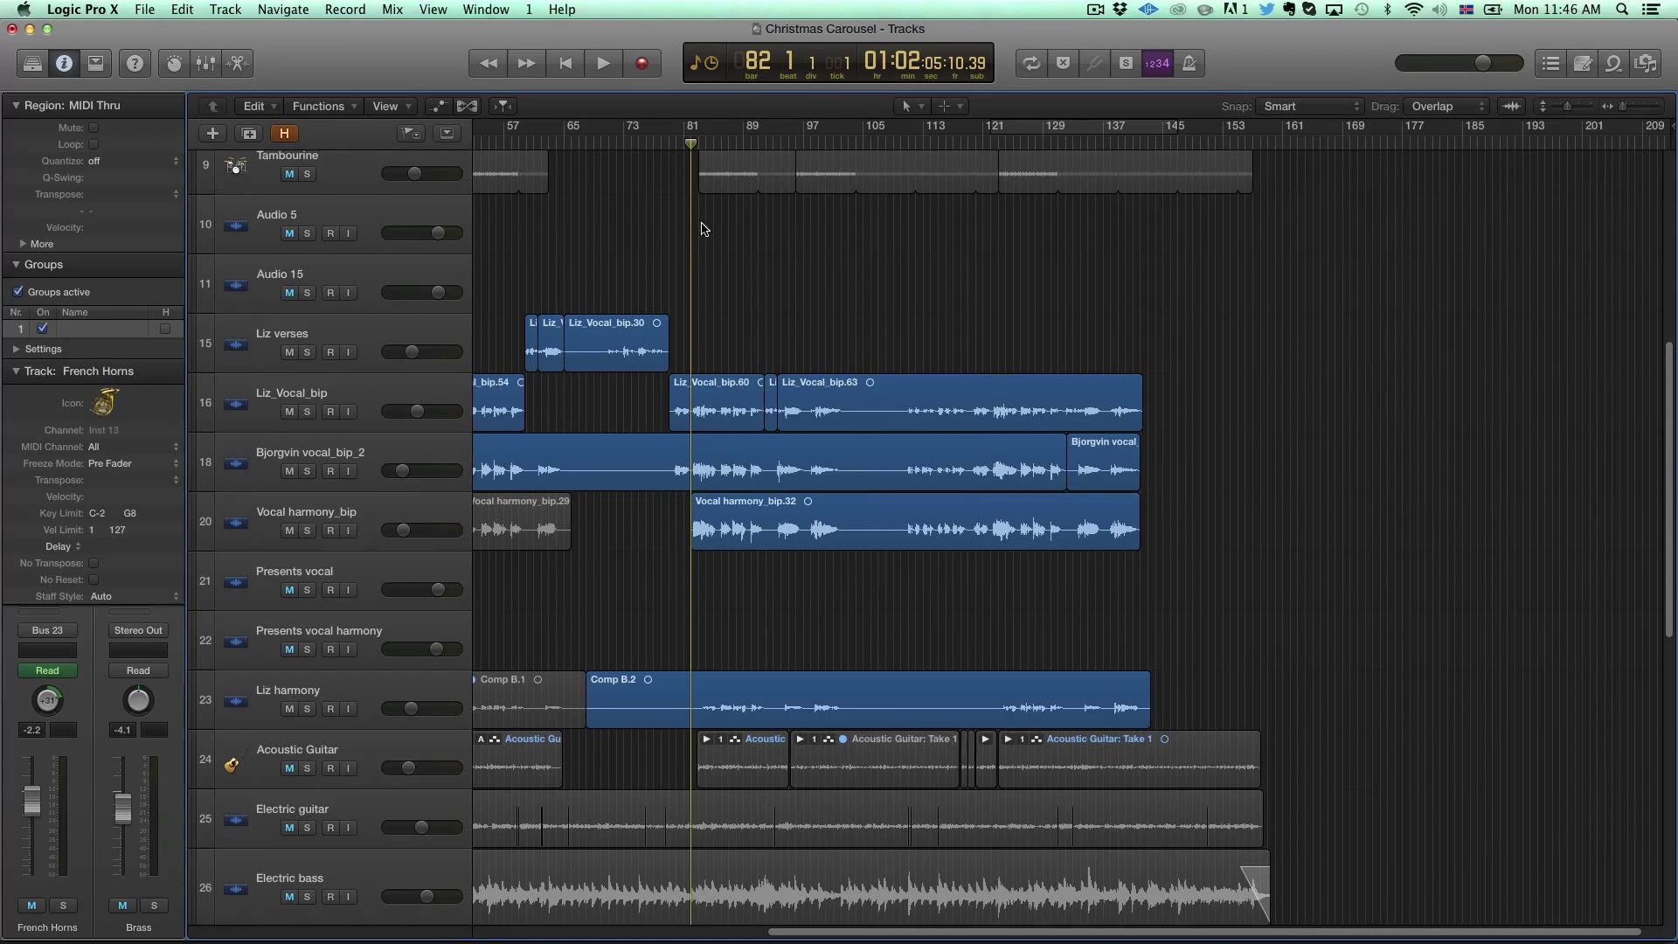
scroll(678, 253, "right", 1)
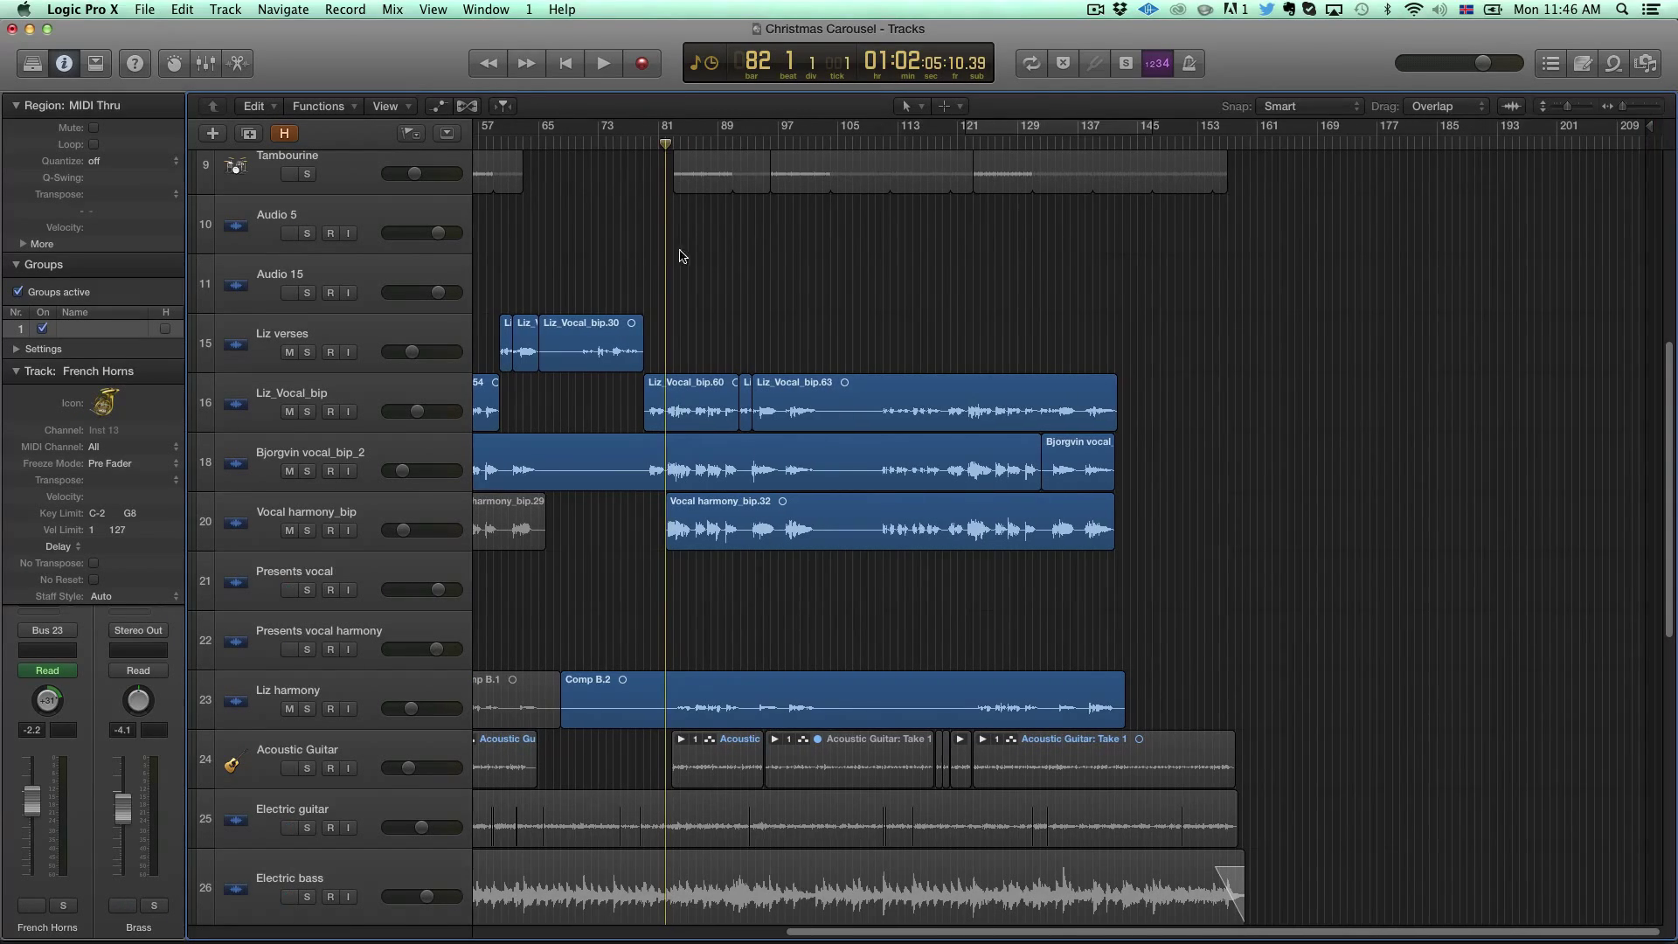
key("space")
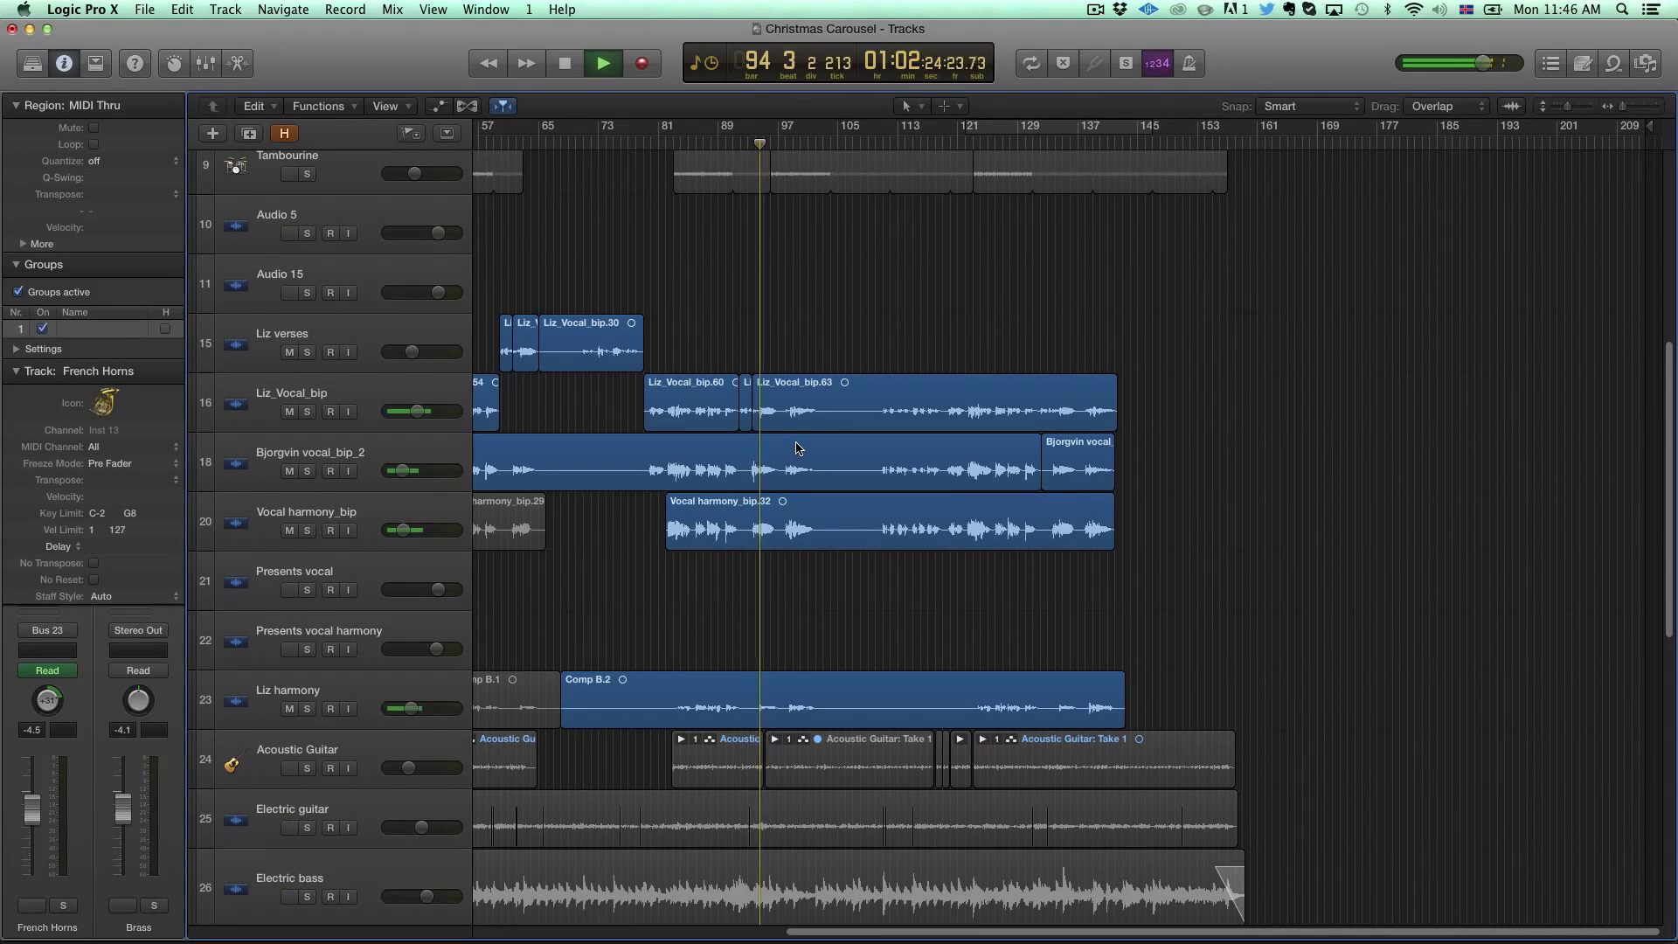
key("space")
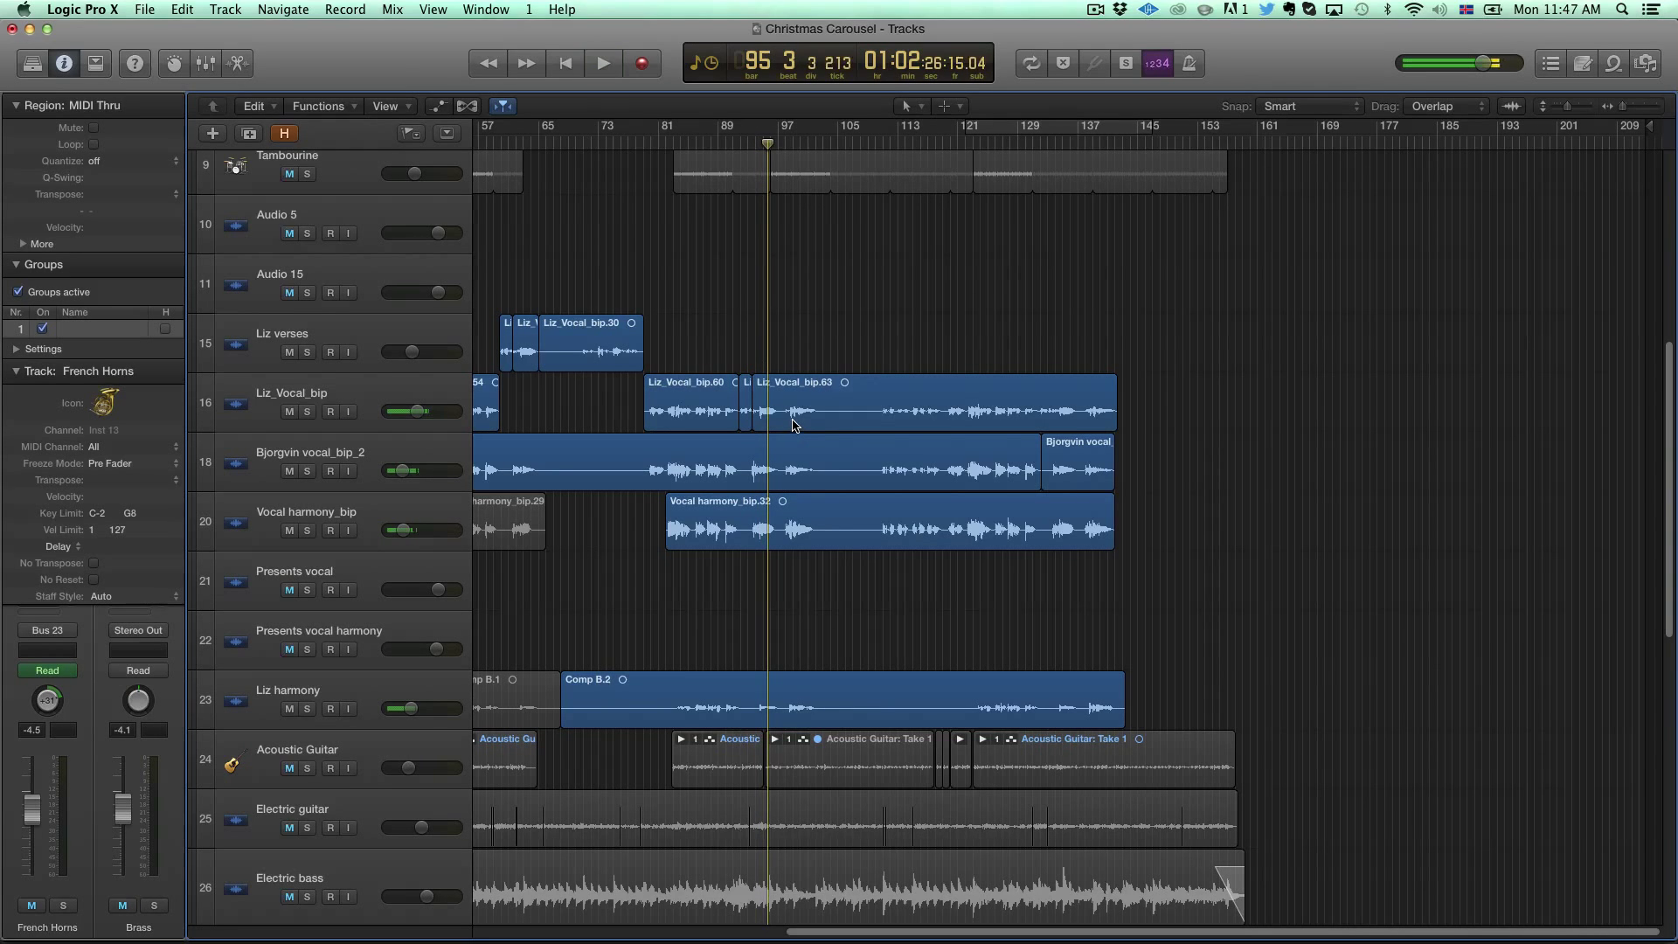
Step: Move the playhead to bar 93 and zoom the timeline in on the second-chorus vocal regions
left_click_drag(753, 145, 747, 389)
left_click(730, 455, "ctrl+alt")
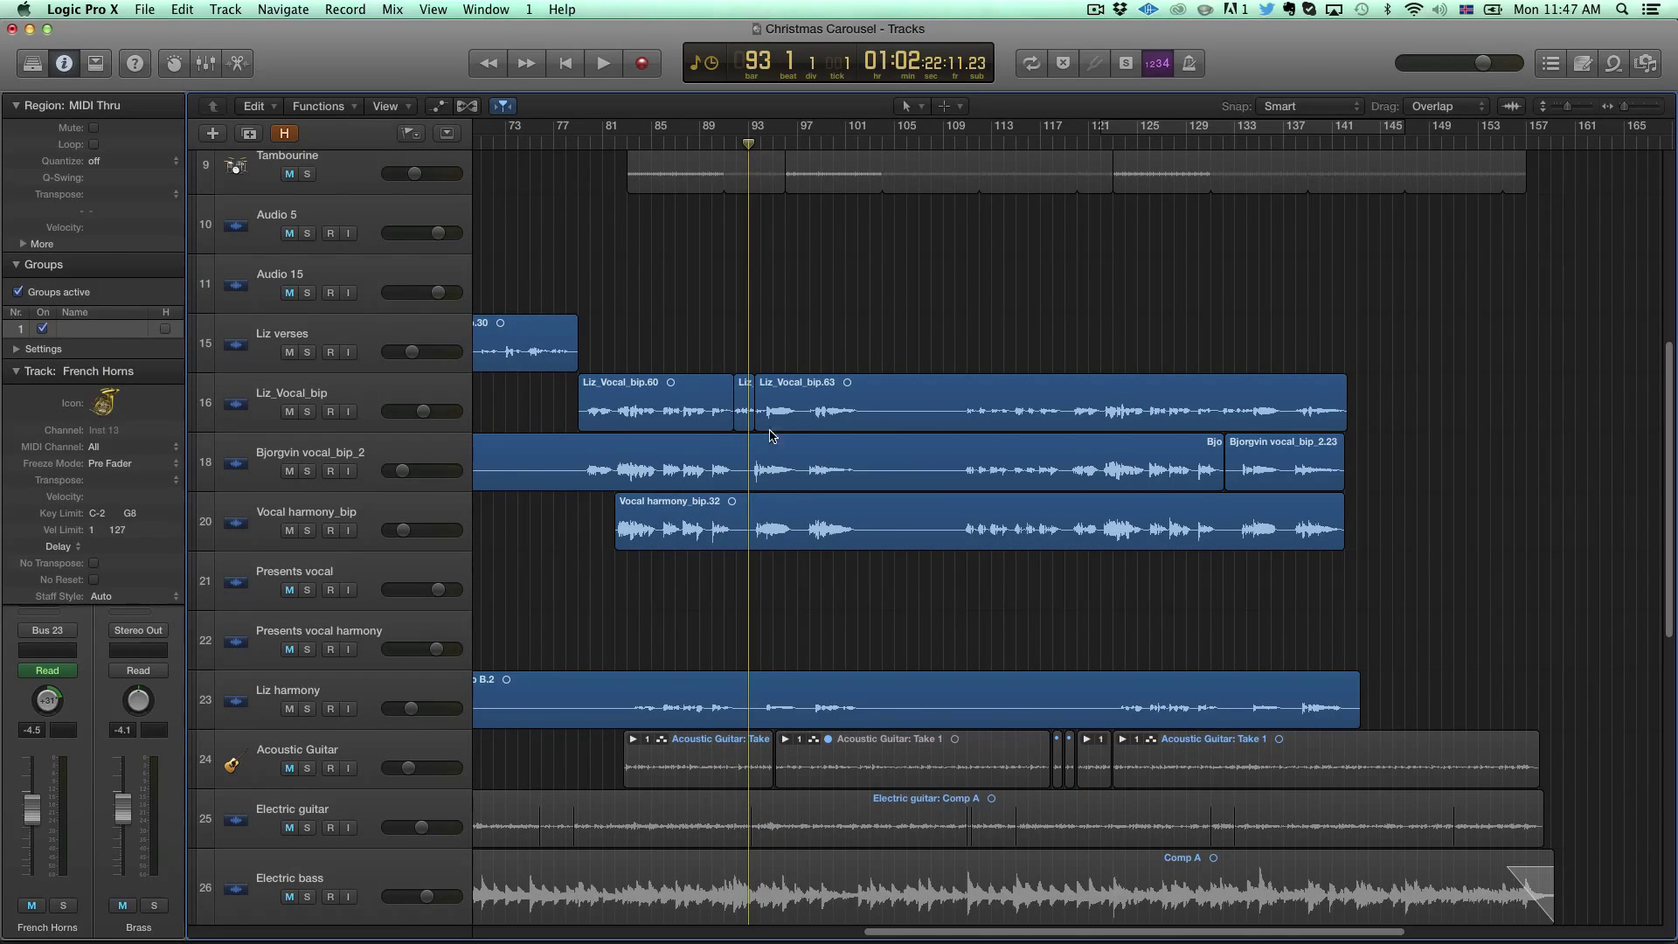
key("super+Left")
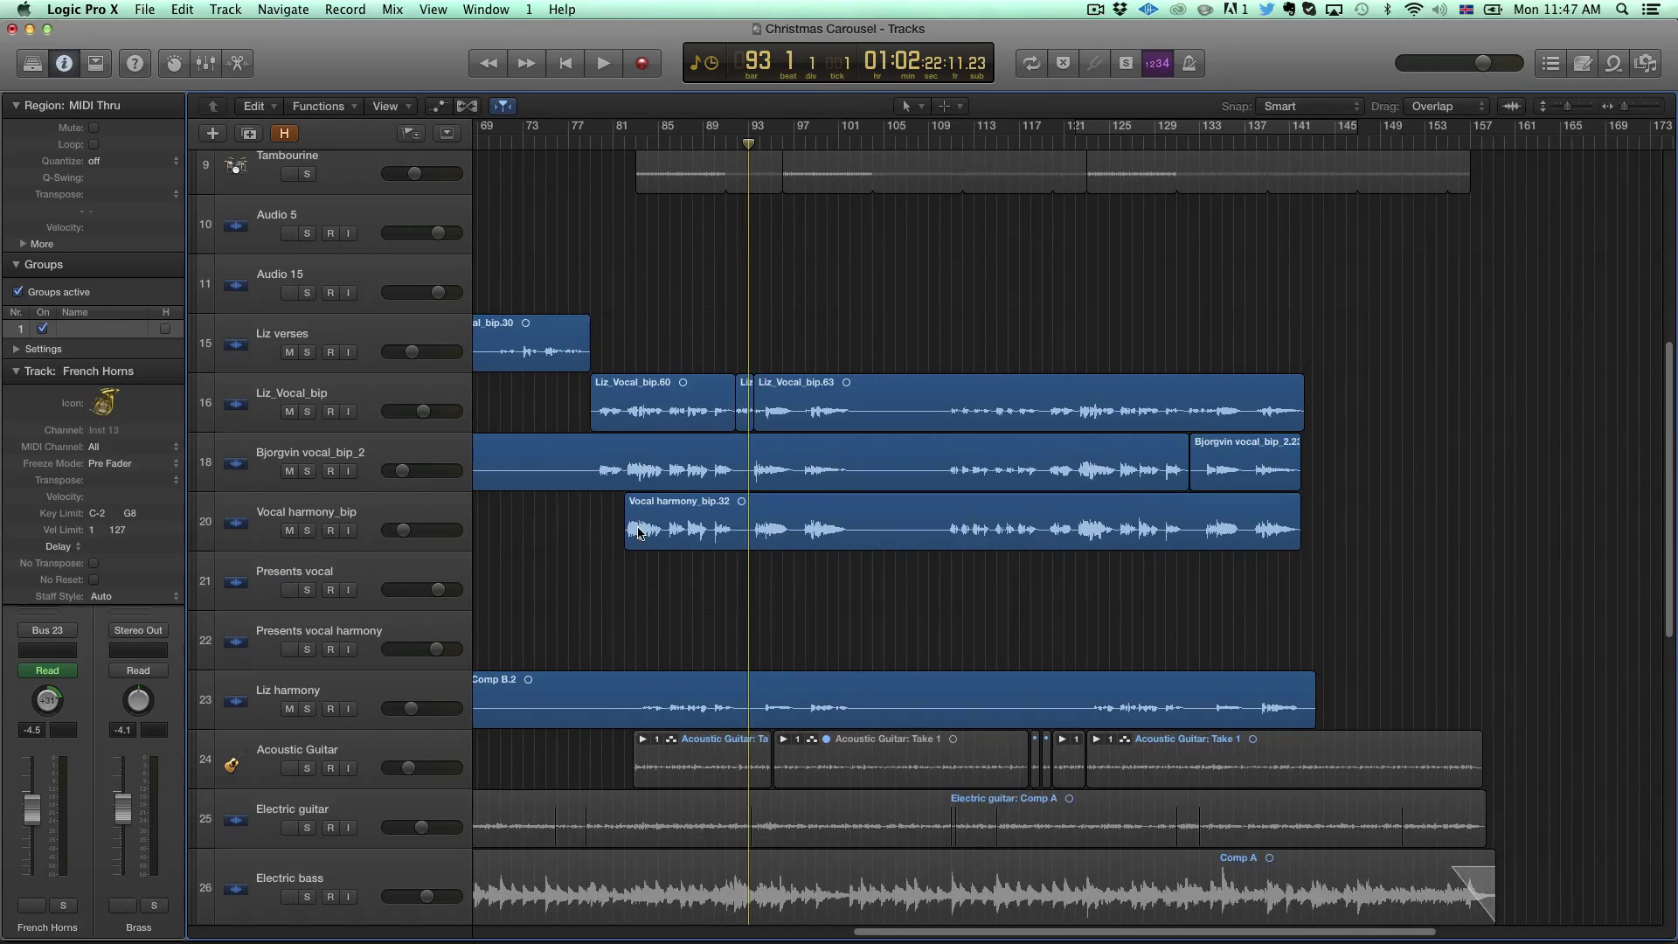
Step: Unsolo the Vocals bus in the mixer and play the full mix through the second chorus while following the bells, brass and strings
key("super+2")
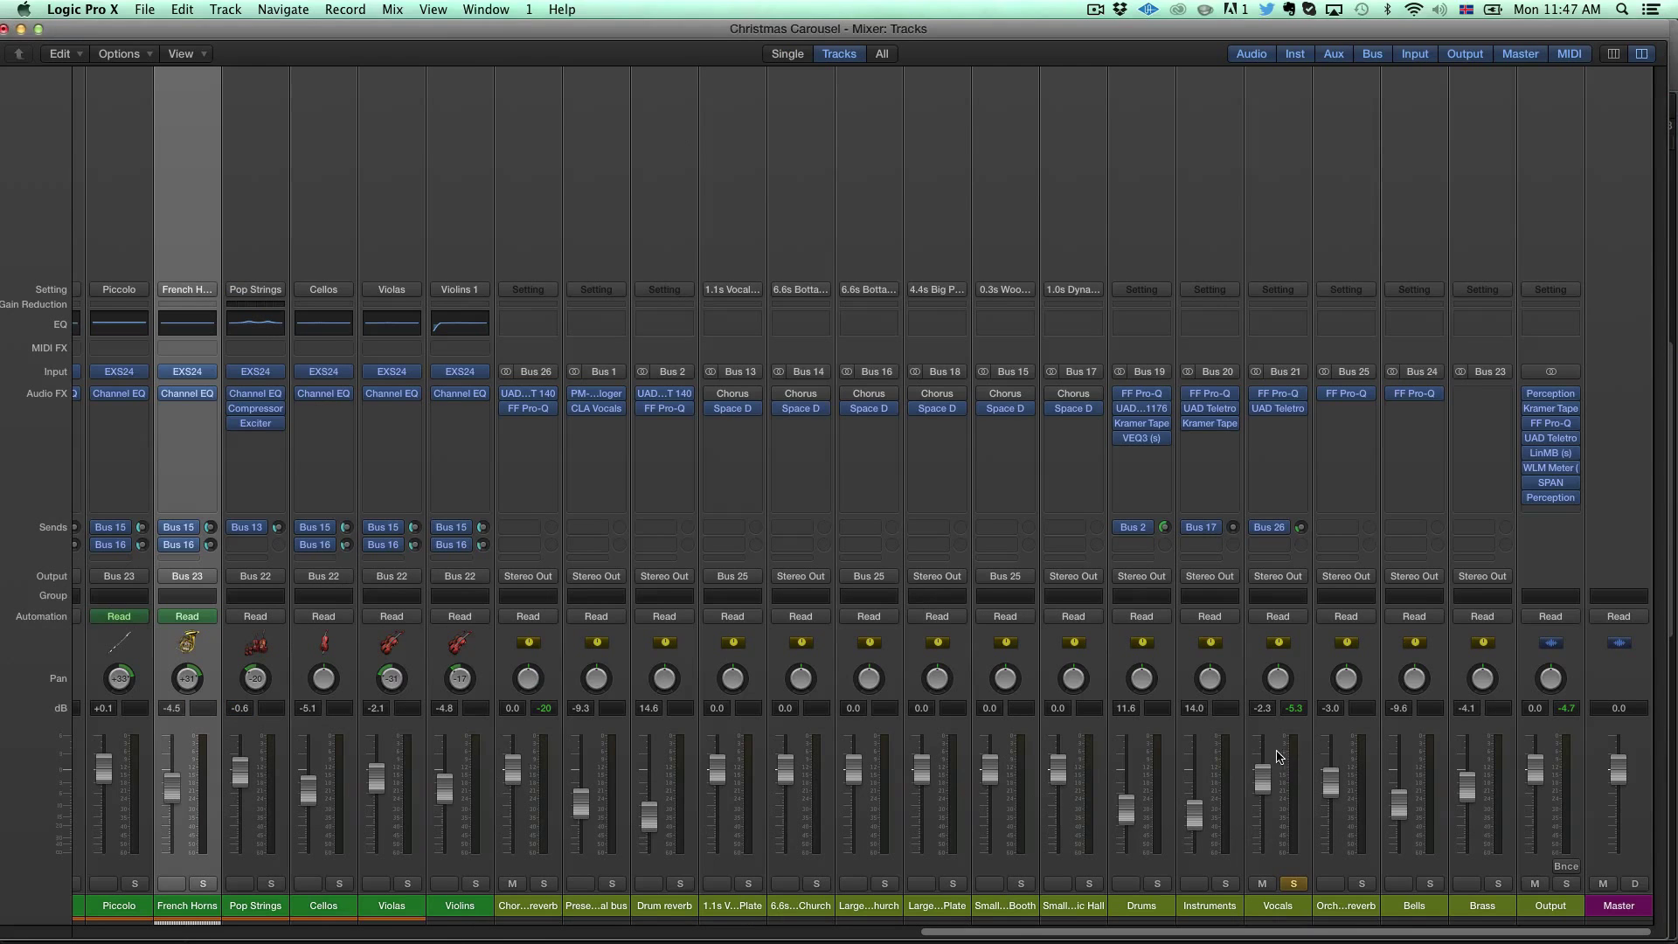
key("super+2")
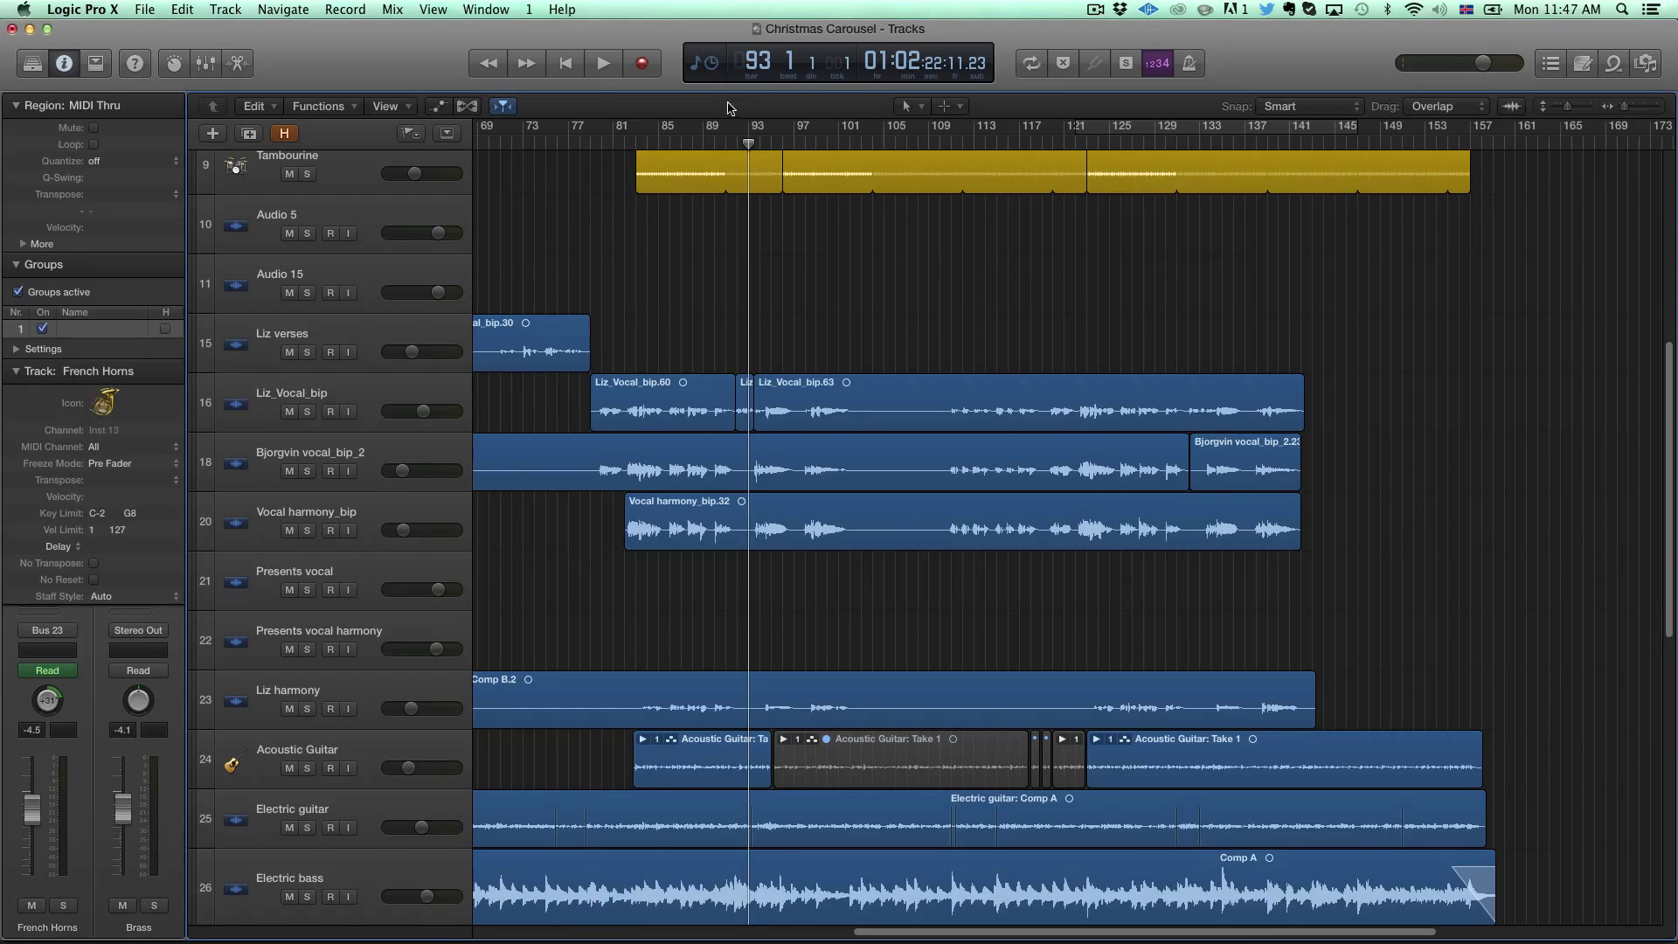
key("space")
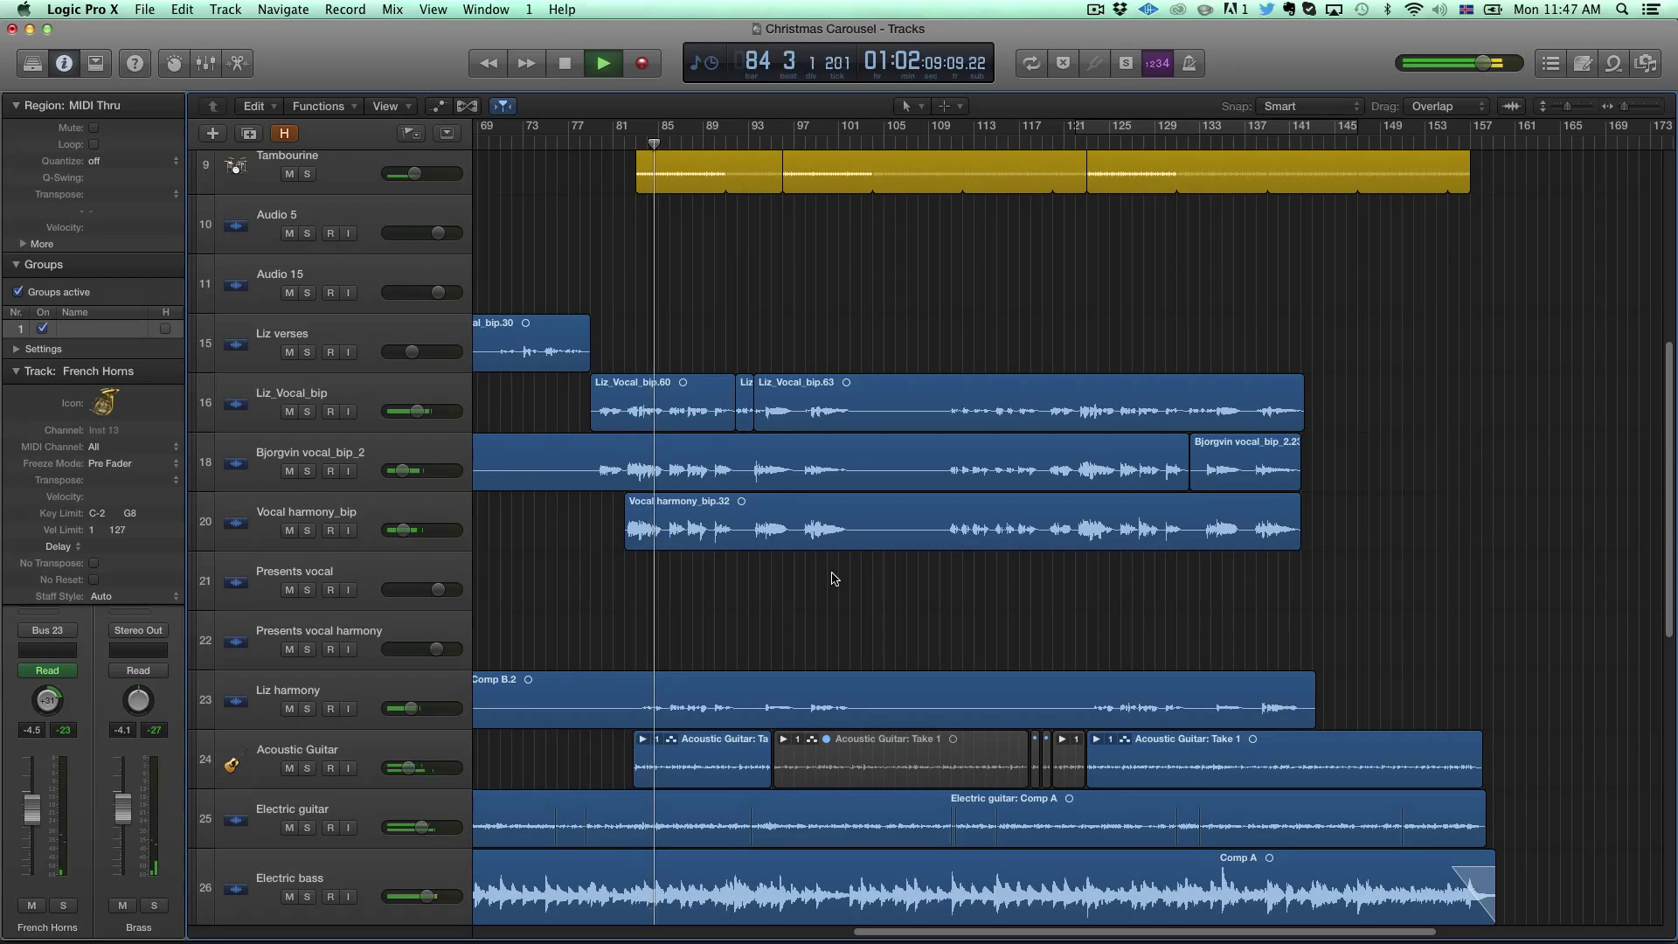
scroll(908, 600, "down", 1)
scroll(908, 601, "down", 2)
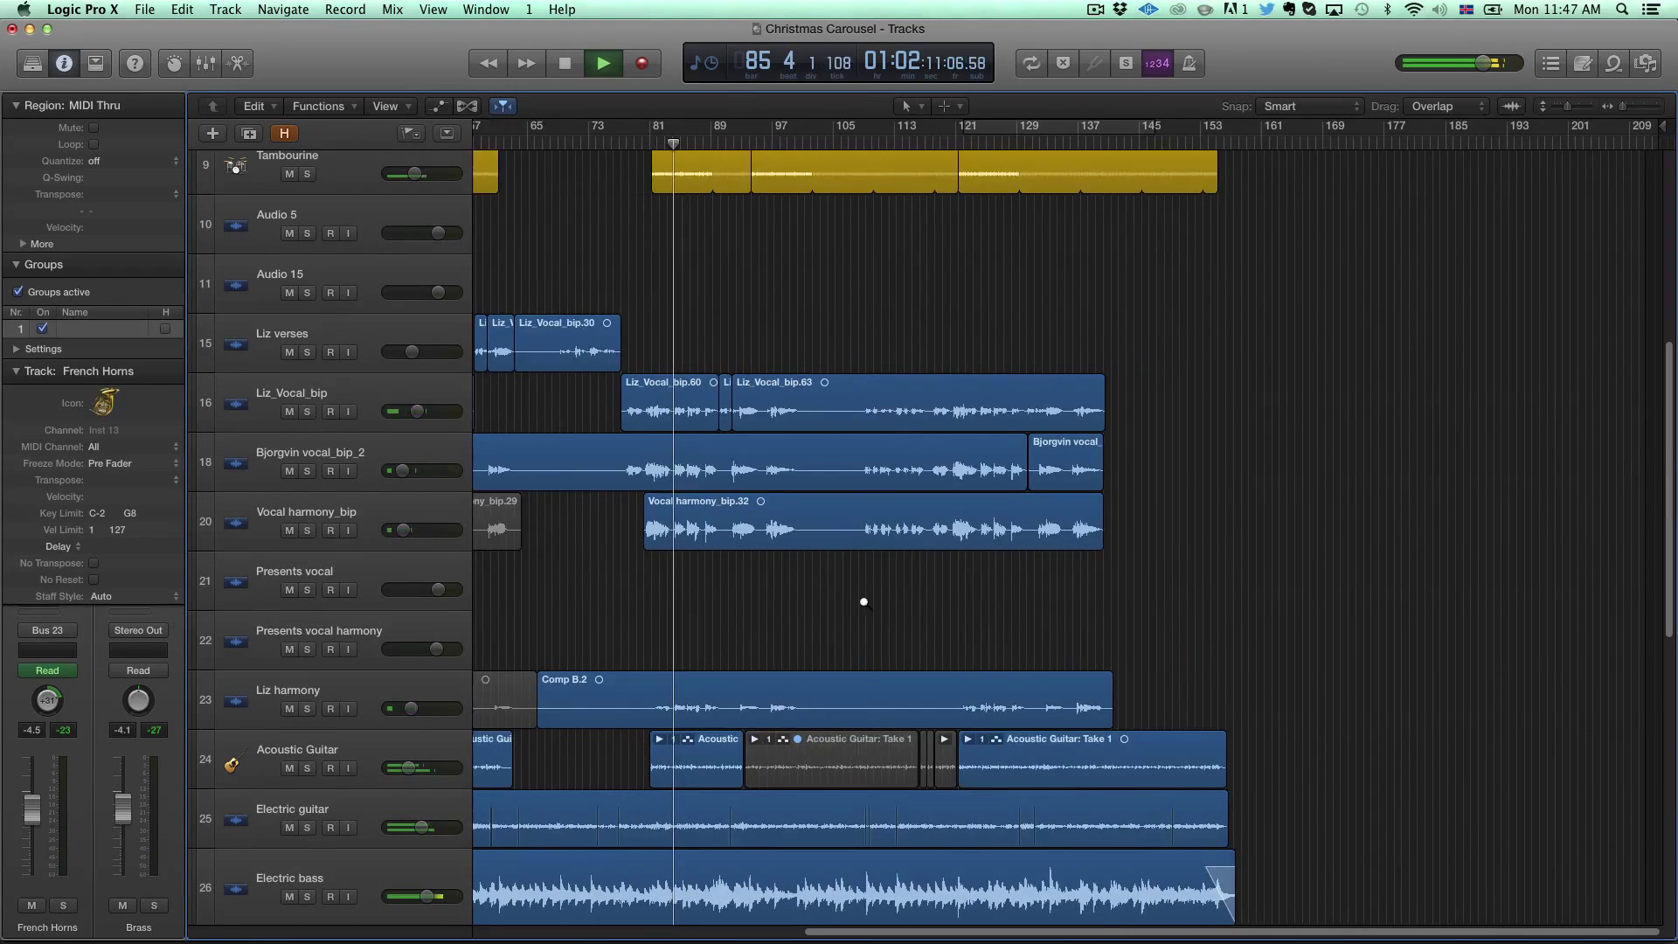
scroll(908, 601, "down", 2)
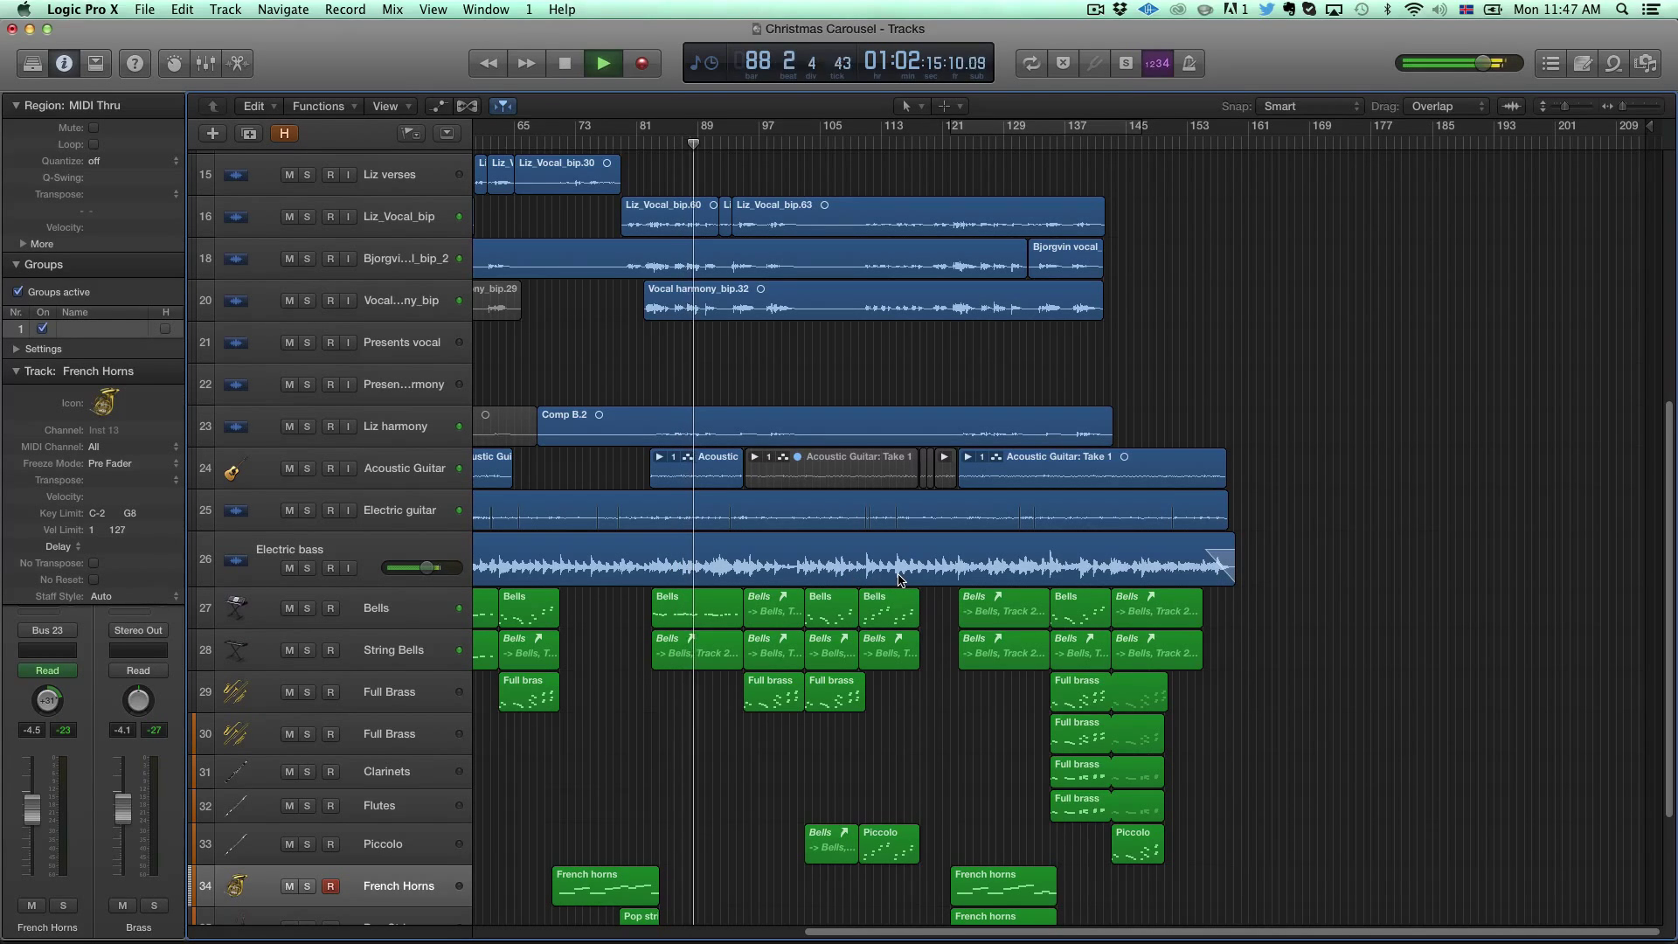
scroll(825, 562, "down", 1)
scroll(825, 562, "down", 3)
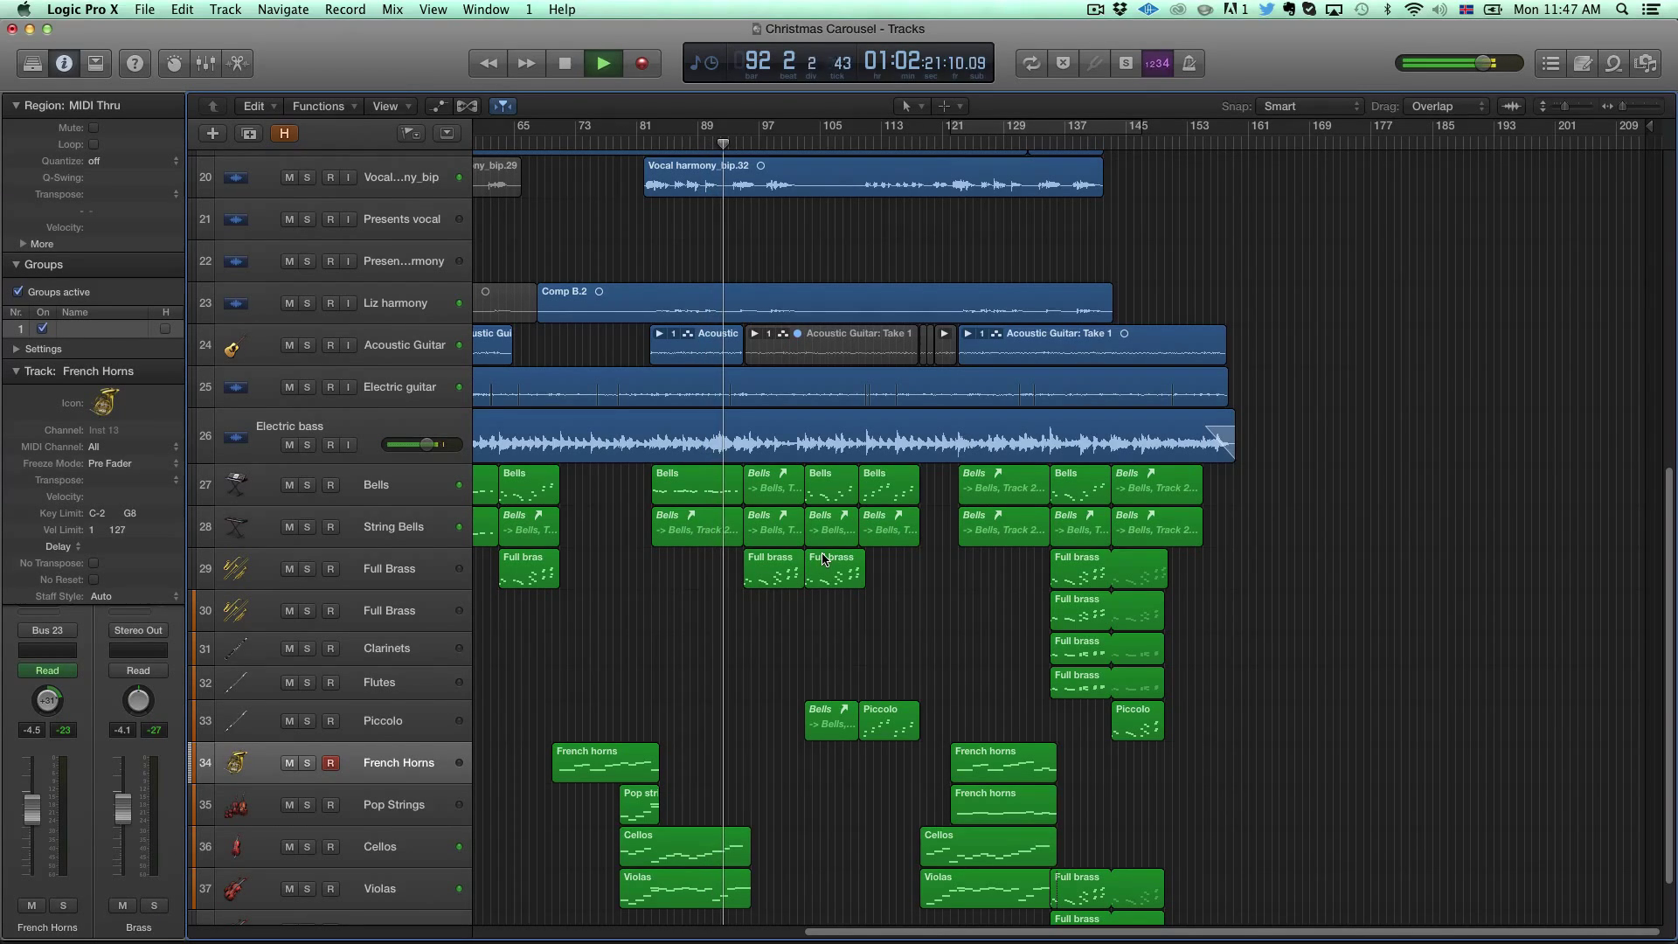
key("space")
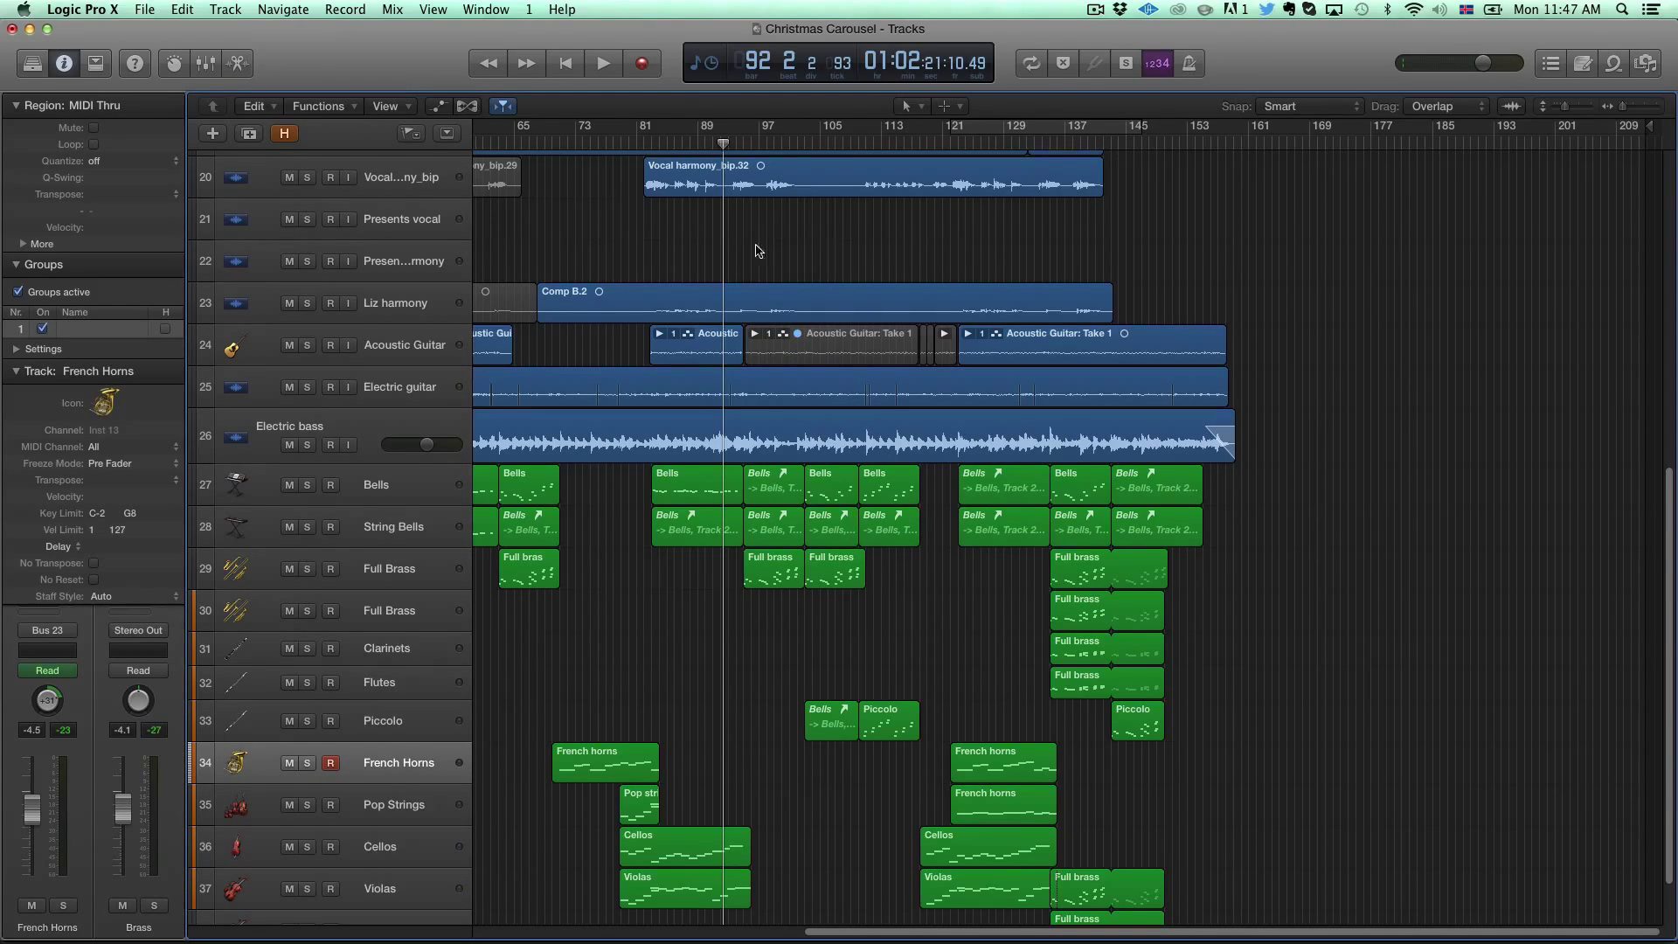
Step: Move the playhead to bar 95 and play the full mix from the brass entry into the piccolo part
left_click_drag(725, 145, 741, 142)
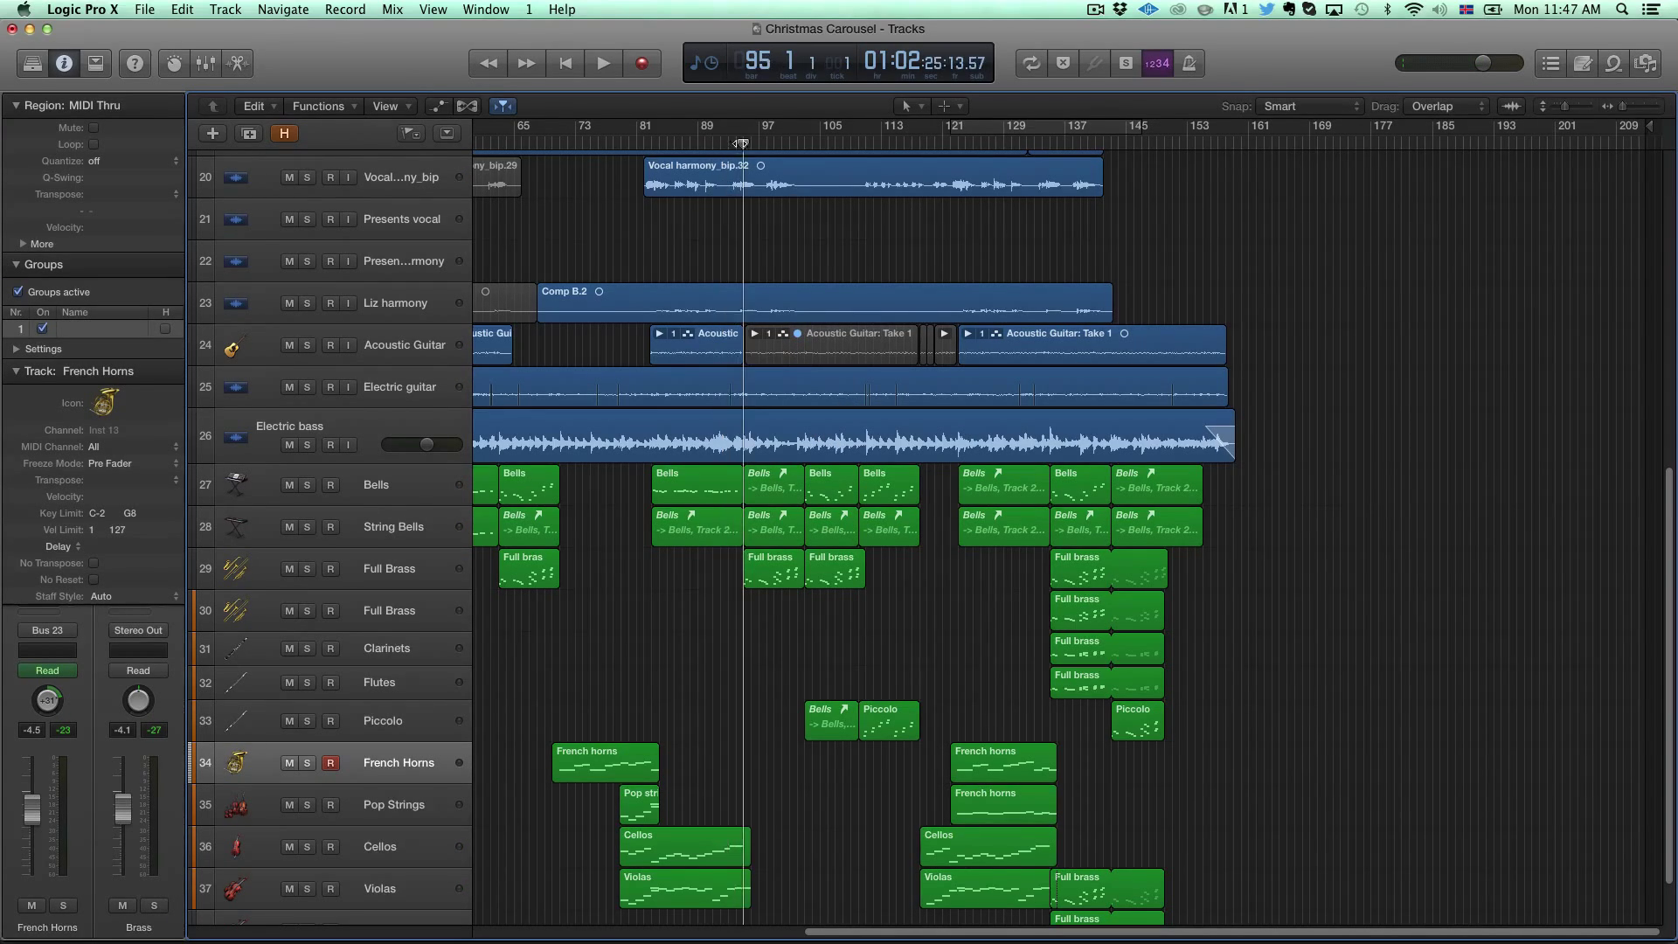
scroll(783, 760, "down", 2)
scroll(769, 712, "up", 4)
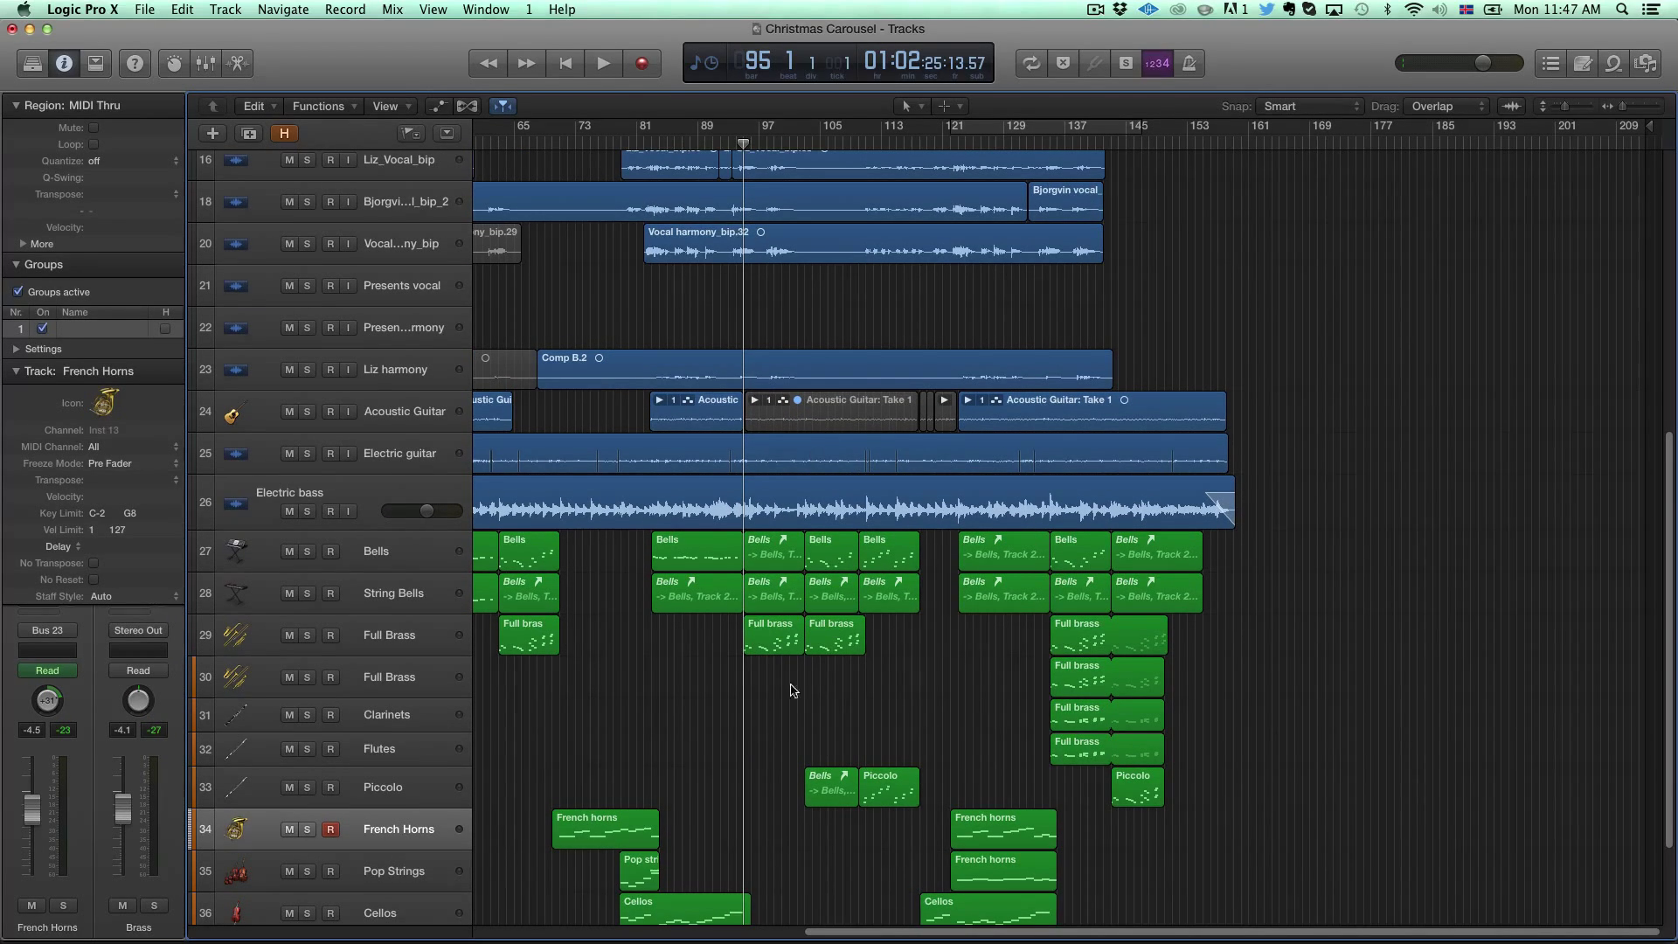
scroll(778, 437, "up", 8)
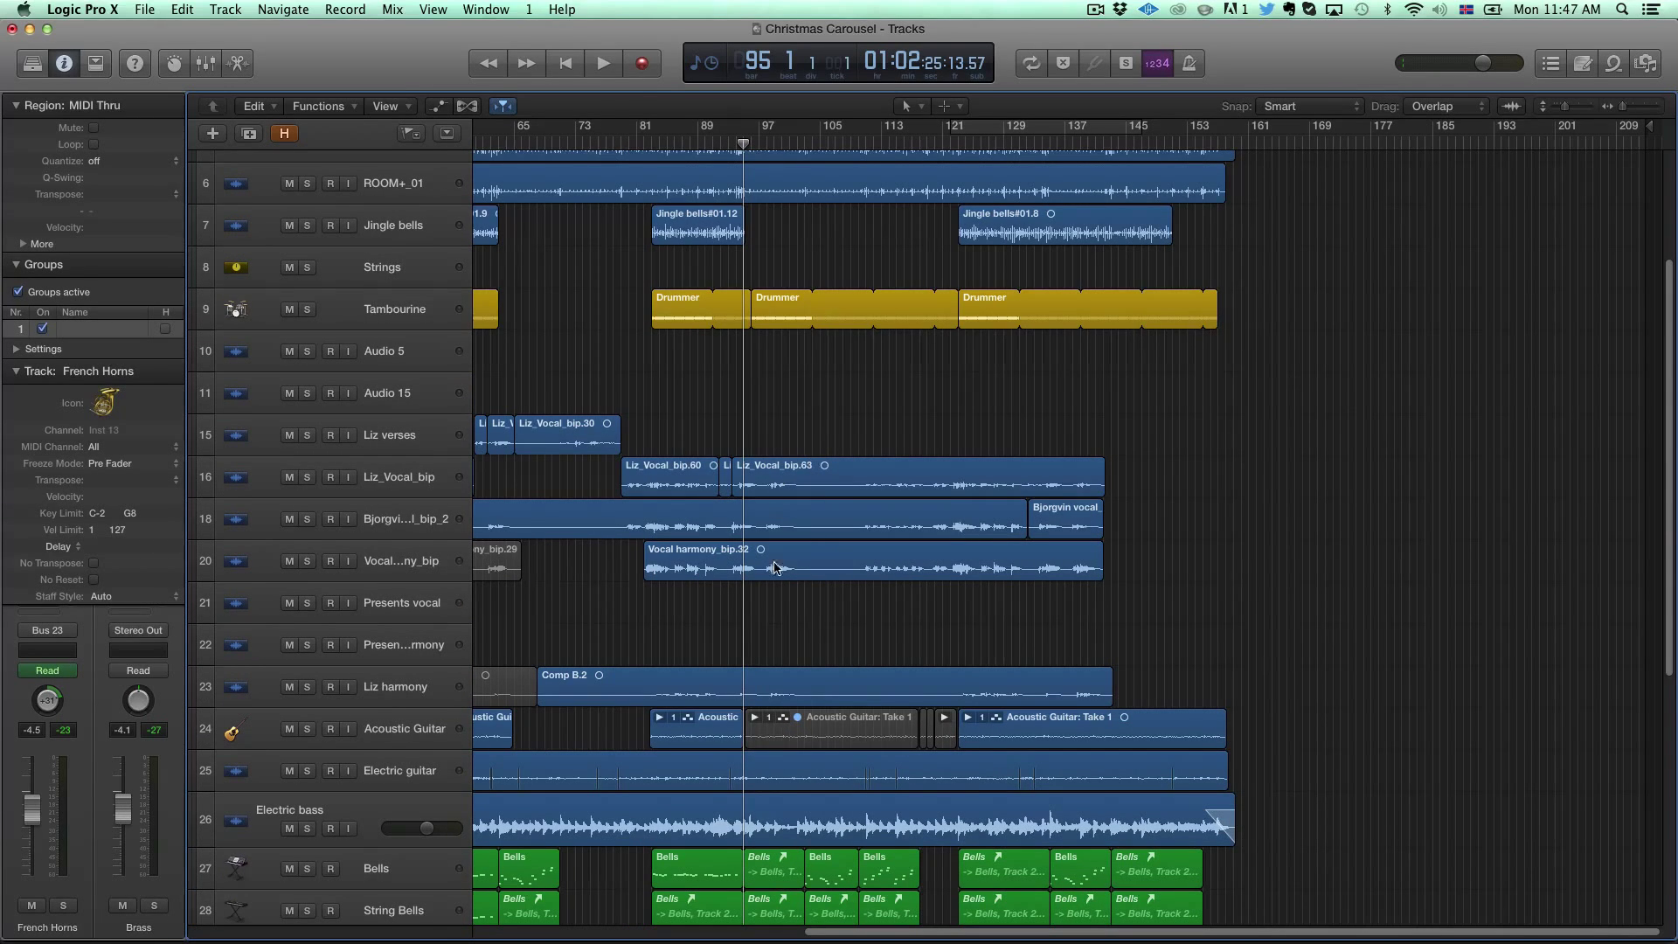
scroll(794, 514, "down", 4)
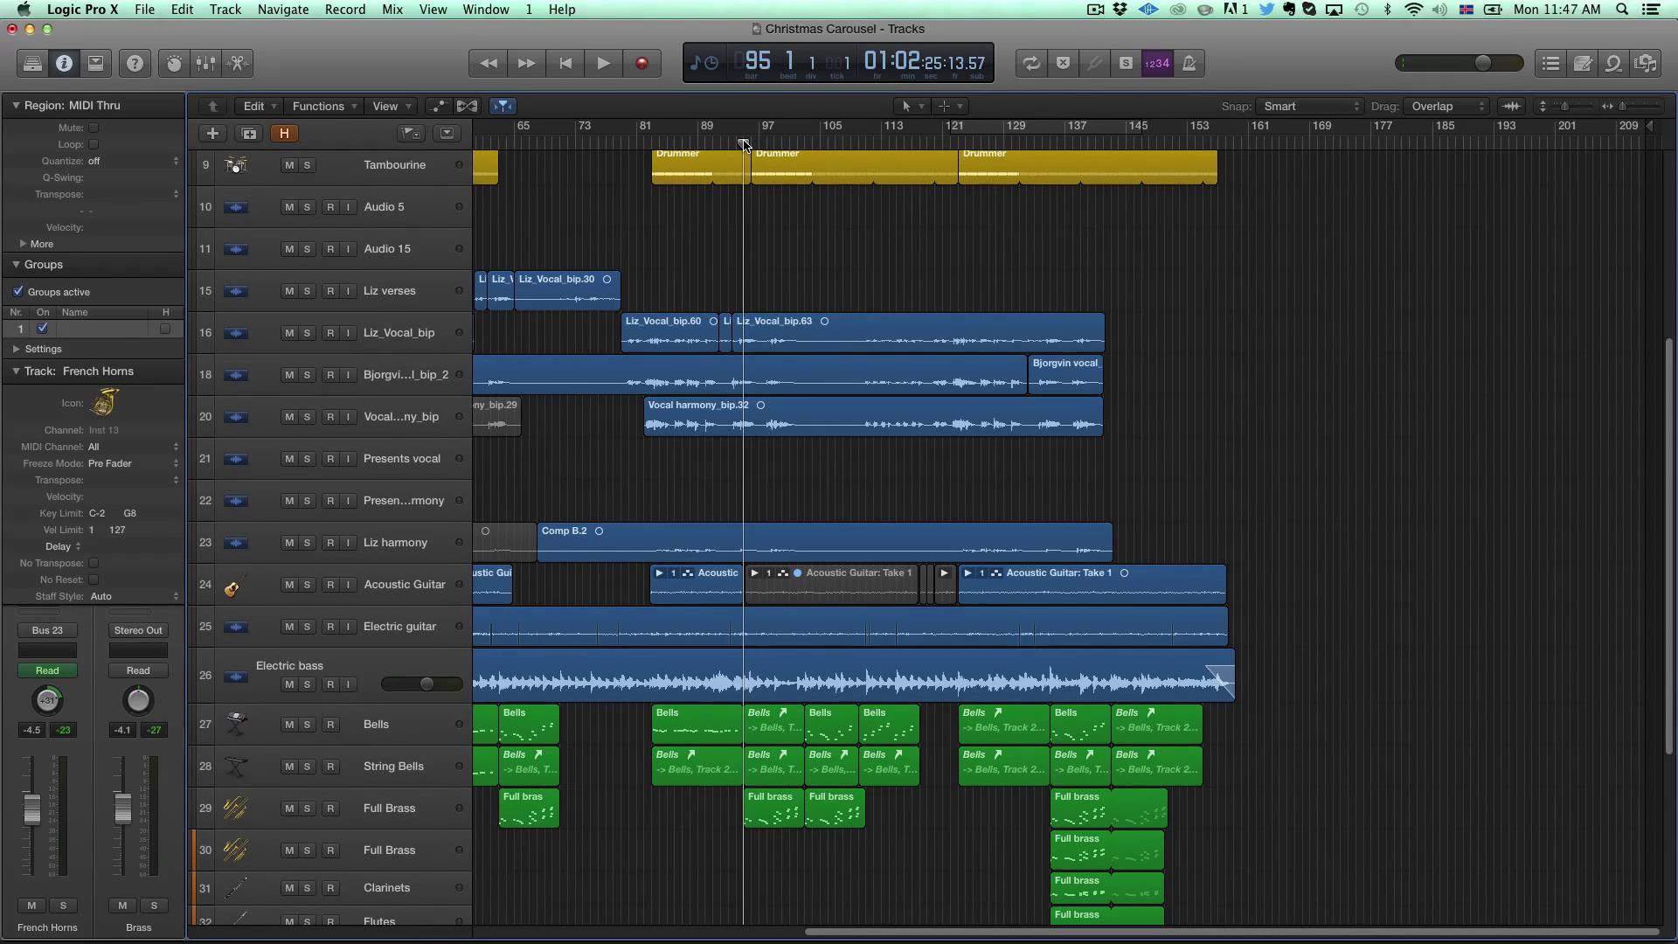
key("space")
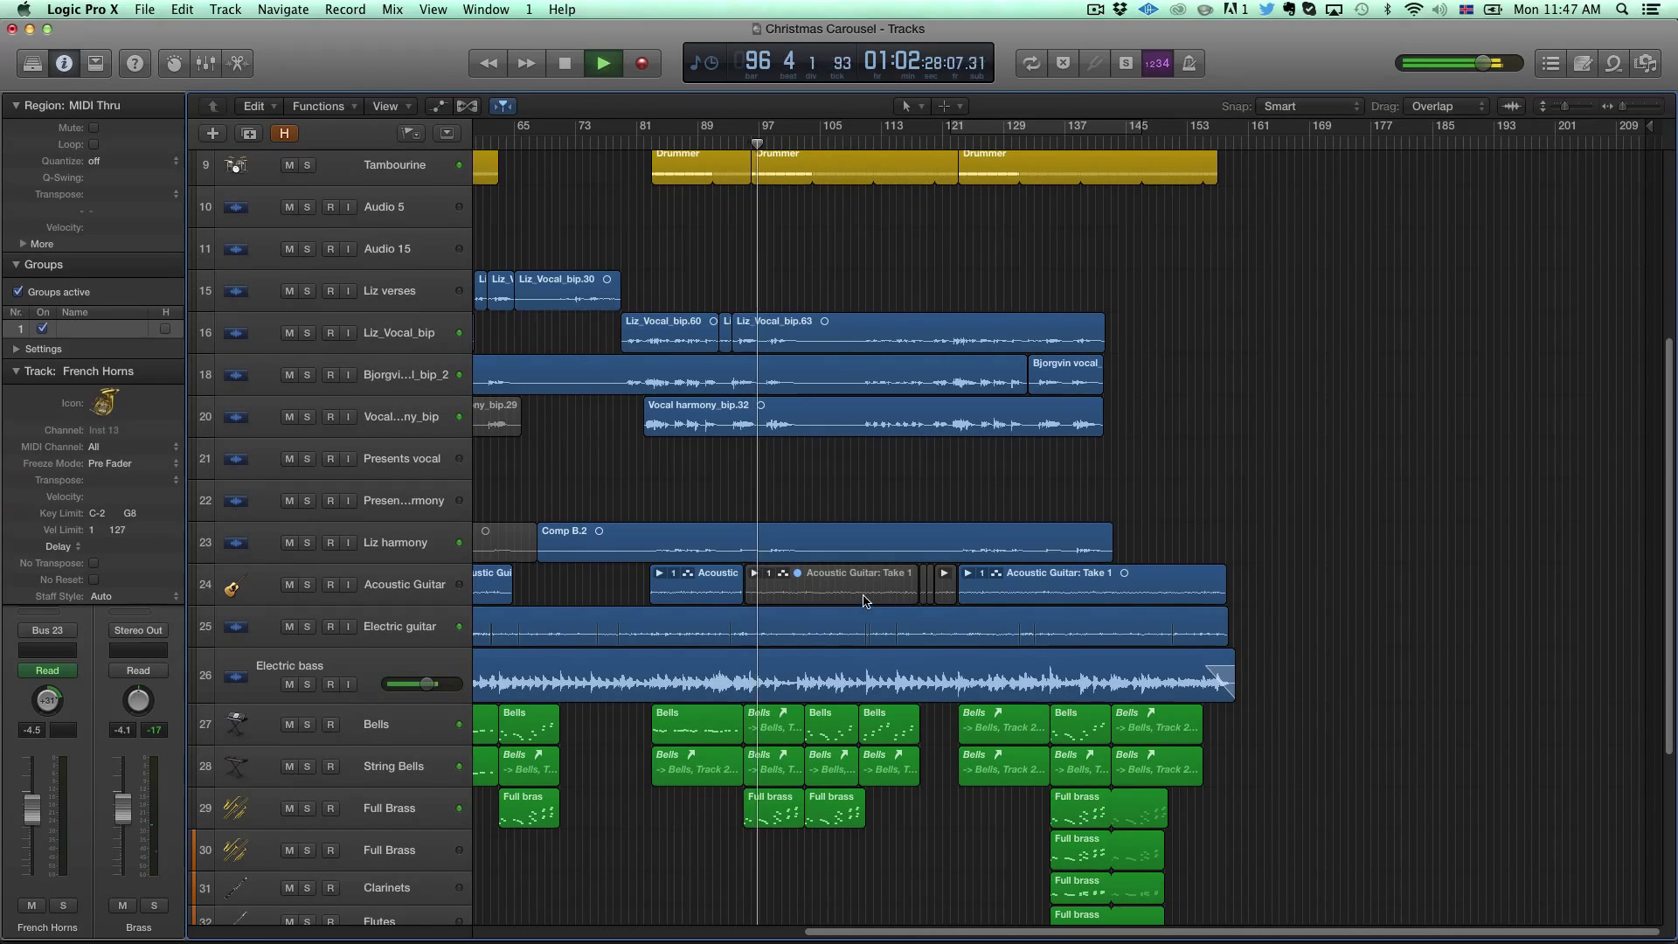
scroll(830, 664, "down", 6)
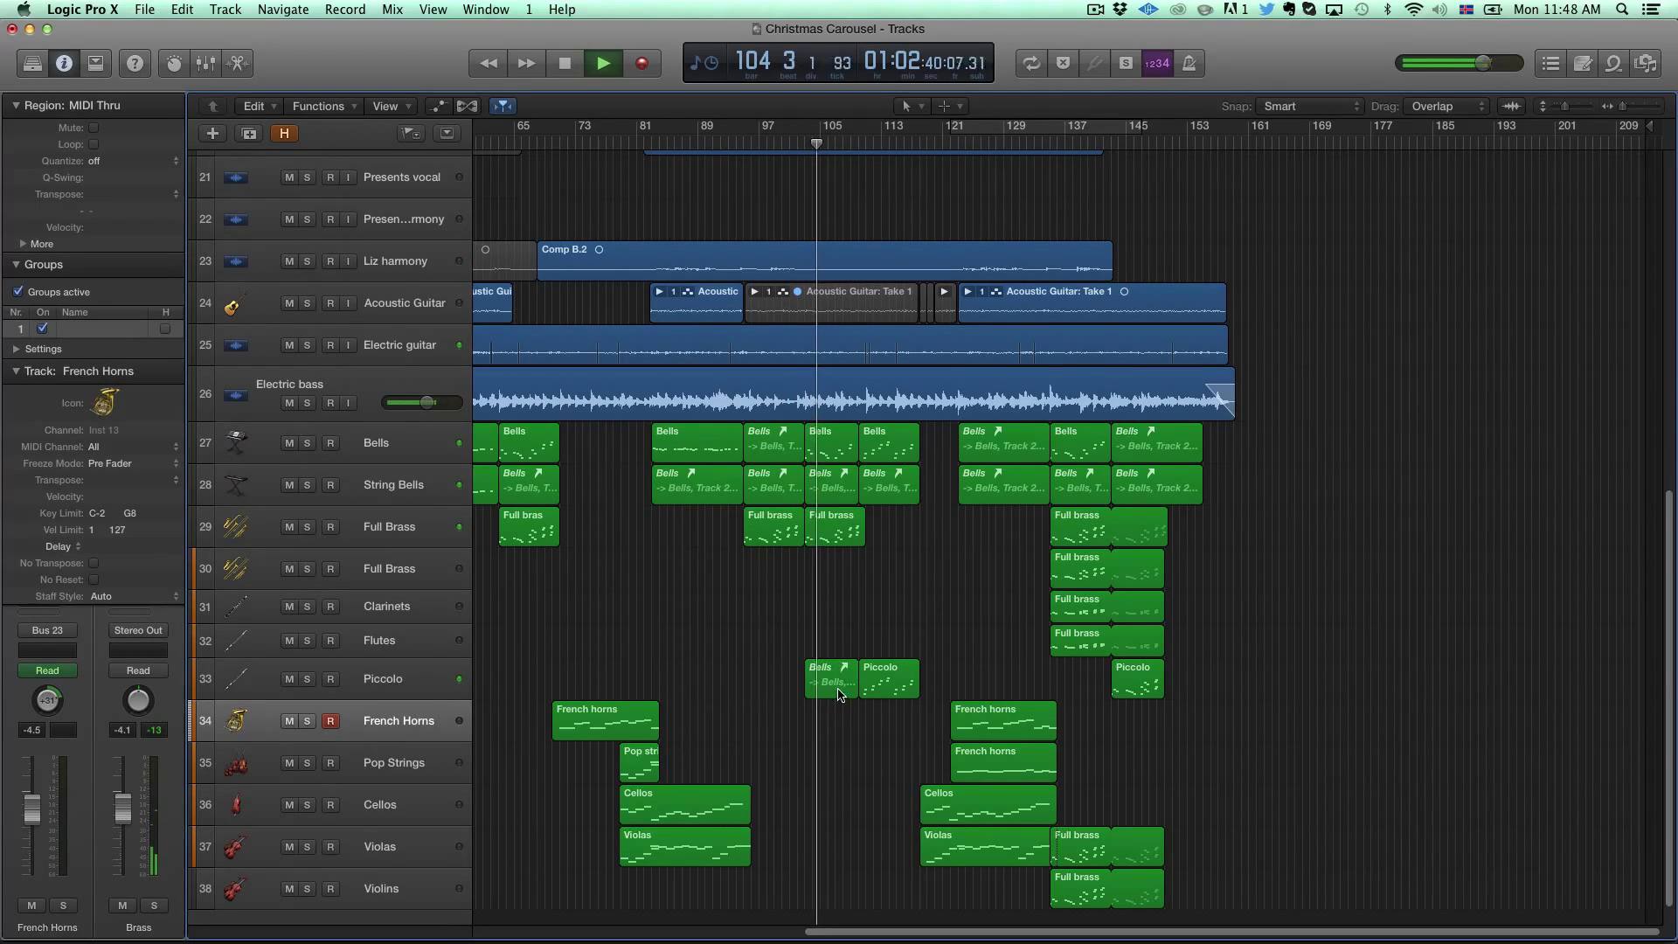
key("space")
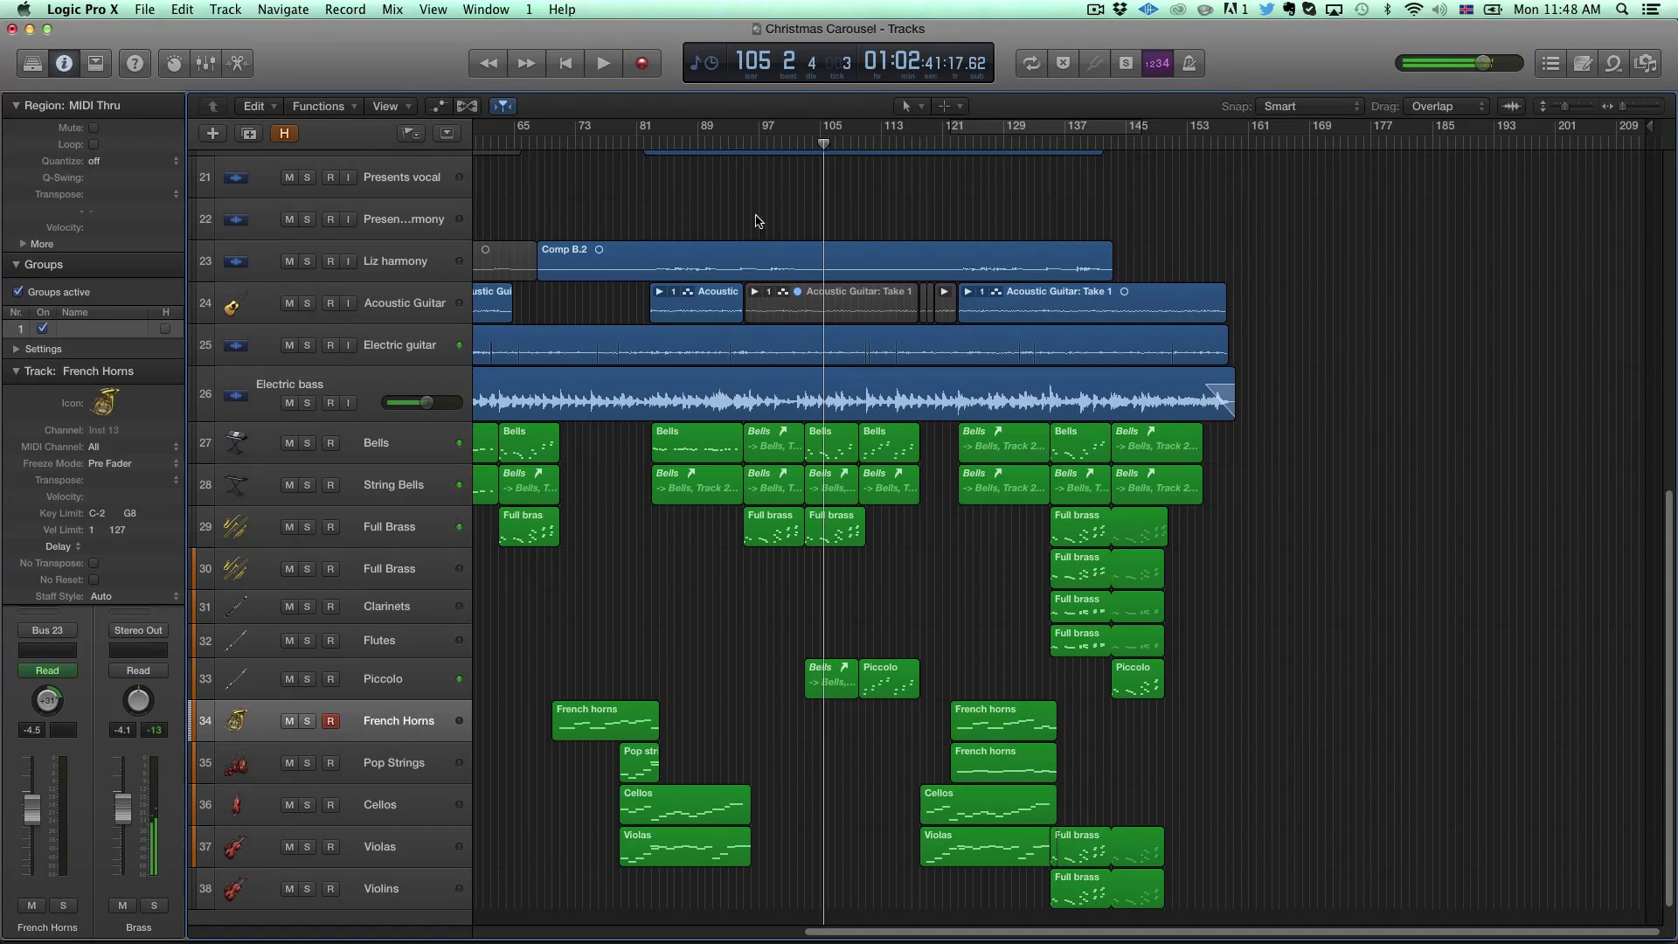
Step: Audition the Piccolo track soloed from bar 102, and unsolo it to hear it within the full mix
left_click_drag(795, 149, 799, 145)
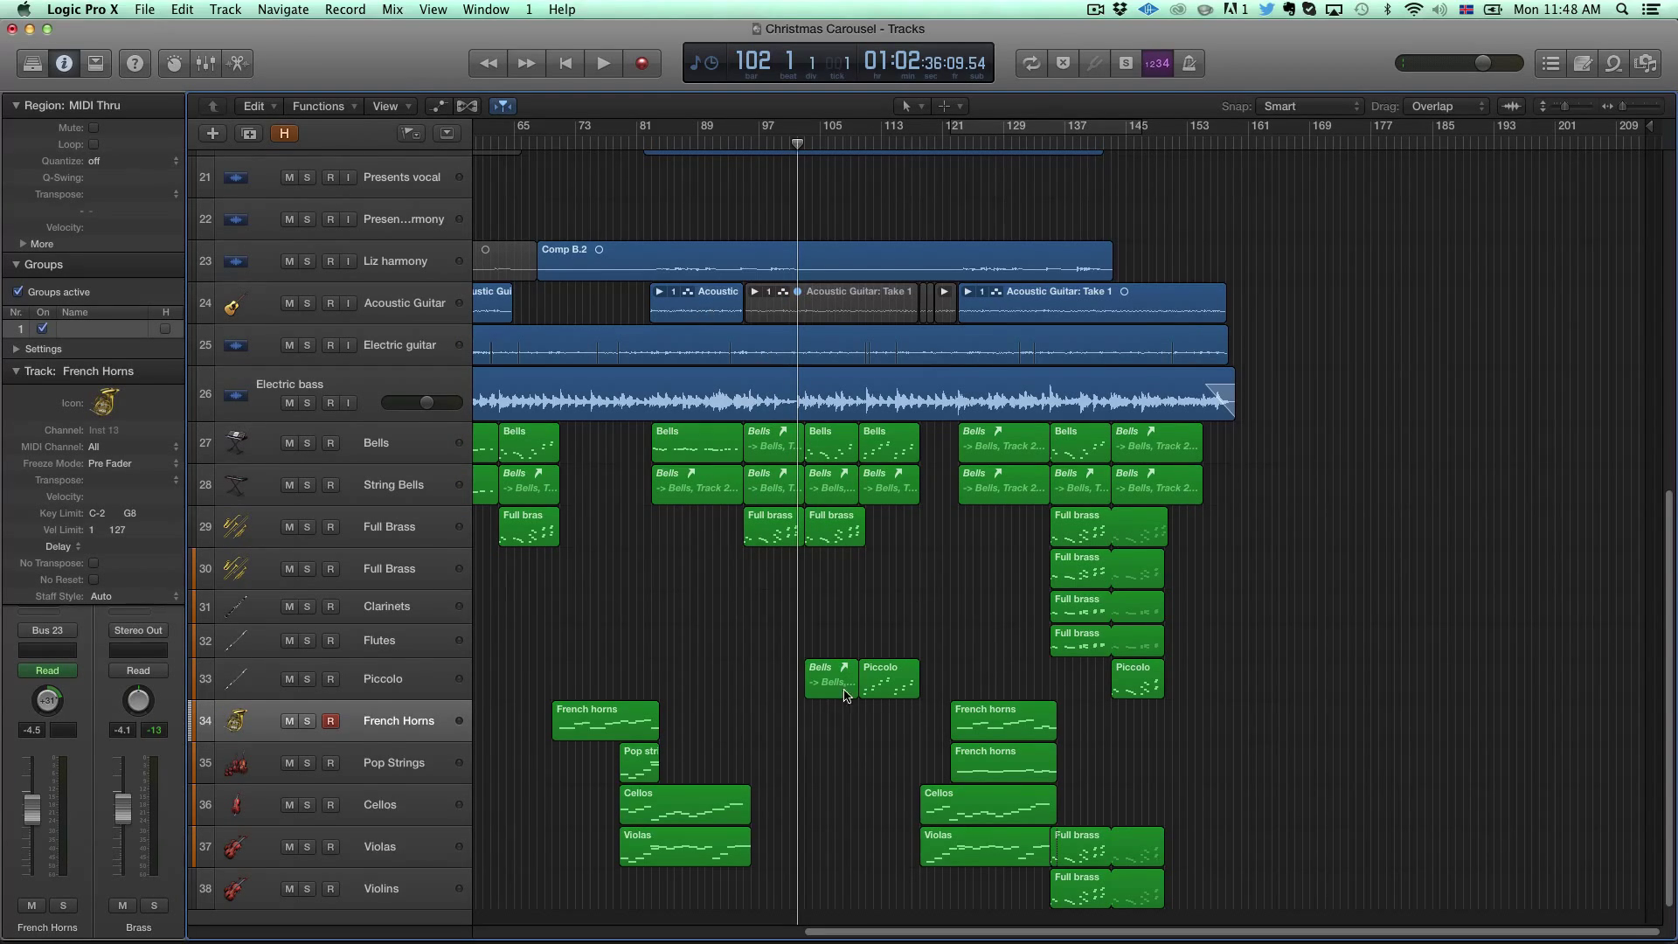
left_click(307, 679)
key("space")
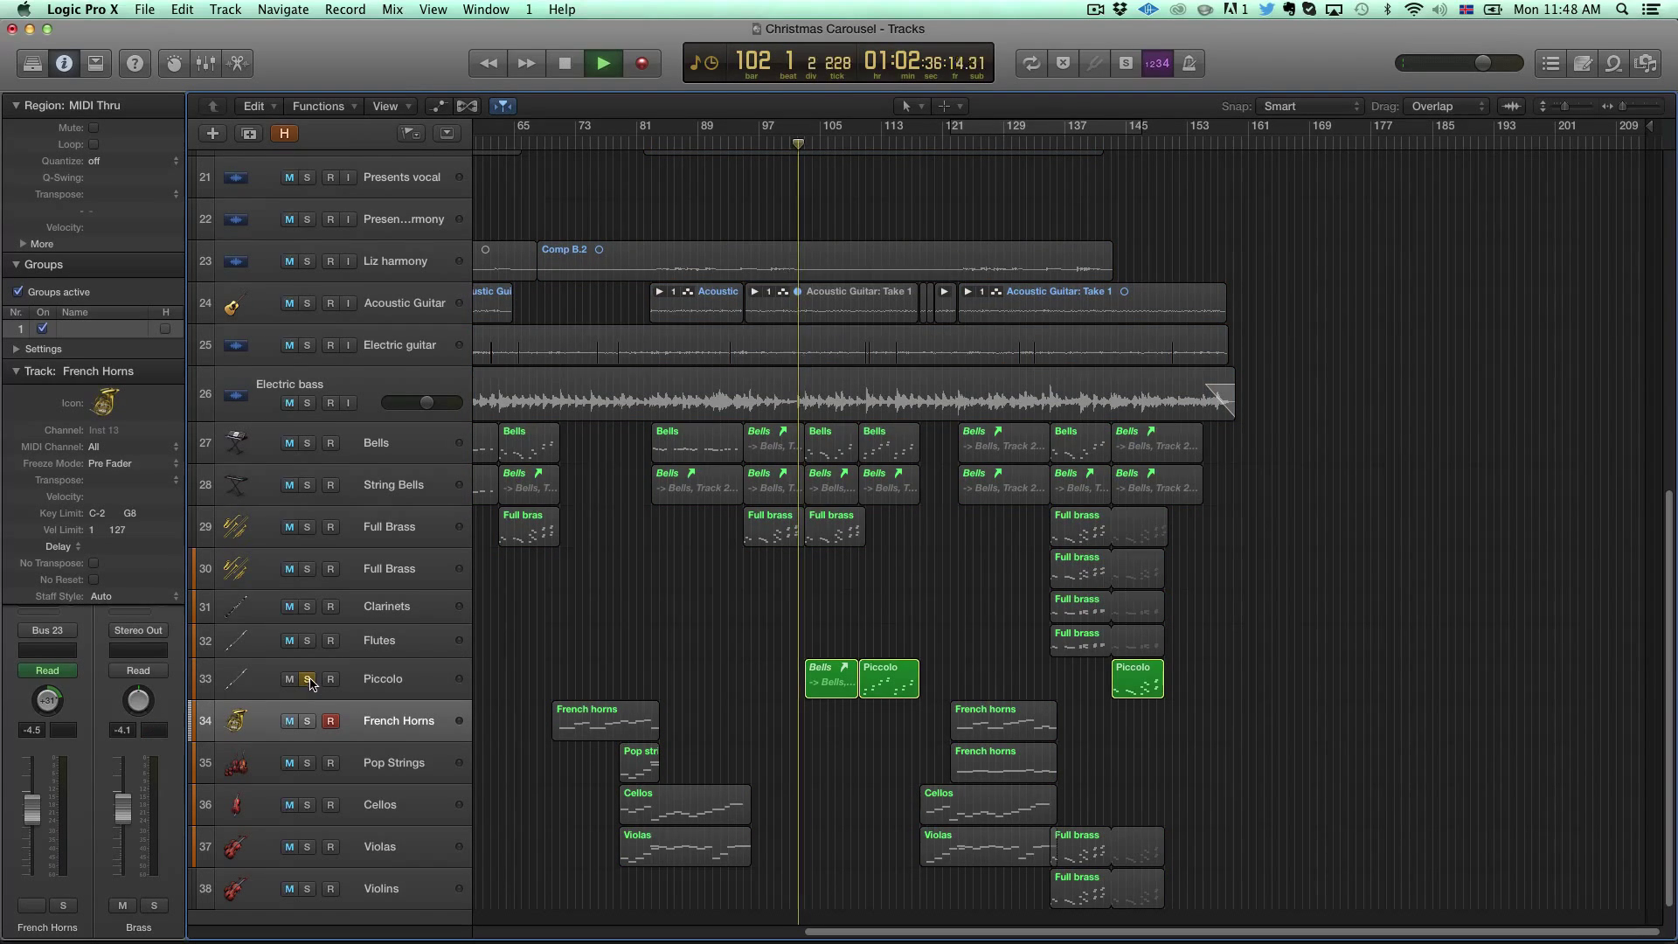
left_click(307, 679)
left_click(308, 680)
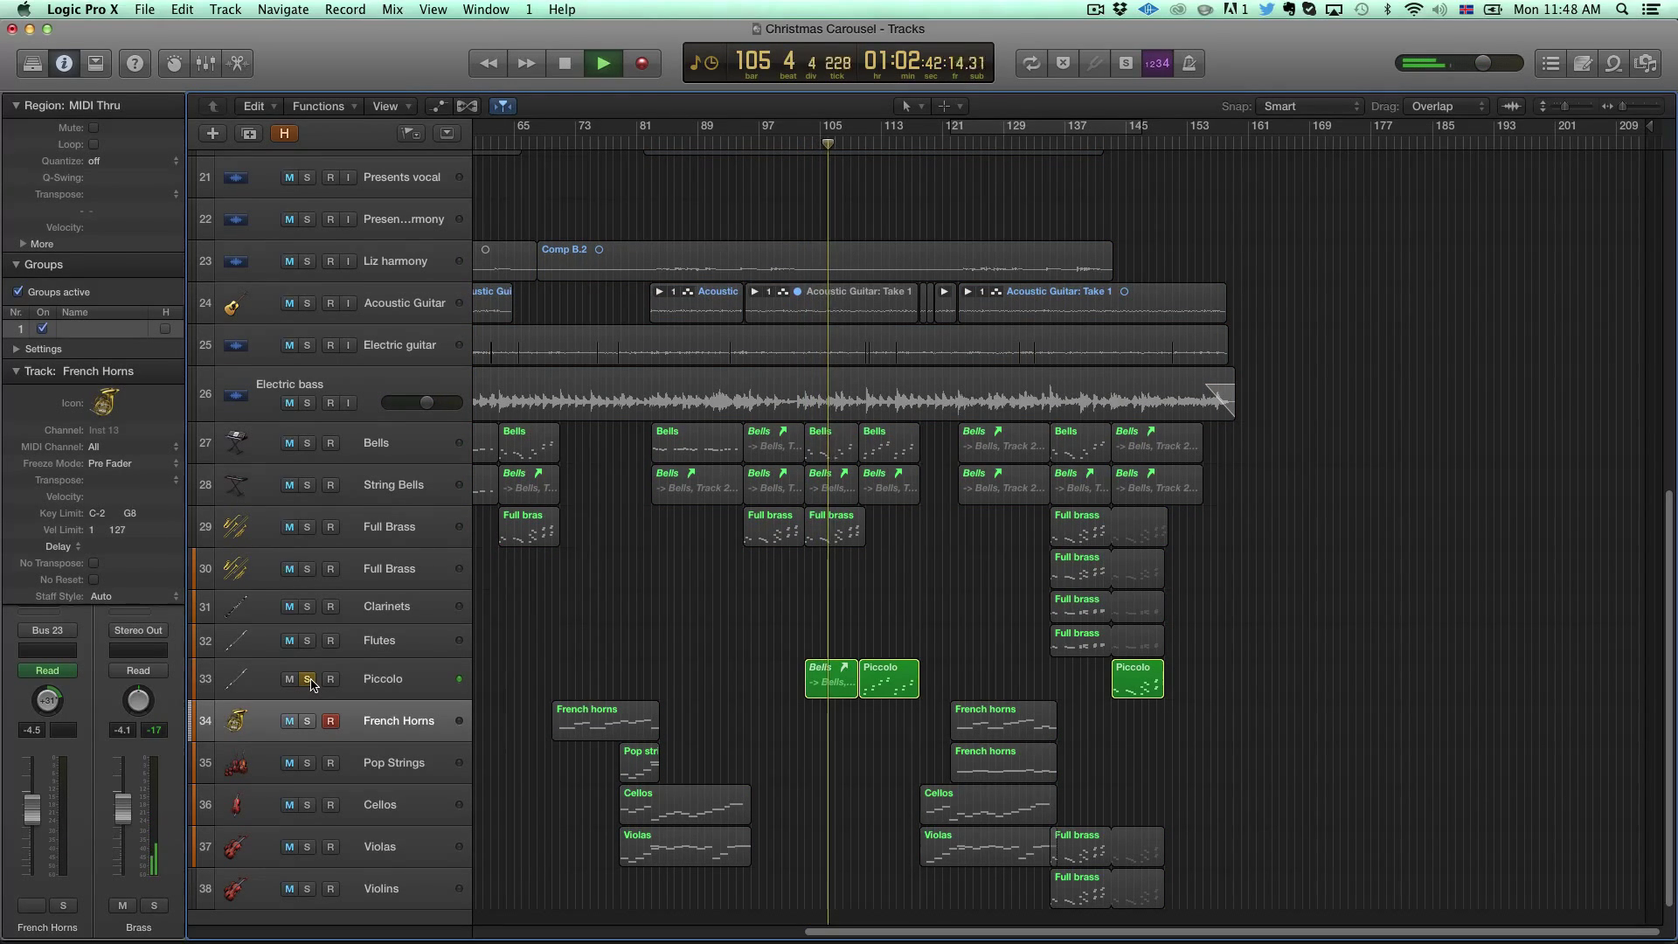
left_click(309, 679)
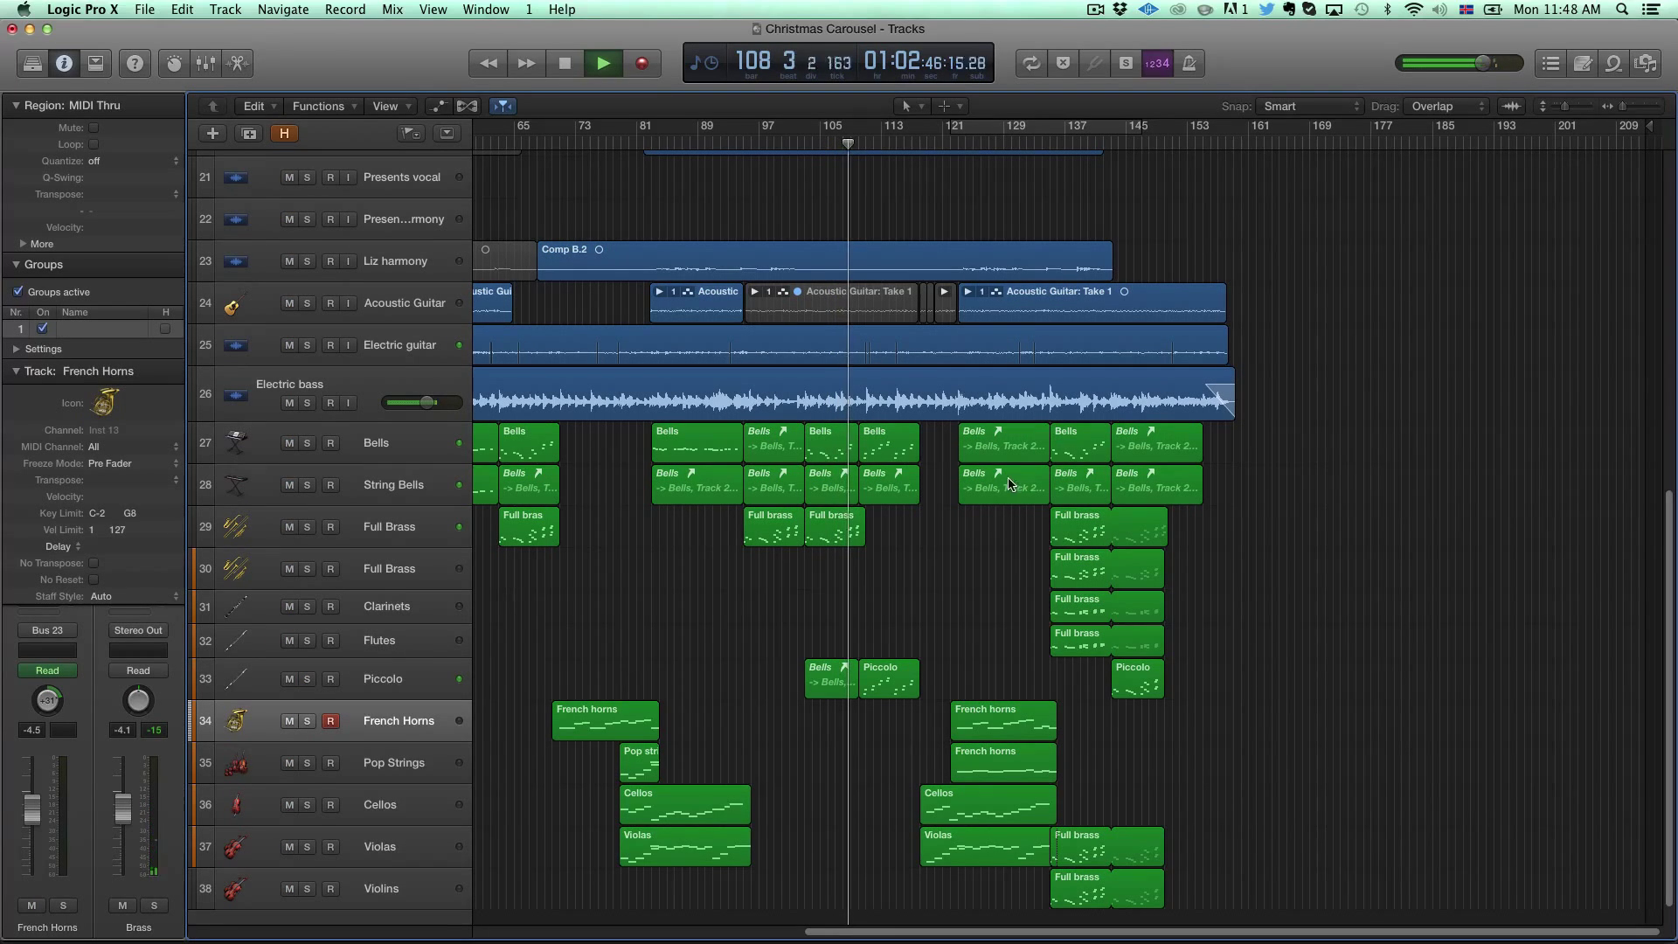
Step: Select the Piccolo track with its regions, and stop playback to move the playhead to bar 110
left_click(382, 685)
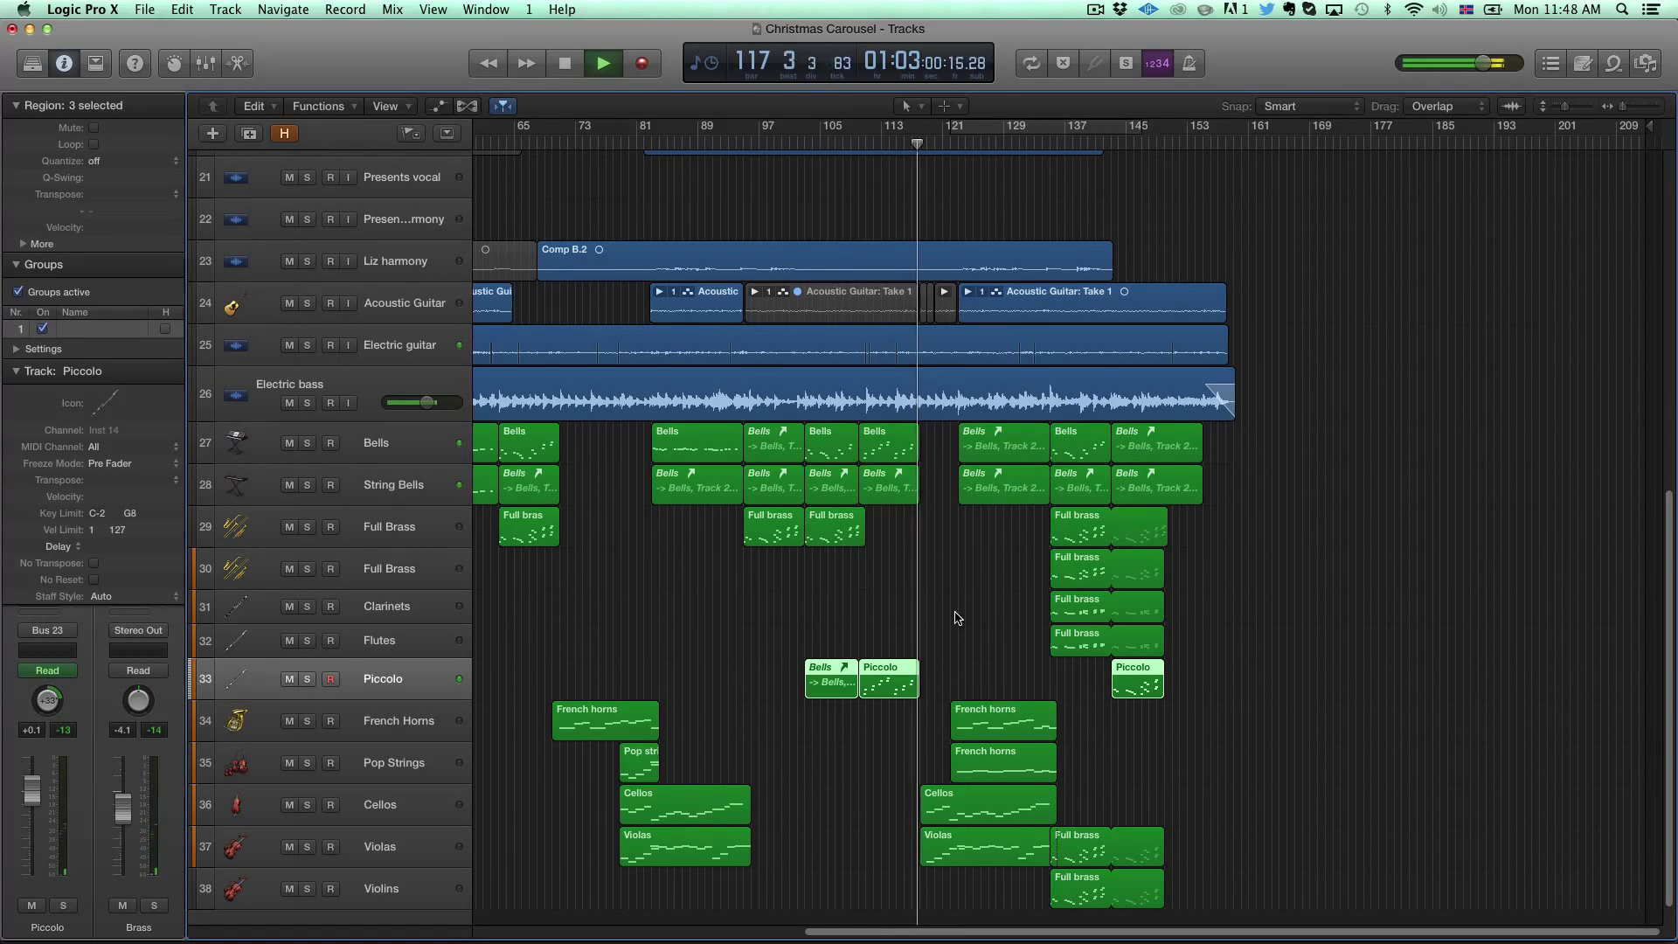
key("space")
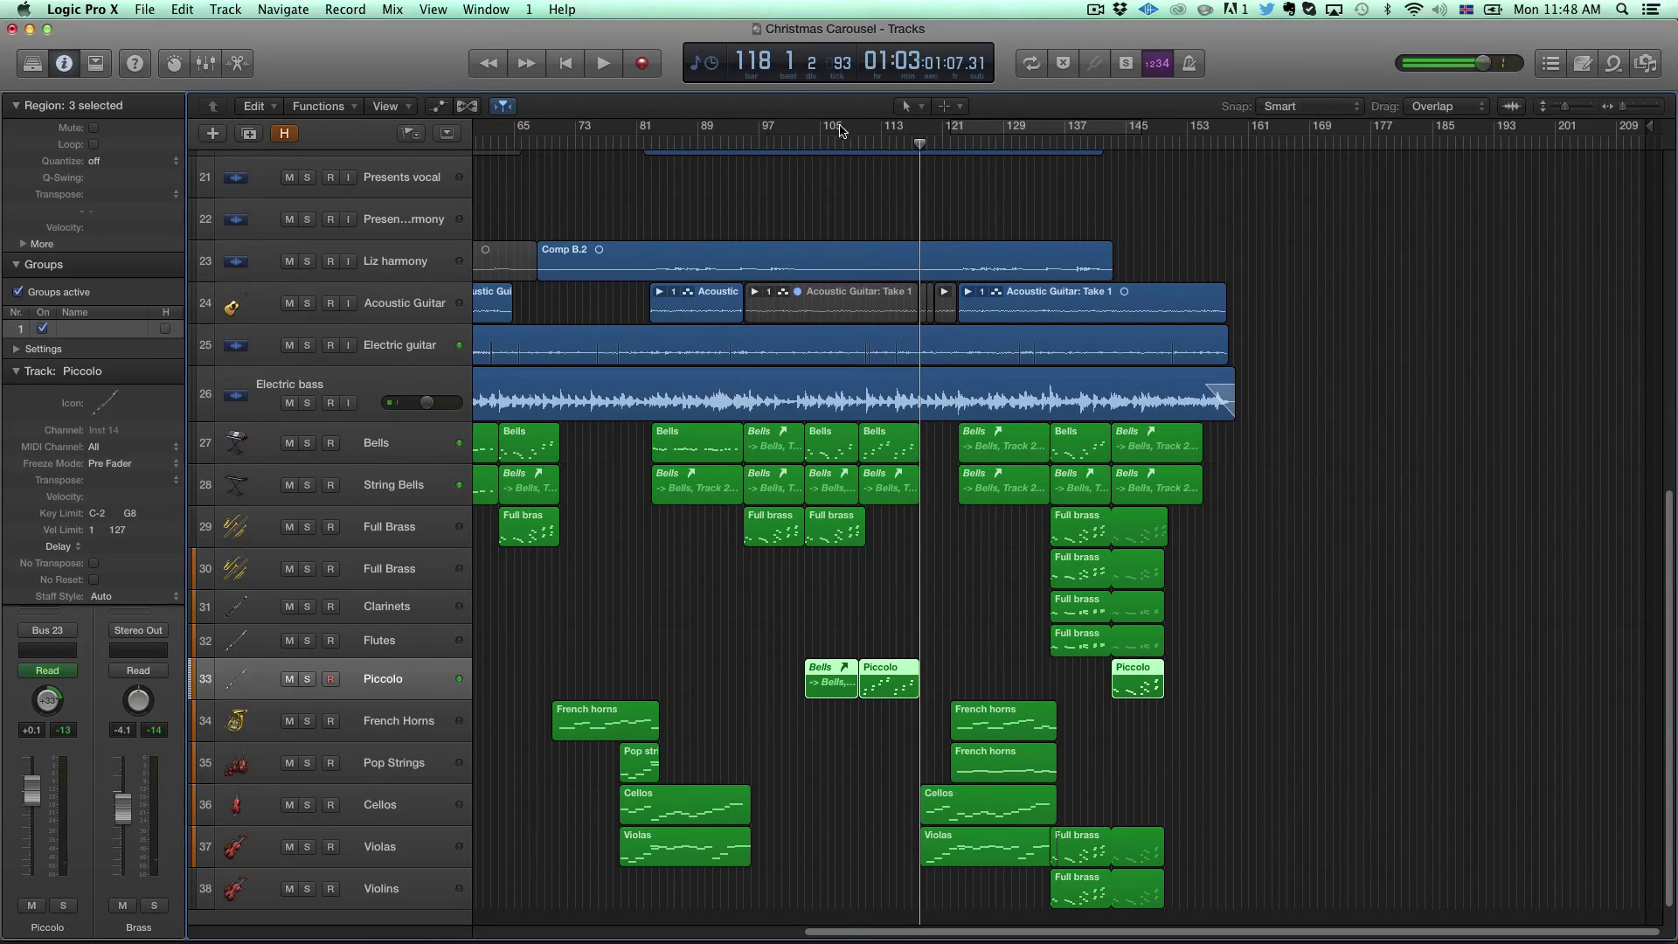
left_click_drag(850, 144, 858, 146)
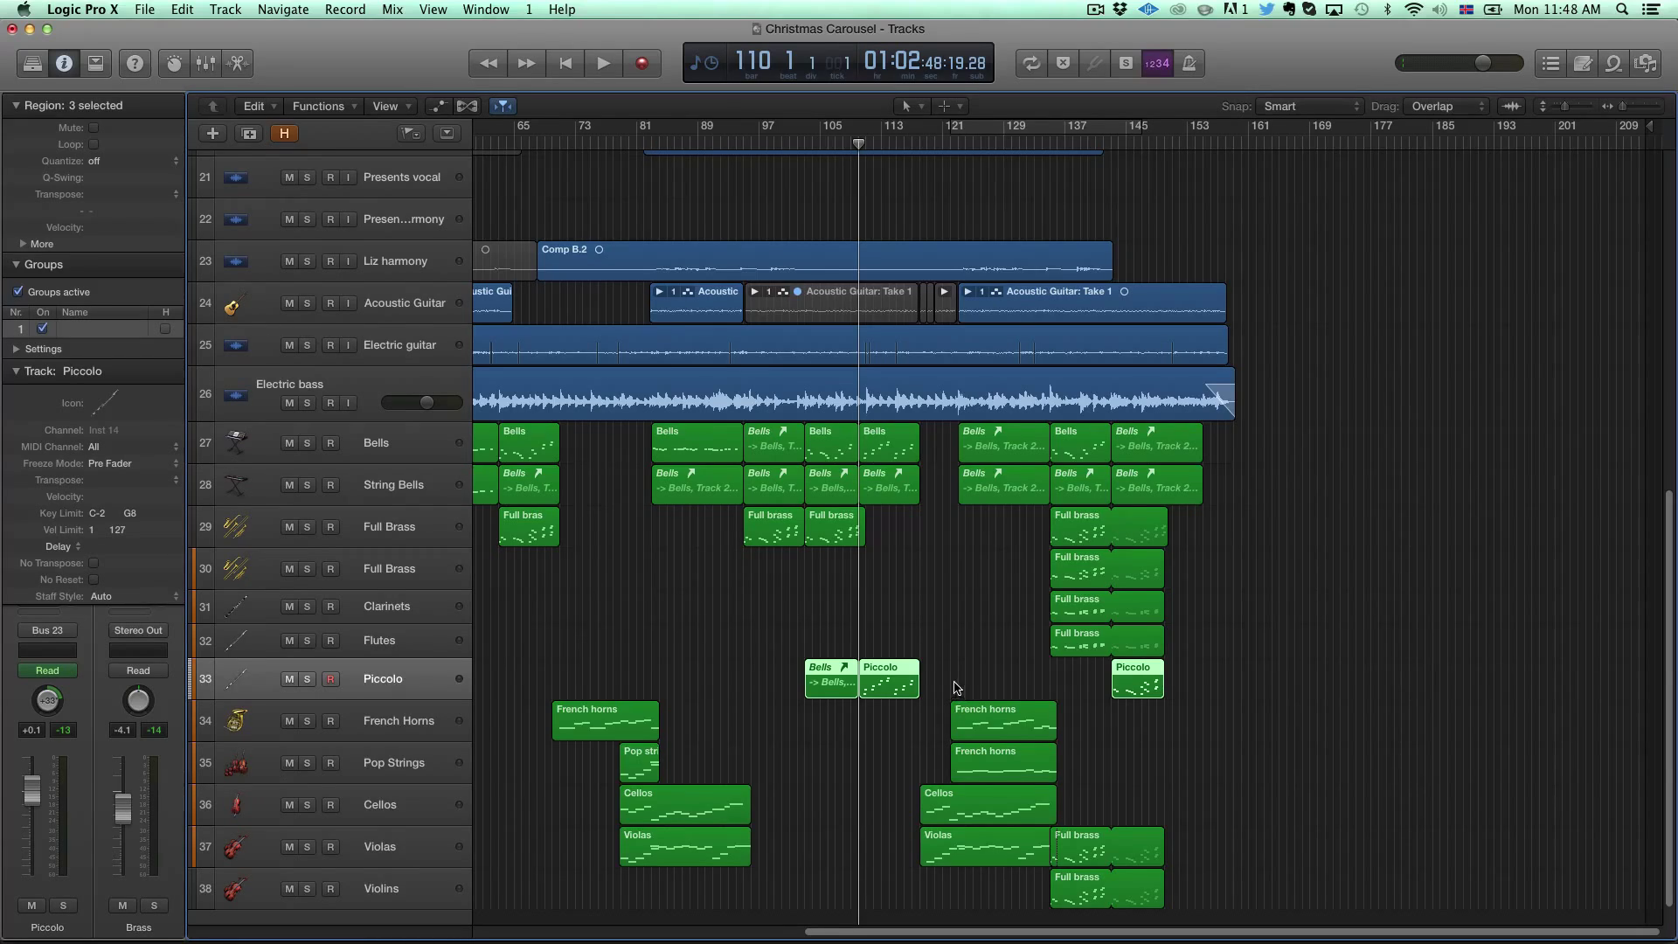
Step: Deselect the Piccolo regions and look over the drum, percussion, vocal and orchestral tracks around bar 110
scroll(957, 689, "up", 10)
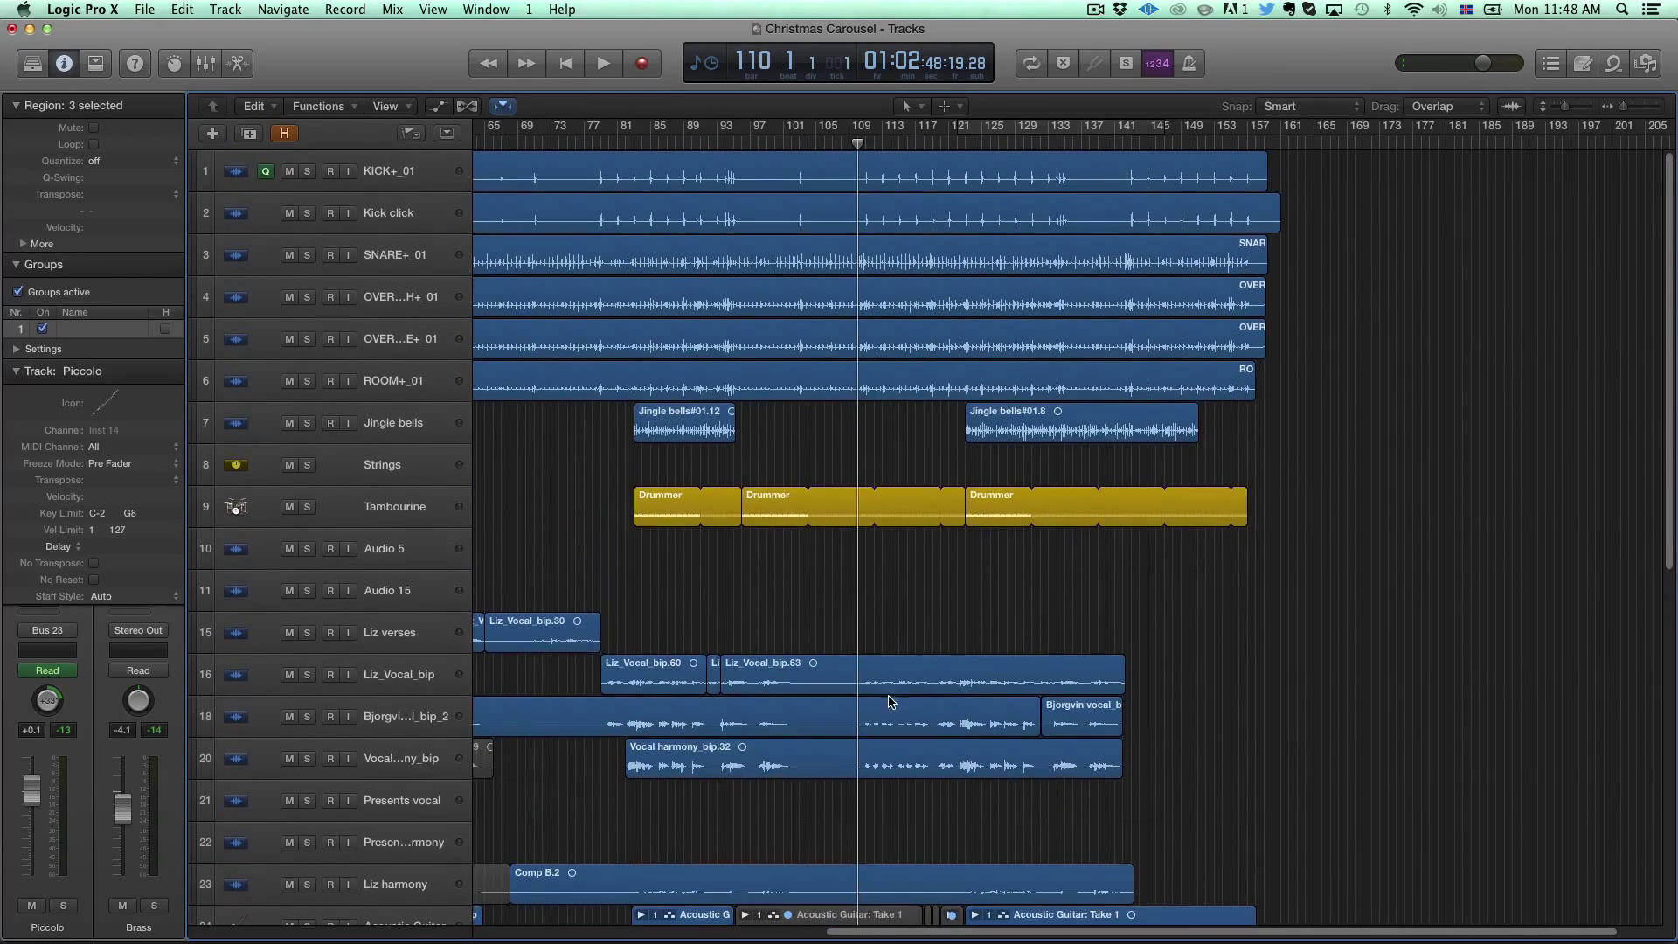
scroll(889, 700, "down", 4)
scroll(894, 728, "up", 4)
scroll(894, 591, "down", 3)
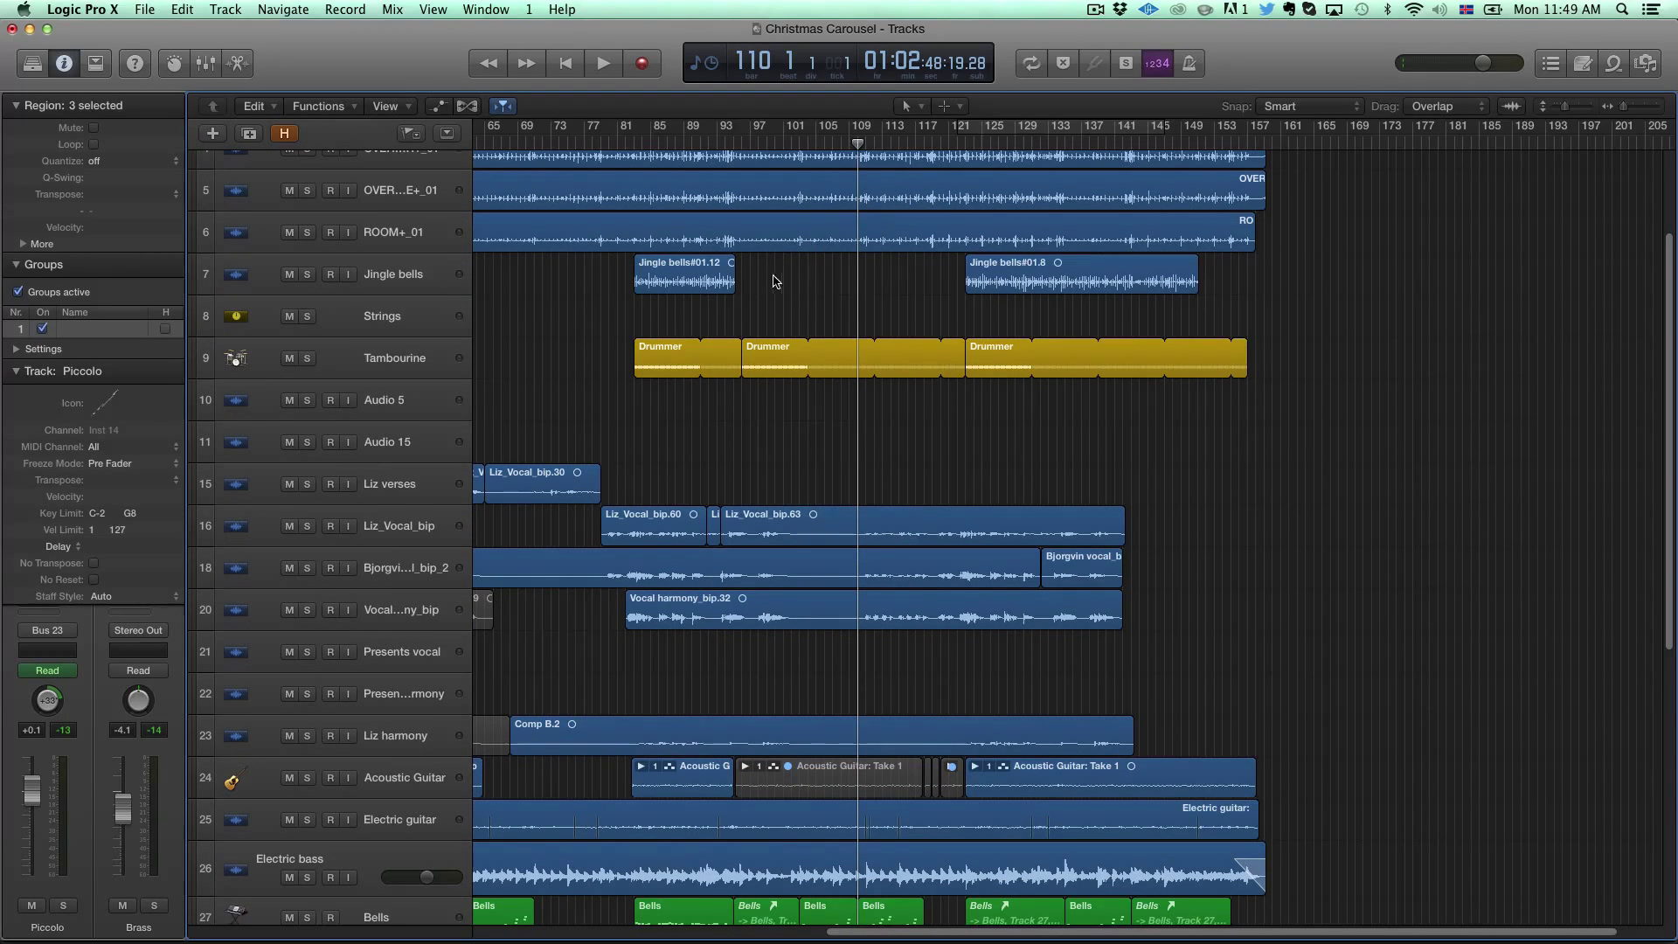
left_click(913, 285)
scroll(893, 356, "up", 2)
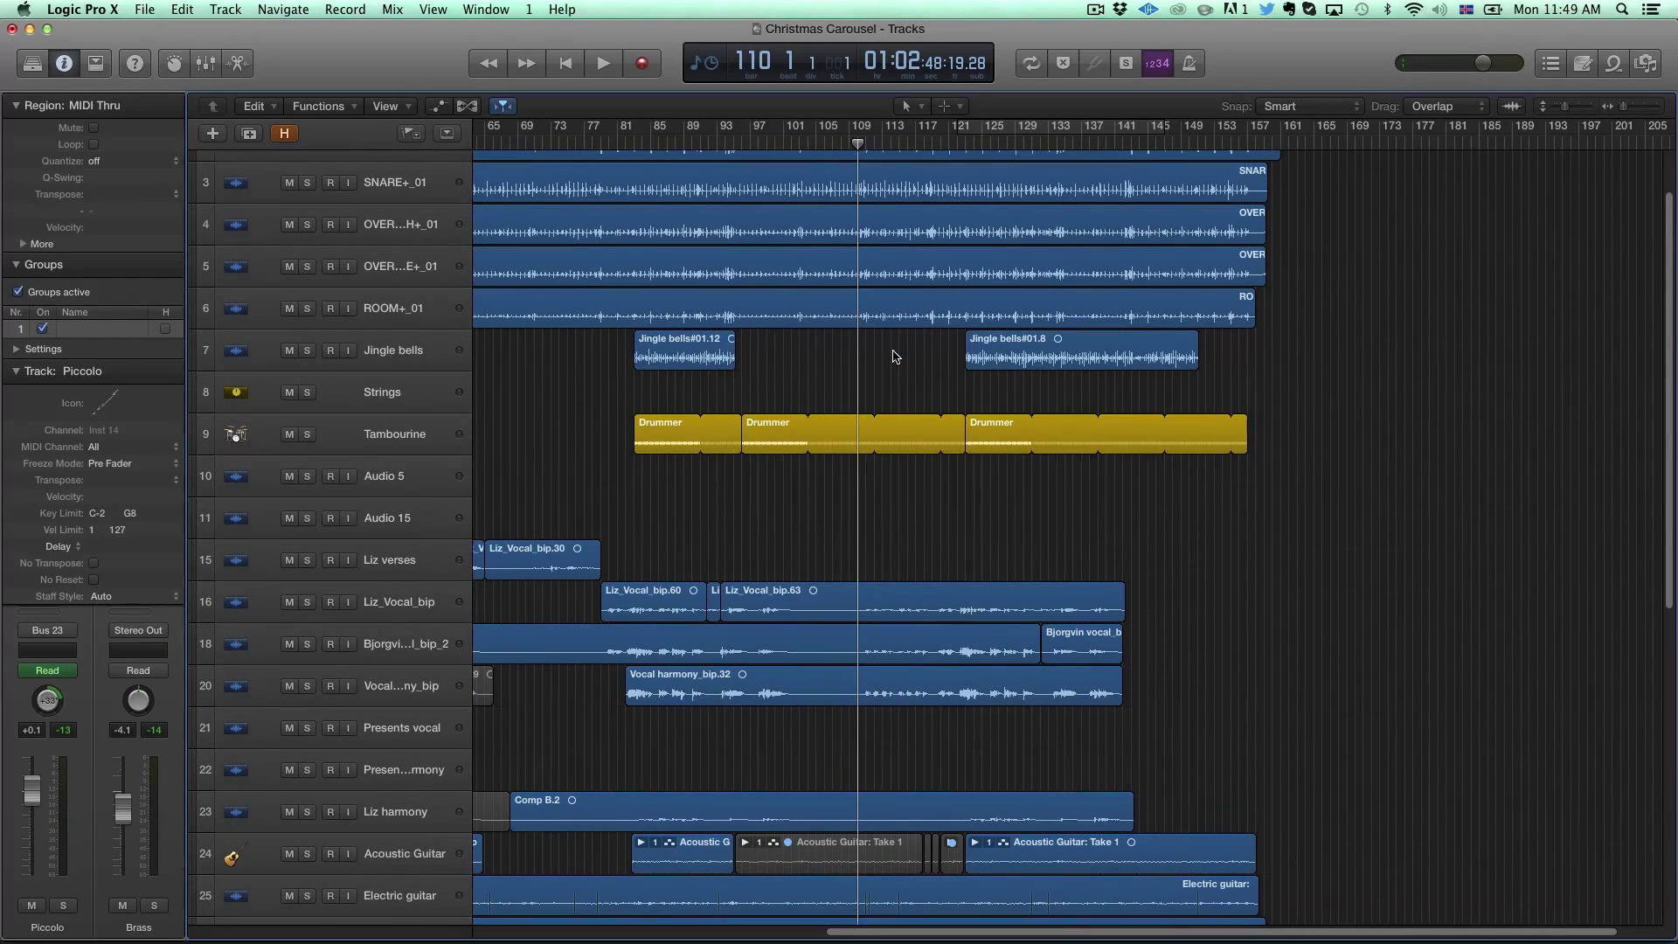
scroll(846, 475, "down", 1)
scroll(899, 480, "down", 12)
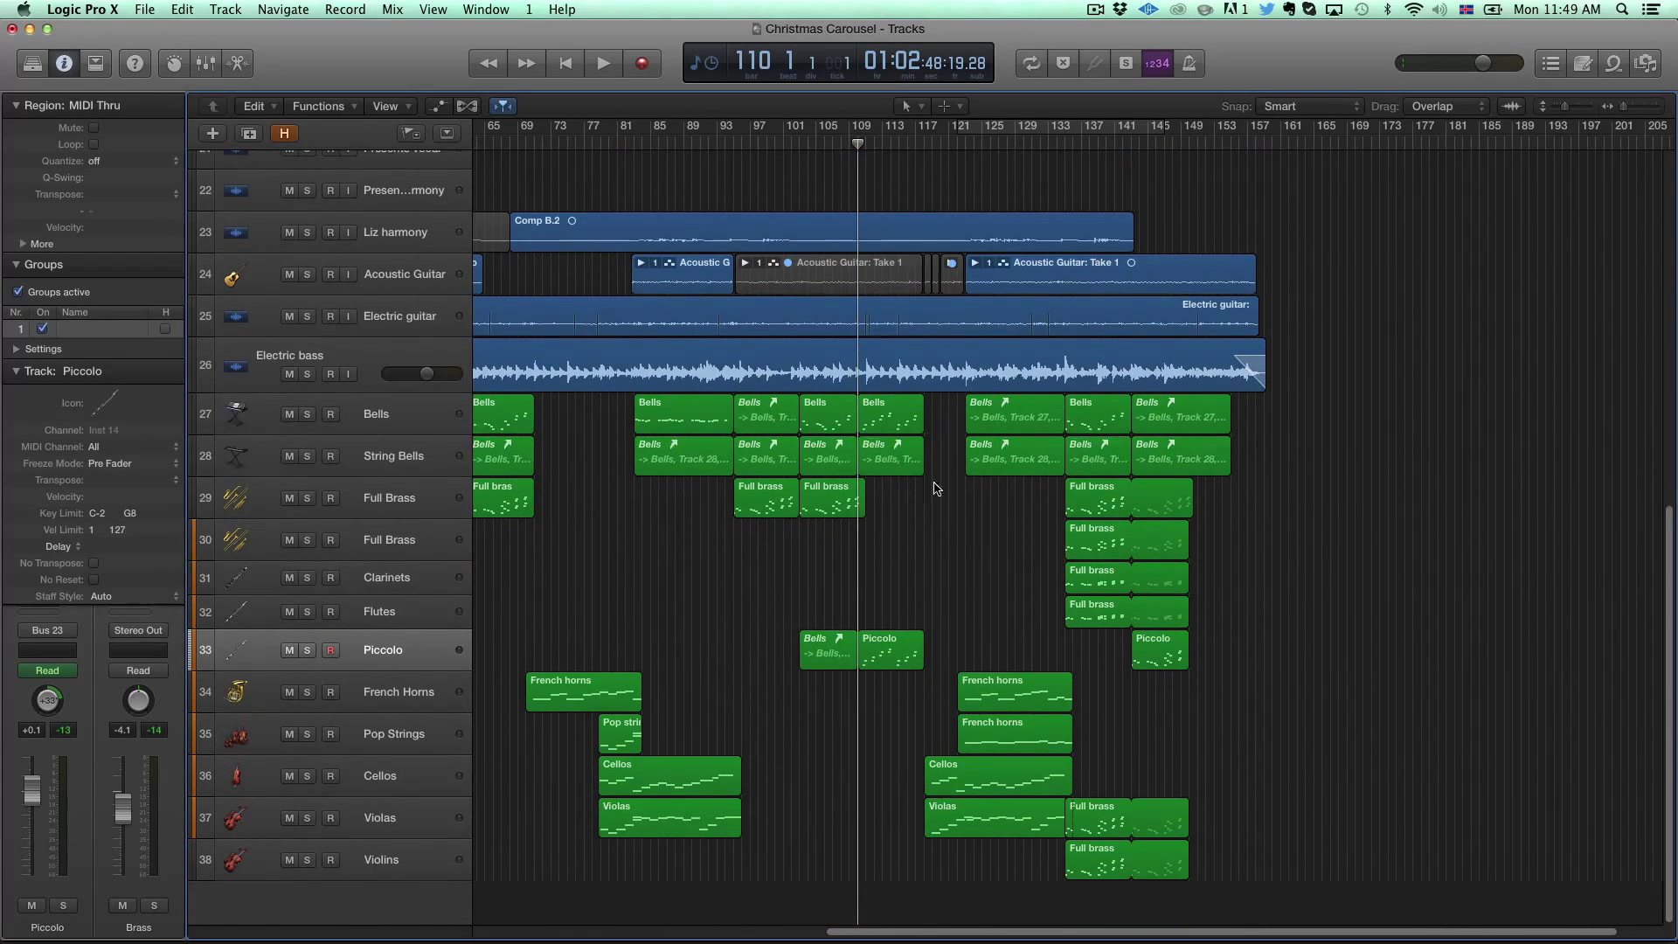
Step: Move the playhead to bar 118 and back to bar 115, and examine the cello, viola and French horn regions that follow
left_click(929, 145)
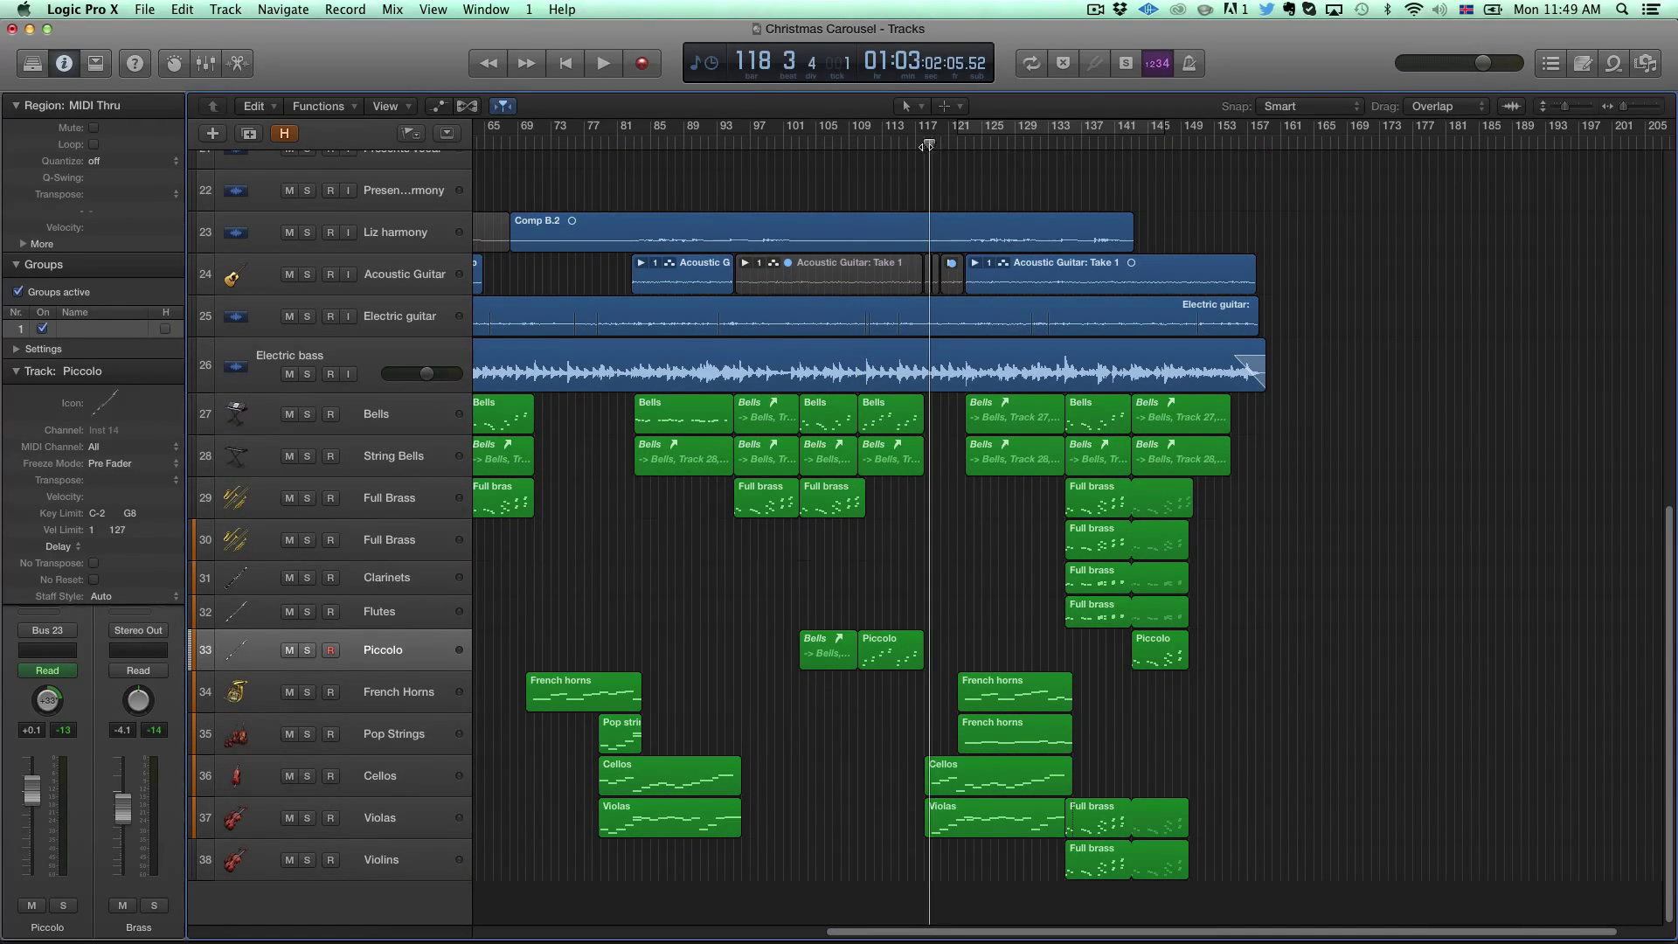
left_click_drag(926, 146, 923, 146)
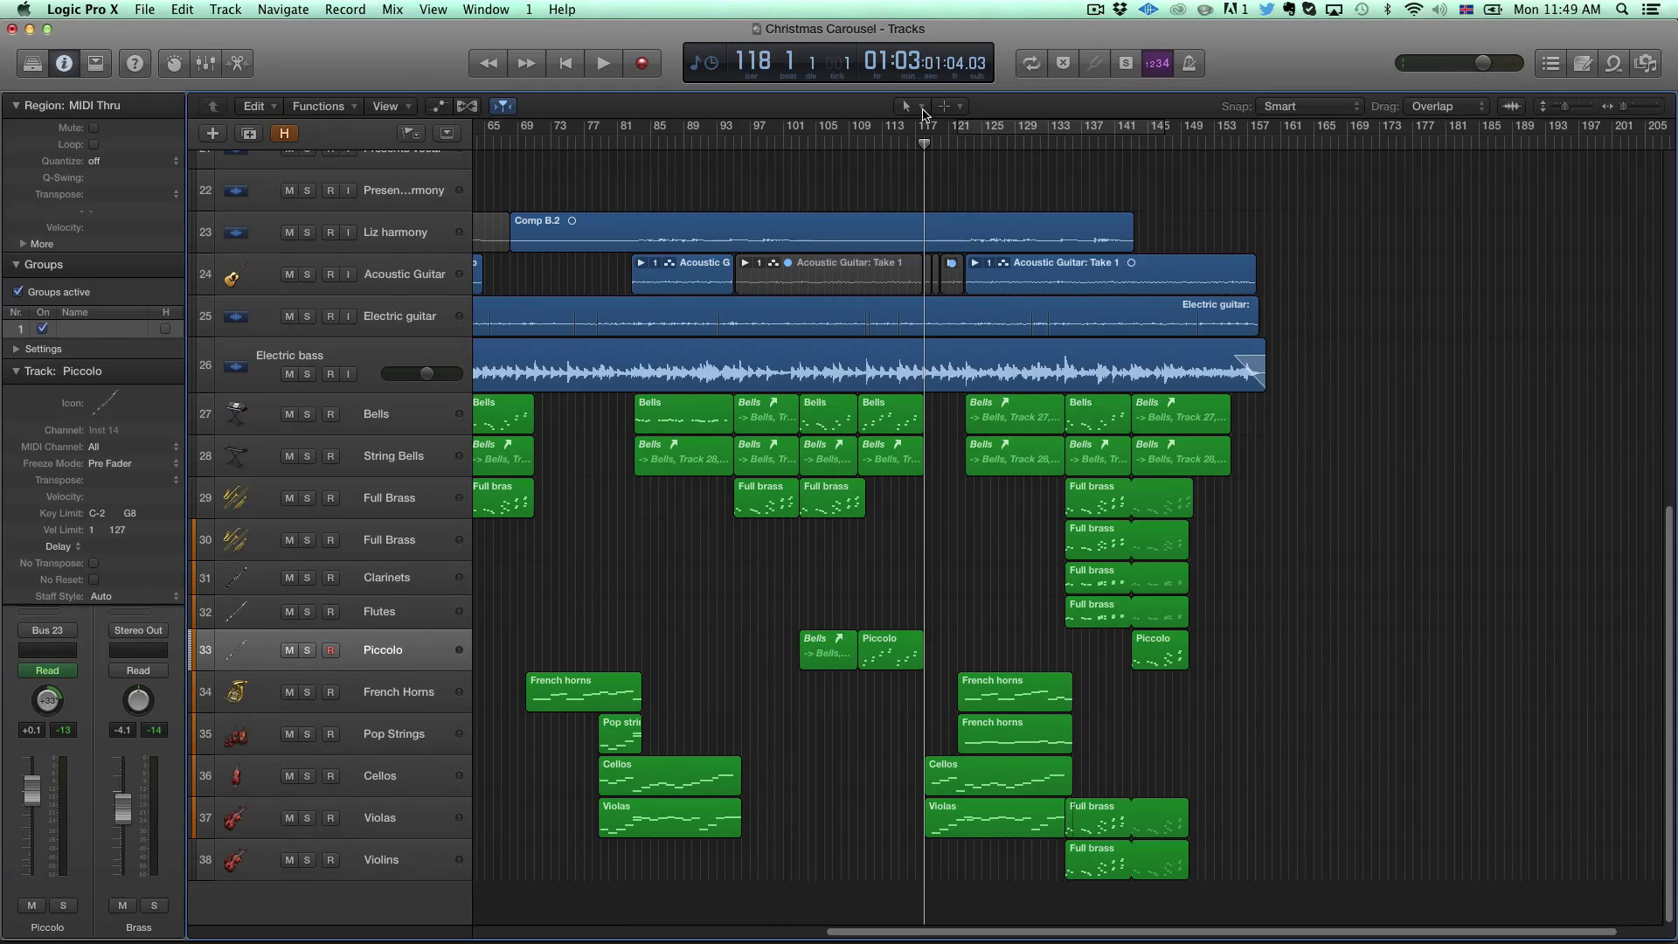
left_click(898, 145)
scroll(966, 727, "right", 2)
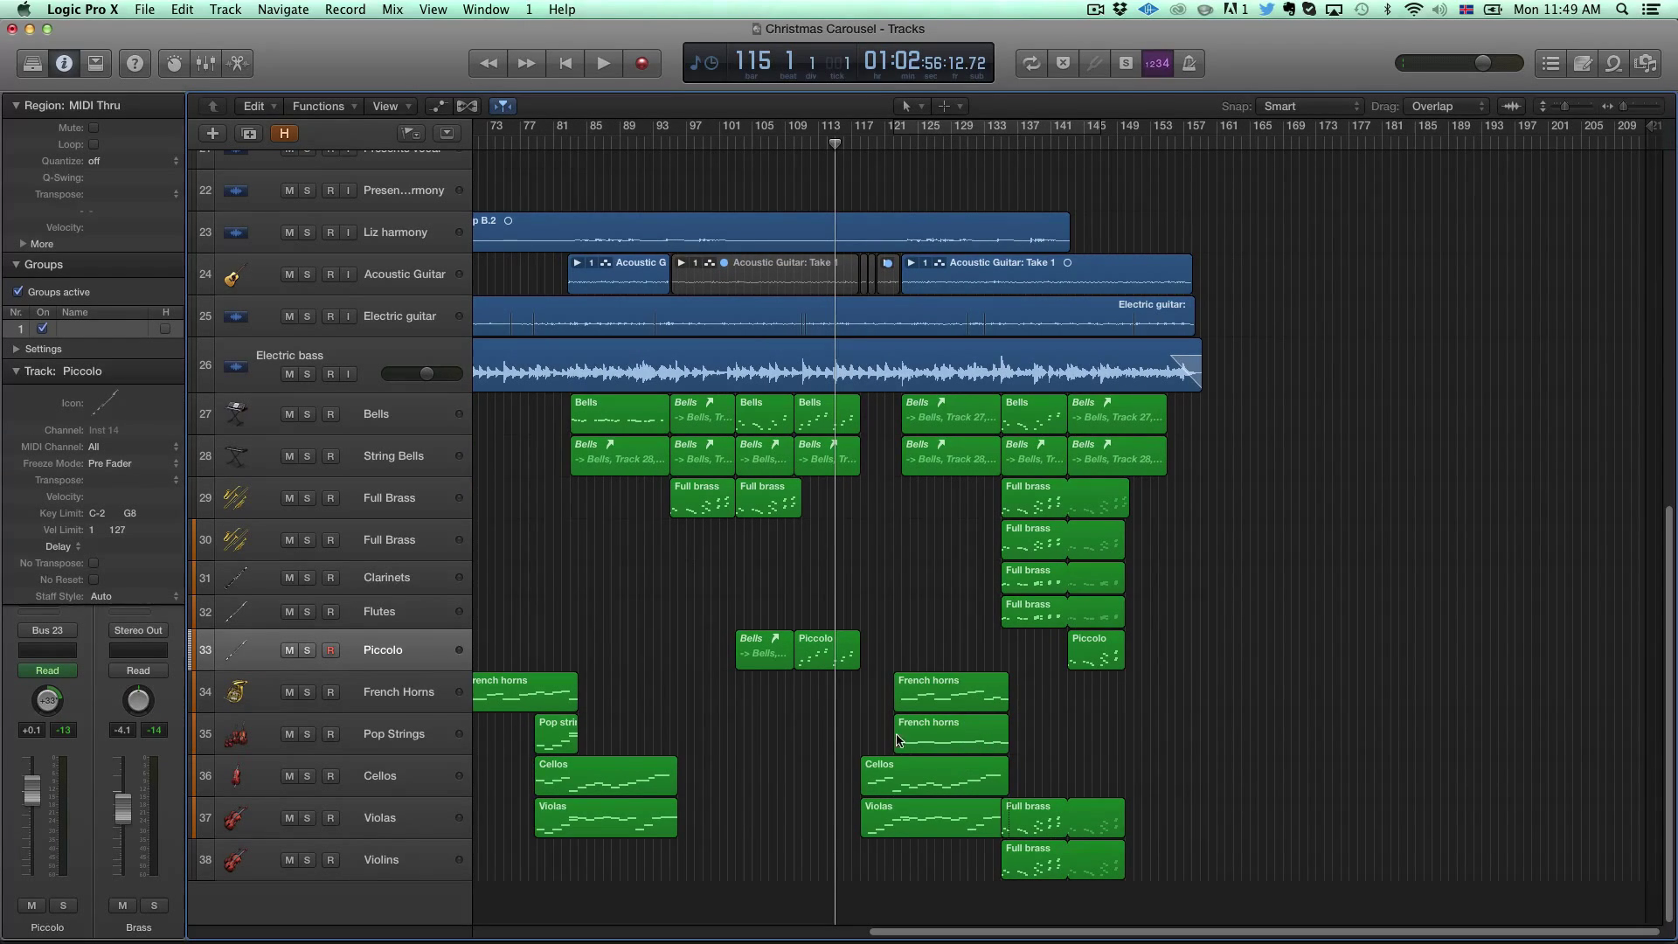
key("super+Right")
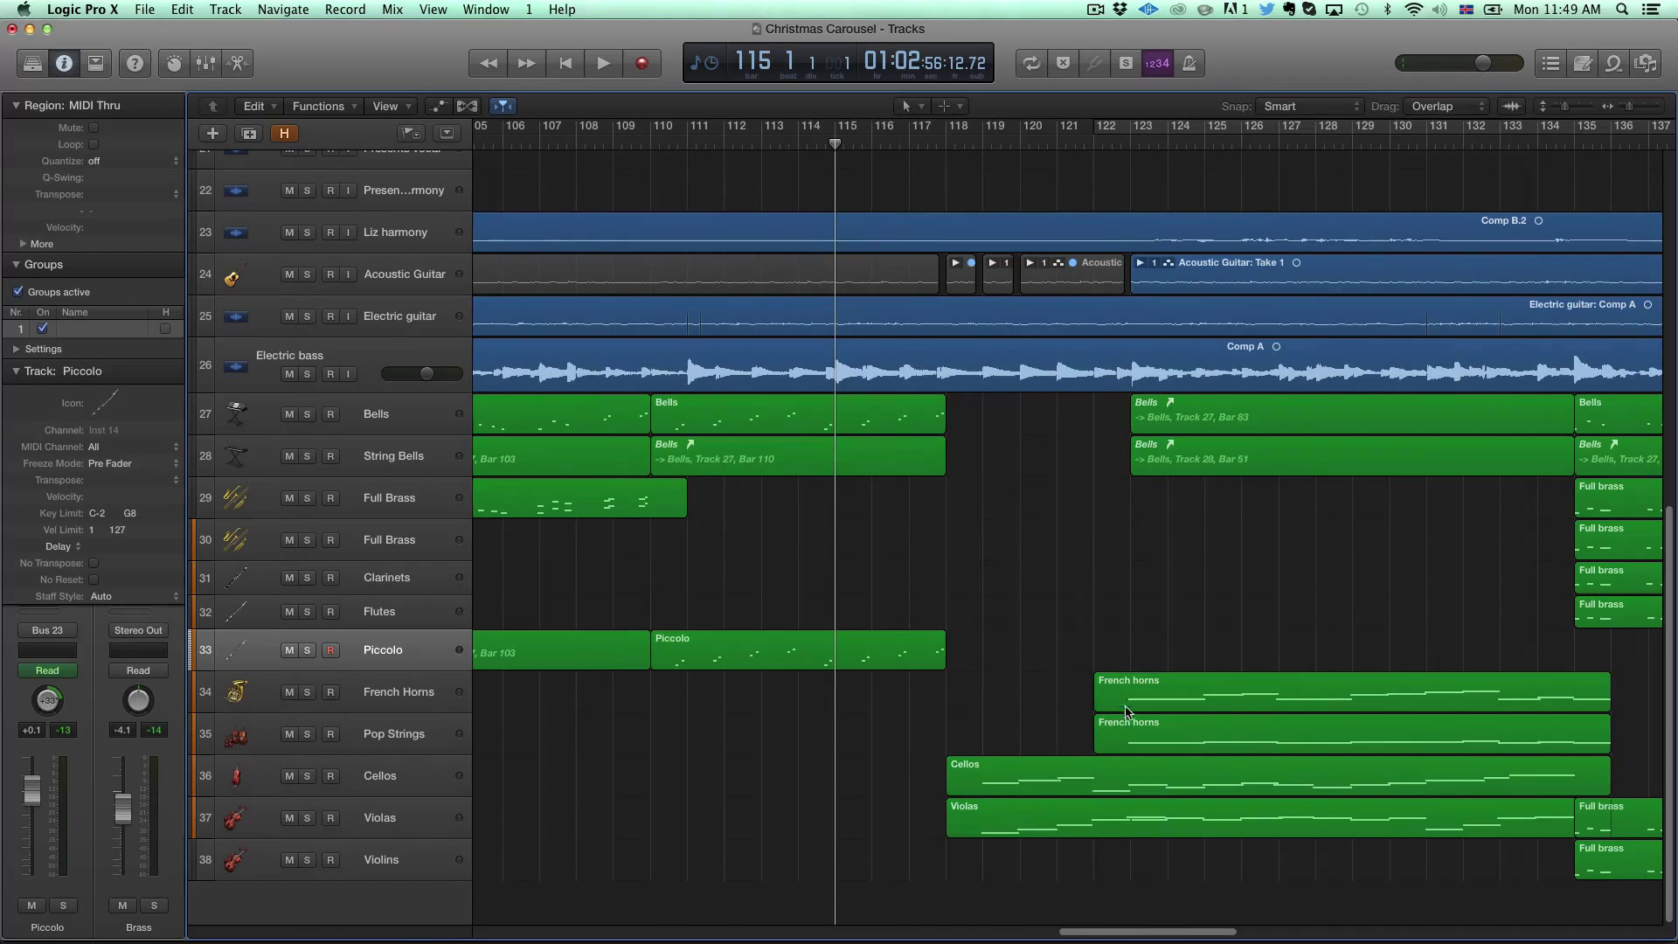
key("super+Down")
key("super+Right")
scroll(1150, 724, "down", 3)
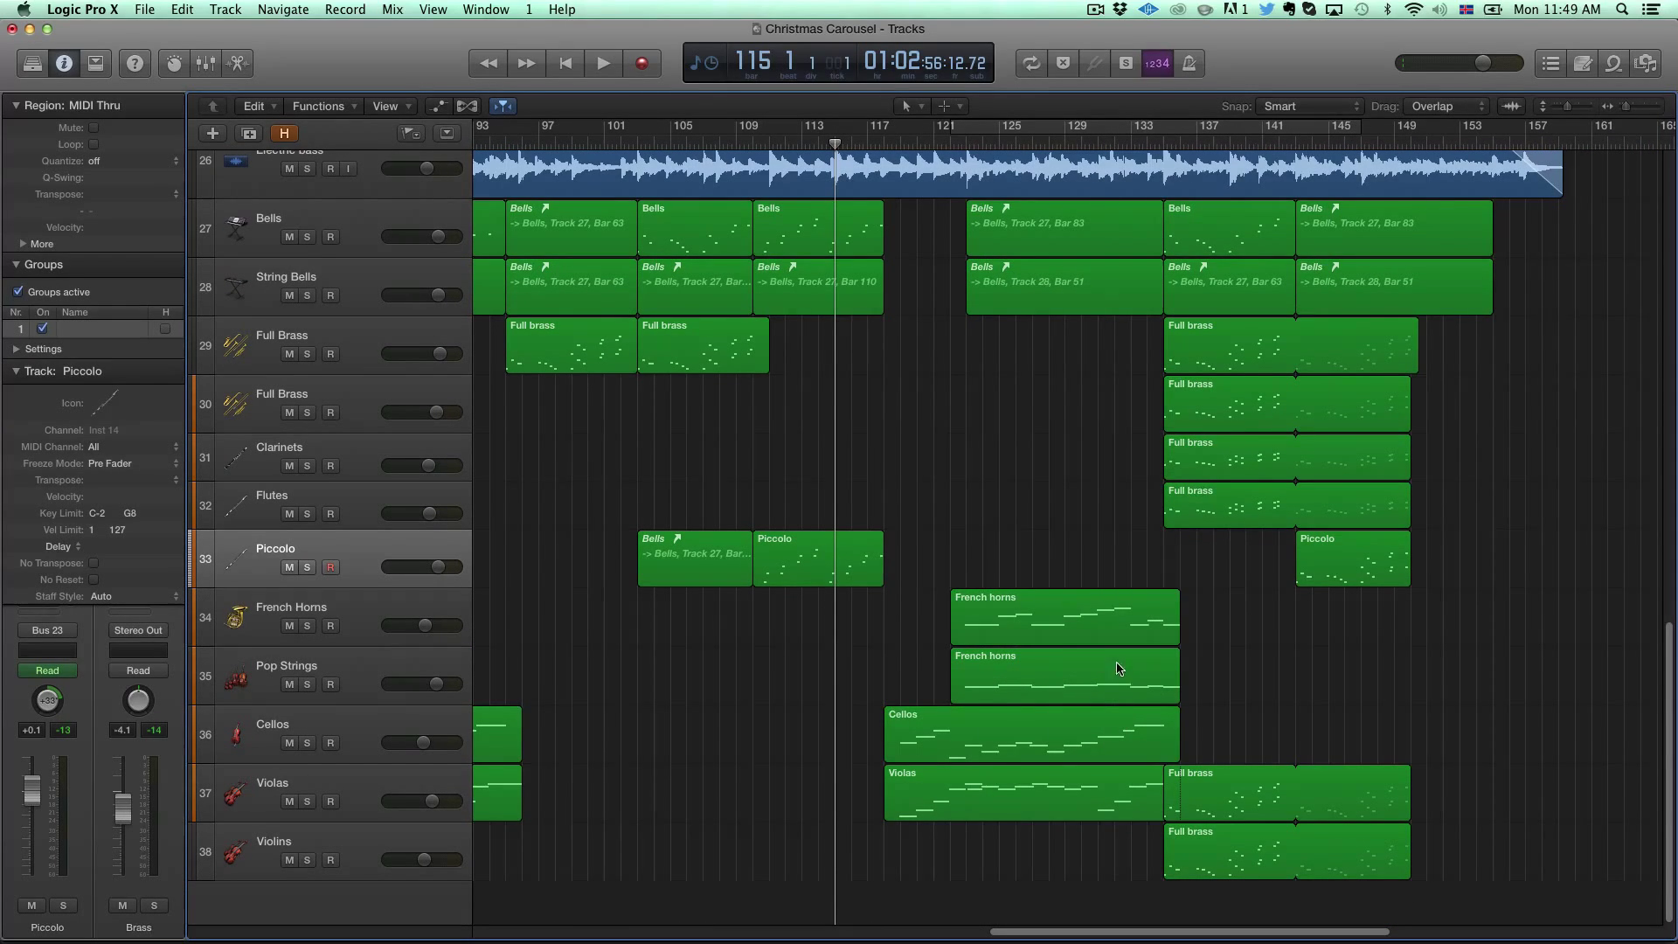
scroll(1245, 660, "right", 3)
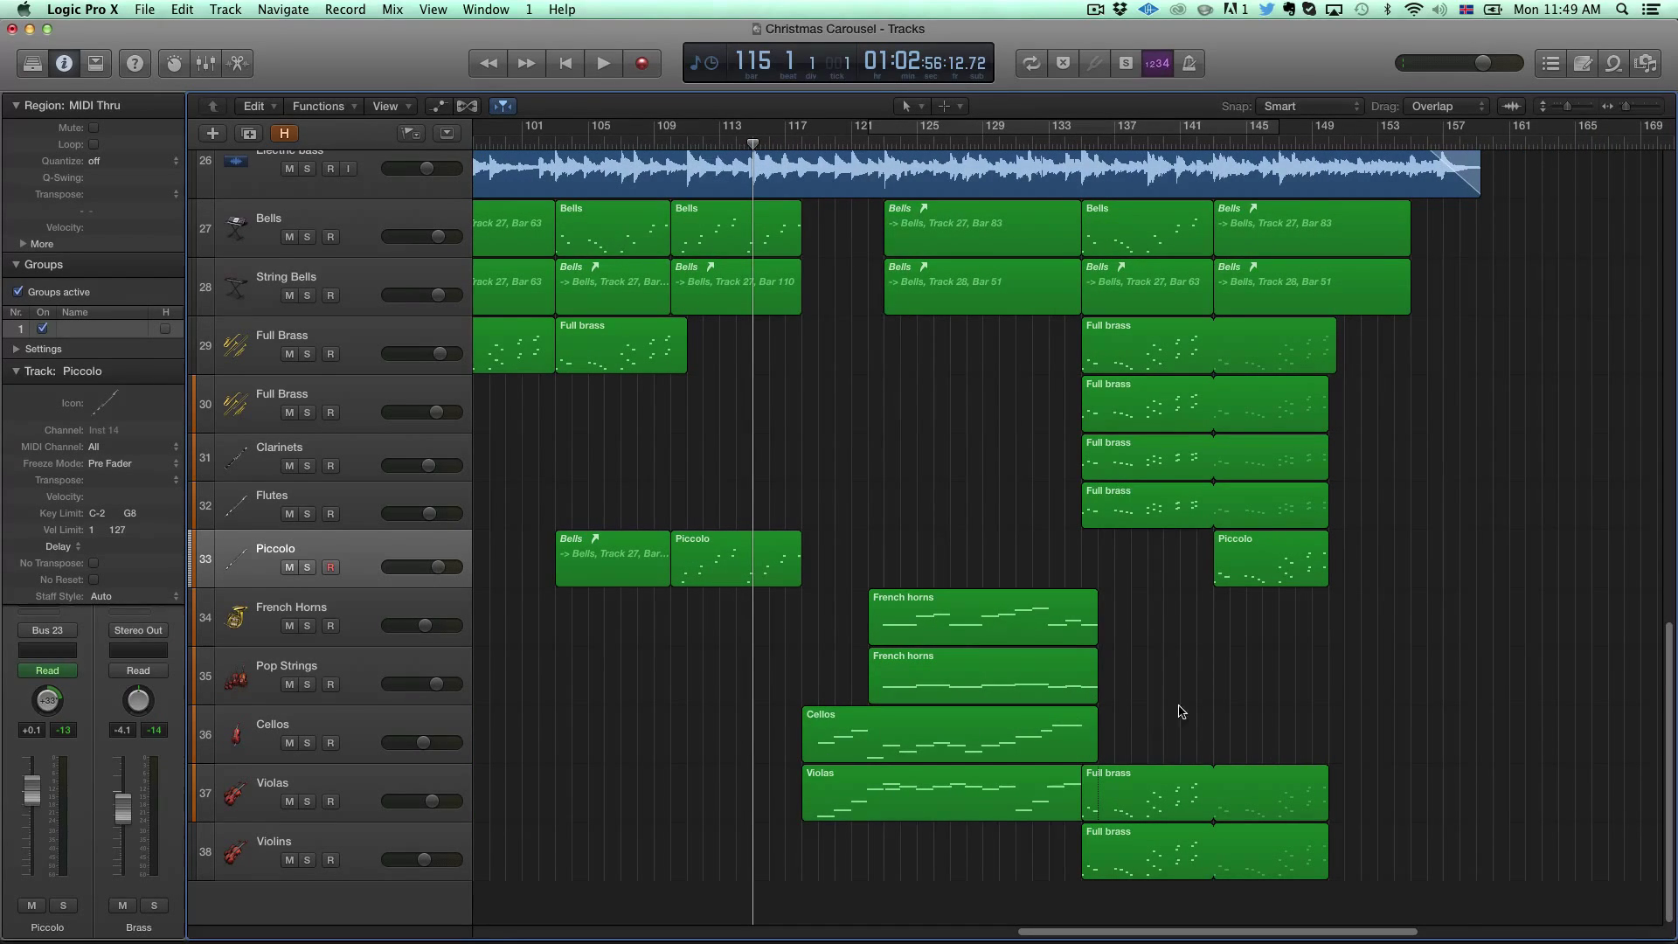
scroll(1206, 697, "right", 5)
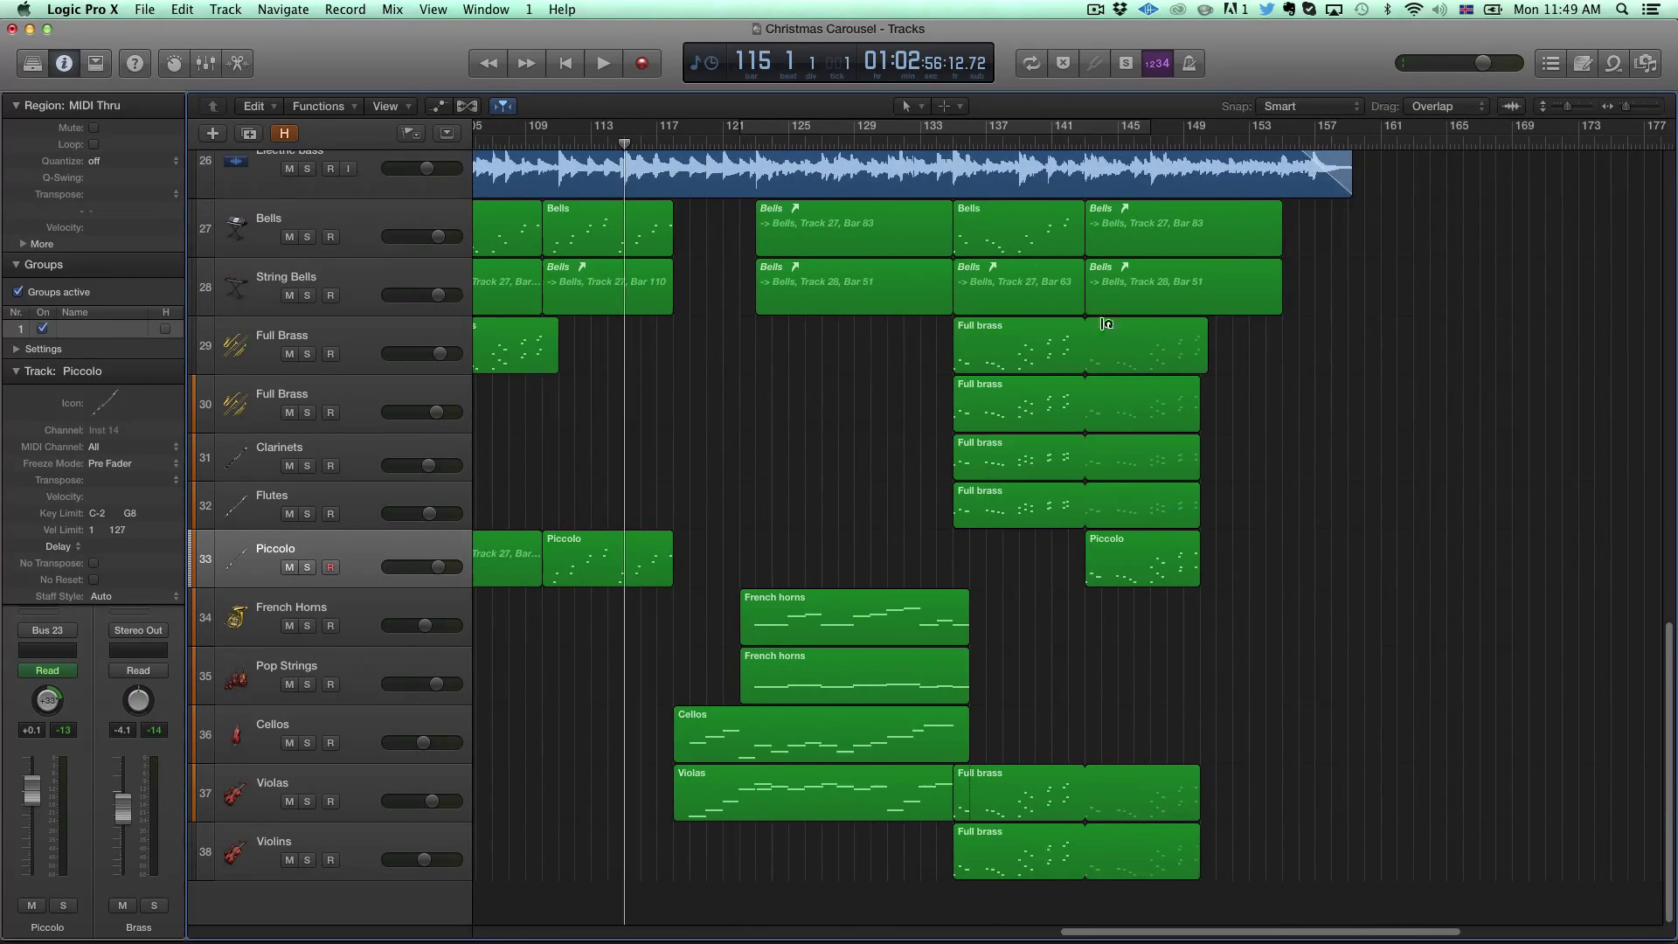
Step: Move the playhead to bar 135 and examine the brass, woodwind and string regions that start there
left_click(952, 144)
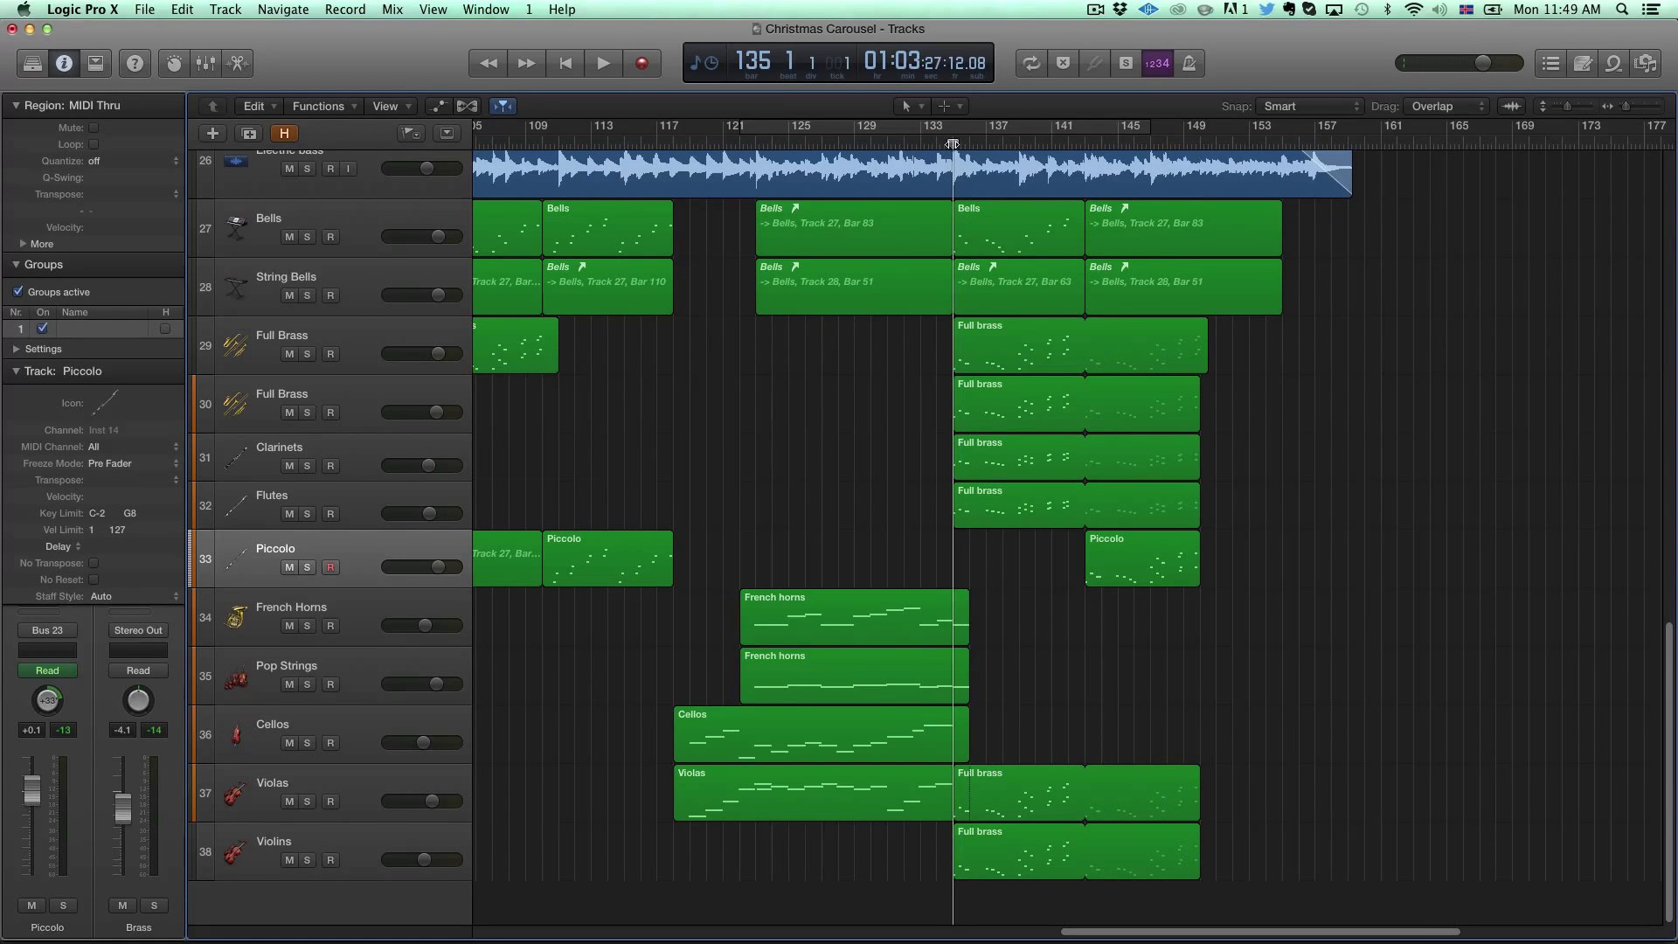
scroll(965, 299, "up", 5)
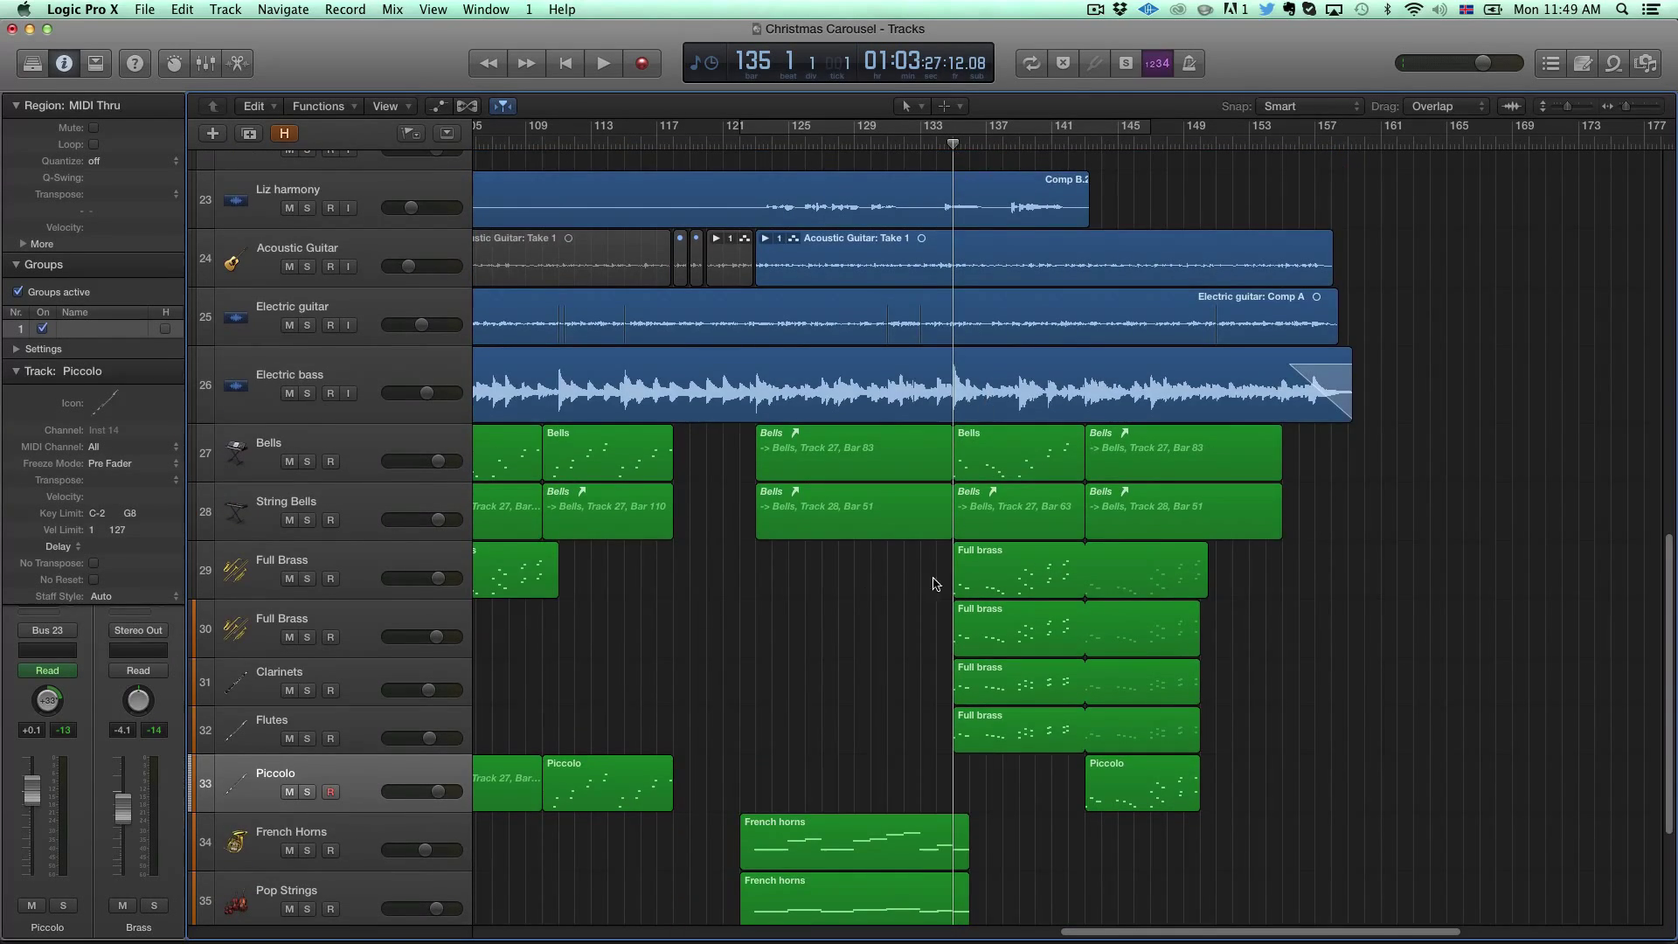
scroll(951, 751, "down", 3)
scroll(1032, 446, "up", 1)
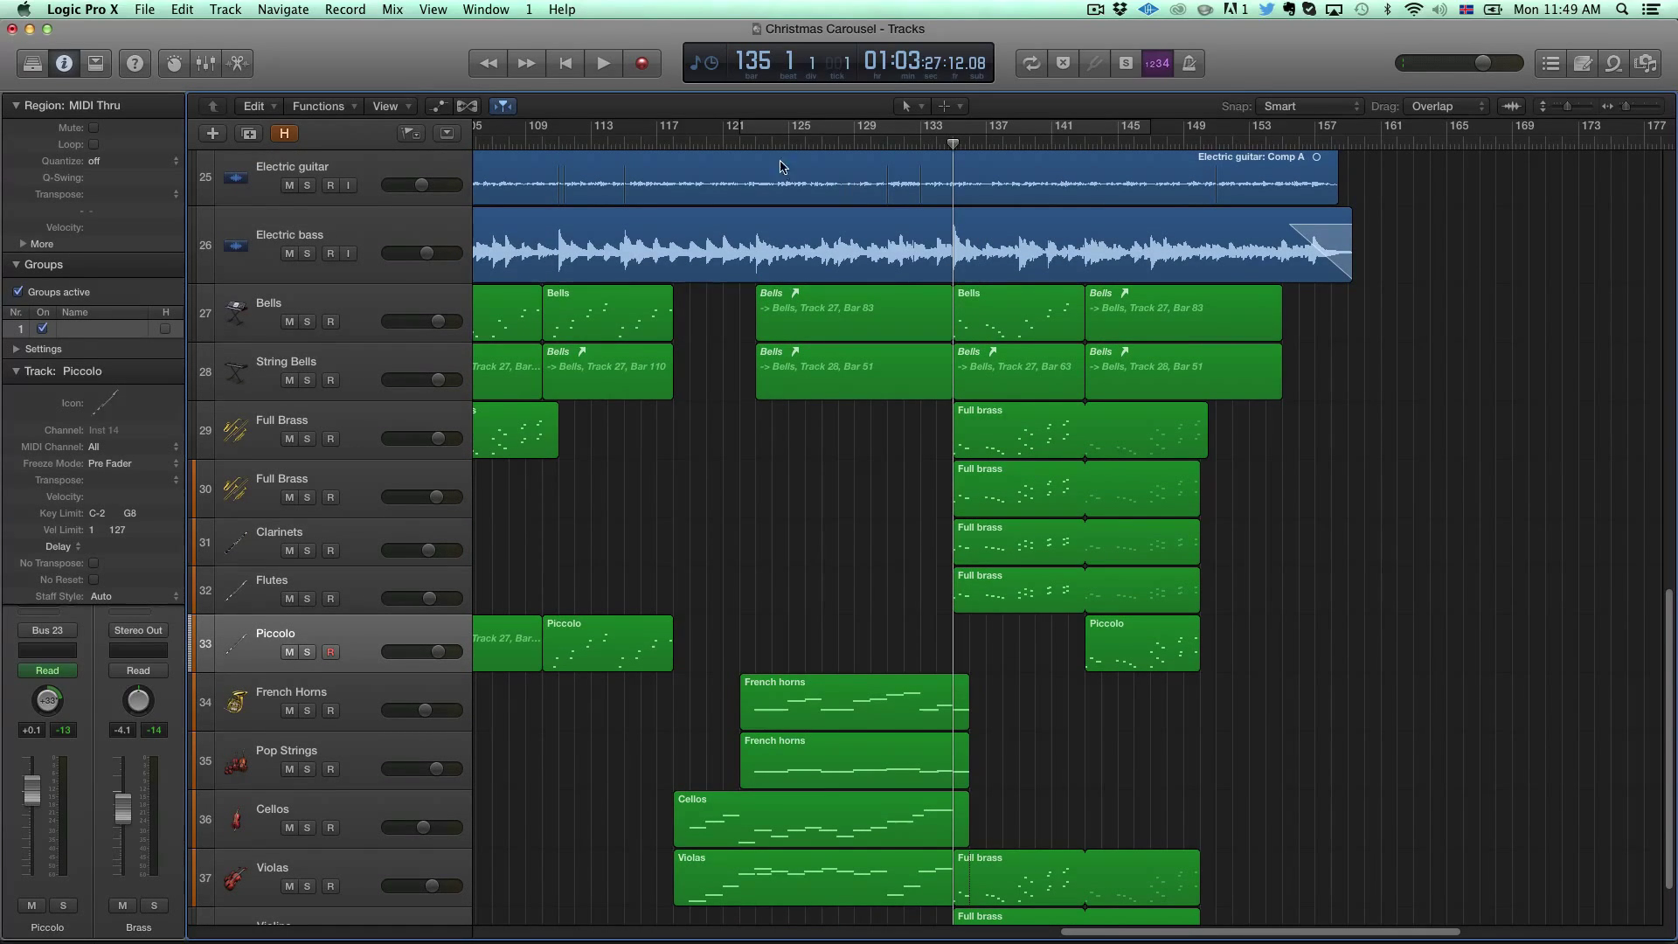
Step: Play the full mix from bar 118 to the song's end, following the strings, horns, brass and woodwinds, and stop at bar 160
left_click(673, 141)
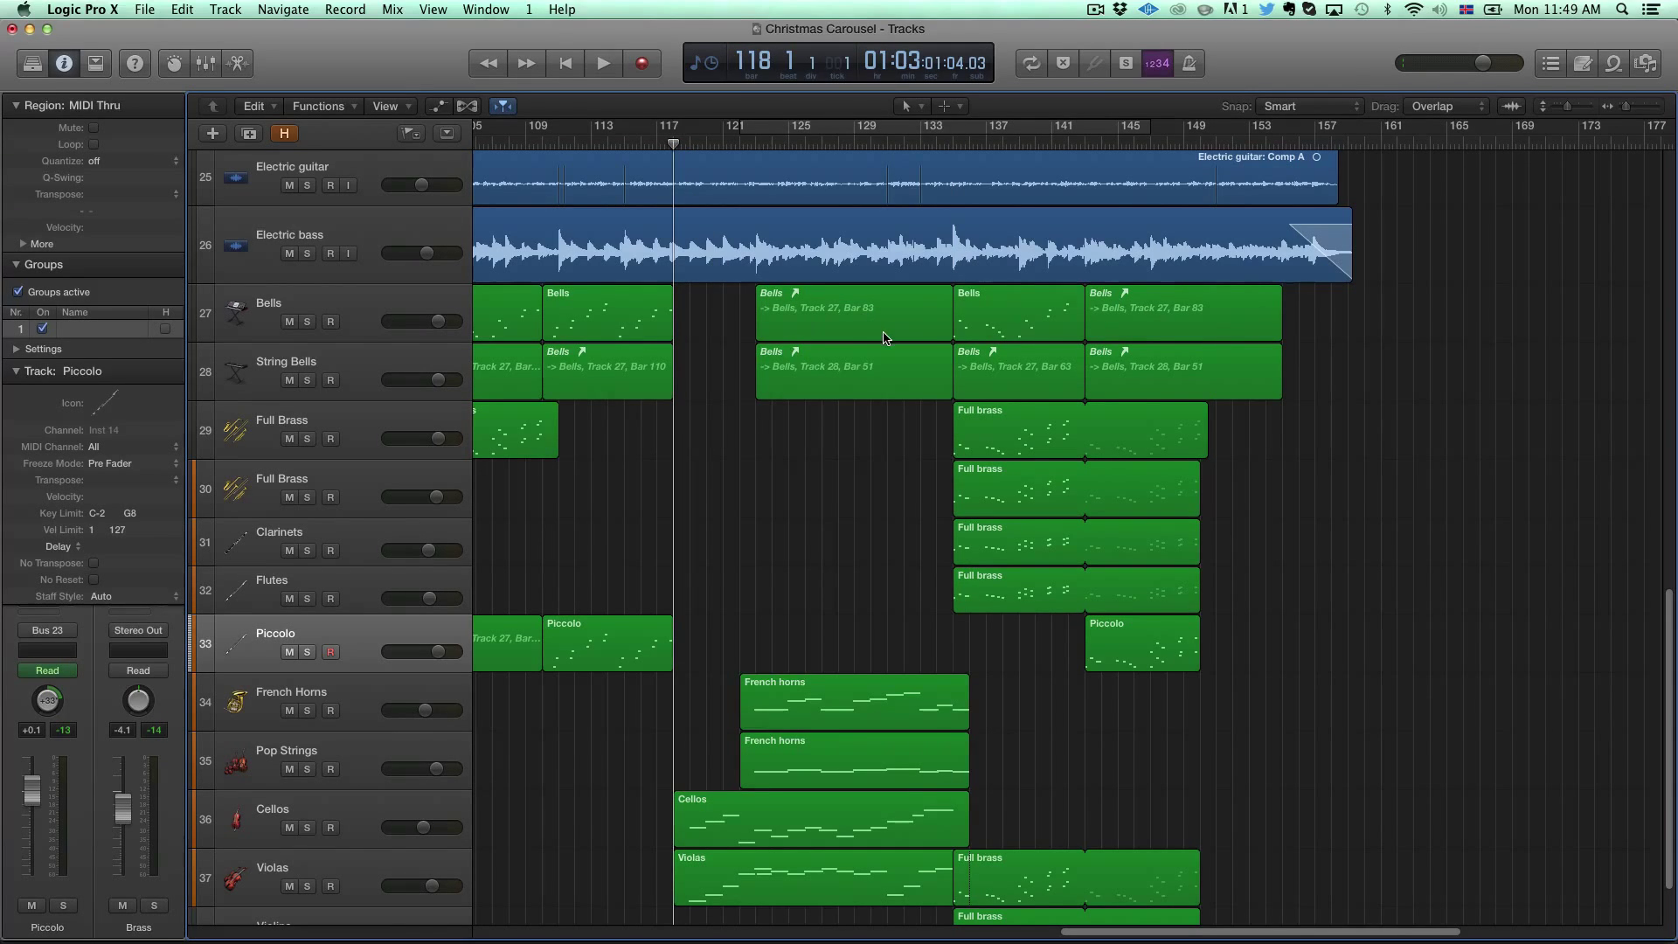
key("space")
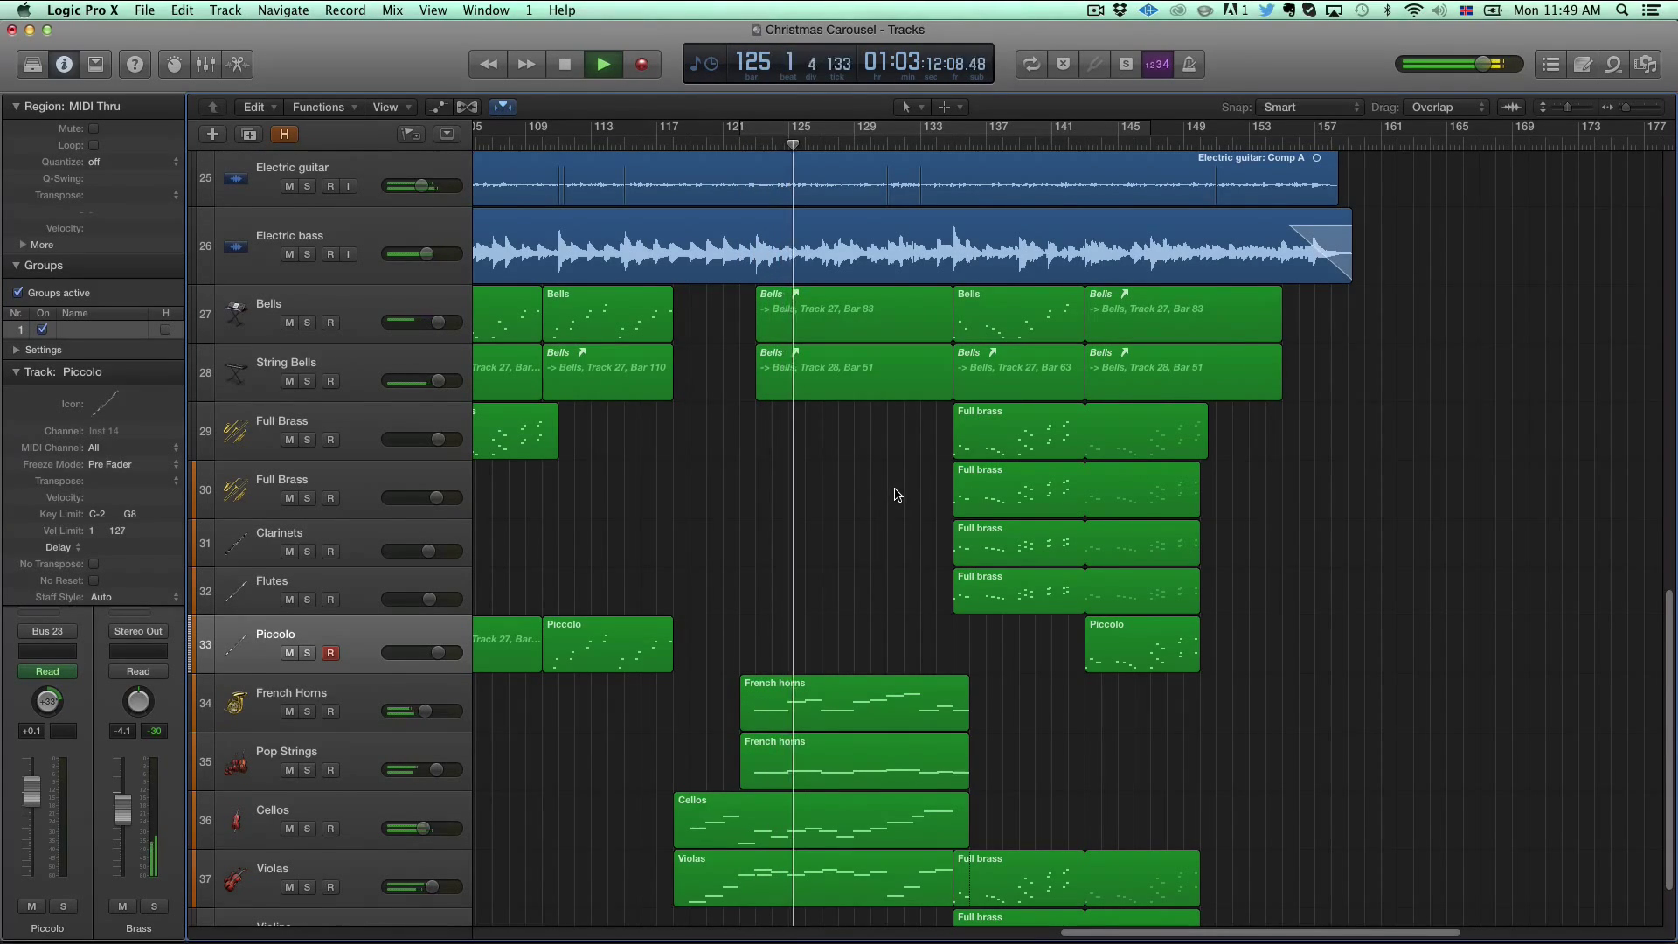
scroll(883, 492, "right", 5)
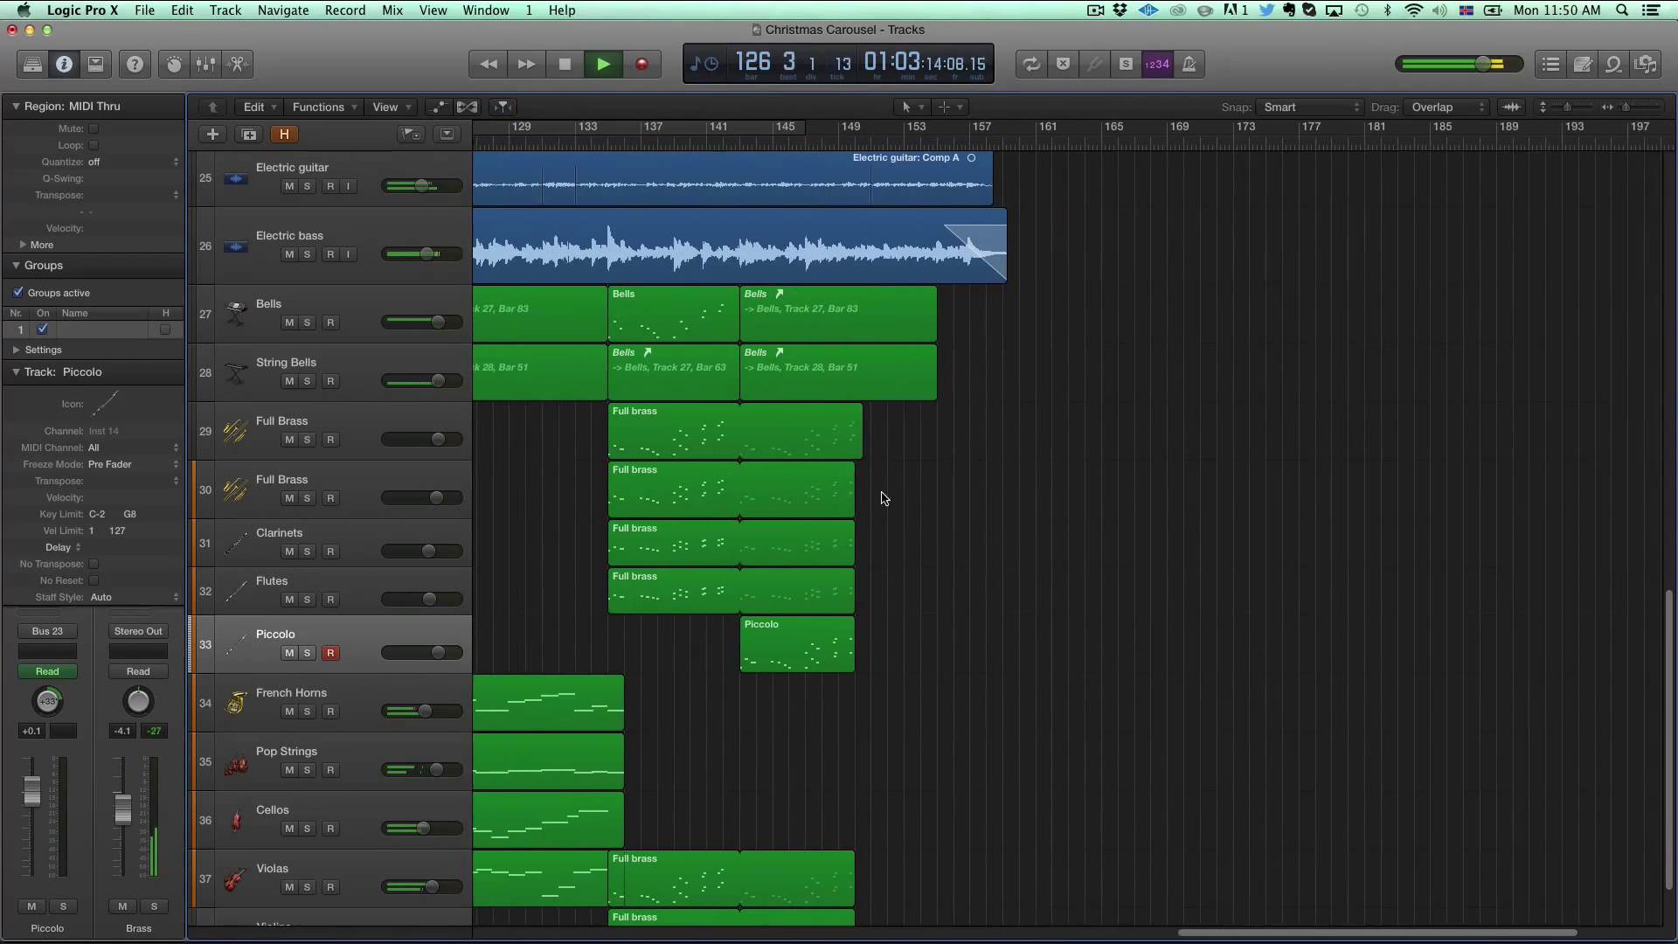
scroll(655, 515, "left", 5)
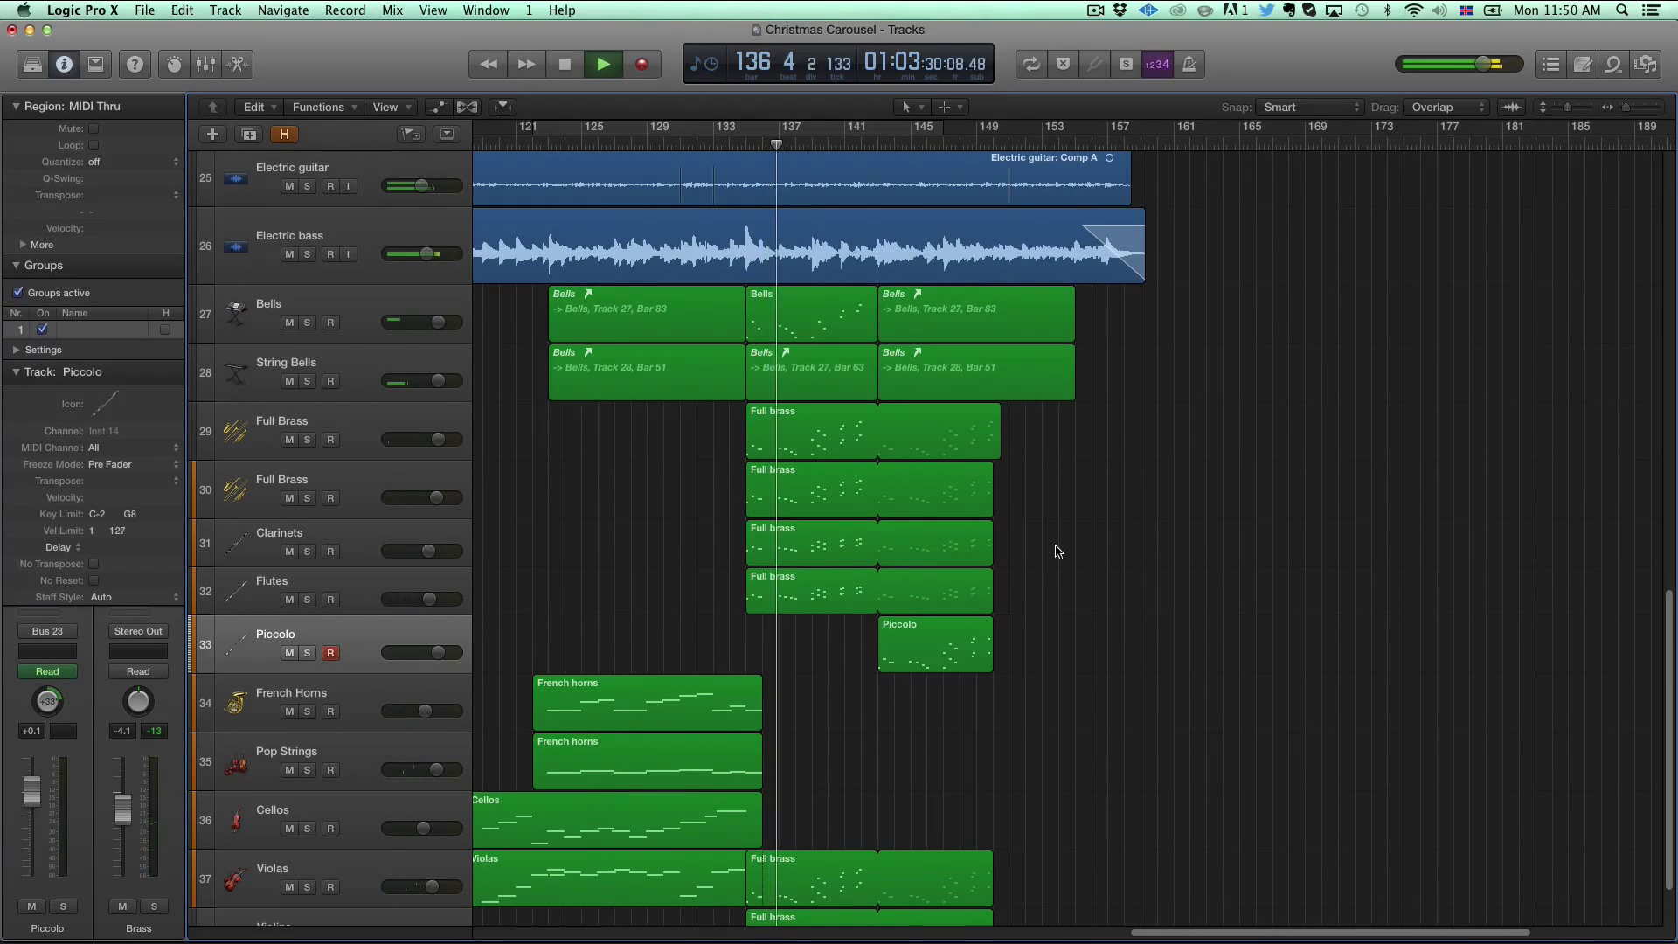
scroll(1059, 551, "down", 2)
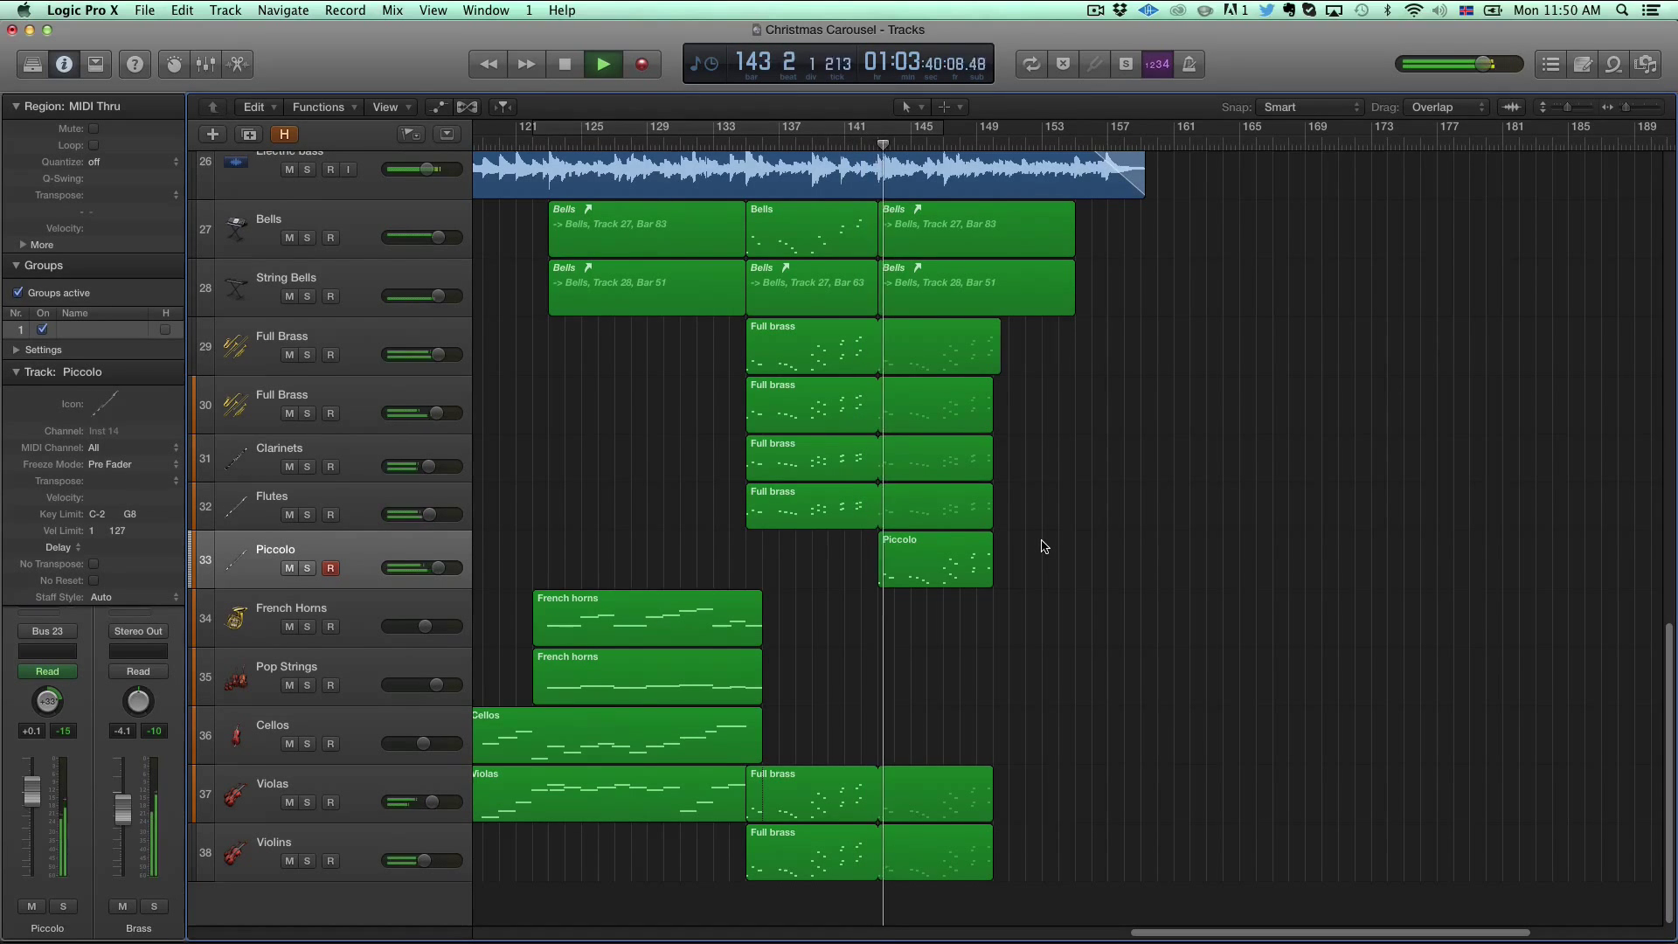
scroll(1043, 547, "right", 2)
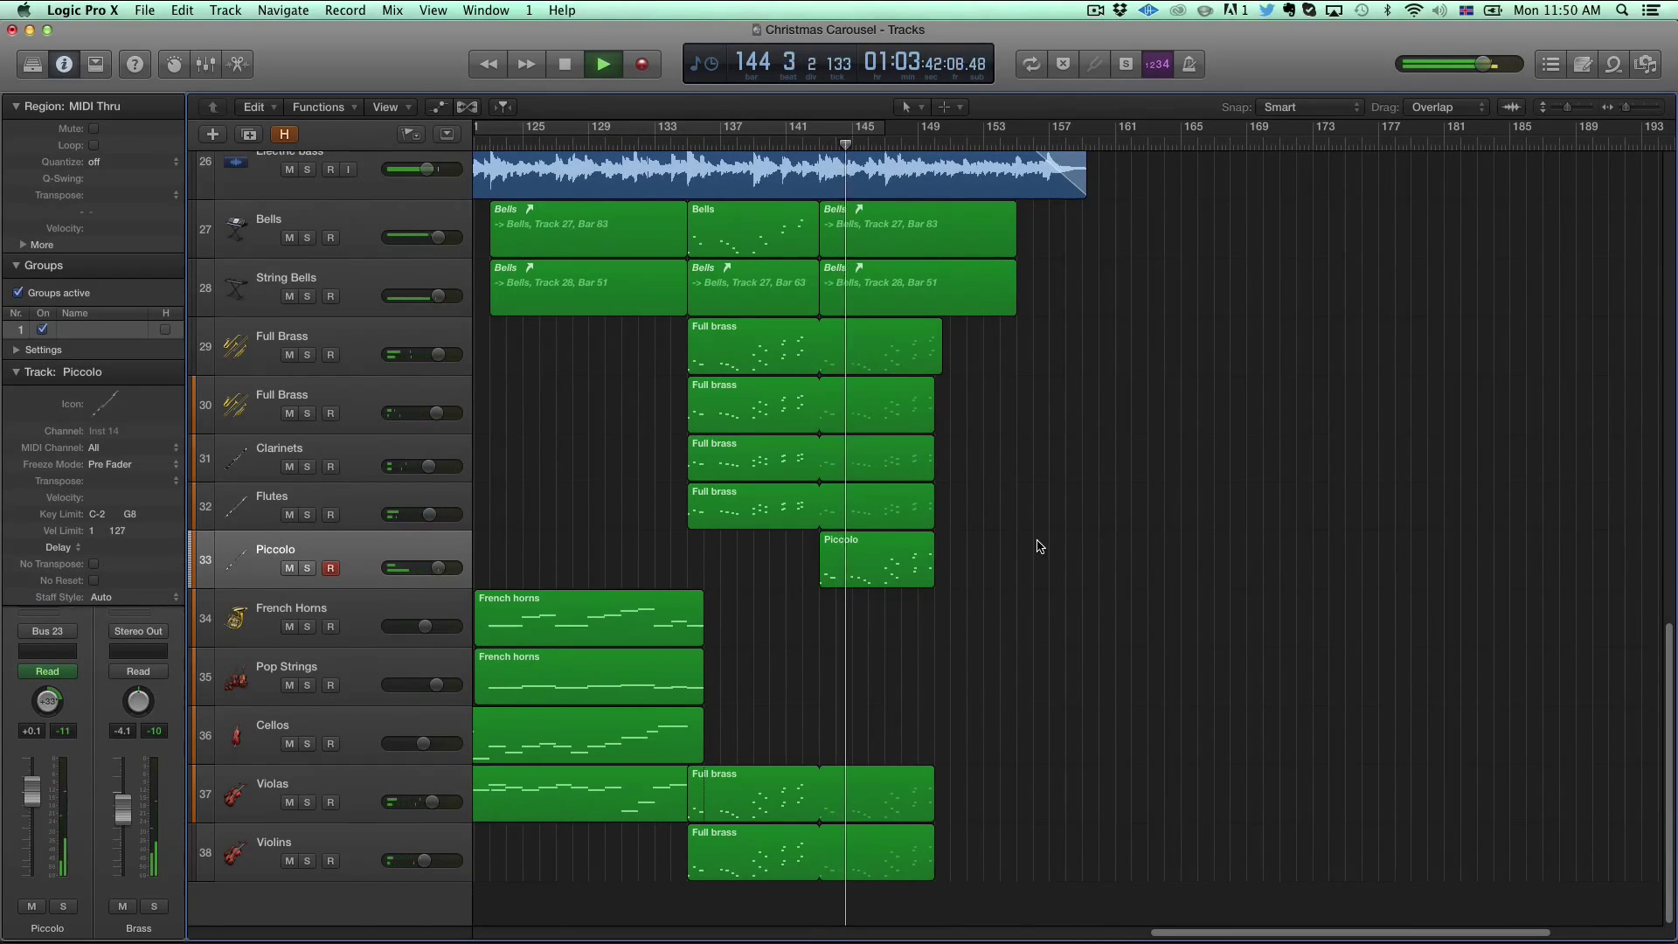
scroll(1040, 546, "up", 4)
scroll(1040, 546, "down", 3)
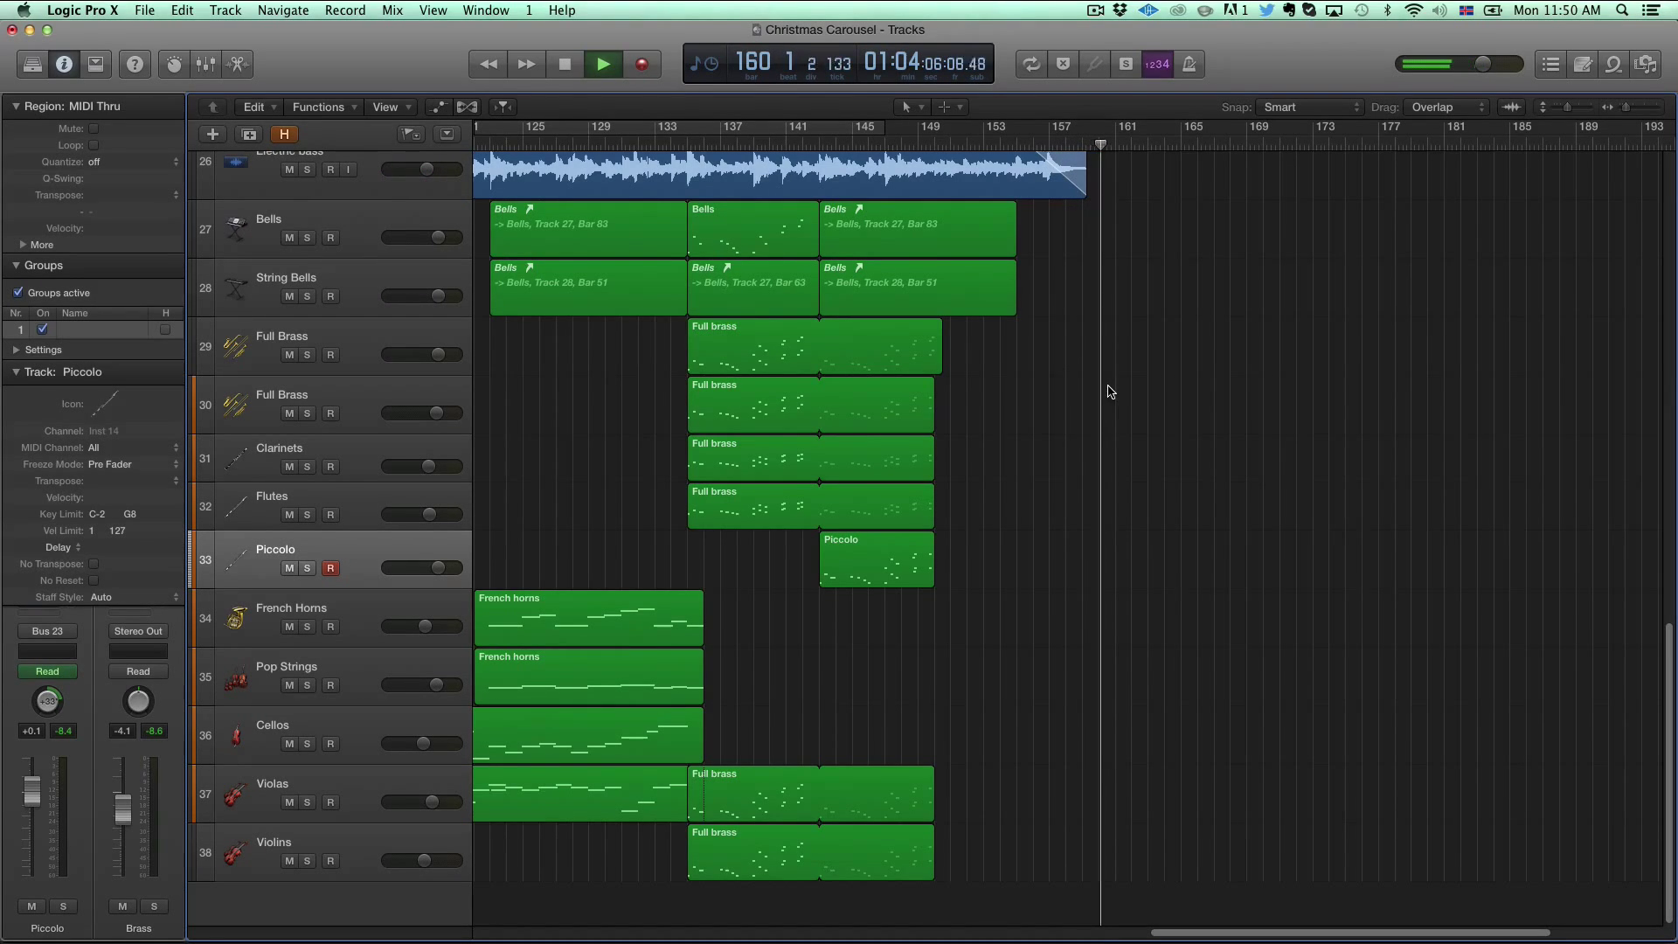
key("space")
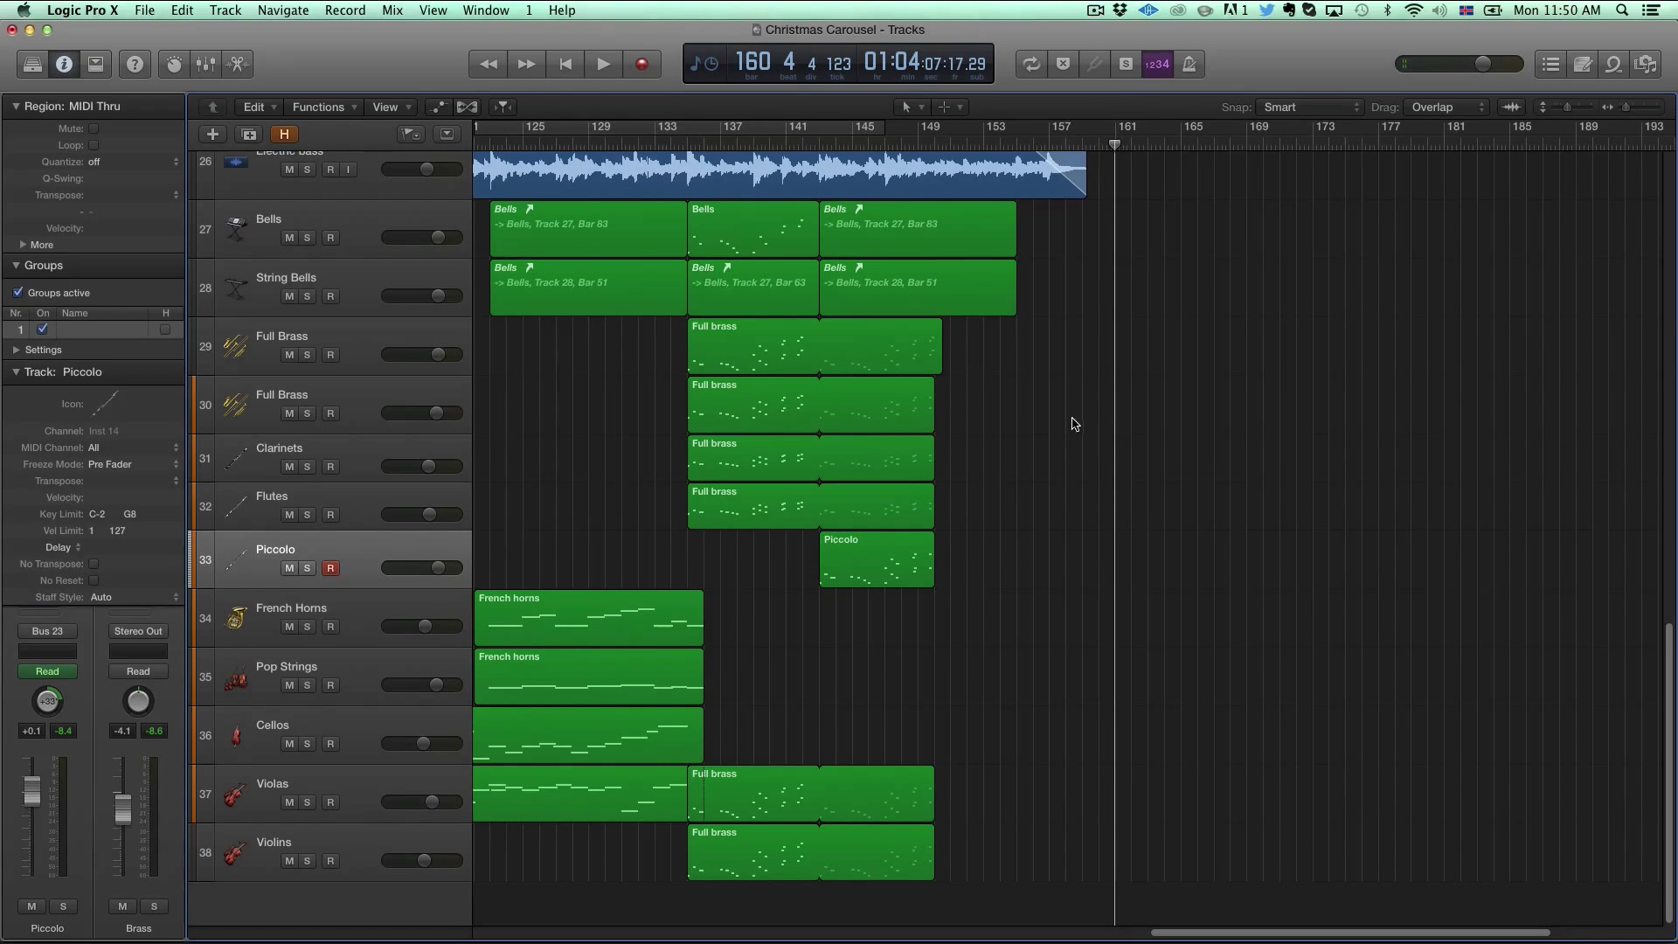
Step: Select the final Piccolo, Bells and String Bells regions in turn, and move the playhead to bar 142
scroll(1042, 445, "up", 2)
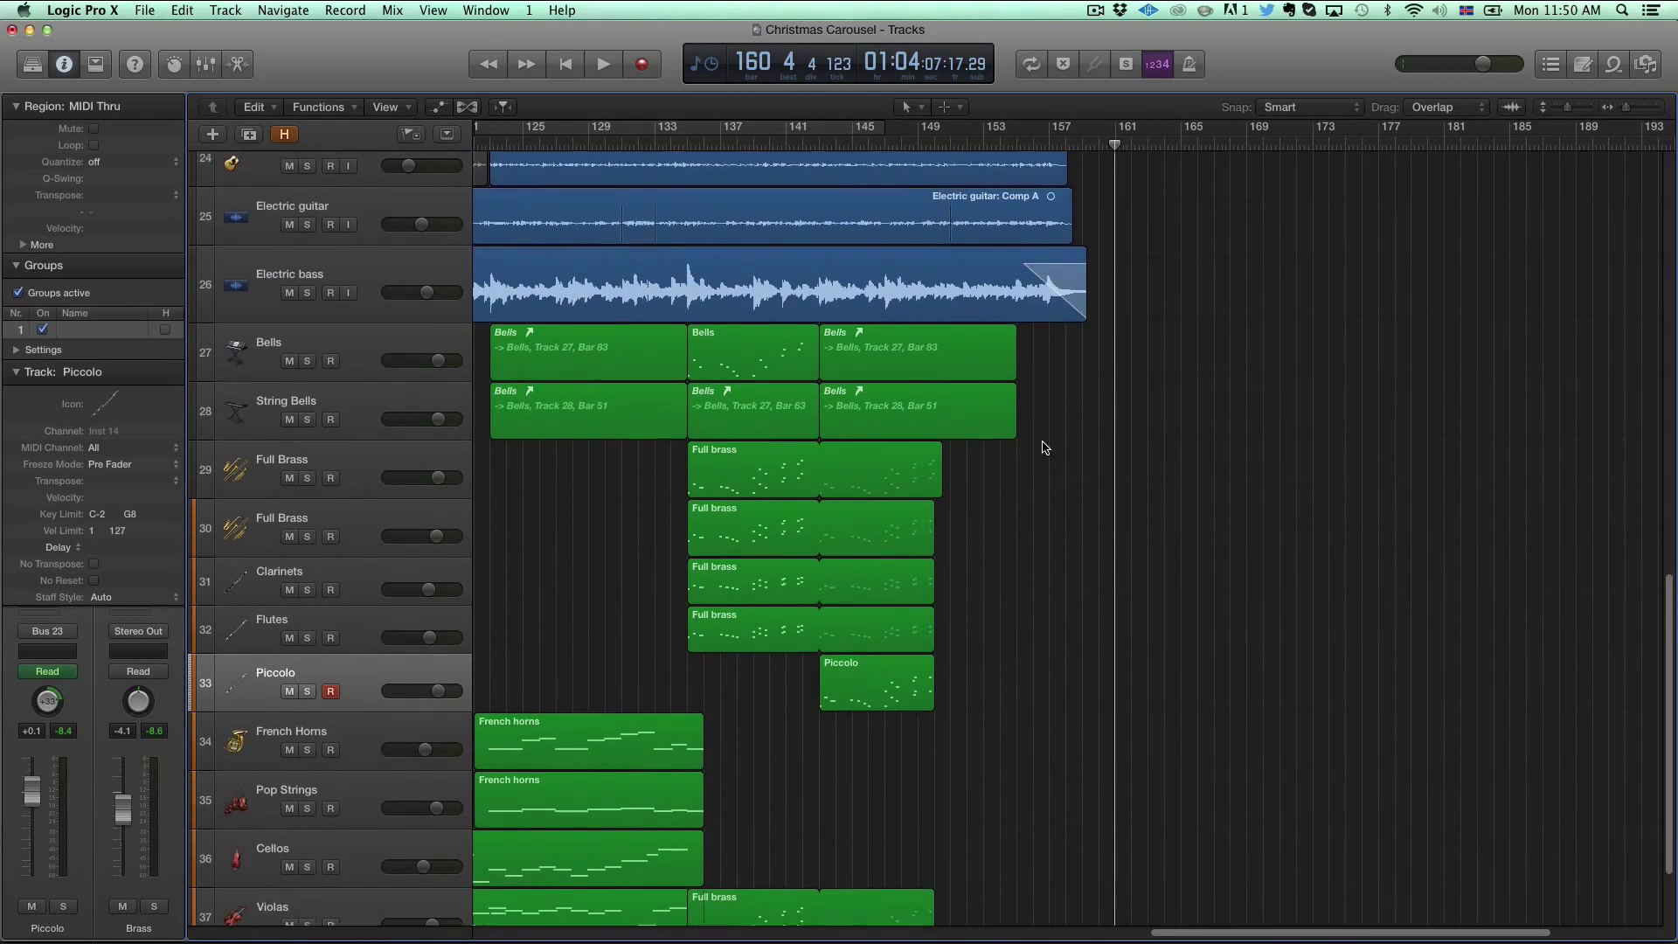
scroll(1005, 524, "down", 2)
left_click(842, 569)
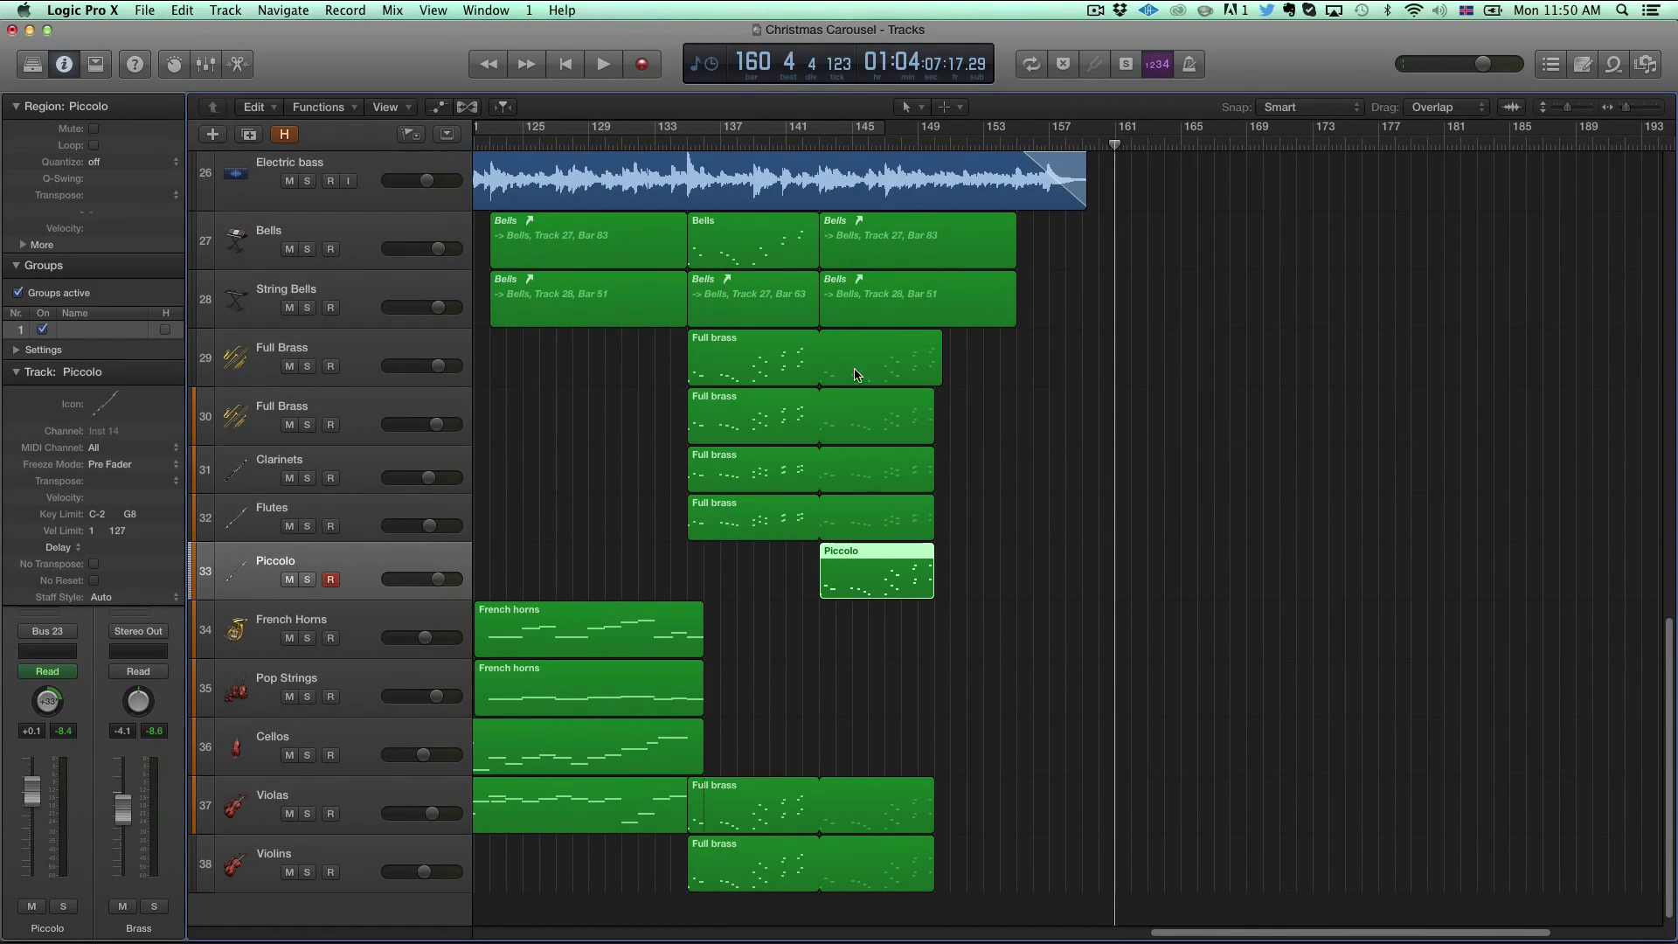
left_click(872, 254)
left_click(874, 300)
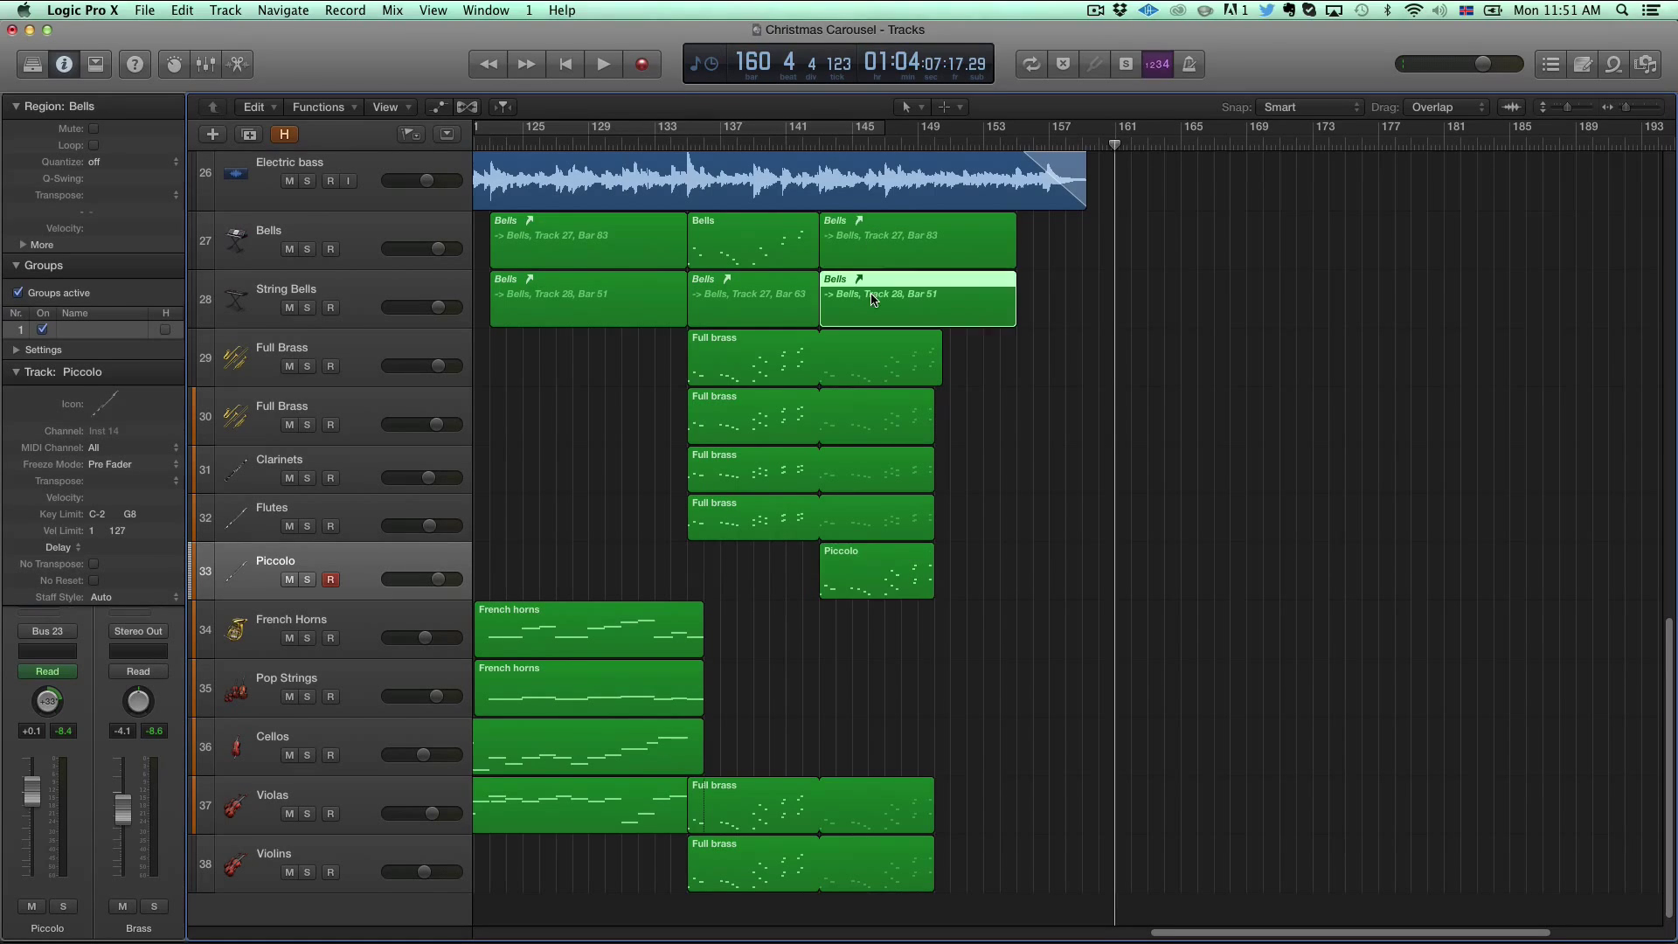
left_click(804, 143)
Step: Compare the earlier bells, brass and piccolo regions with those of the final section, and deselect the String Bells region
scroll(909, 315, "left", 10)
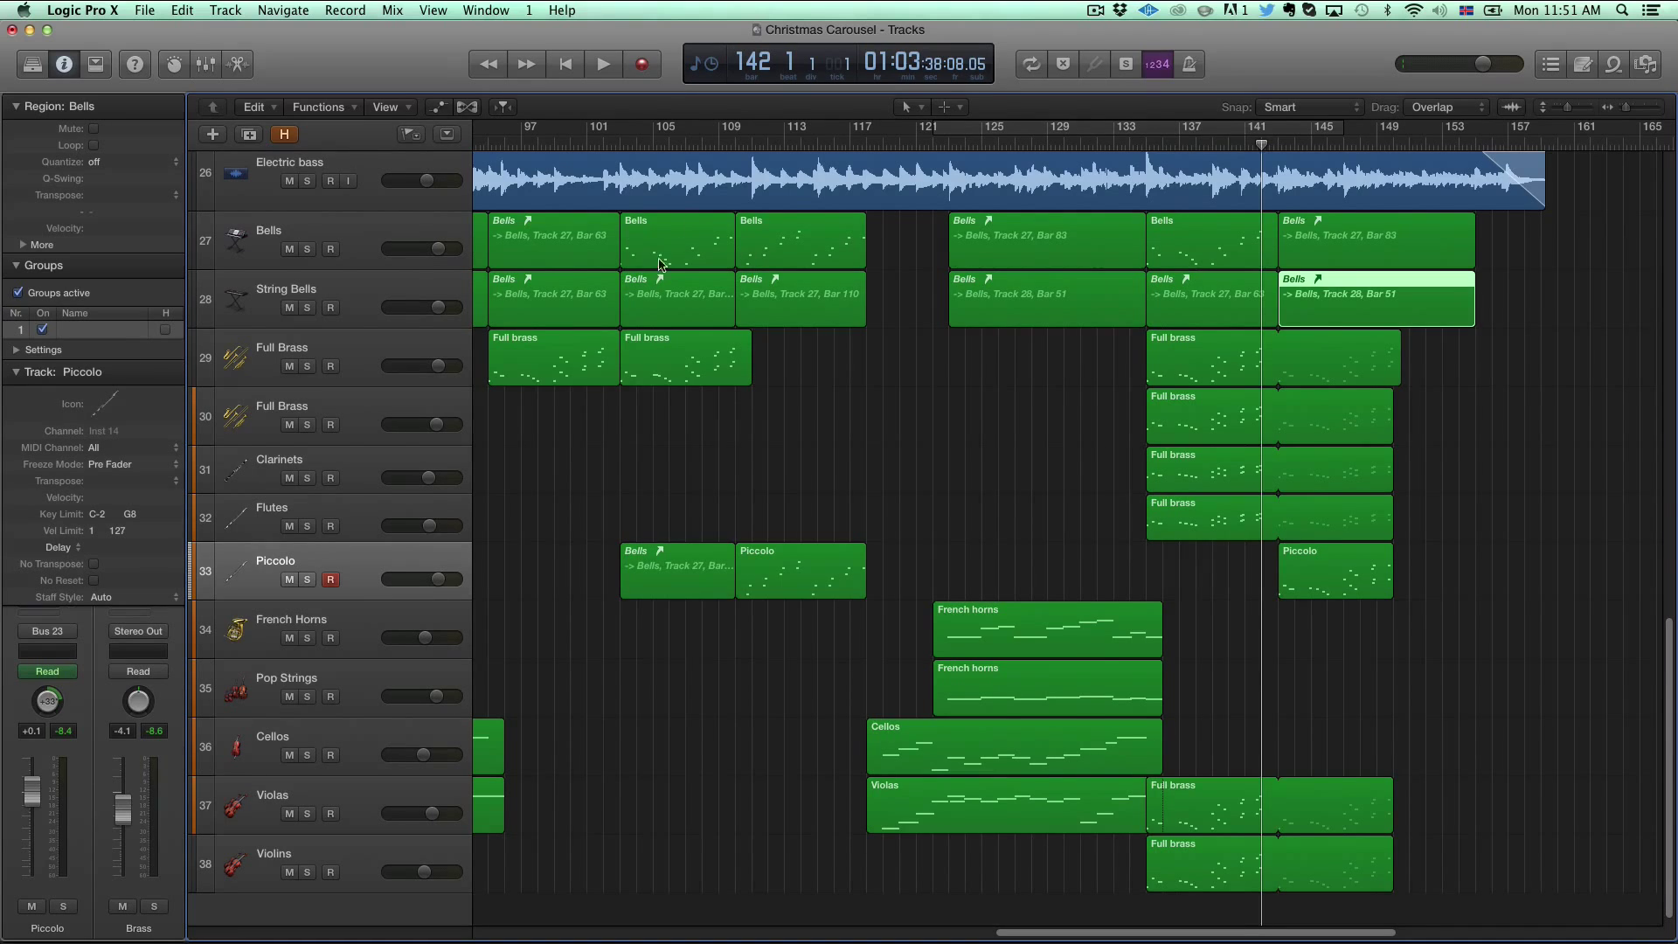
scroll(1136, 280, "right", 4)
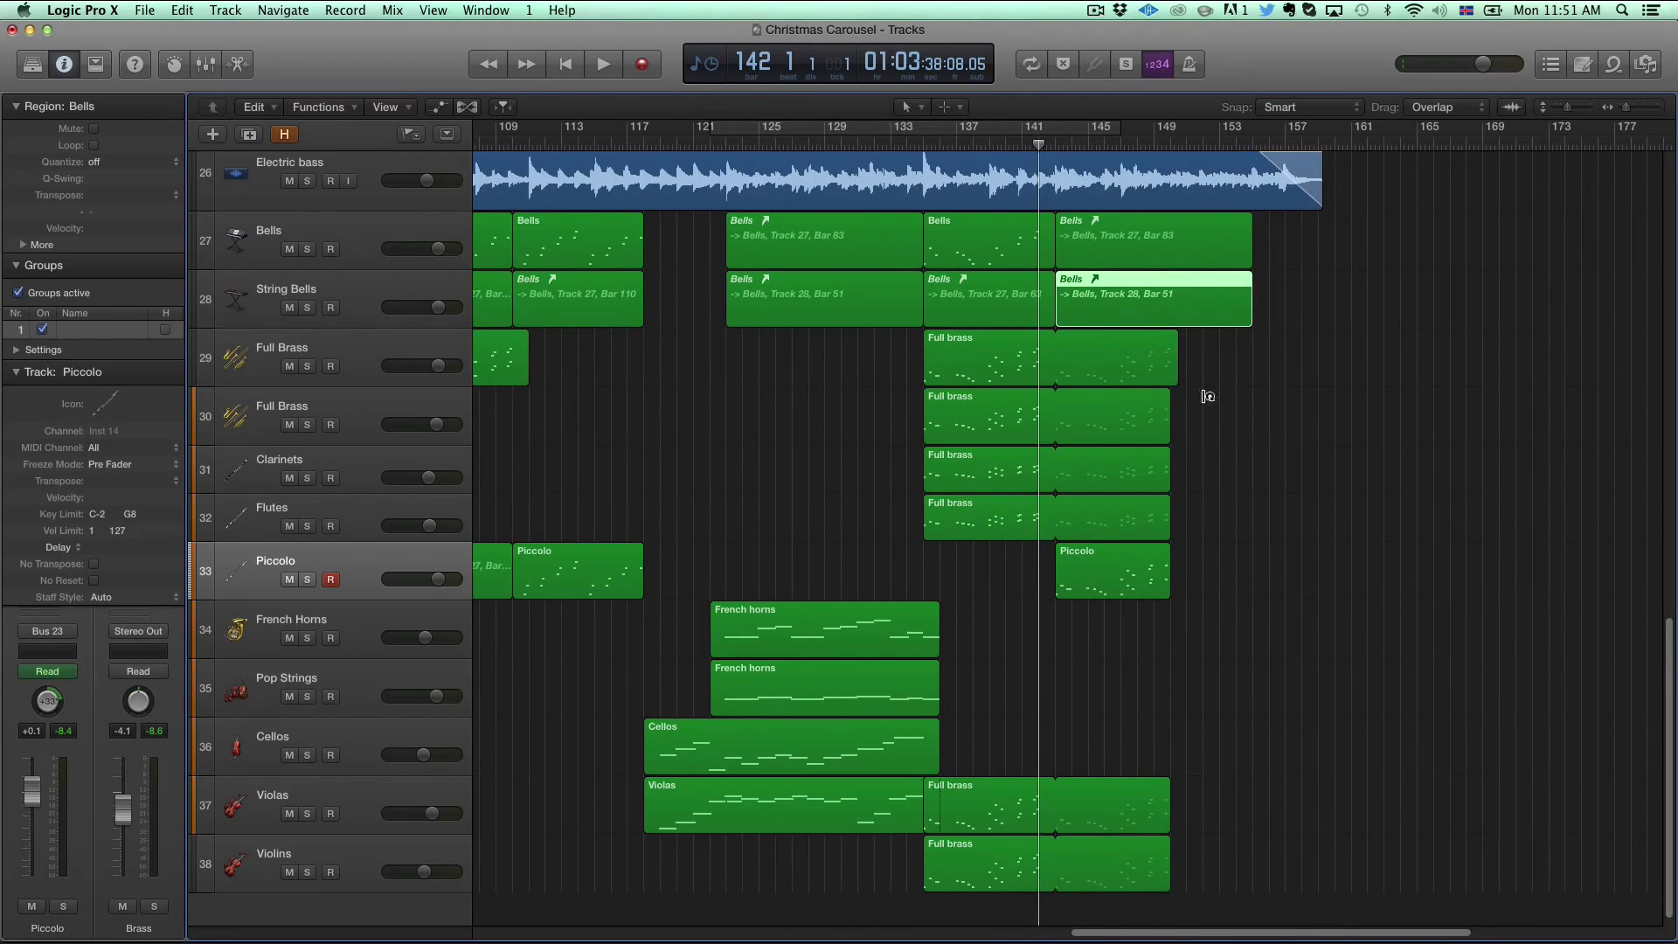
scroll(1191, 415, "right", 3)
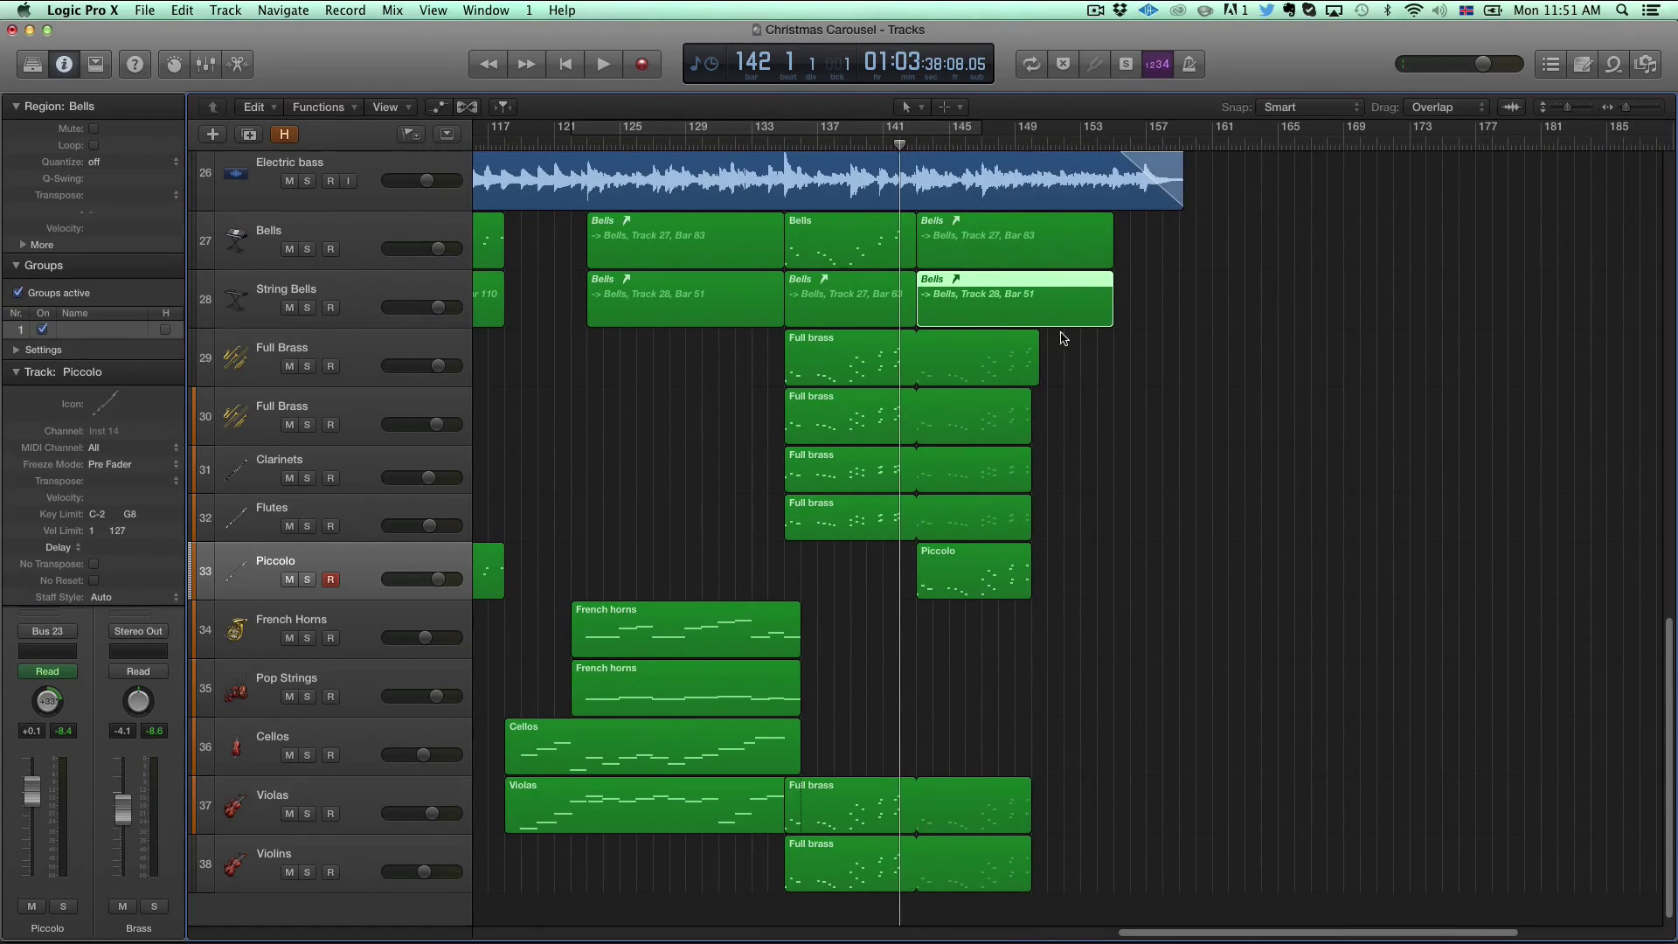
key("super+Left")
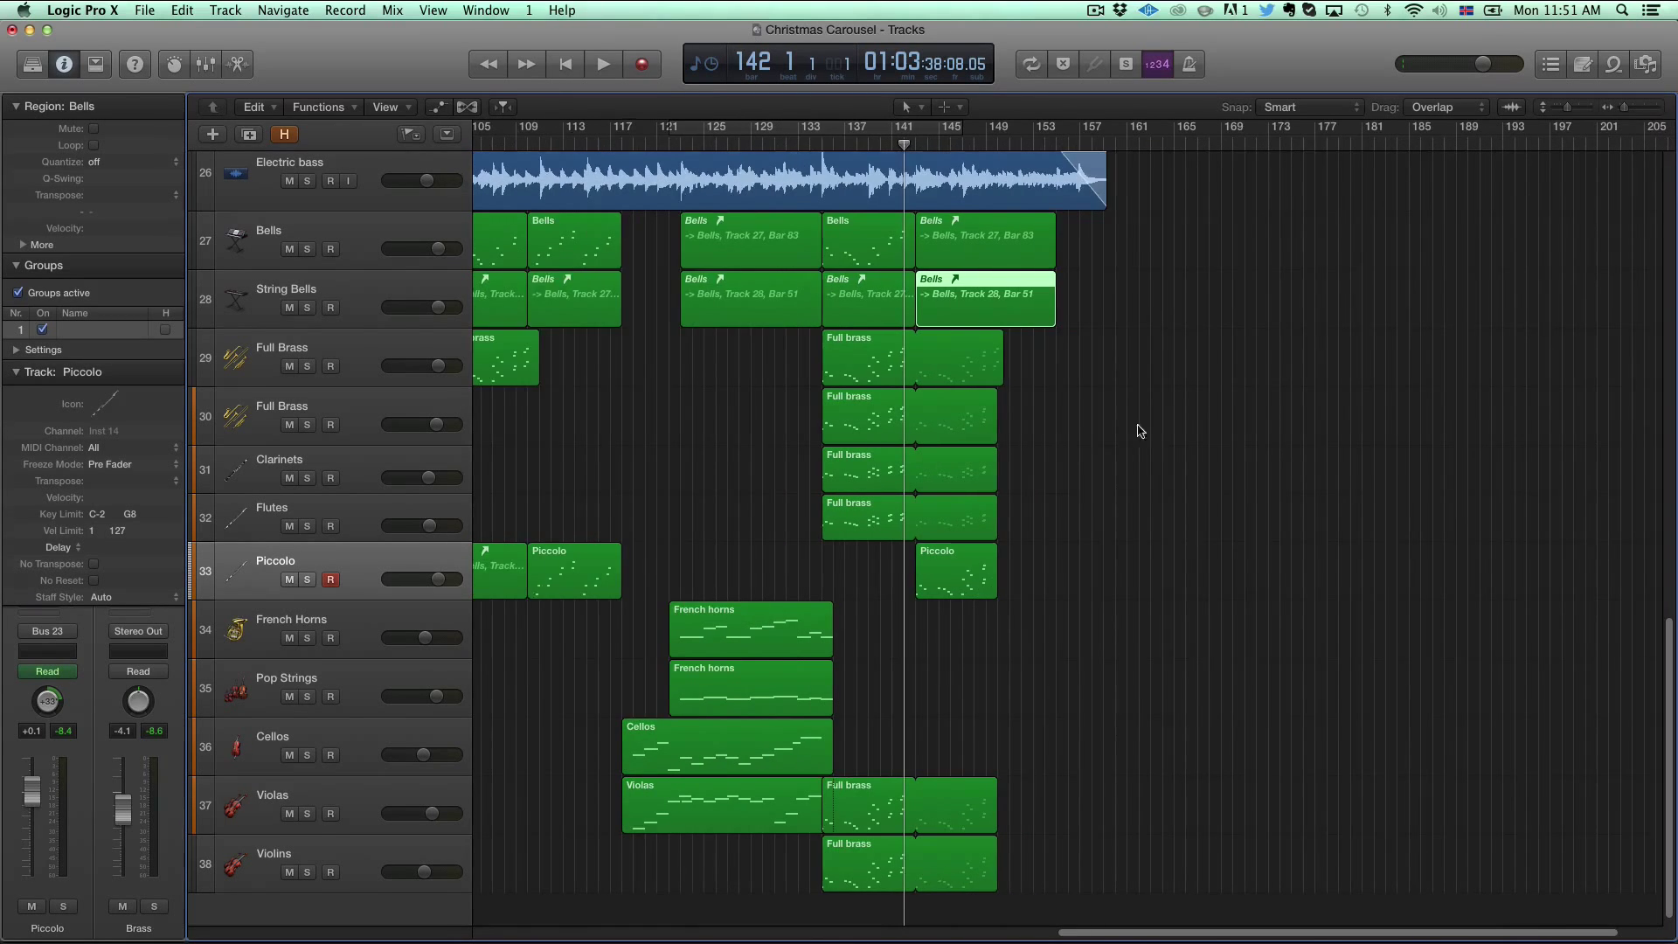
key("super+Up")
scroll(1149, 431, "left", 3)
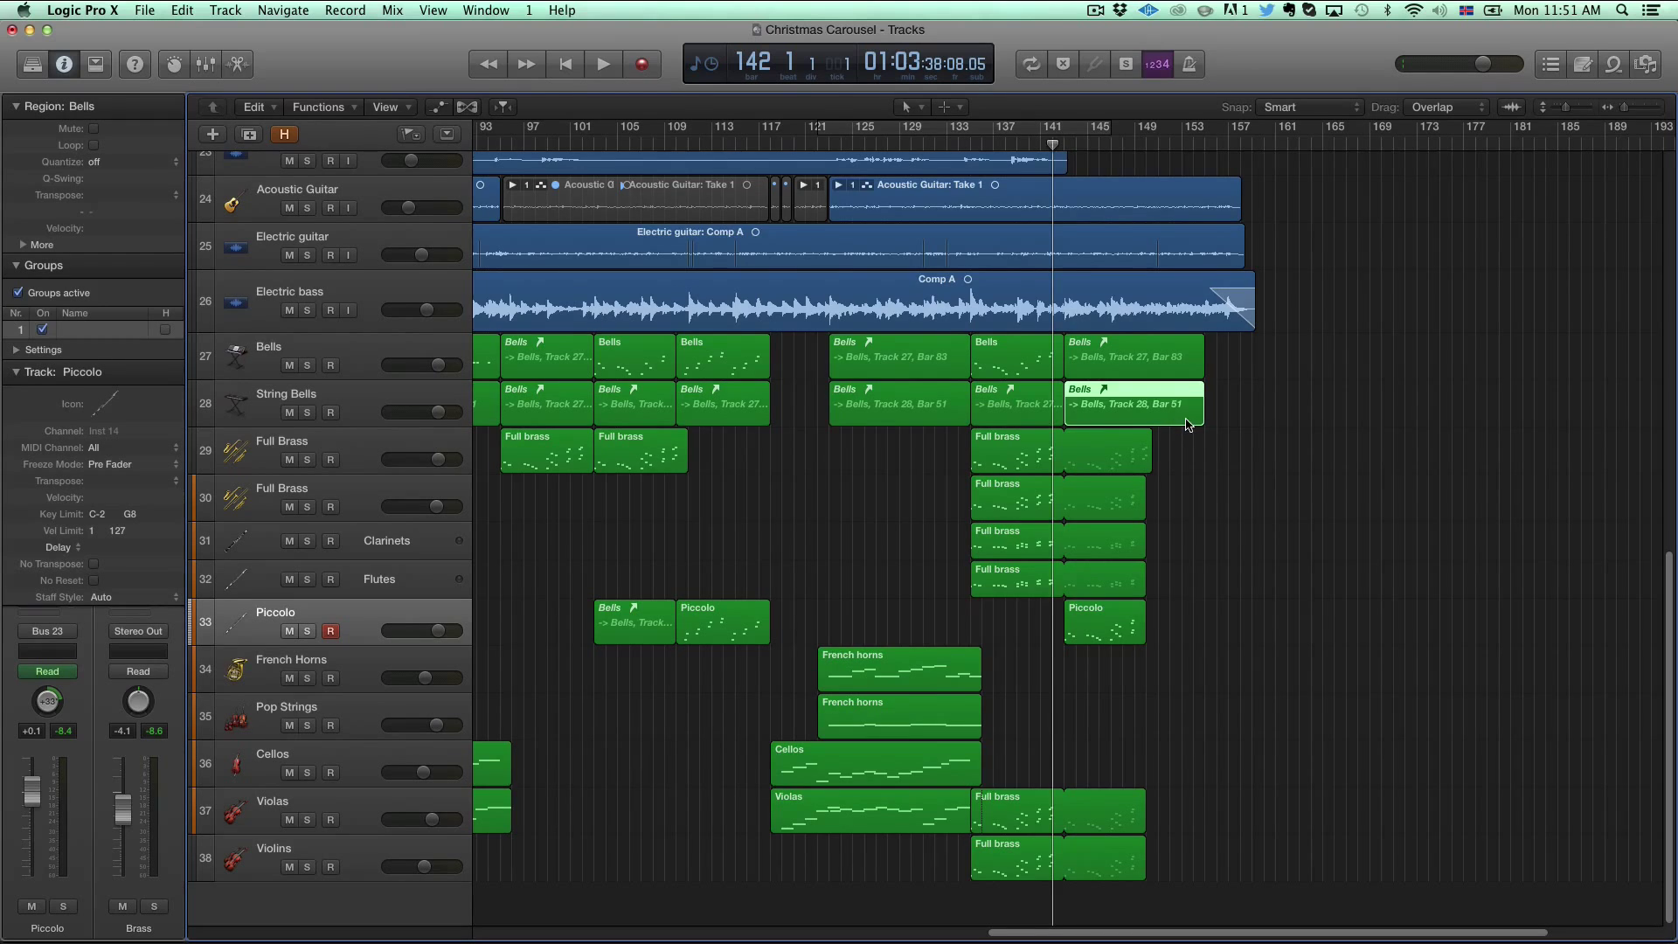
left_click(1249, 432)
scroll(1427, 505, "left", 3)
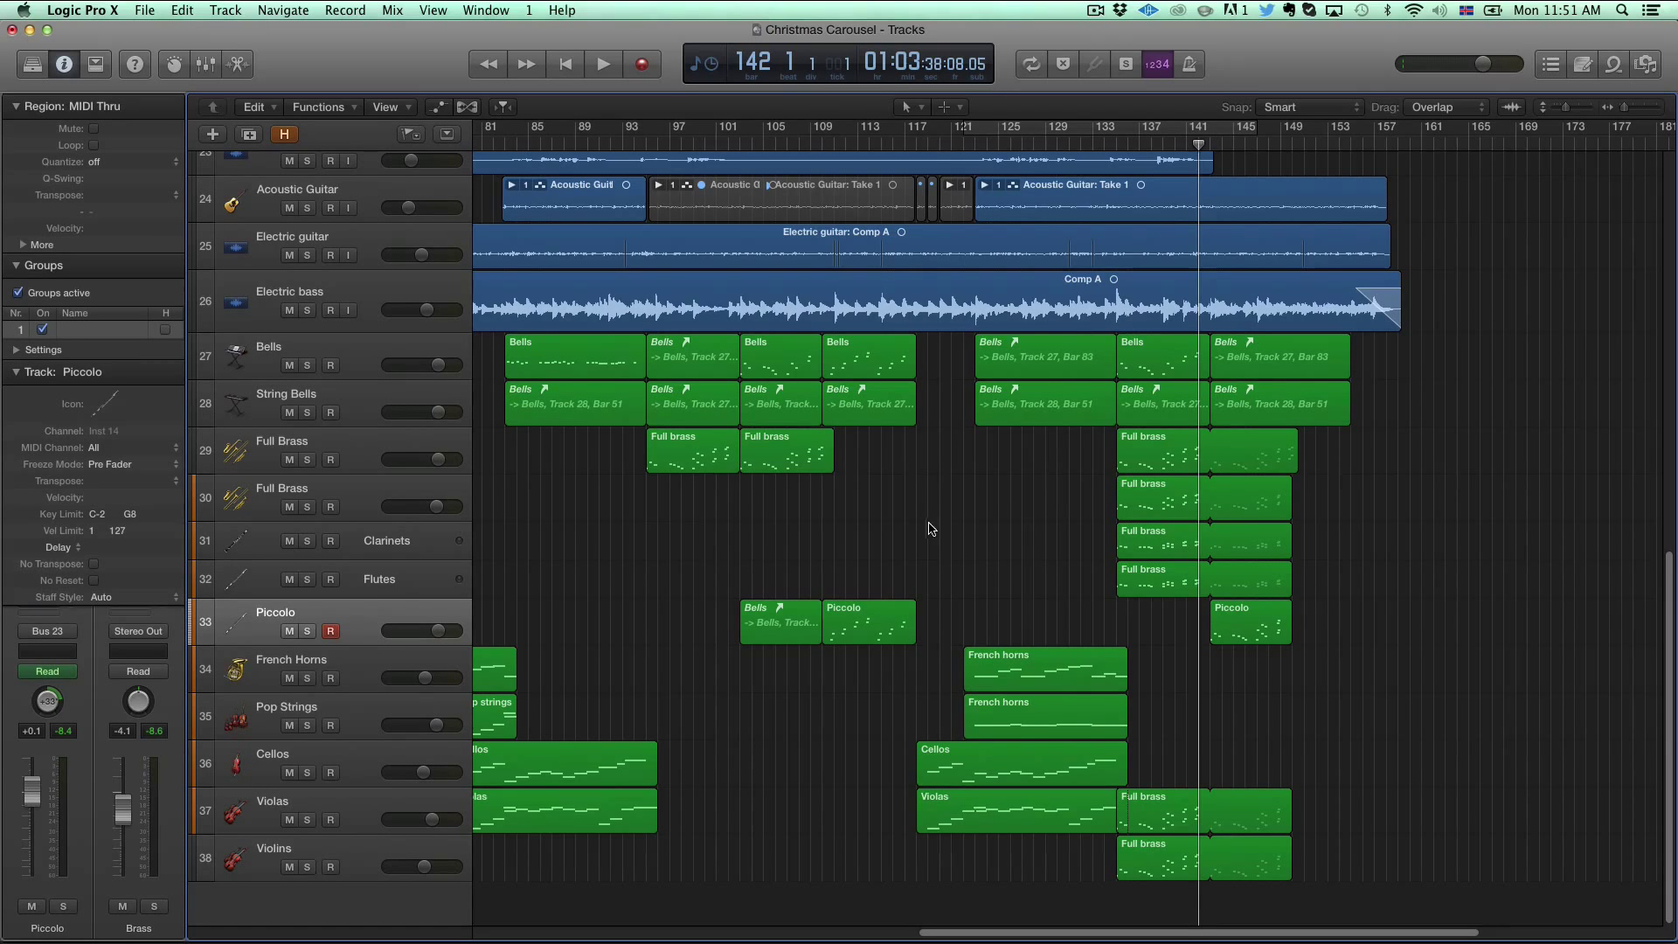
Step: Review the whole arrangement over its full length, from the drums and vocals down to the orchestral tracks
scroll(978, 551, "up", 10)
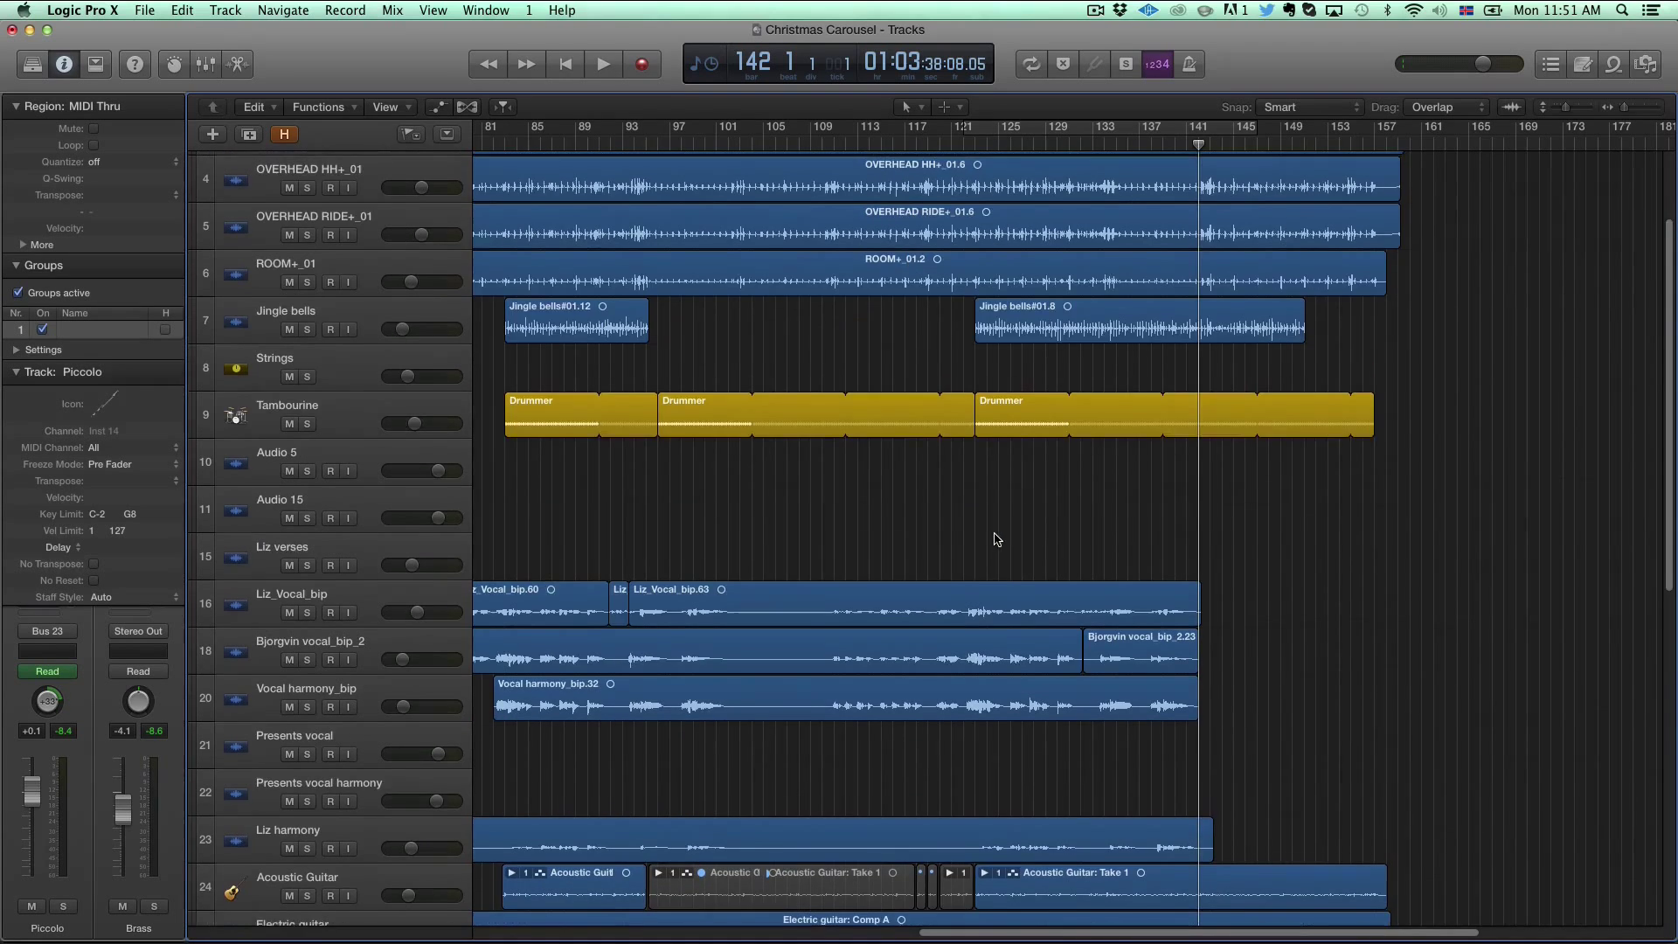
scroll(994, 537, "down", 10)
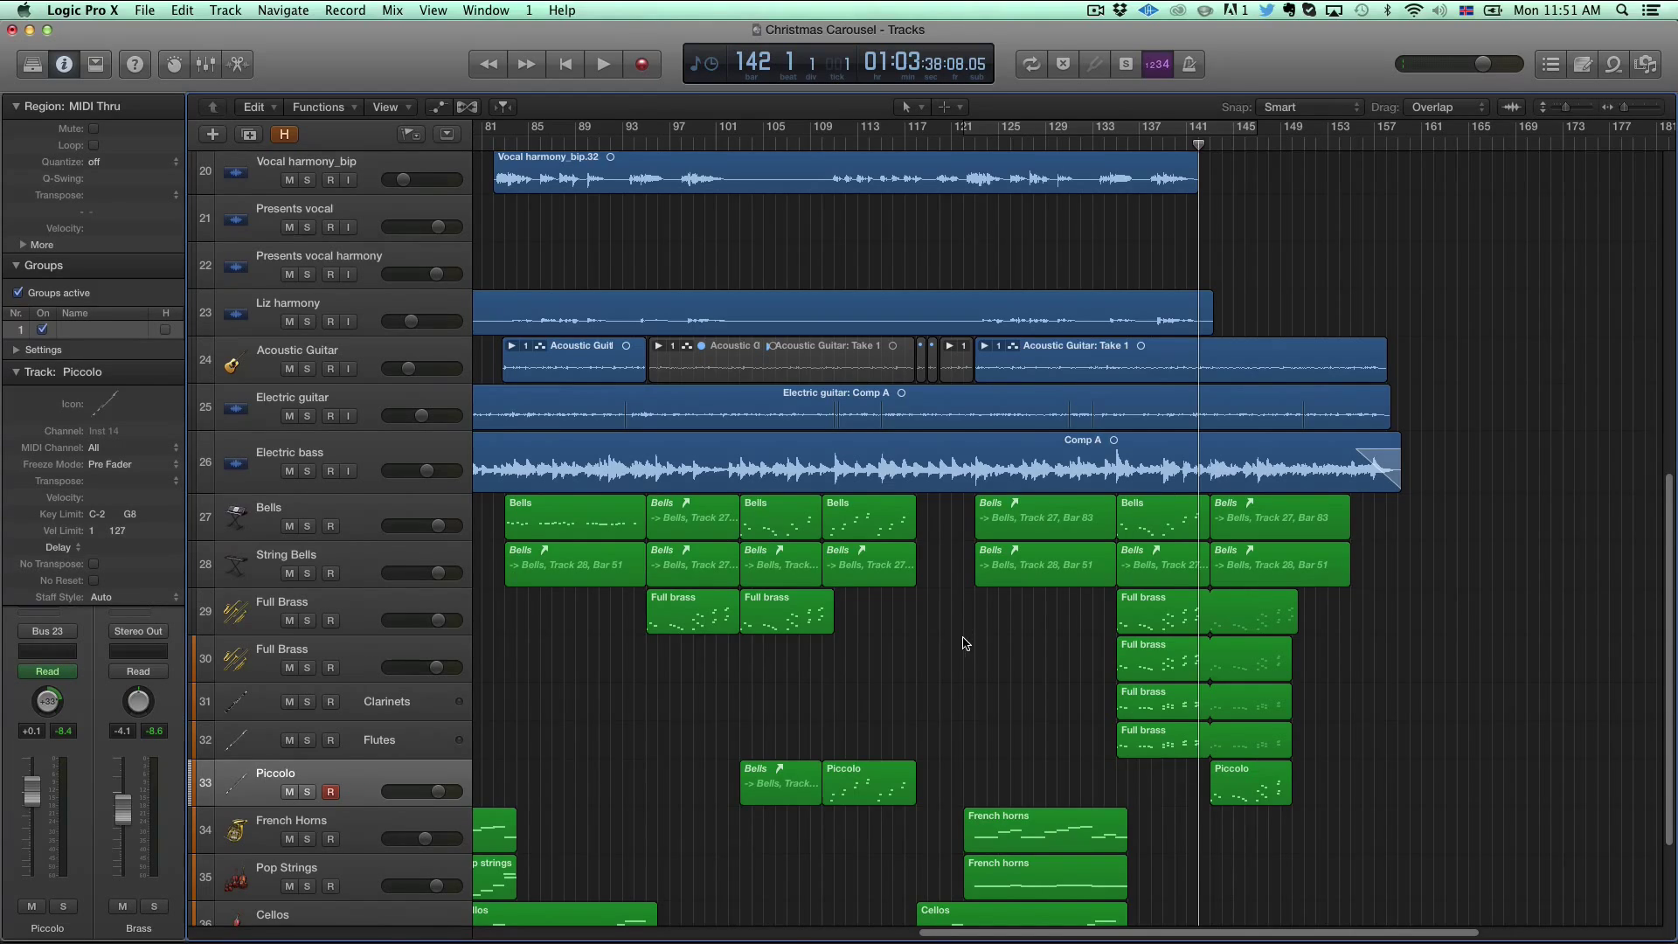
scroll(964, 644, "down", 3)
scroll(965, 644, "up", 10)
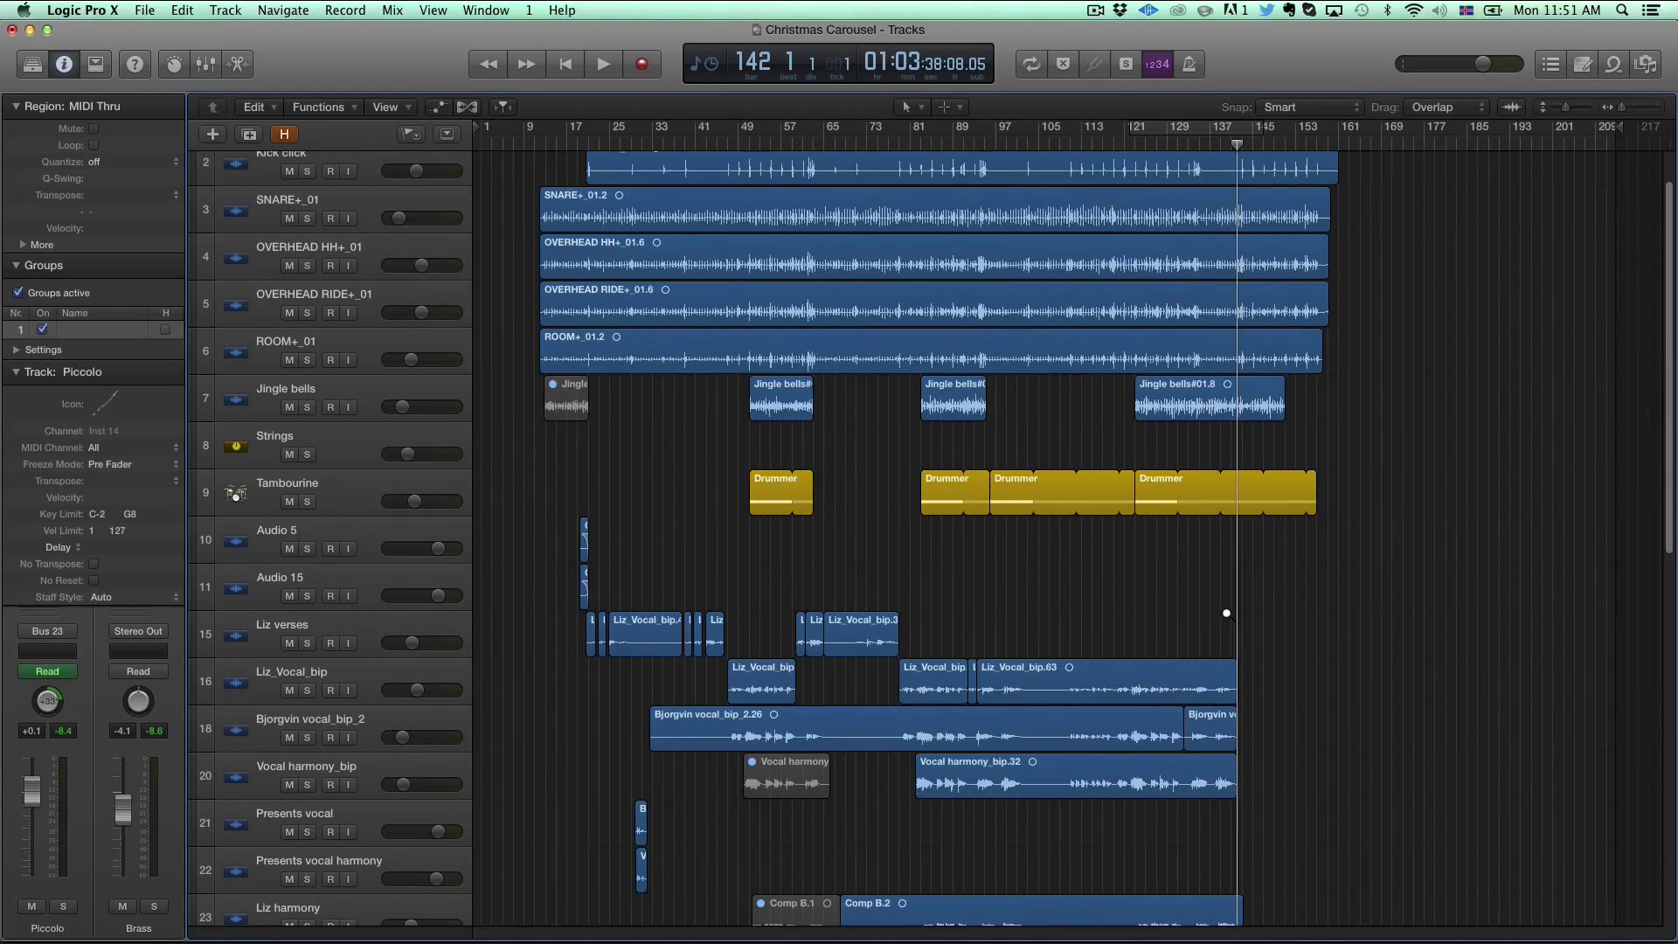
scroll(1153, 636, "down", 5)
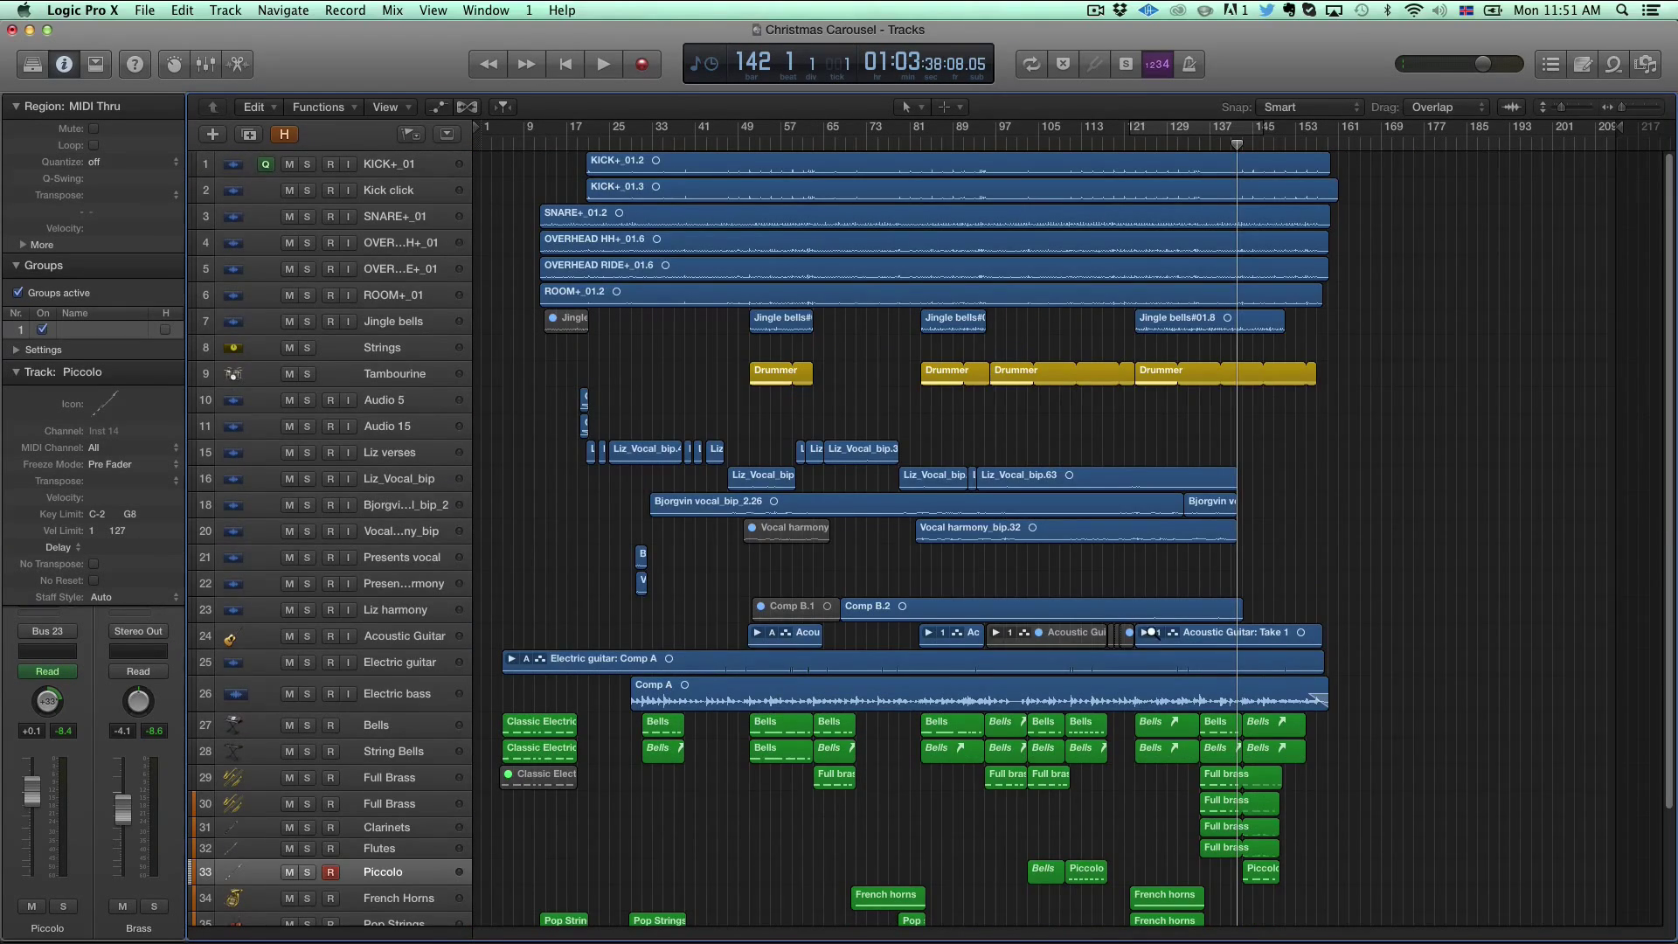
Step: Open the mixer, examine the FF Pro-Q equalizer on the Output channel, and close its plug-in window
scroll(1150, 638, "down", 3)
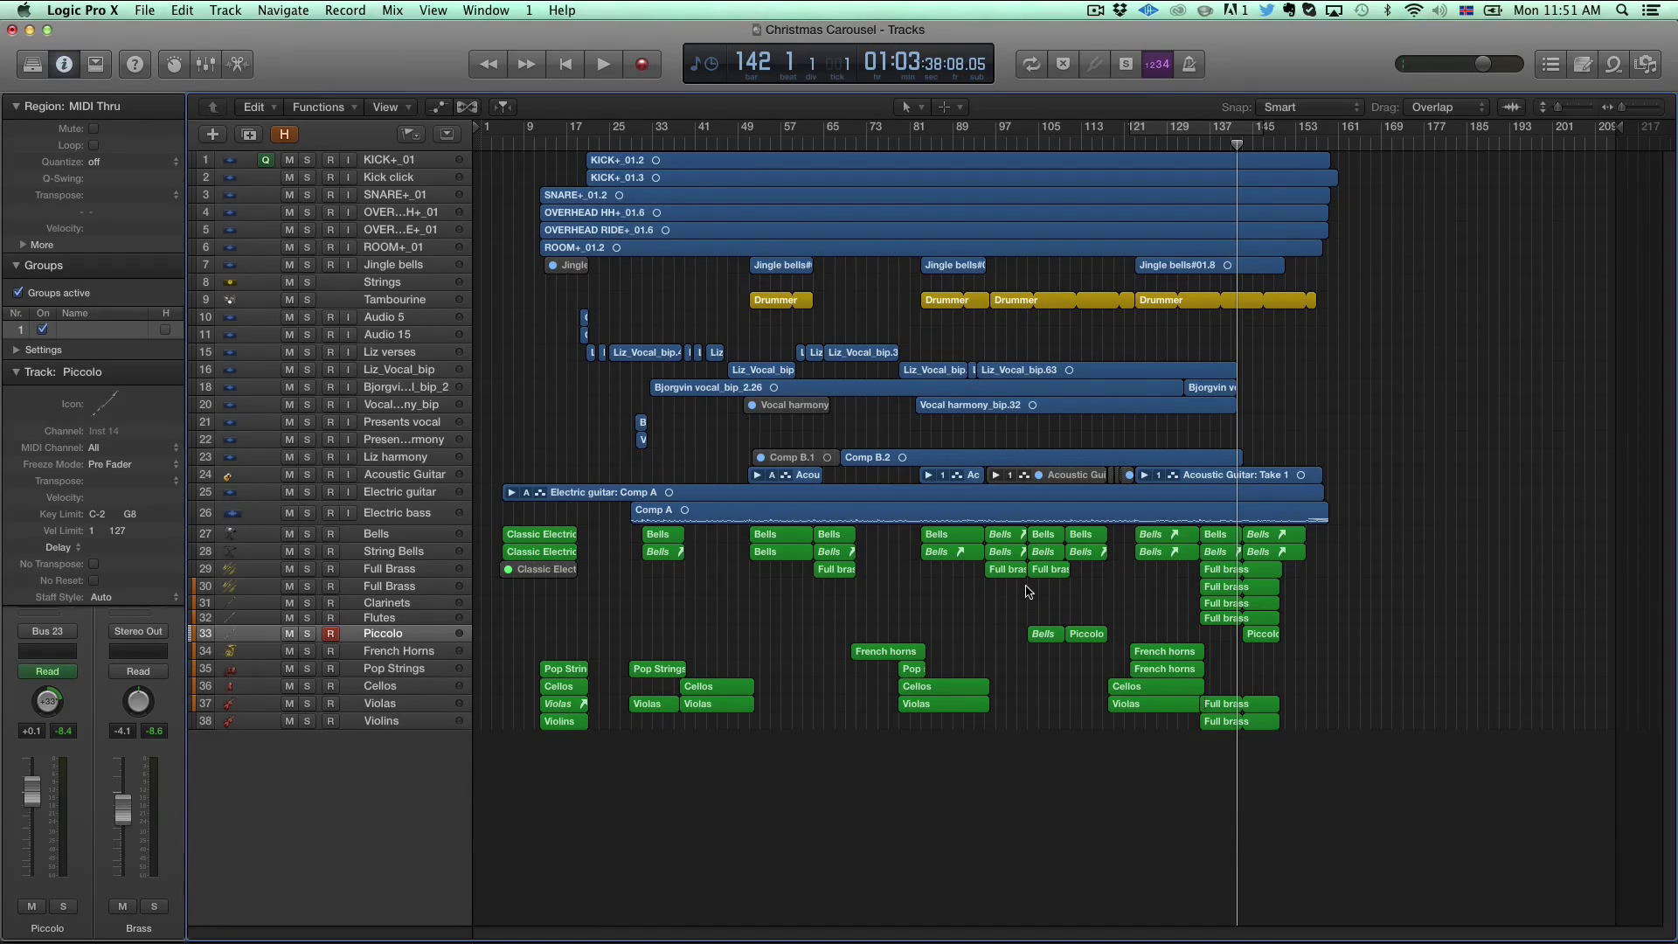
key("super+2")
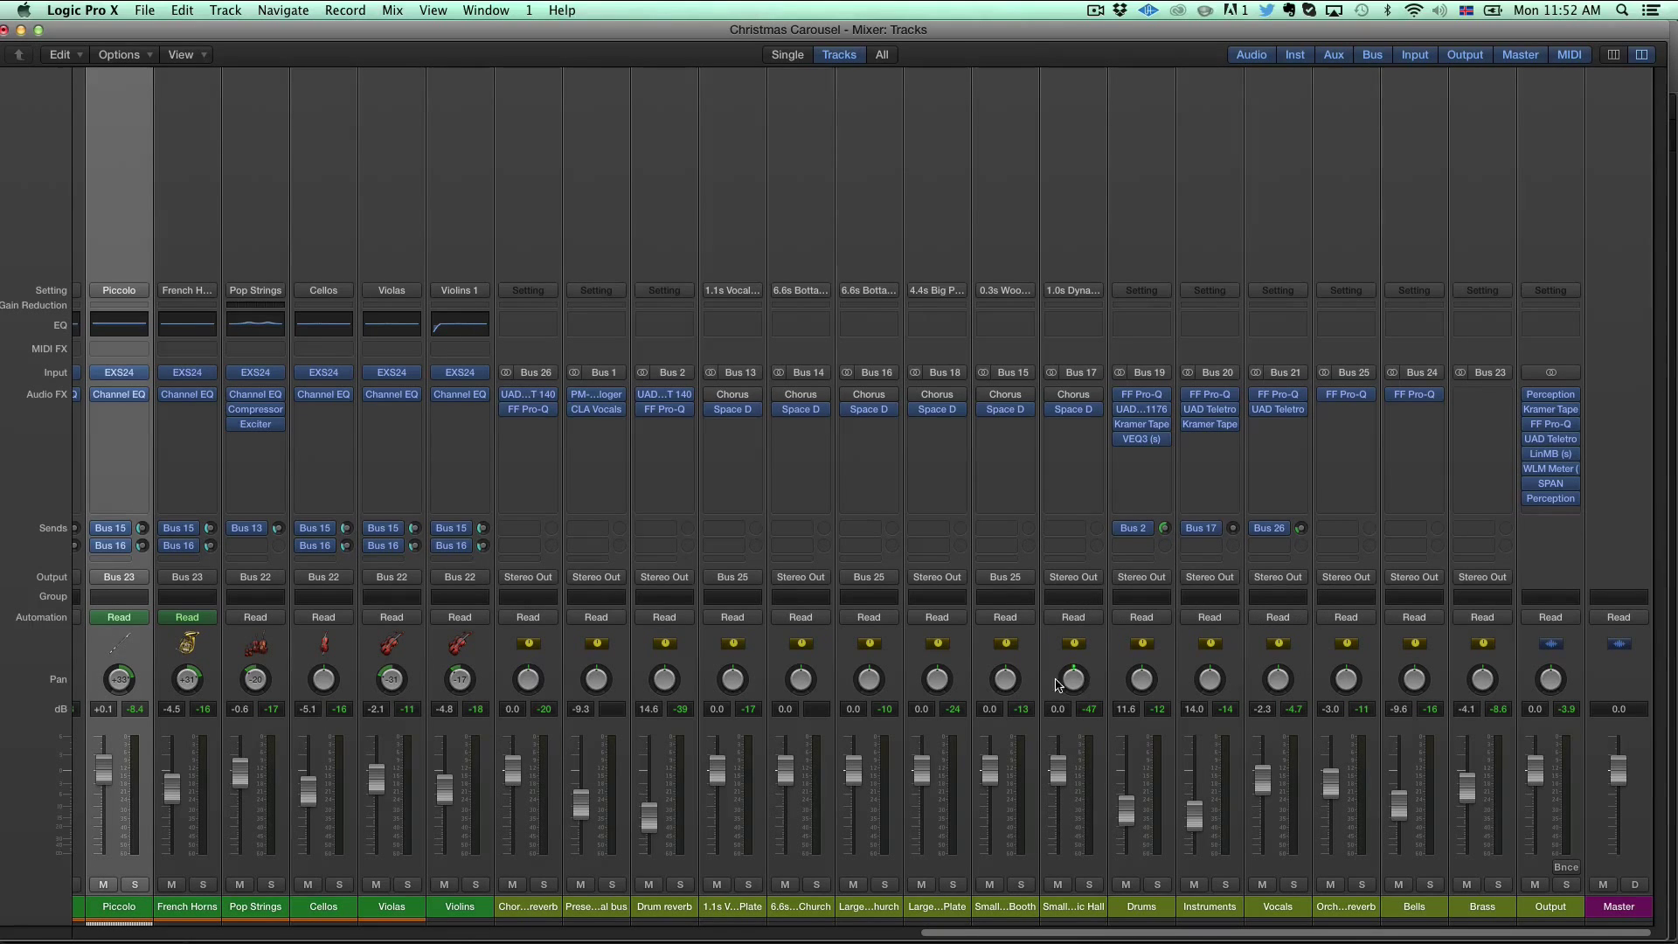
mouse_move(1557, 419)
left_click(1552, 425)
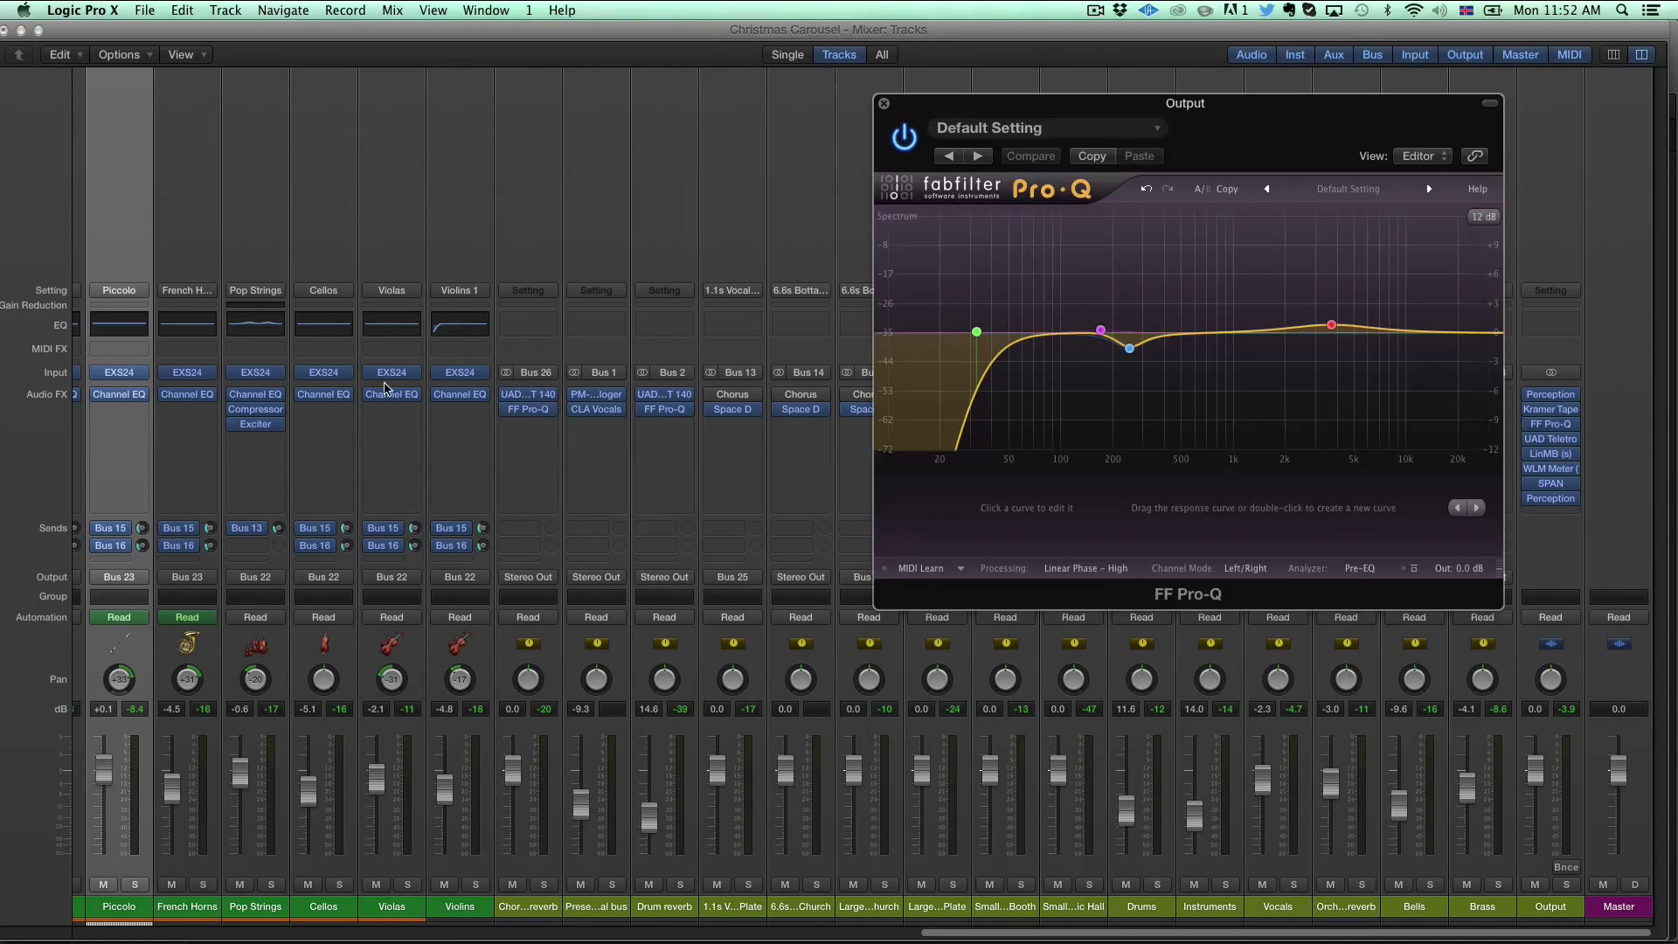
left_click(884, 104)
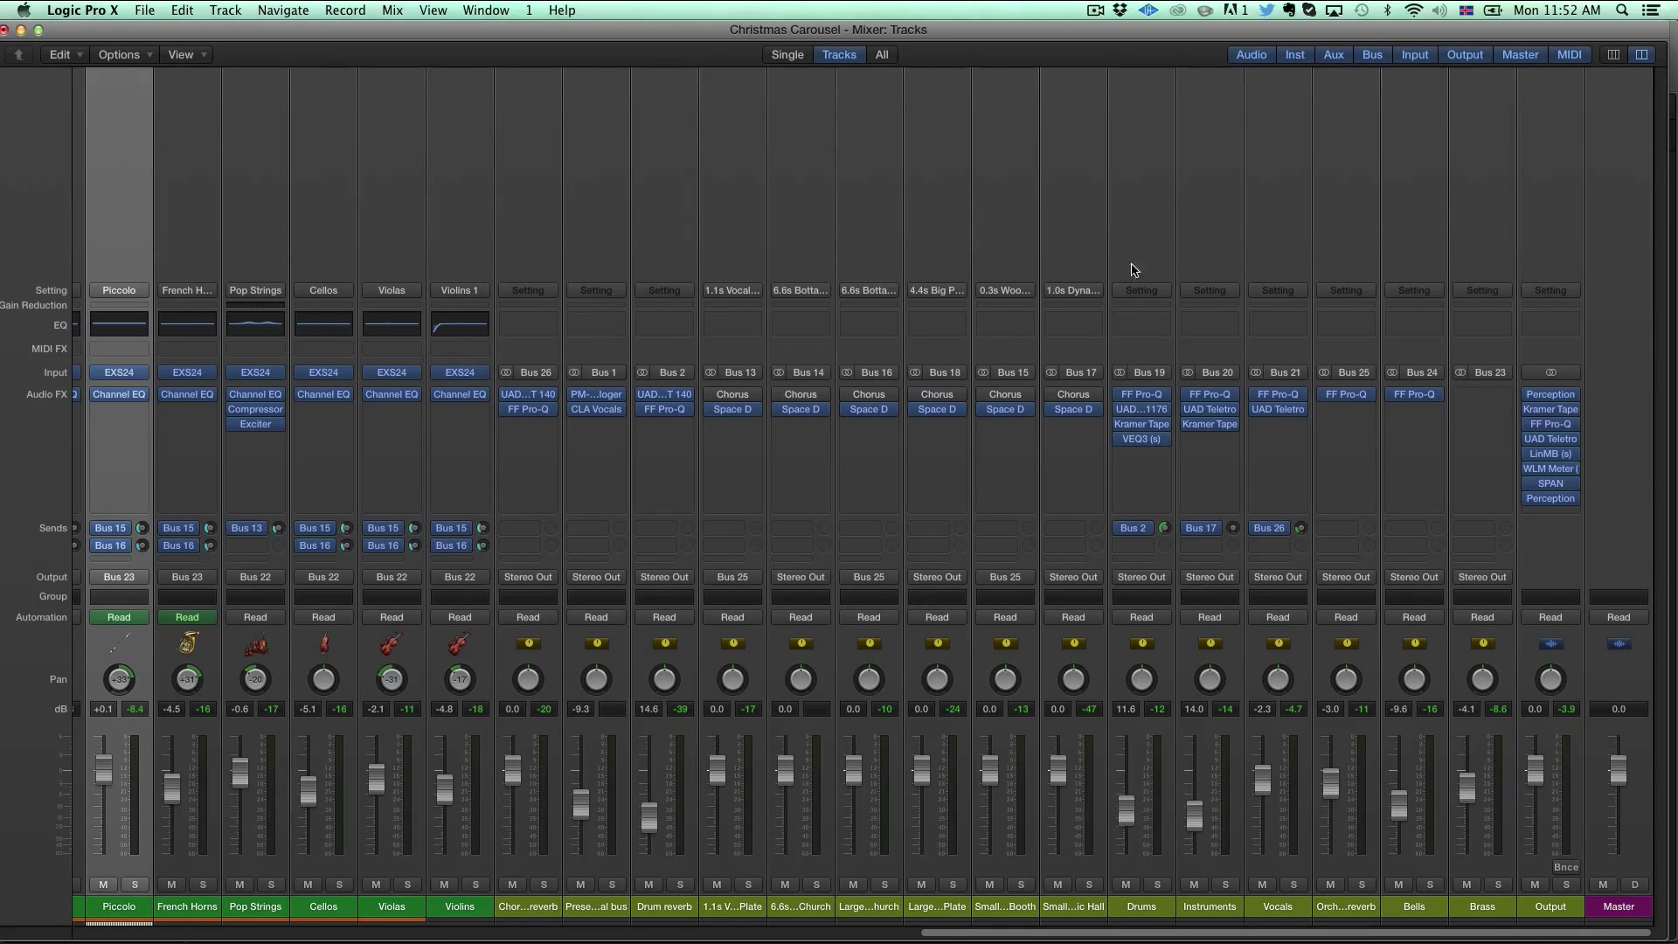
Step: Review all mixer channels from the orchestral tracks back to the kick drum and forward to the buses and master
scroll(1279, 758, "left", 15)
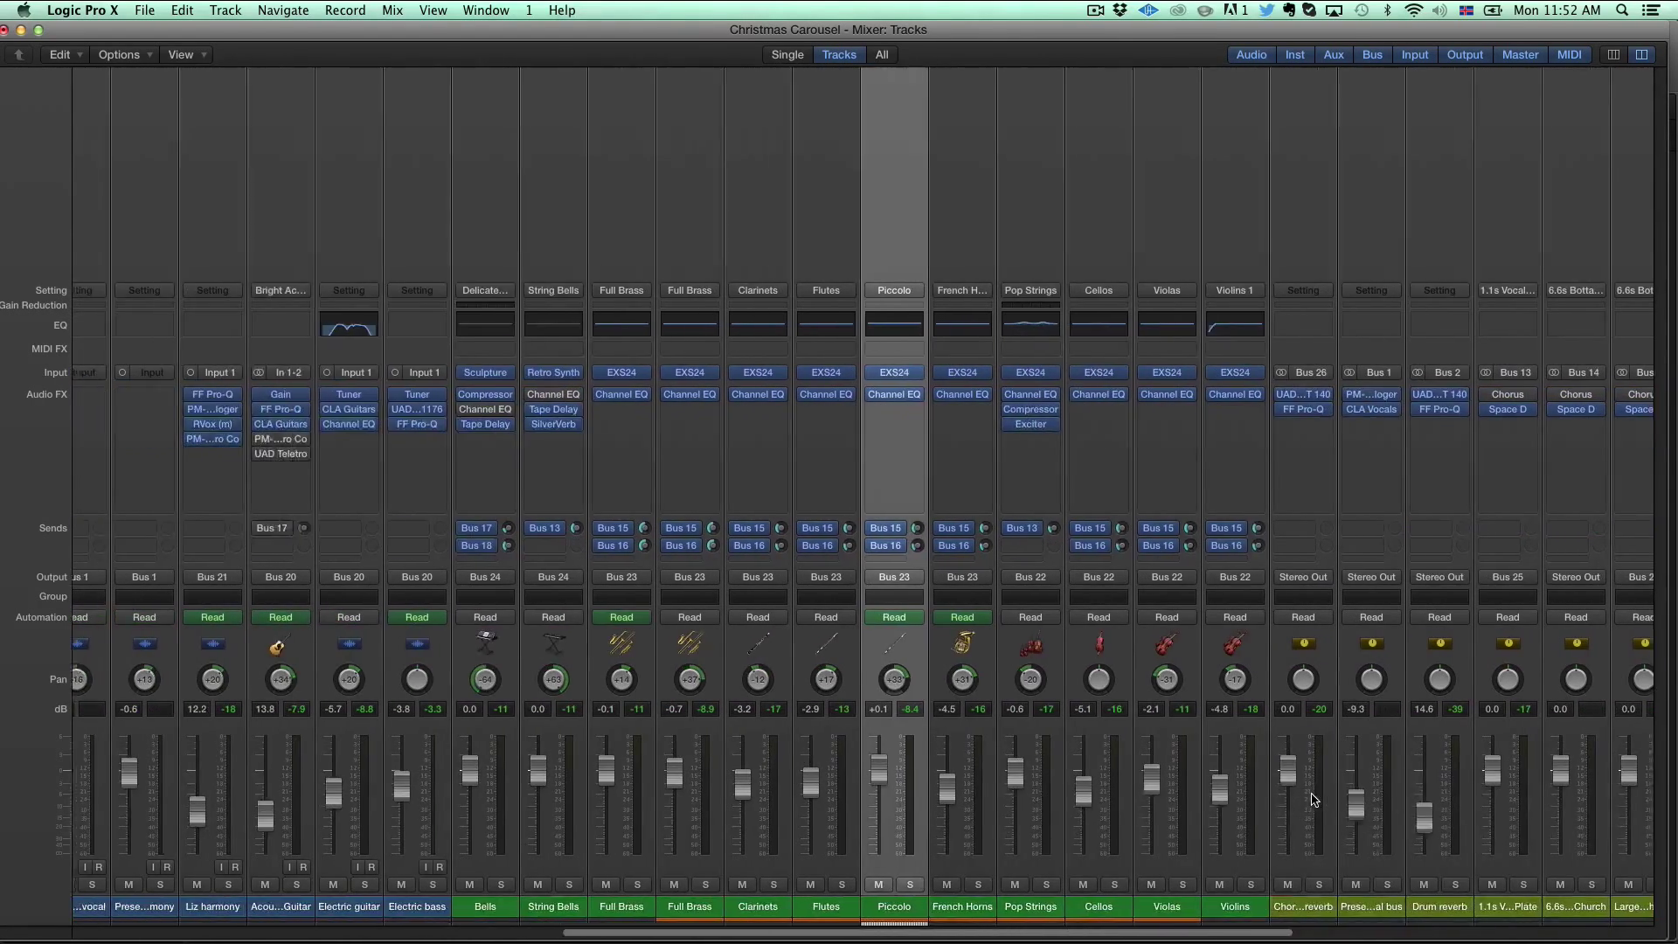
scroll(434, 892, "left", 3)
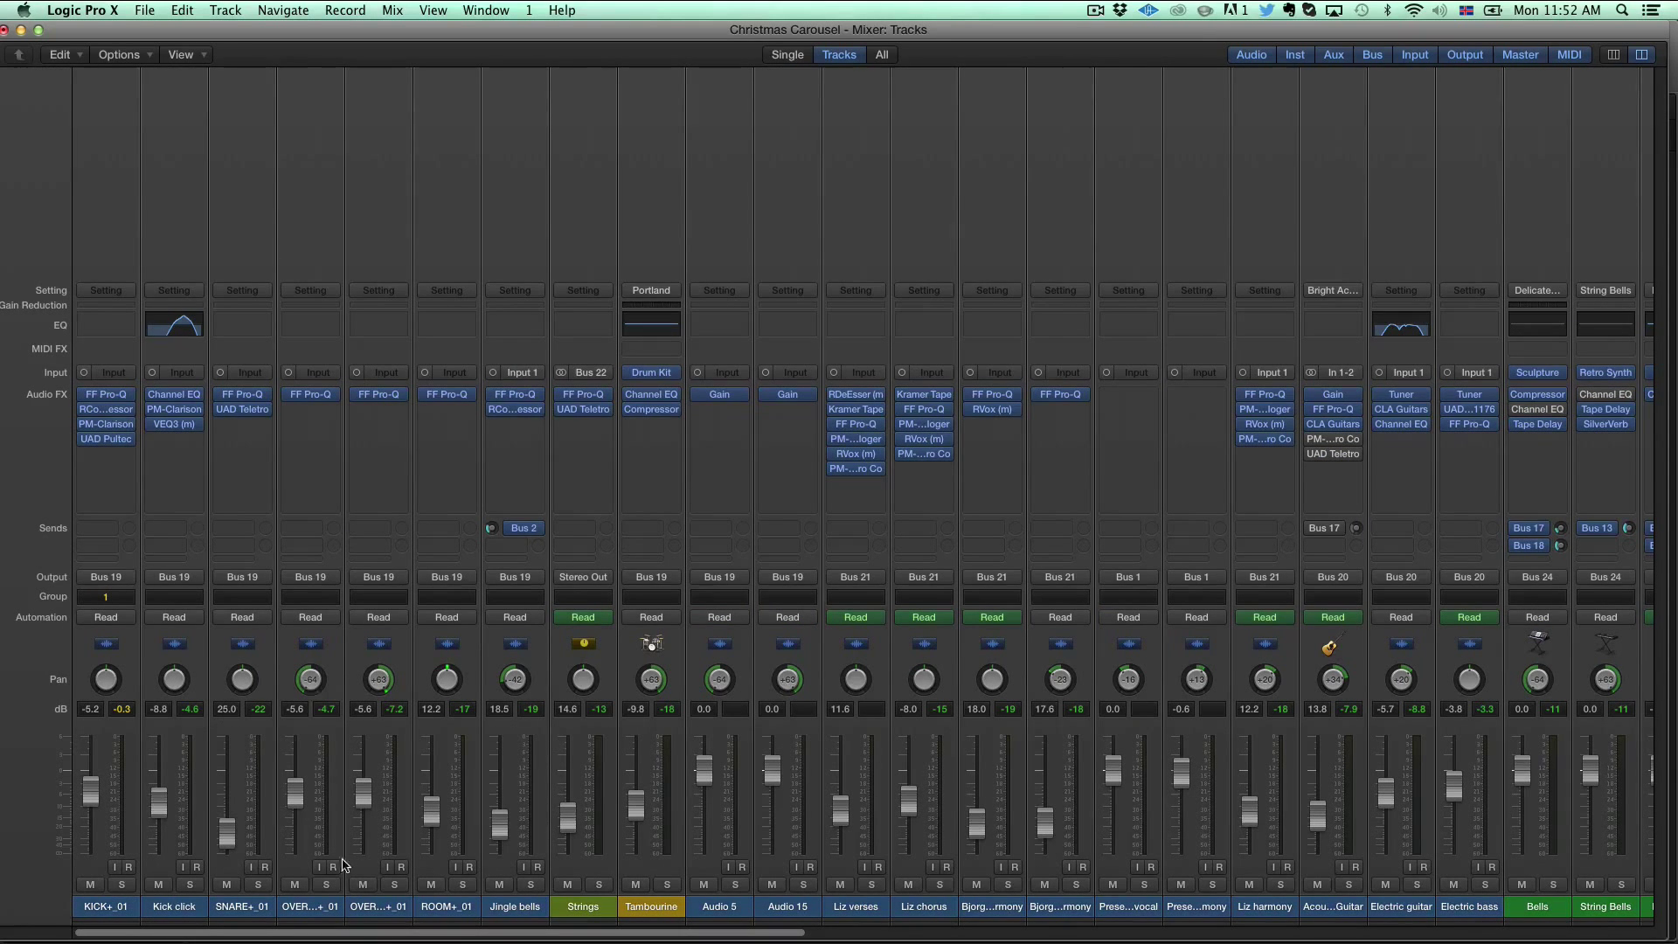
scroll(483, 859, "right", 12)
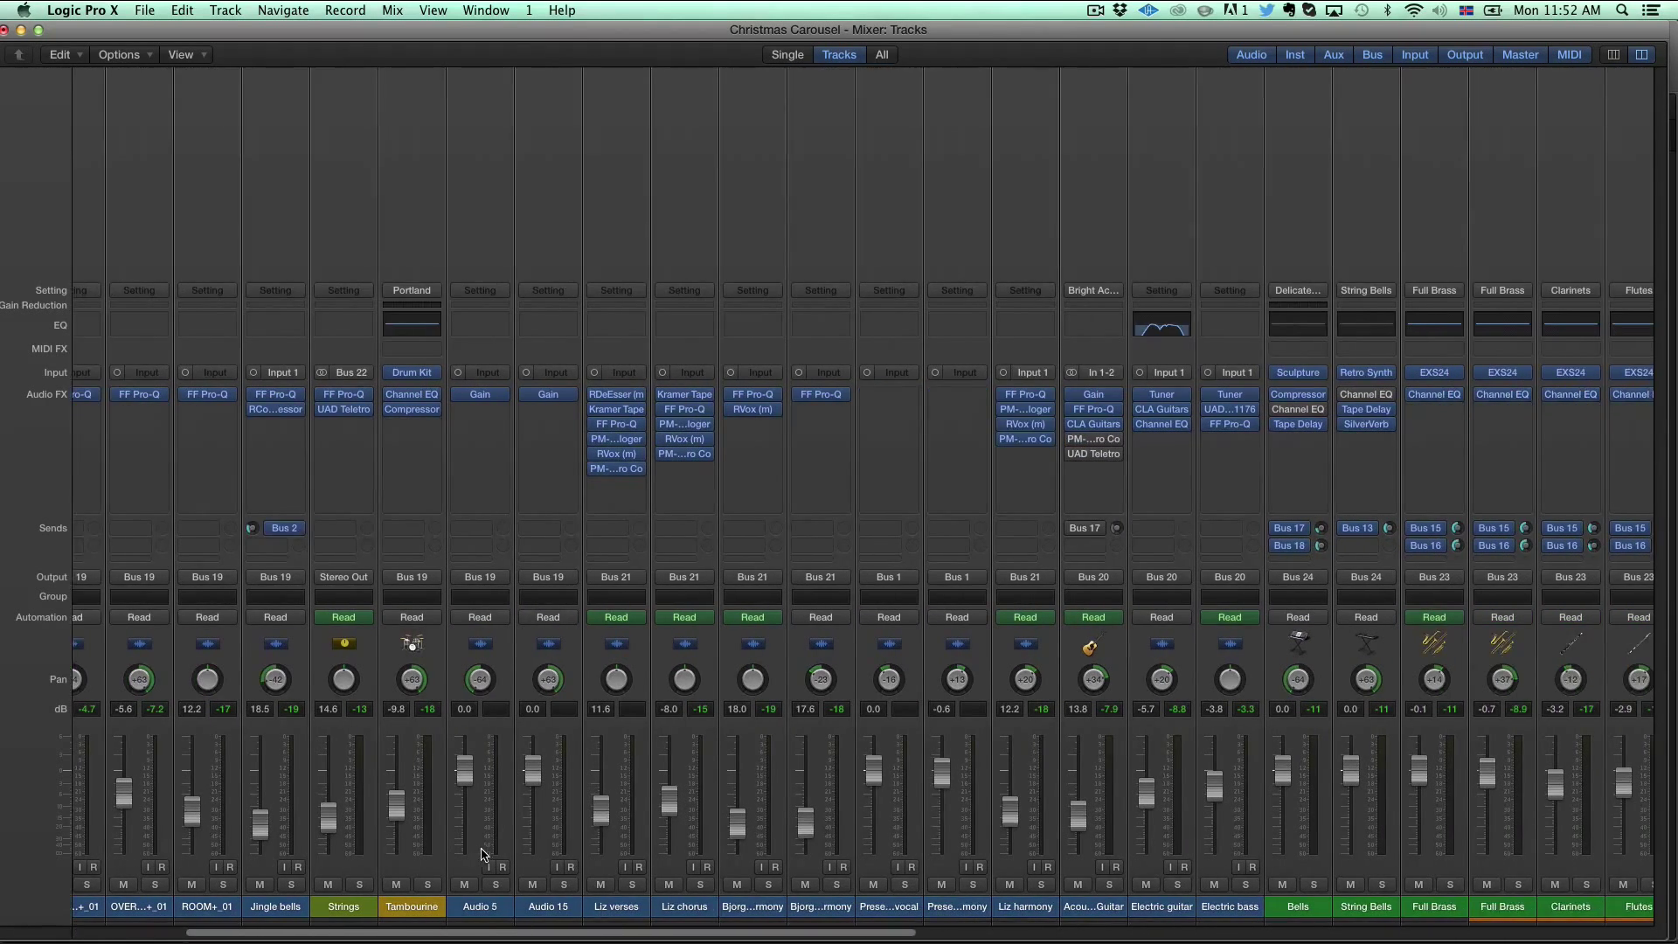
scroll(583, 841, "right", 12)
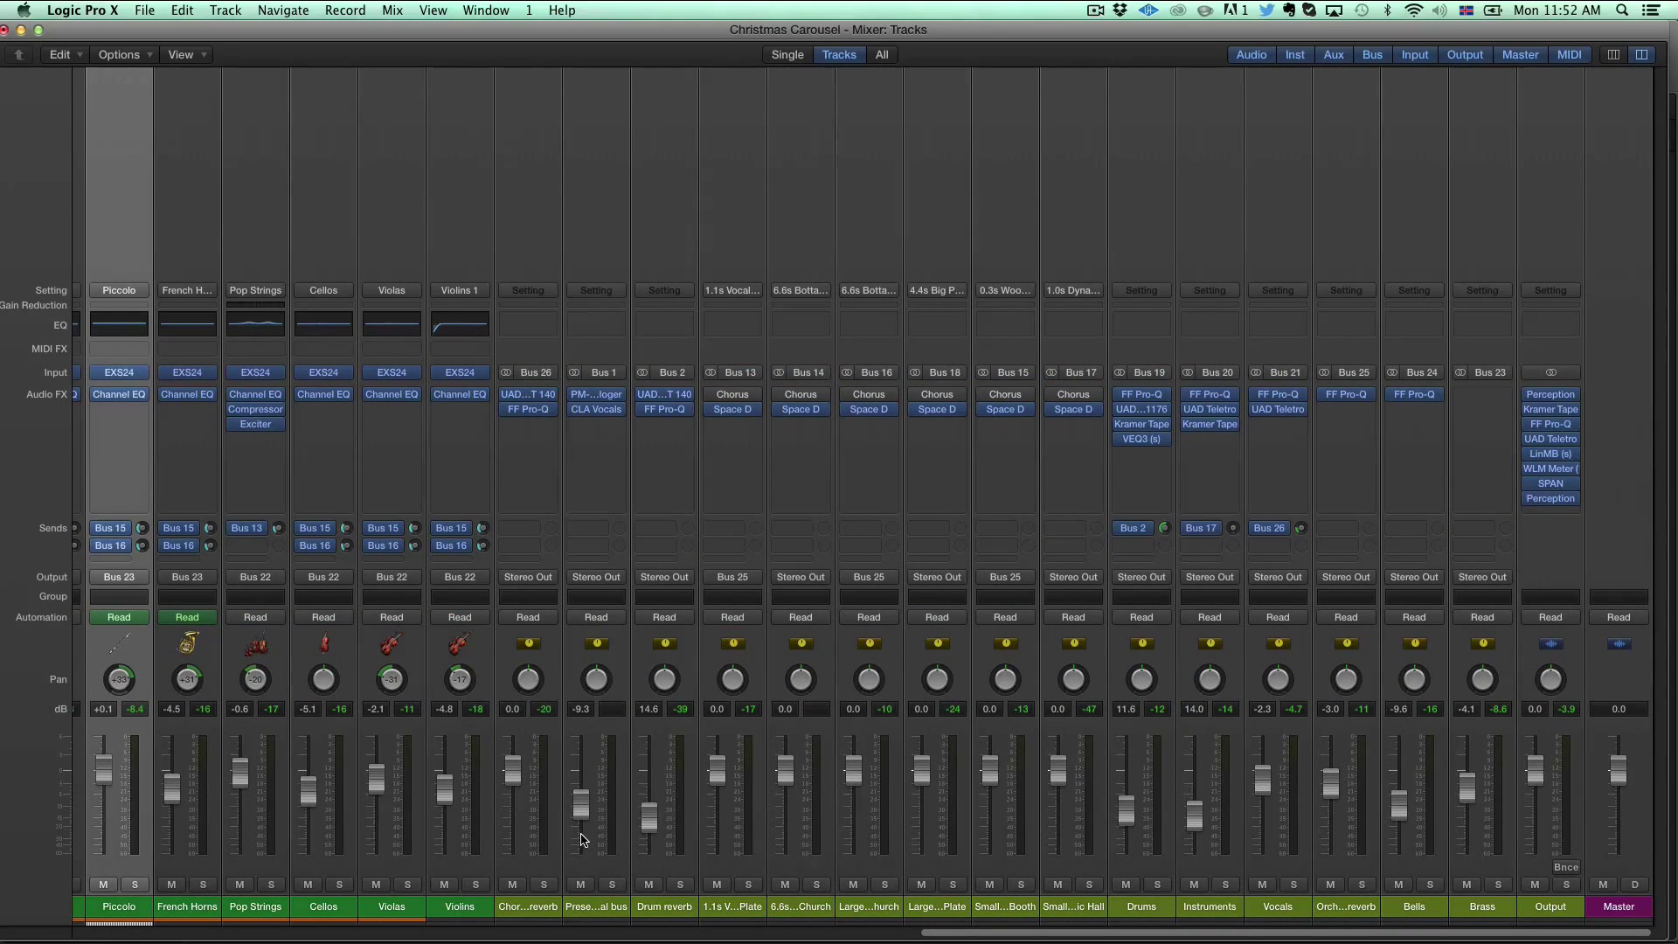
Step: Select the Drums and Instruments bus channels in turn and compare them with the tracks that feed them
left_click(1197, 909)
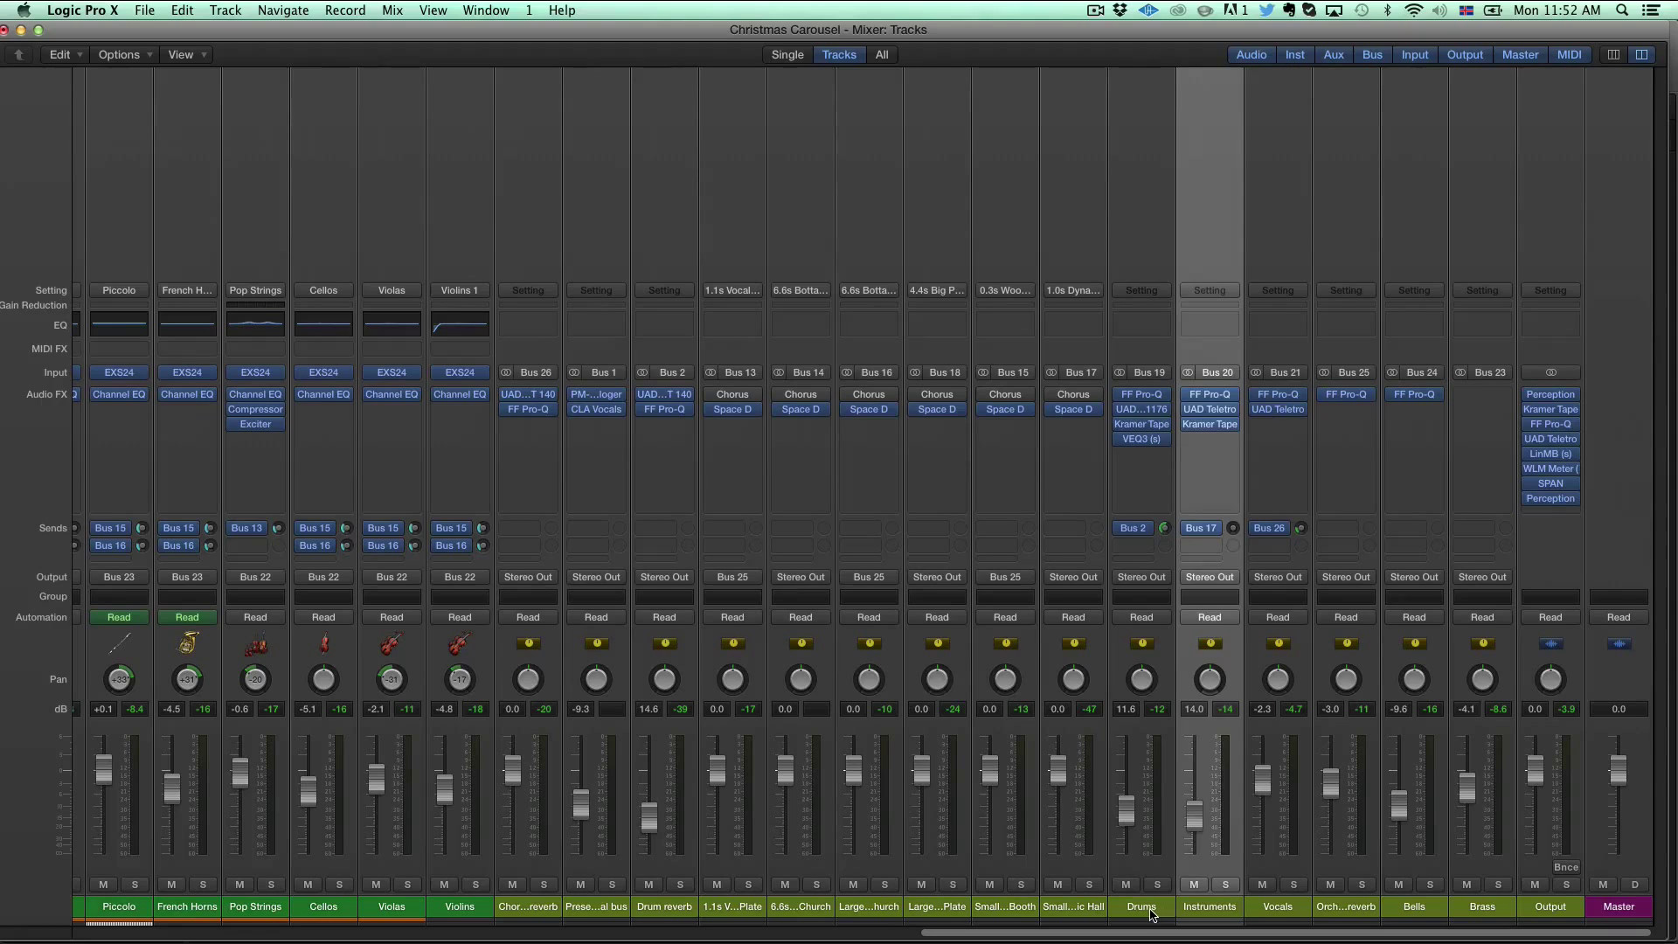
left_click(1151, 914)
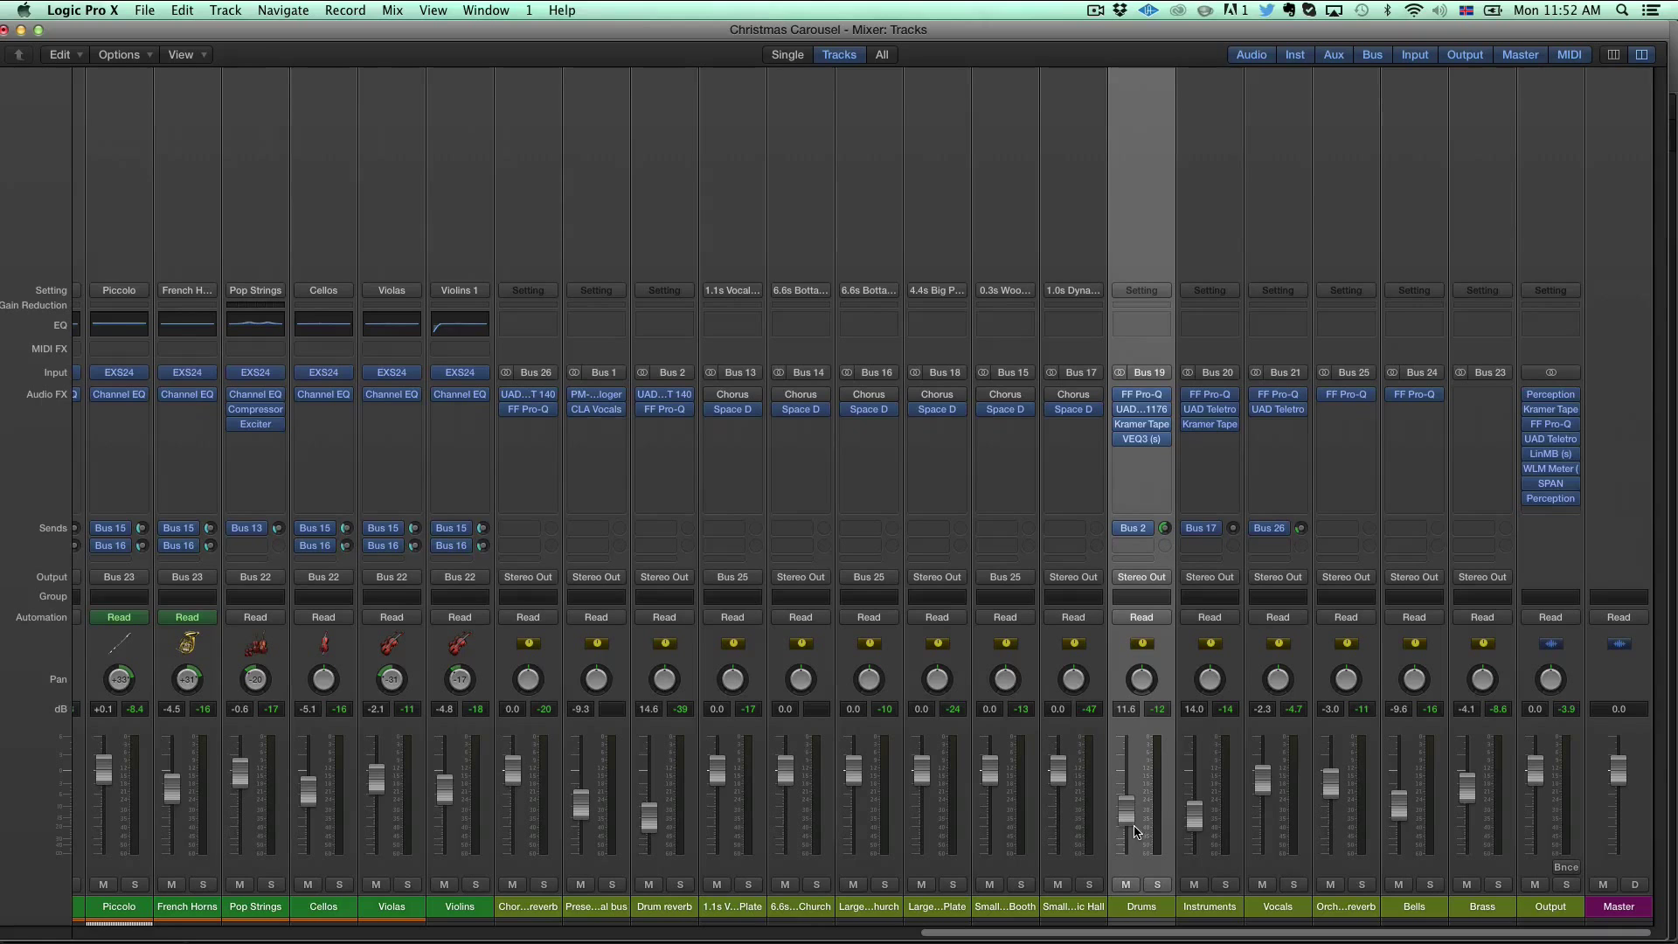
left_click(1235, 915)
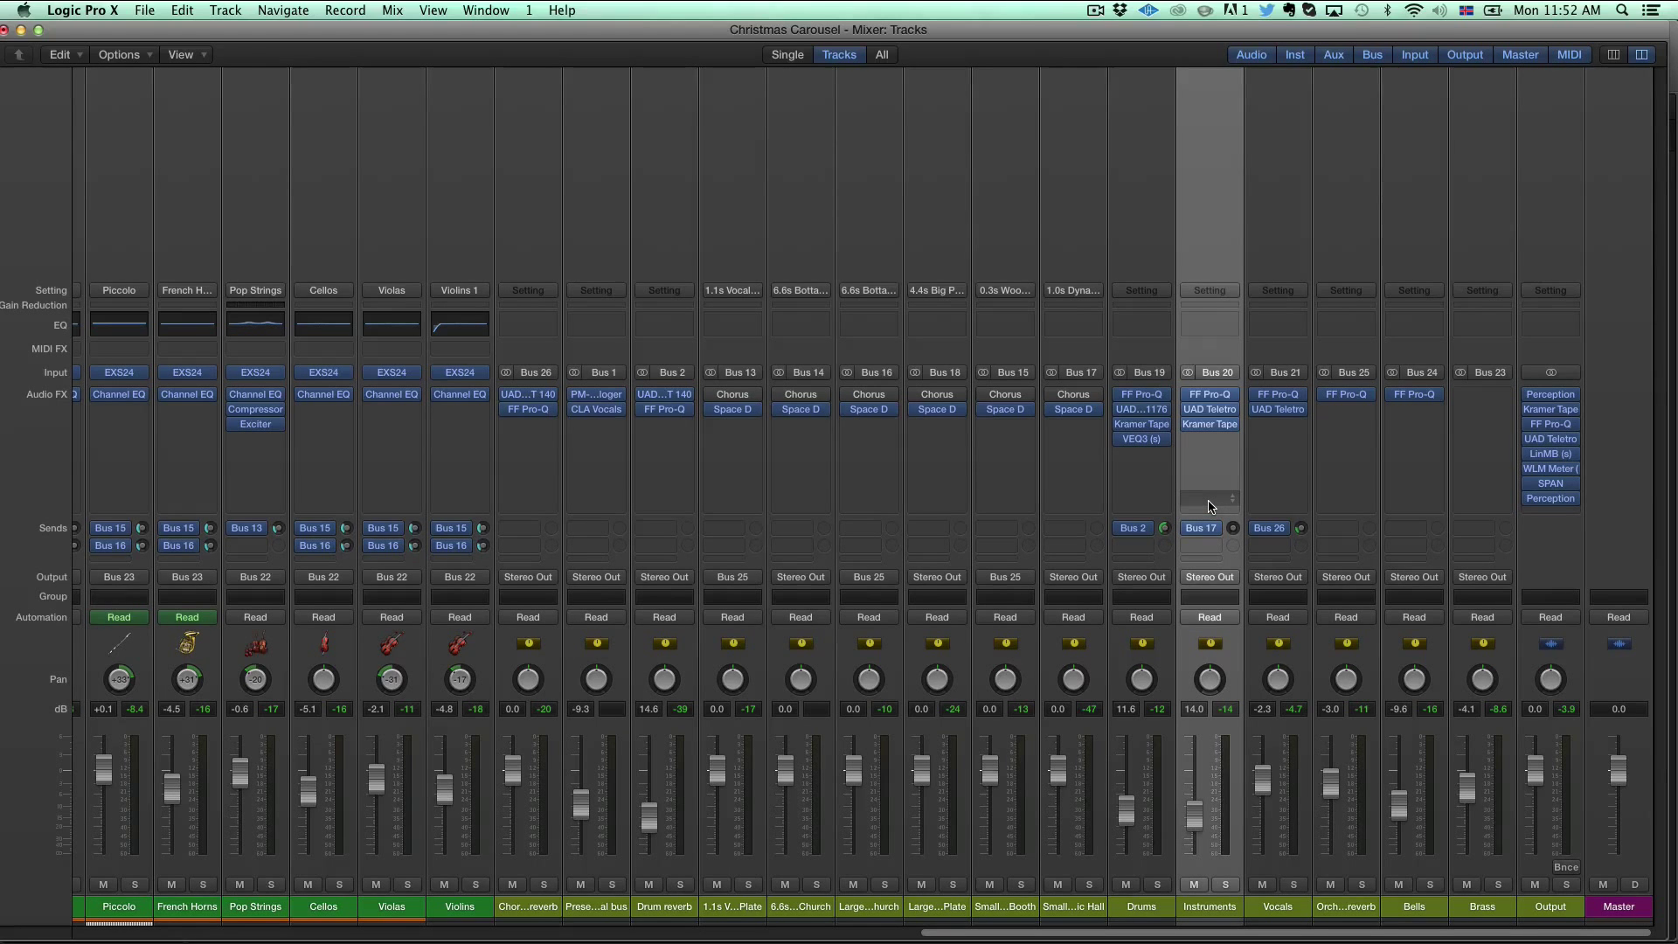
scroll(1170, 524, "left", 15)
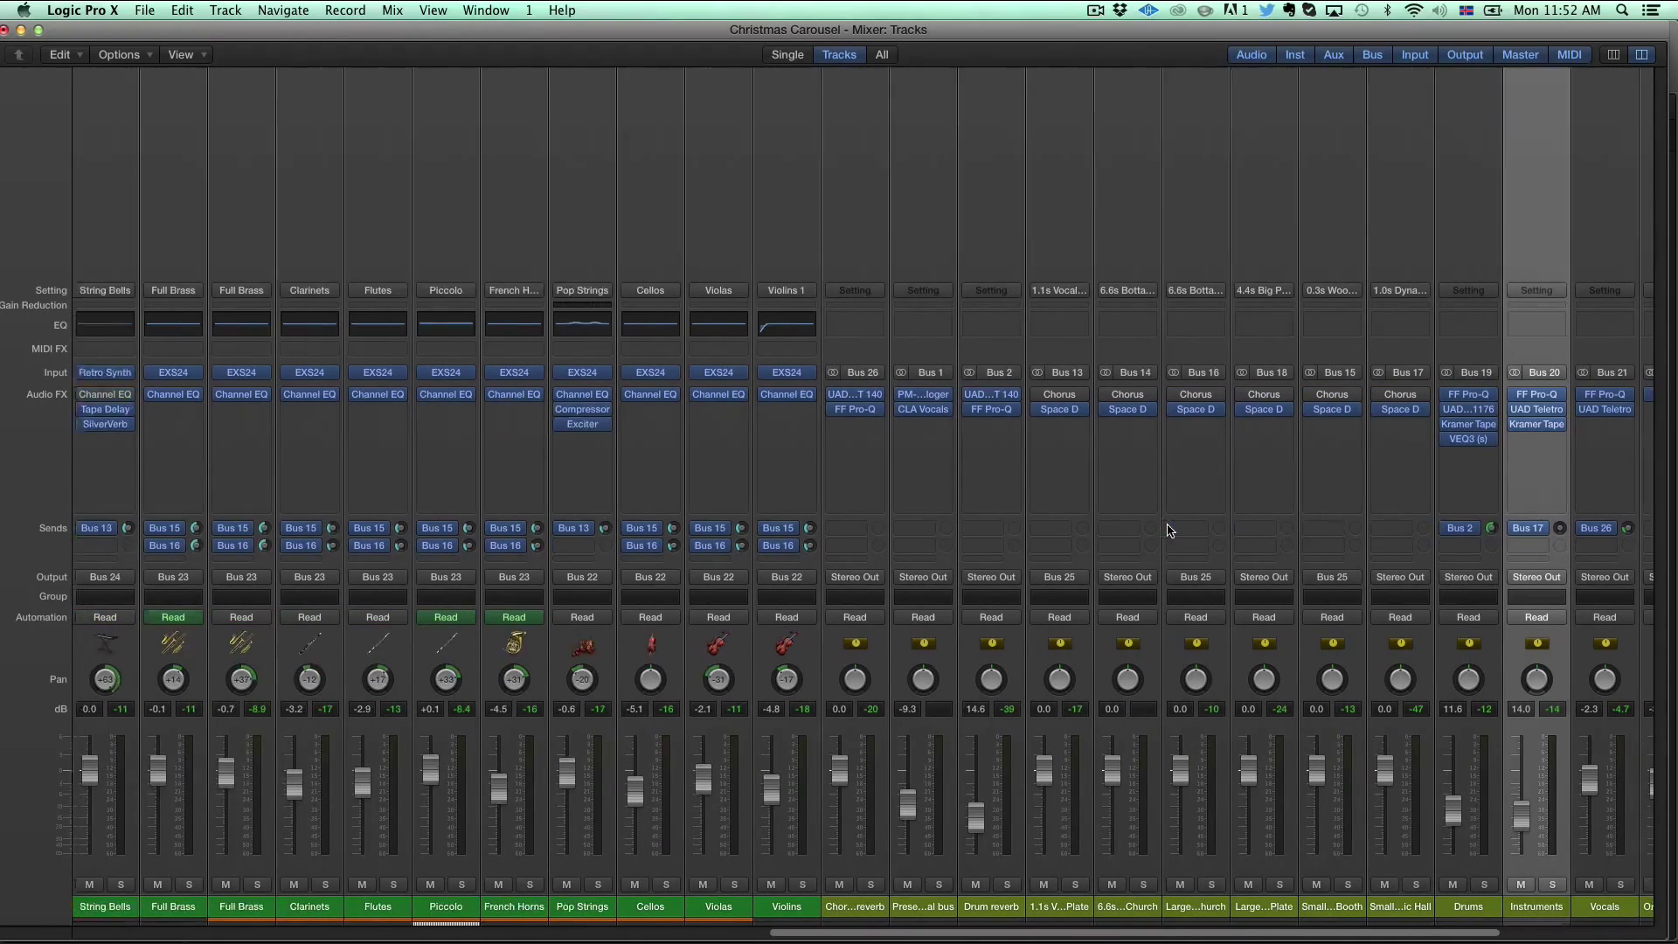
scroll(1102, 679, "right", 15)
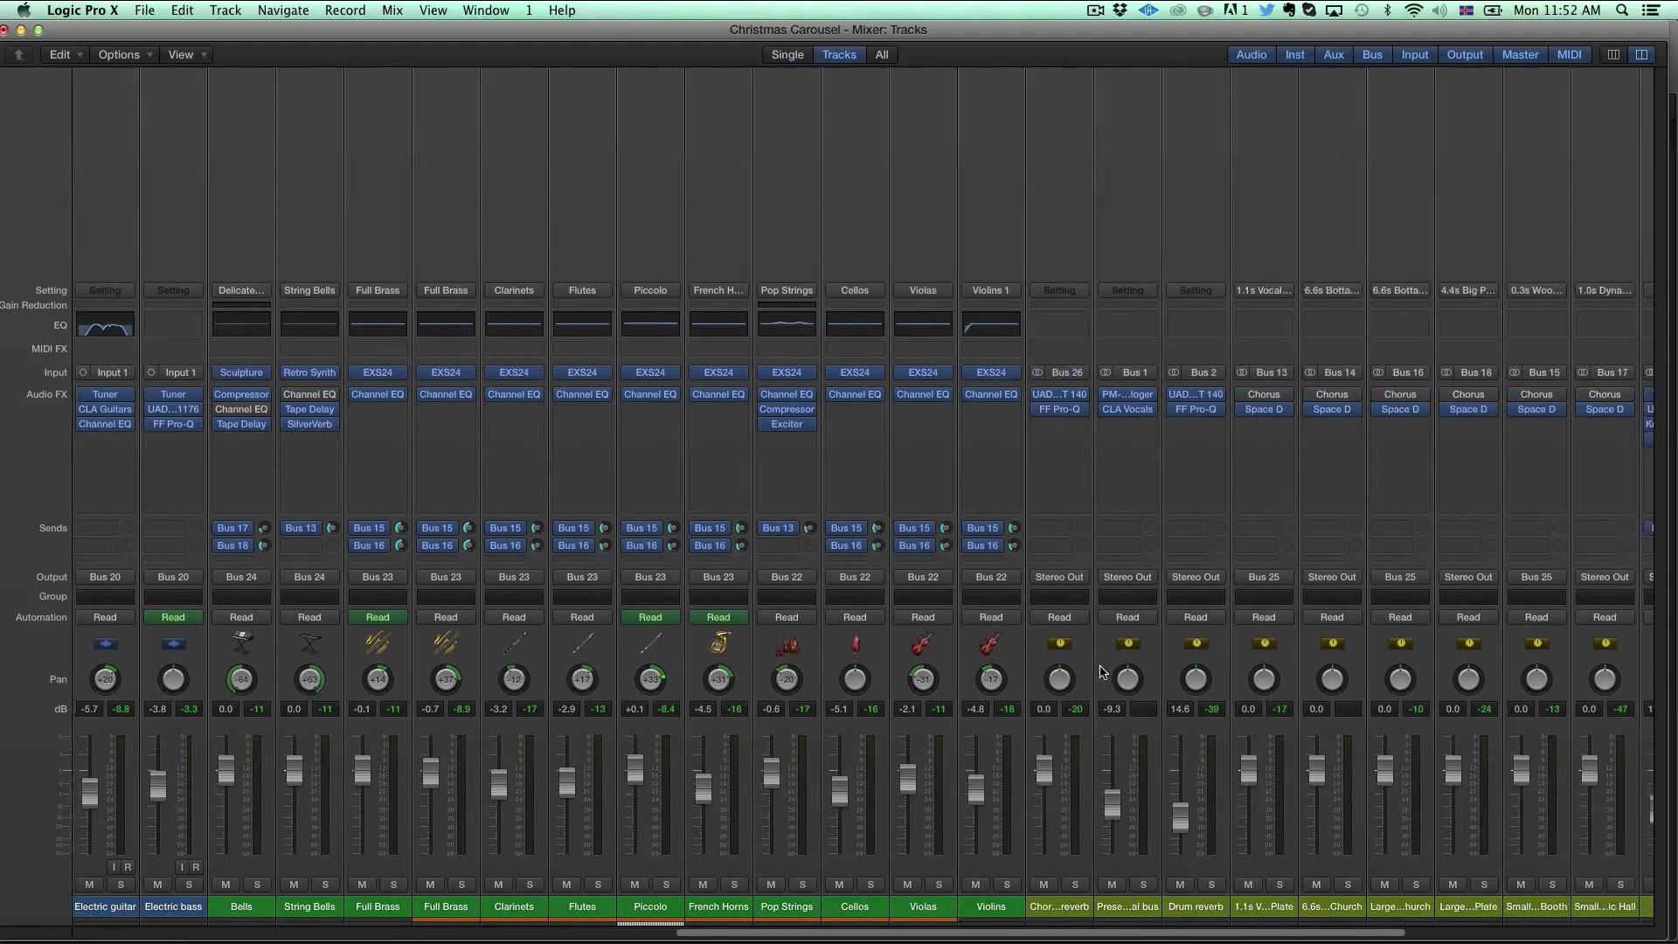
Step: Select the Vocals, orchestral reverb and Bells bus channels in turn to point out the next submix groups
left_click(1278, 907)
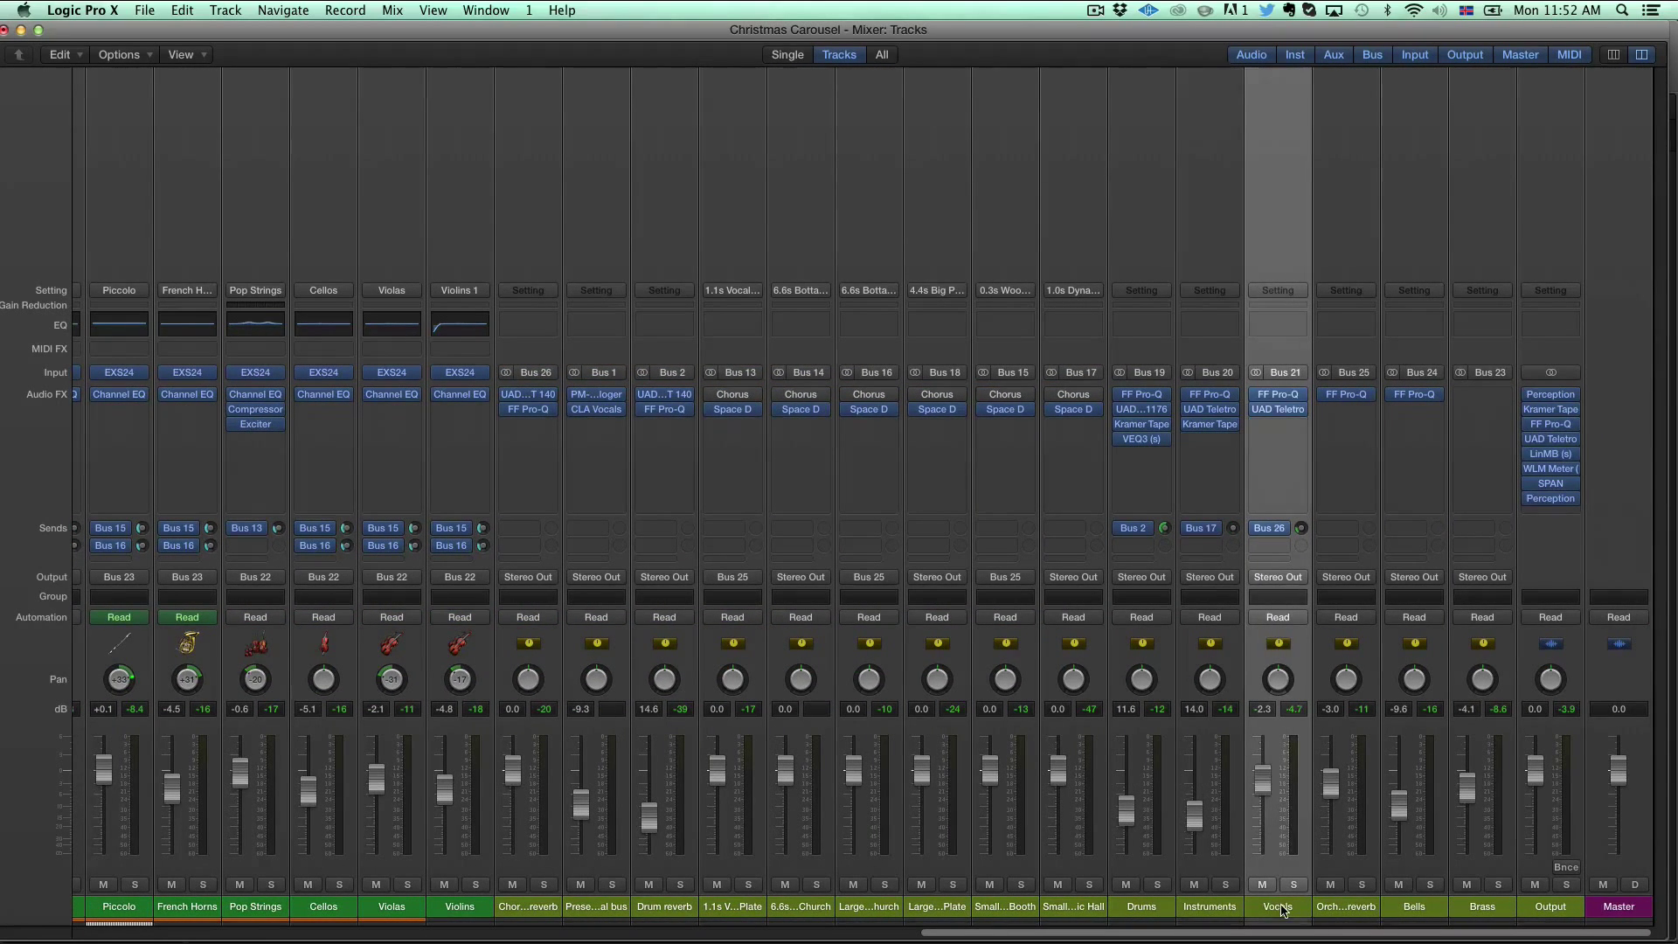
left_click(1346, 907)
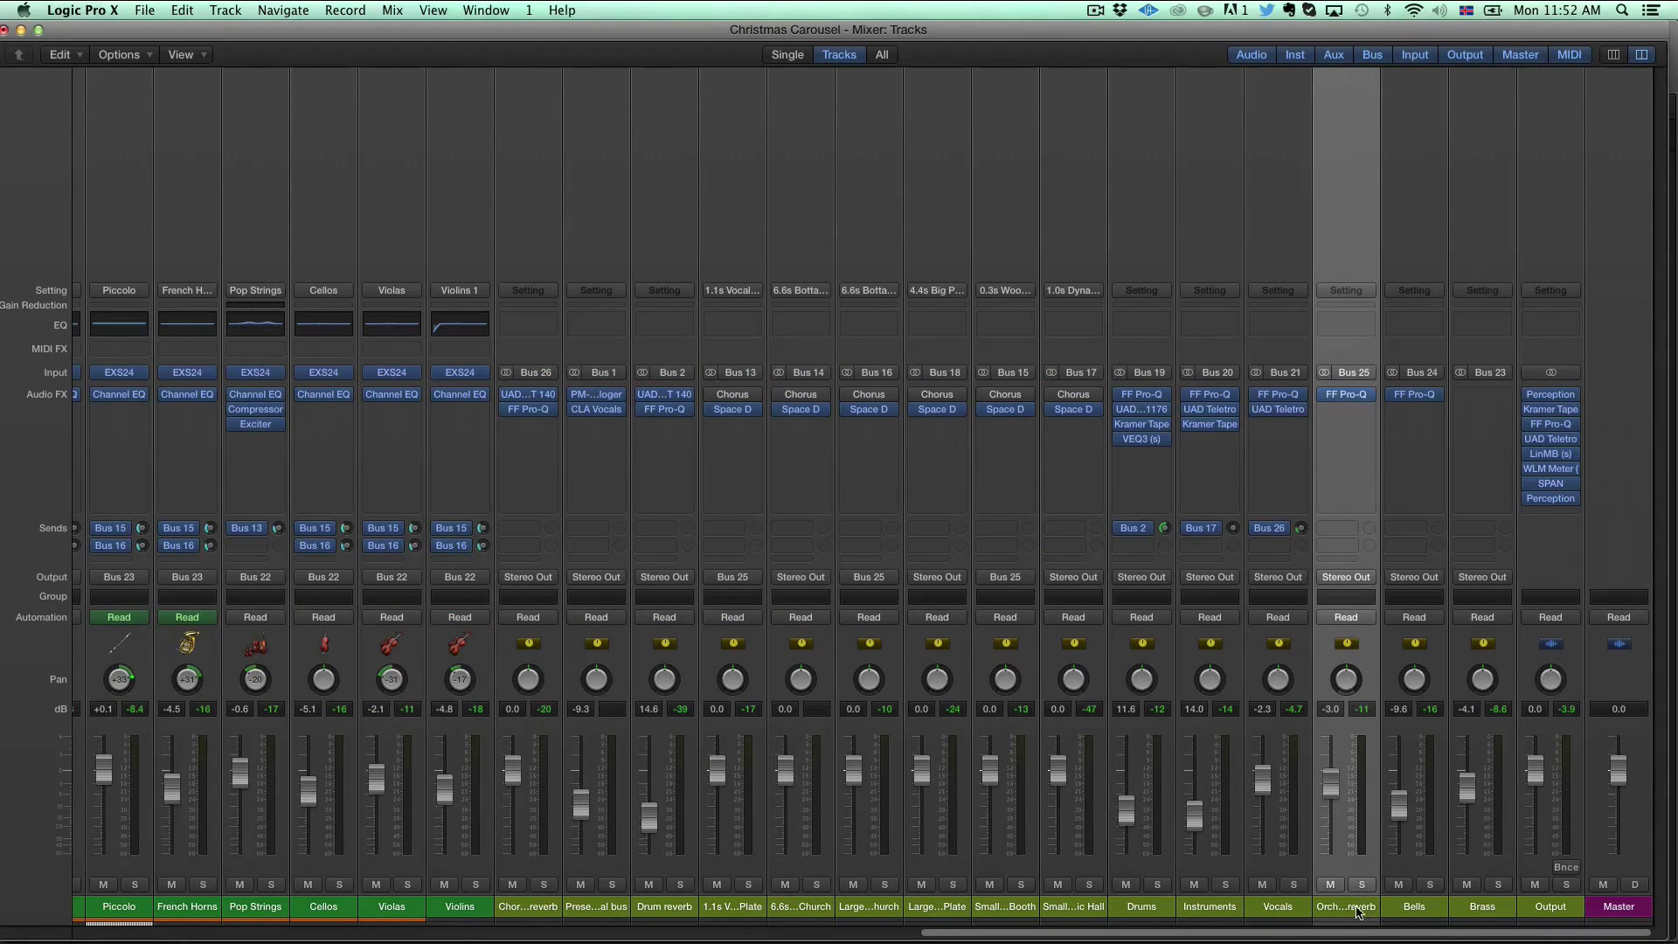
left_click(1418, 908)
Step: Locate the Strings bus near the drum channels, and select the Bells and Brass buses among the other submixes
scroll(878, 909, "left", 10)
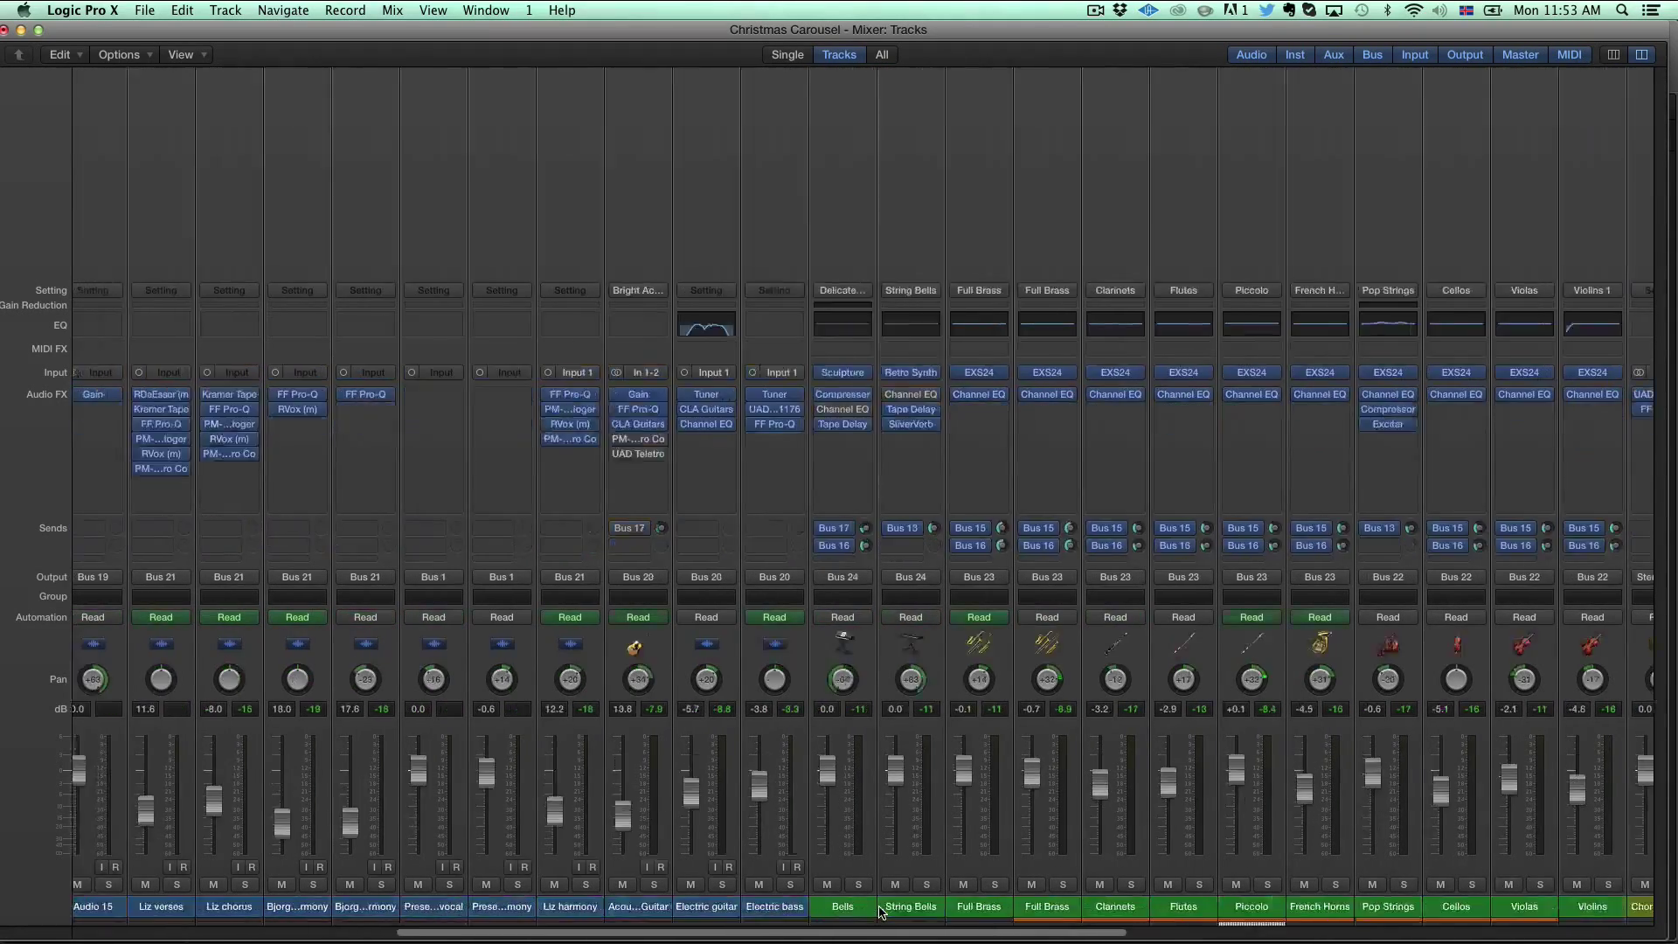
scroll(878, 908, "left", 6)
left_click(597, 913)
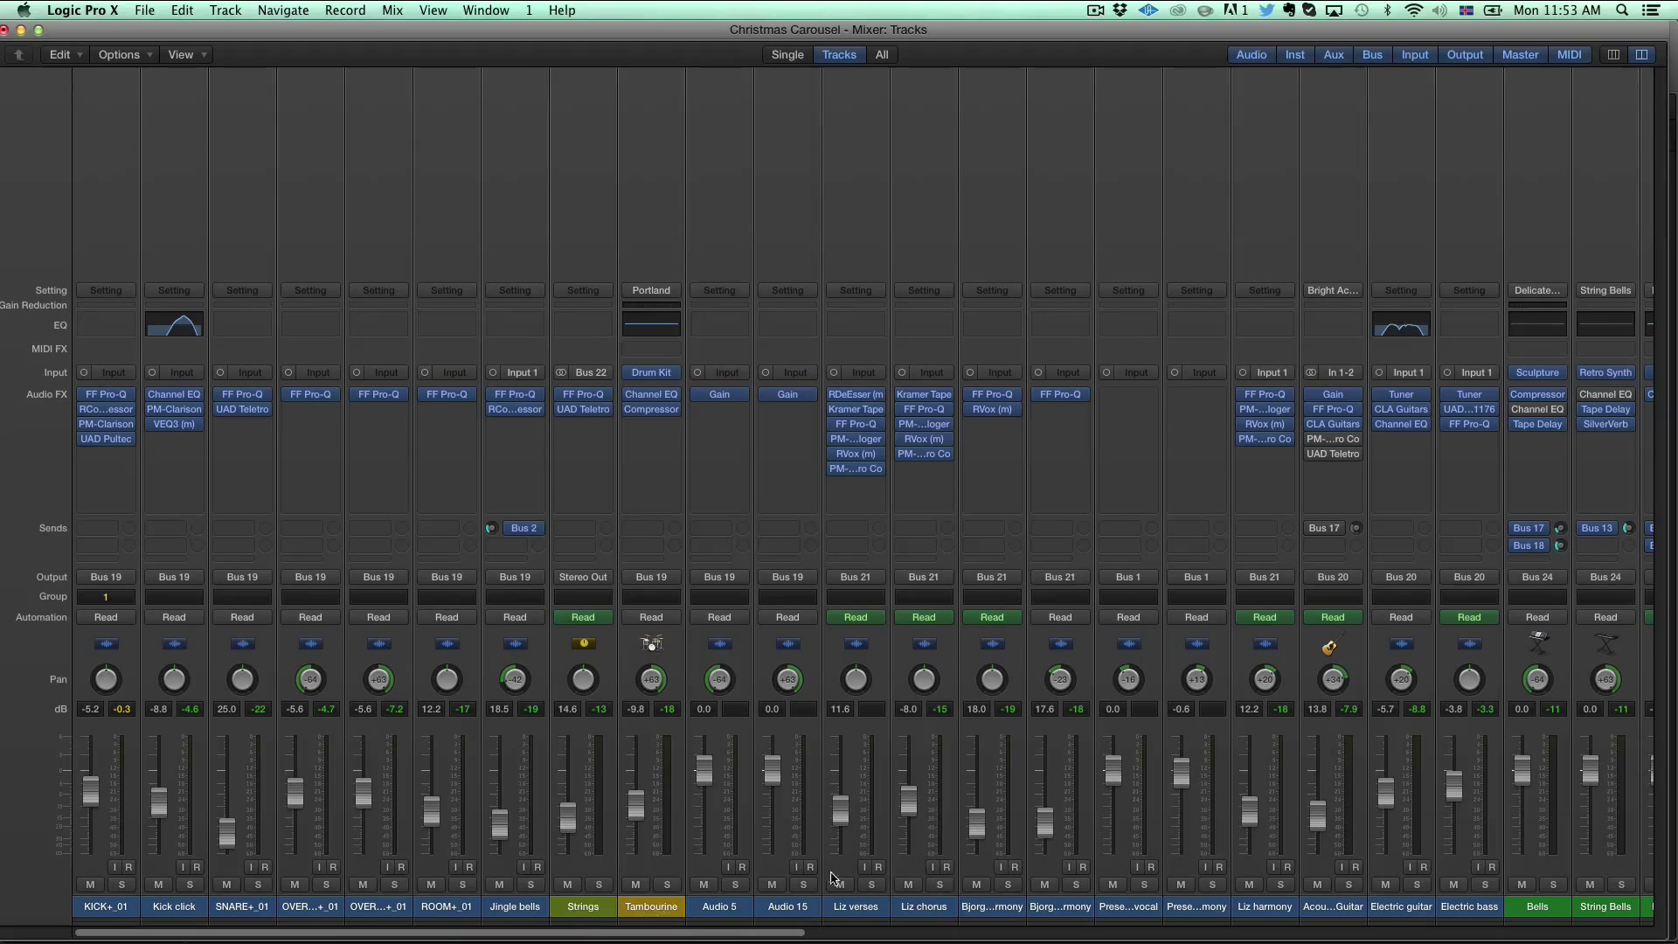
scroll(1153, 863, "right", 10)
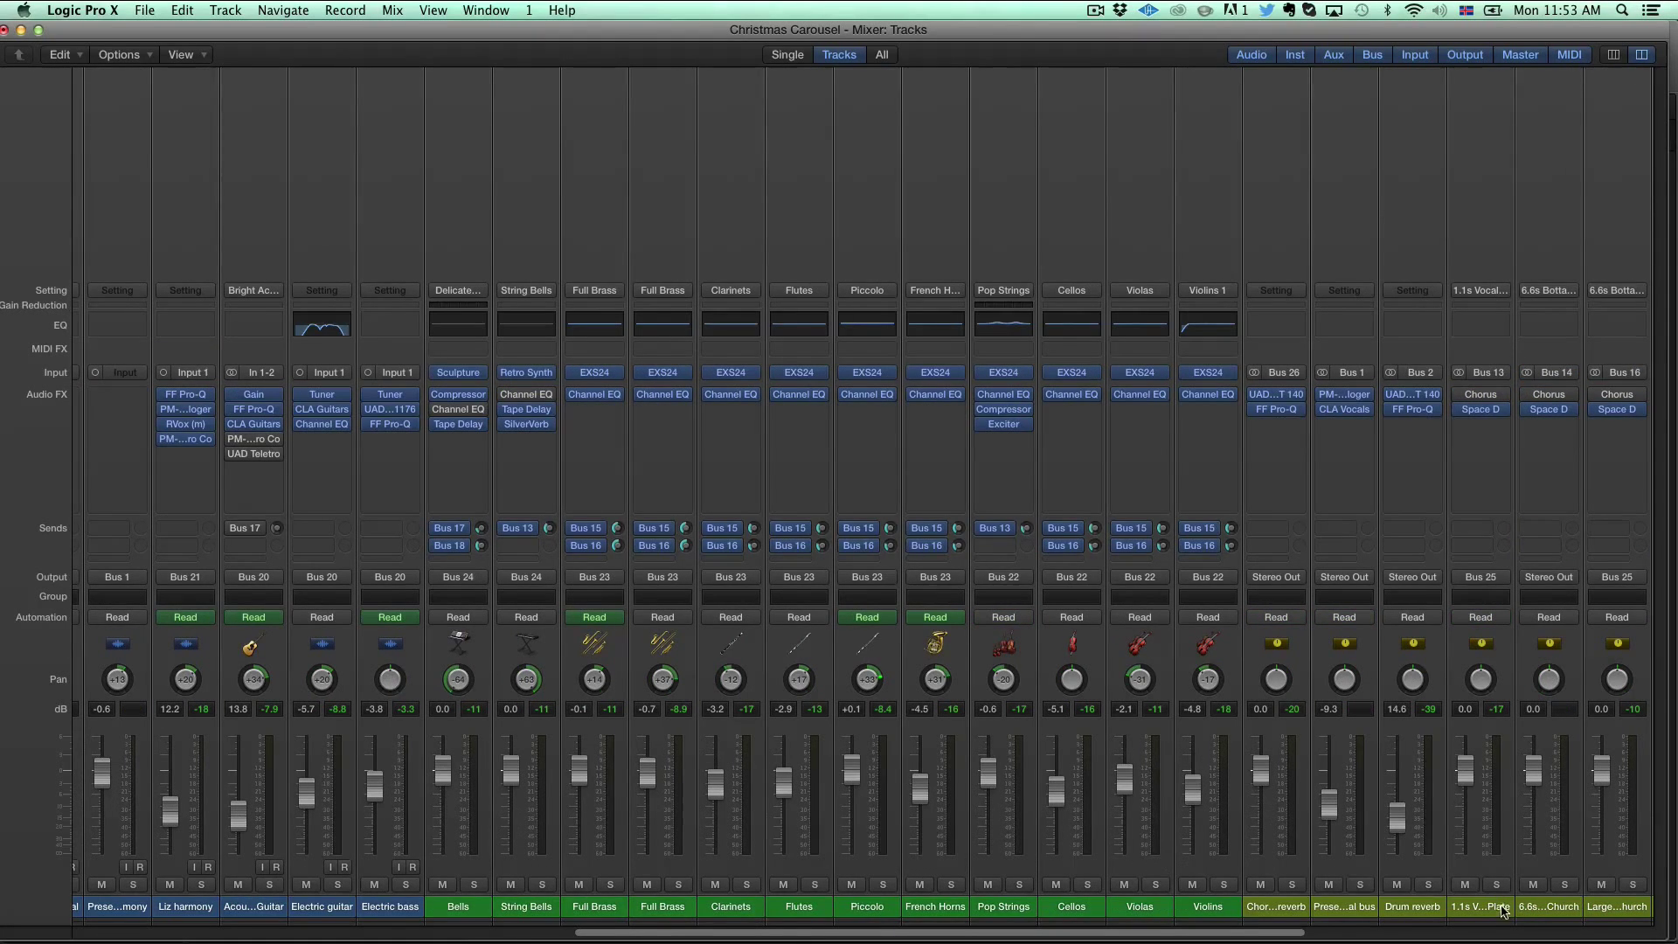
scroll(1520, 913, "right", 10)
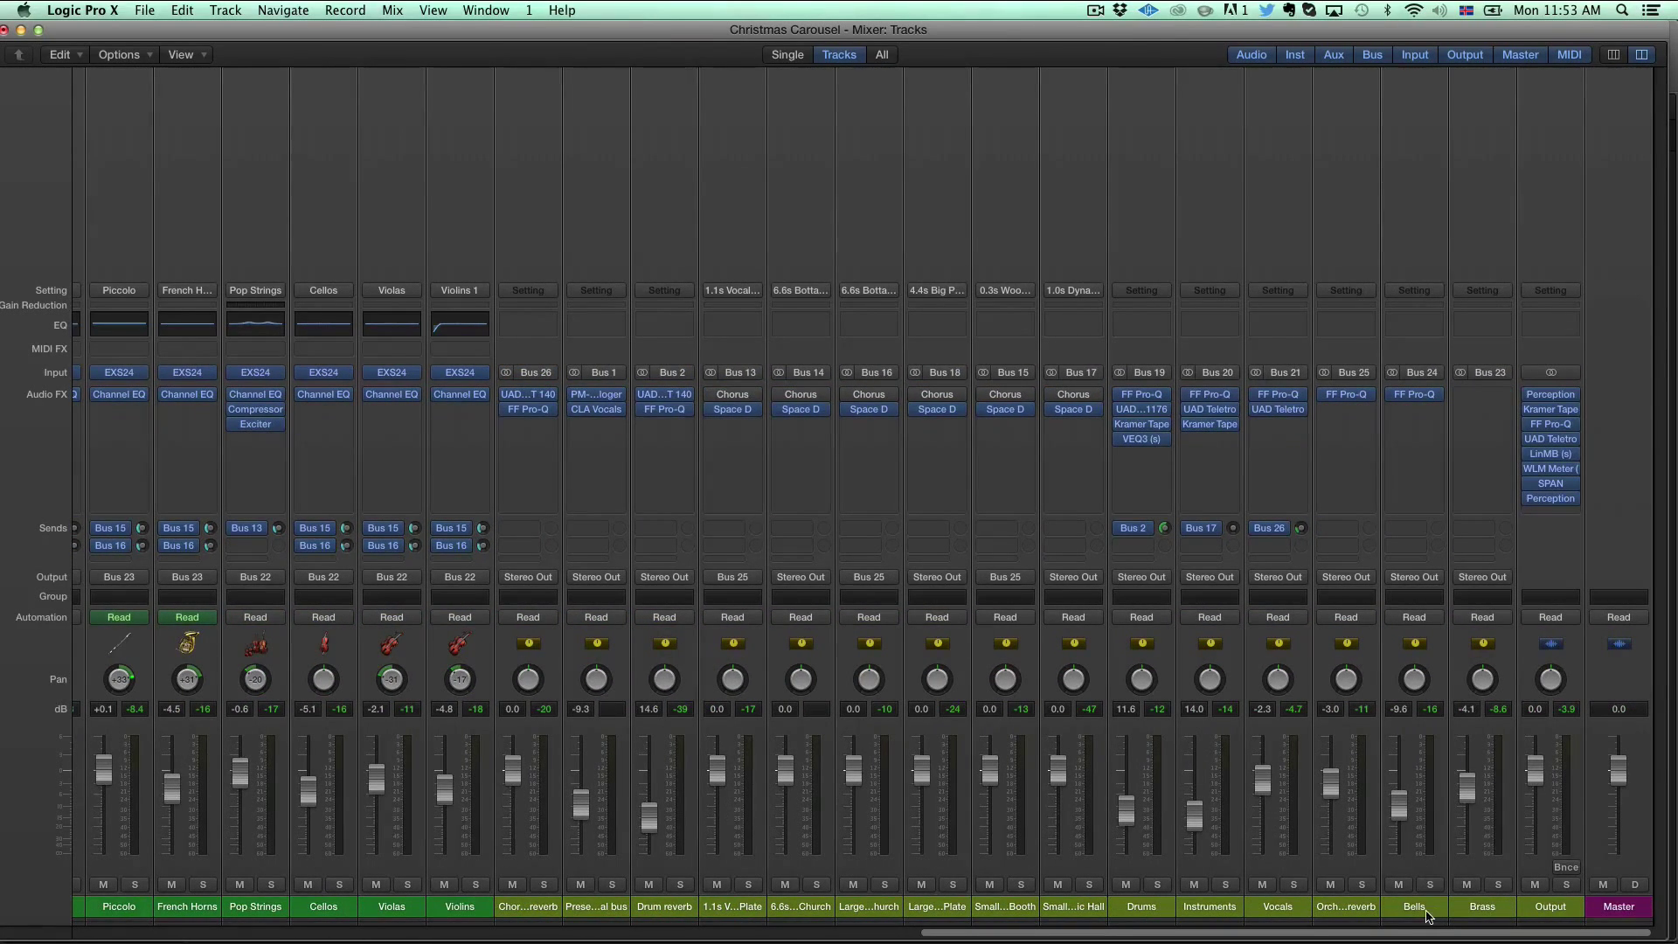
left_click(1415, 909)
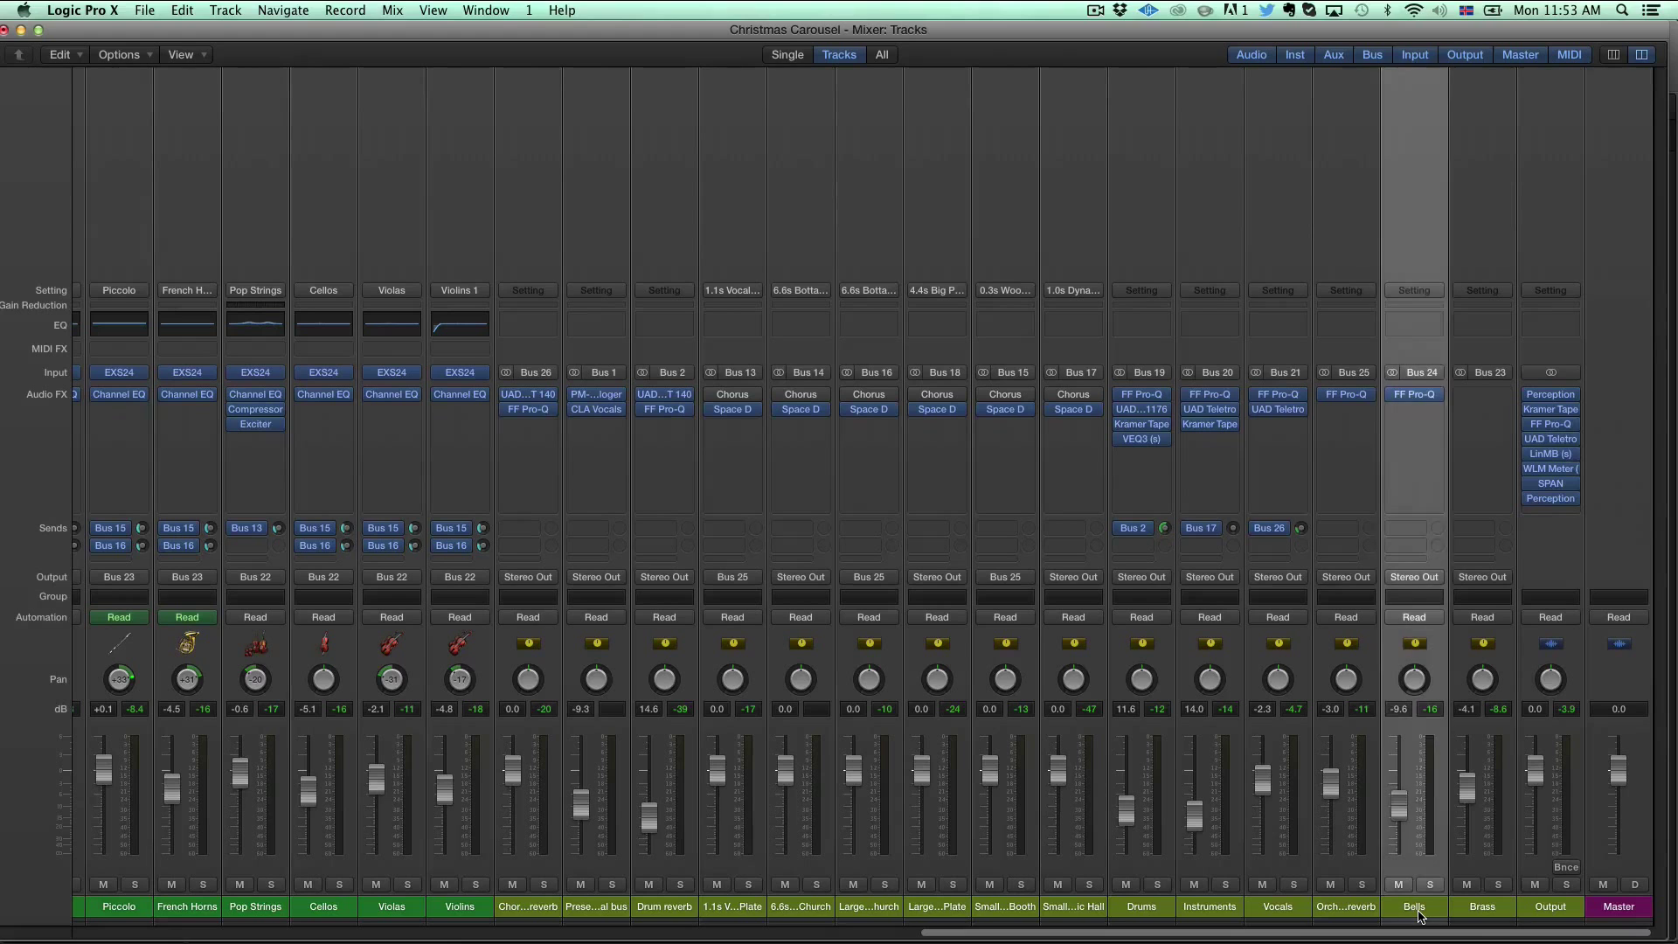
left_click(1493, 913)
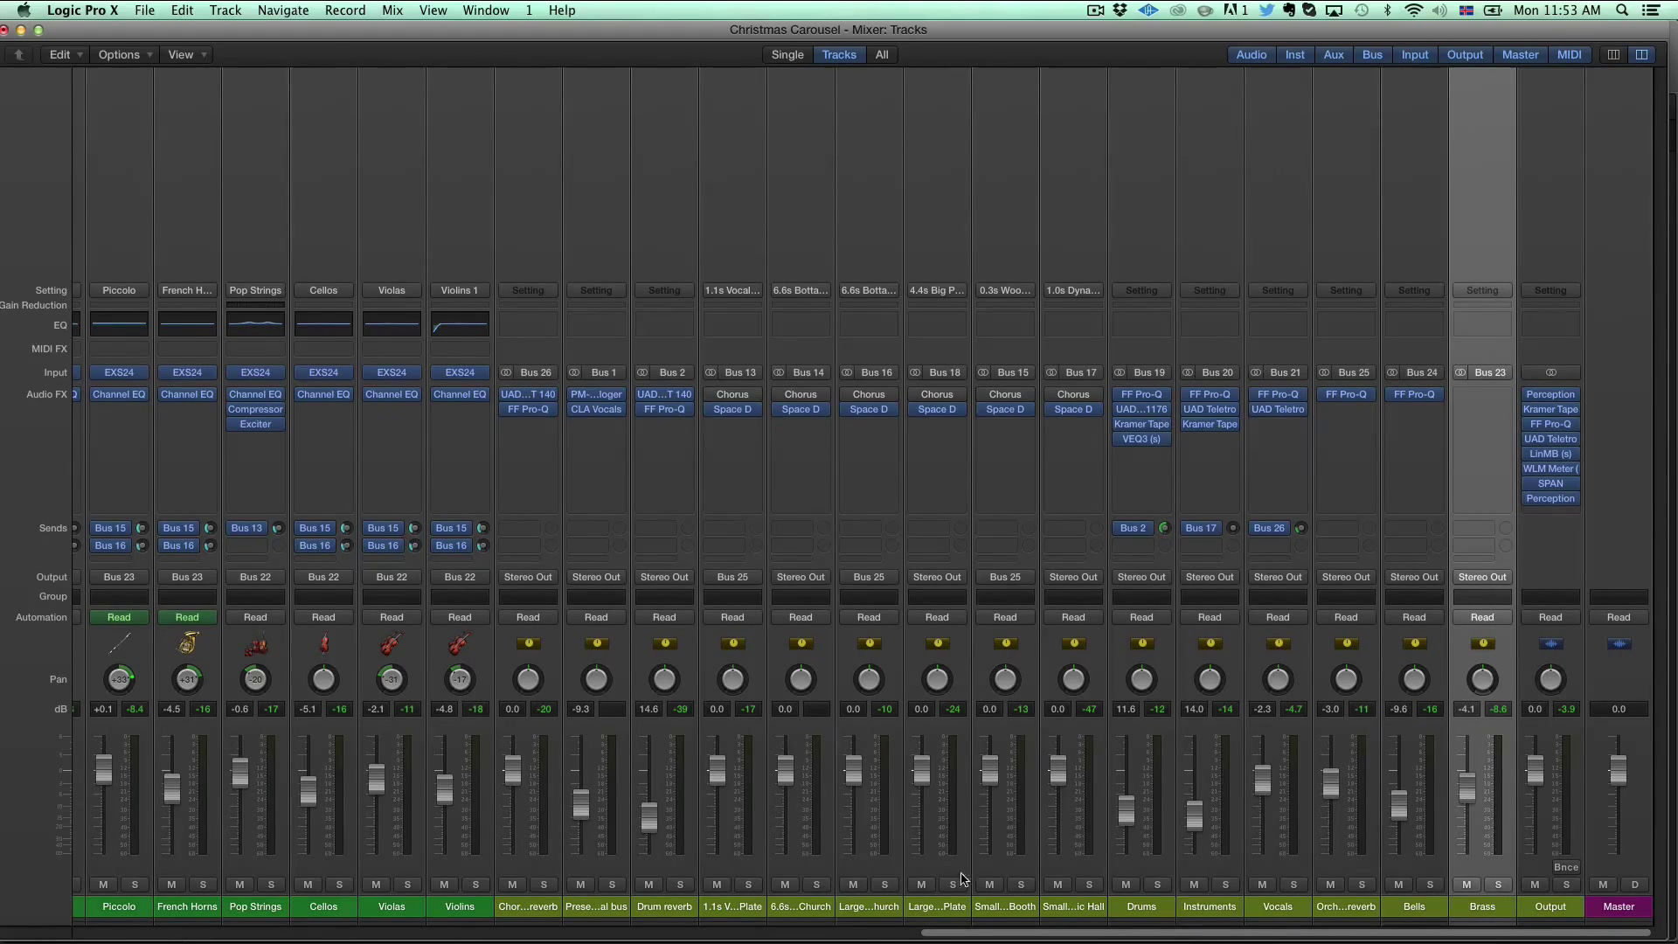
Step: Check the output bus routing of the individual tracks across the mixer, from the drums and vocals to the orchestral channels
scroll(961, 878, "left", 15)
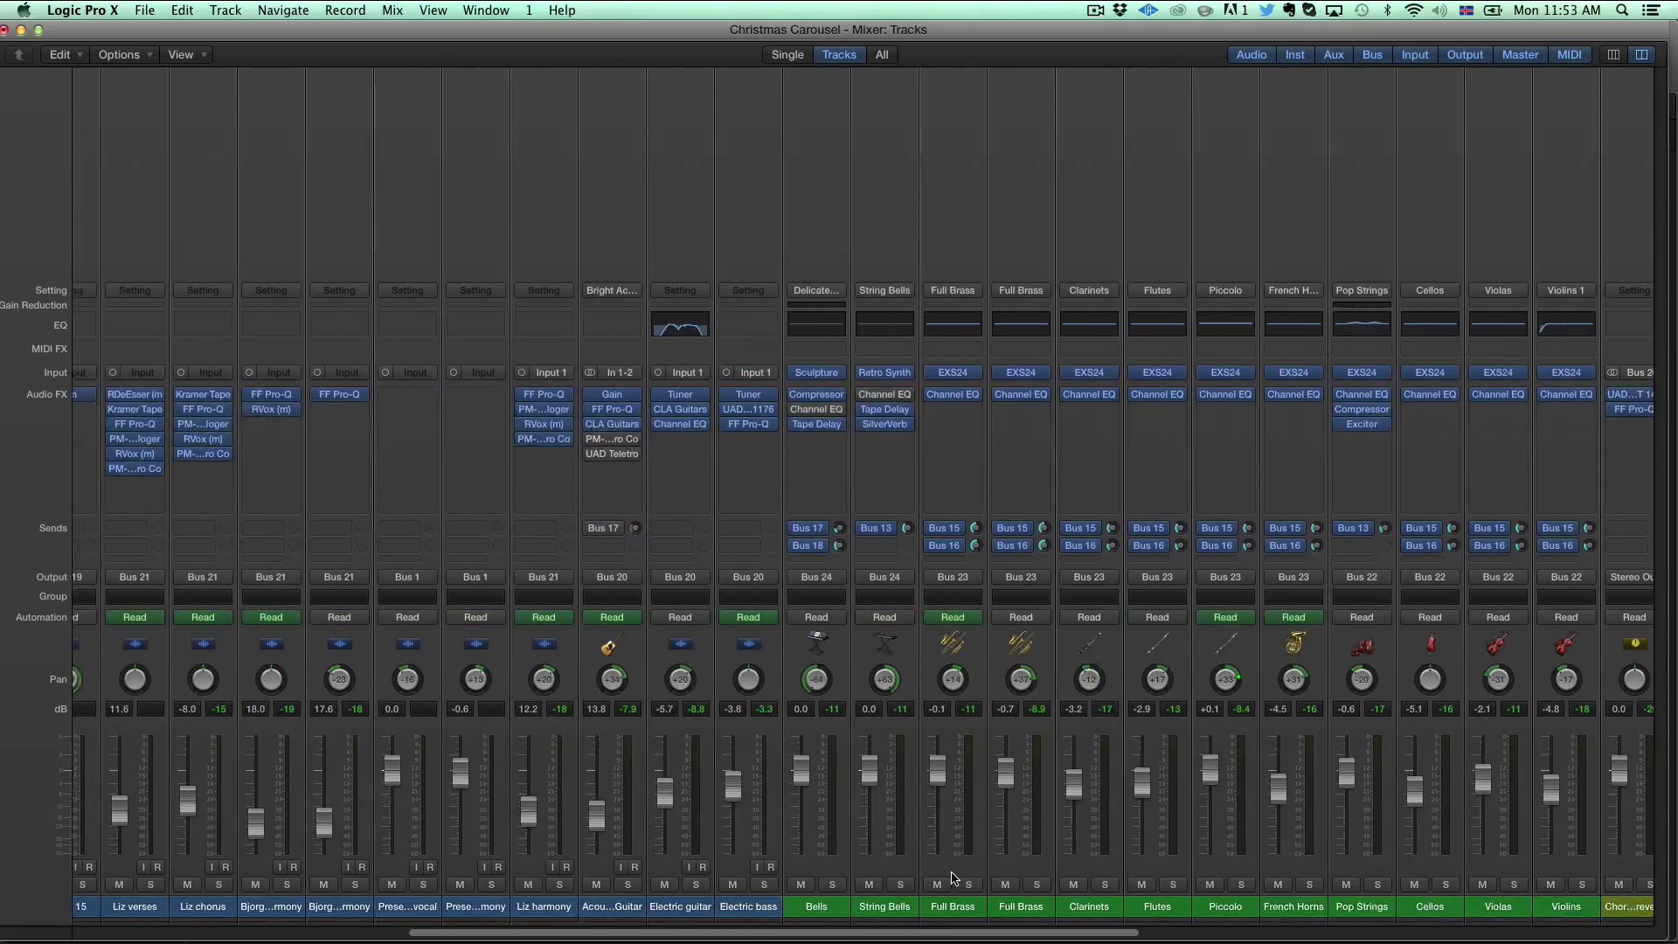
scroll(952, 877, "left", 10)
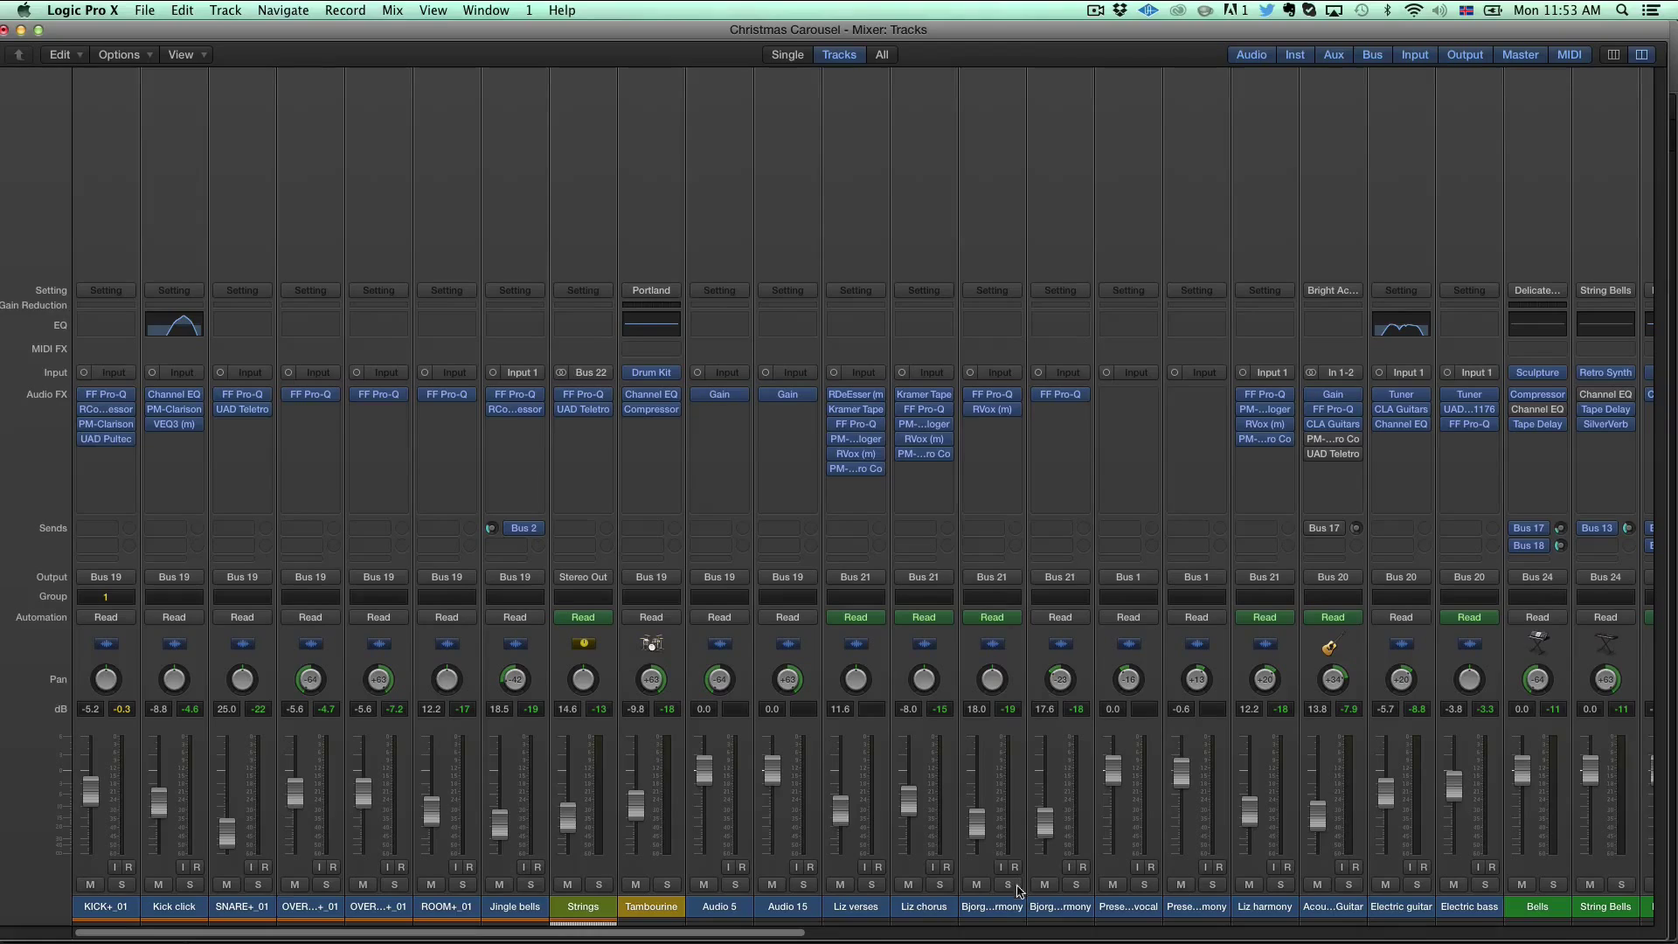
scroll(1016, 870, "right", 10)
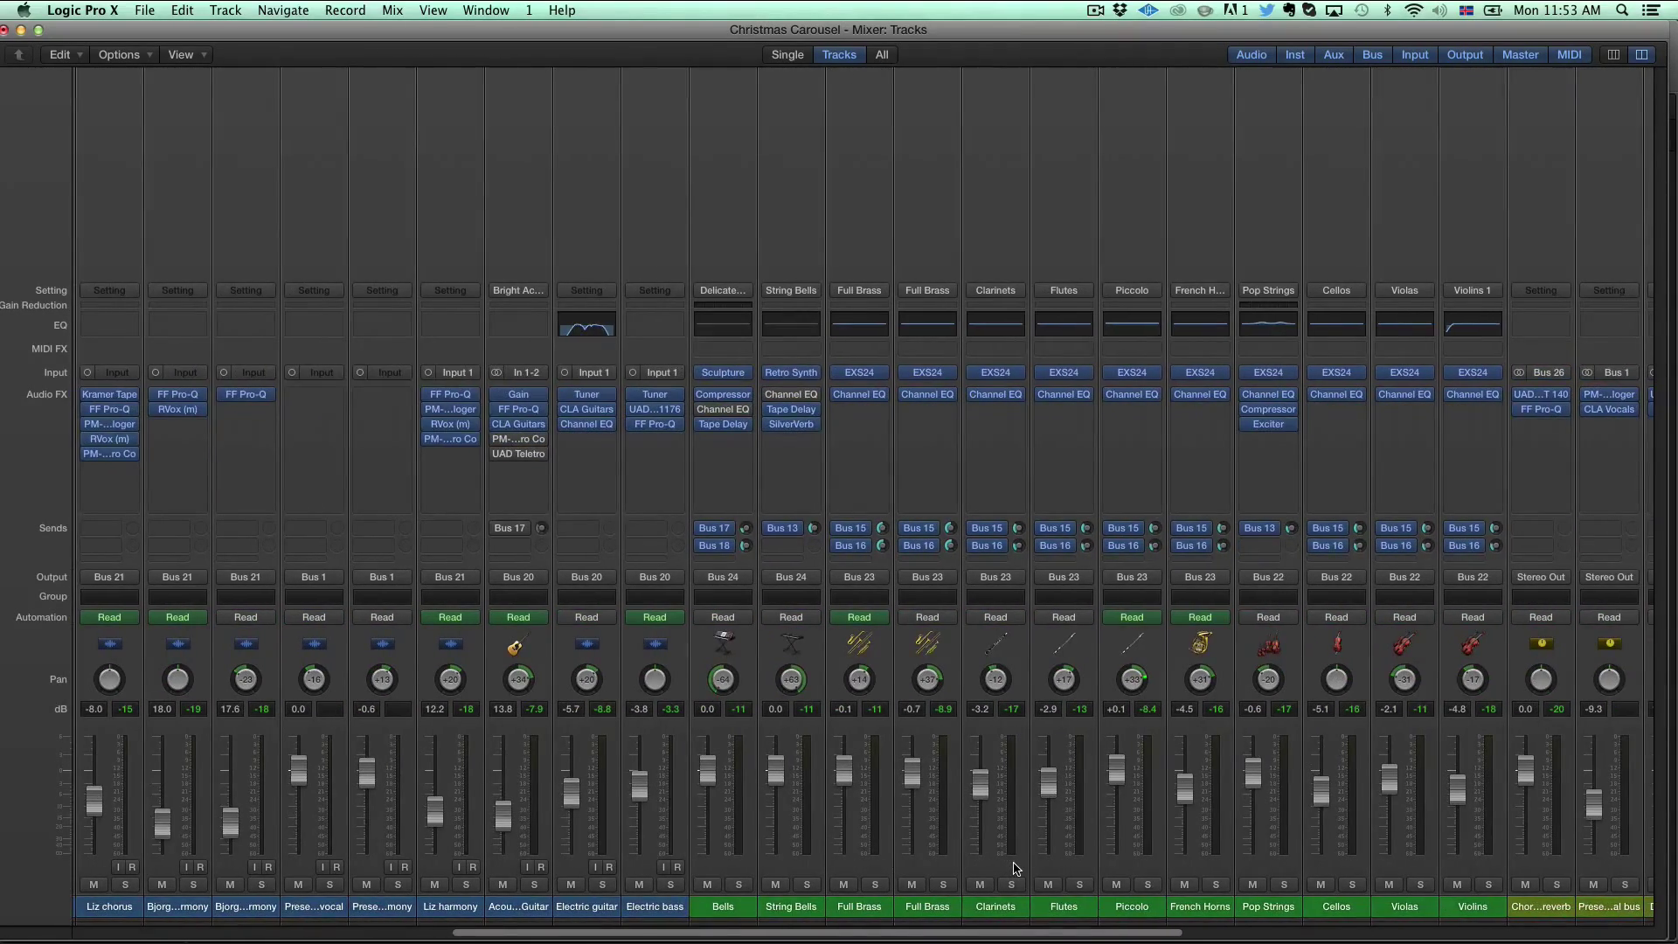
scroll(1016, 869, "right", 12)
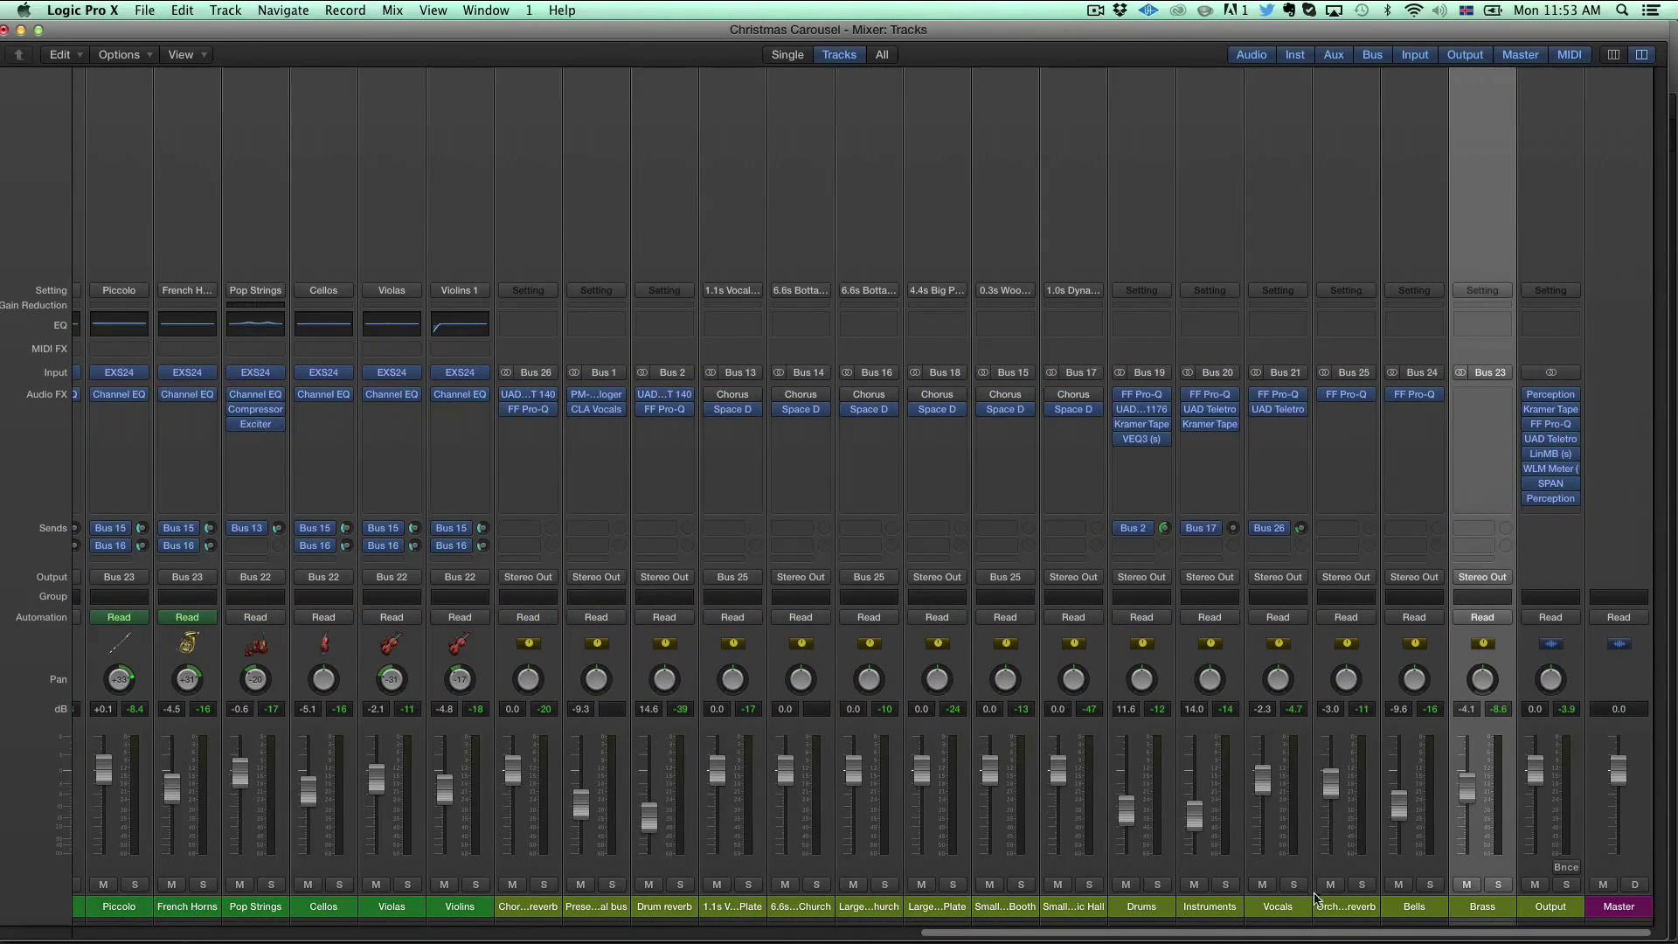
Step: Examine the Drums bus FF Pro-Q curve, including its fourth band and low-cut filter, and close the plug-in window
left_click(1152, 909)
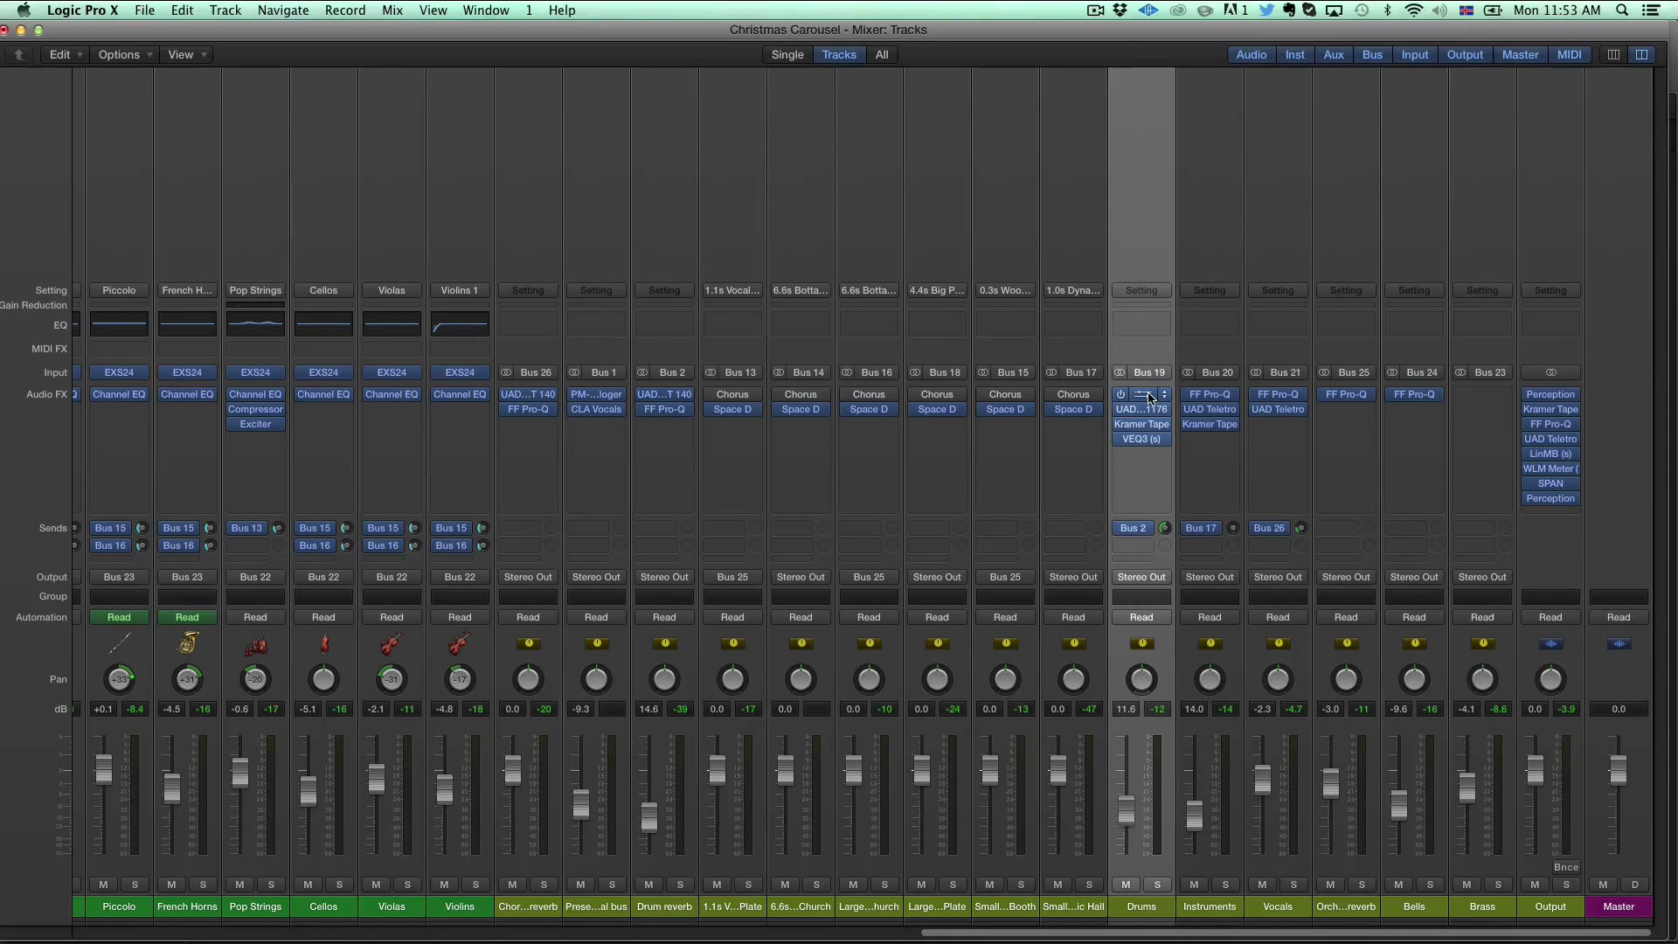
key("v")
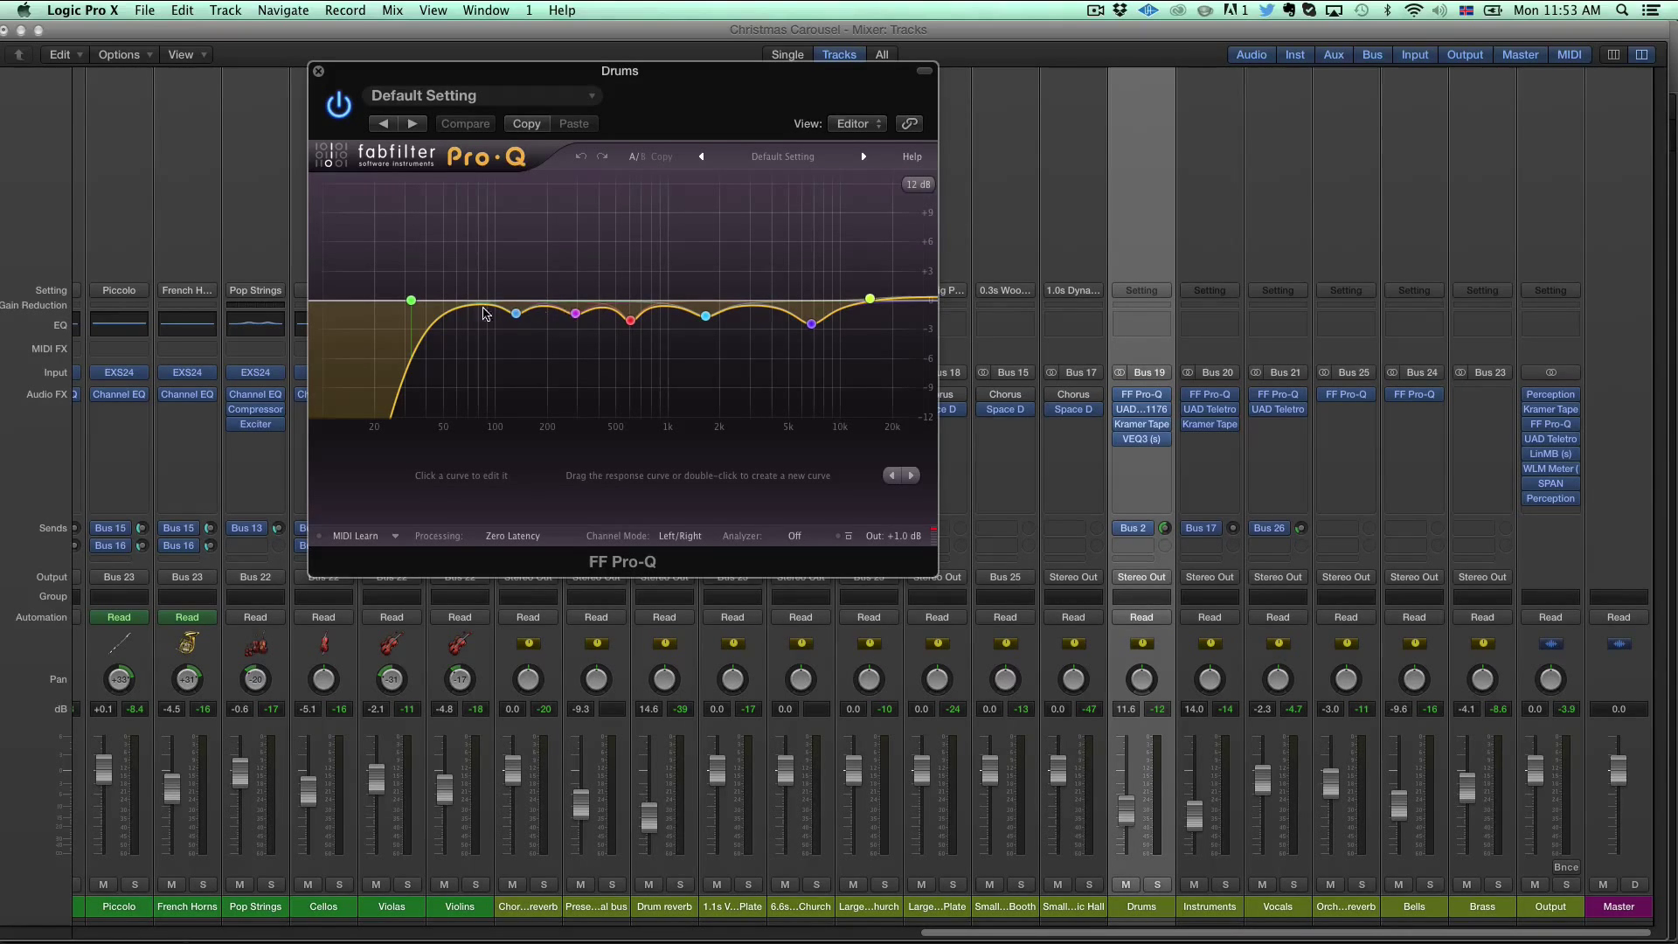
left_click(631, 321)
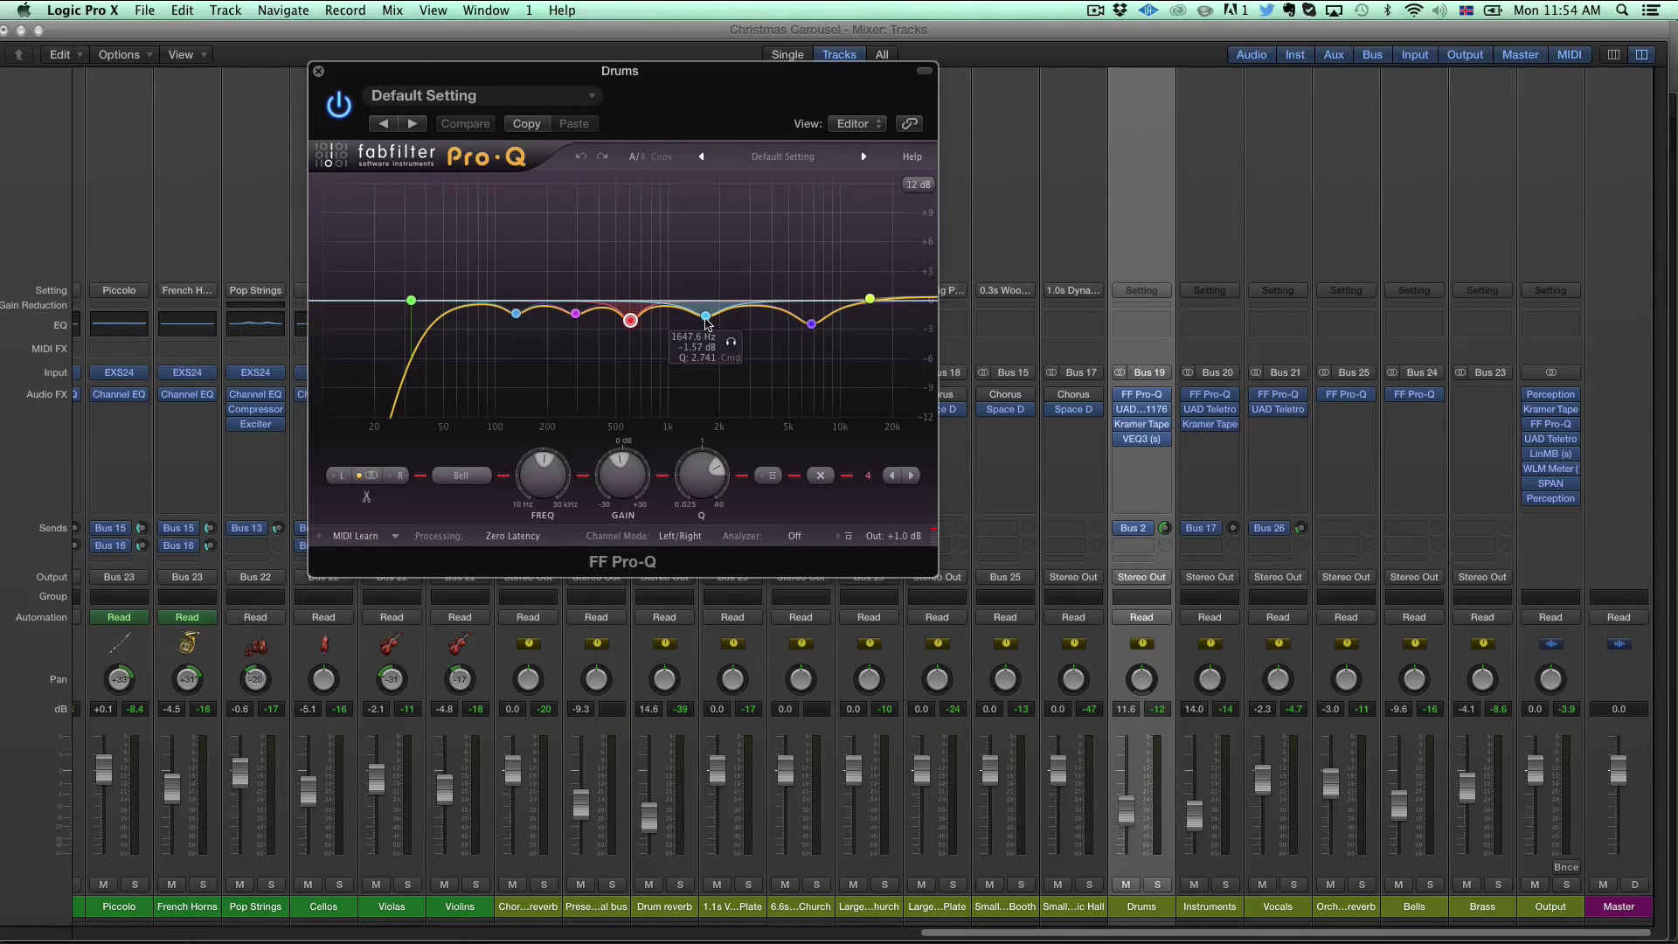
scroll(177, 598, "left", 15)
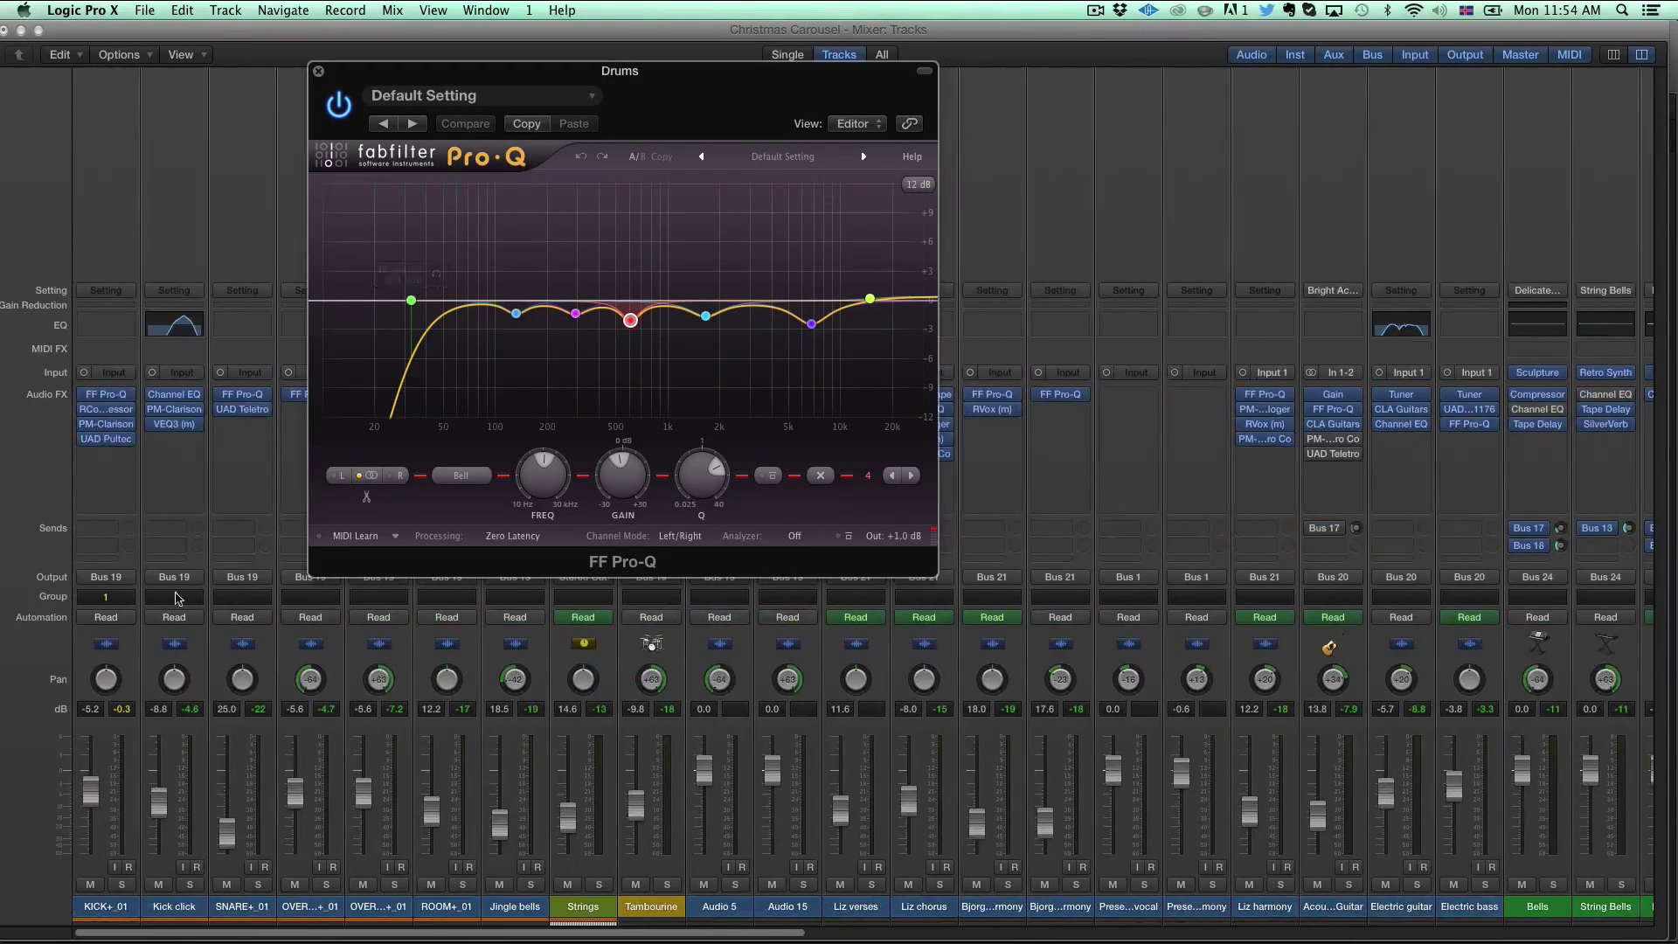
scroll(177, 598, "right", 15)
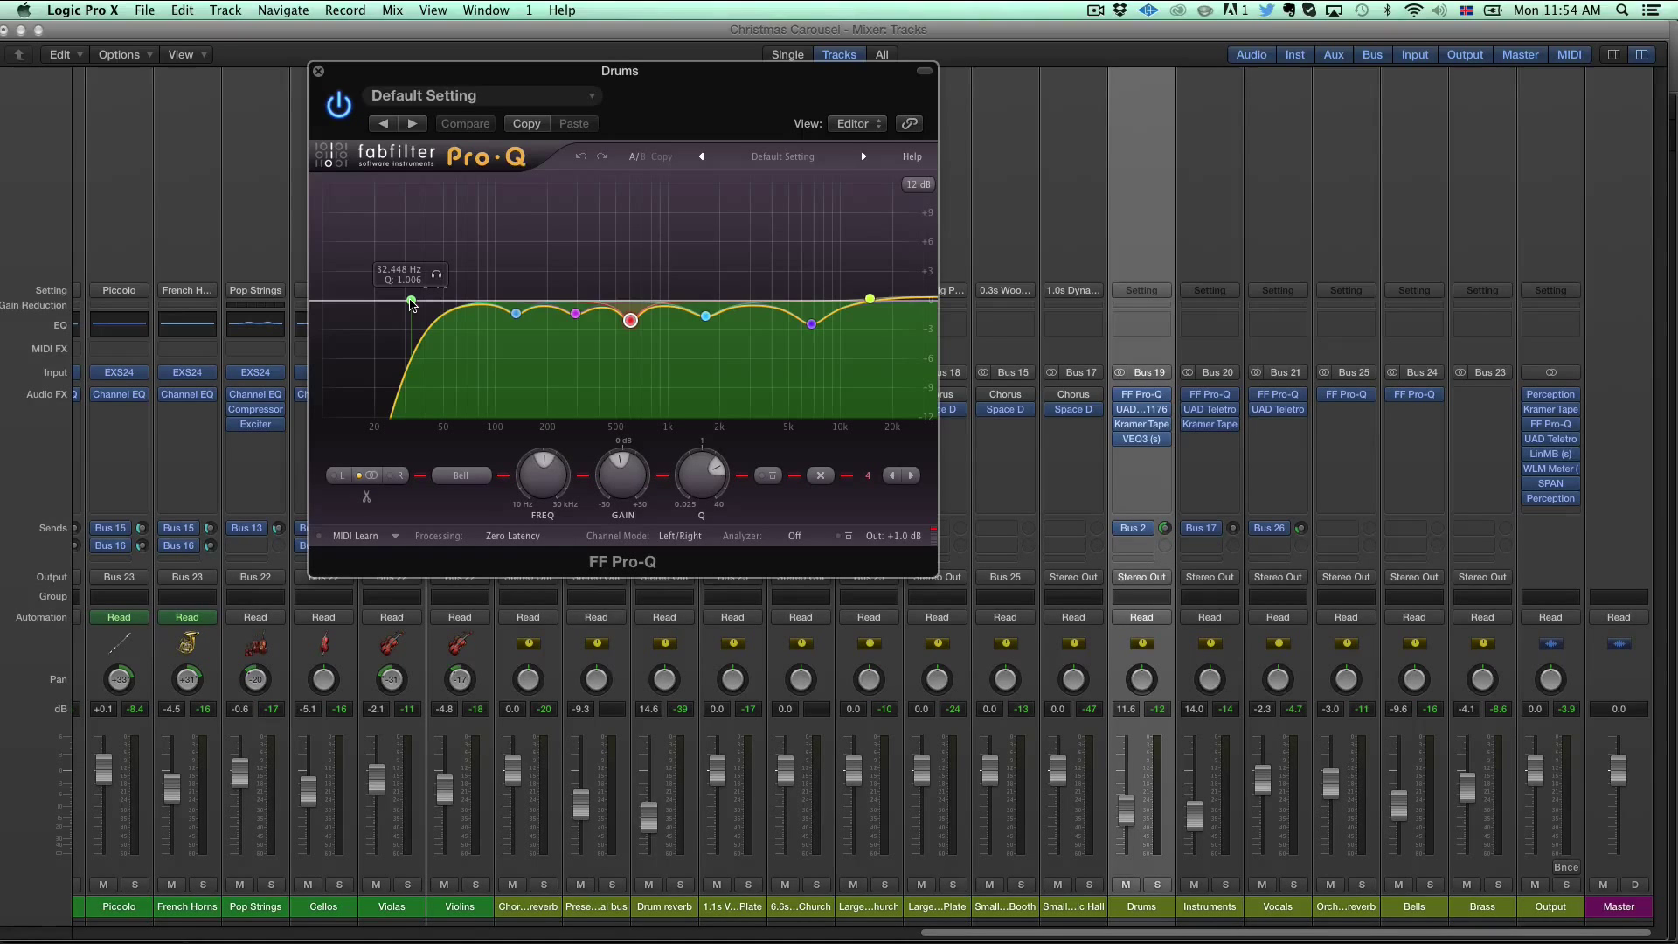
left_click(319, 71)
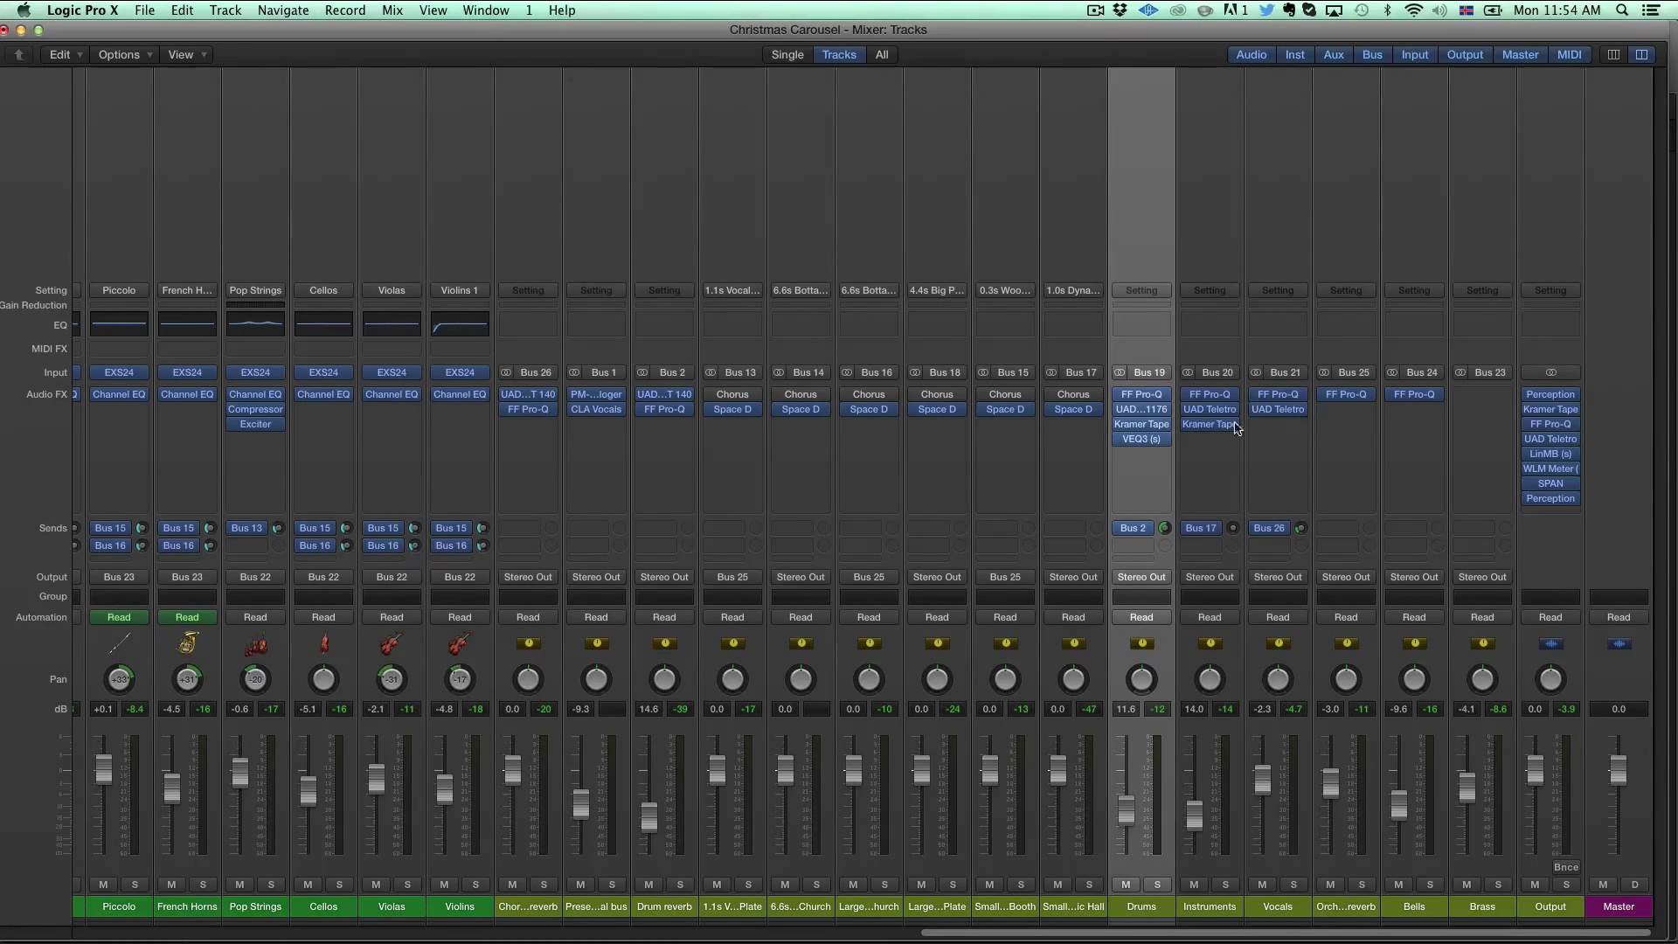
Step: Open the UAD 1176LN and Kramer Tape plug-ins of the Drums bus, moving their windows aside to inspect the settings
left_click(1141, 409)
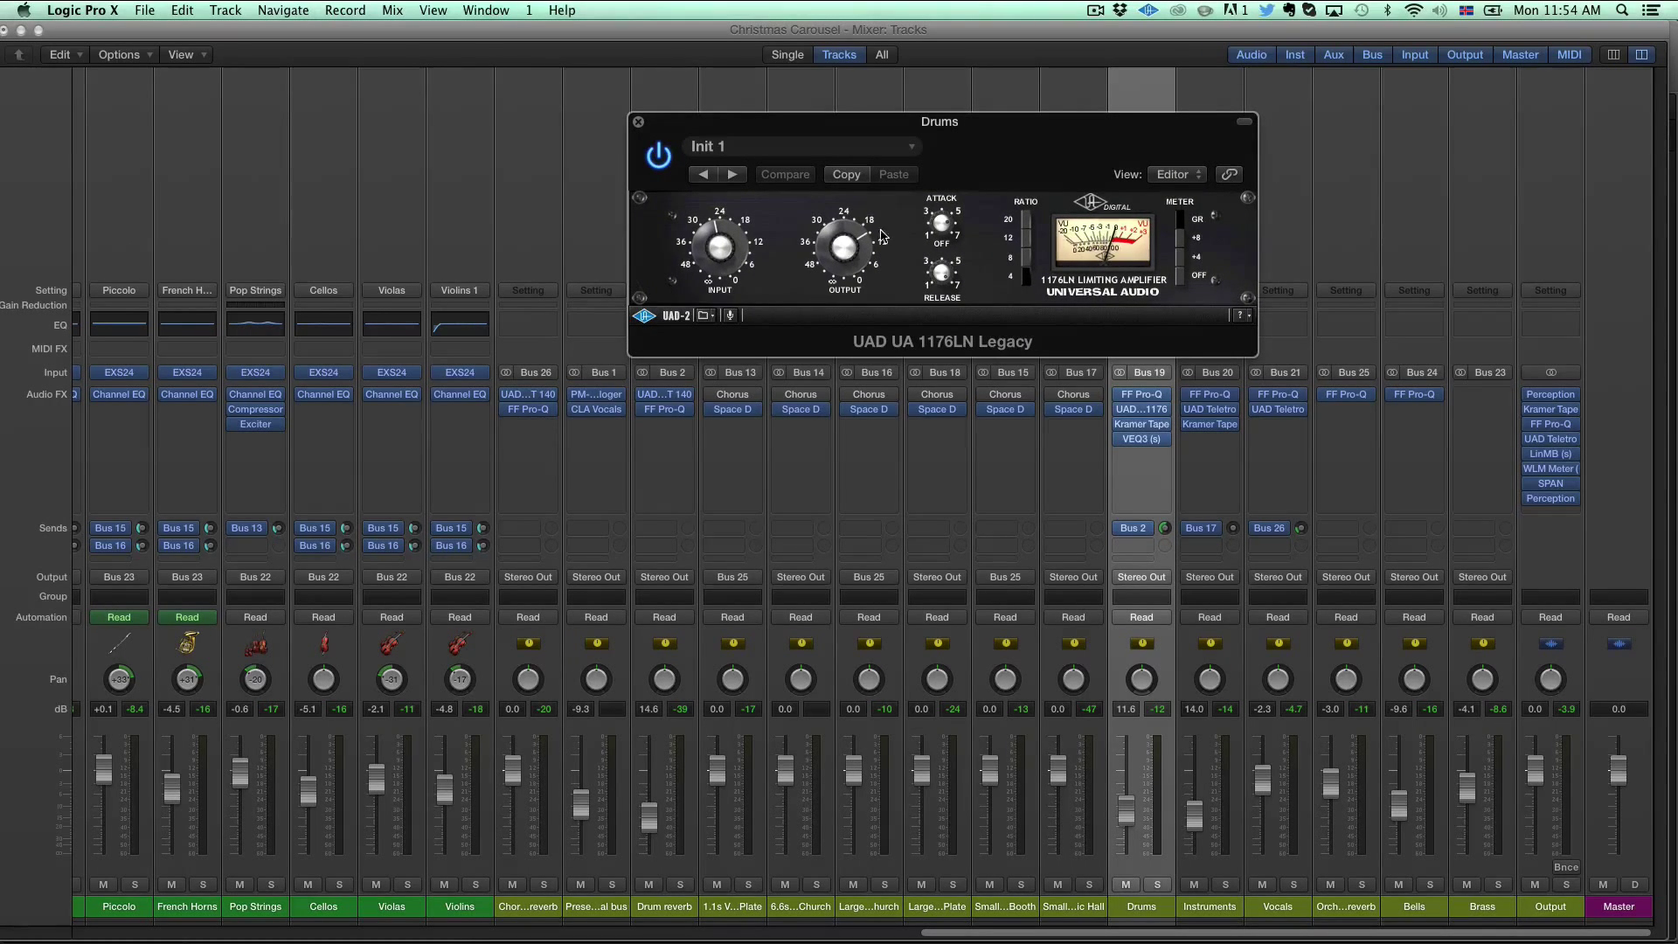
left_click_drag(957, 129, 593, 128)
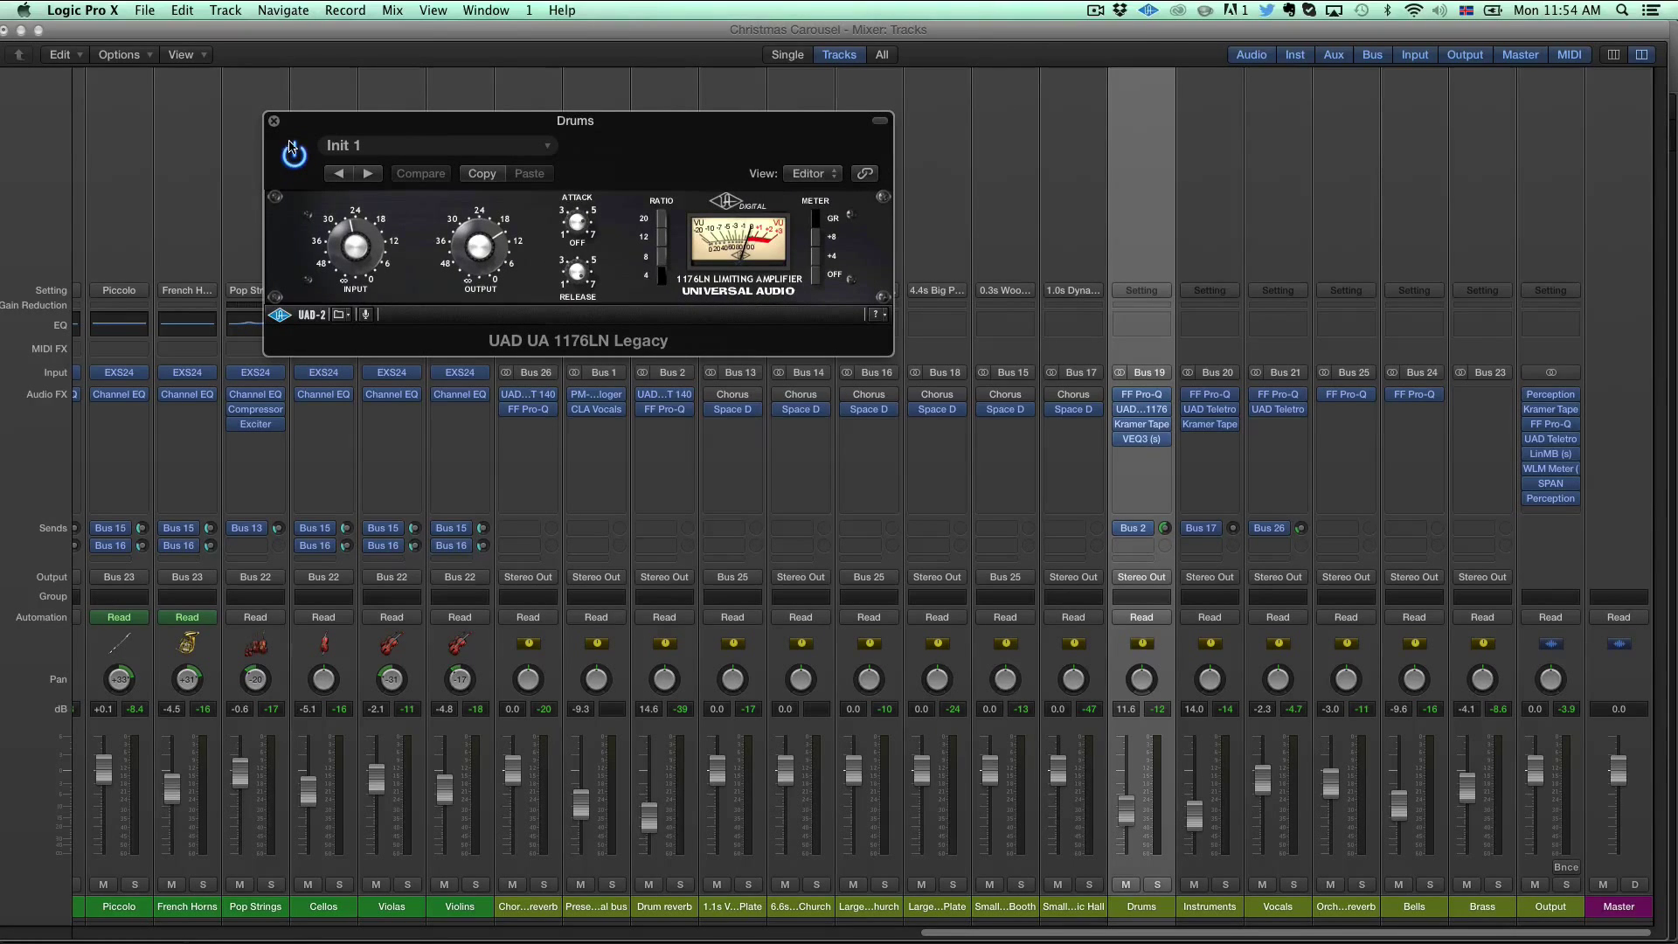
left_click(1129, 425)
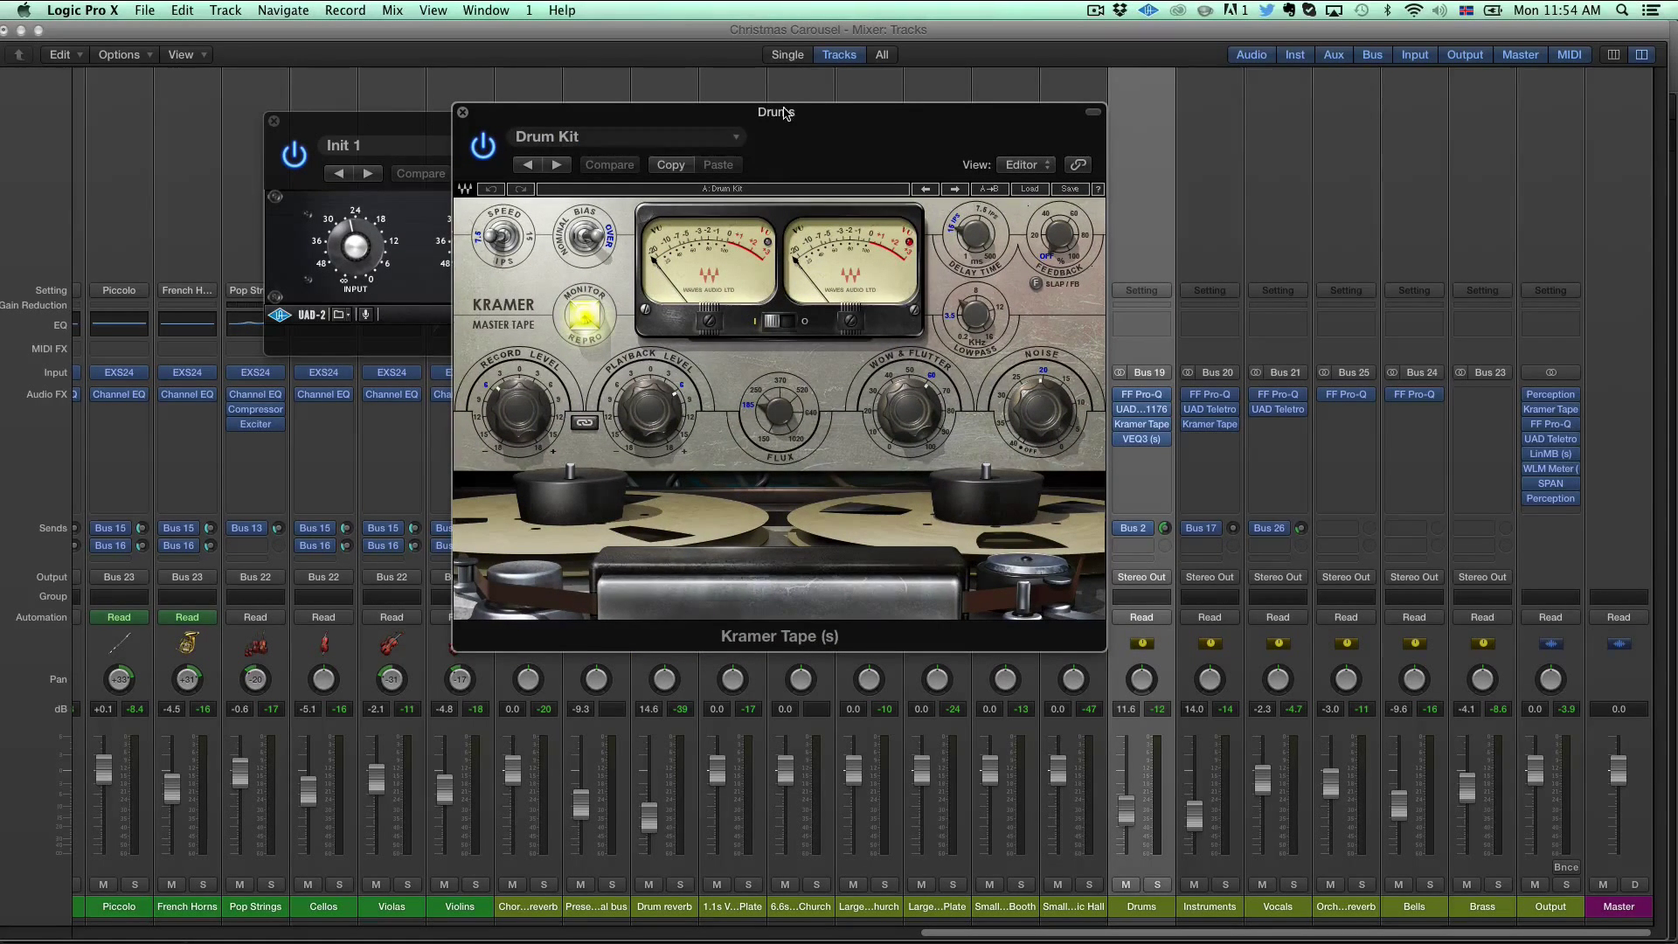
left_click_drag(785, 112, 633, 109)
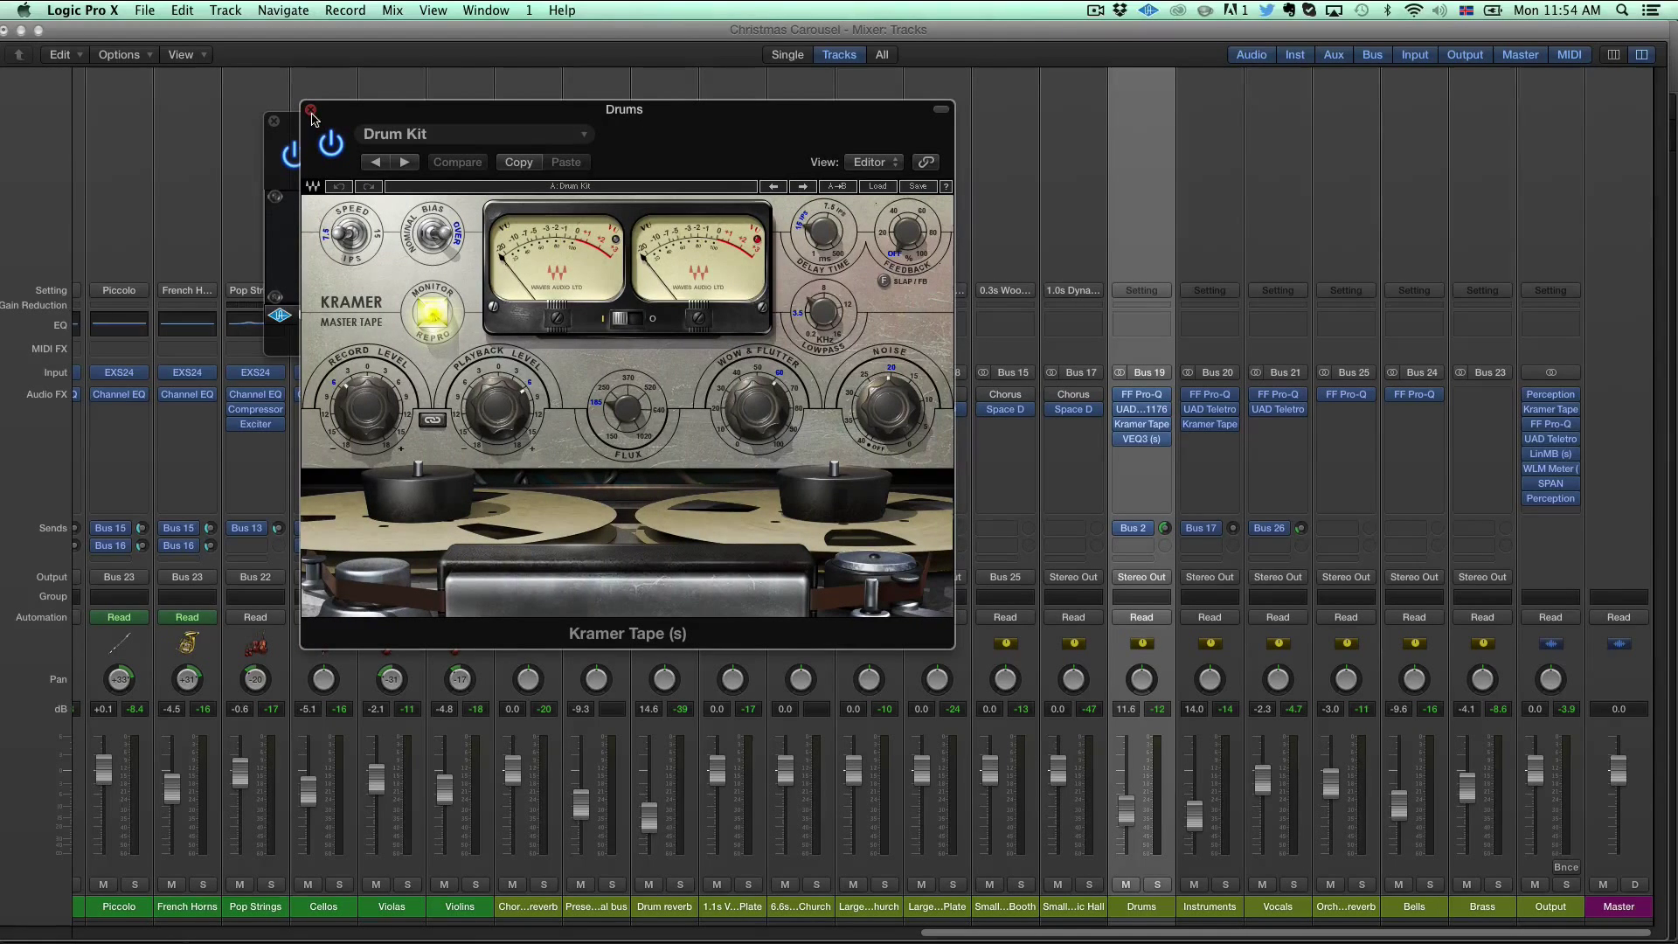
Step: Open the VEQ3 plug-in of the Drums bus to inspect its settings, and close all open Drums plug-in windows
mouse_move(1156, 438)
left_click(1143, 439)
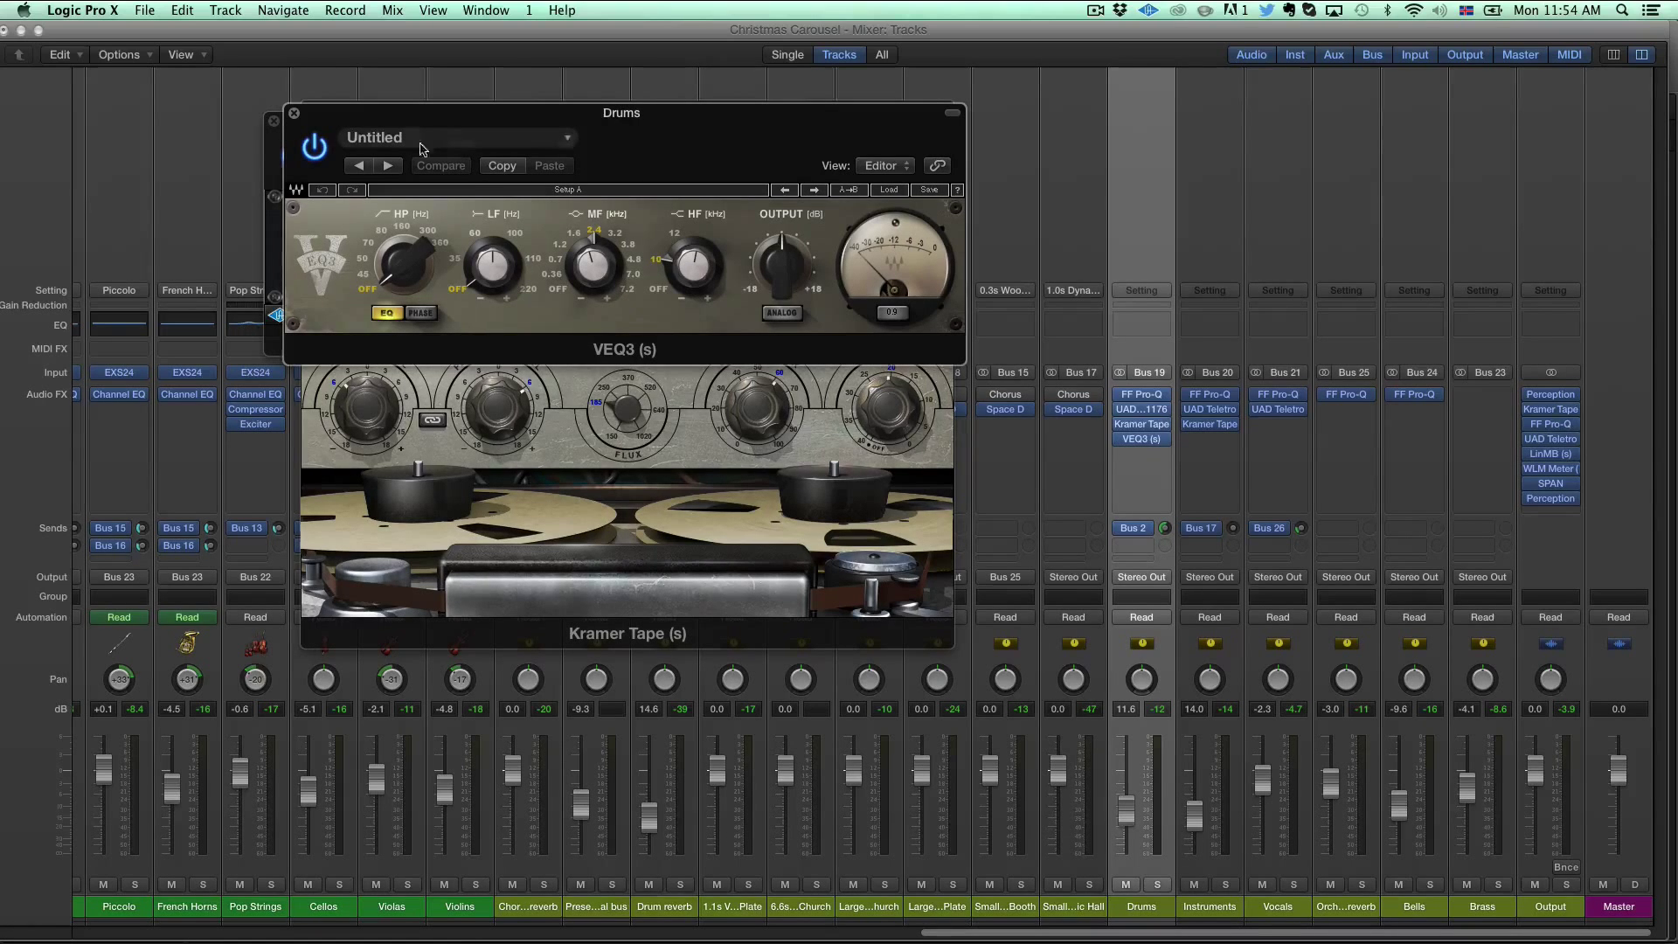
left_click(294, 118)
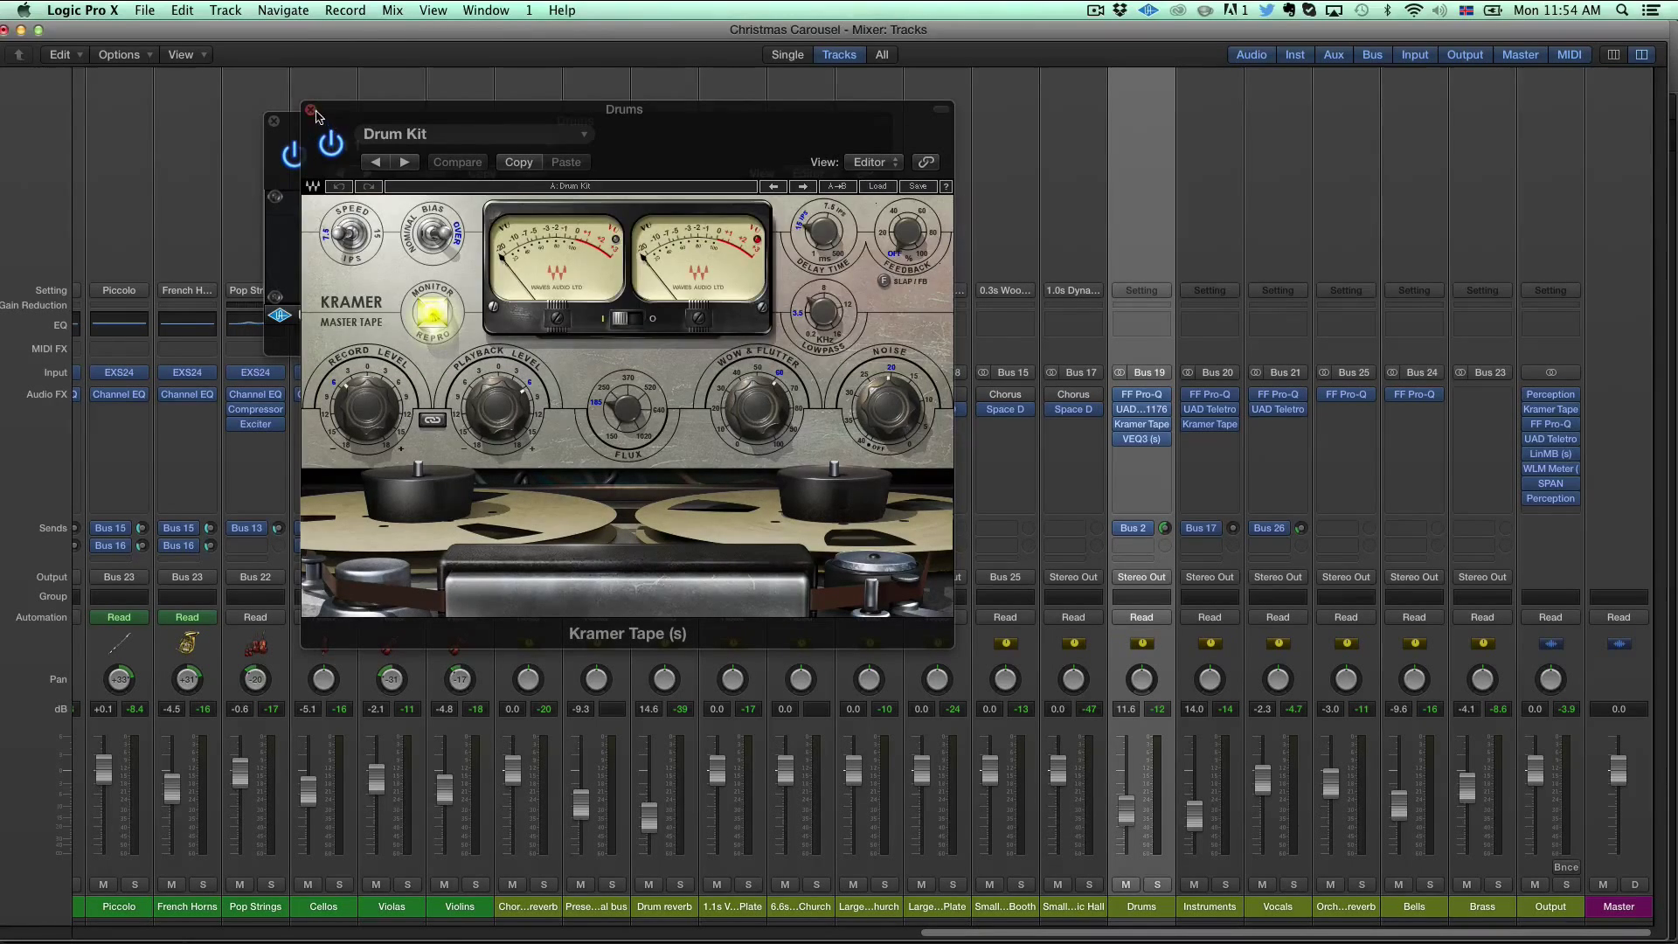
left_click(306, 114)
left_click(274, 122)
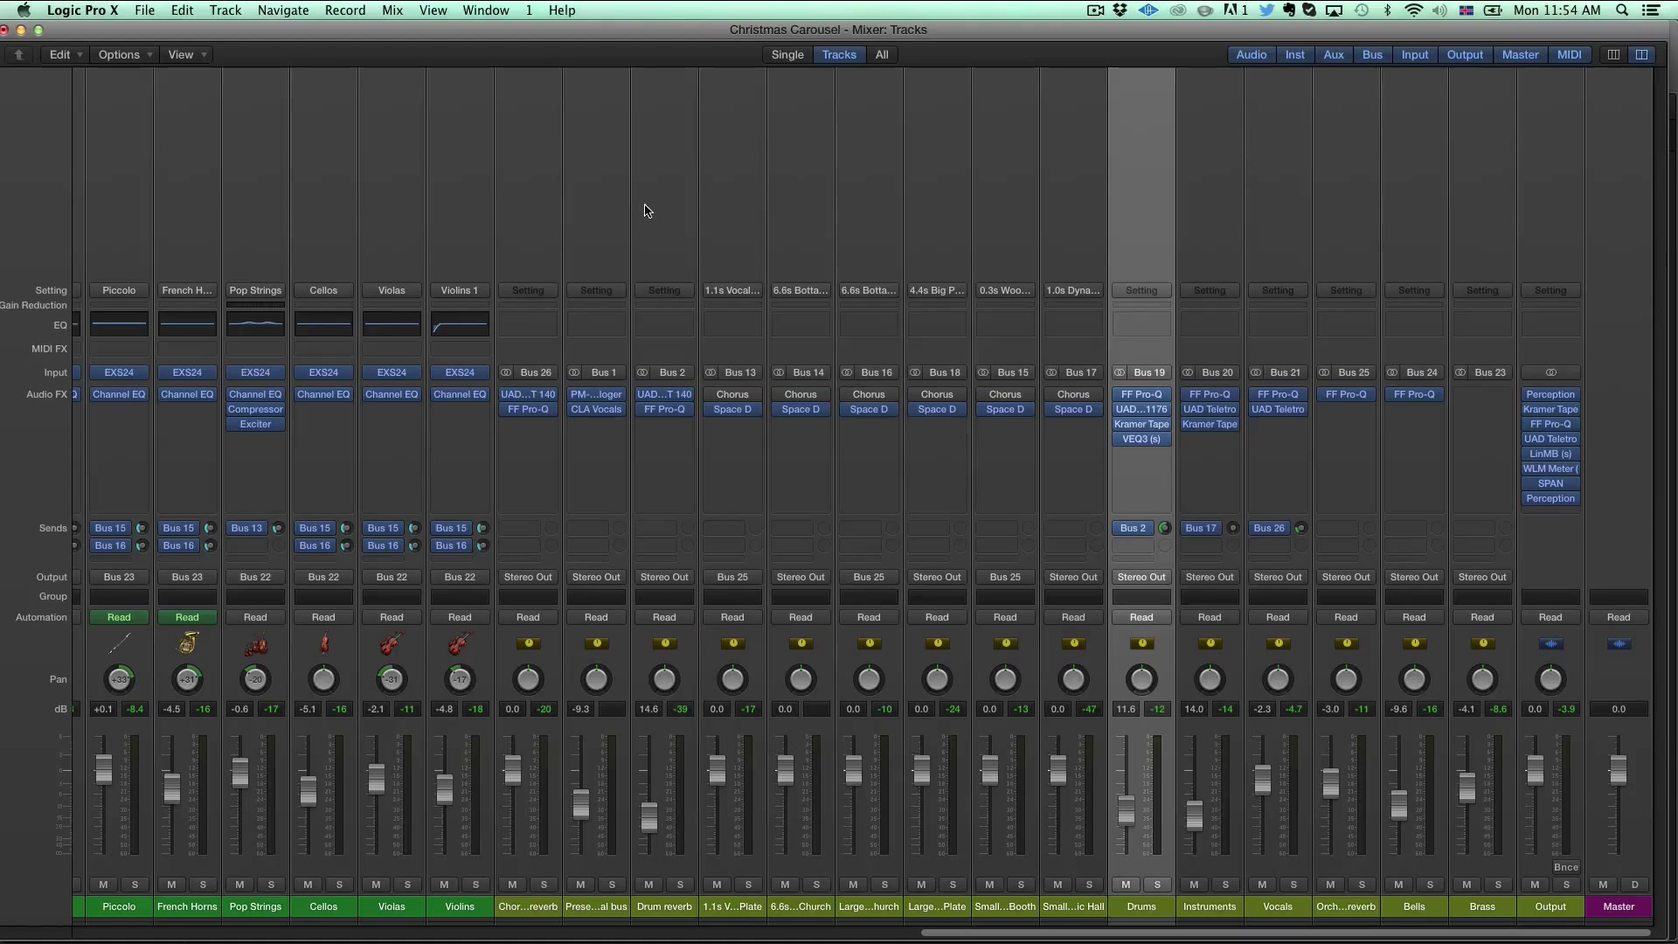
Step: Leave the mixer for the Tracks window and turn on the cycle range over about bars 121 to 145
key("super+w")
key("super+Down")
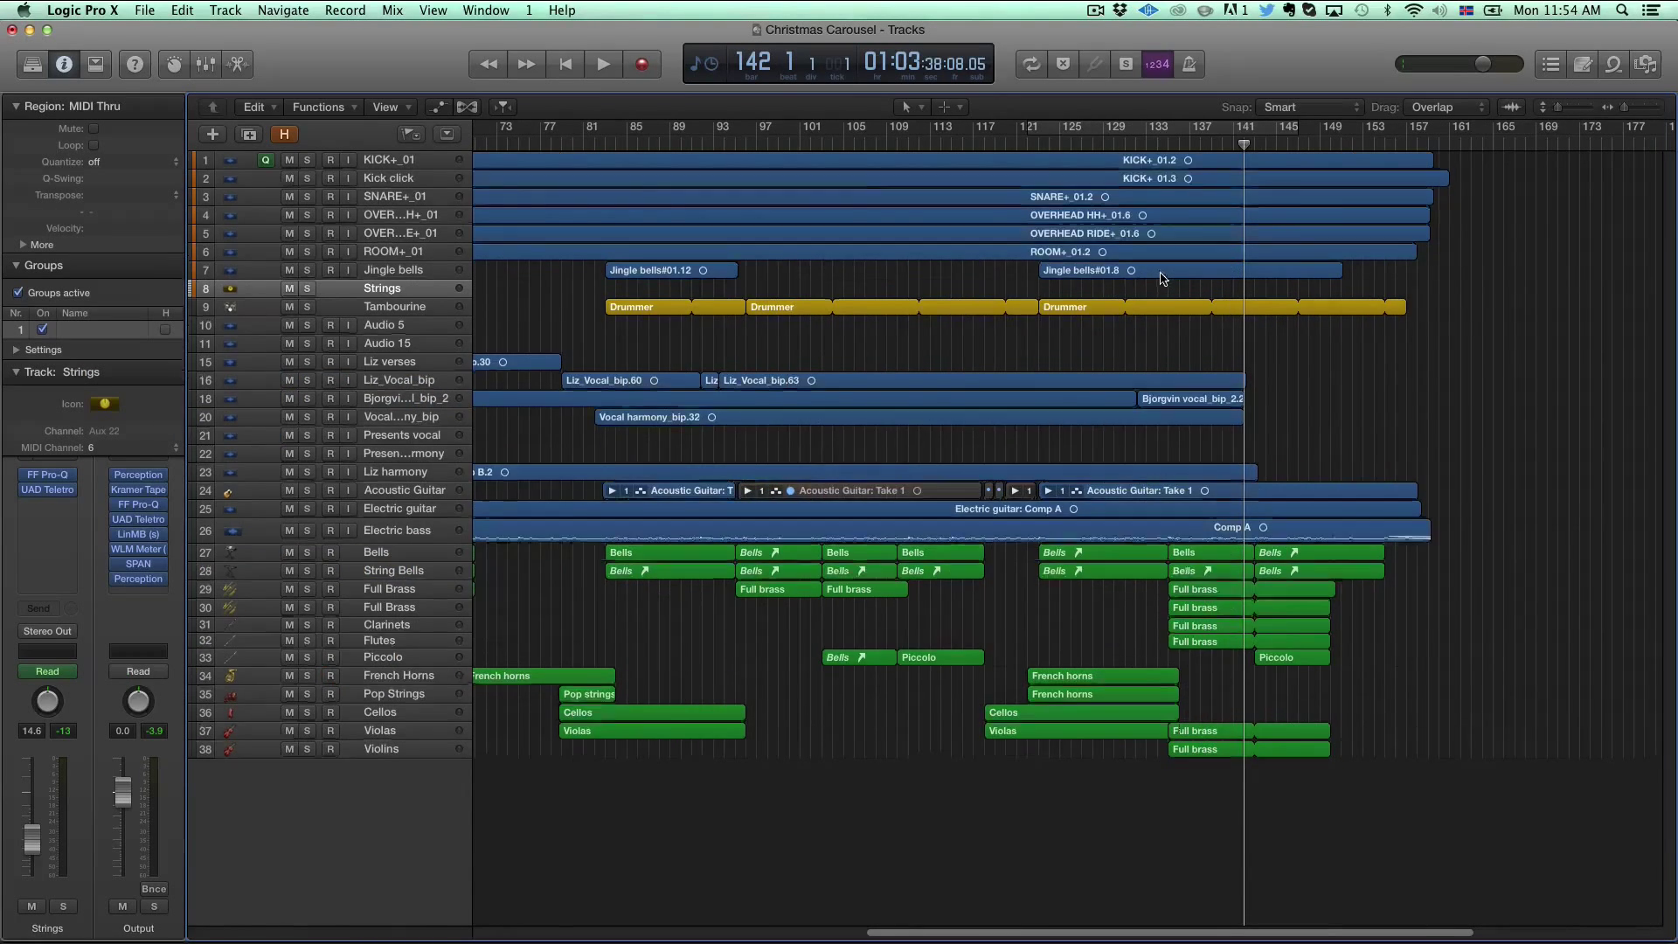
left_click(1105, 131)
scroll(1112, 385, "up", 4)
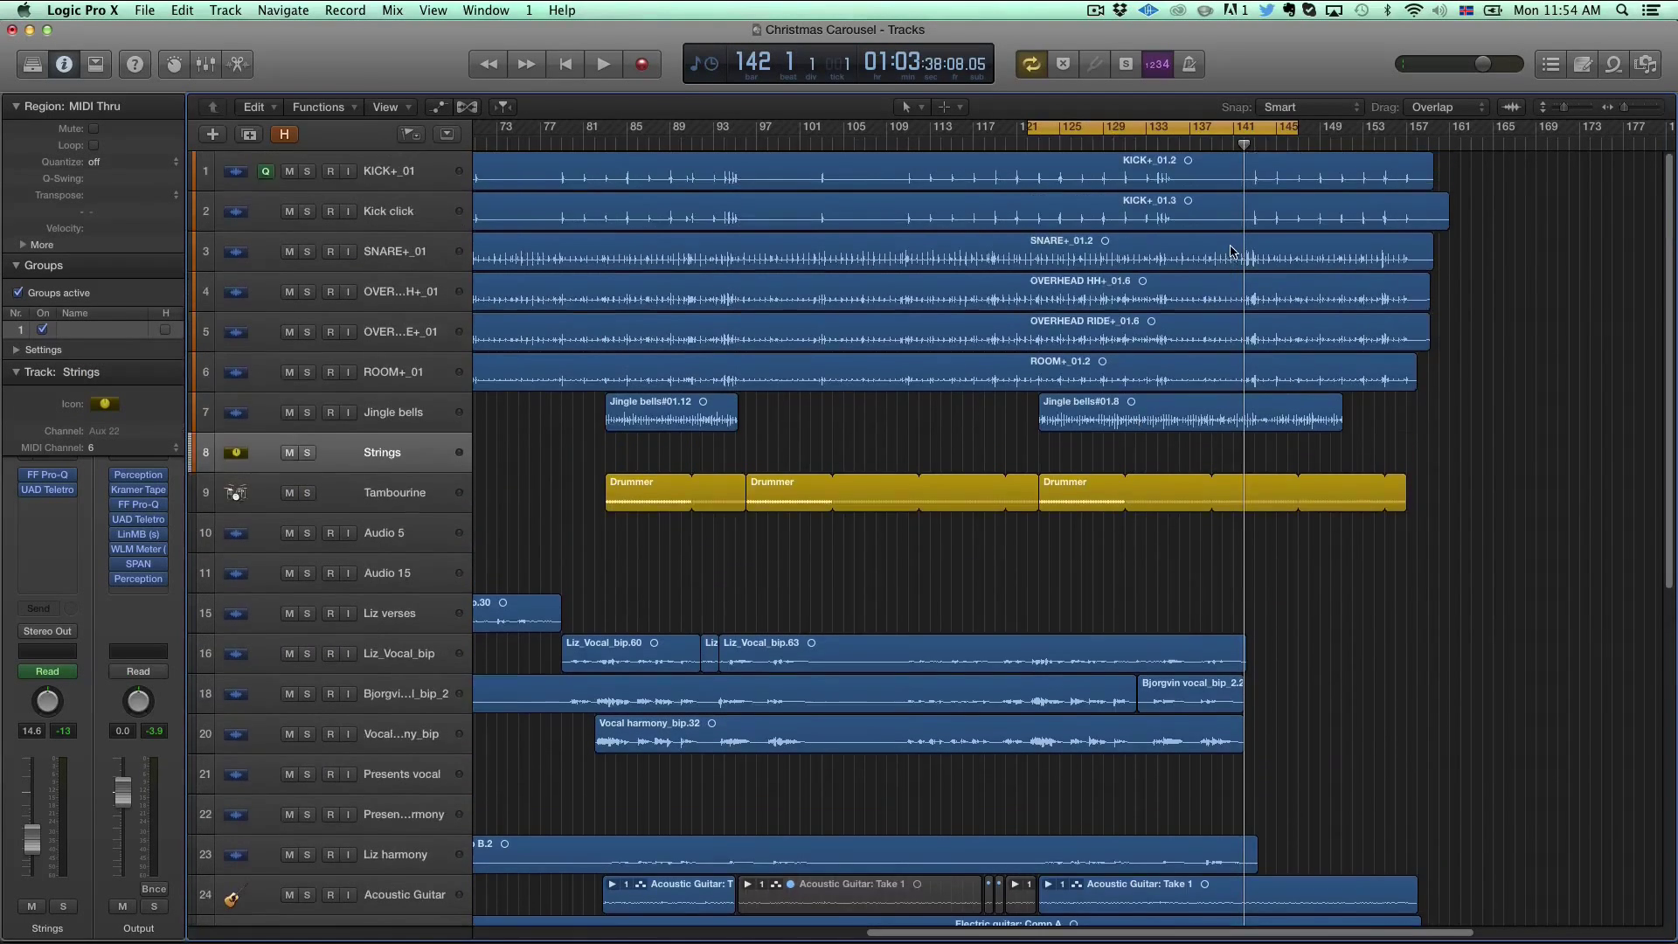
Step: Return to the mixer, solo the Drums bus and compare its sound with the inserts and Bus 2 send bypassed and re-enabled
key("super+2")
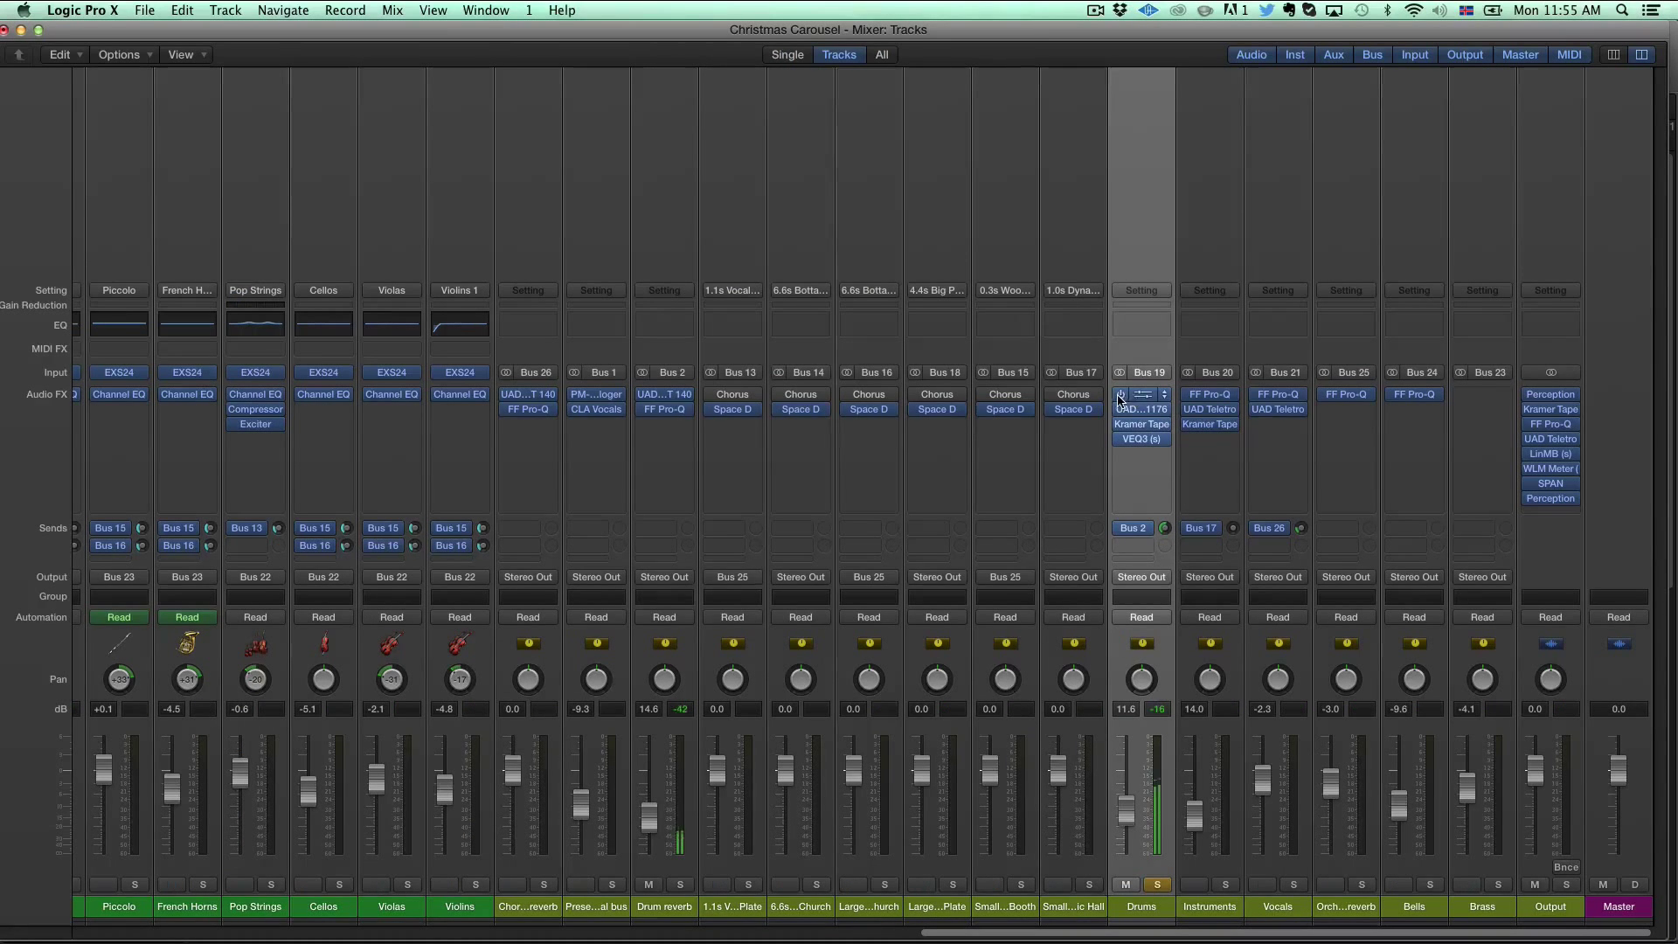
mouse_move(1124, 447)
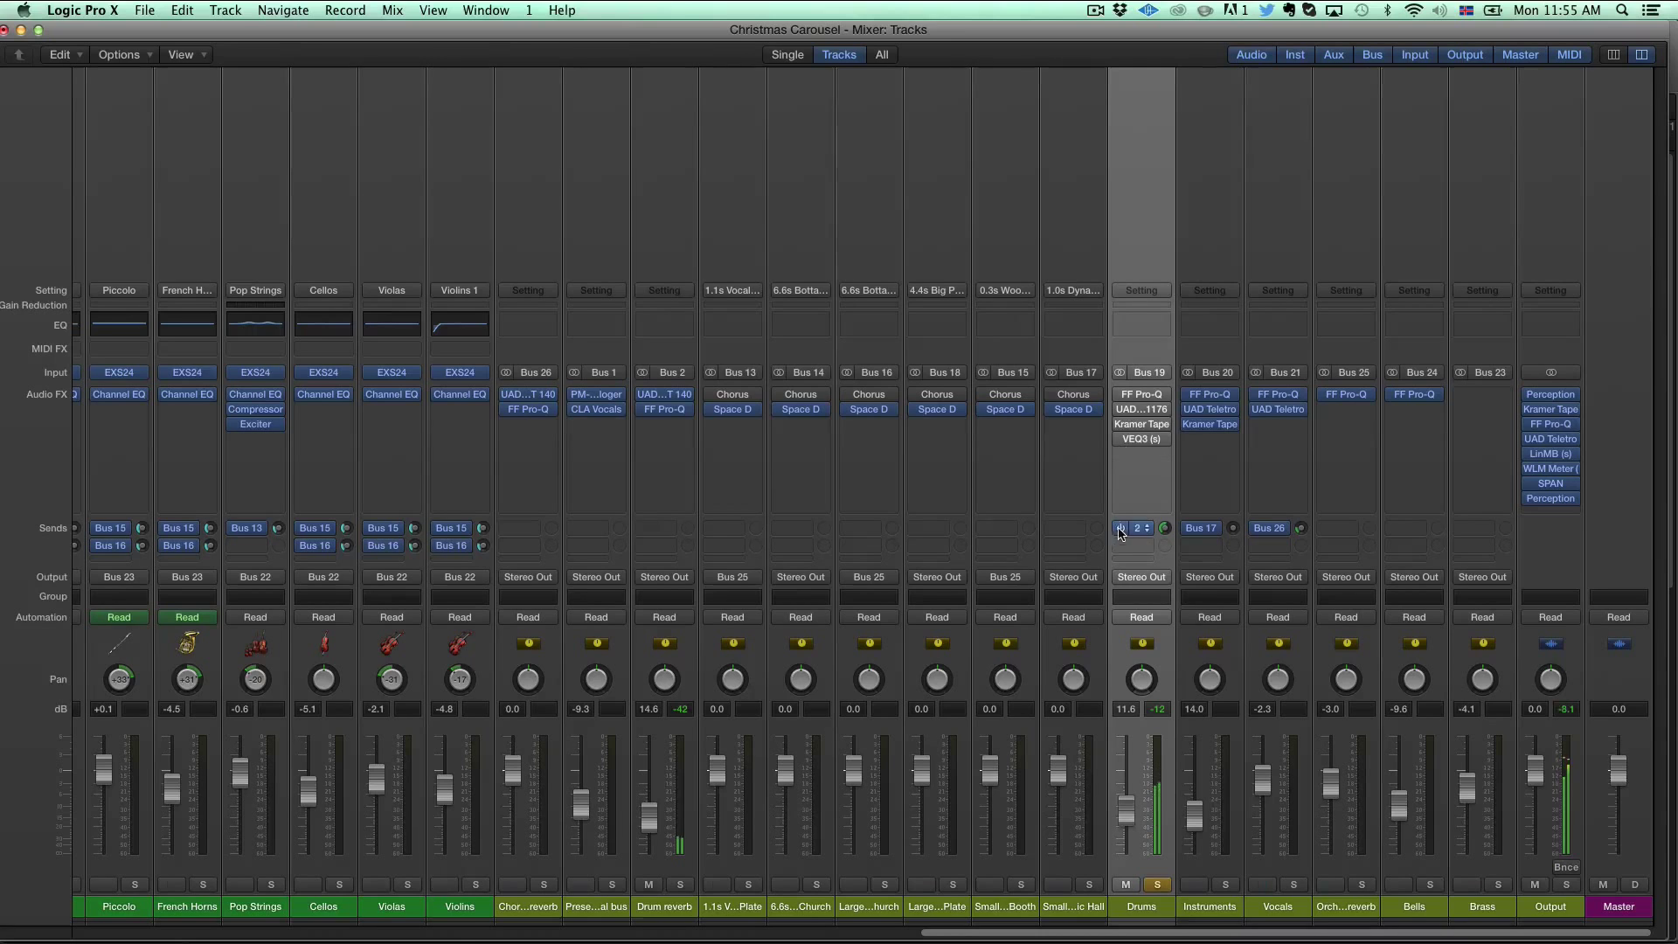
mouse_move(1152, 524)
mouse_move(1122, 395)
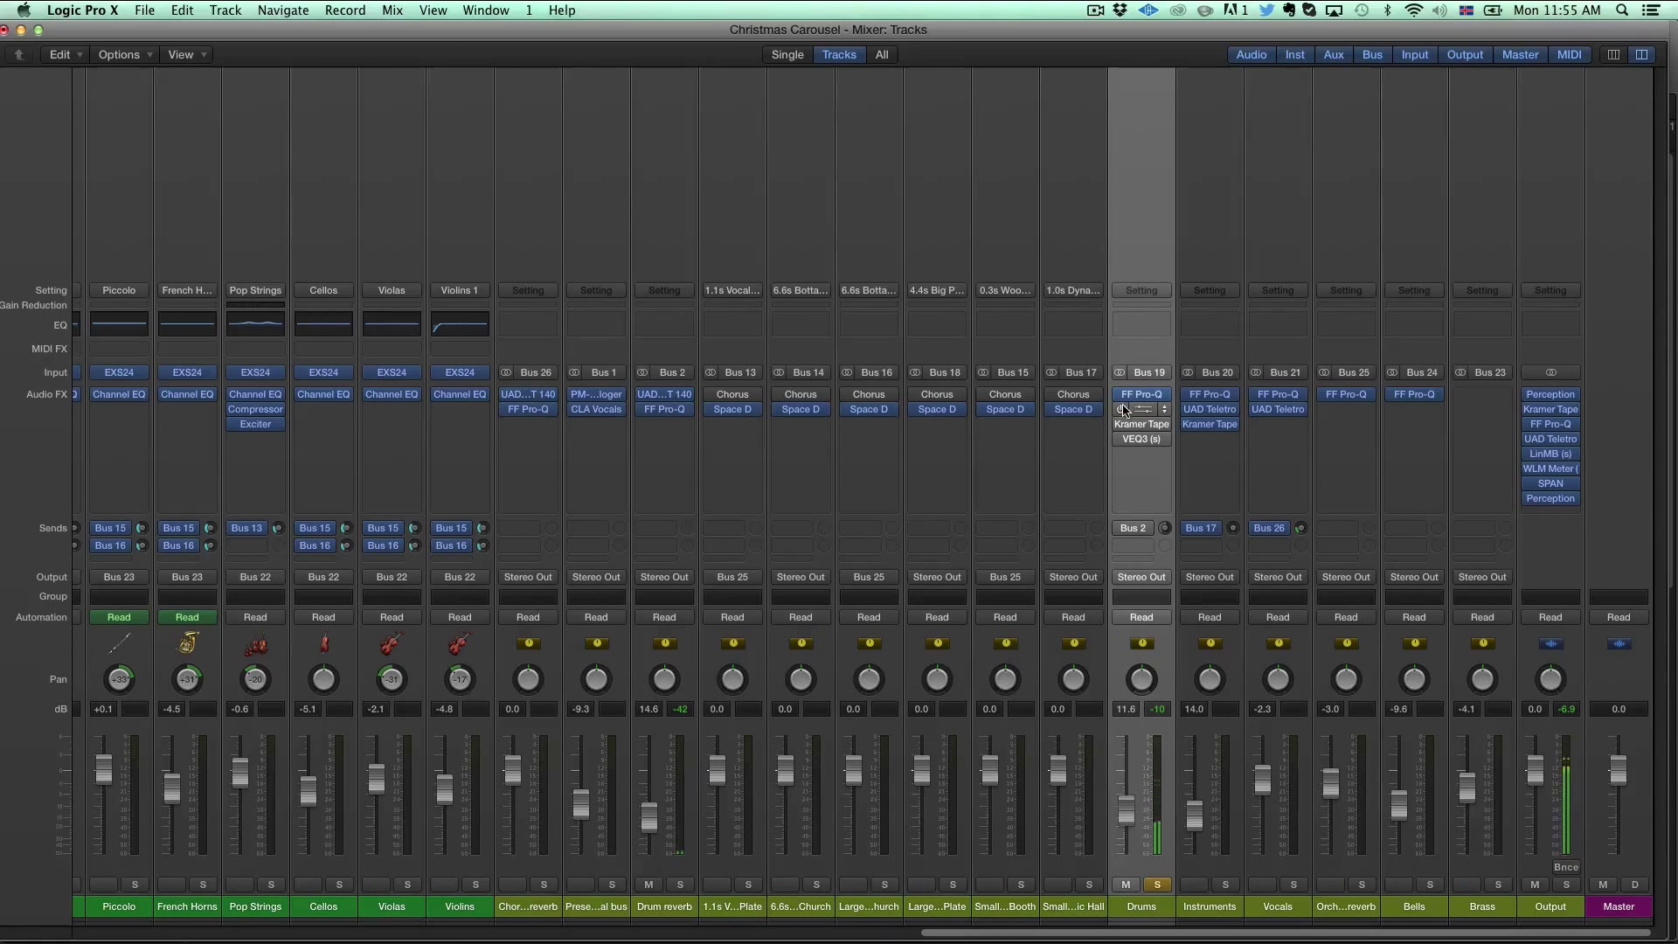
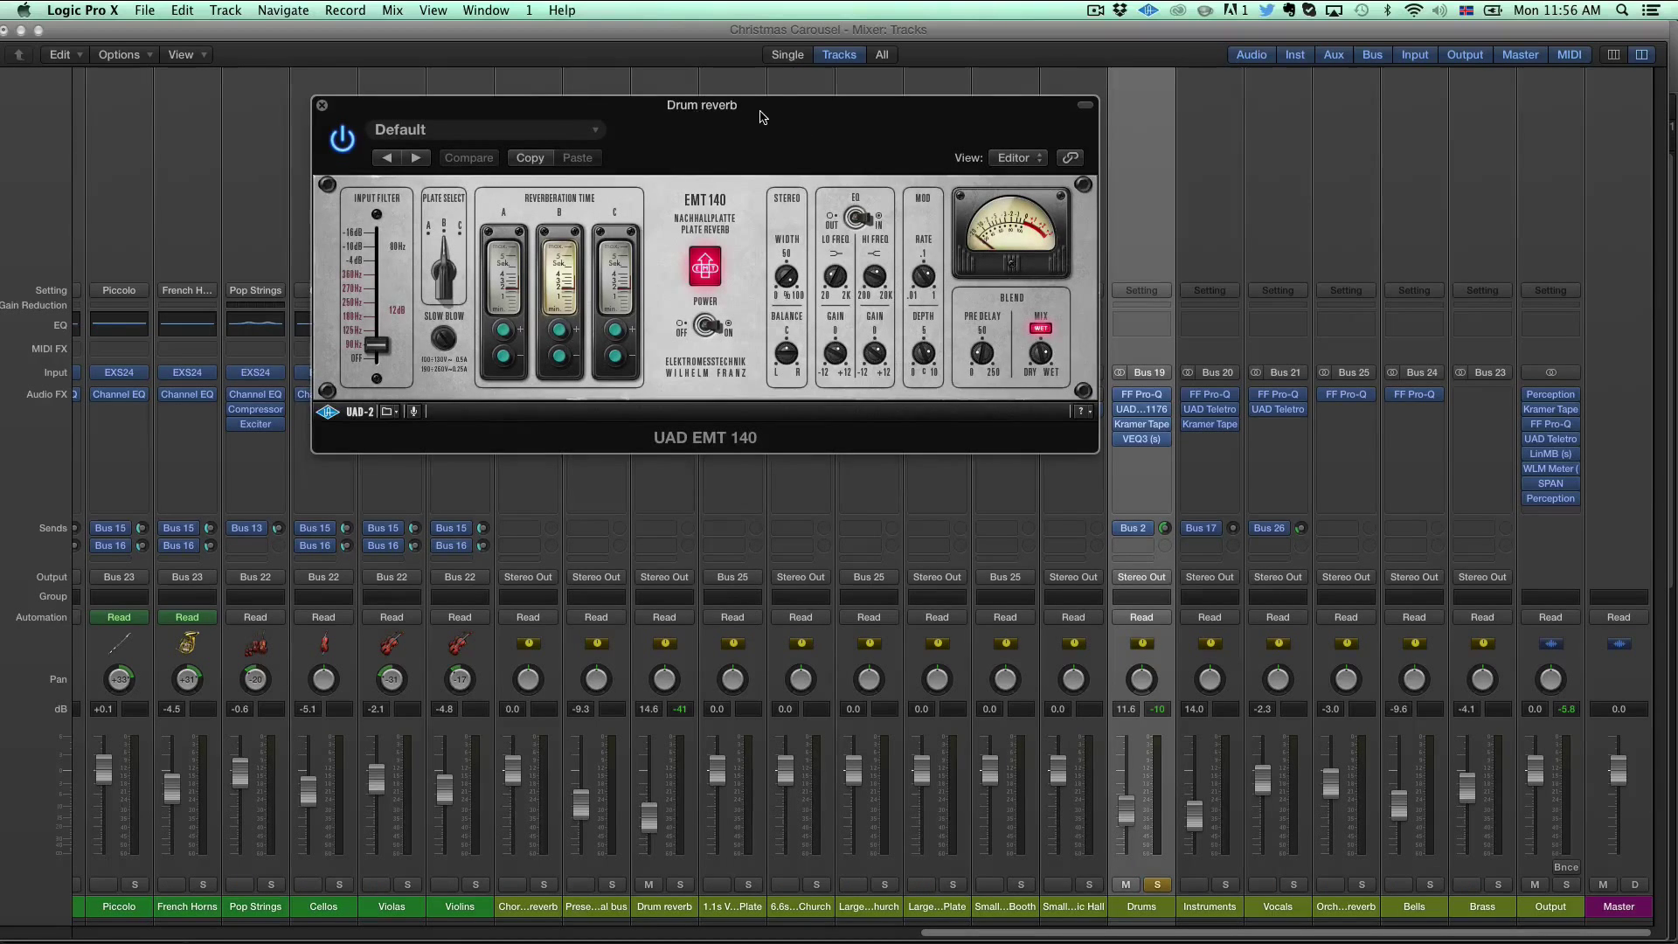
Step: Examine the UAD EMT 140 on the Drum reverb bus, browse its presets without choosing one, and move the window aside
left_click_drag(762, 117, 750, 112)
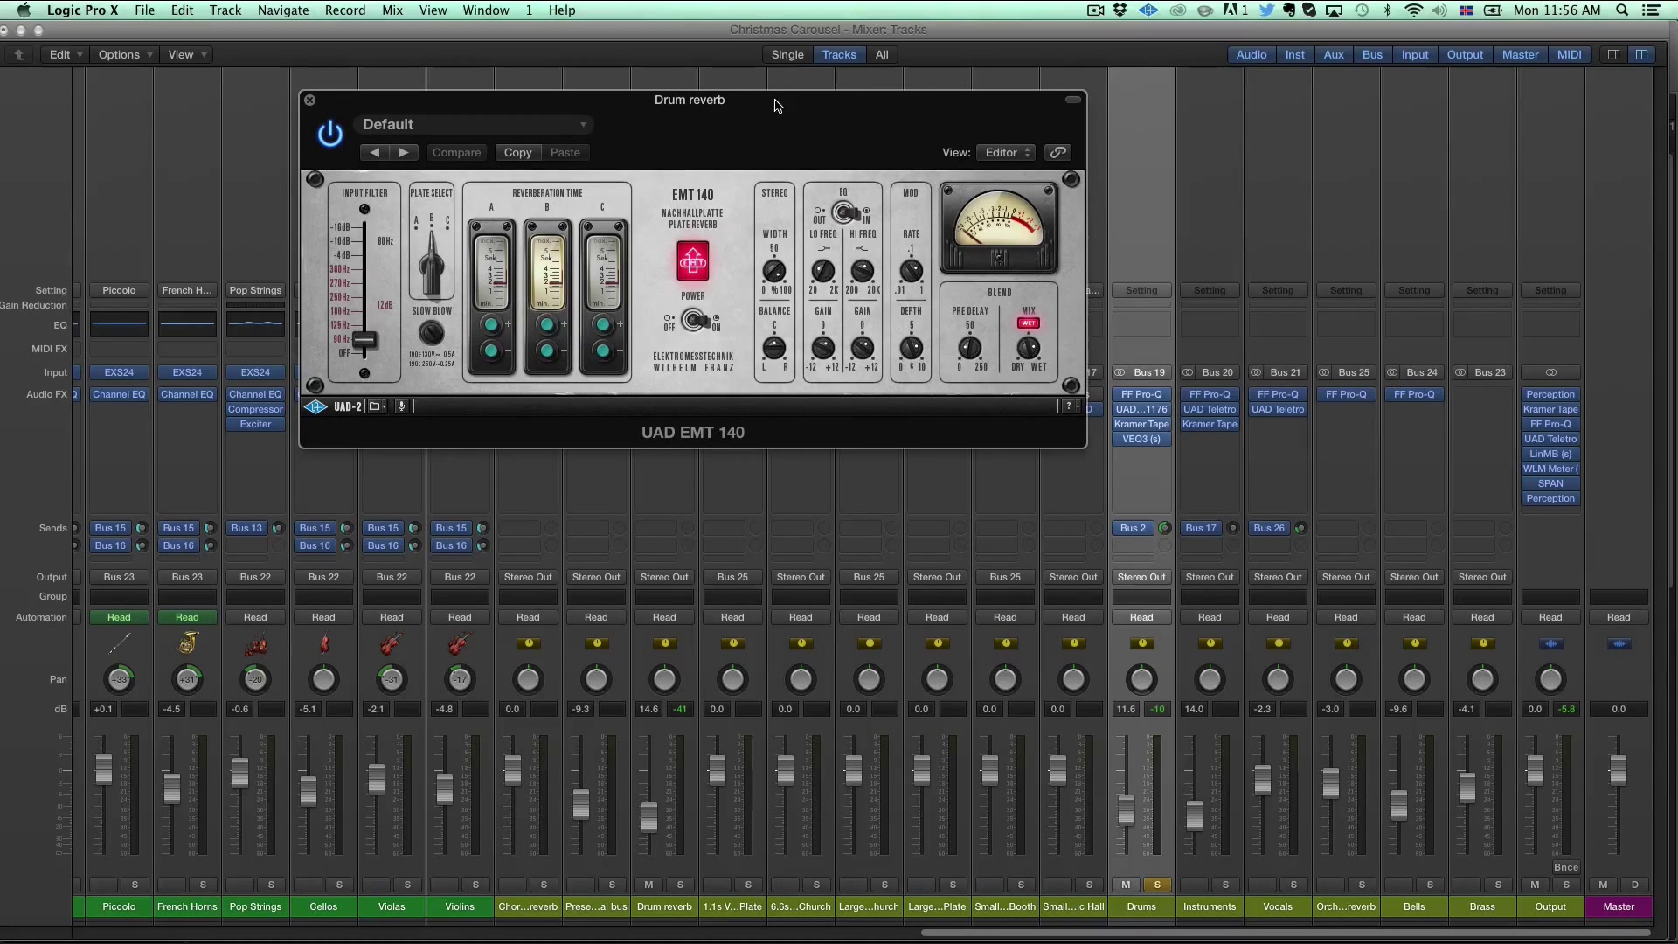
left_click(563, 128)
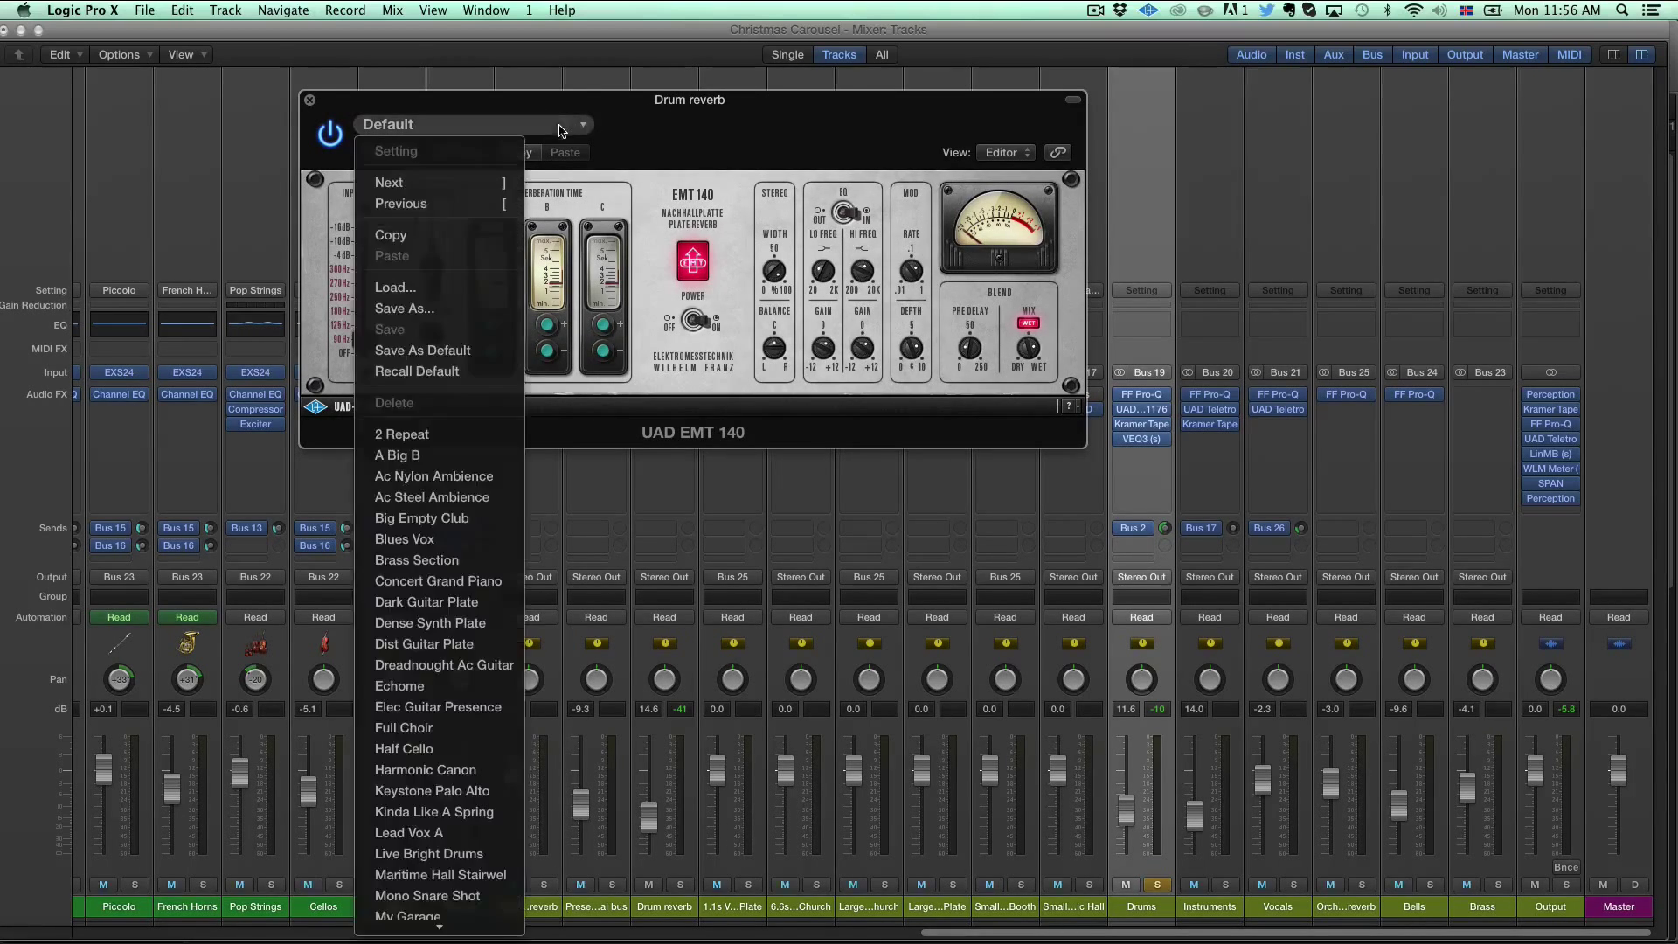
left_click(658, 126)
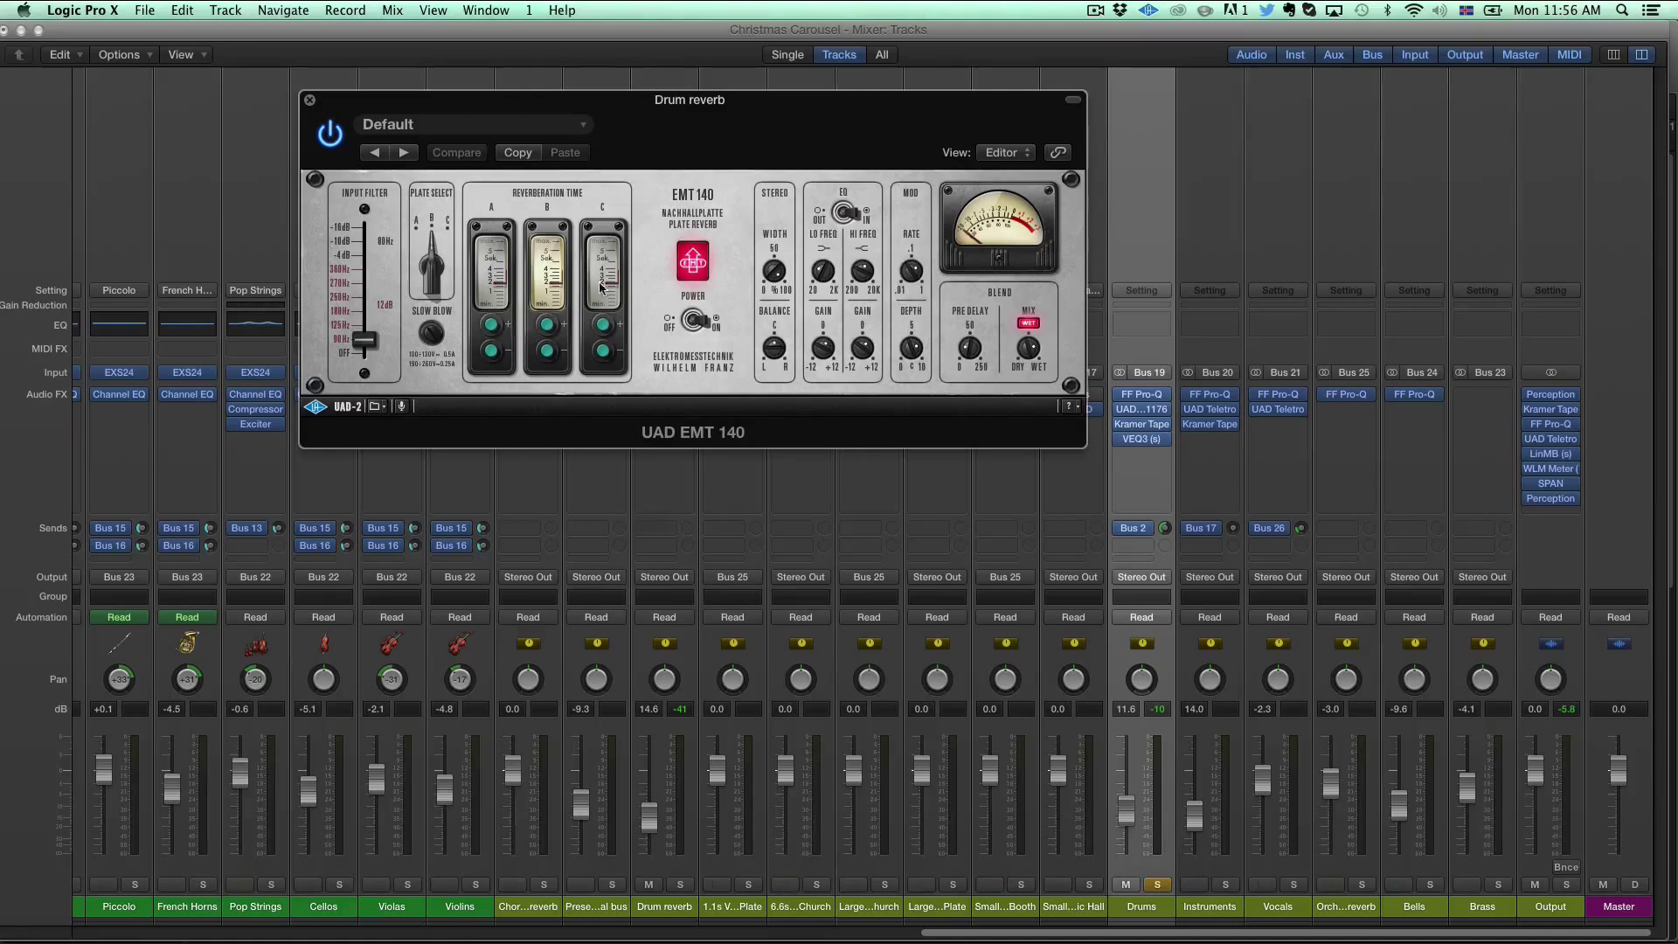
left_click_drag(636, 110, 536, 104)
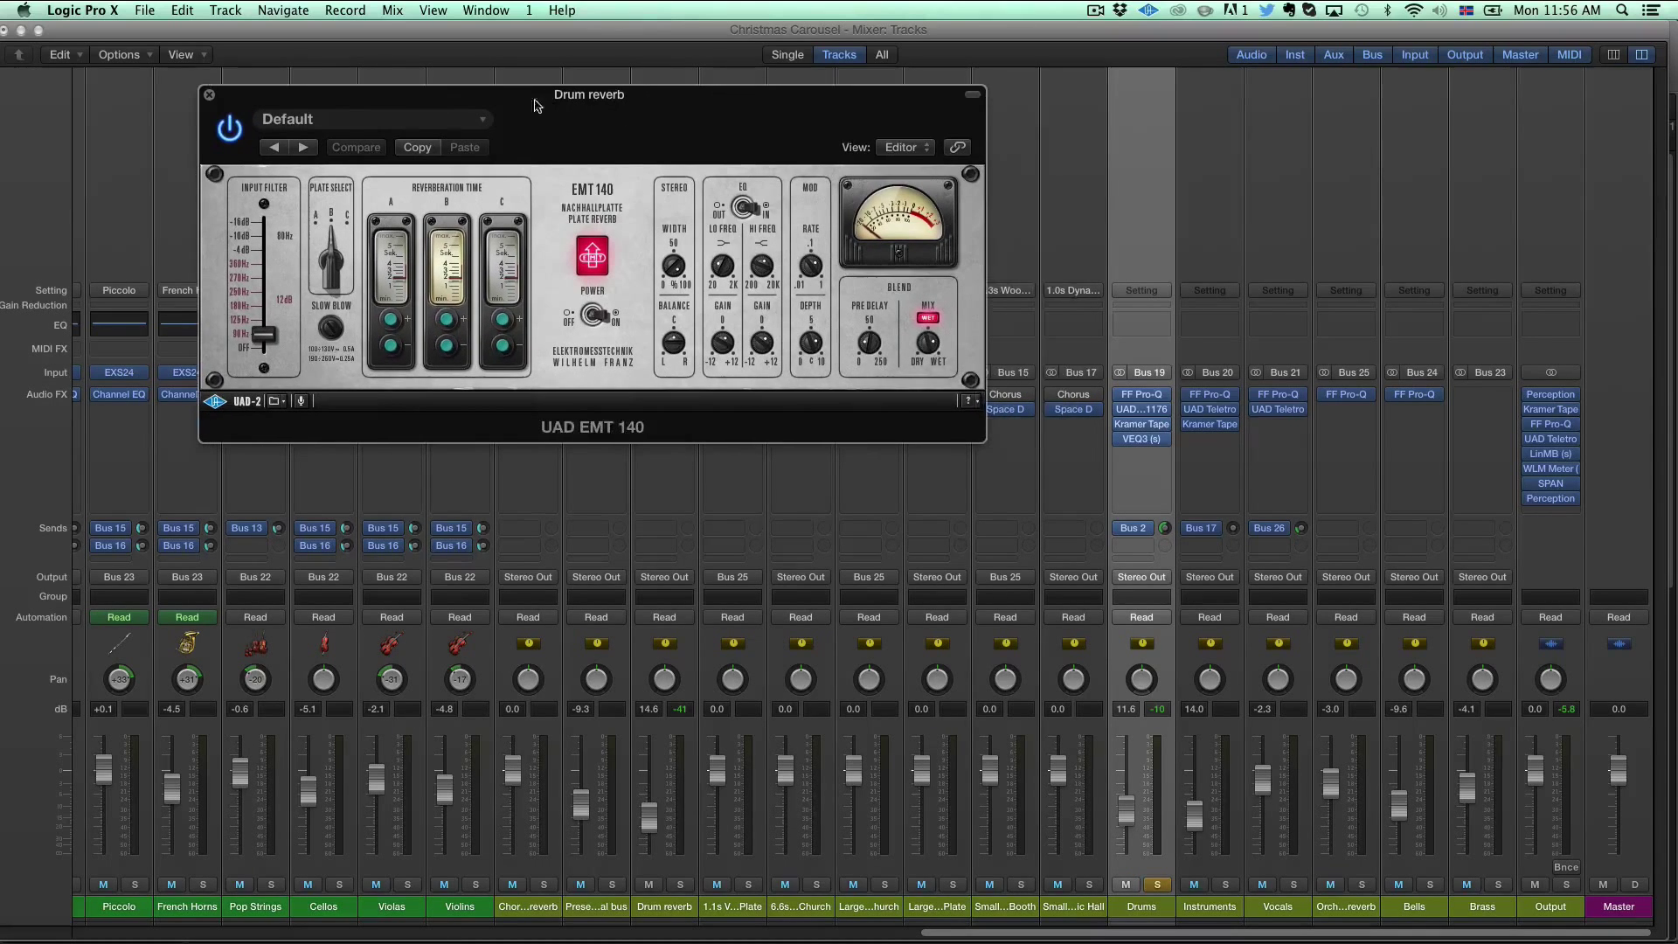
left_click(481, 120)
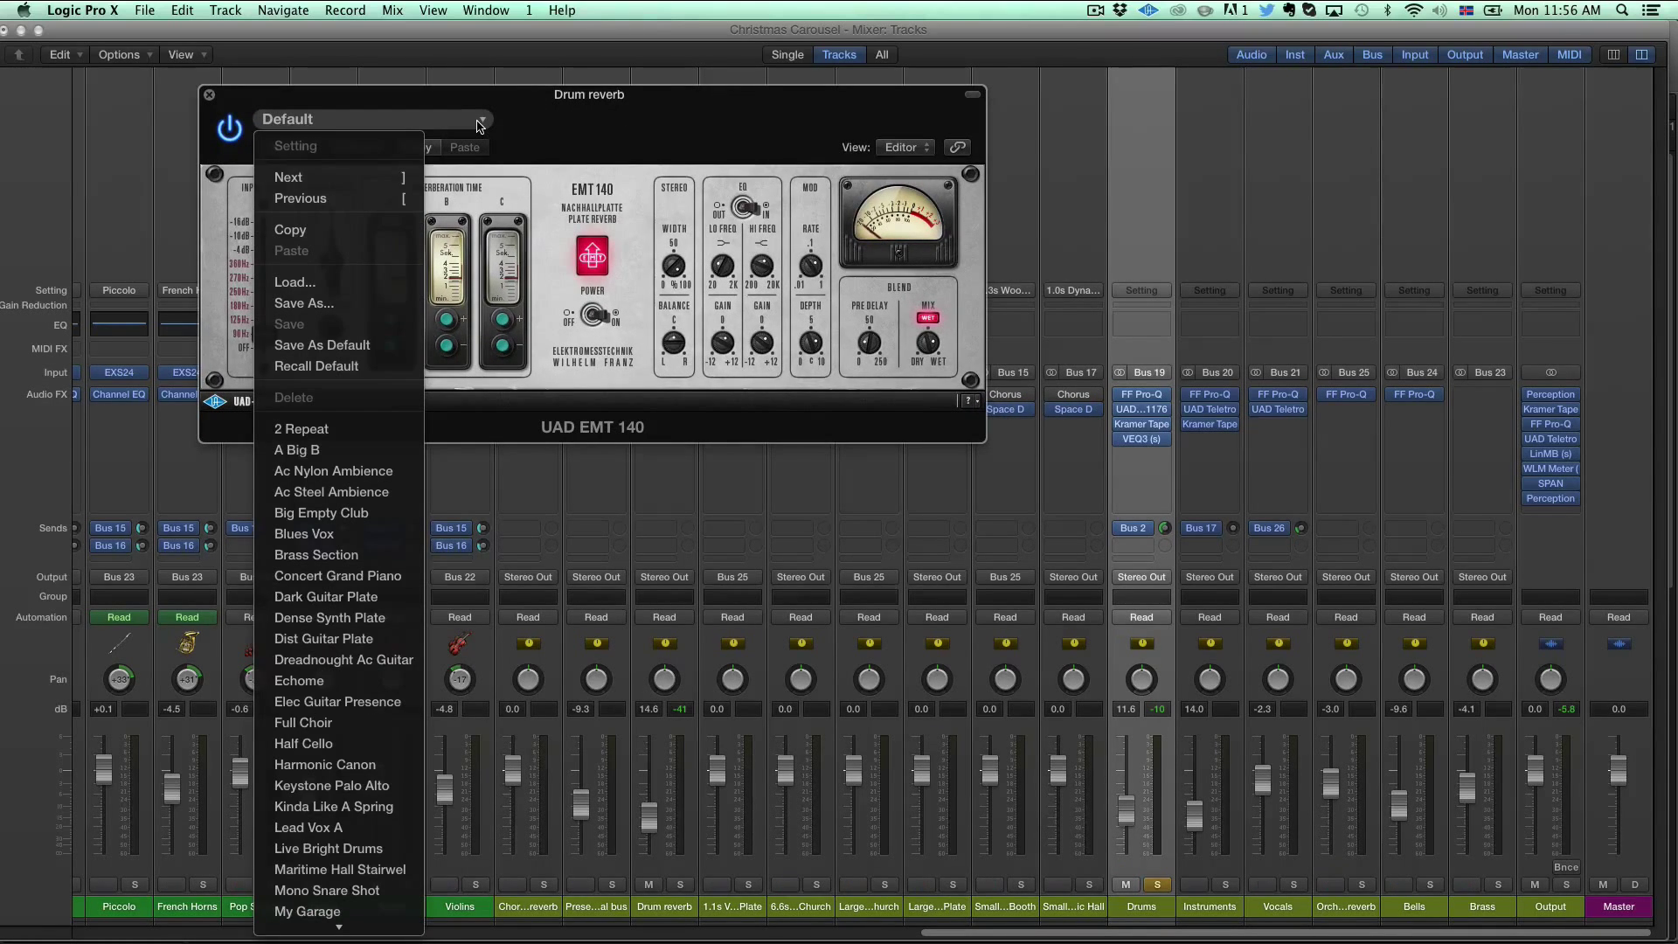
scroll(332, 900, "down", 5)
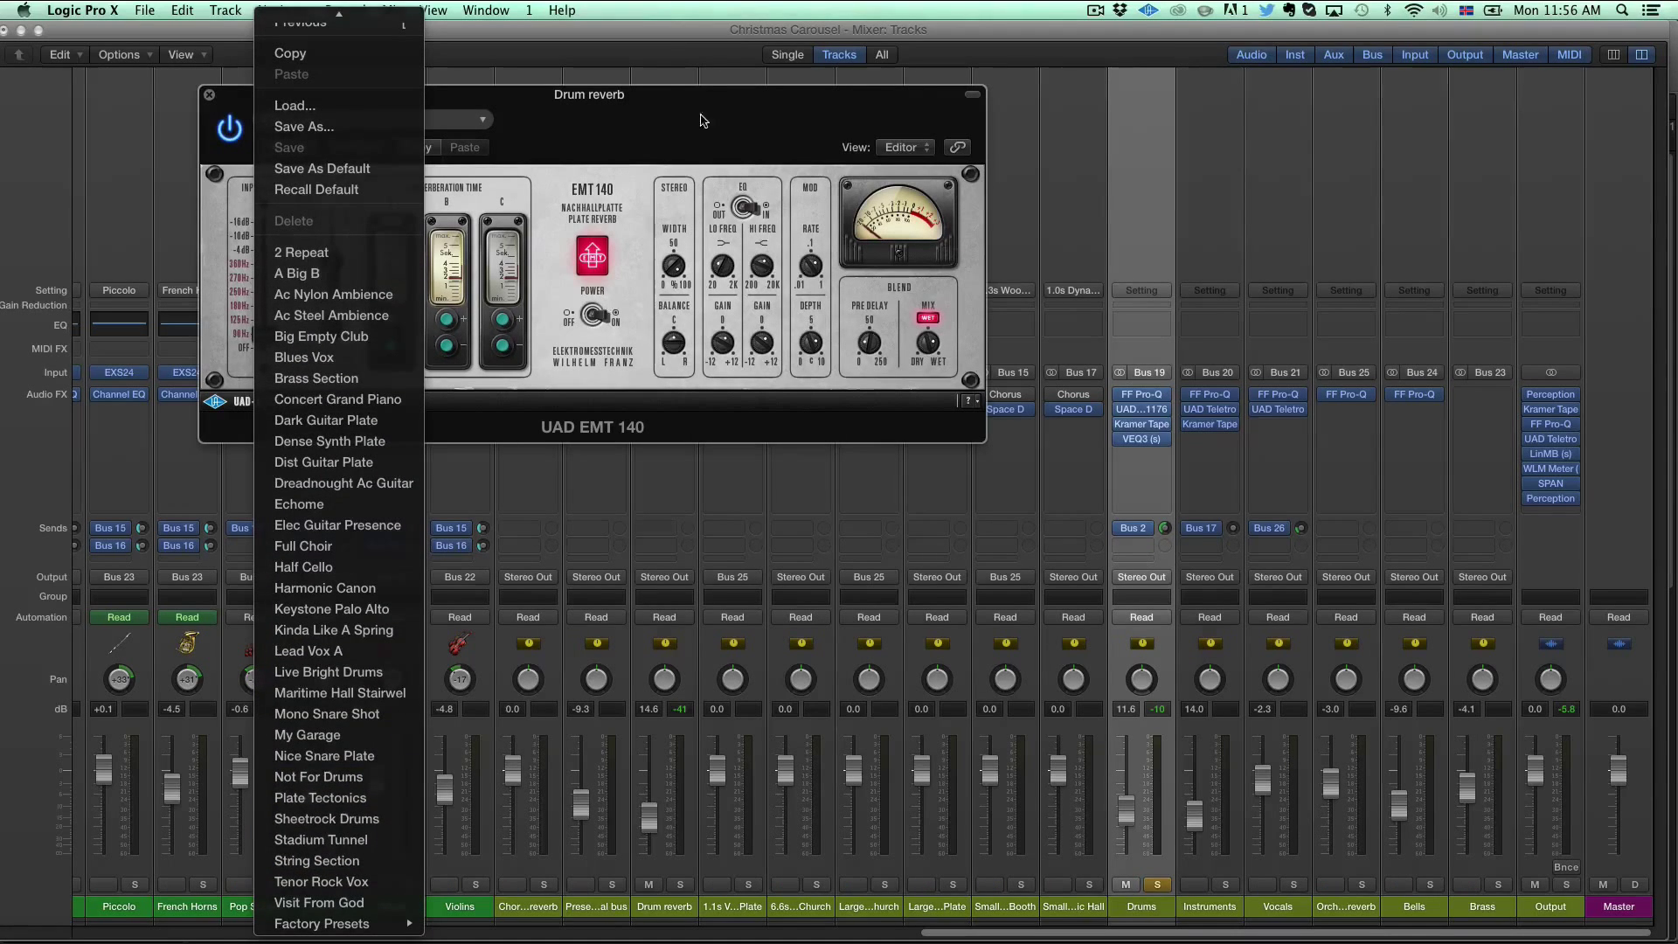
left_click(651, 109)
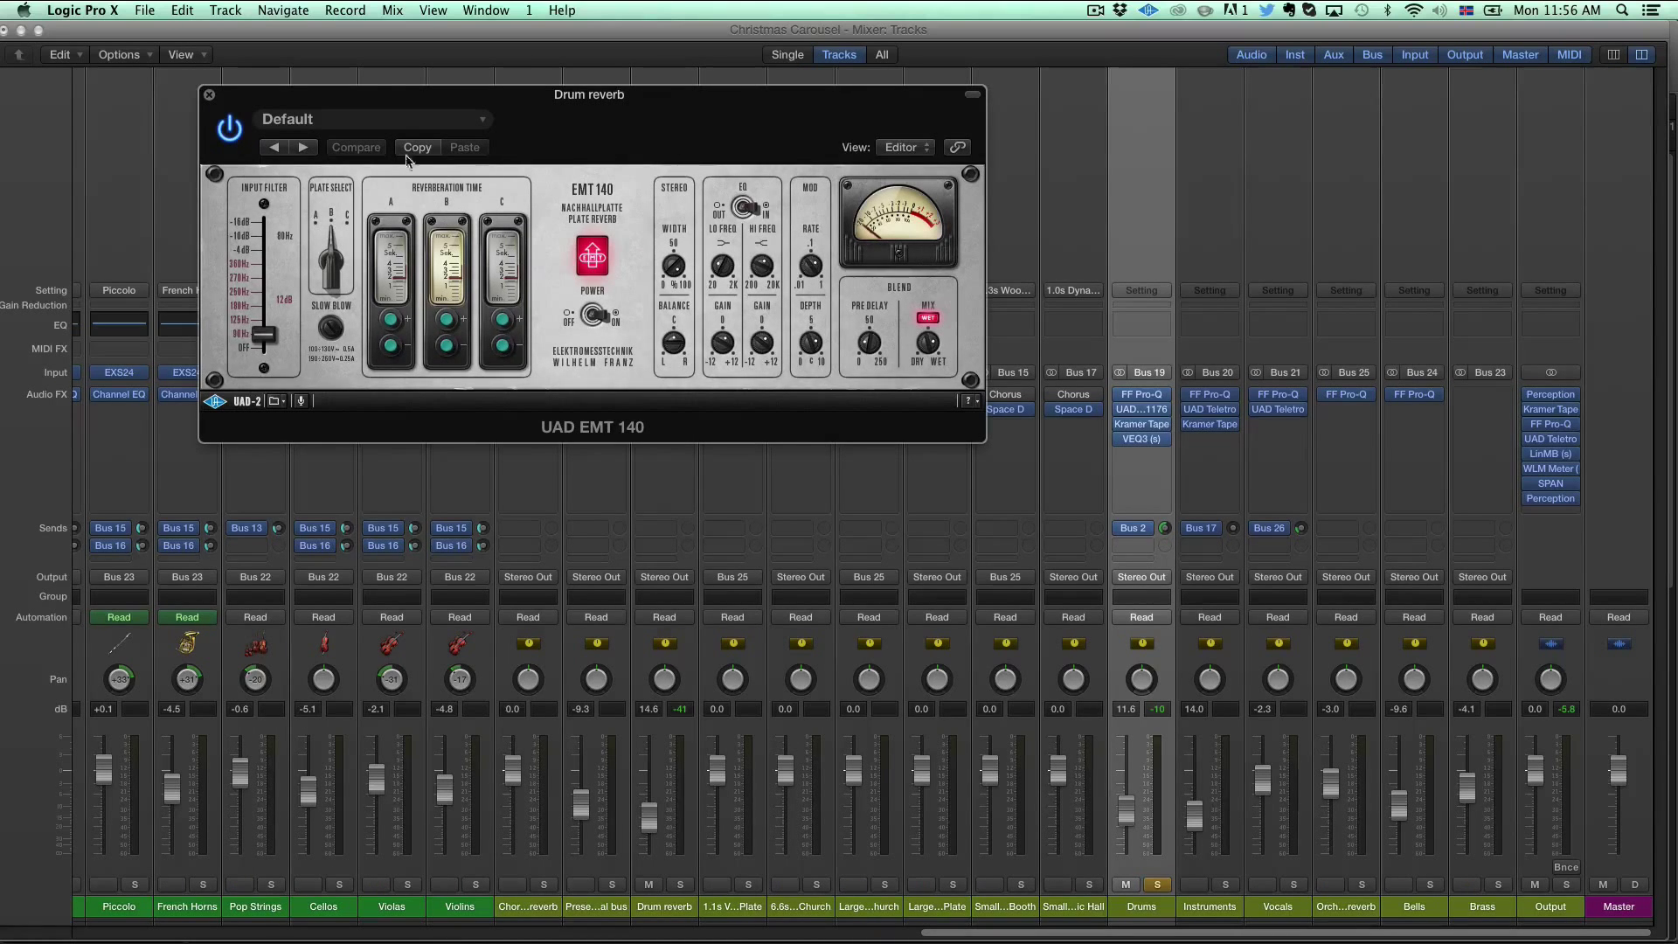
left_click_drag(579, 103, 506, 40)
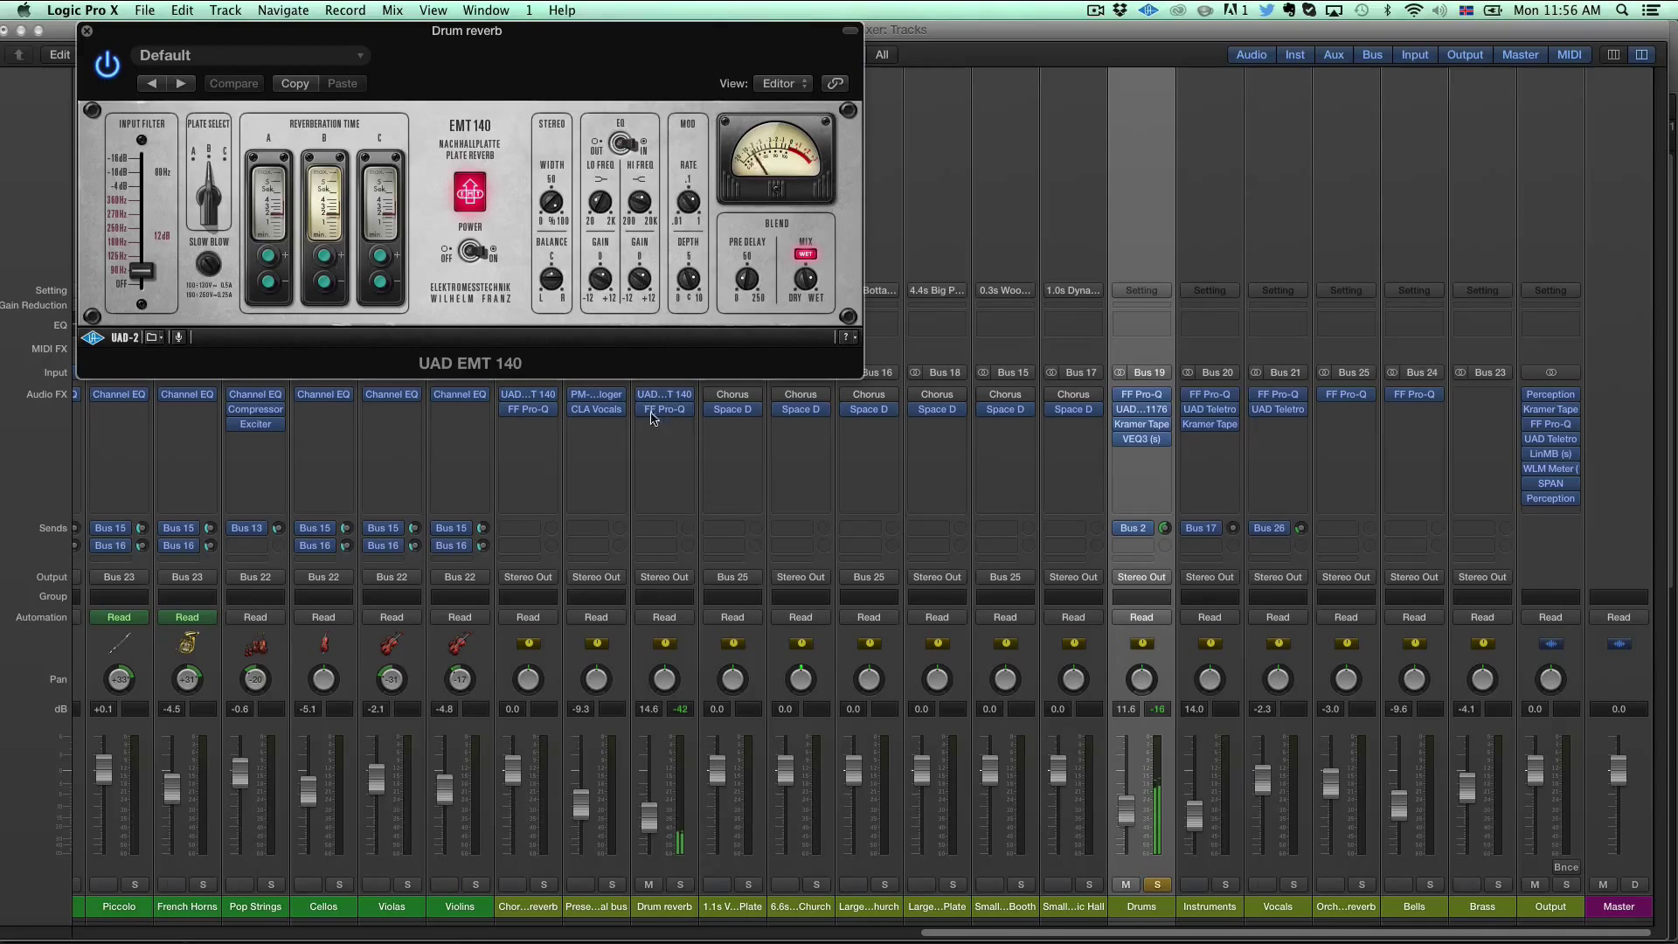
Step: Solo the Drum reverb bus to hear the reverb alone, and turn its solo off again
mouse_move(644, 398)
left_click(681, 885)
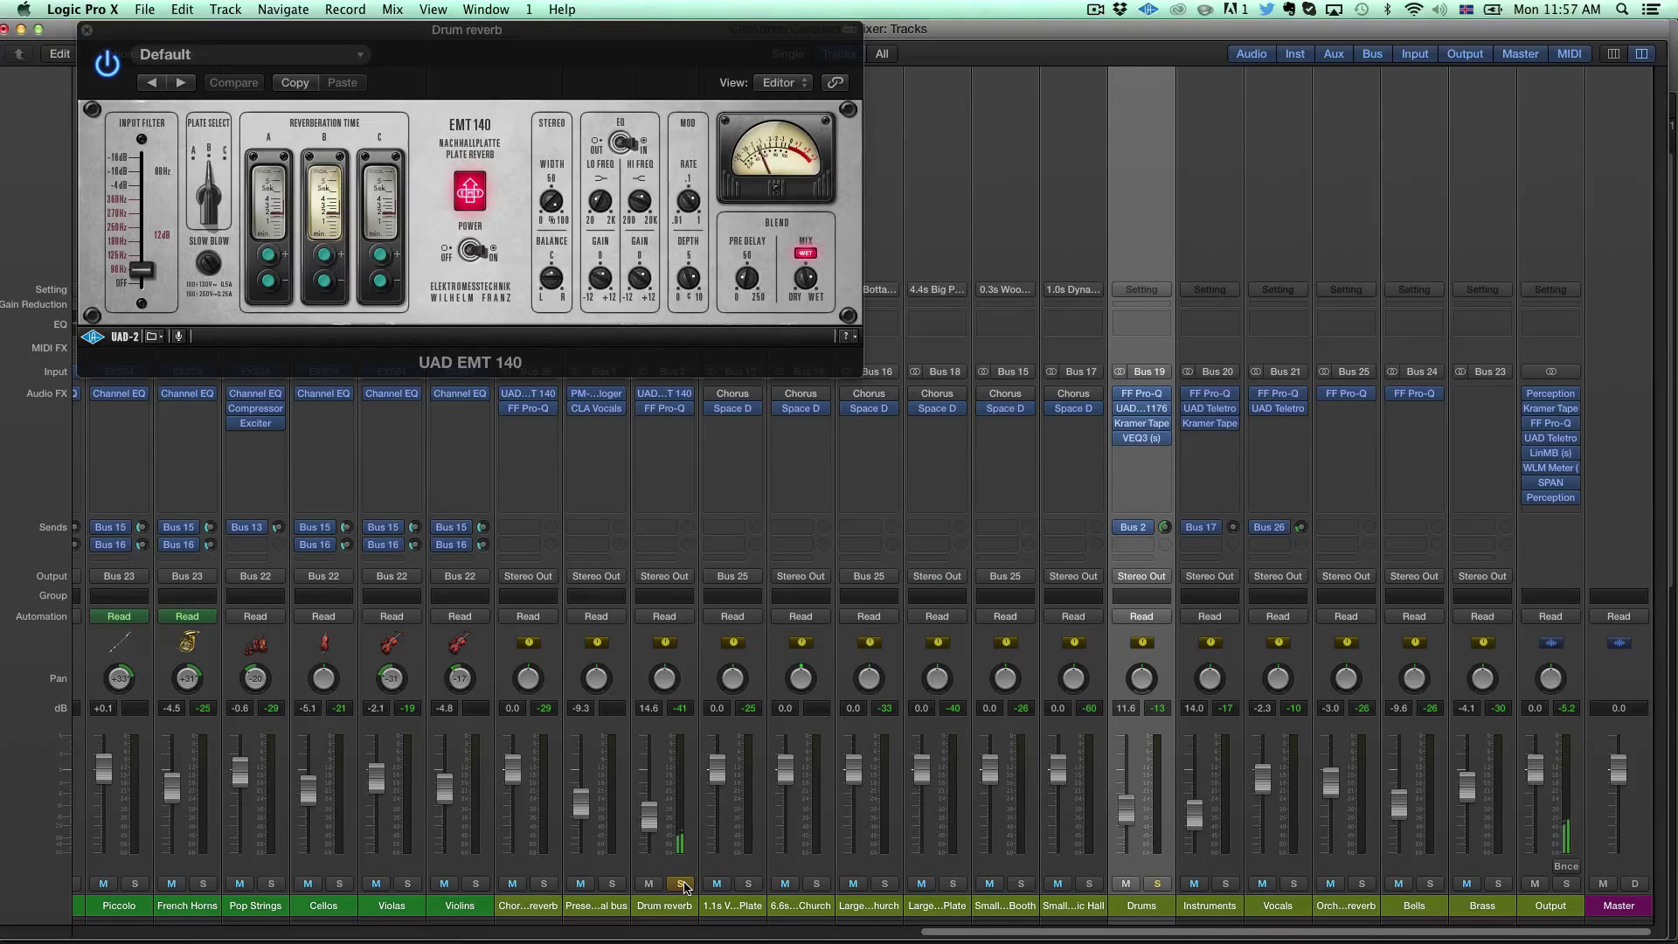
left_click(681, 884)
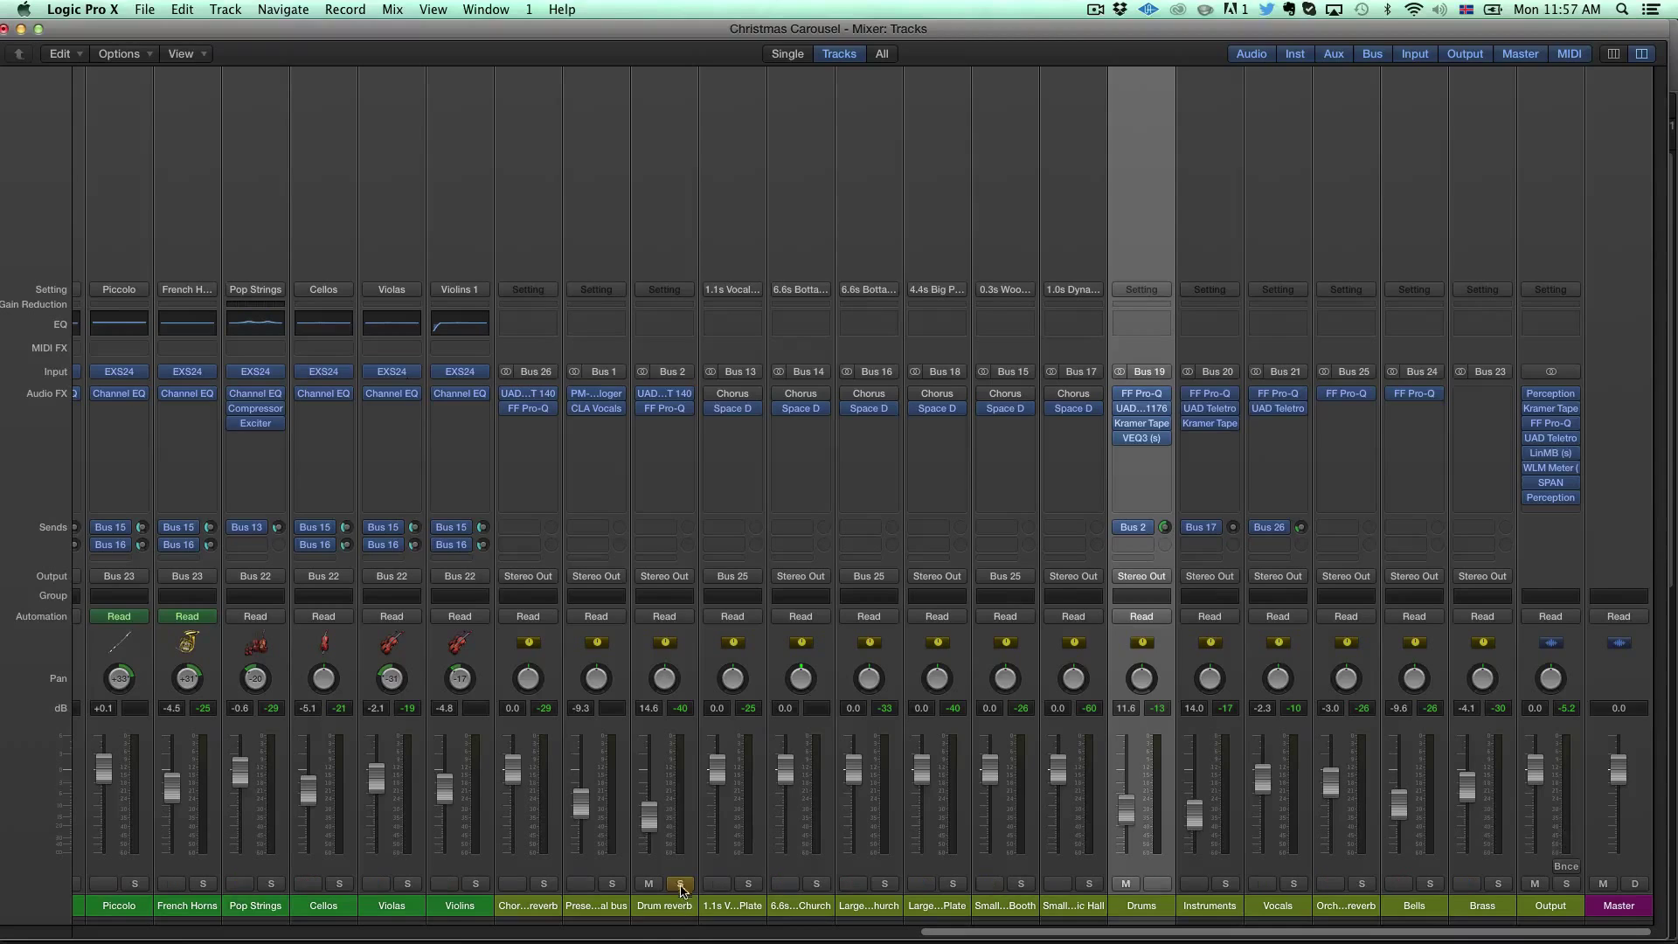
left_click(680, 884)
Step: Examine the FF Pro-Q curve on the OVERHEAD RIDE+_01 channel, closing and reopening the plug-in window
scroll(1126, 811, "left", 15)
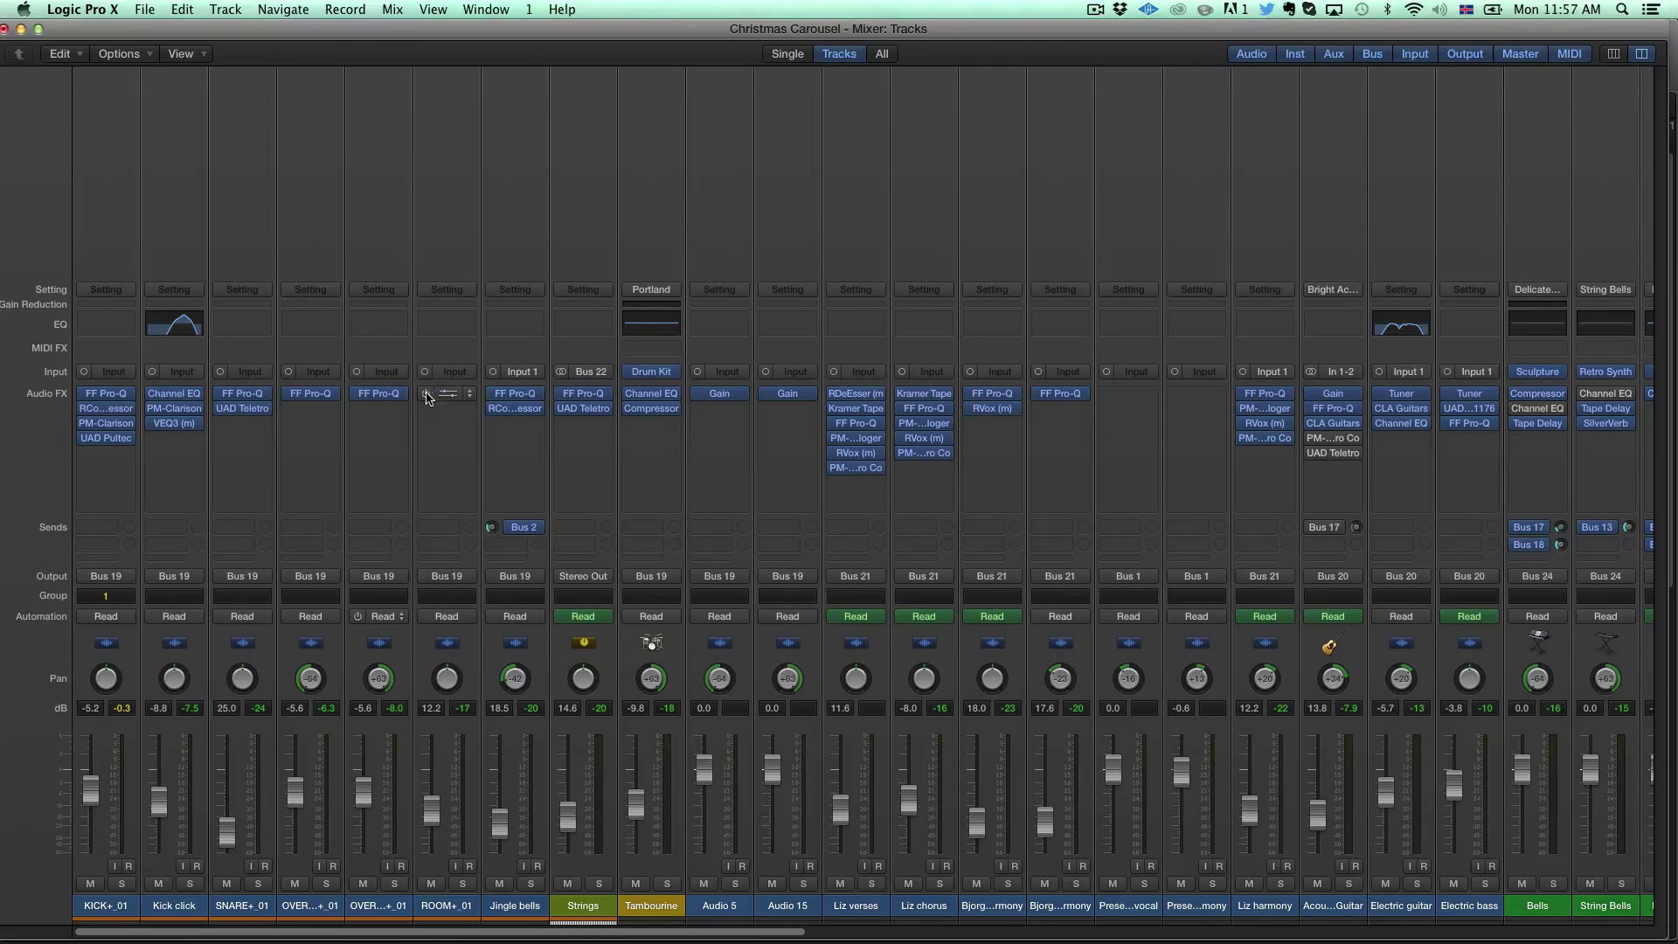
left_click(381, 396)
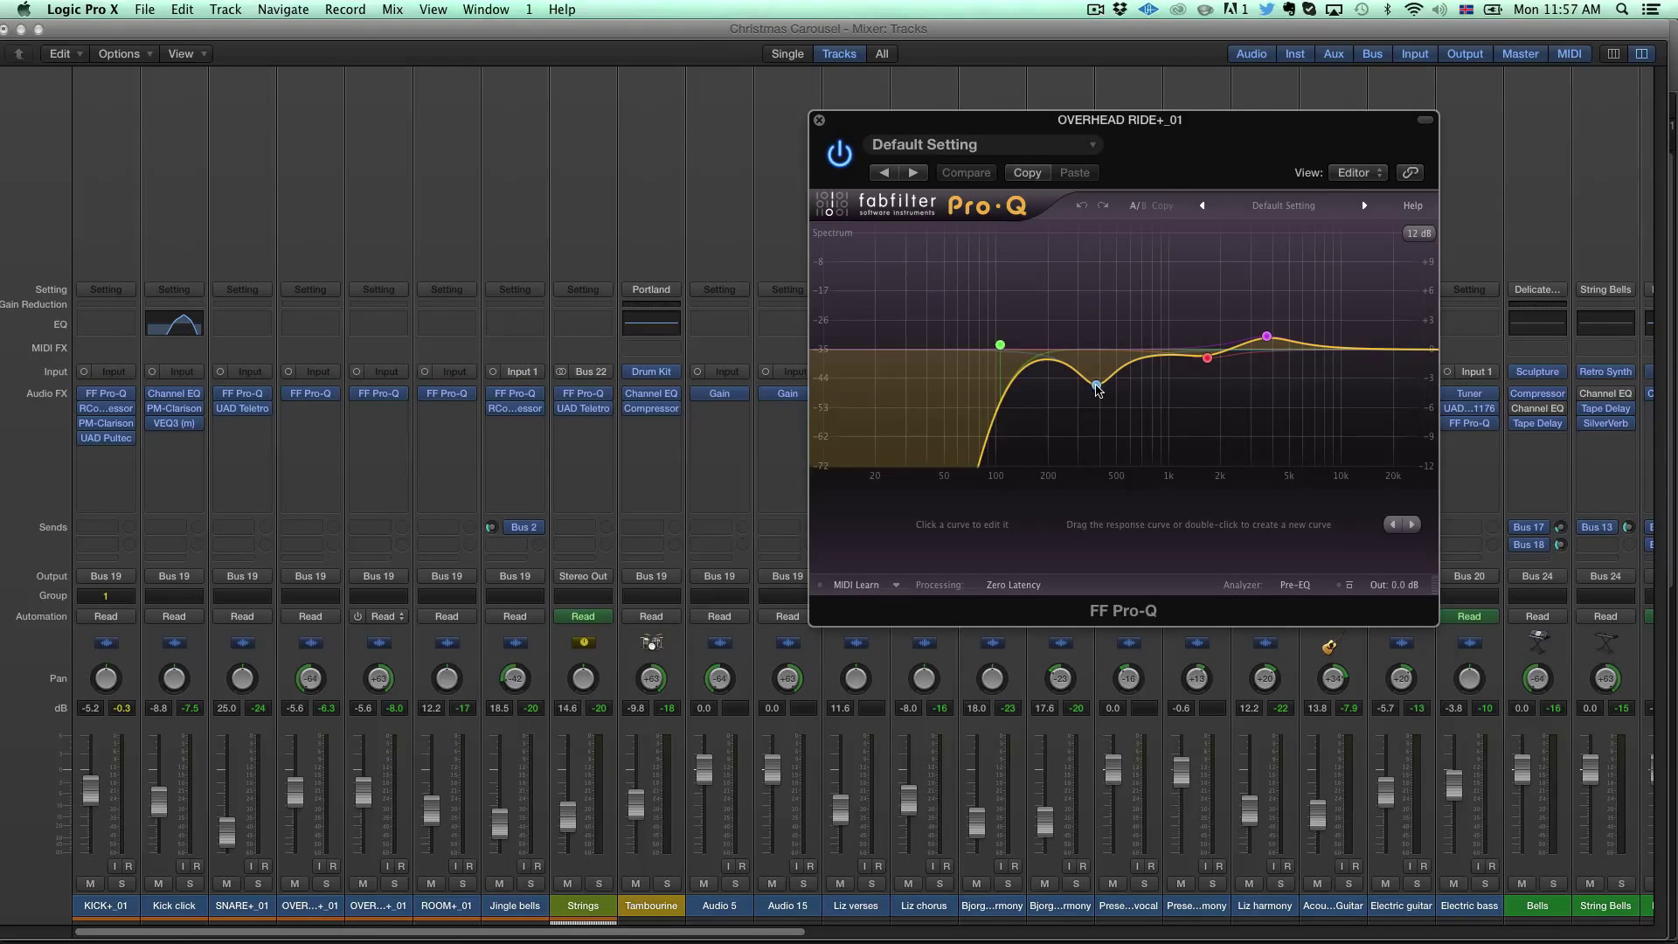
left_click(820, 121)
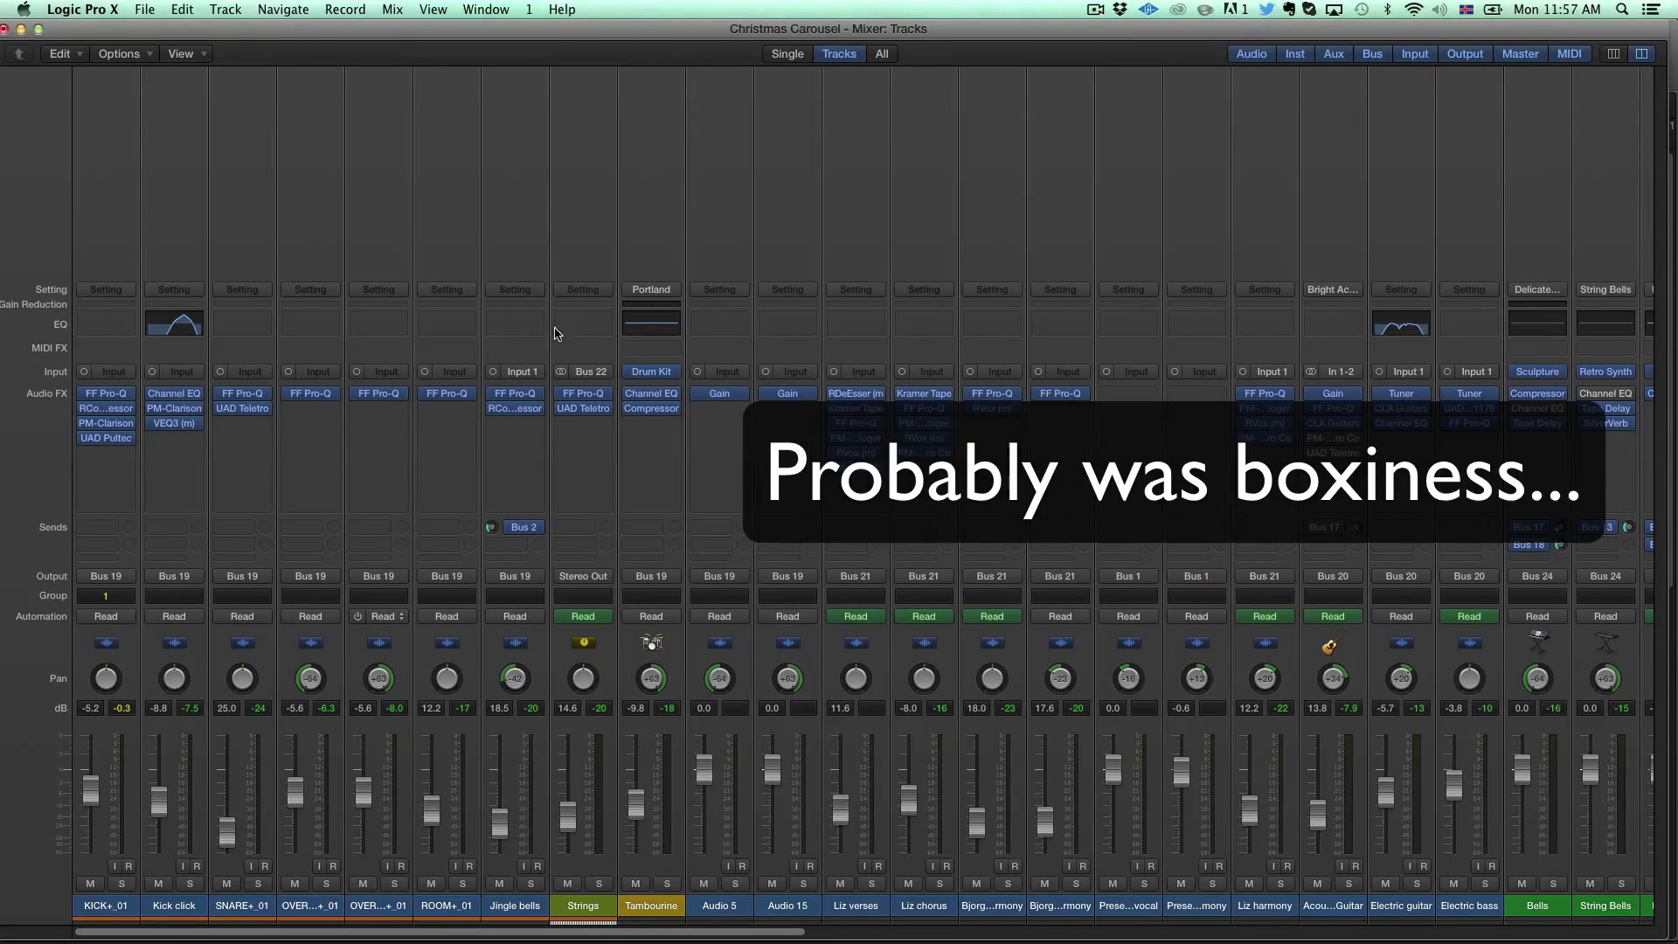
left_click(379, 394)
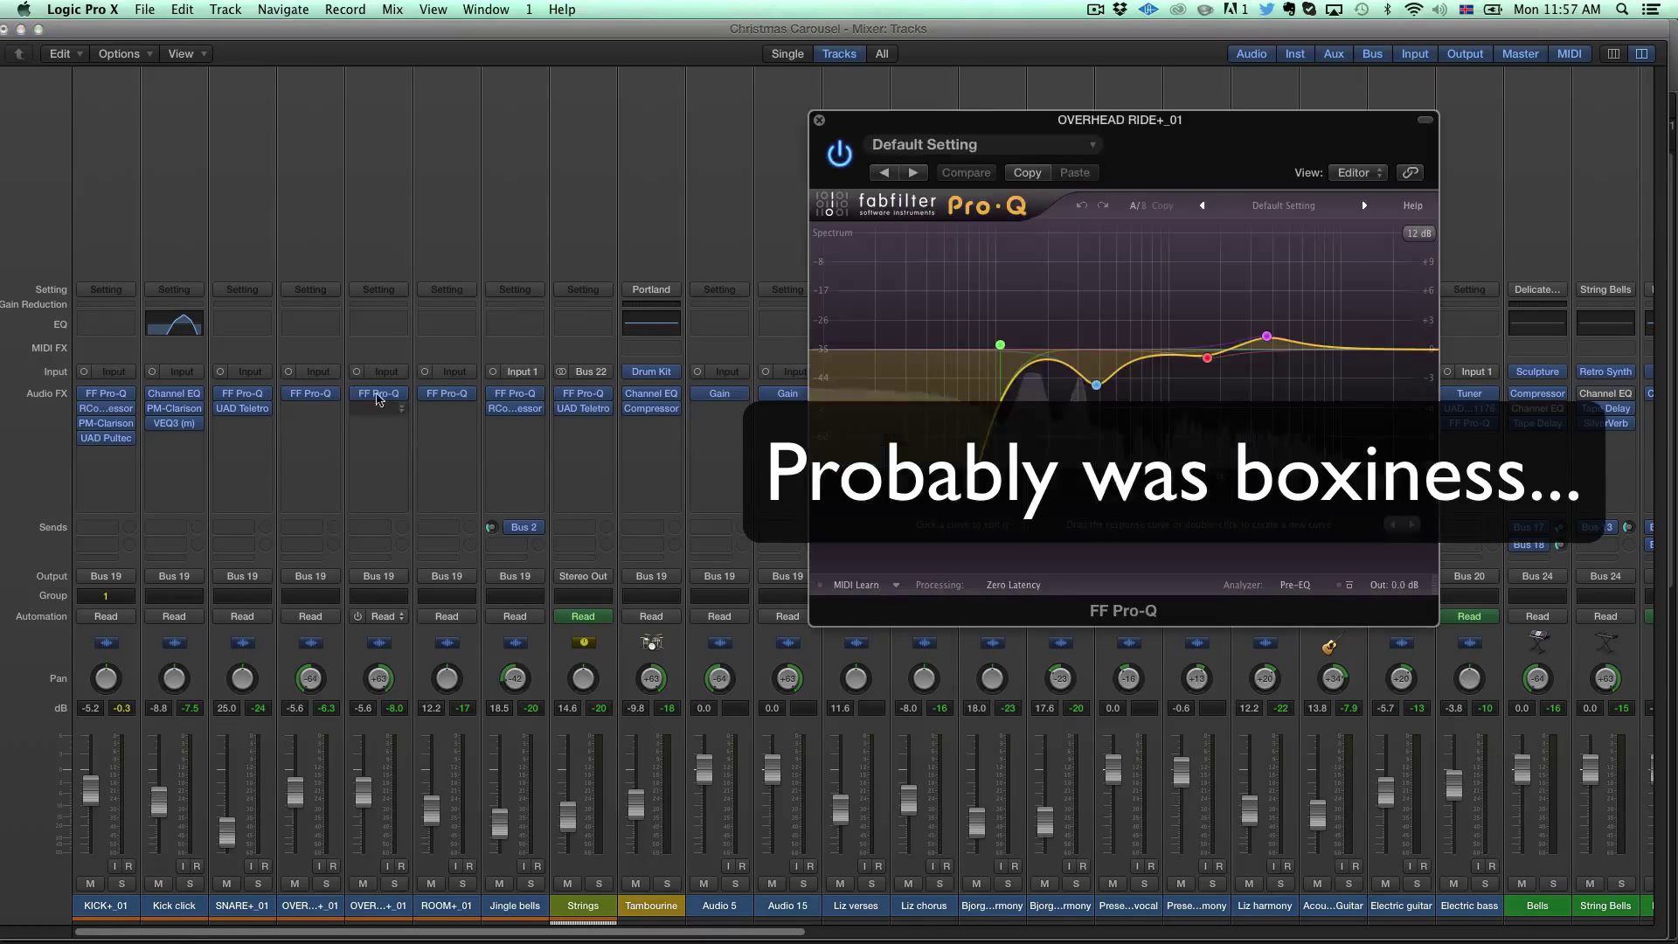
Step: Compare the SNARE+_01 track with its Teletronix LA-2A compressor bypassed and active, and inspect its FF Pro-Q curve
left_click(820, 121)
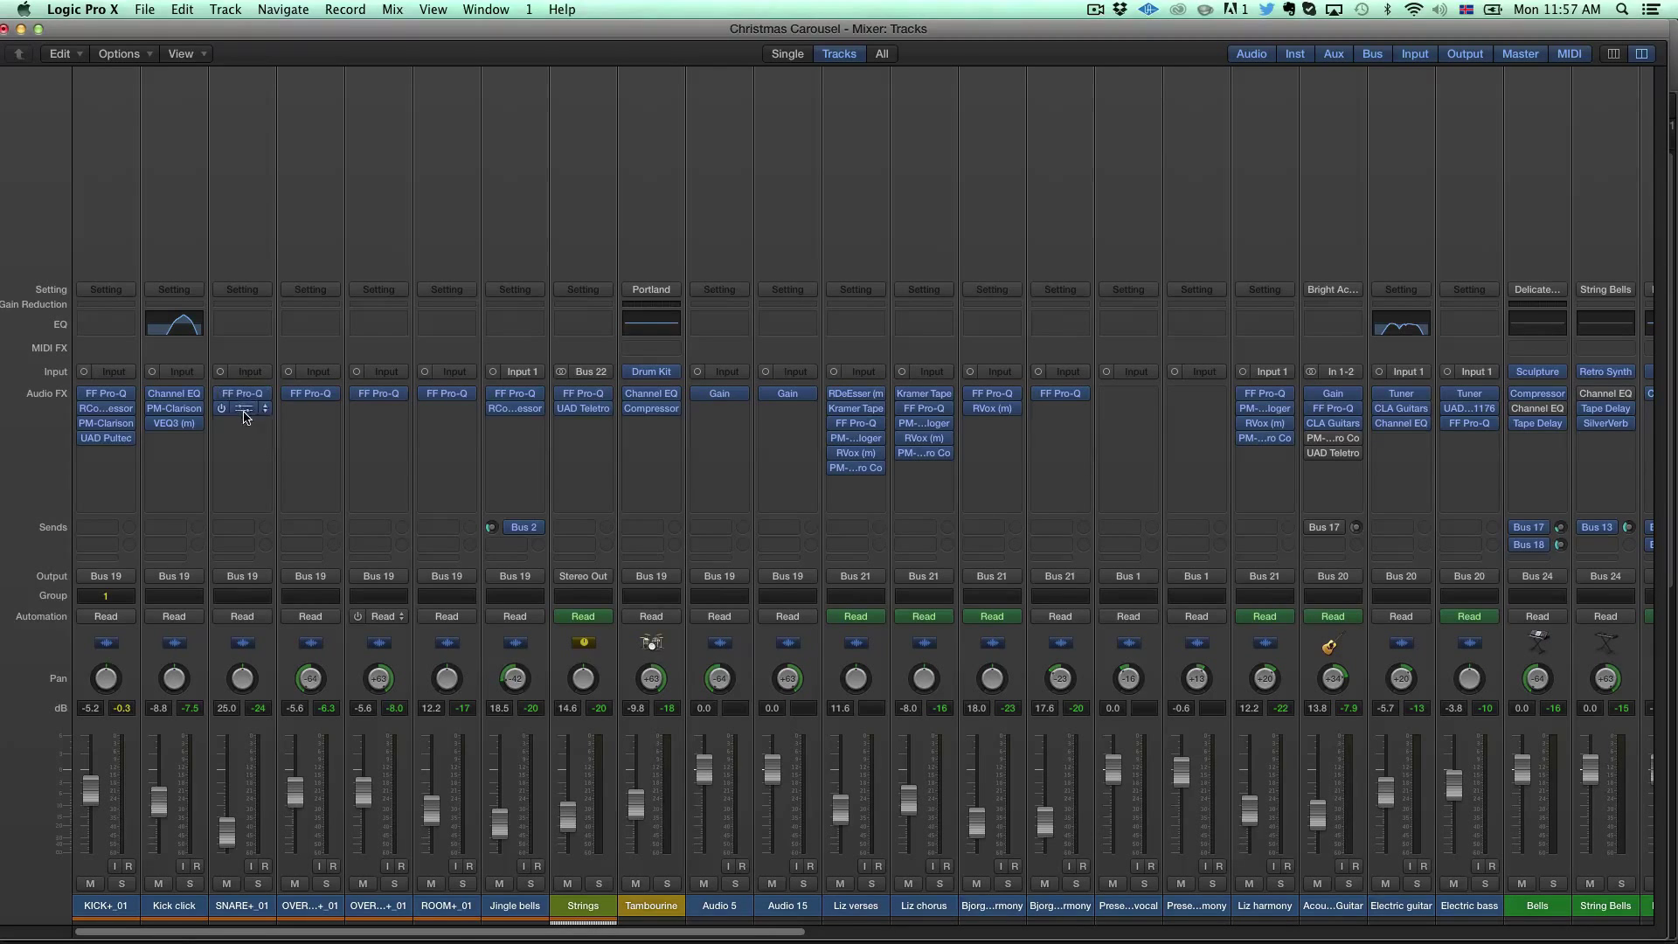
left_click(245, 409)
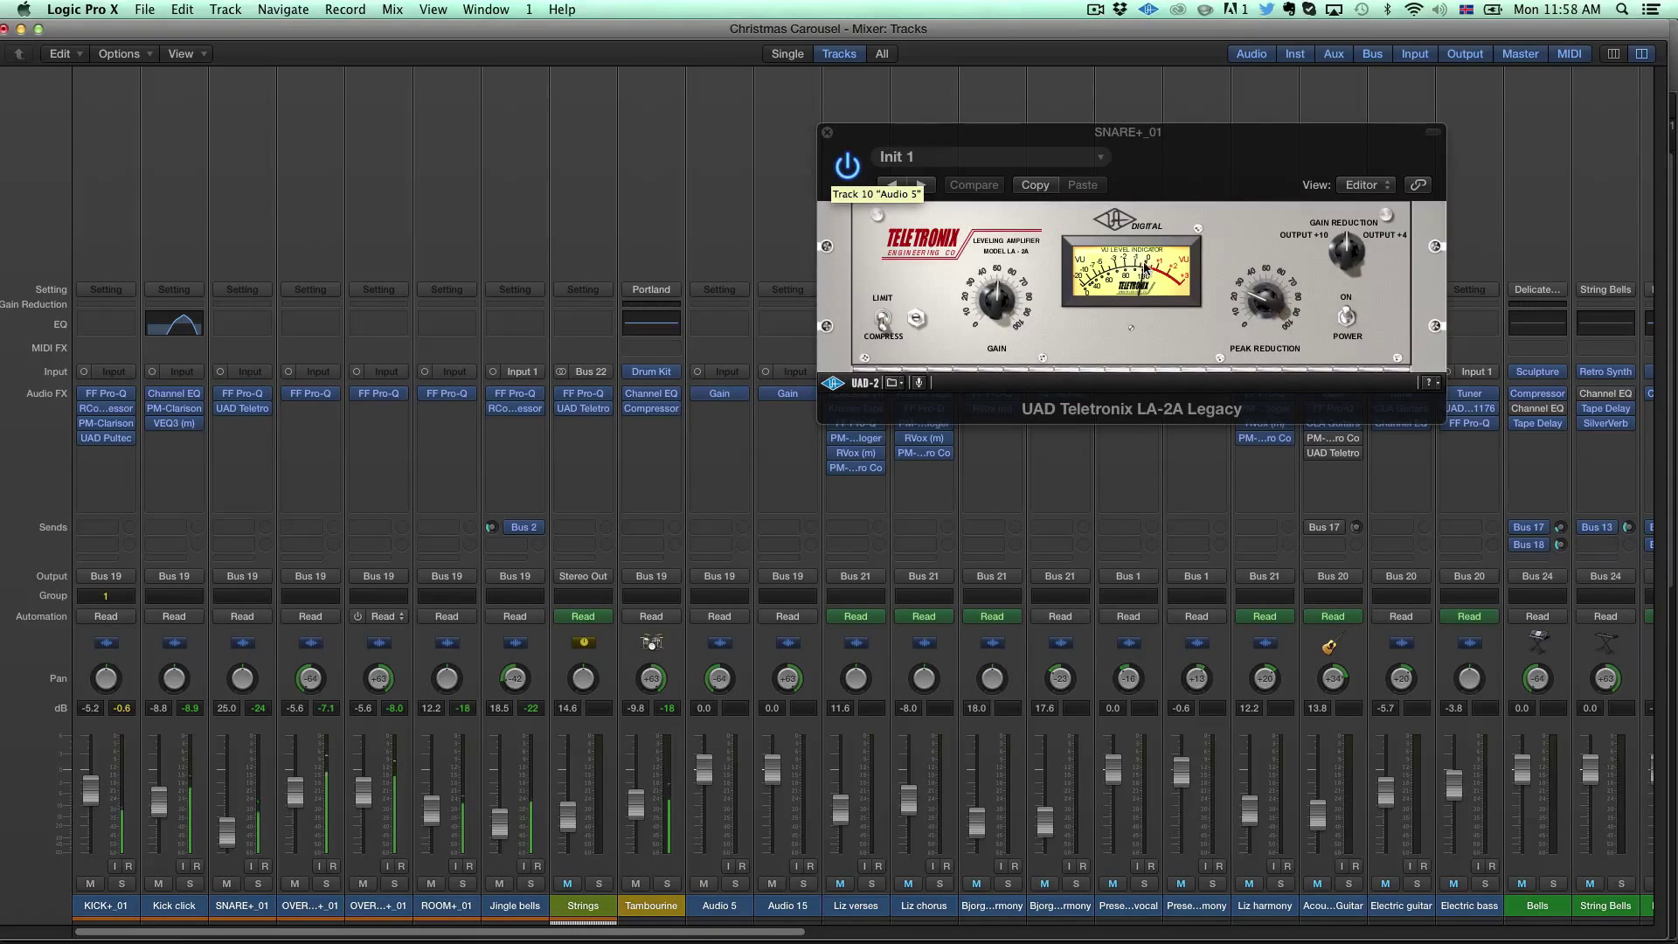
left_click(848, 168)
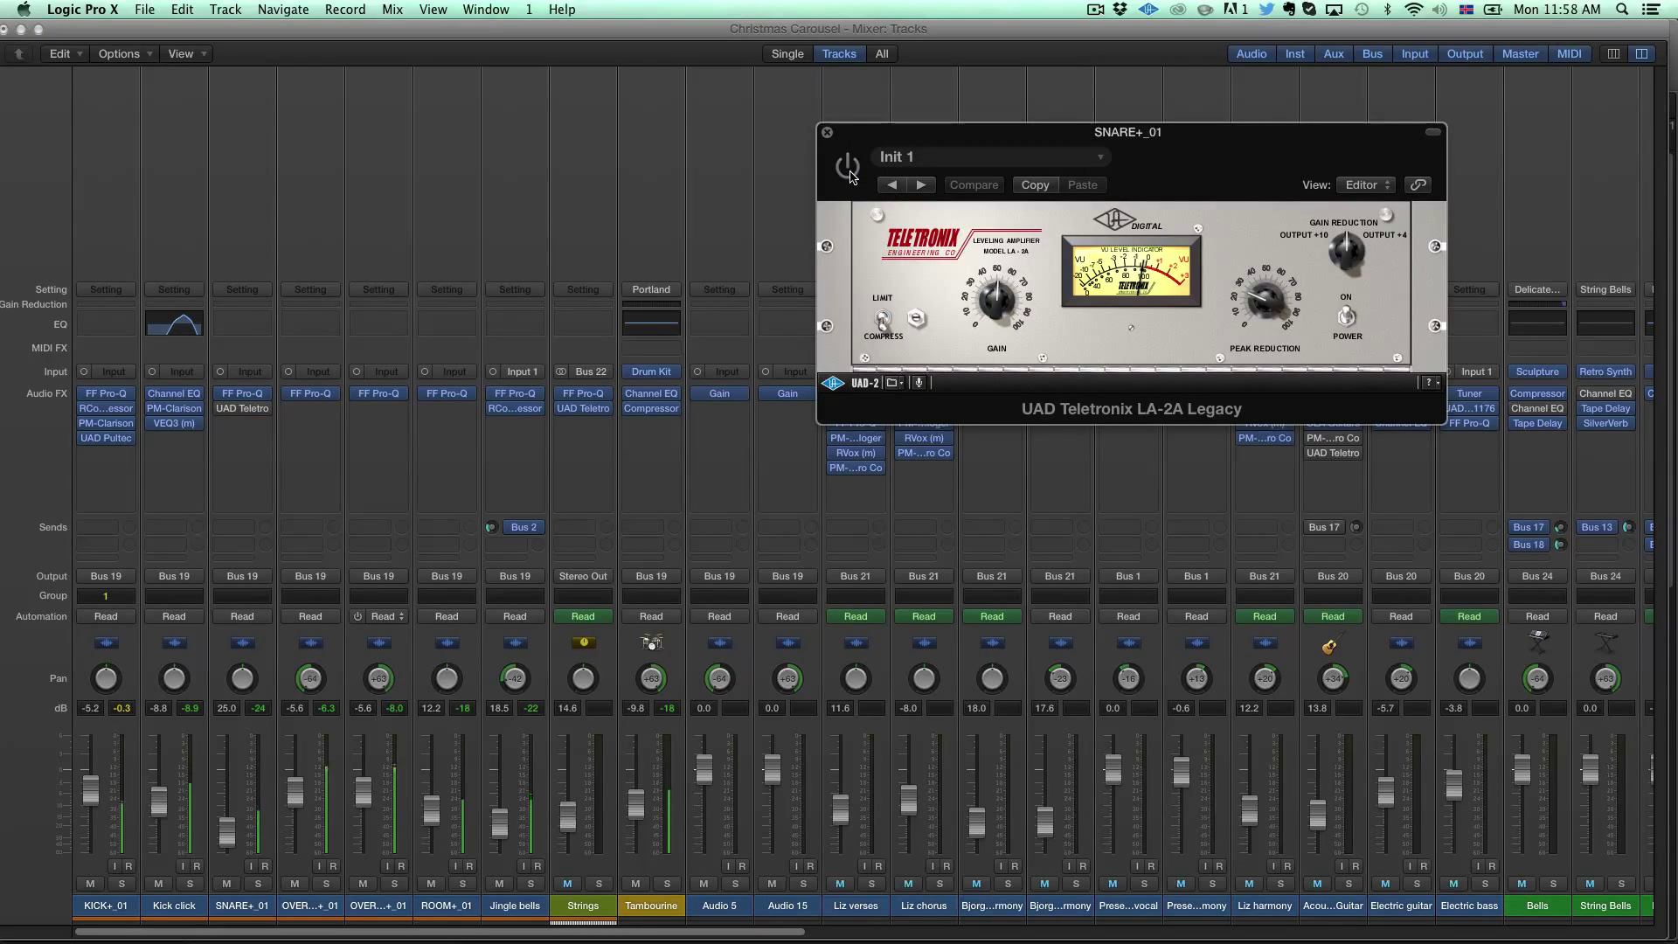
left_click(849, 171)
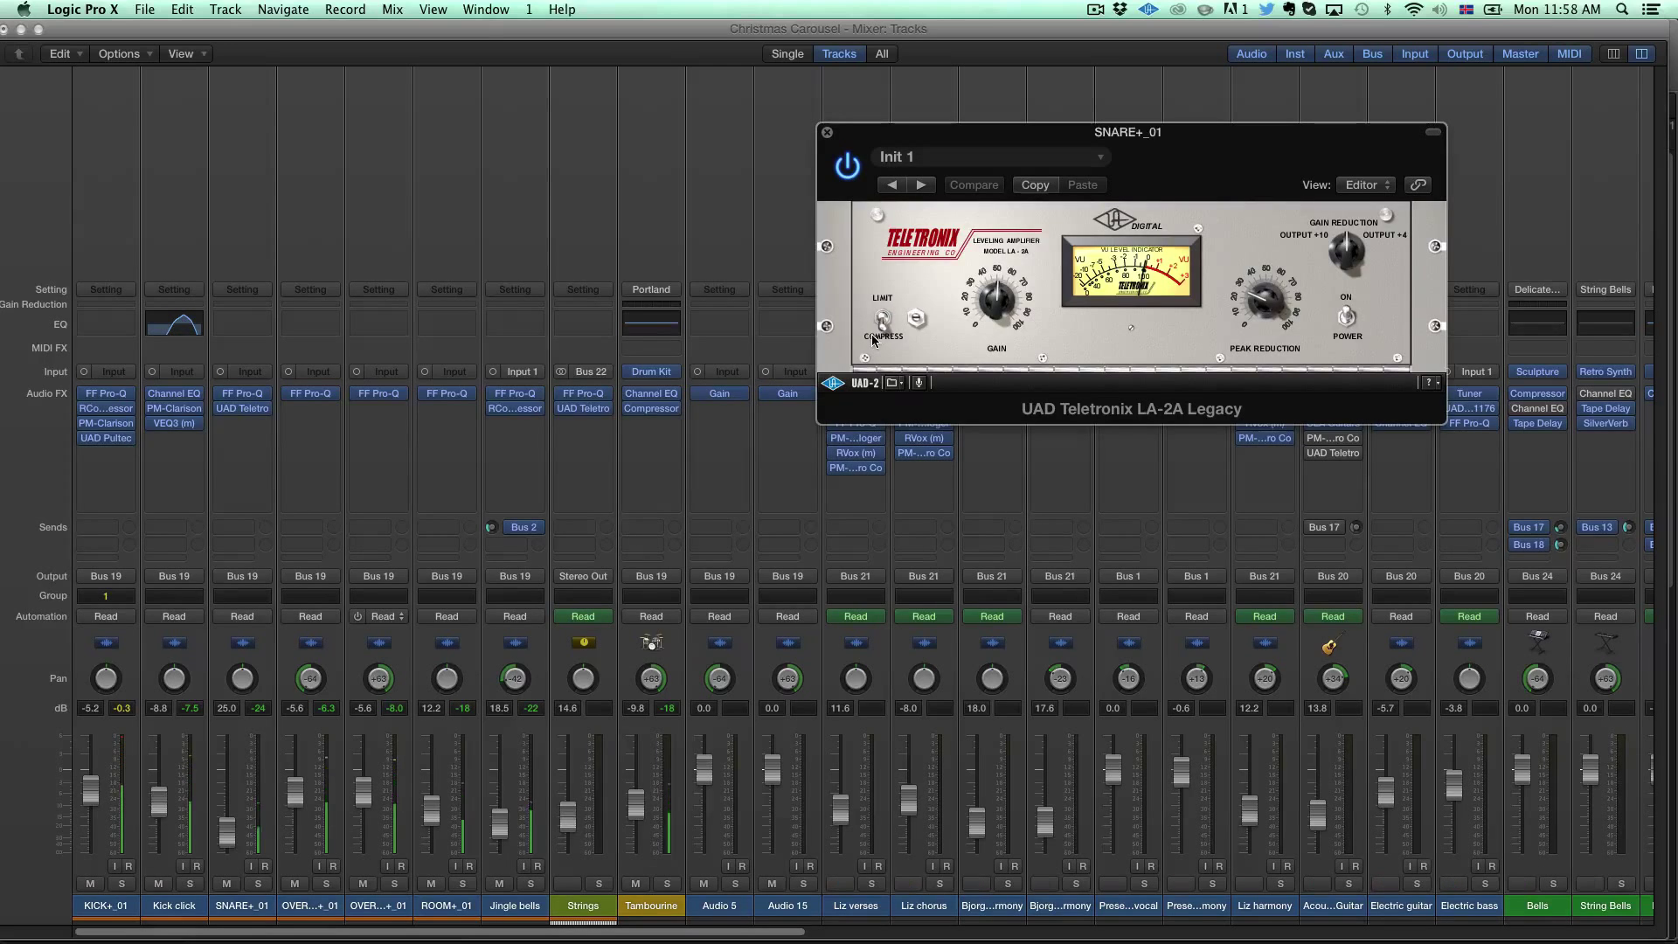
left_click(826, 132)
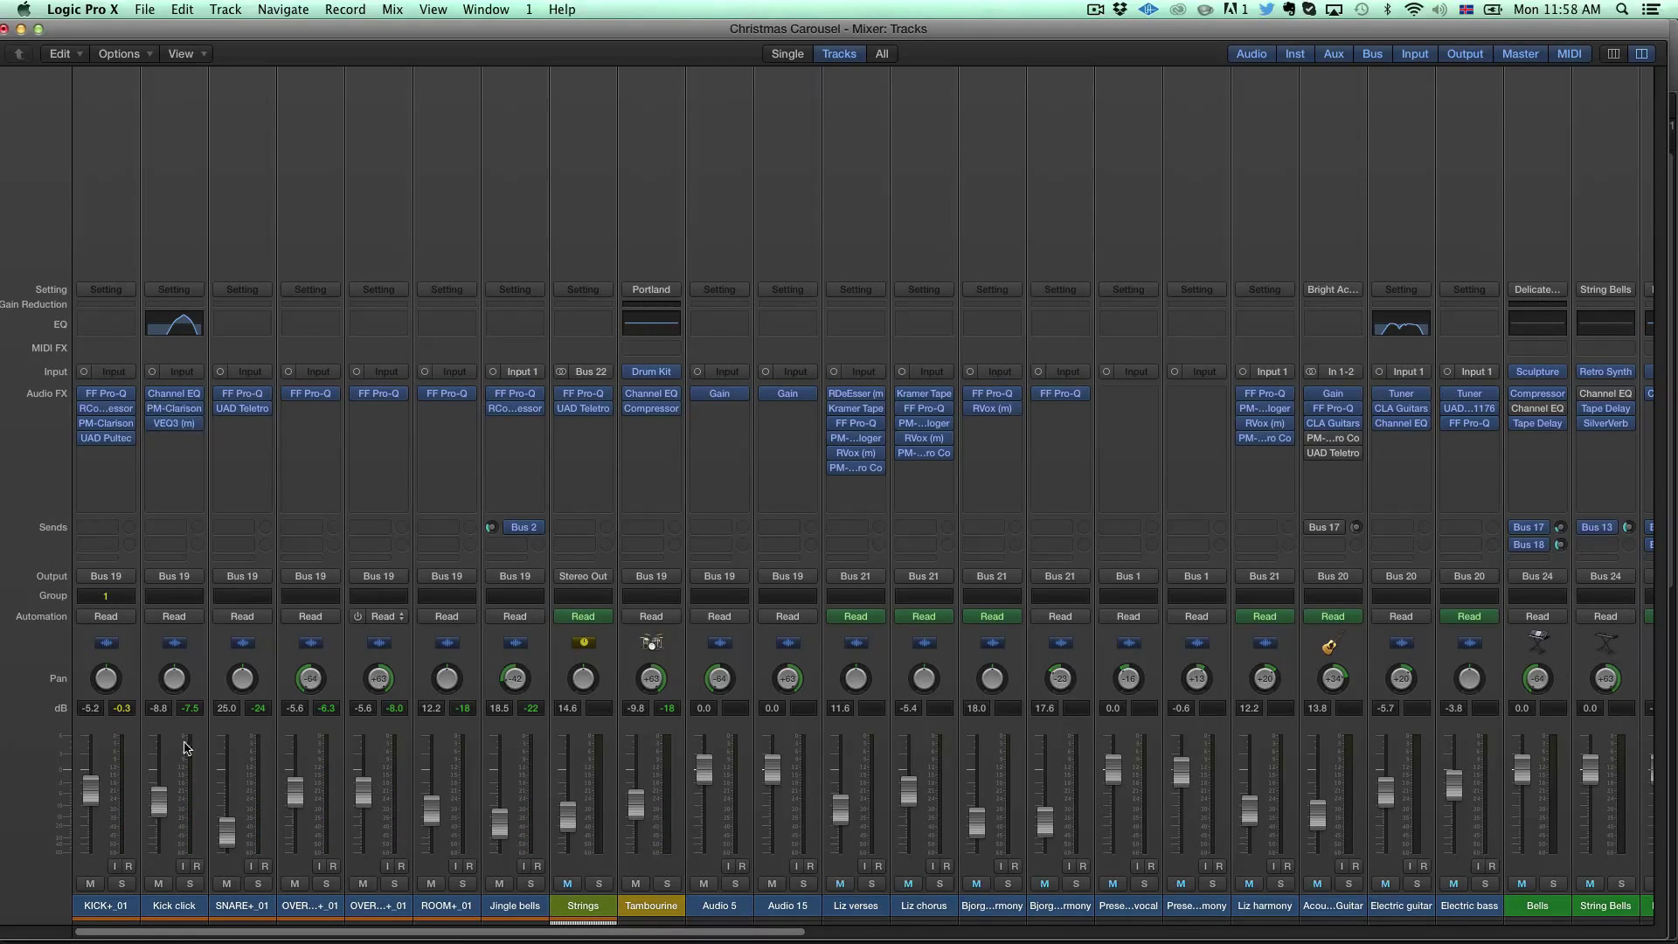
left_click(242, 393)
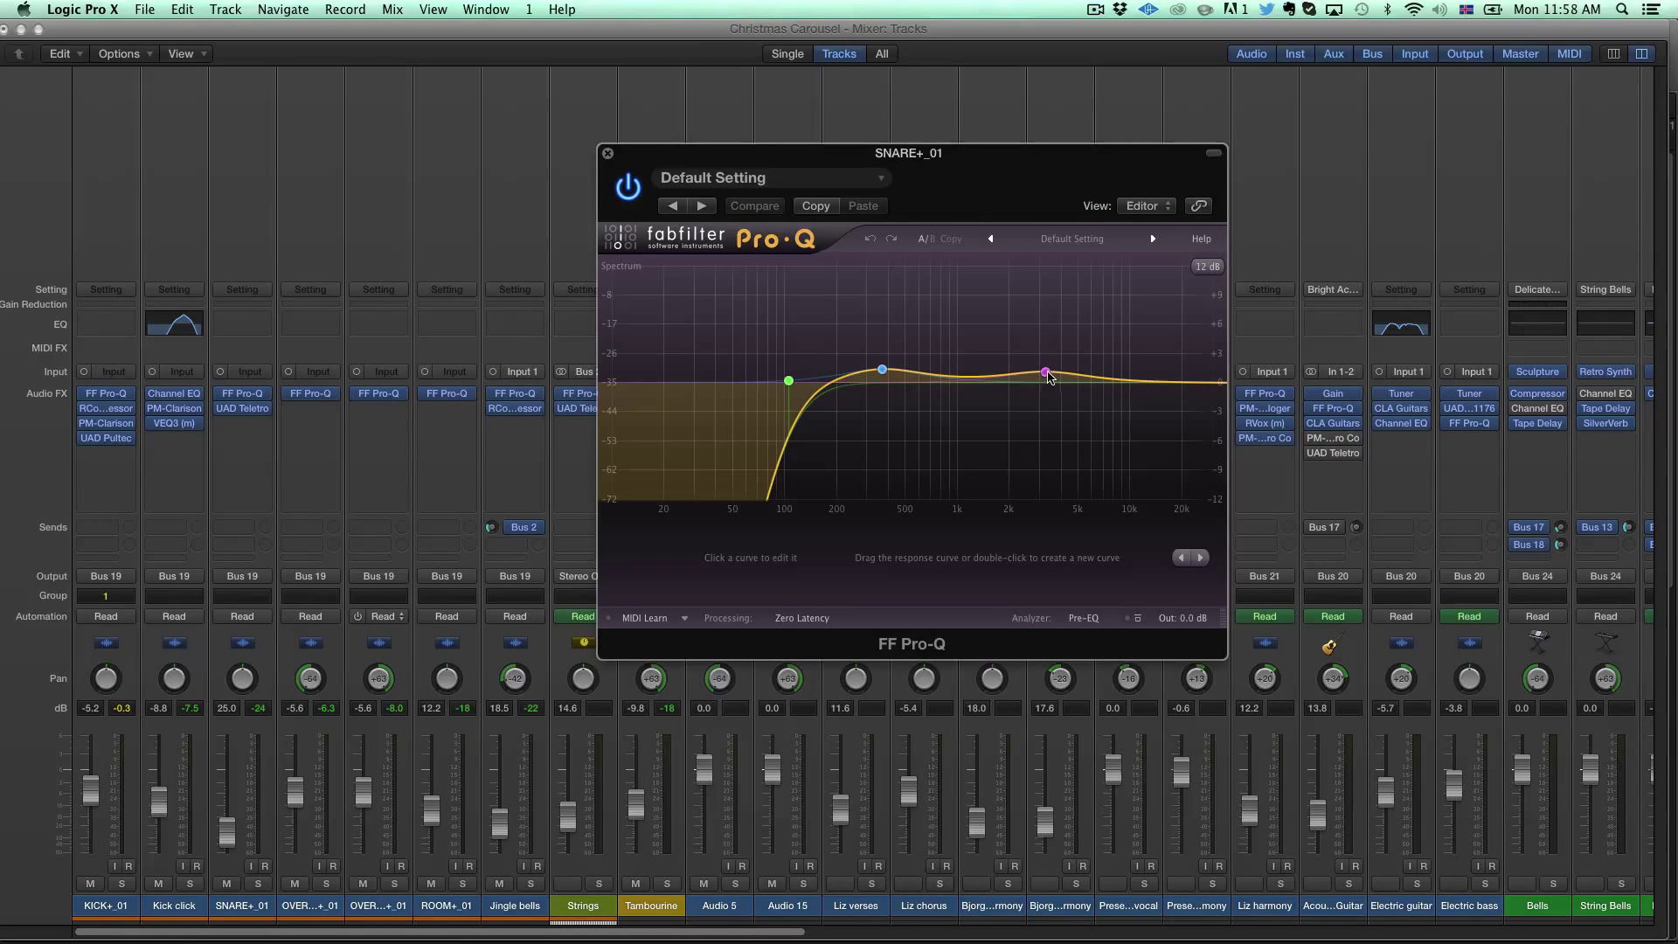
left_click(607, 153)
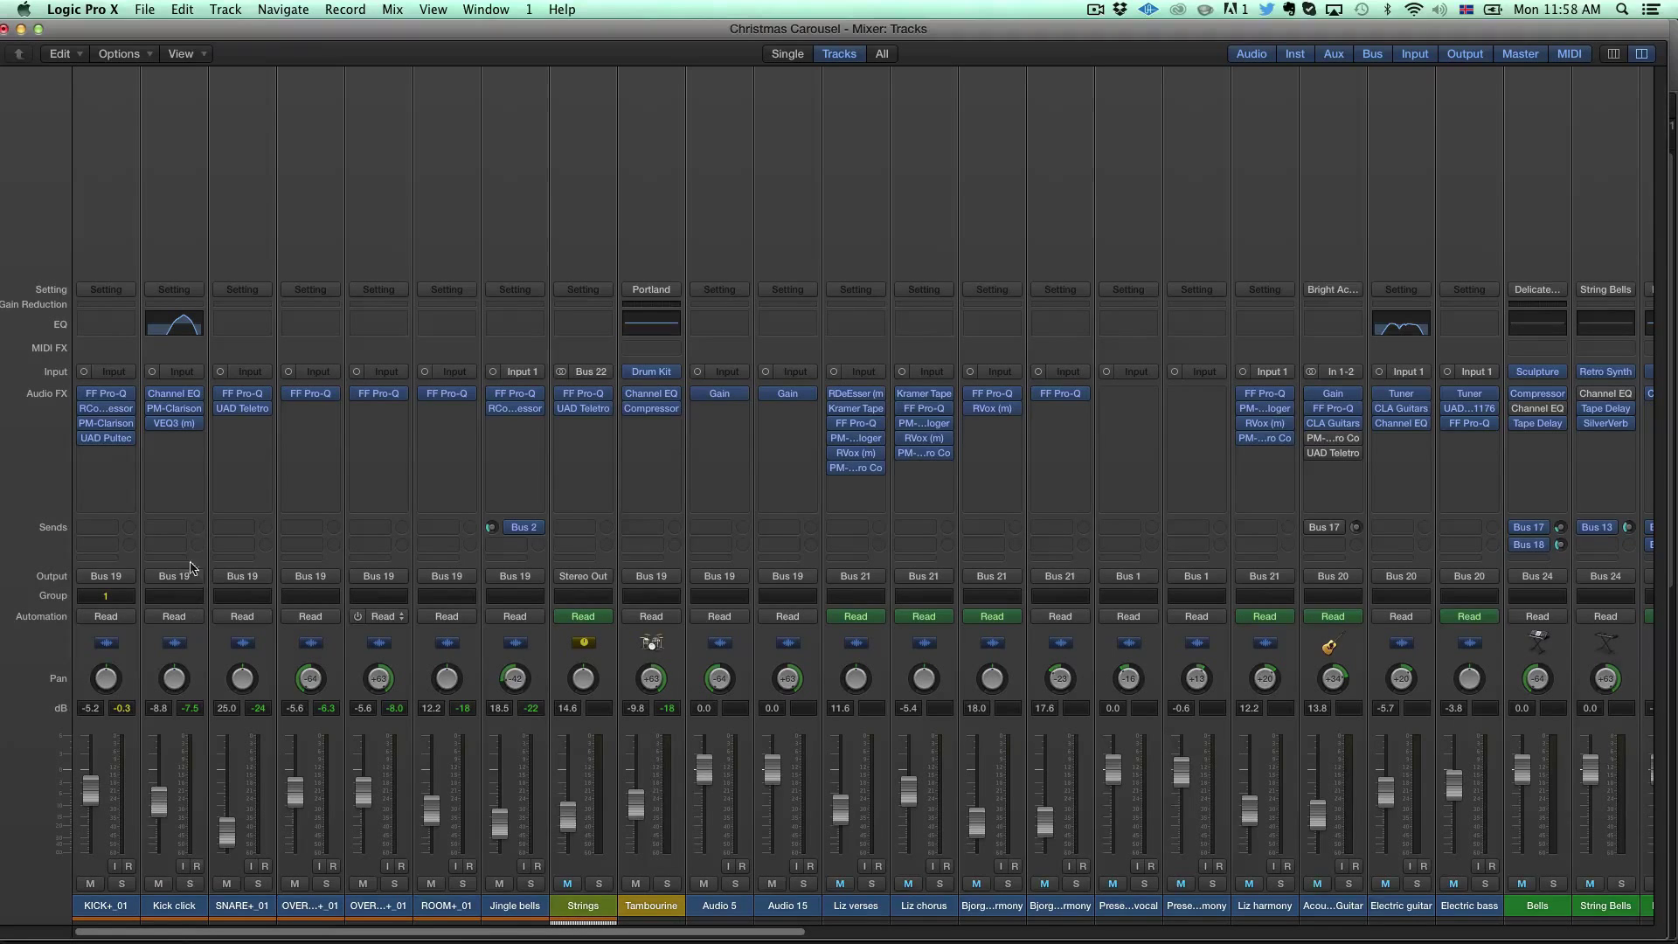
Step: Open the KICK+_01 channel's four plug-ins: FF Pro-Q, RCompressor, PM-Clarisonix and UAD Pultec
mouse_move(112, 395)
left_click(107, 395)
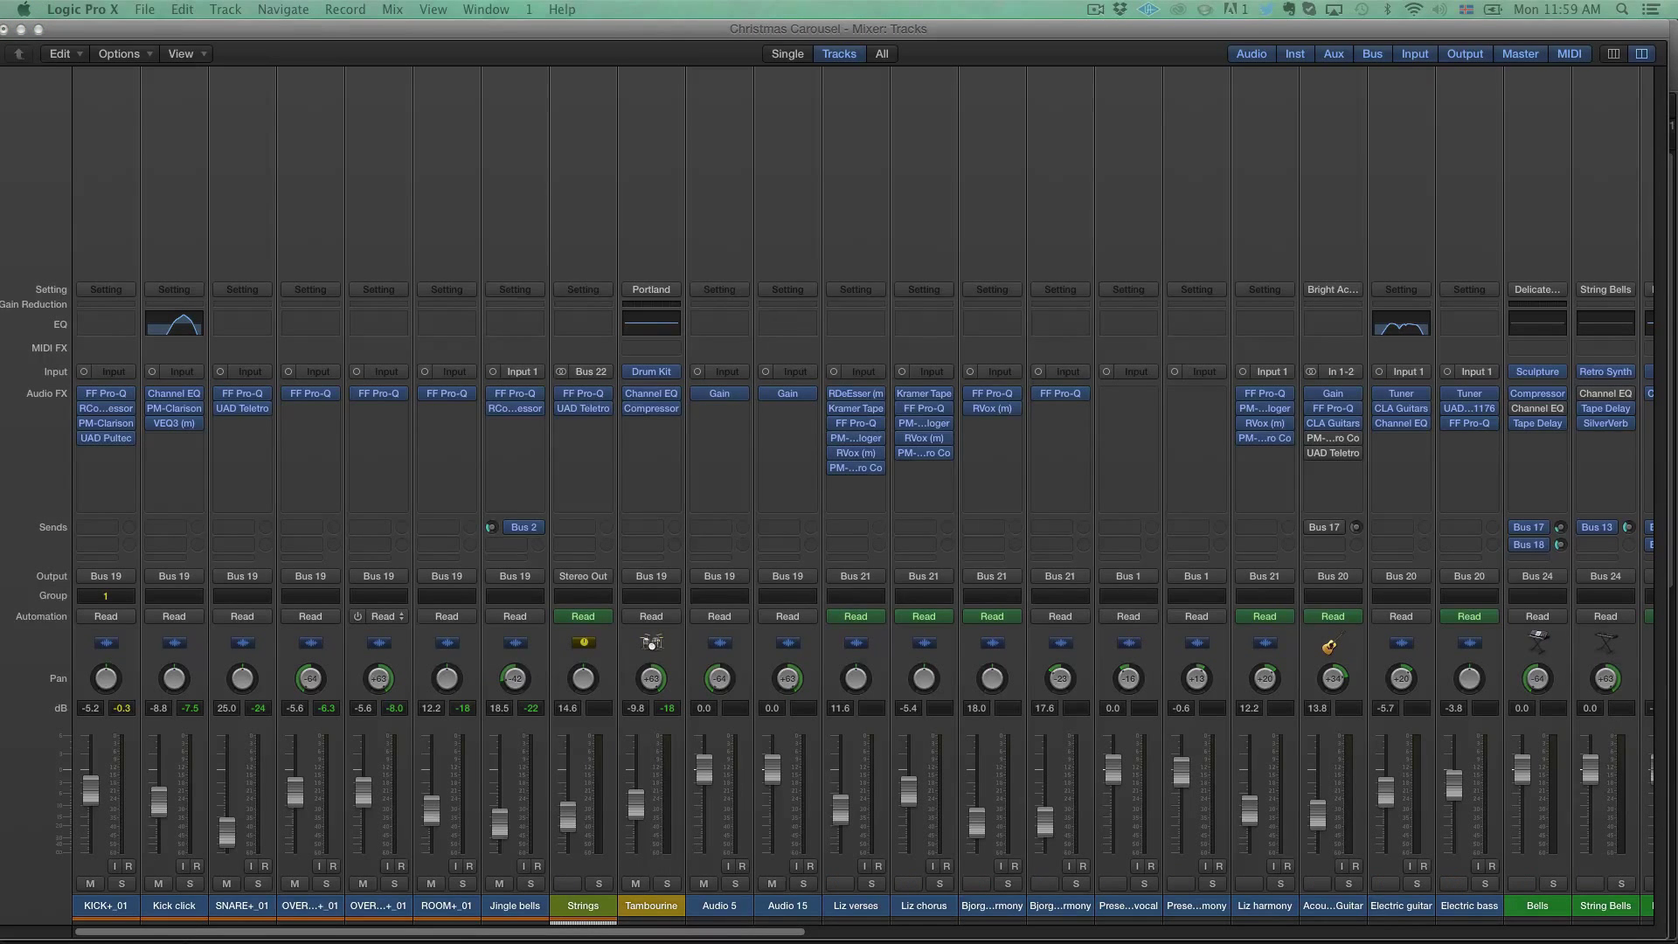
left_click(107, 409)
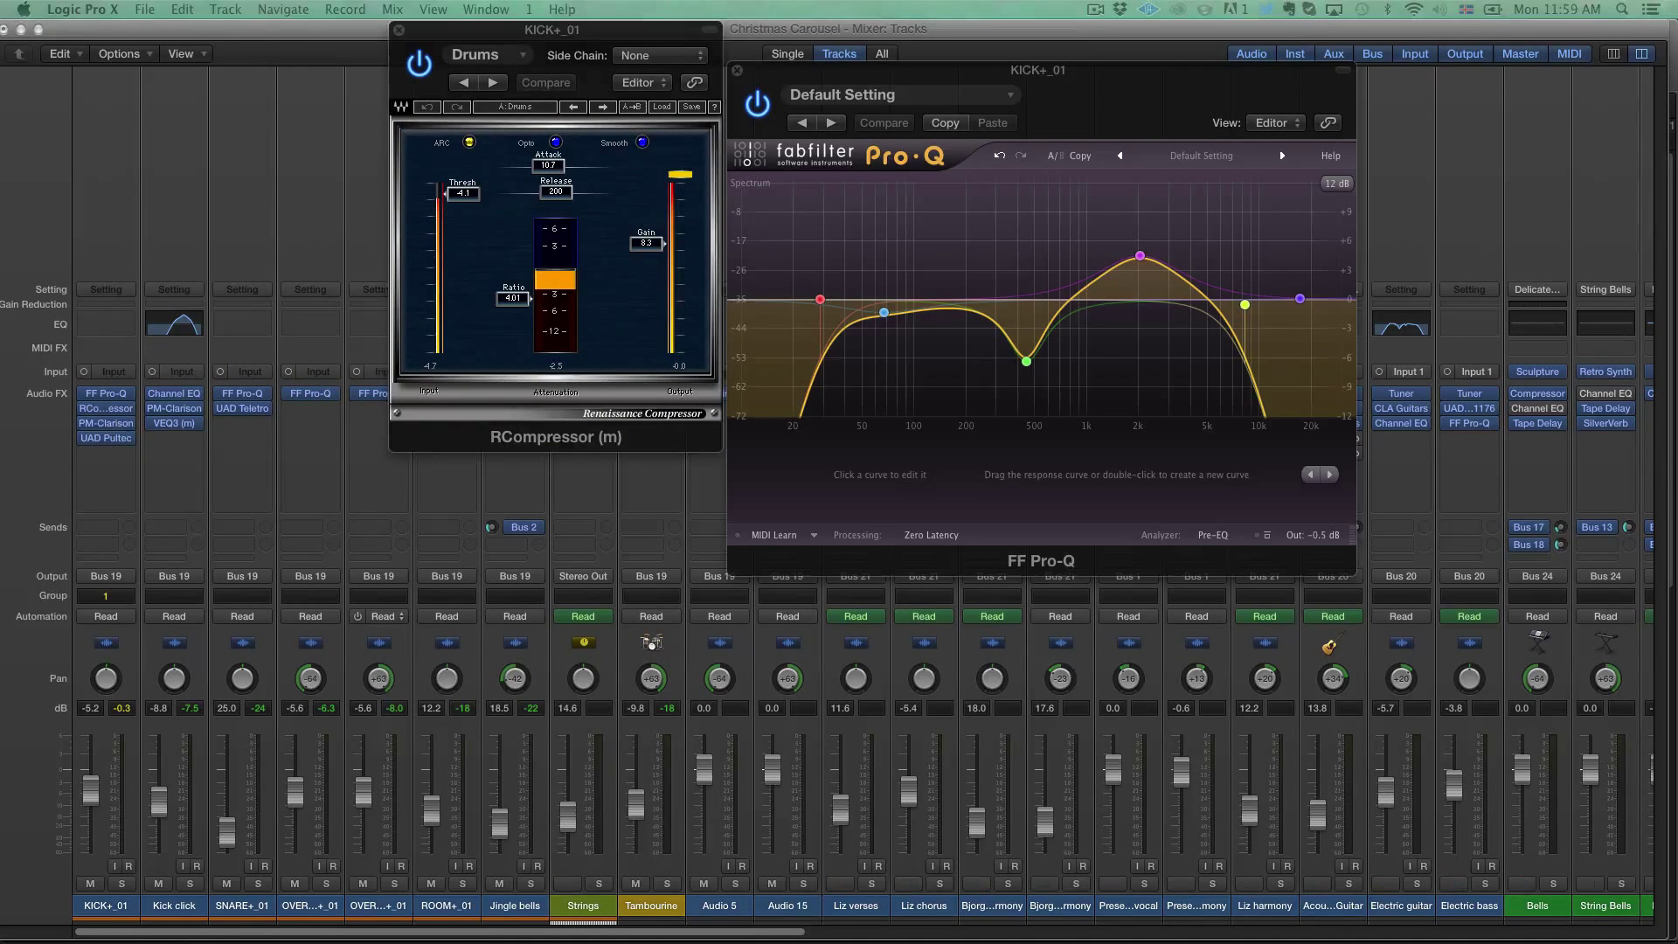
left_click(106, 423)
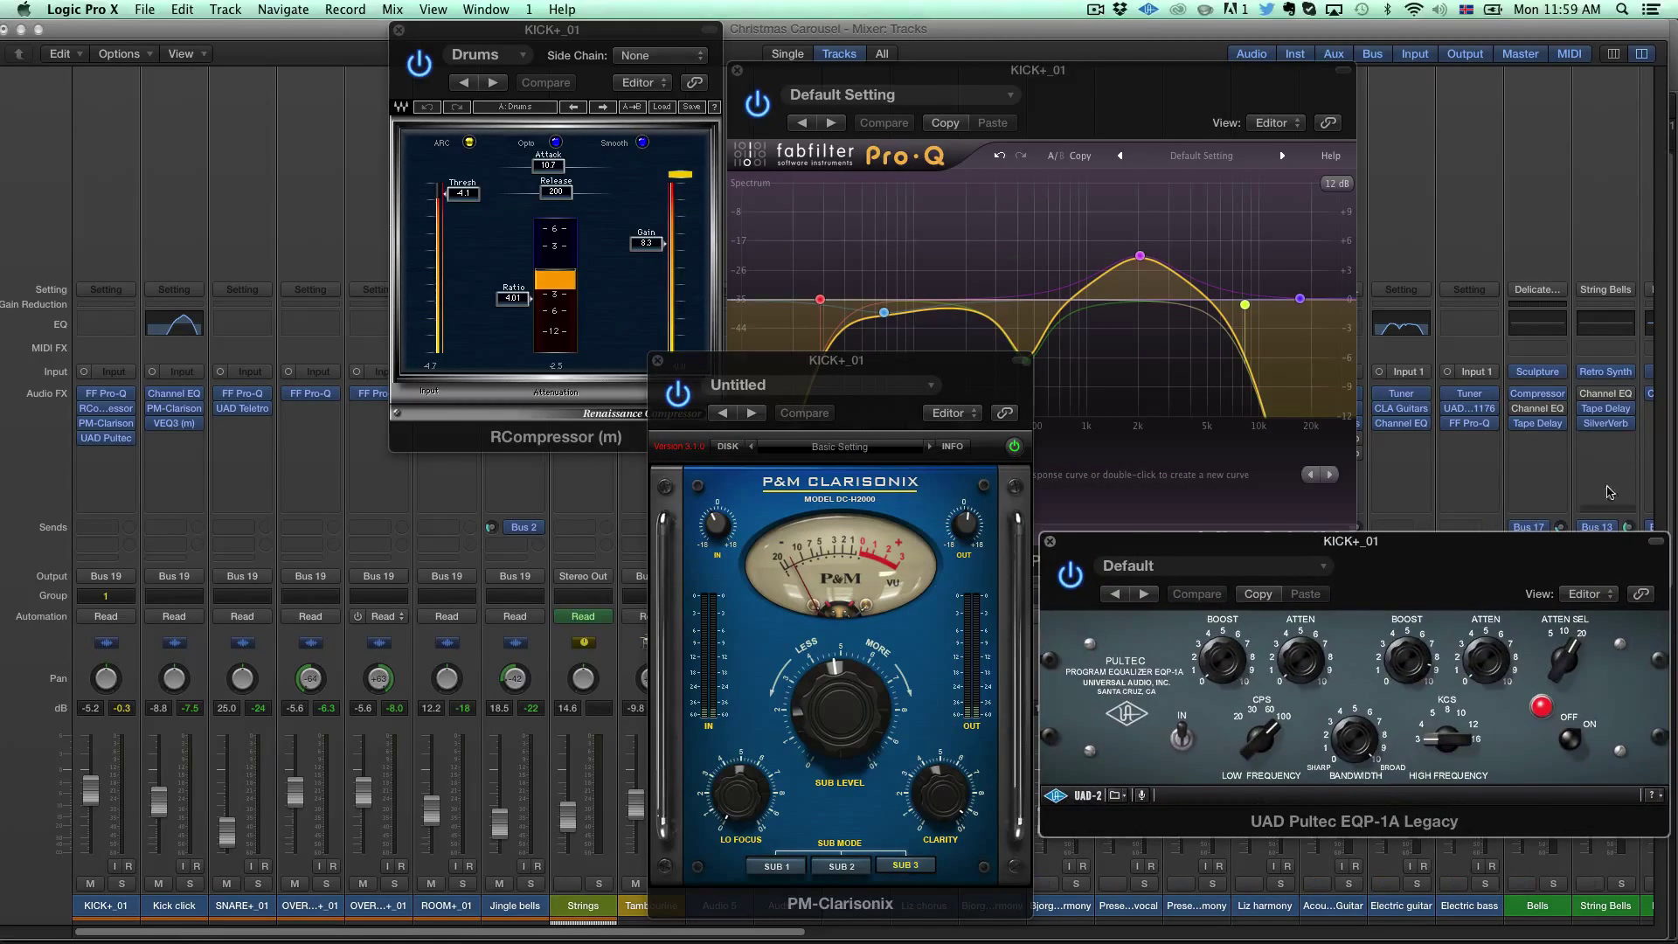
Step: Inspect the upper-mid boost, low-mid cut and low-frequency cut in the kick's FF Pro-Q, plus its RCompressor settings
left_click(1134, 86)
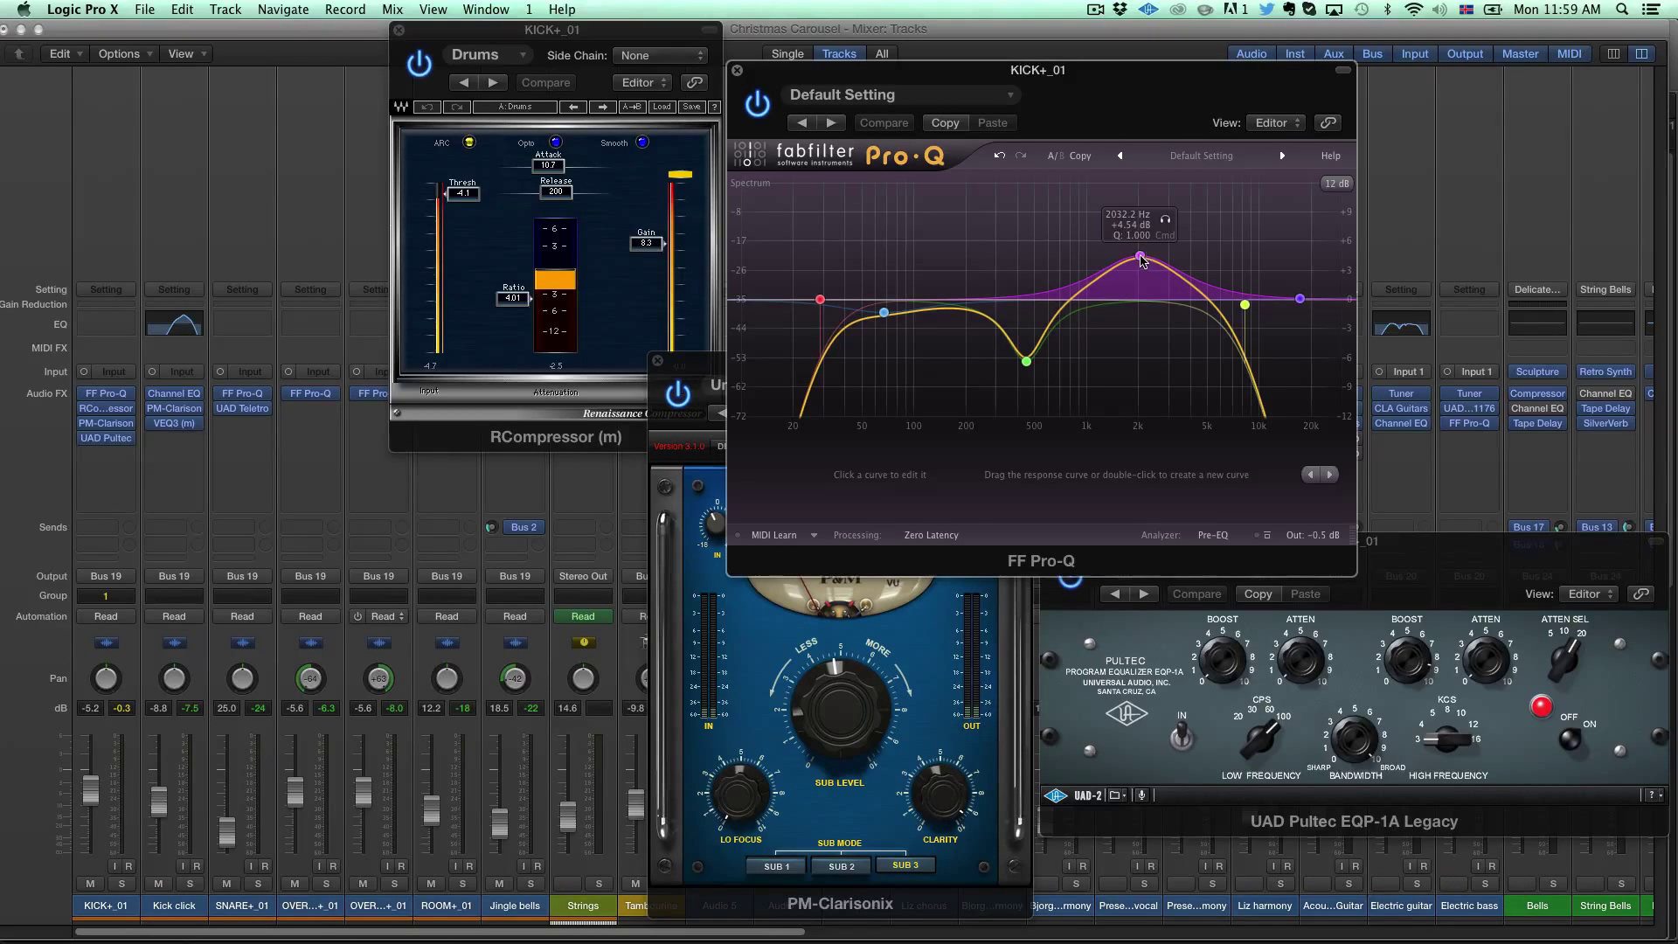
left_click(1141, 258)
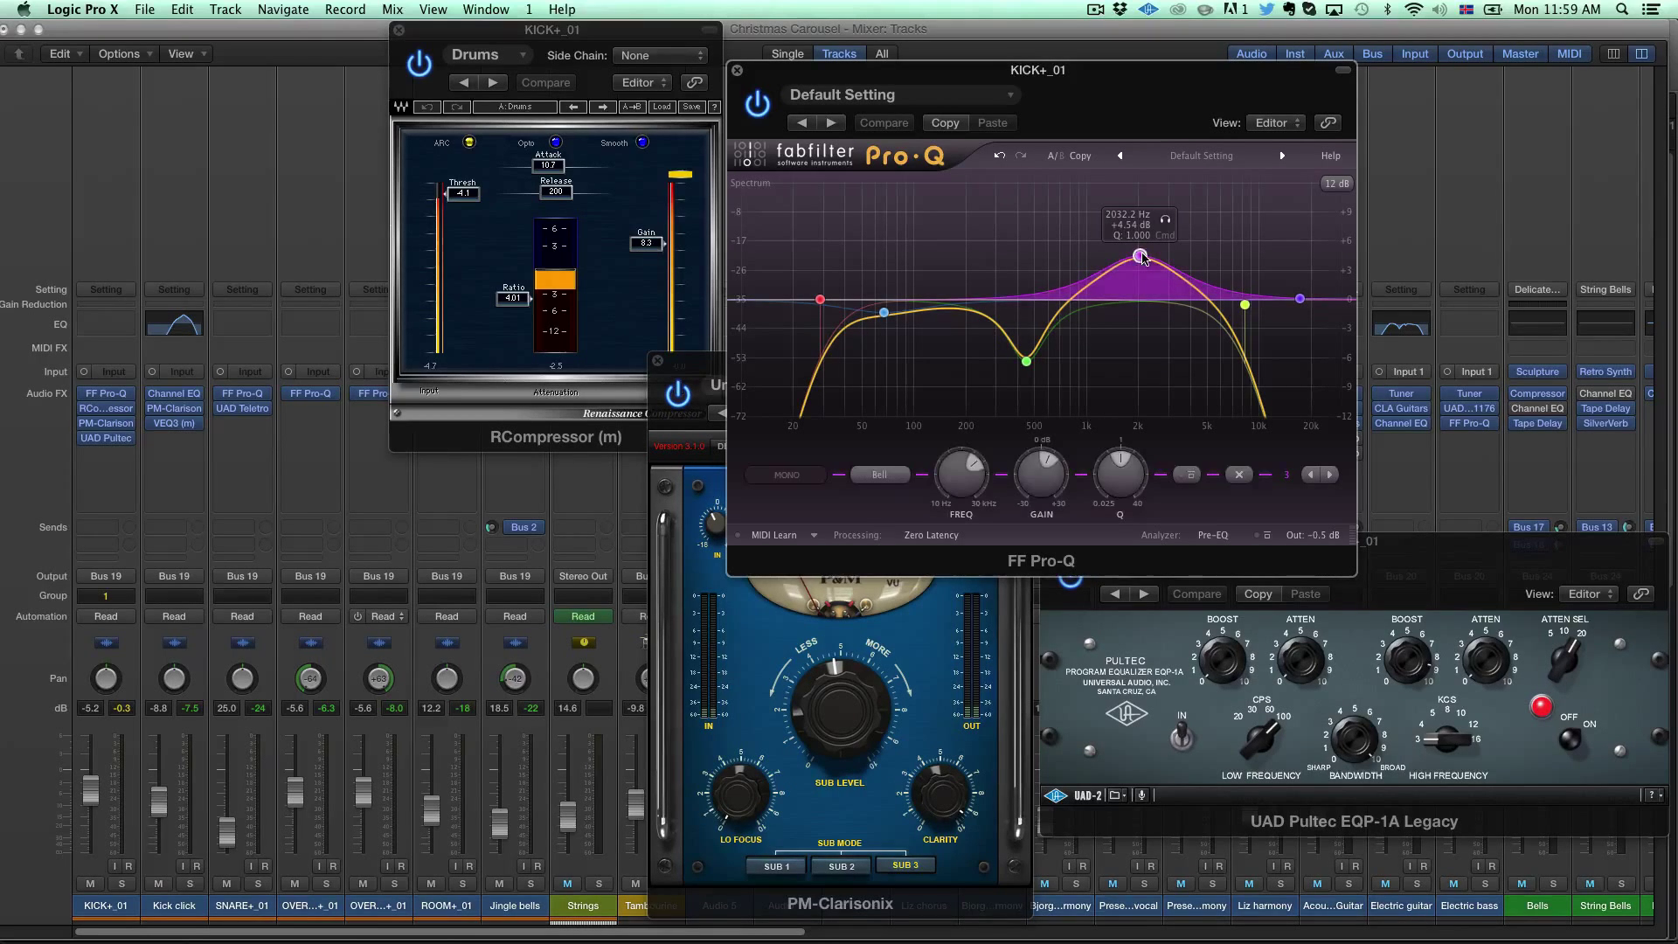
left_click(1025, 361)
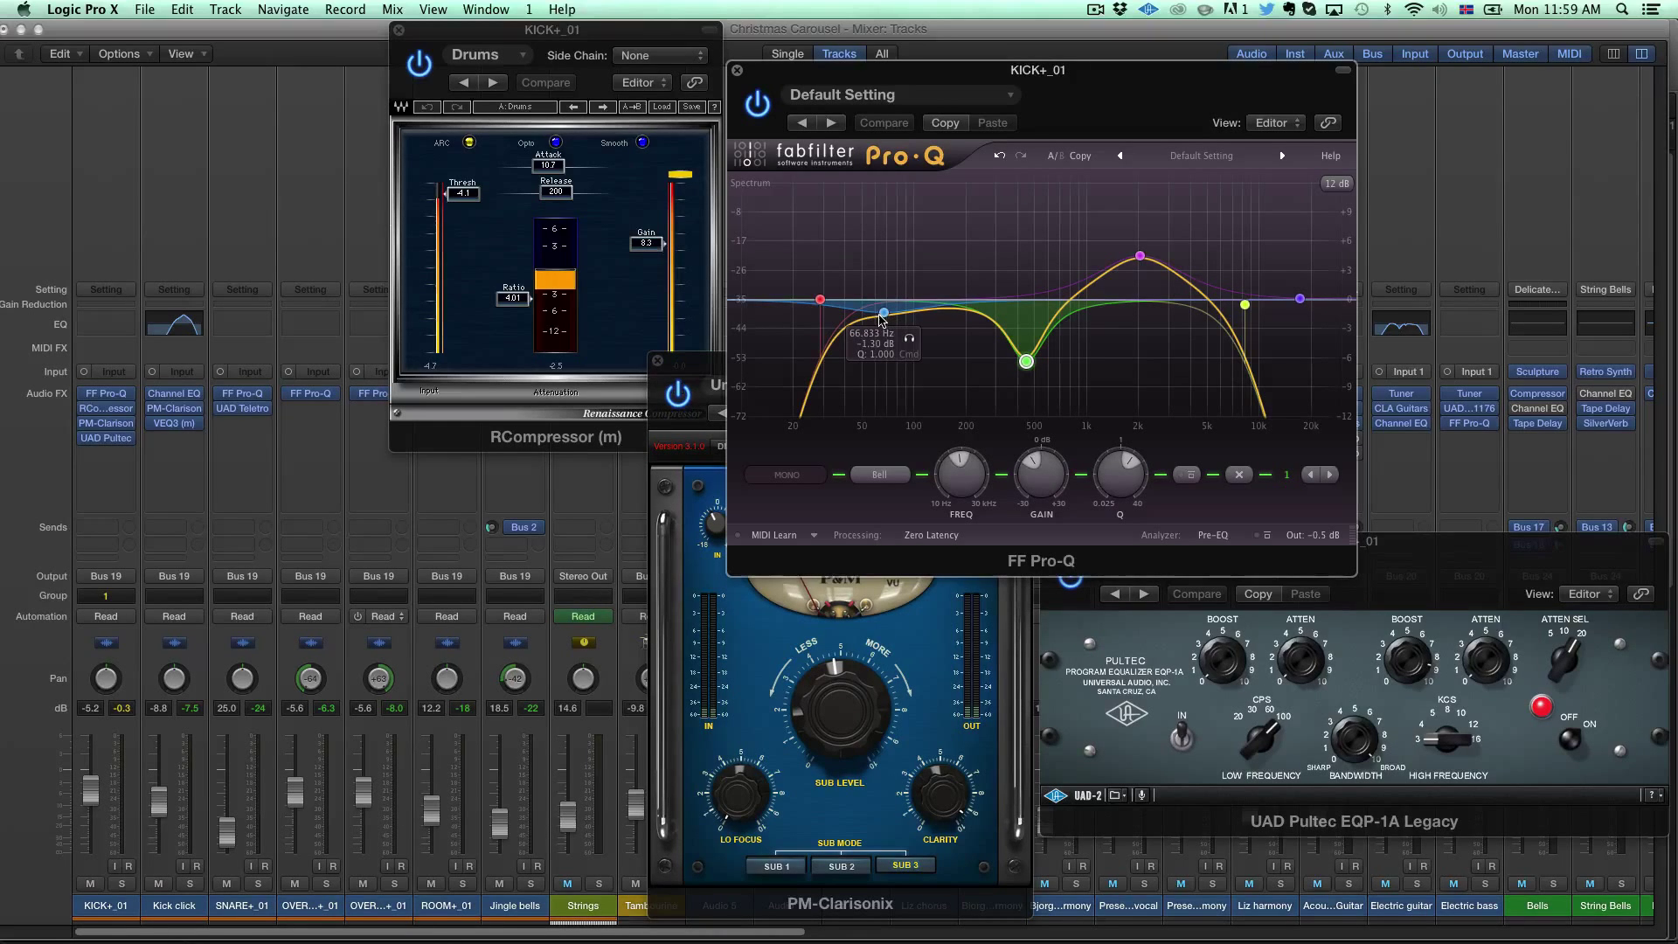
left_click(884, 312)
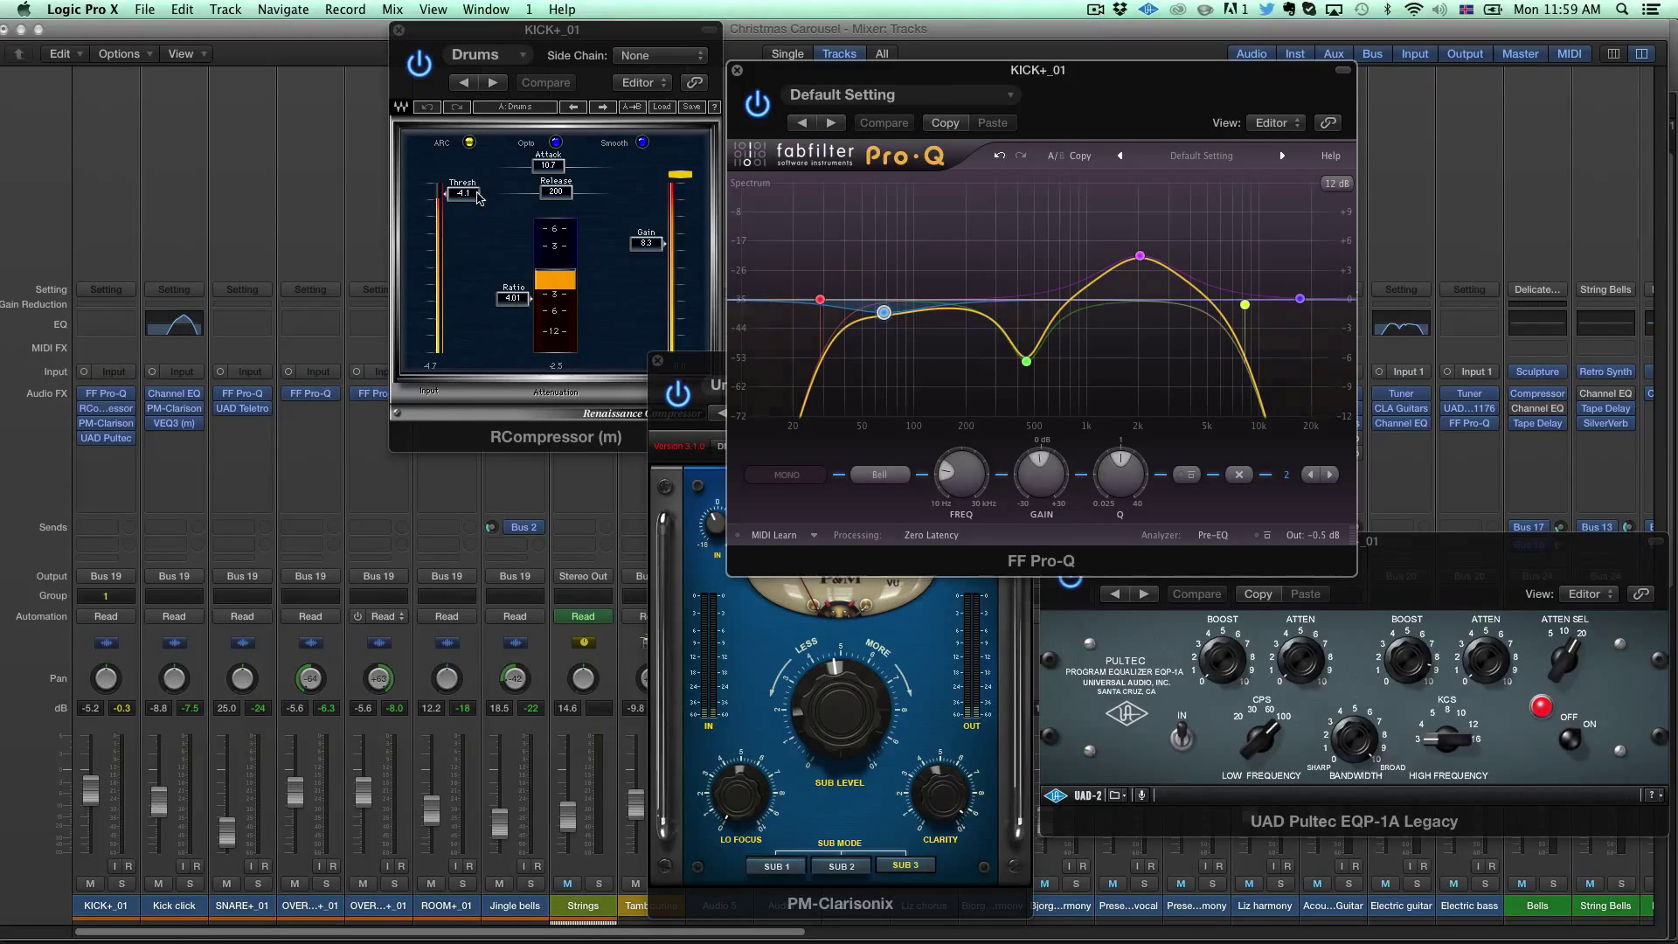
left_click(552, 32)
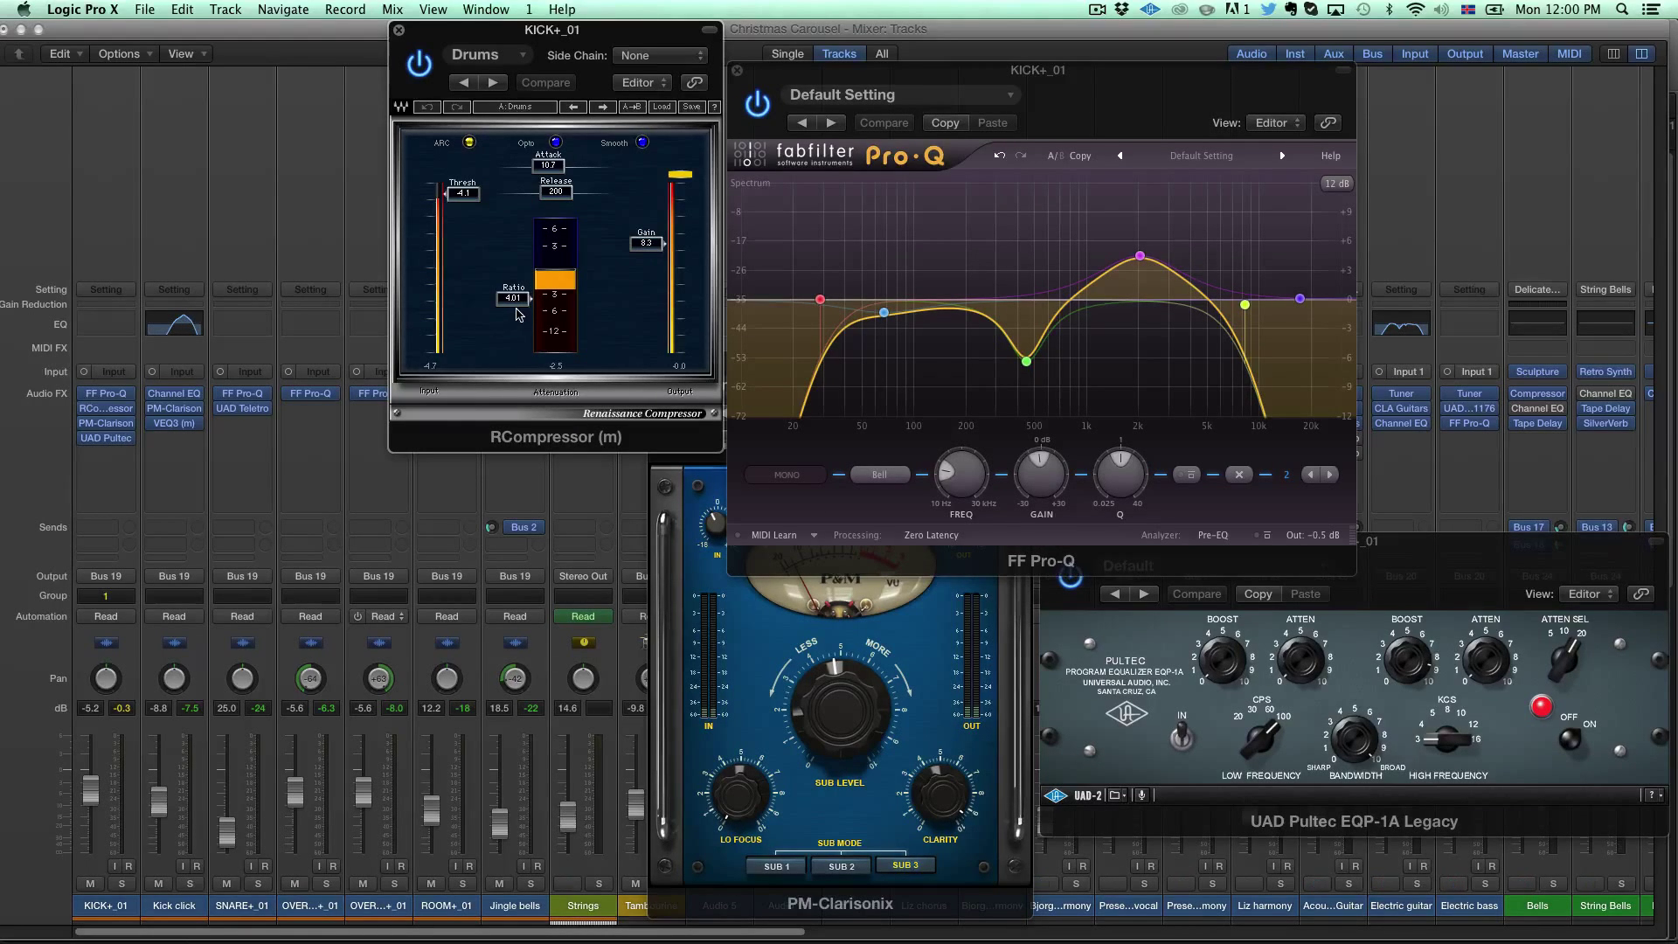
Step: Bypass all four plug-ins on the KICK+_01 channel and solo the track to hear it unprocessed
left_click(85, 438)
left_click(85, 423)
left_click(85, 408)
left_click(85, 393)
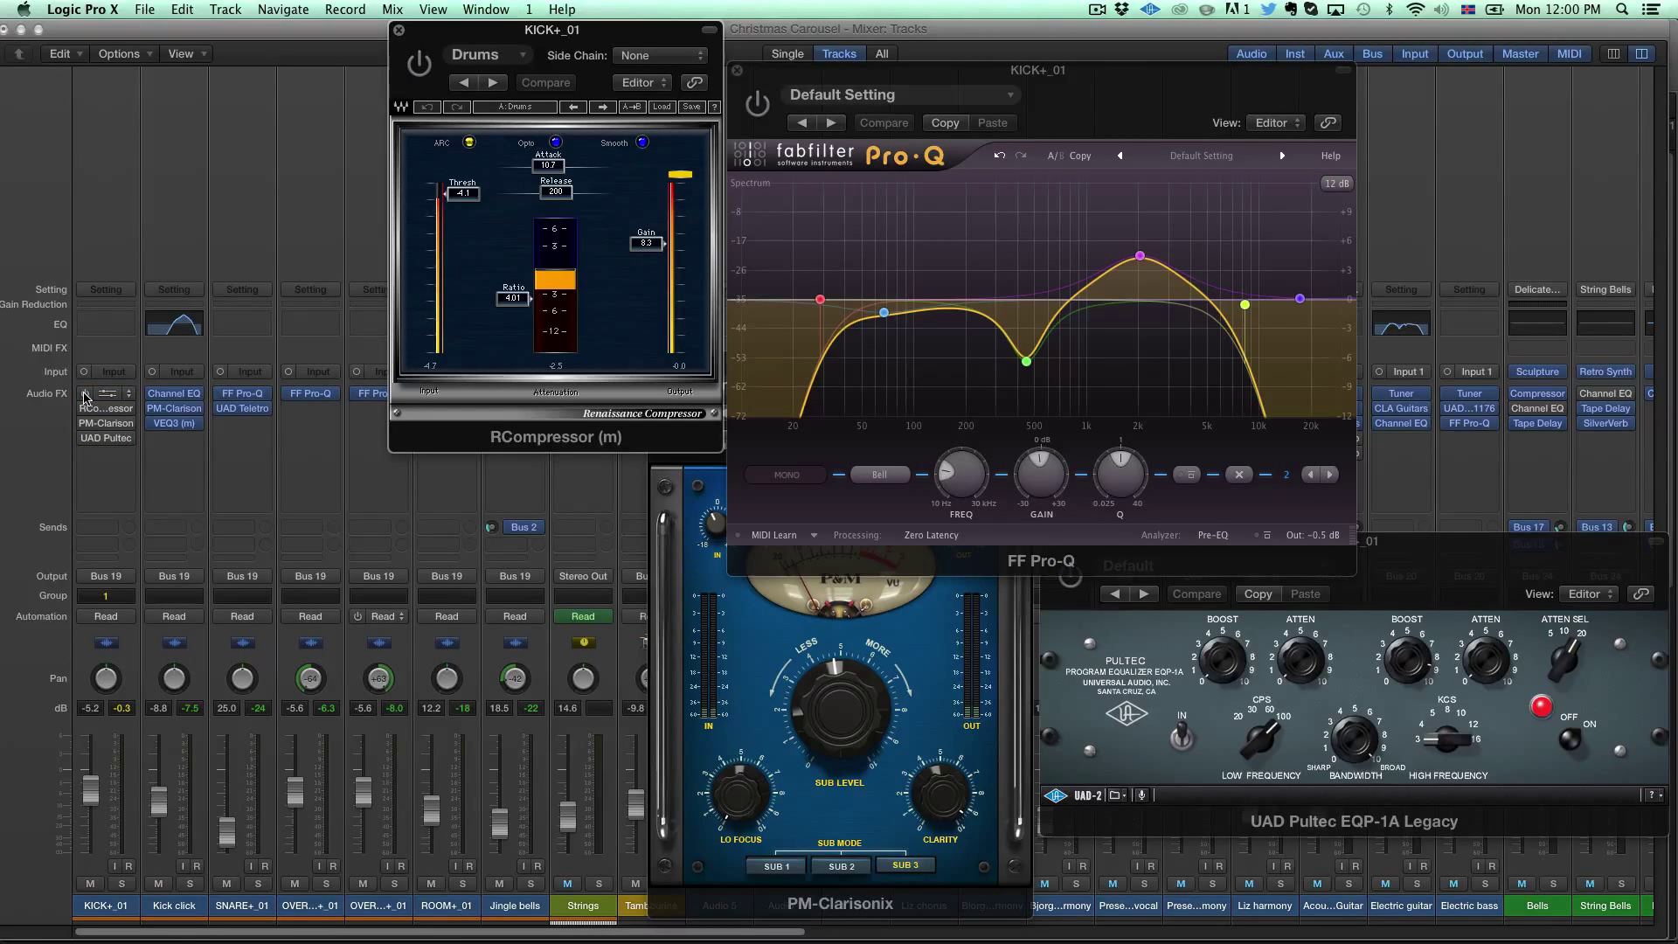
left_click(123, 884)
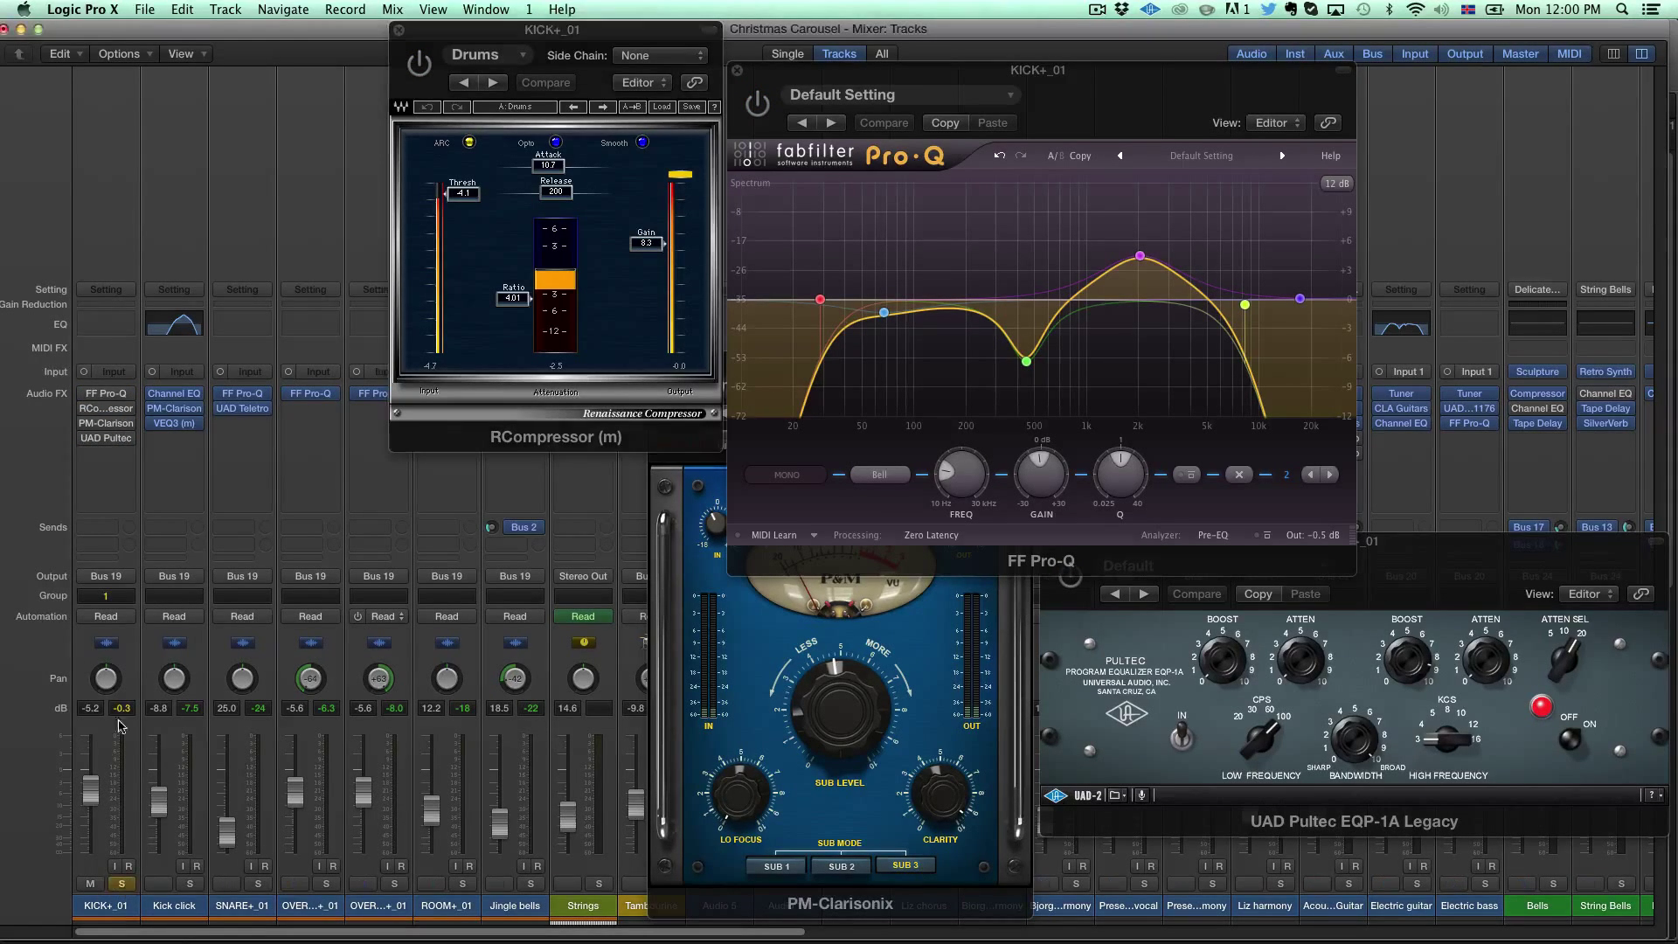
Step: Reactivate the kick's FF Pro-Q, RCompressor and PM-Clarisonix in turn to hear what each one adds
mouse_move(83, 395)
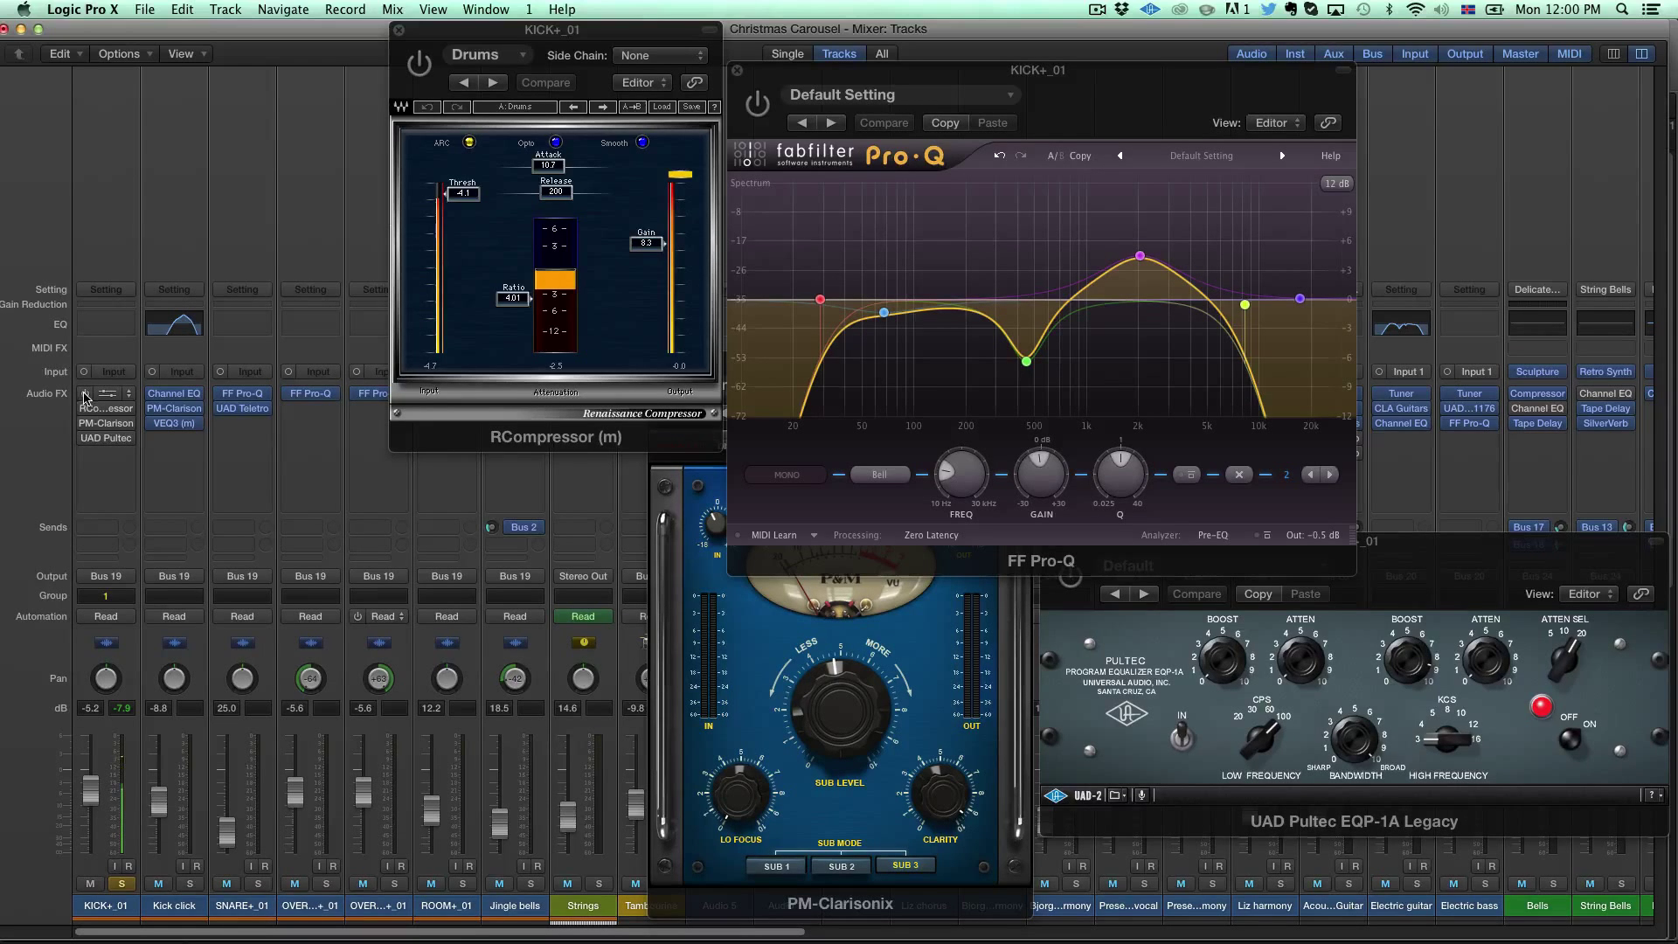
left_click(84, 395)
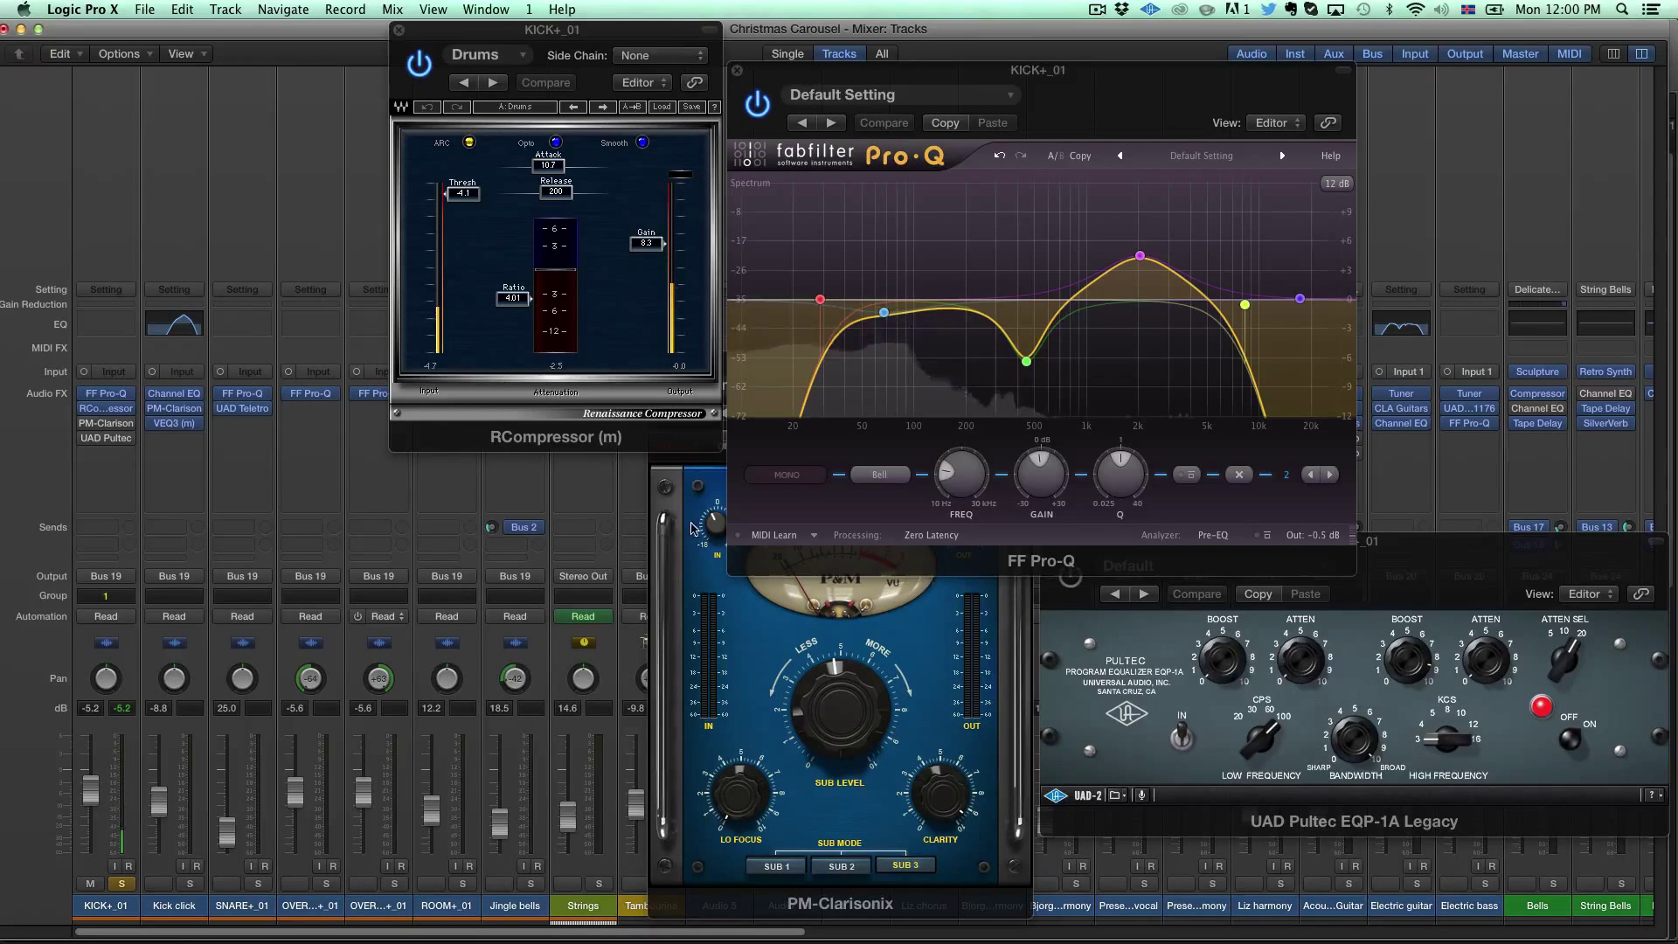
left_click(682, 493)
left_click_drag(780, 367, 628, 64)
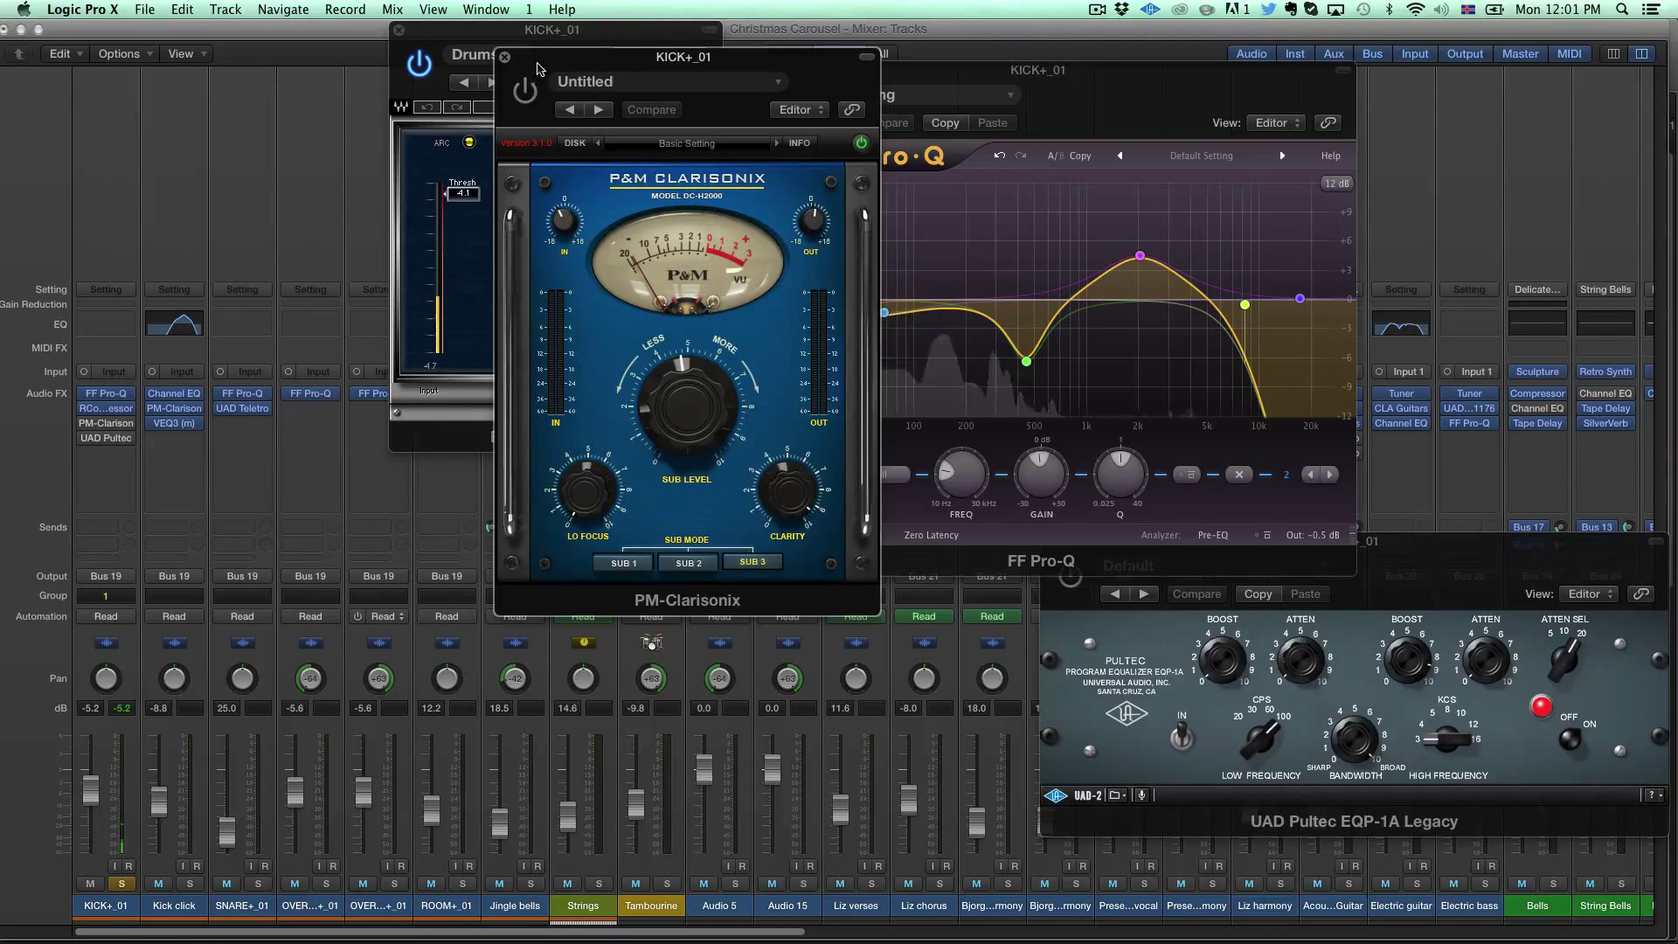
left_click(525, 93)
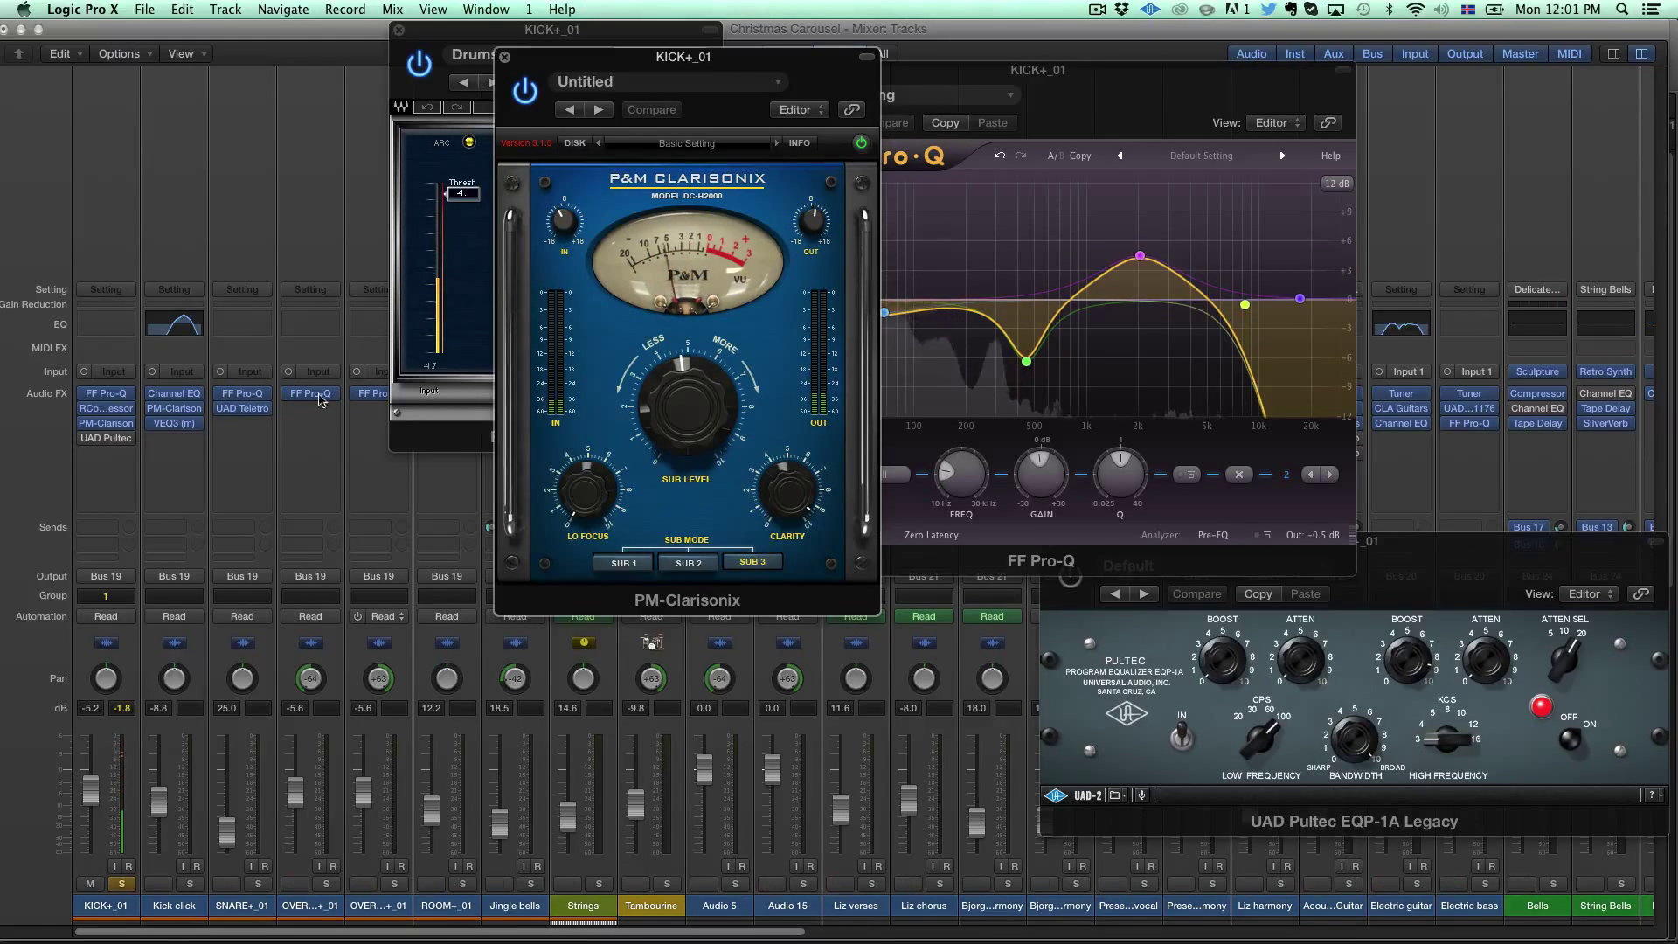
Step: Bring the kick's UAD Pultec EQP-1A window into clear view and reactivate the plug-in
mouse_move(103, 446)
left_click_drag(1398, 586, 884, 279)
mouse_move(85, 446)
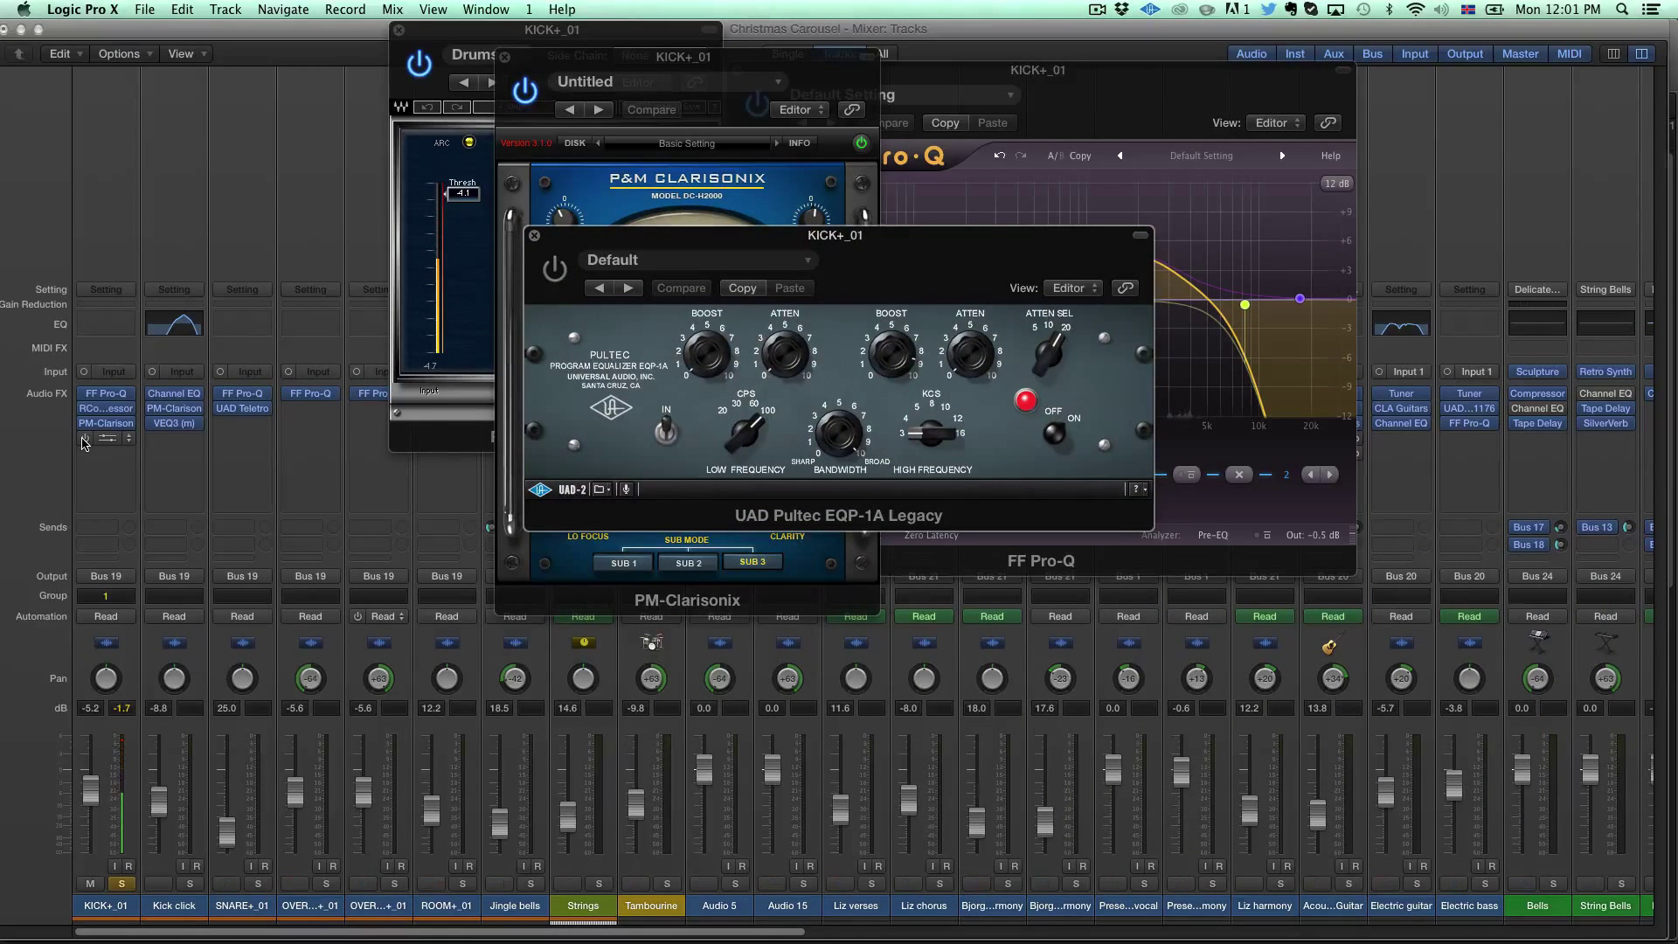
left_click(85, 444)
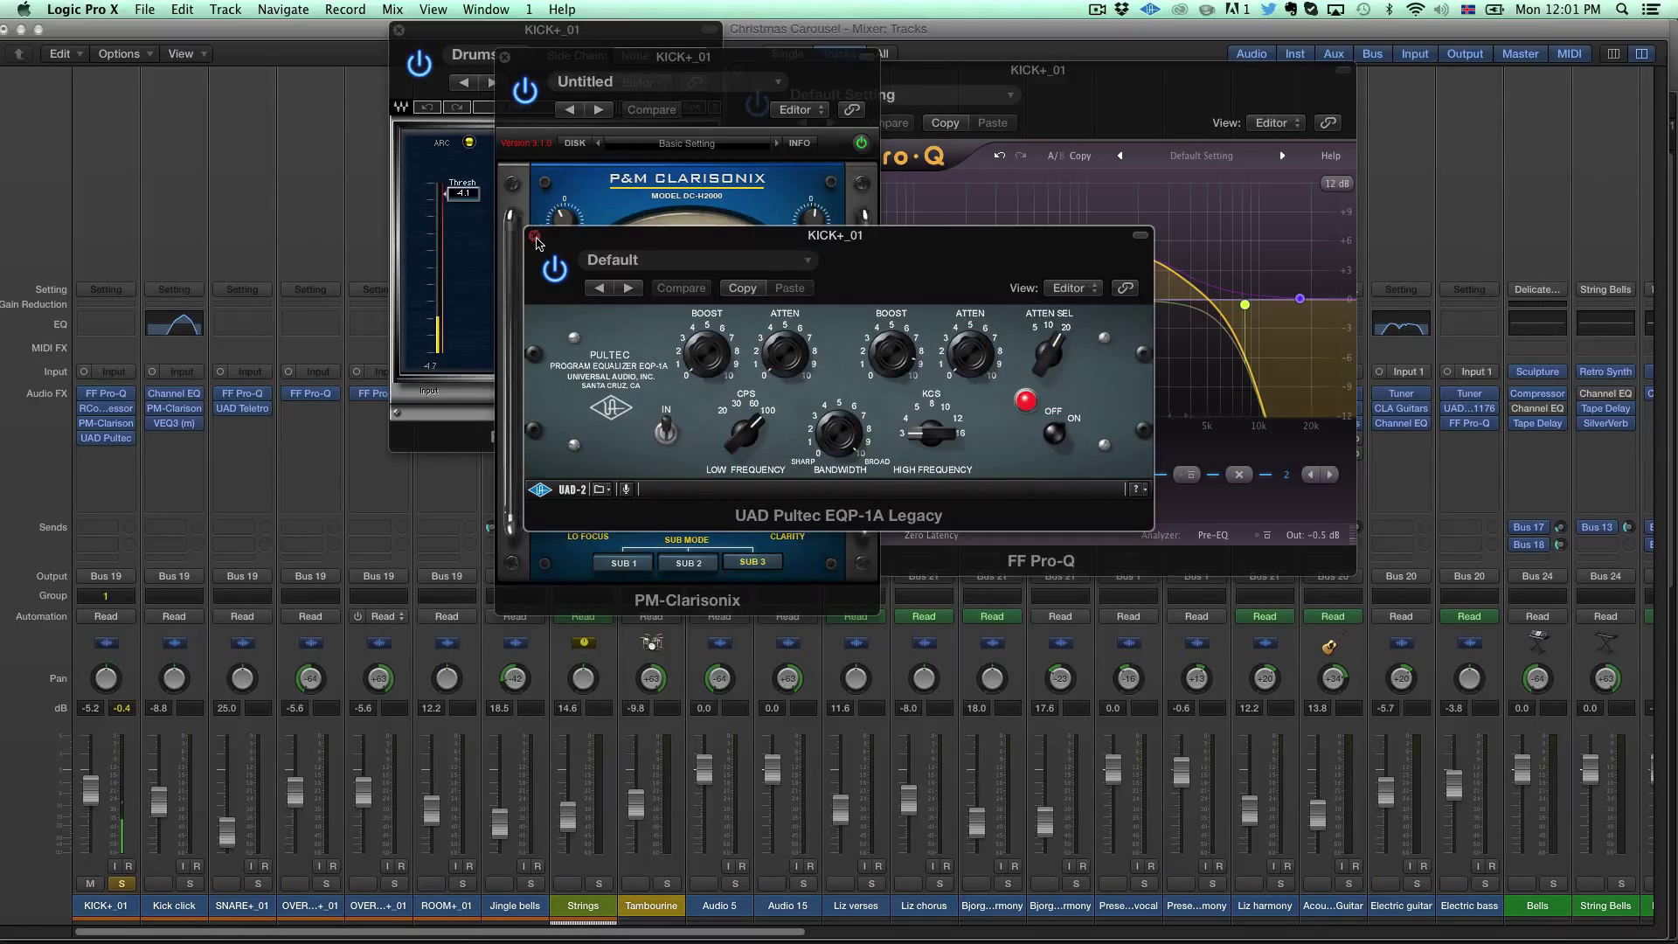
Step: Take the KICK+_01 track out of solo and close its plug-in windows
left_click(122, 885)
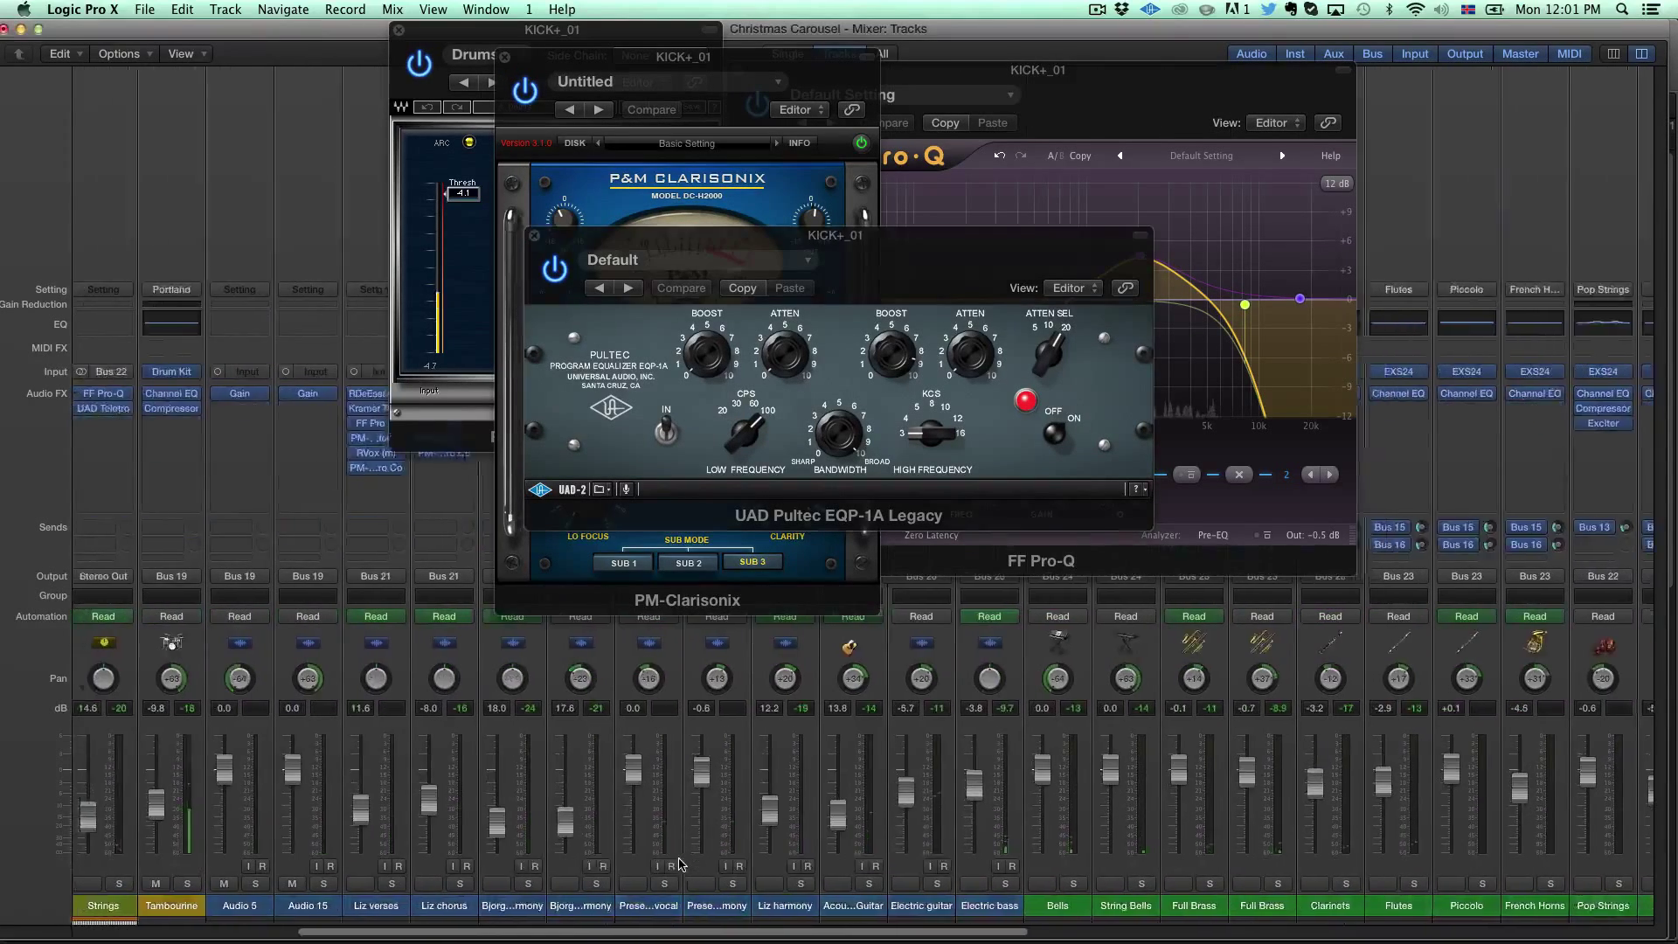
left_click(534, 237)
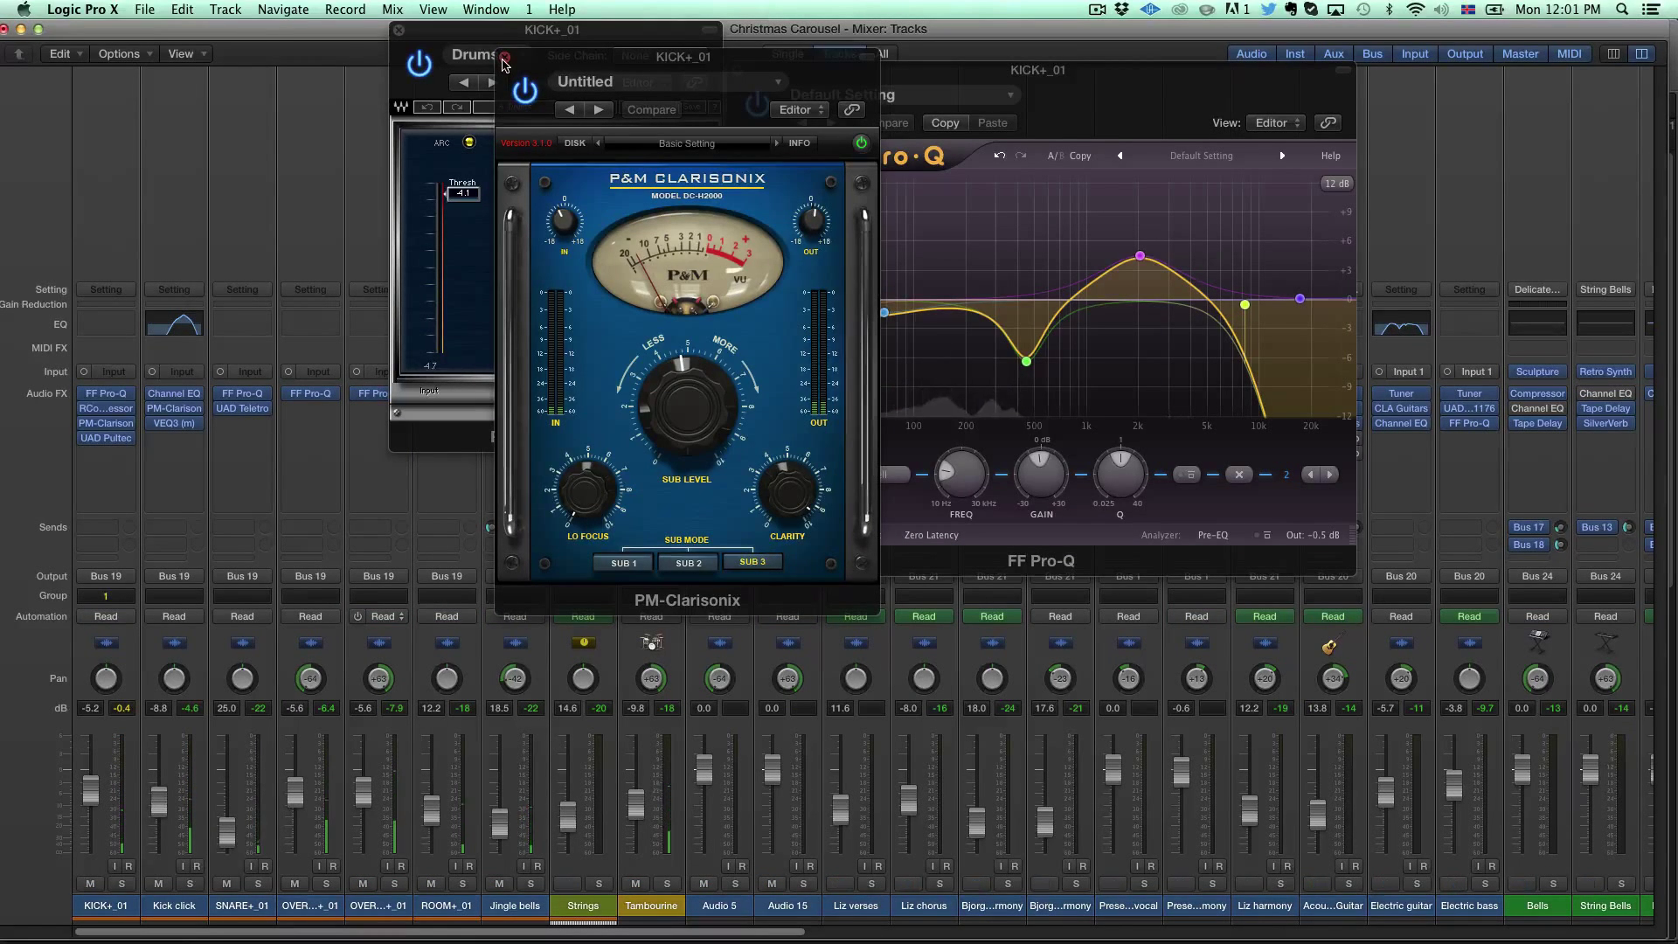
left_click(504, 58)
left_click(398, 30)
Step: Open the FF Pro-Q on the Instruments bus and move its window clear of the bus channel strips
scroll(378, 781, "right", 20)
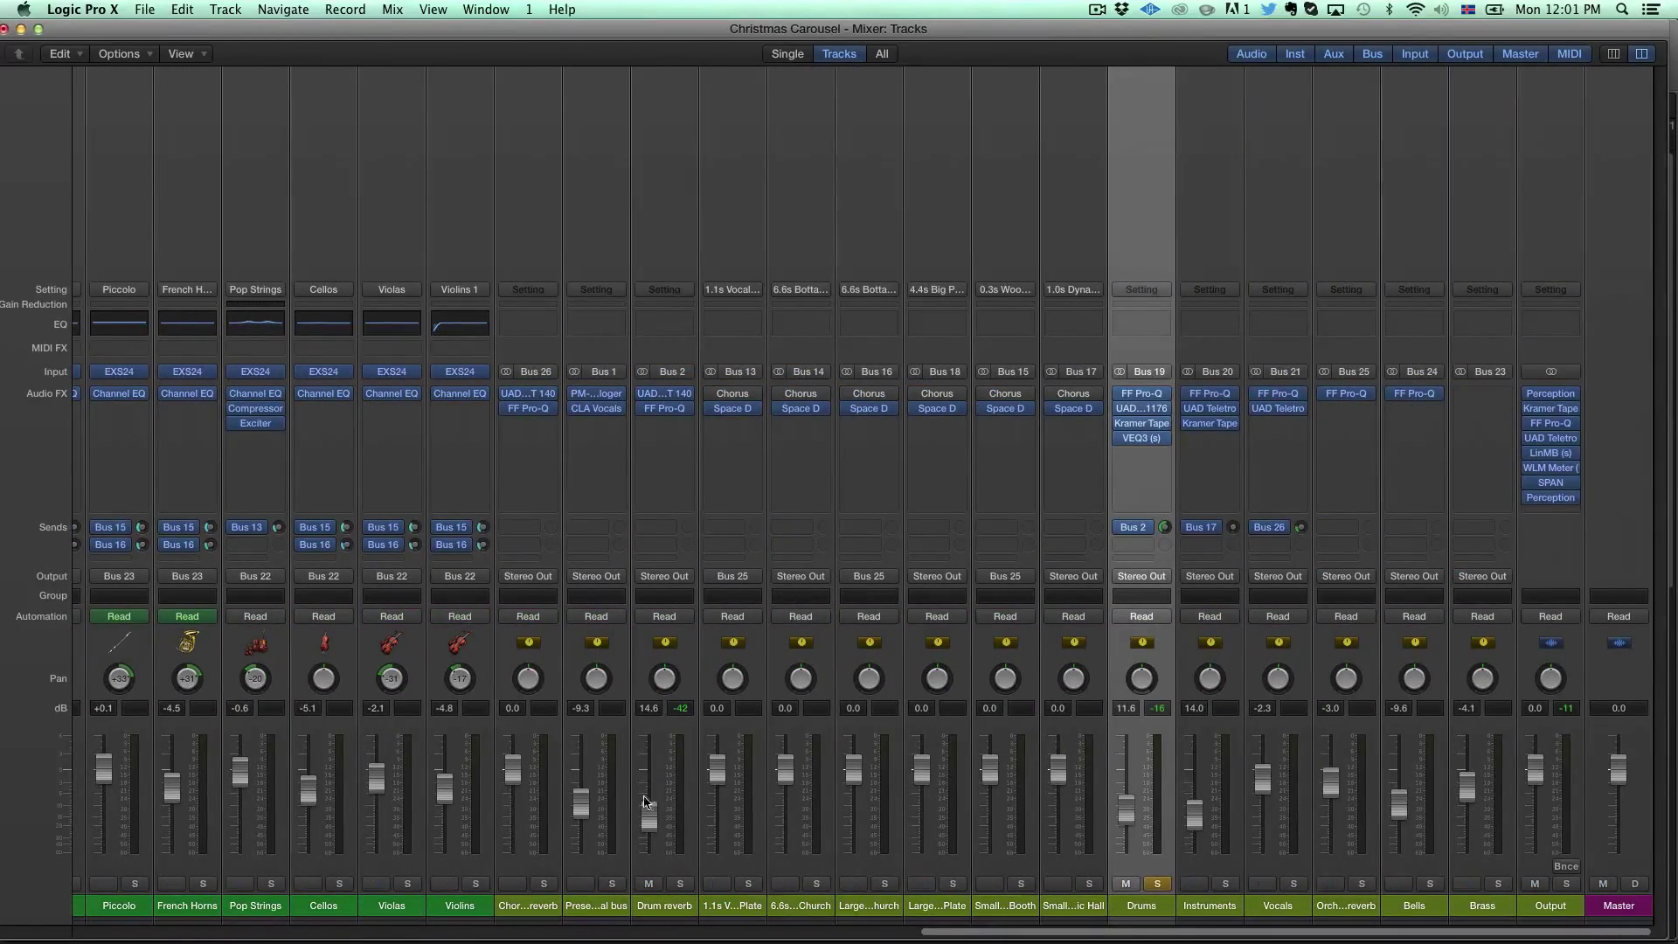
scroll(1130, 826, "left", 15)
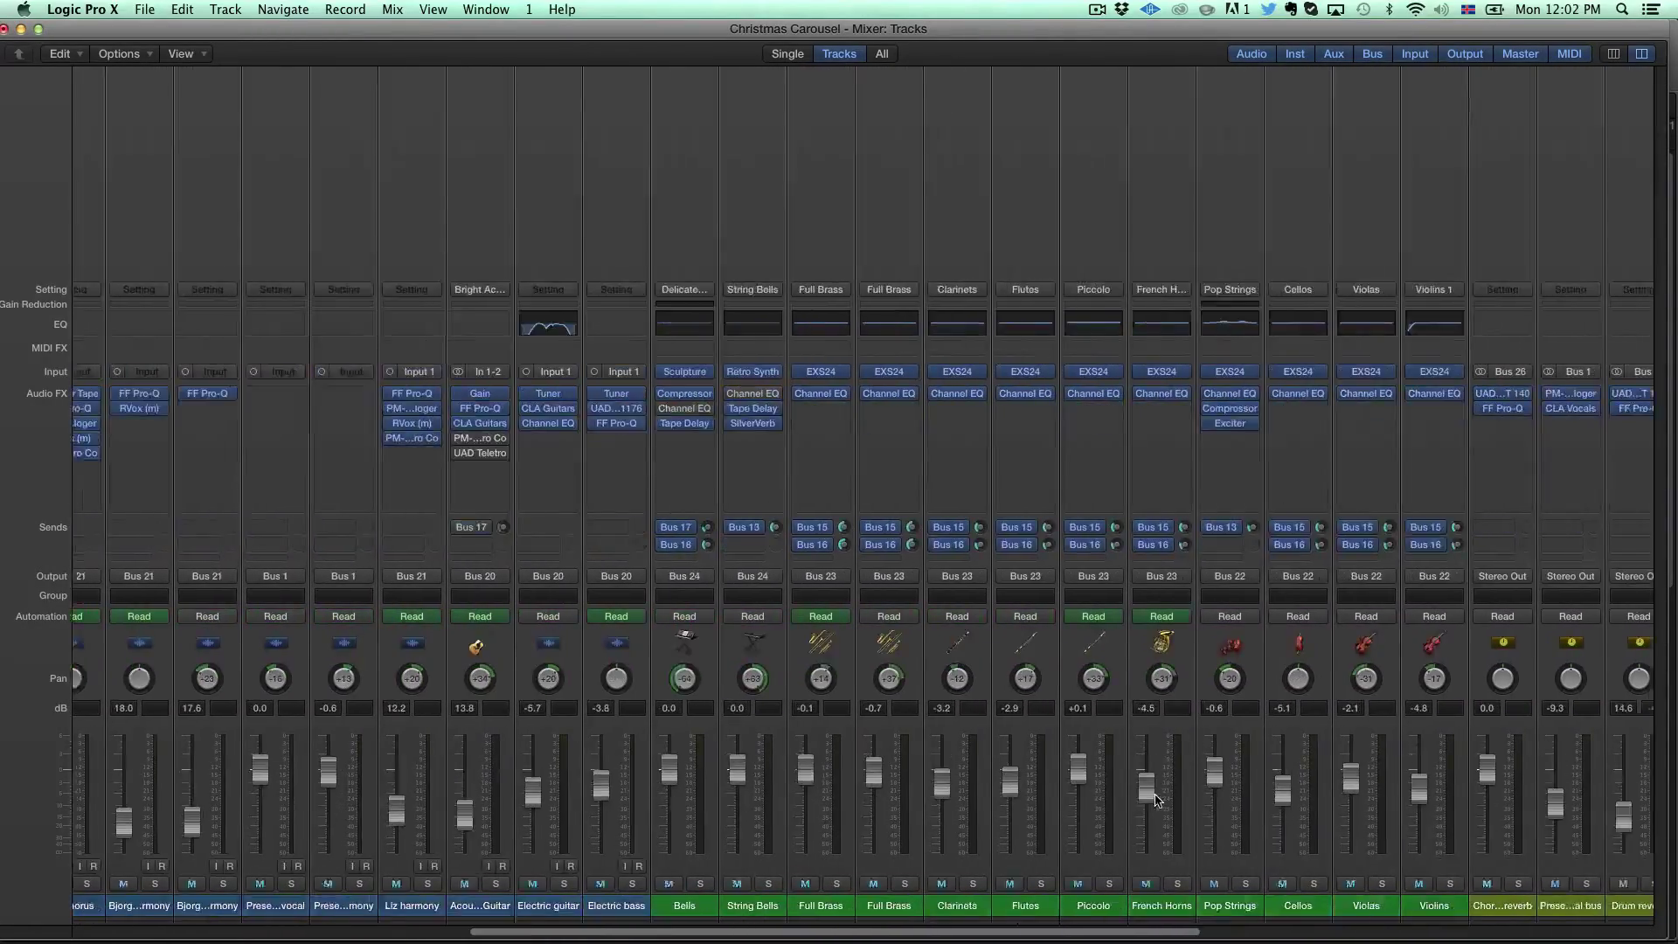
scroll(1145, 812, "right", 15)
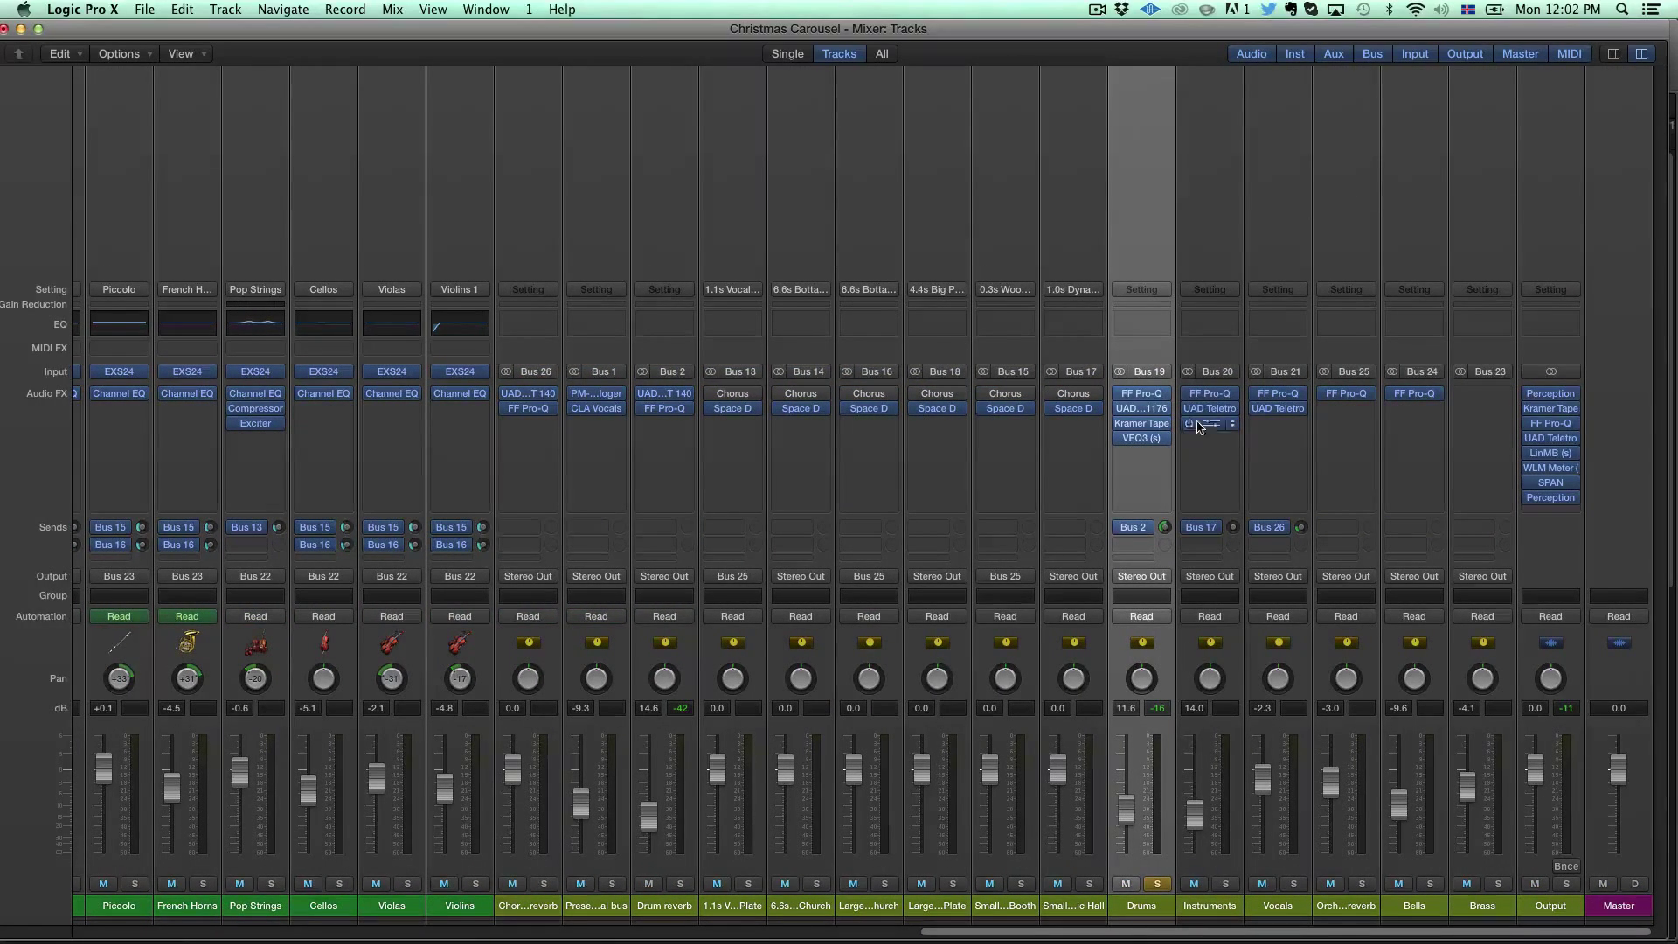
left_click(1210, 393)
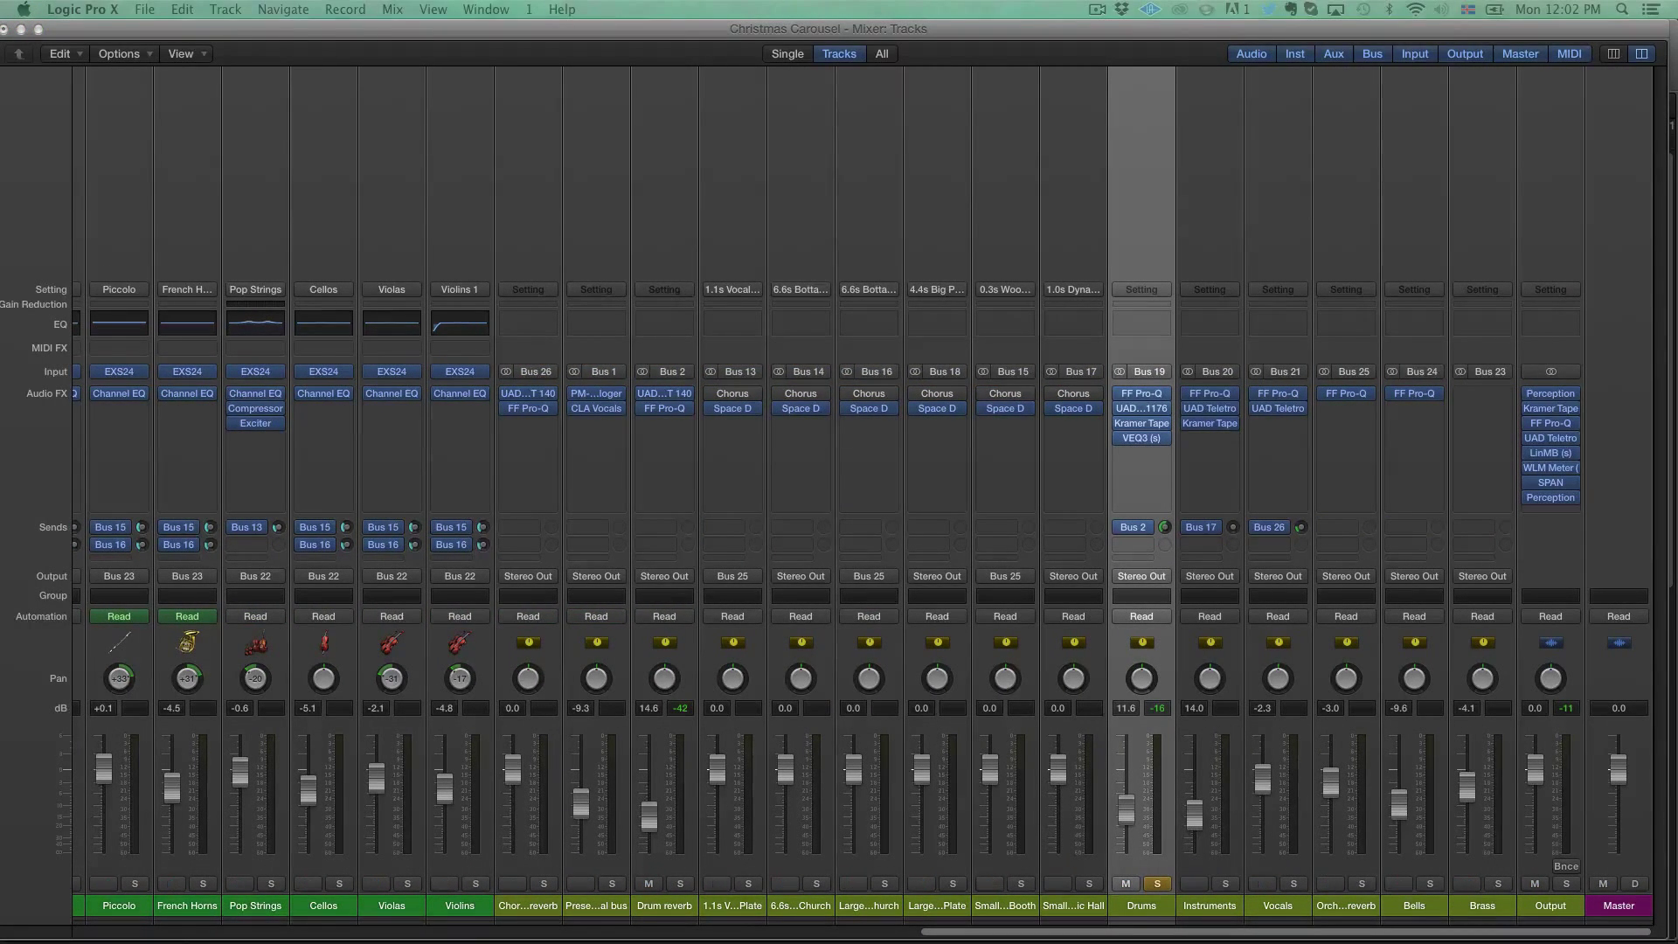
left_click_drag(767, 81, 608, 80)
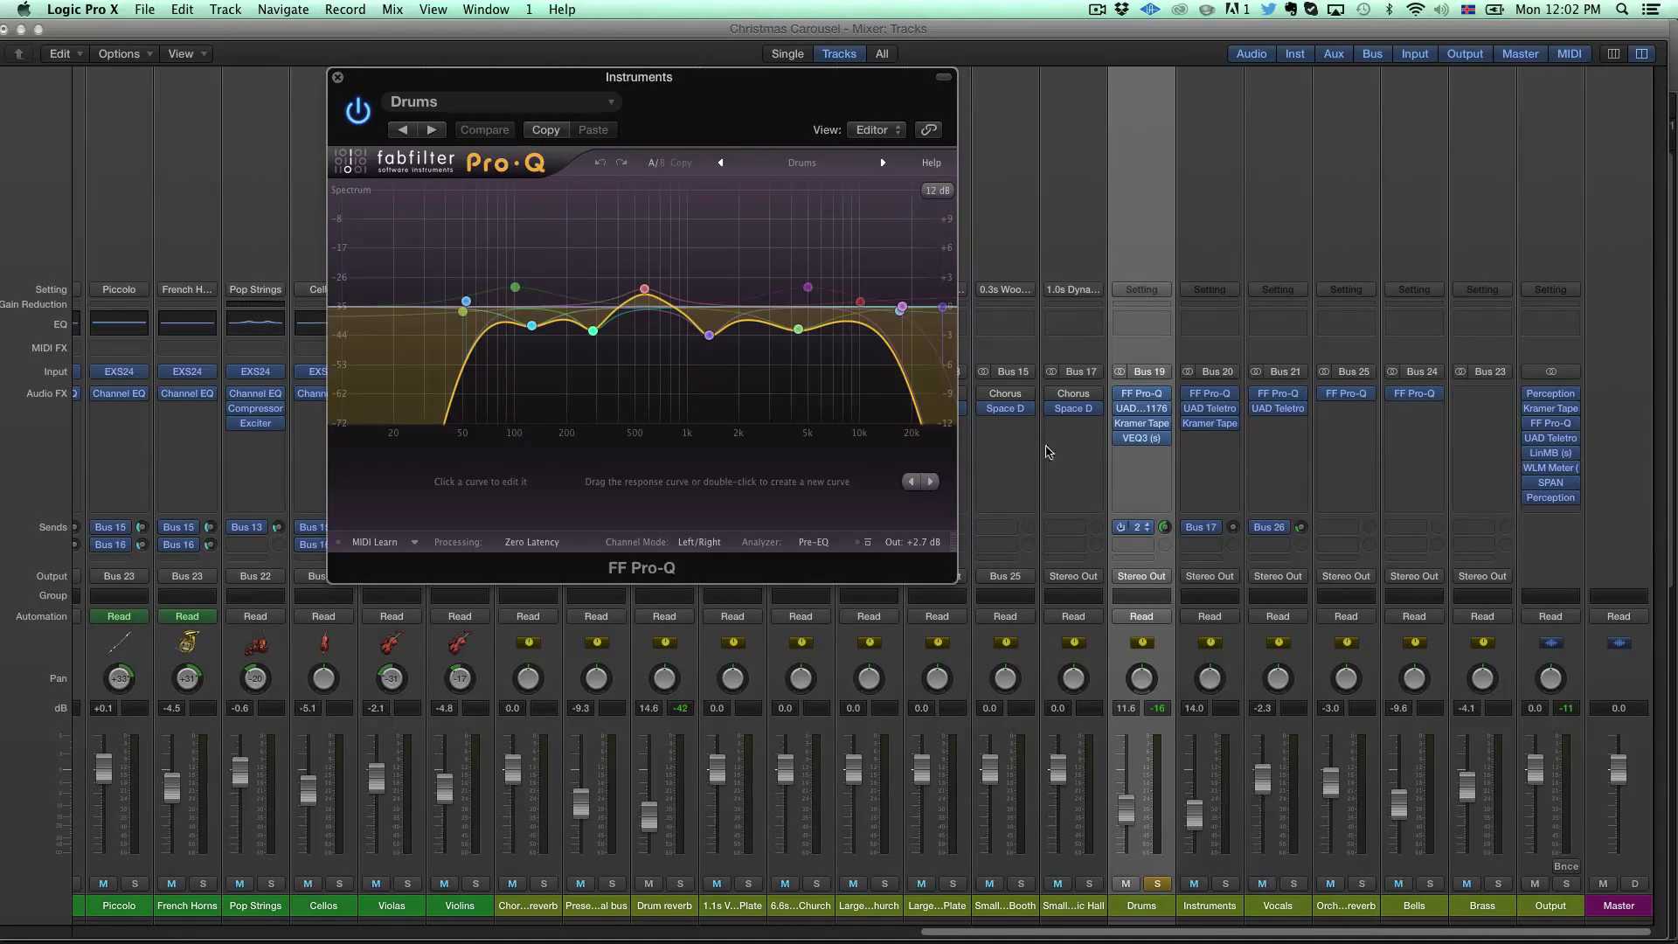
Step: Lower the Instruments EQ's low-cut and low-shelf bands together to about 40 Hz
left_click(464, 304)
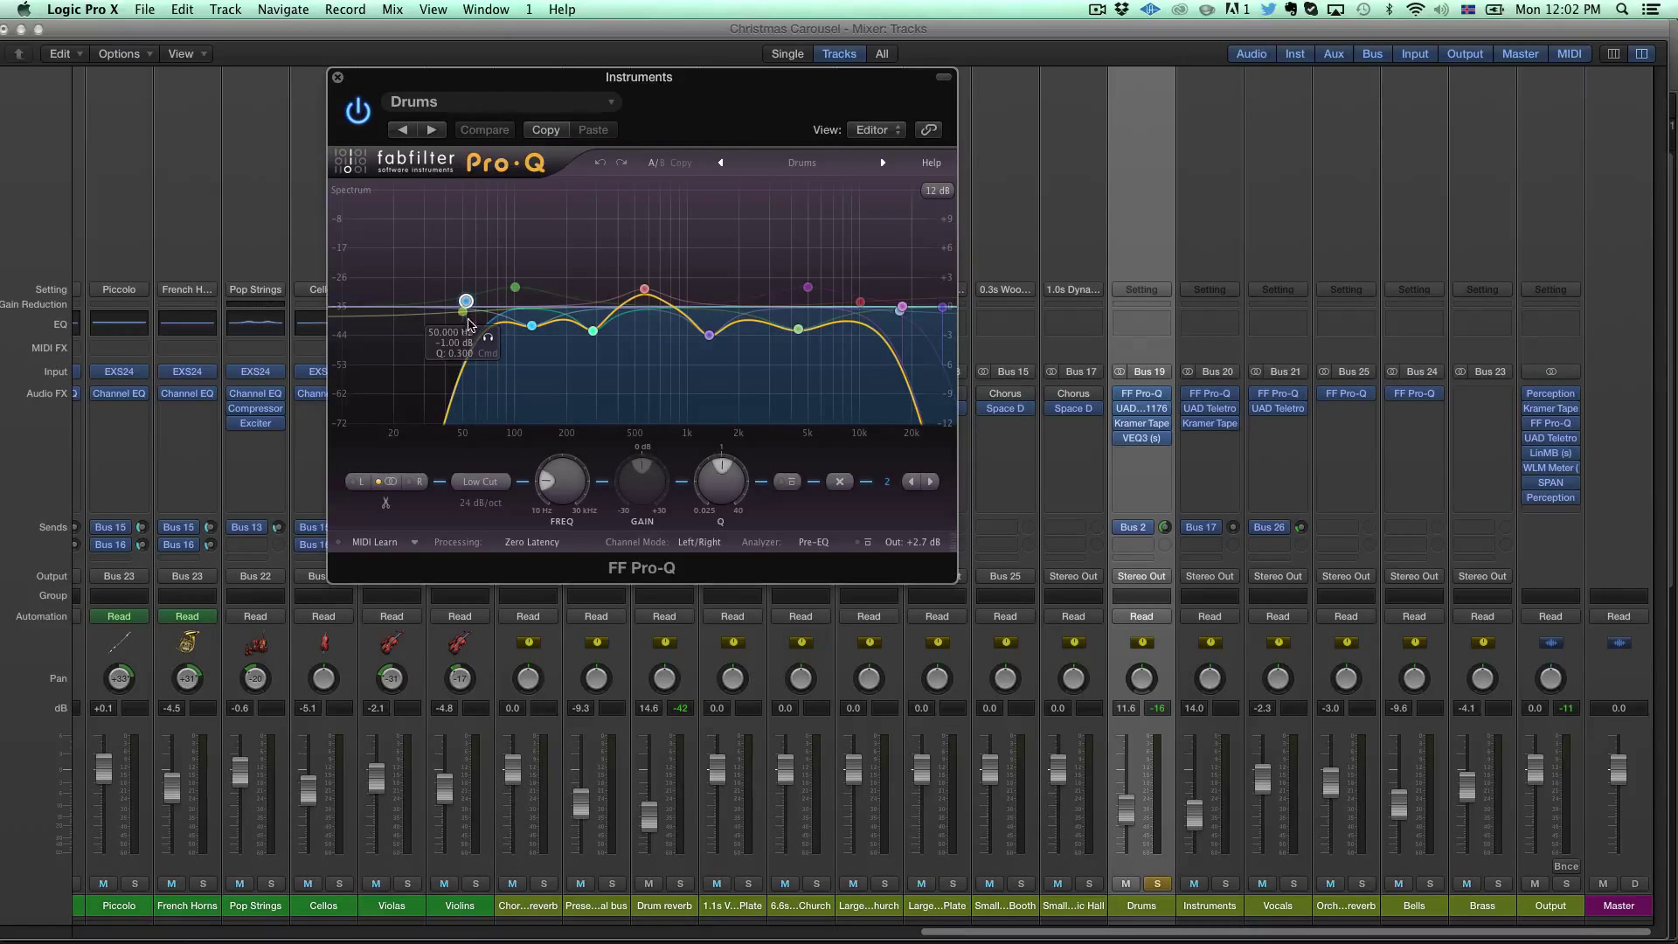
left_click(462, 312)
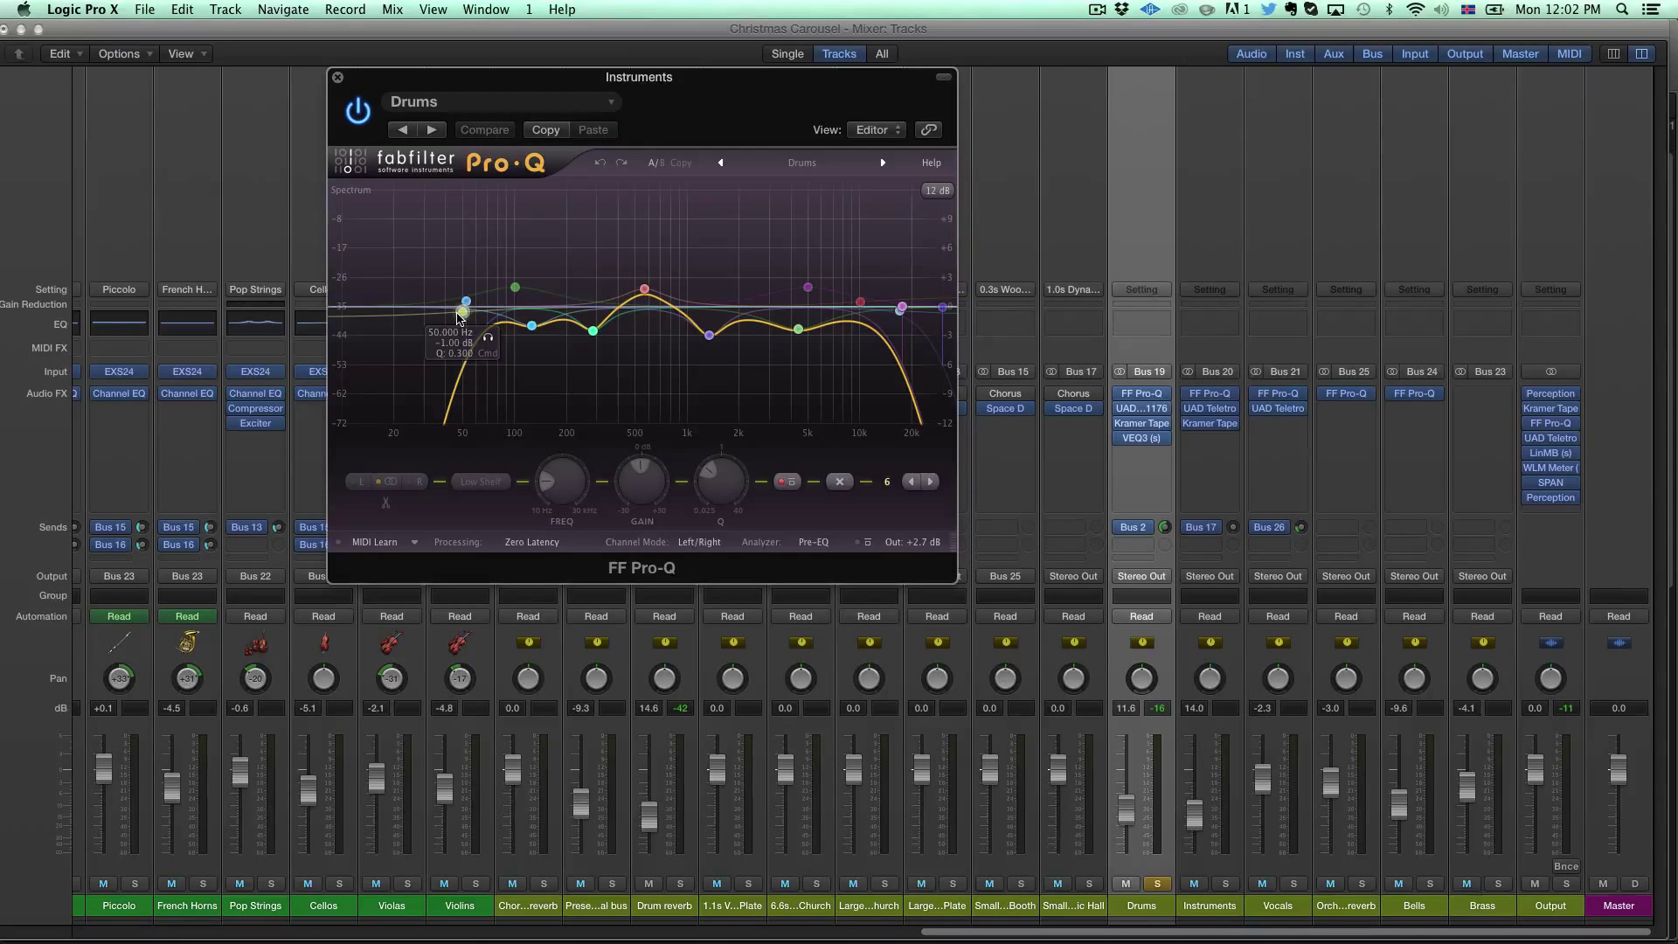
left_click_drag(466, 301, 446, 307)
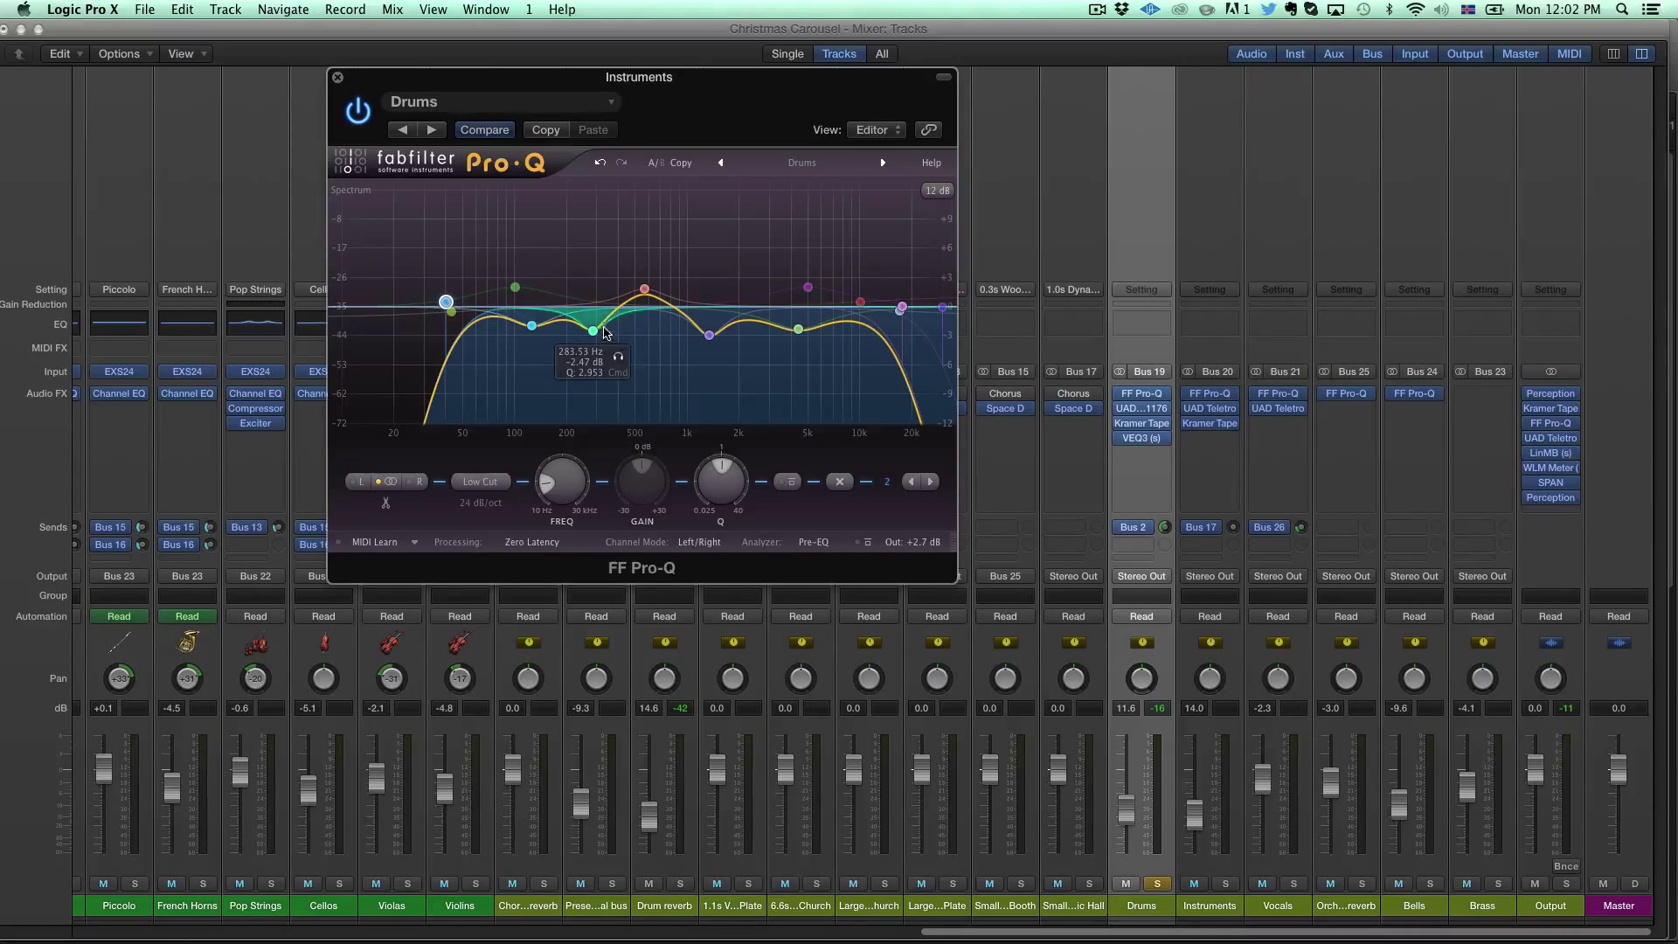
Step: Switch the solo from the Drums bus to the Instruments bus and select the Instruments EQ's lowest bell cut
left_click(1166, 885)
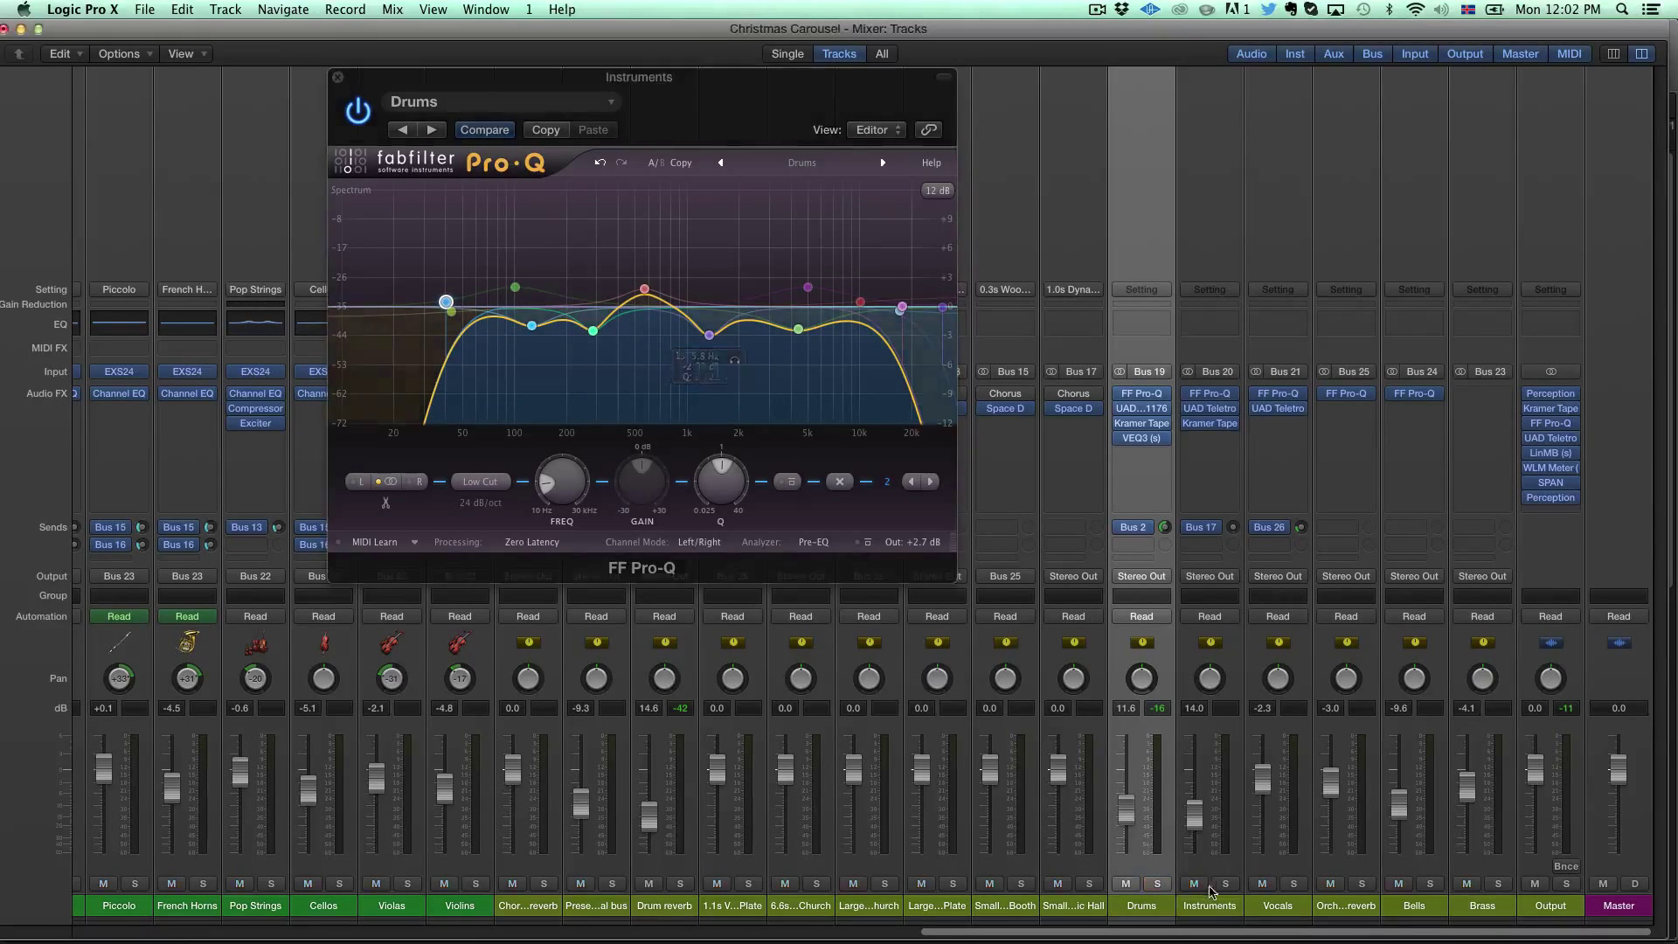
left_click(531, 326)
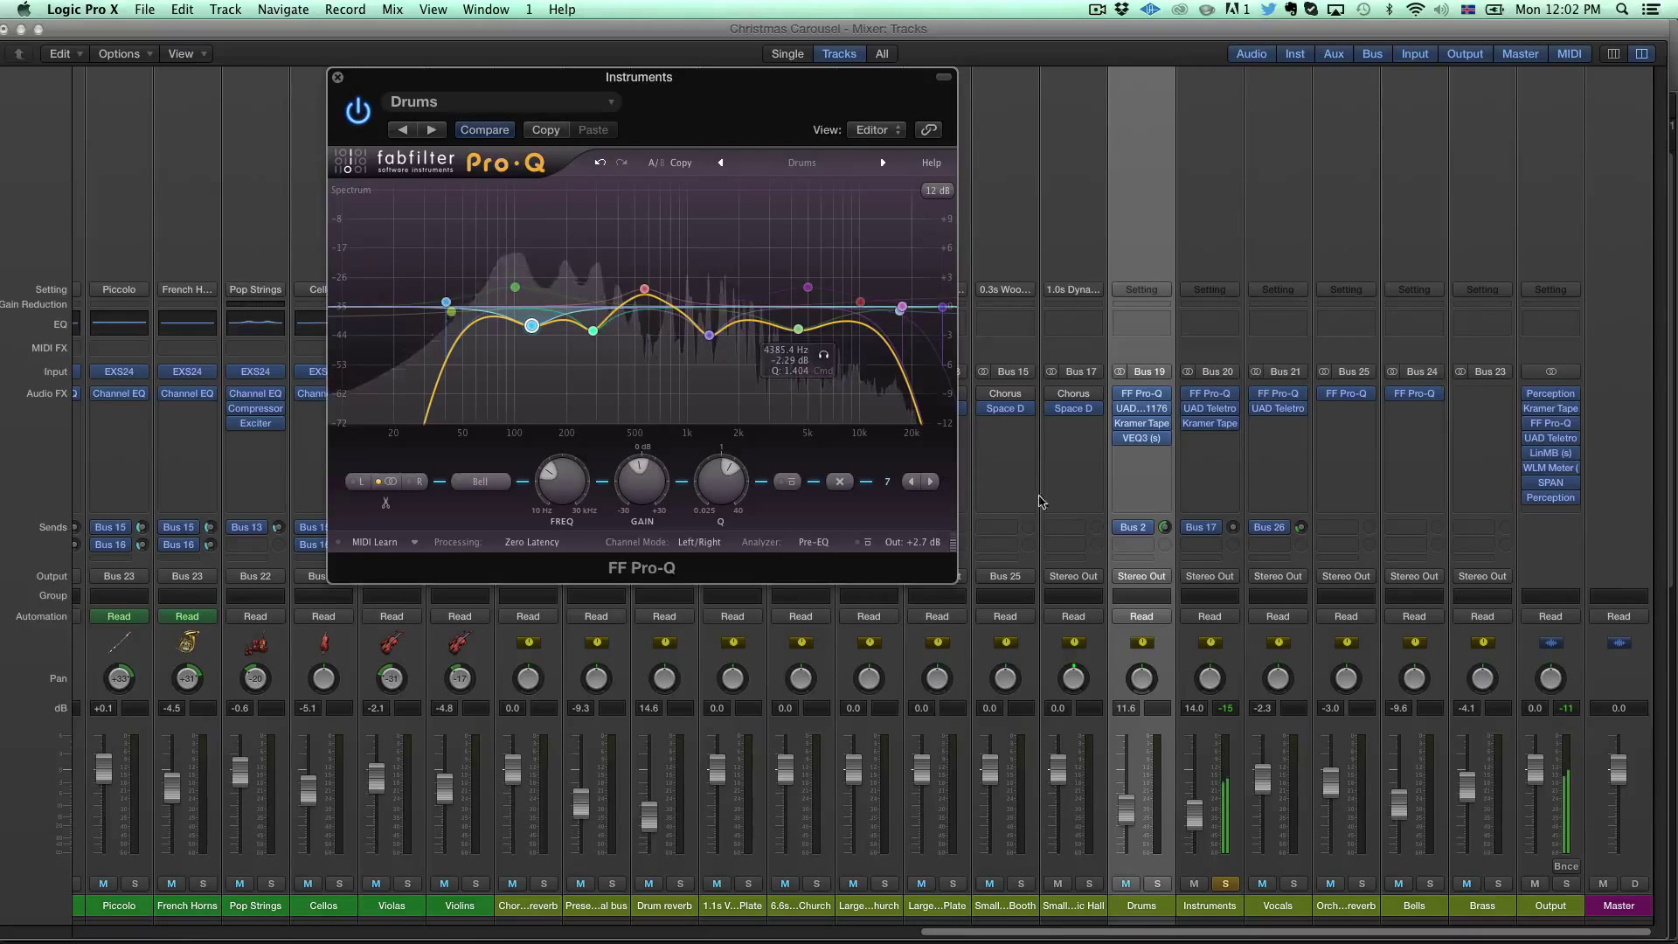
Step: Bypass the LA-2A and Kramer Tape on the Instruments bus and compare its FF Pro-Q switched off and on
mouse_move(1187, 423)
left_click_drag(1188, 423, 1189, 425)
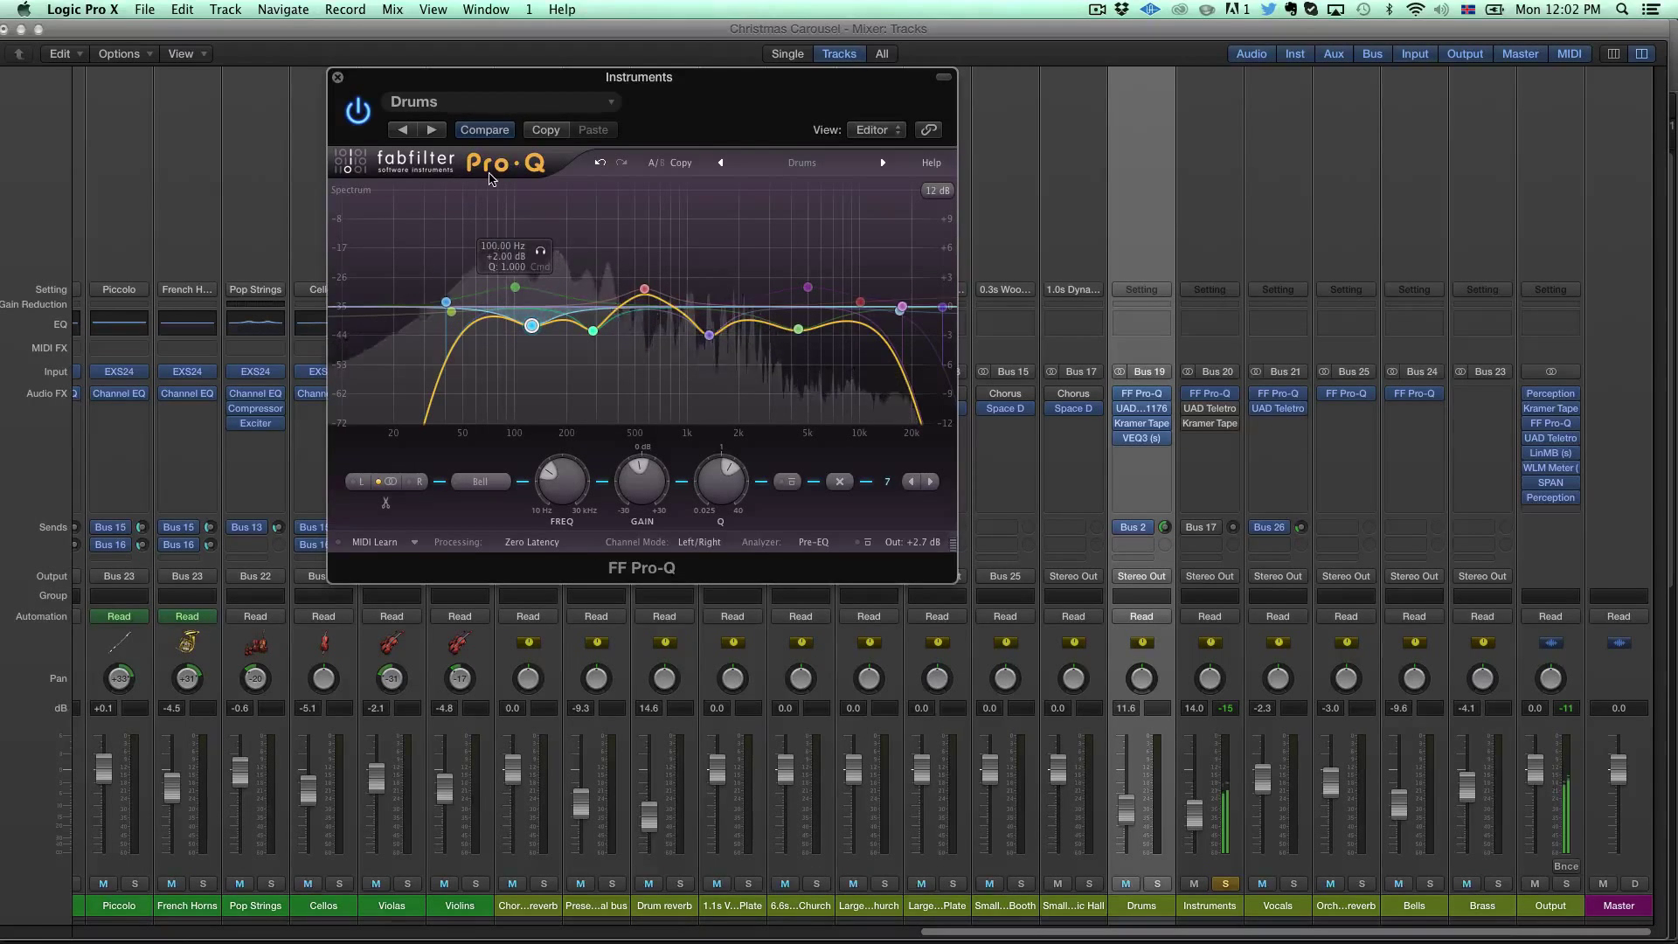
left_click(360, 112)
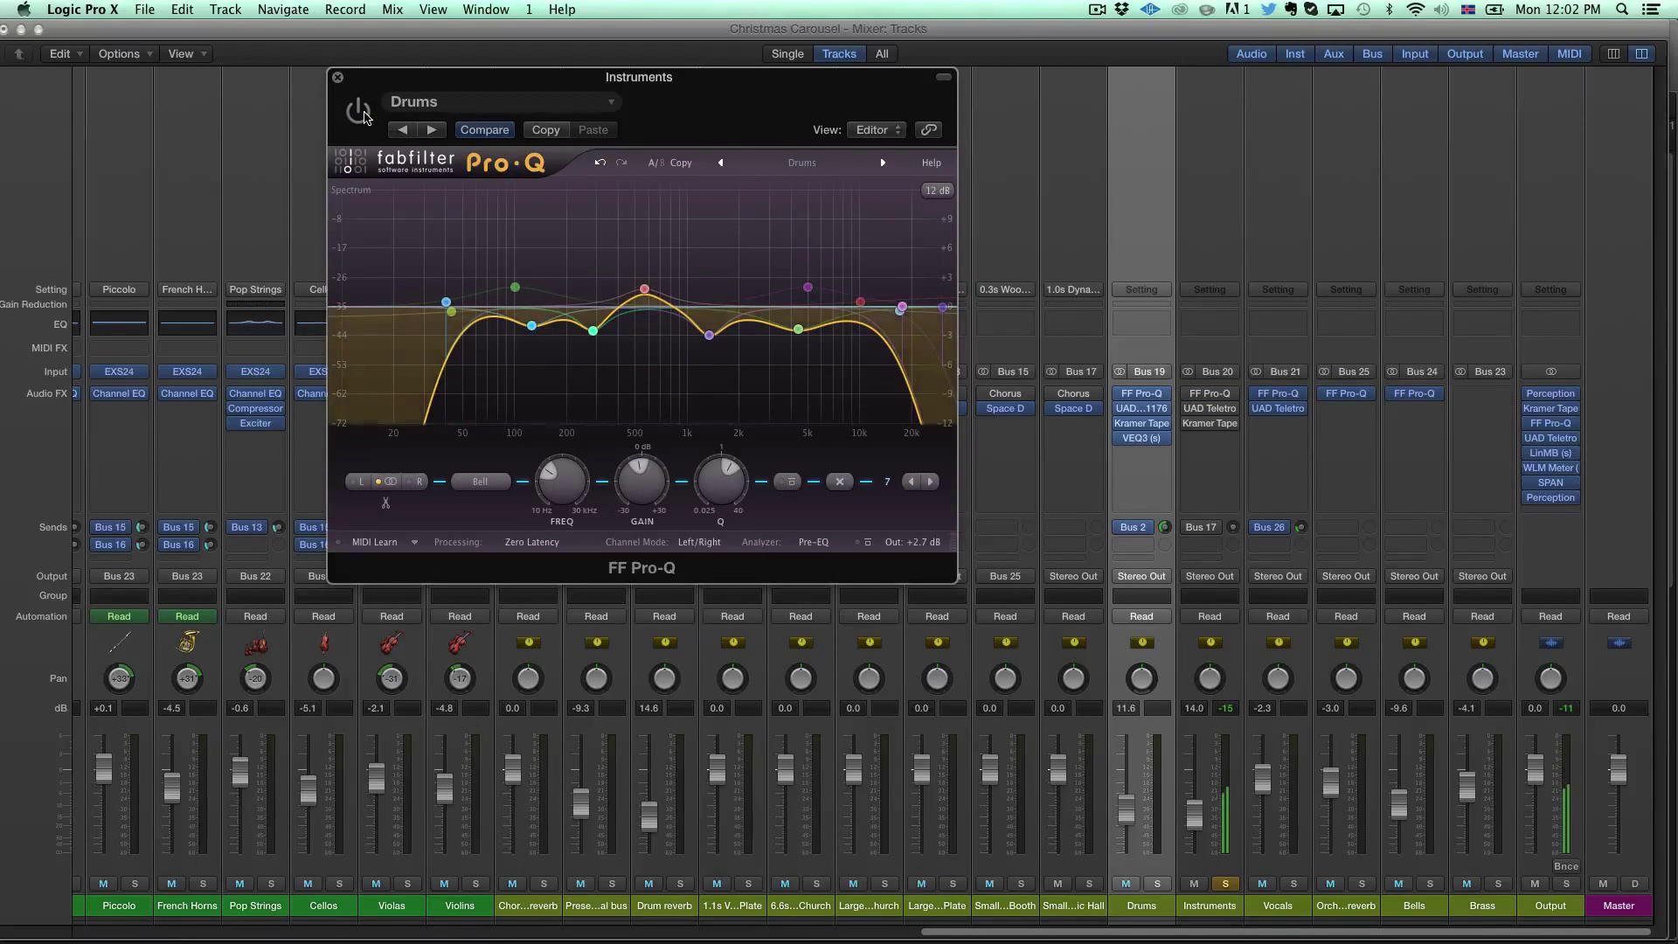
left_click(362, 114)
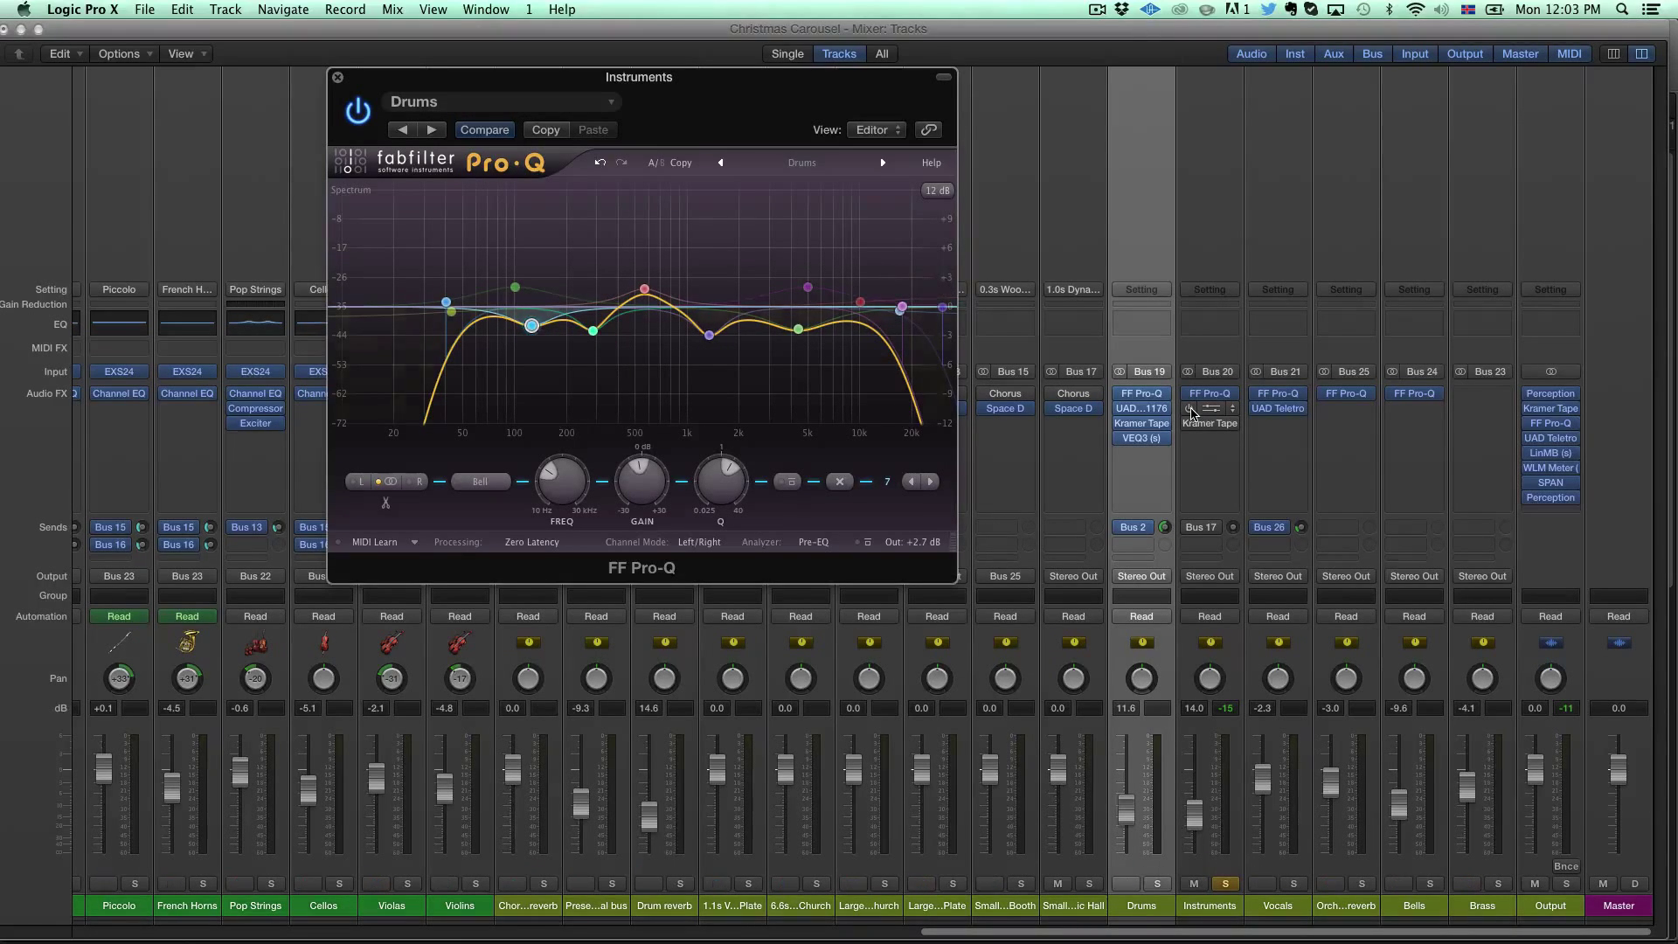
Step: Start playback, switch on the Instruments bus's UAD Teletronix LA-2A, and fine-tune its Gain and Peak Reduction
key("space")
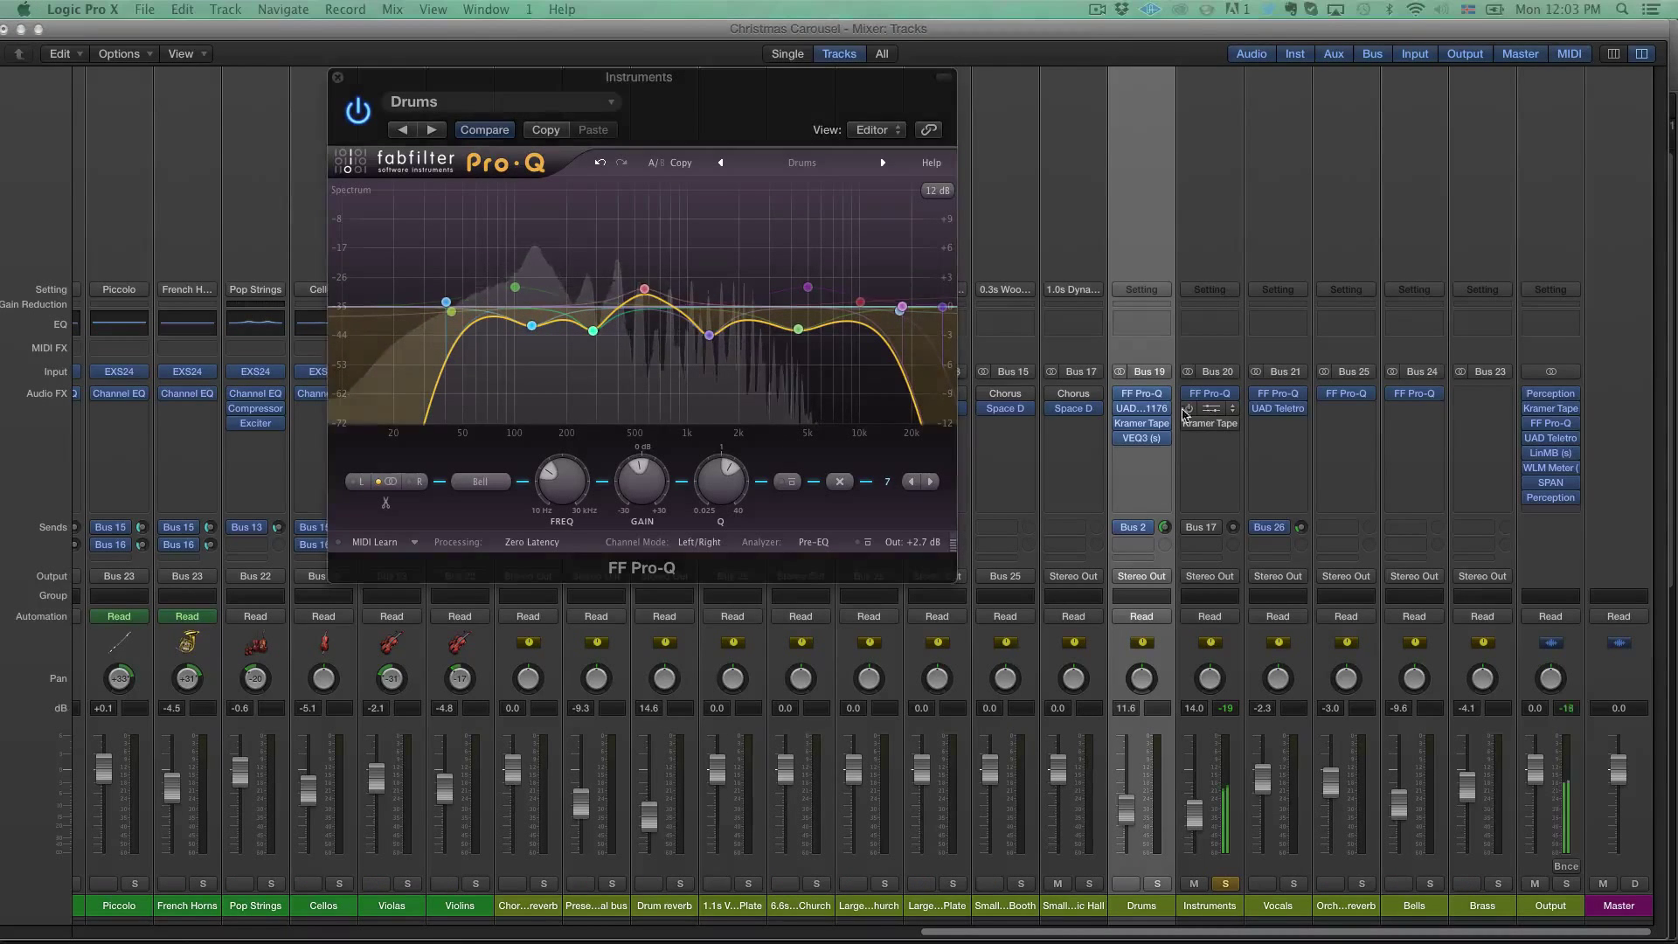
left_click(1209, 408)
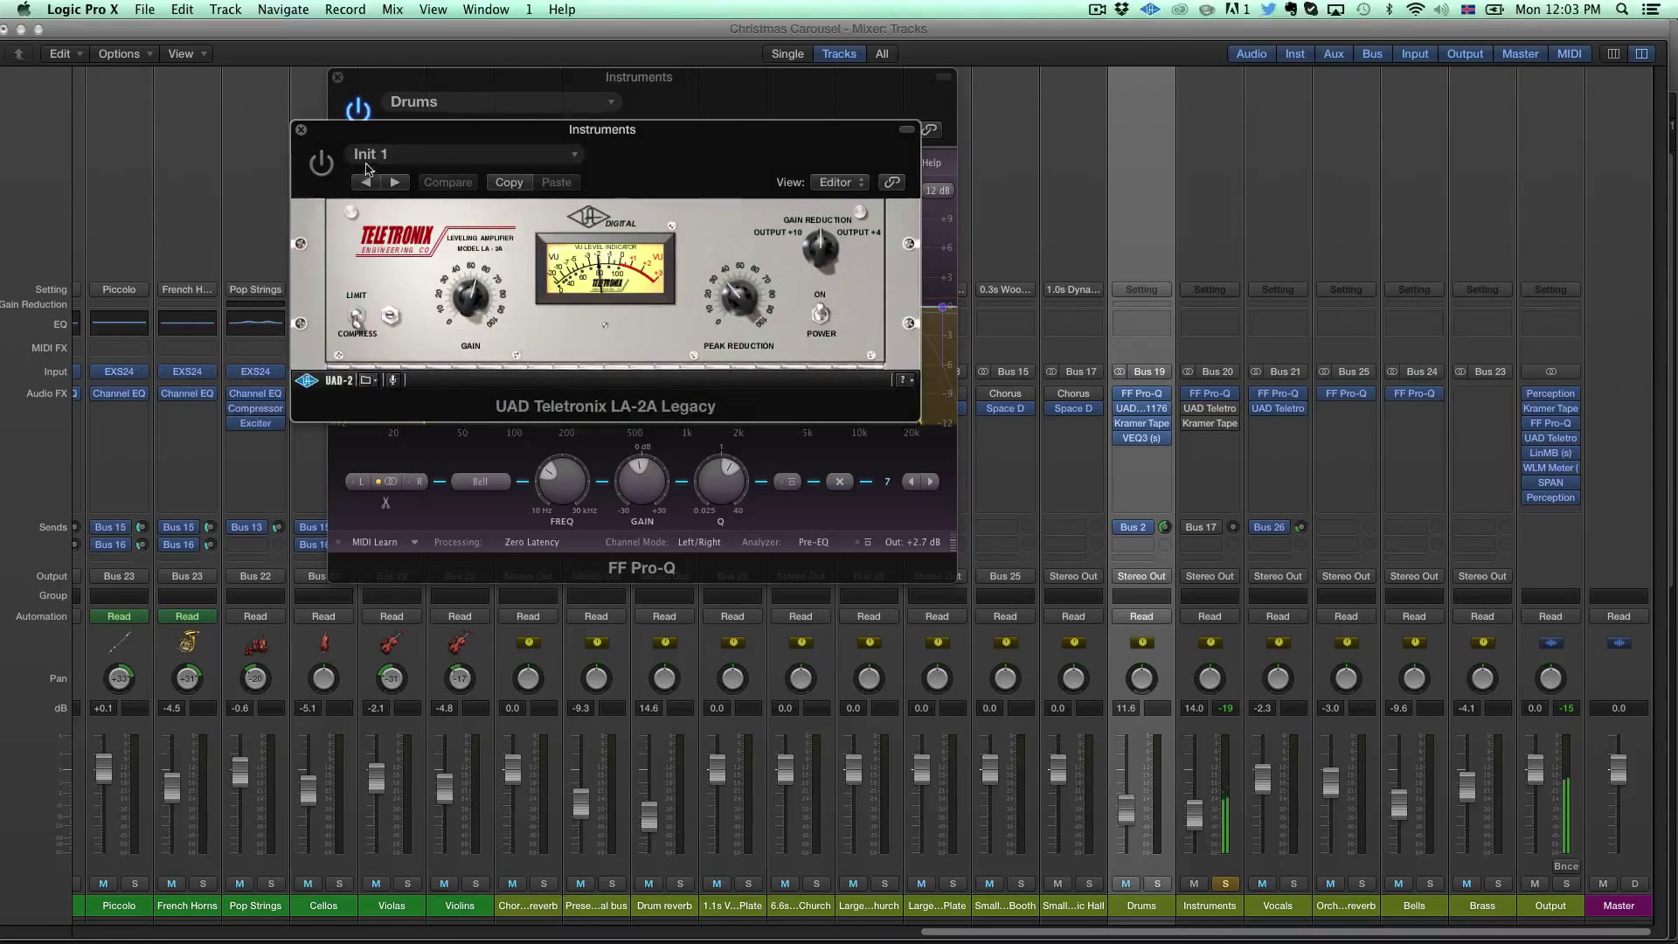
left_click(321, 164)
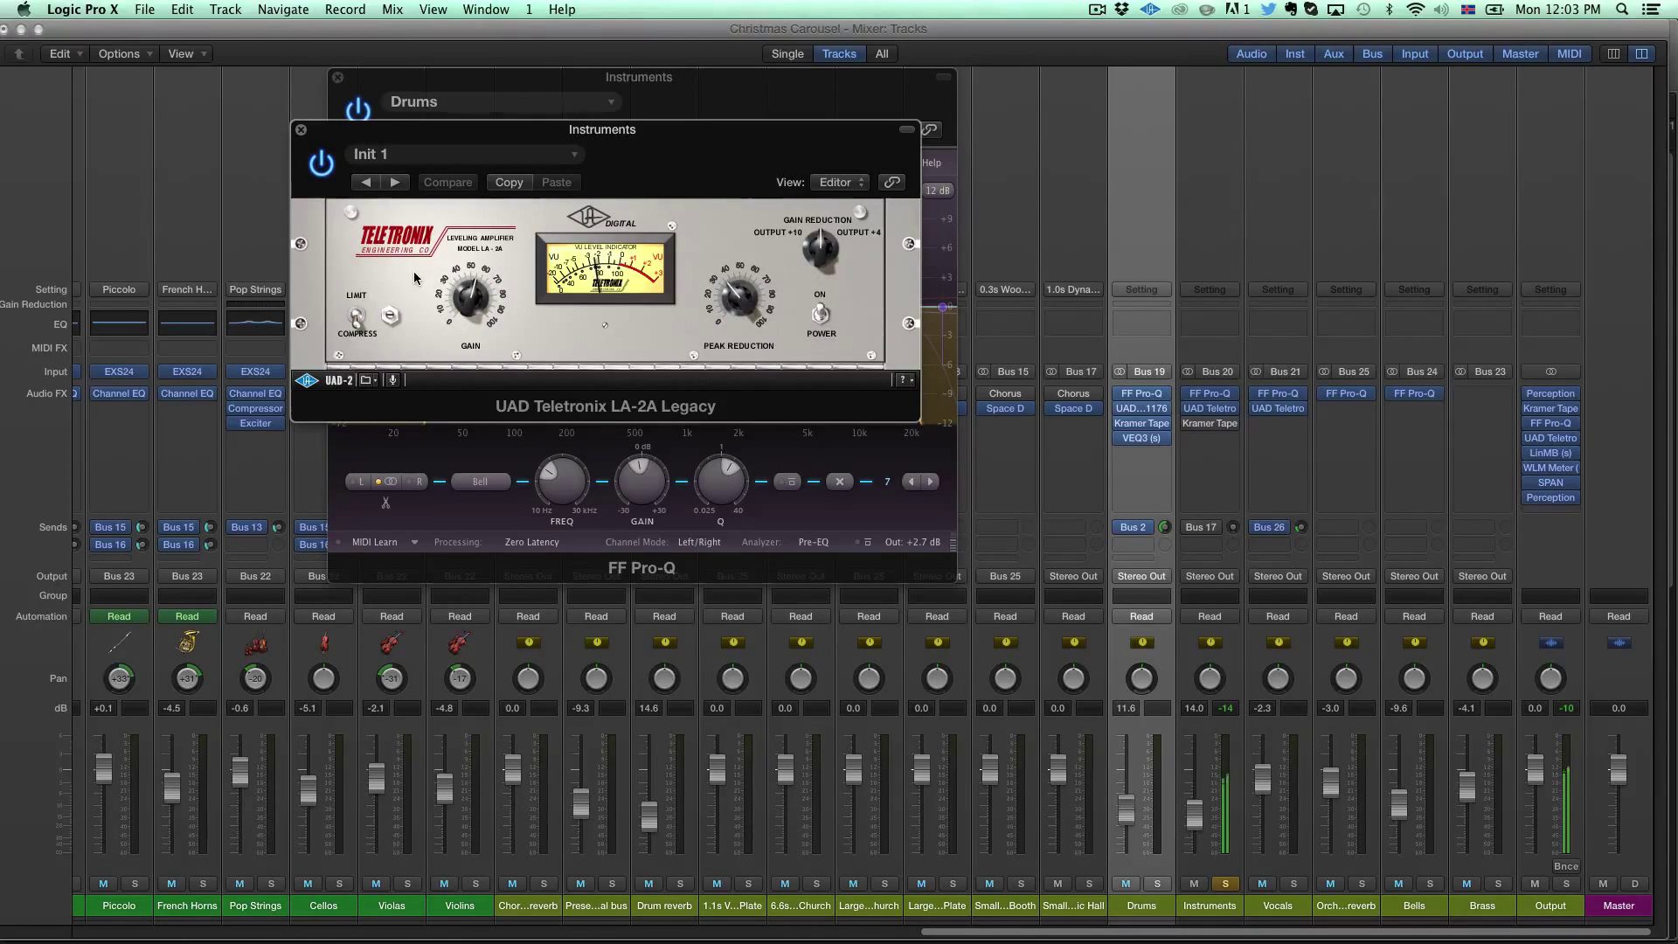
left_click_drag(472, 318, 470, 325)
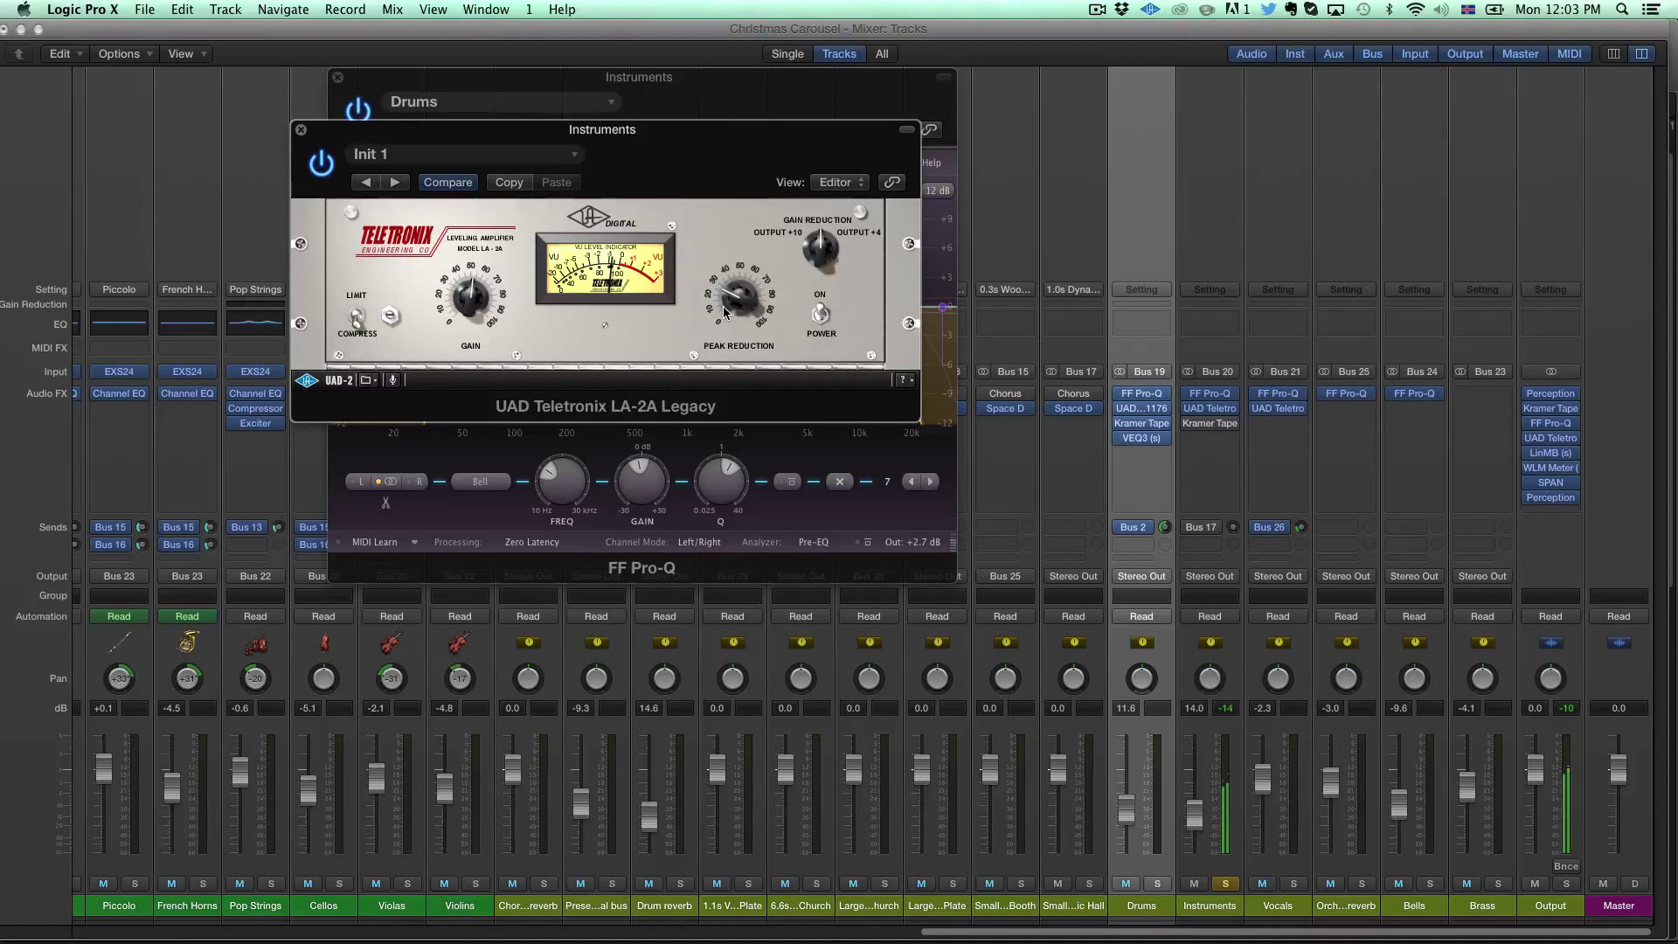
left_click_drag(724, 309, 719, 303)
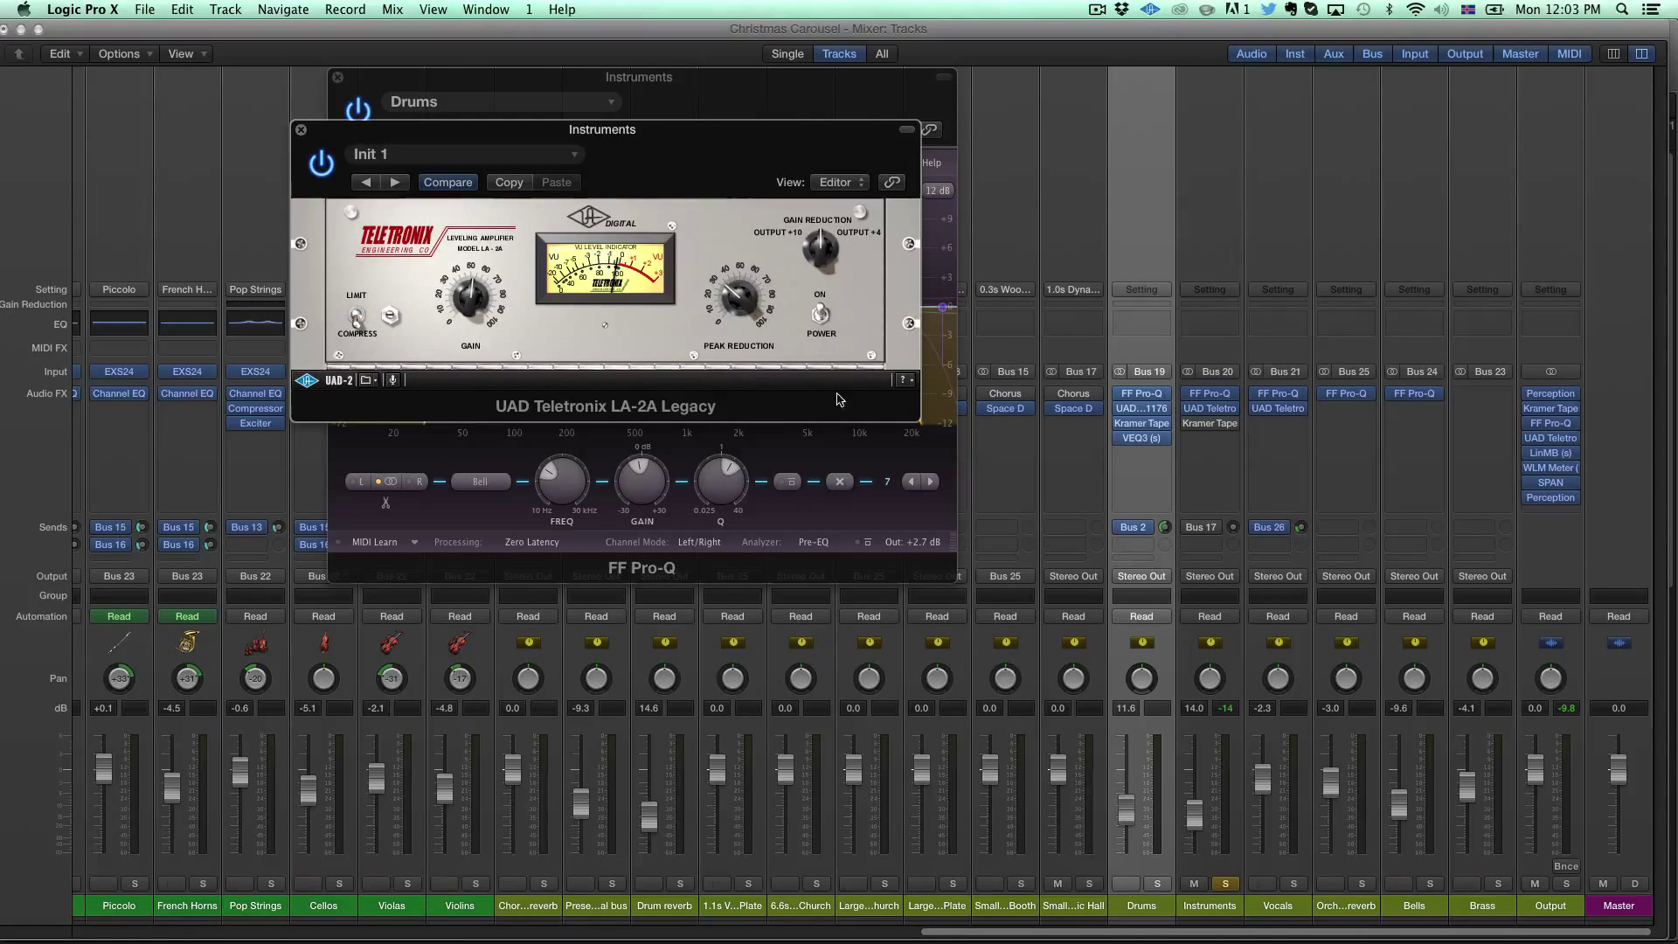
Step: Compare the Instruments bus's Kramer Tape active and bypassed, leave it switched on, and hide the plug-in windows
left_click(1211, 428)
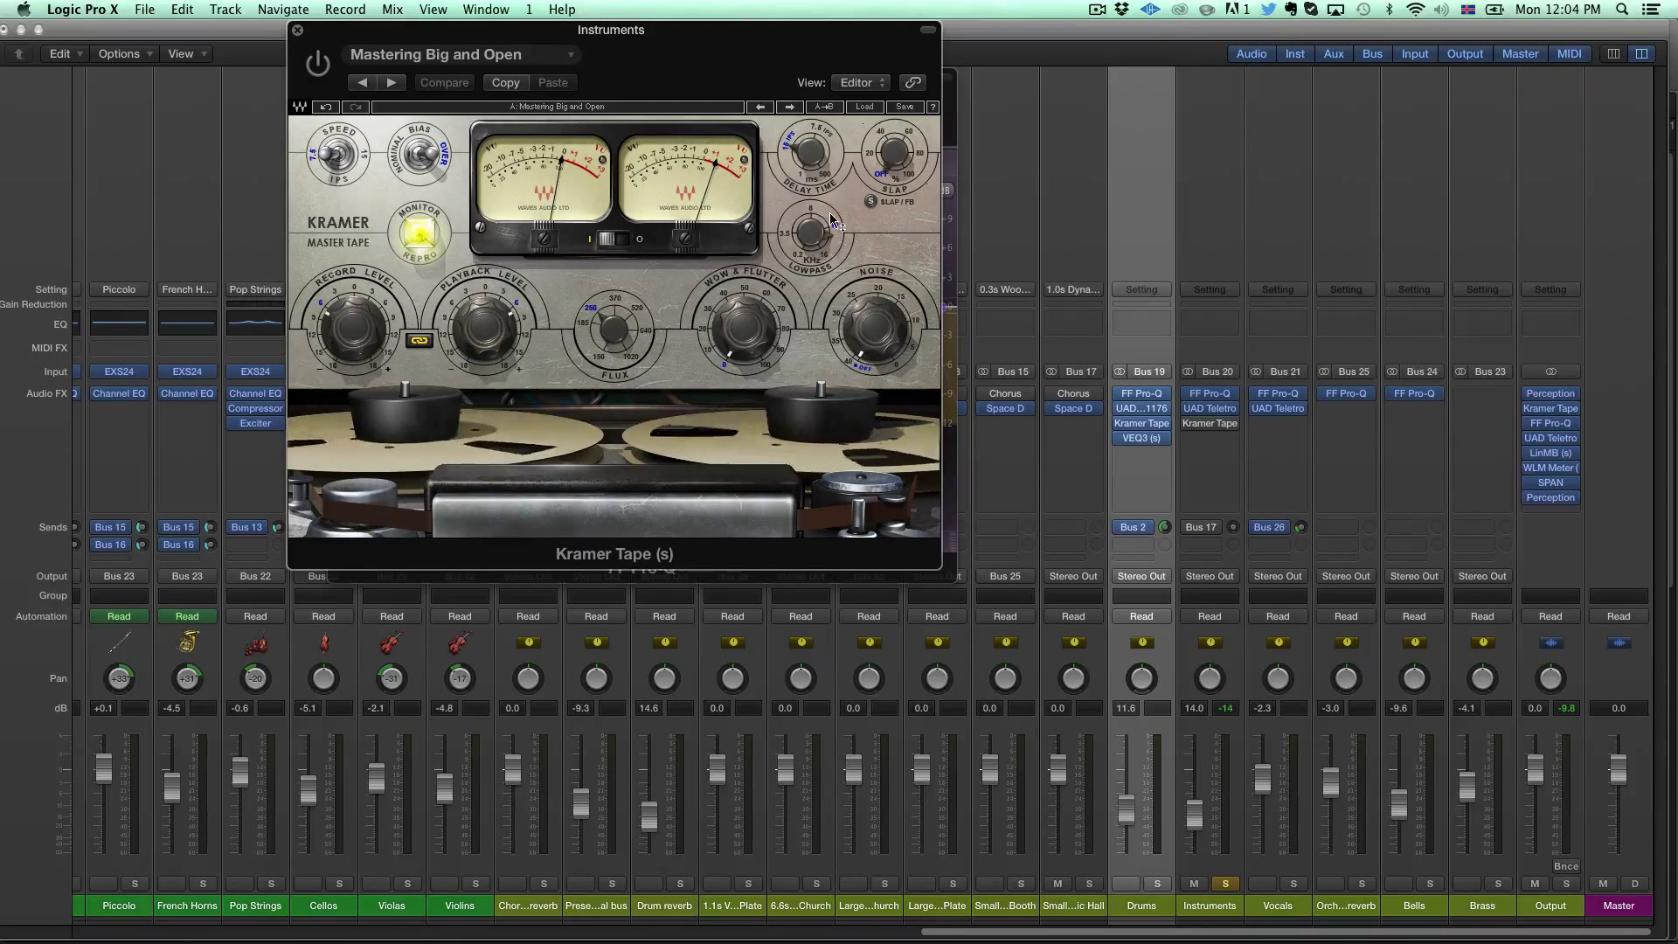
left_click(316, 68)
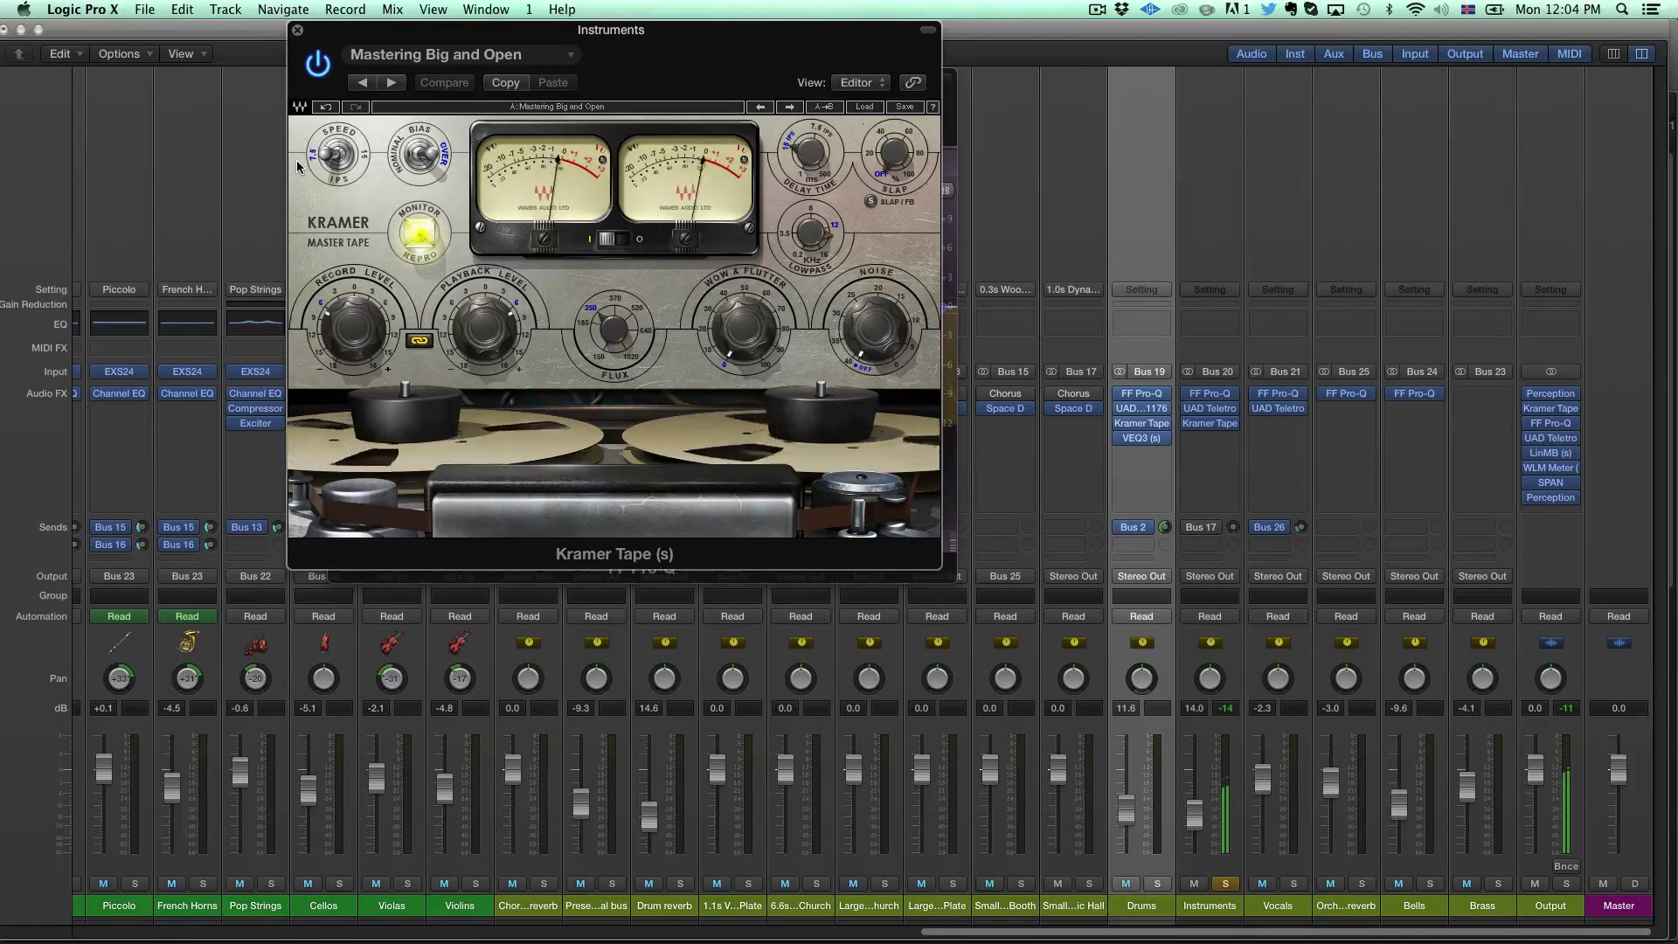
left_click(318, 63)
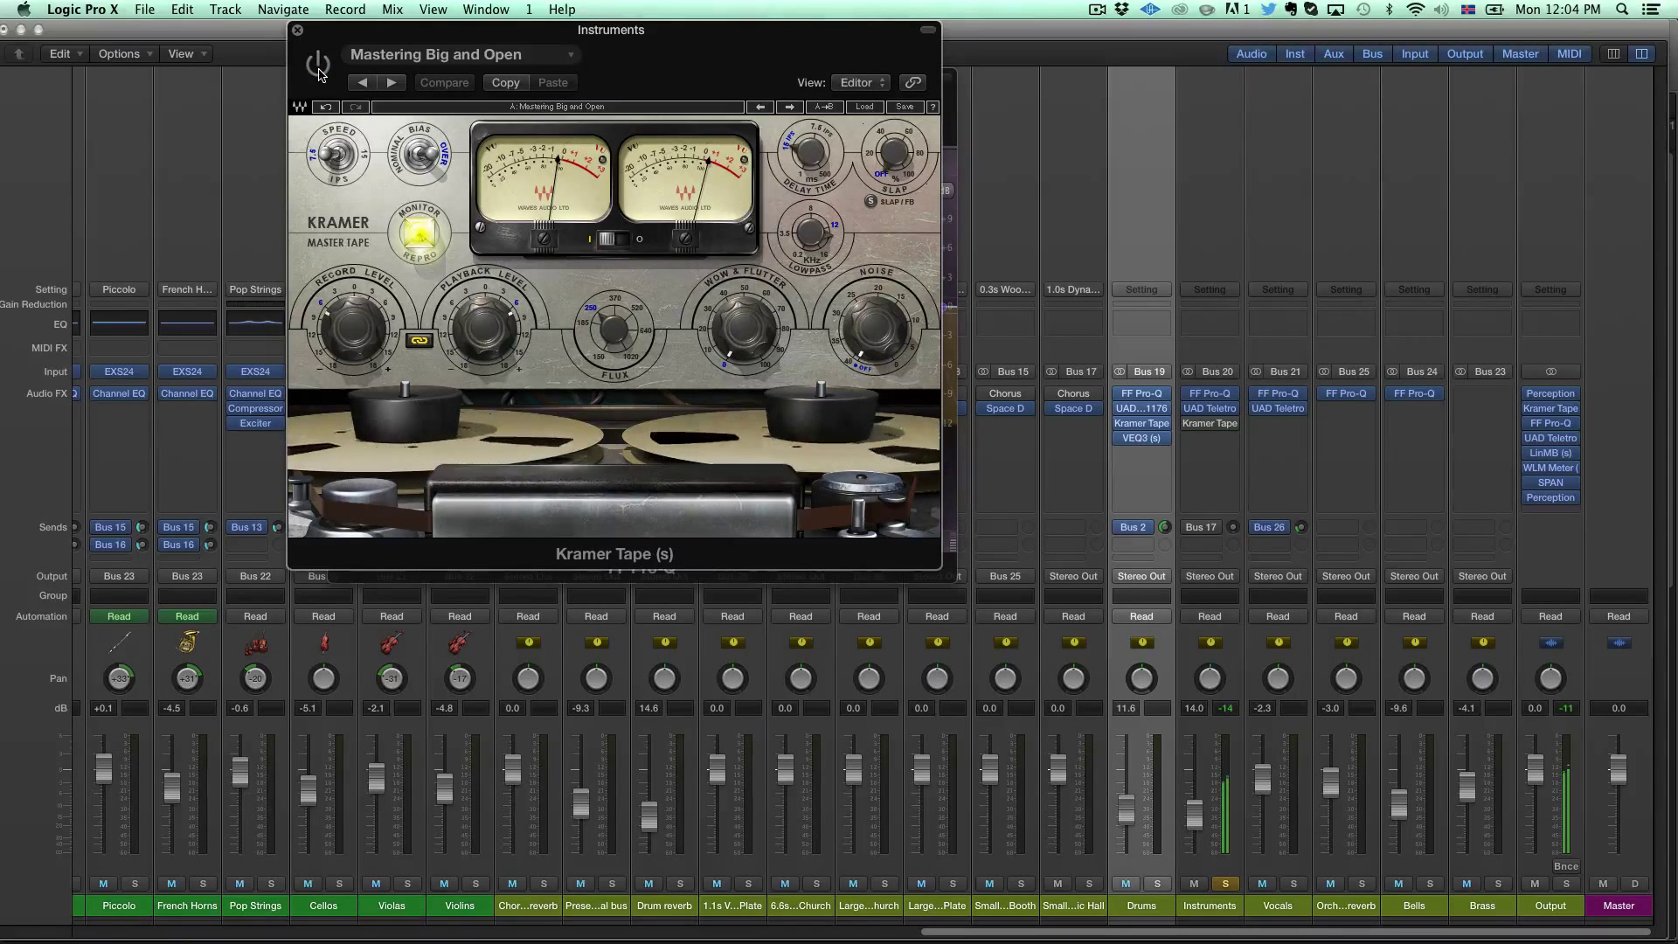
left_click(319, 72)
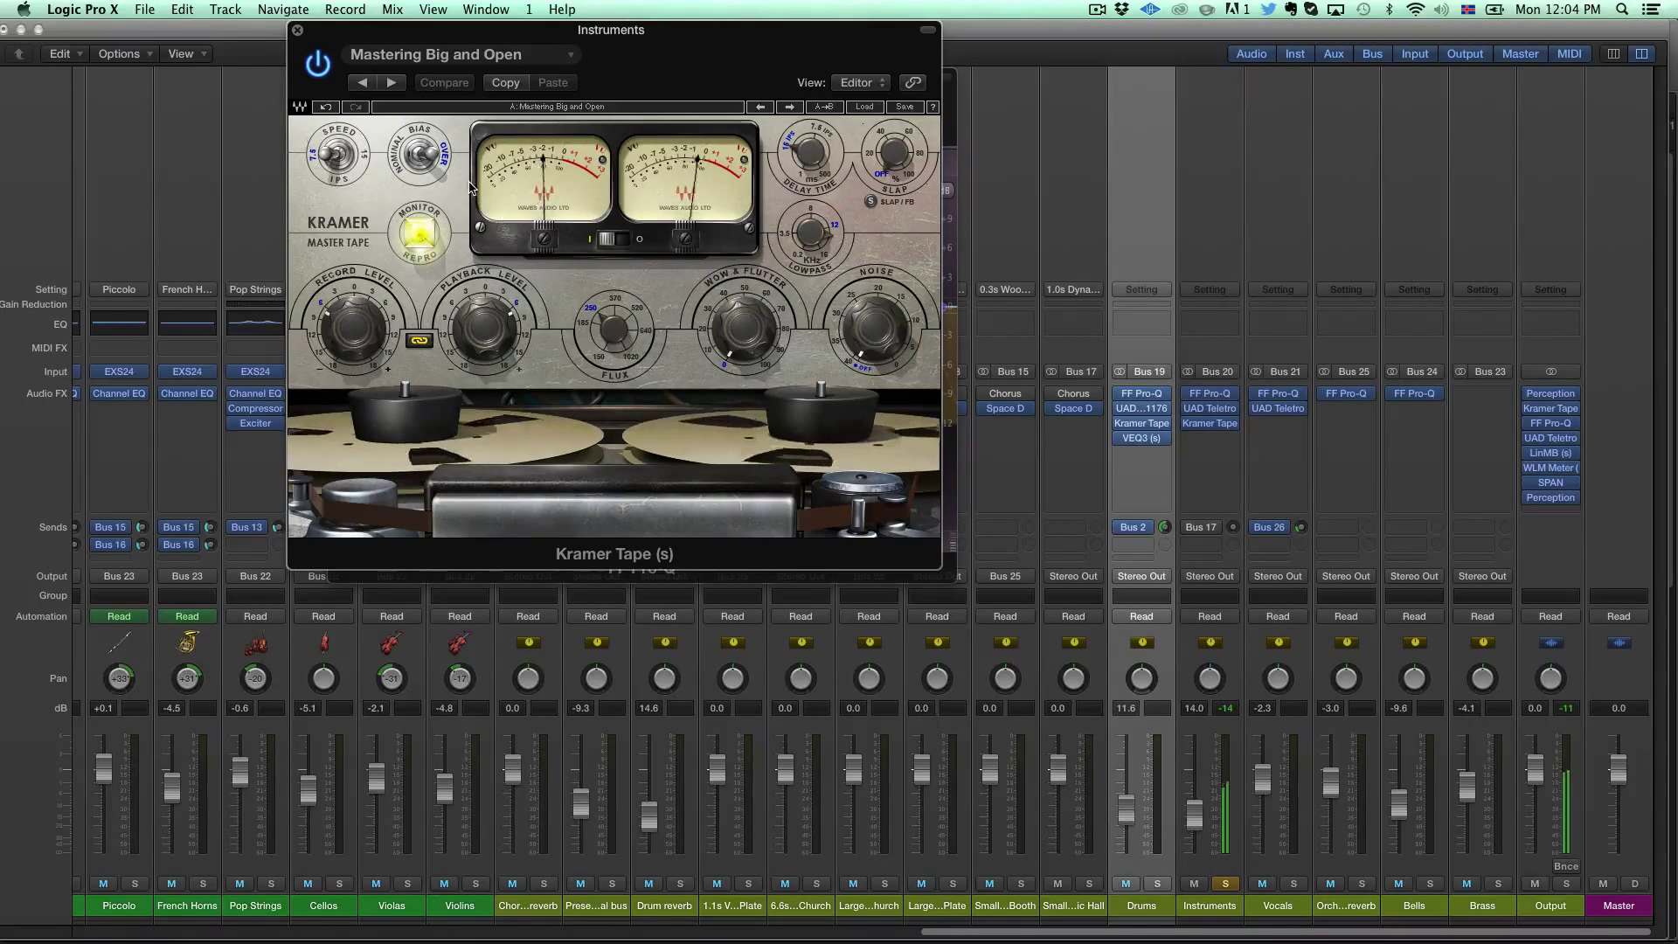
key("v")
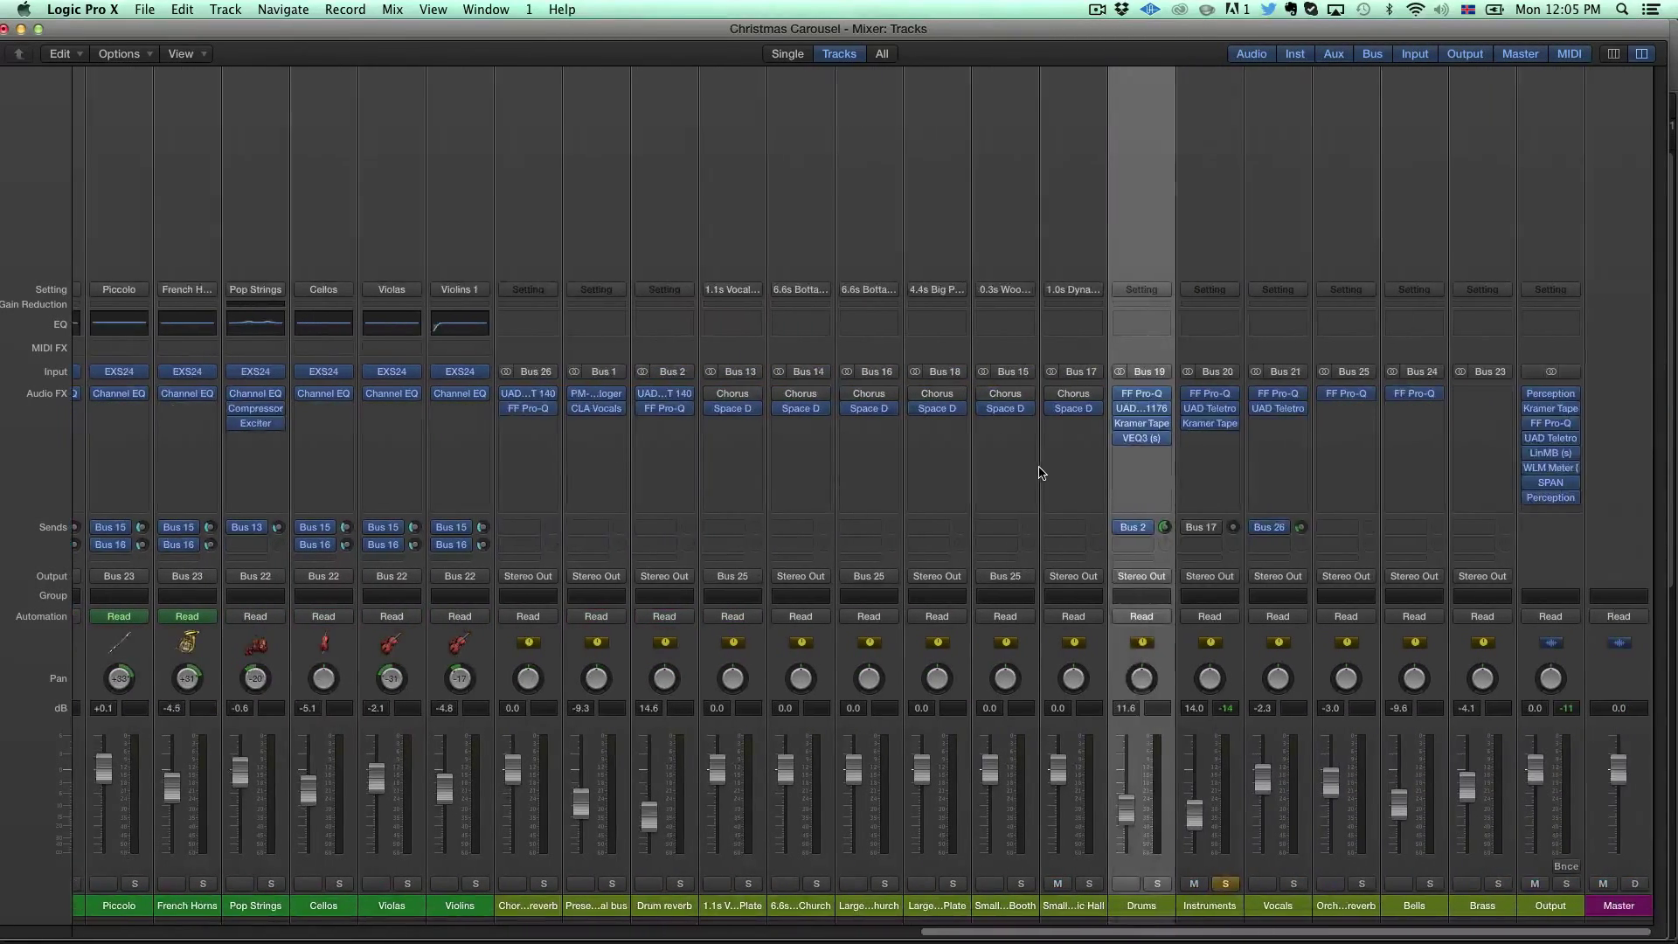
Step: Review the Instruments bus's Bus 17 send and the CLA Guitars plug-in on the Acoustic Guitar track
left_click(1190, 527)
scroll(1218, 529, "left", 15)
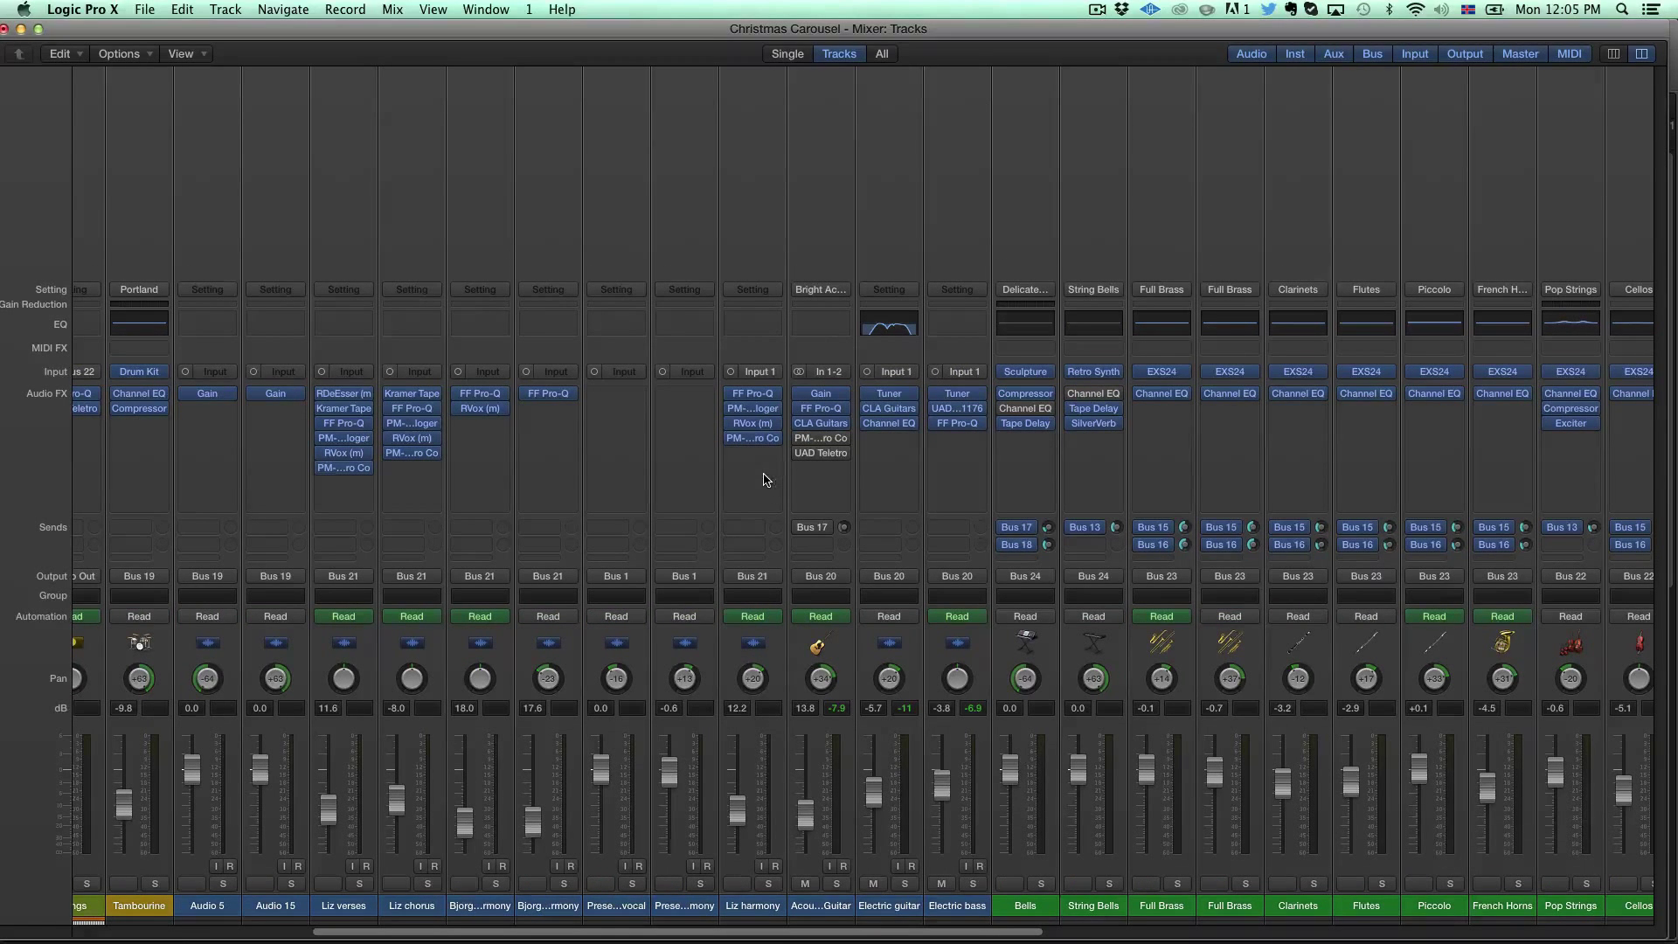
left_click(821, 425)
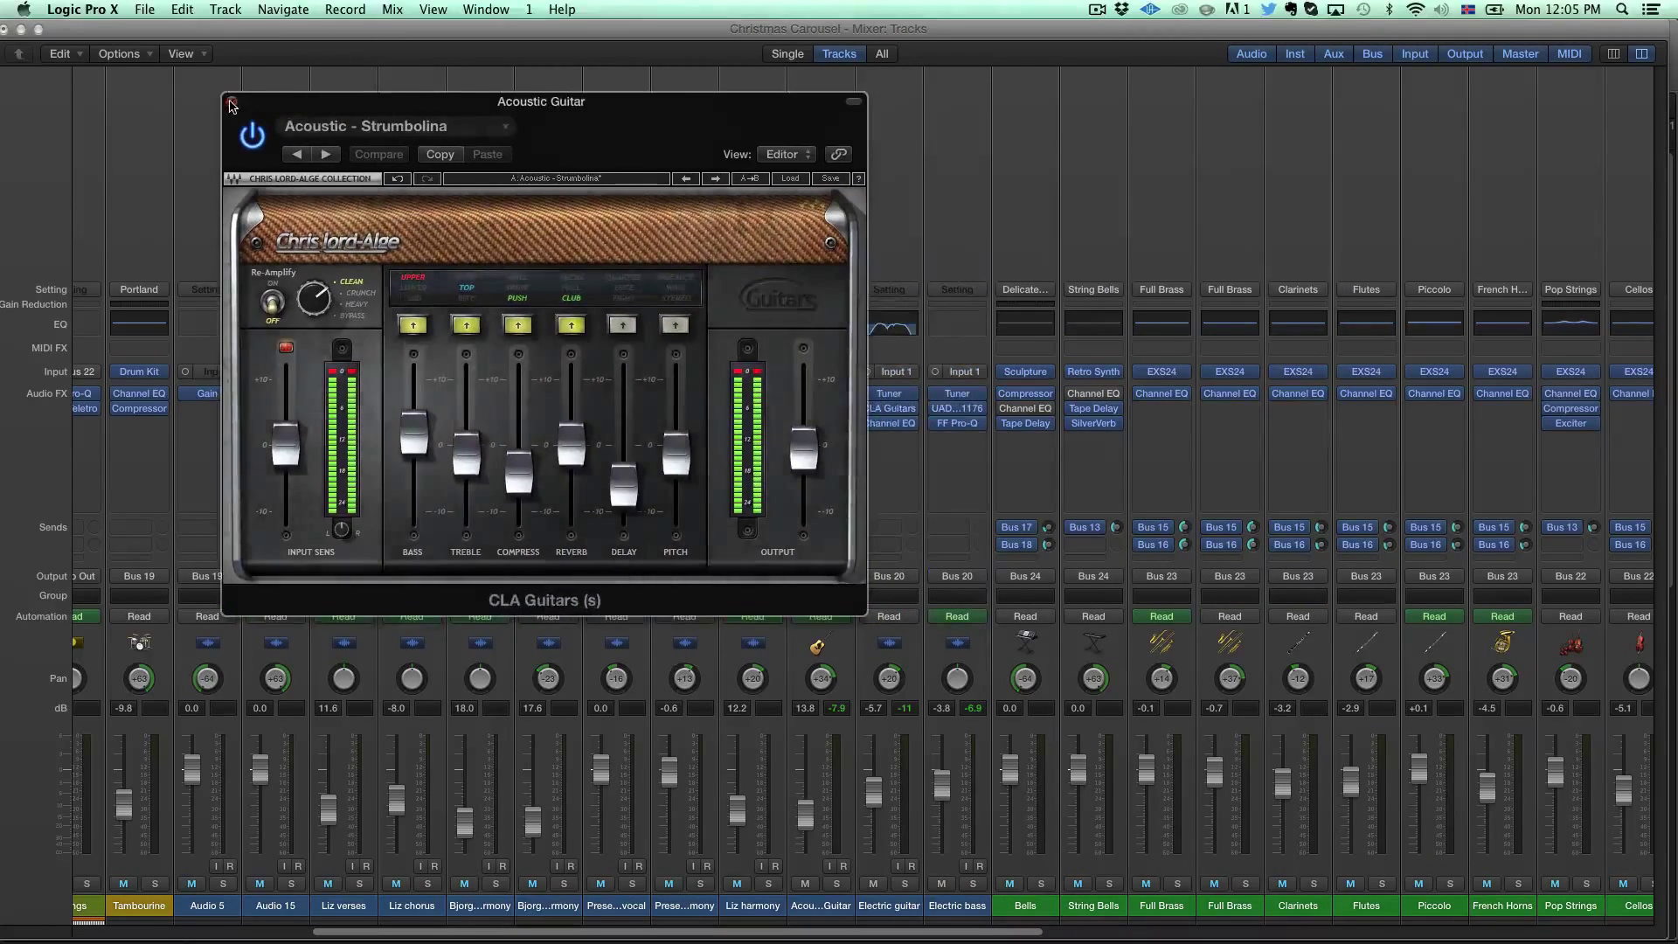
left_click(229, 100)
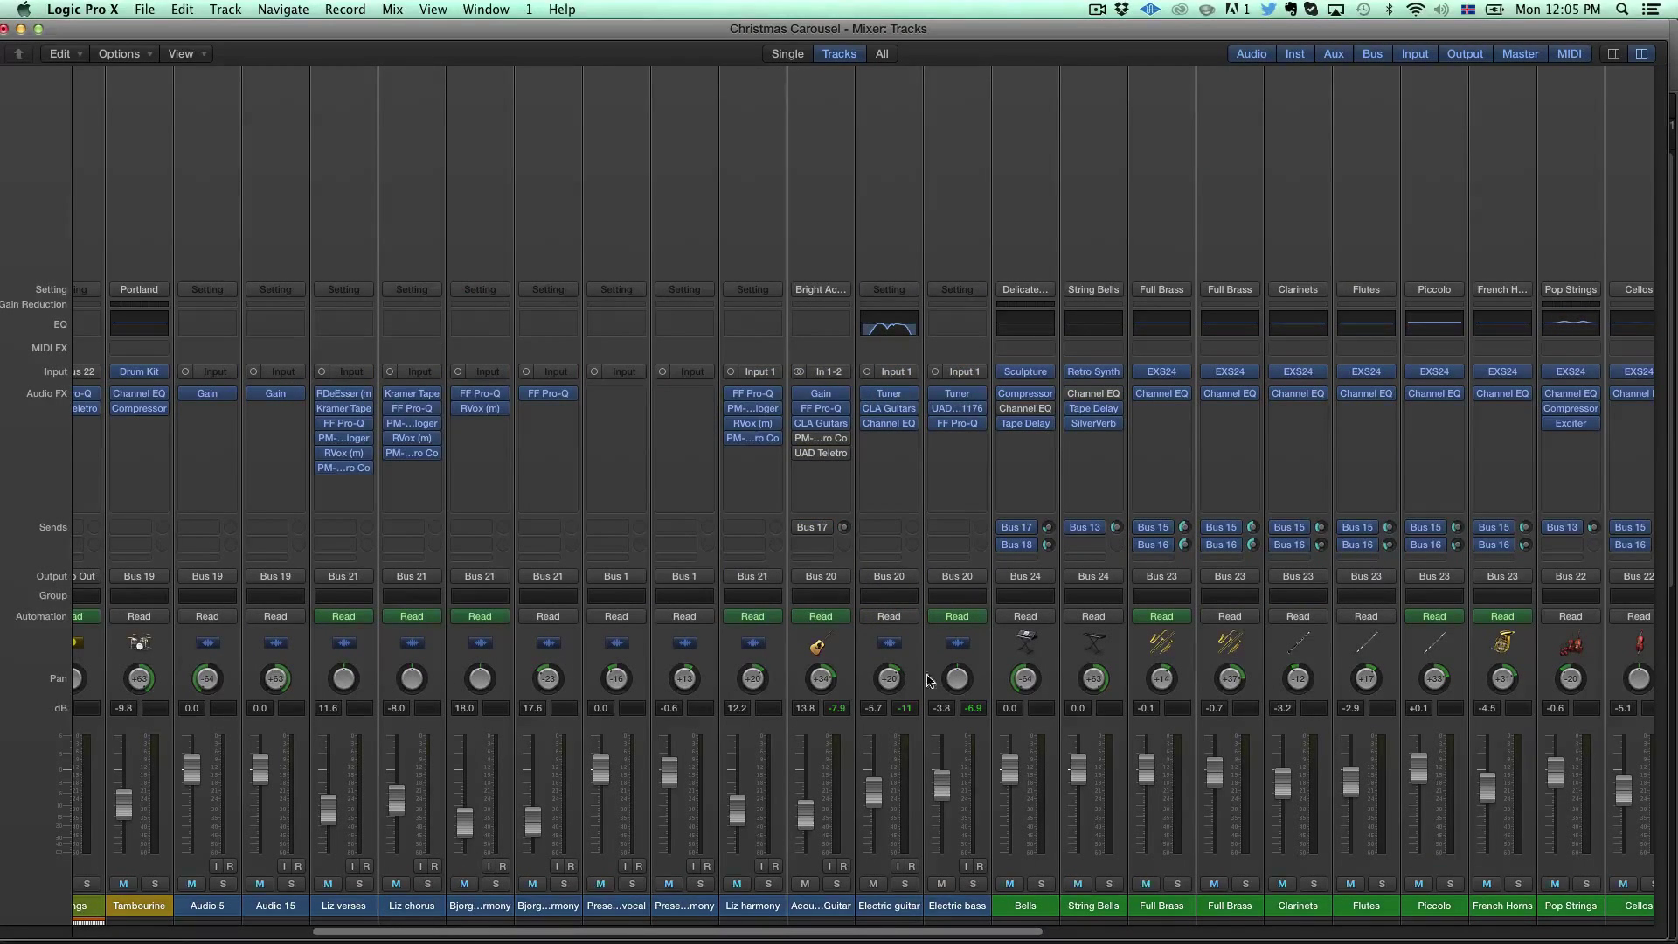
scroll(900, 717, "right", 10)
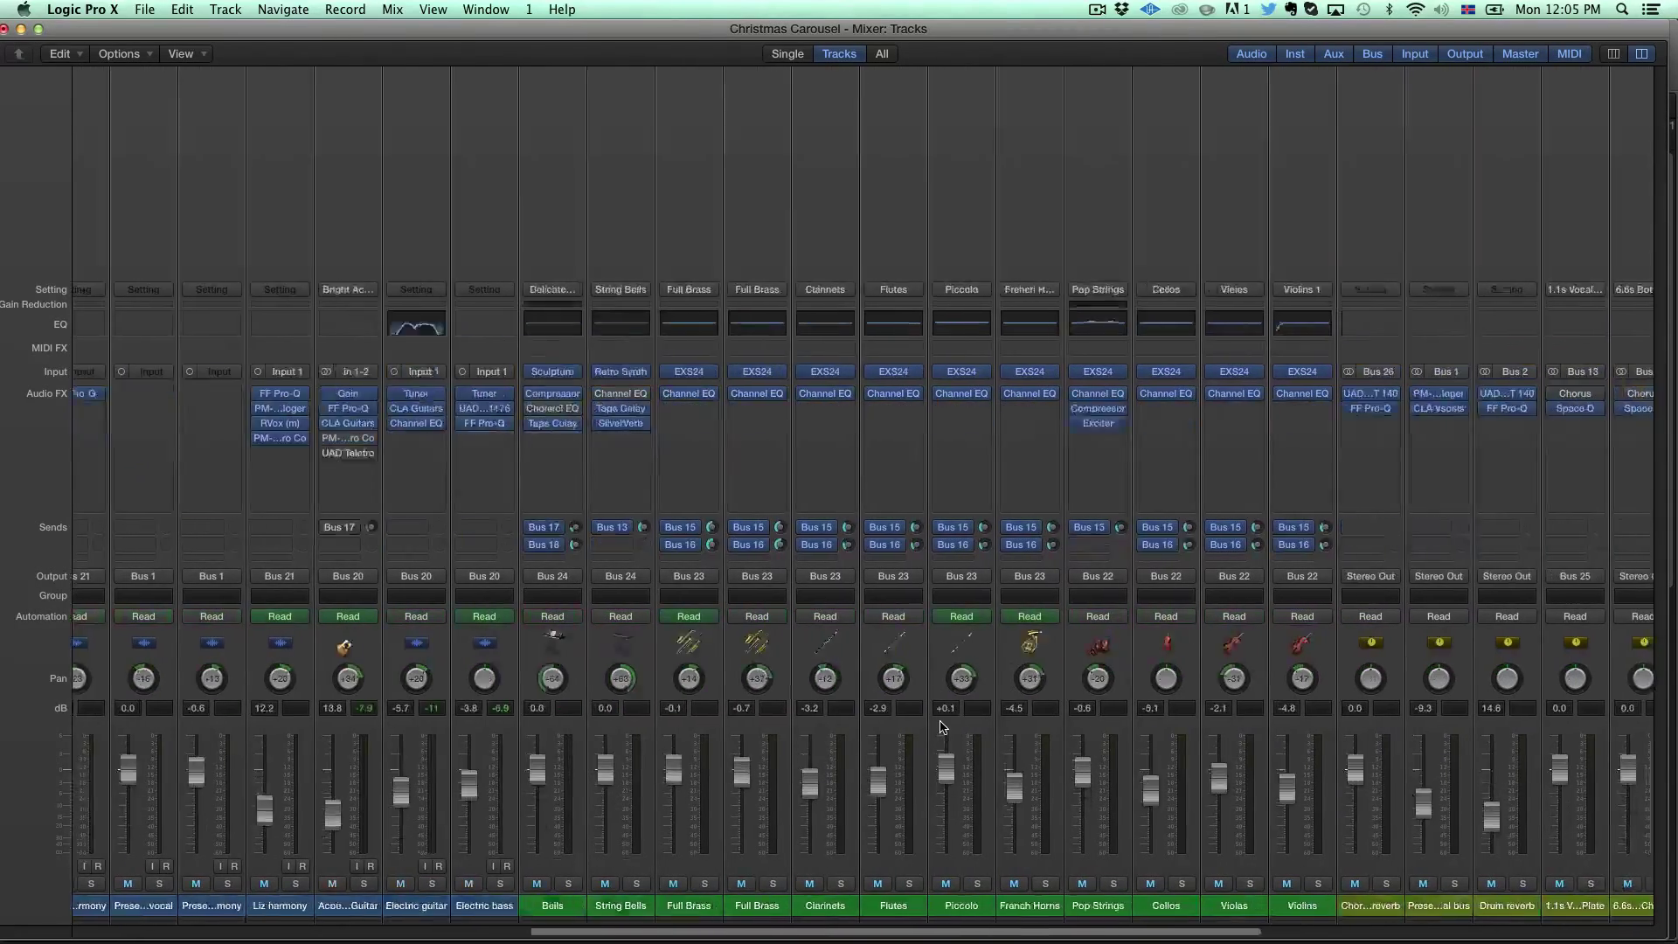
scroll(939, 727, "right", 2)
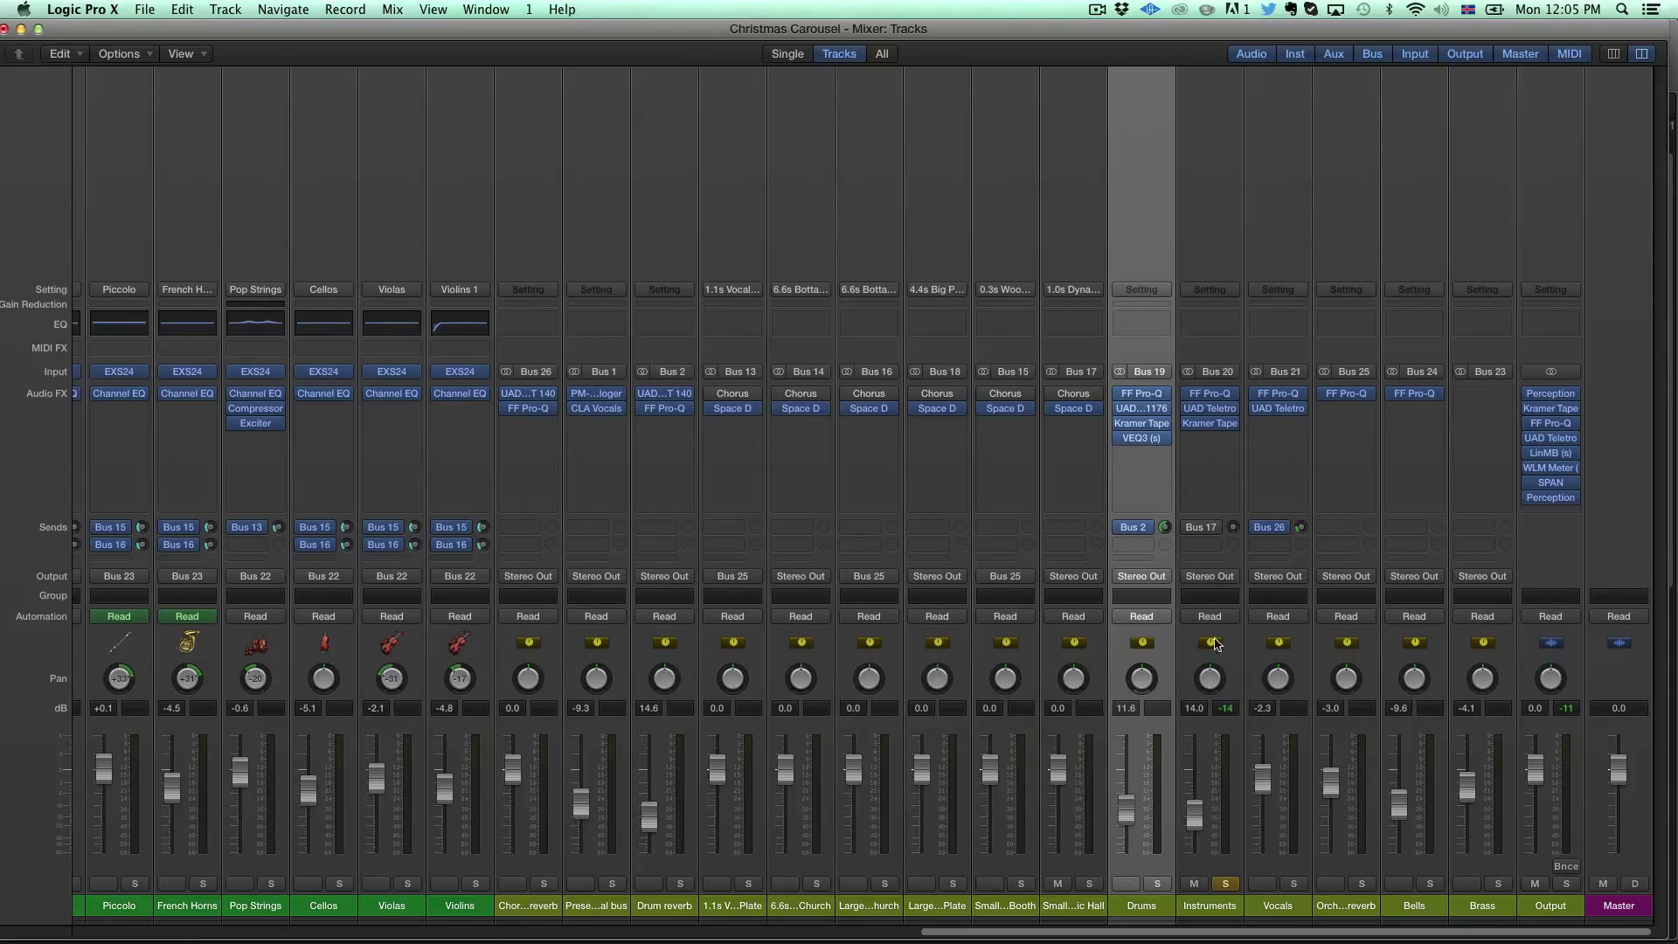
Step: Solo the Acoustic Guitar track during playback and mute the Electric guitar and Electric bass tracks
scroll(1235, 883, "left", 15)
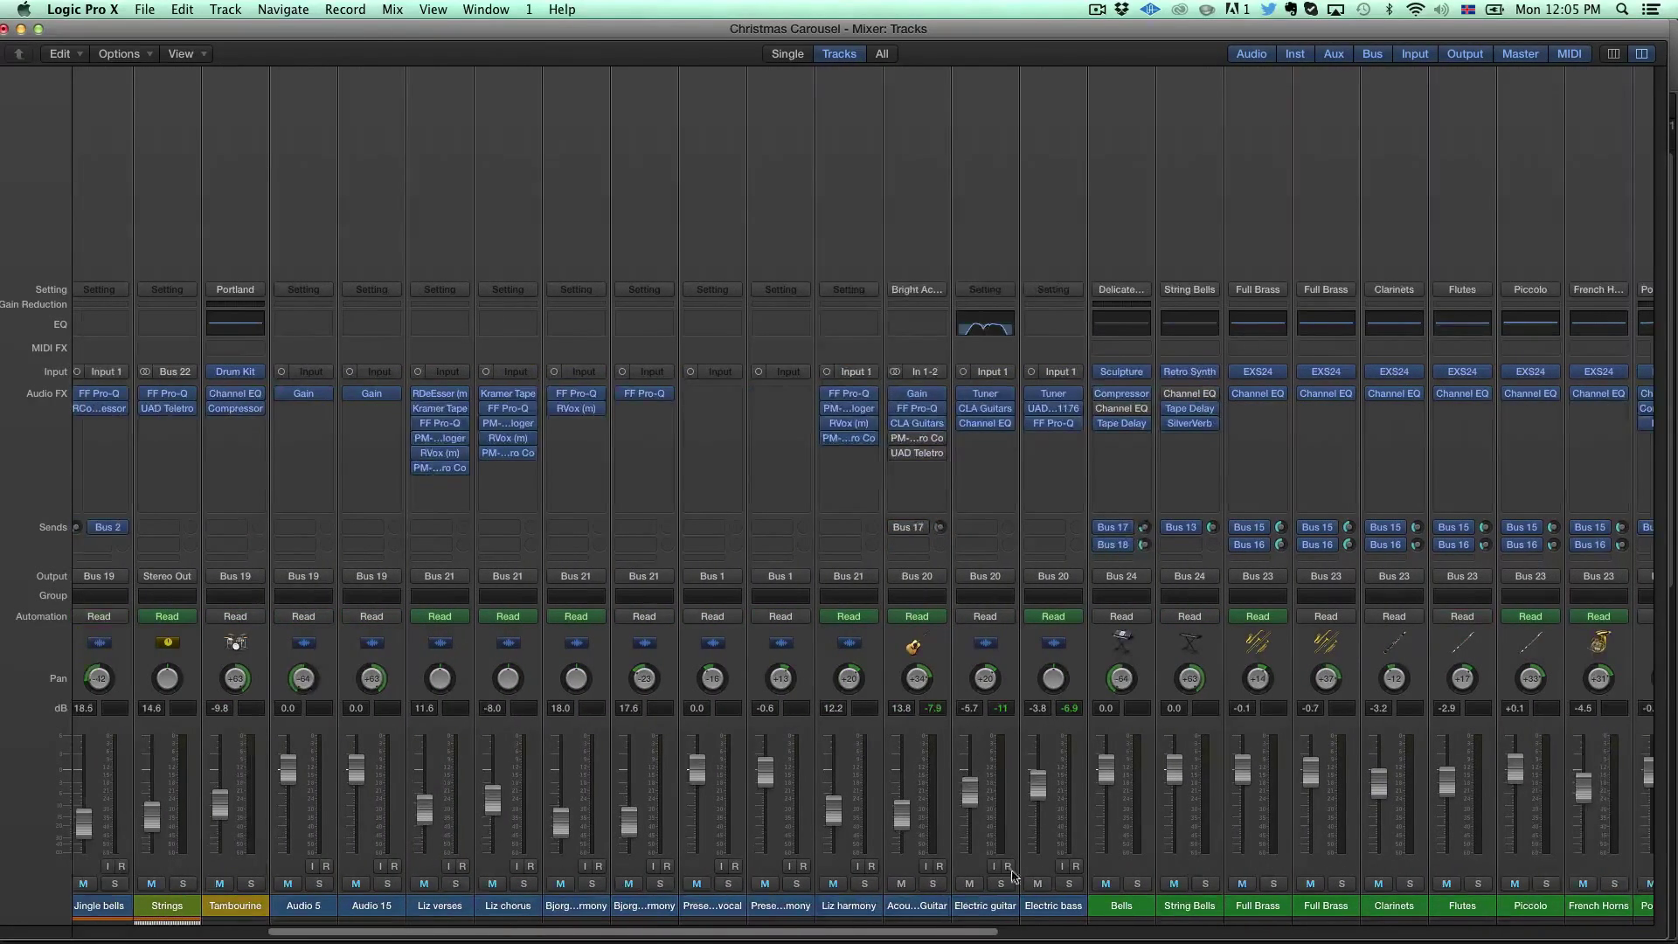
key("space")
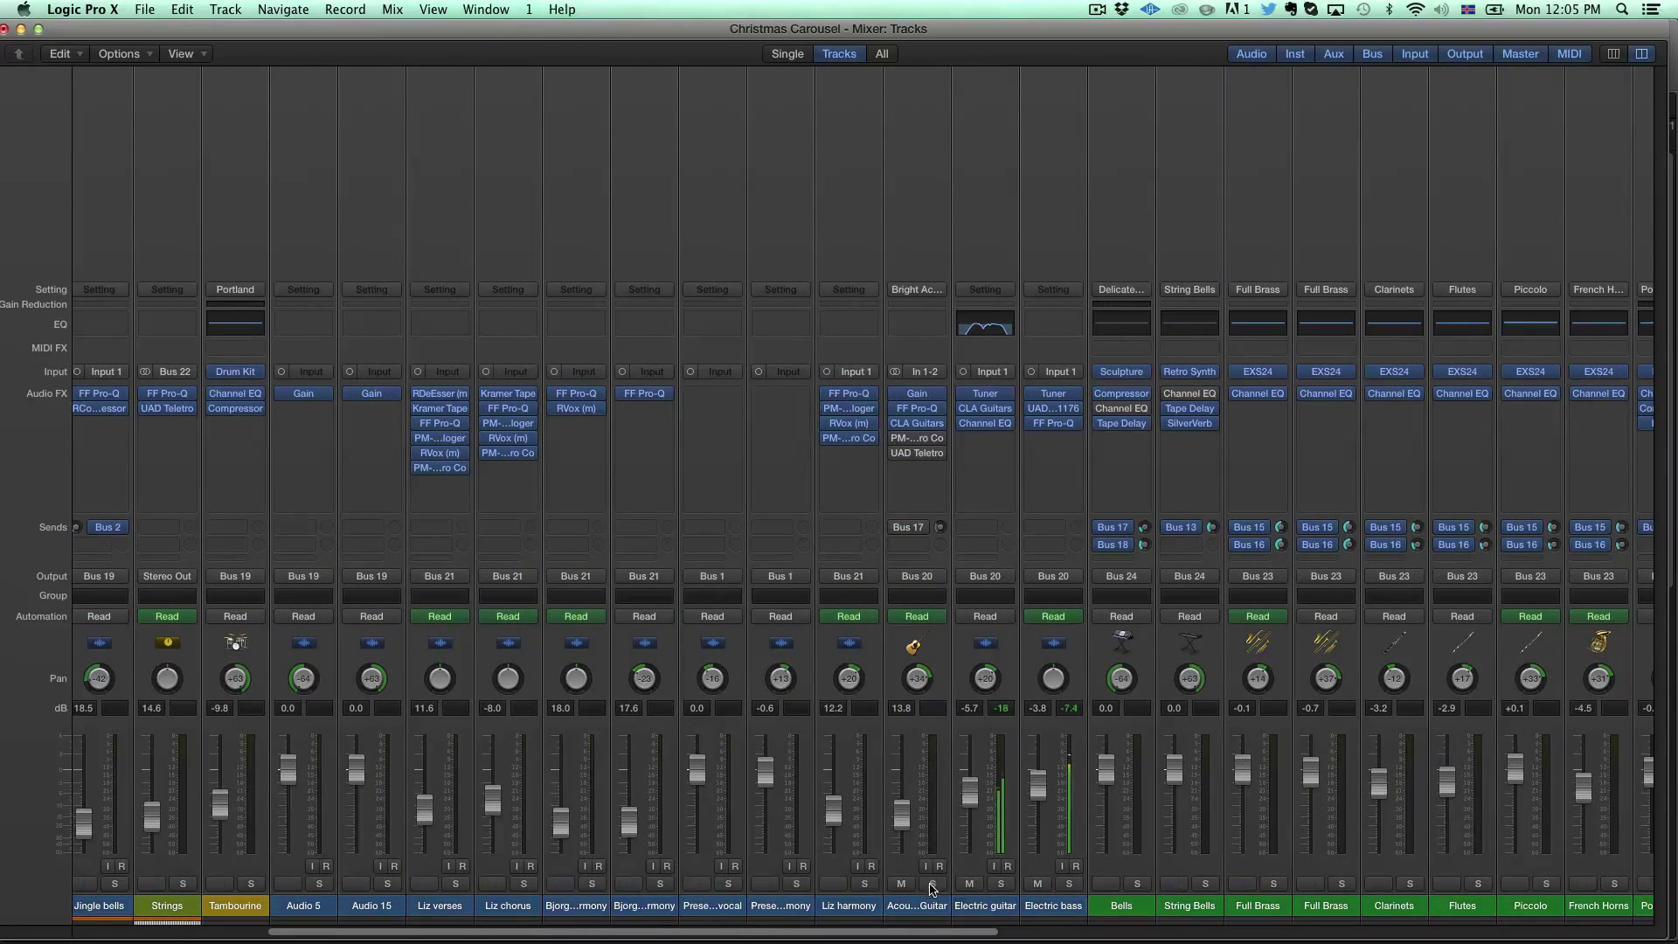
left_click(933, 884)
left_click(970, 883)
left_click(1037, 883)
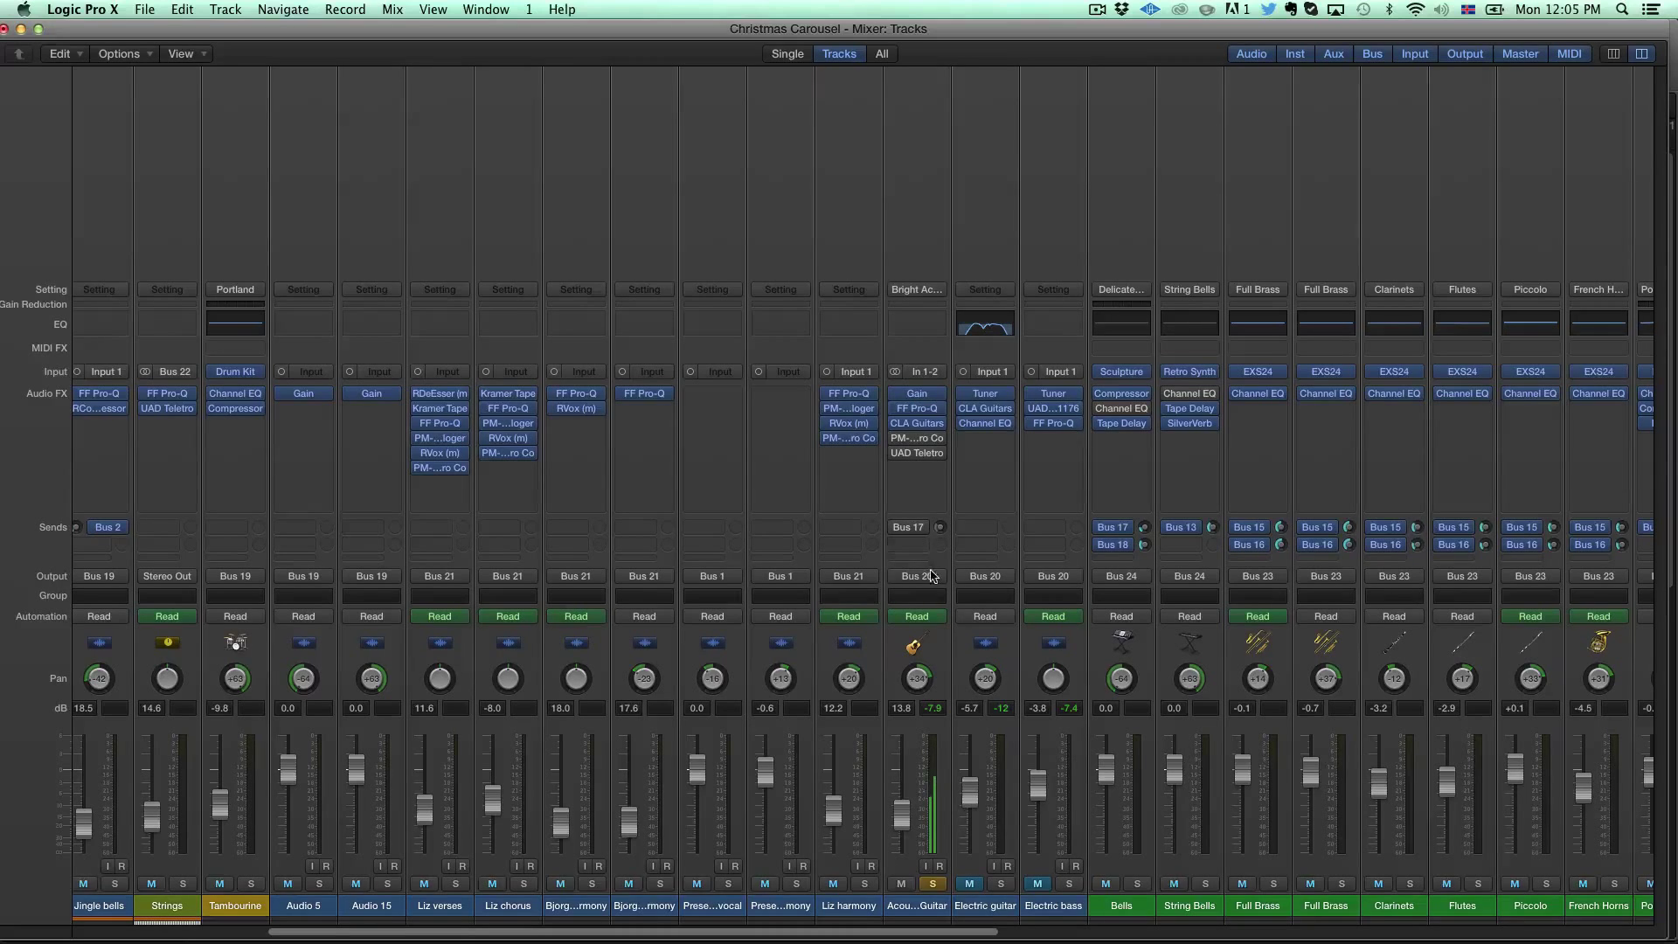
Step: Open the Acoustic Guitar's FF Pro-Q, move its window clear of the track's channel strip, and select the low-cut band
mouse_move(926, 424)
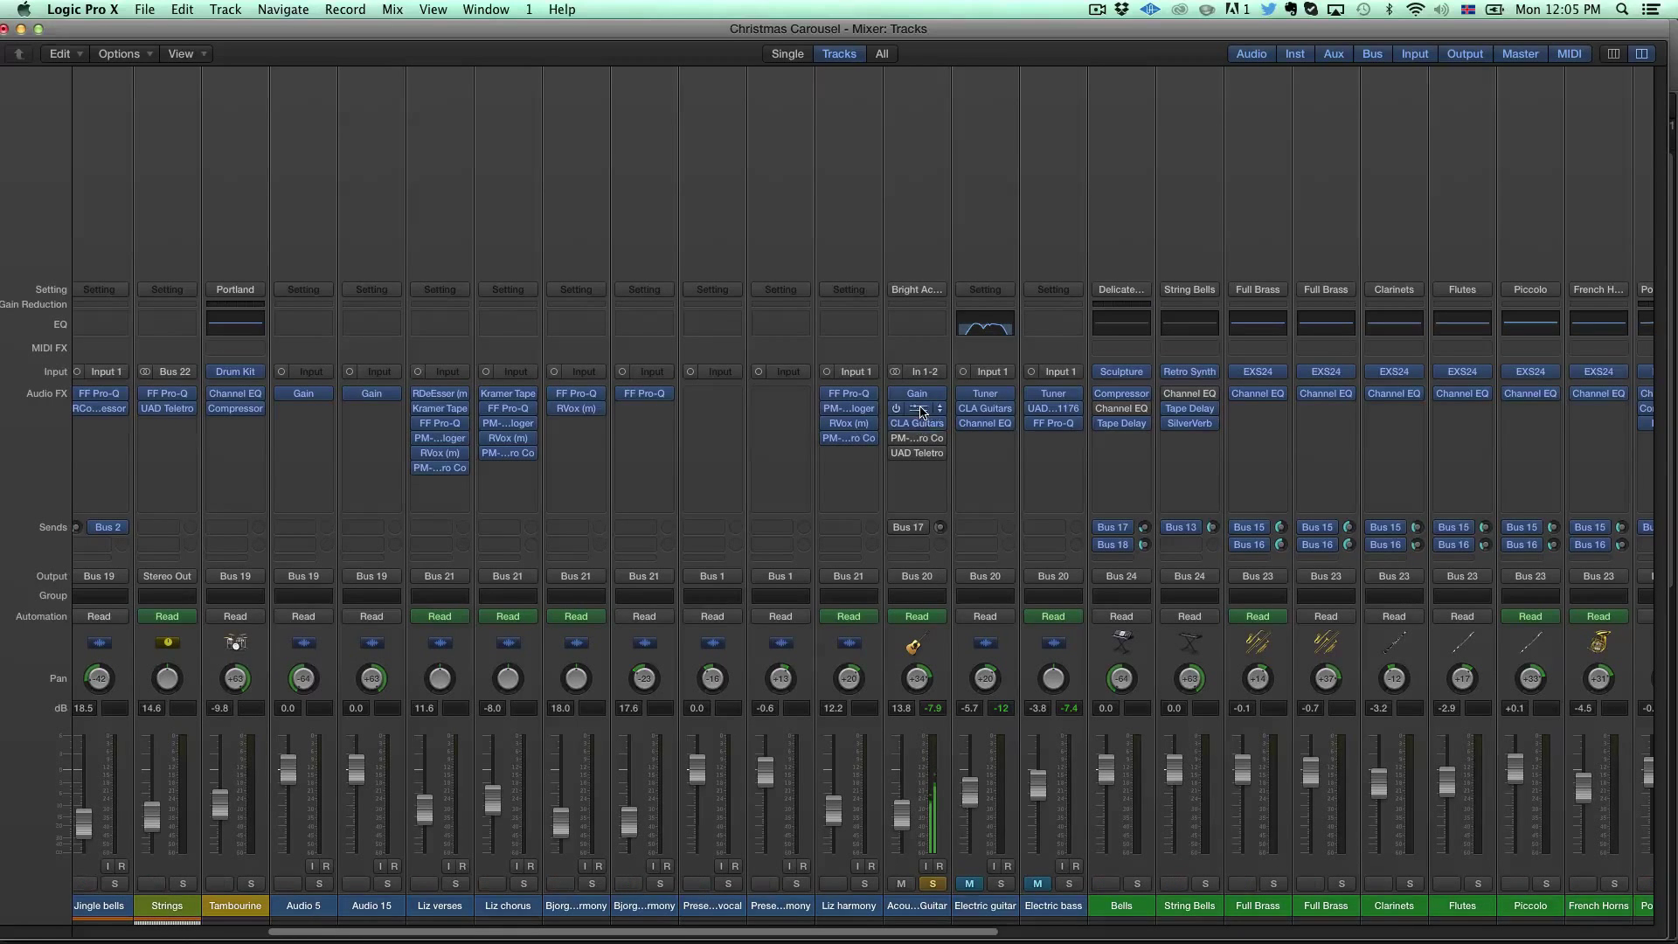
left_click(917, 393)
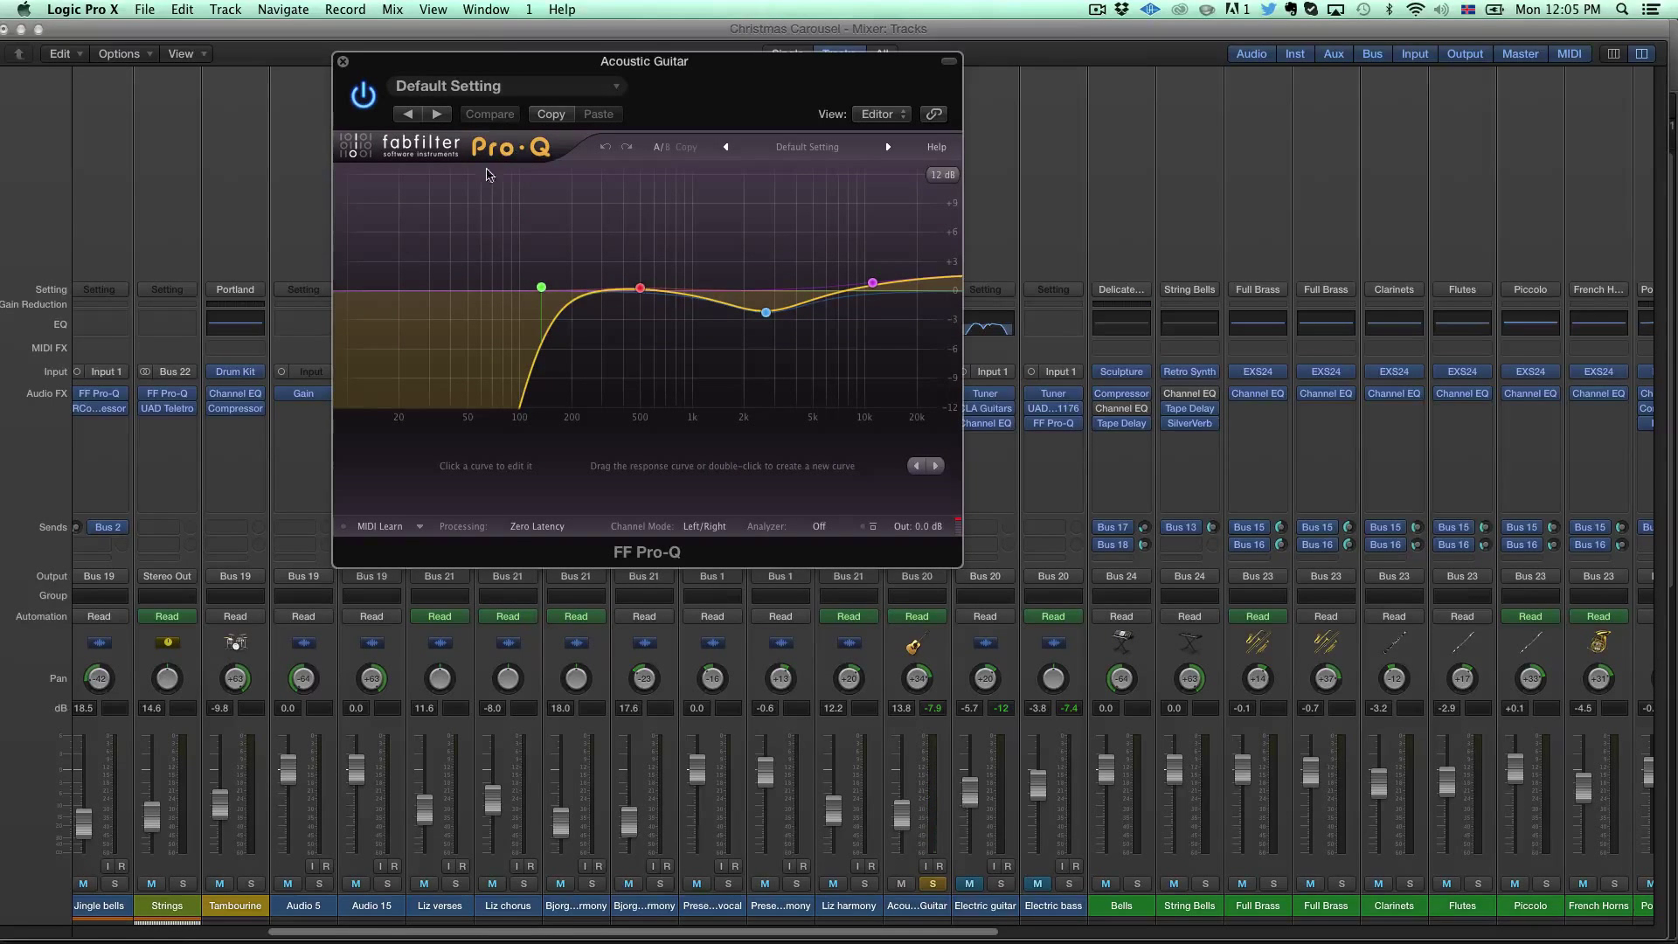
left_click_drag(669, 77, 545, 45)
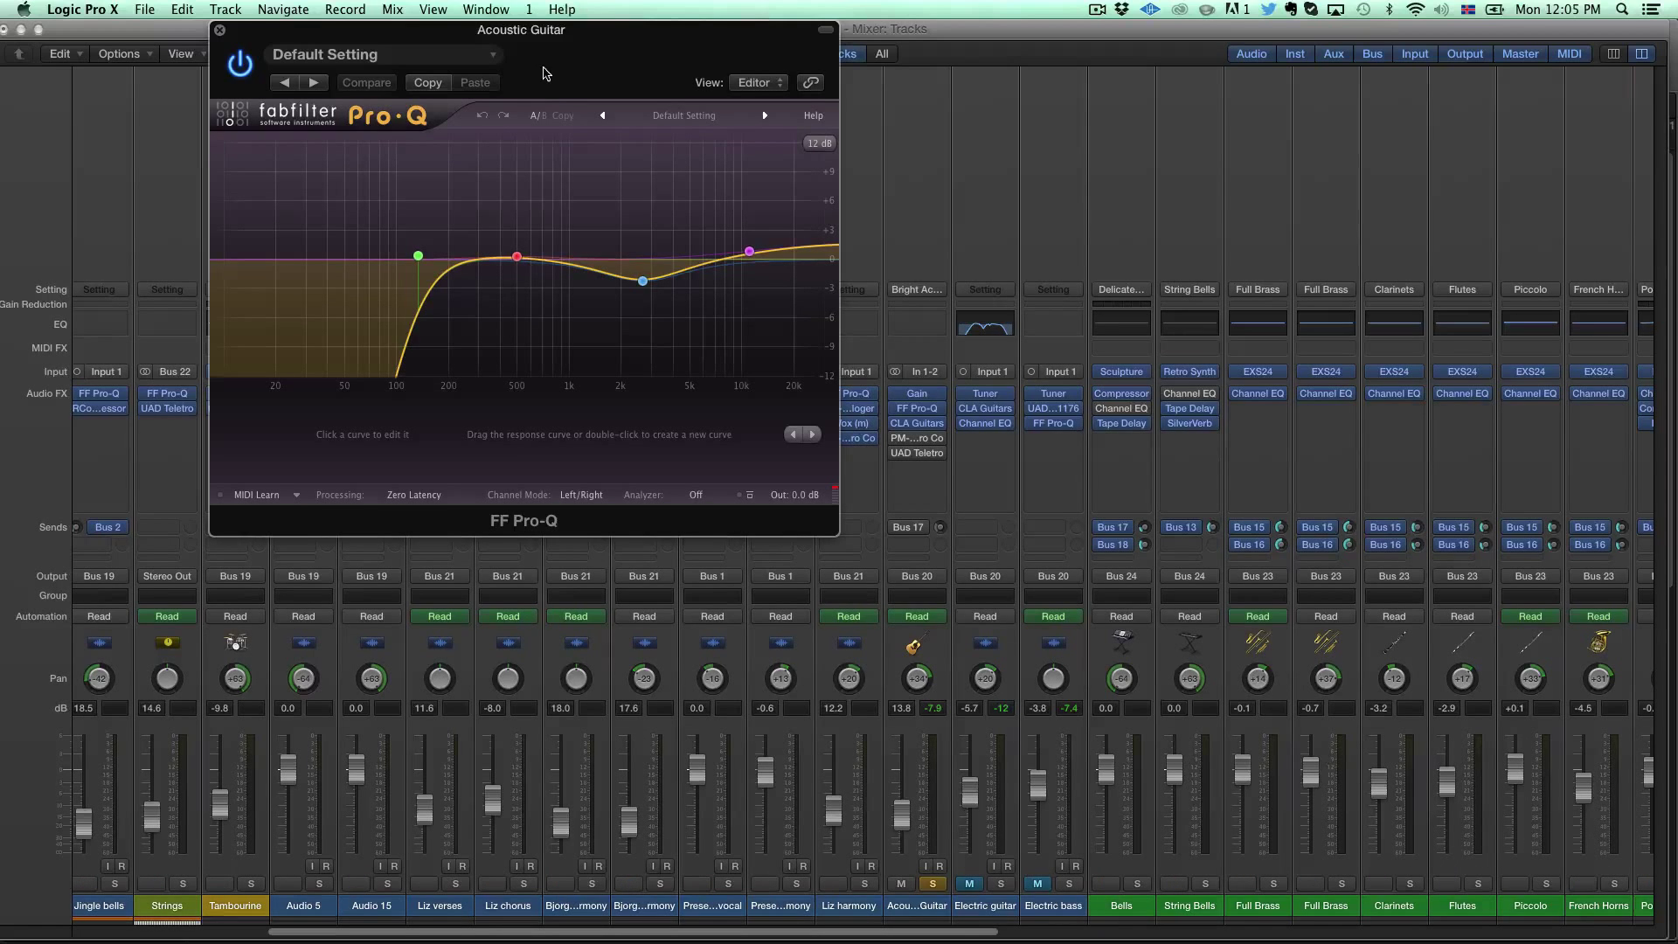
left_click_drag(559, 36, 394, 40)
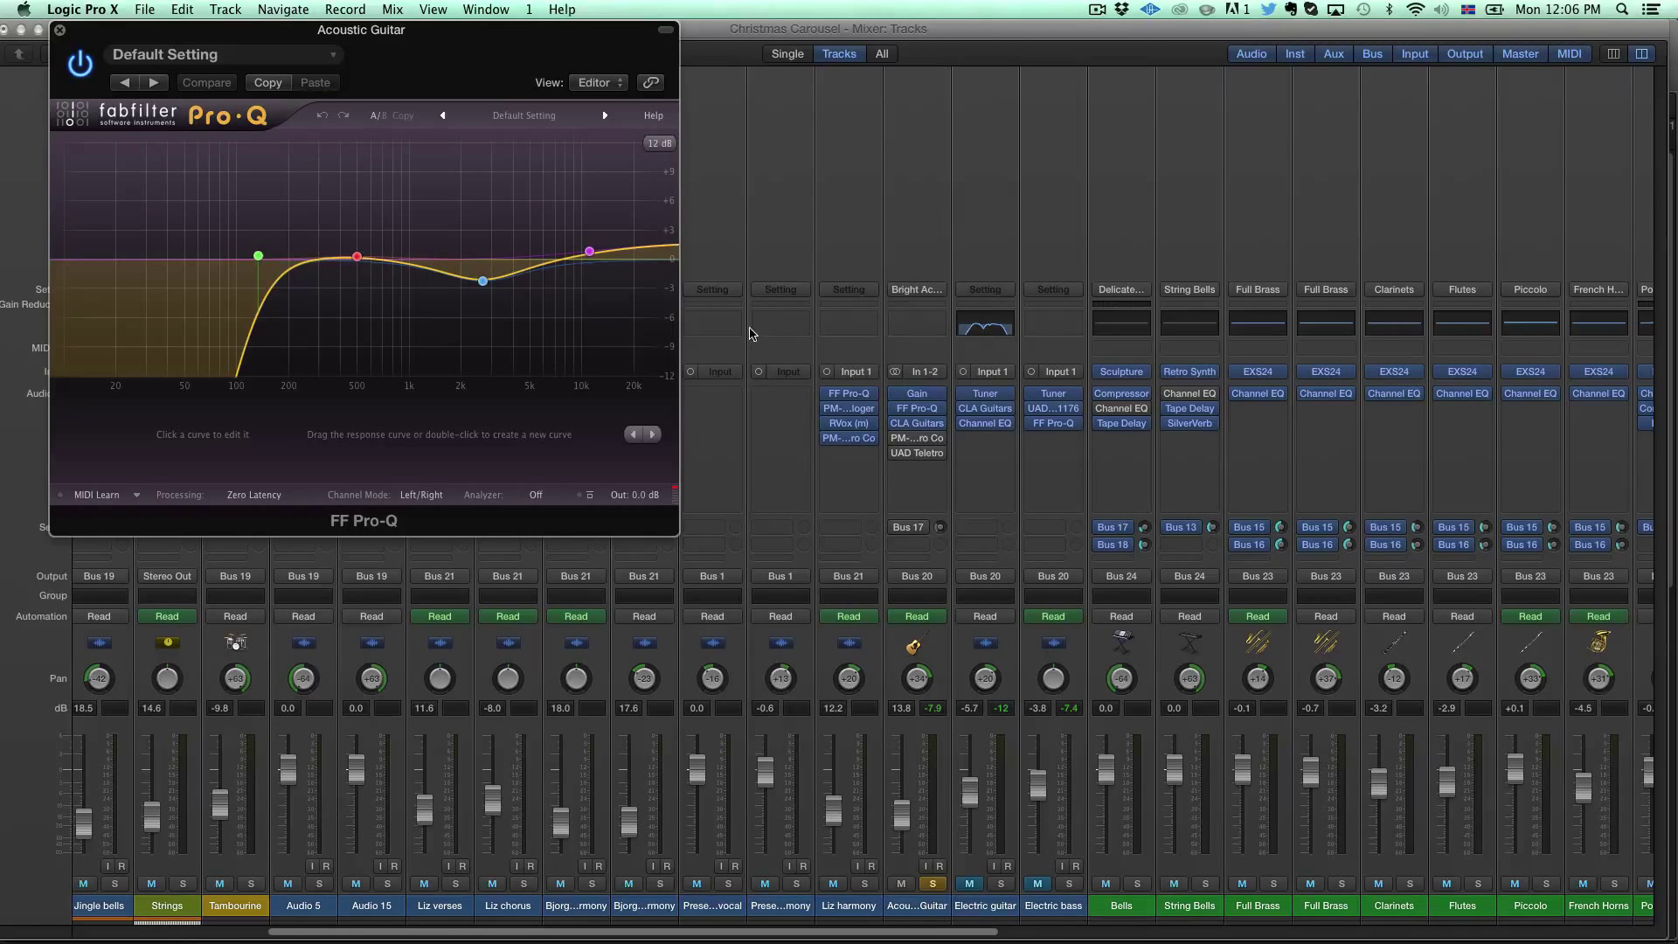
mouse_move(914, 416)
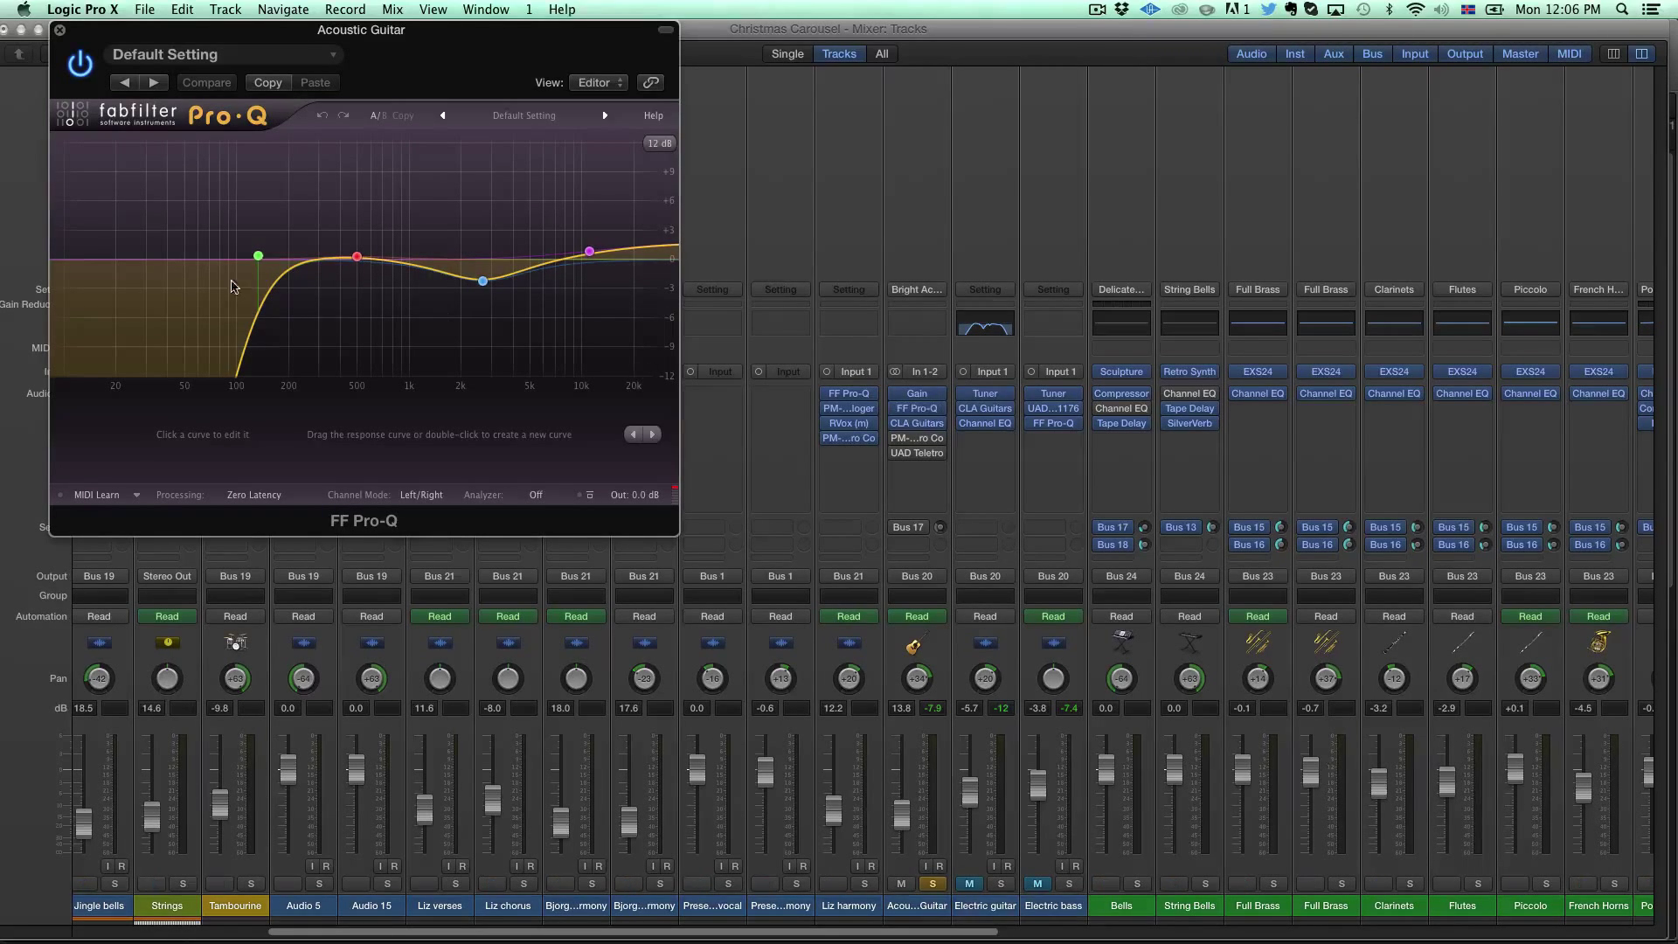
left_click(257, 257)
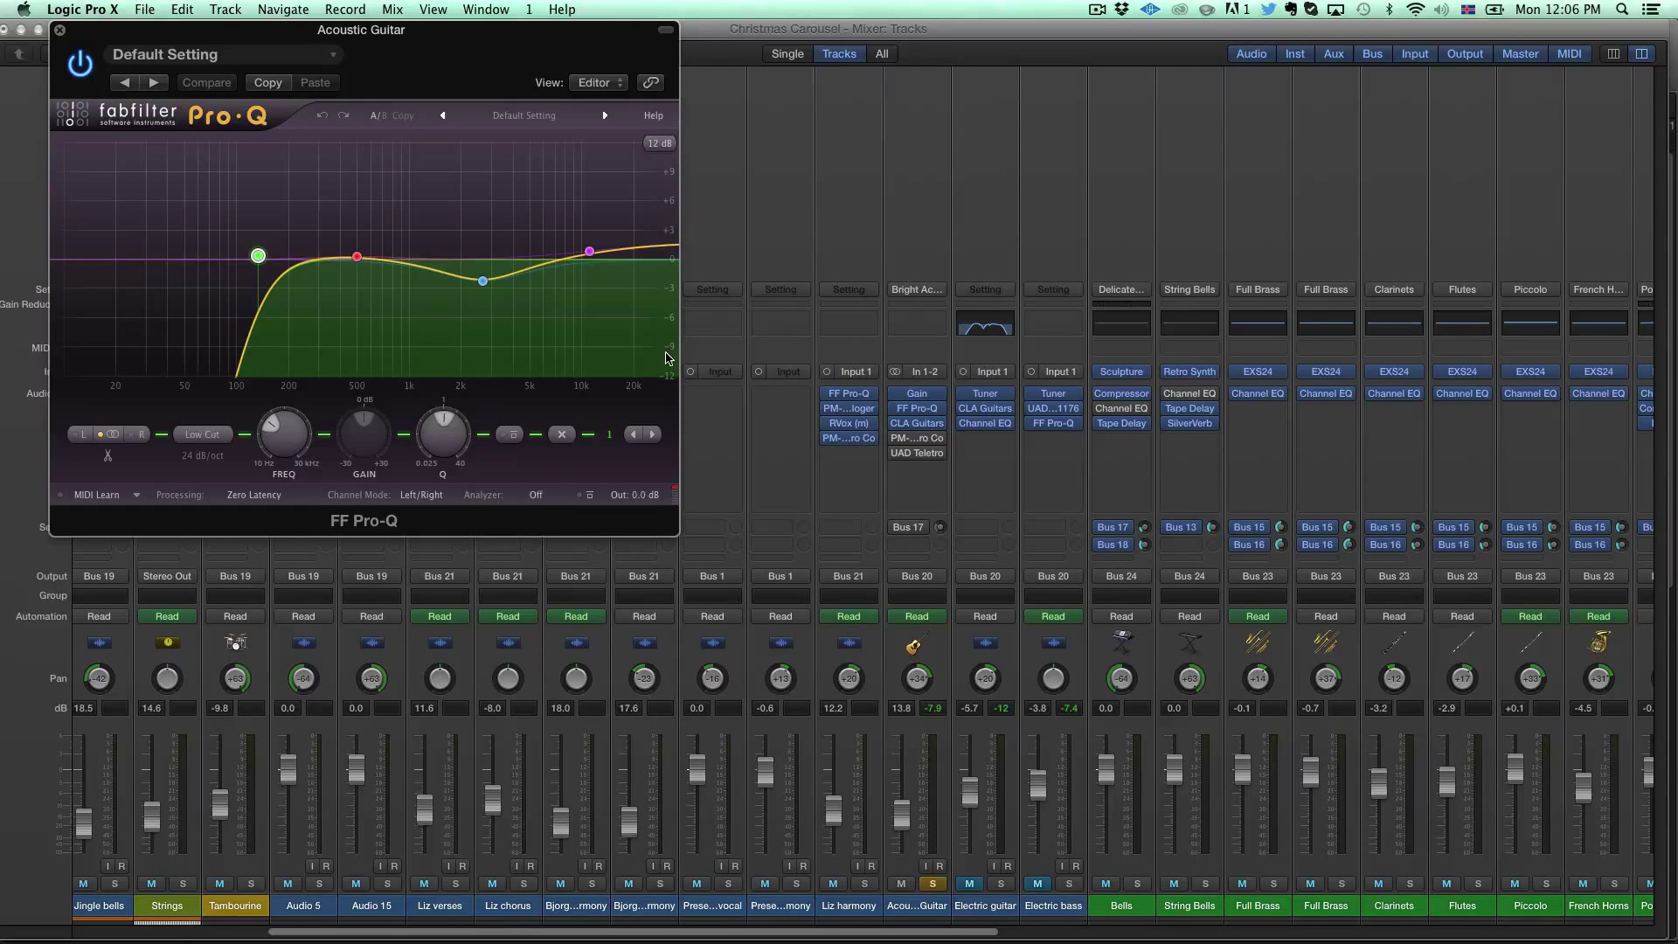
Step: Open the Acoustic Guitar's CLA Guitars plug-in and move its window clear of the track's channel strip to examine its settings
left_click(921, 426)
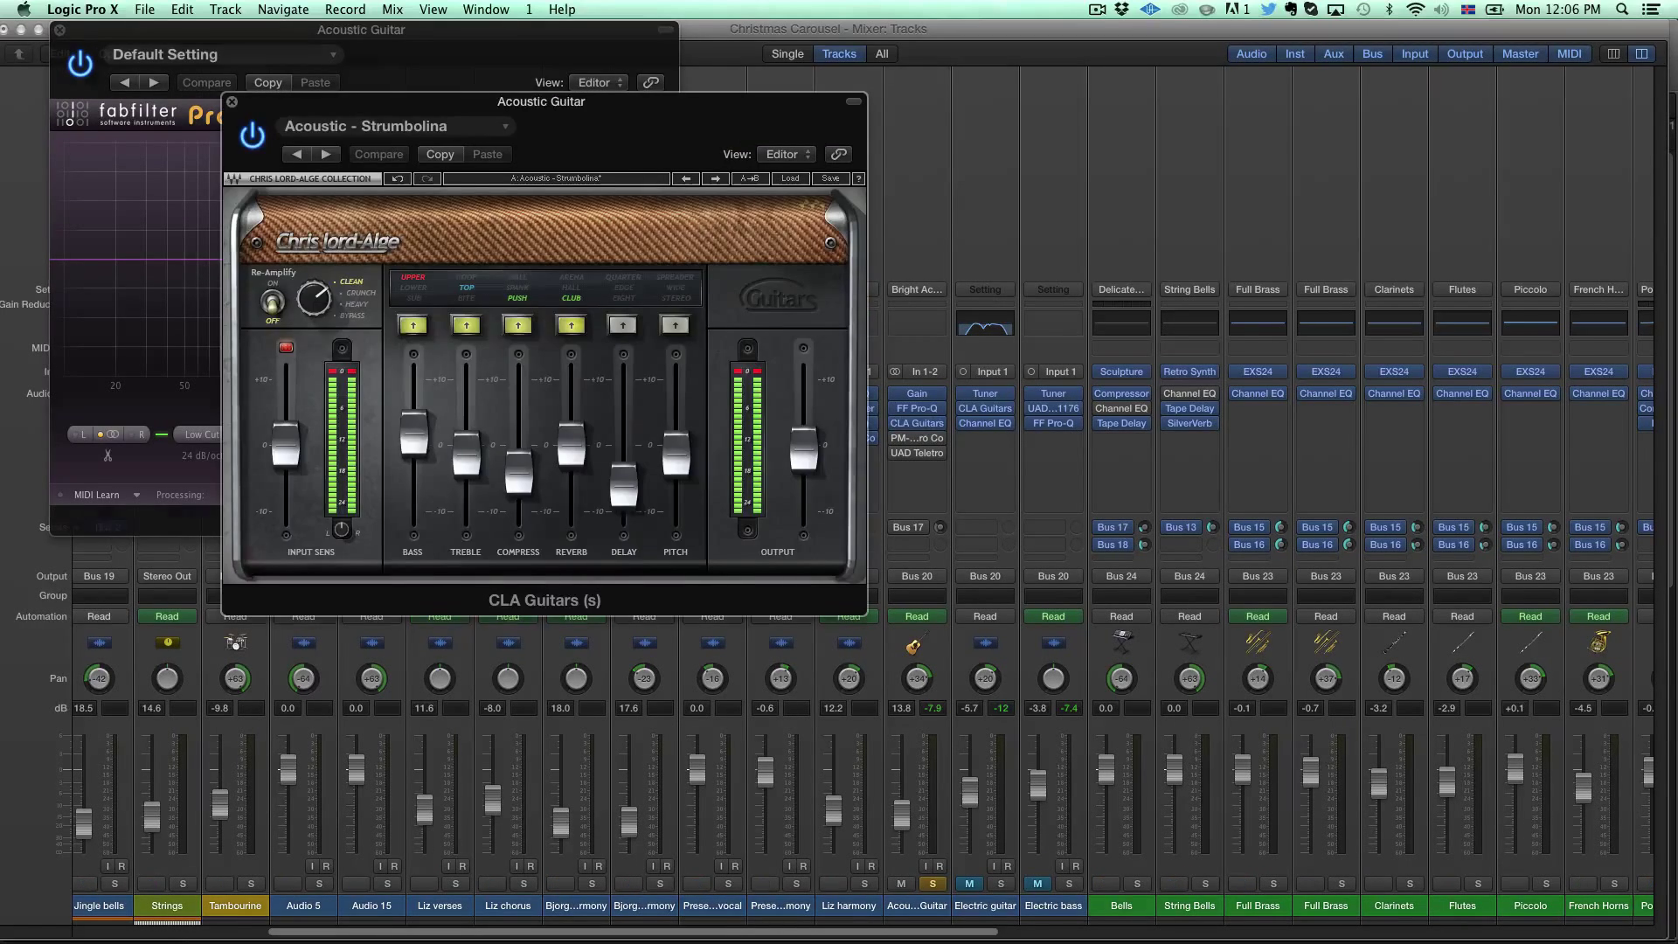
left_click_drag(622, 106, 869, 115)
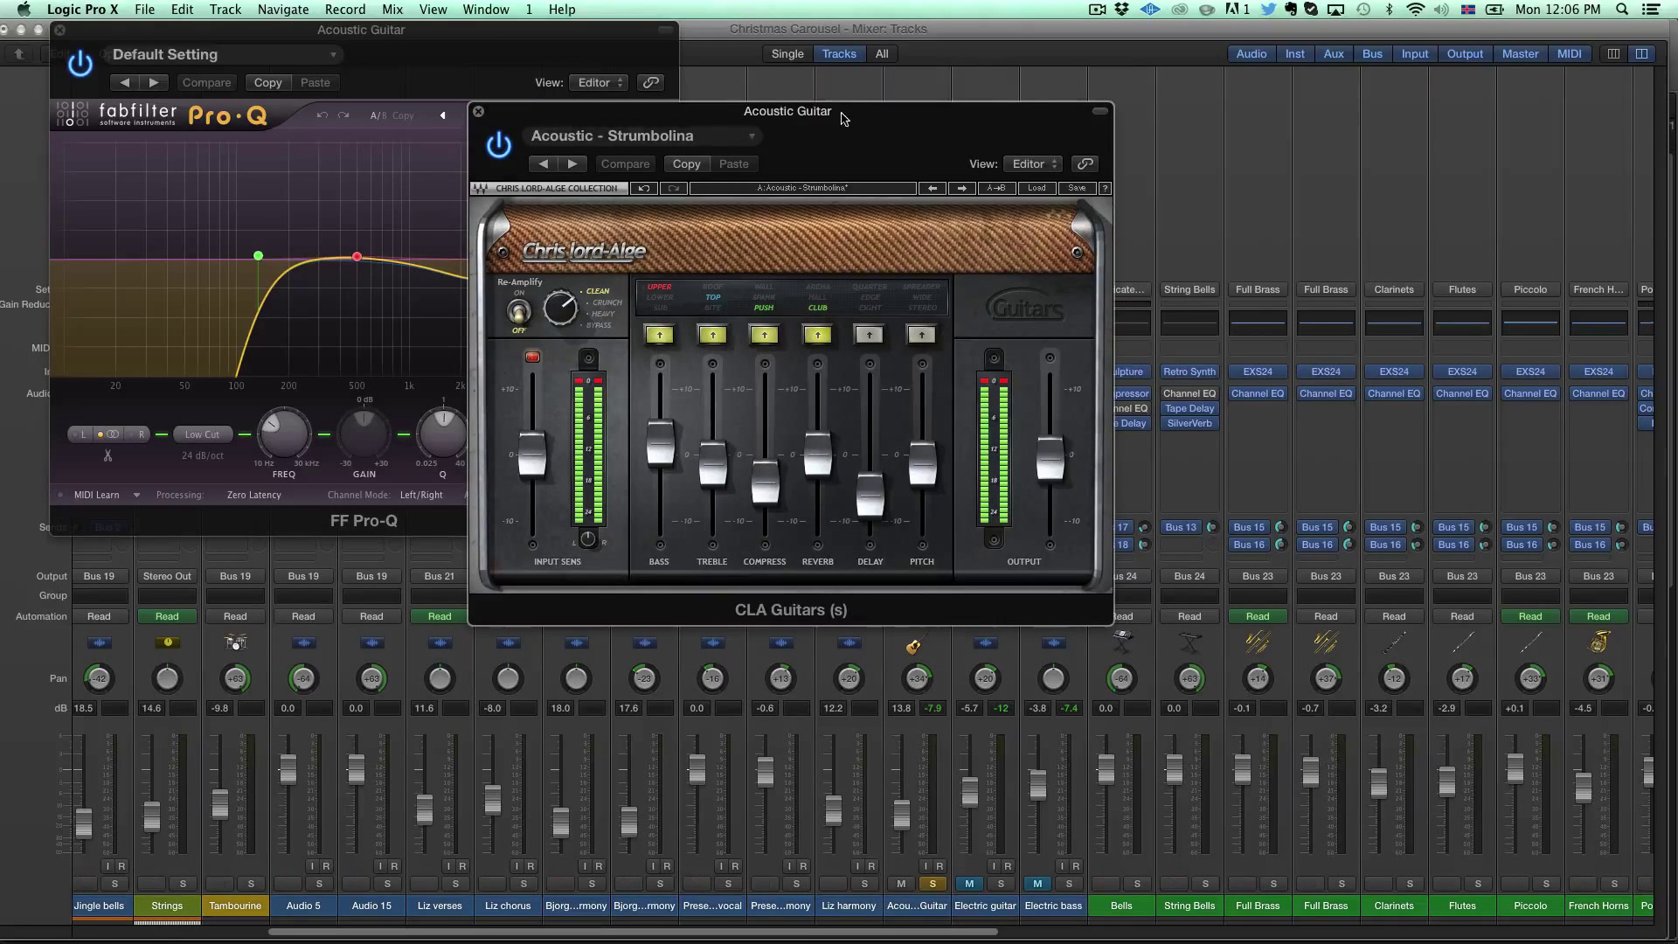
left_click_drag(843, 112, 463, 42)
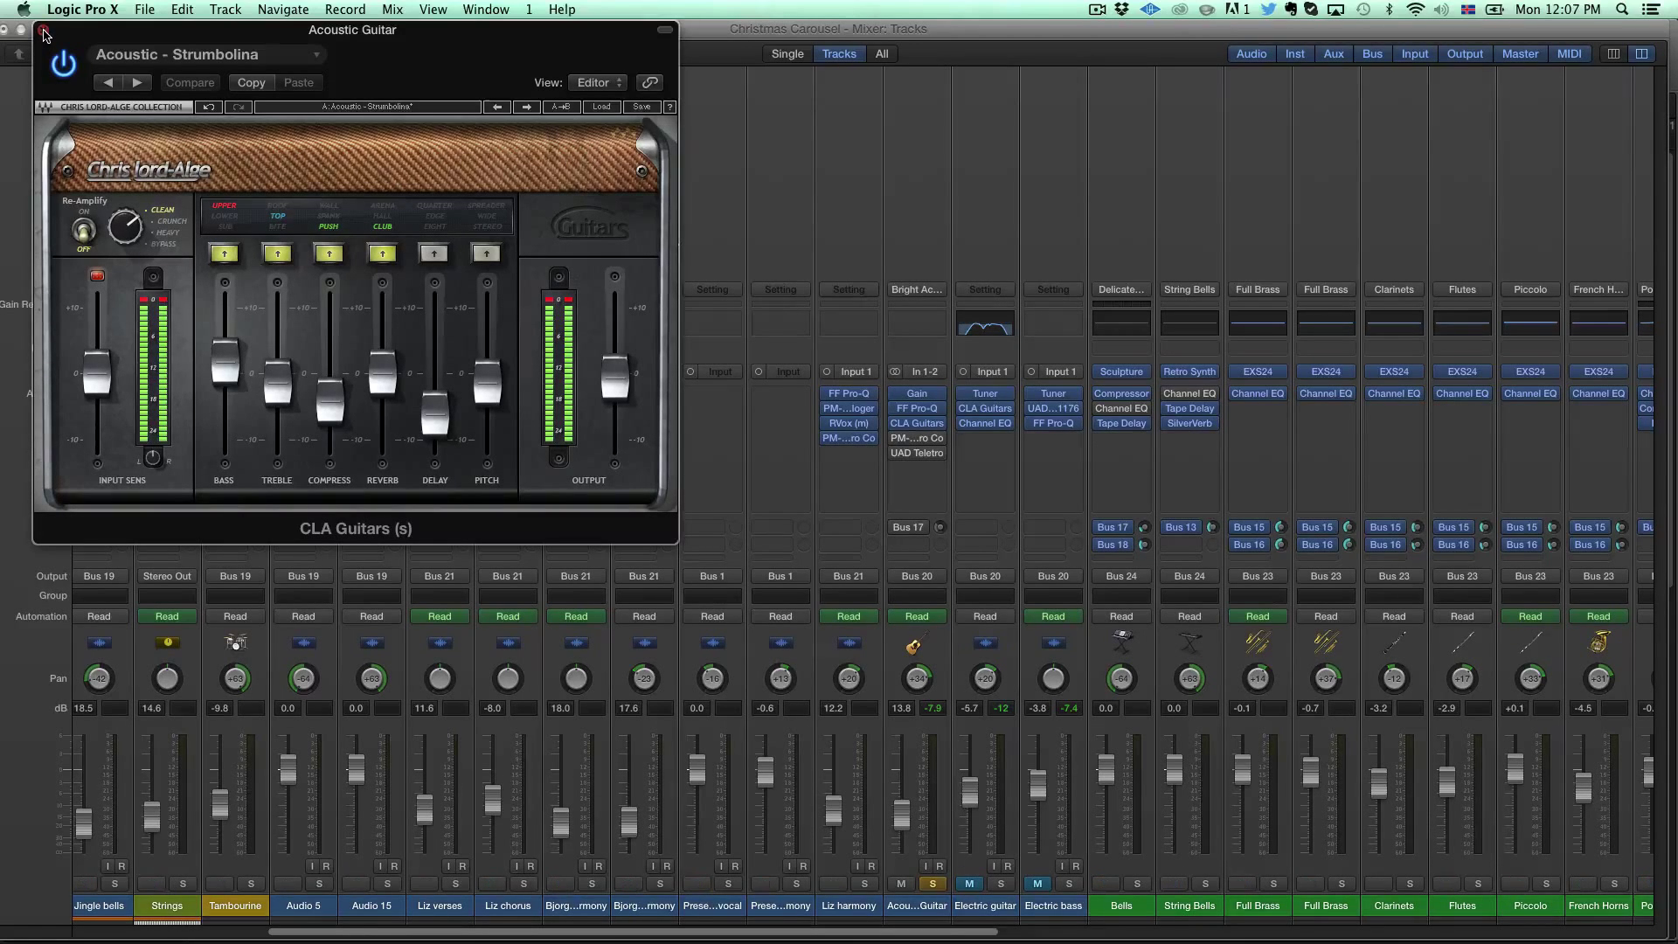
Step: Close the CLA Guitars window and remove the PM-Retro Compressor and UAD Teletronix LA-2A Legacy from the Acoustic Guitar track
mouse_move(975, 428)
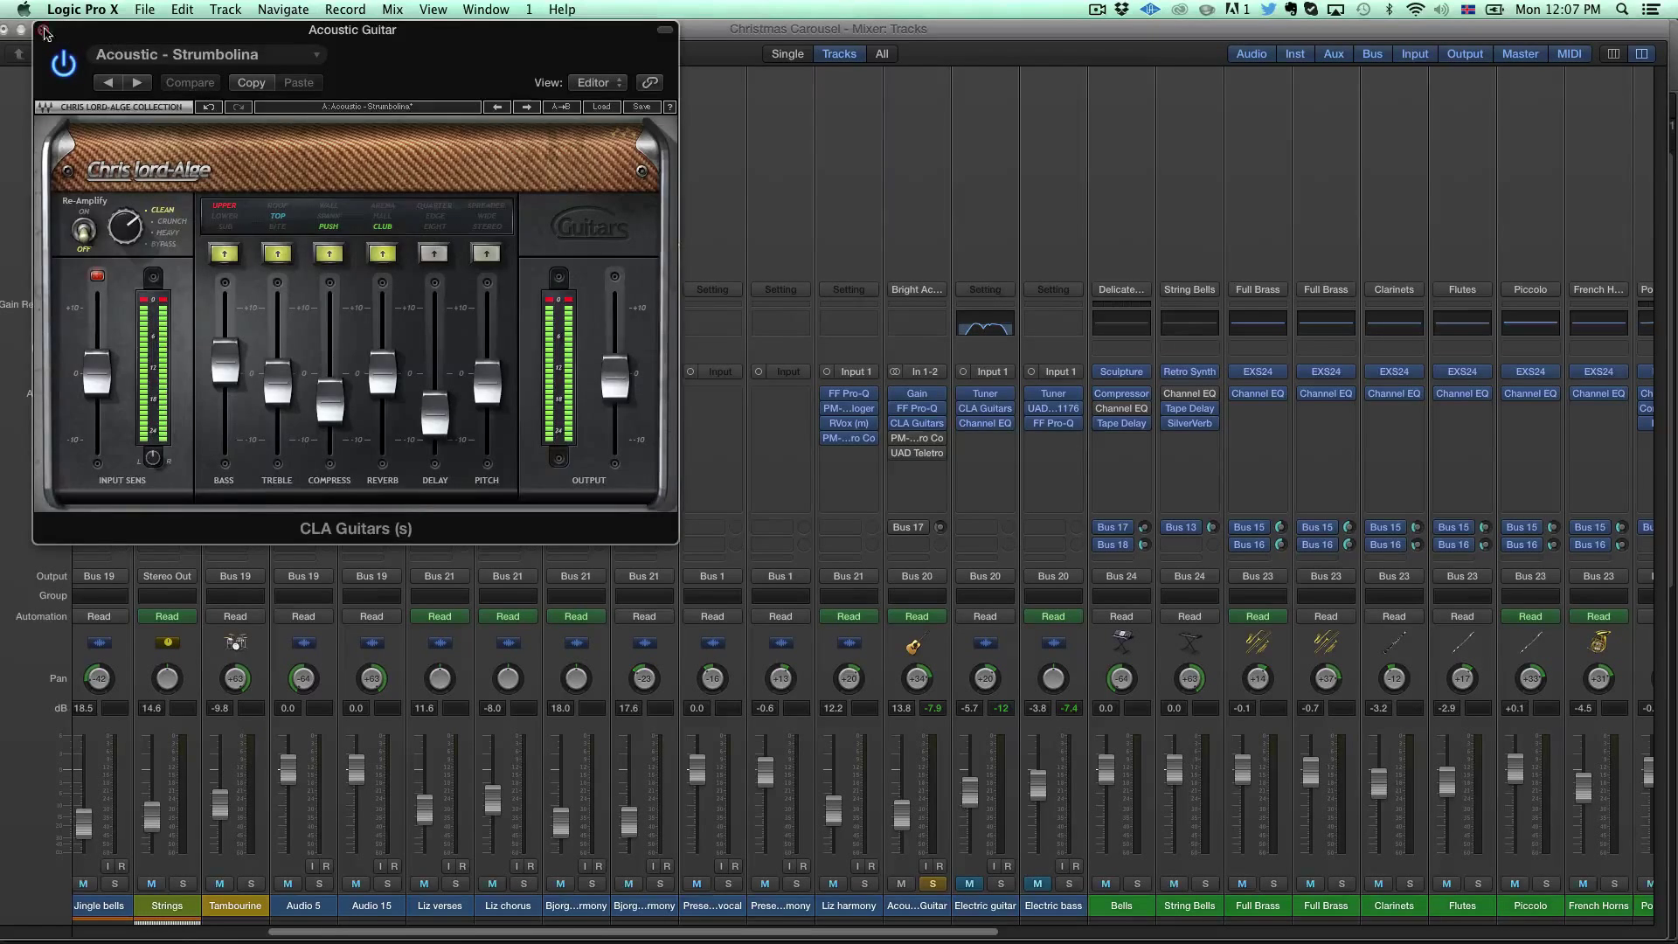
left_click(916, 408)
left_click(941, 439)
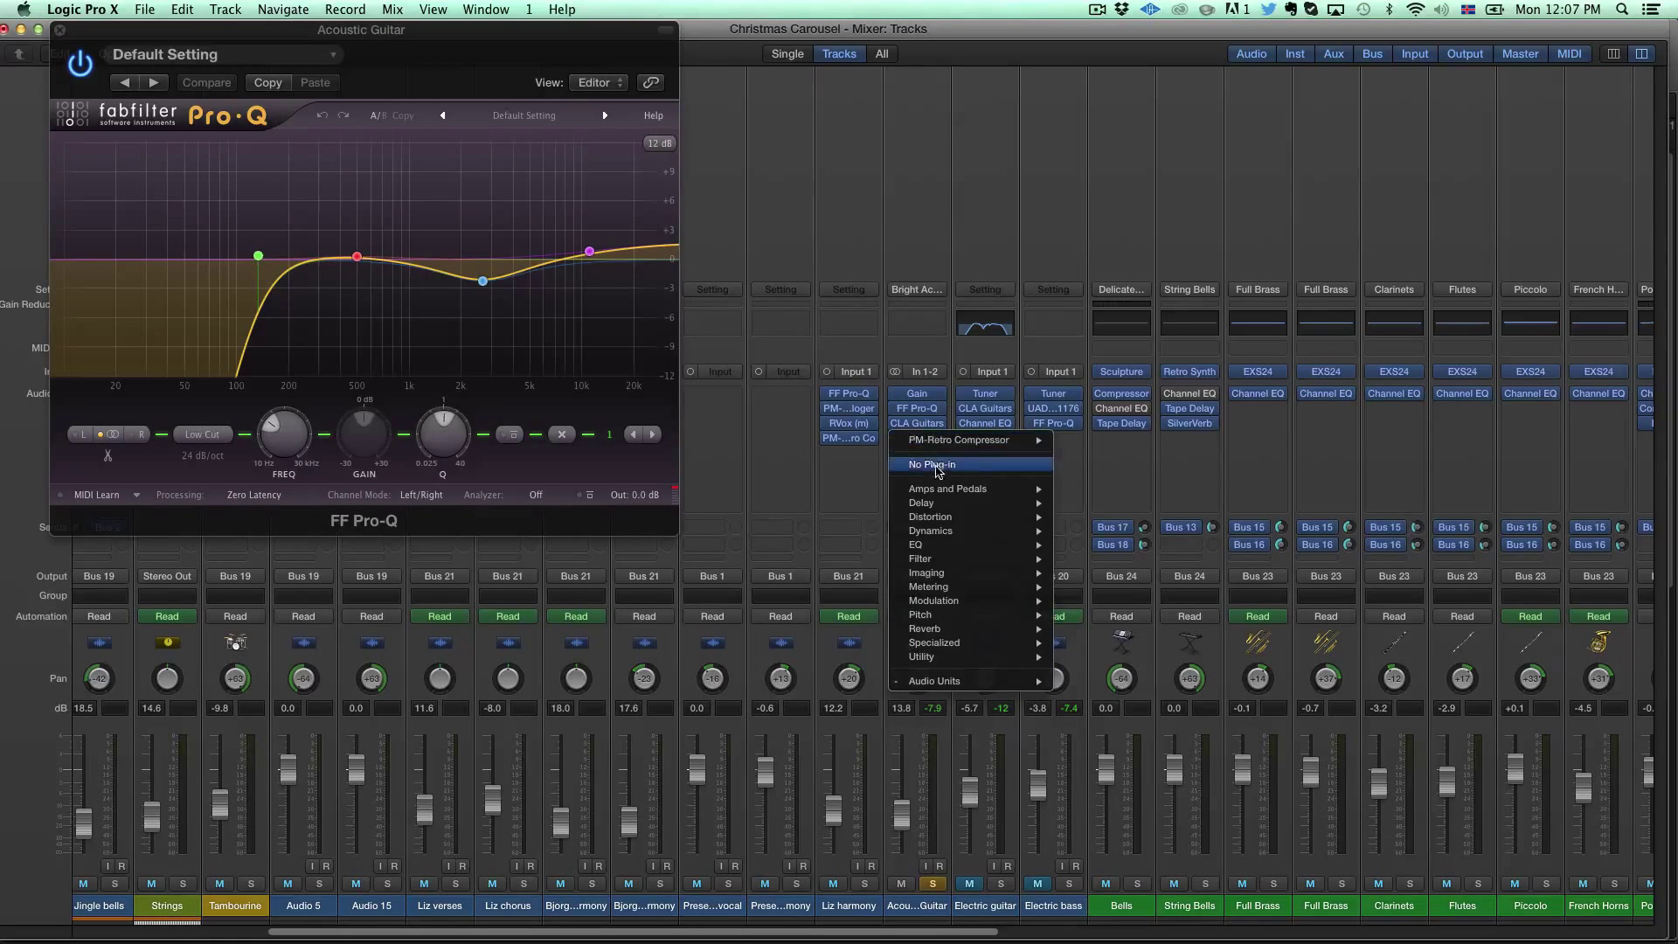
left_click(935, 464)
left_click(940, 438)
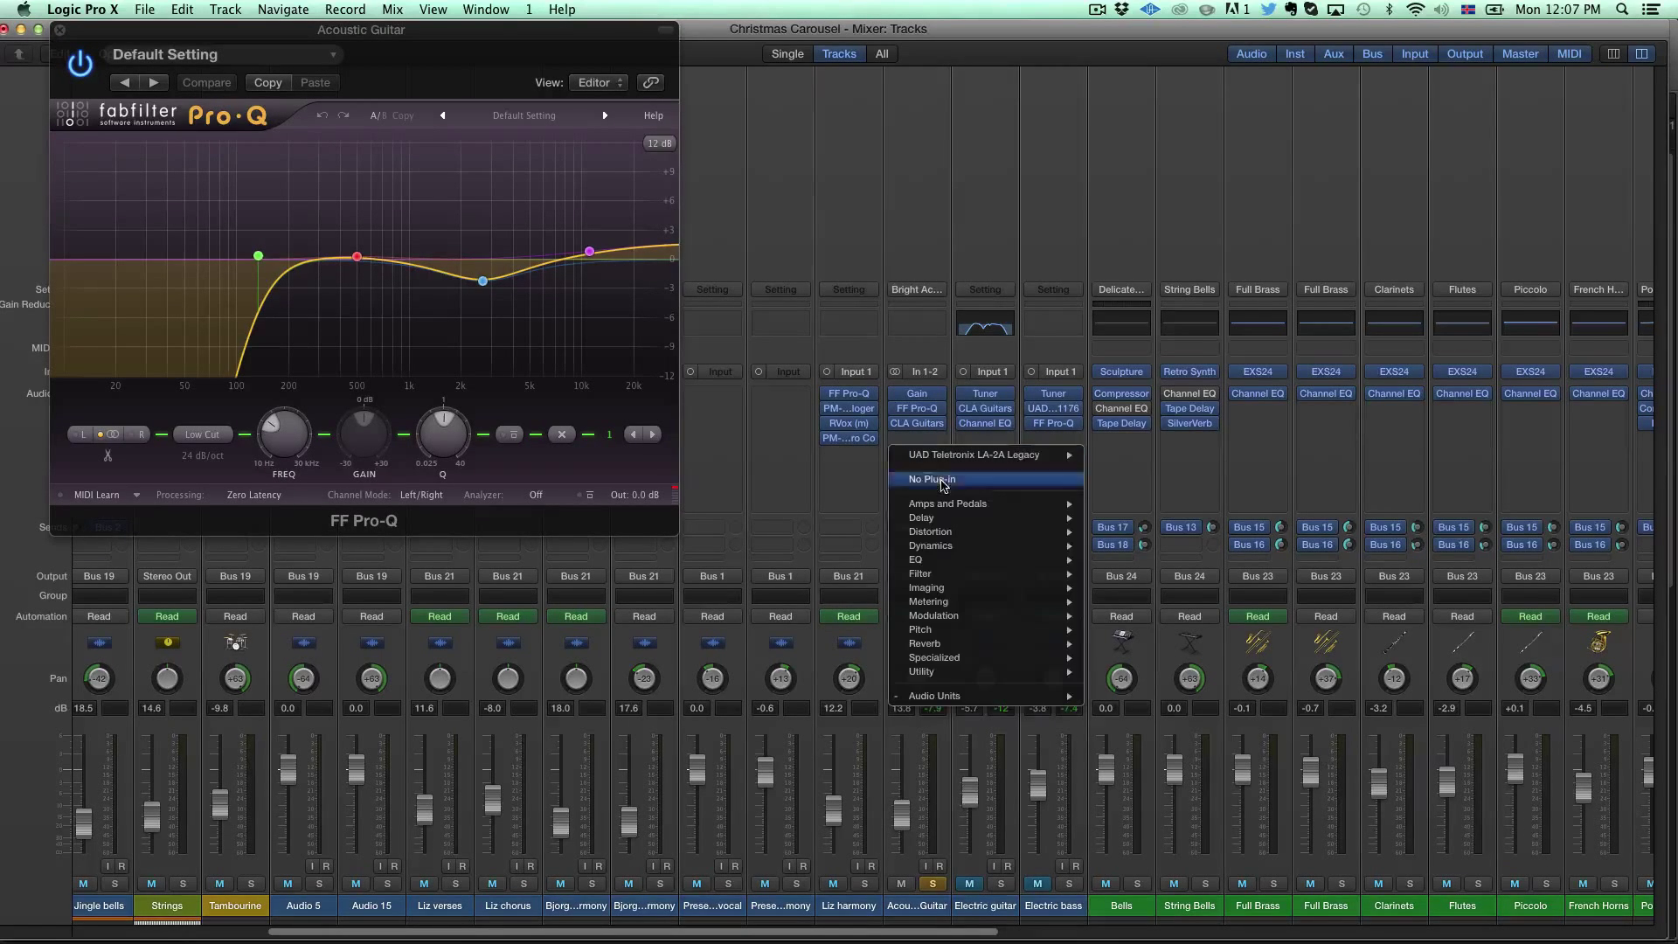
left_click(941, 478)
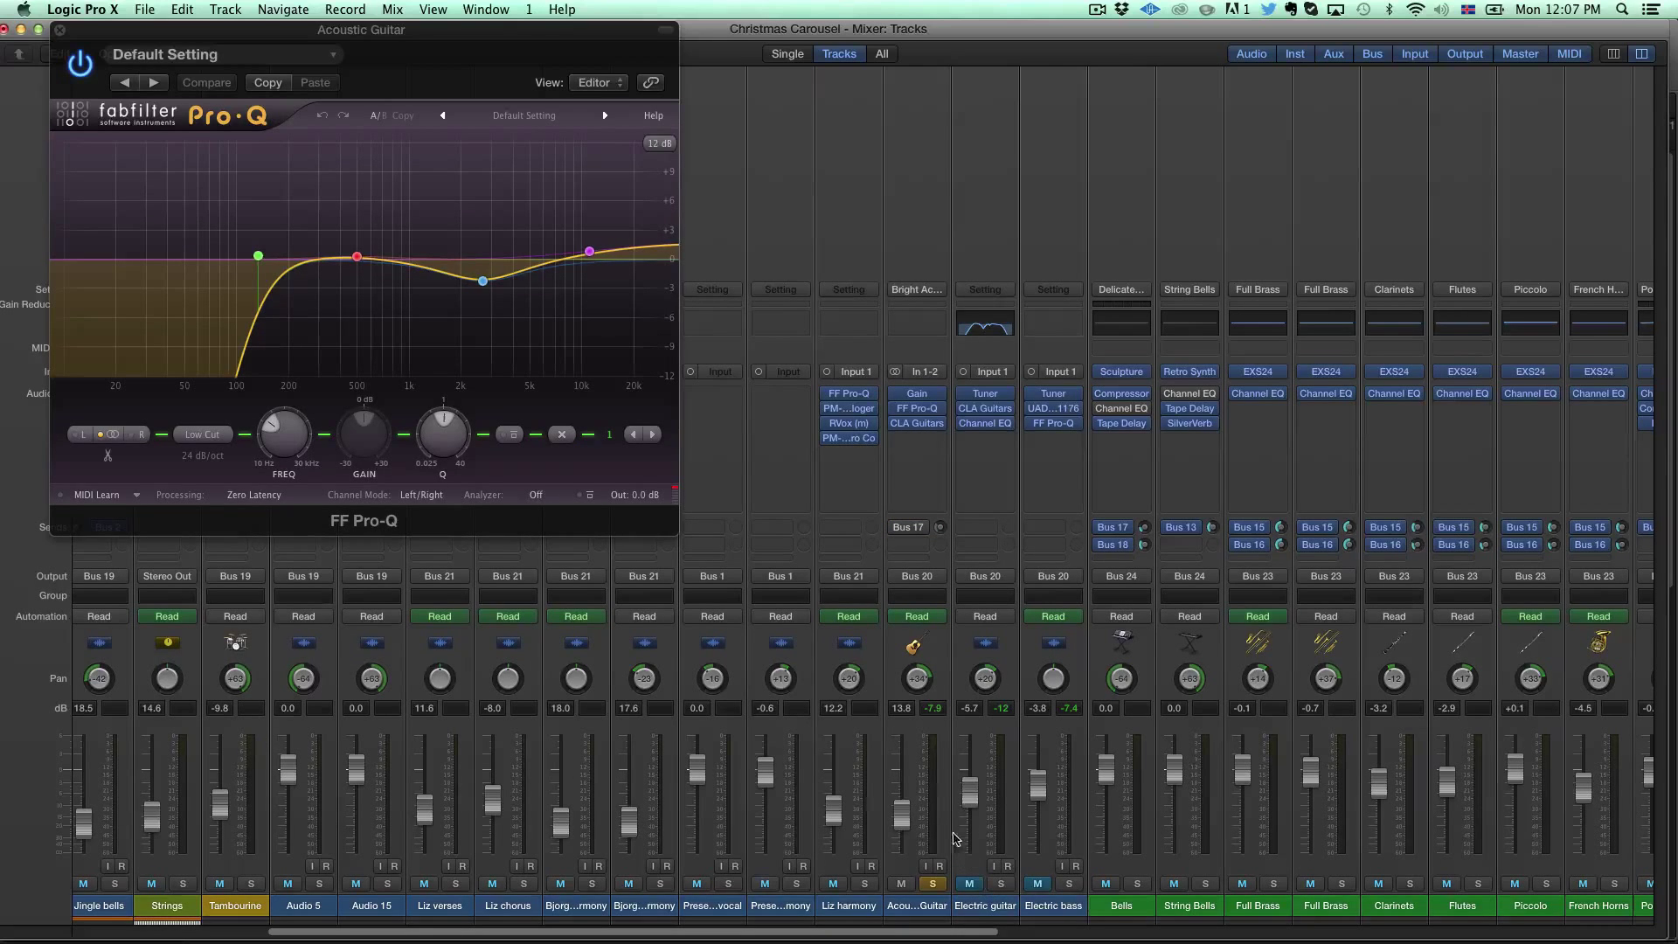
Step: Compare the Acoustic Guitar with FF Pro-Q and CLA Guitars bypassed and re-enabled, and review the CLA Guitars settings
left_click(889, 423)
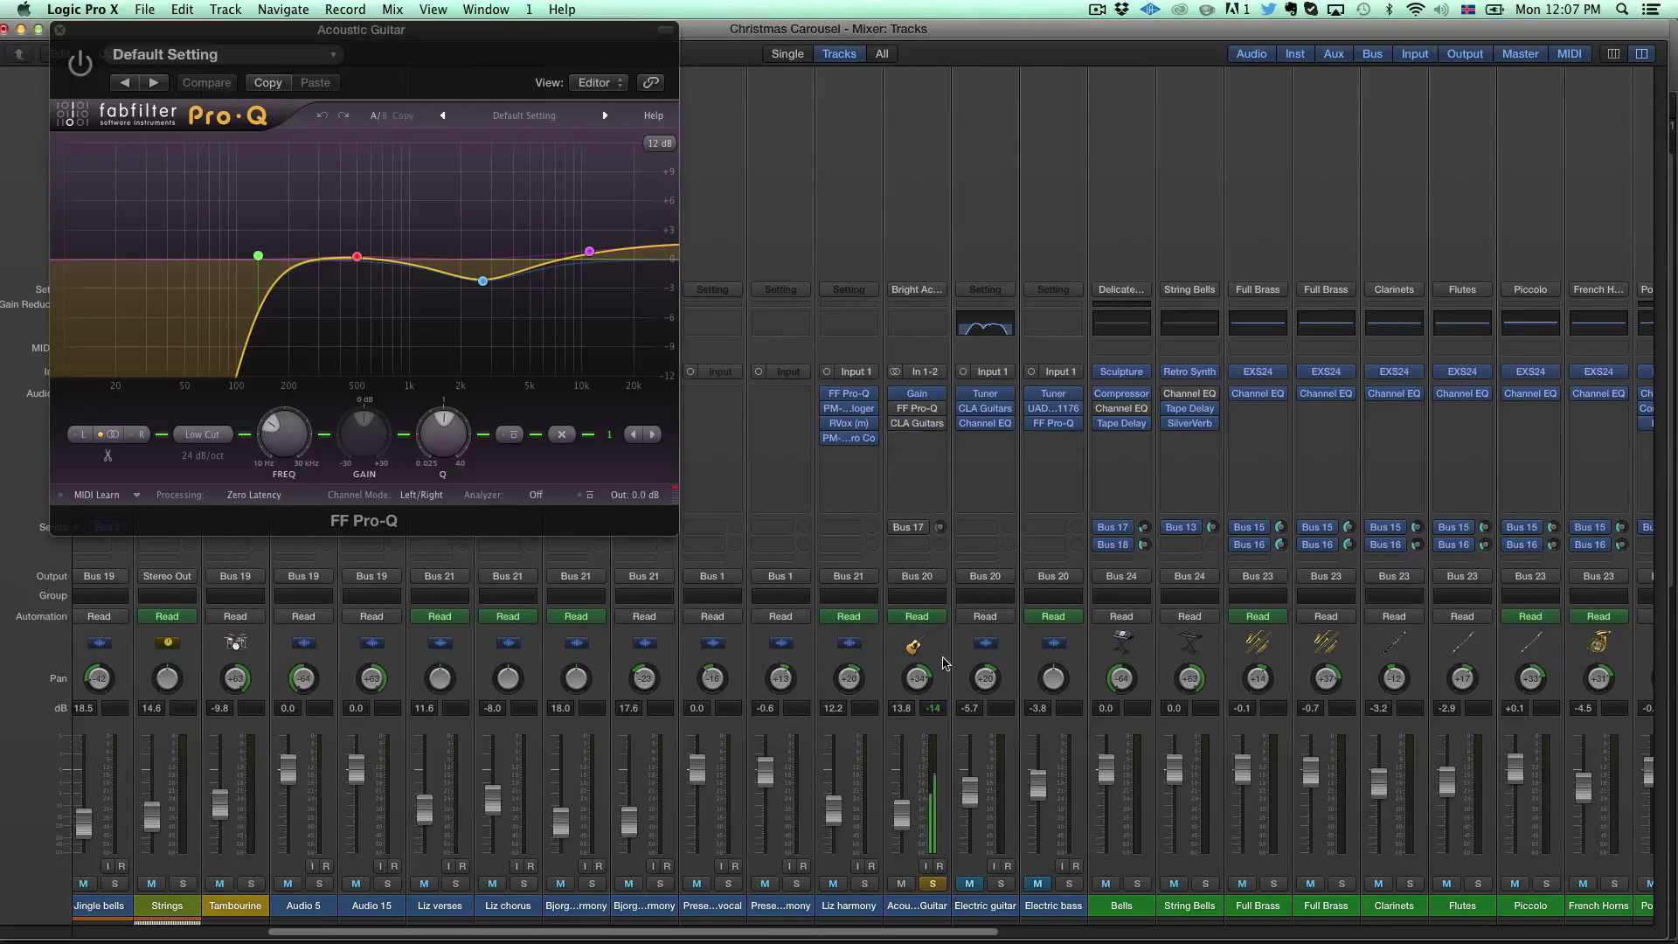
mouse_move(897, 414)
left_click(896, 409)
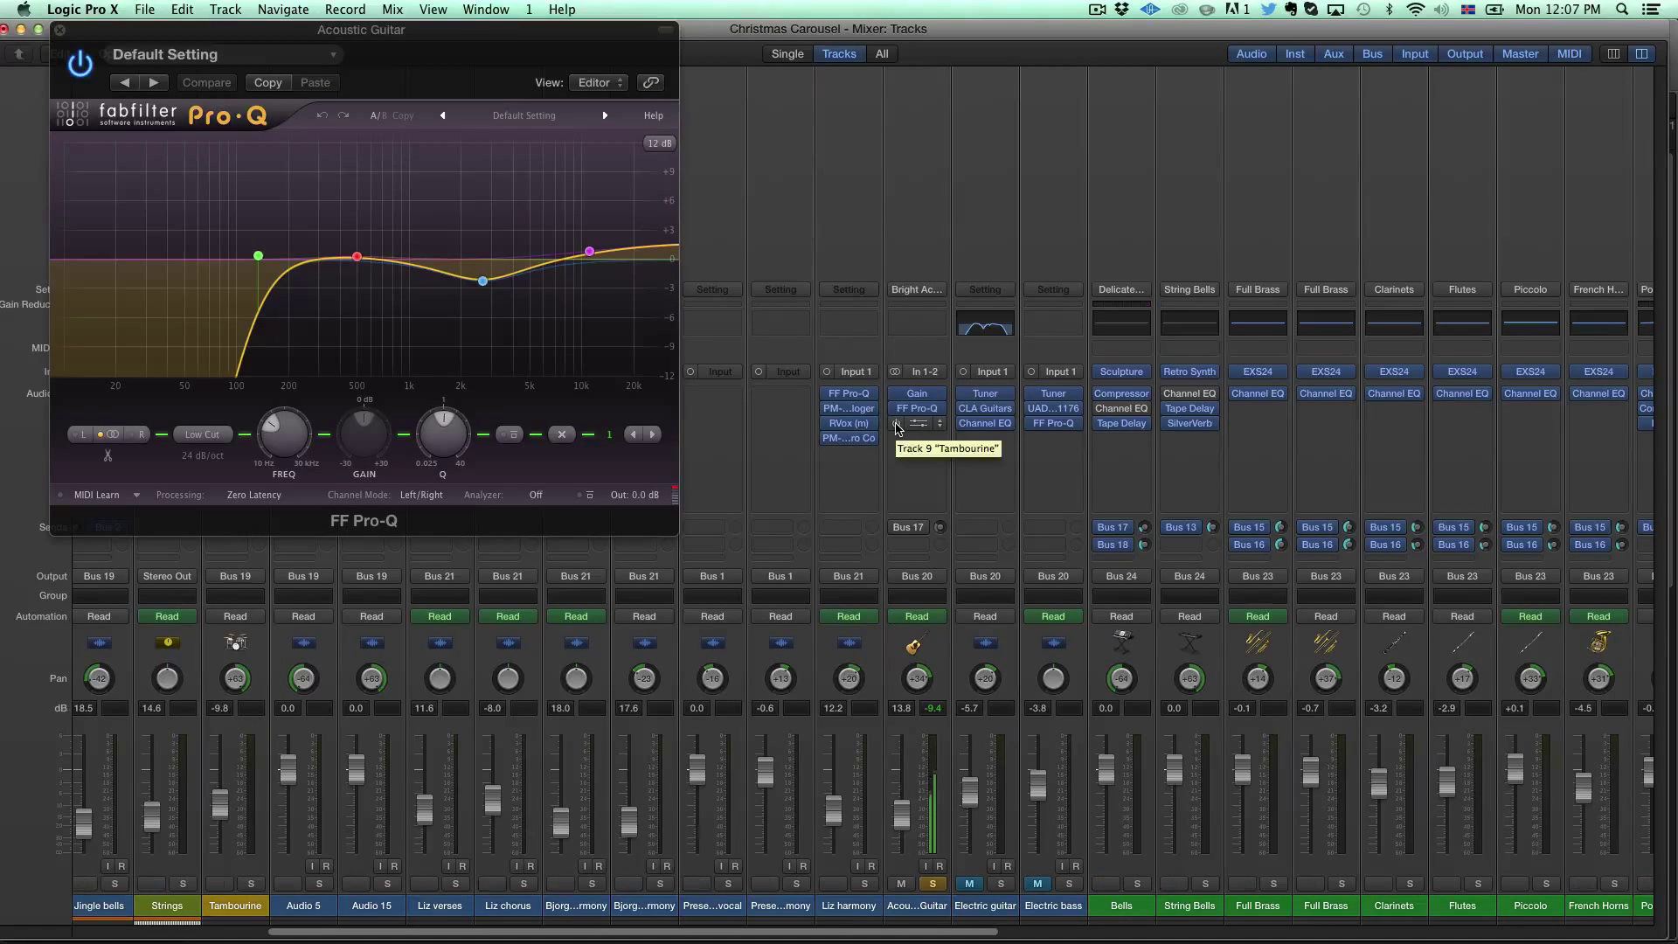
left_click(909, 424)
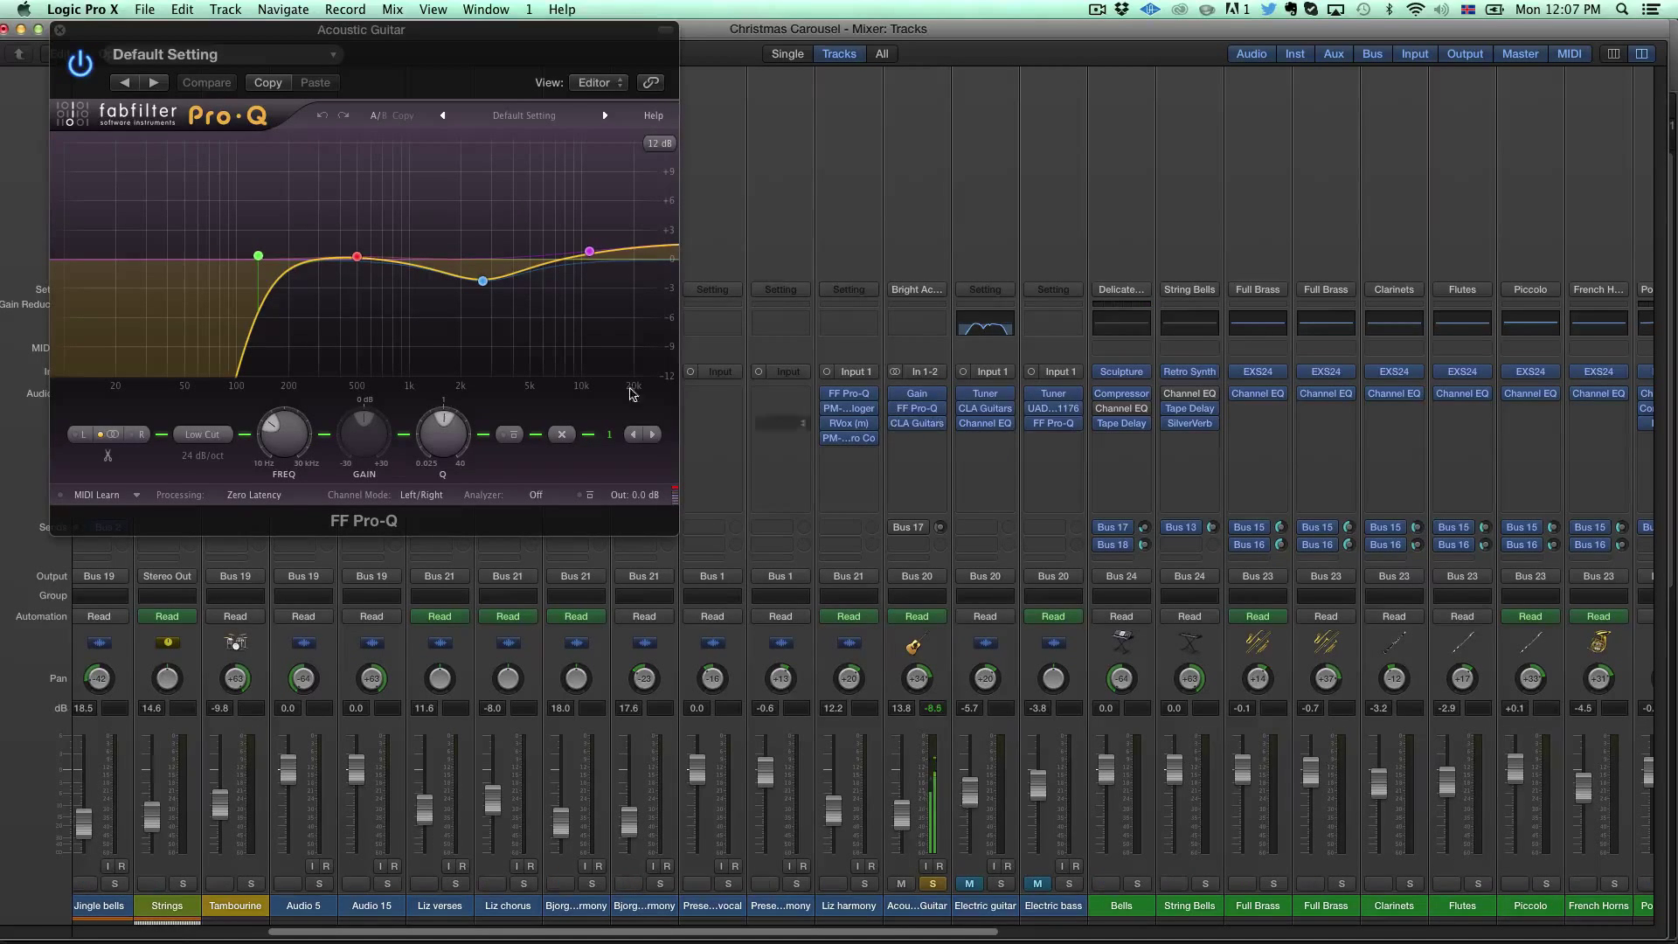
left_click(916, 423)
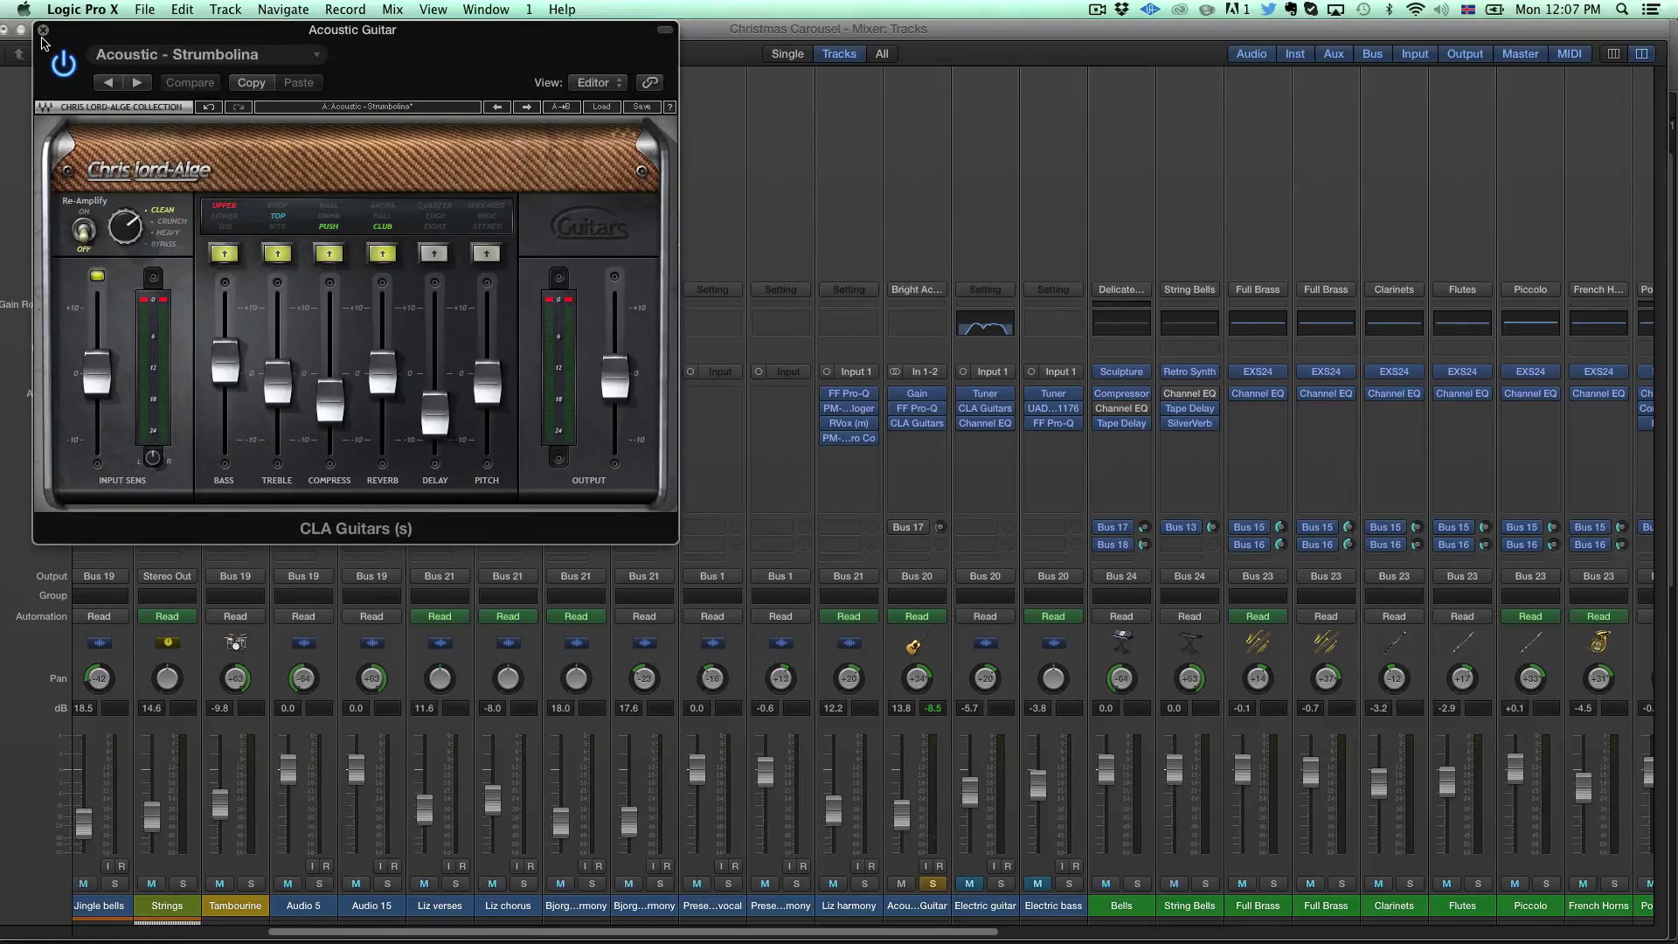
left_click(917, 408)
Step: Open the Electric bass's UAD UA 1176LN Legacy and FF Pro-Q, placing the Pro-Q window below the compressor to examine both
left_click(1059, 411)
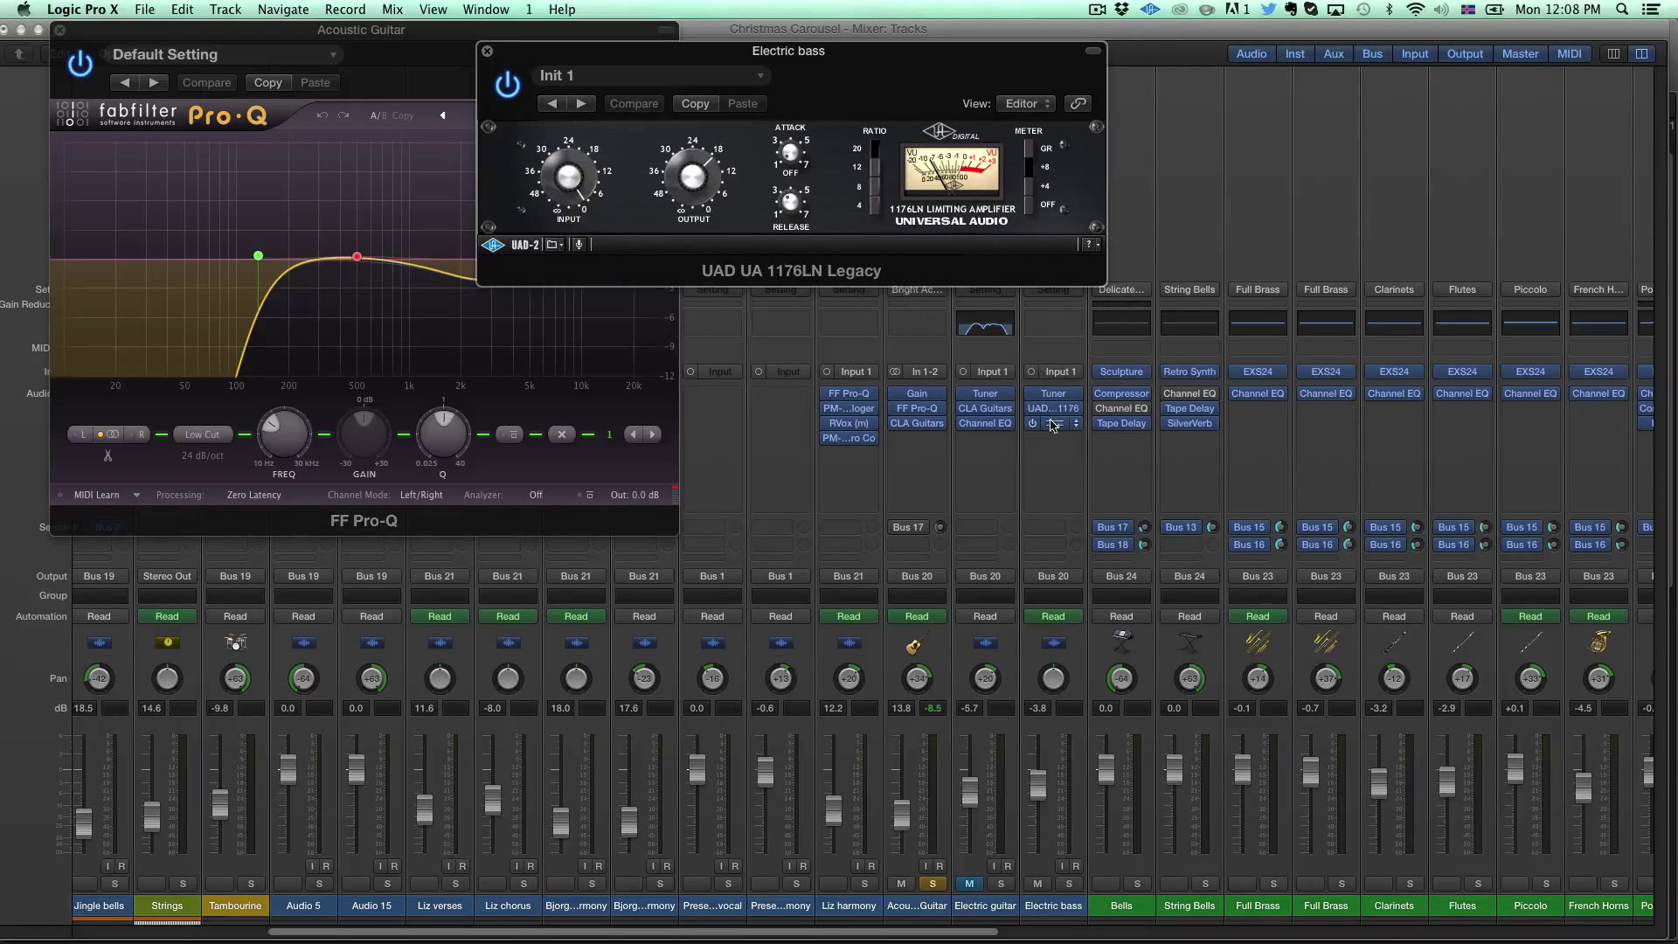
left_click_drag(1057, 428, 1053, 423)
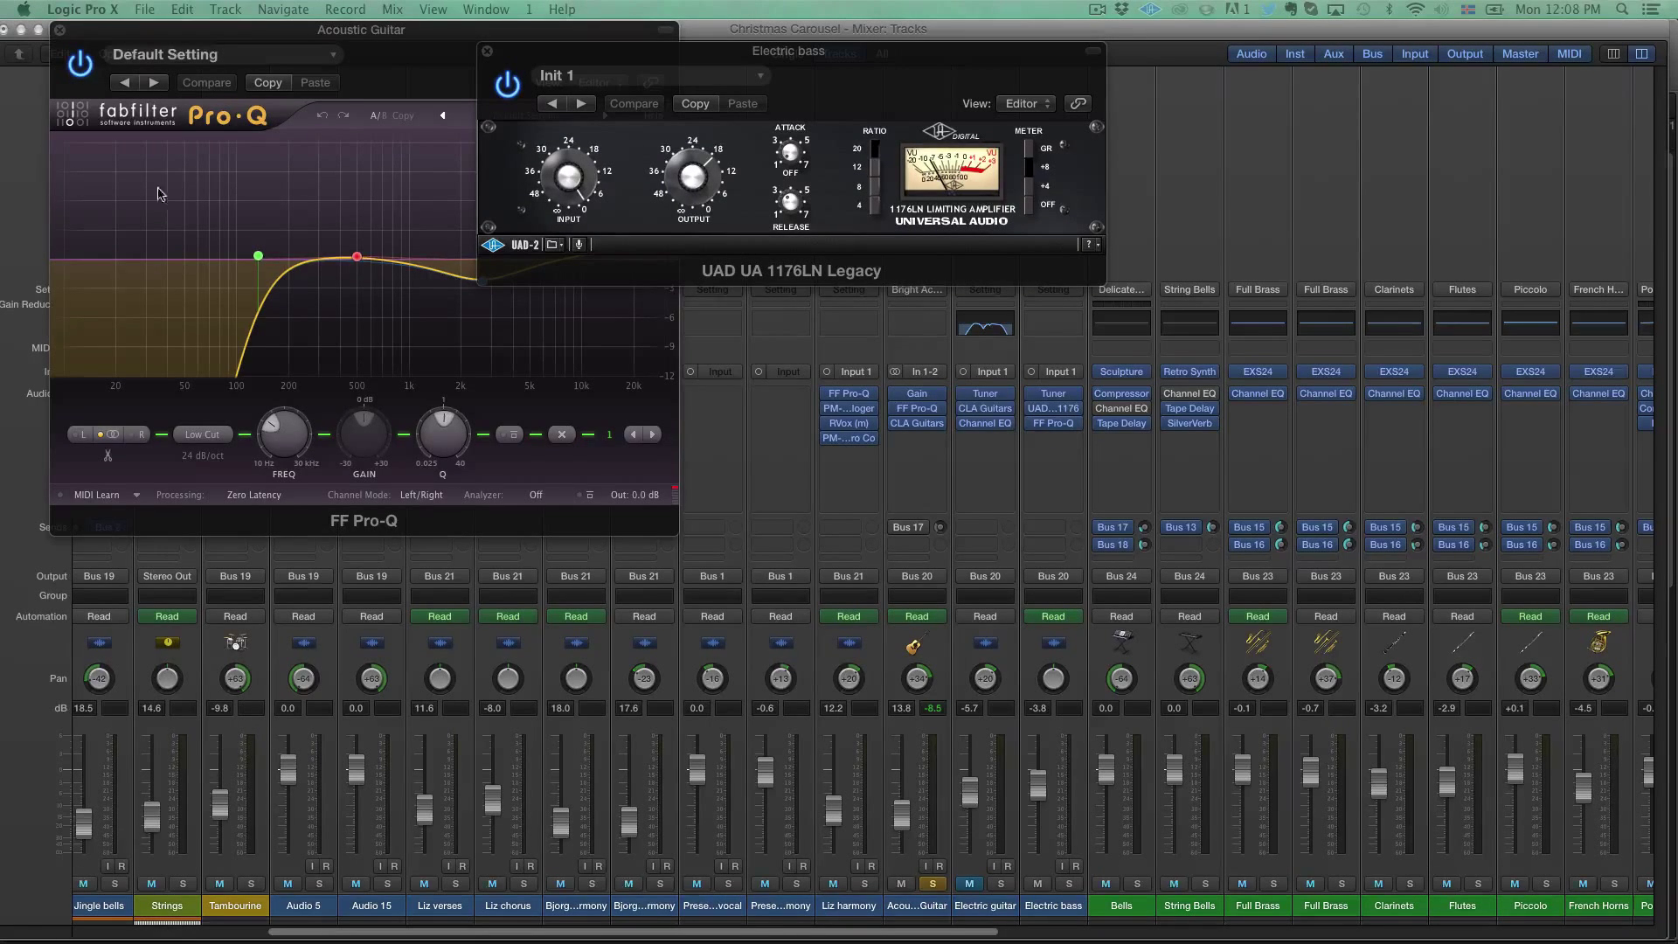
left_click_drag(472, 326, 462, 321)
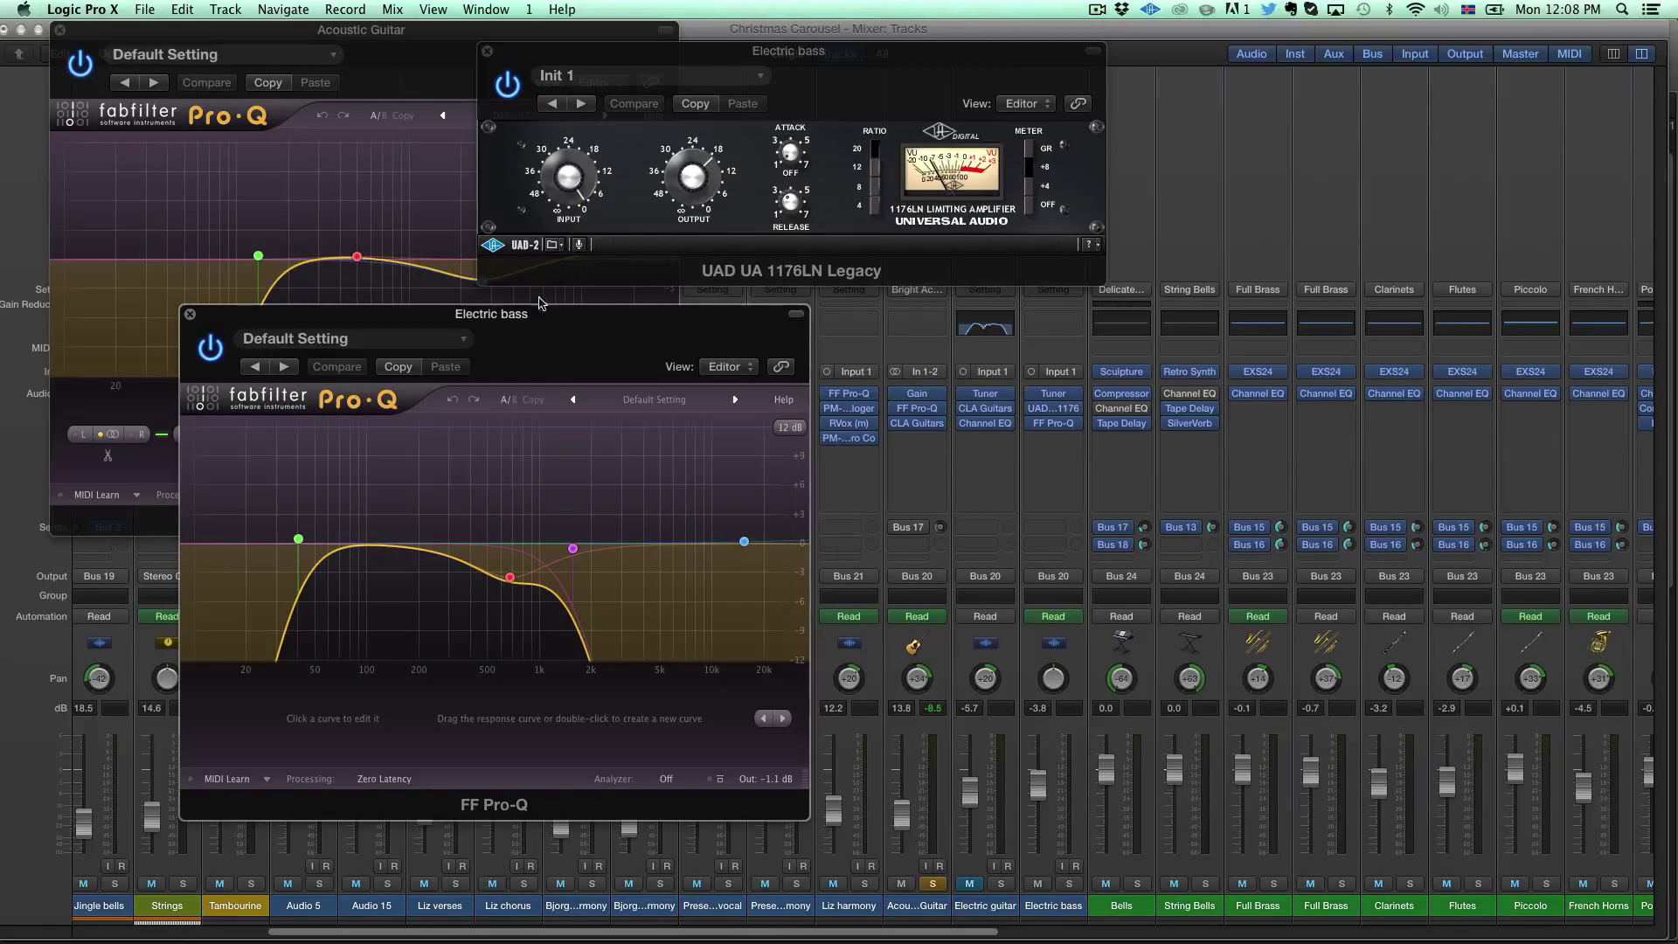
left_click_drag(541, 316, 463, 306)
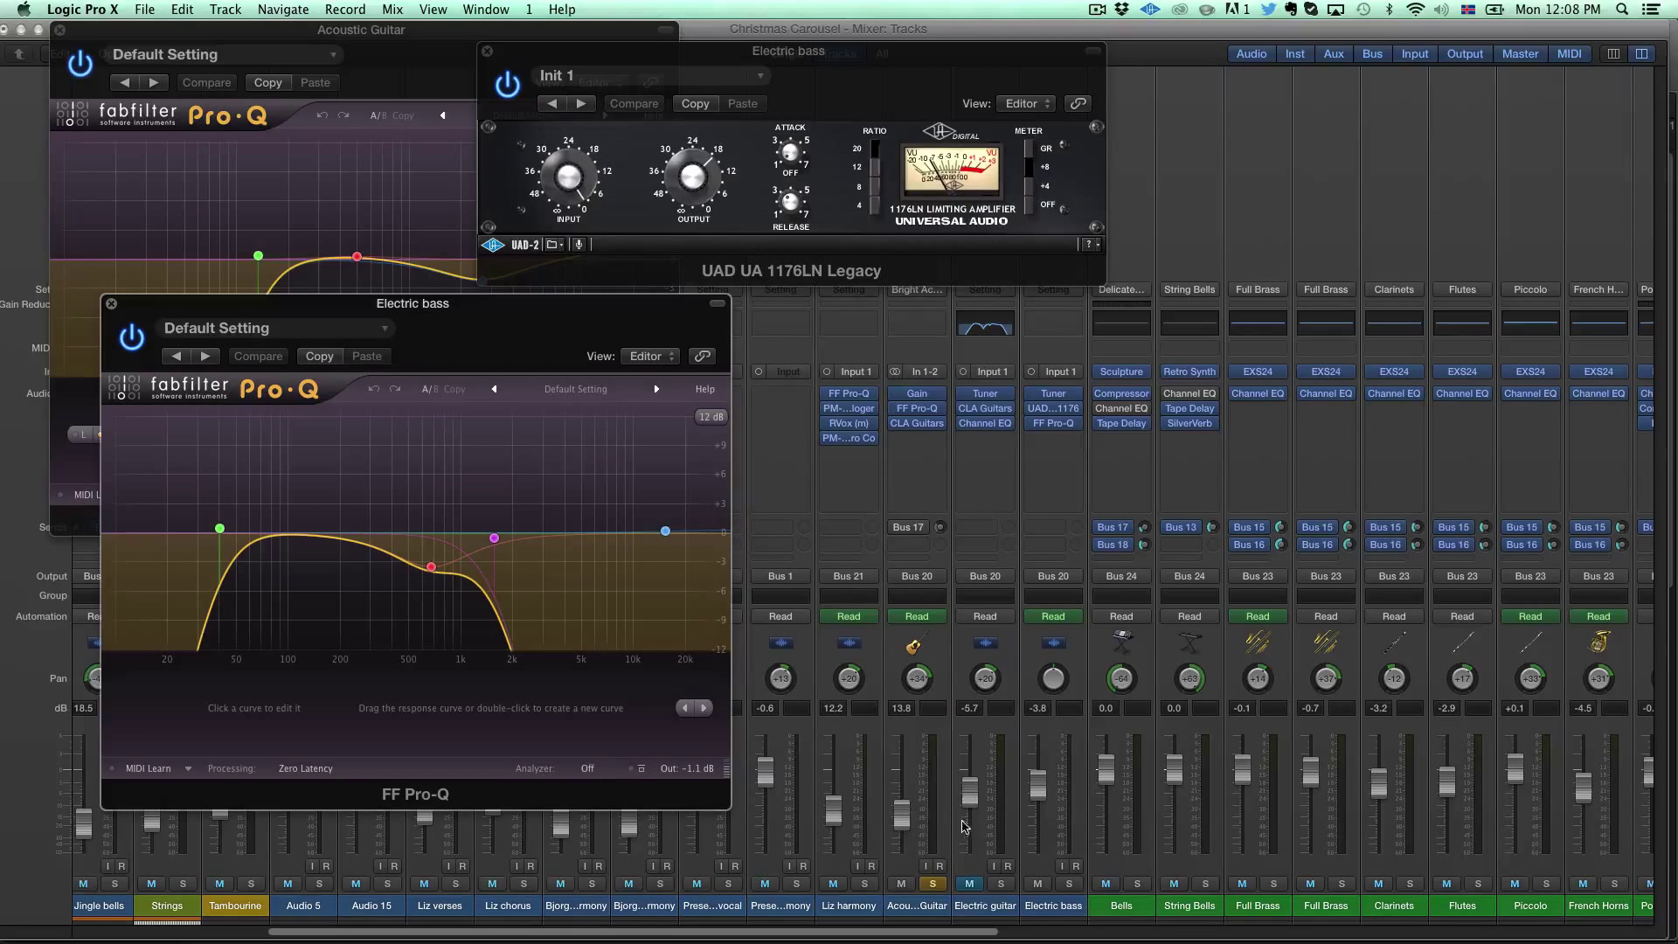
Step: During playback, compare the Electric bass with its UAD 1176 and FF Pro-Q bypassed and re-enabled, and reposition the Pro-Q window
key("space")
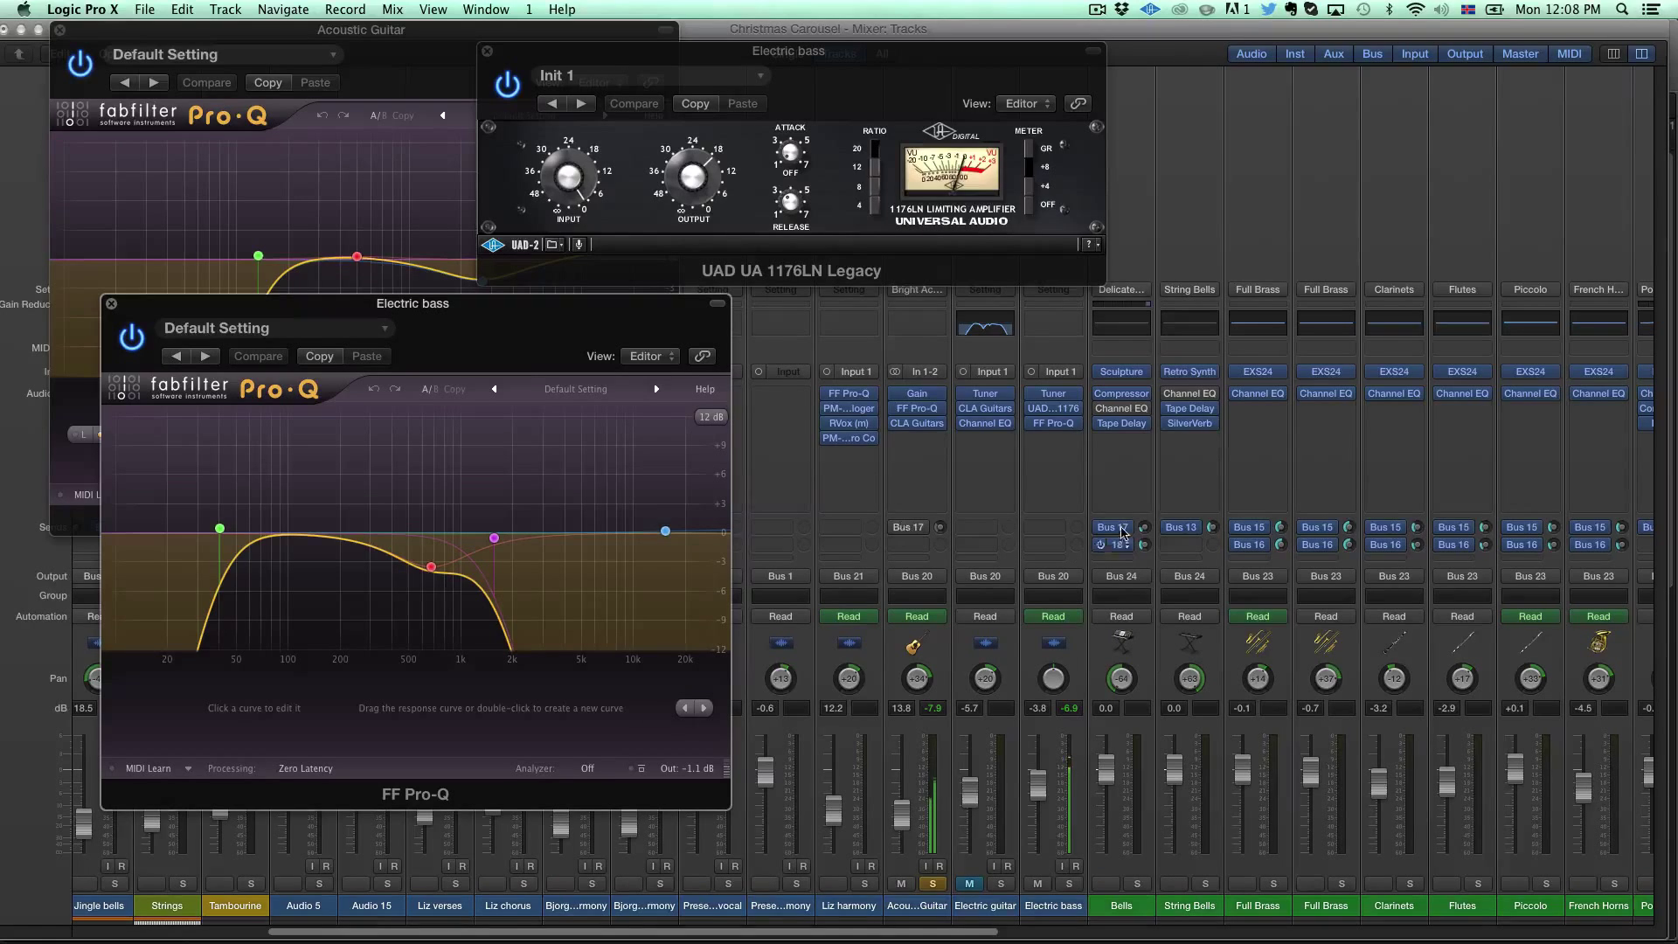
left_click(1034, 408)
left_click(1035, 423)
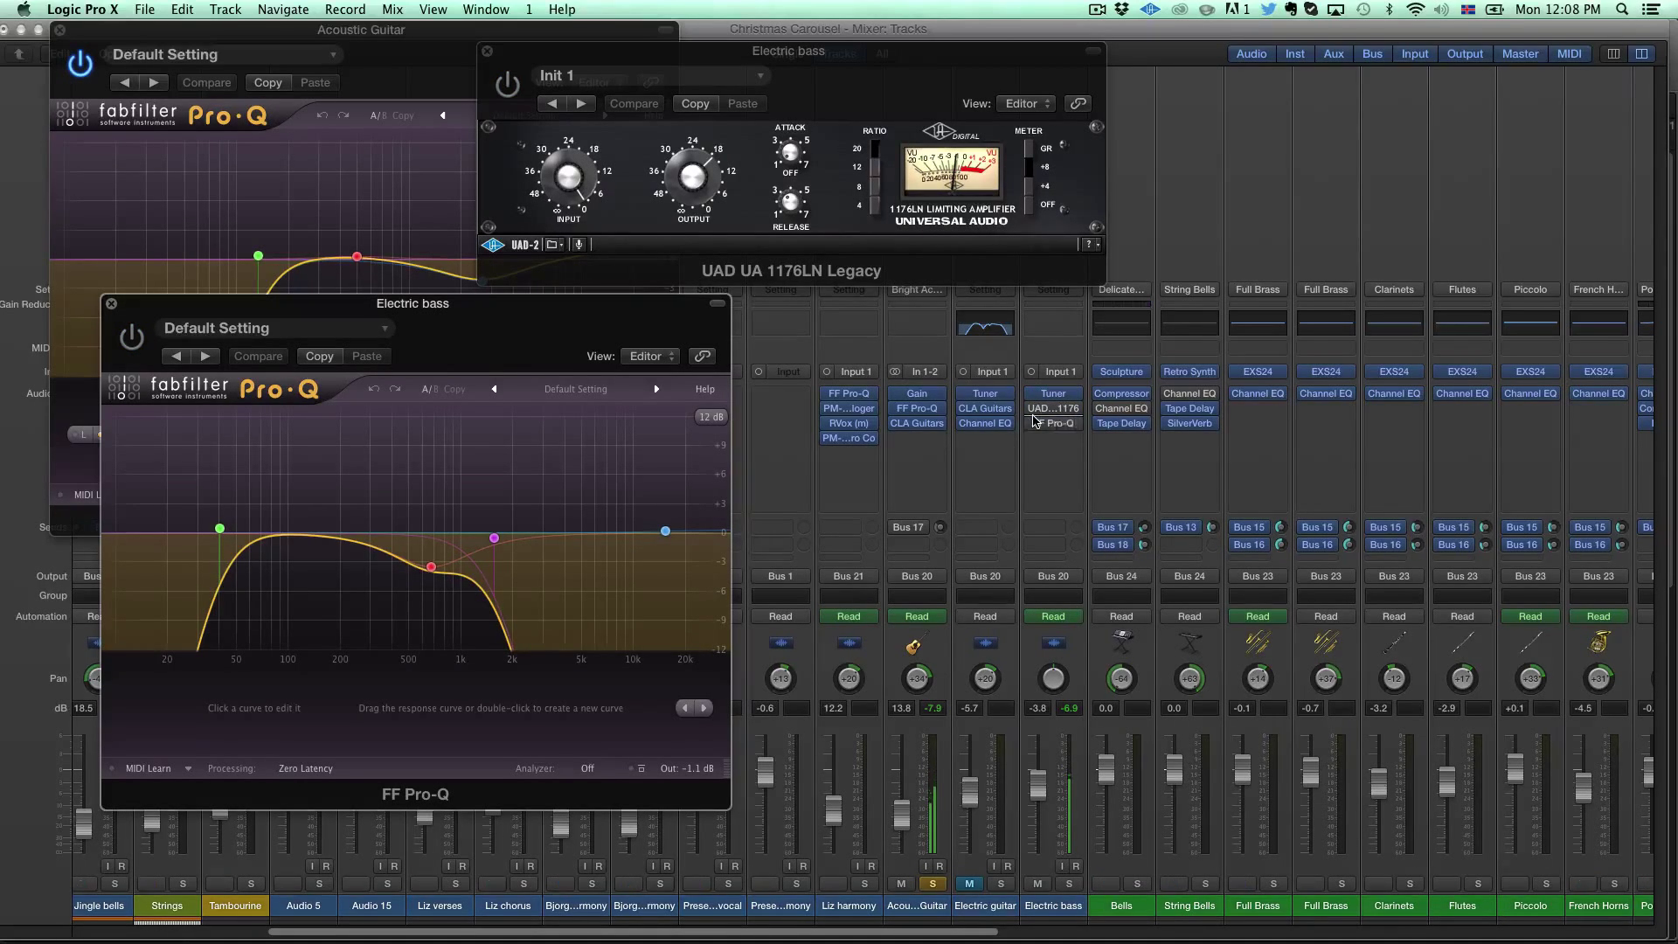
mouse_move(1034, 424)
left_click(1034, 423)
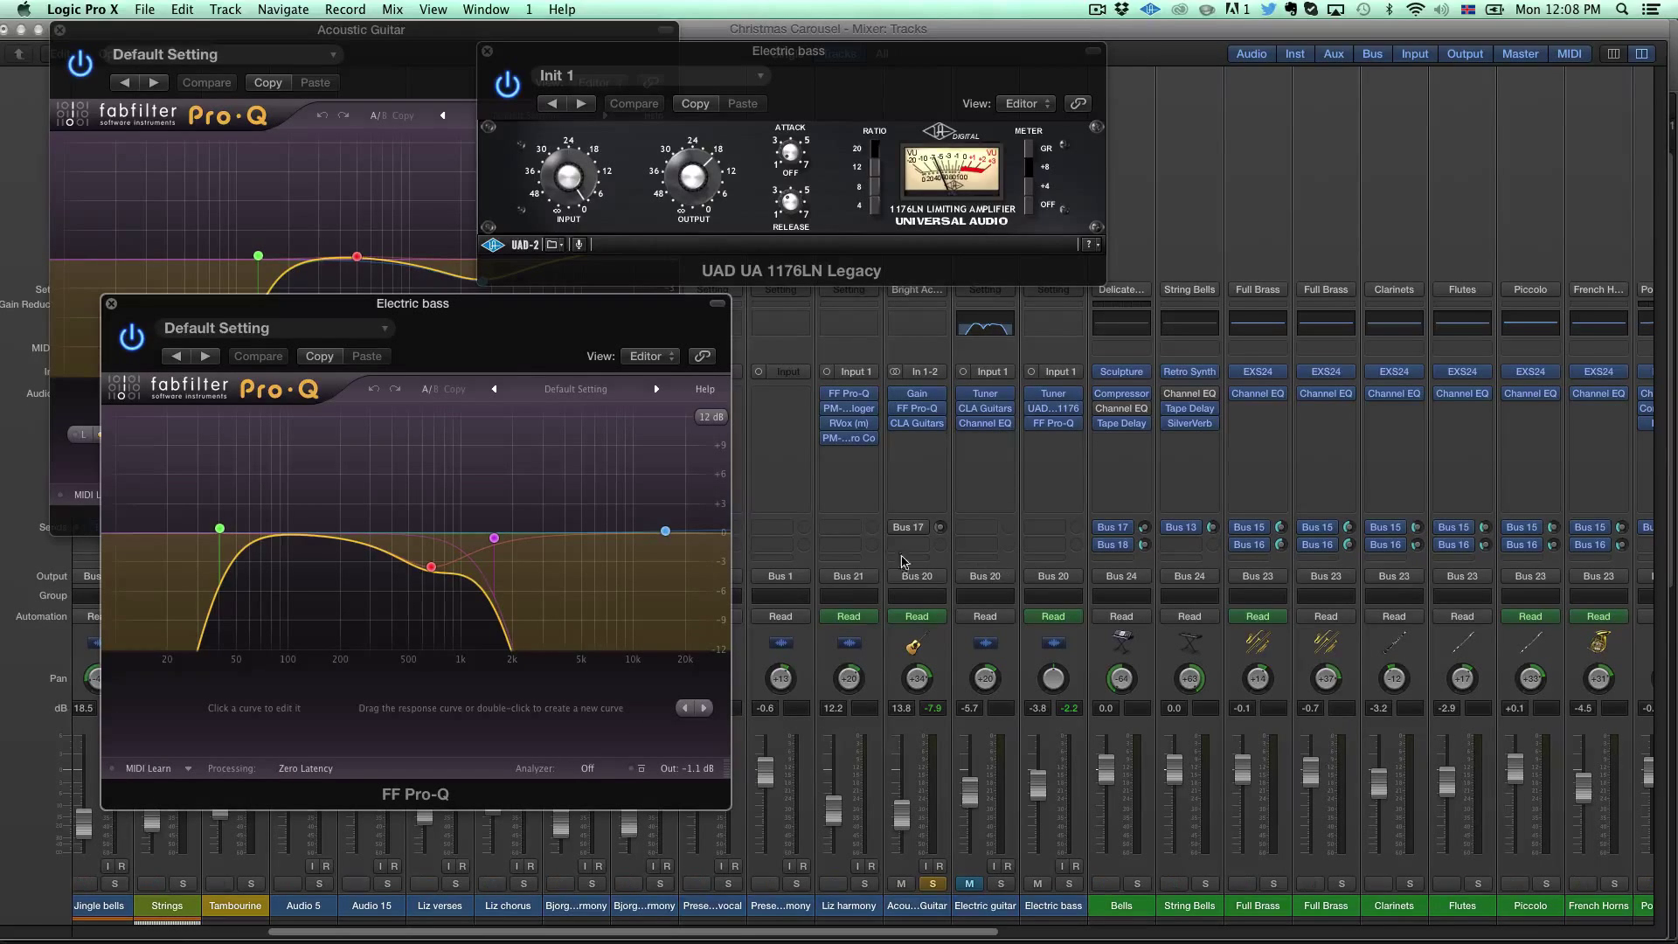
left_click_drag(502, 306, 573, 119)
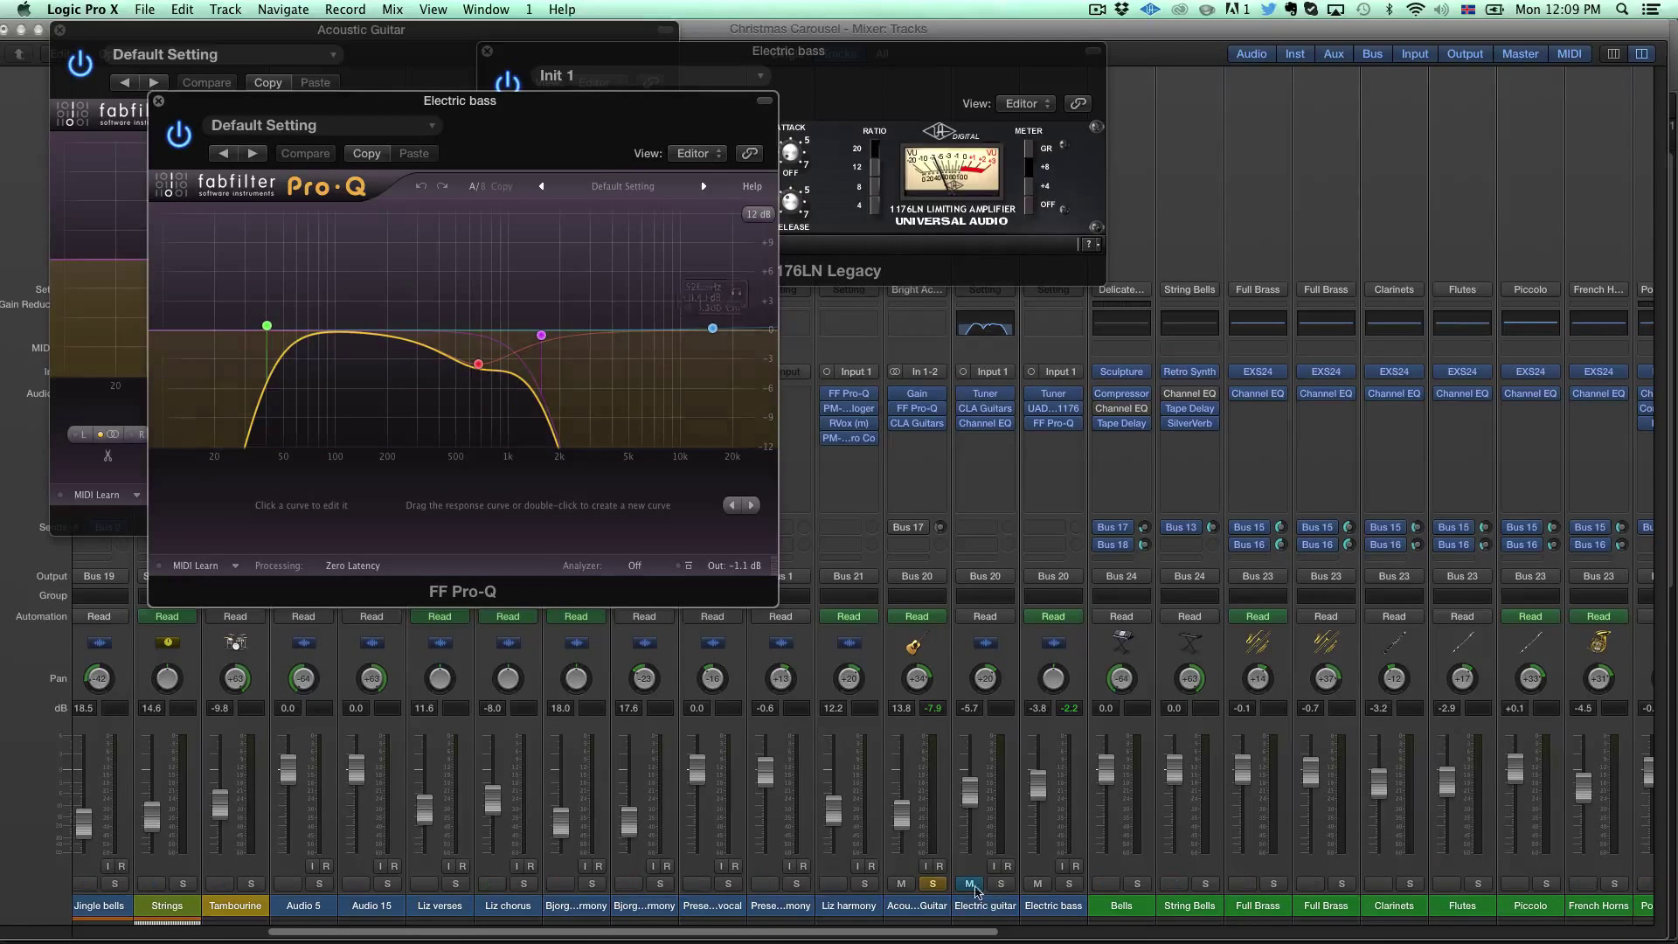
Step: Solo the Electric guitar track during playback and mute the Acoustic Guitar and Electric bass tracks
scroll(1153, 806, "left", 3)
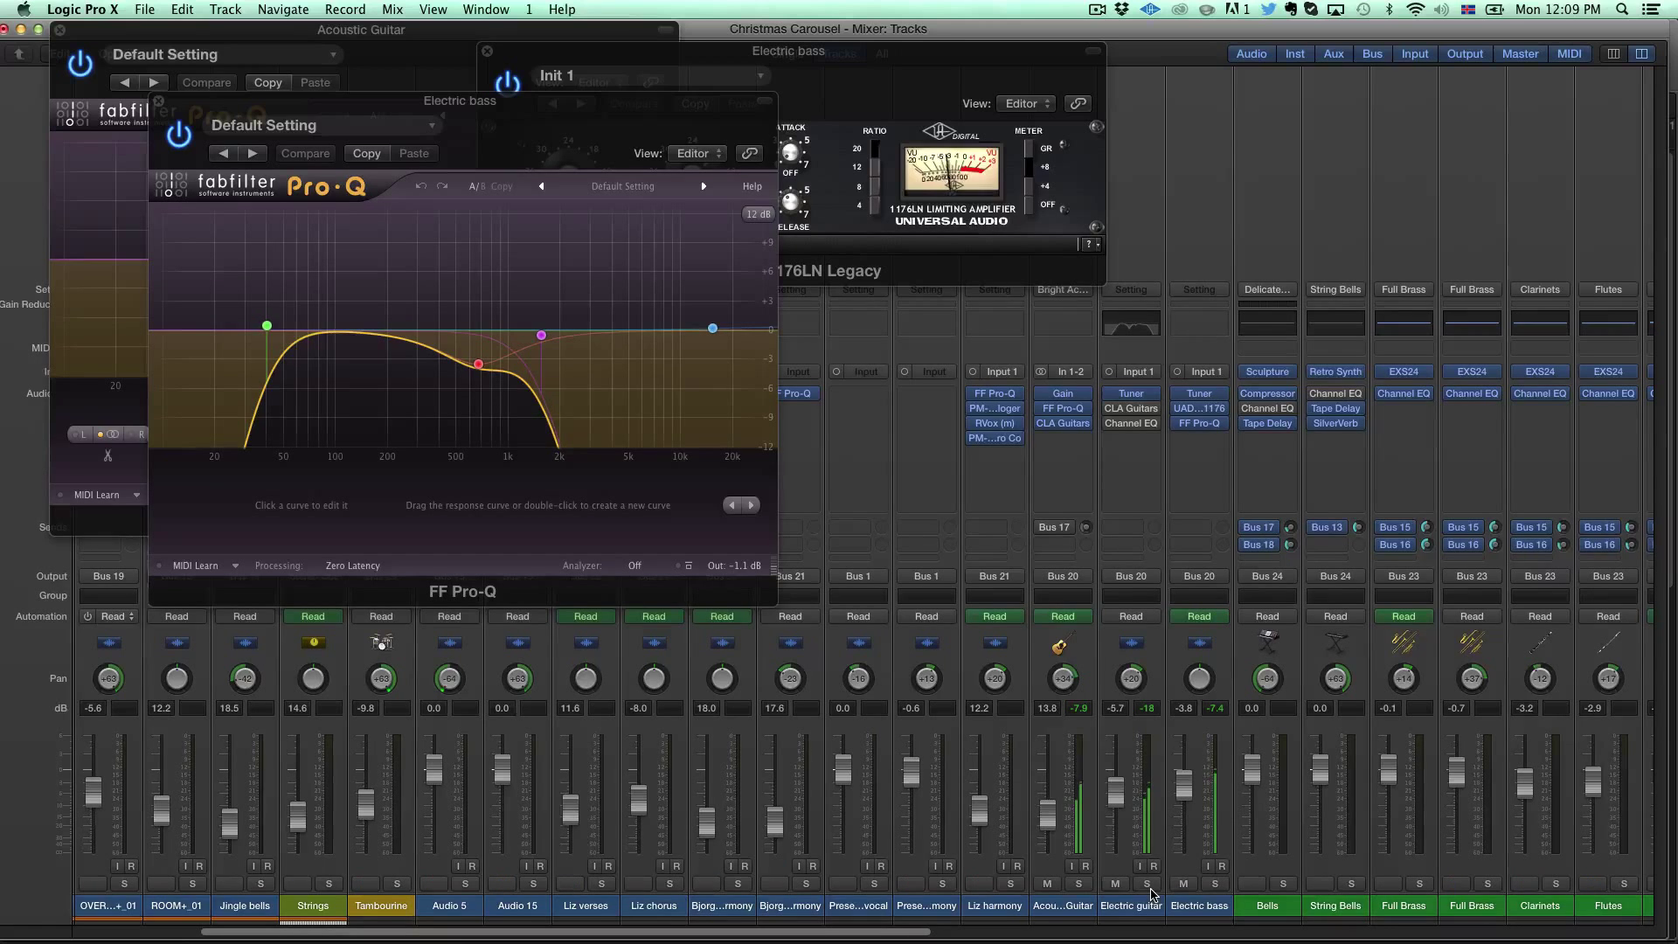
left_click(1150, 889)
left_click(1148, 884)
left_click(1148, 884)
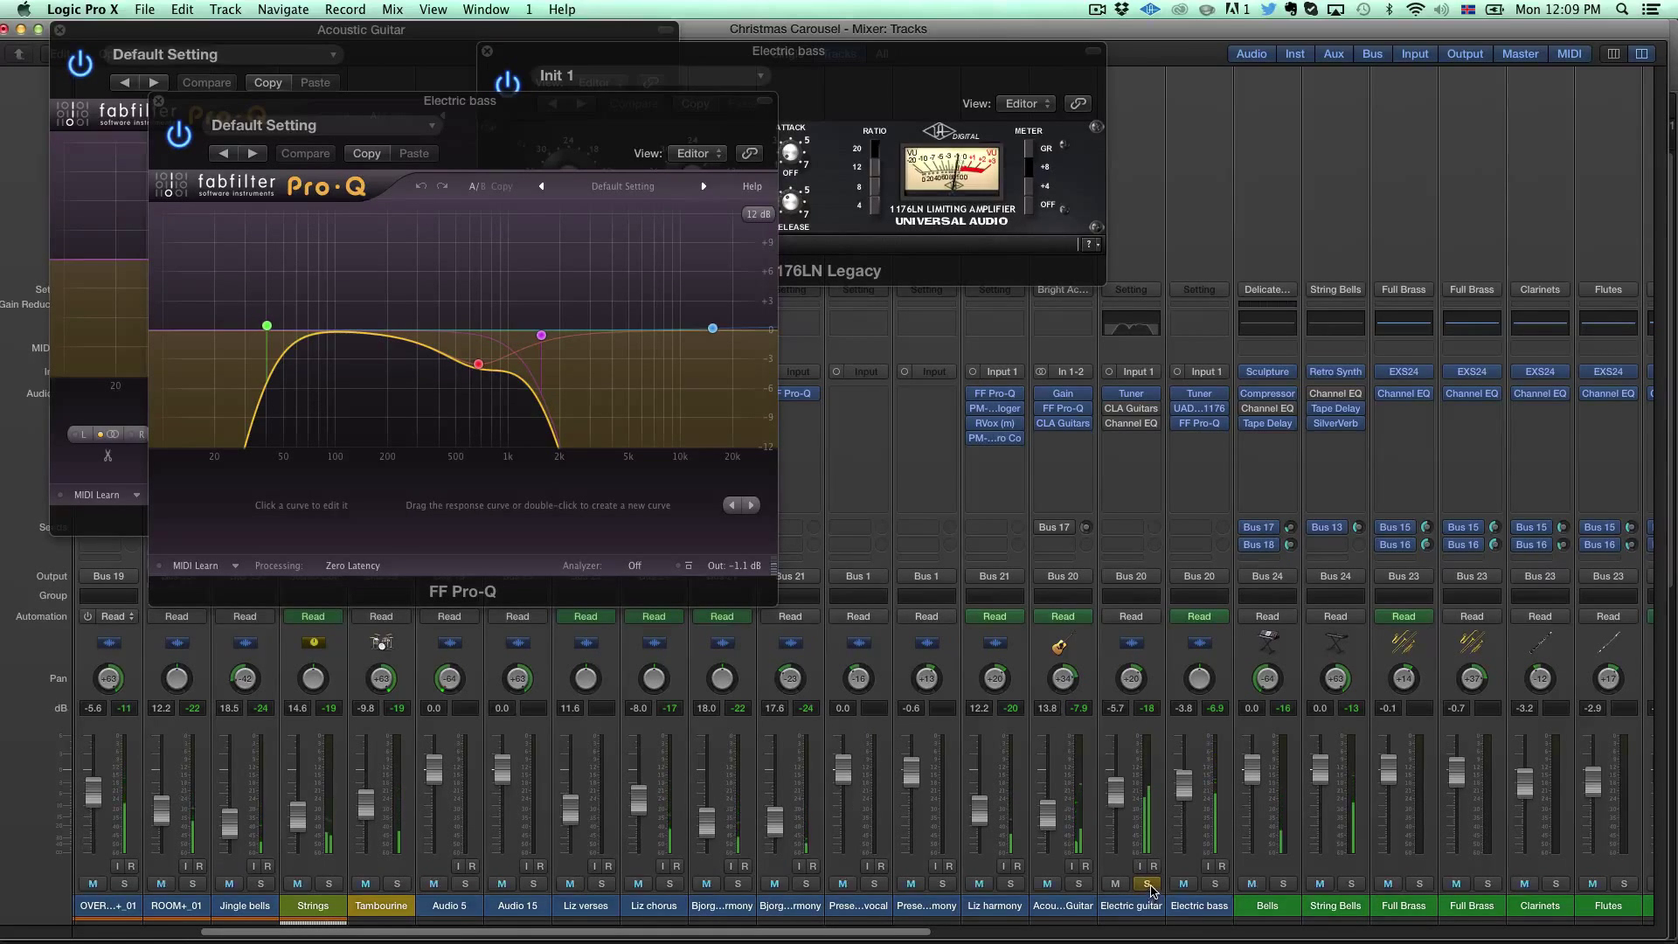
scroll(1224, 886, "right", 15)
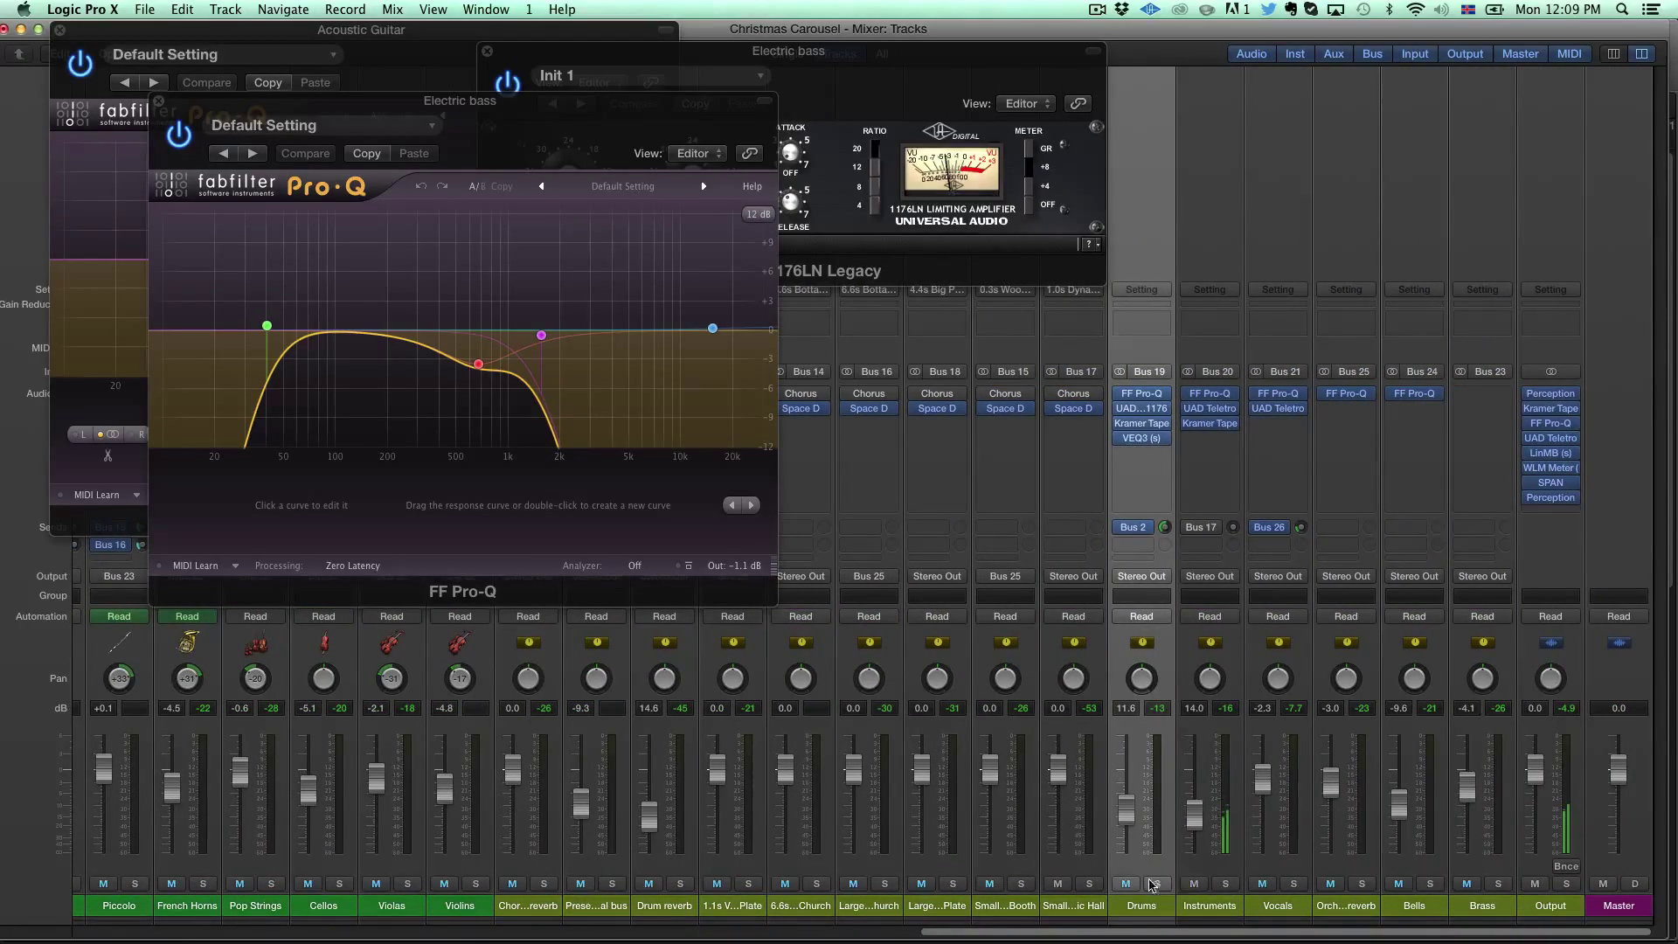
scroll(1226, 889, "left", 15)
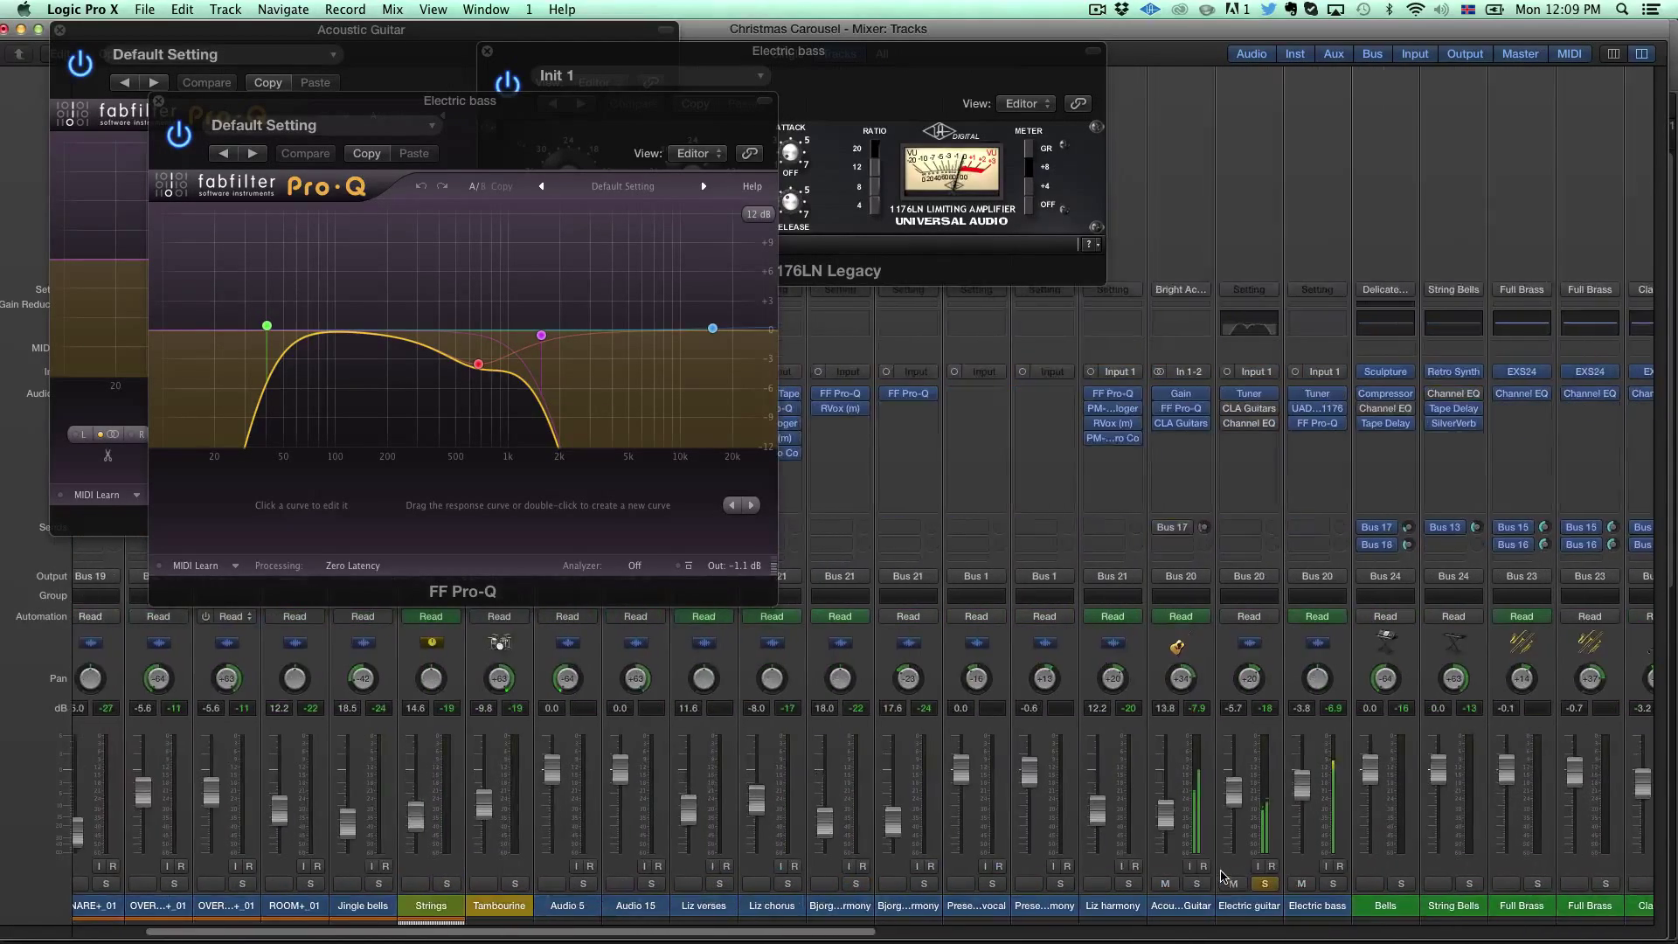
left_click(1163, 885)
scroll(1232, 791, "right", 5)
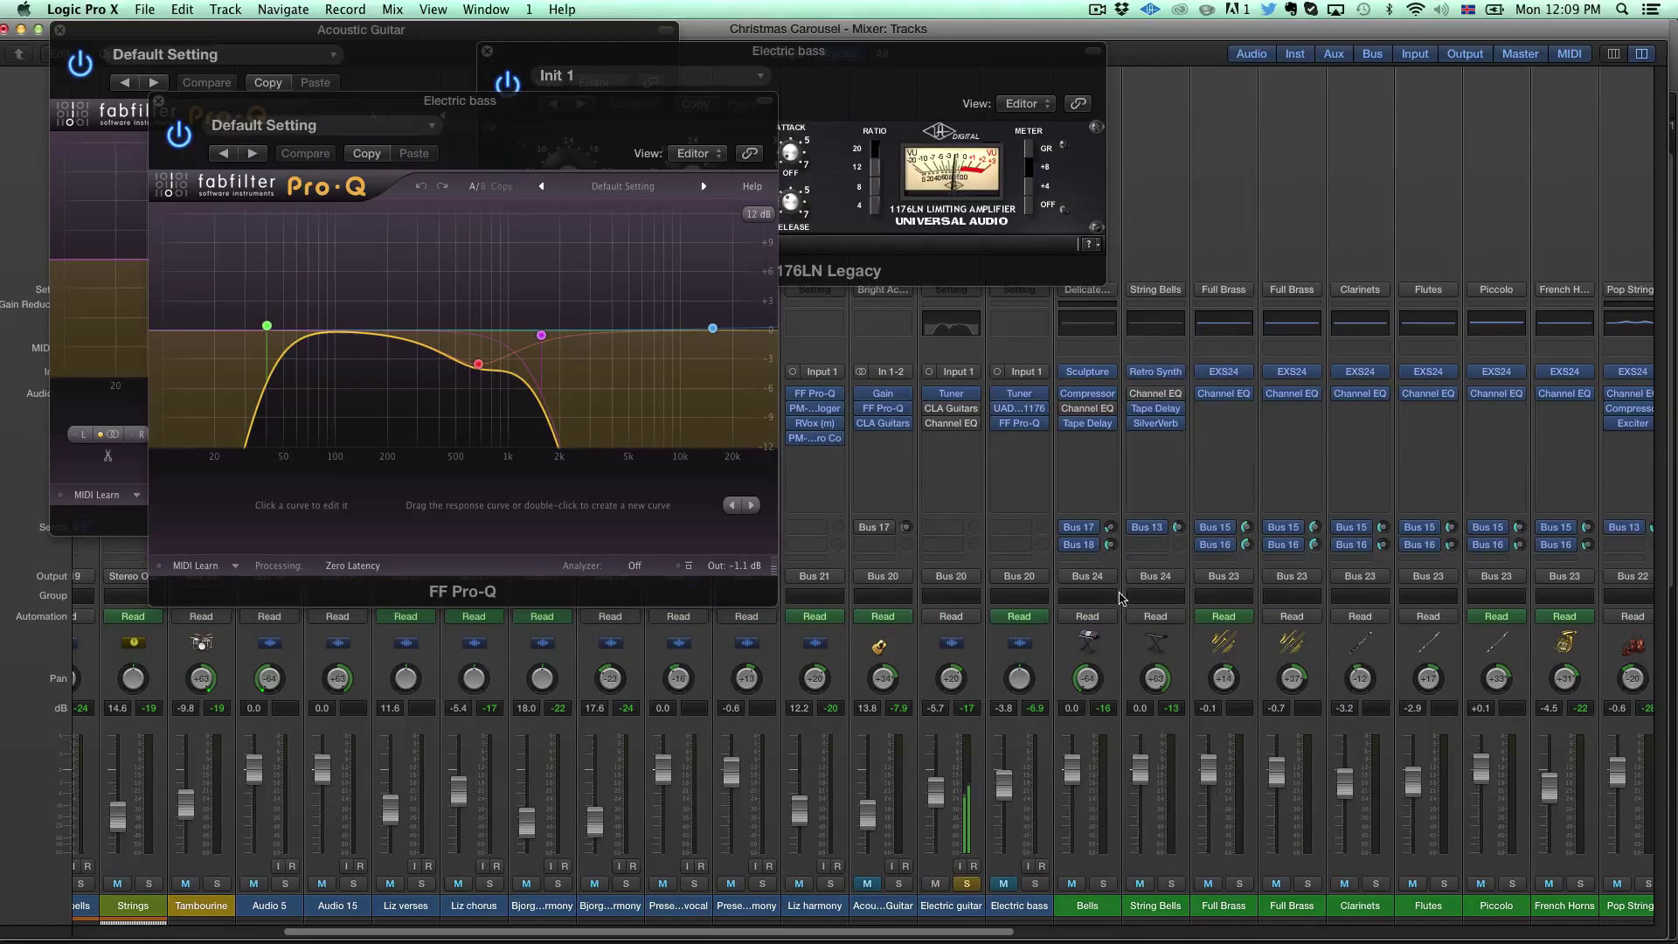
Step: Open the Electric guitar's CLA Guitars and Channel EQ plug-ins, move their windows aside, and switch both plug-ins on
left_click(951, 408)
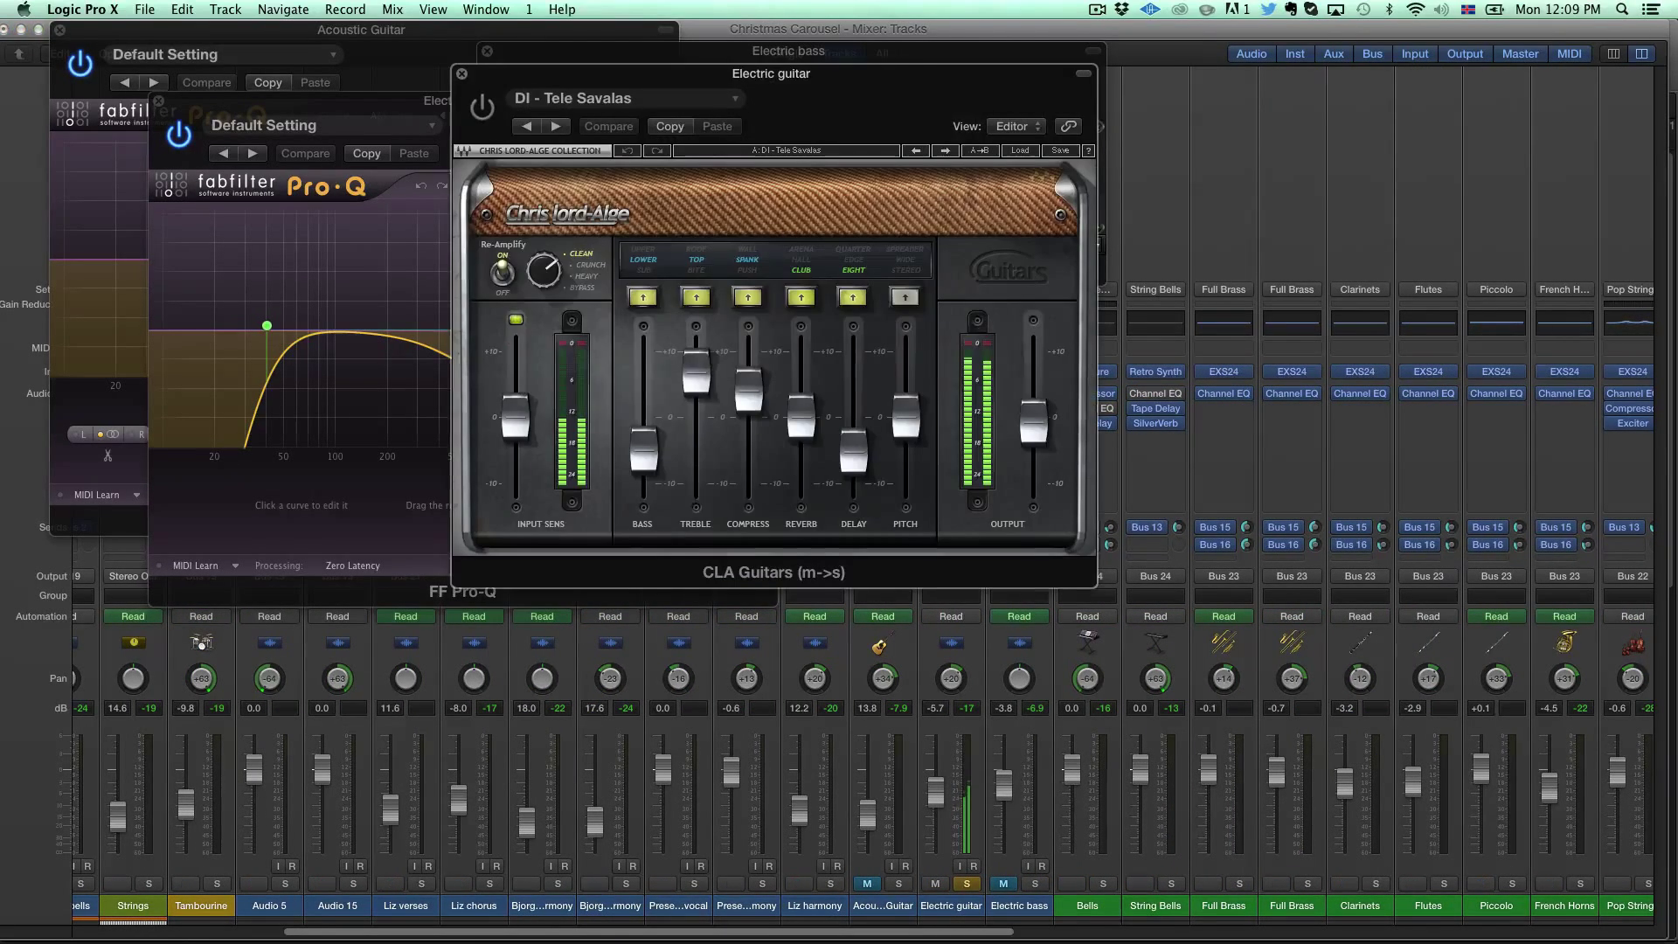
left_click_drag(837, 87, 527, 61)
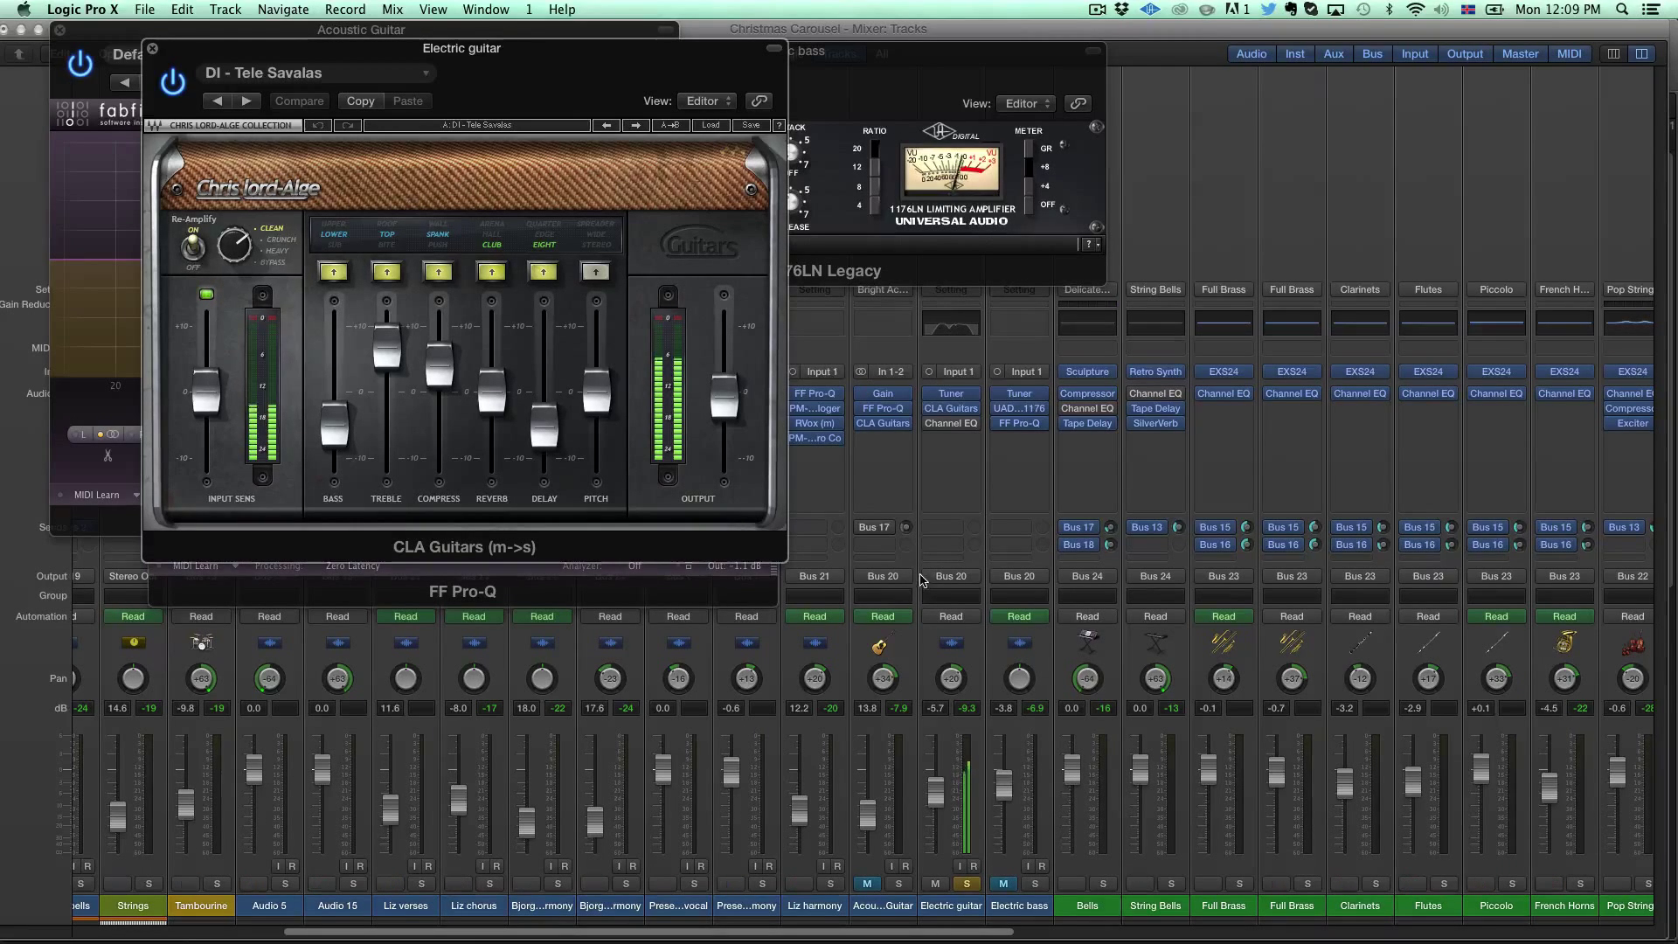
left_click(953, 426)
left_click_drag(787, 420, 836, 55)
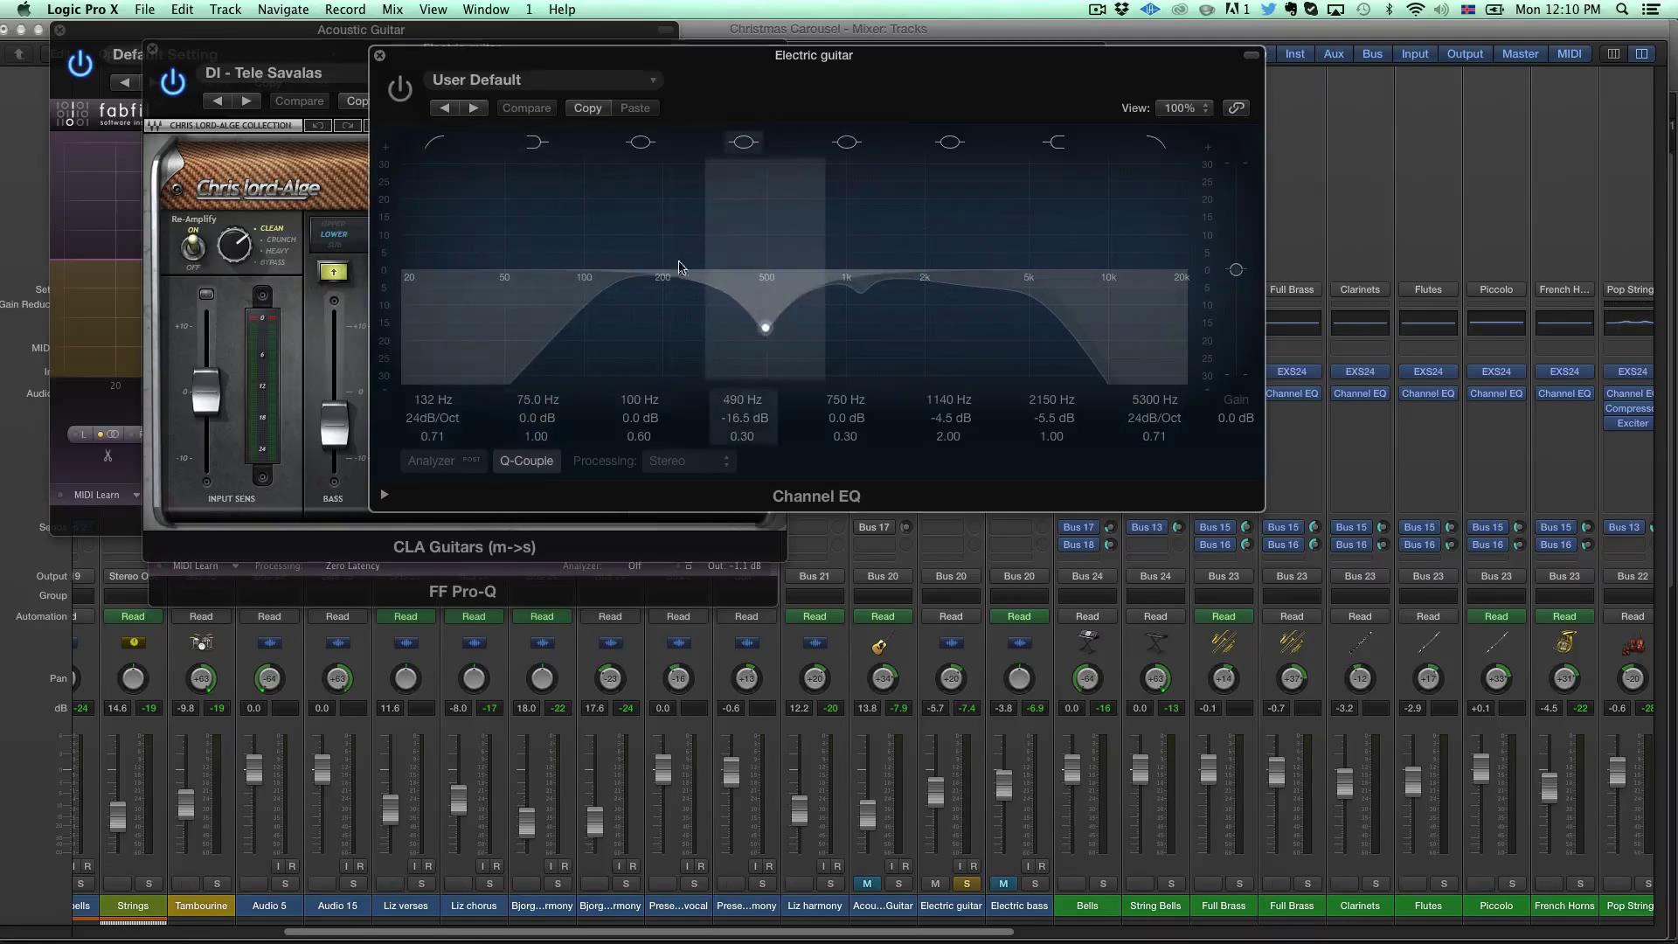
left_click(400, 90)
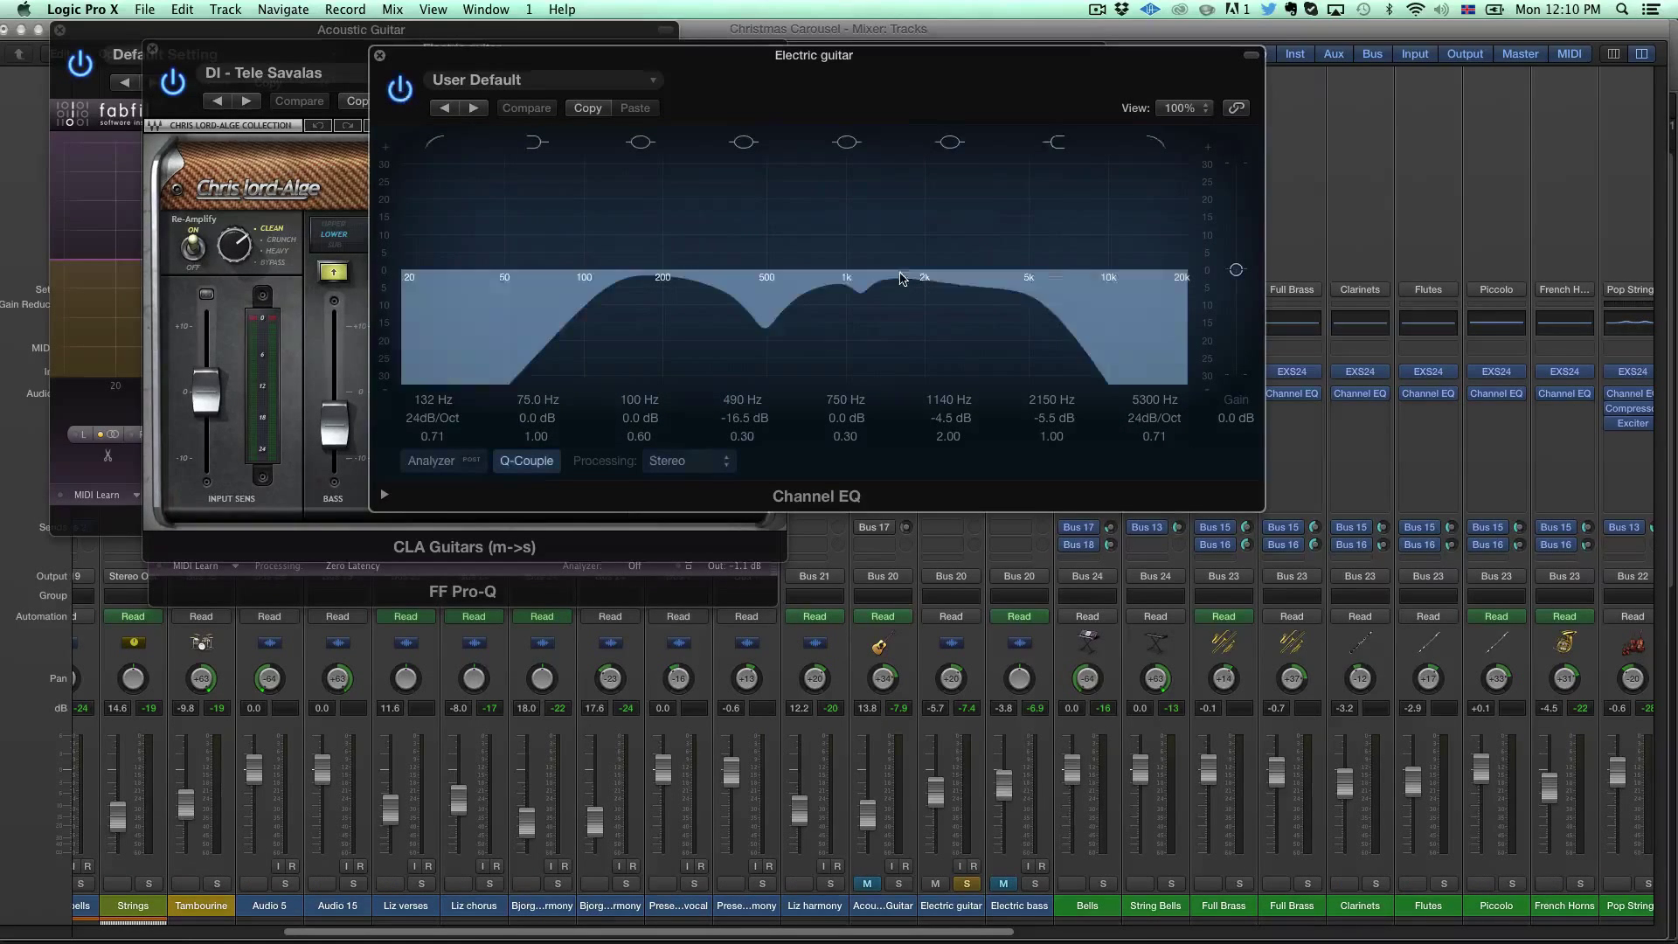
Step: Close all open plug-in windows of the Electric guitar, Electric bass and Acoustic Guitar tracks
left_click(379, 55)
left_click(152, 48)
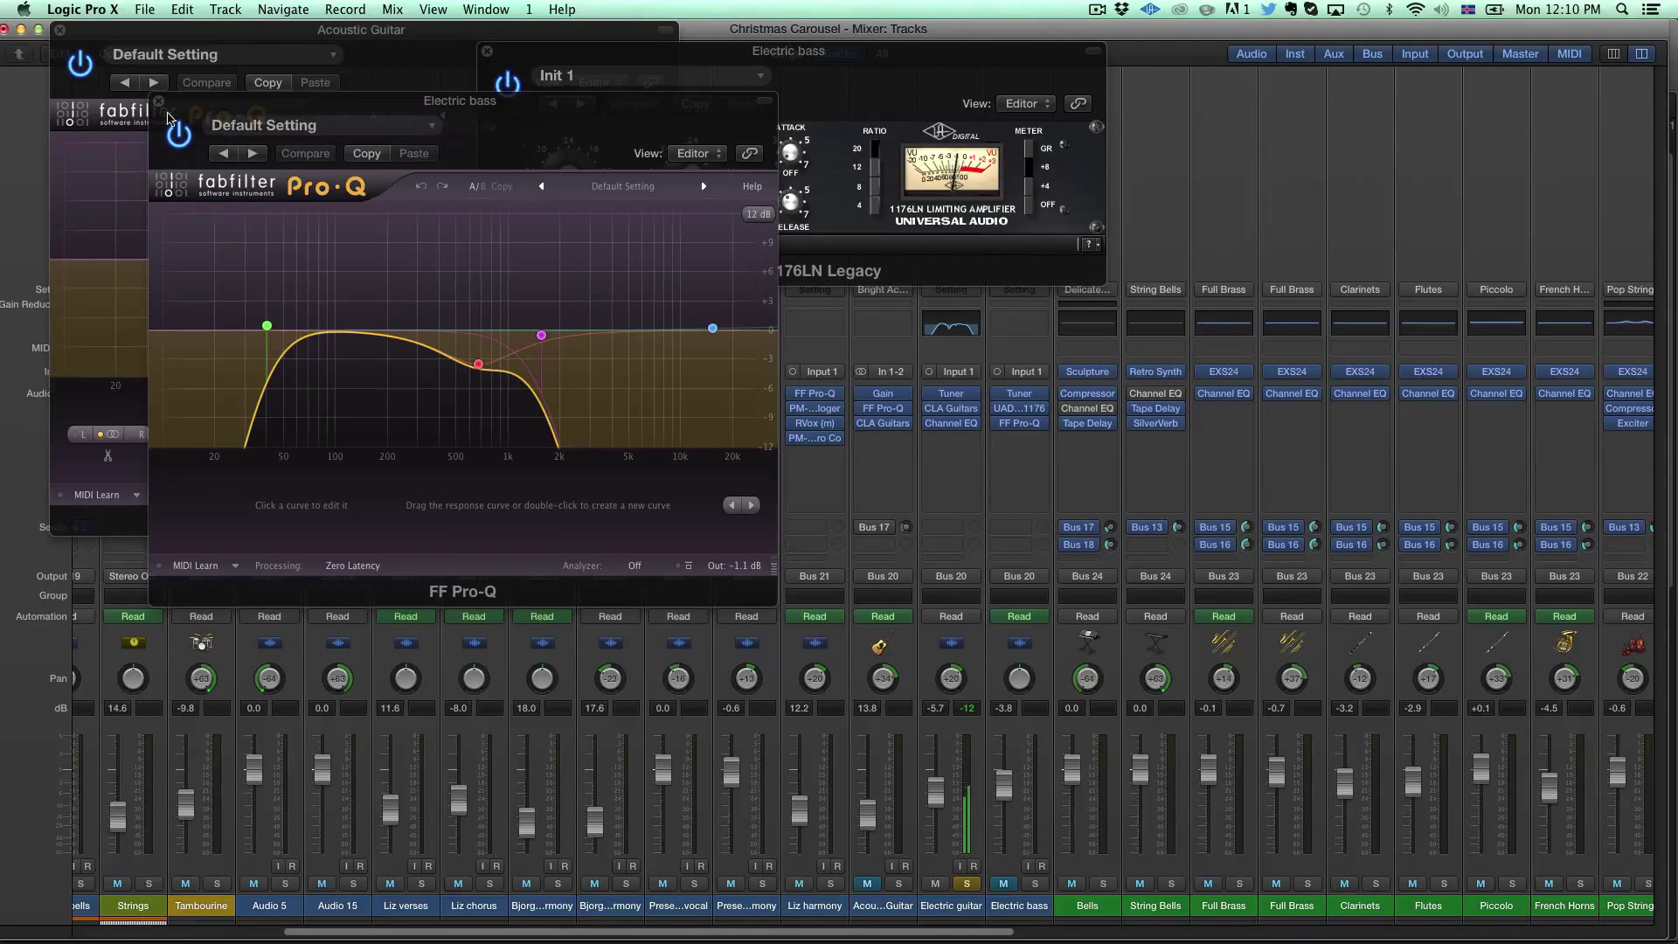
left_click(159, 101)
left_click(487, 50)
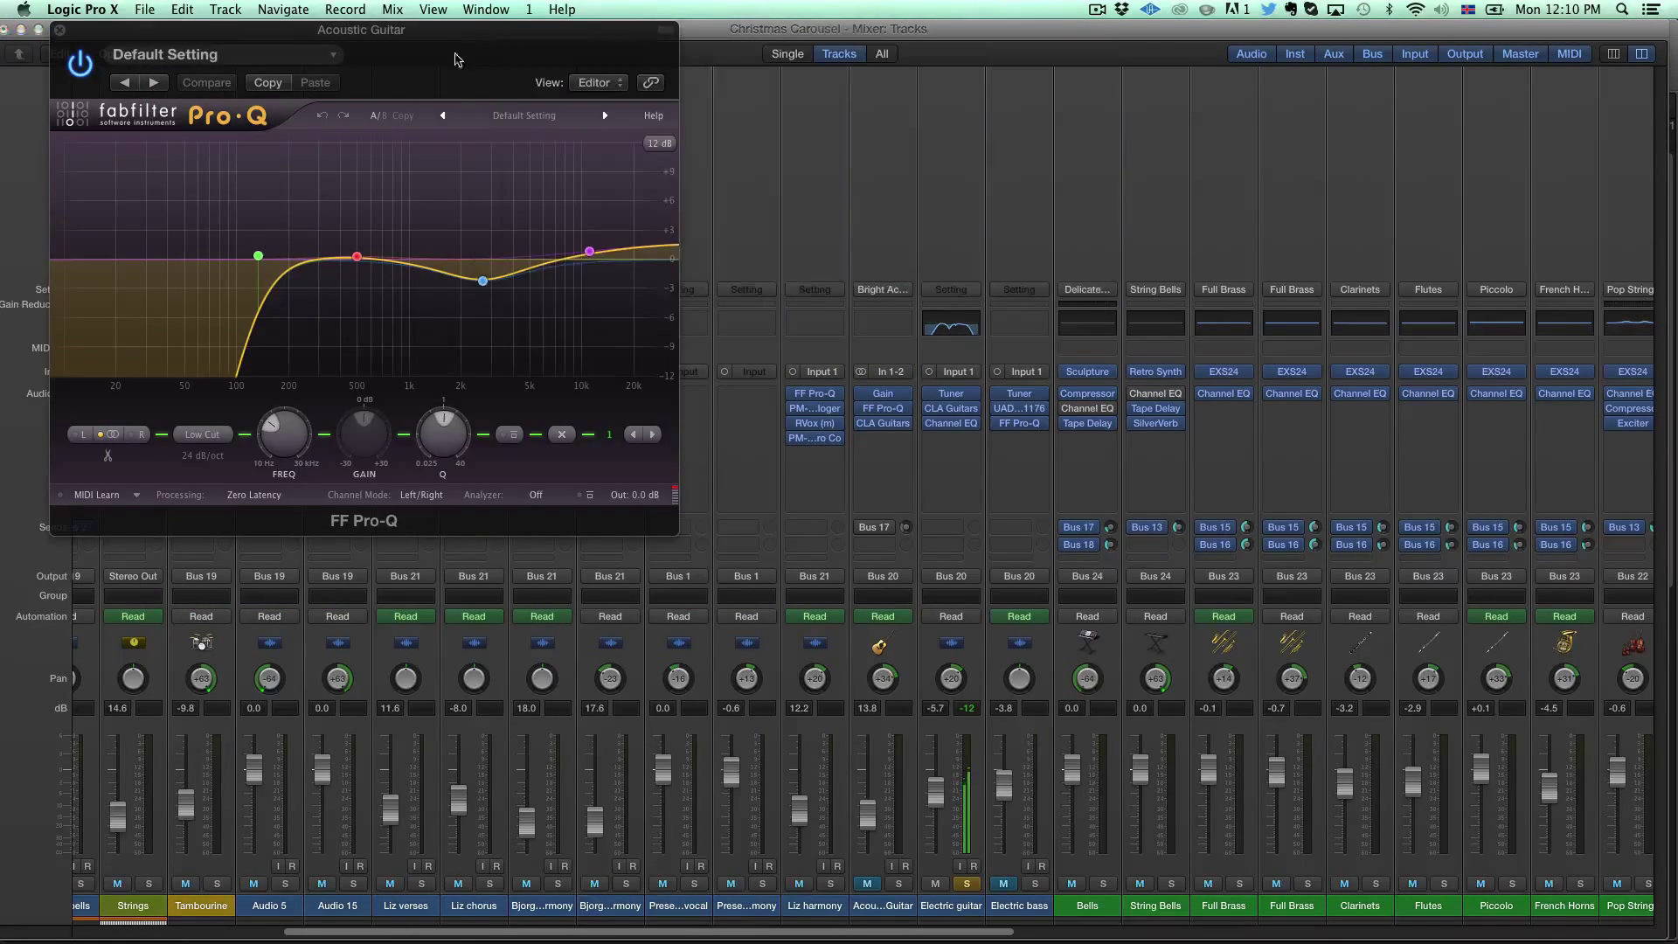
left_click(60, 29)
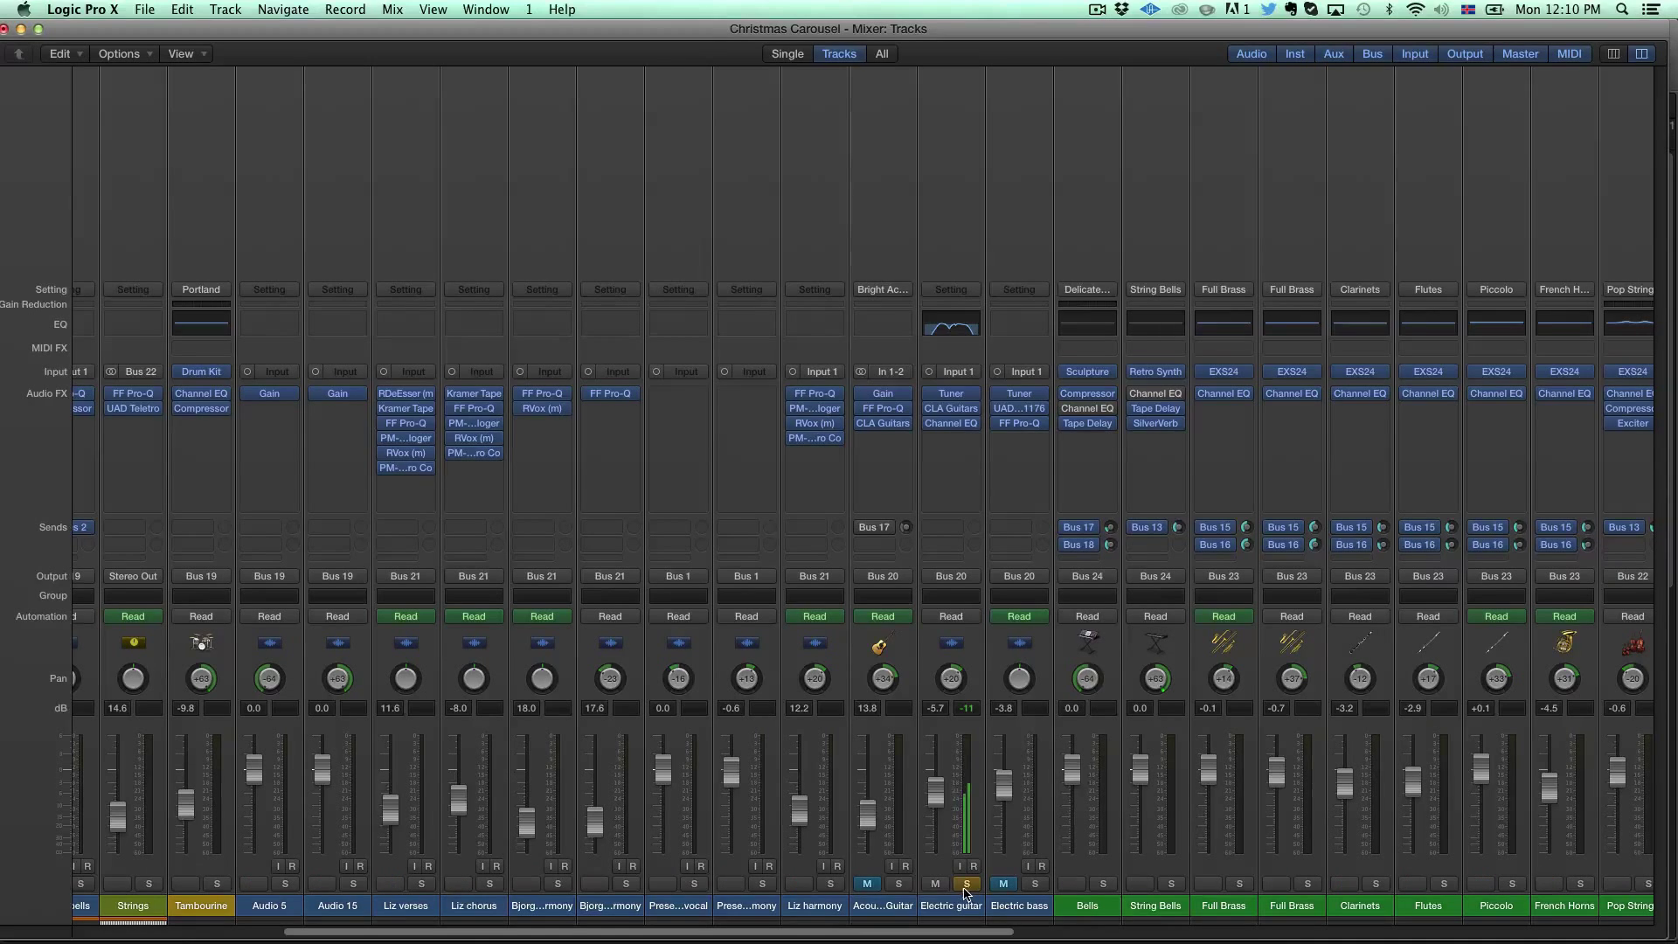
Step: Unmute the Acoustic Guitar and Electric bass tracks to hear them together with the Electric guitar
left_click(867, 884)
left_click(1004, 885)
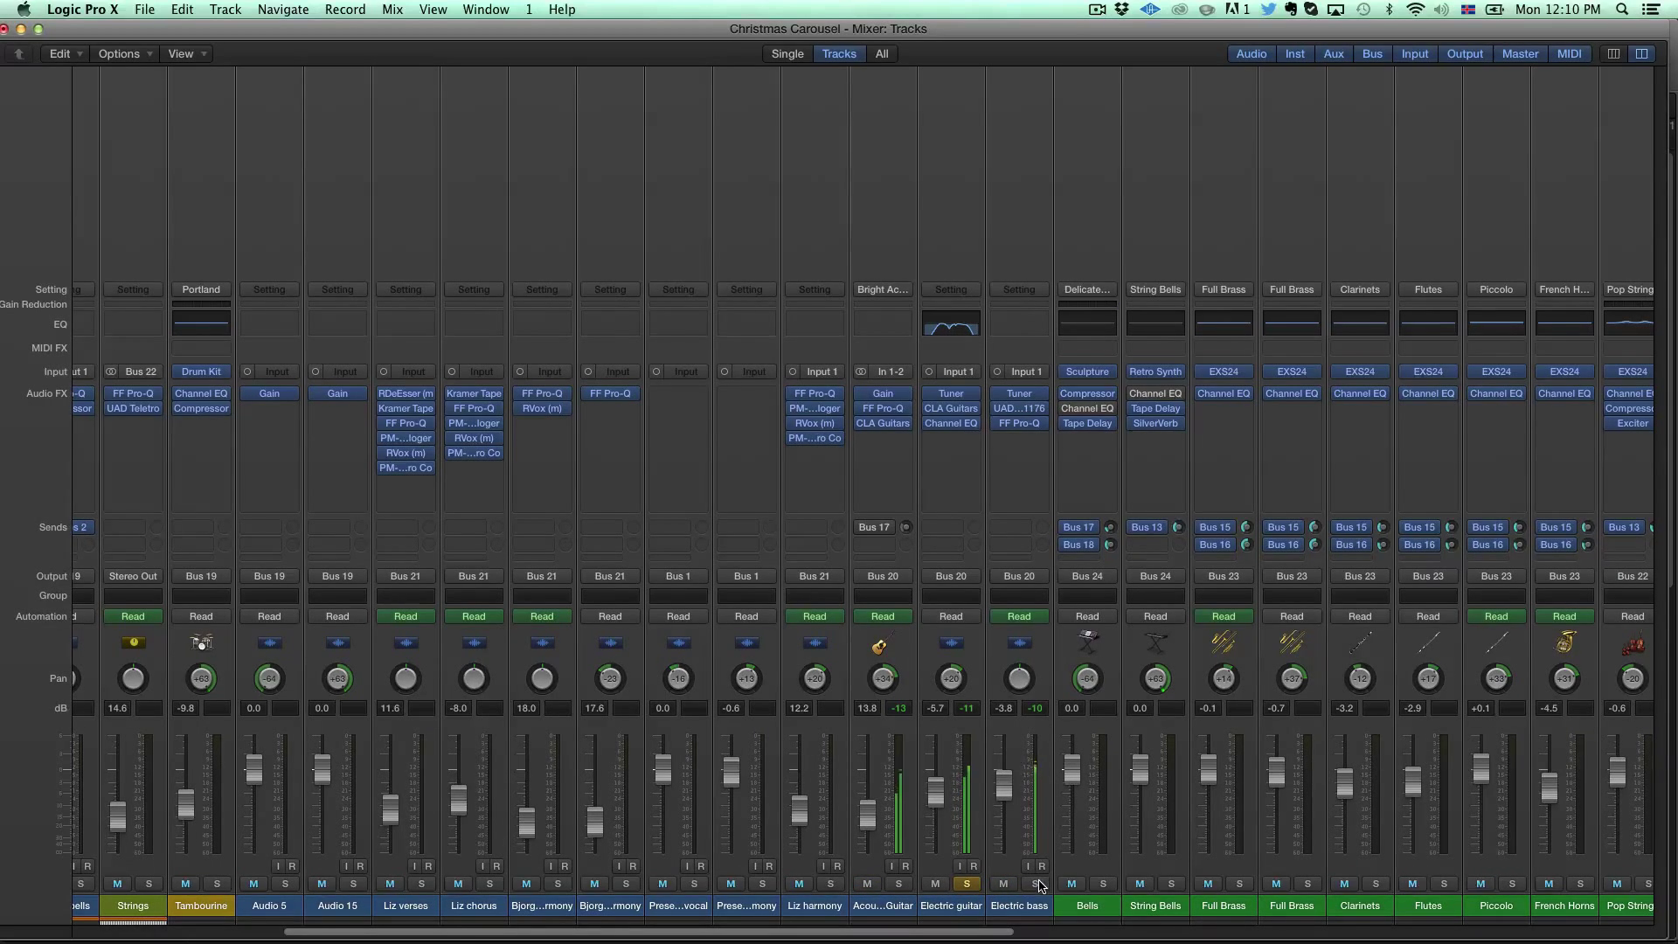
scroll(1136, 884, "right", 15)
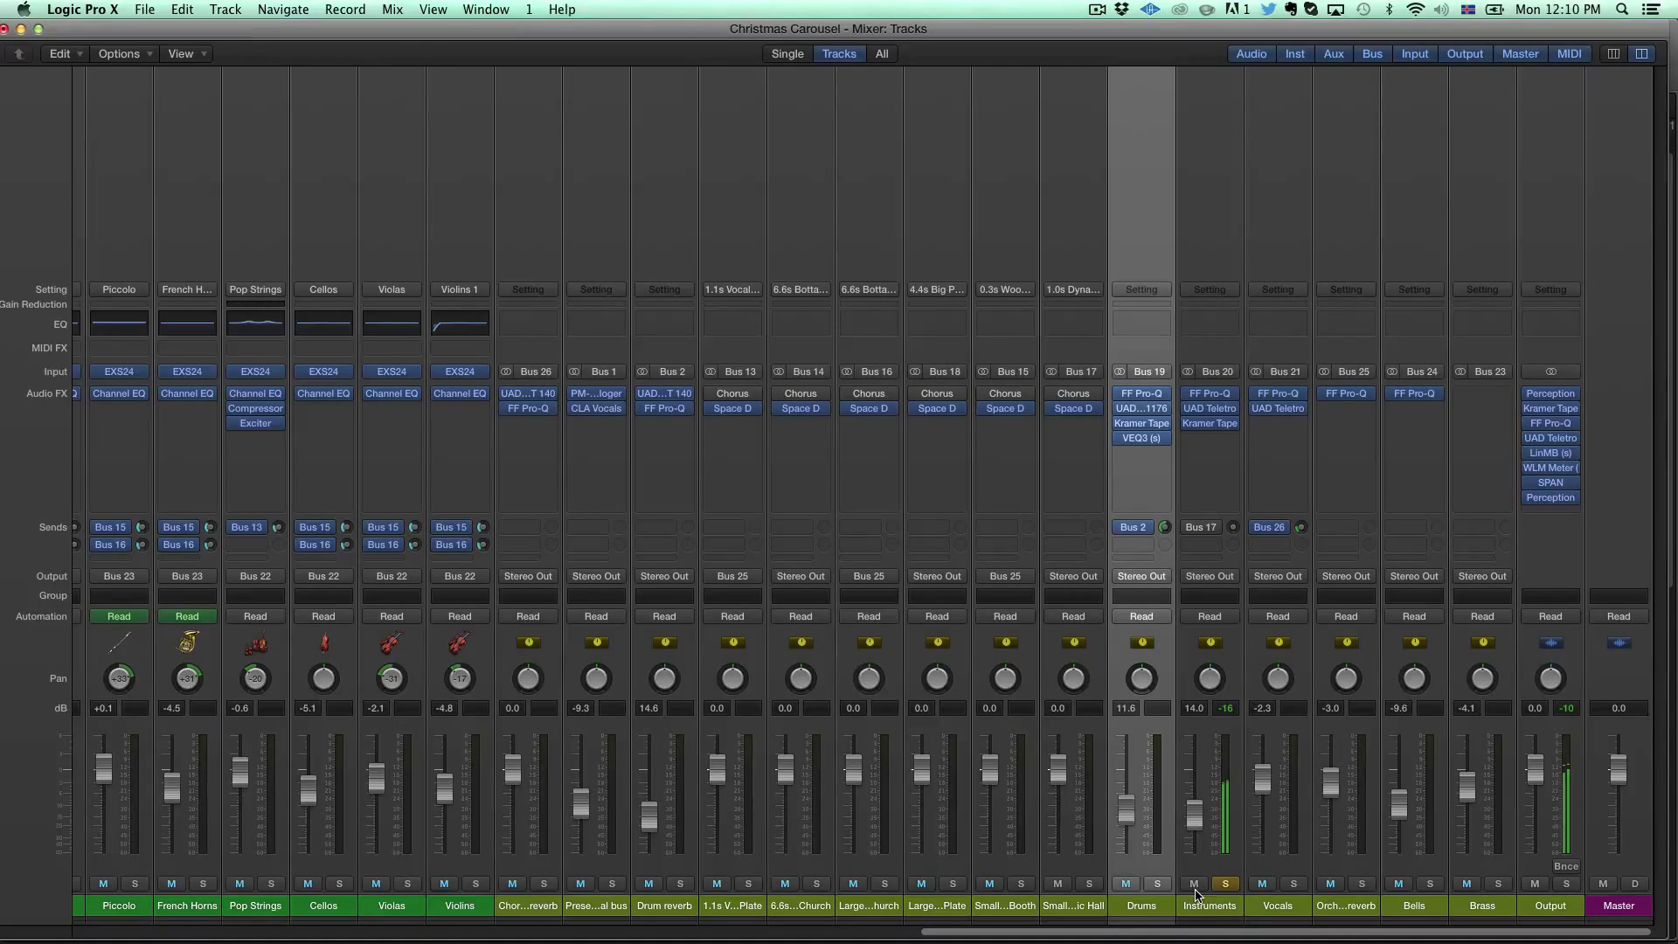
scroll(1319, 911, "left", 15)
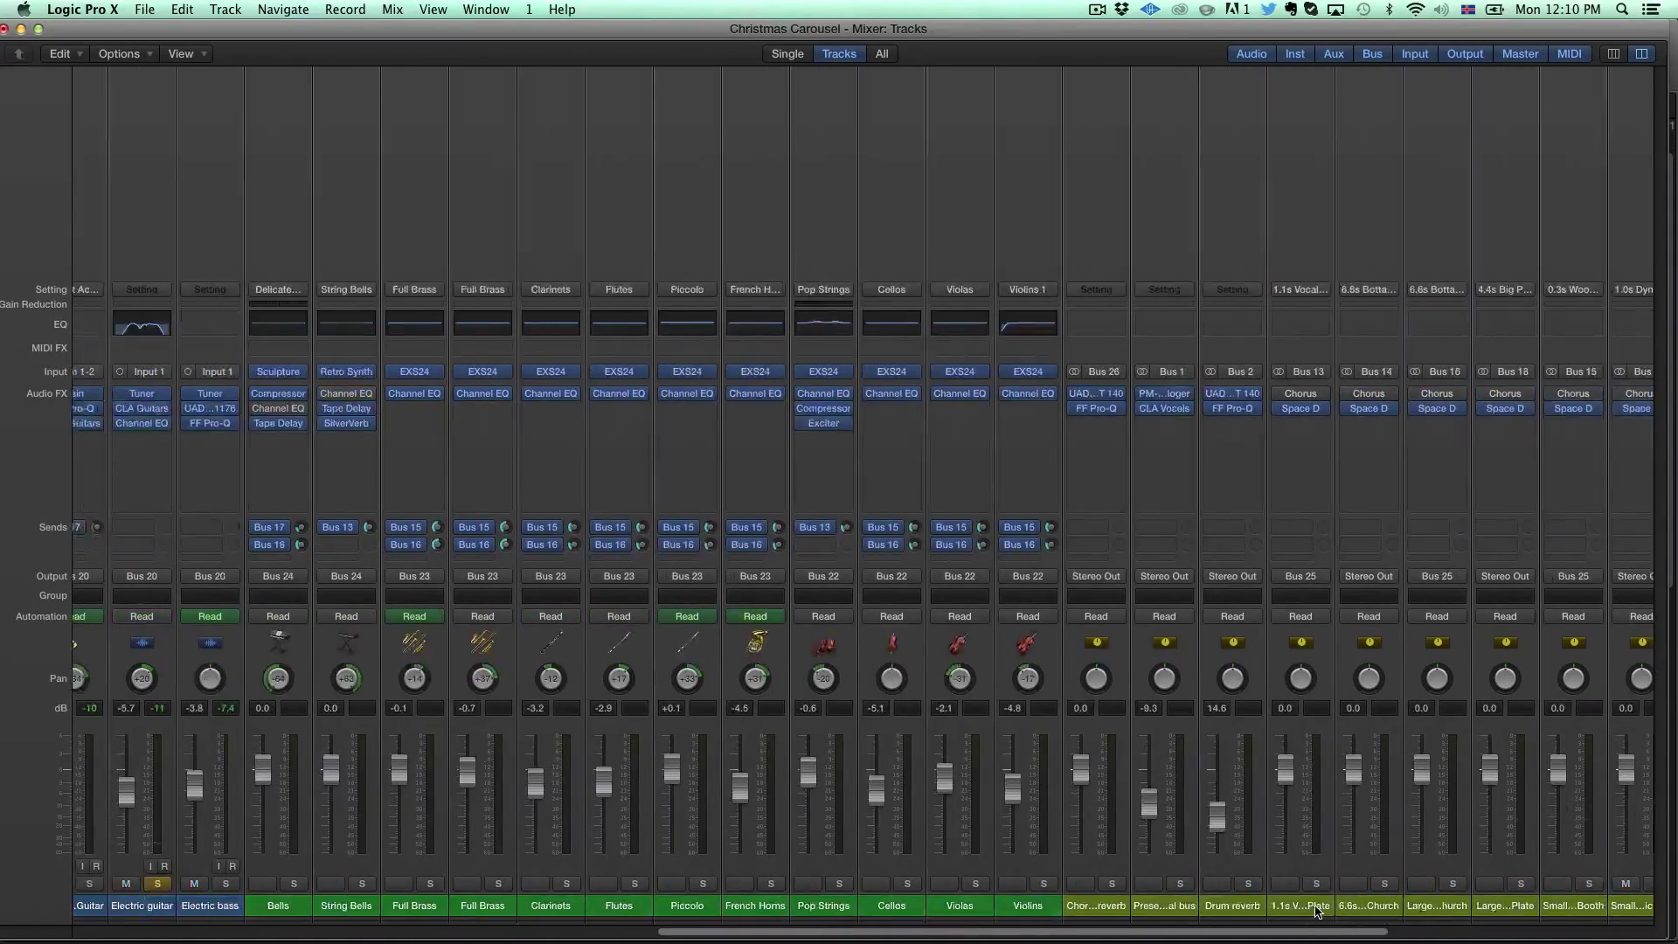
scroll(1252, 884, "left", 4)
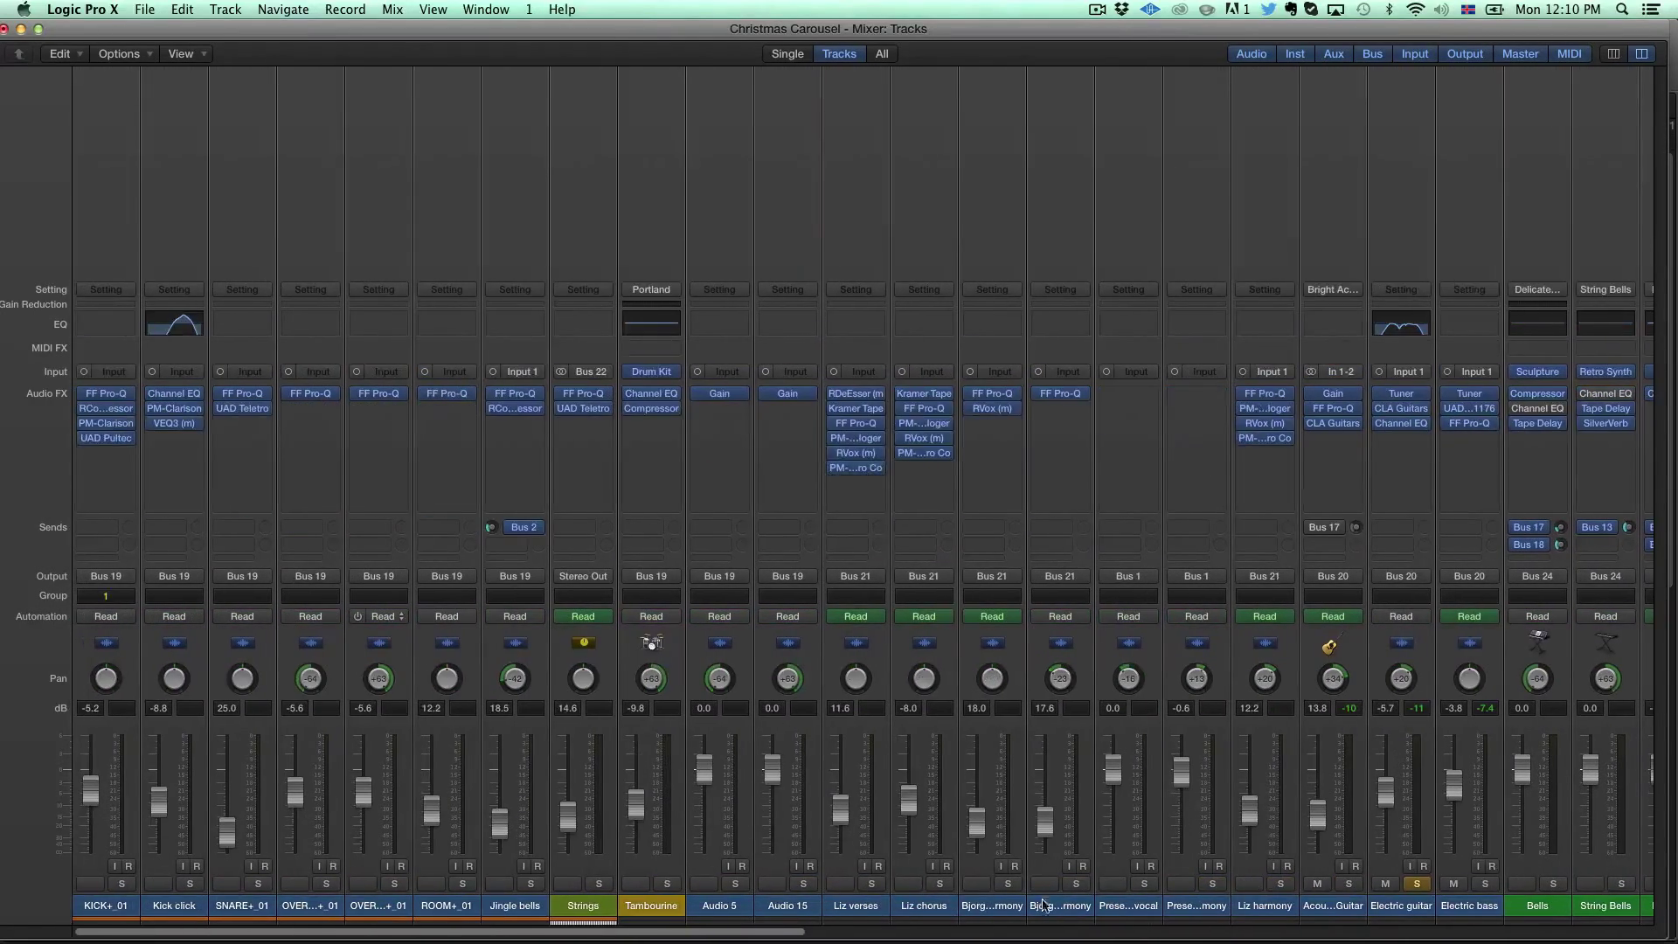
scroll(1136, 865, "right", 6)
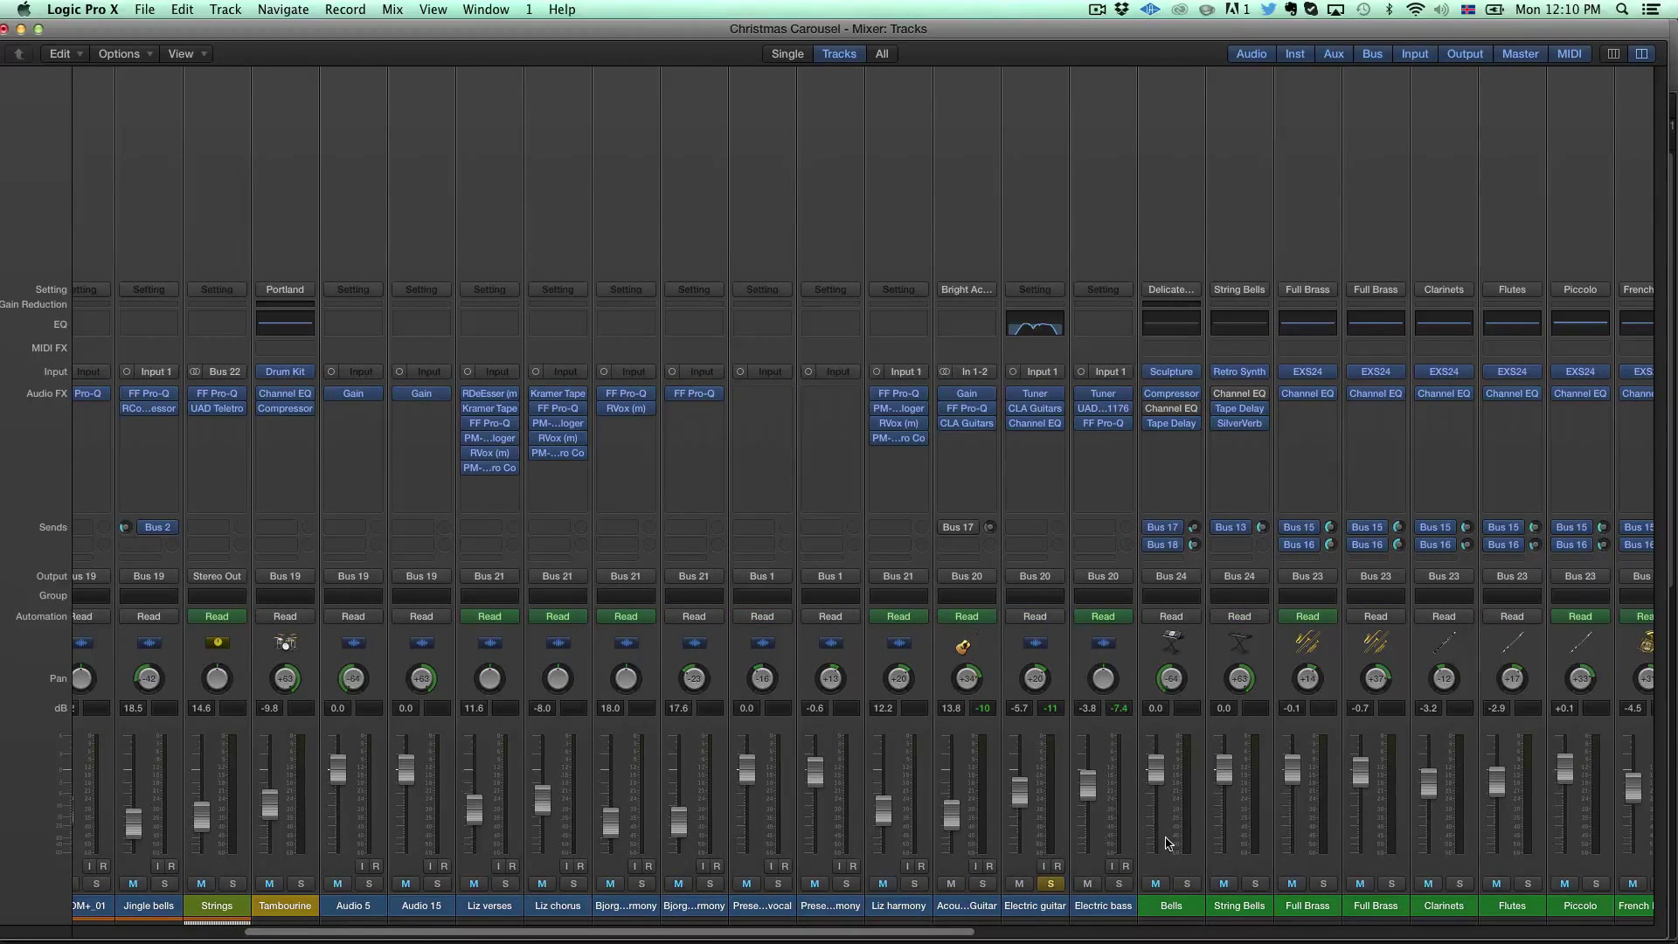
scroll(1169, 841, "right", 1)
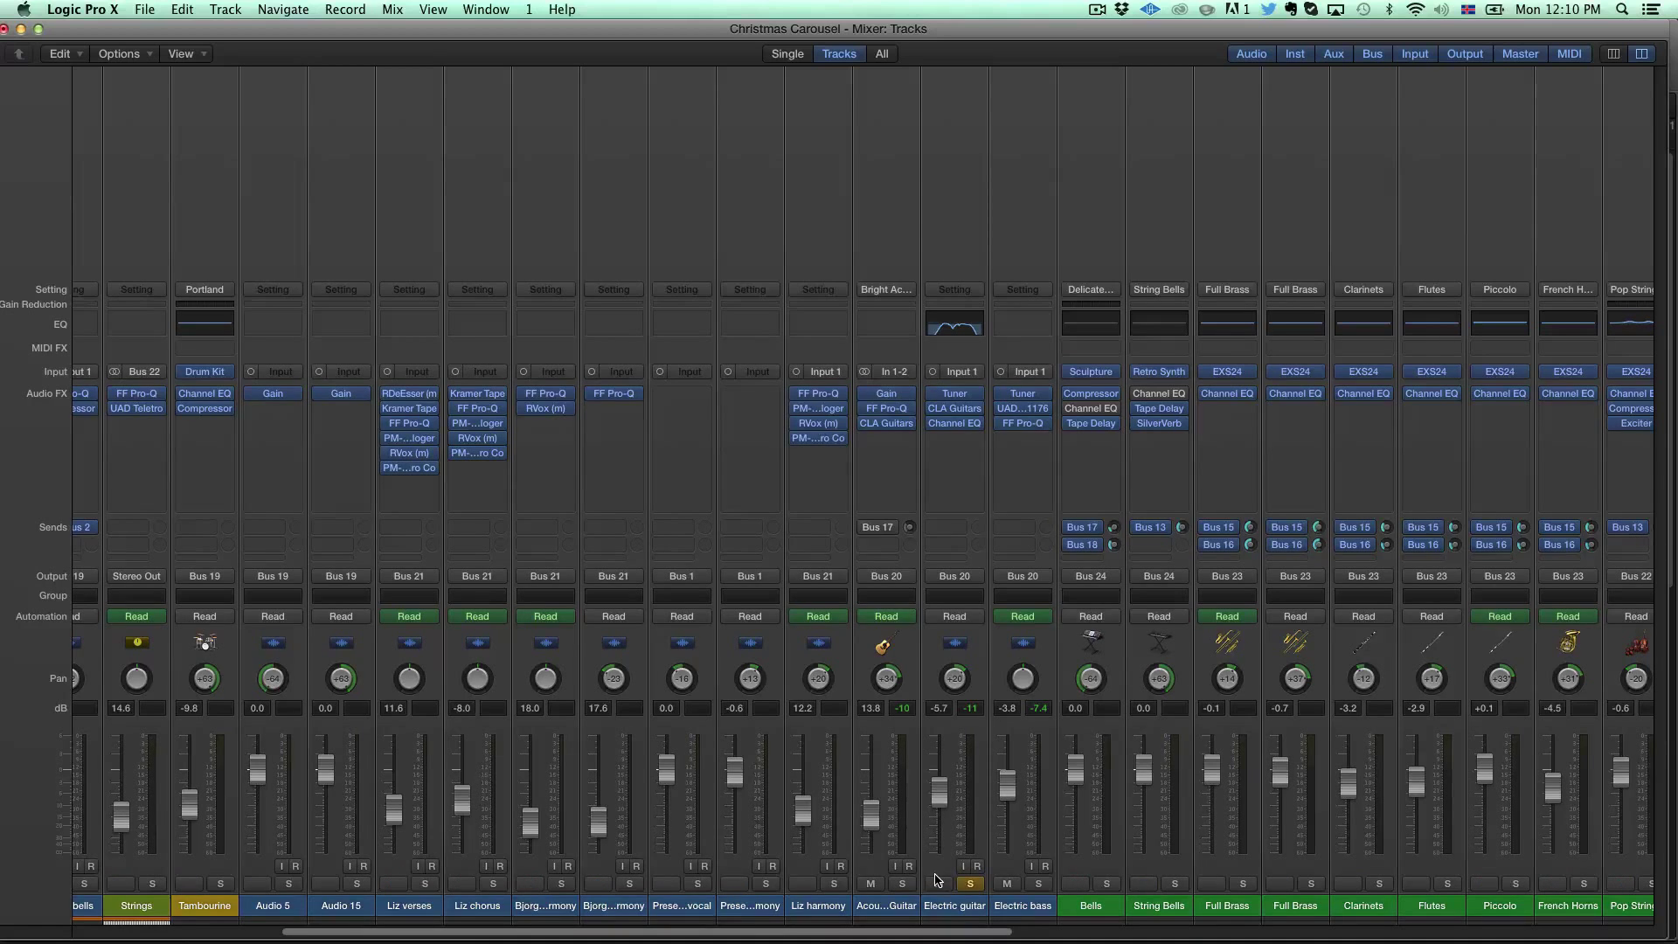
Step: Show the Tracks window and select the verse lead vocal track, bringing its earlier regions into view
key("super+2")
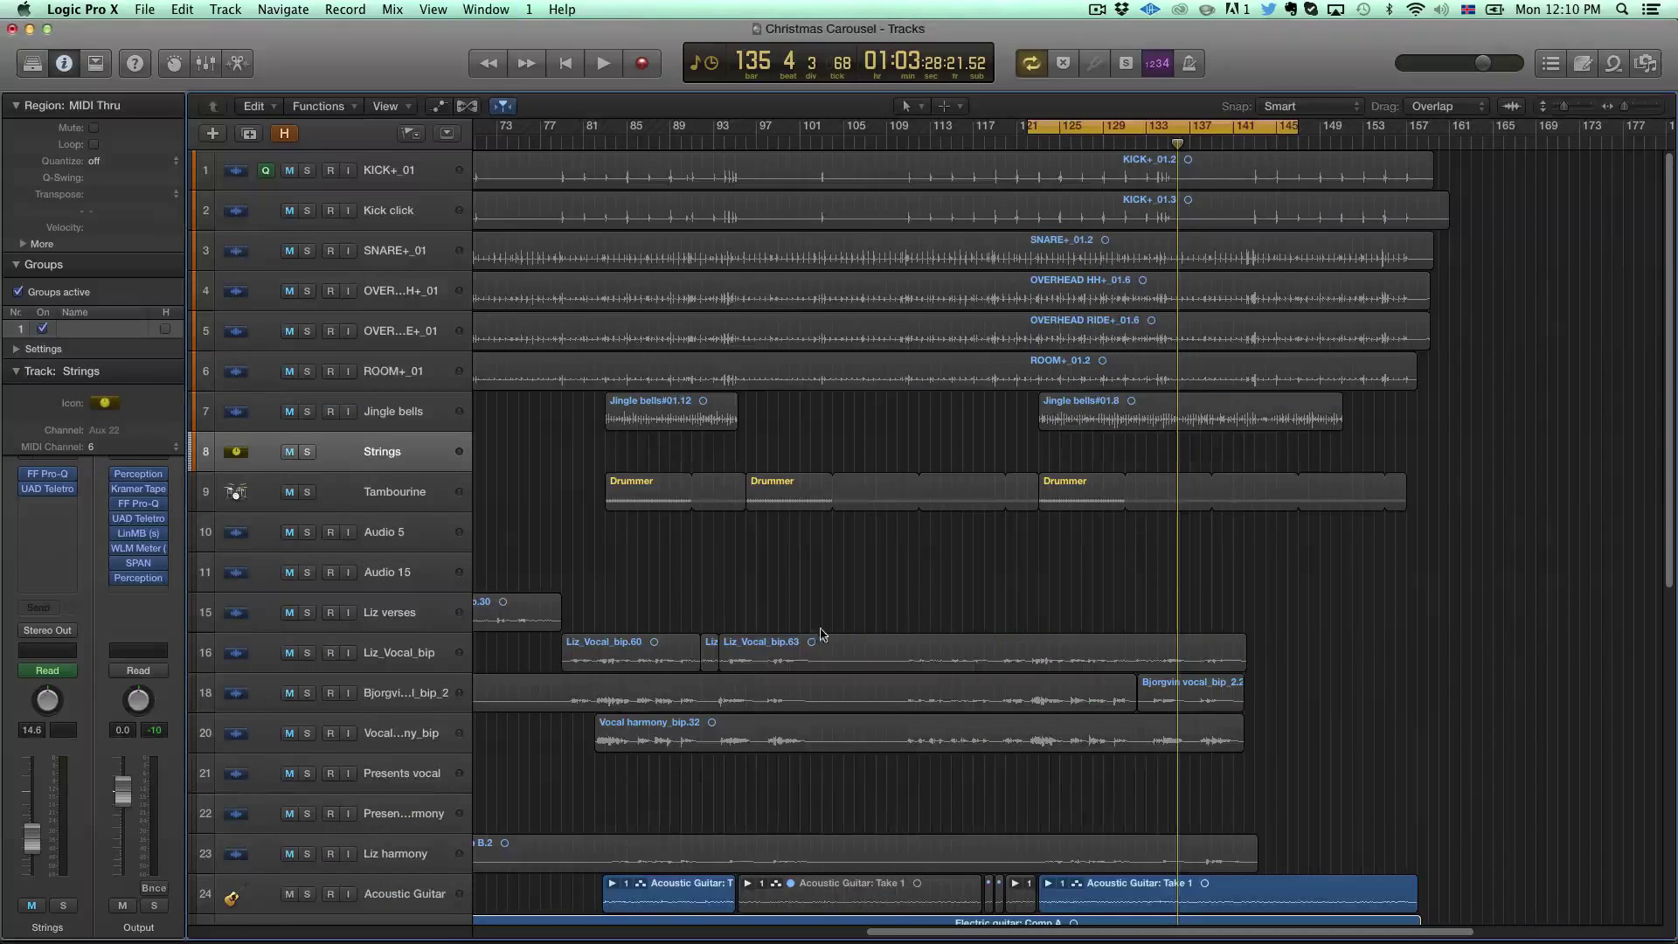
scroll(889, 547, "left", 8)
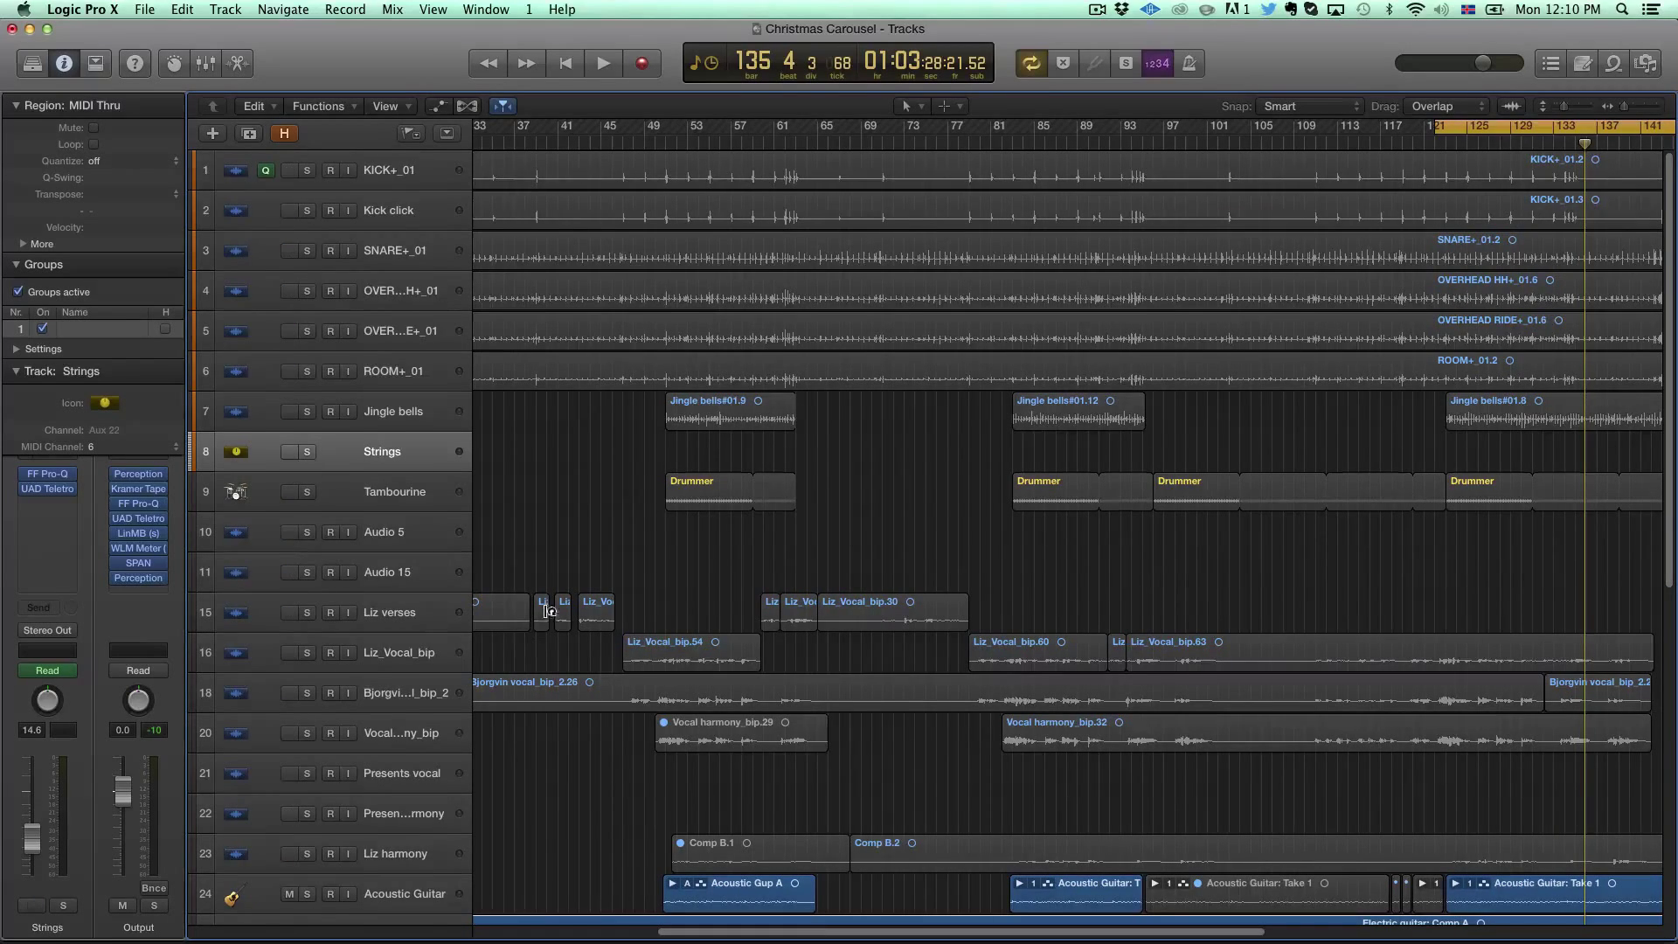
scroll(550, 611, "down", 5)
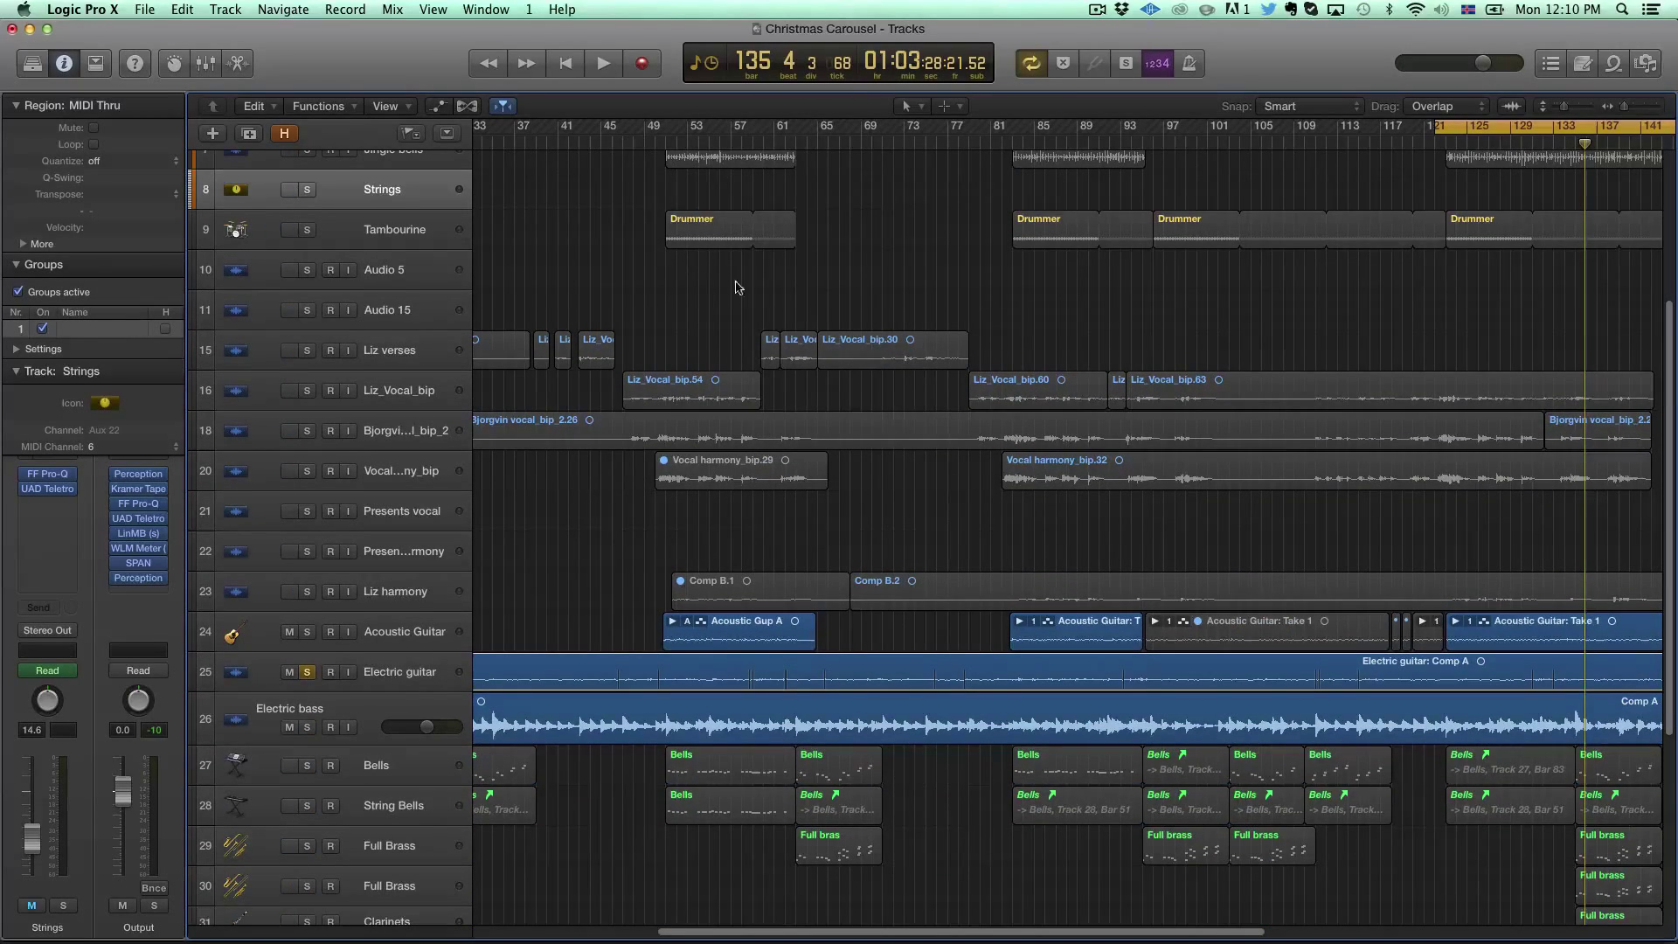
scroll(734, 288, "up", 2)
left_click(404, 494)
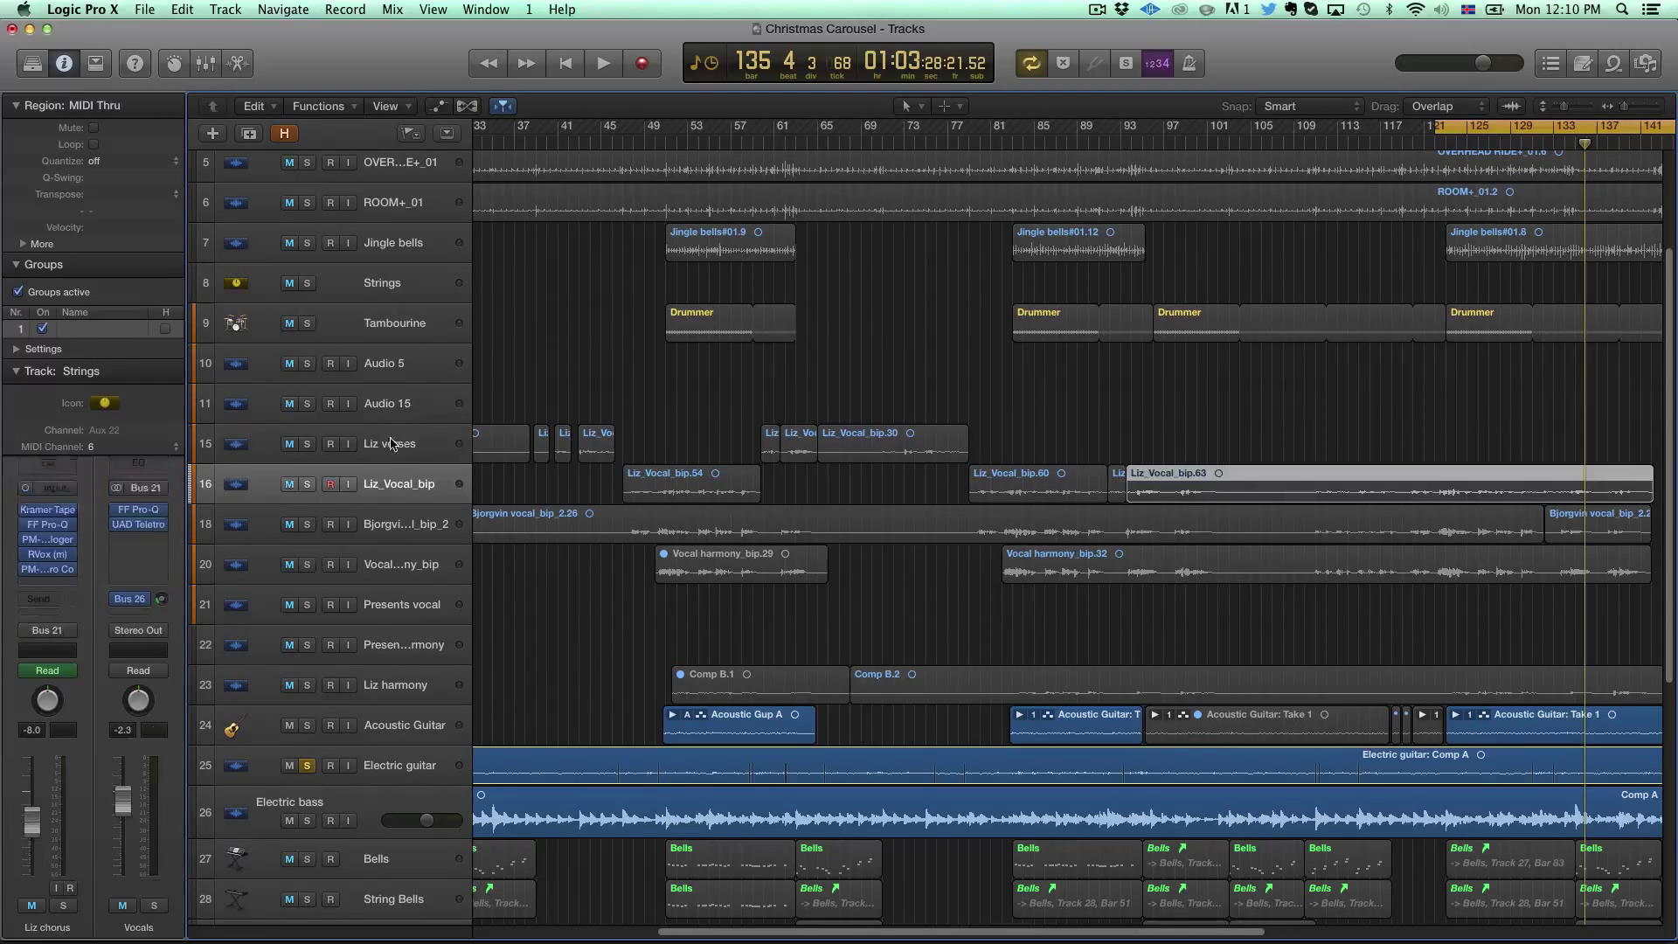
left_click(395, 447)
scroll(422, 461, "left", 5)
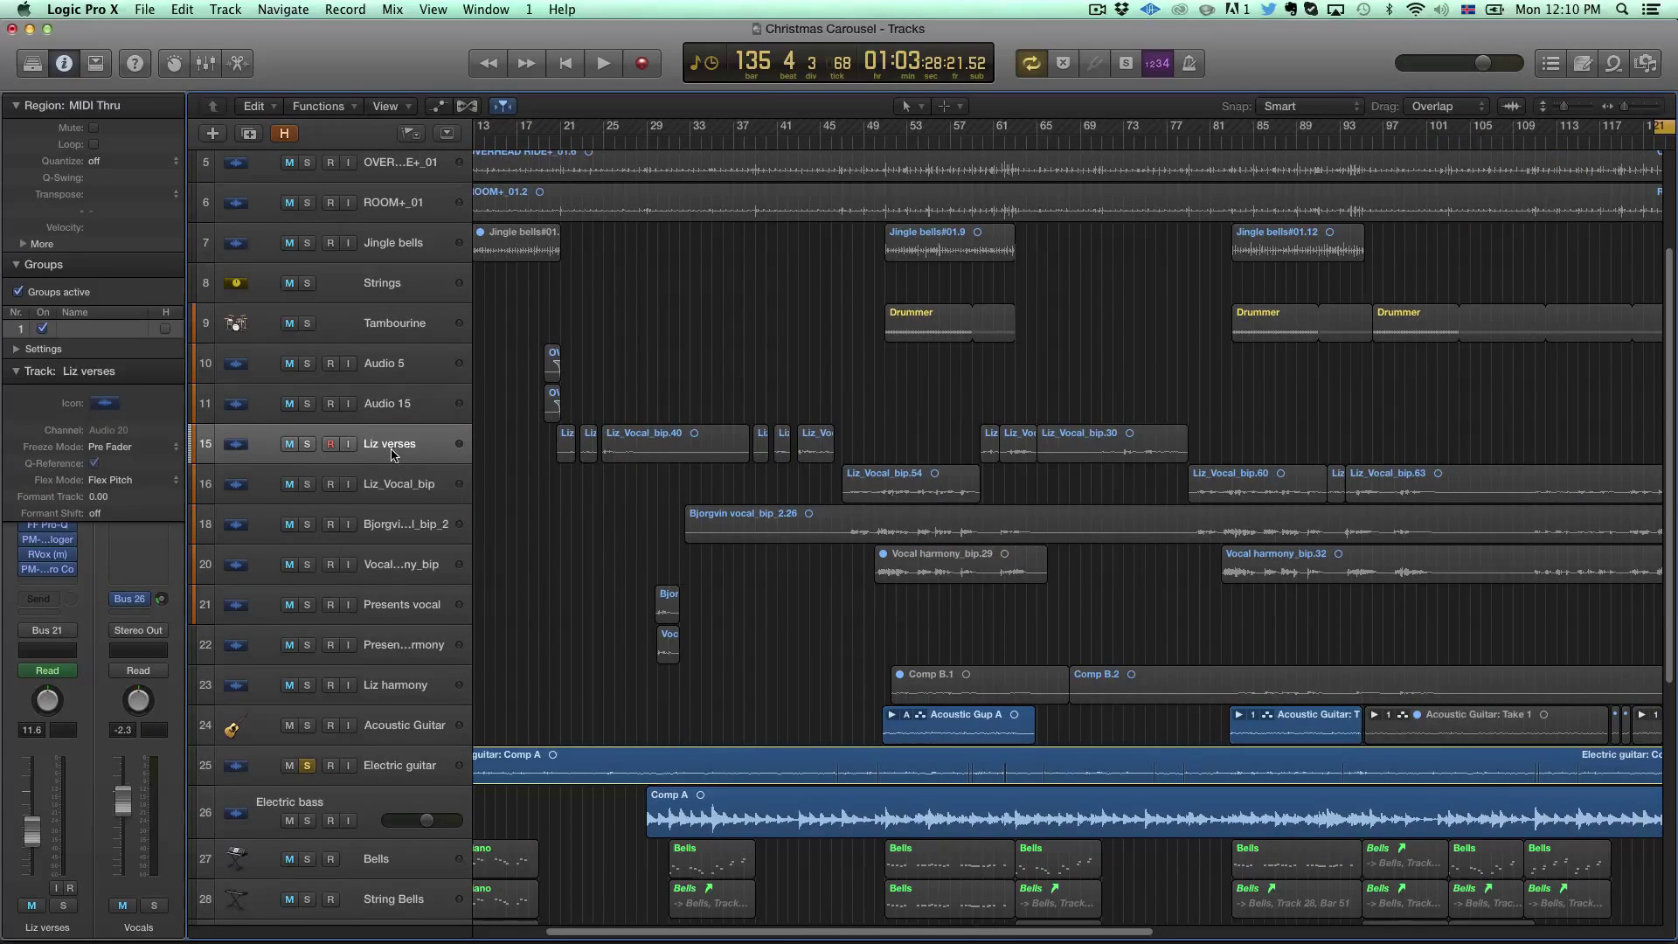
Step: Collapse the Groups and Region inspector sections to reveal the full plug-in list of the verse lead vocal track
left_click(16, 264)
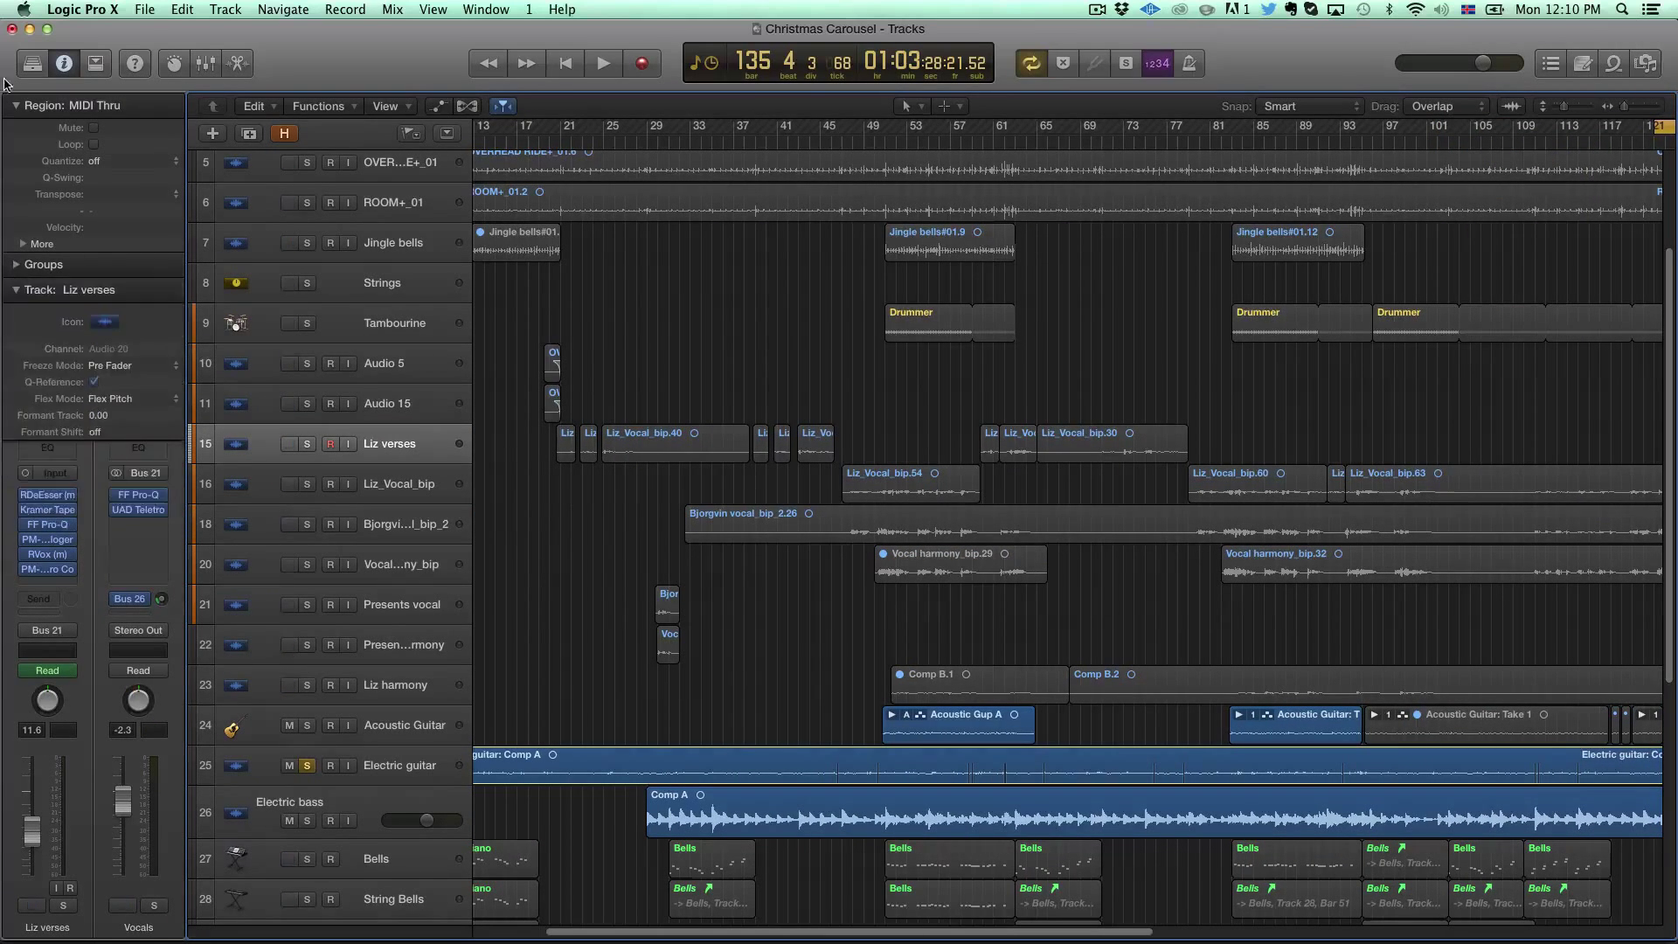
left_click(15, 105)
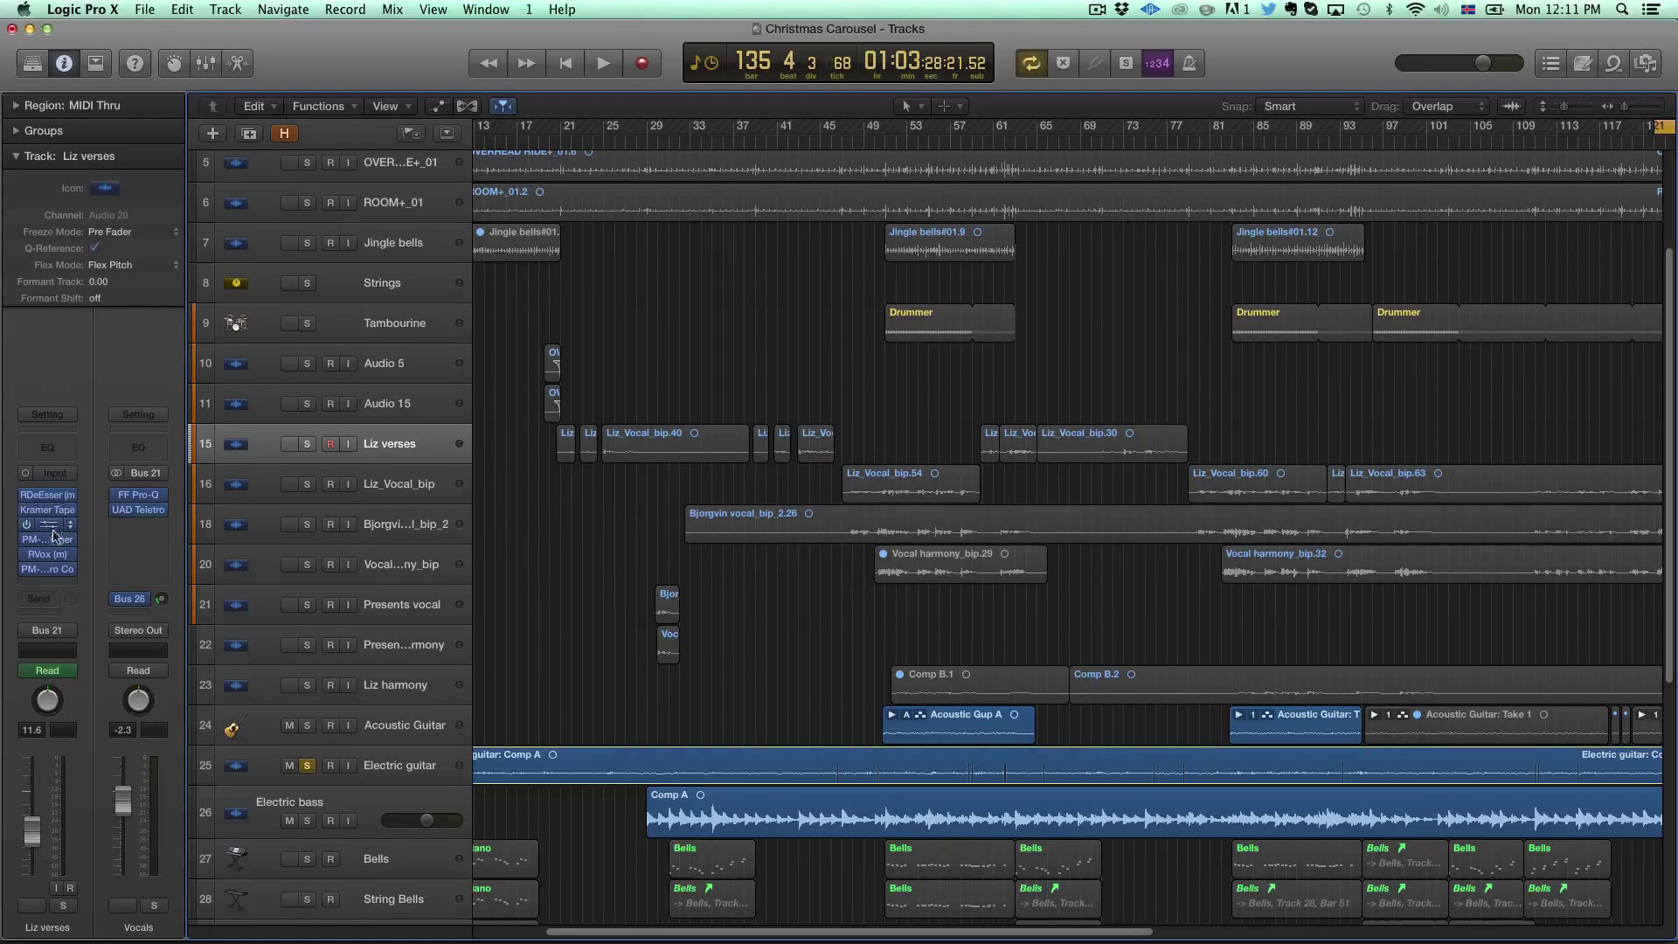
mouse_move(60, 500)
Step: Look over the chorus lead vocal track and its first chorus region, and return to the verse lead vocal track
left_click(401, 494)
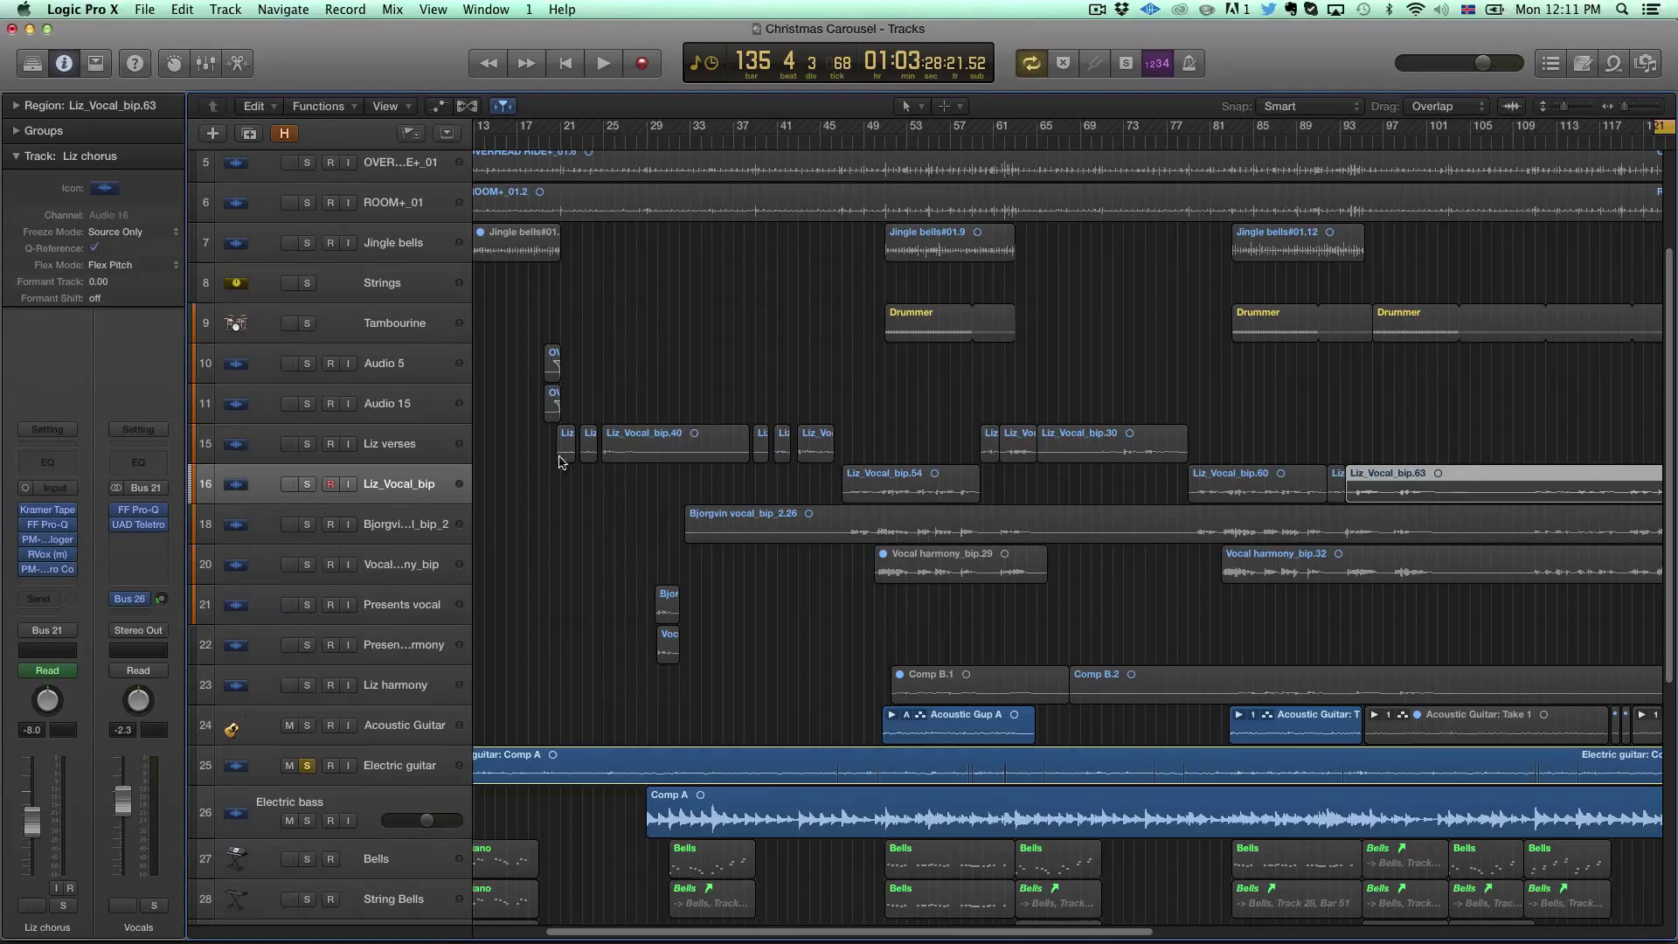
left_click(520, 451)
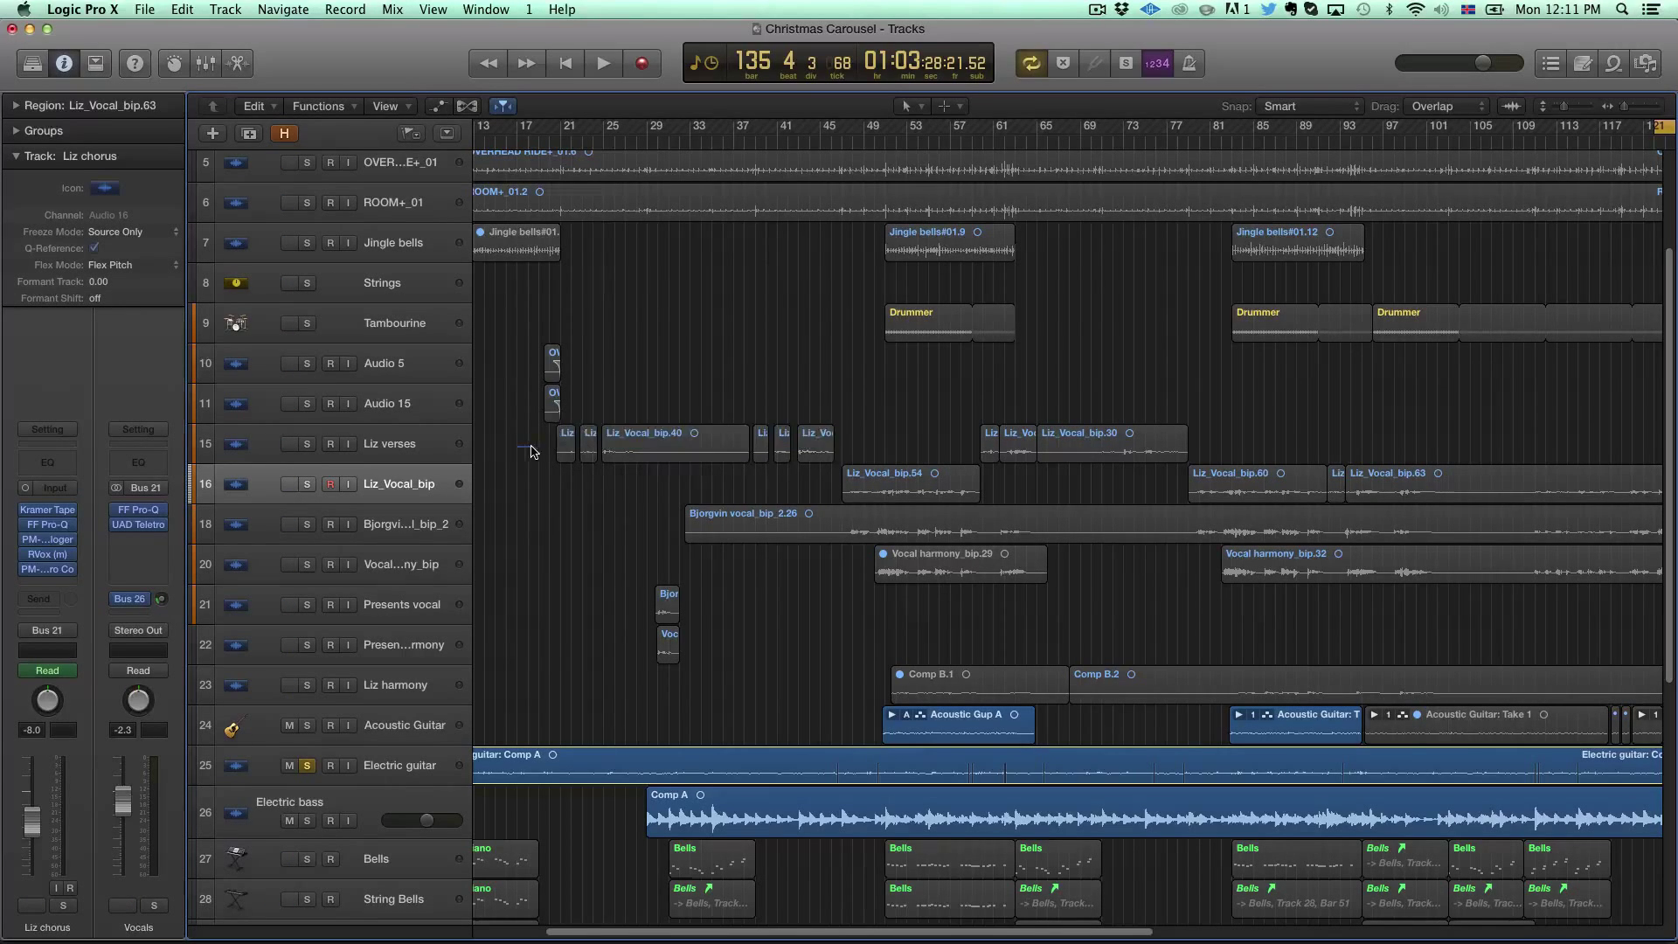
left_click(851, 489)
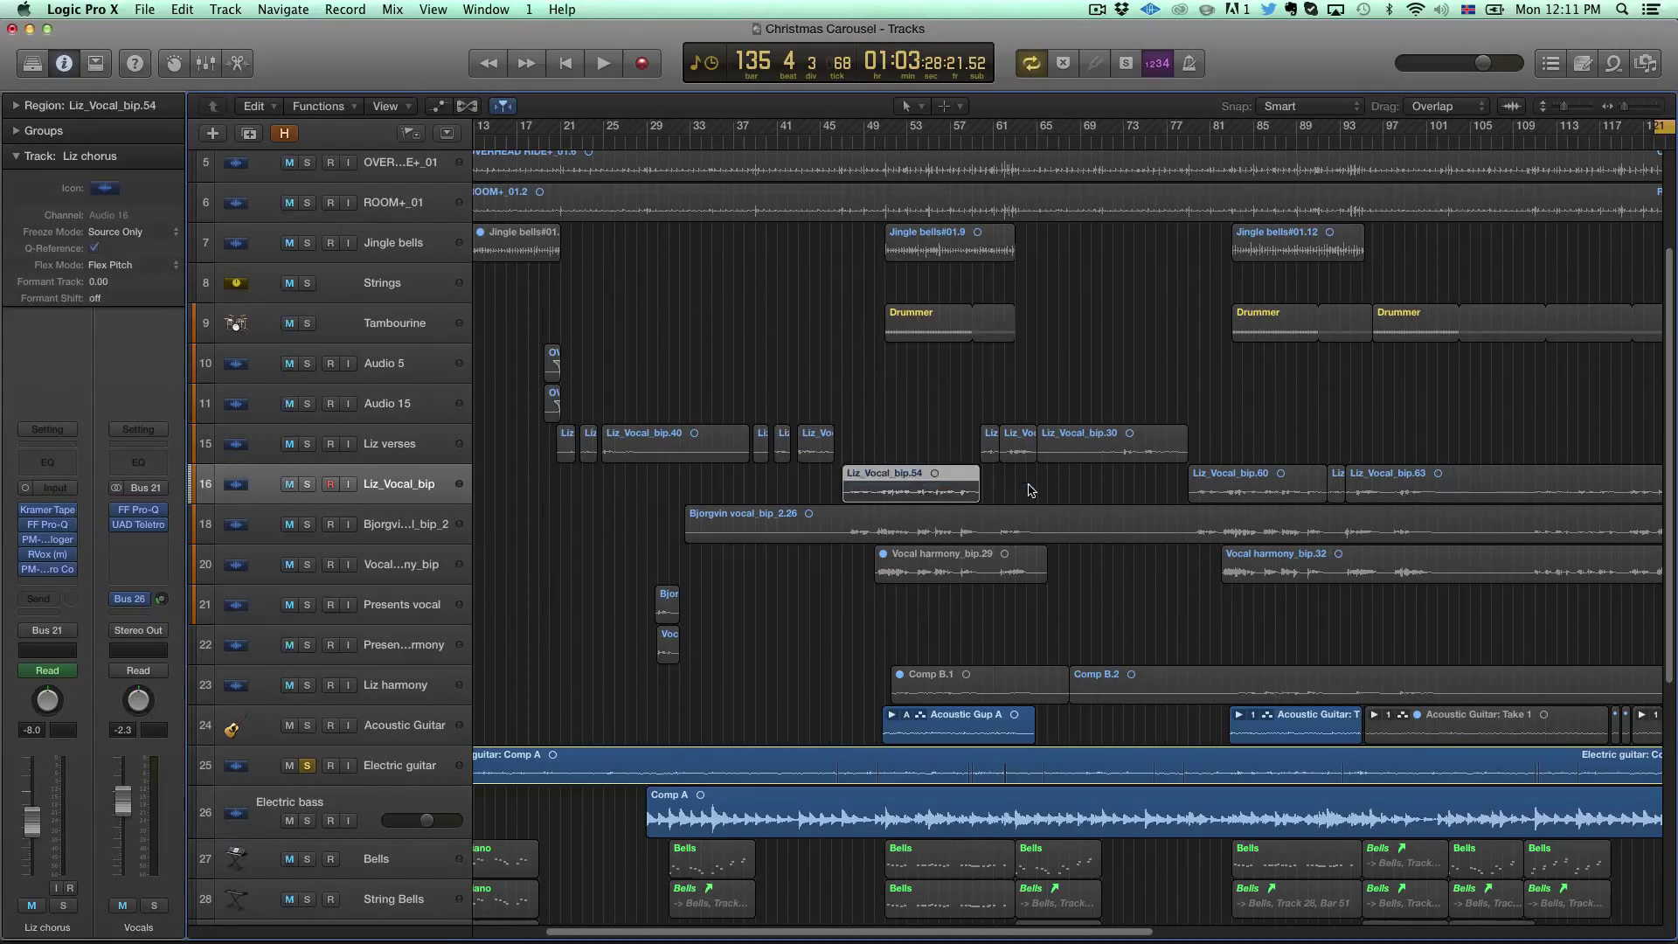
left_click(1084, 494)
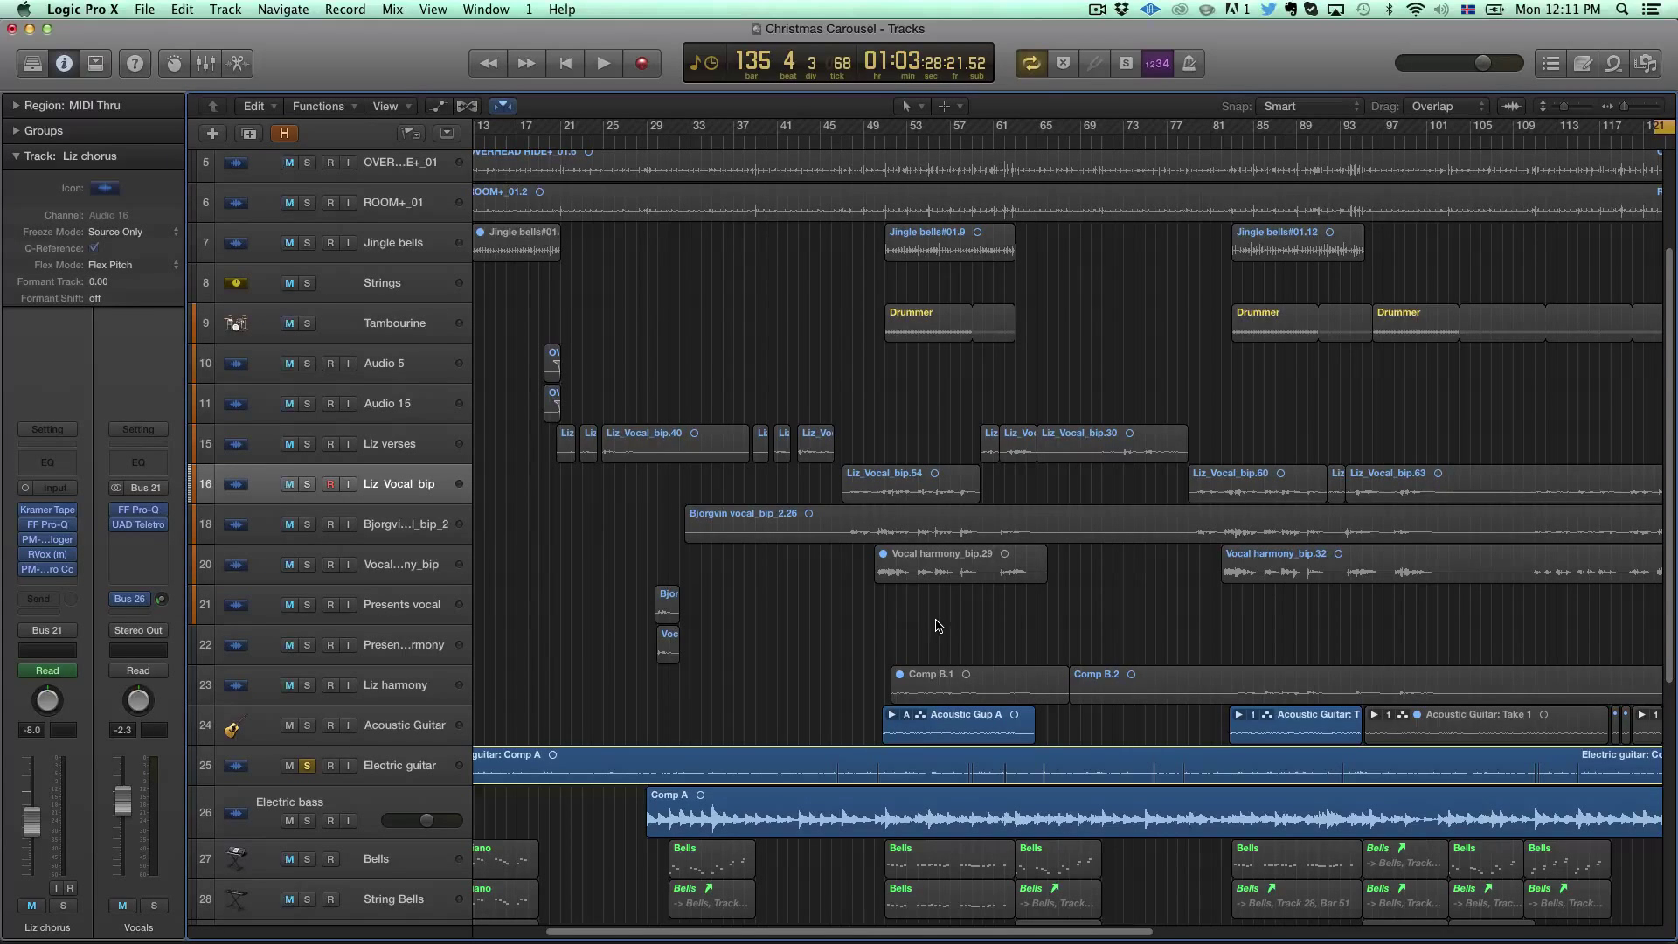
left_click(411, 448)
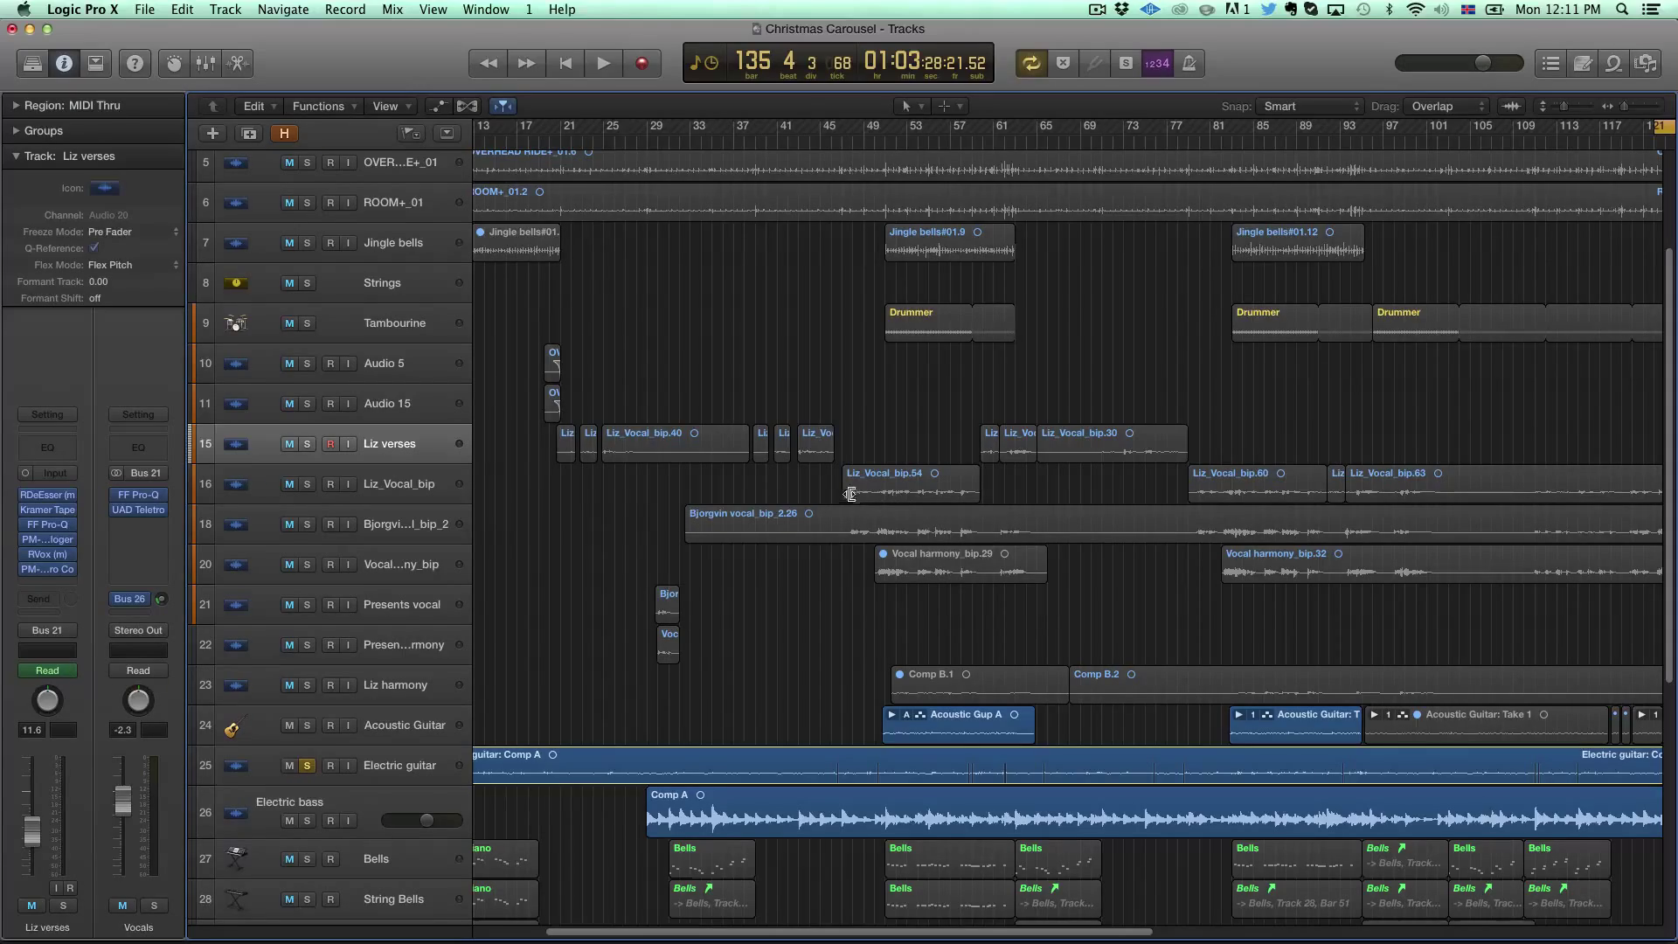
Step: Open the Vocals bus's UAD Teletronix LA-2A in the Mixer and move the solo from the Instruments bus to Vocals
key("super+2")
scroll(914, 690, "right", 10)
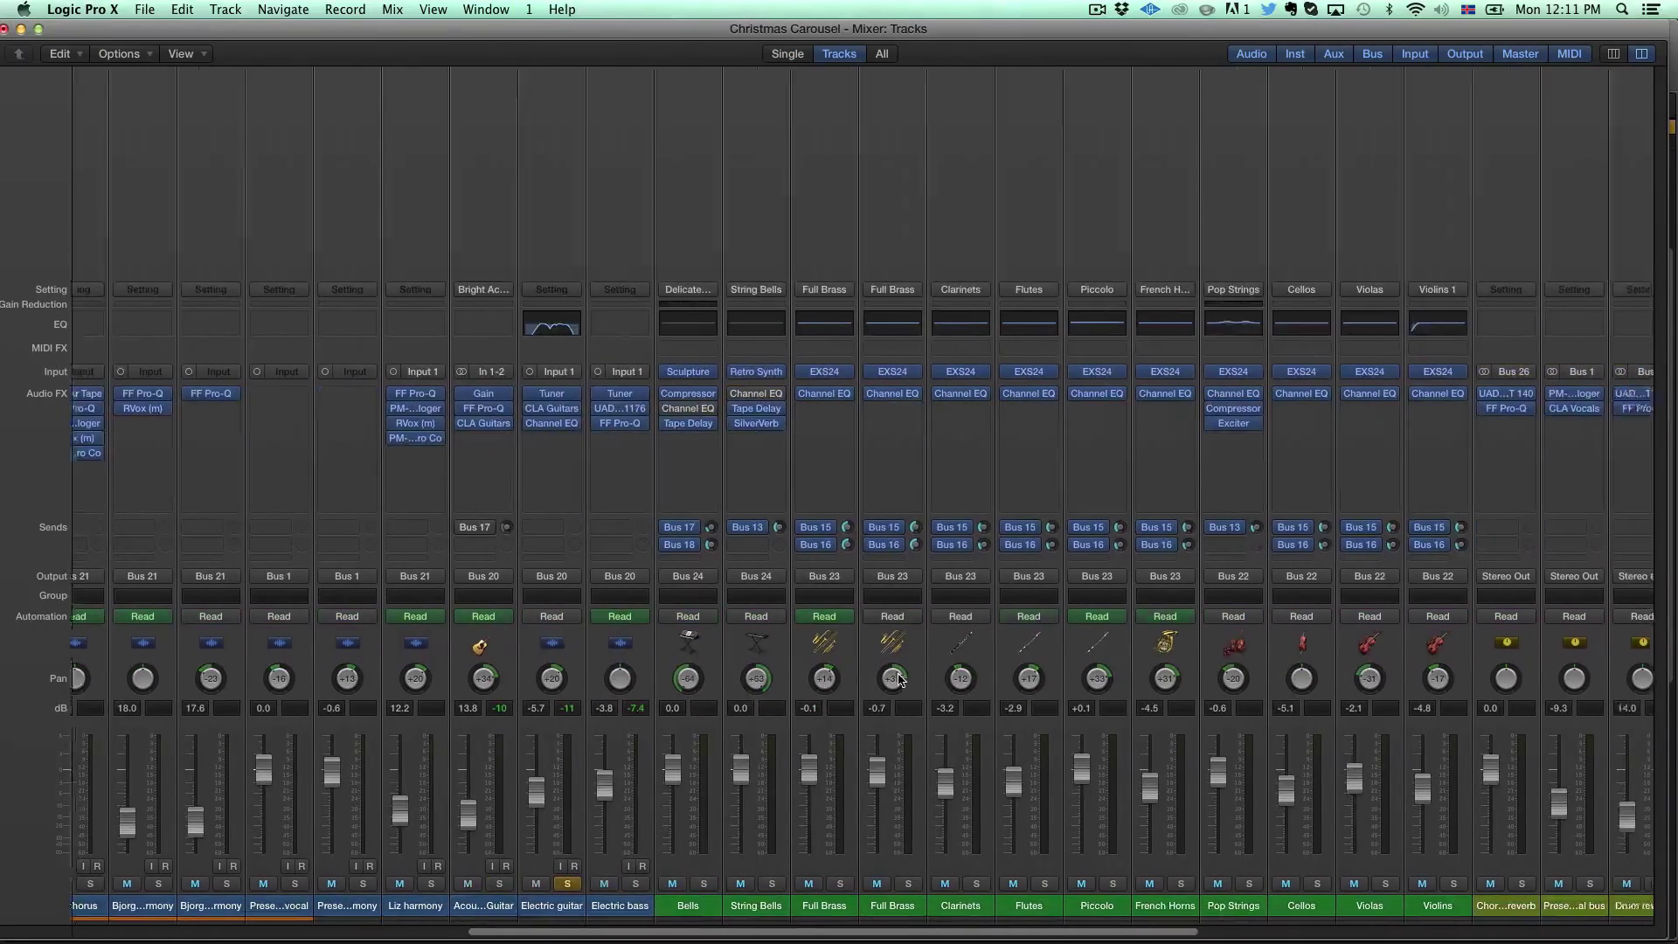
scroll(915, 691, "right", 3)
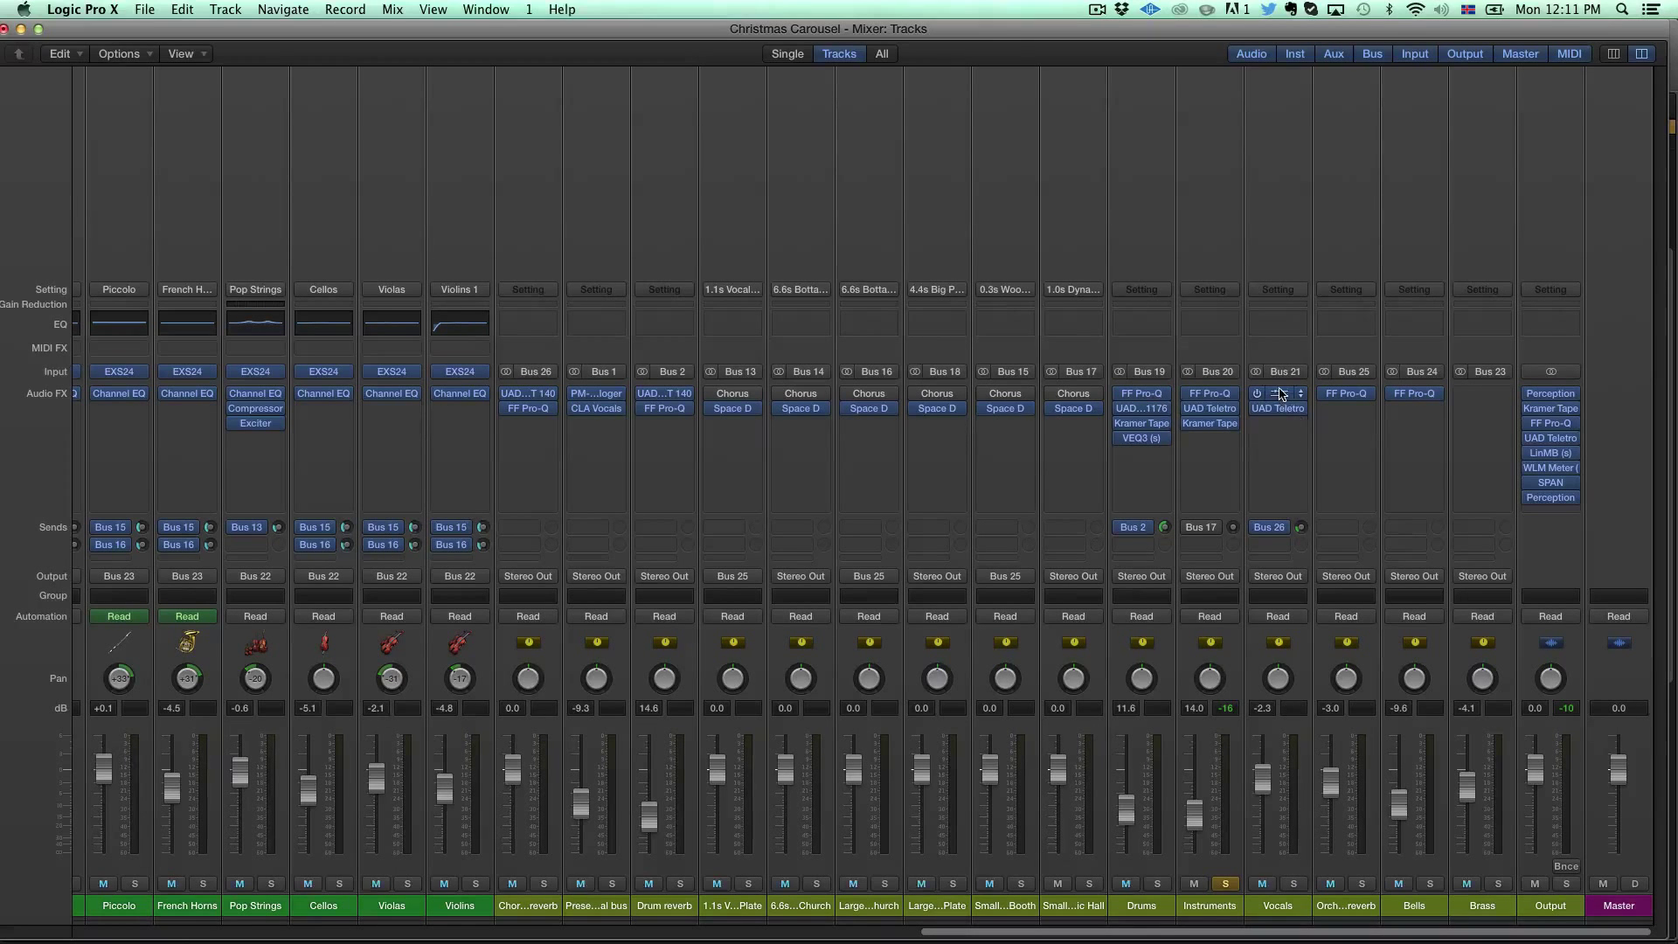
mouse_move(1281, 414)
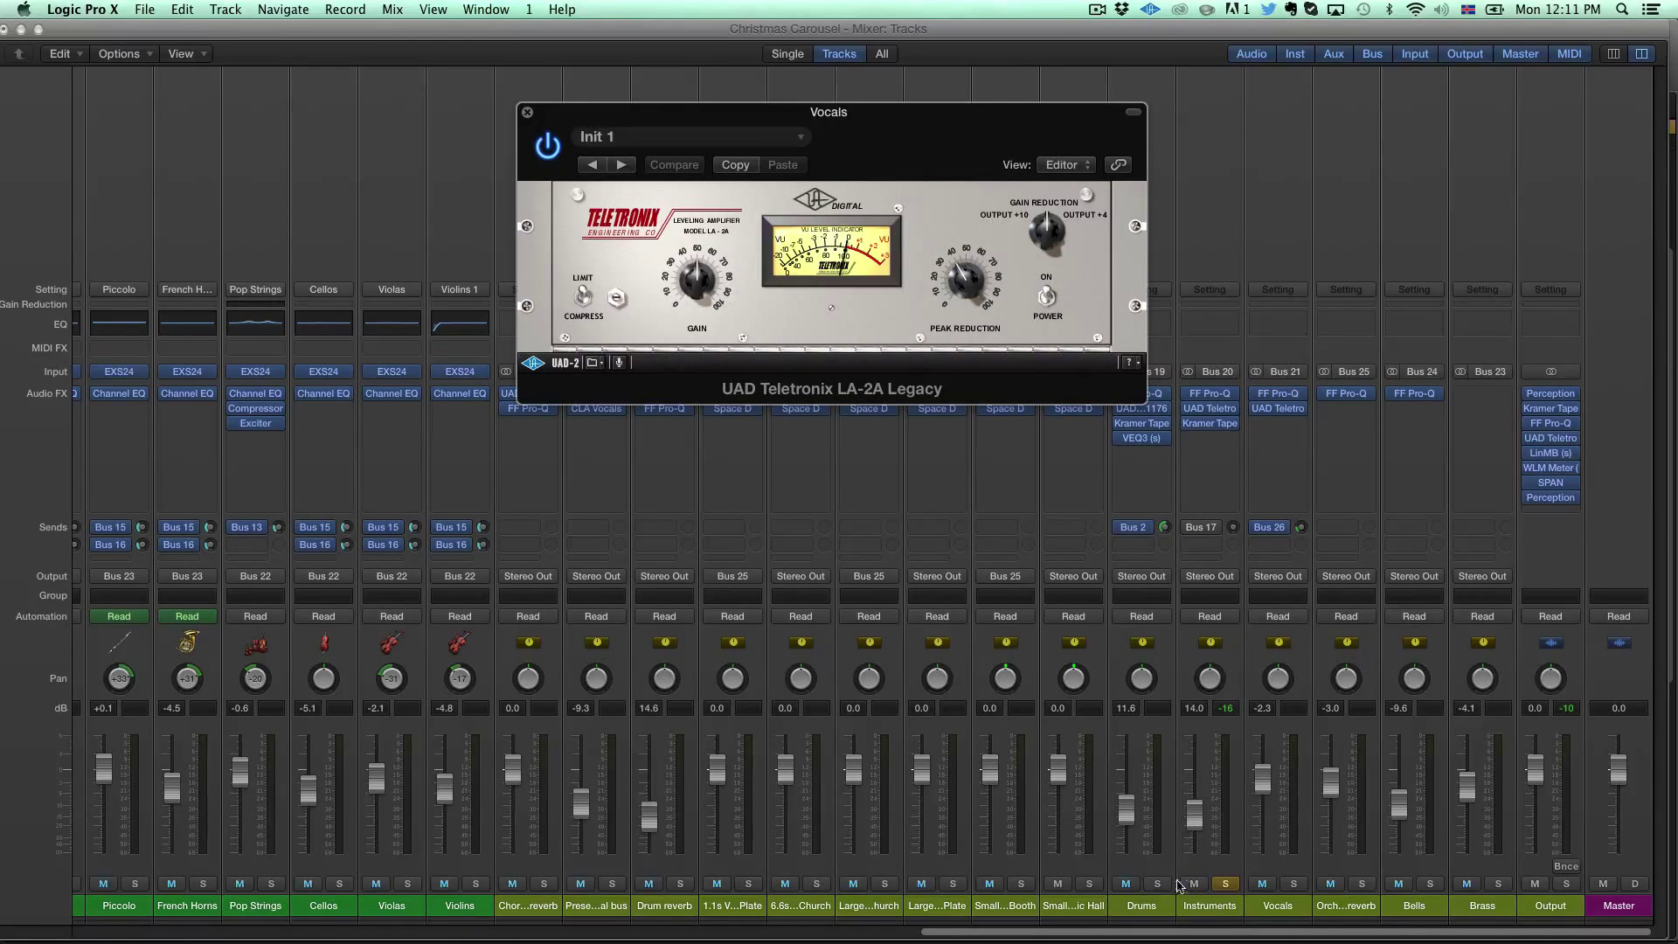
left_click(1225, 883)
left_click(1293, 884)
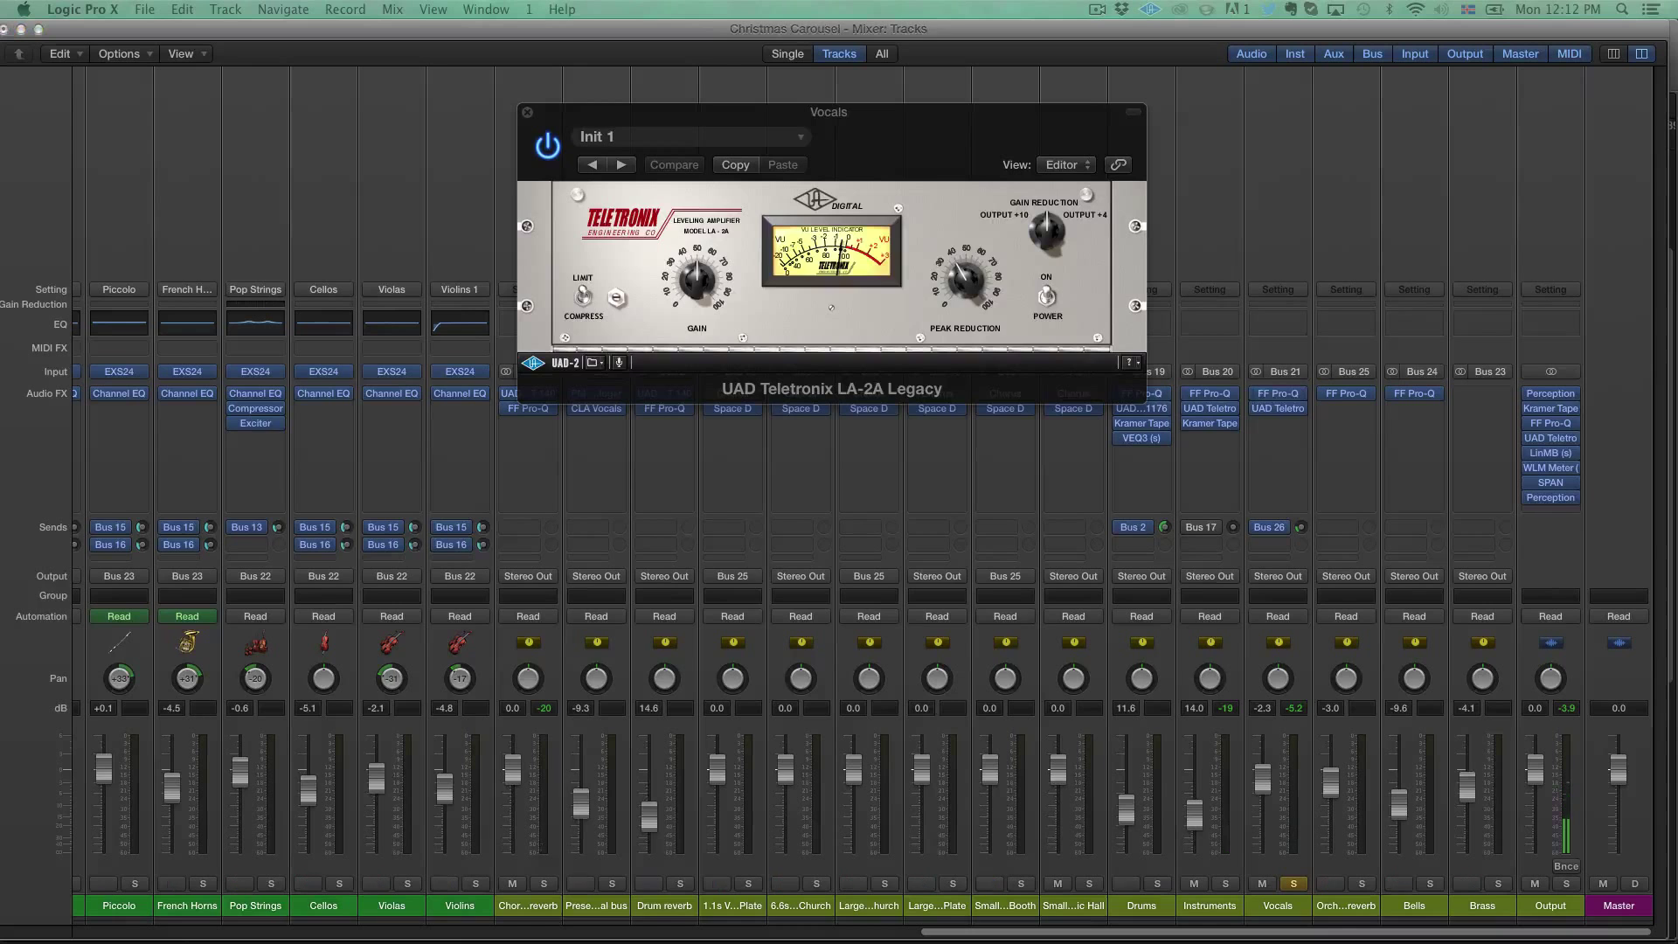
Step: Open the Vocals bus's FF Pro-Q below the compressor, and bypass both plug-ins and the Bus 26 send for comparison
left_click(1280, 397)
left_click_drag(680, 210, 540, 350)
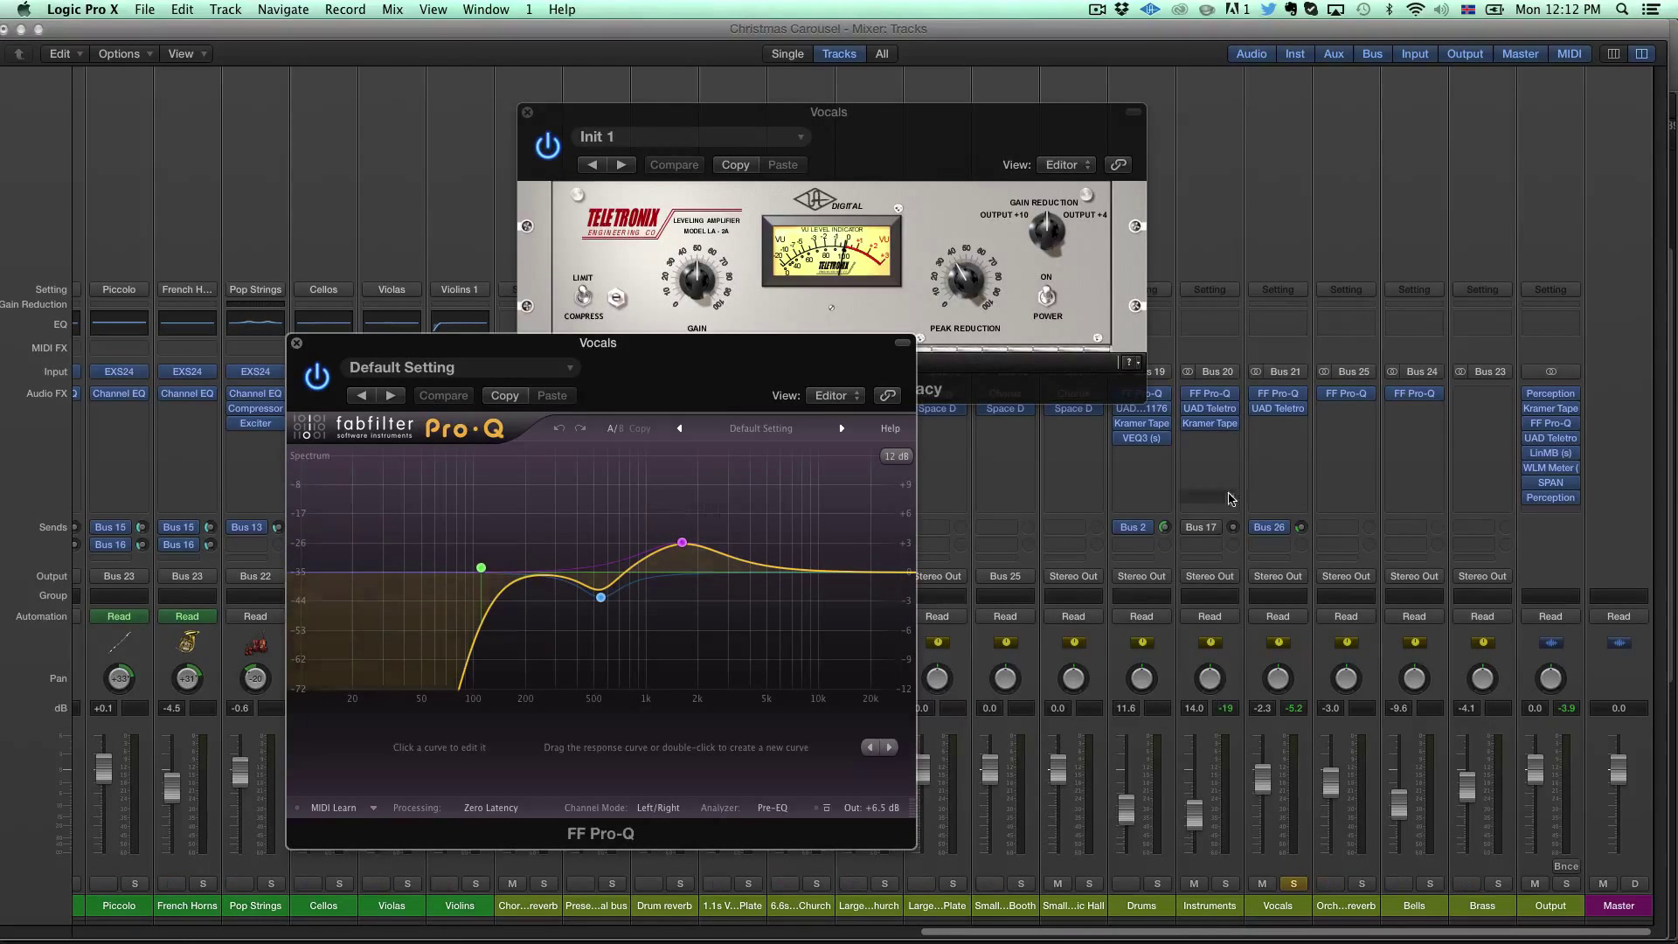
left_click(1254, 393)
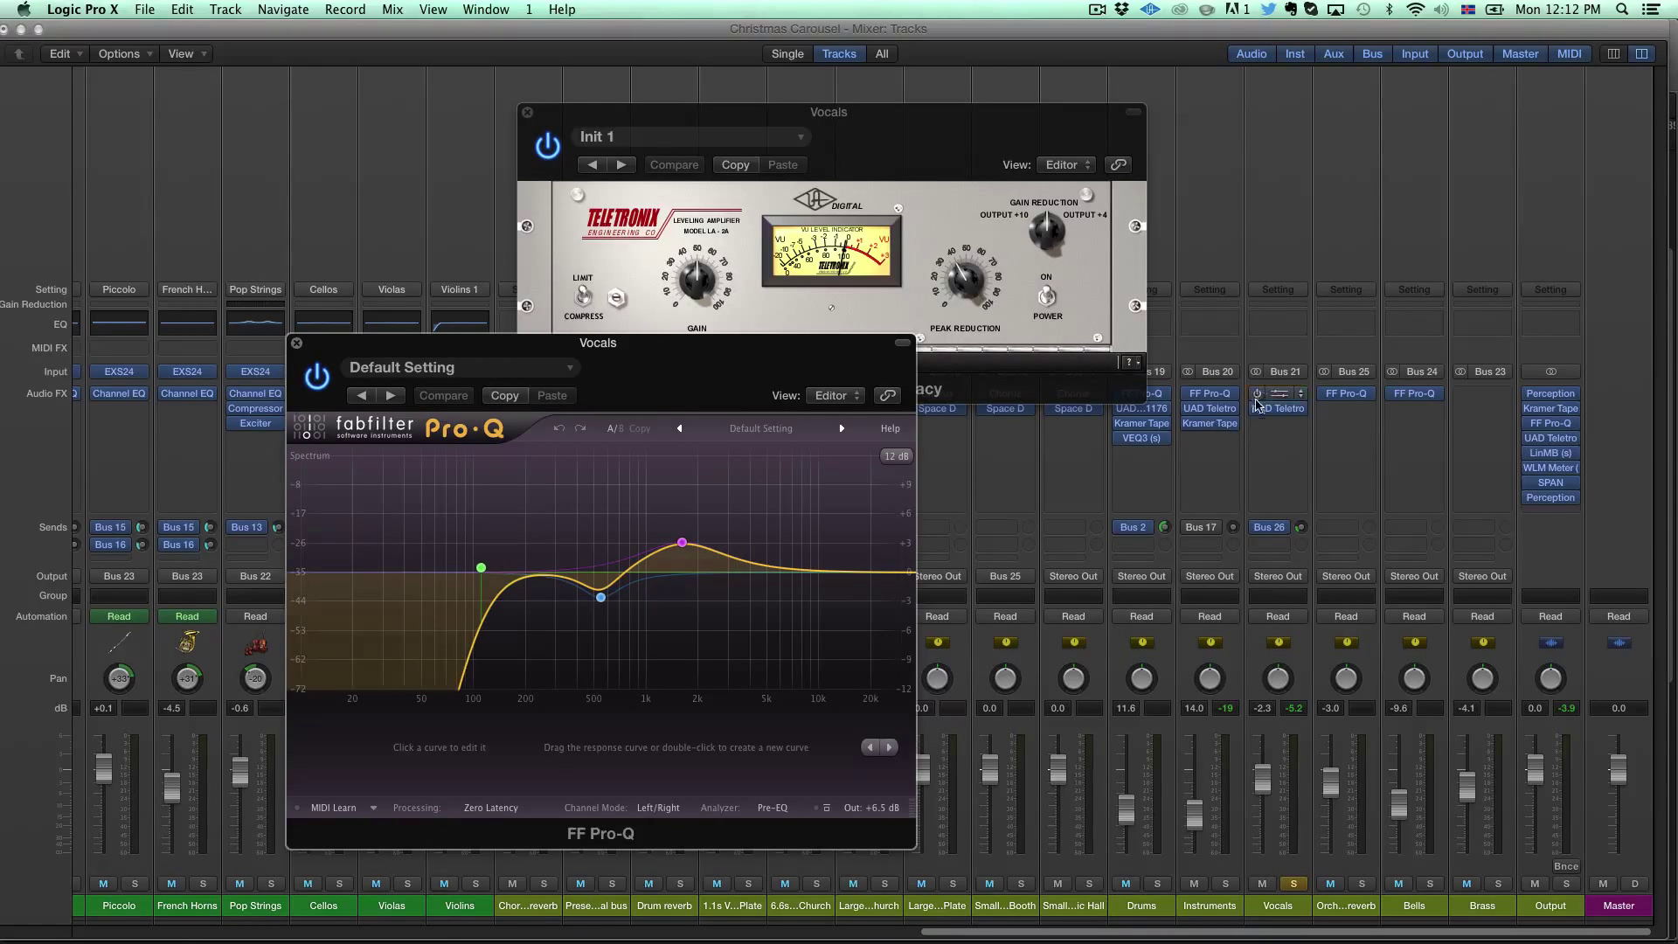
left_click(1253, 408)
left_click(1256, 527)
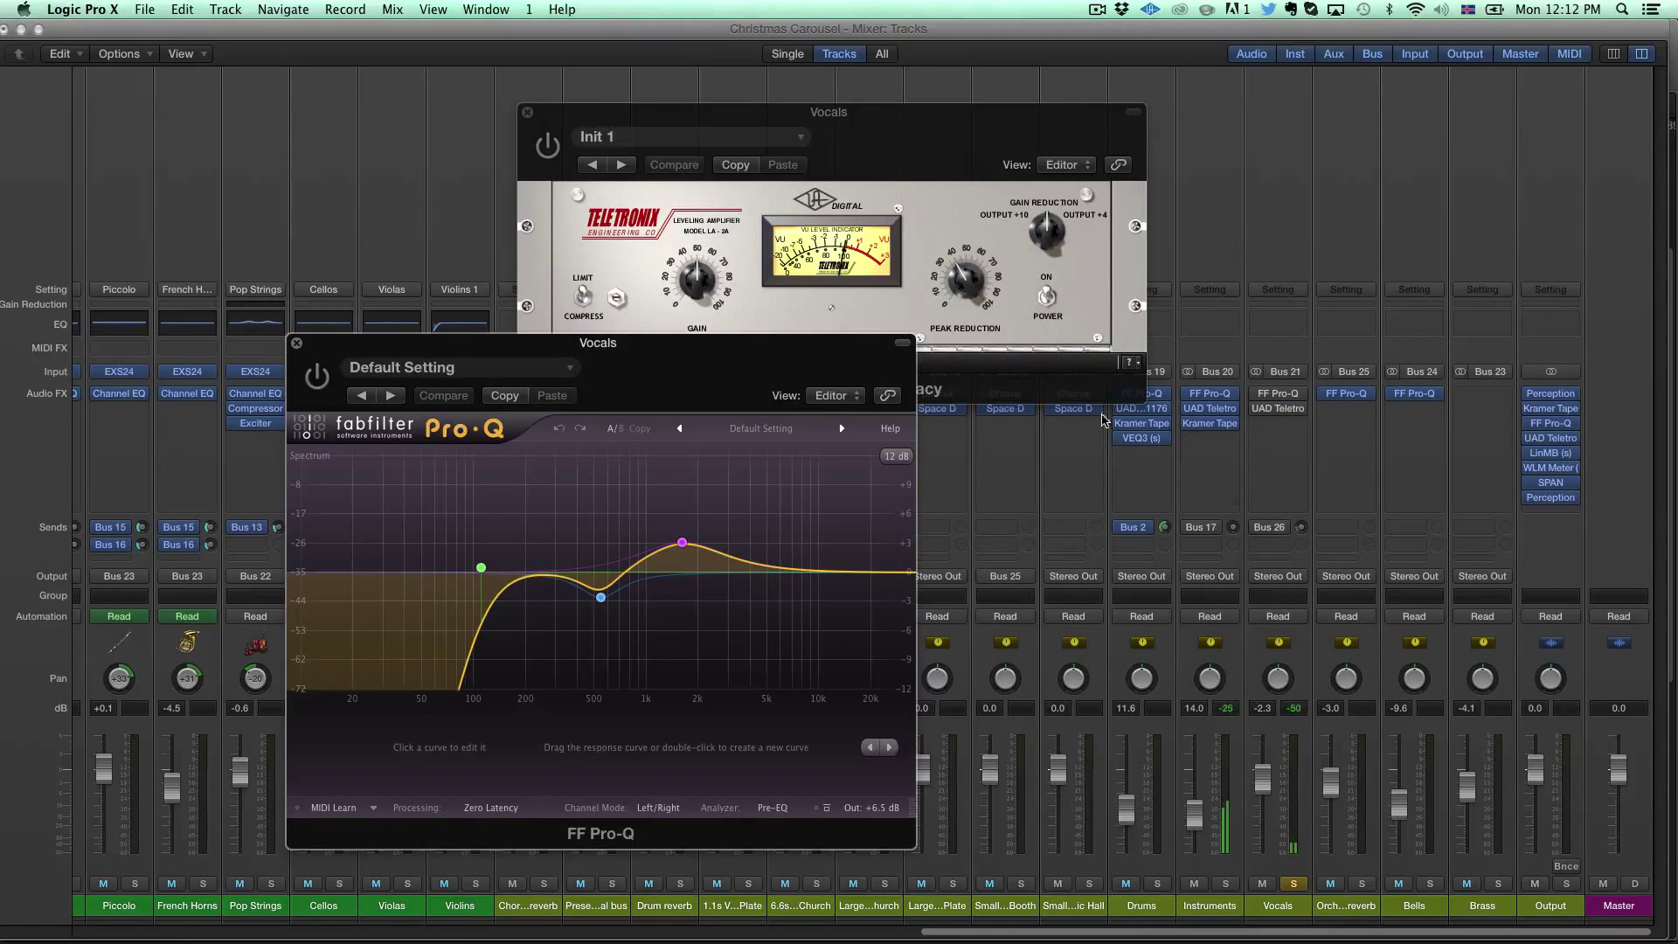
Step: Re-enable the Vocals bus's FF Pro-Q, LA-2A and Bus 26 send one after another while listening, and close both plug-in windows
mouse_move(1257, 396)
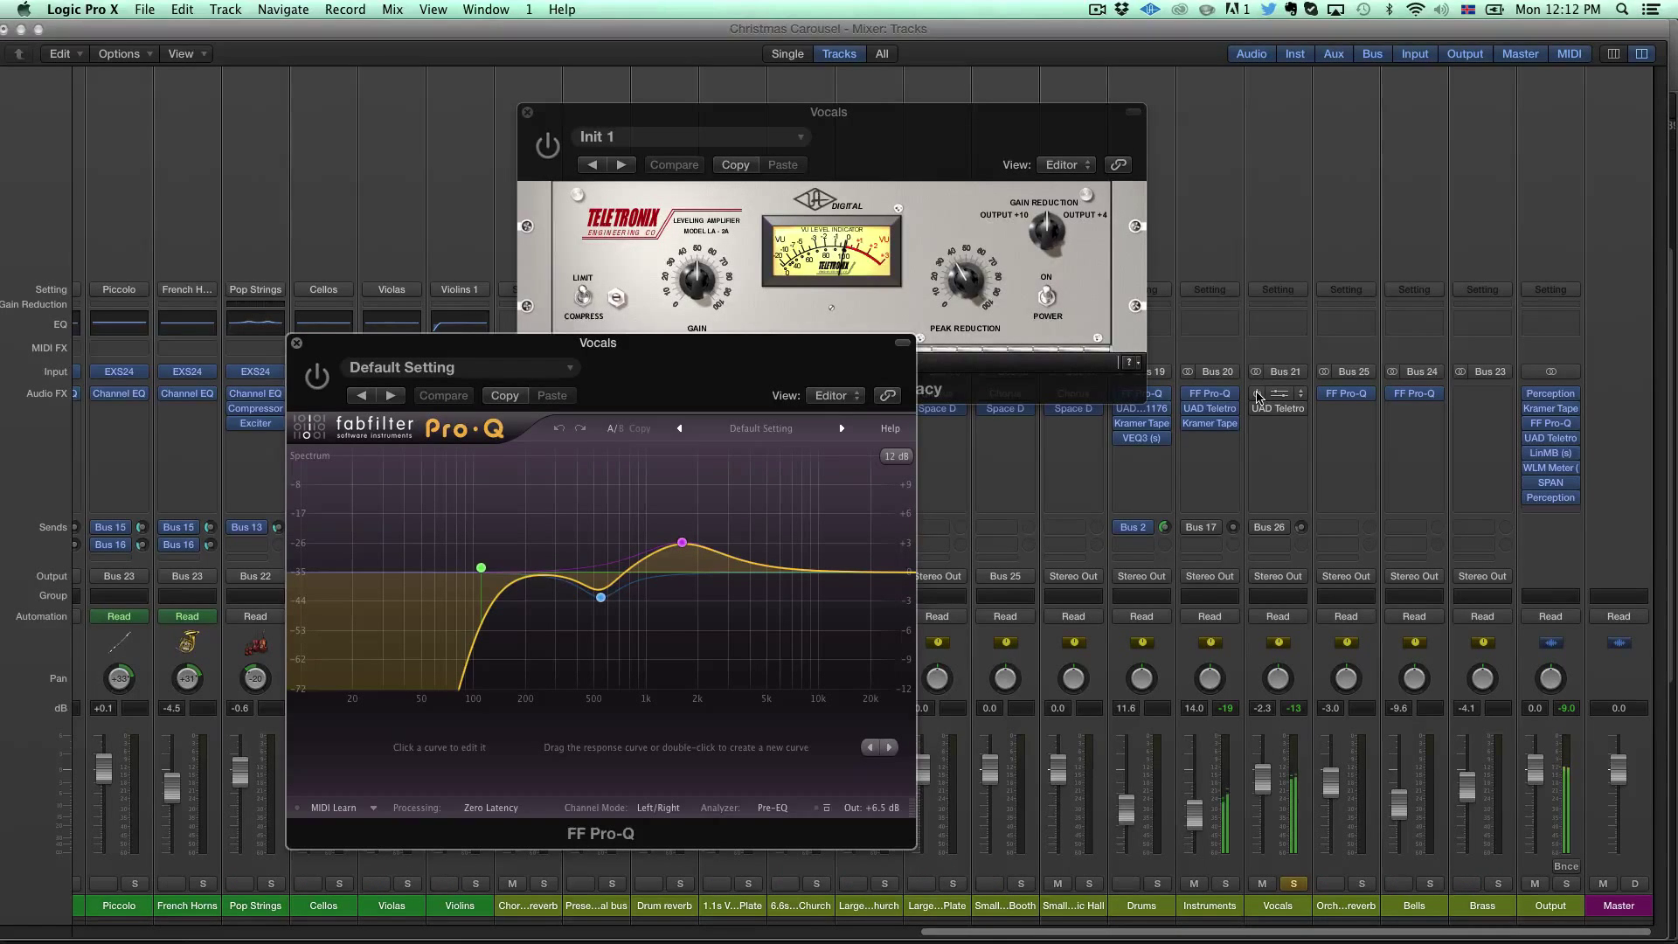
left_click(1257, 394)
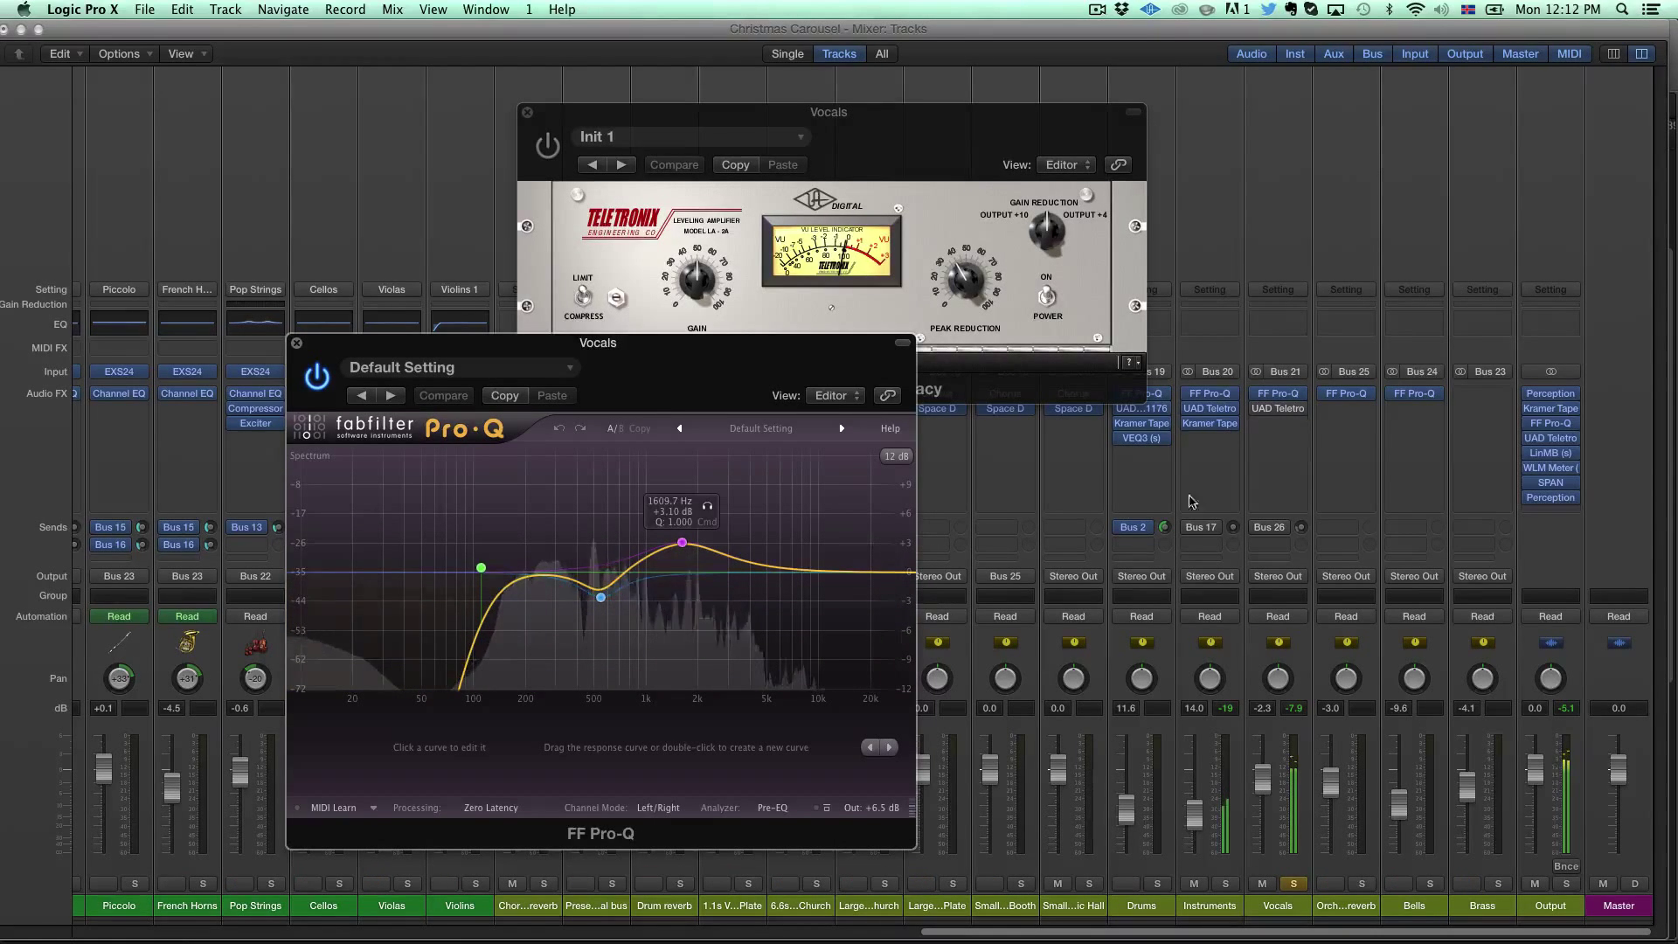
mouse_move(1259, 413)
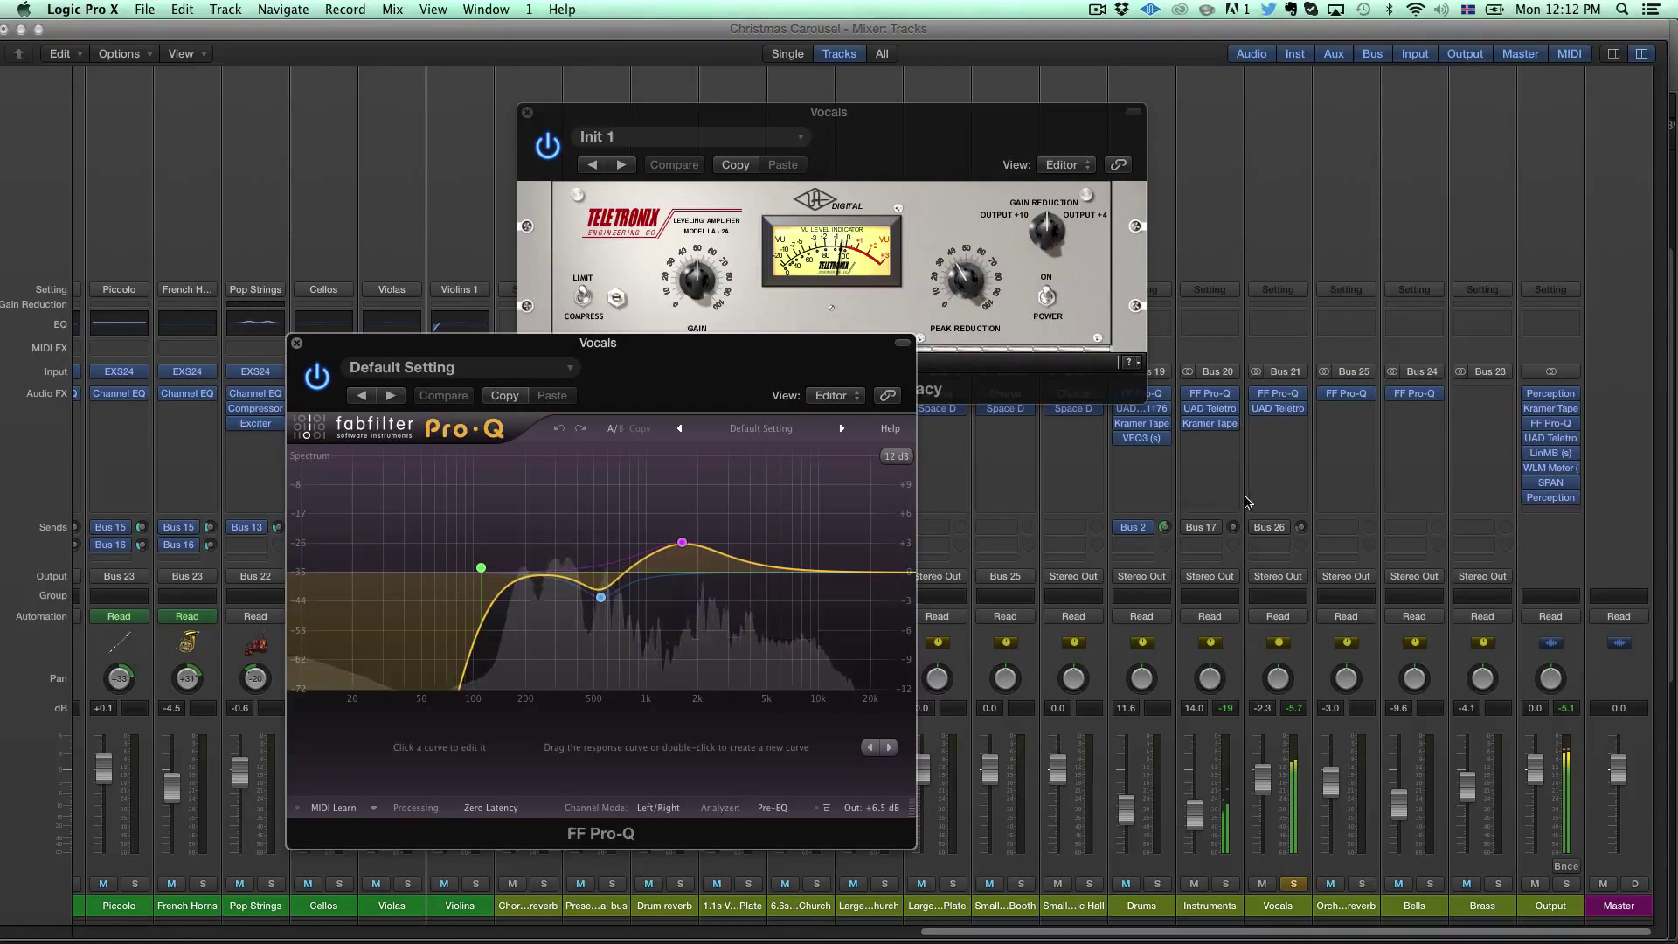
mouse_move(1263, 529)
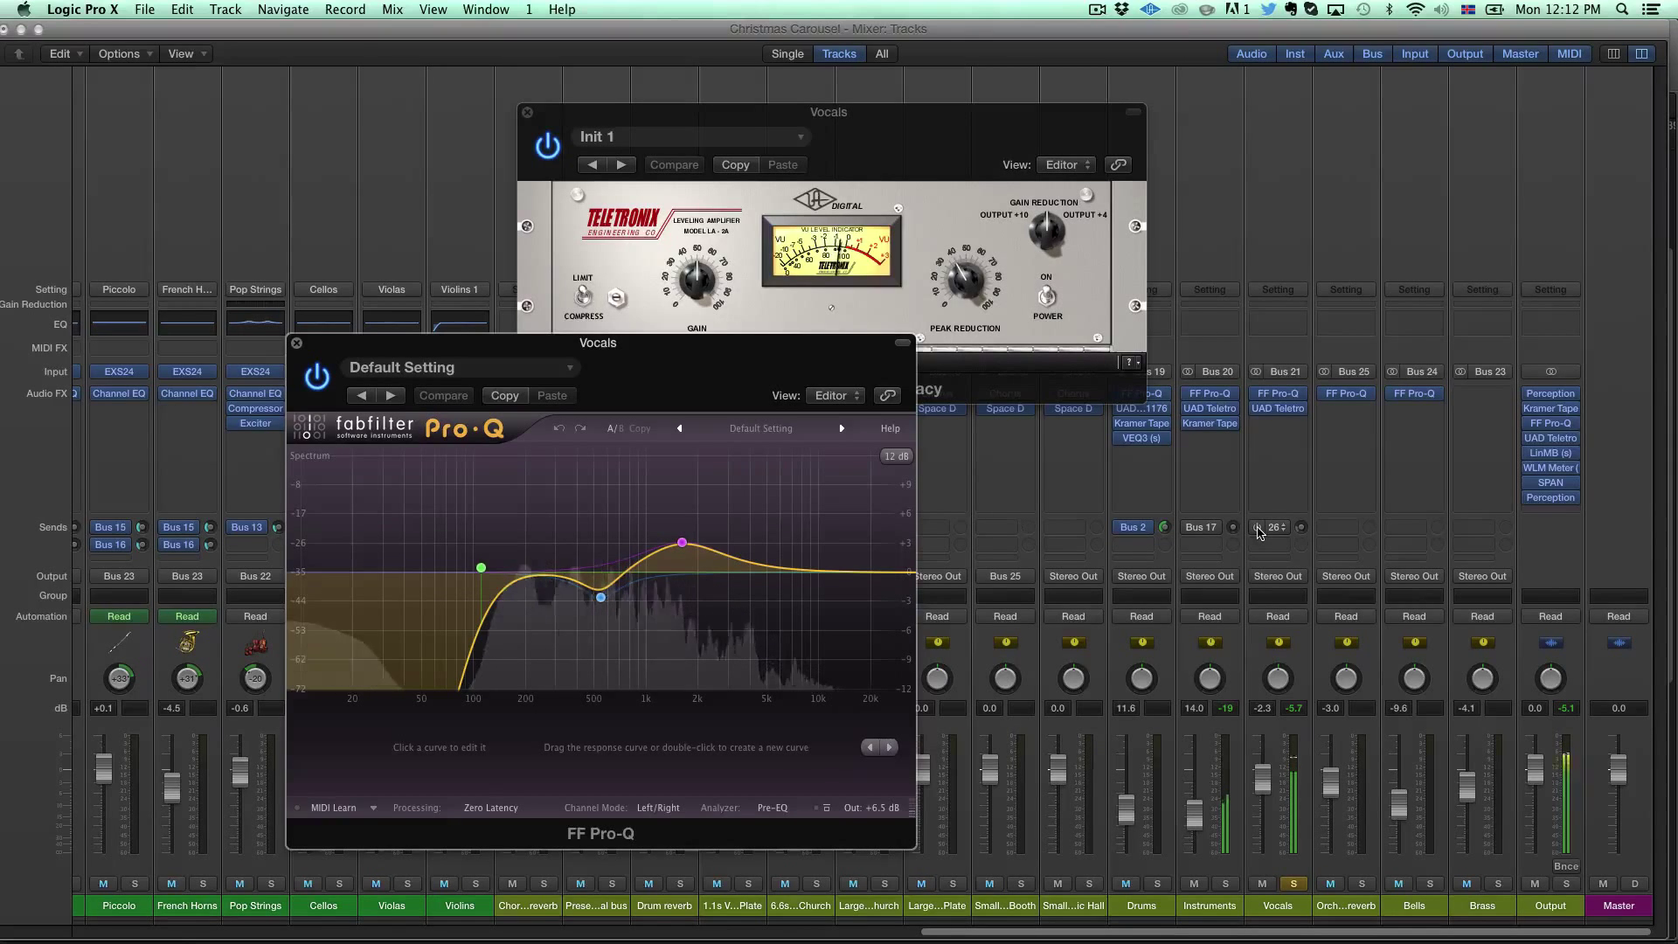
left_click(296, 342)
left_click(527, 112)
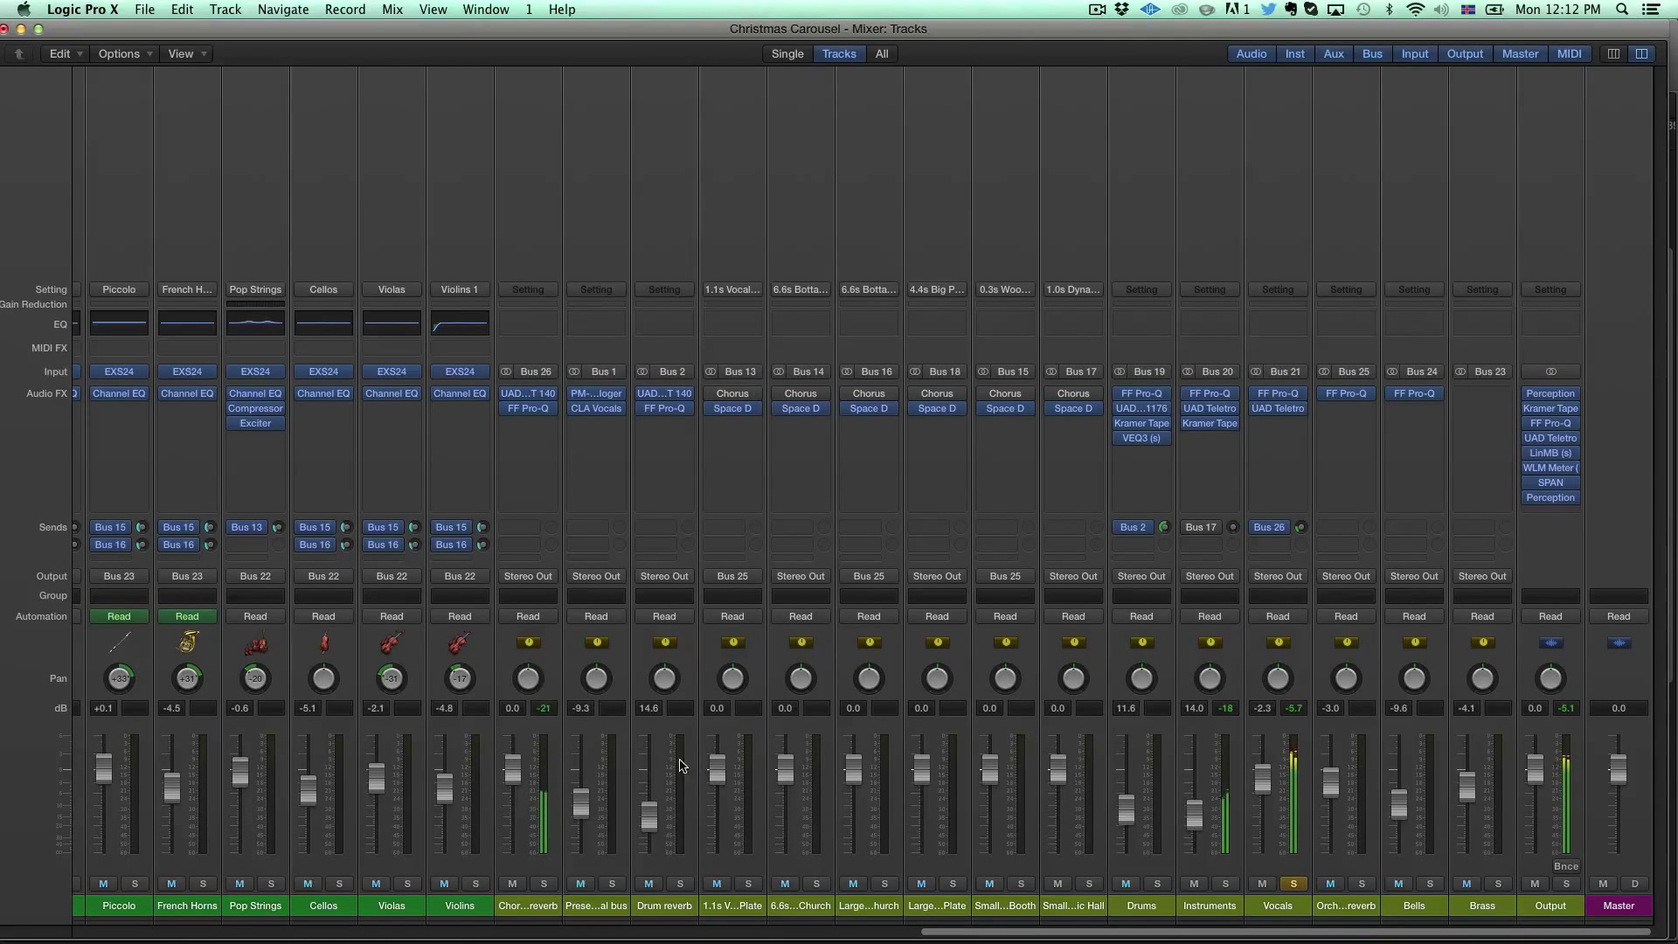
Step: Open the Chorus vocal reverb bus's UAD EMT 140, move its window above the plug-in slots, and view its preset list without changing it
left_click(539, 406)
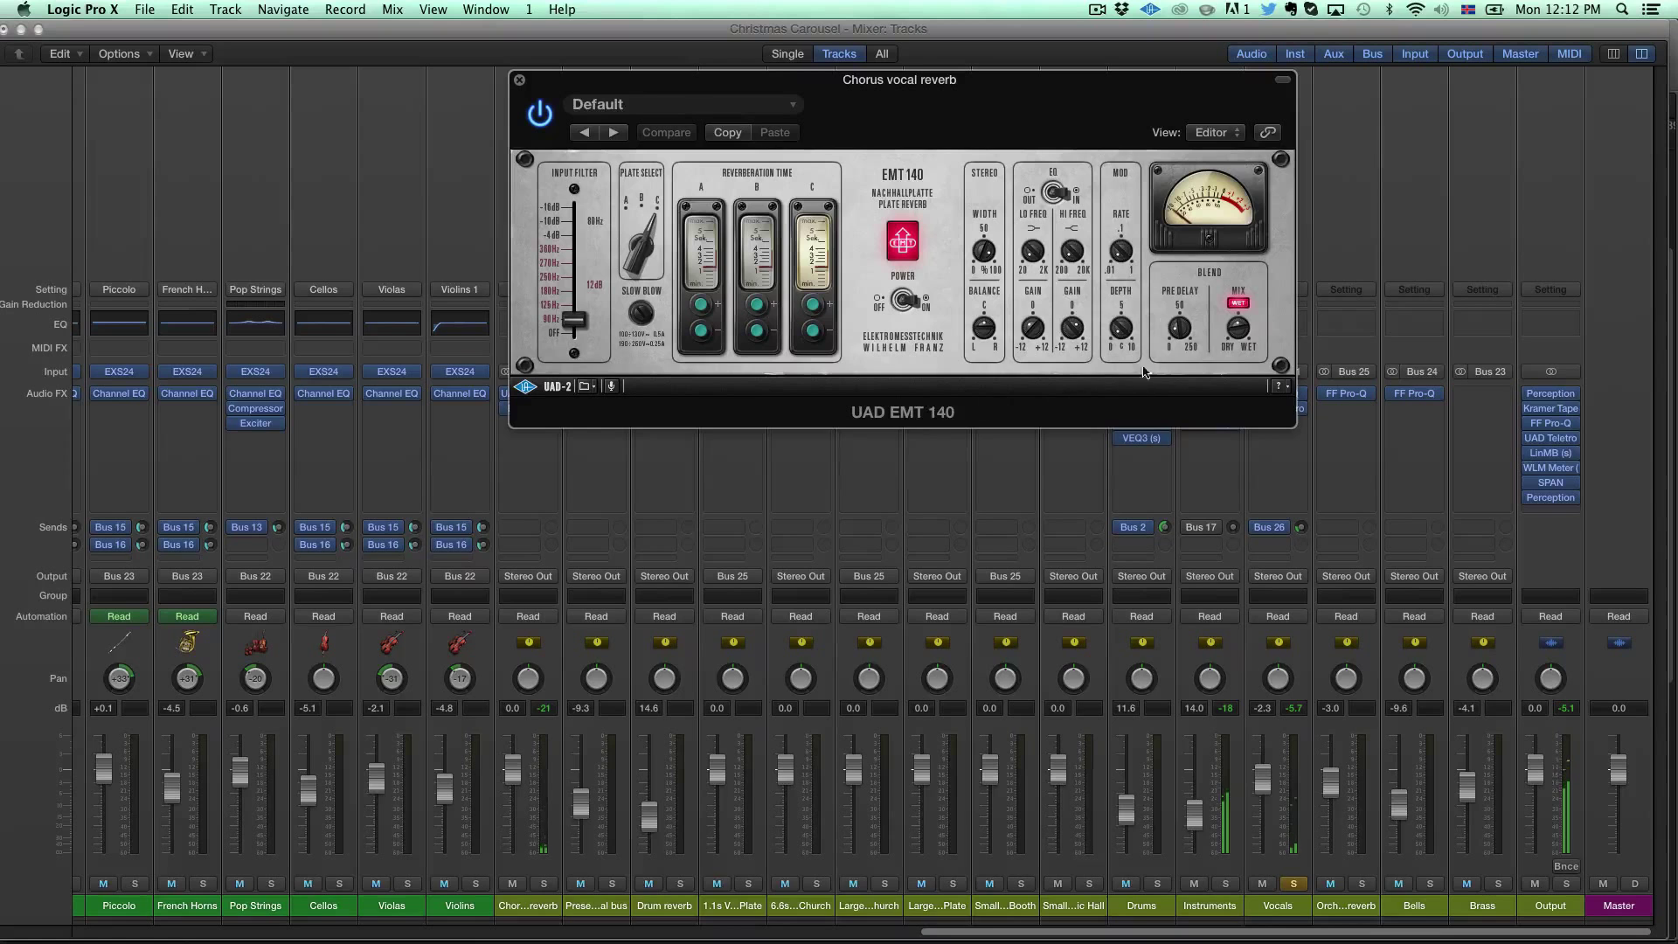
left_click_drag(950, 83, 916, 74)
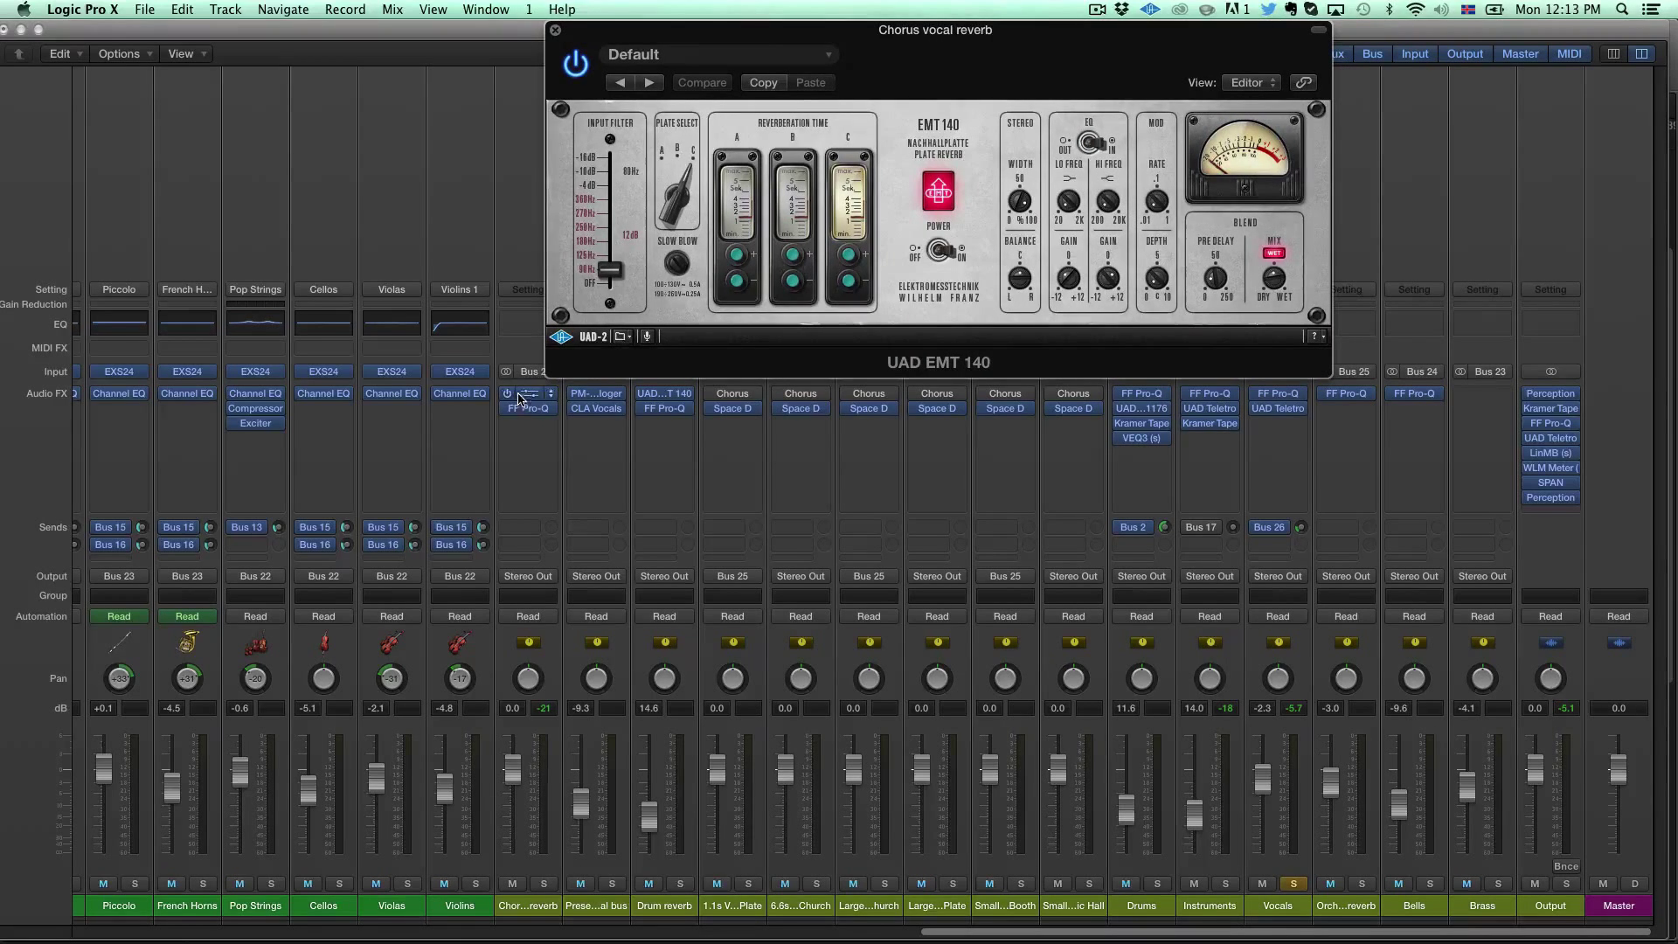
left_click(528, 393)
mouse_move(532, 395)
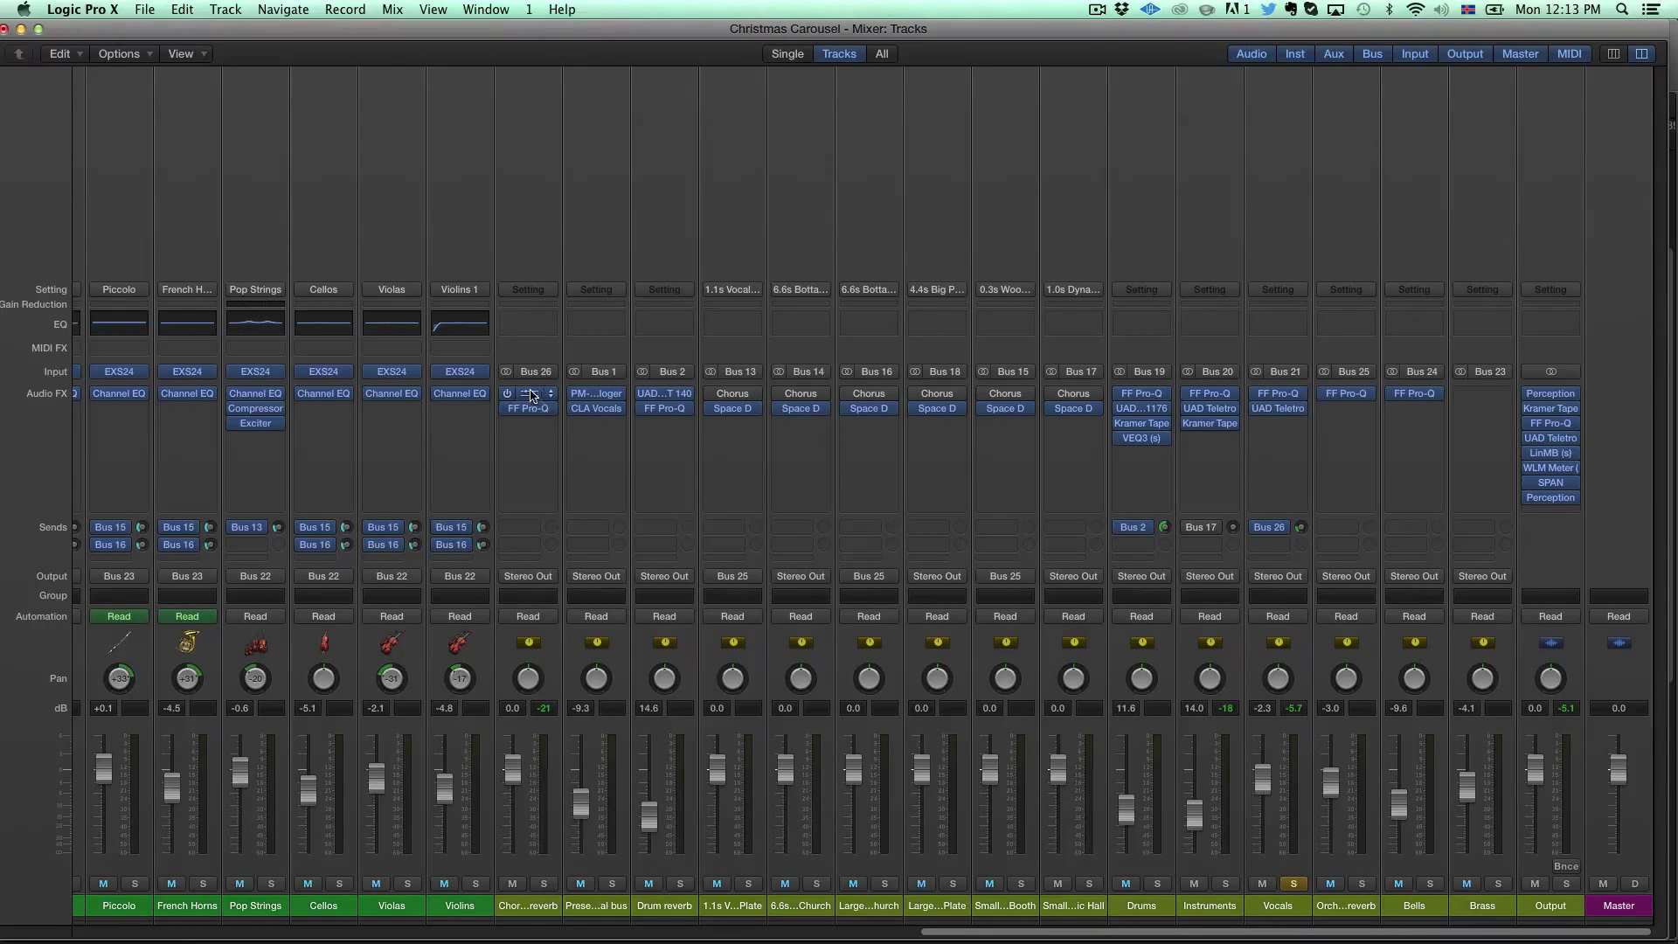
left_click(825, 52)
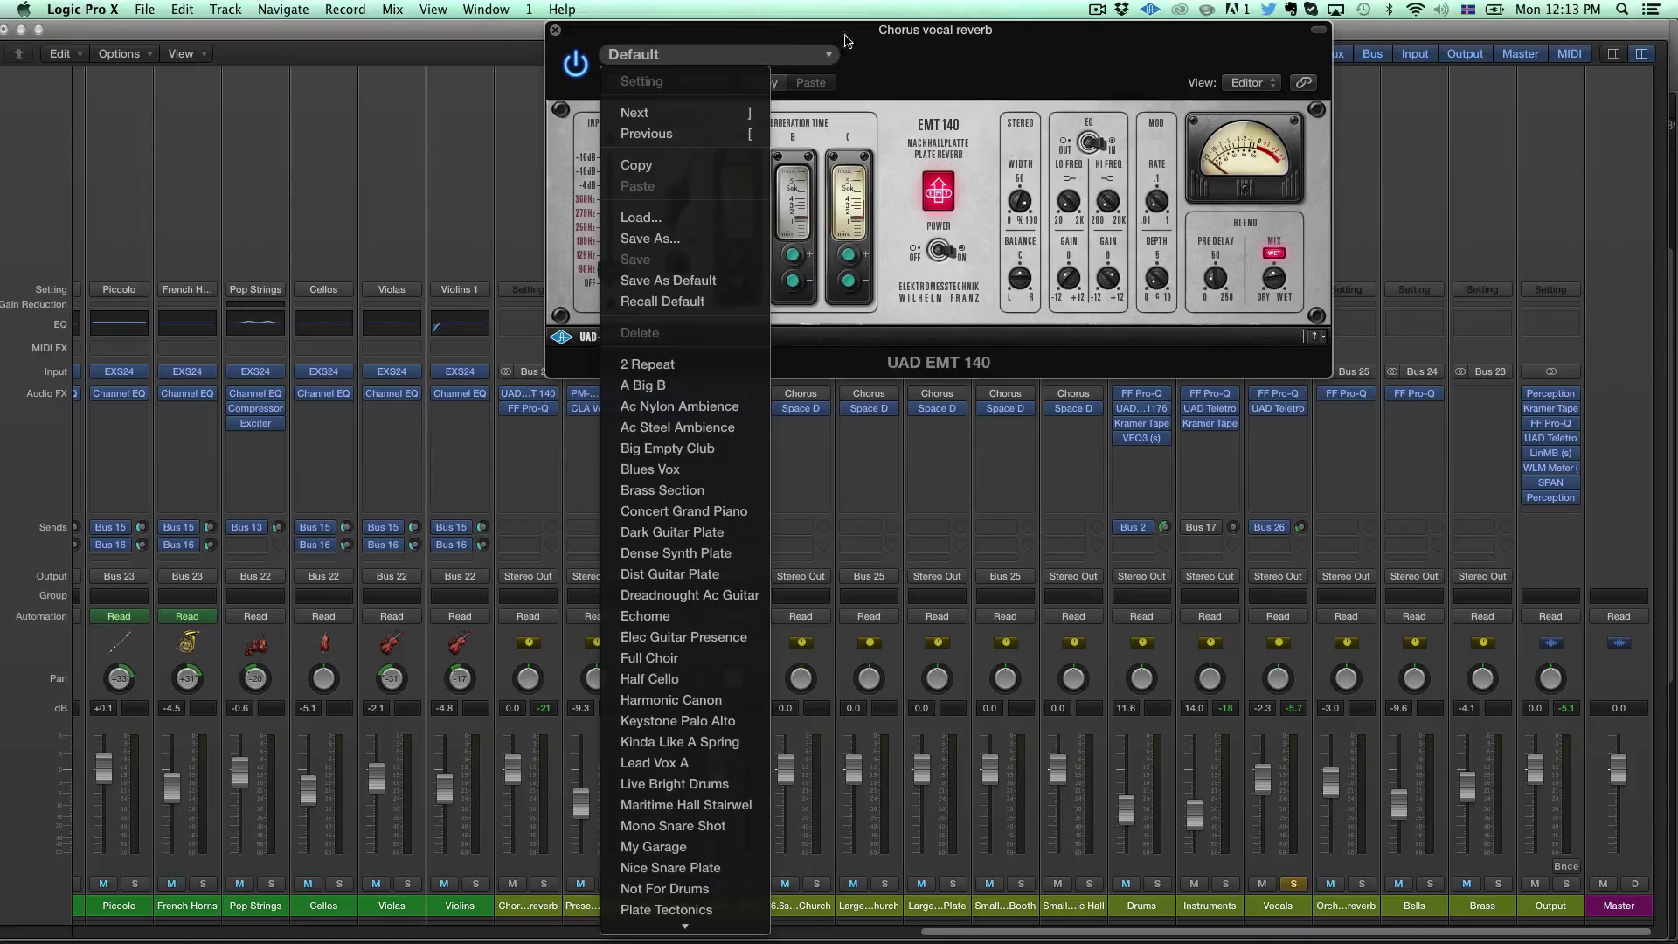
left_click(892, 55)
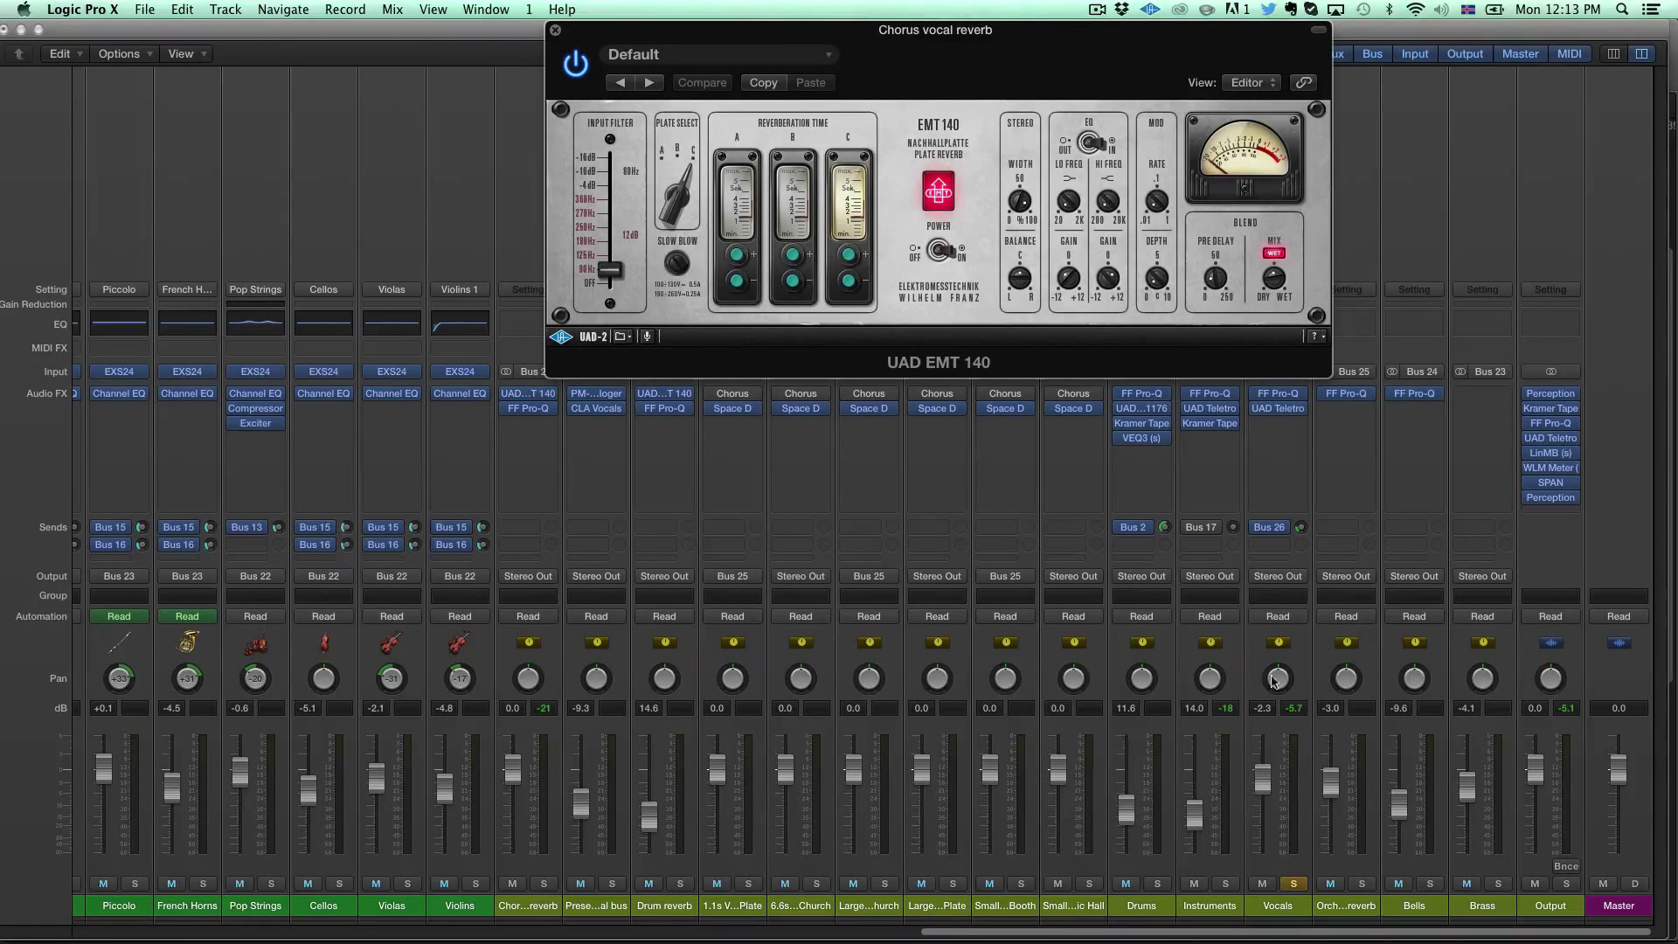
Step: Examine the FF Pro-Q curve on the Chorus vocal reverb bus, and close both of the bus's plug-in windows
left_click(534, 413)
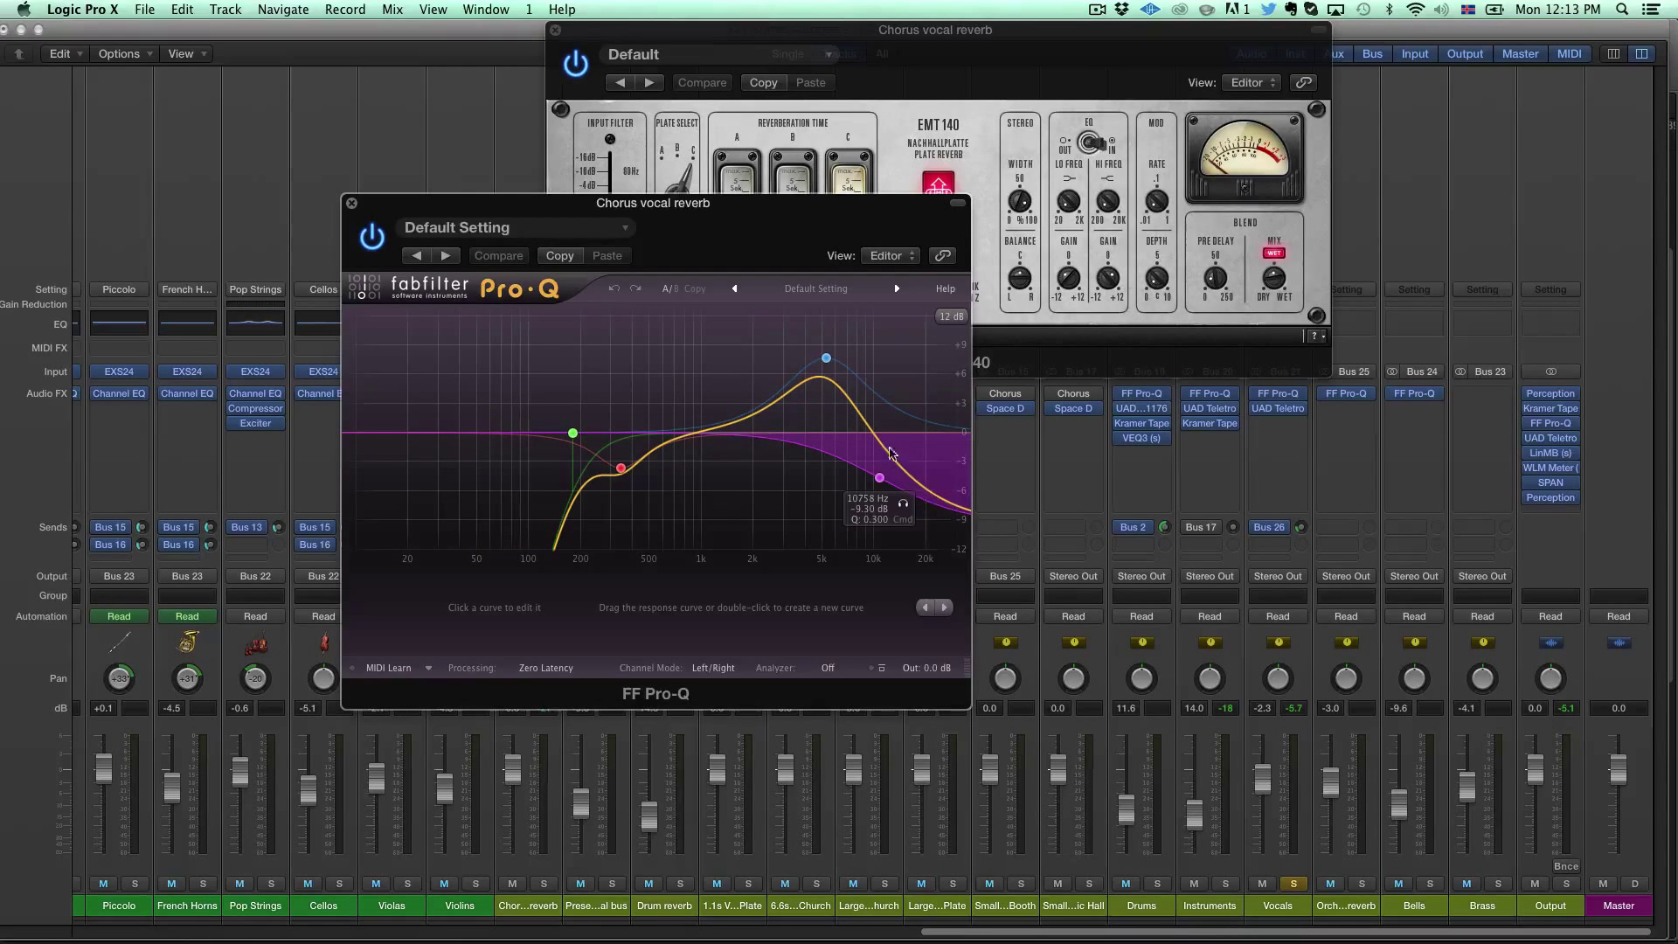
left_click(351, 203)
left_click(552, 29)
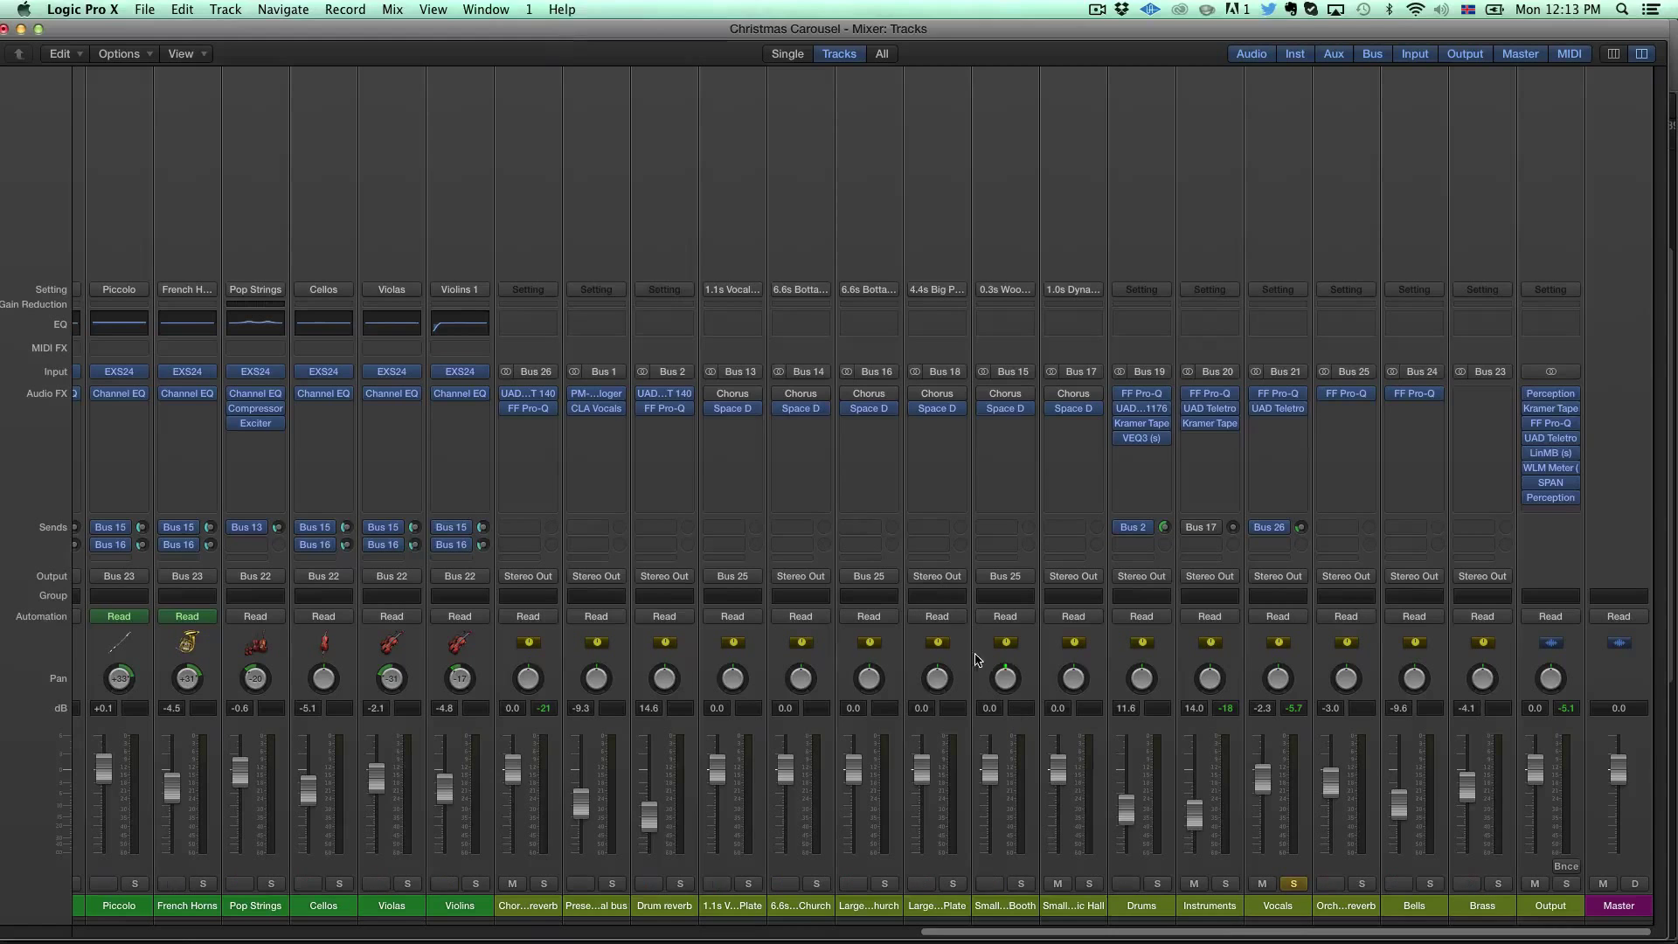
Step: Play the soloed vocals and also solo the Chorus vocal reverb bus to hear the reverb
key("space")
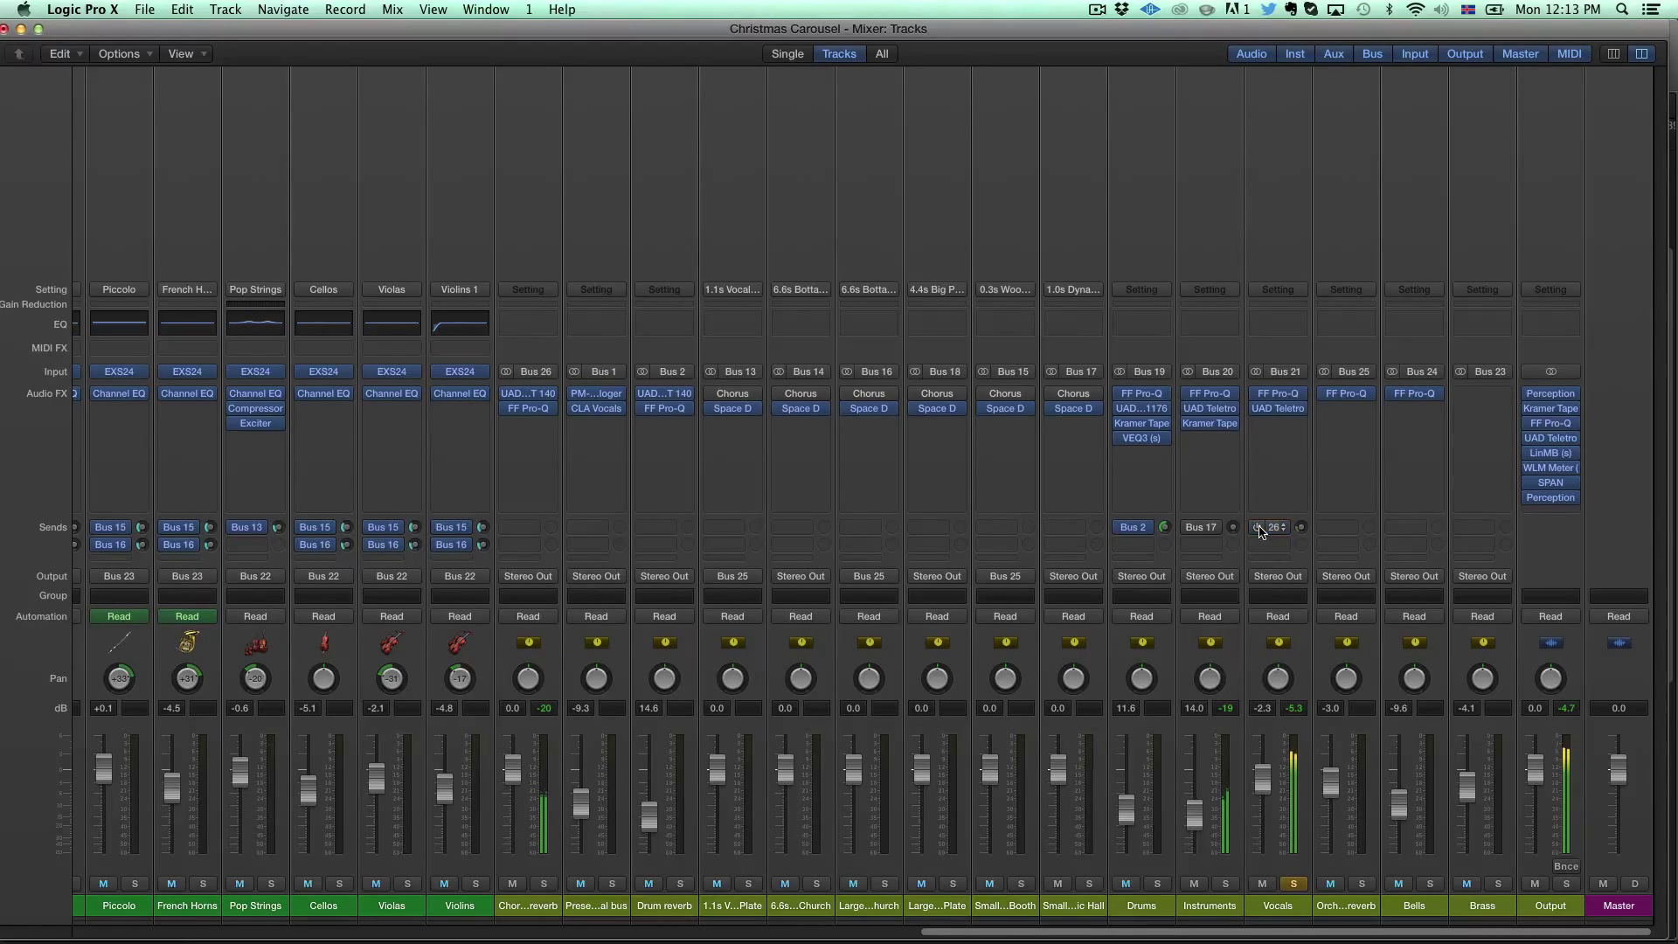
left_click(546, 884)
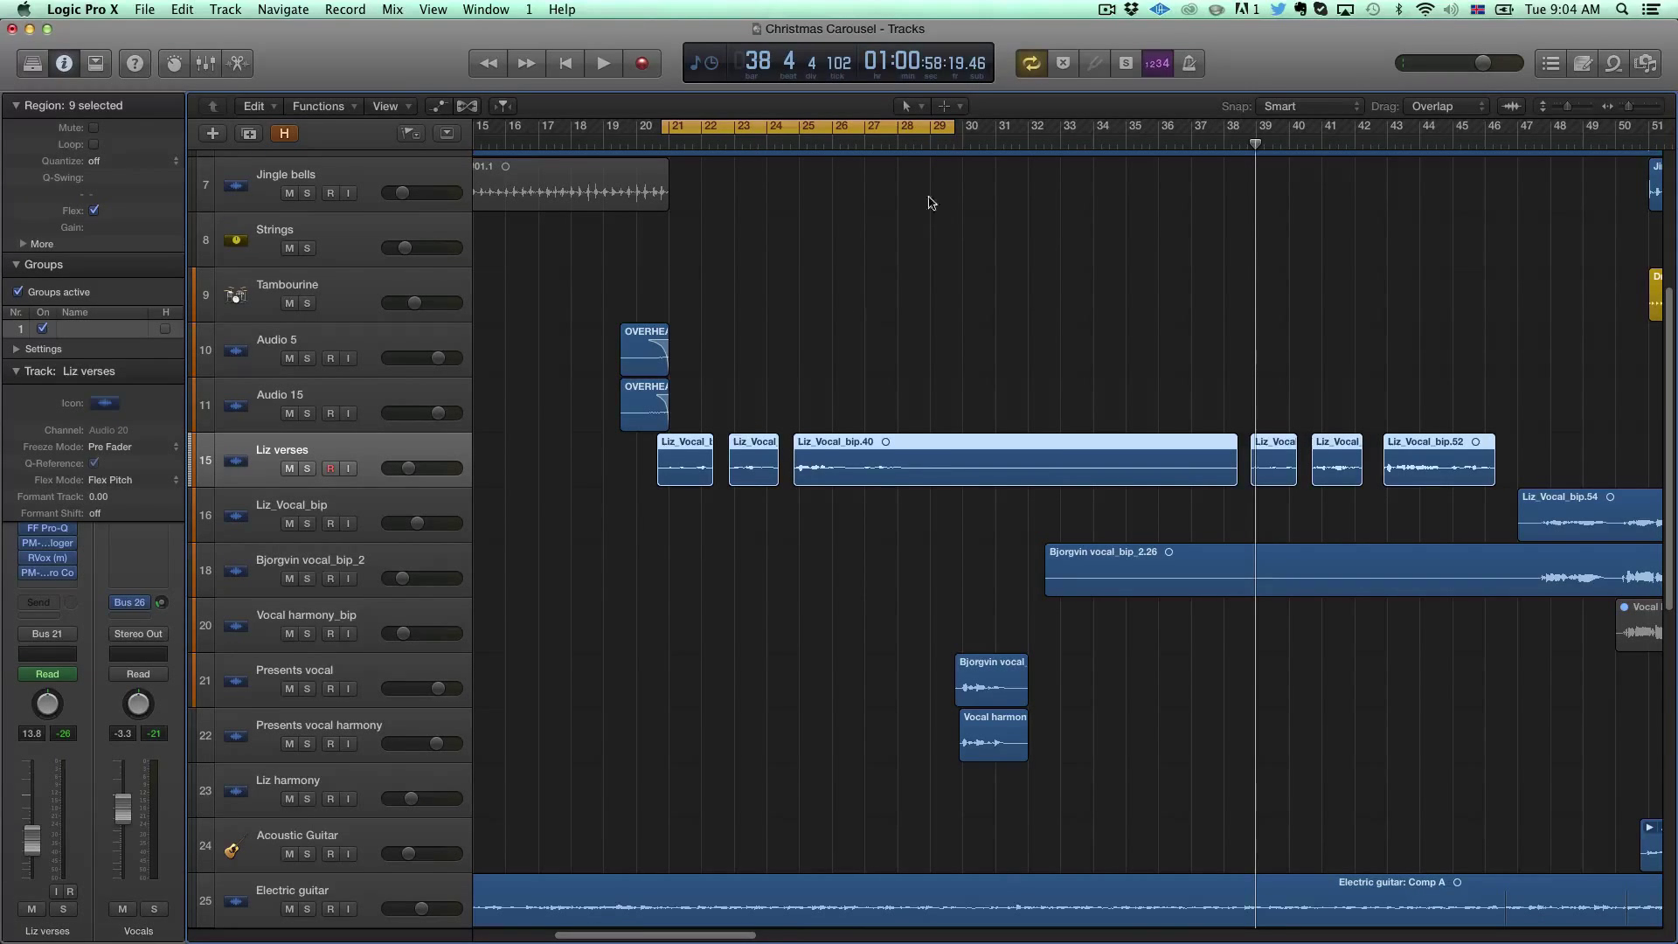
Step: Select the verse lead vocal track in the Tracks window and collapse the Groups and Region inspector sections above its channel strip
scroll(718, 368, "down", 3)
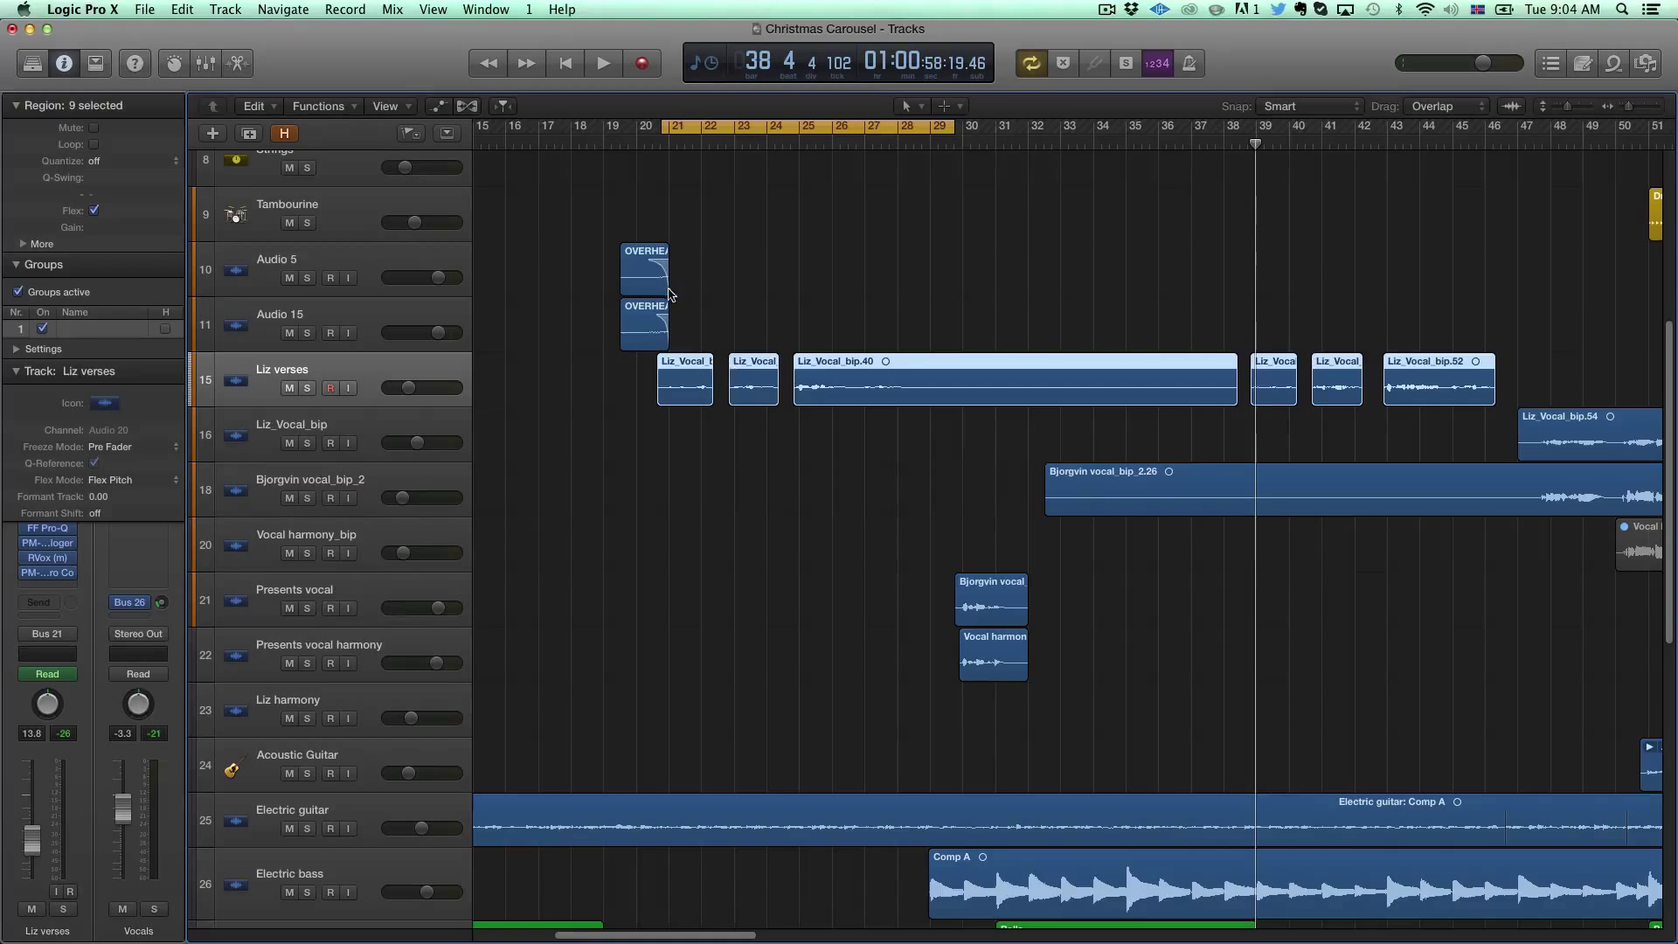
left_click(353, 378)
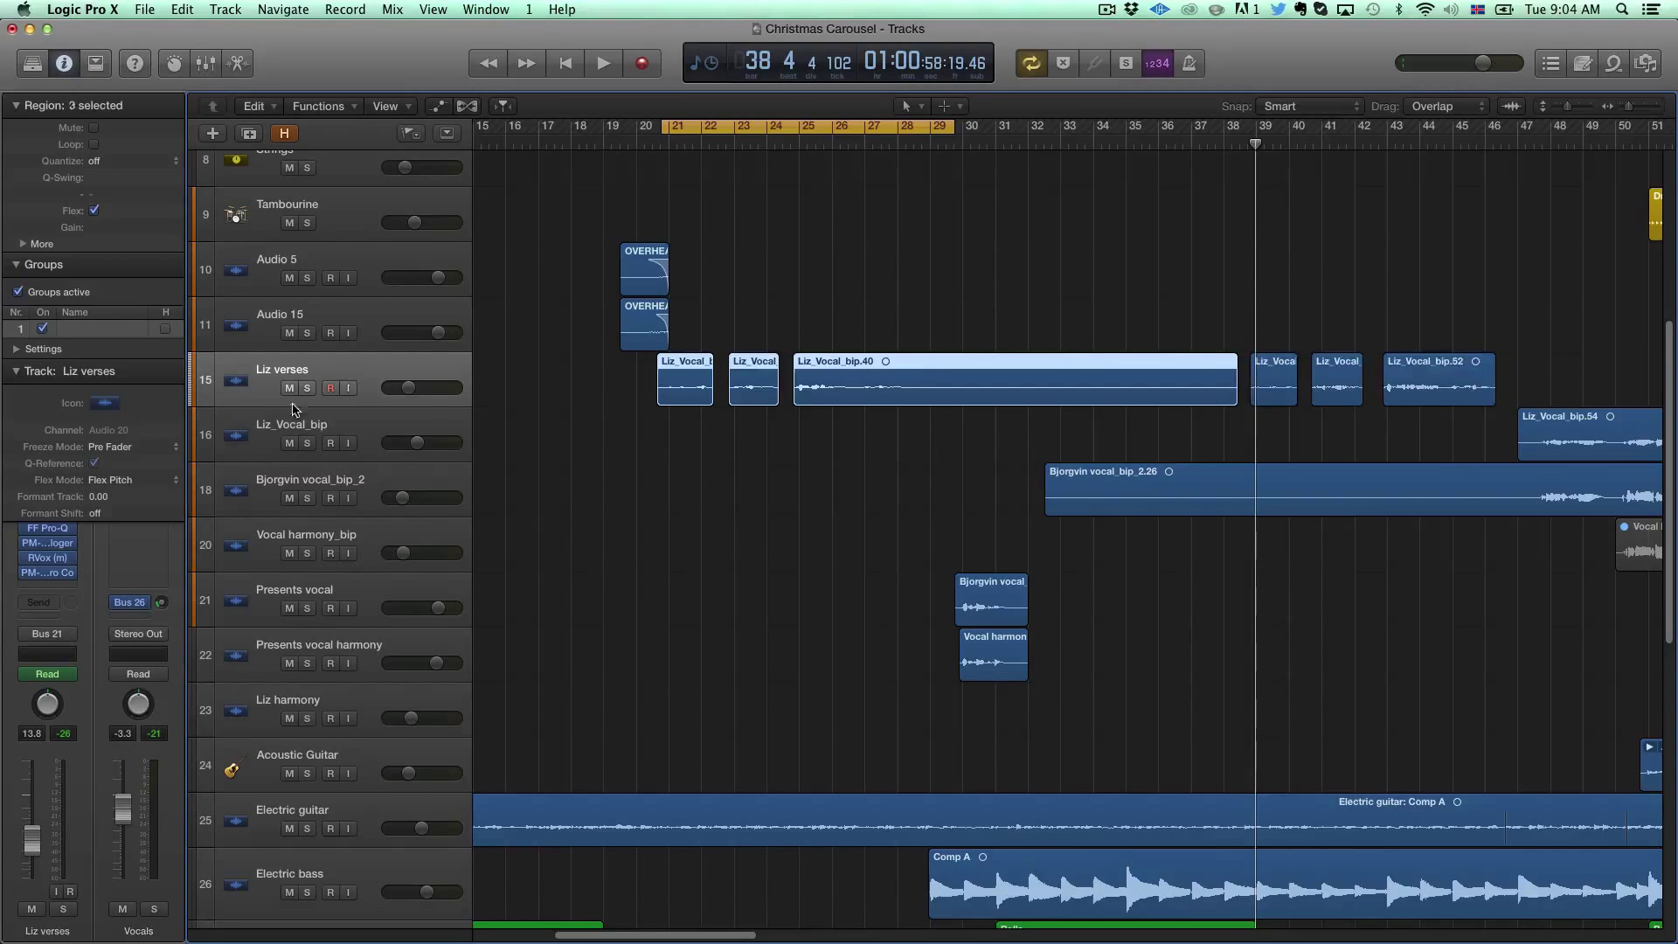
left_click(17, 265)
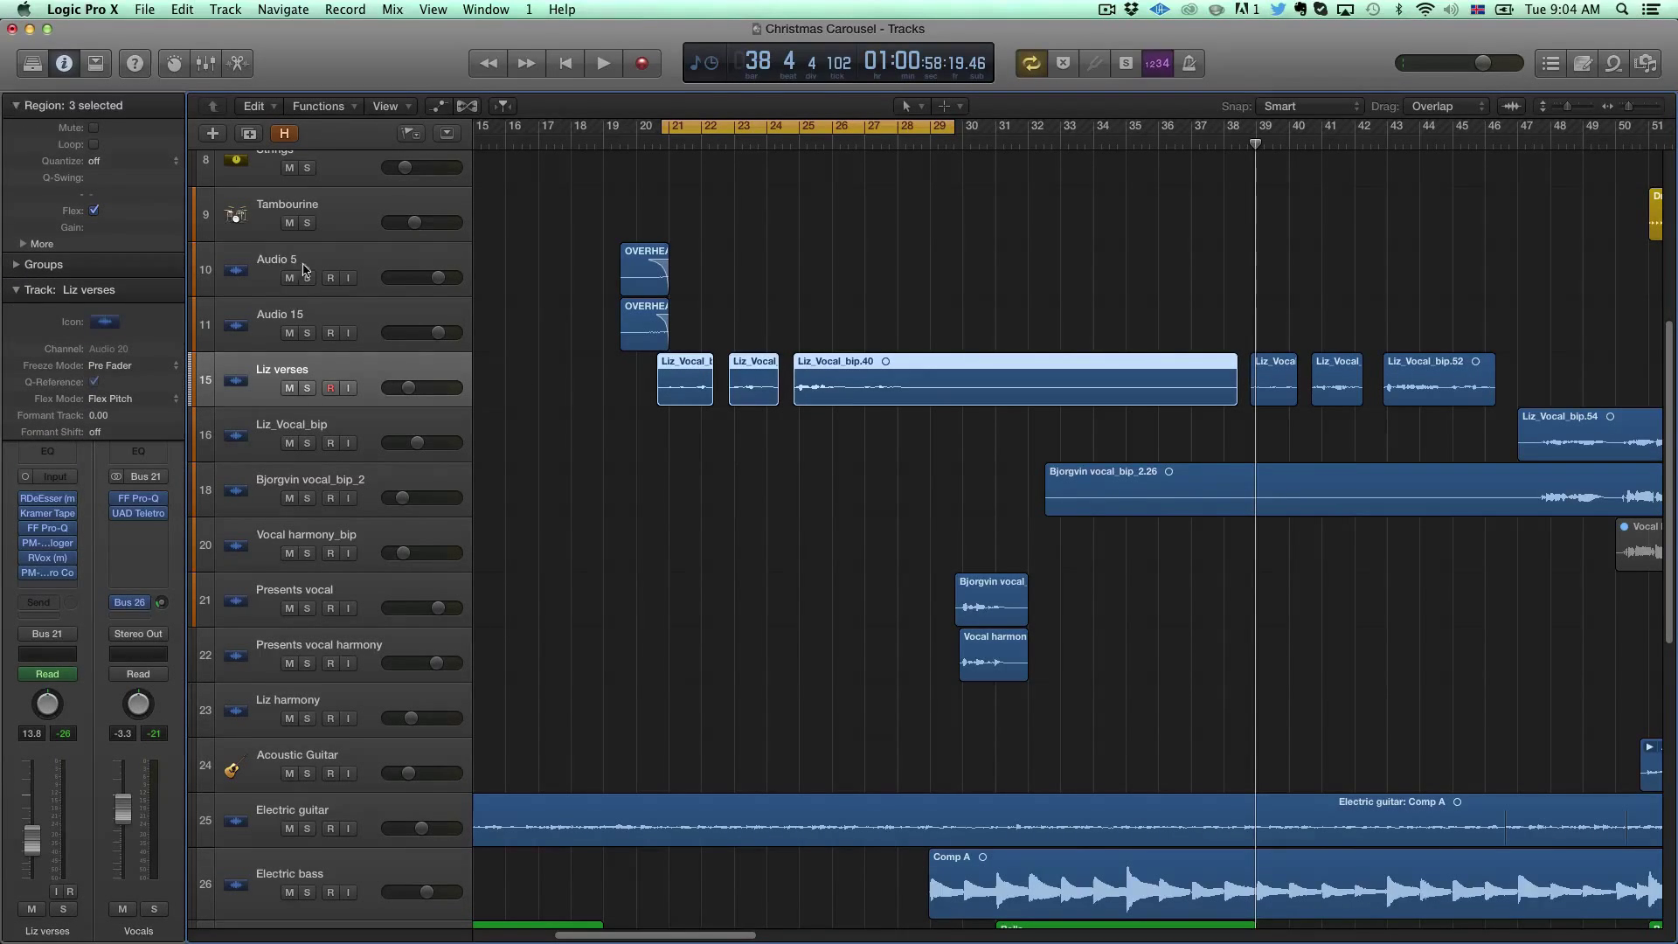
left_click(16, 104)
Step: Compare the chorus lead vocal track with the verse lead vocal track, and reselect the verse track with its first regions in view
scroll(370, 428, "right", 10)
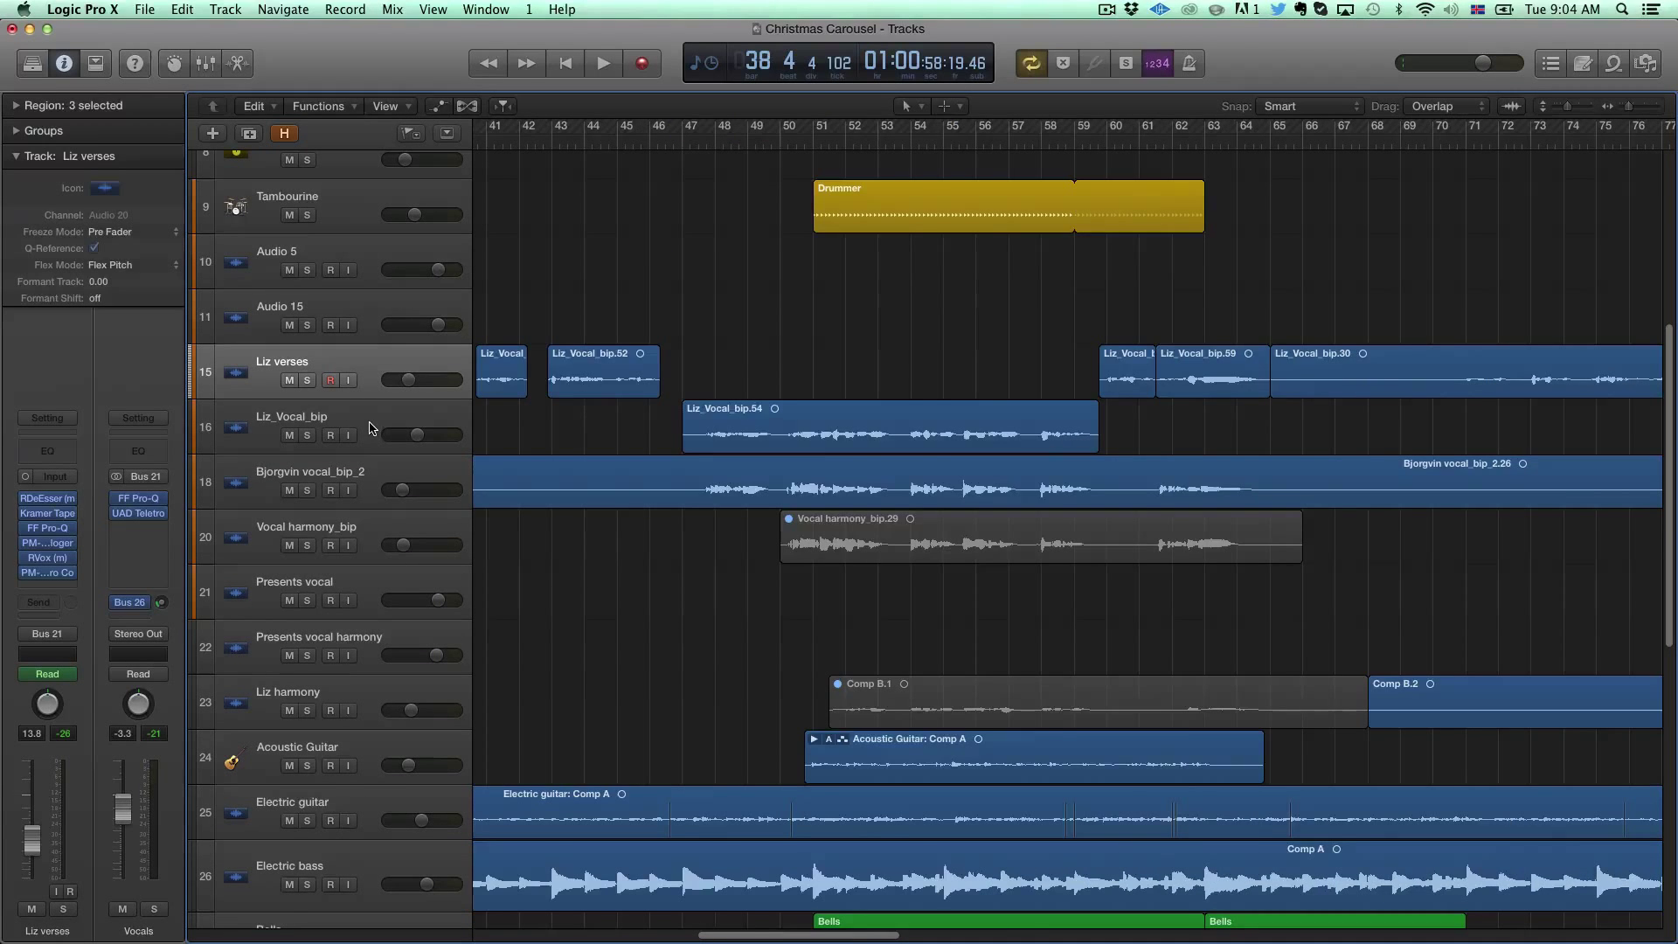
left_click(370, 428)
scroll(775, 541, "left", 10)
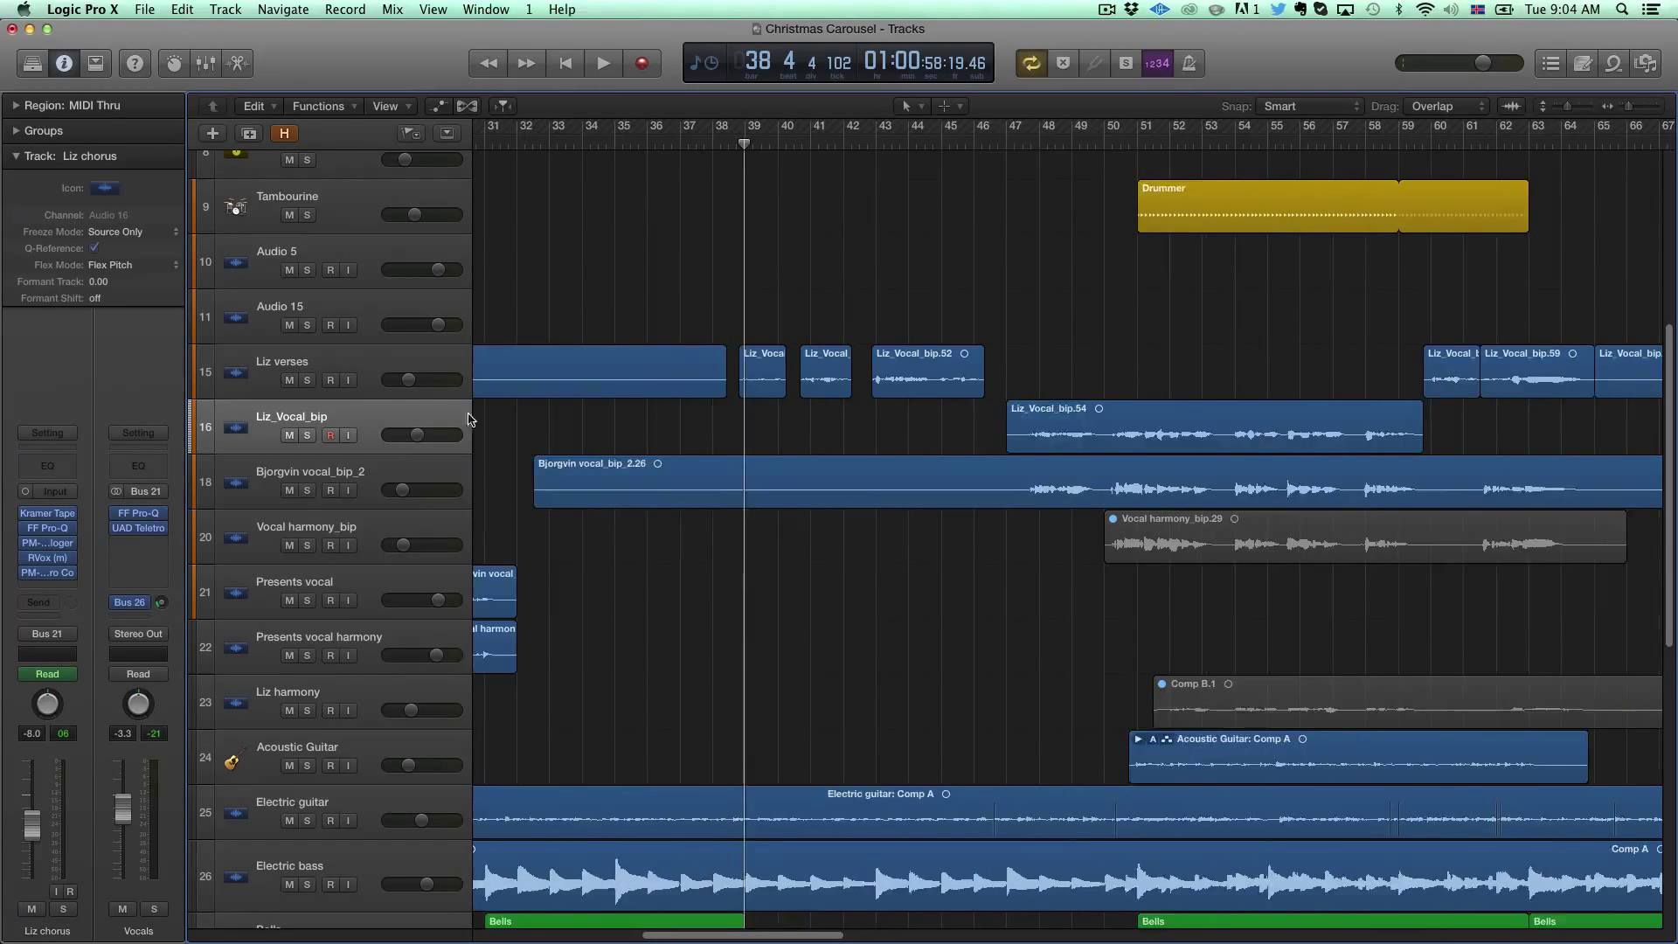
left_click(362, 362)
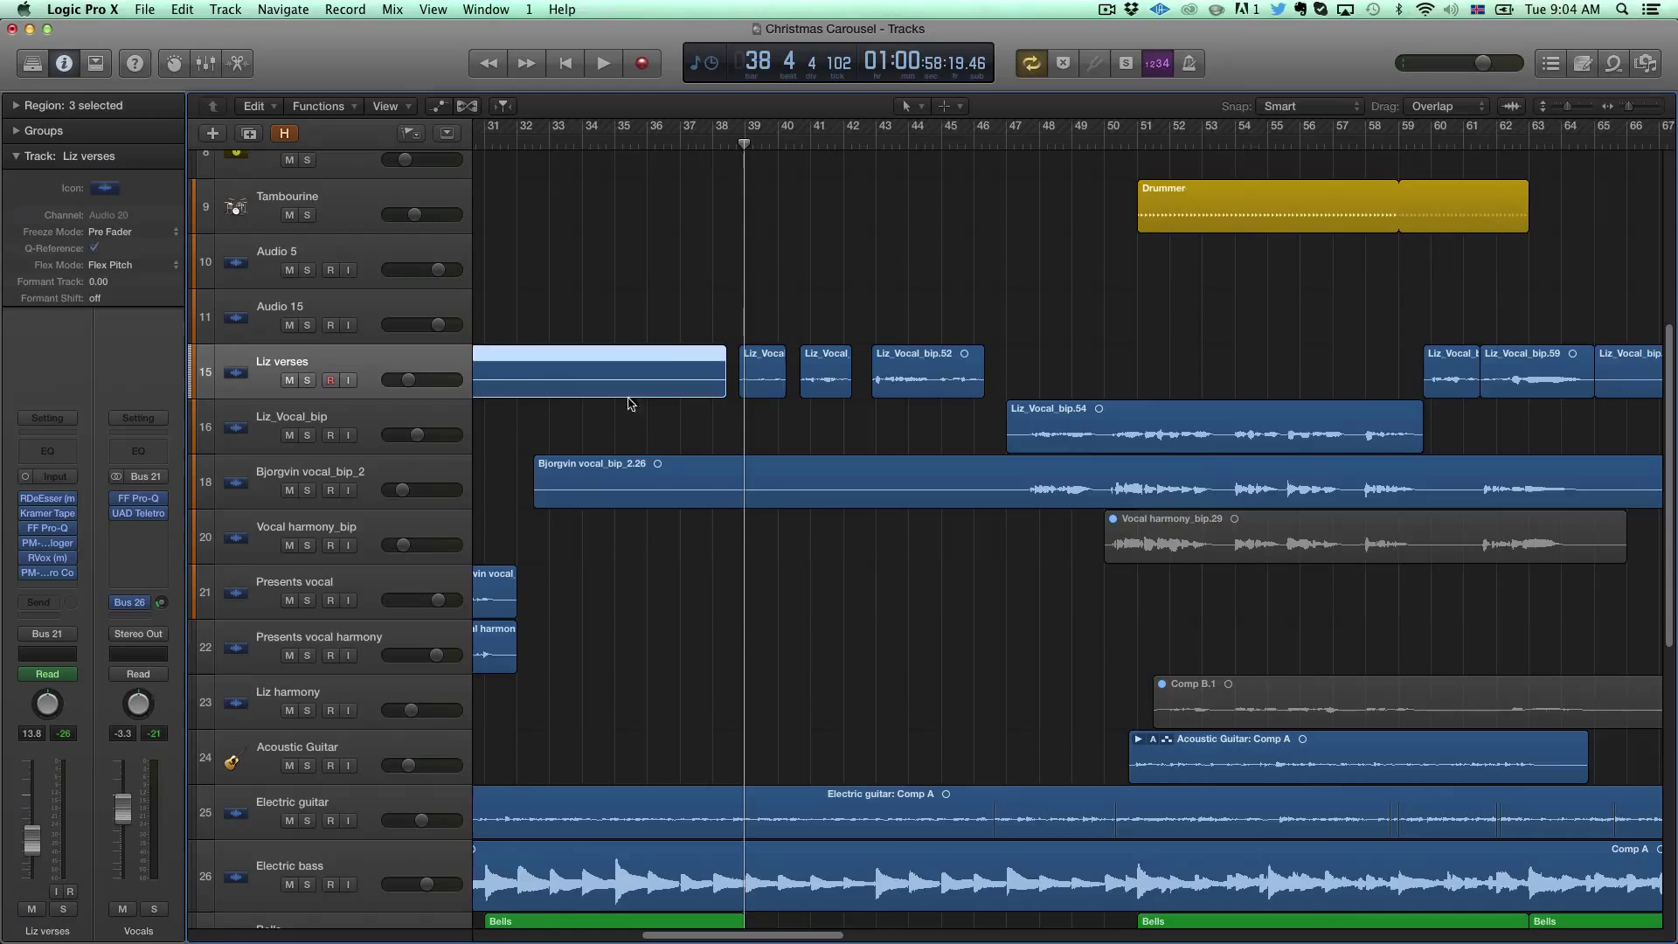
scroll(817, 175, "left", 10)
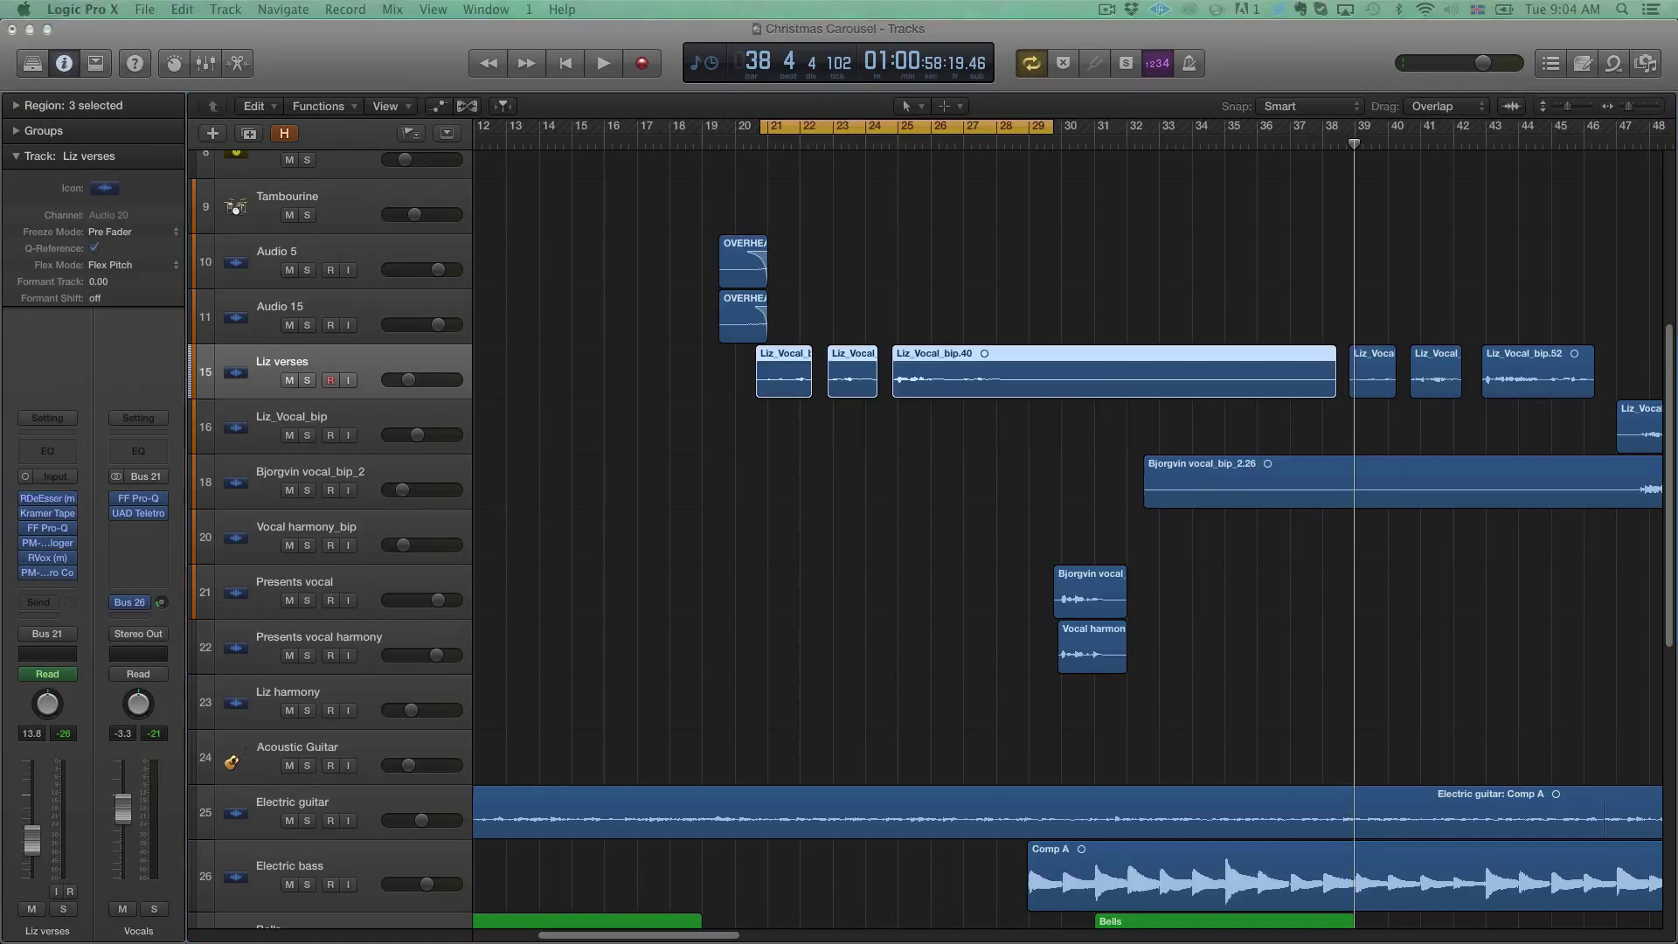
Step: Open the RDeEsser, Kramer Tape and FF Pro-Q plug-ins on the verse lead vocal track and arrange their windows for viewing
left_click(47, 498)
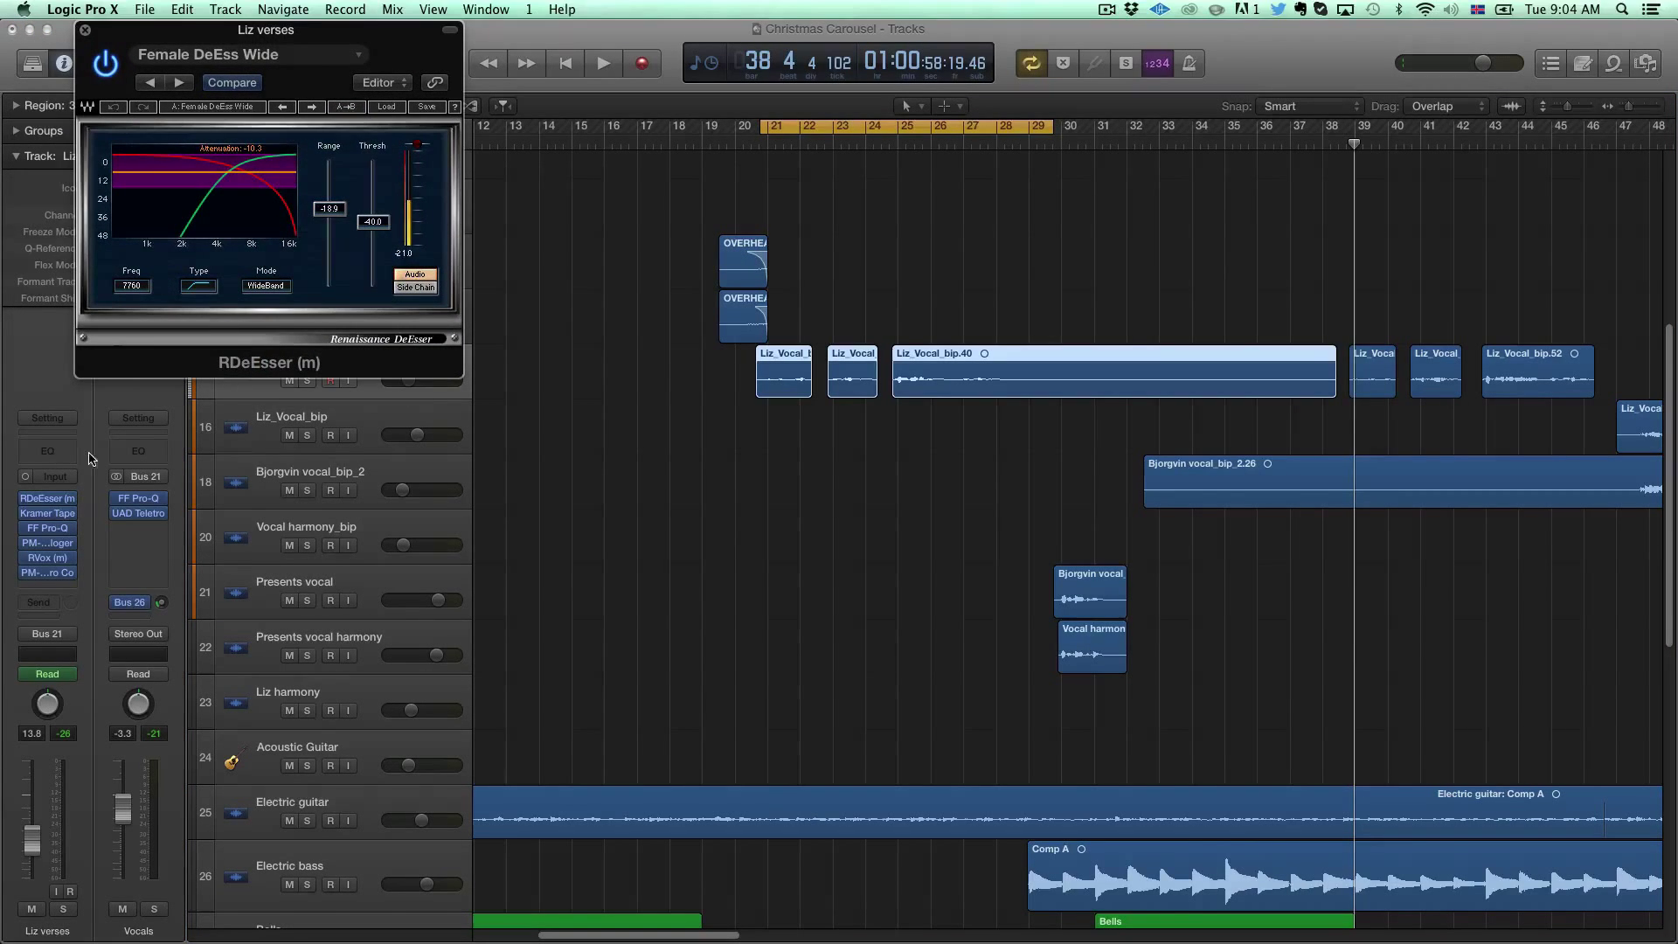
left_click(46, 515)
left_click(46, 515)
left_click_drag(704, 125, 711, 50)
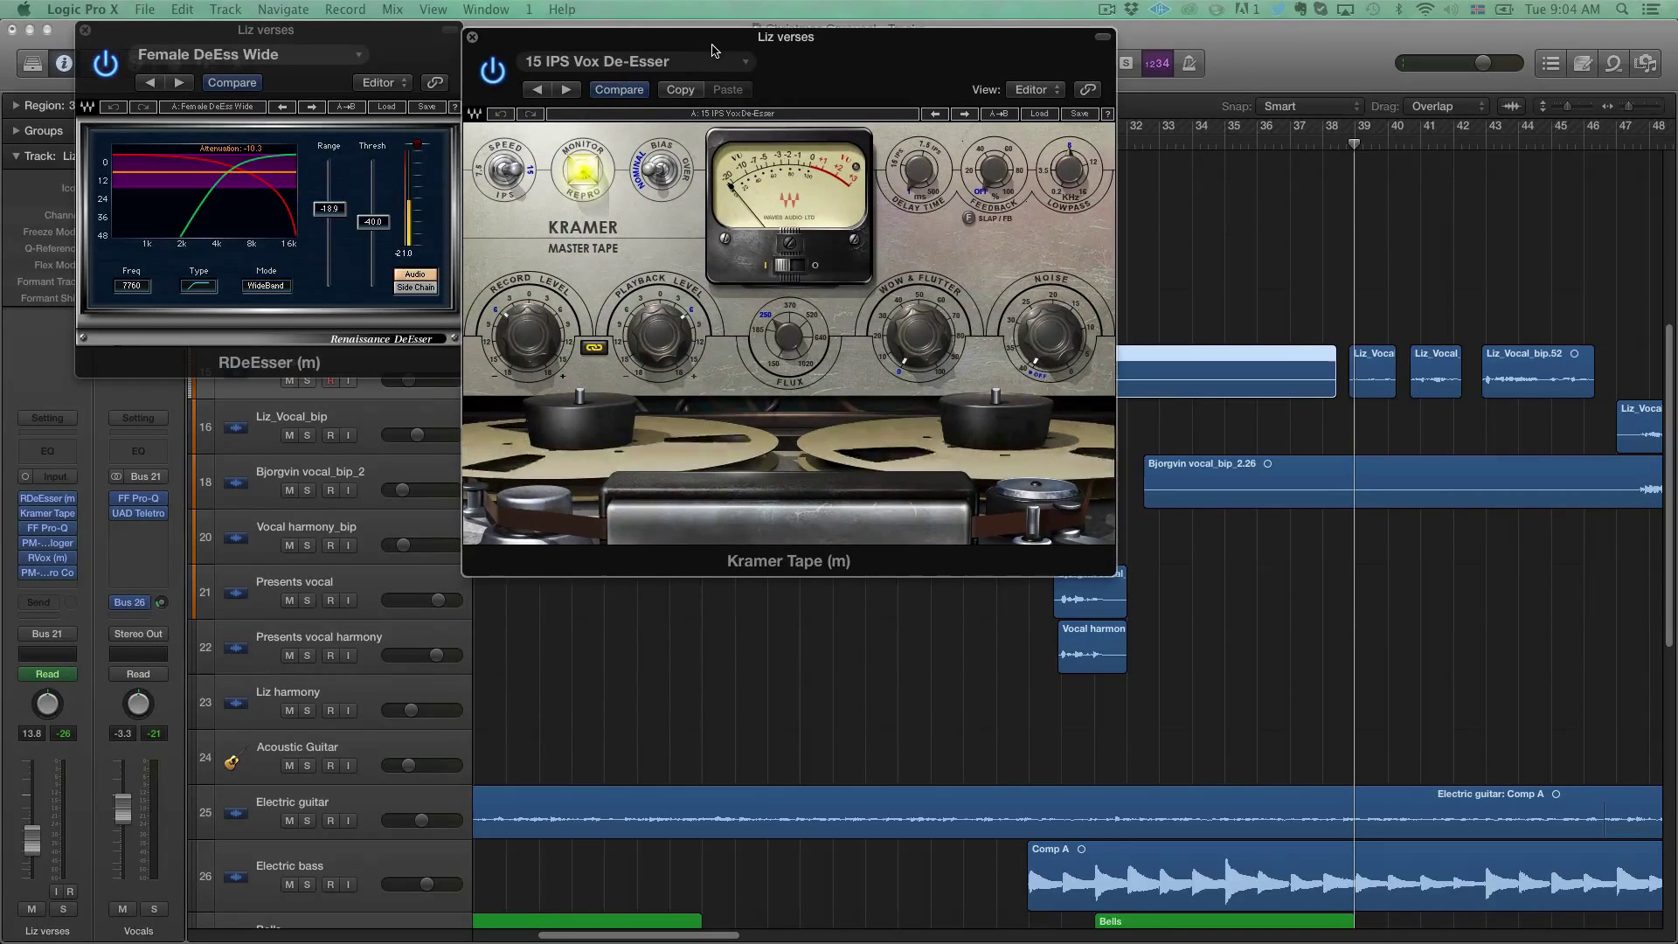
left_click(49, 529)
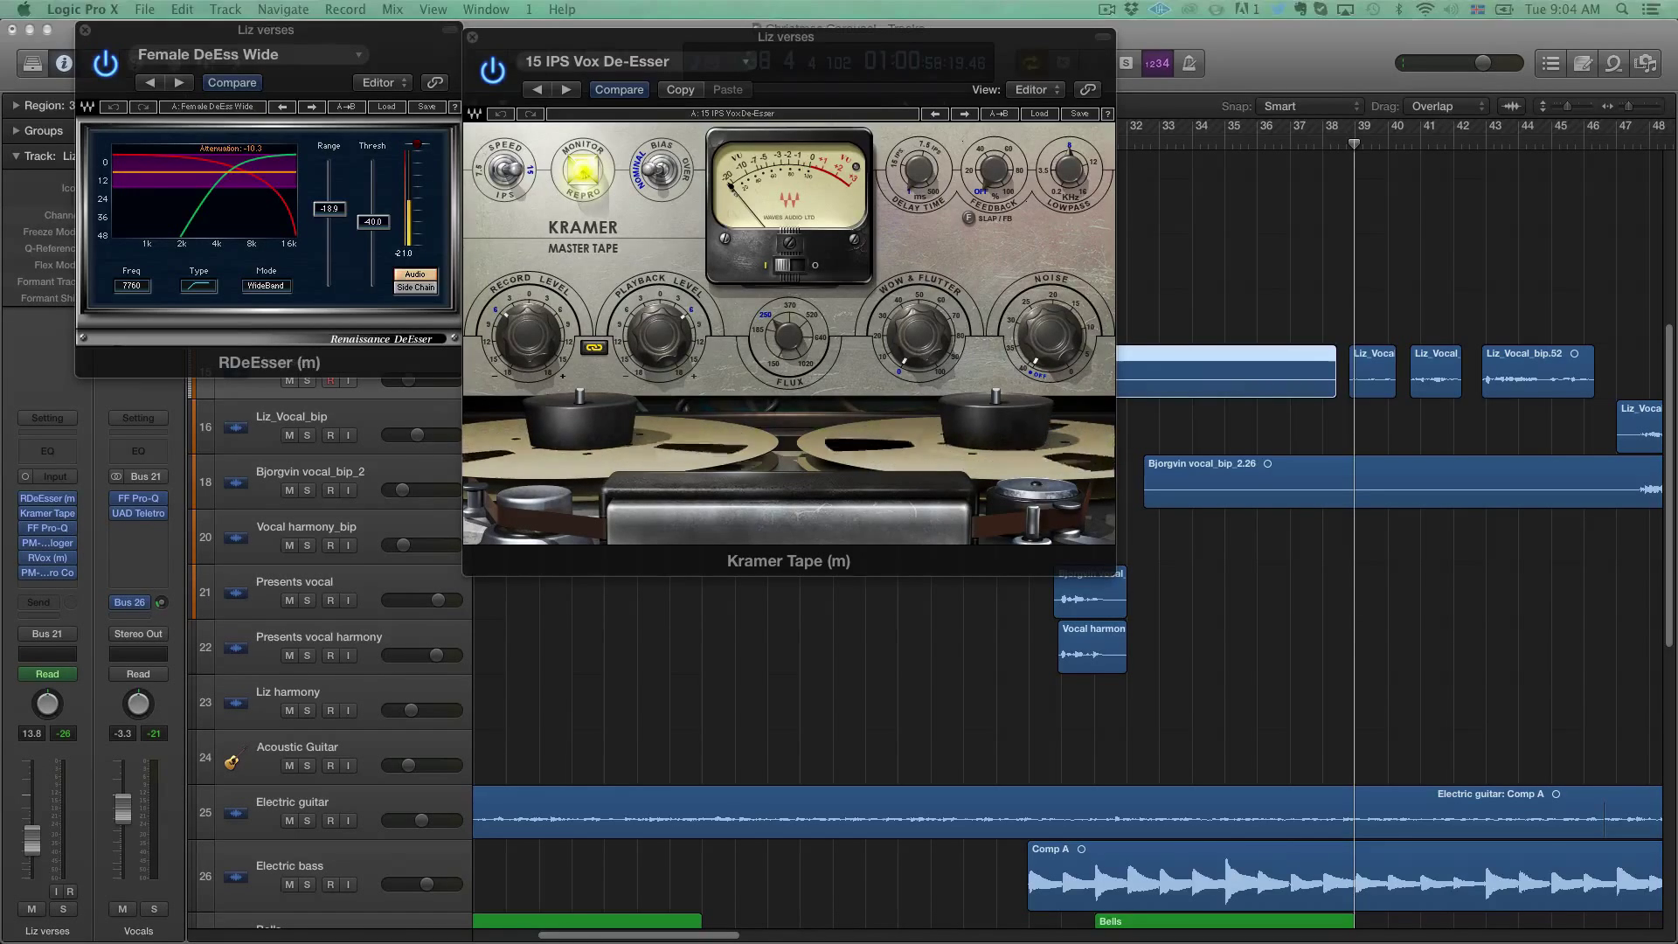
left_click_drag(1626, 348, 538, 423)
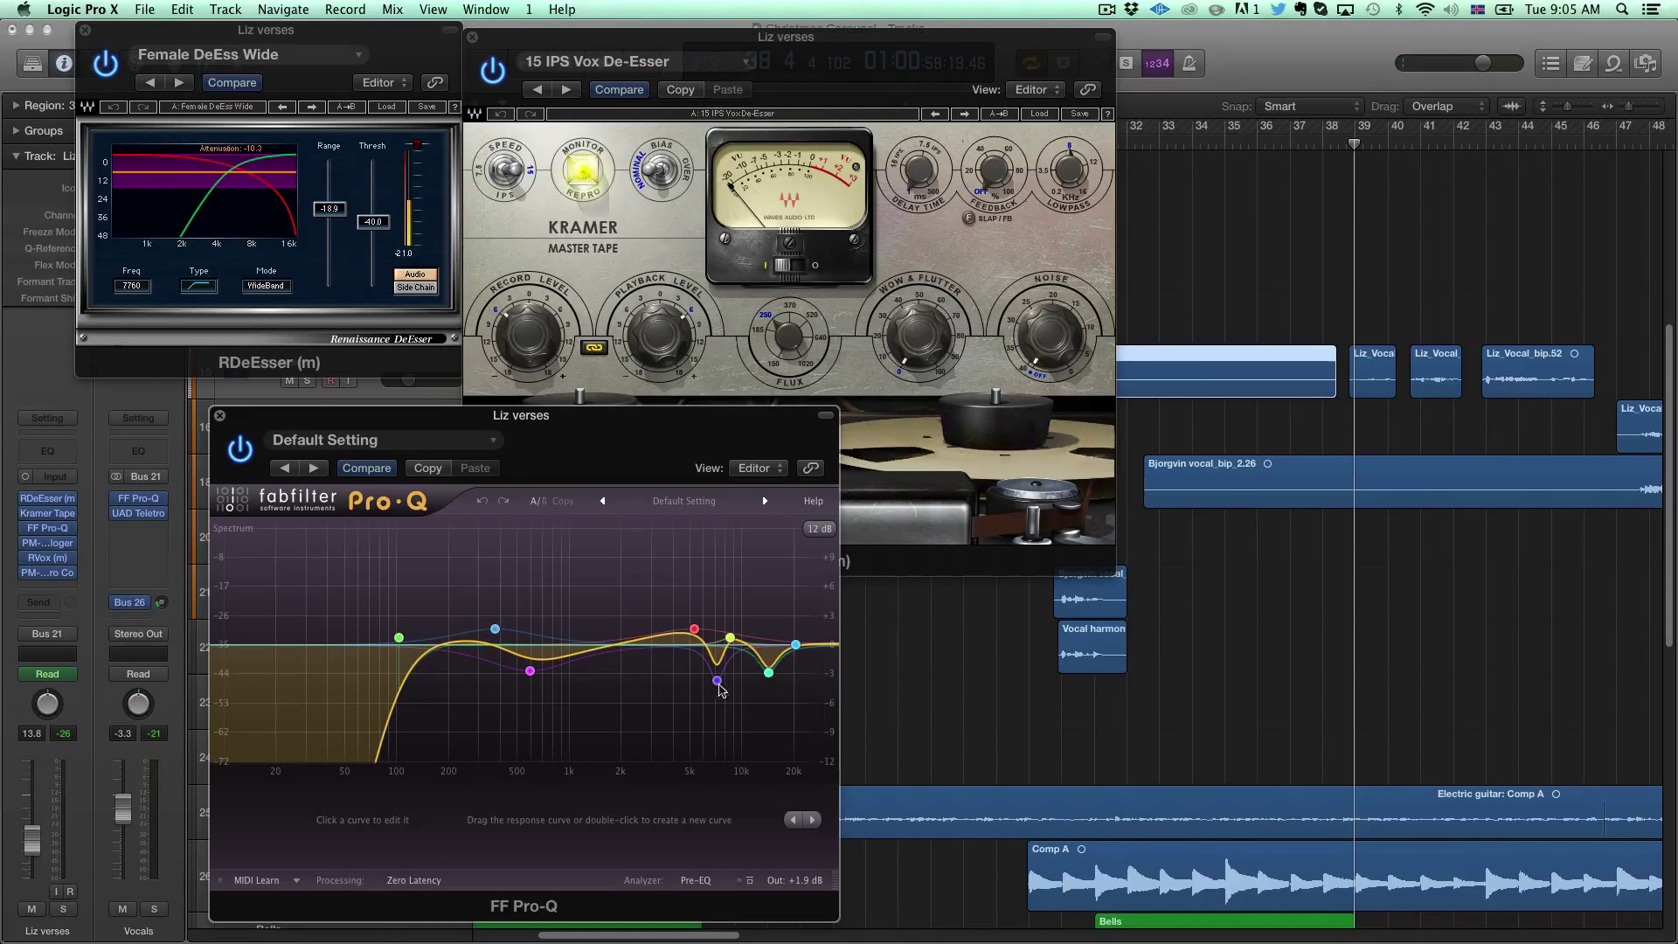
Step: Open the verse lead vocal's PM-Analoger, RVox and PM-Retro Compressor plug-ins and arrange their windows alongside the others
left_click(51, 542)
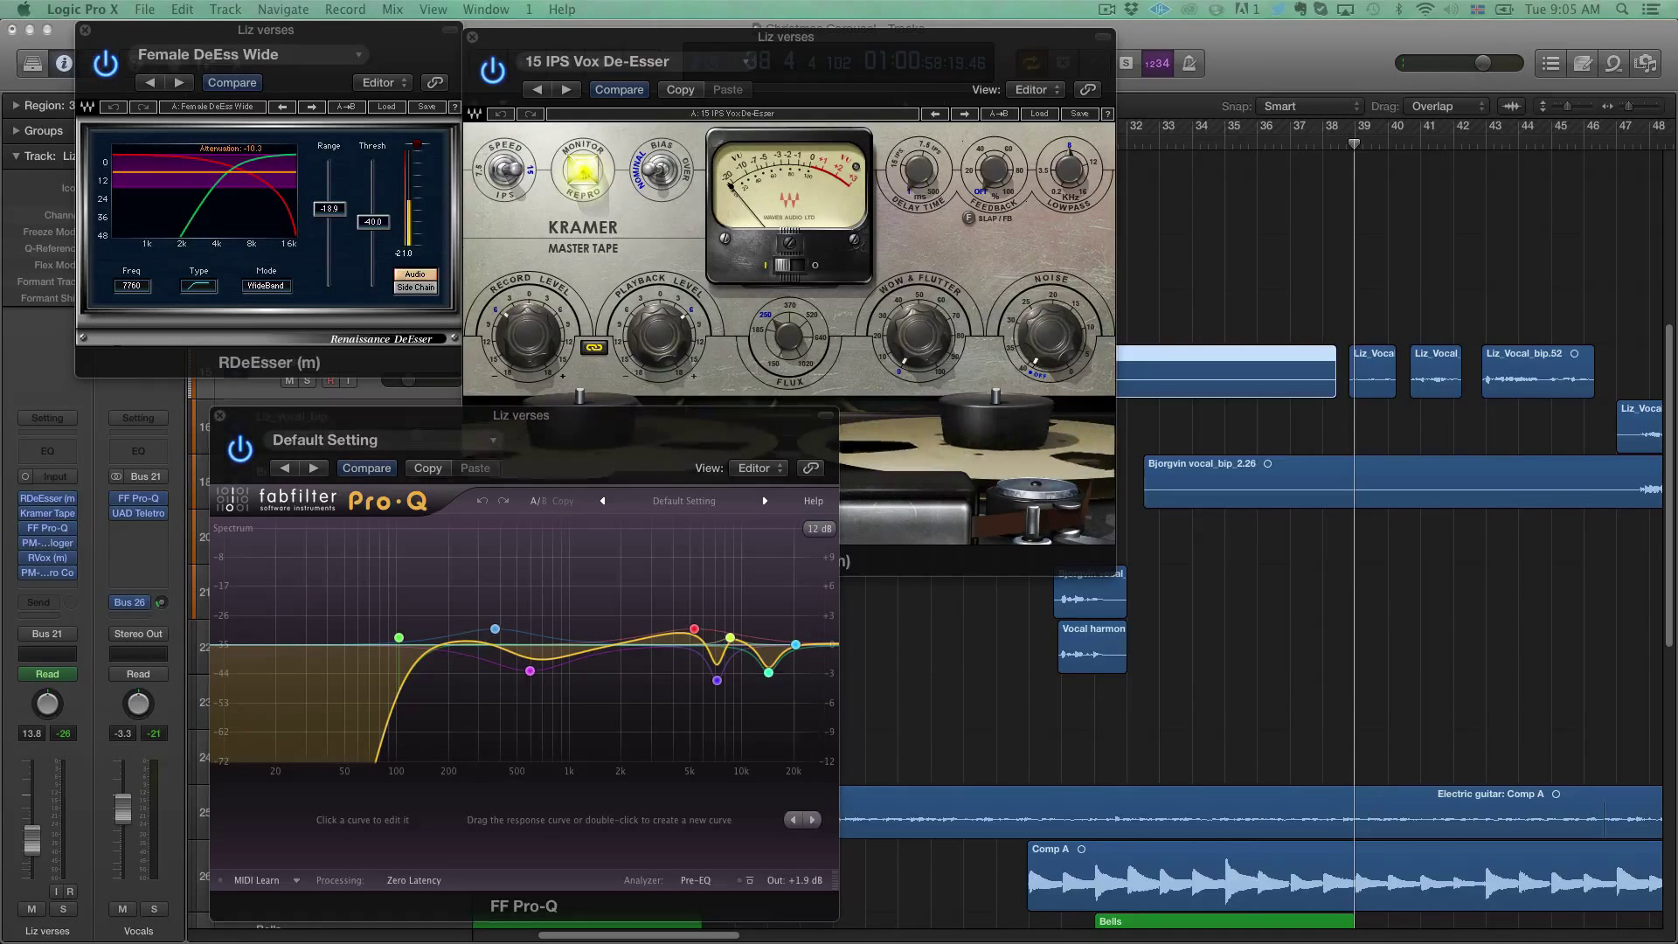
left_click_drag(1241, 26, 1029, 311)
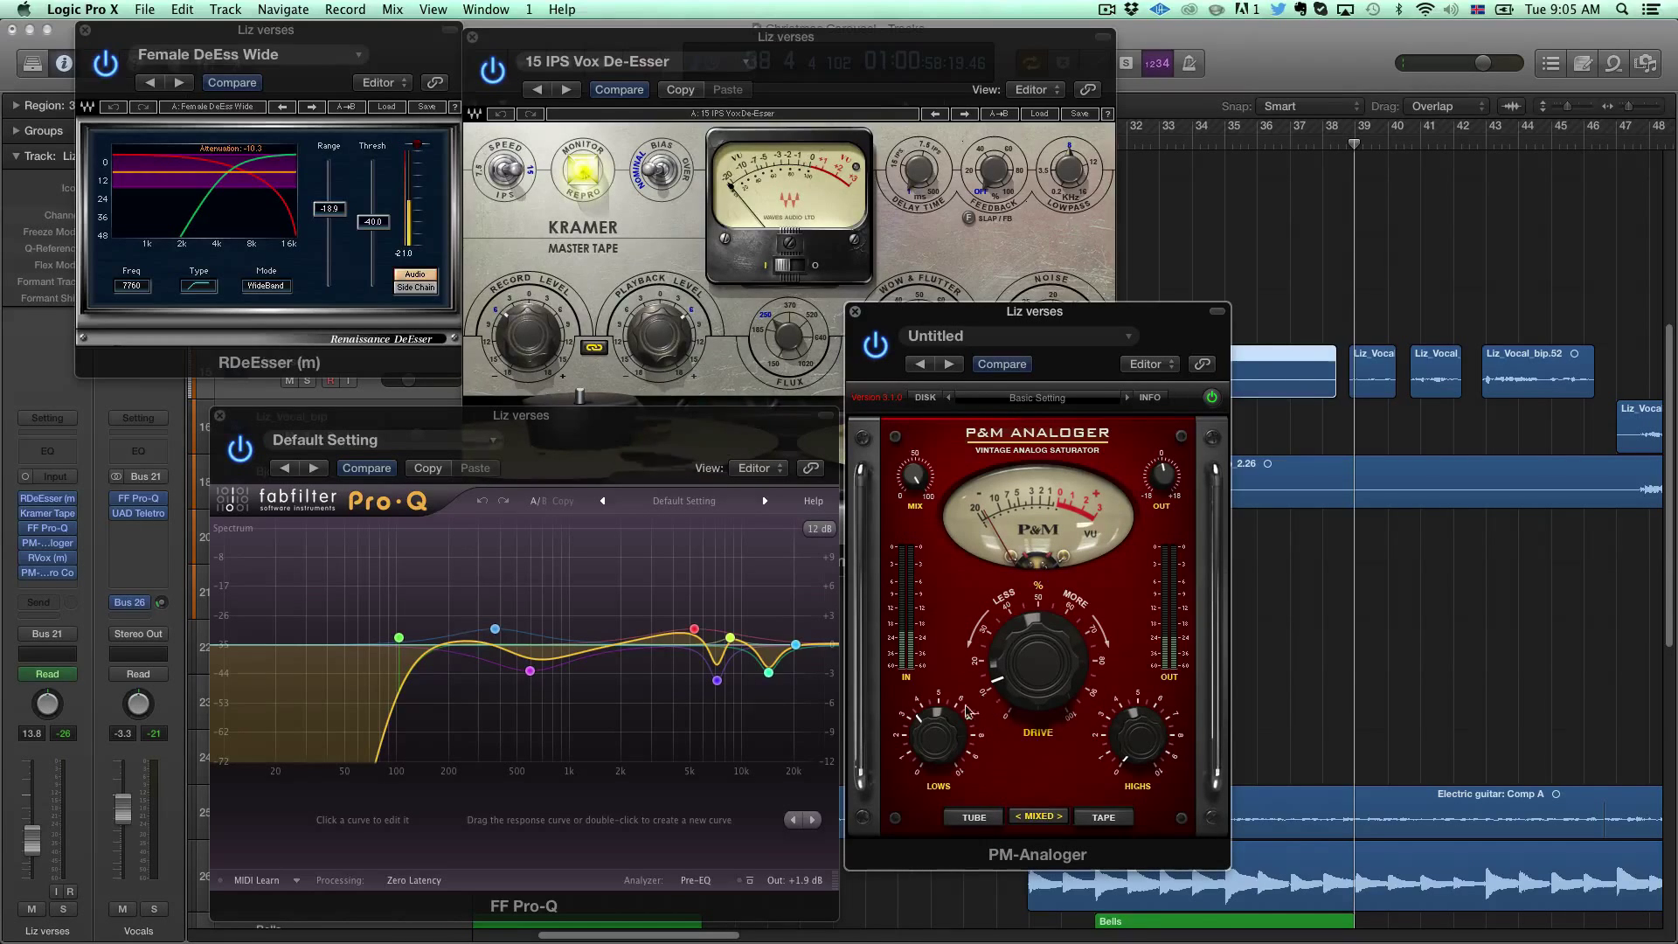
left_click(49, 564)
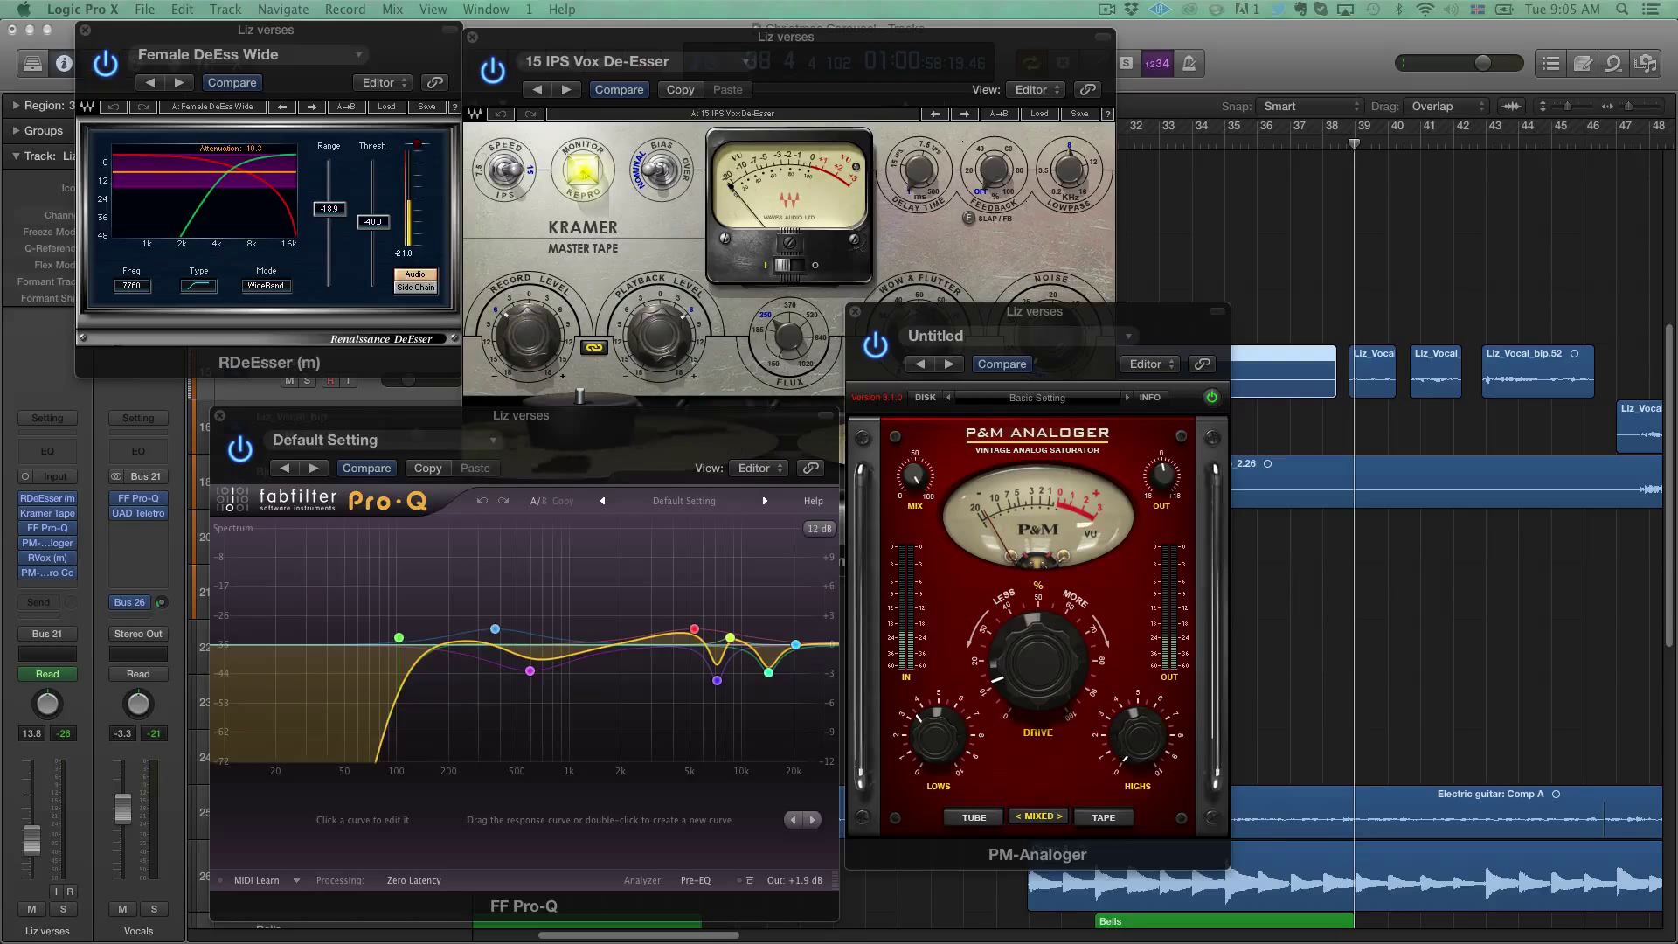
left_click_drag(888, 373, 1379, 460)
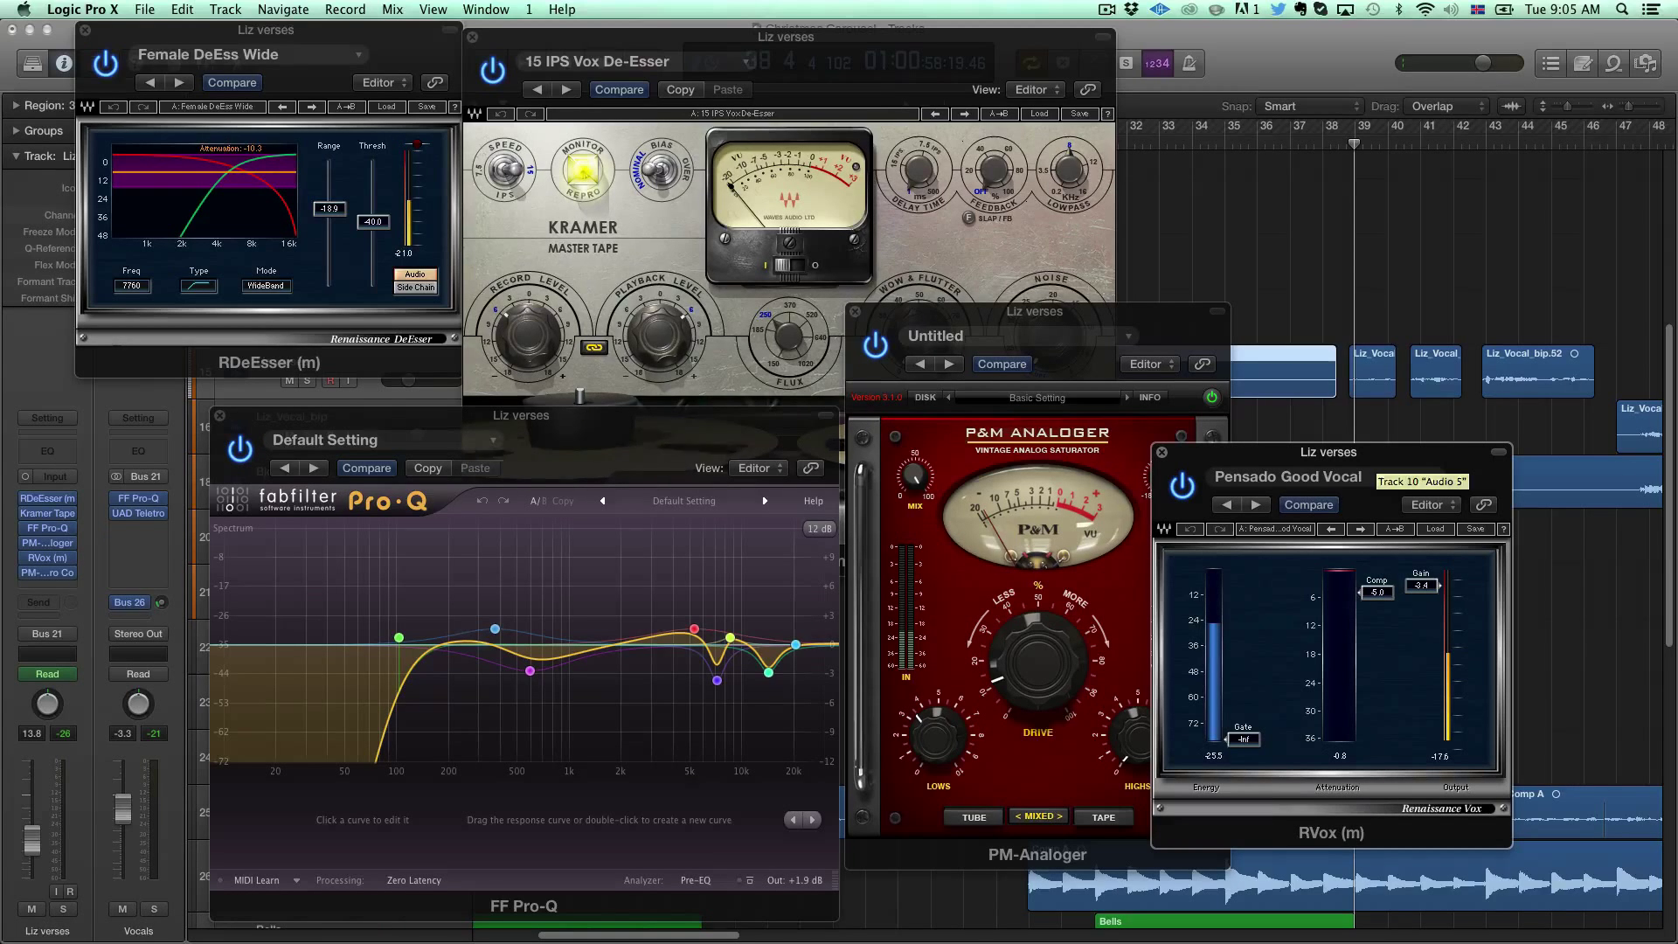
left_click(48, 573)
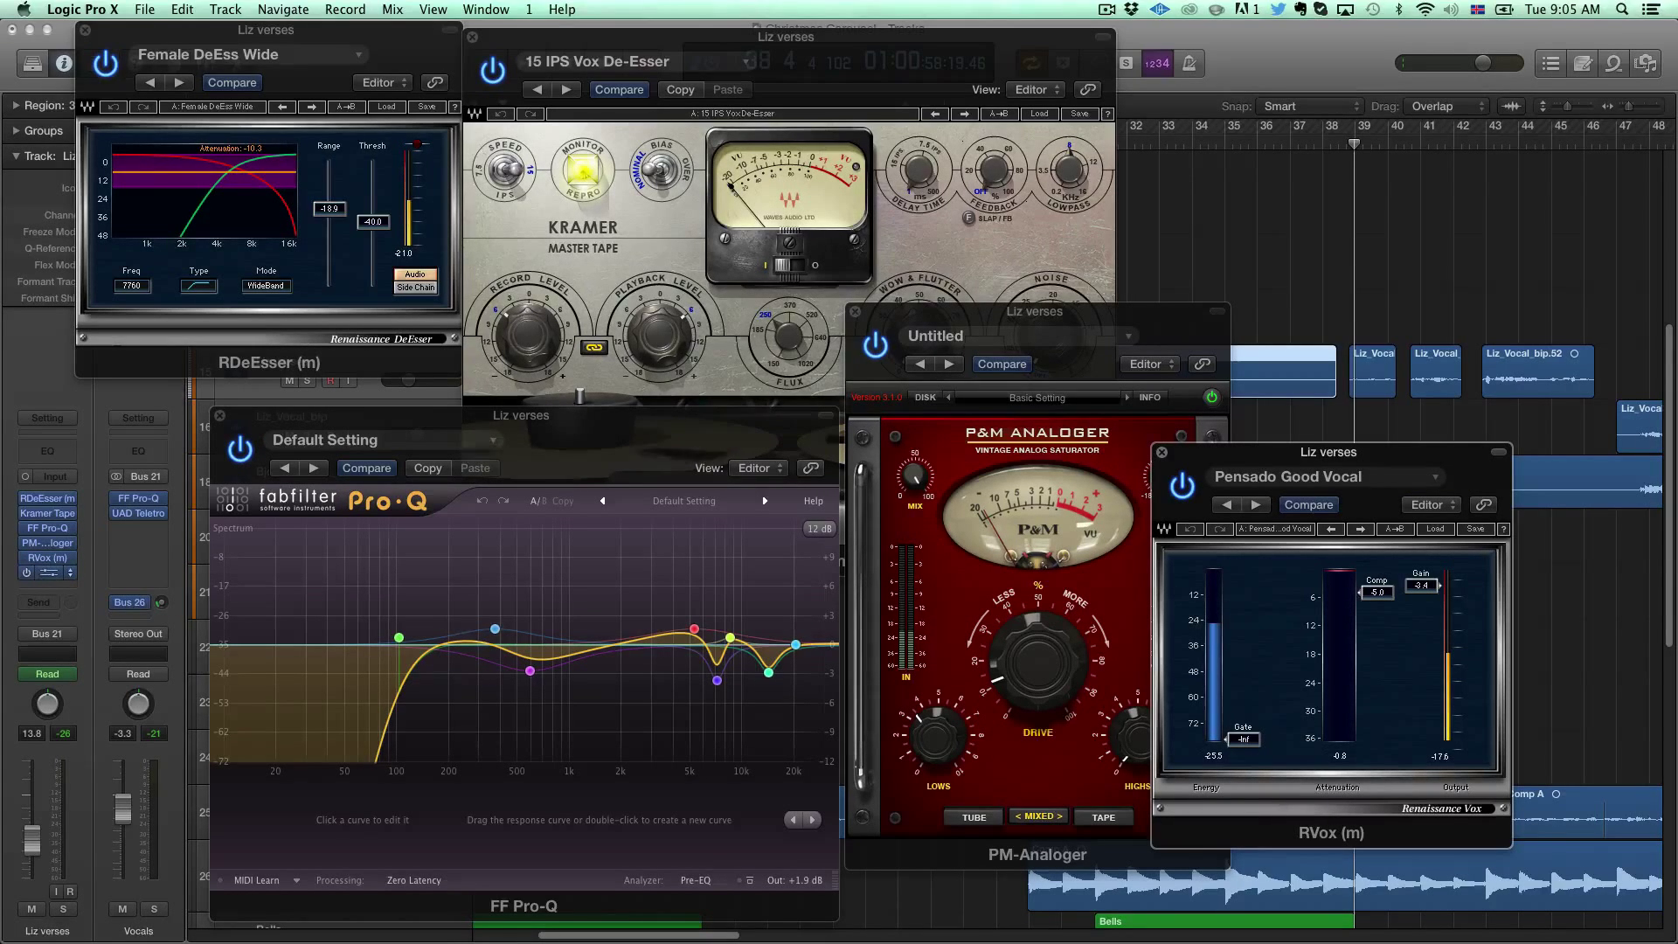
left_click(1095, 293)
left_click_drag(1095, 293, 321, 342)
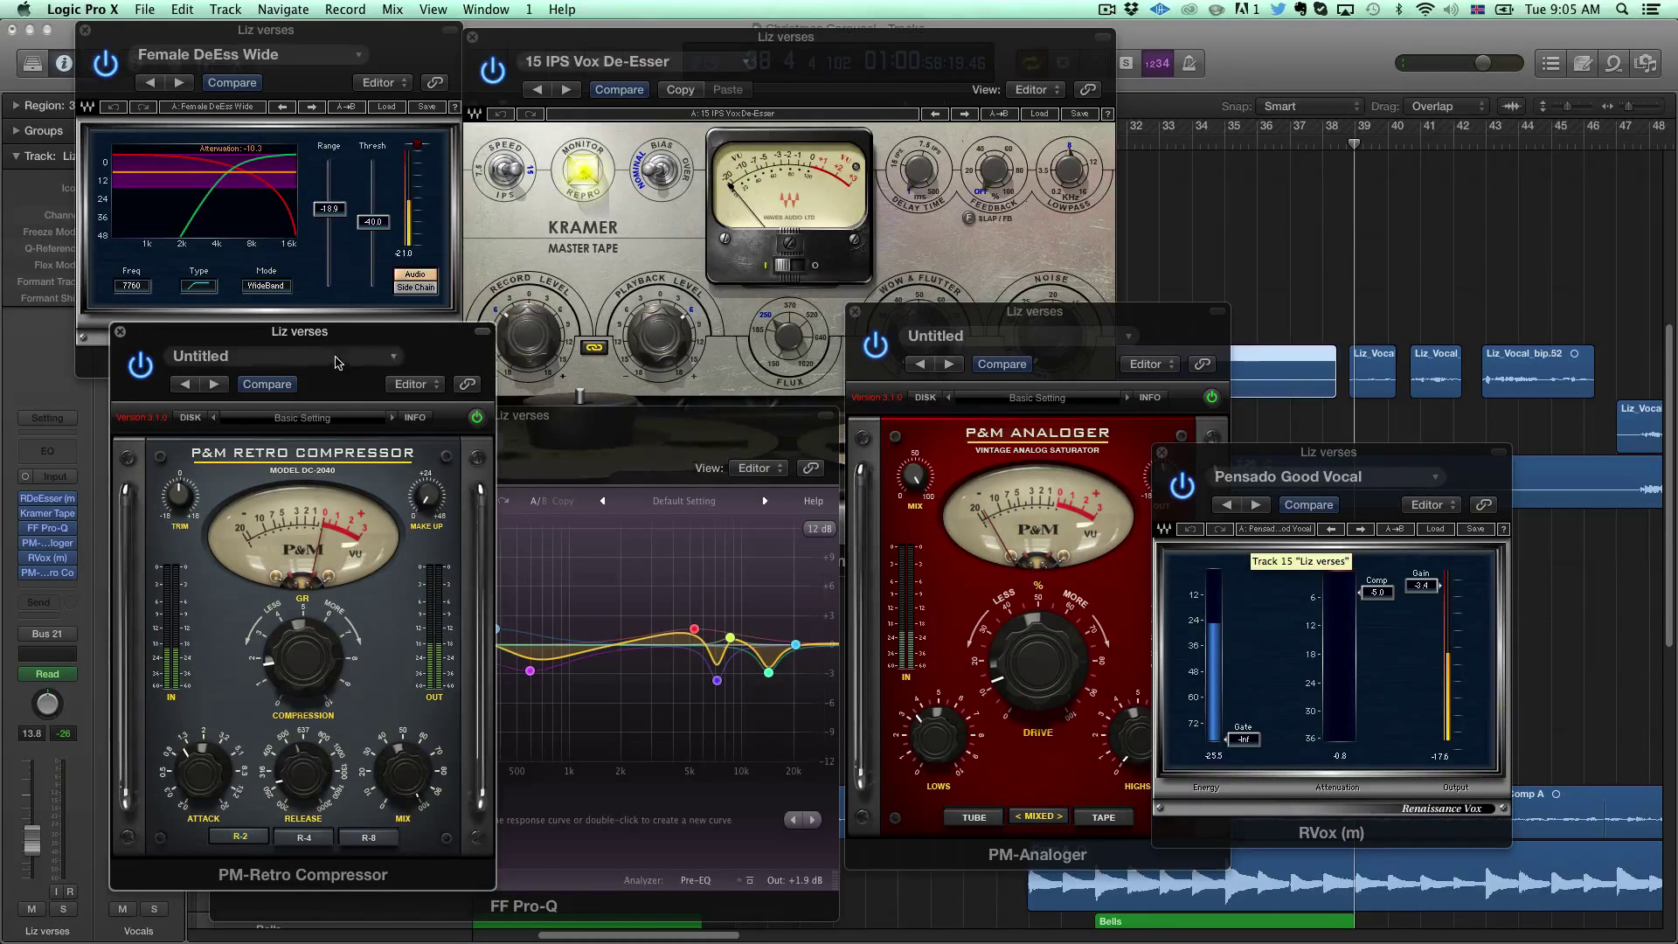
left_click_drag(413, 368, 811, 355)
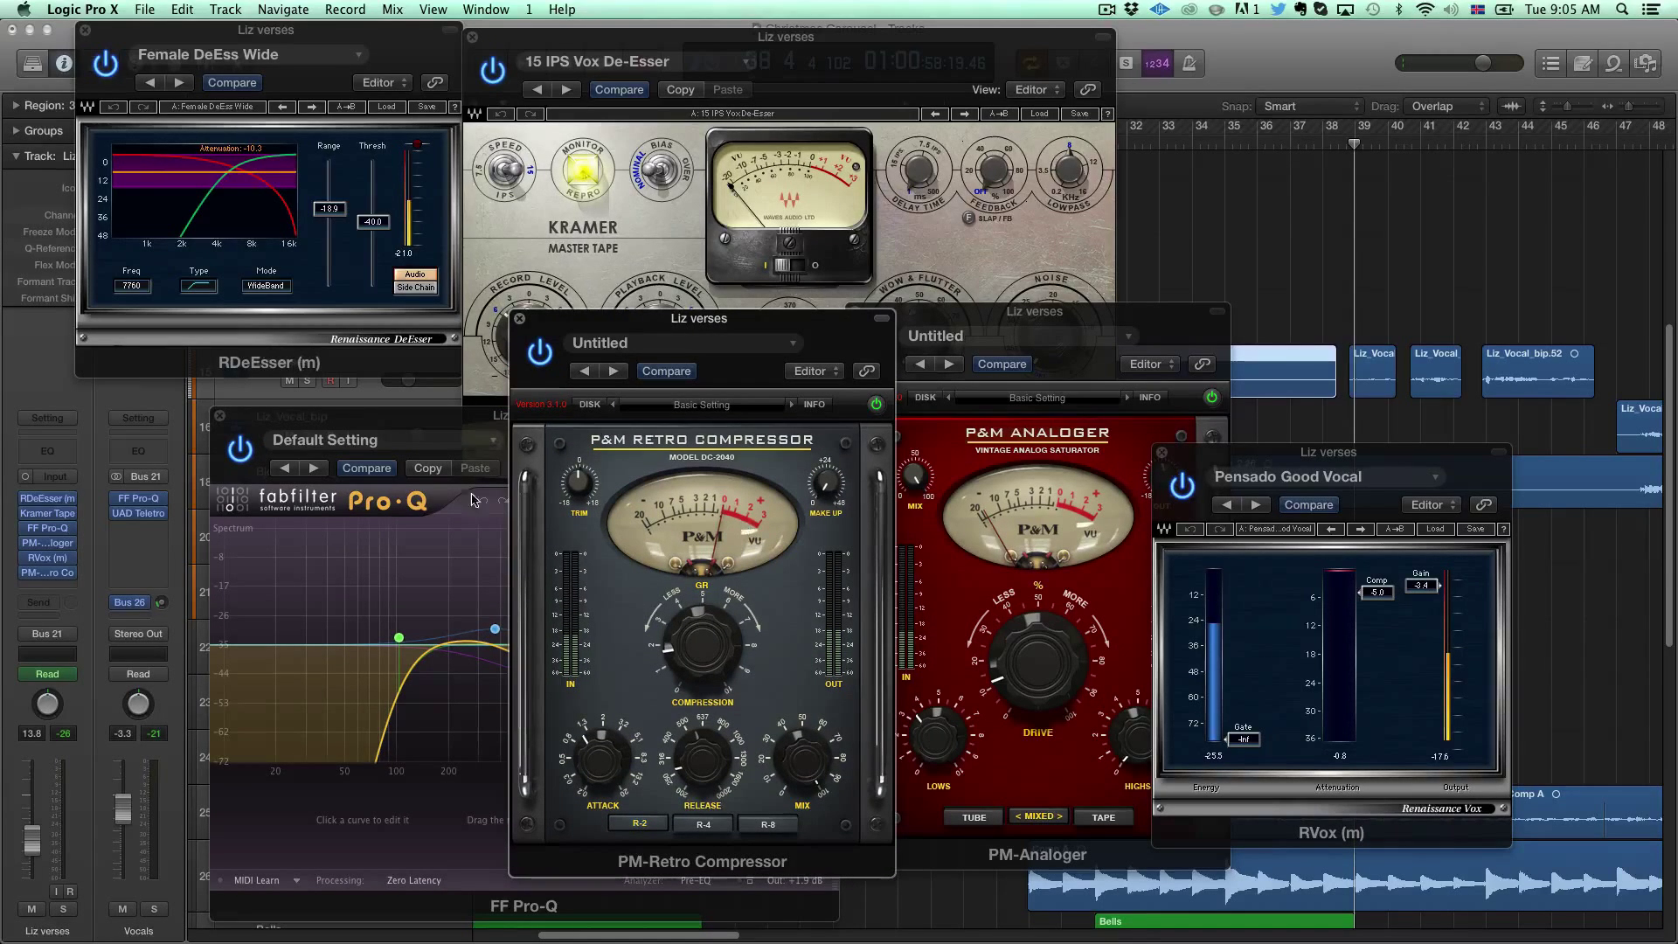
Step: Bypass all six plug-ins on the verse lead vocal and solo the track to hear it unprocessed during playback
left_click(28, 502)
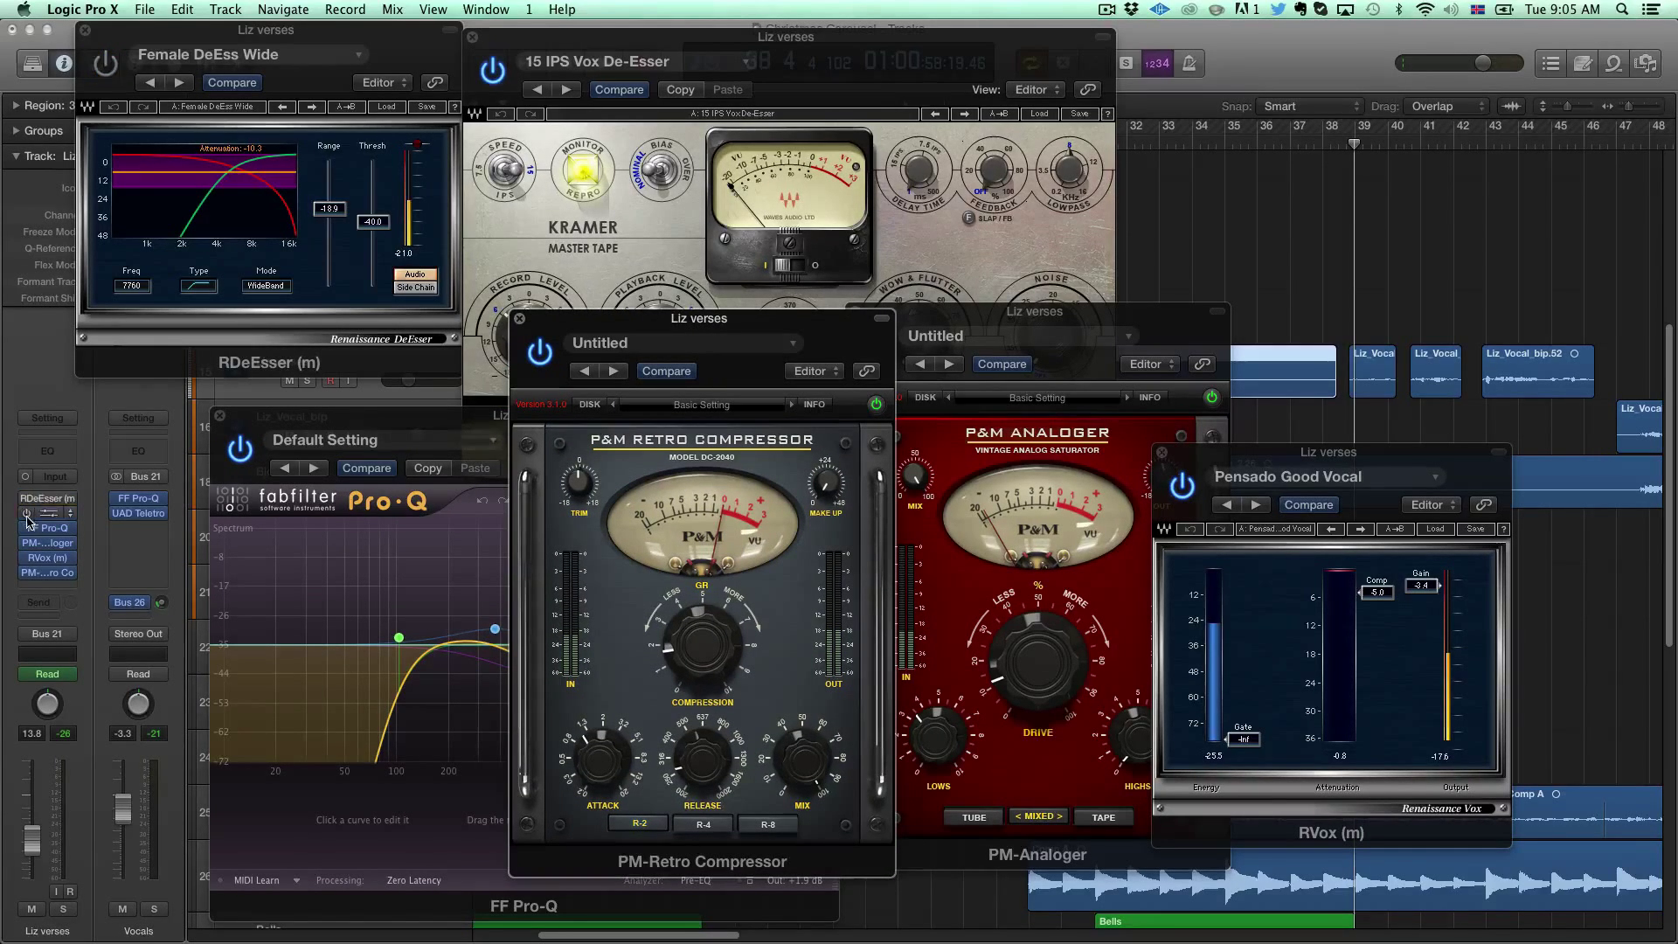
left_click(26, 514)
left_click(26, 528)
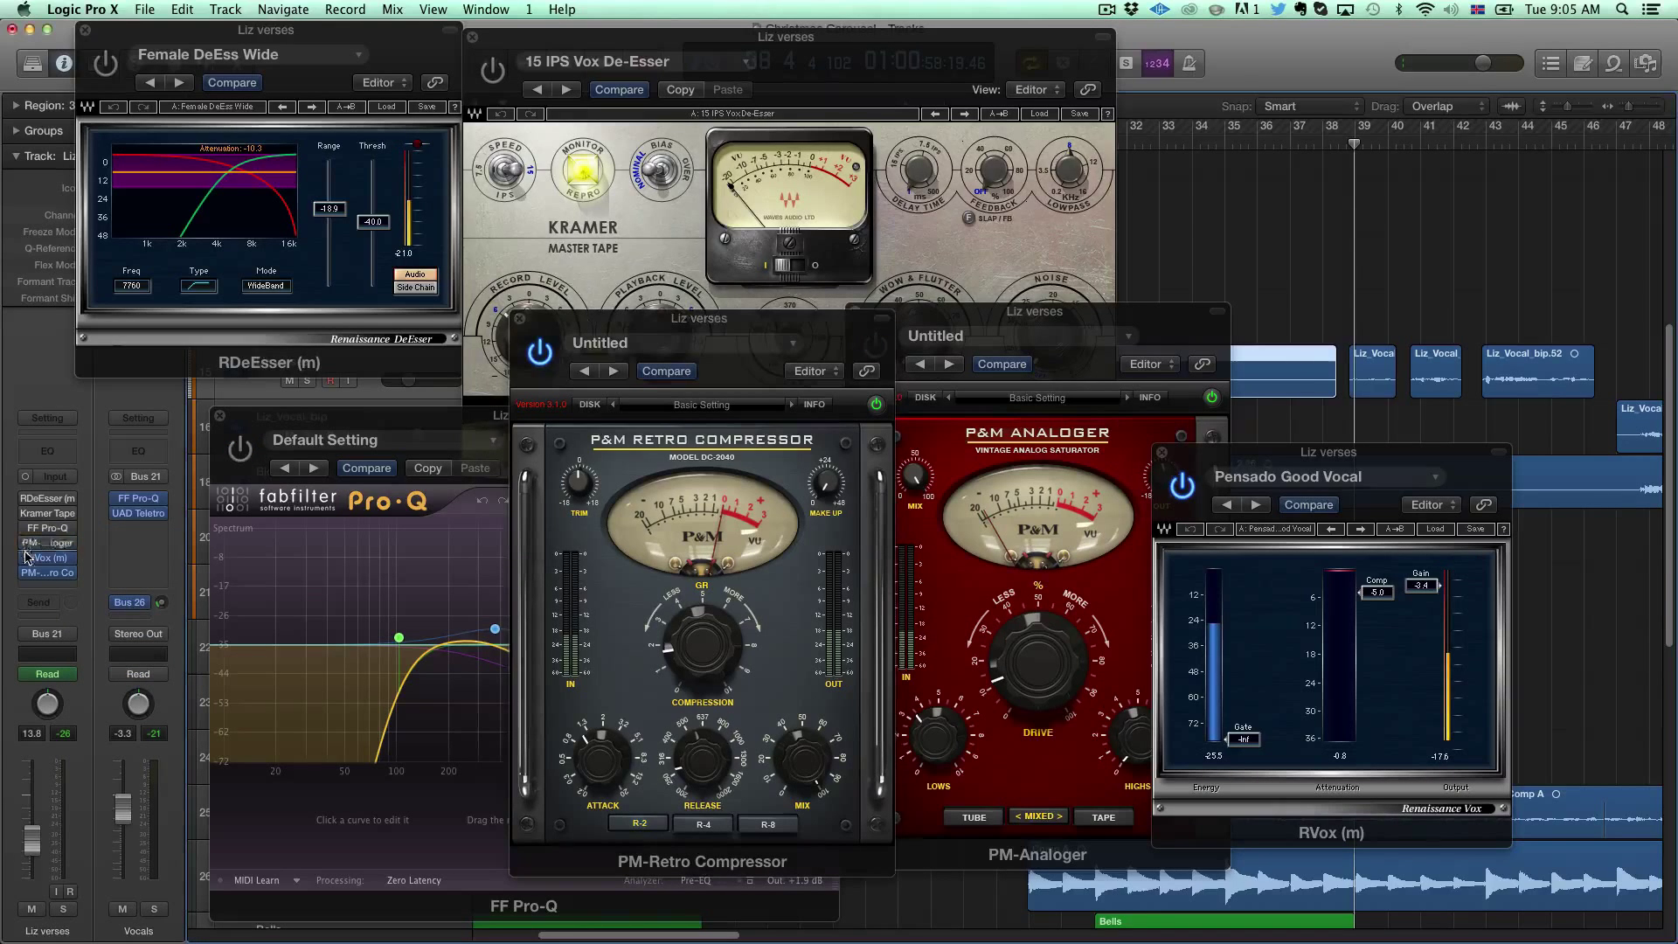
left_click(26, 558)
left_click(26, 572)
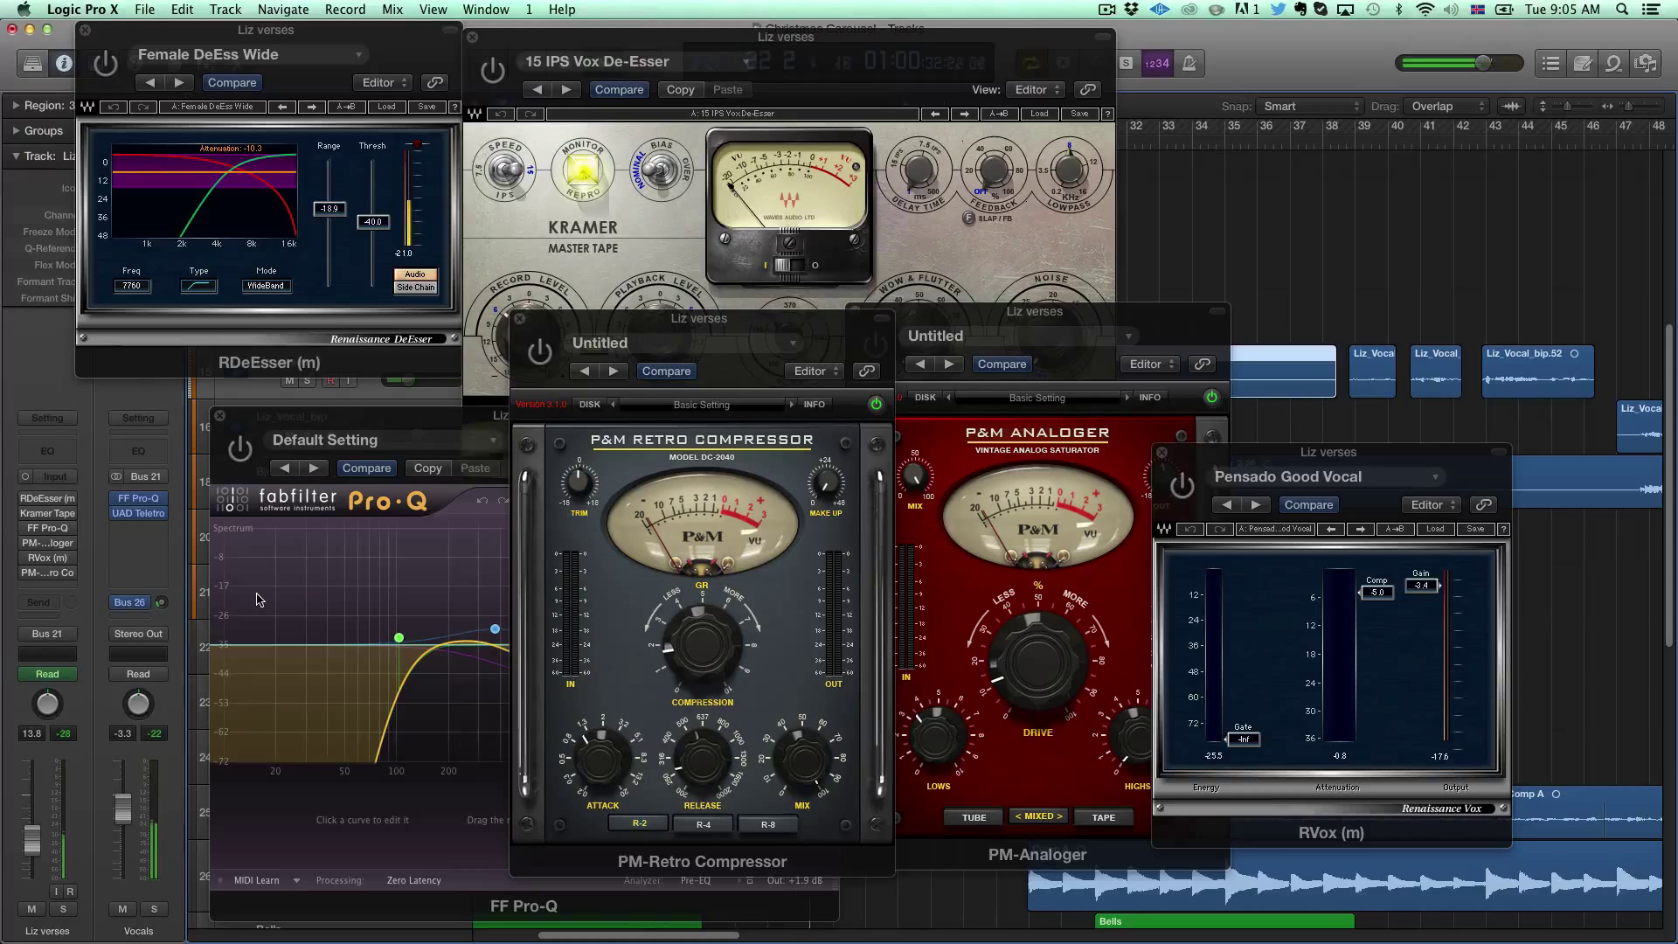
left_click(68, 913)
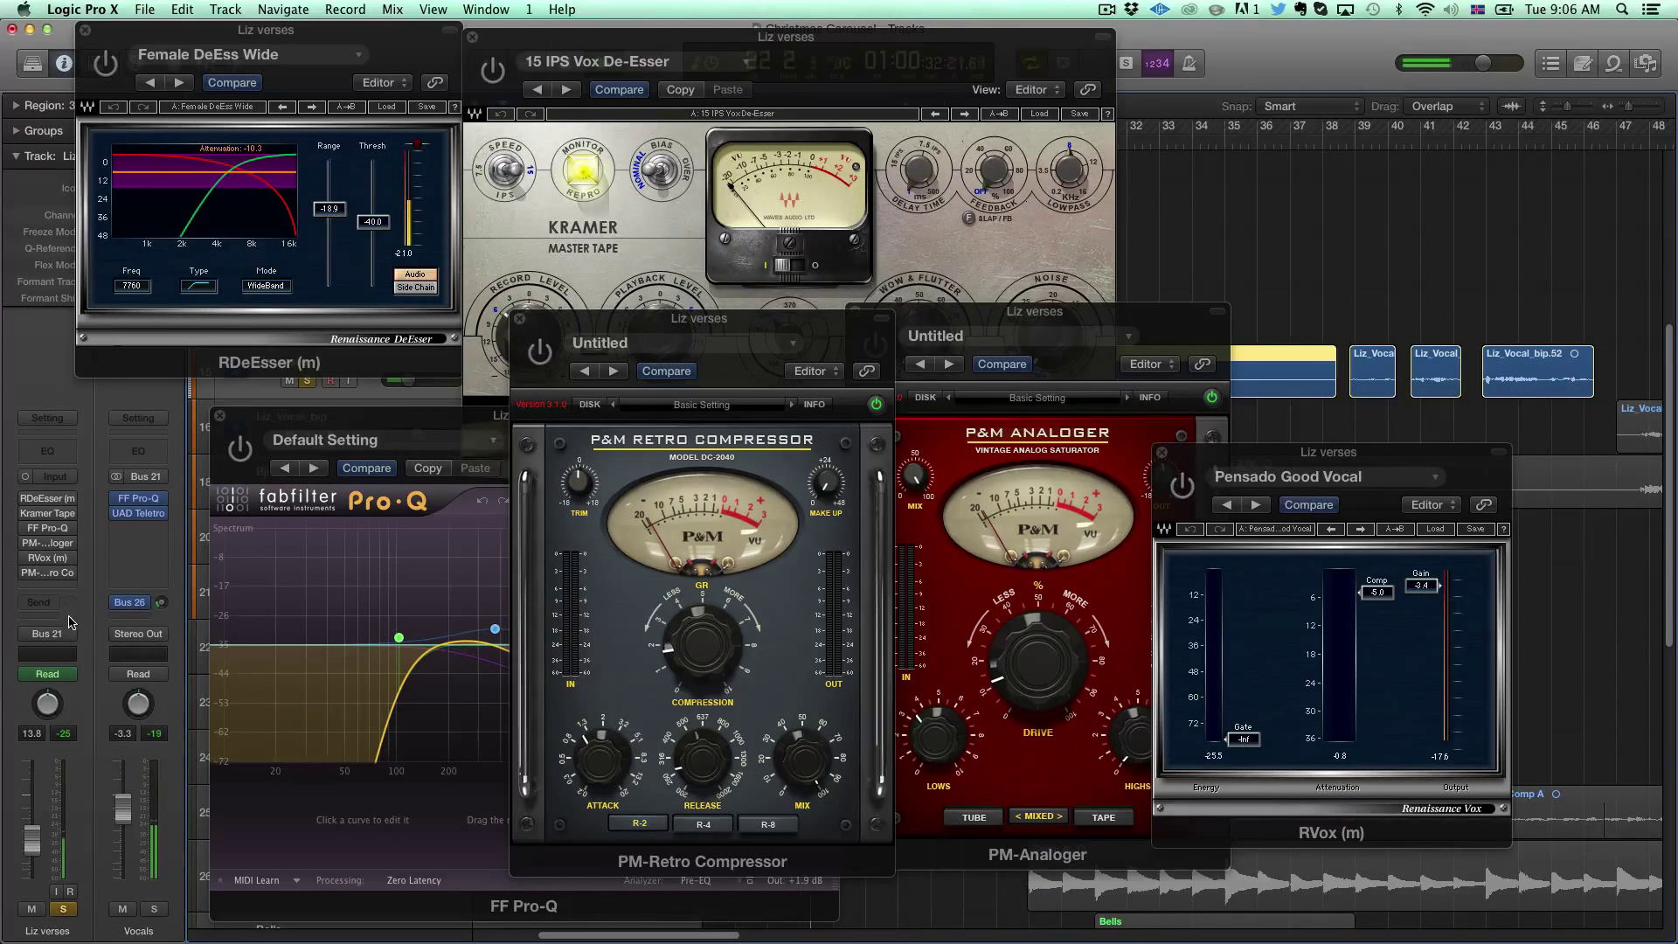
mouse_move(69, 504)
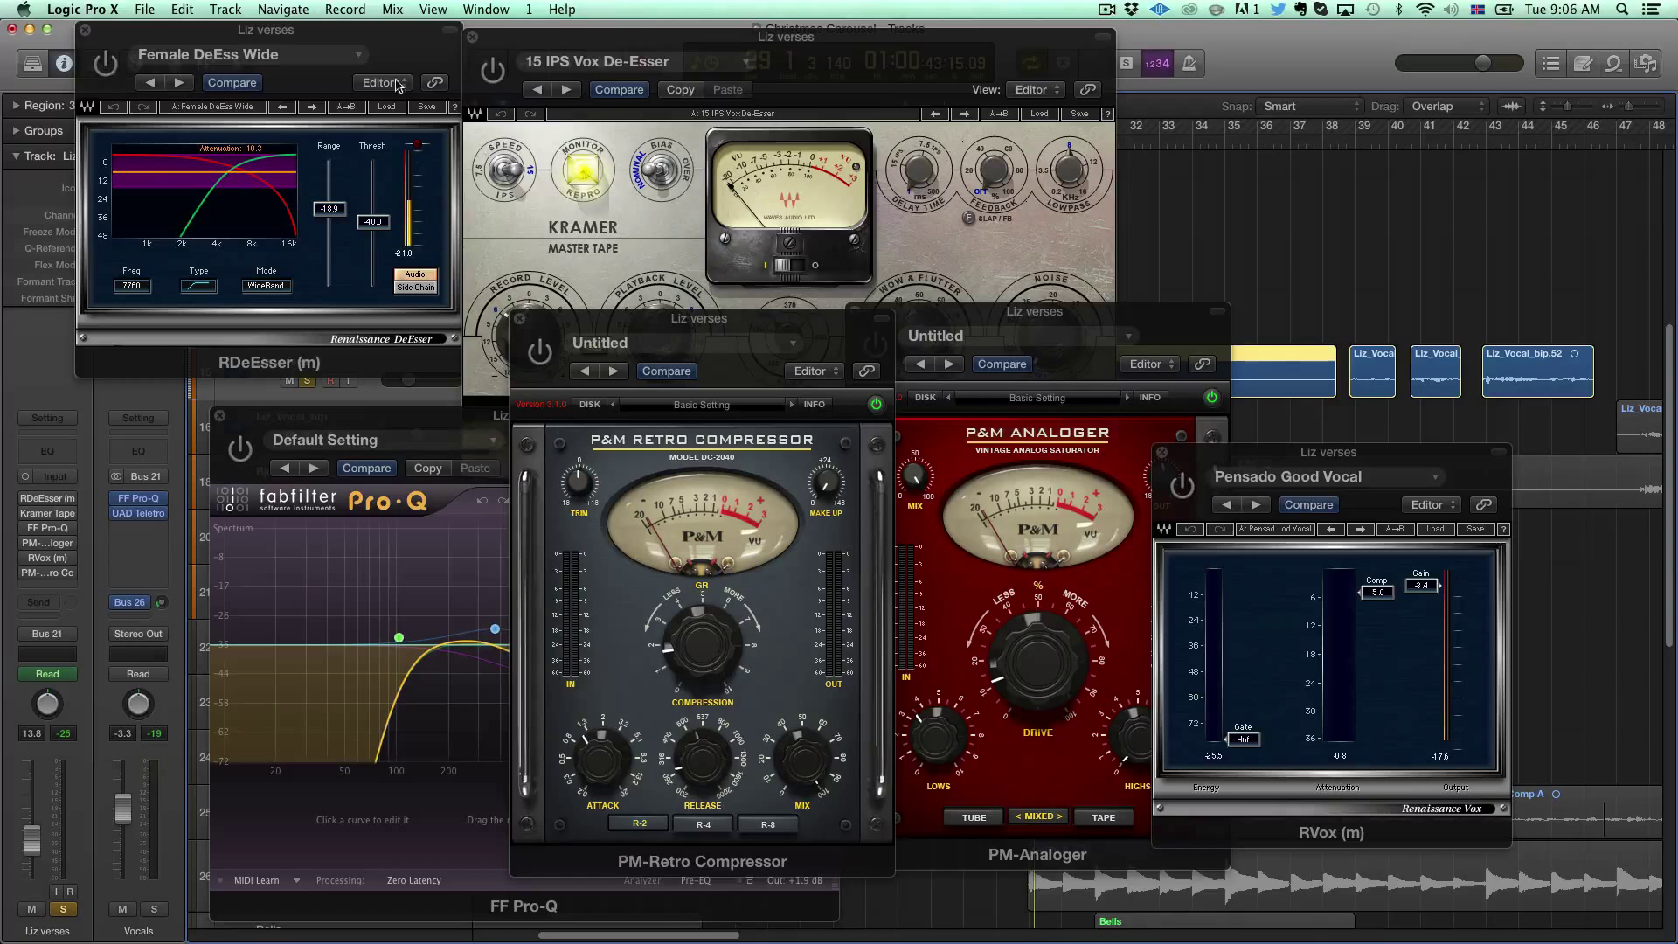
Step: Re-enable the verse lead vocal's RDeEsser, Kramer Tape and FF Pro-Q one after another while the soloed vocal plays
left_click(106, 64)
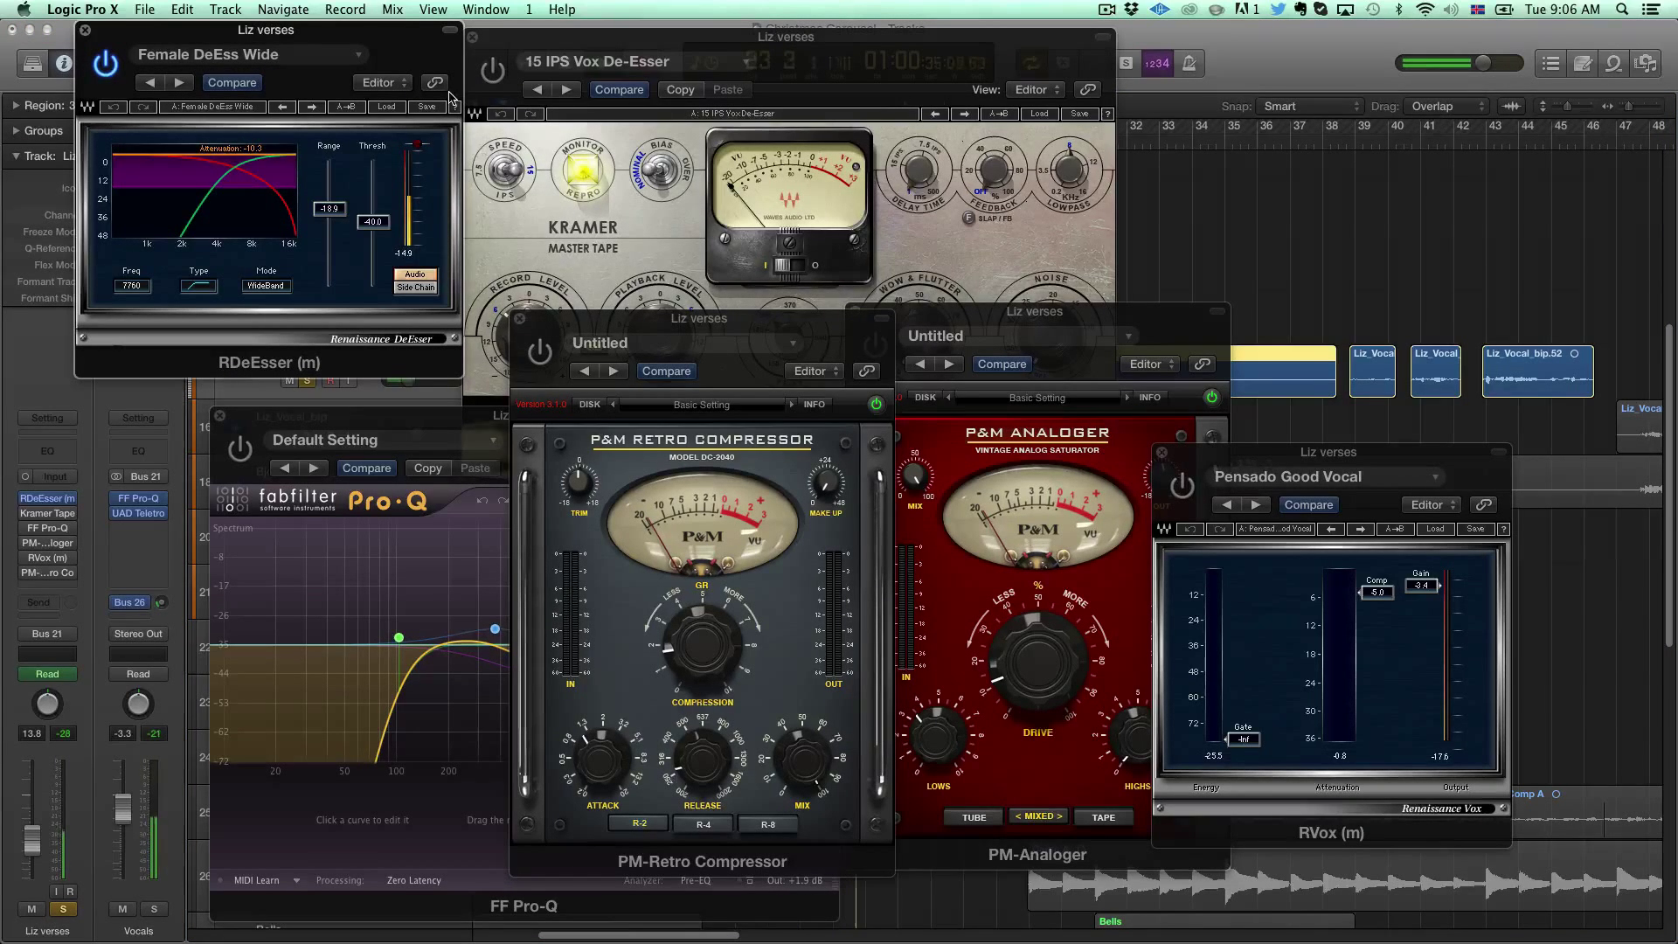
left_click(490, 78)
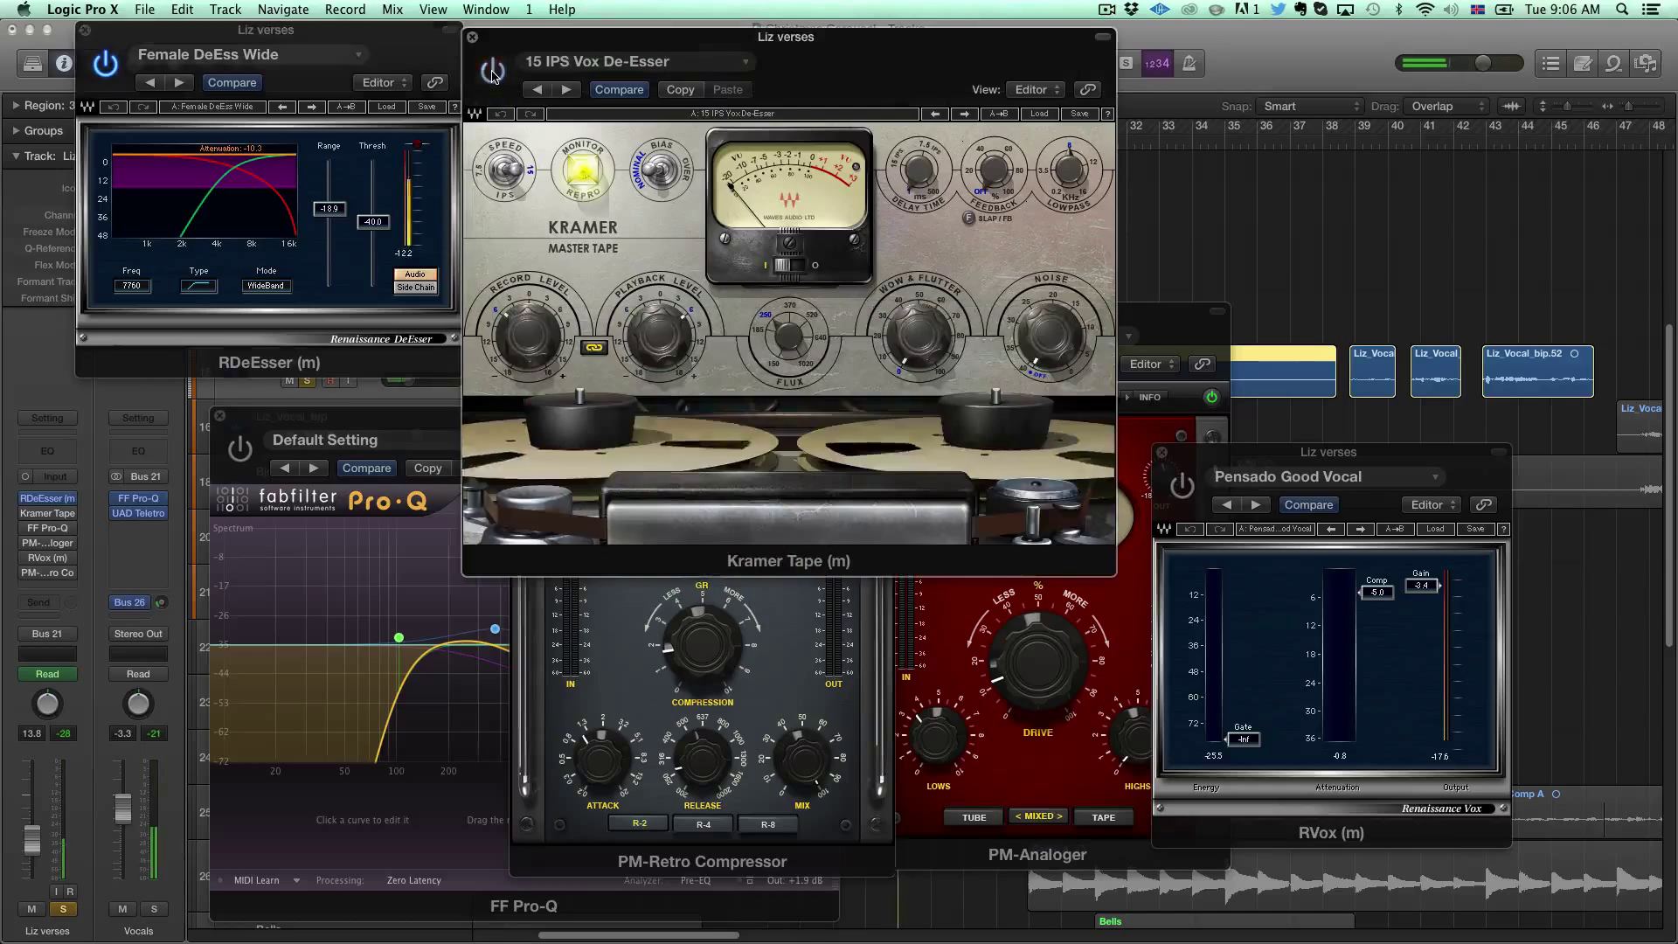
left_click(402, 426)
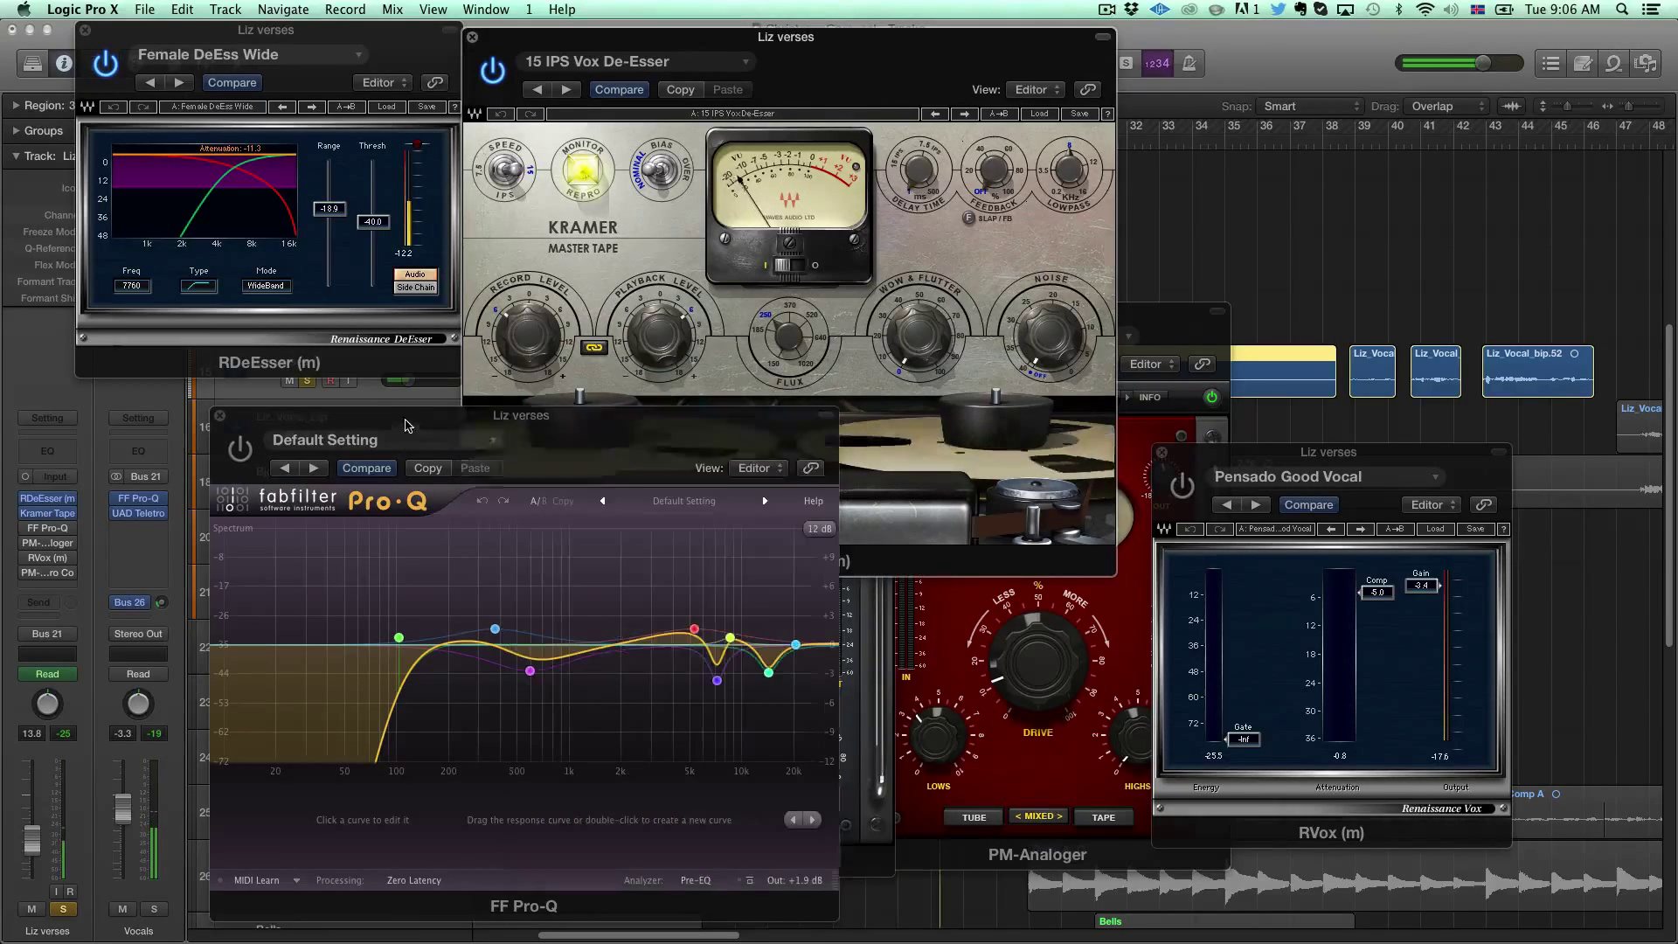
left_click_drag(402, 426, 226, 41)
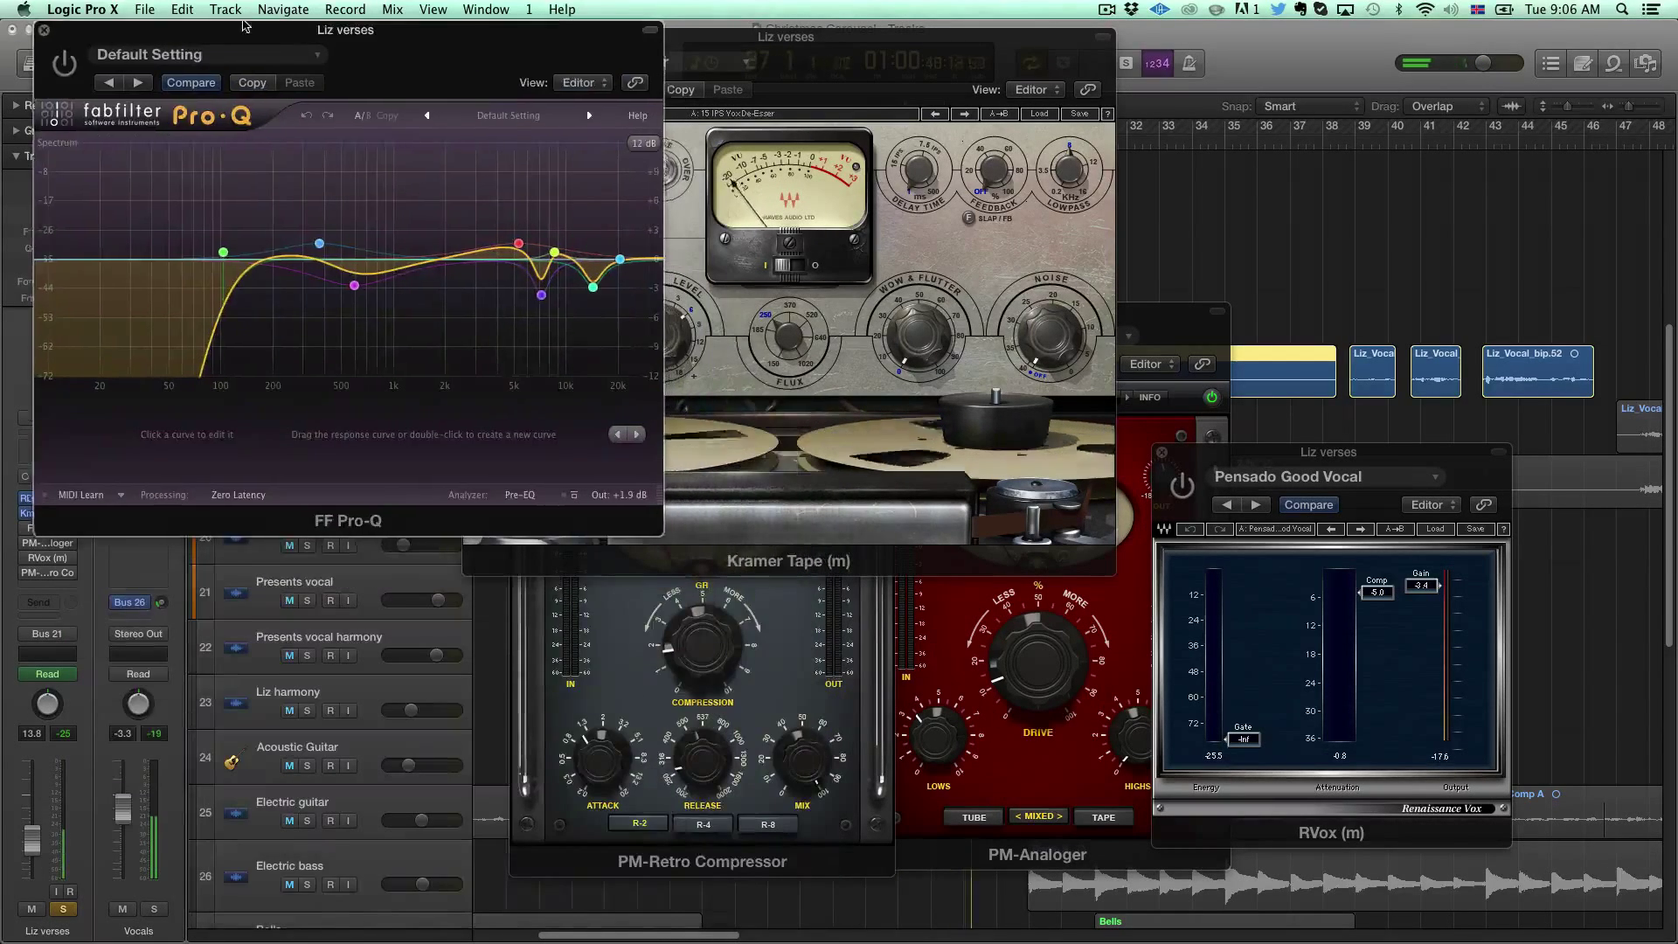
left_click(67, 70)
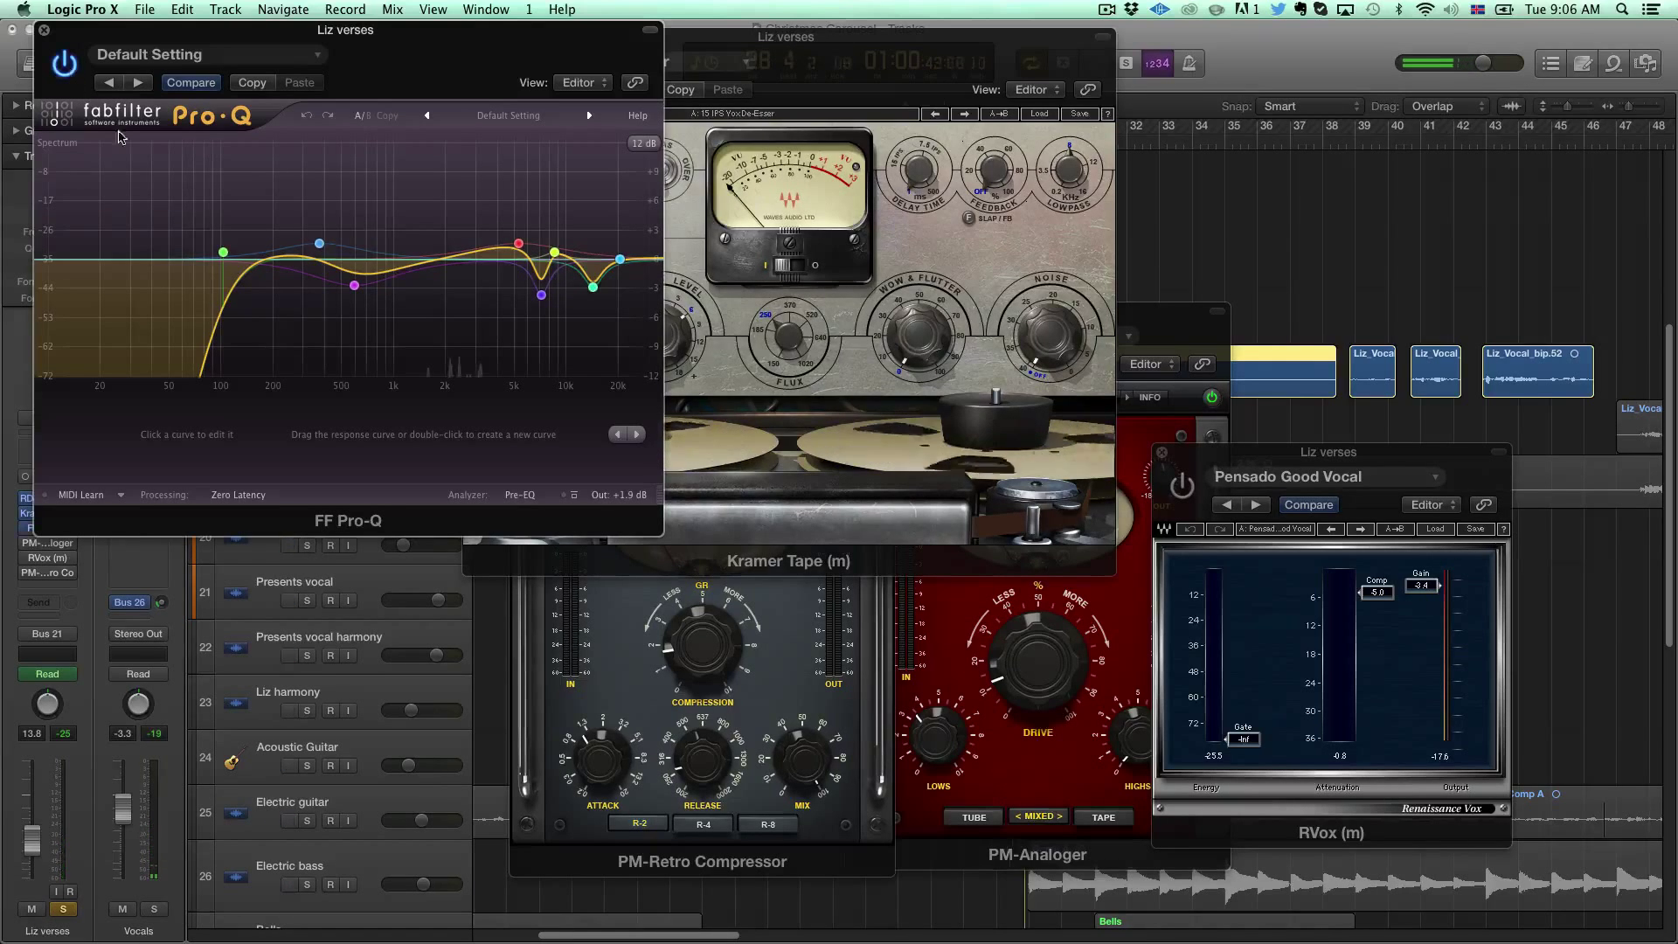
Step: Re-enable the verse lead vocal's PM-Analoger, RVox and PM-Retro Compressor in turn, moving the plug-in windows clear of each other
left_click(583, 697)
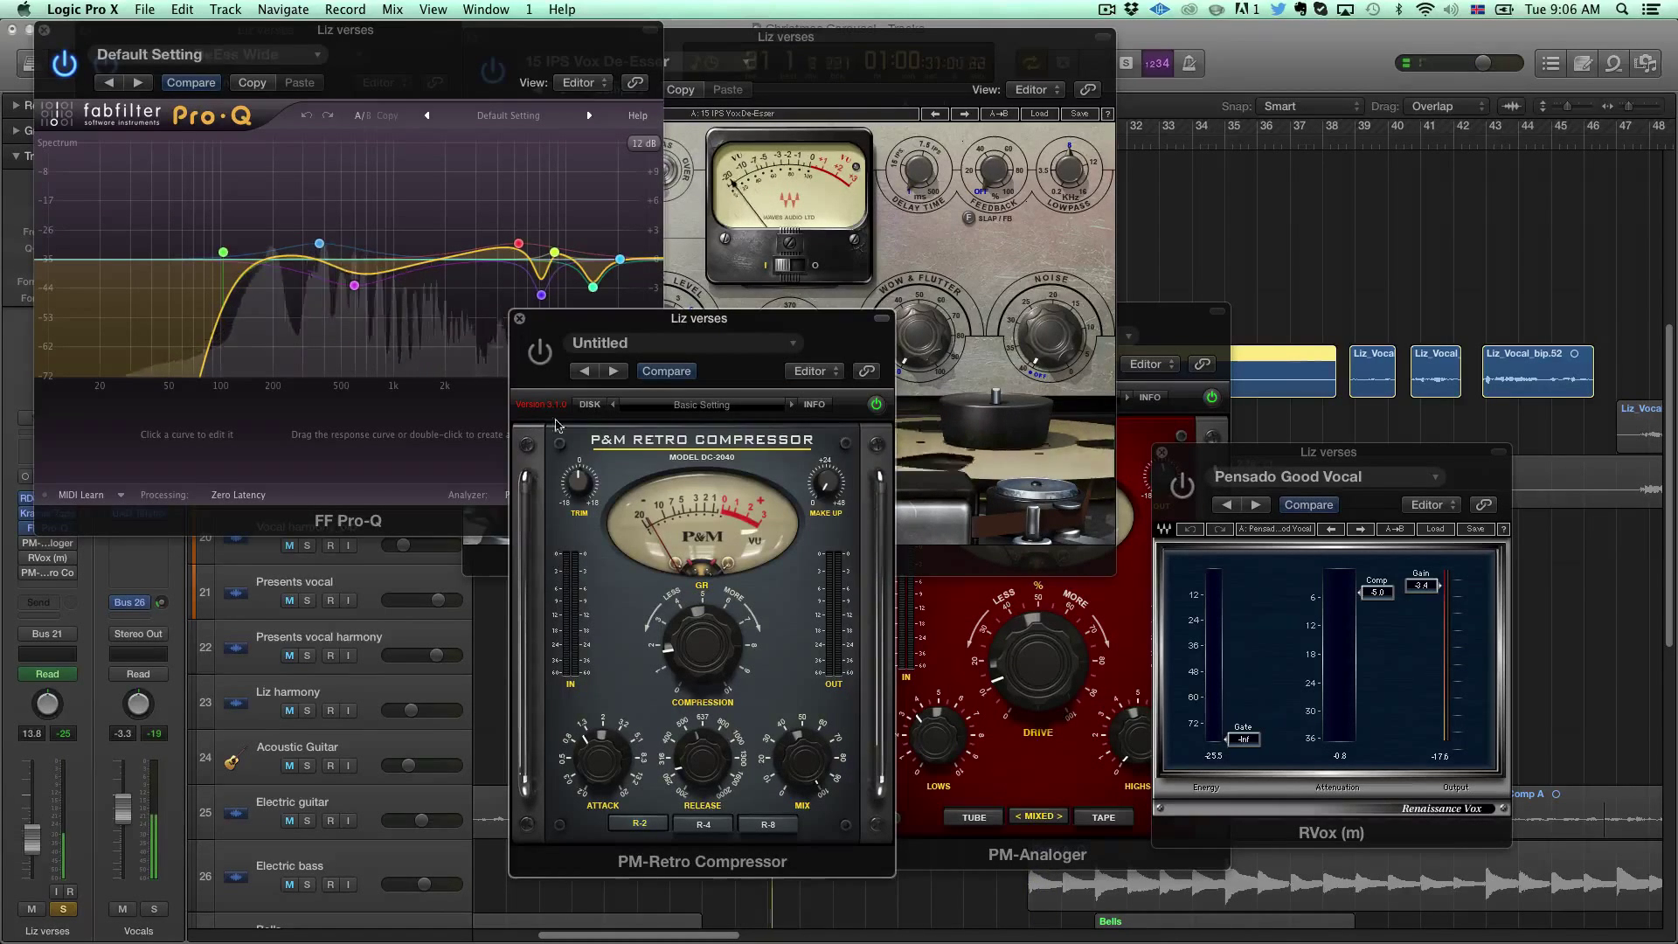
left_click_drag(542, 361, 156, 277)
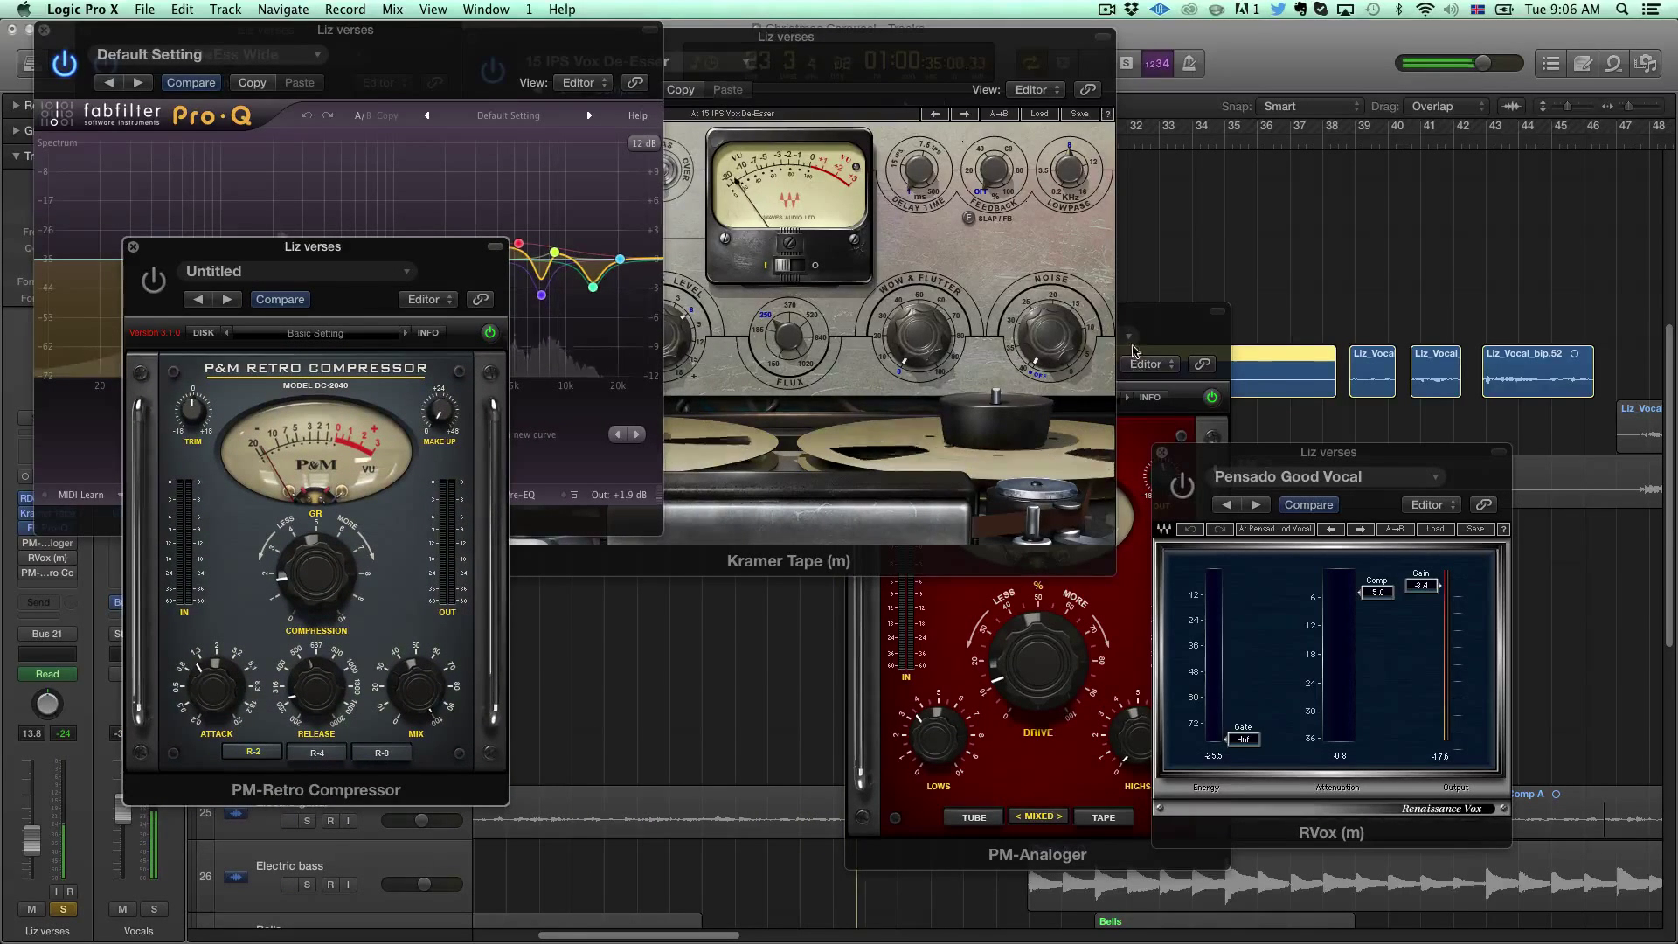
left_click(1162, 326)
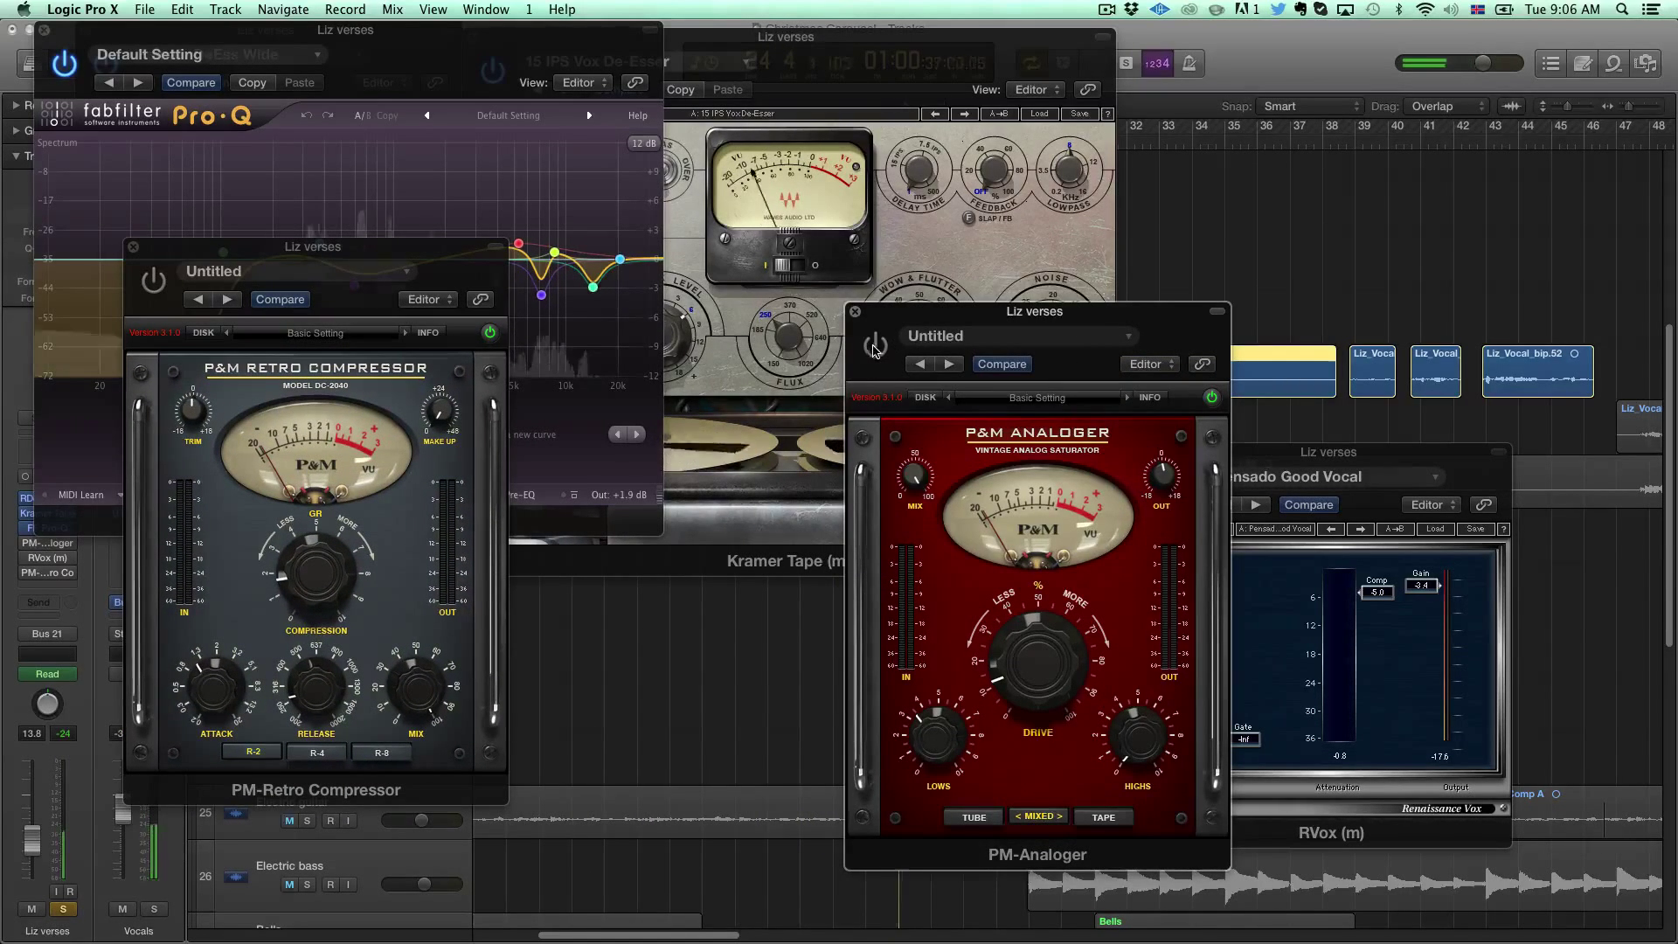
left_click_drag(877, 352, 664, 336)
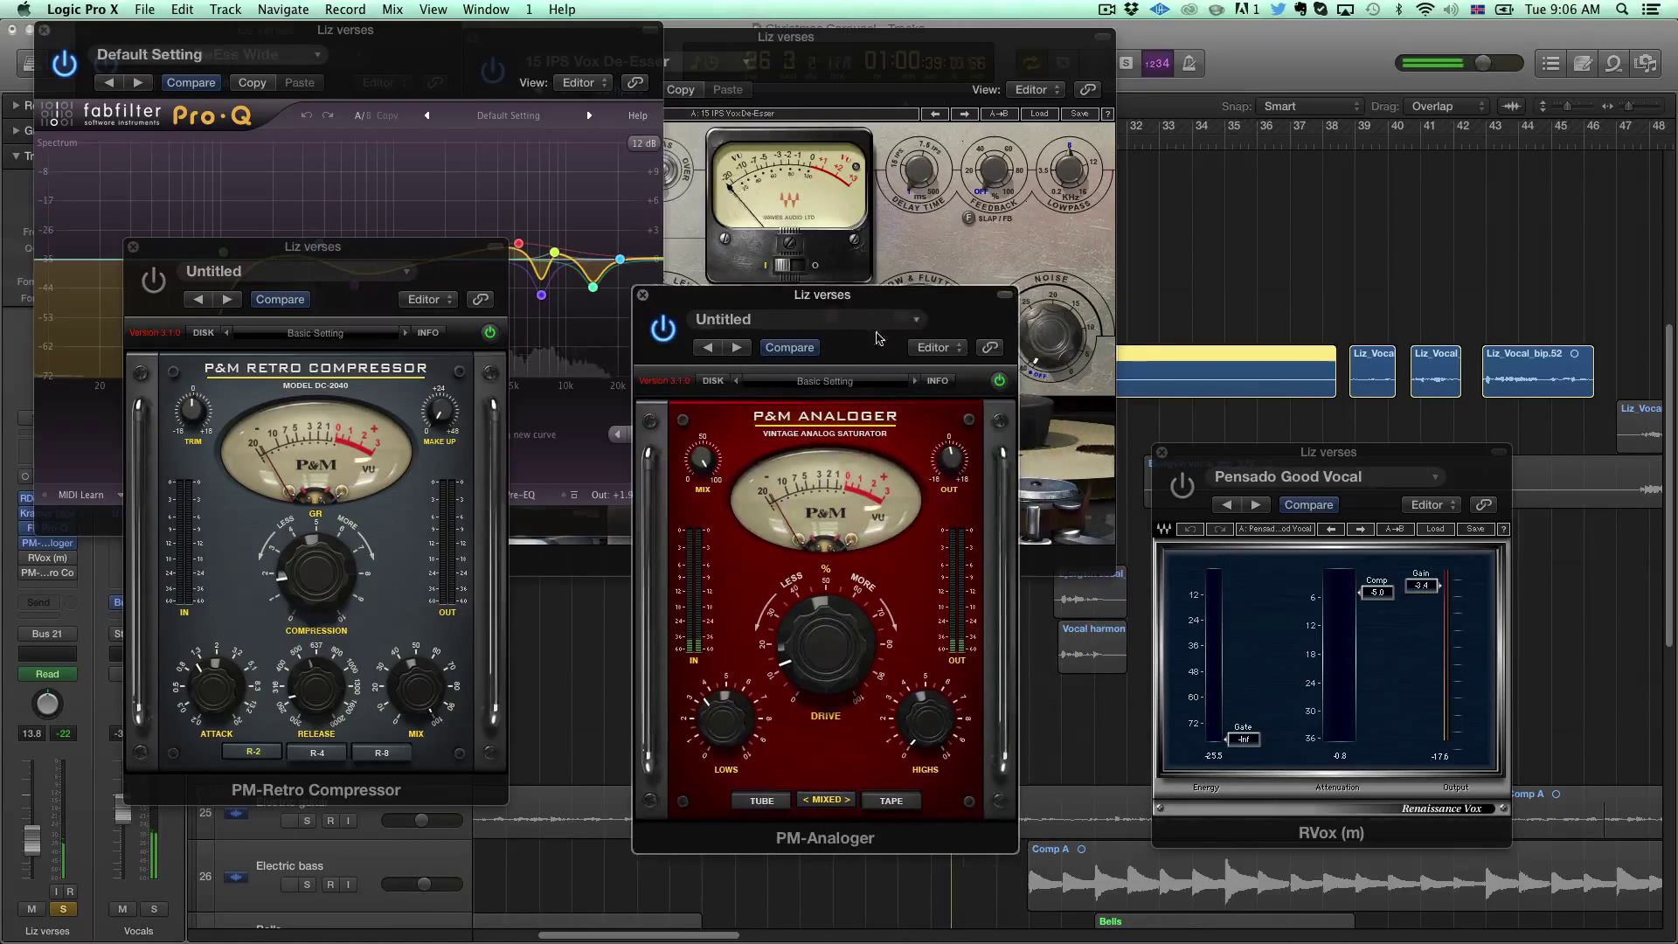
left_click(1213, 463)
left_click(1181, 485)
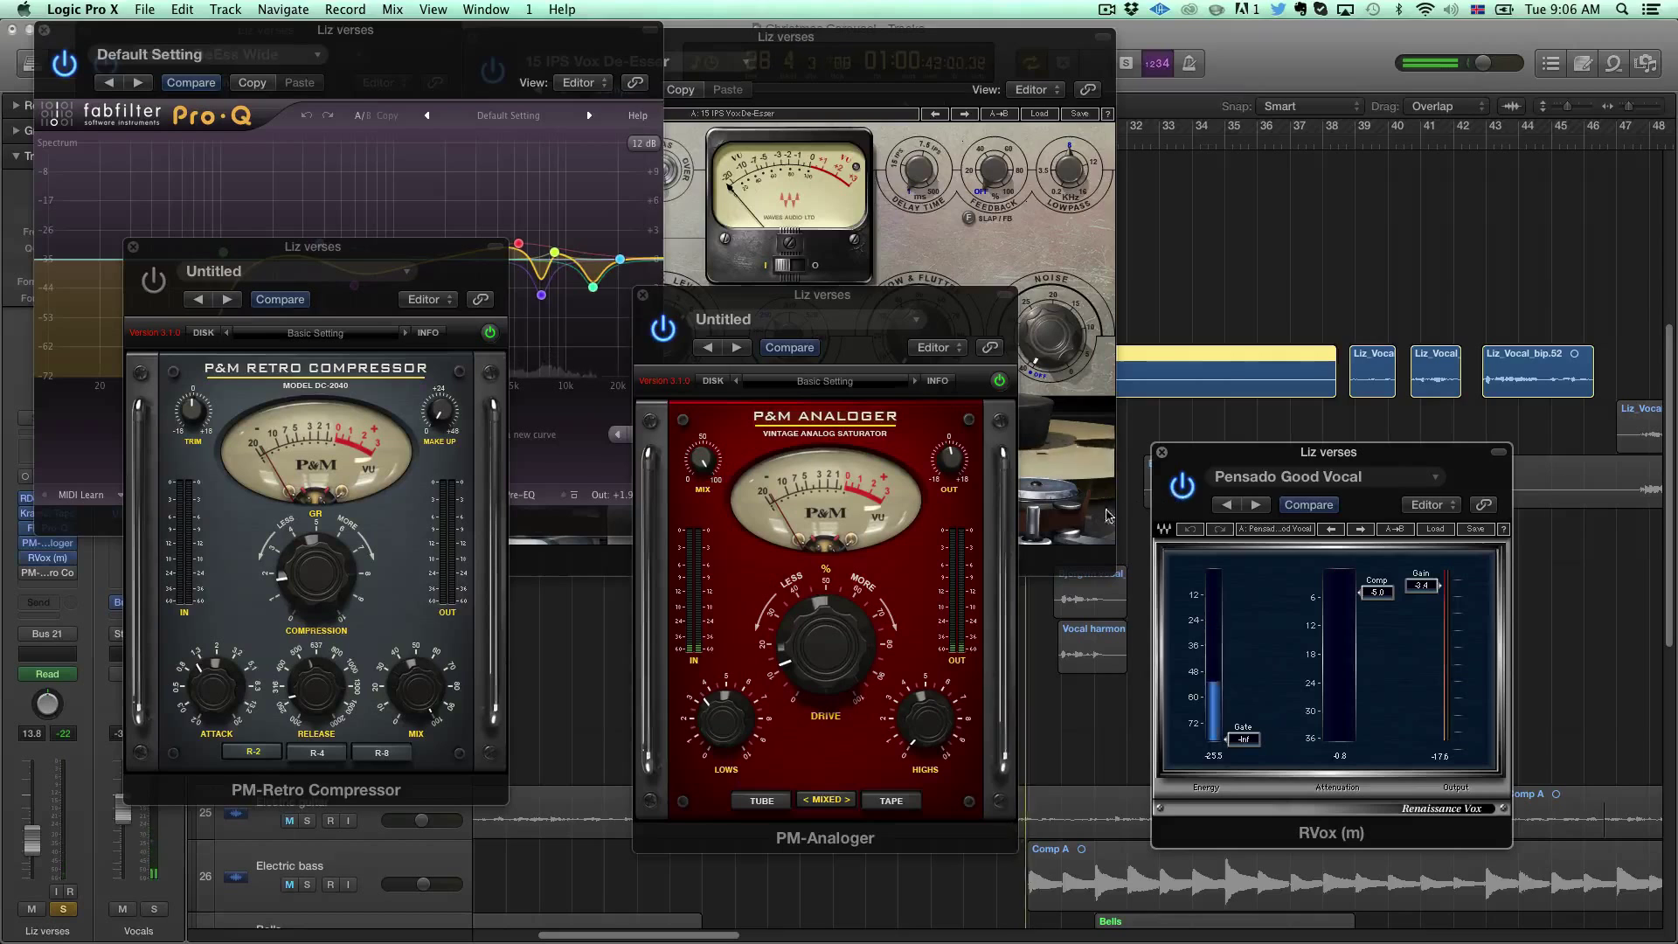
left_click(153, 282)
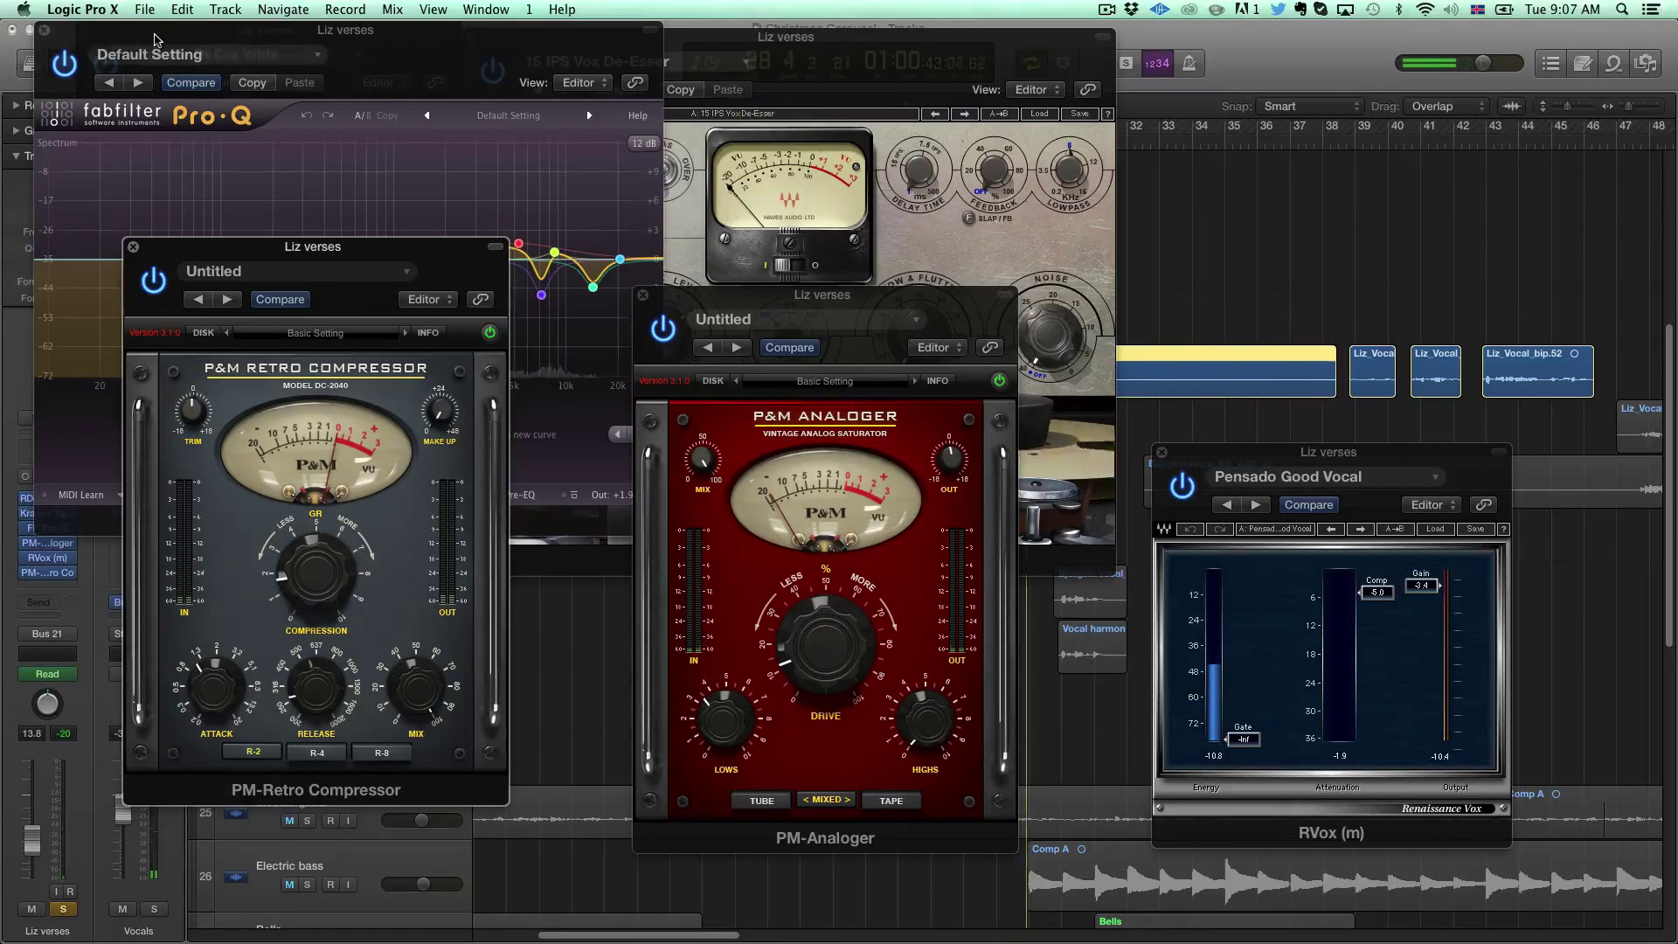
left_click(229, 239)
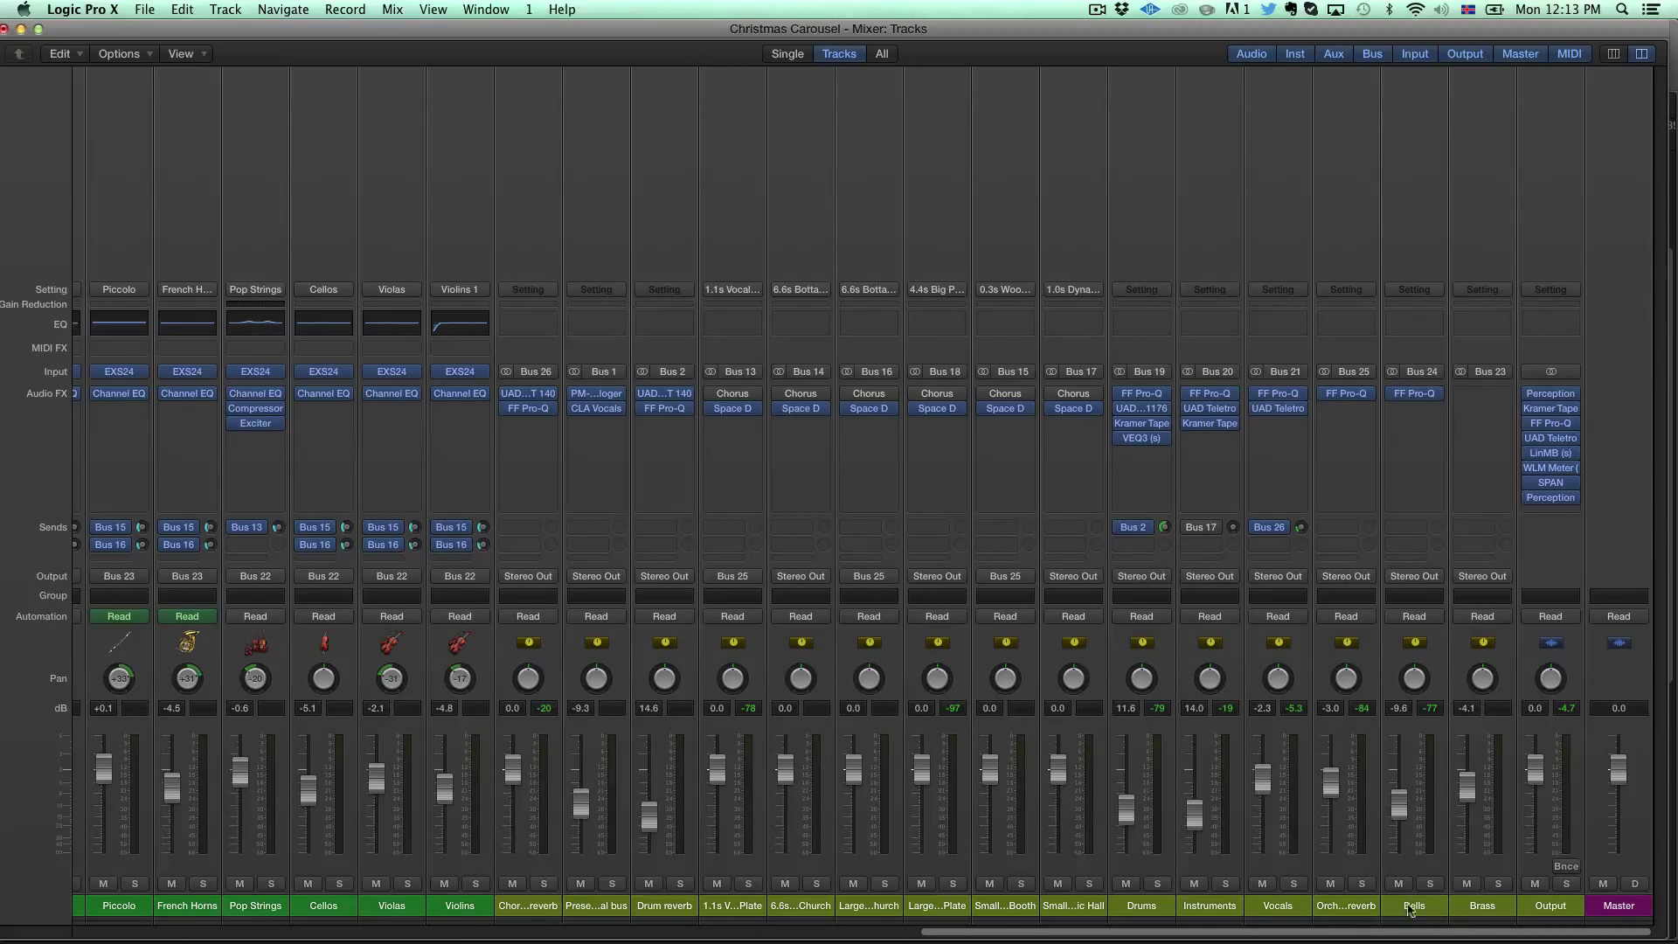
Step: Examine the Tape Delay settings on the Bells and String Bells channels in the Mixer, and close the Bells plug-in window
scroll(1158, 886, "left", 10)
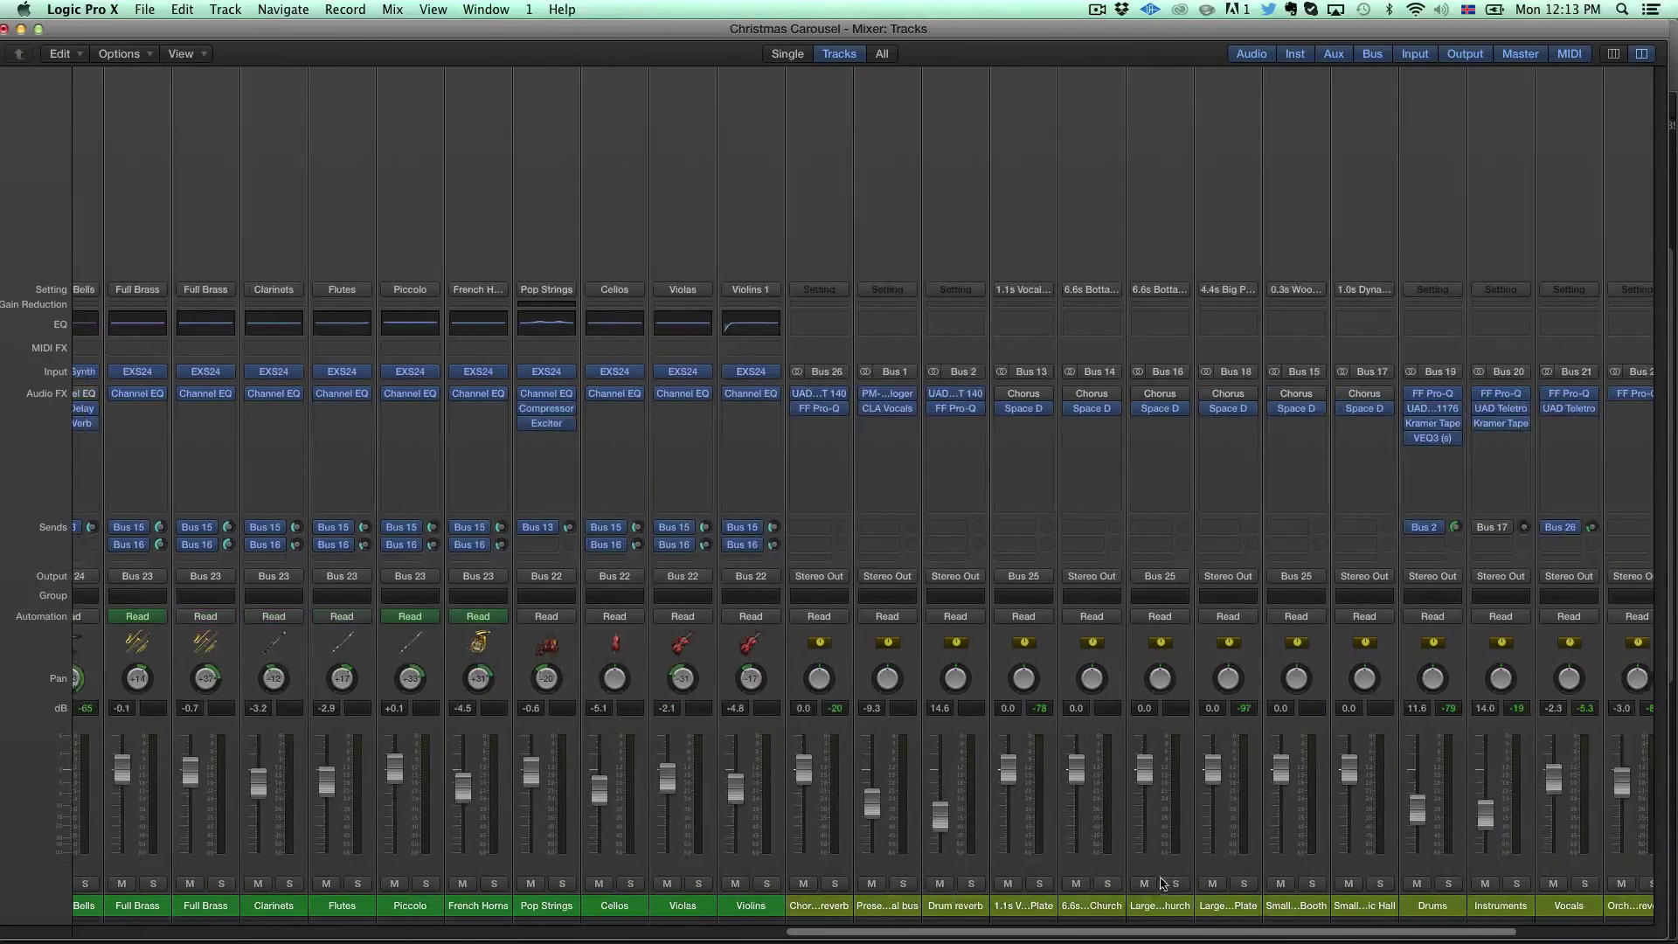
scroll(1163, 865, "left", 4)
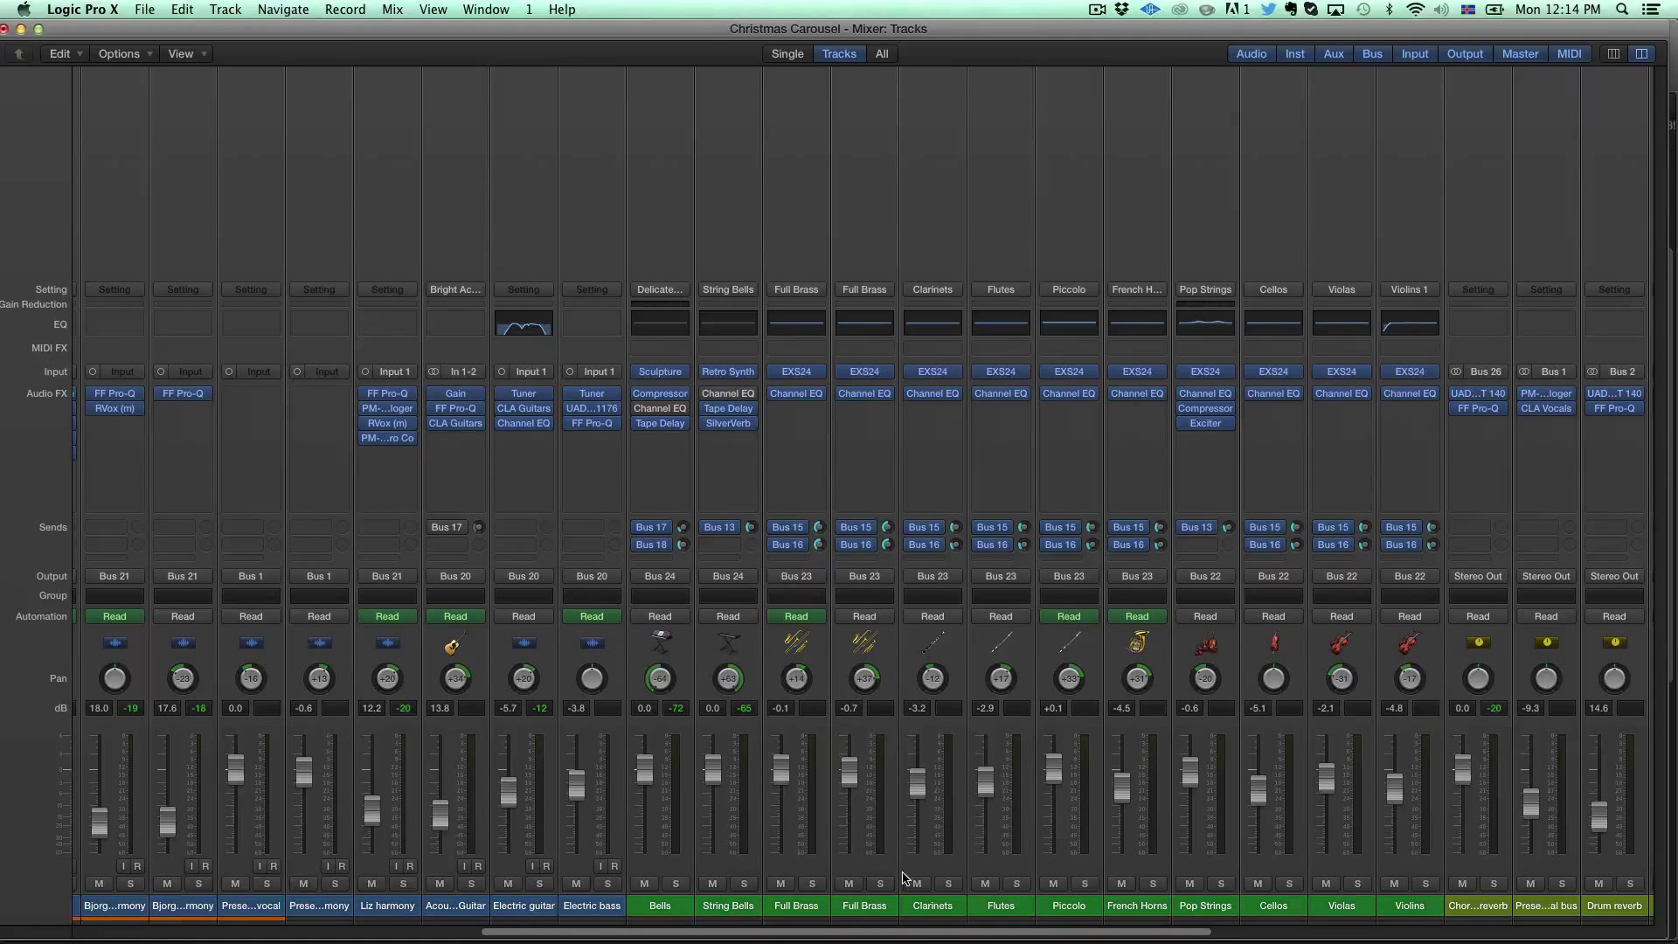
scroll(928, 856, "right", 6)
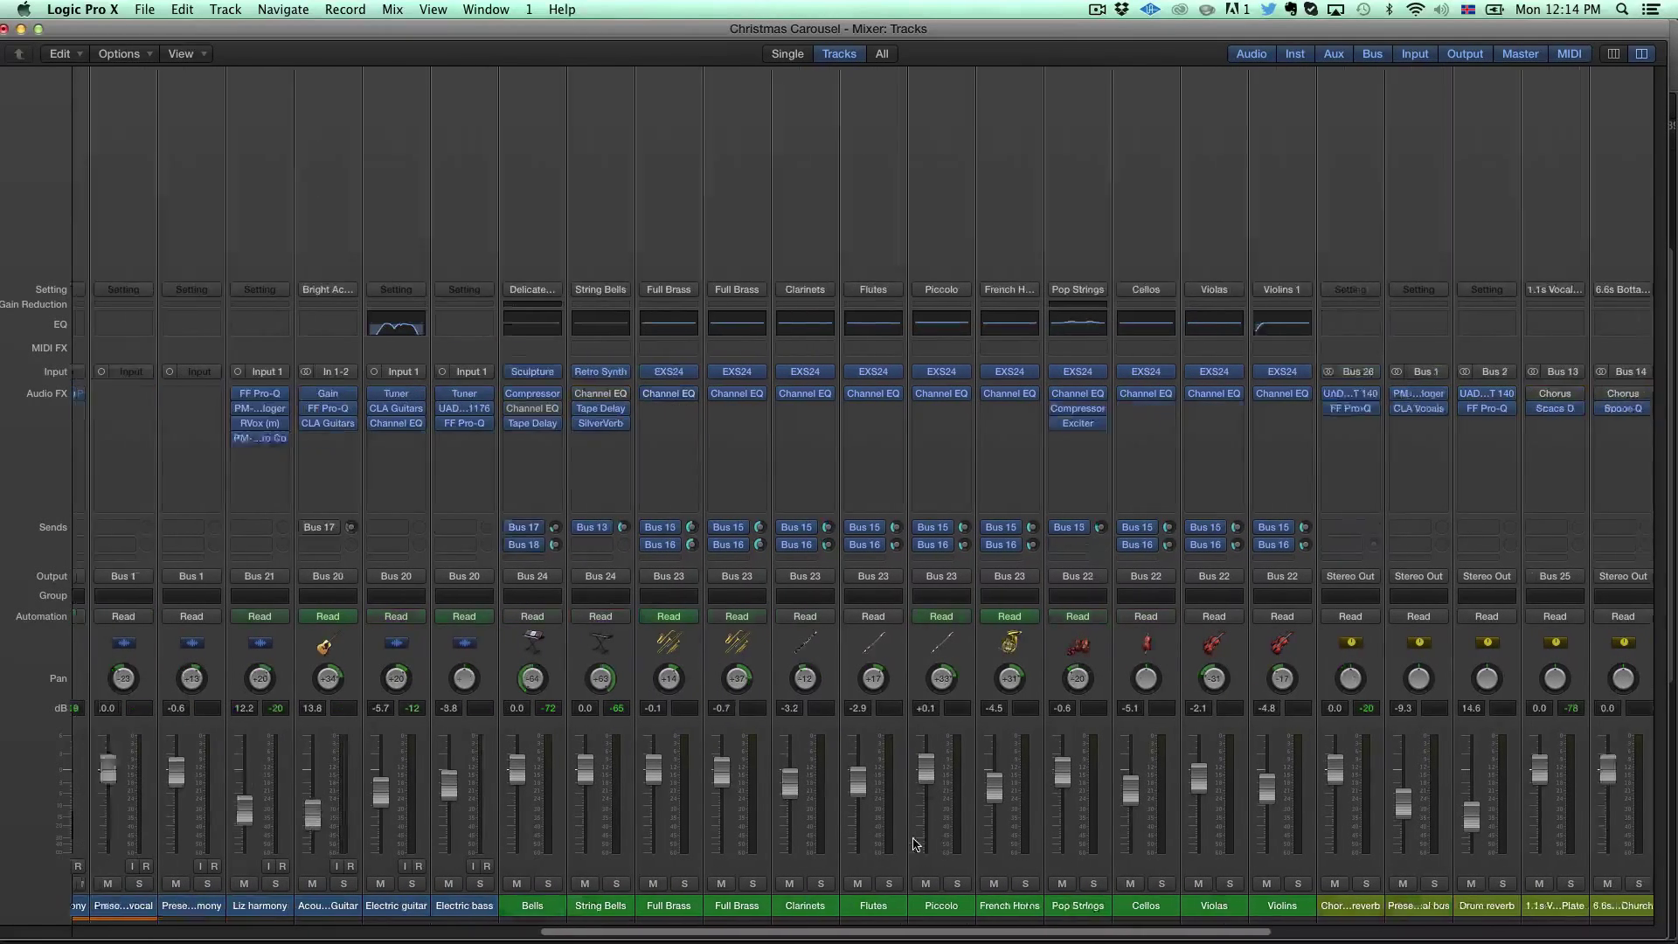
scroll(703, 821, "right", 9)
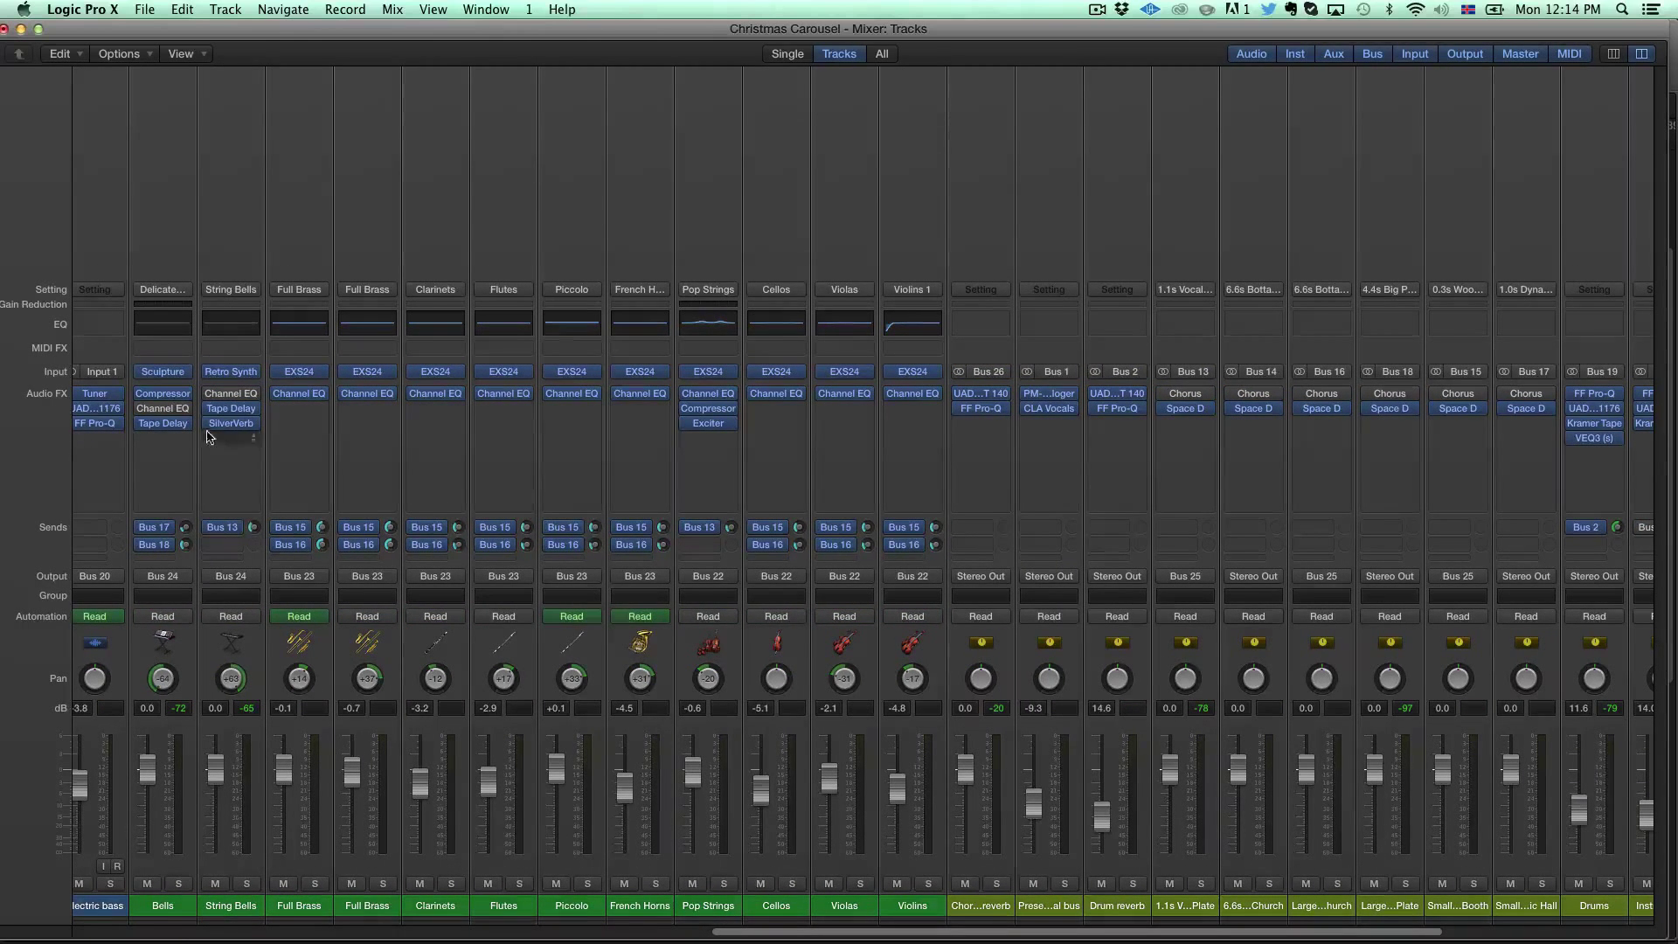
mouse_move(163, 423)
left_mouse_down()
mouse_move(229, 437)
mouse_move(131, 434)
mouse_move(163, 422)
left_mouse_up()
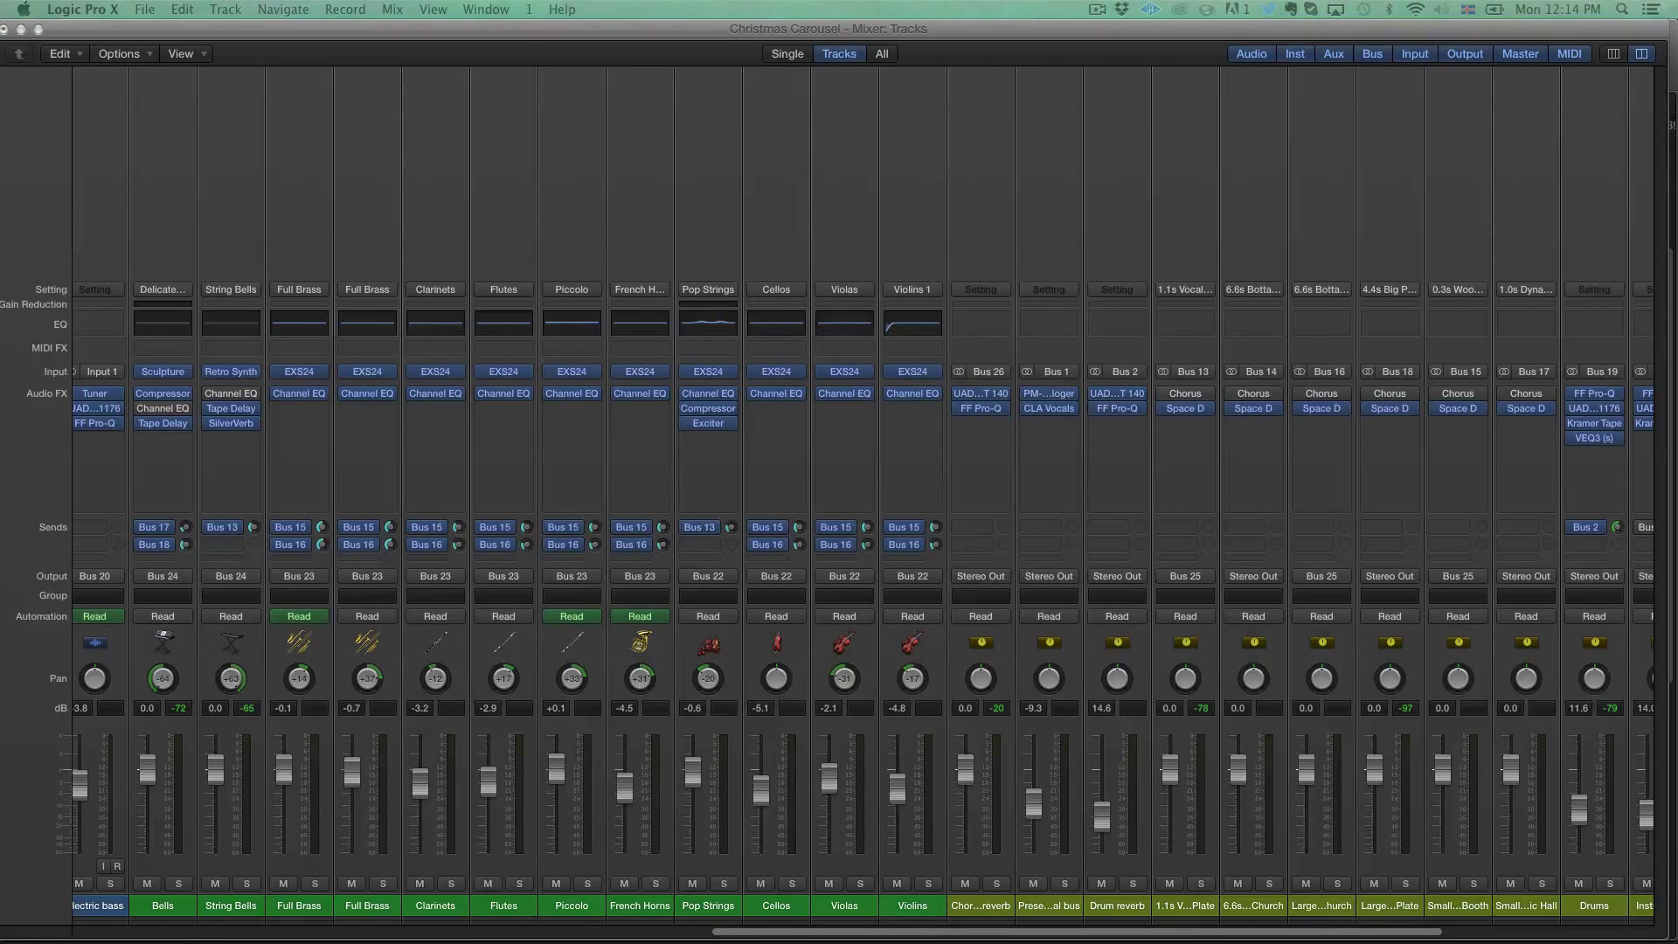
left_click(162, 422)
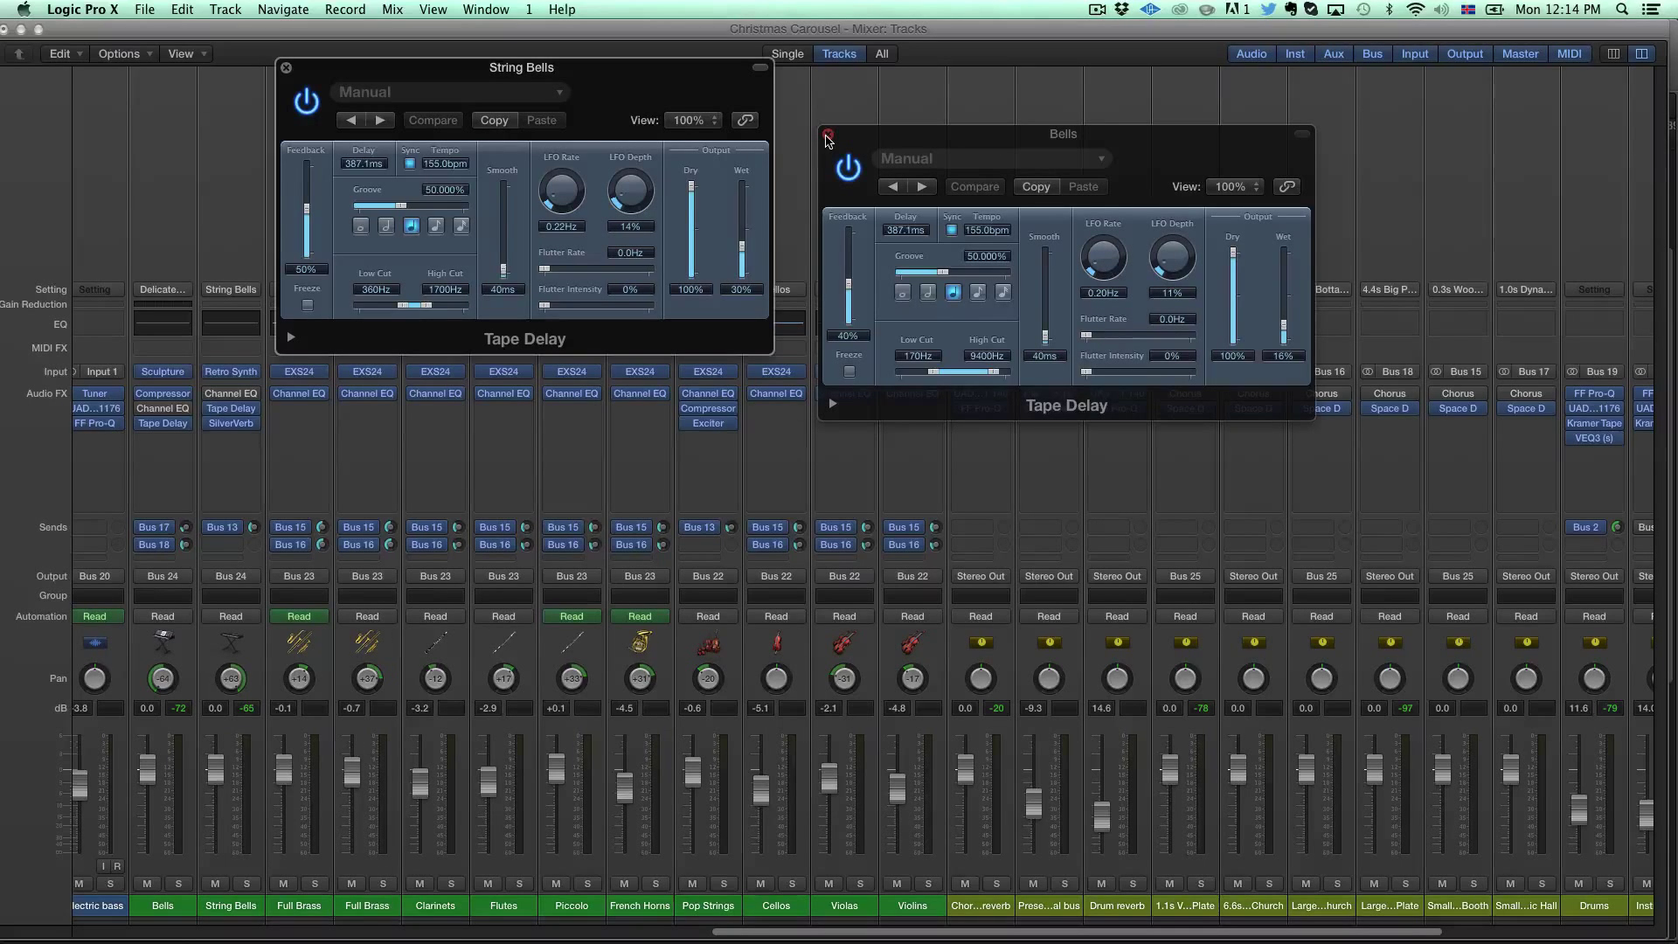
left_click(827, 138)
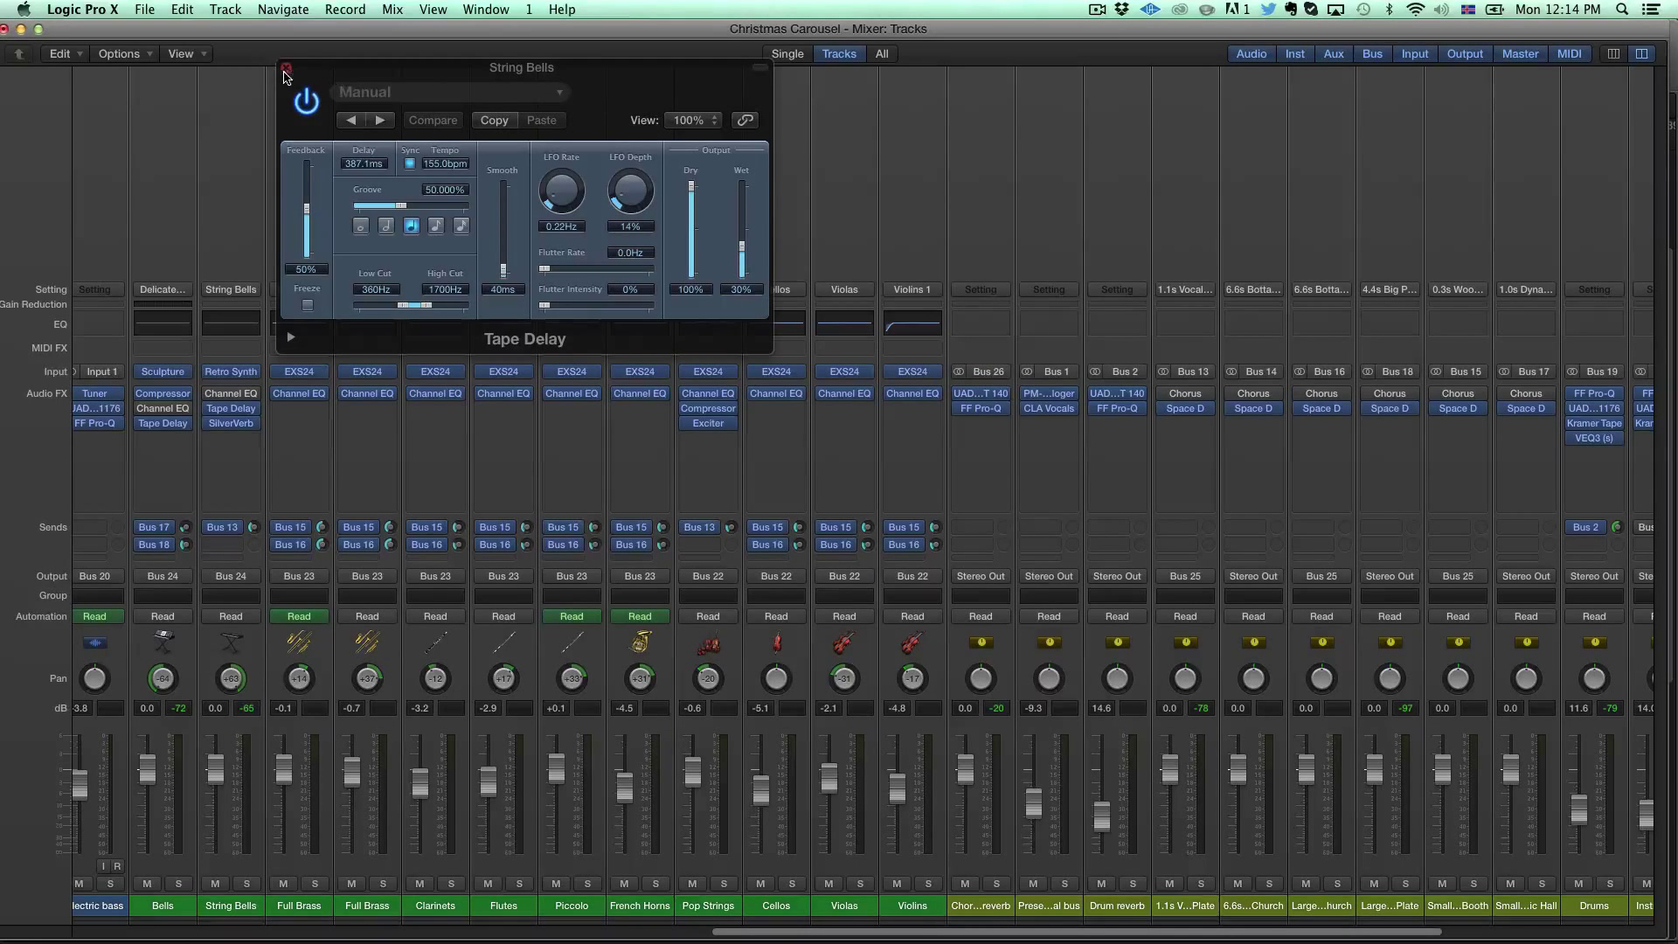
Step: Close the String Bells Tape Delay and examine the inserts and bus sends across the orchestral, reverb and Bells bus channels
left_click(285, 68)
scroll(1392, 876, "right", 5)
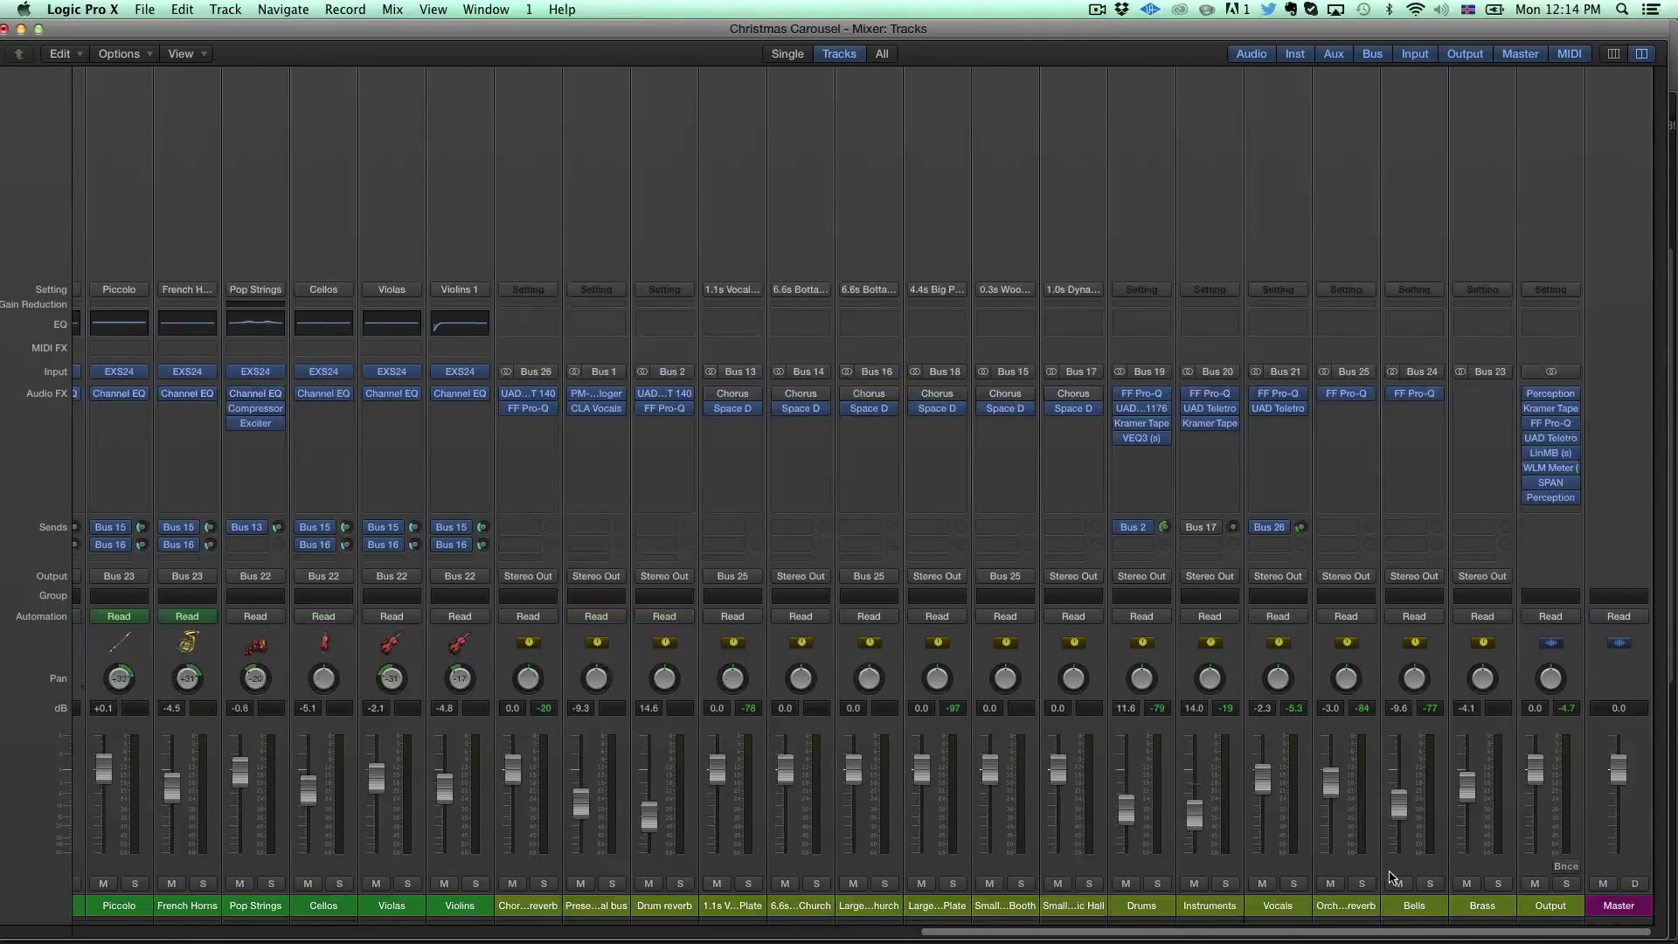
left_click(1417, 906)
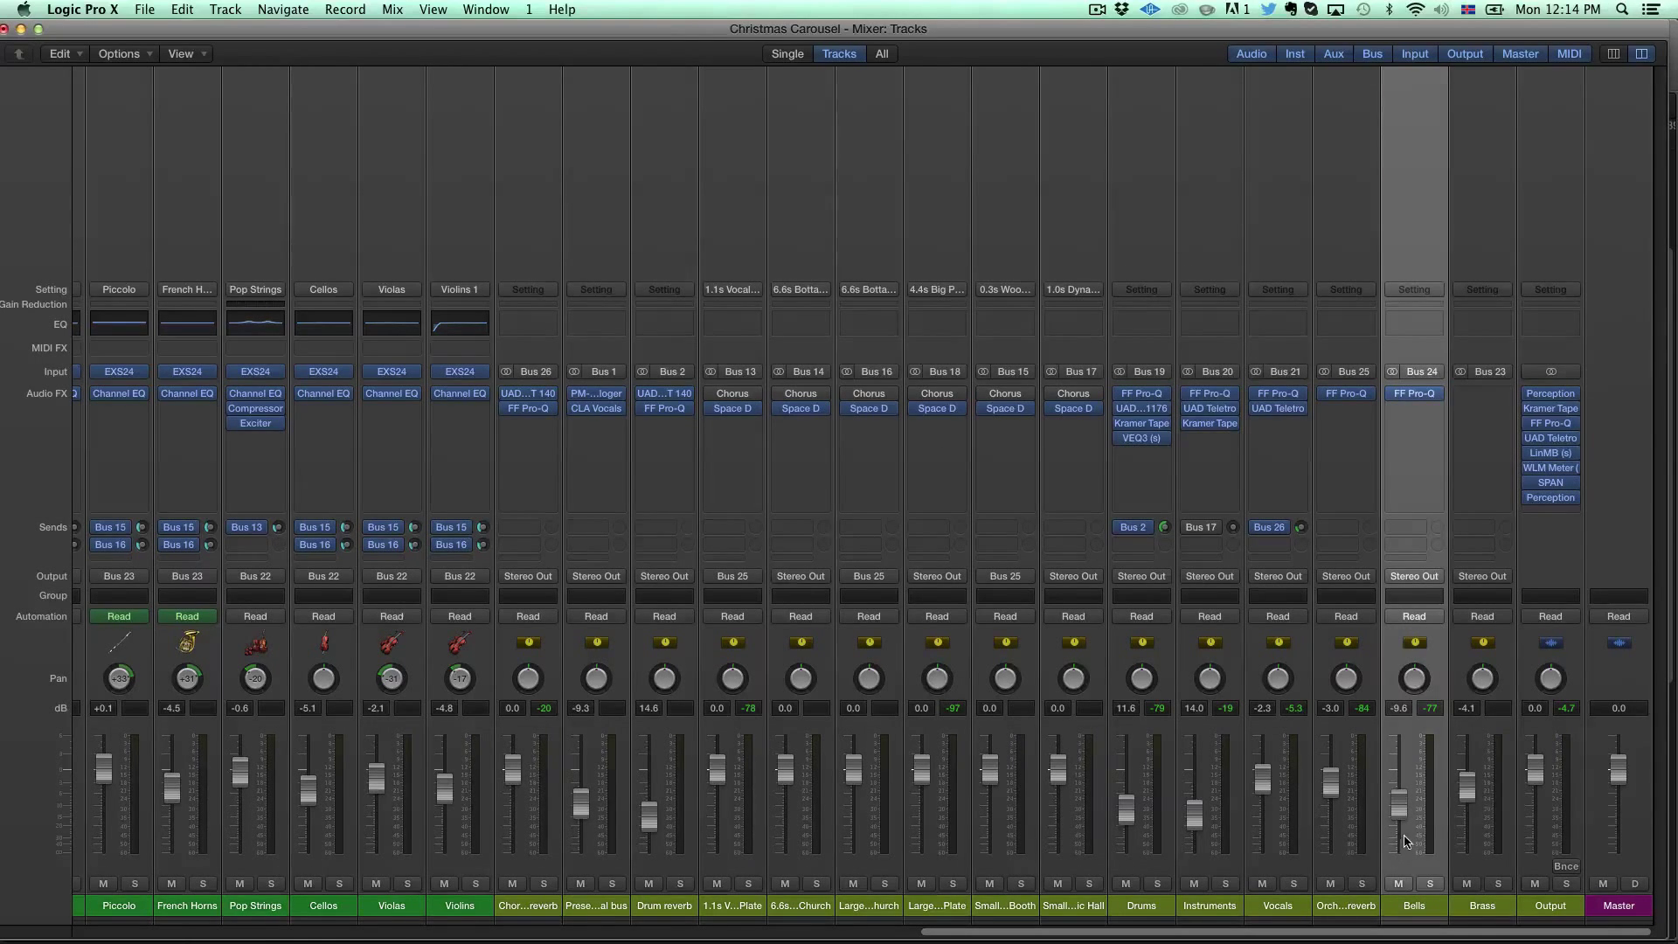
scroll(1405, 841, "left", 3)
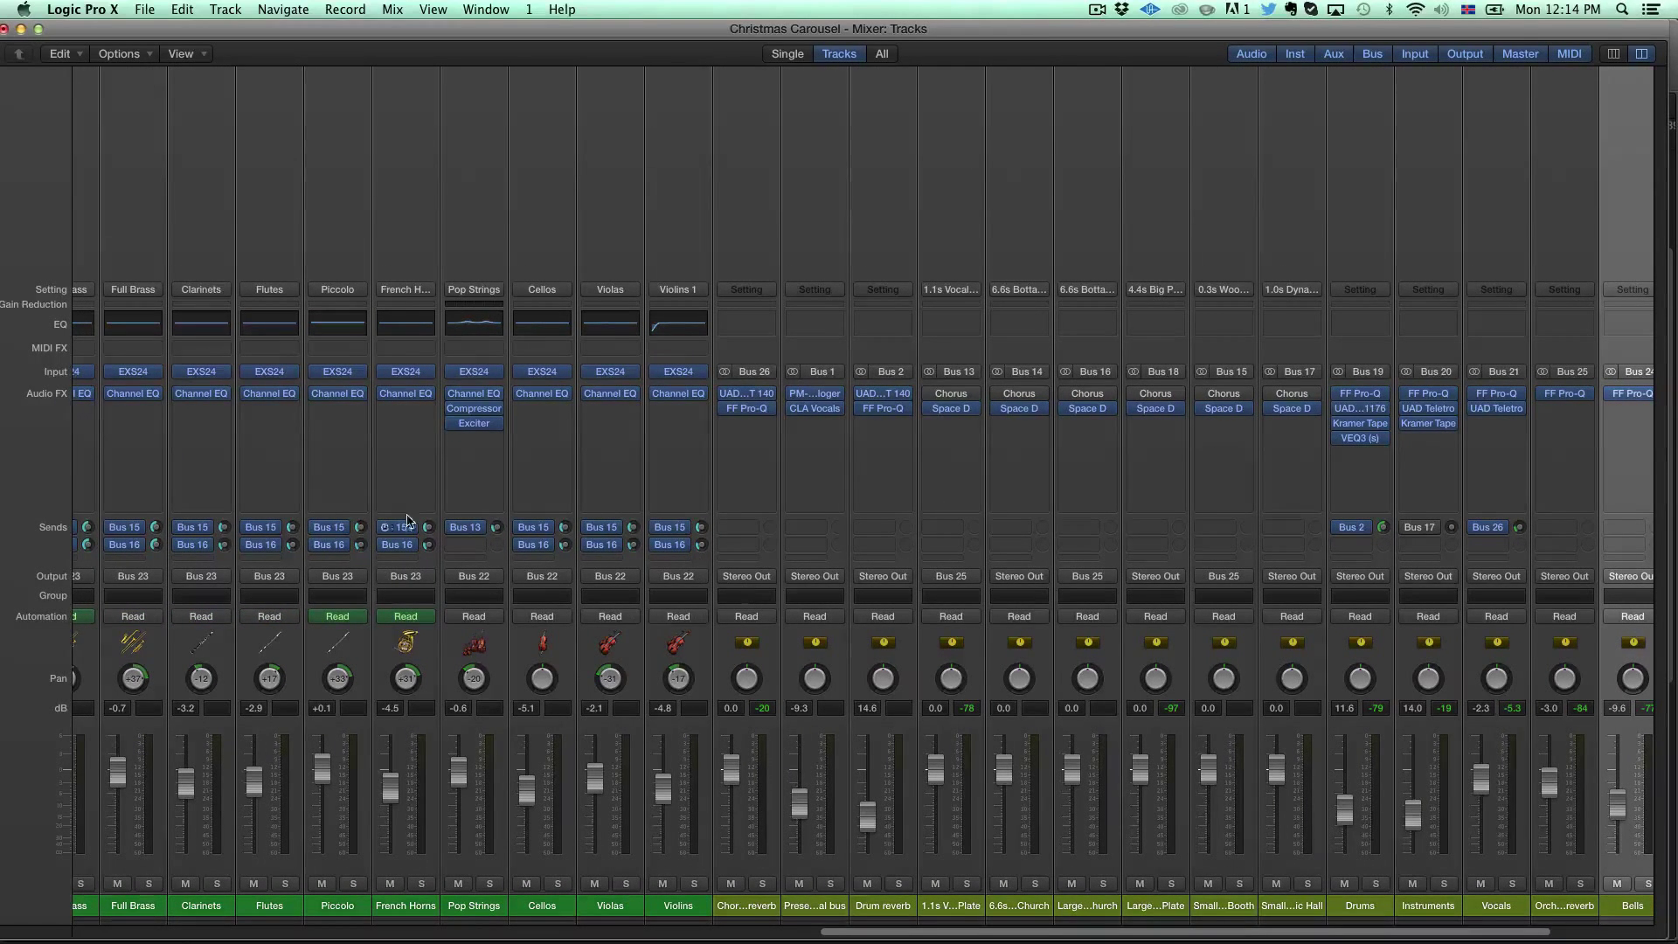
mouse_move(482, 426)
mouse_move(750, 408)
scroll(698, 808, "left", 5)
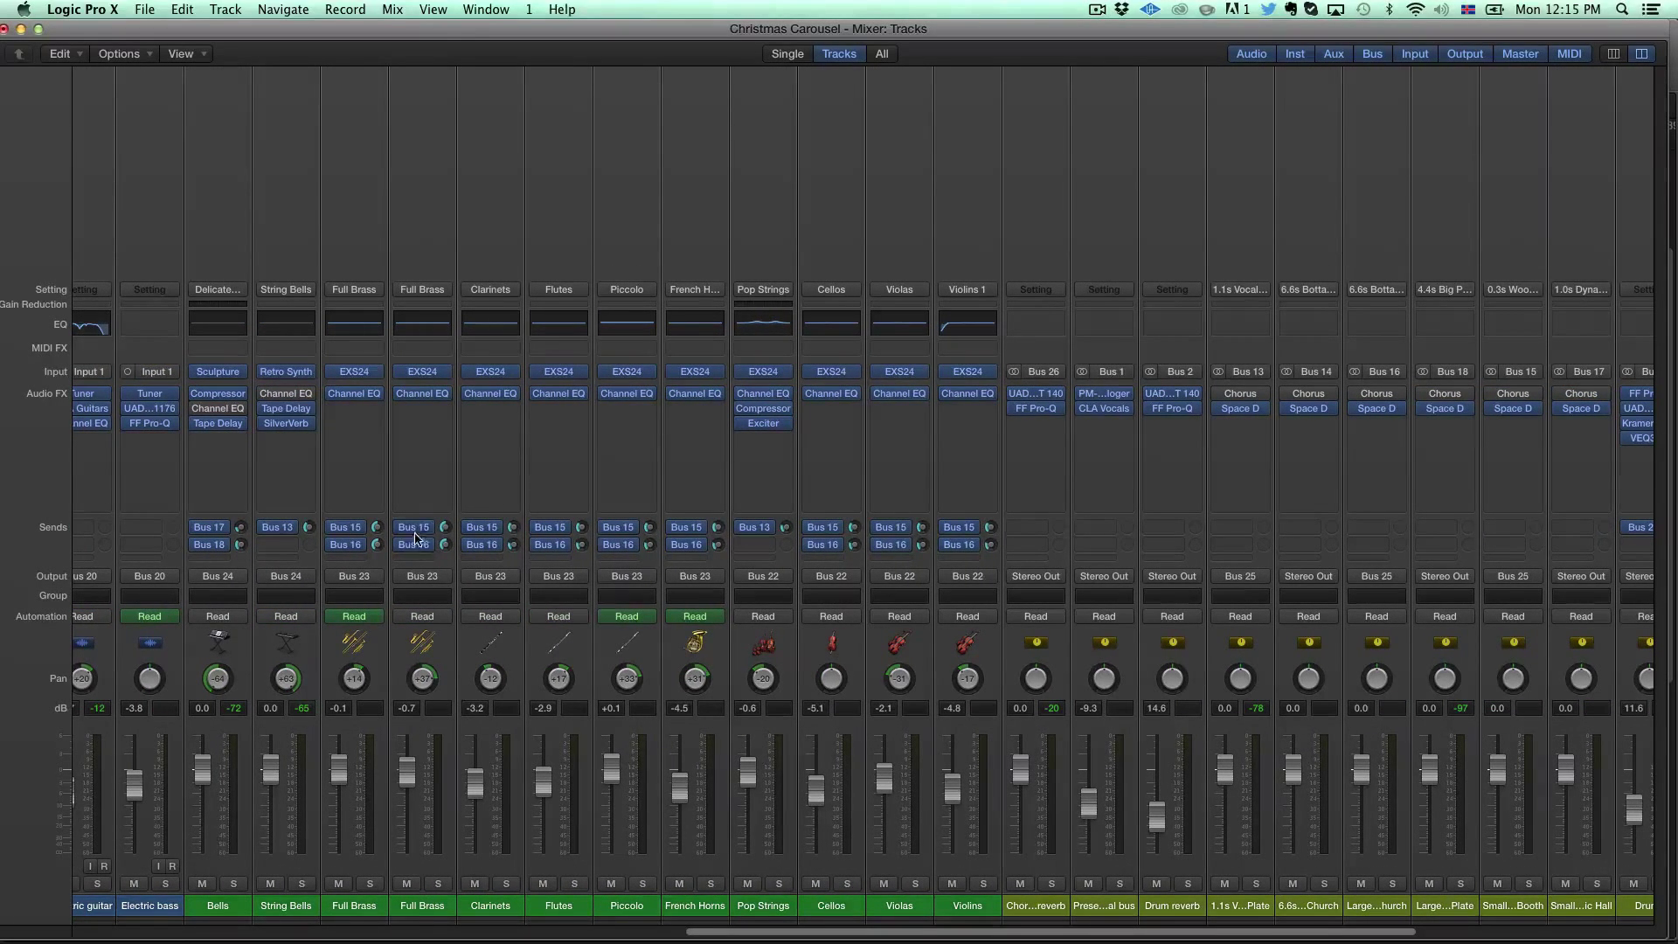
scroll(563, 588, "right", 9)
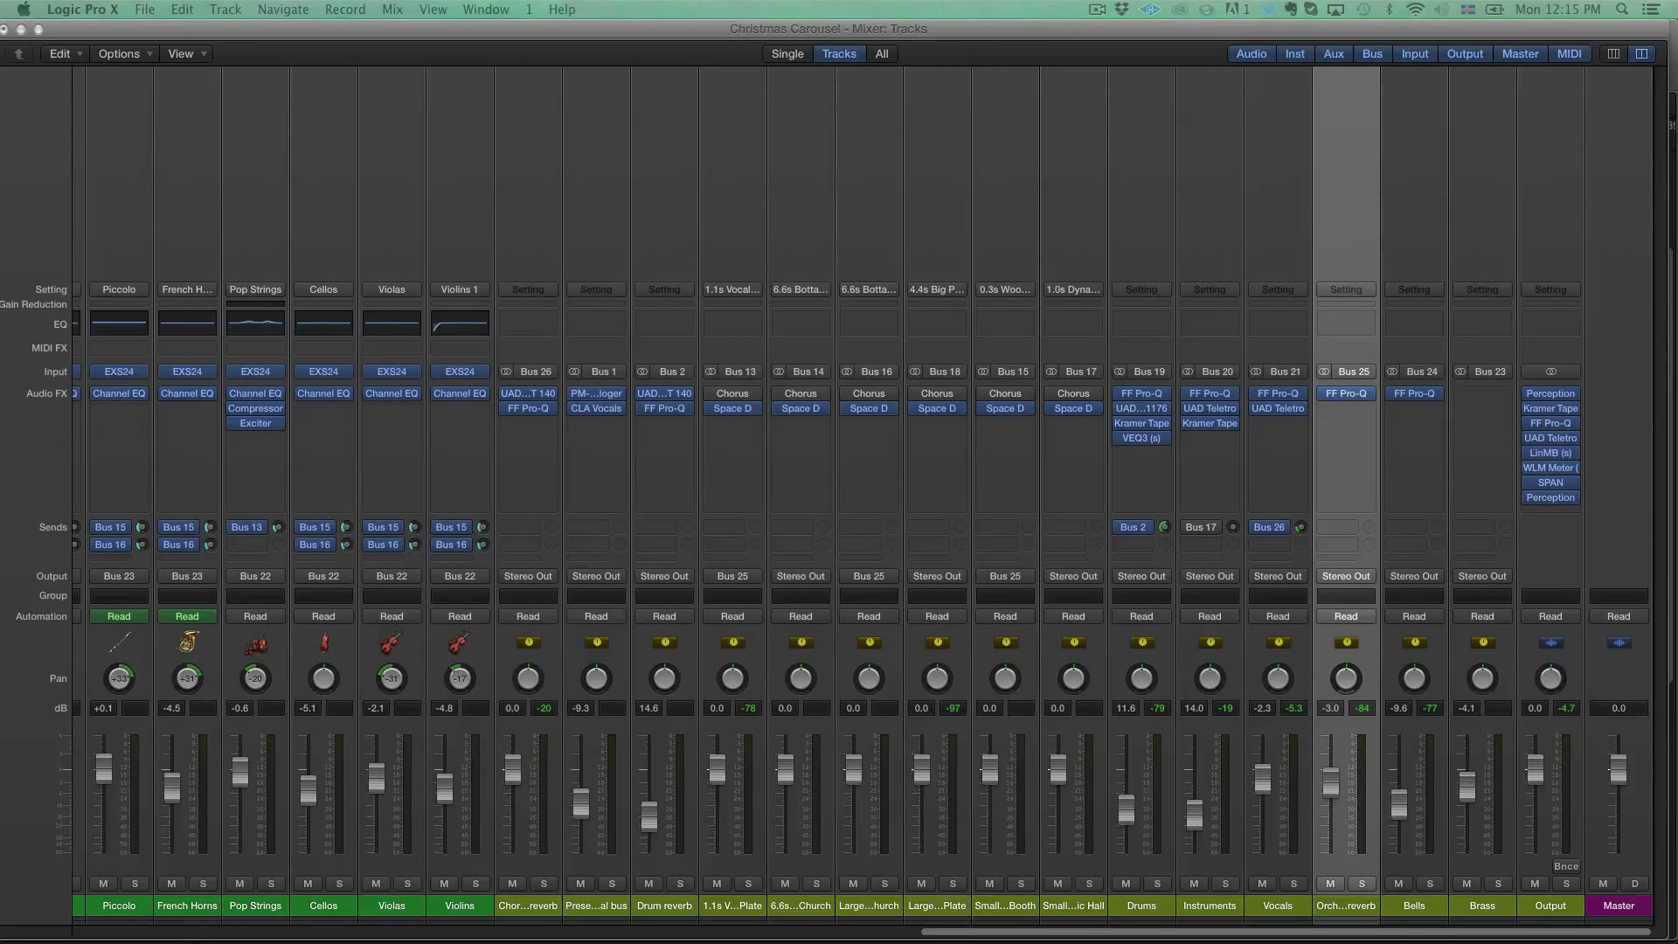
Step: Open Space Designer on the 0.3s Wooden Booth and large-hall 6.6s Botta Church returns and arrange both windows without overlap
left_click(1005, 408)
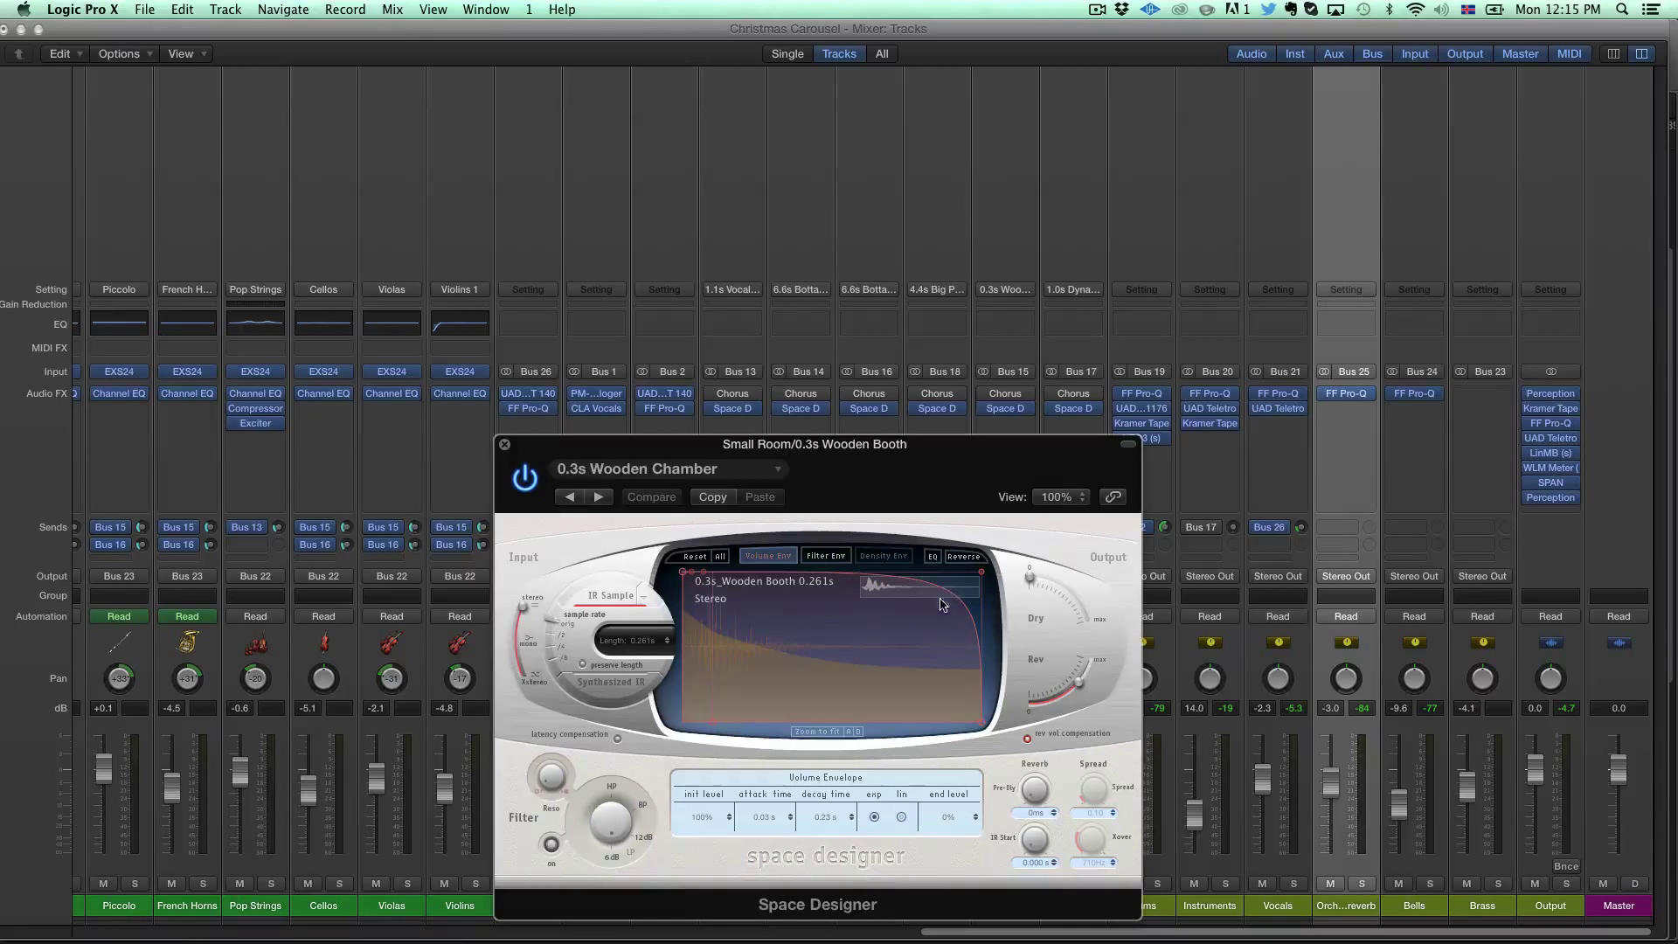
left_click_drag(1001, 454, 739, 488)
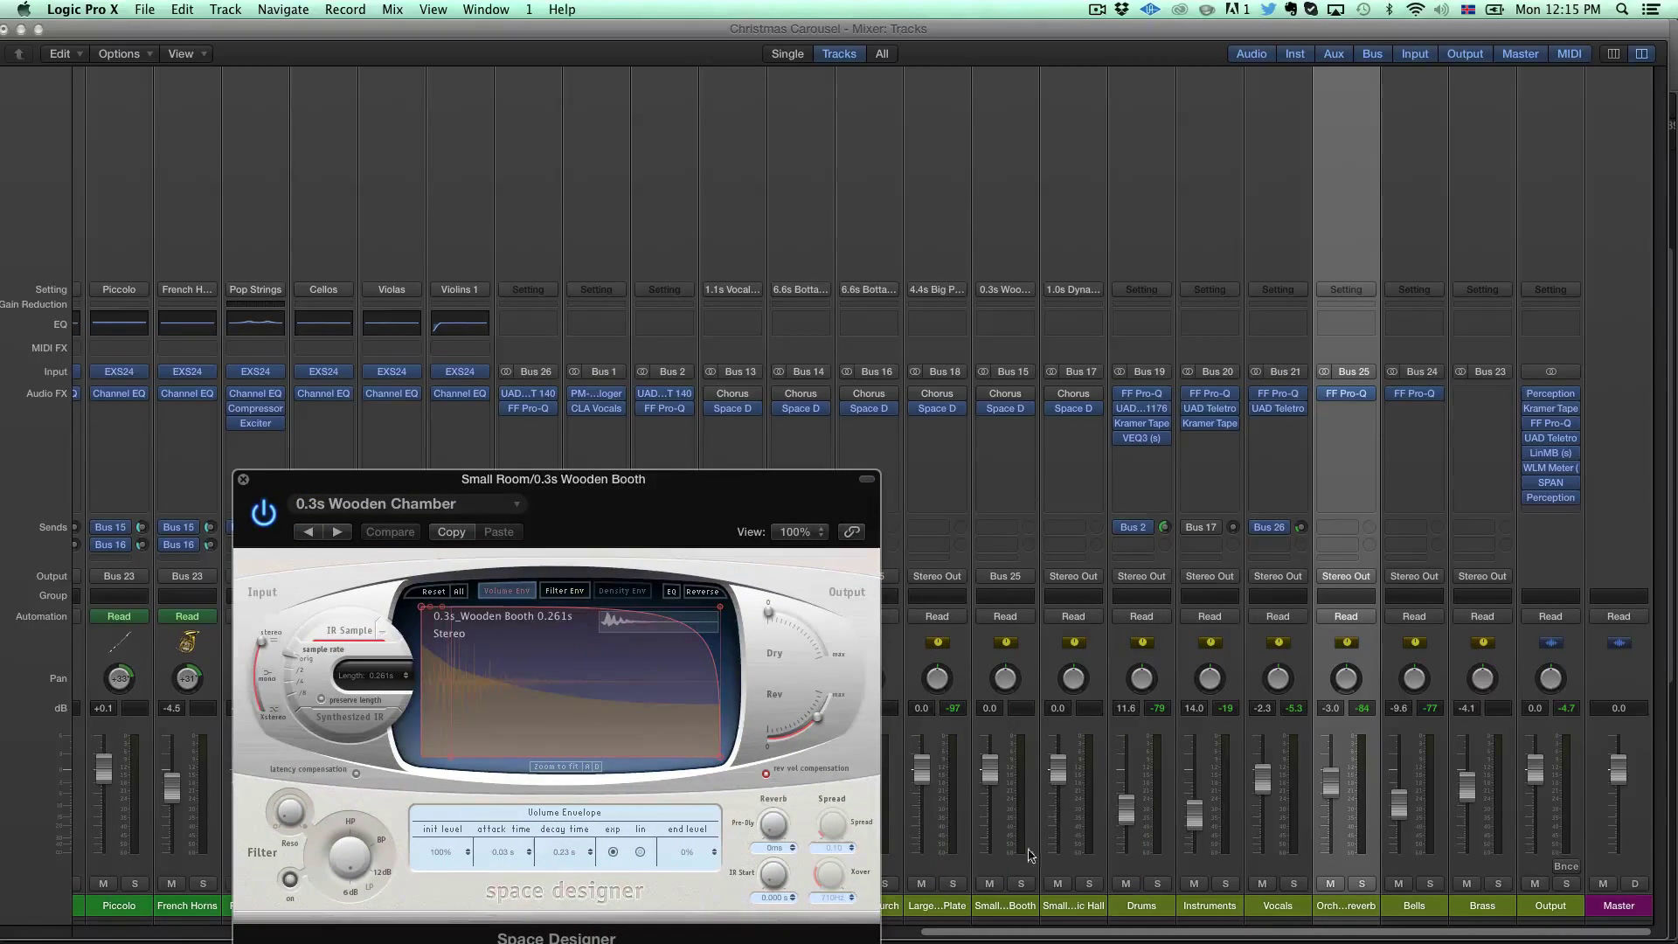
left_click(868, 411)
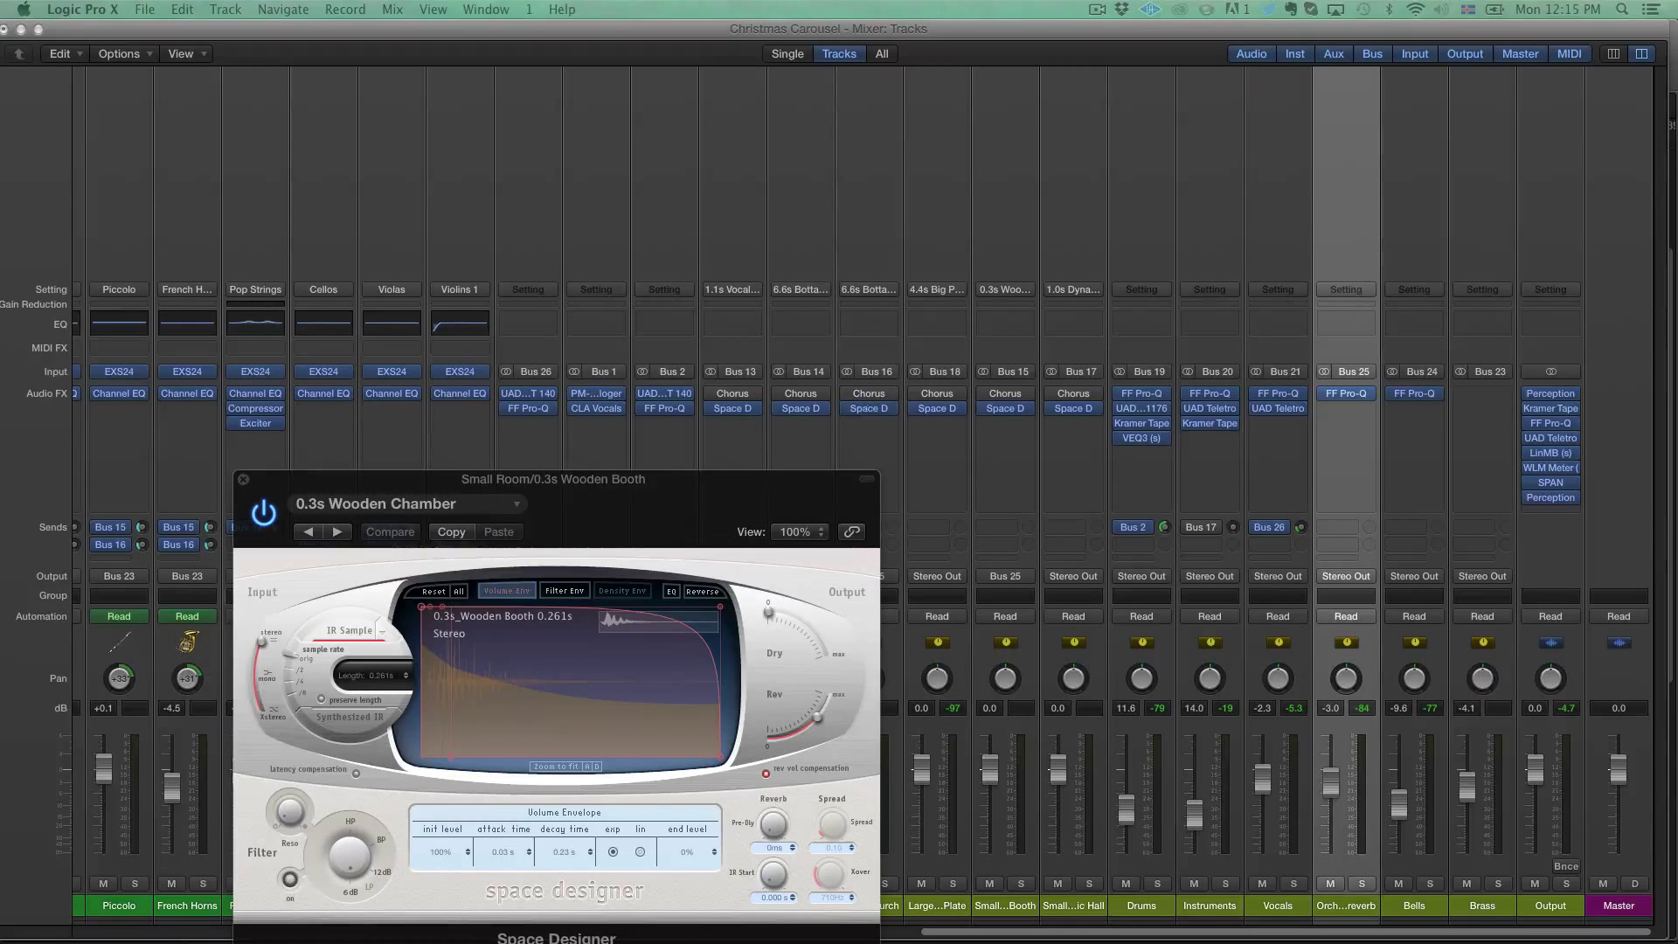
left_click_drag(1005, 81, 1240, 71)
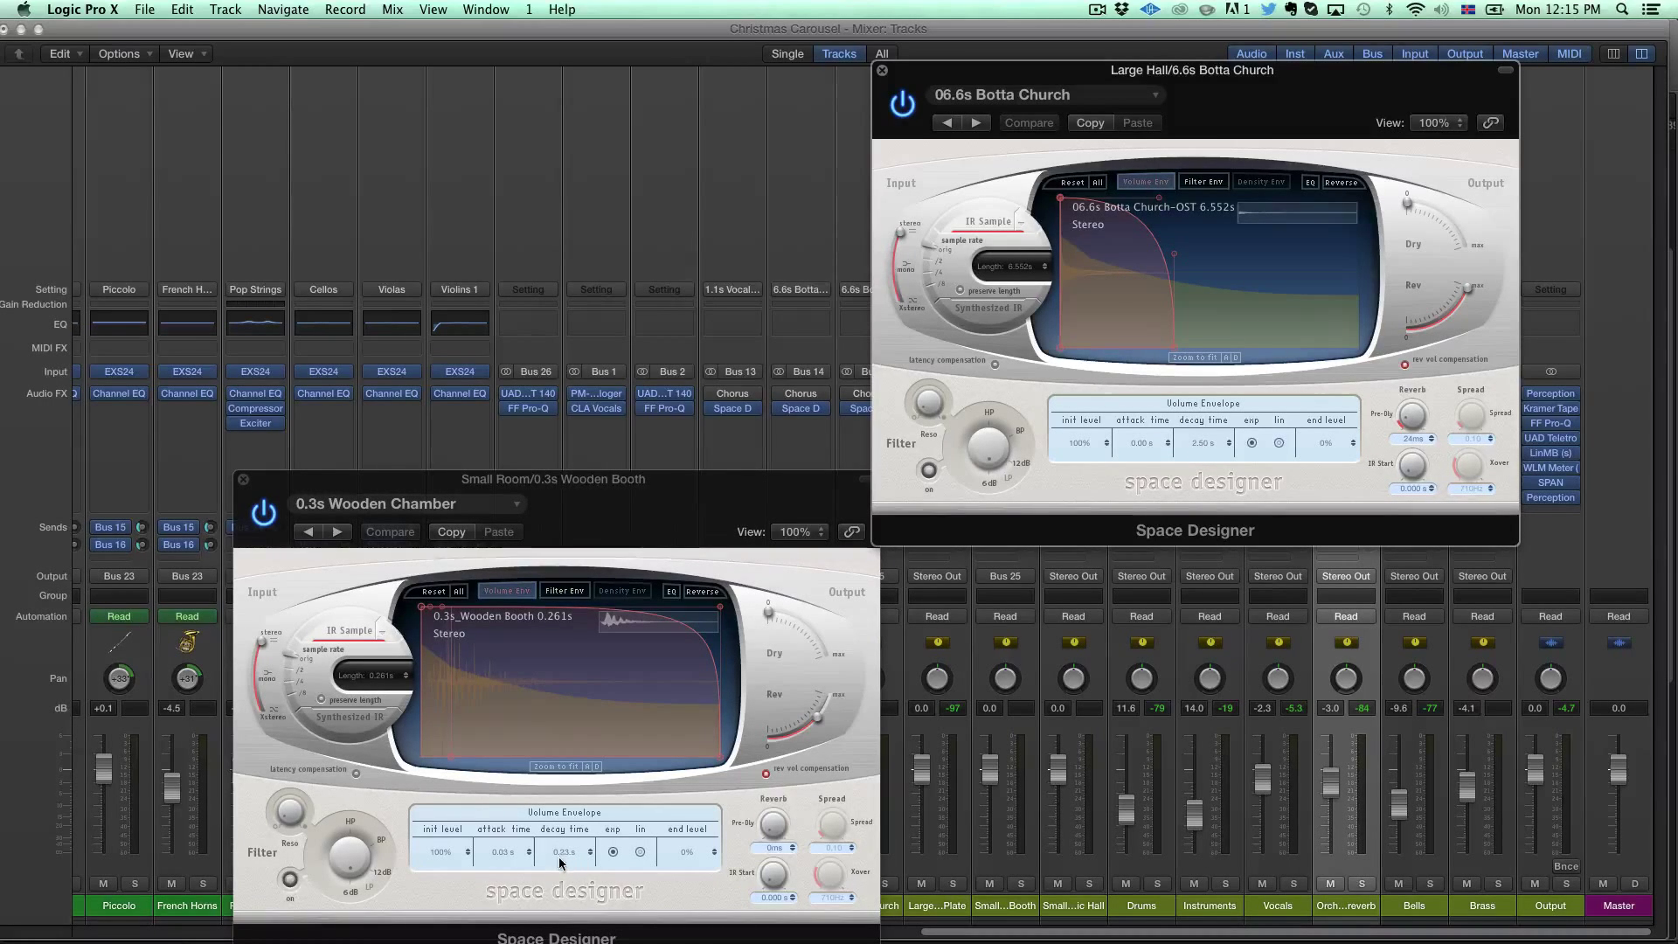
left_click_drag(787, 483, 770, 252)
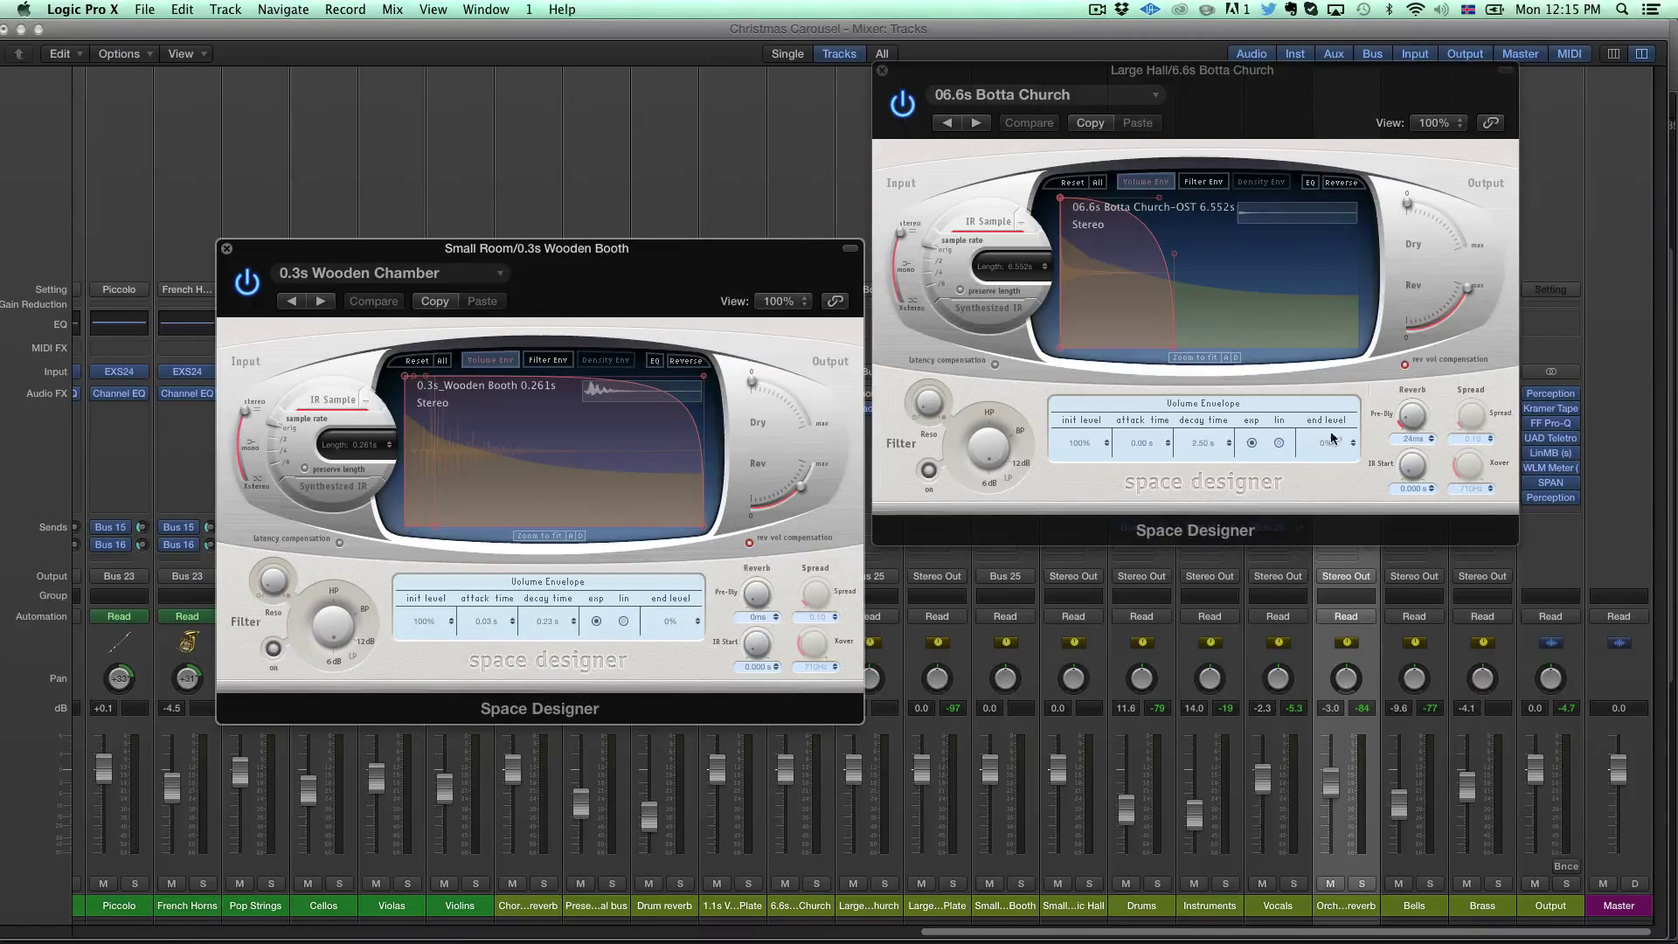
Step: Examine the EQ curves in both the Botta Church and Wooden Booth Space Designers, returning each to its volume envelope
left_click(1309, 182)
left_click_drag(1155, 274, 1155, 346)
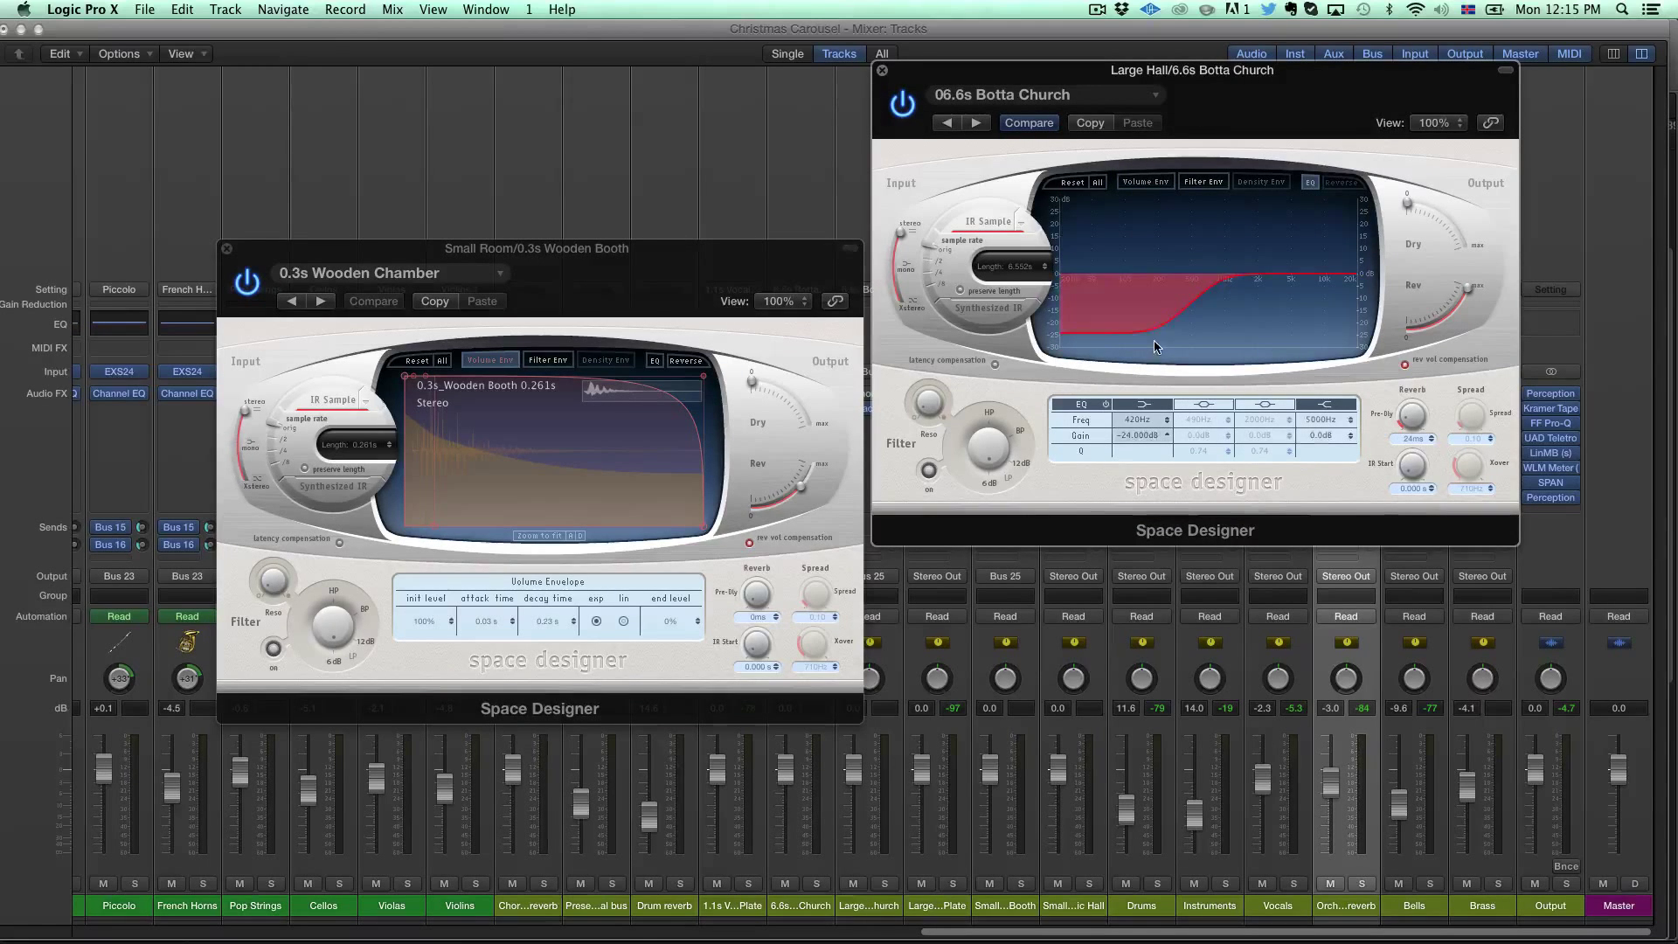
left_click(653, 360)
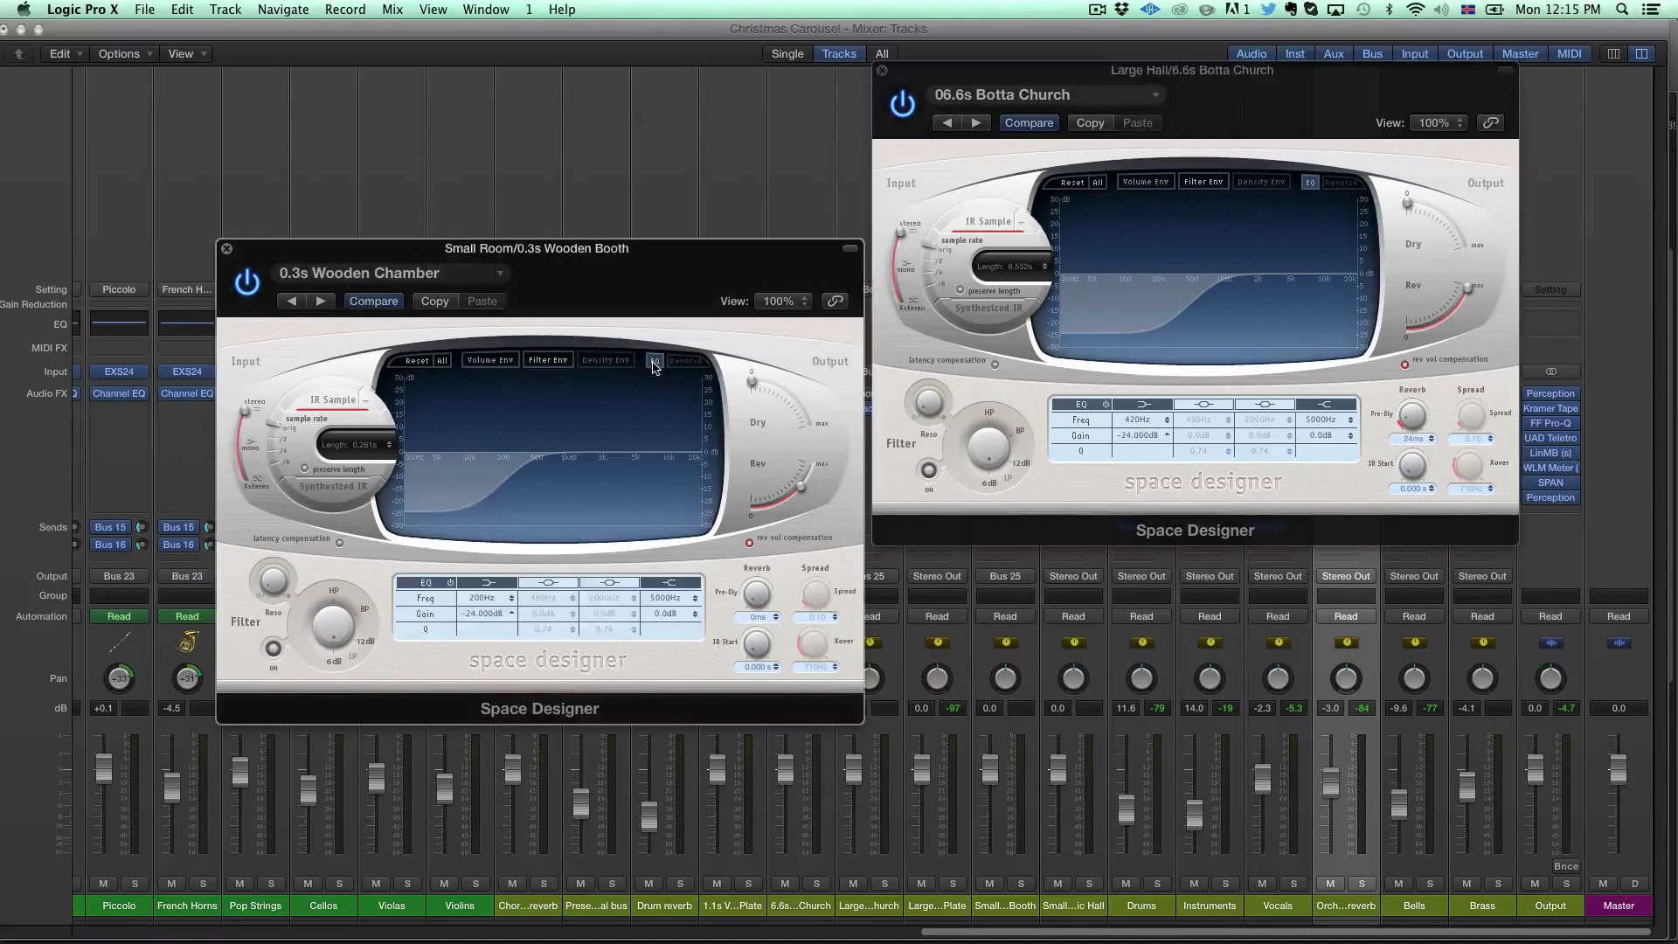
left_click(490, 360)
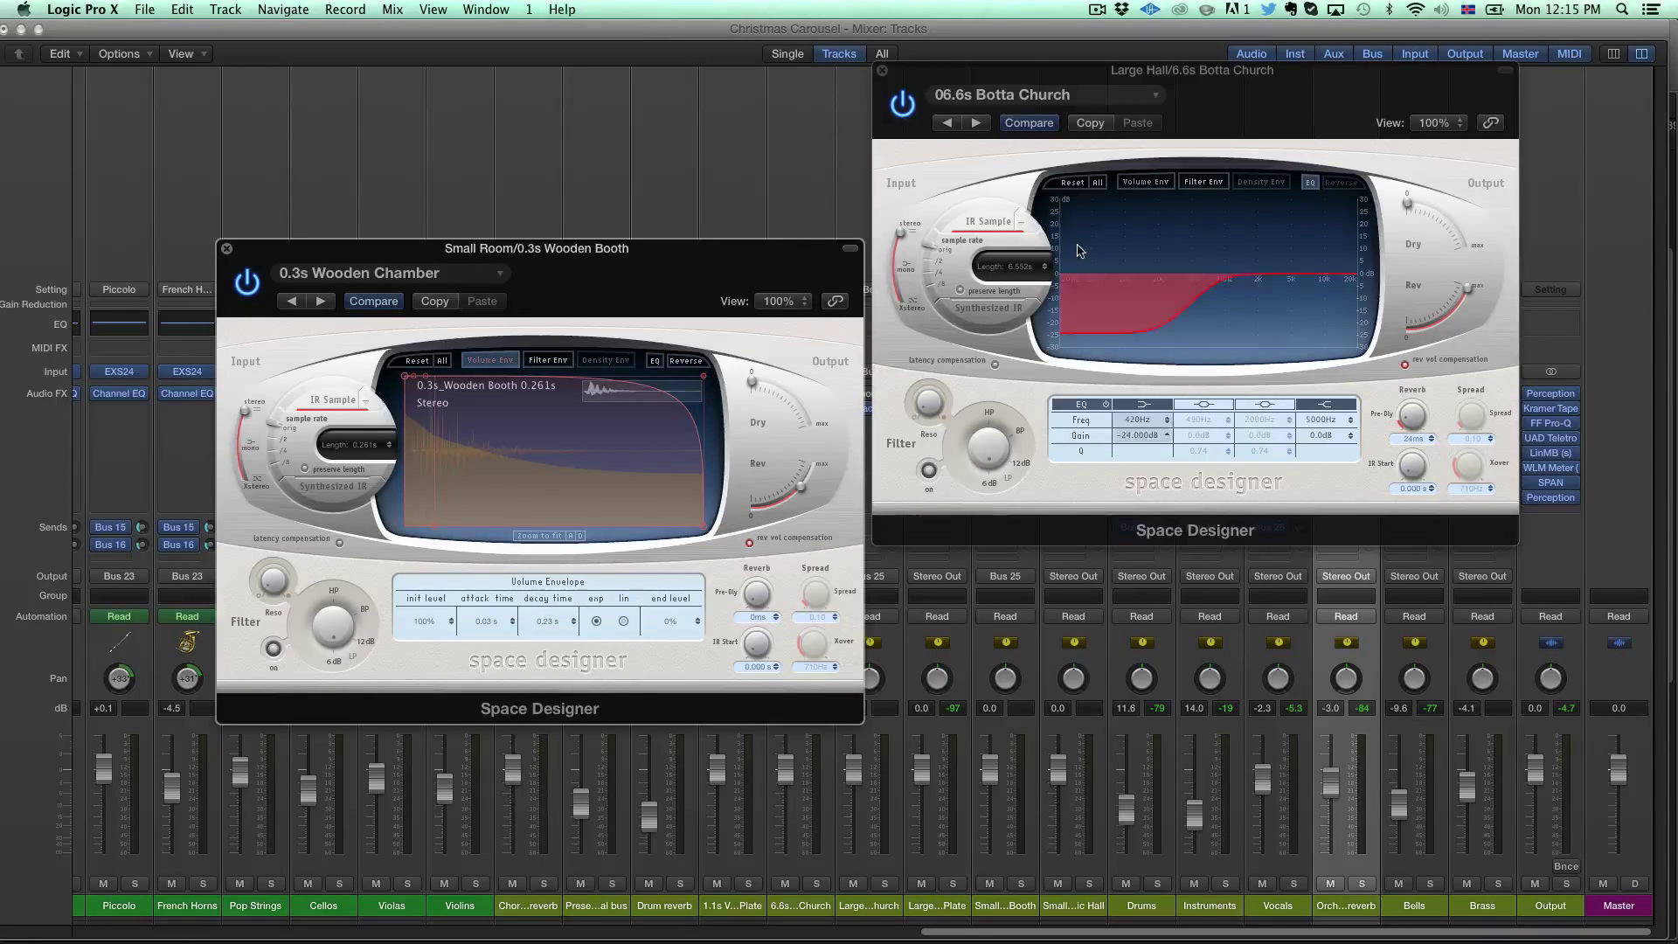
left_click(1145, 181)
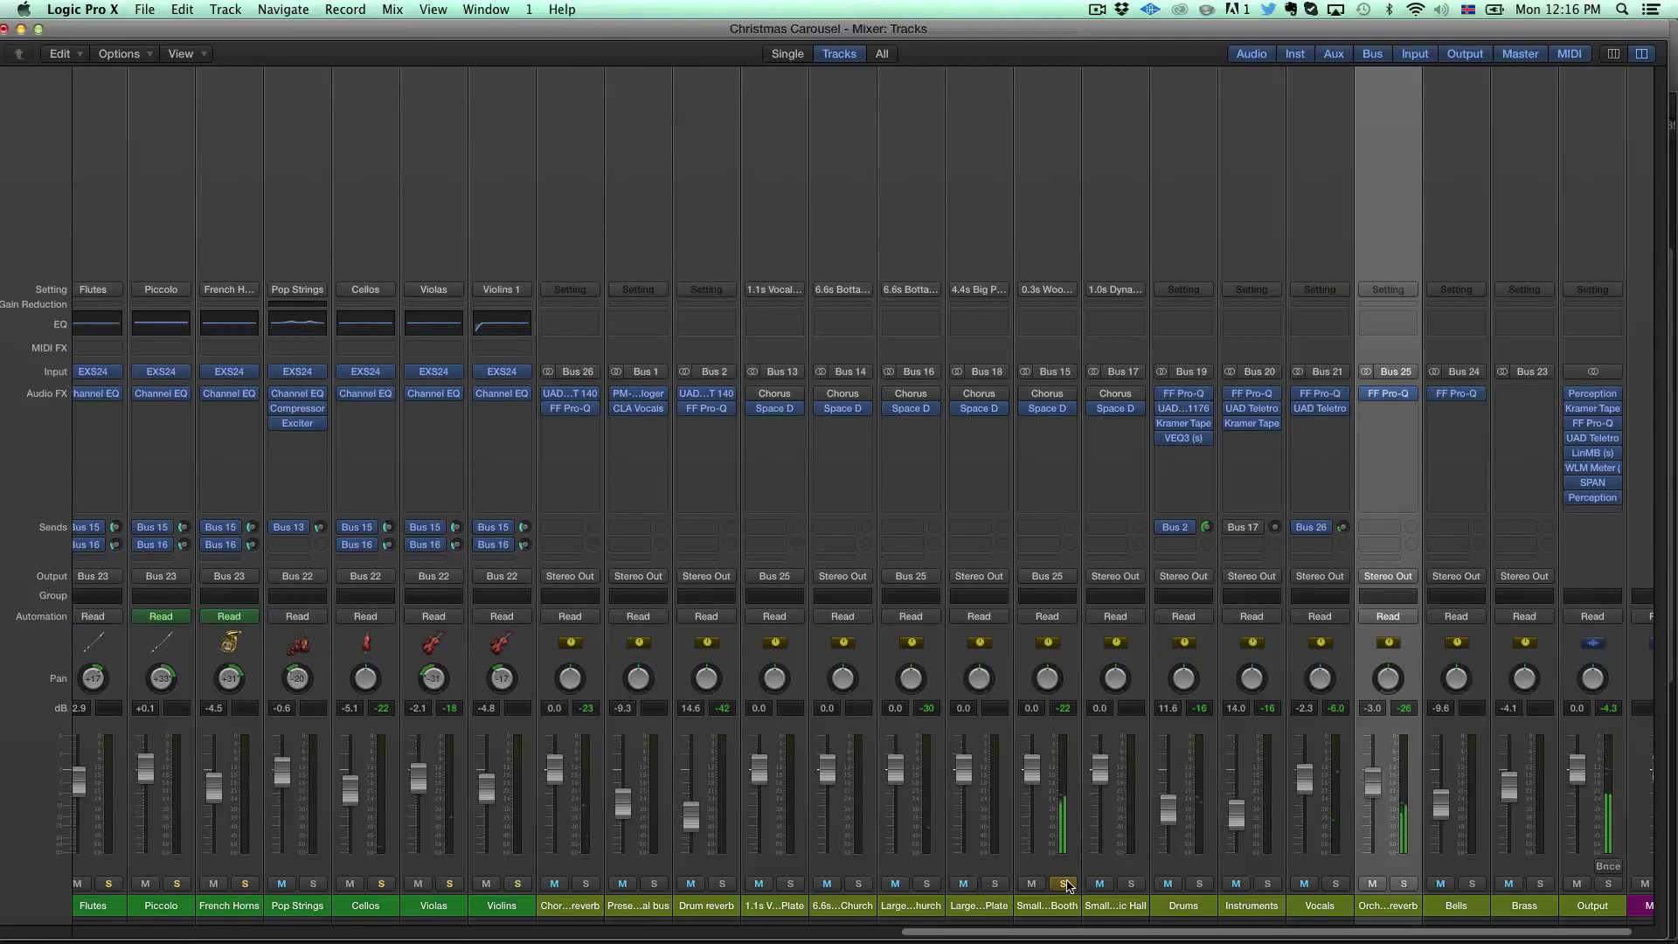
Step: During playback, solo the Wooden Booth return and add the two Botta Church, small hall, large plate and 1.1s Vocal Plate returns
left_click(1063, 883, "alt")
left_click(926, 883)
left_click(860, 885)
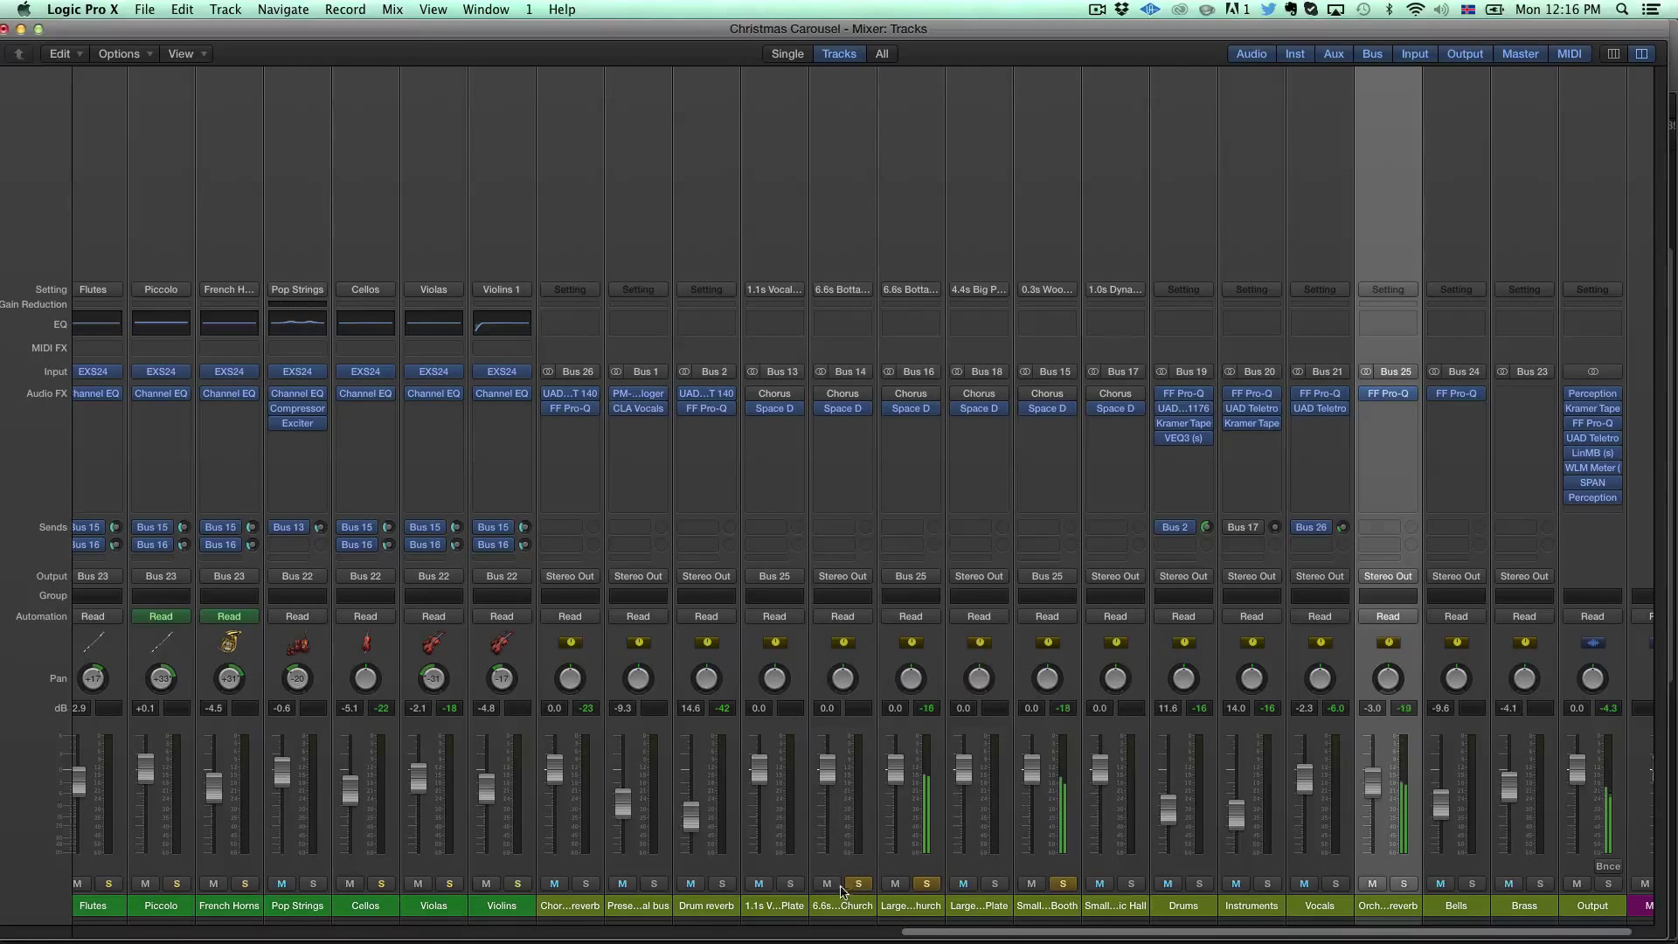
left_click(1130, 884)
left_click(995, 885)
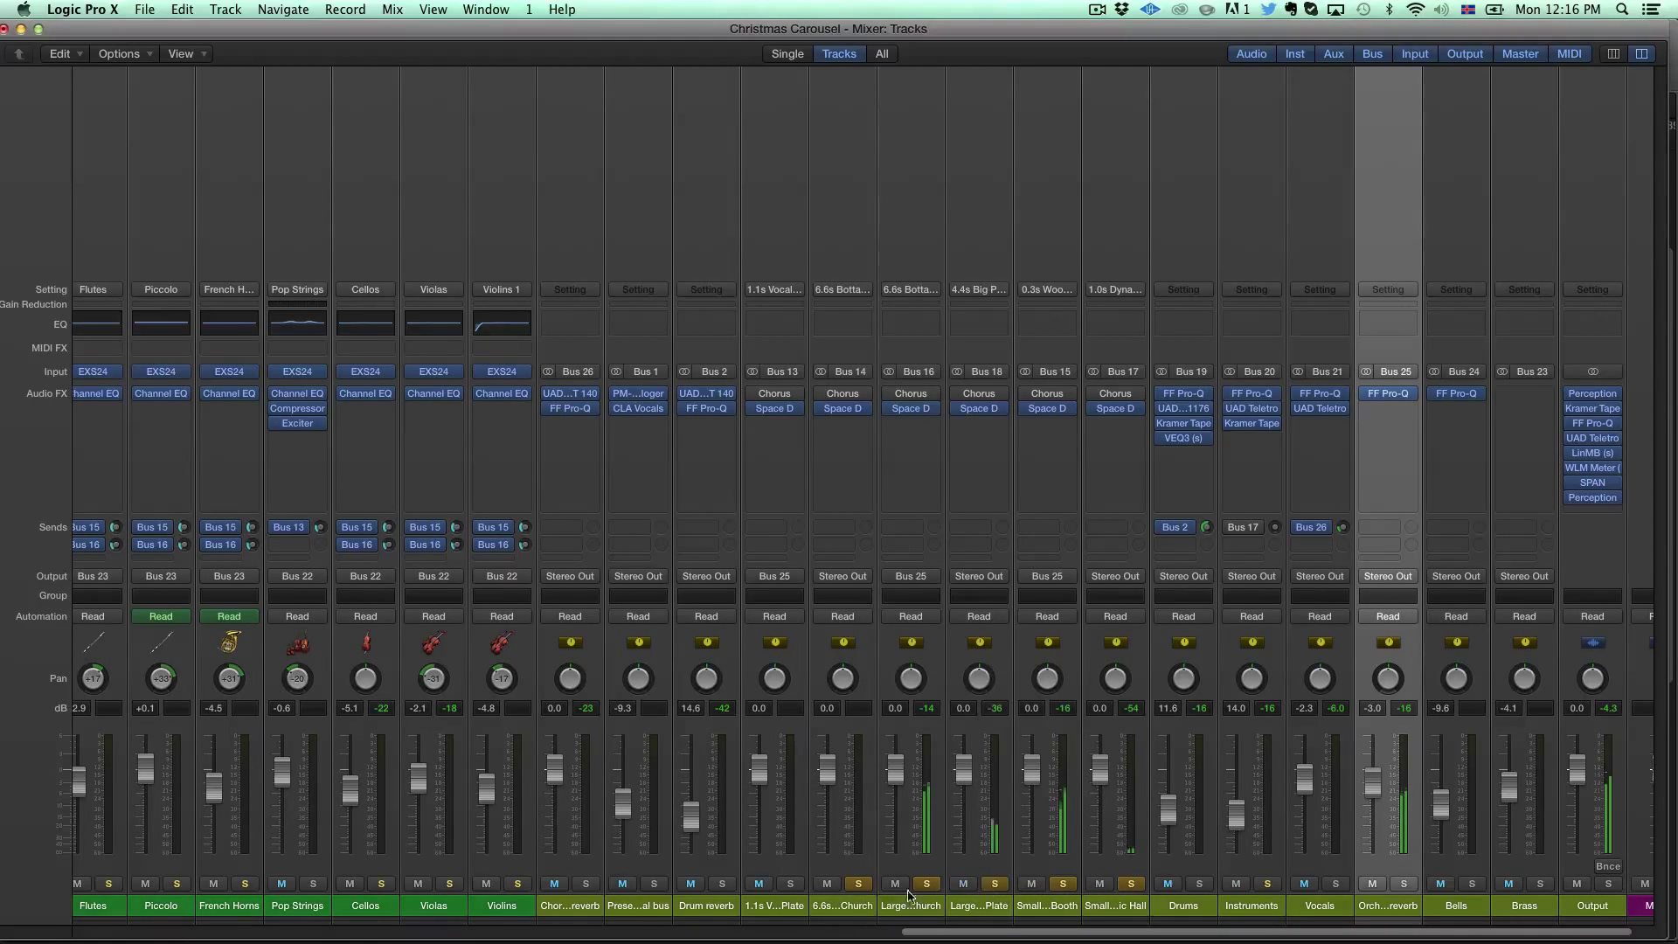
left_click(791, 884)
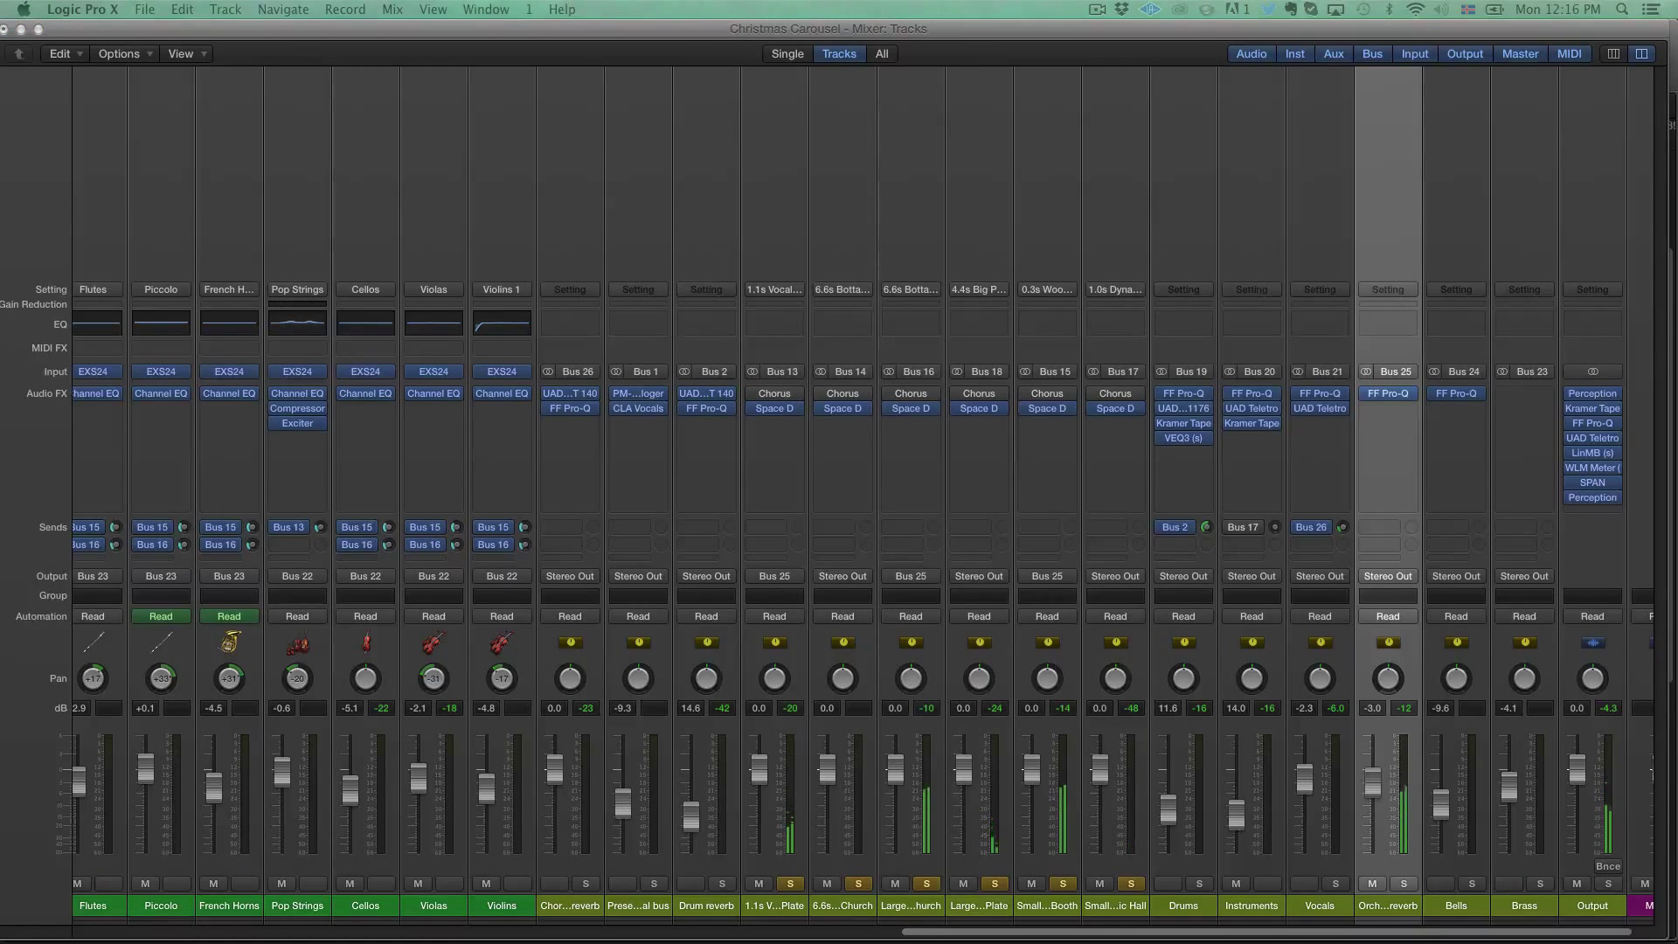
Step: Inspect the 1.1s Vocal Plate's Space Designer and mute the other five soloed orchestral reverb returns to hear the plate alone
left_click(774, 408)
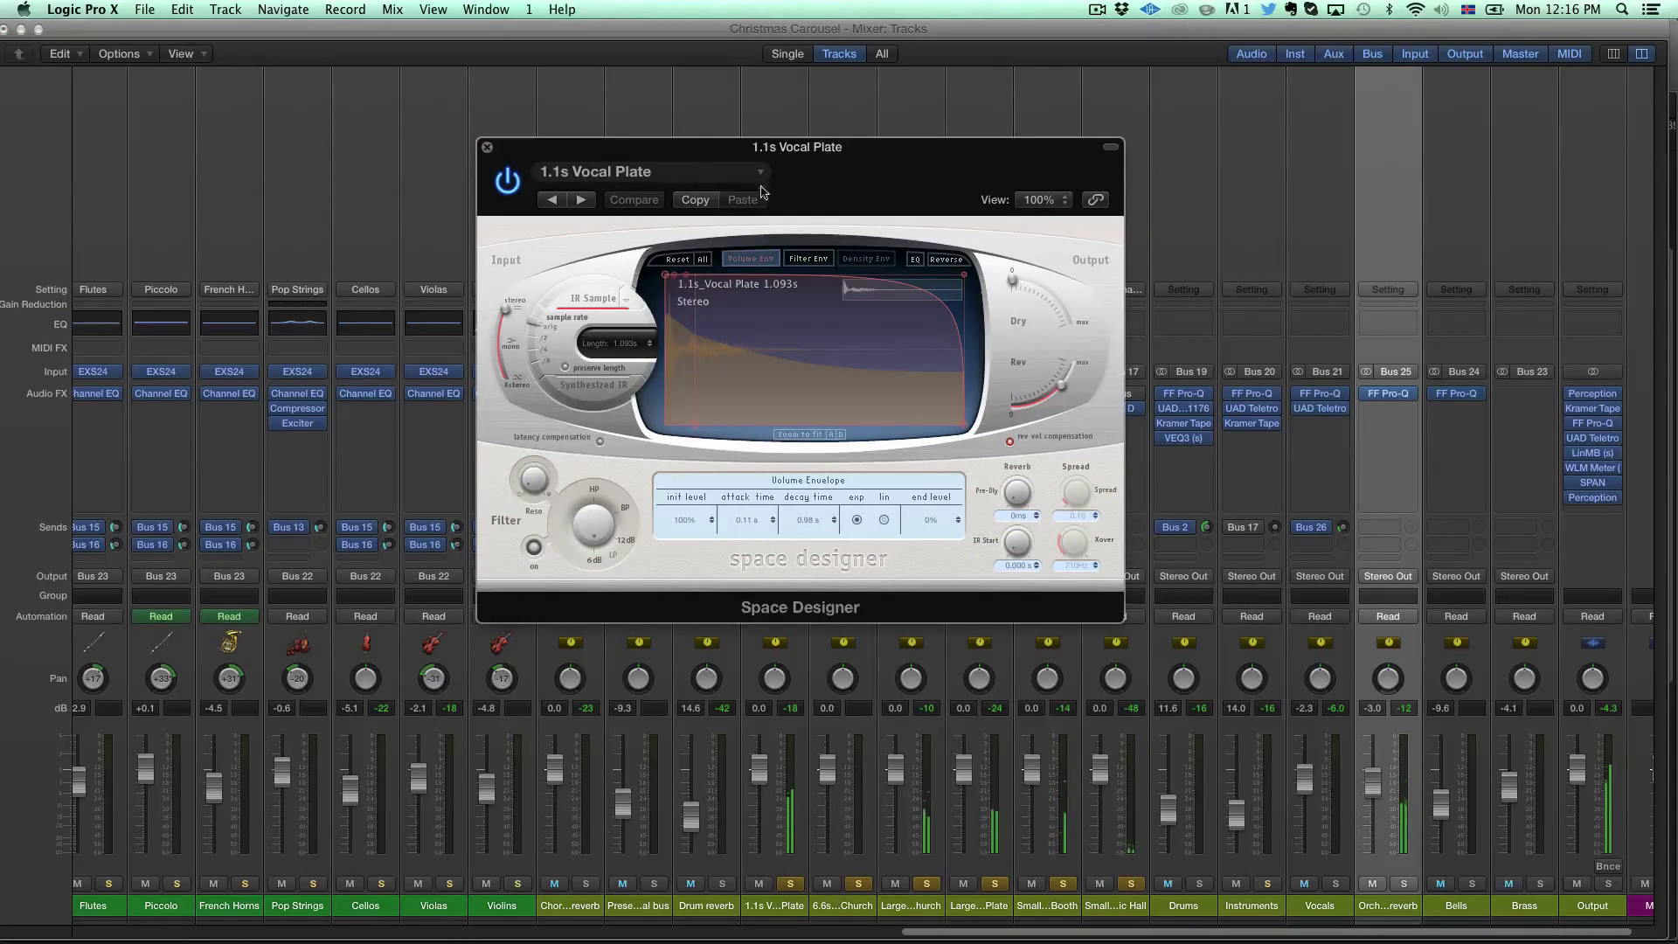
left_click(827, 884)
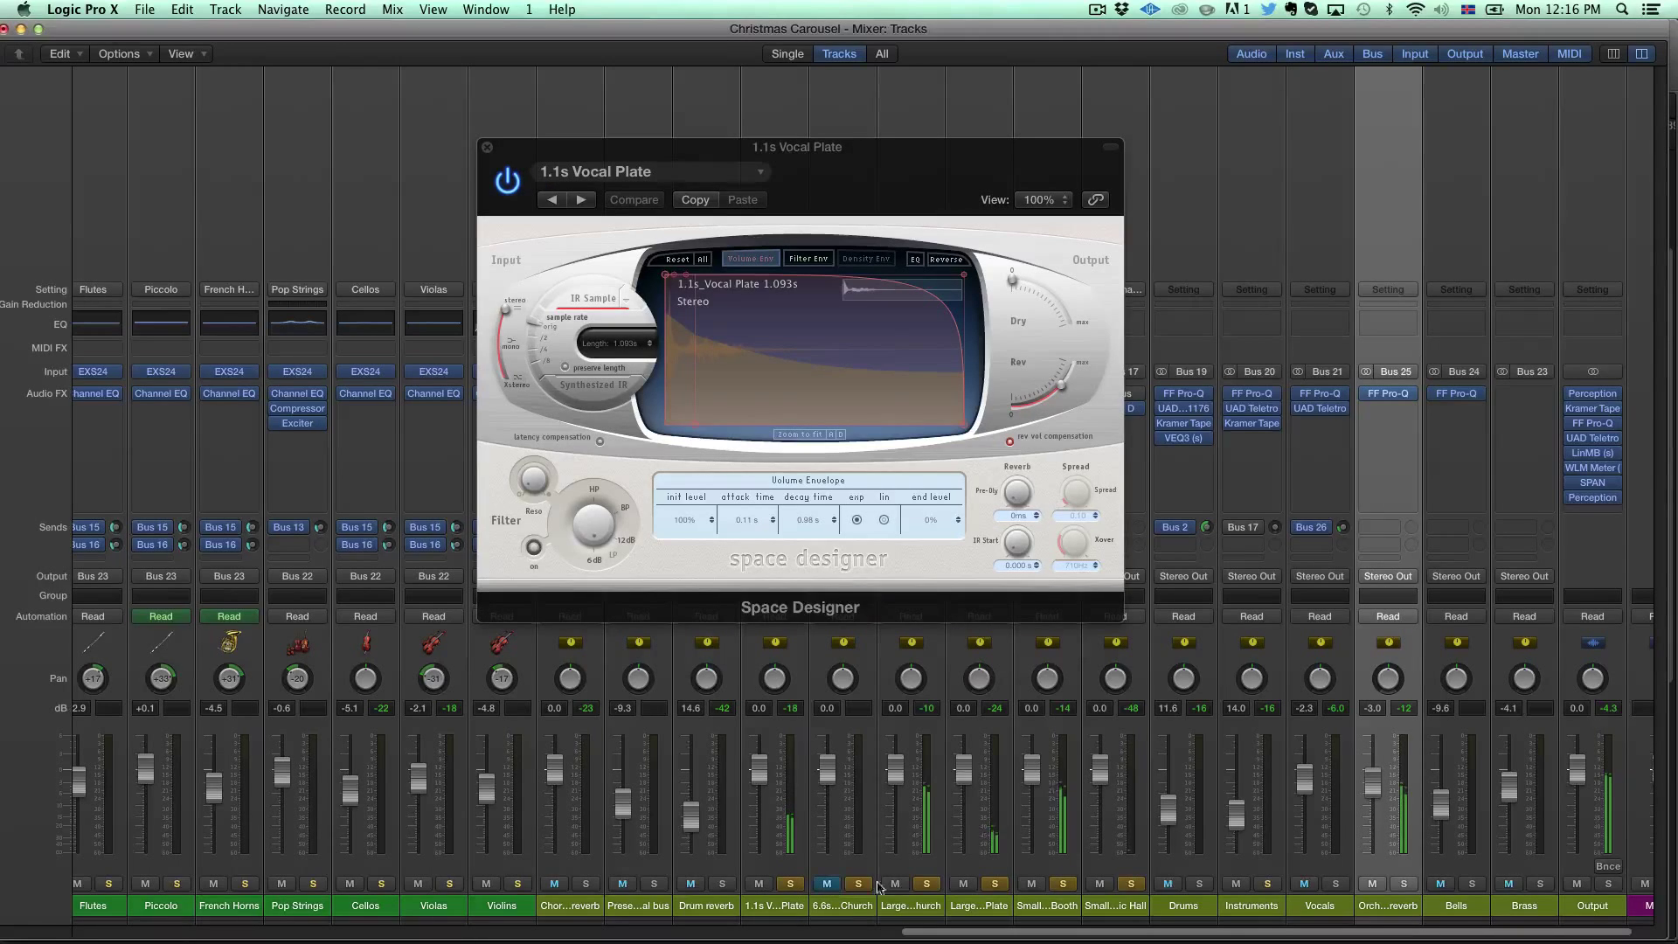
left_click_drag(878, 887, 1133, 889)
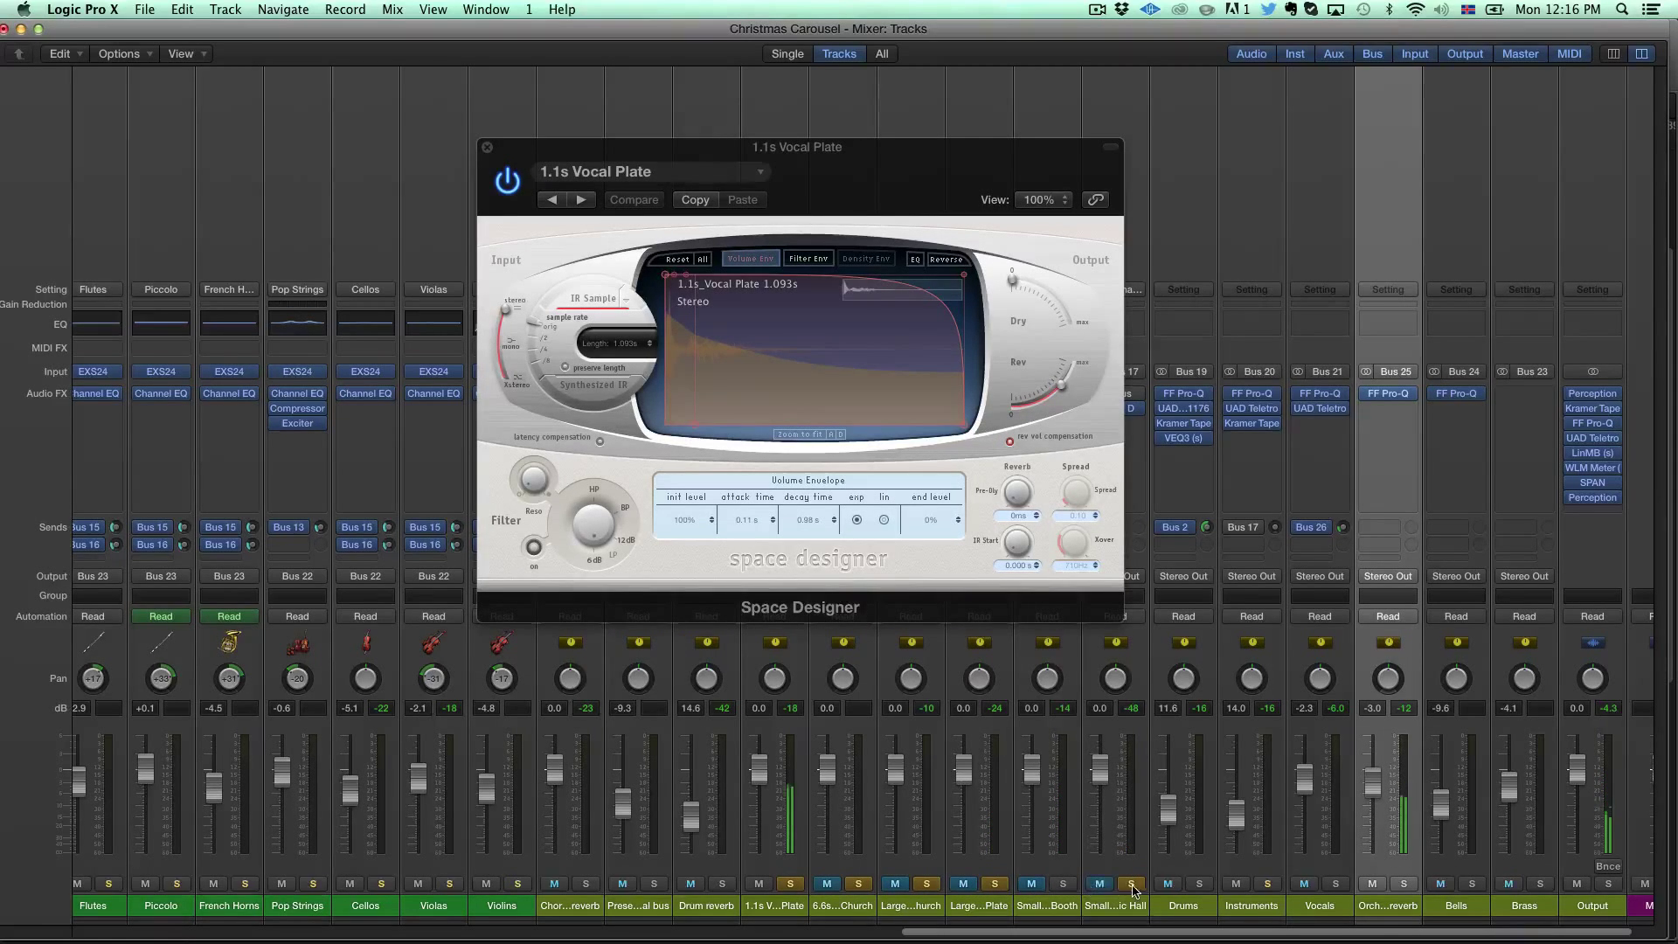
left_click(1064, 885)
left_click(1032, 884)
left_click(486, 148)
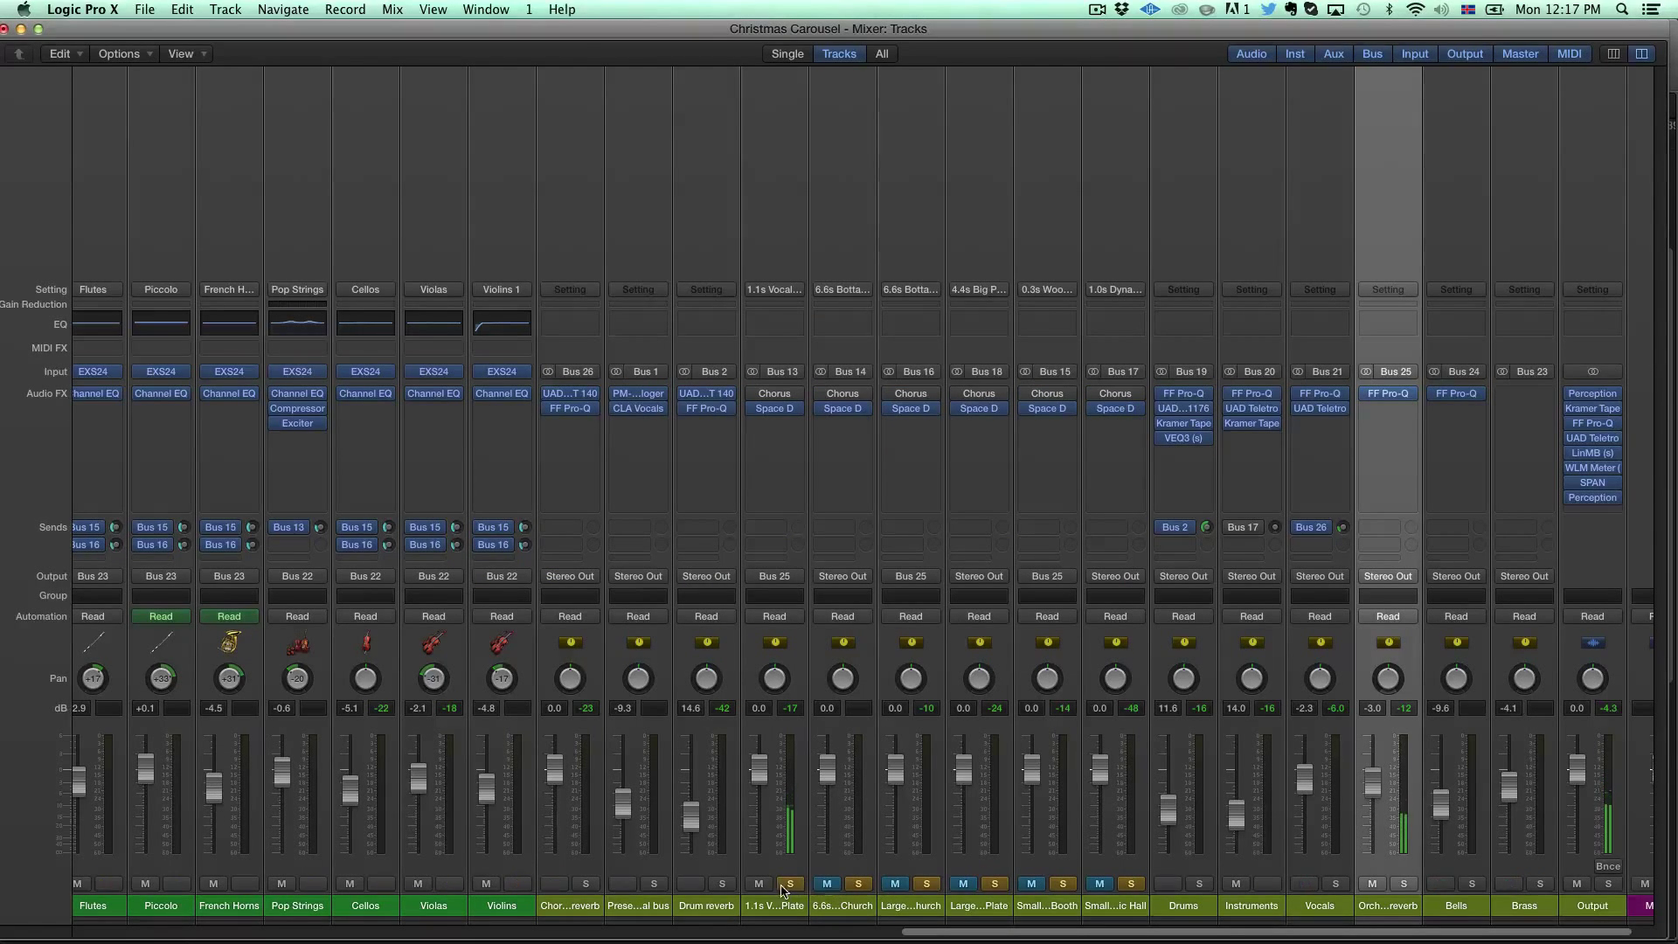
Step: Unmute the 6.6s church, large church, large plate, small booth and small hall reverb returns one after another during playback
left_click(827, 883)
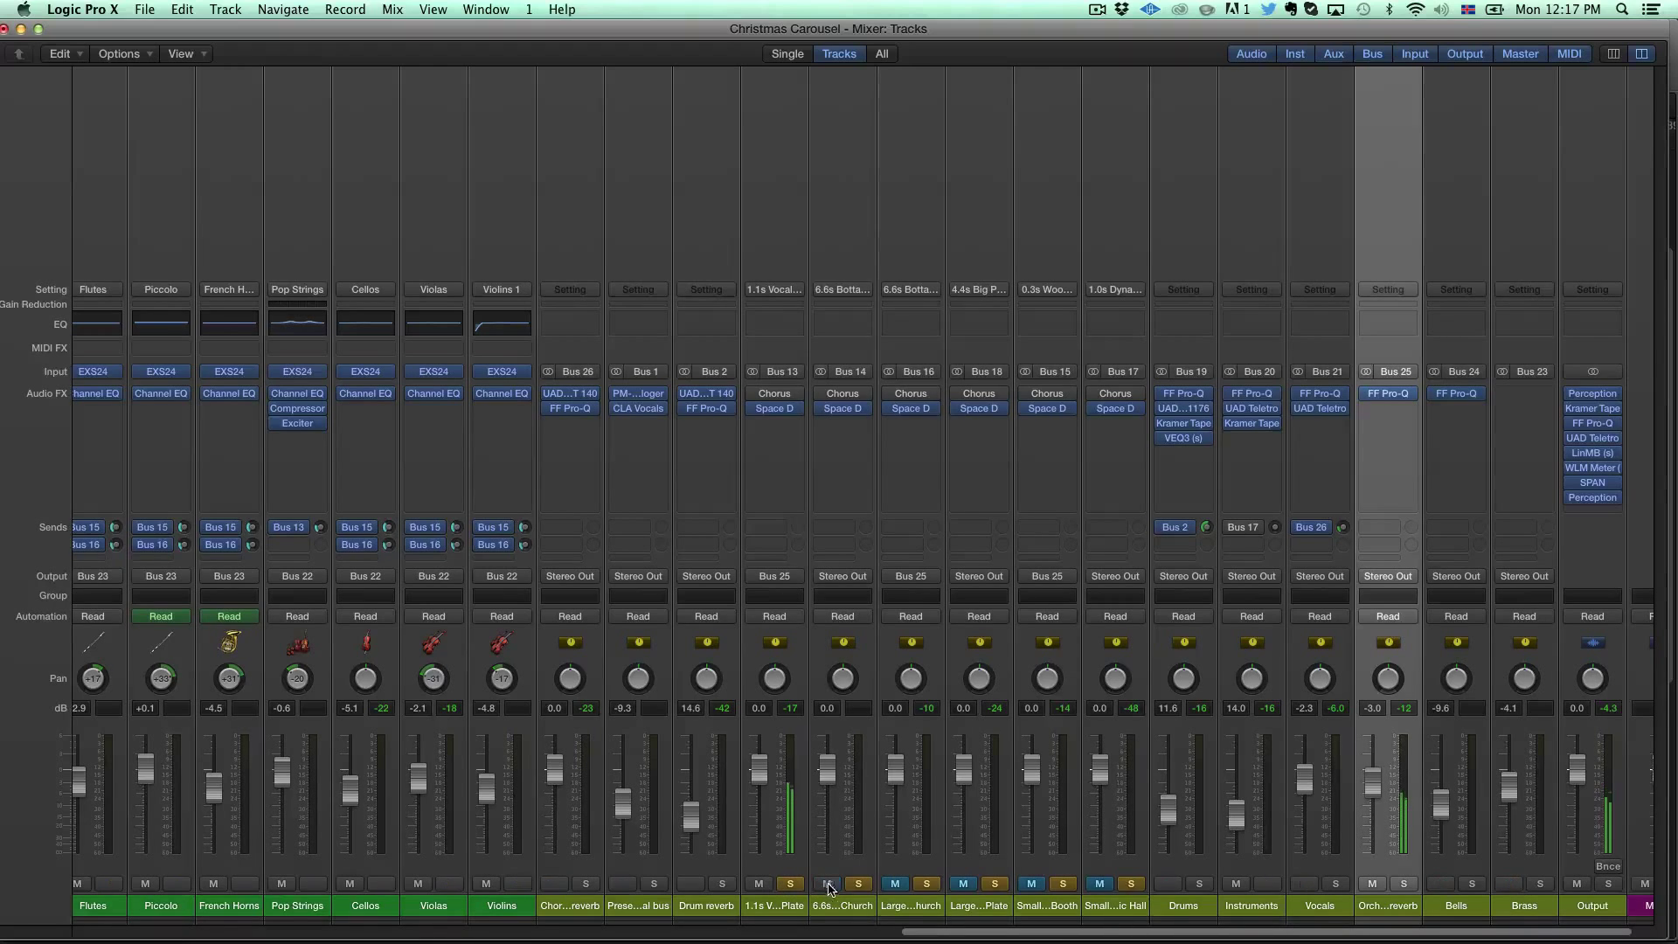
left_click(894, 884)
left_click(965, 884)
left_click(1031, 883)
left_click(1099, 884)
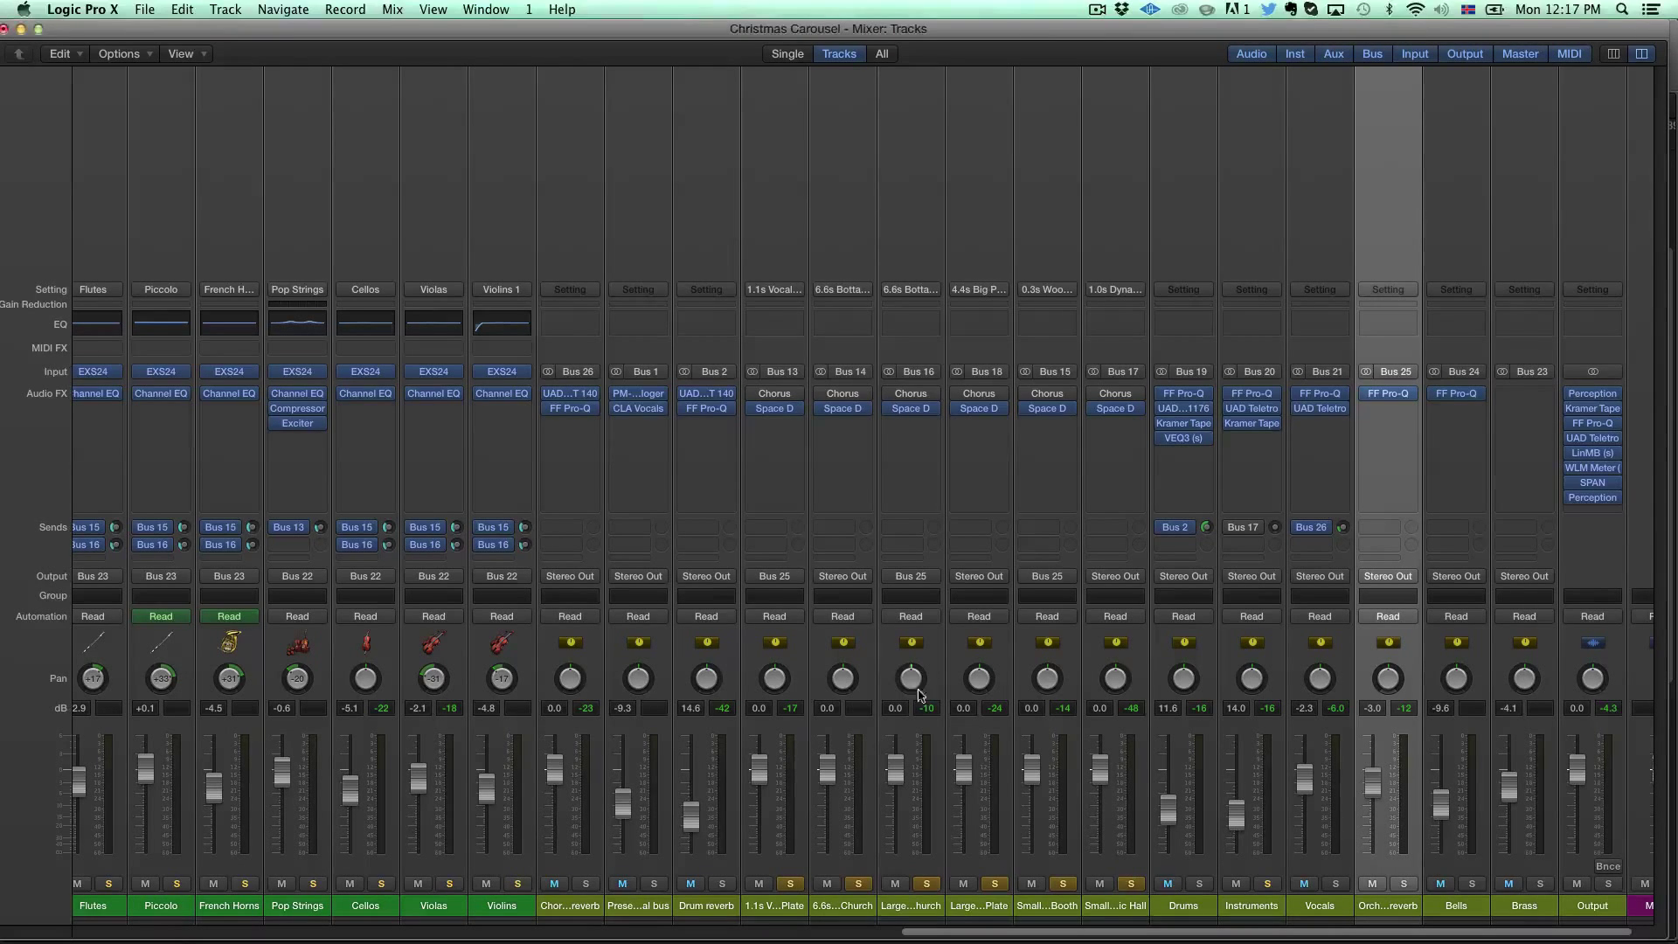
scroll(1089, 846, "right", 2)
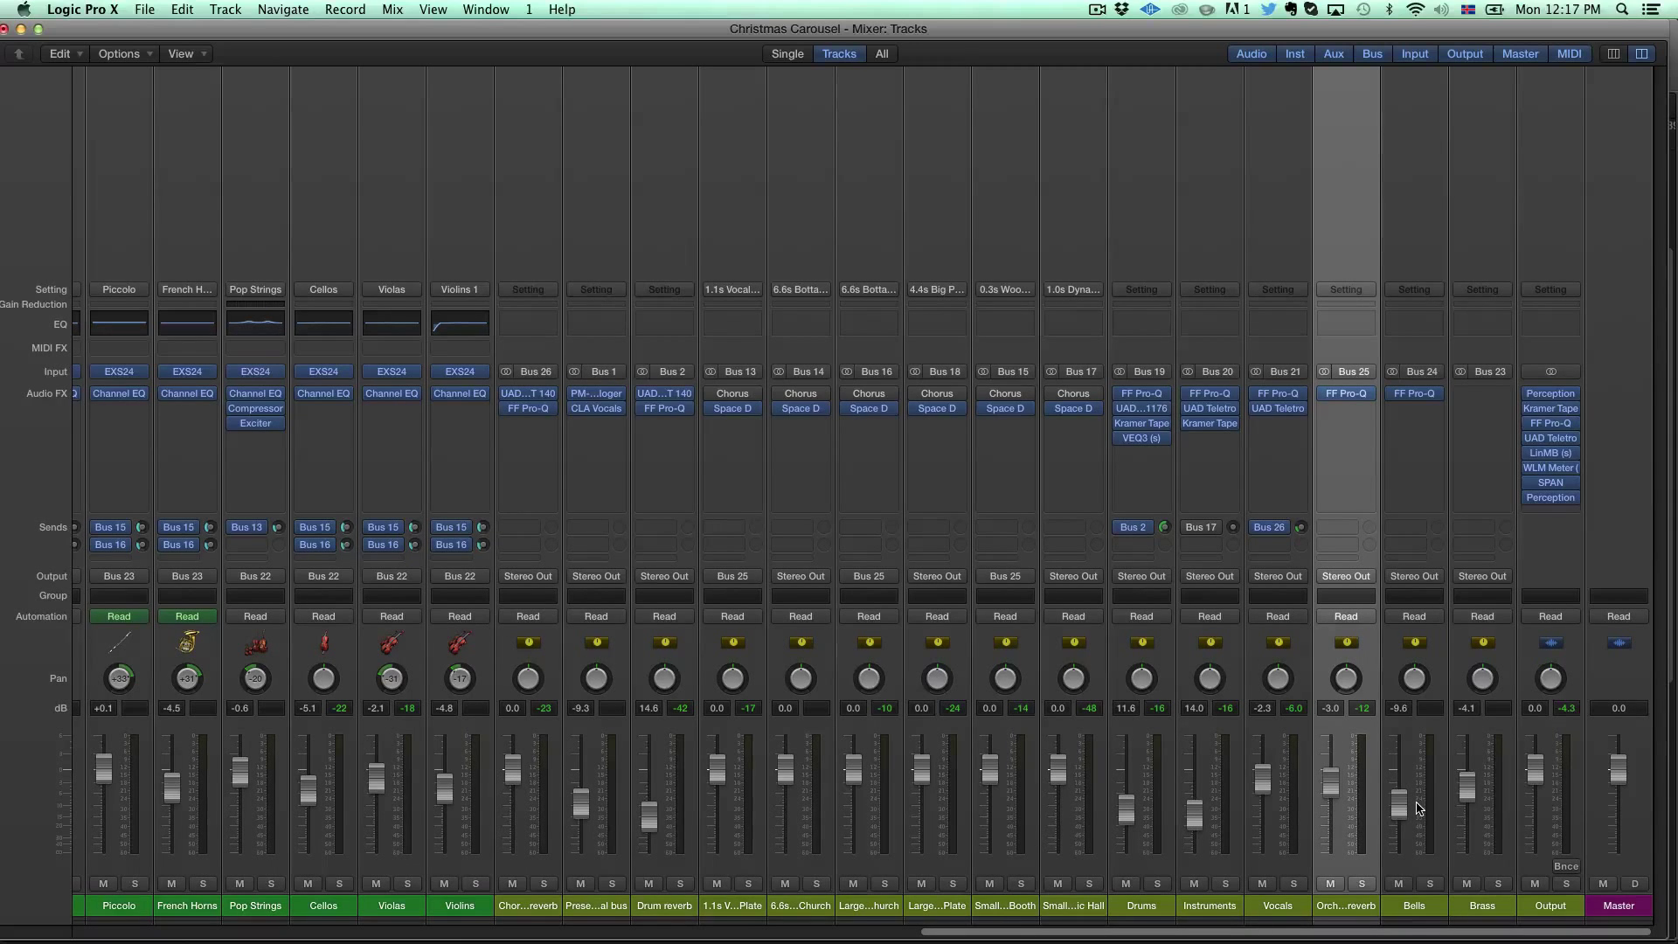
key("super+w")
scroll(1655, 149, "left", 5)
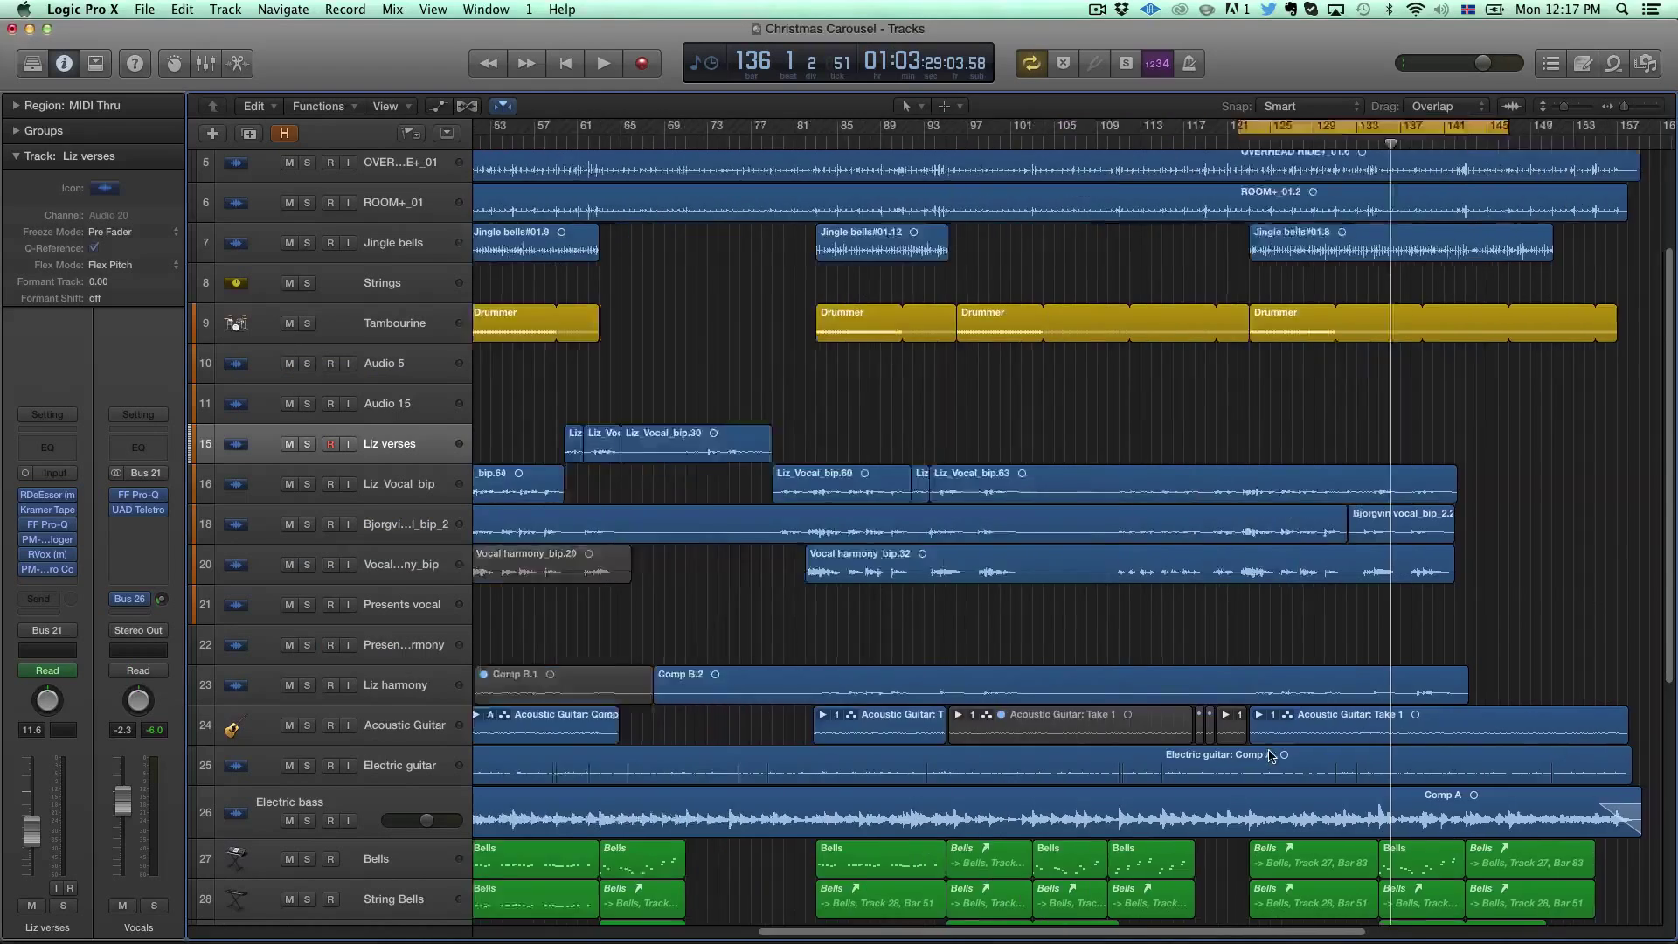
left_click(1605, 132)
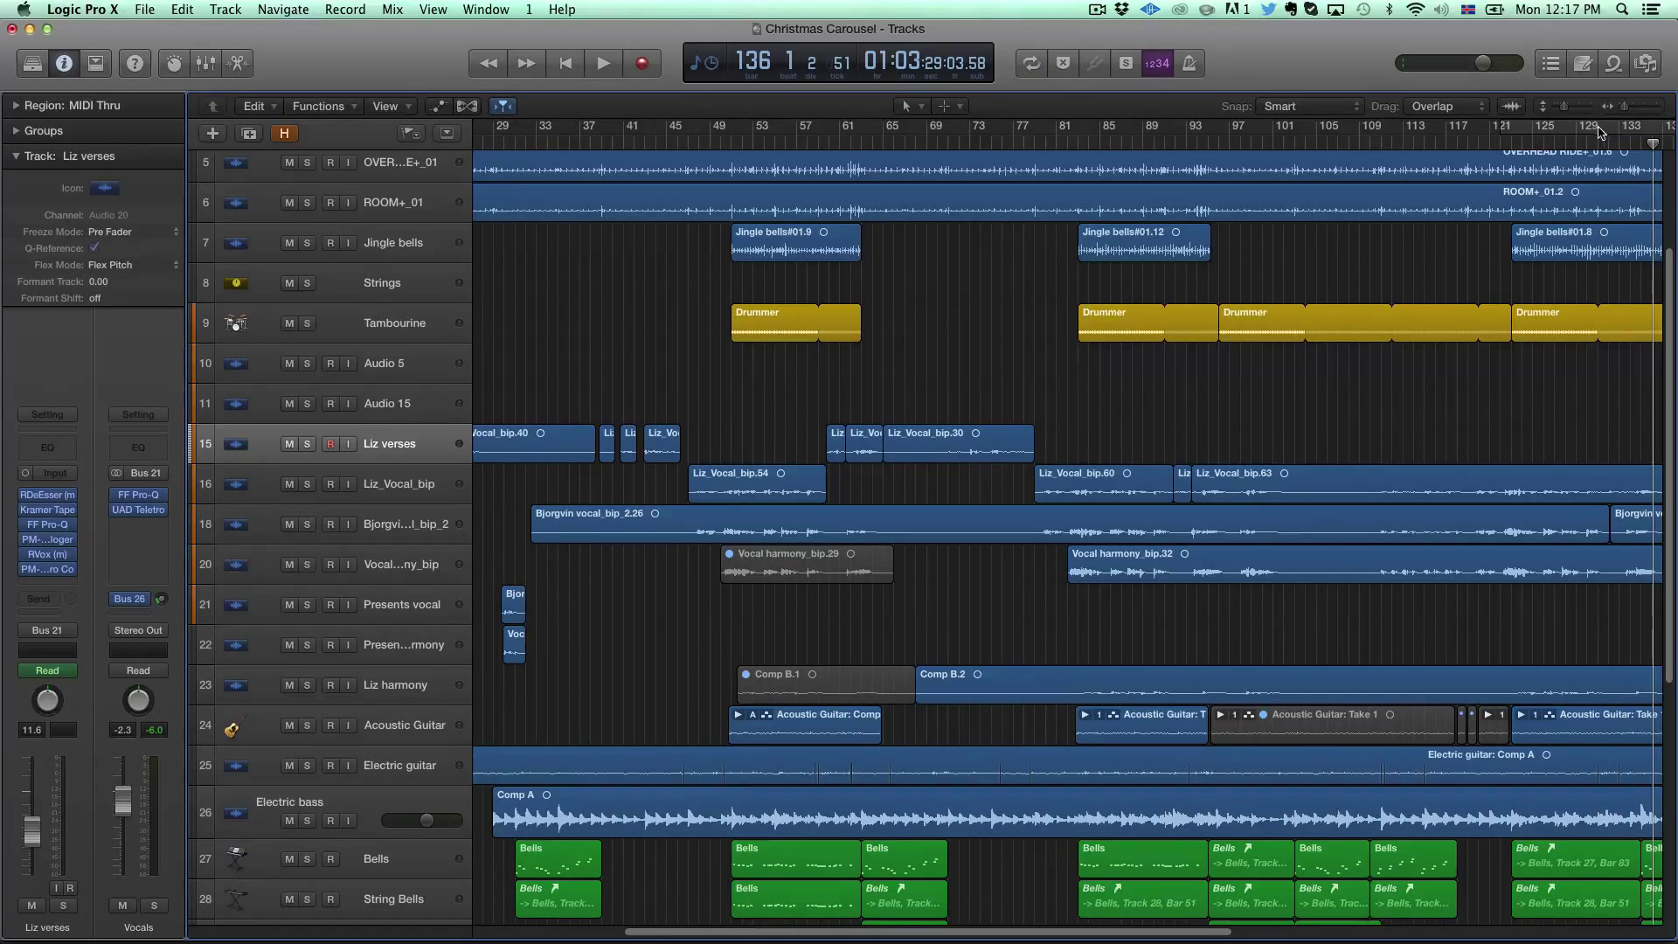
left_click(1600, 132)
key("super+2")
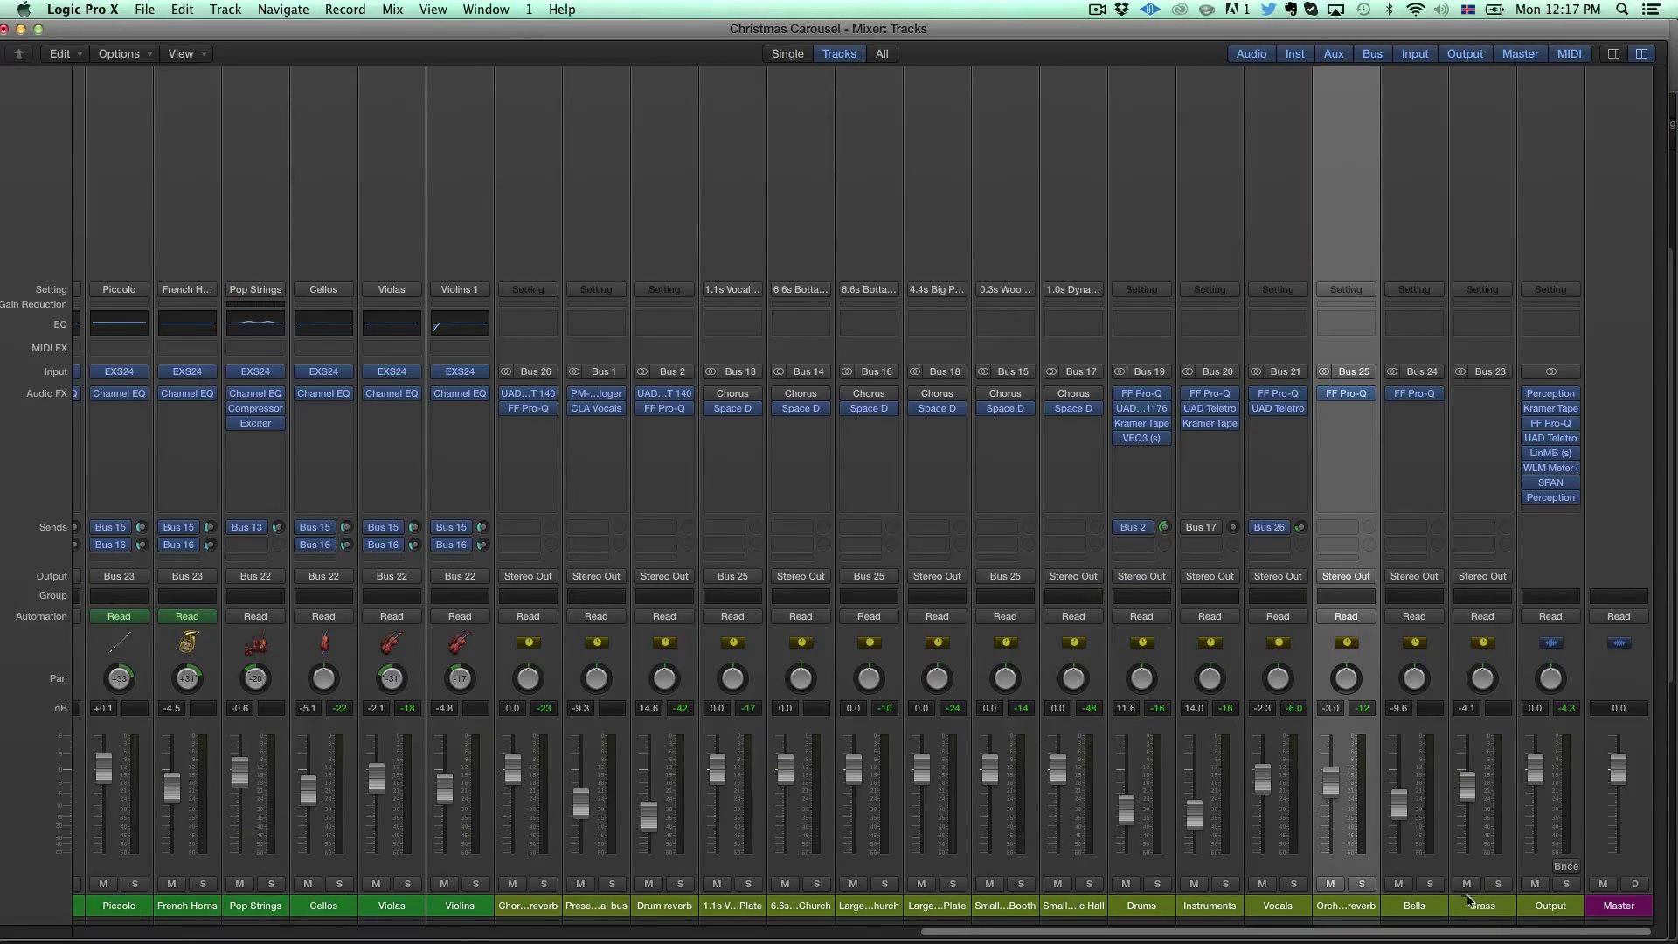
Step: Open the FF Pro-Q on the Strings bus and move its window clear of the Strings channel
scroll(636, 823, "left", 15)
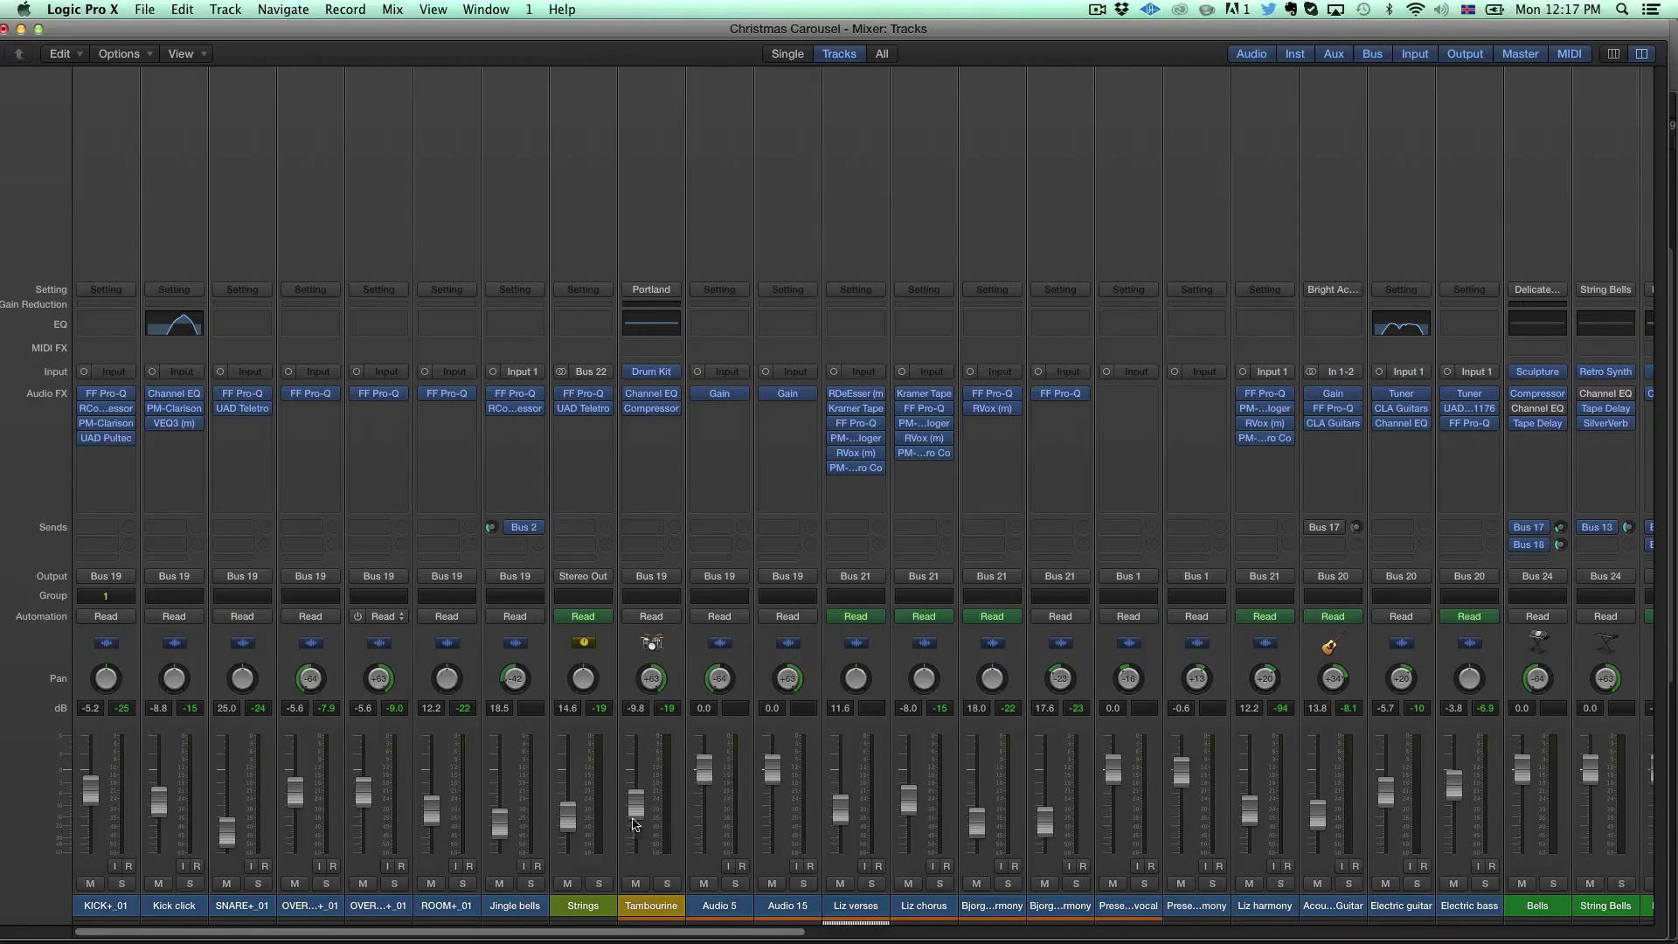
left_click(585, 395)
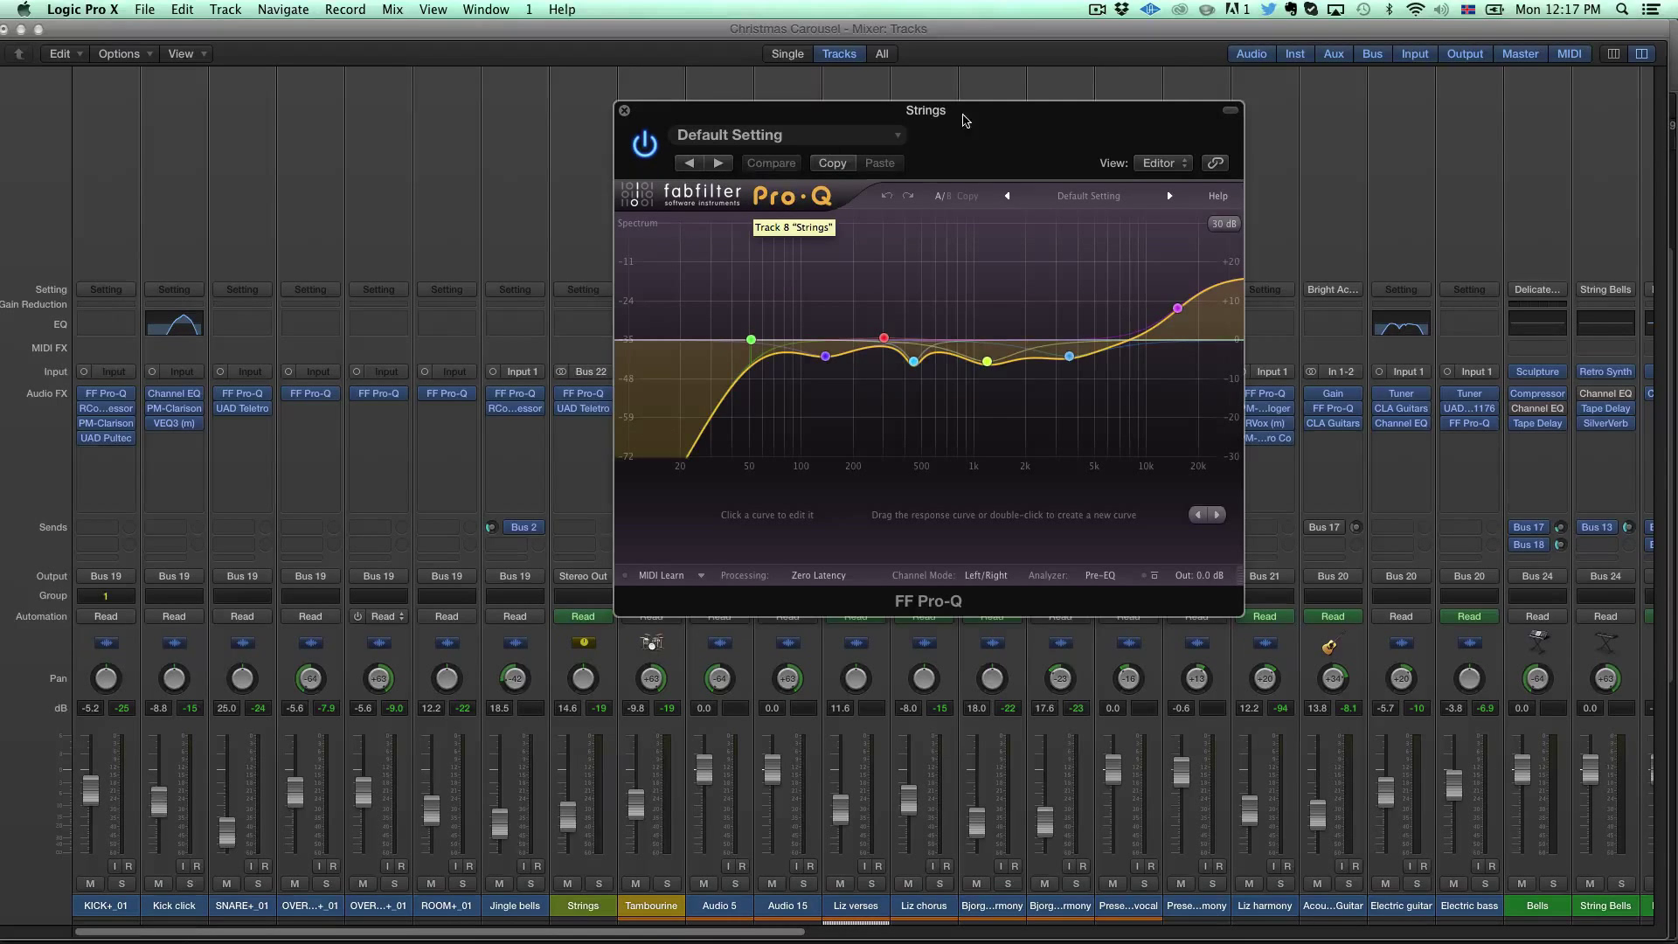
left_click_drag(964, 120, 1027, 87)
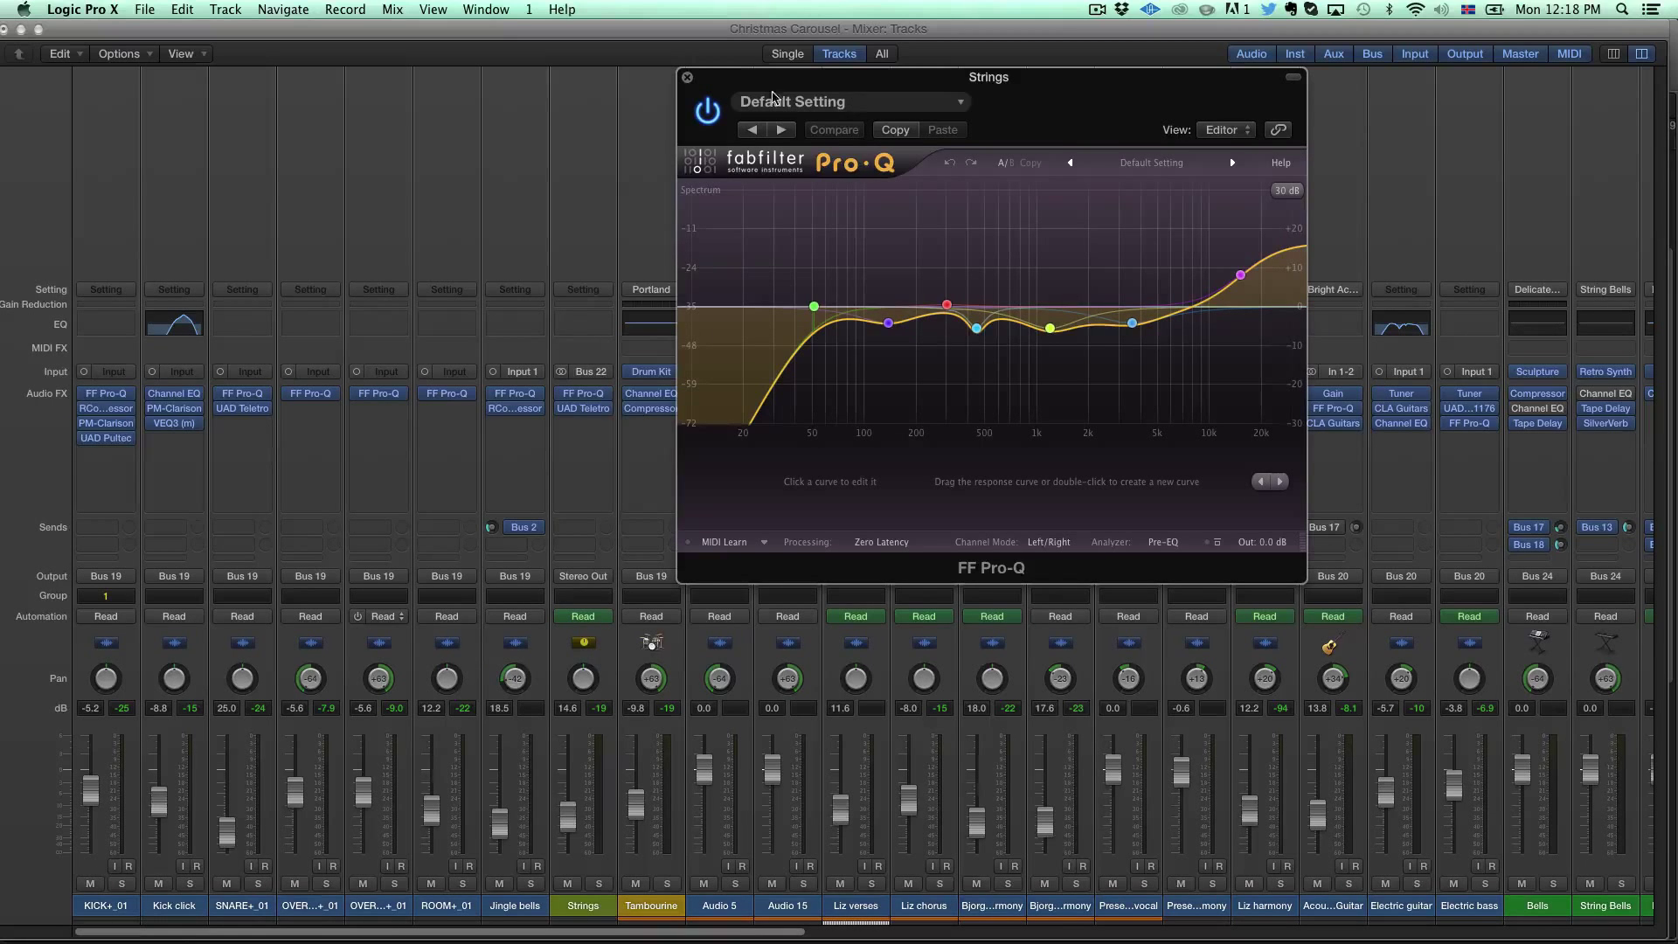
Step: Close the Mixer to return to the Tracks window and turn off cycle mode
key("super+w")
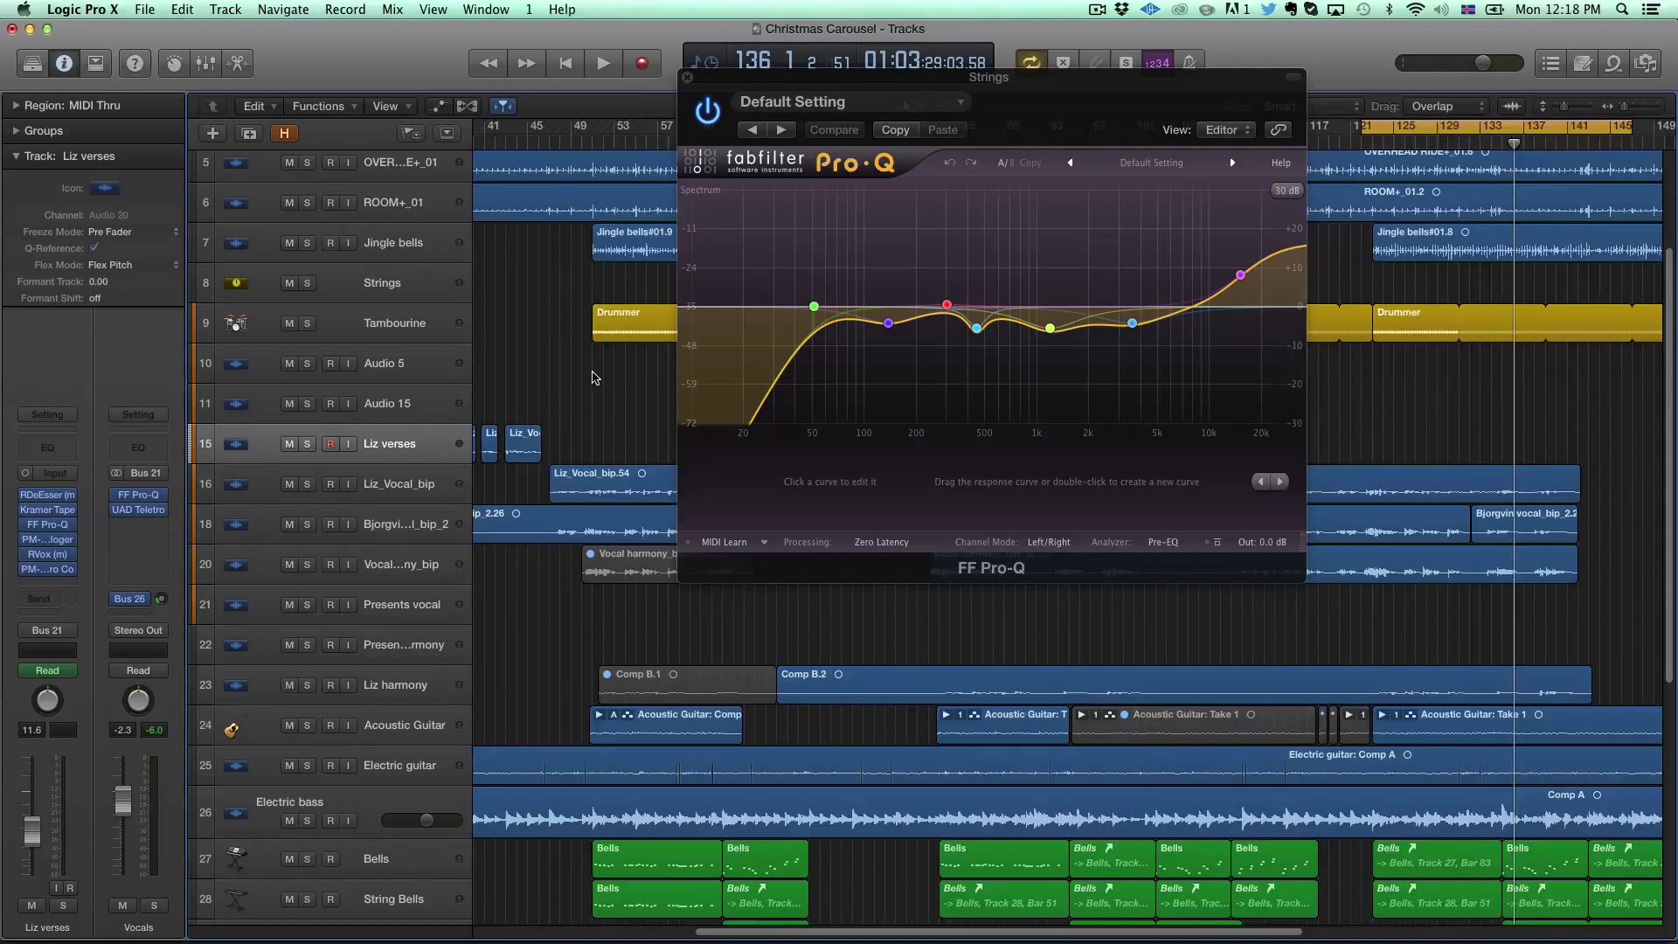
scroll(594, 378, "left", 5)
key("c")
Step: Bring the orchestral tracks into view and start playback from about bar 9, keeping the Strings FF Pro-Q open
scroll(516, 155, "left", 6)
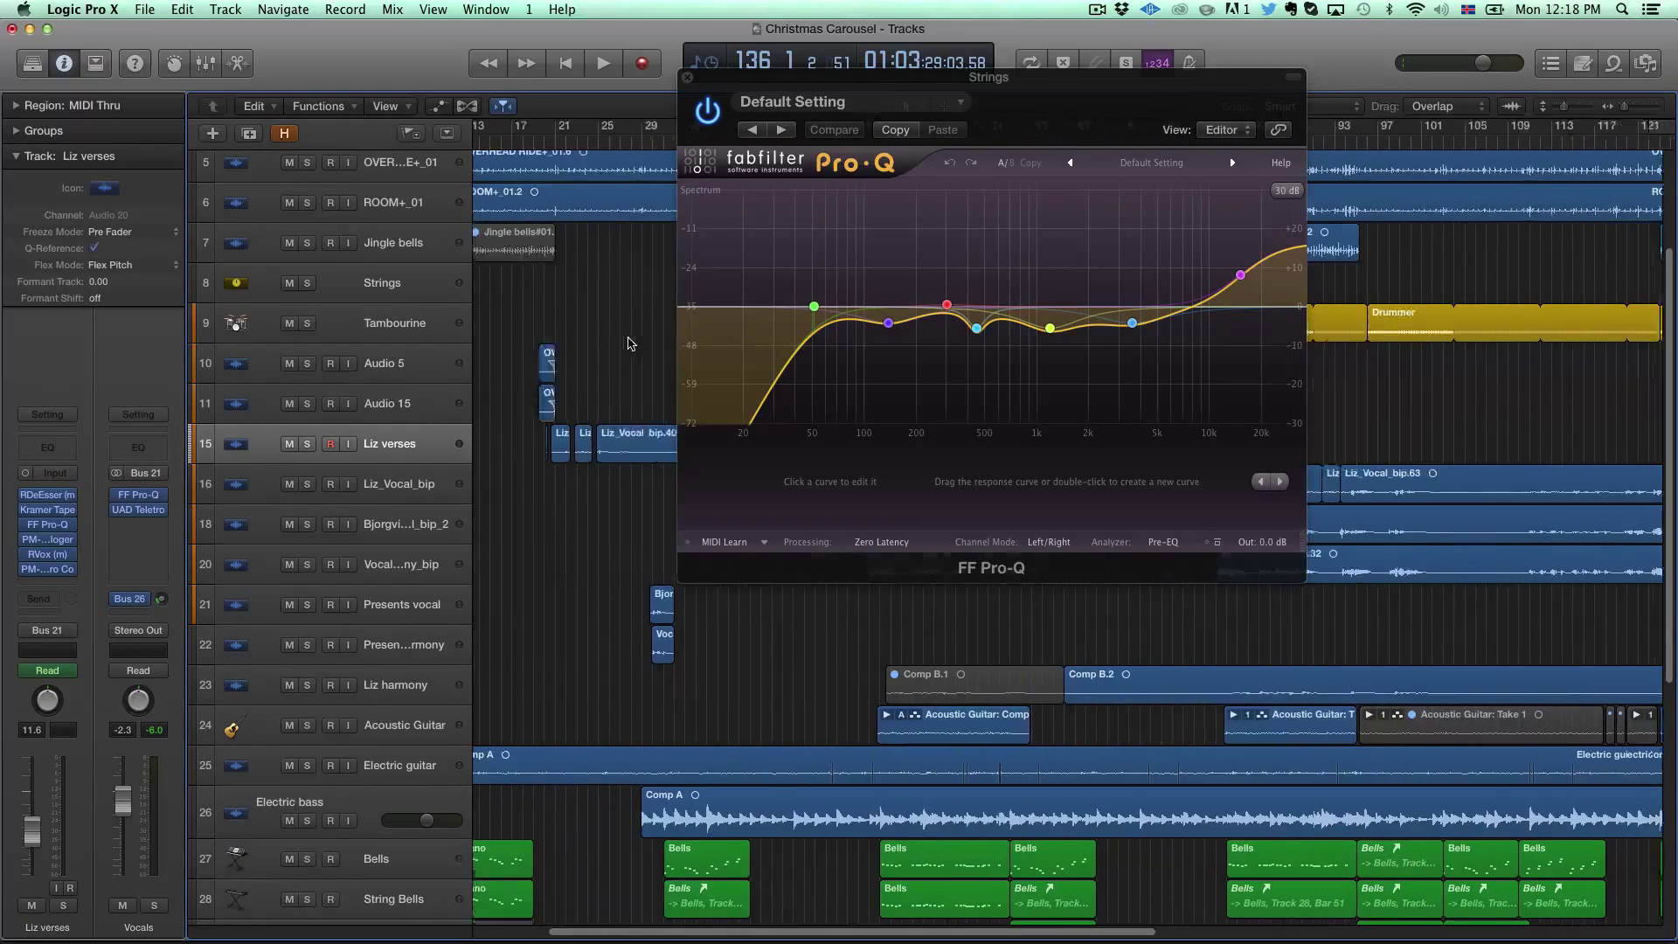
left_click(480, 146)
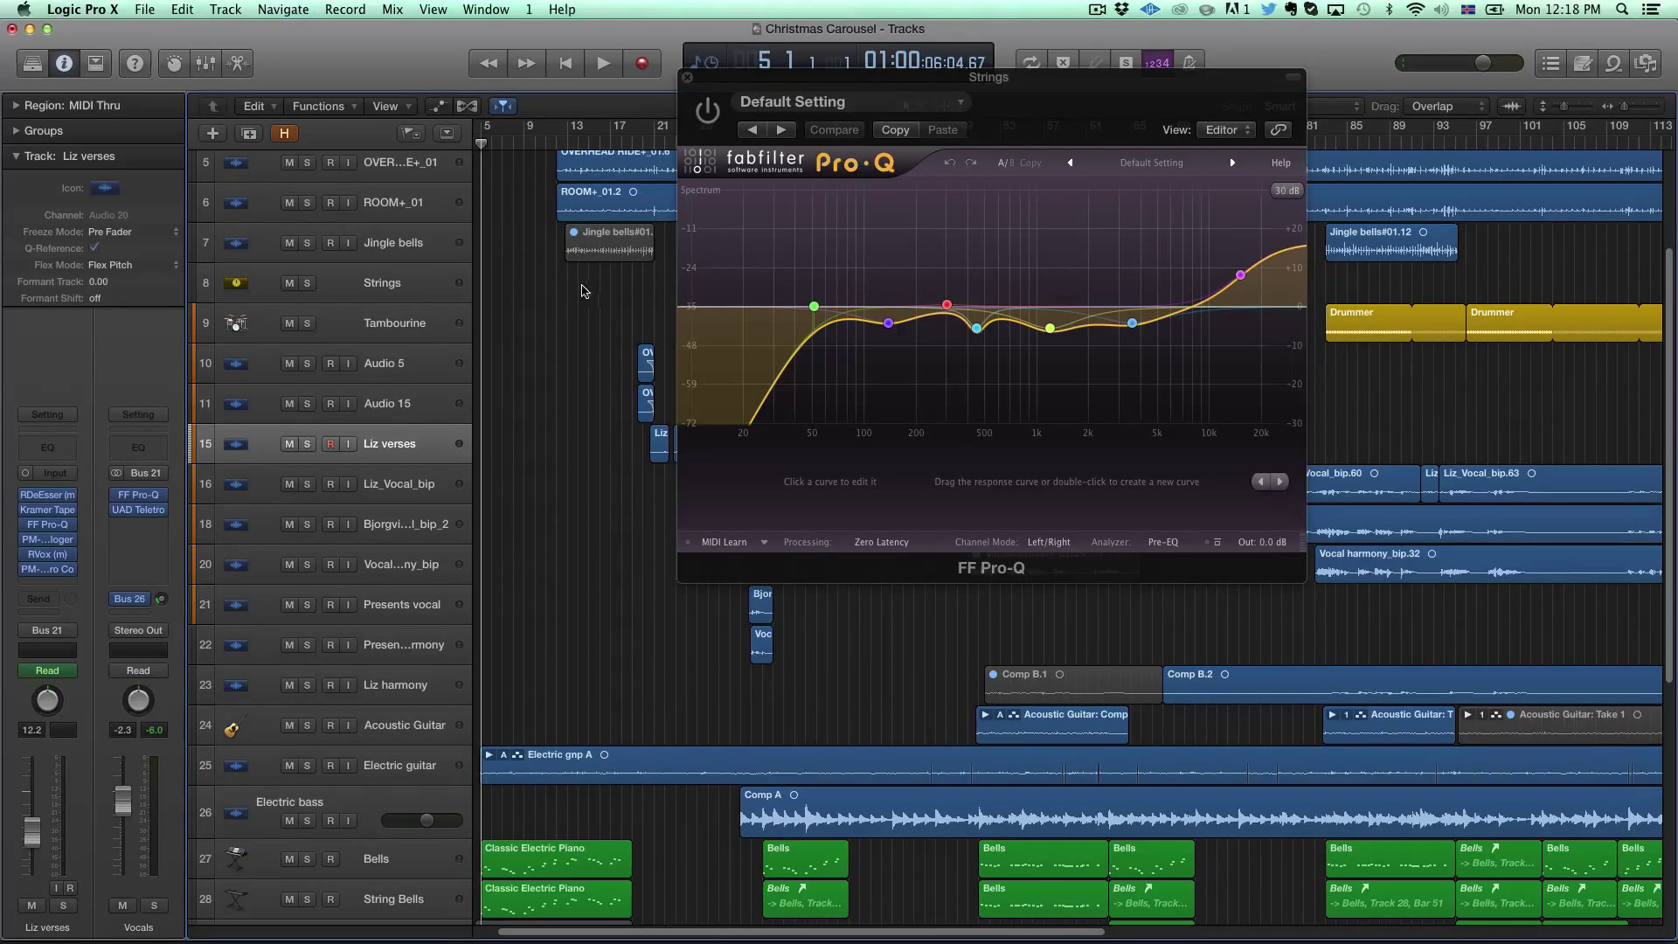
scroll(566, 323, "down", 5)
scroll(563, 326, "down", 7)
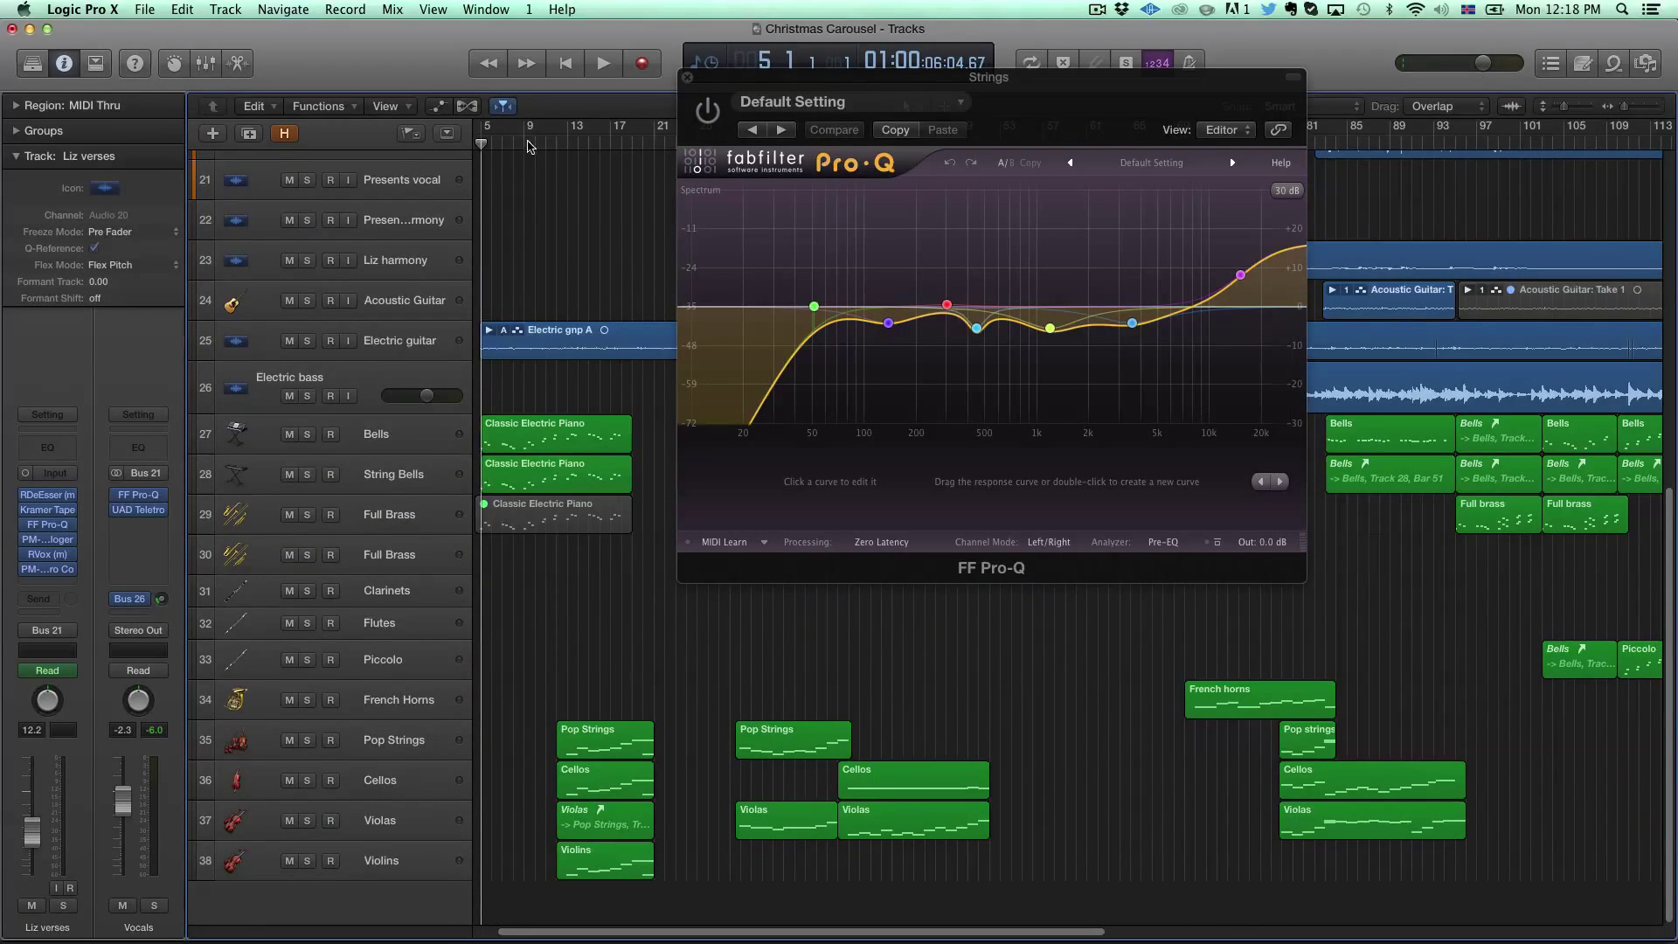
left_click(526, 145)
key("space")
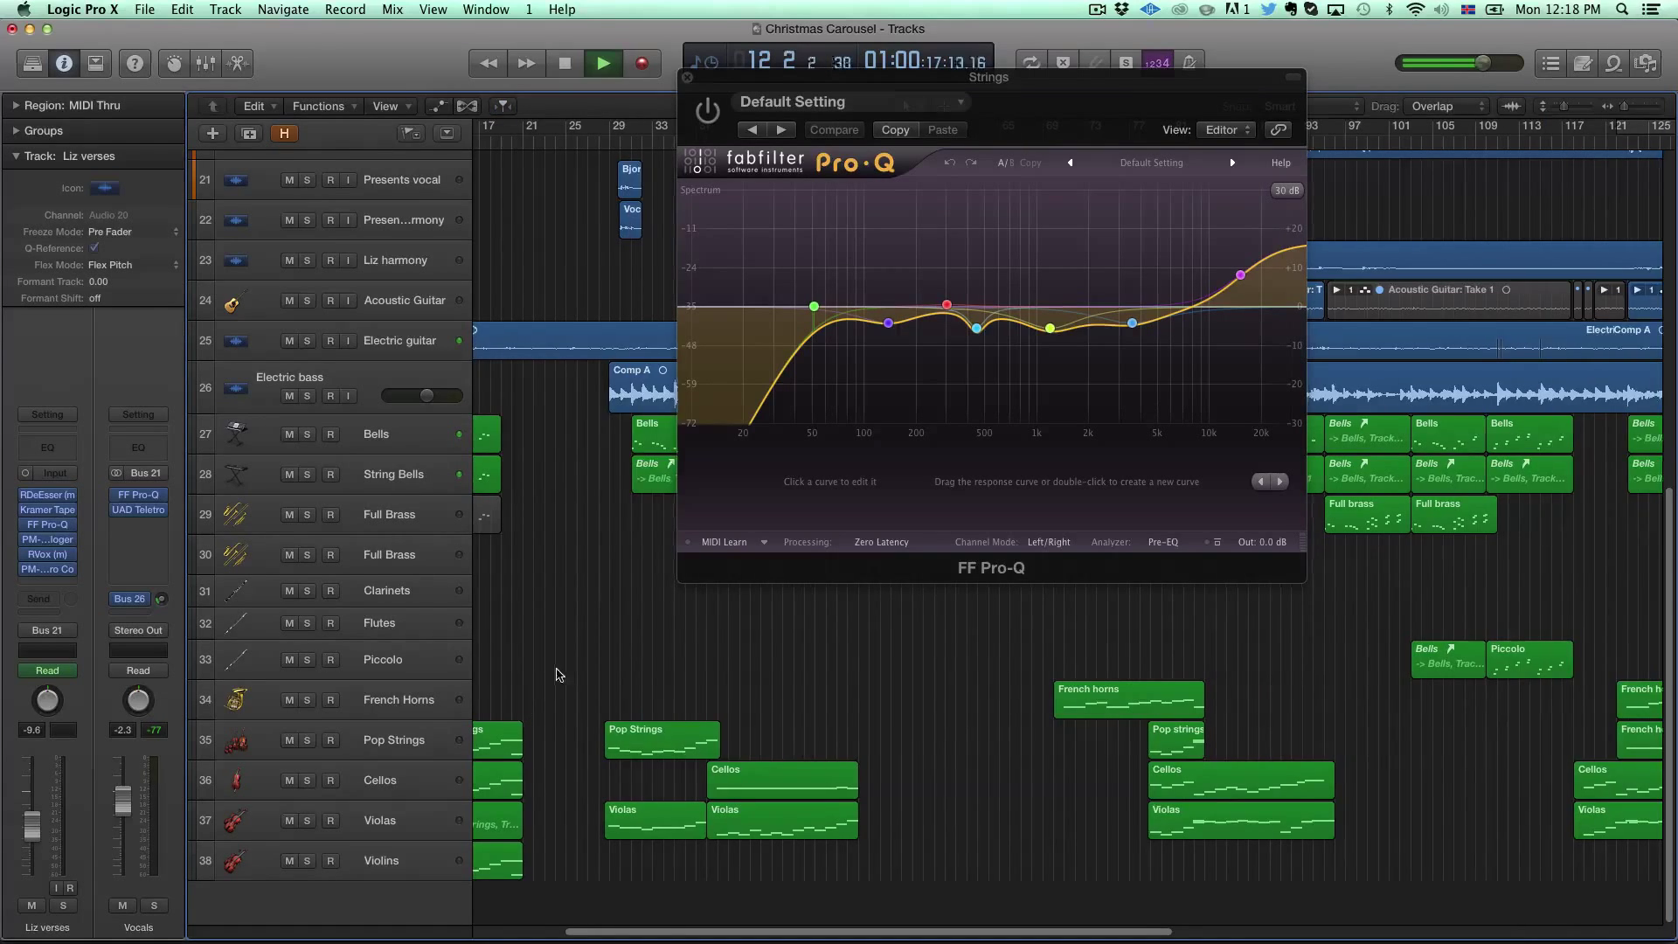
Step: Check the analyzer options of the Strings FF Pro-Q during playback and leave it on Pre-EQ
scroll(611, 551, "left", 5)
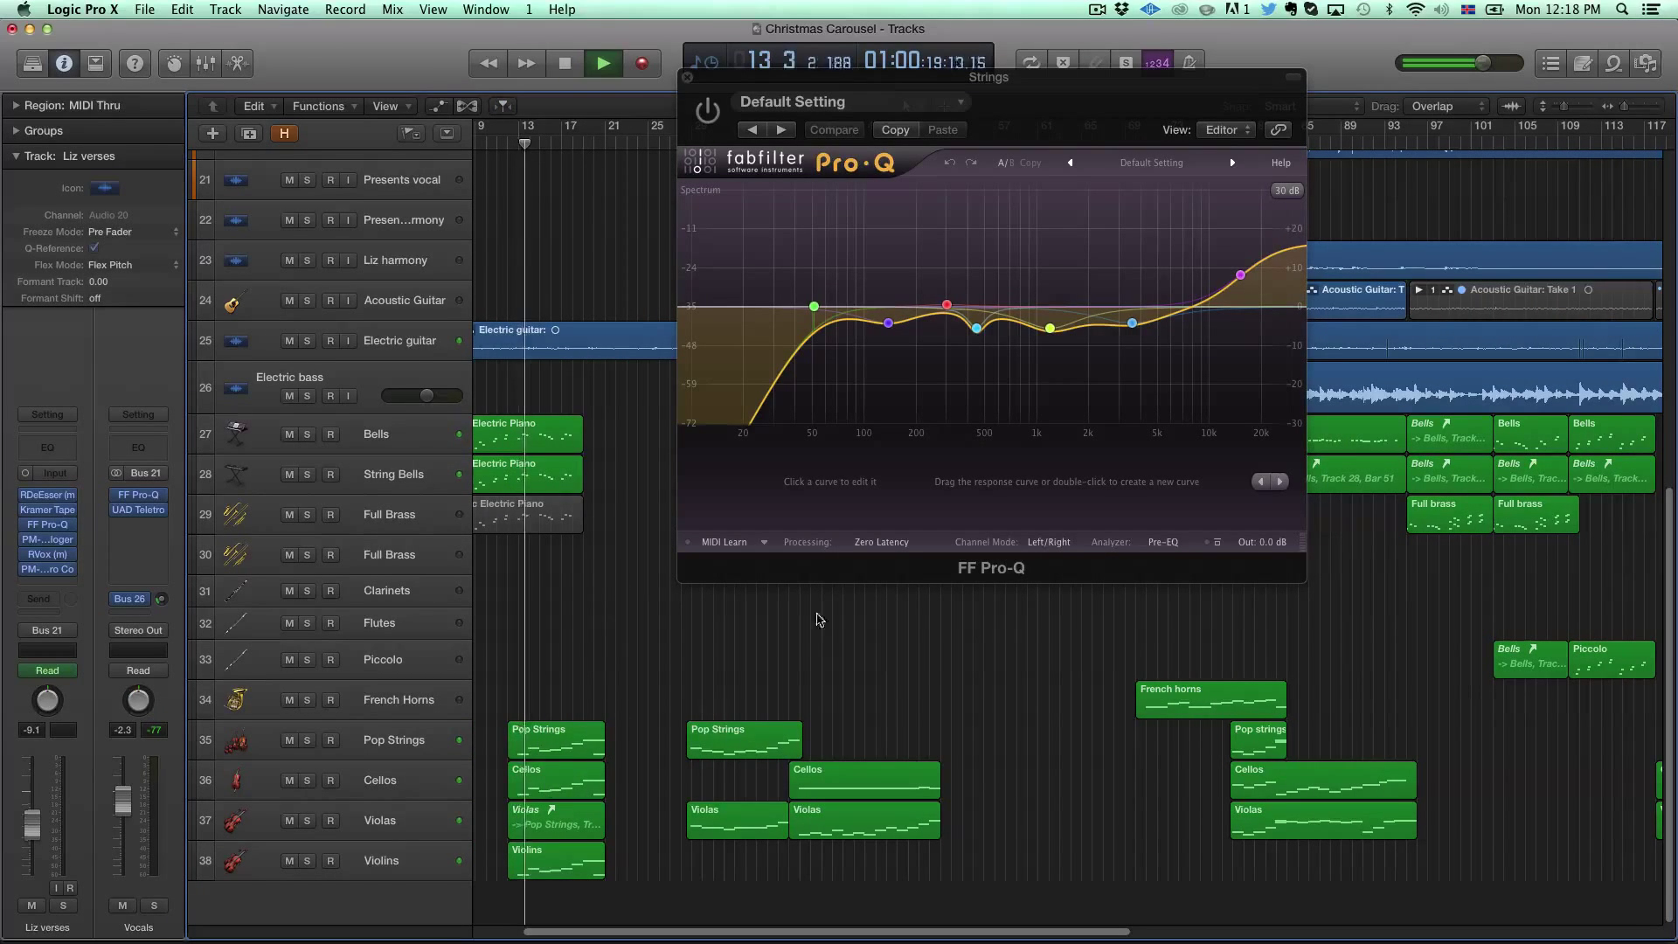
left_click(1163, 542)
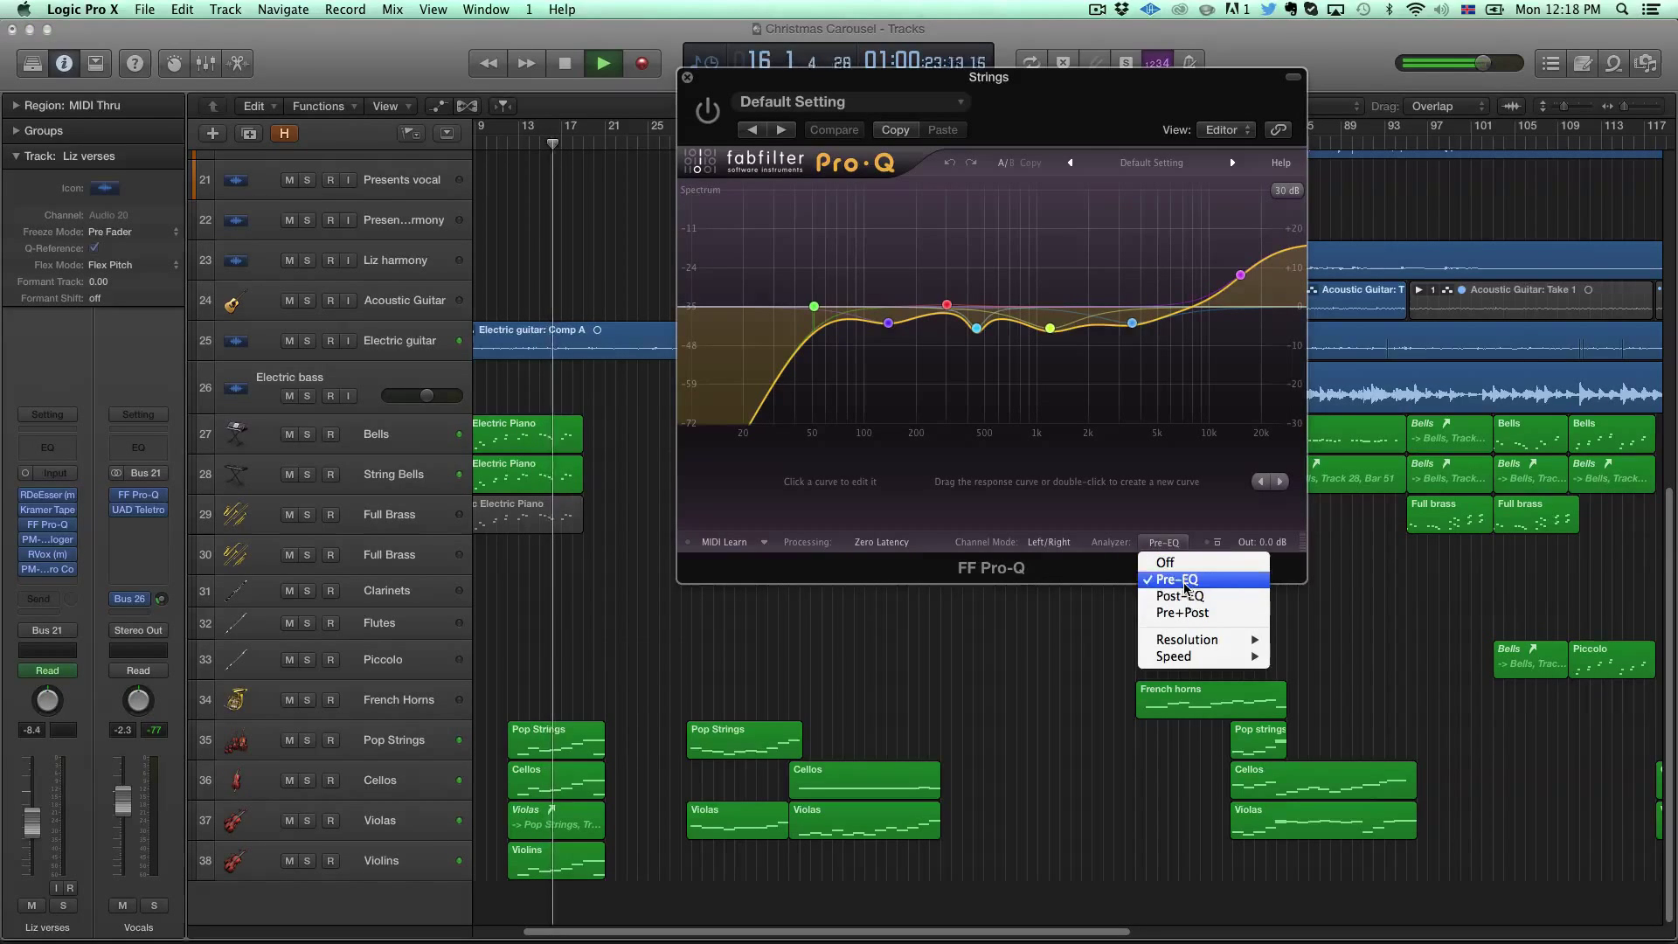
left_click(1068, 514)
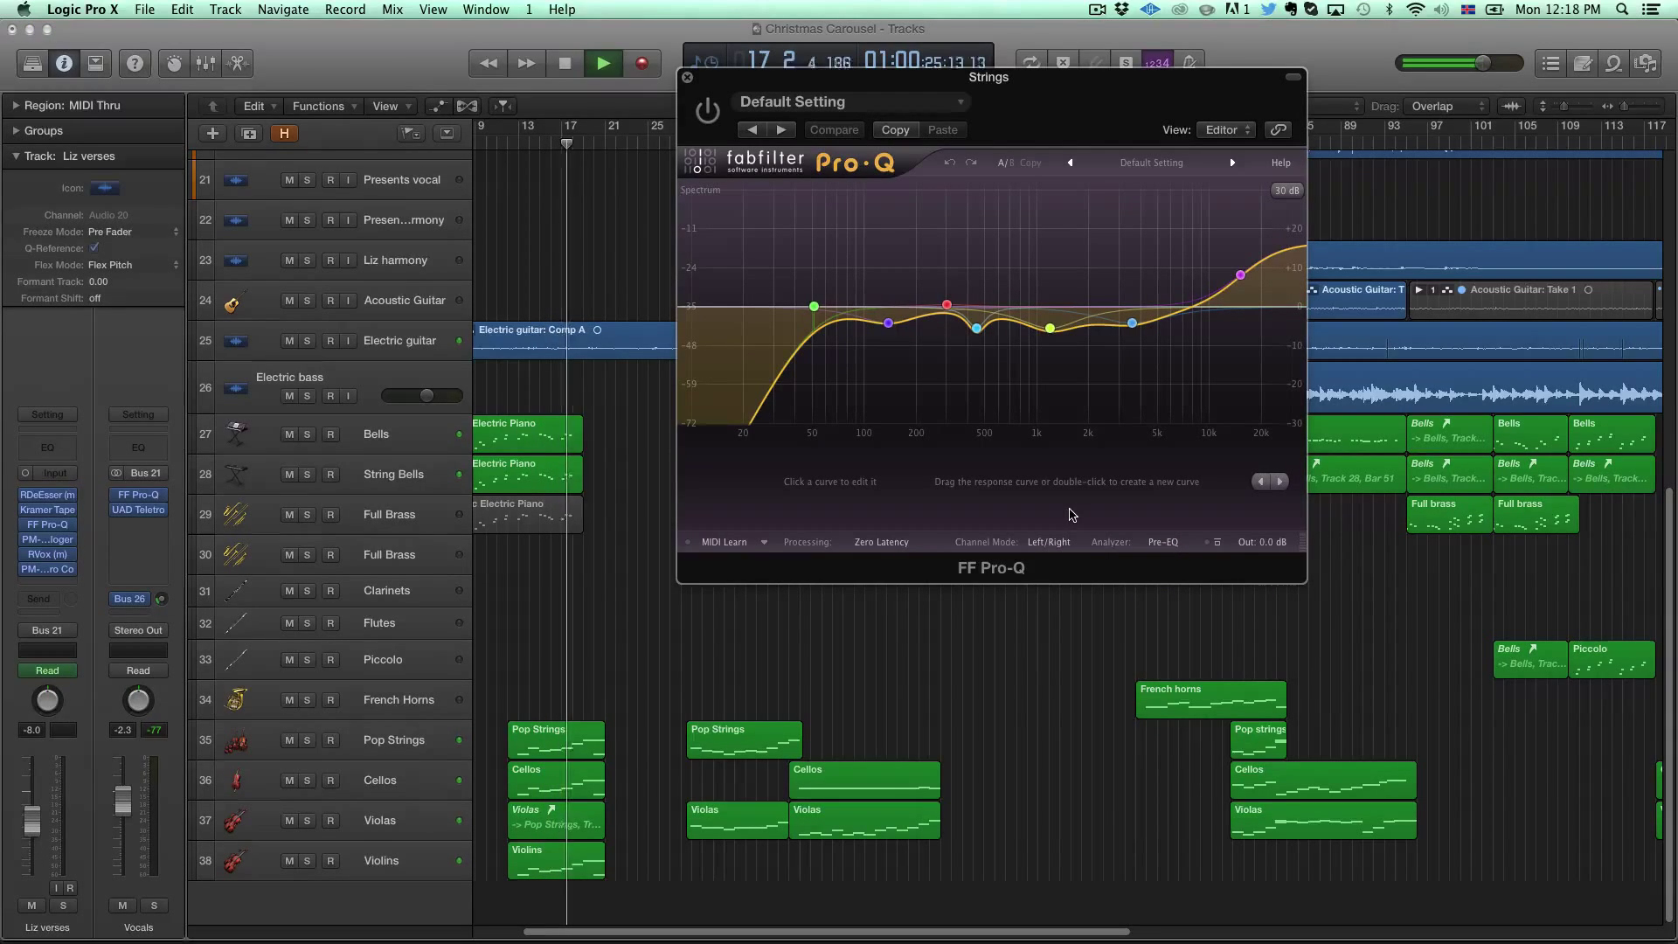
Step: Move playback ahead to about bar 28, where the second Pop Strings and Violas regions begin
scroll(551, 625, "right", 5)
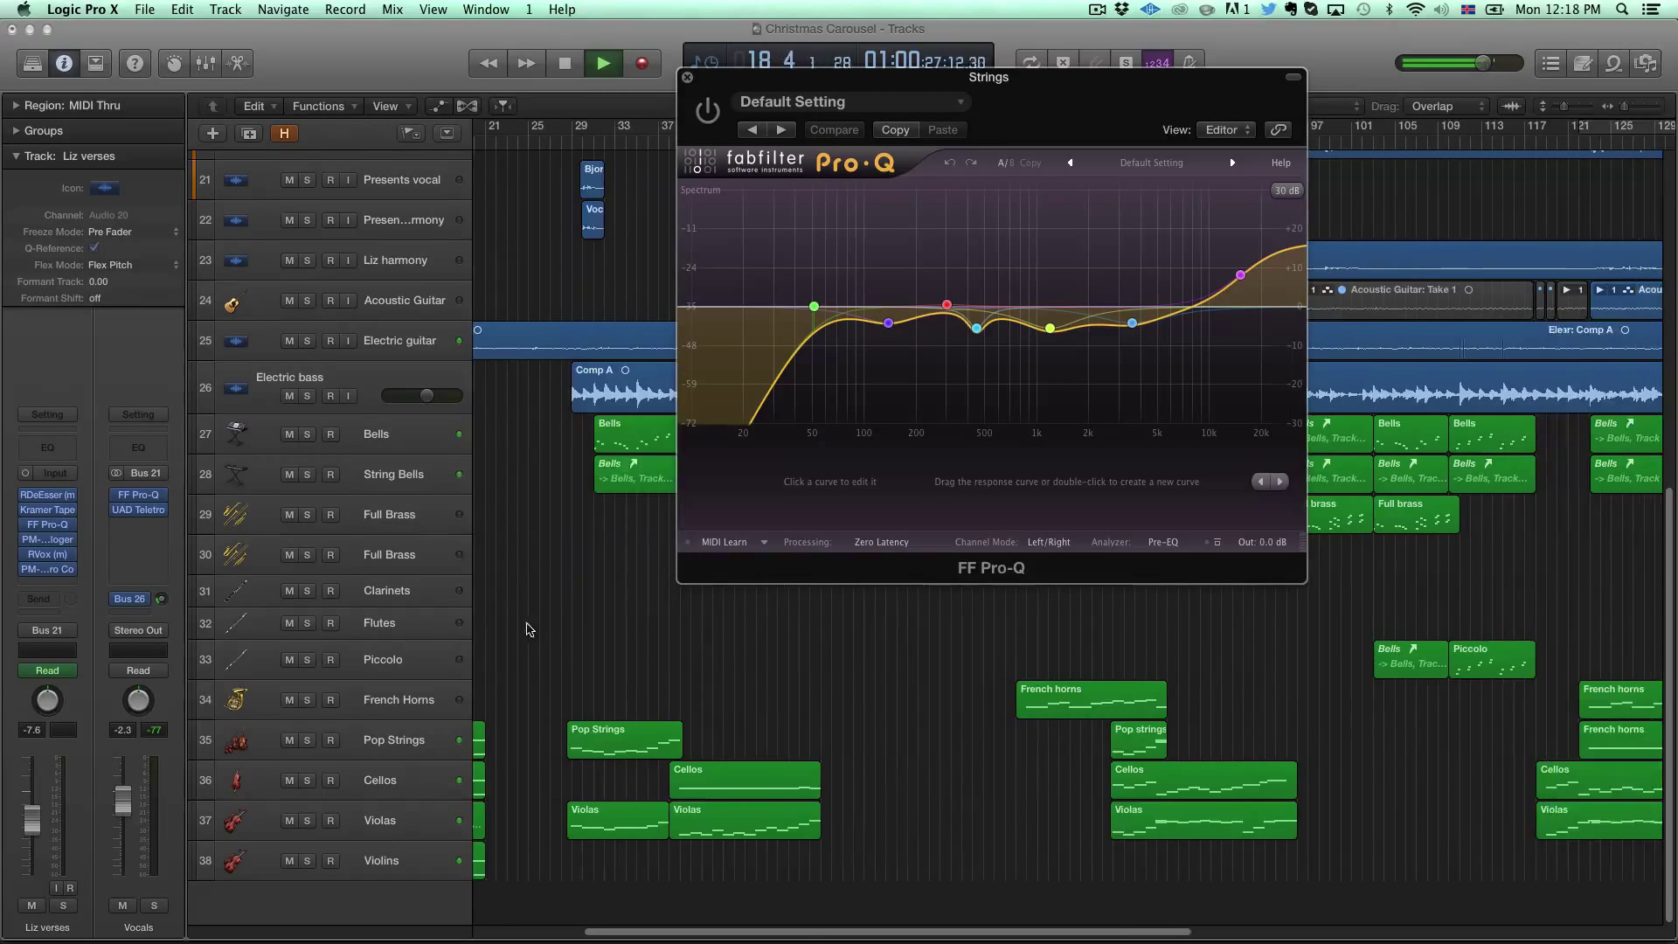
scroll(577, 626, "left", 1)
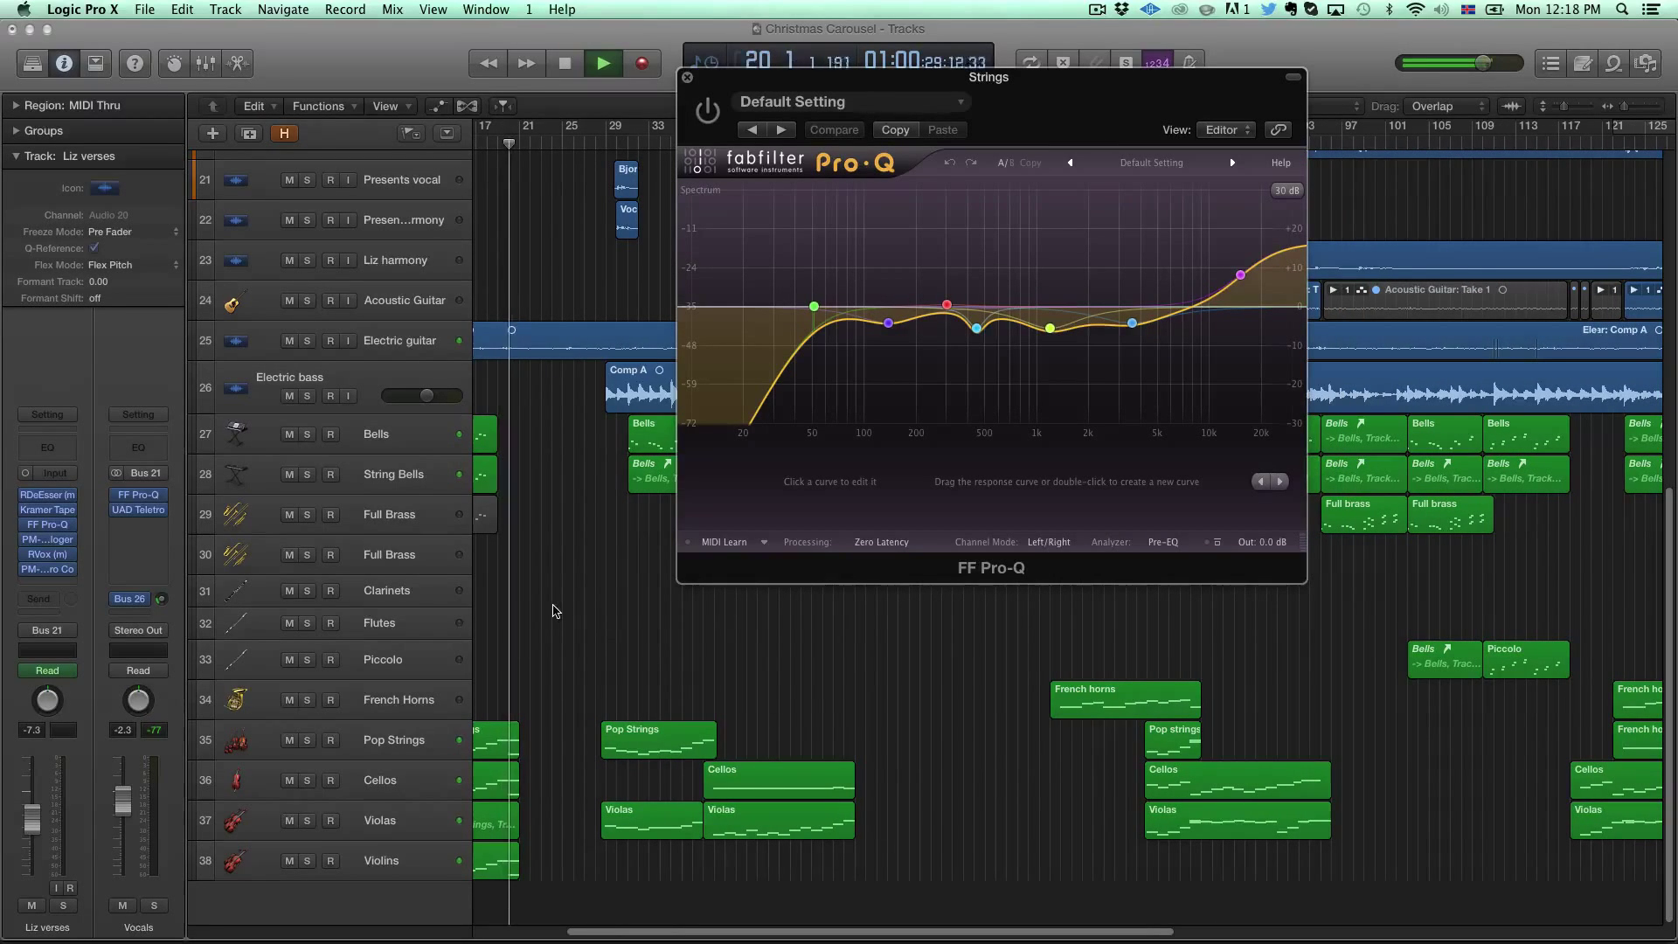
scroll(577, 599, "right", 6)
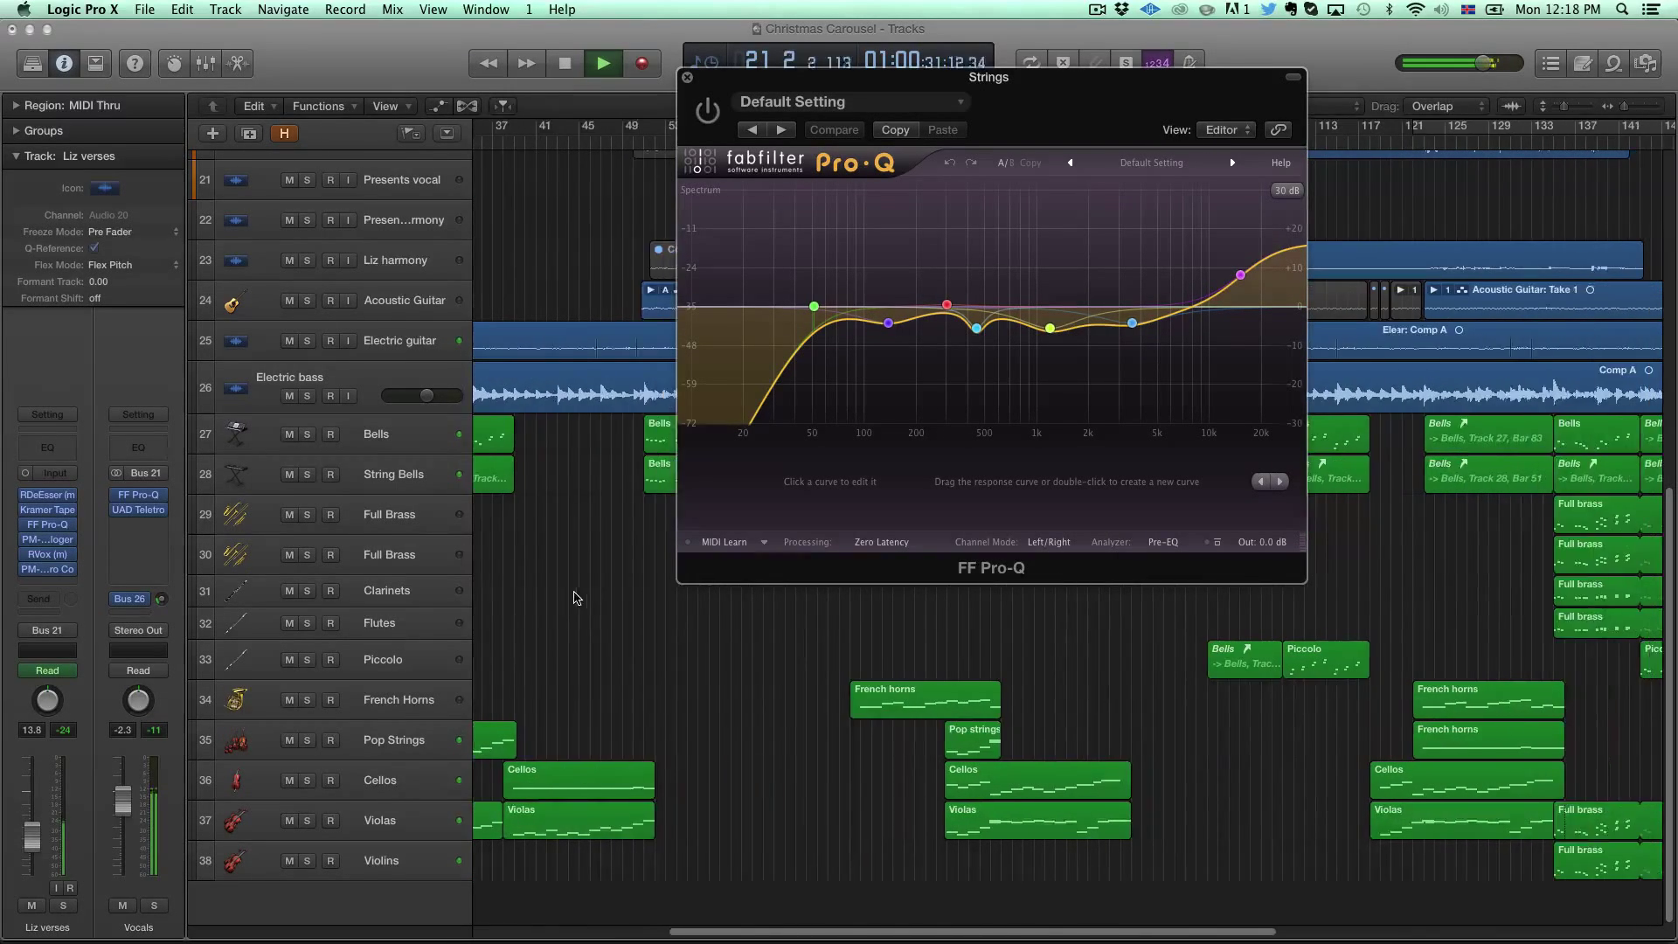
scroll(564, 350, "left", 4)
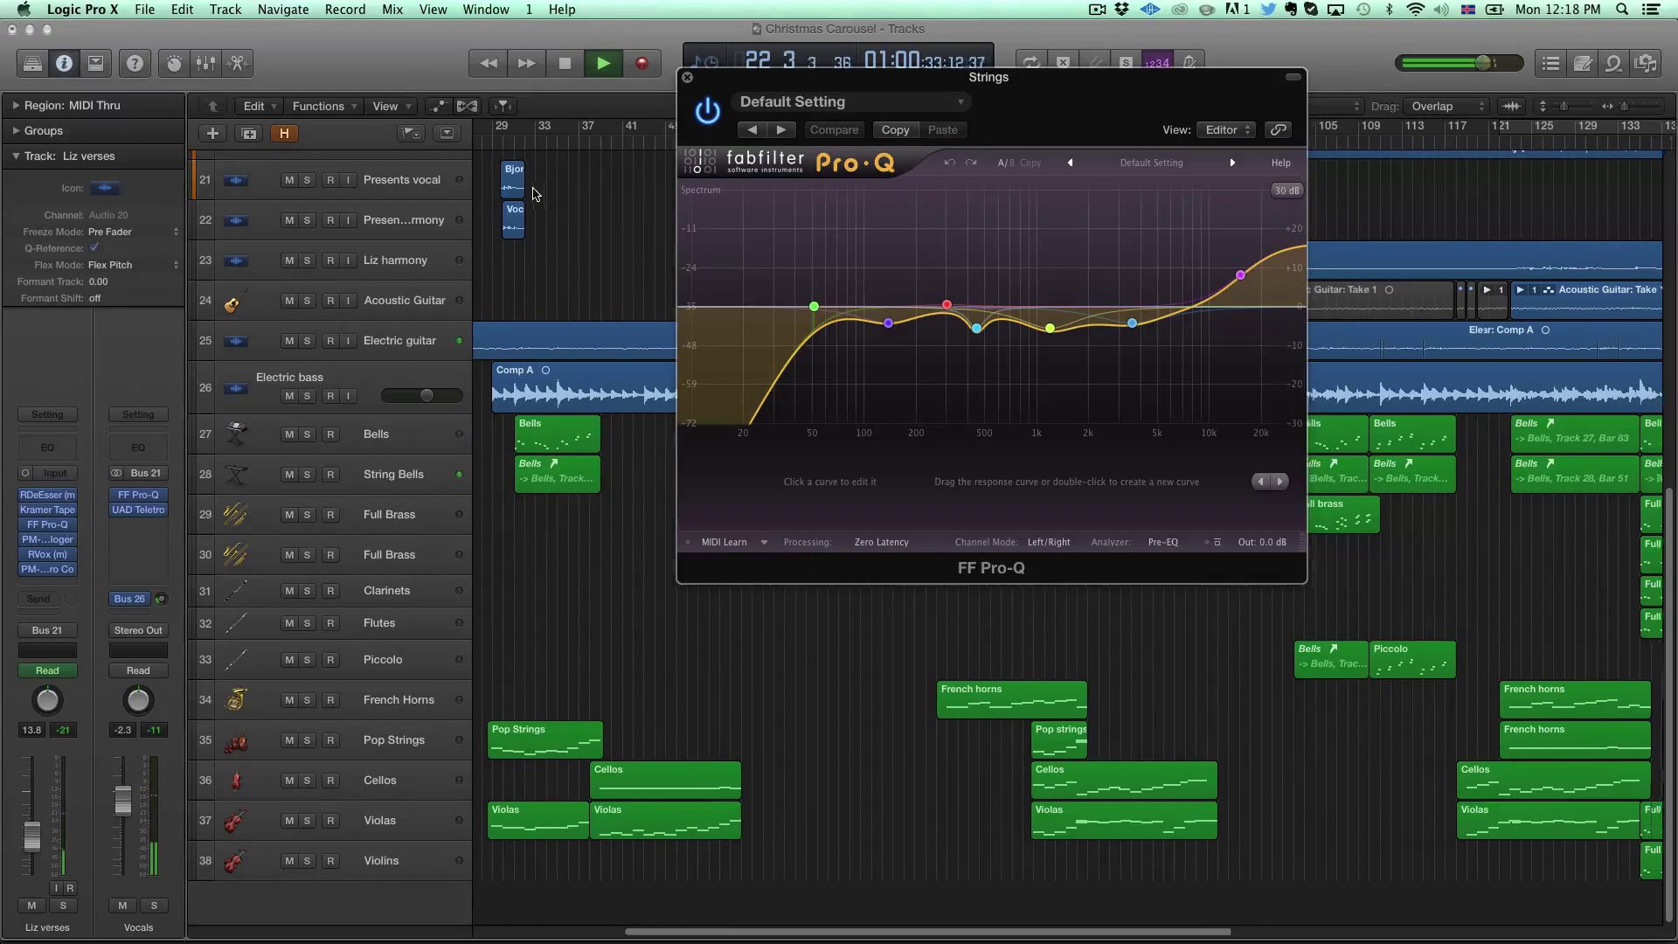
left_click(514, 144)
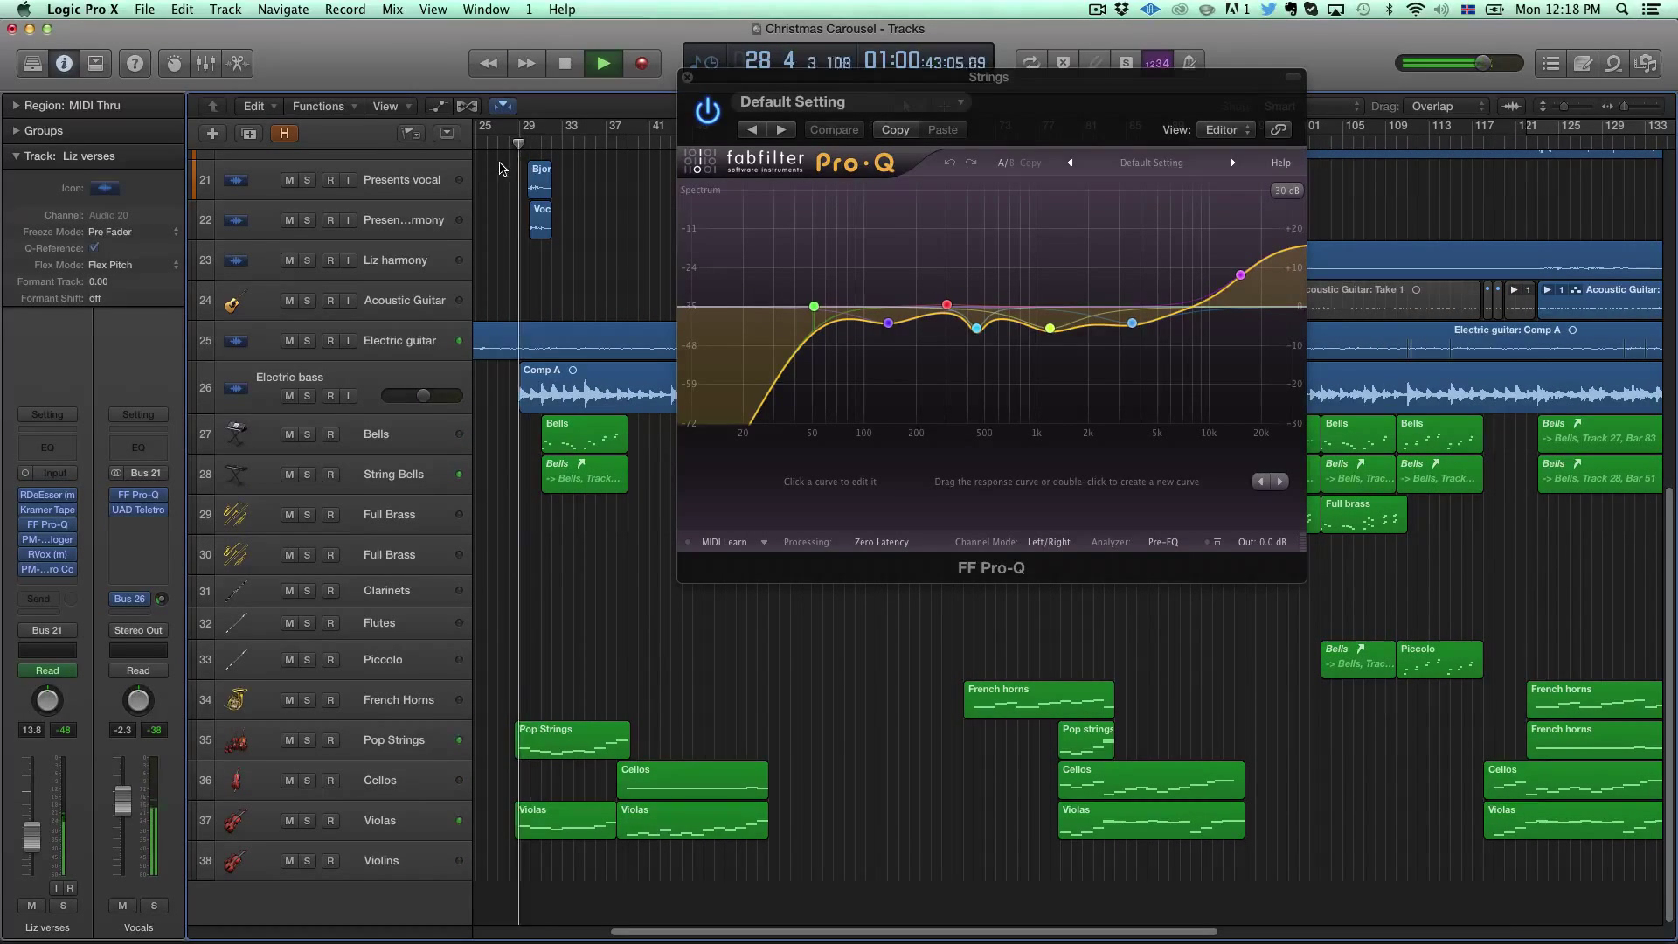
Step: Play the late French Horns, Cellos and Violas passage with the Strings FF Pro-Q analyzer in view, and stop playback
left_click(1438, 139)
scroll(1416, 642, "right", 1)
scroll(1415, 635, "right", 5)
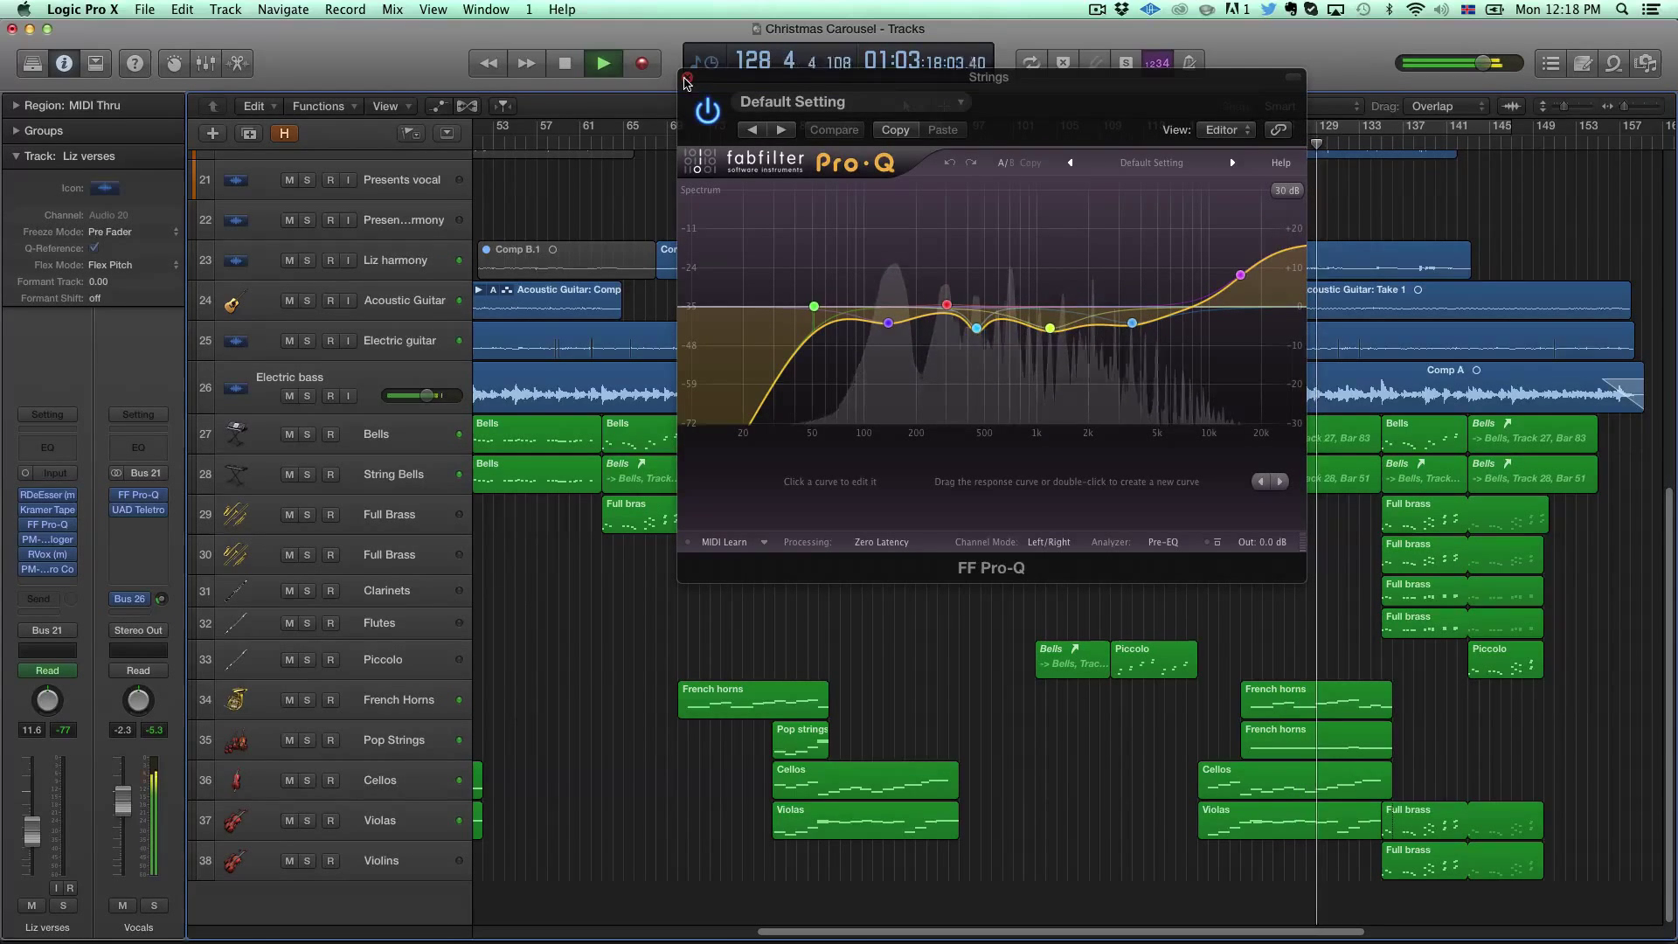
key("space")
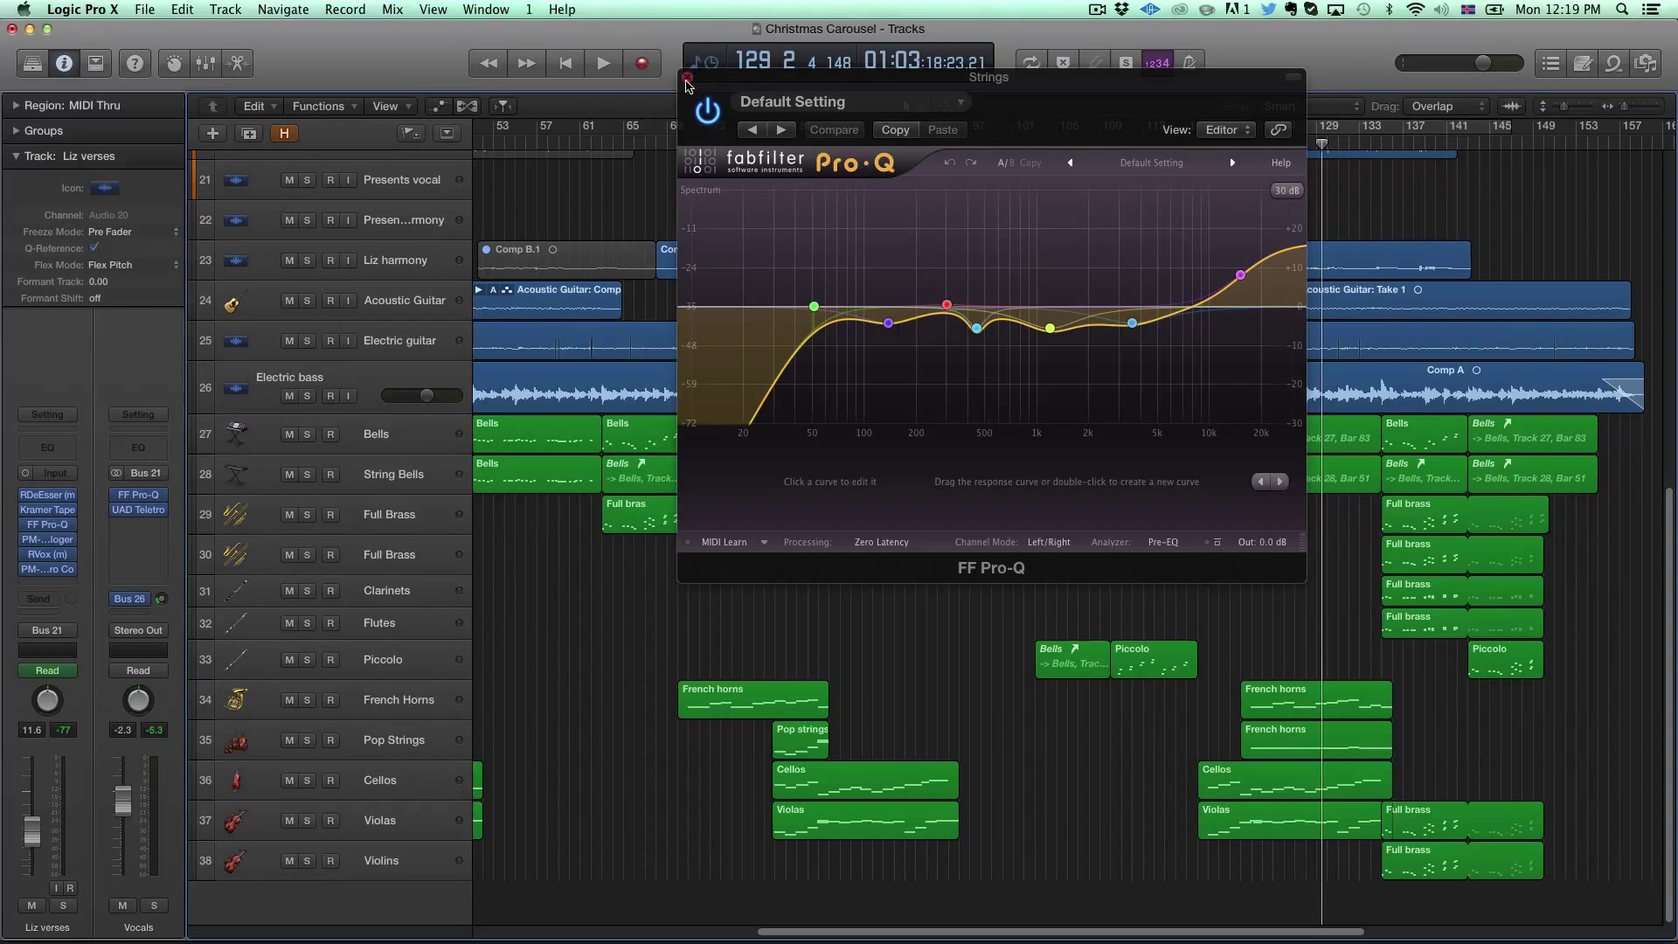
Step: Close the Strings FF Pro-Q and bring the bus and Output channels into view in the Mixer
left_click(687, 78)
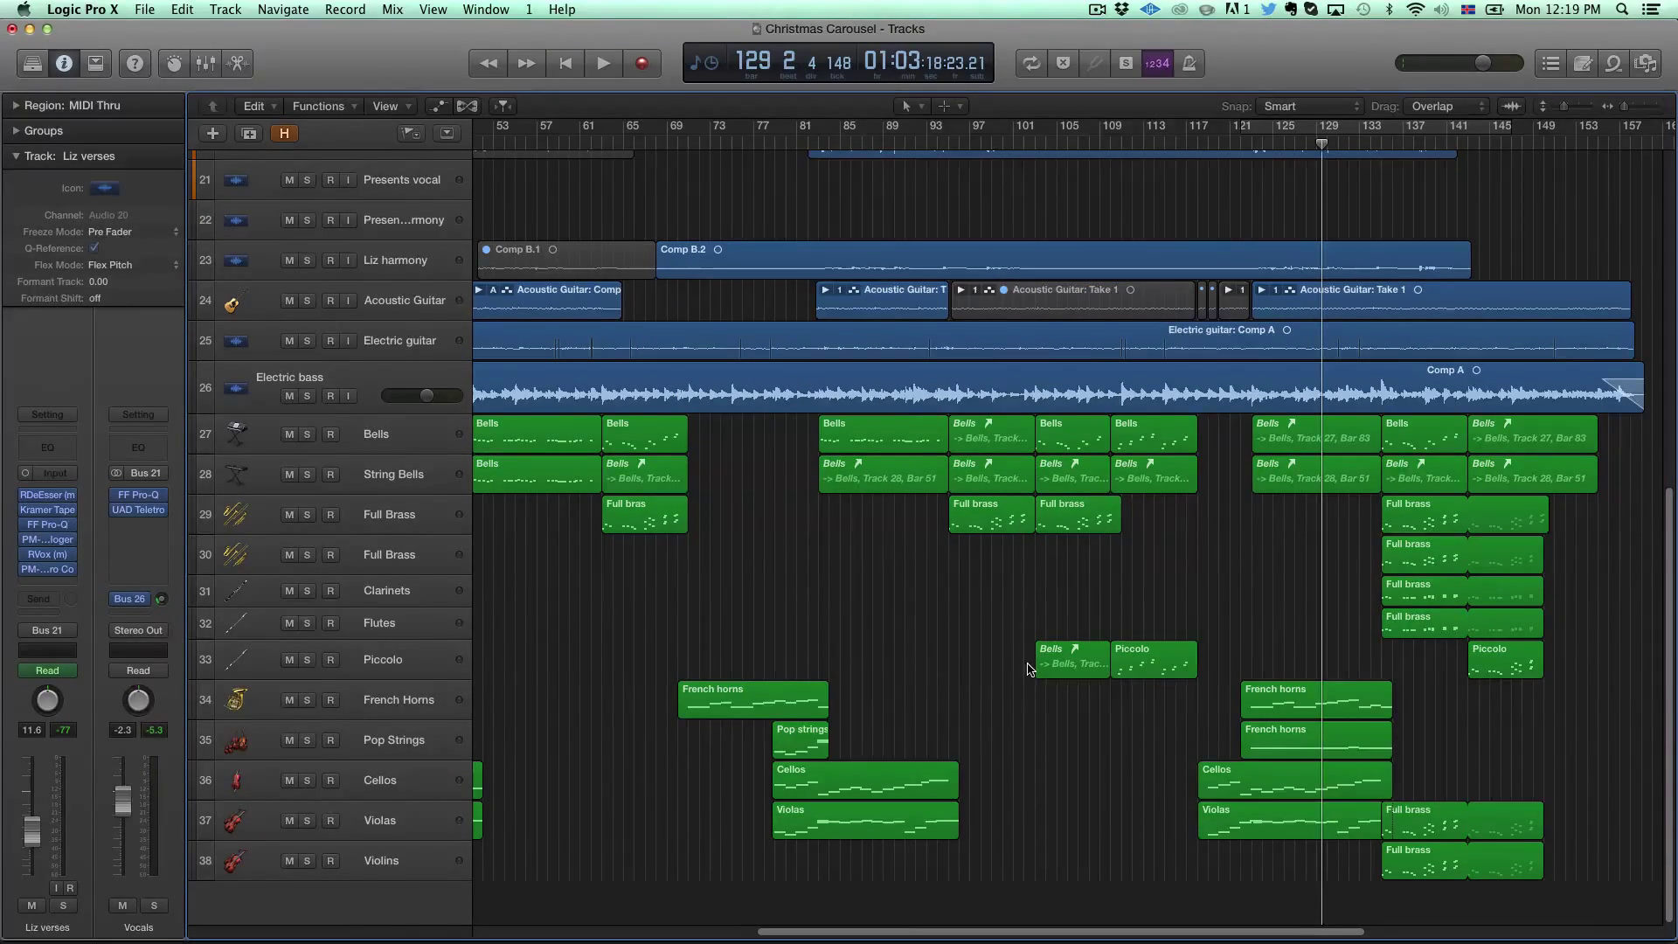
key("x")
scroll(997, 708, "right", 5)
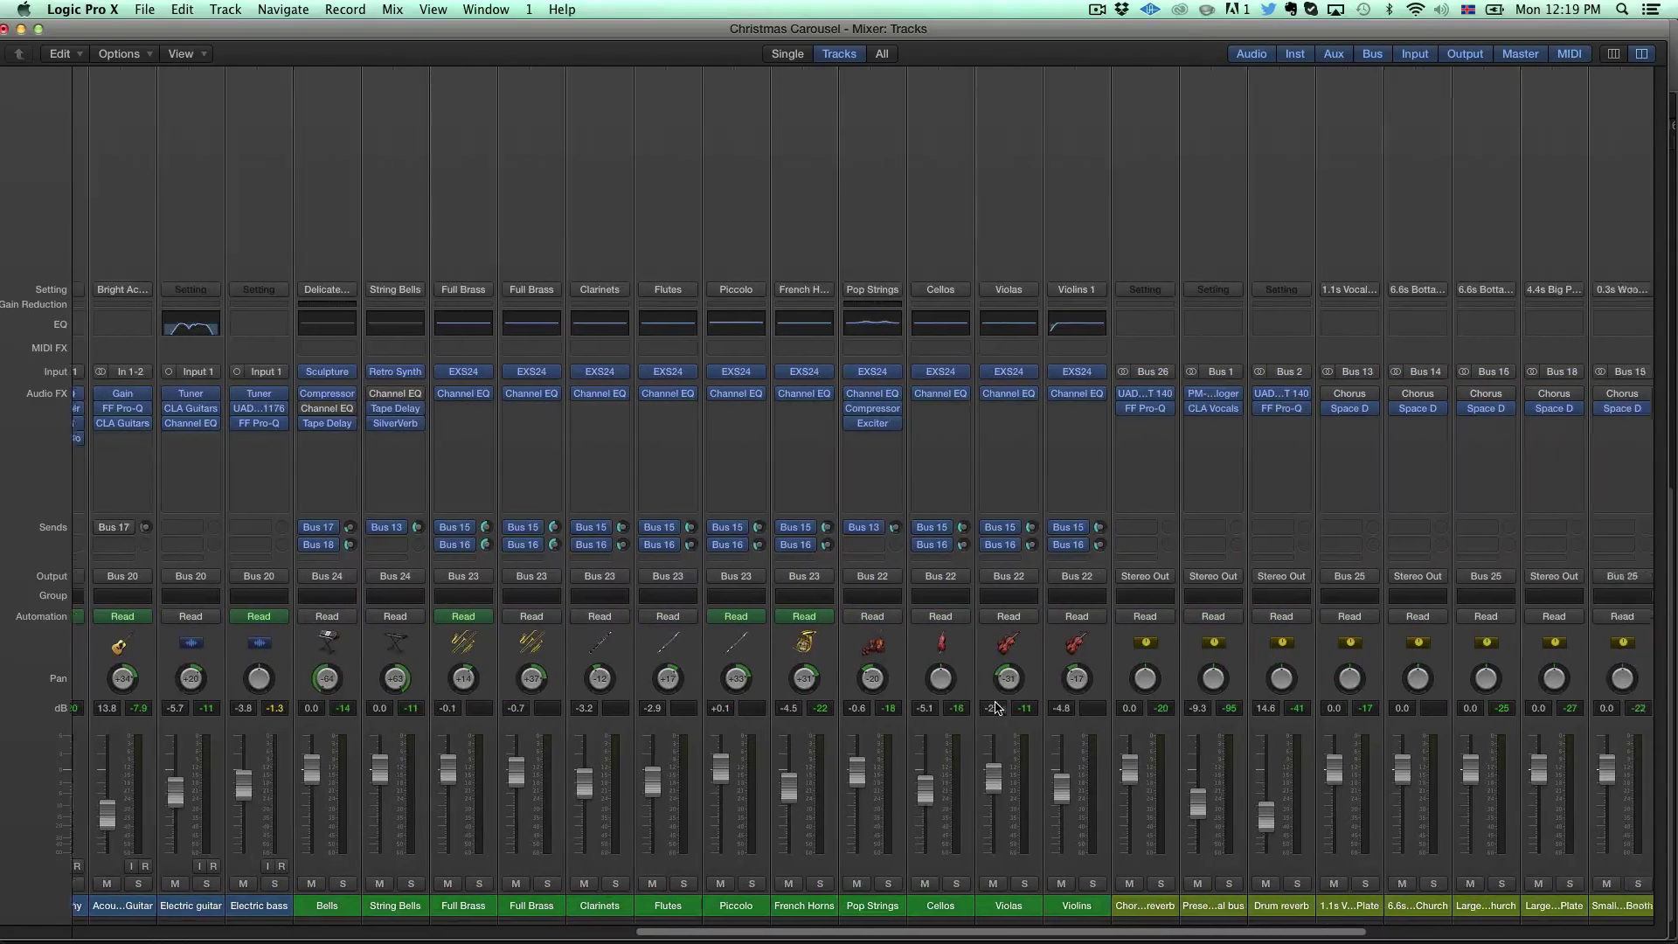
scroll(997, 708, "right", 5)
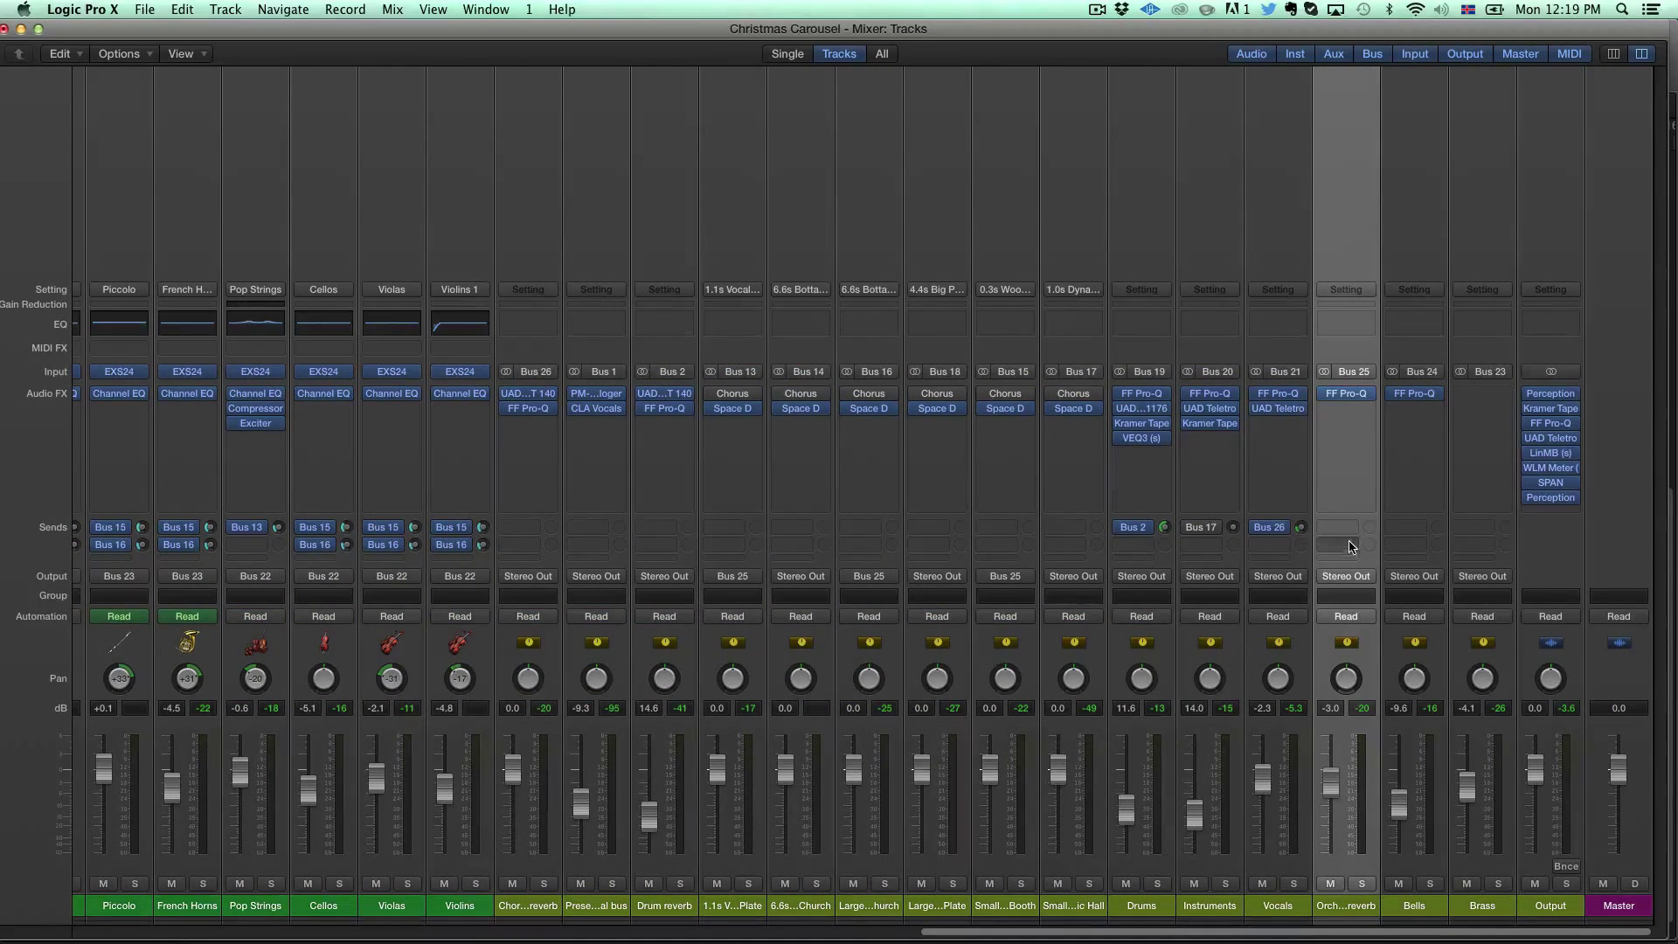
Step: Open the Kramer Tape and FF Pro-Q on the Output channel and arrange their windows side by side
mouse_move(1559, 410)
left_click(1545, 406)
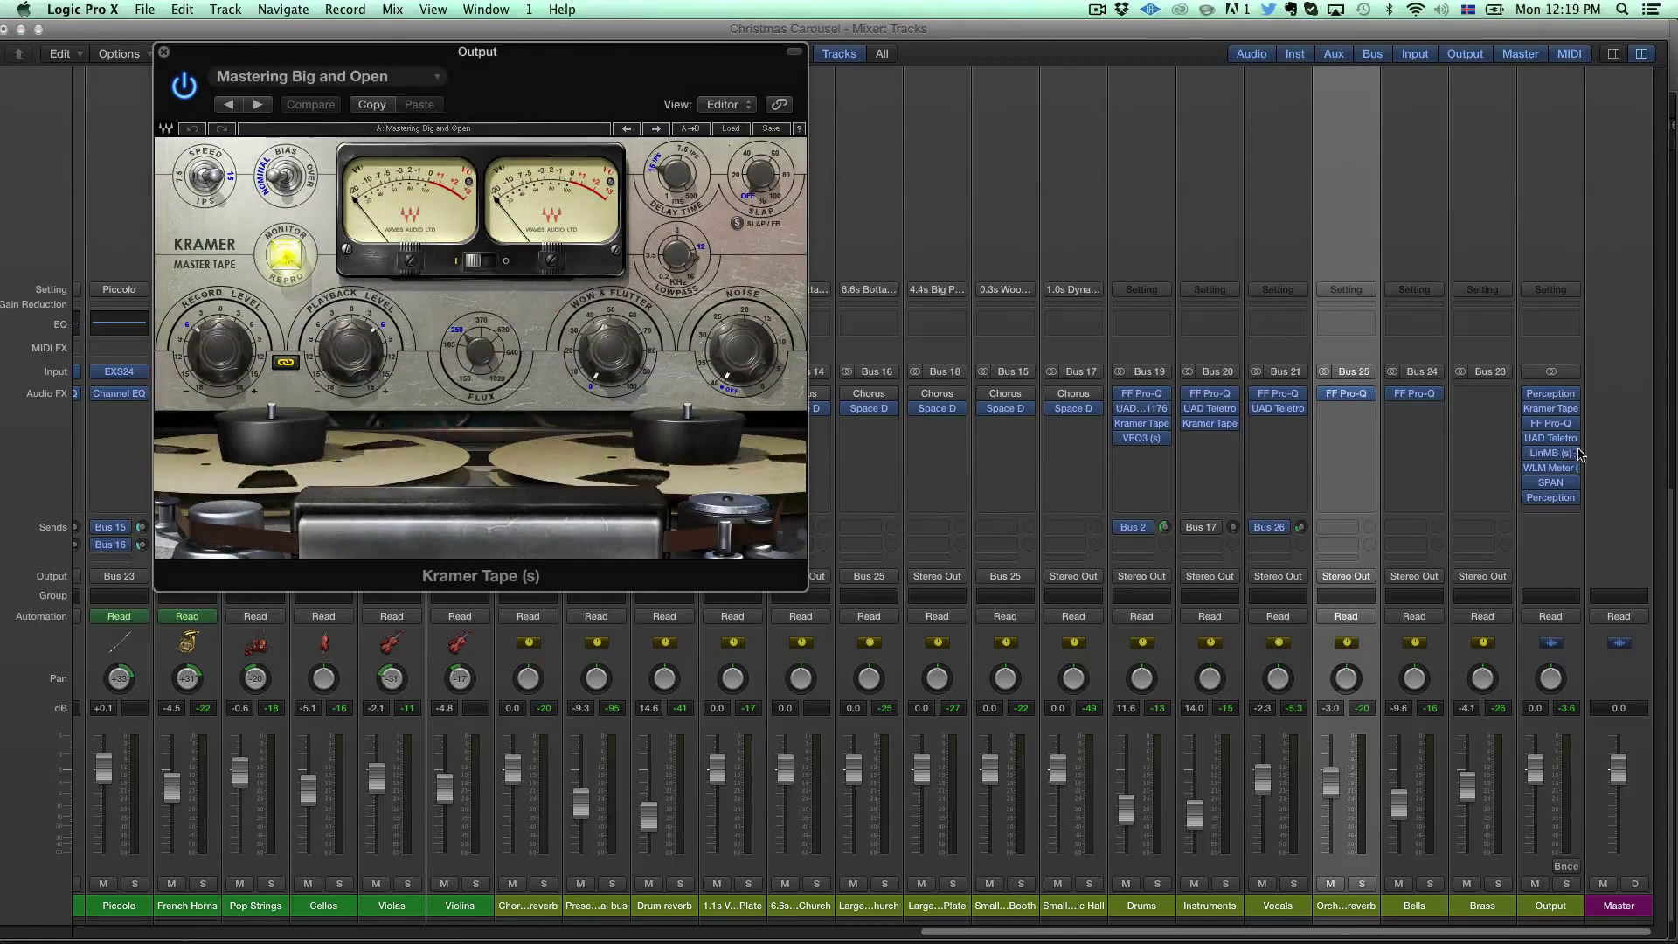
left_click(1550, 423)
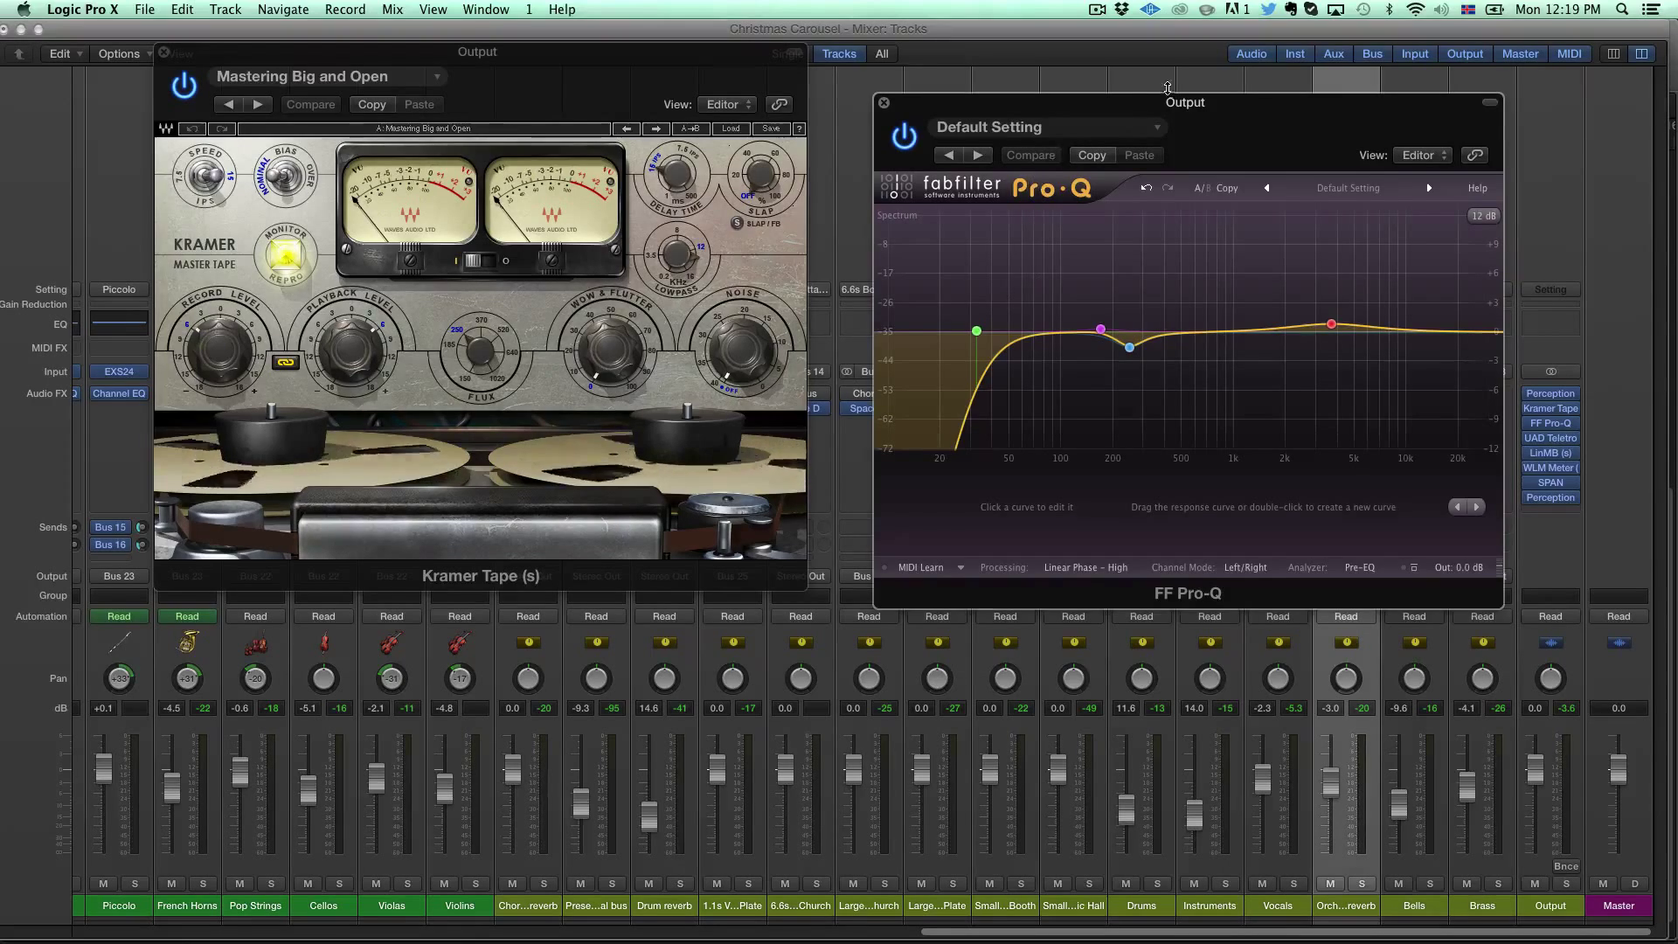
left_click_drag(1167, 96, 1098, 34)
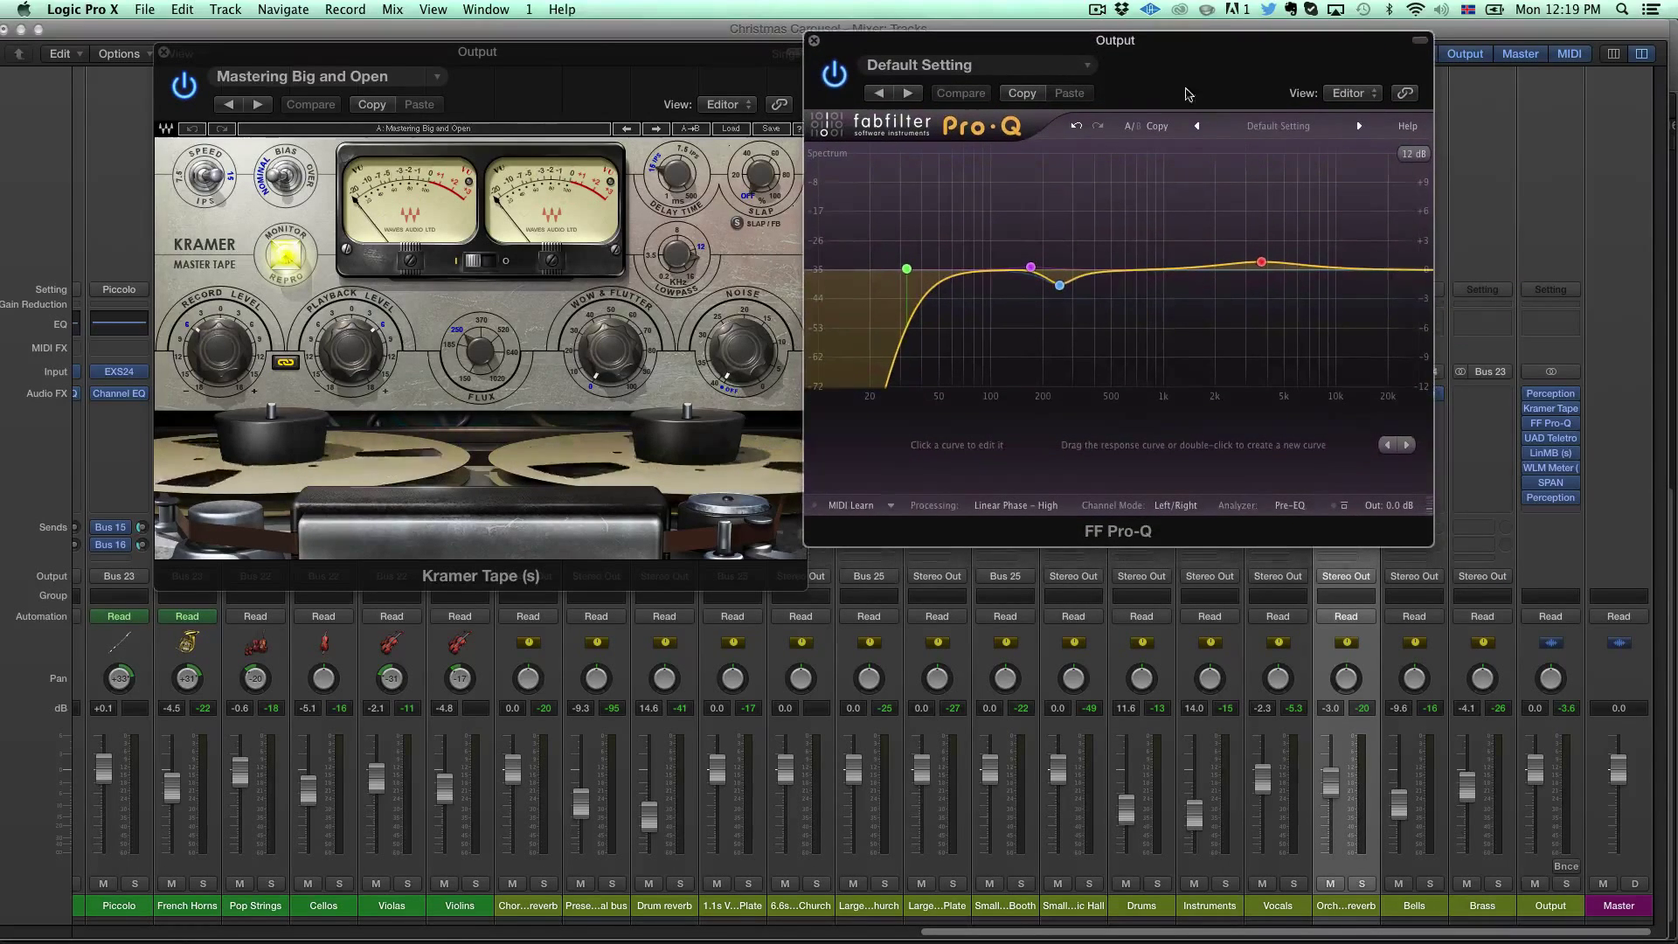
Step: Open the Output channel's UAD Teletronix LA-2A, place it below the Kramer Tape, and open the LinMB
left_click(1552, 437)
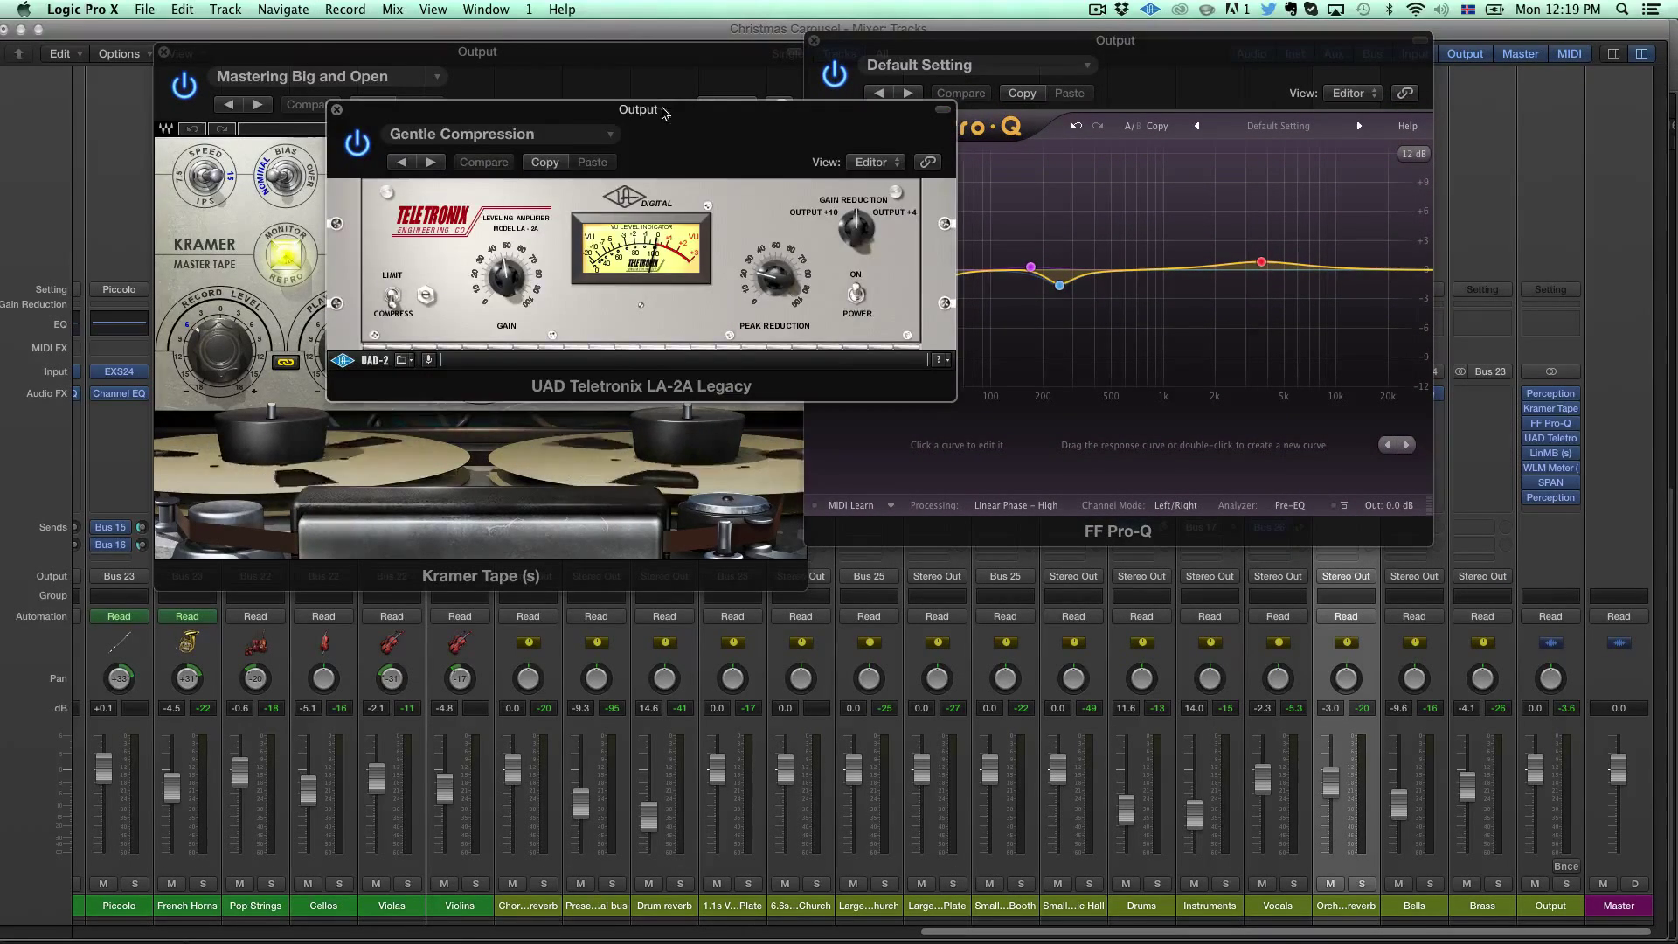
left_click_drag(664, 114, 451, 587)
left_click(1560, 455)
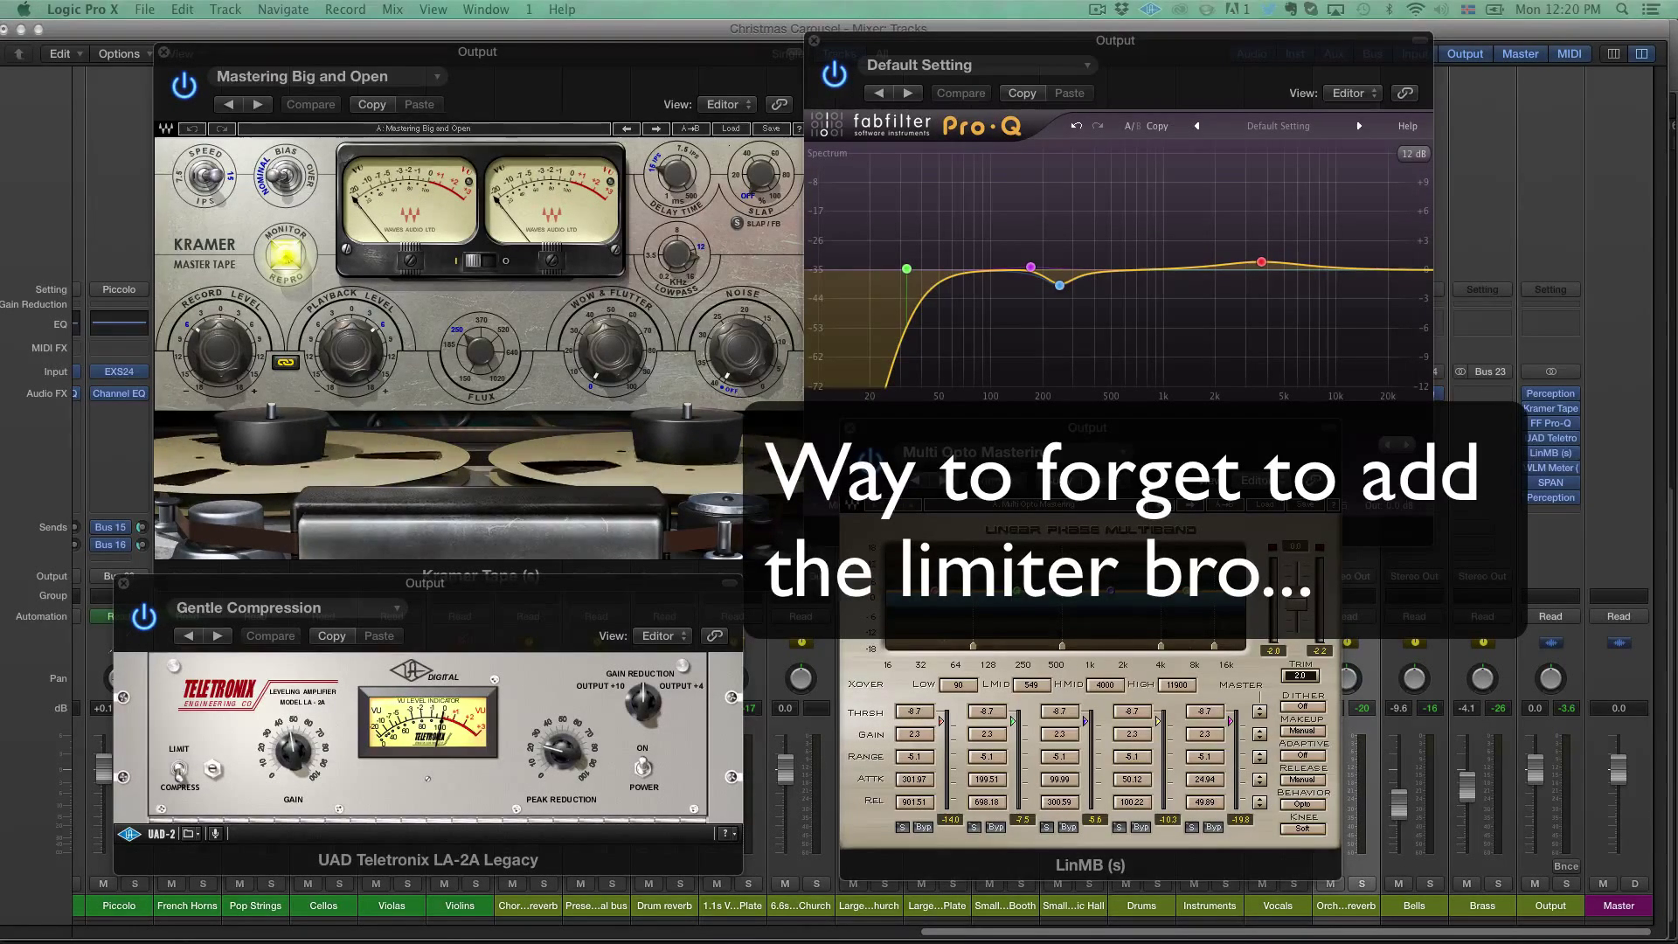
Step: Open the WLM Meter and SPAN on the Output channel and move SPAN clear of the FF Pro-Q header
left_click(1546, 469)
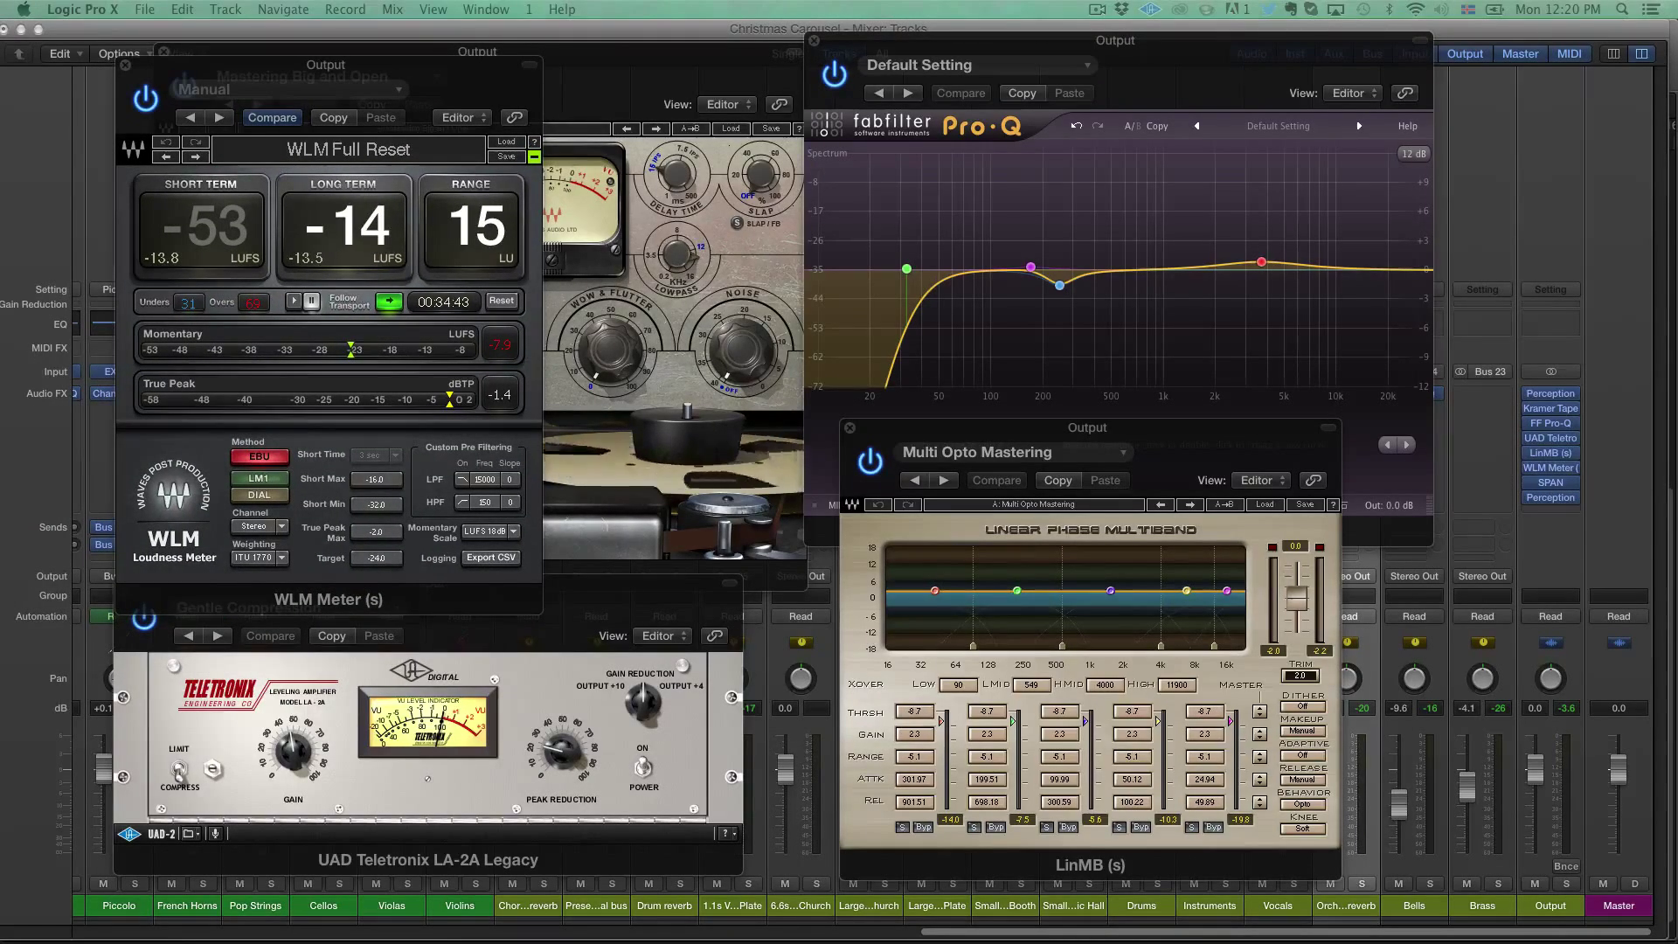
left_click(1550, 482)
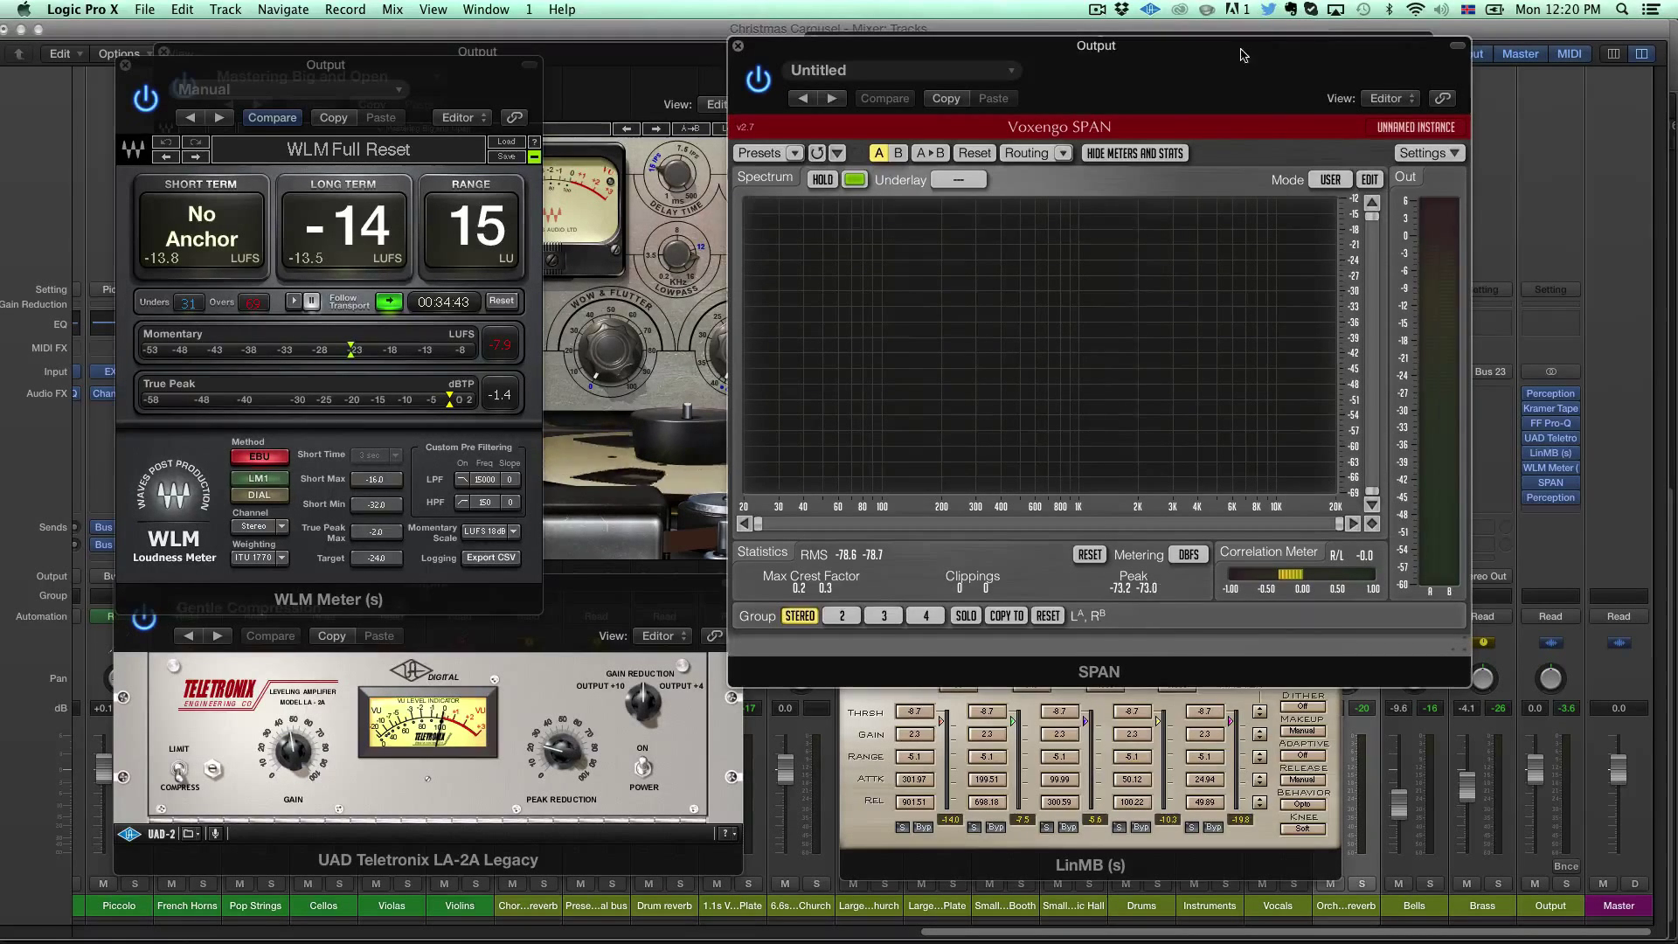
left_click_drag(1243, 55, 1214, 160)
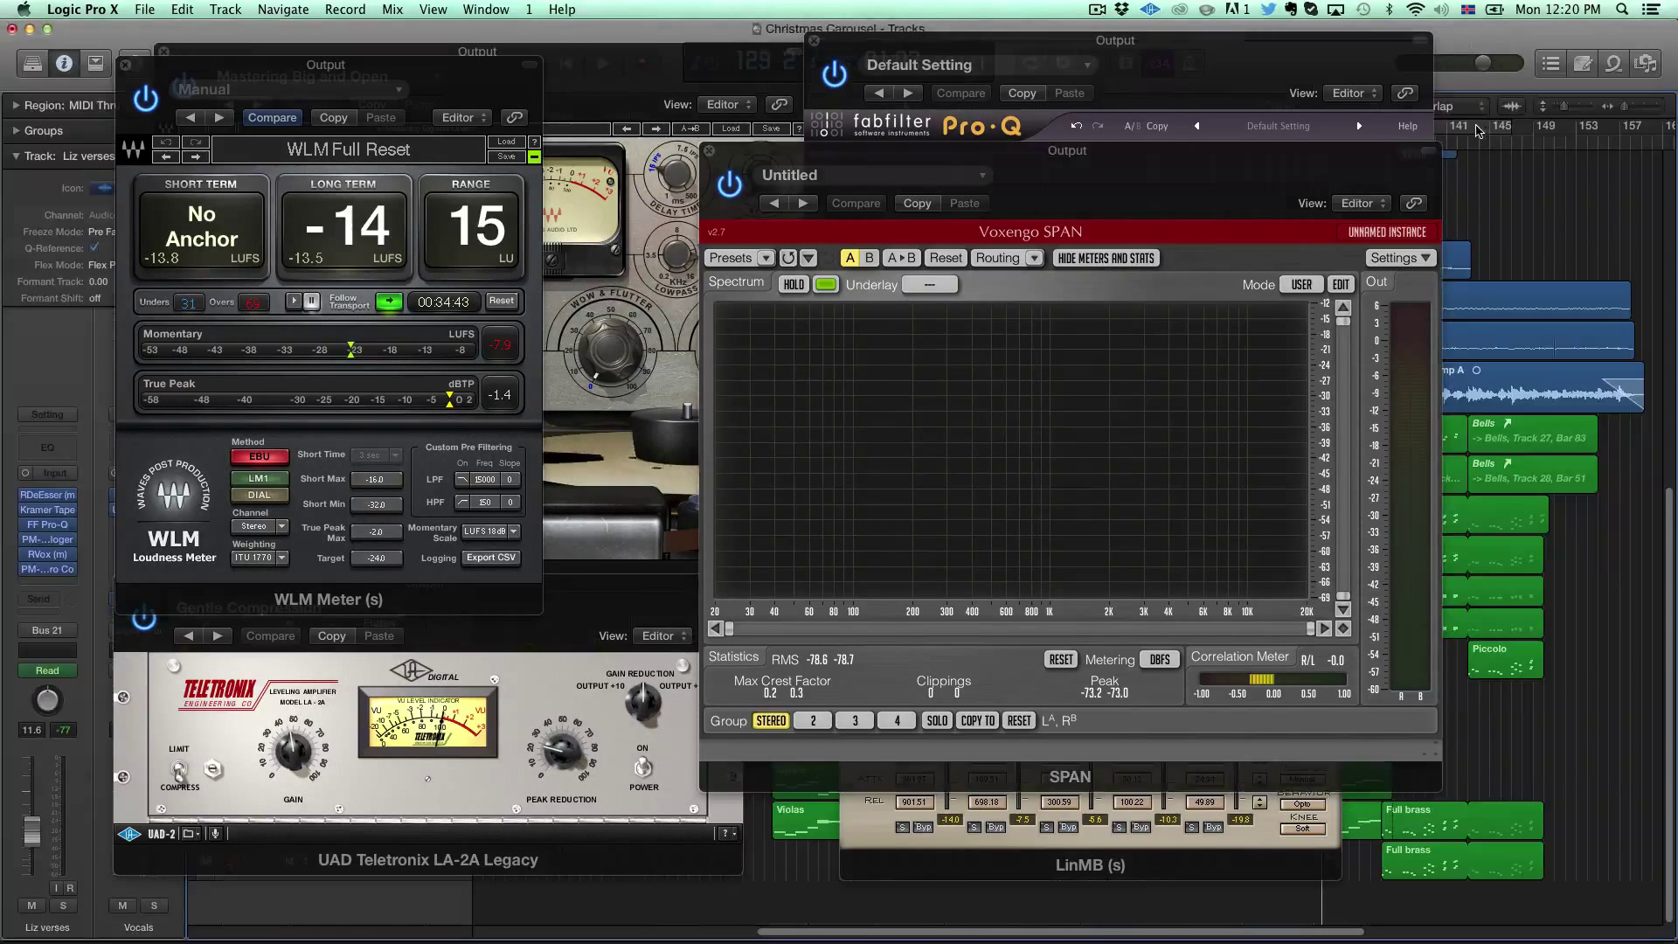
Step: Return to the Mixer, open the Output channel's Perception controller and place it beside the WLM Meter
key("v")
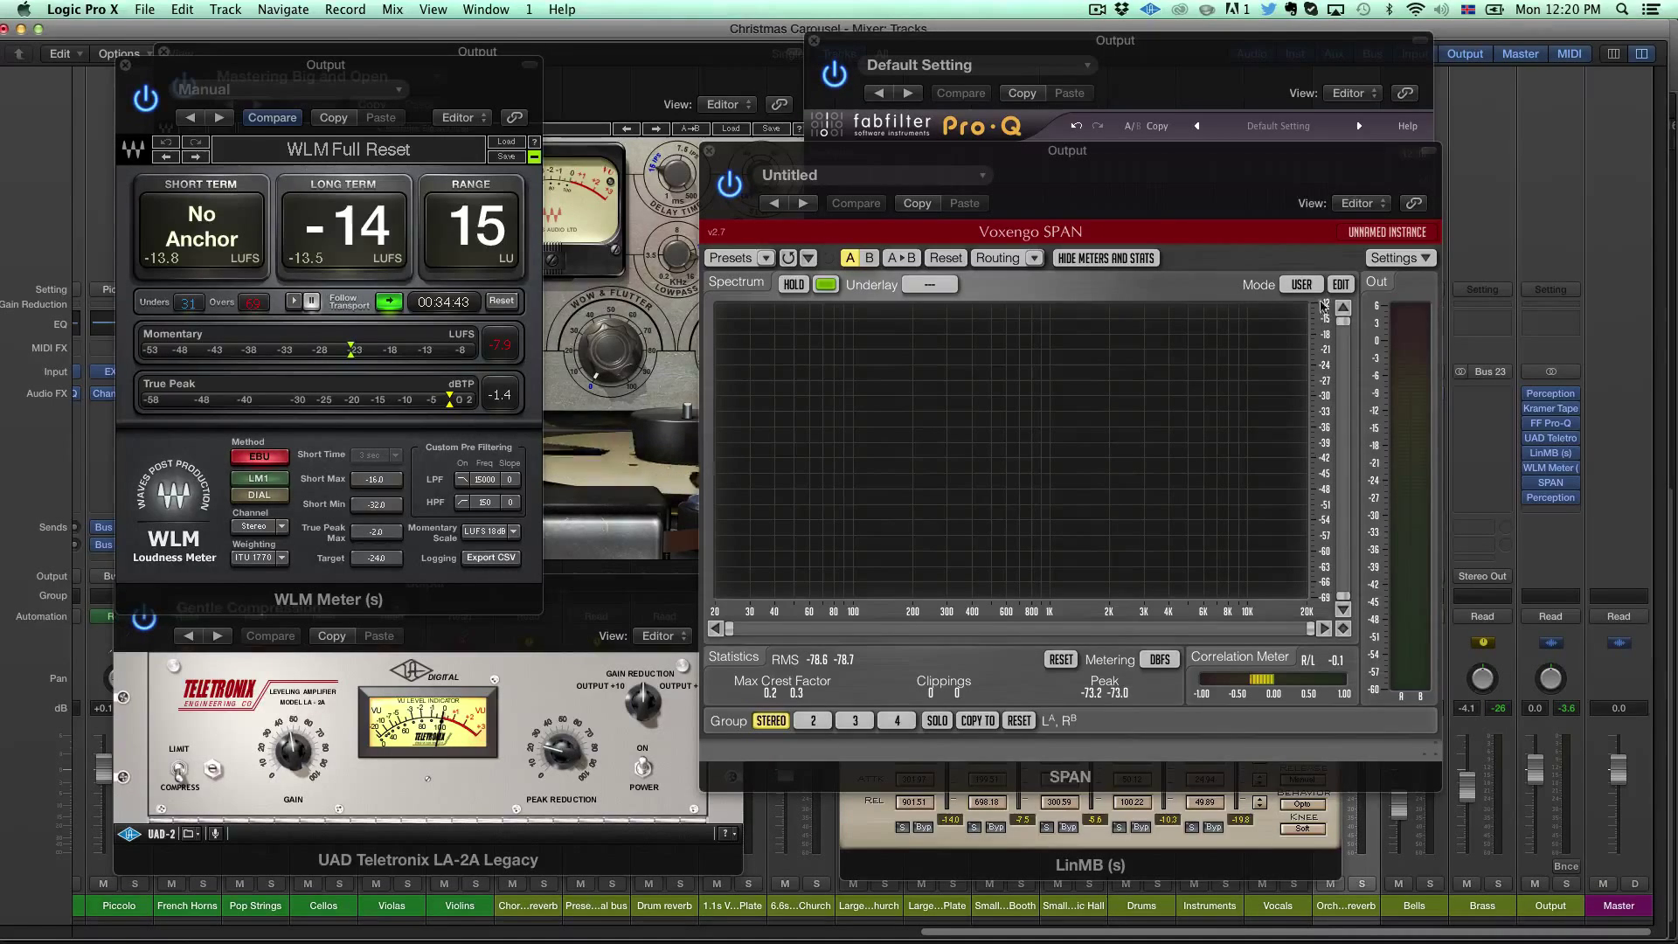
mouse_move(1556, 500)
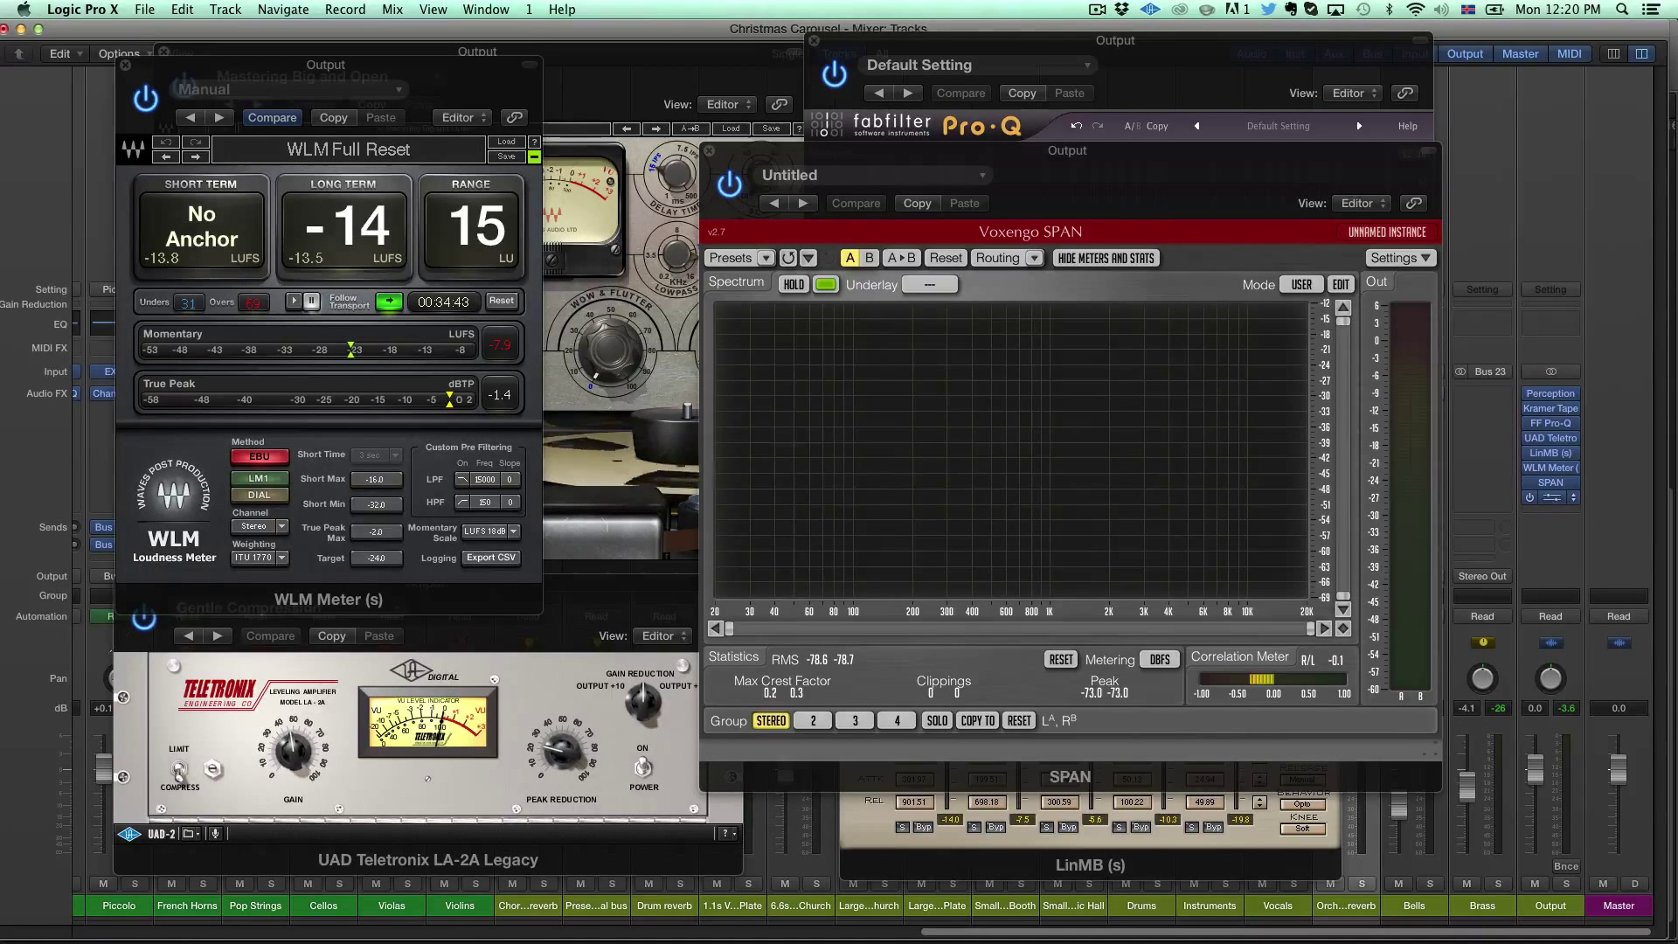
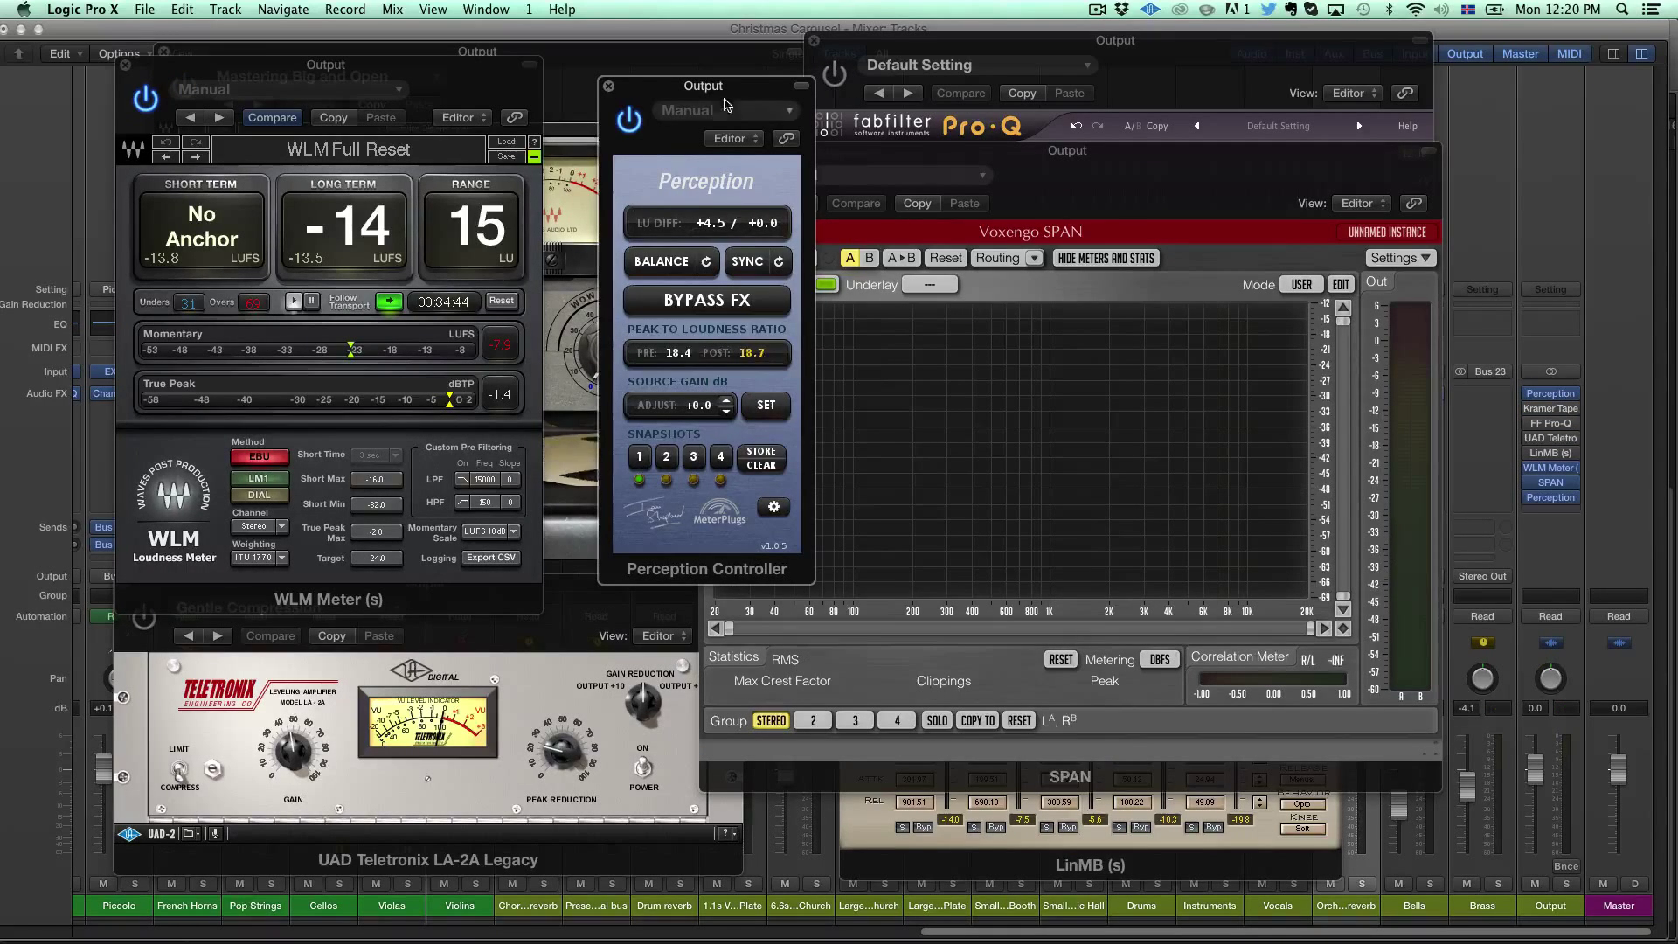
left_click_drag(726, 93, 662, 57)
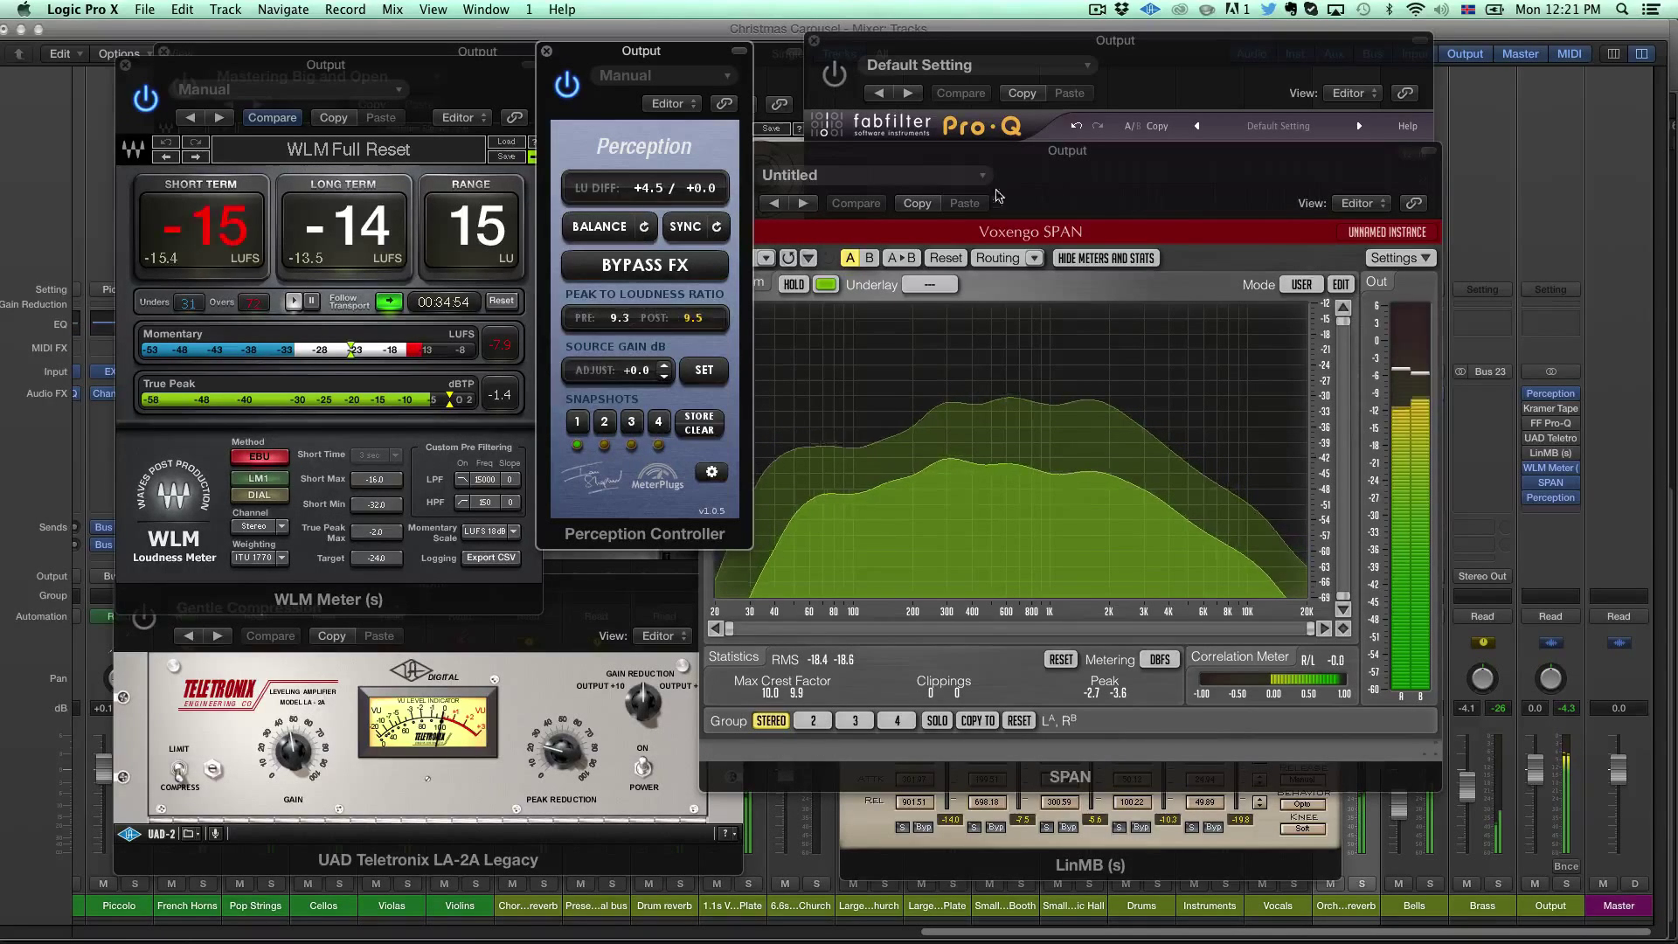
Step: Re-enable the Output channel's Kramer Tape and FF Pro-Q during playback, and view the EQ curve before closing its window
mouse_move(1527, 415)
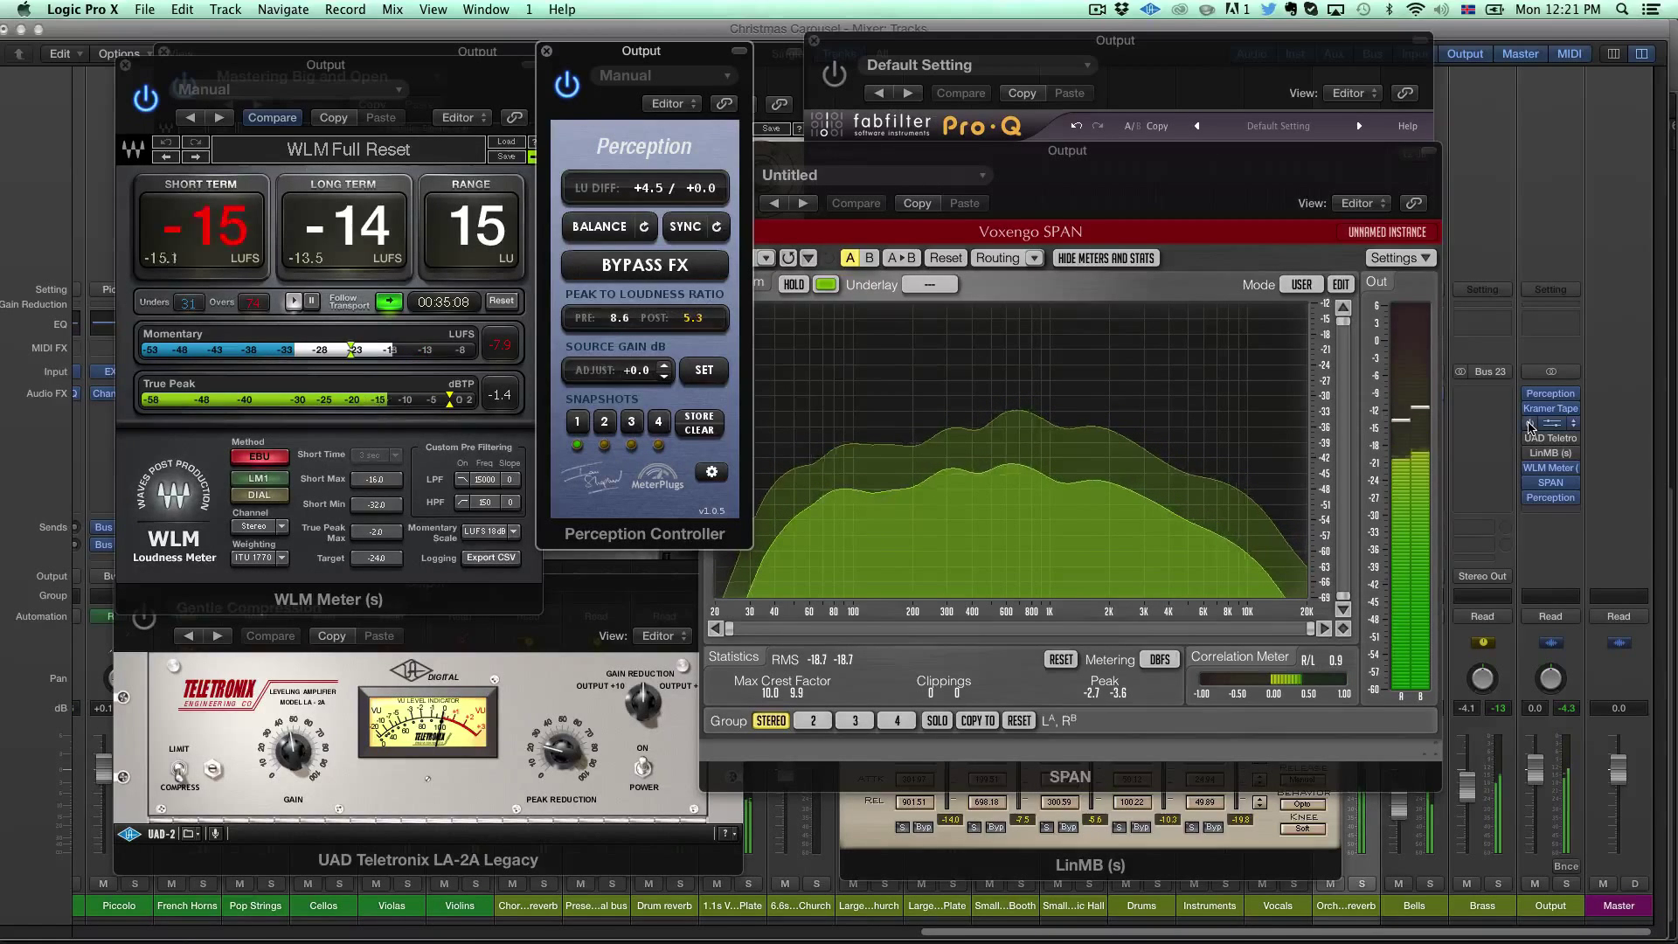
left_click(1530, 425)
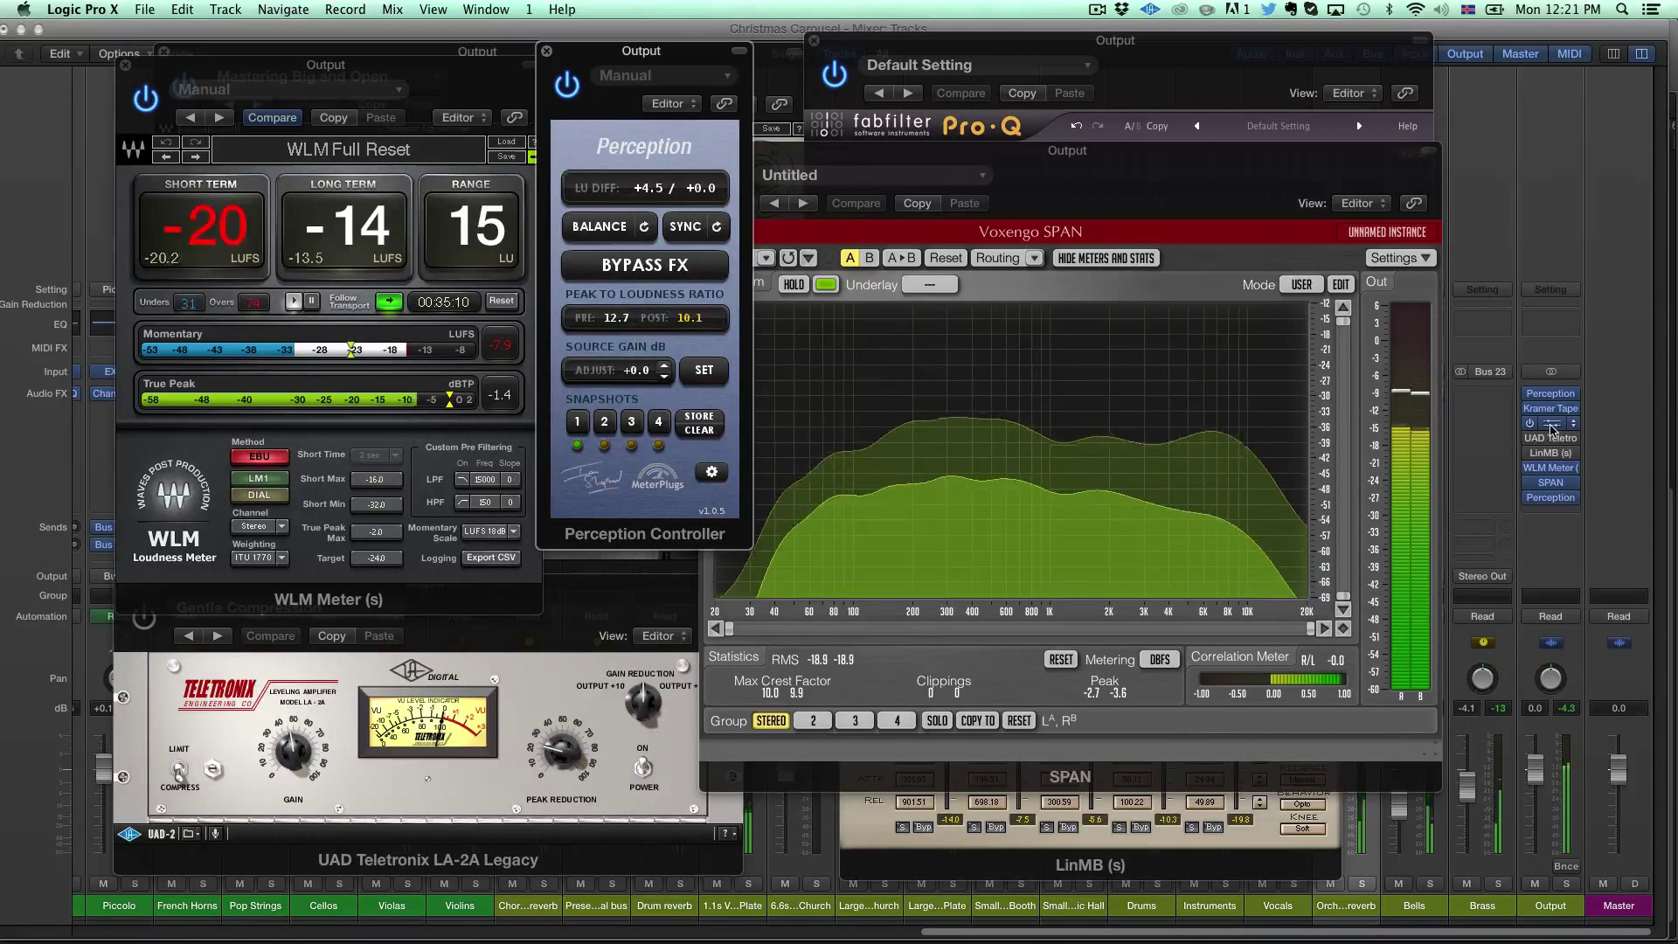
left_click(1552, 424)
left_click(1552, 425)
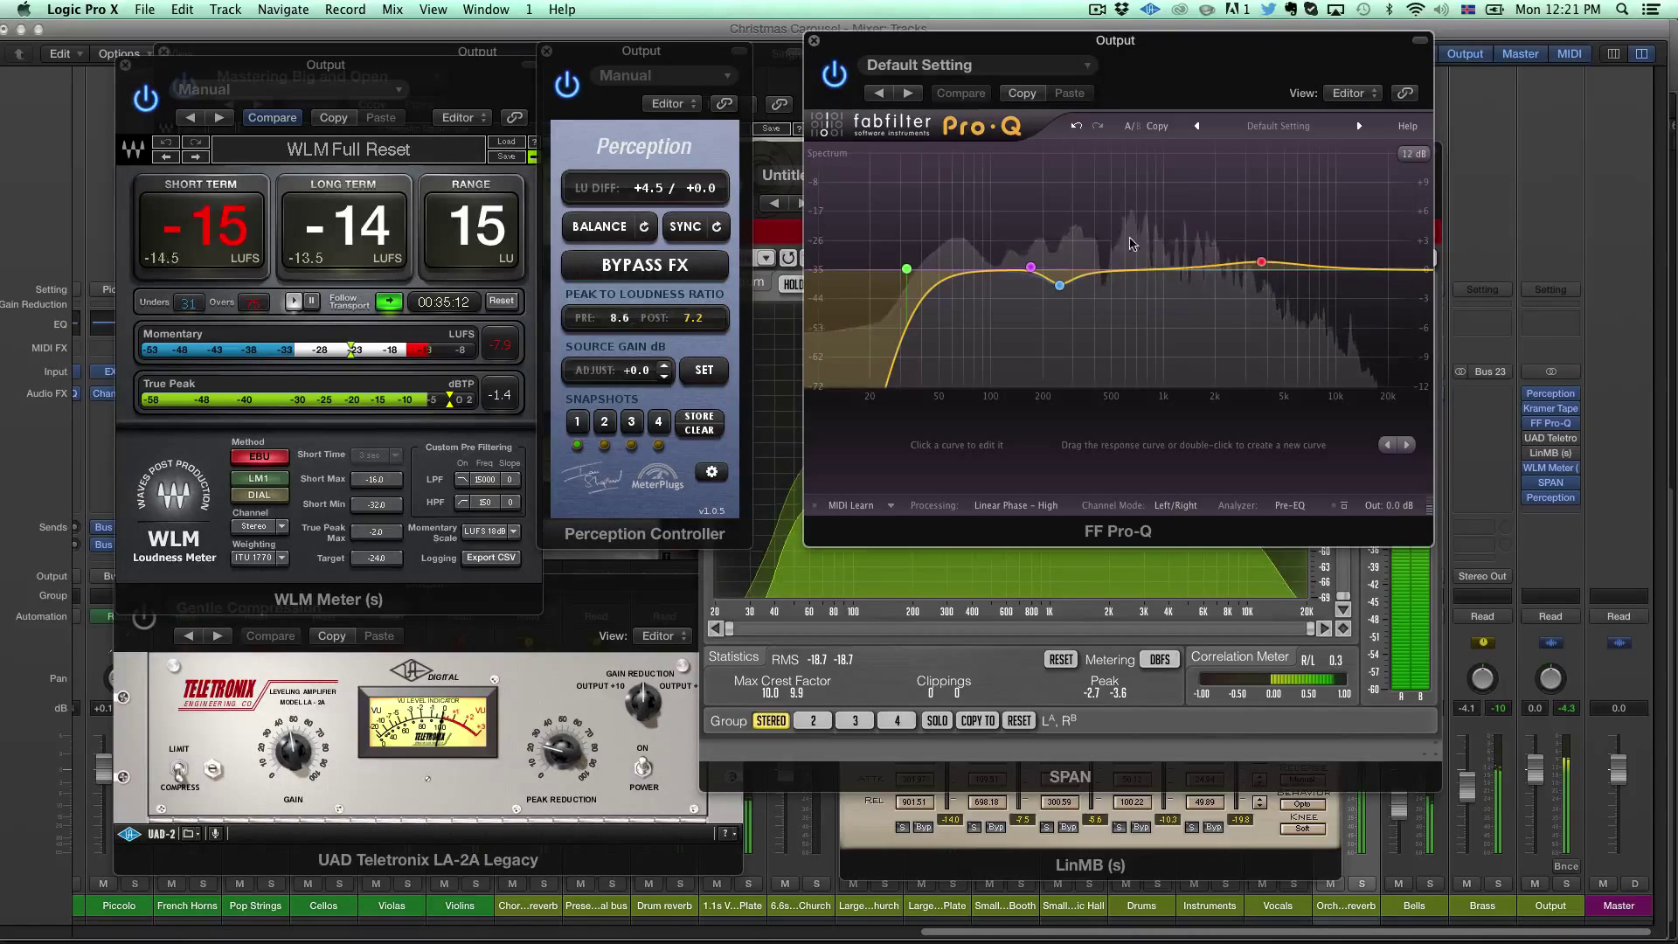
left_click(814, 41)
Step: Re-enable the Output channel's Teletronix LA-2A and LinMB one after another and bring each window to the front
mouse_move(1531, 441)
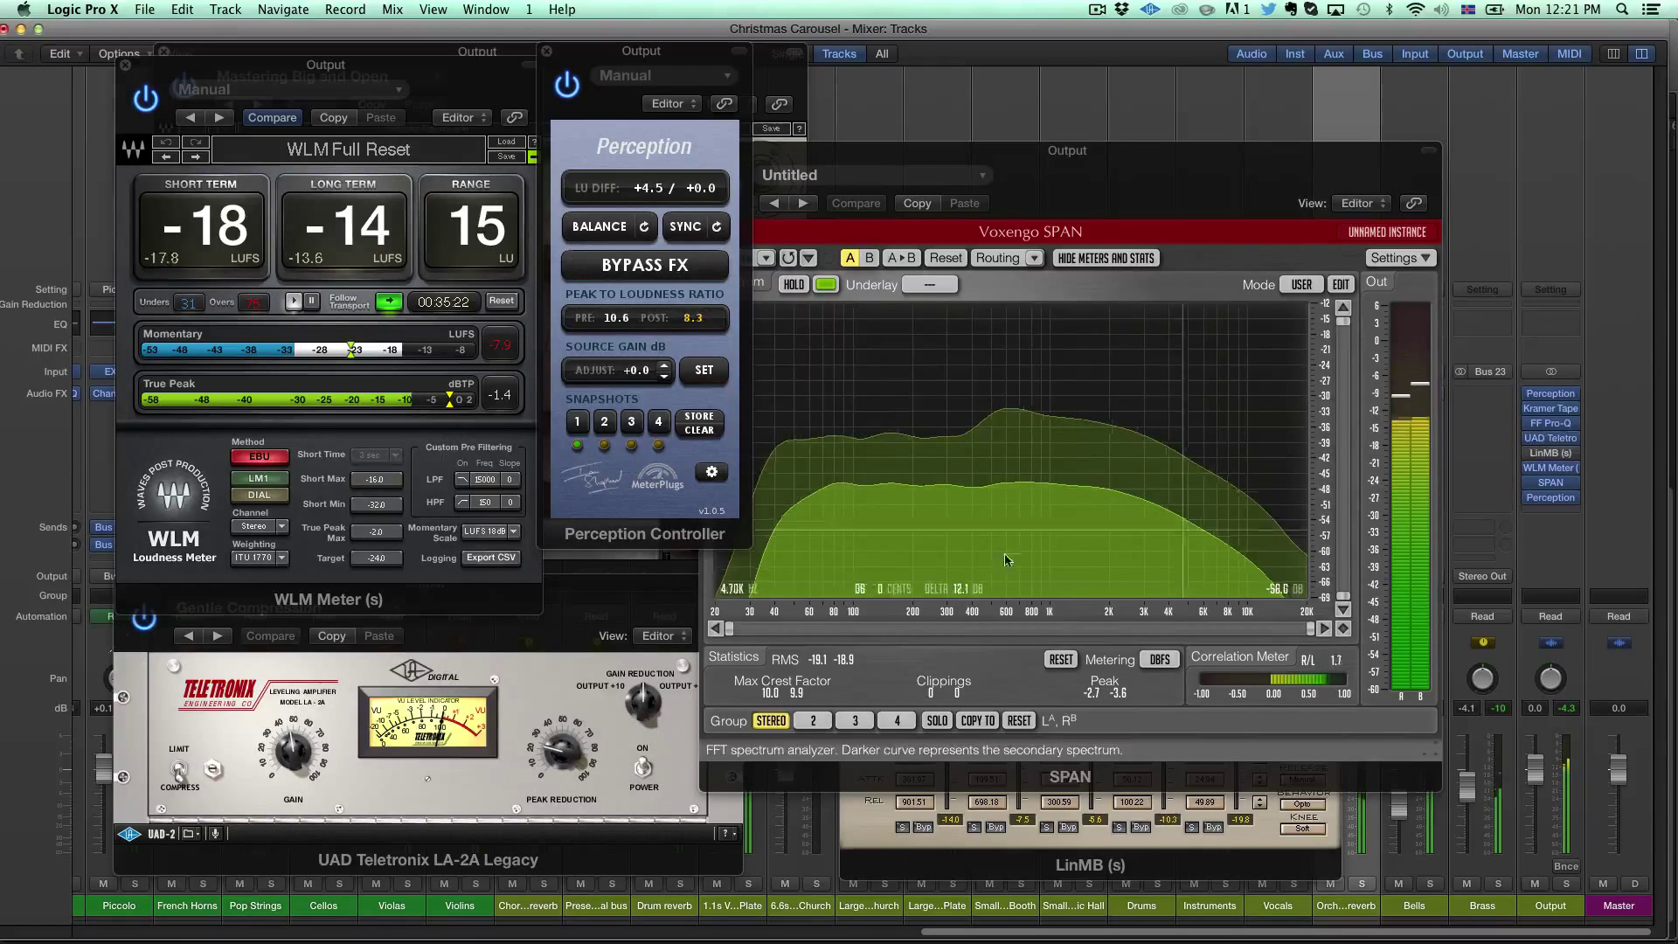
left_click(642, 604)
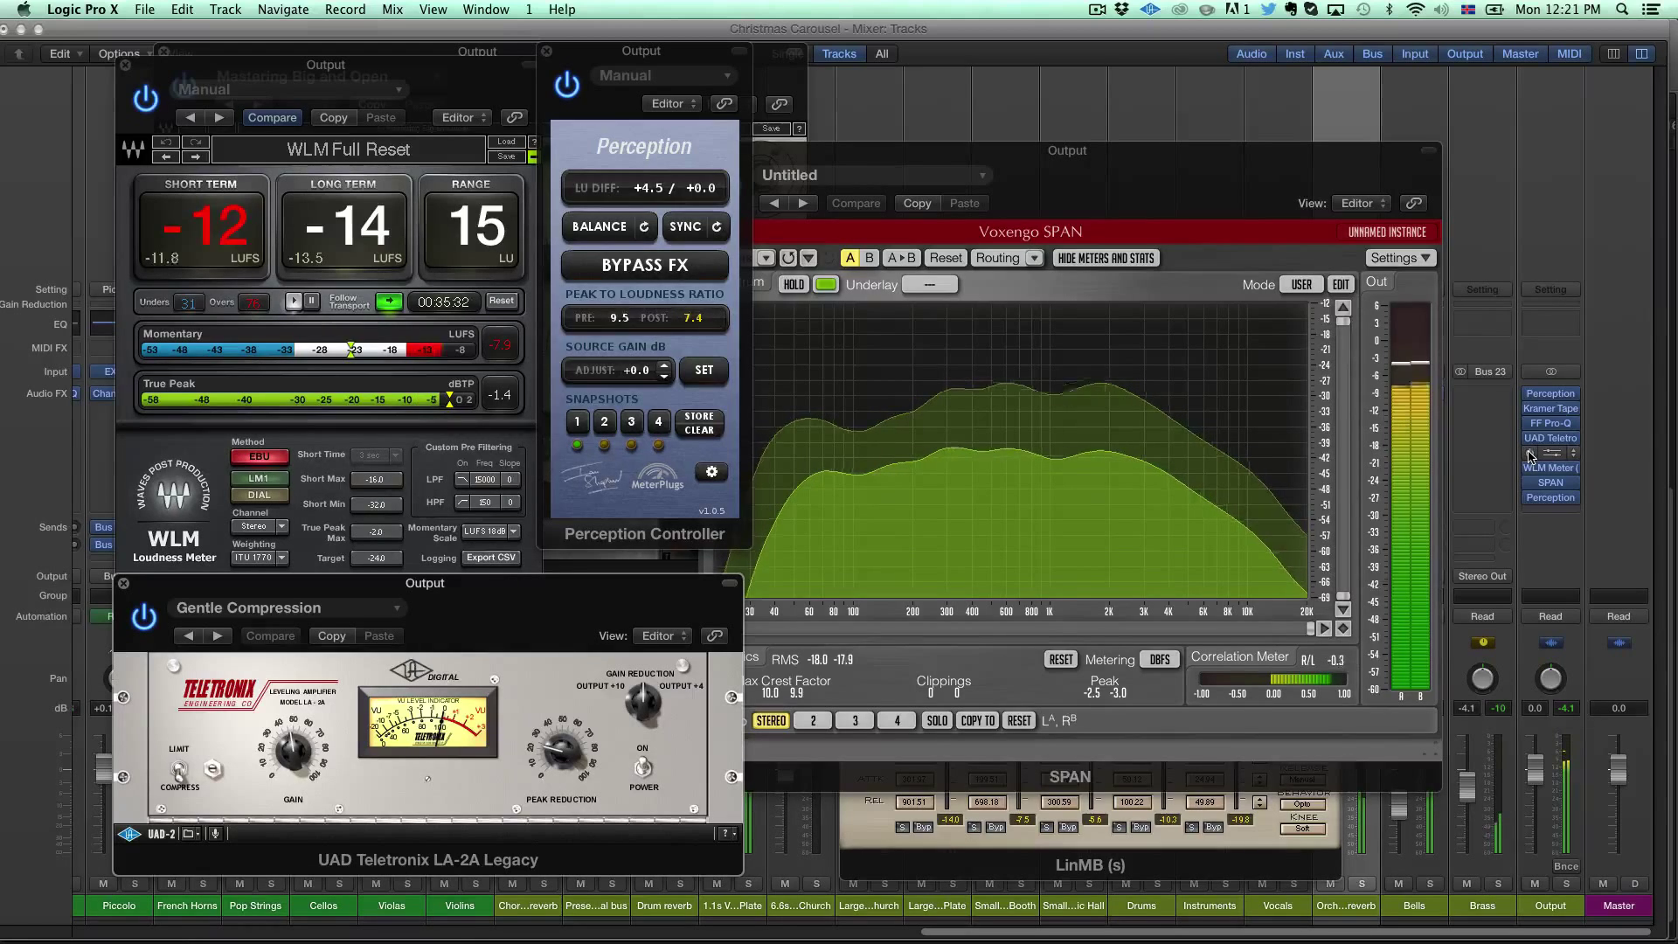
left_click(1263, 863)
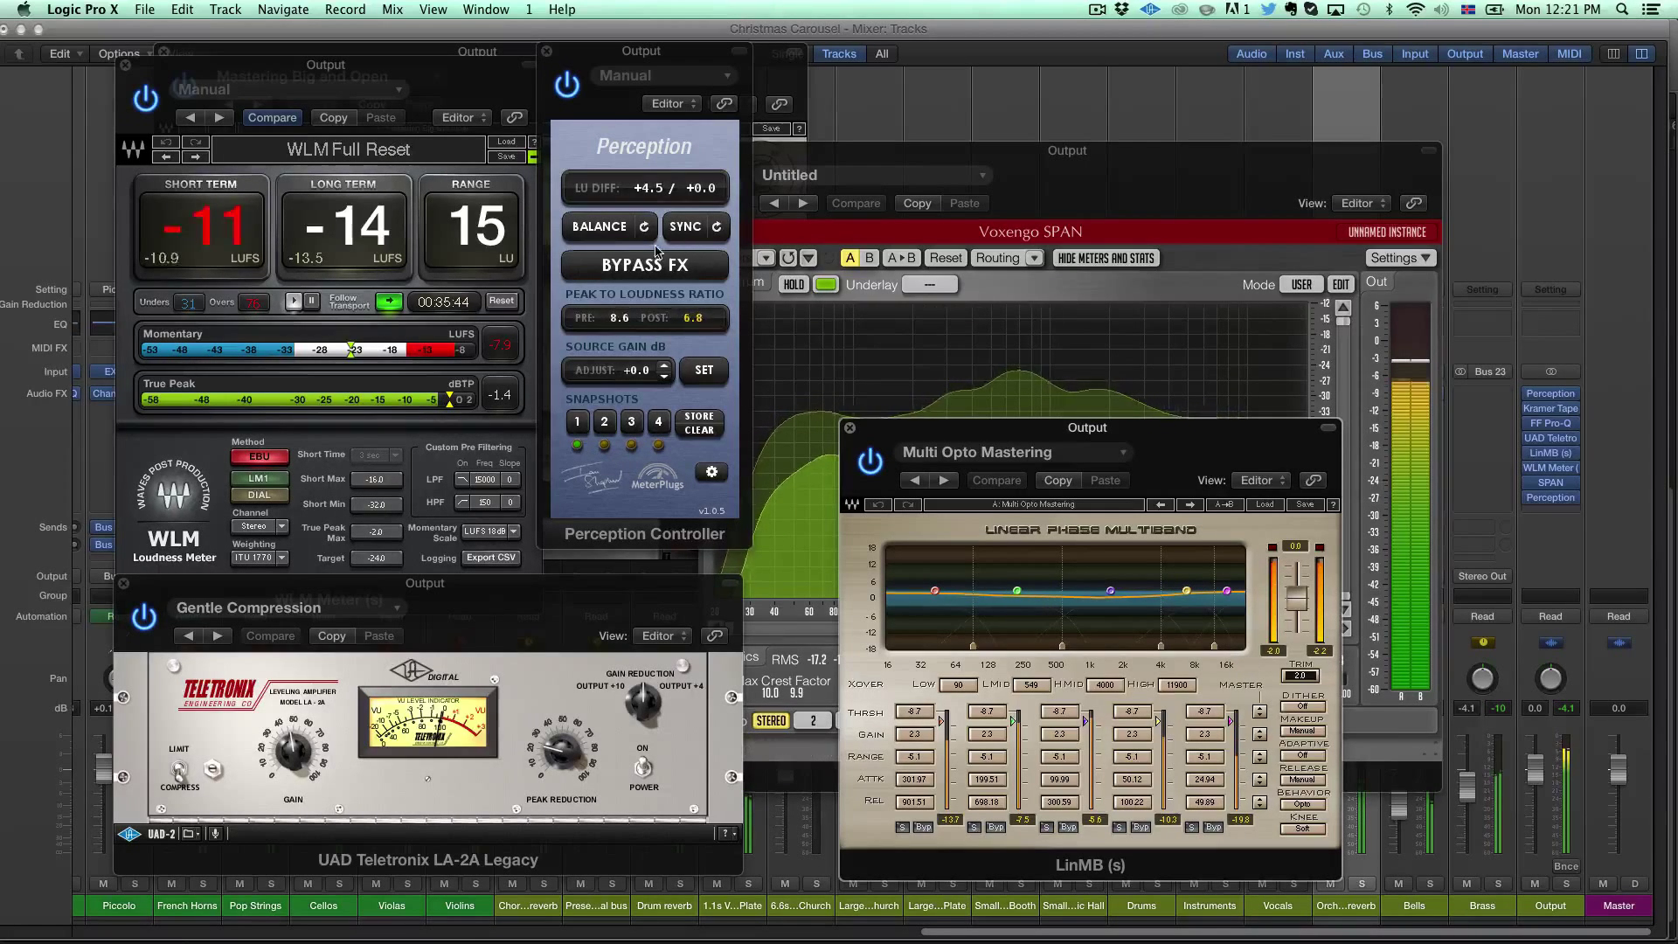
Step: Balance the levels in Perception and turn on Bypass FX to compare the unprocessed mix, and stop playback
left_click(605, 229)
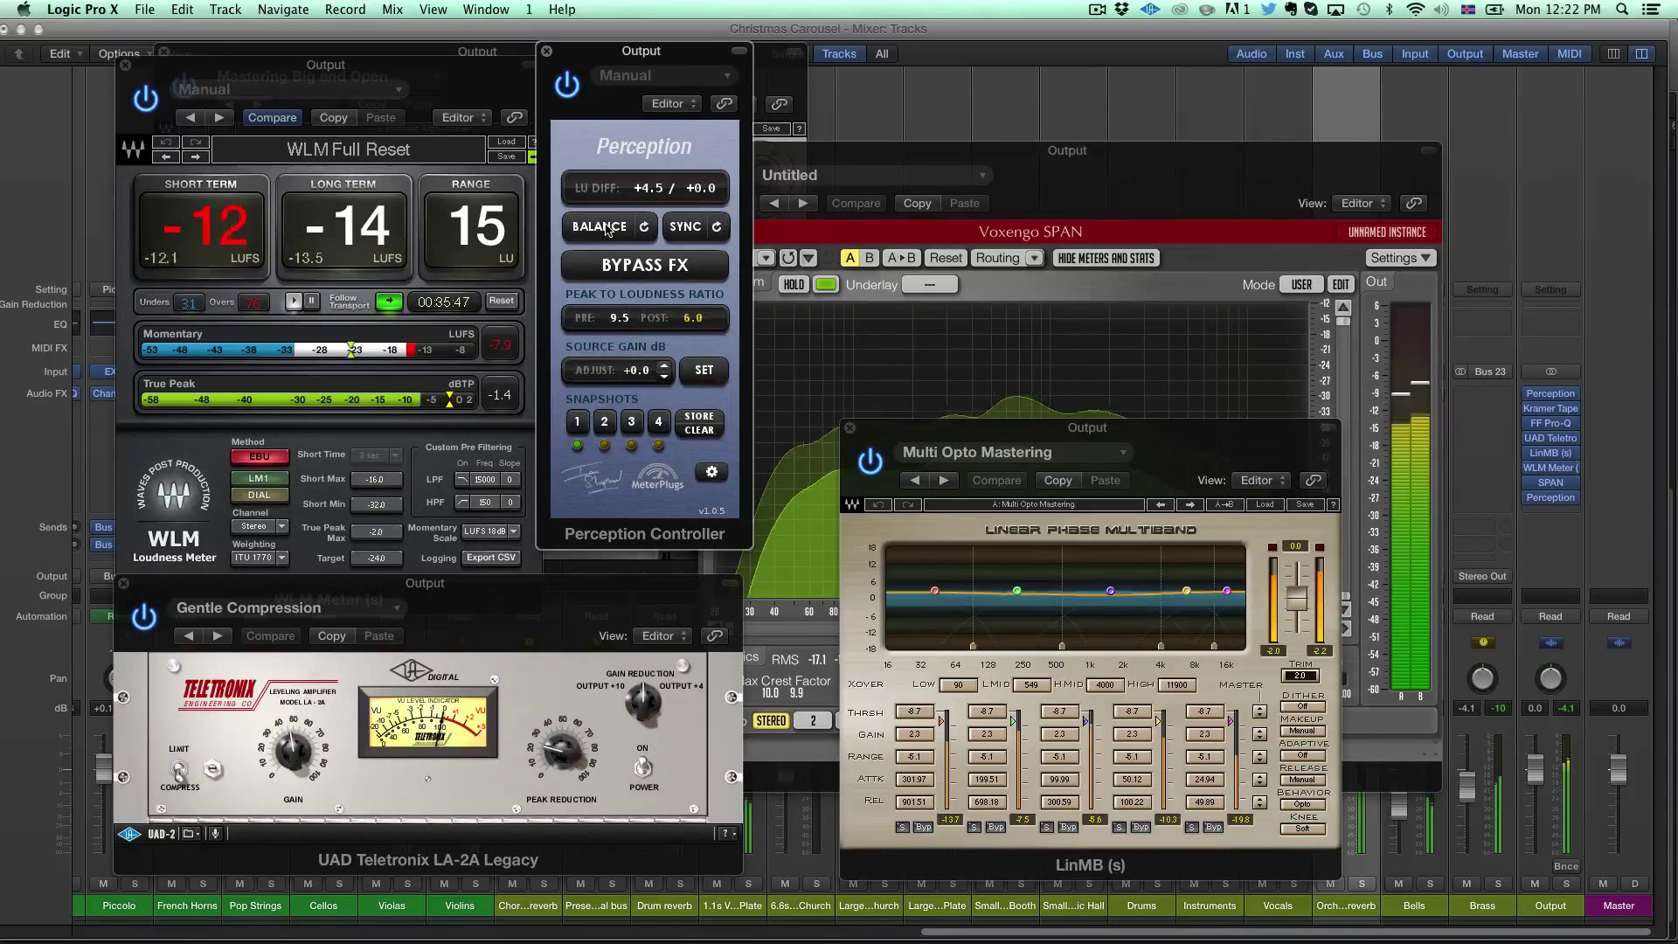
left_click(643, 267)
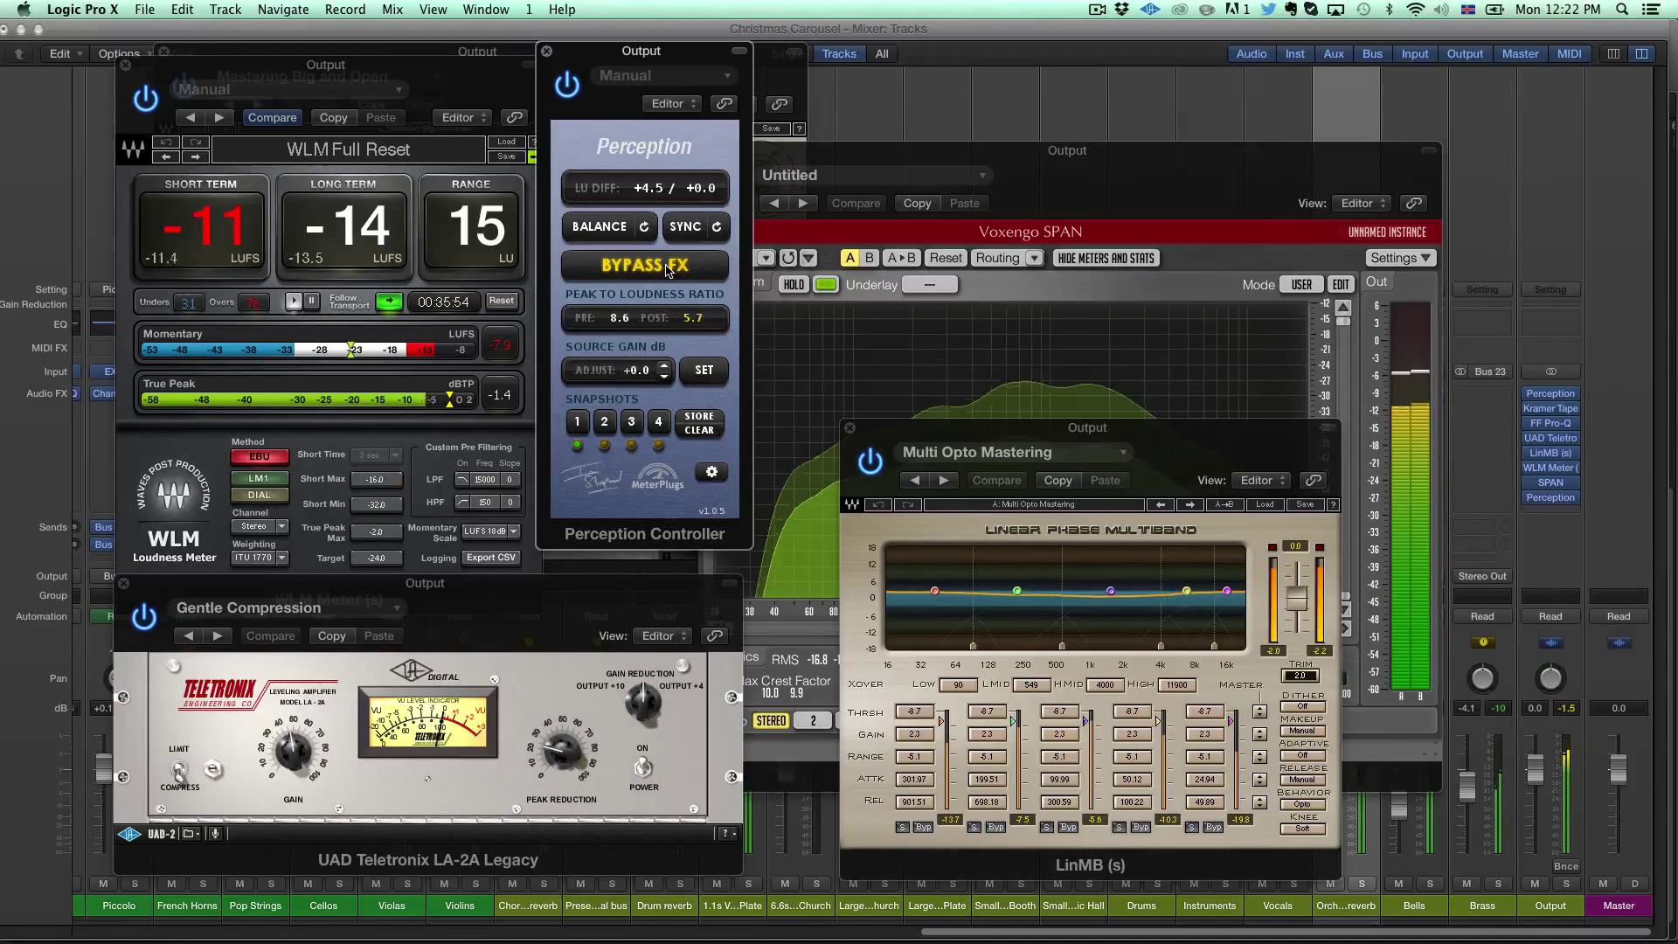
key("space")
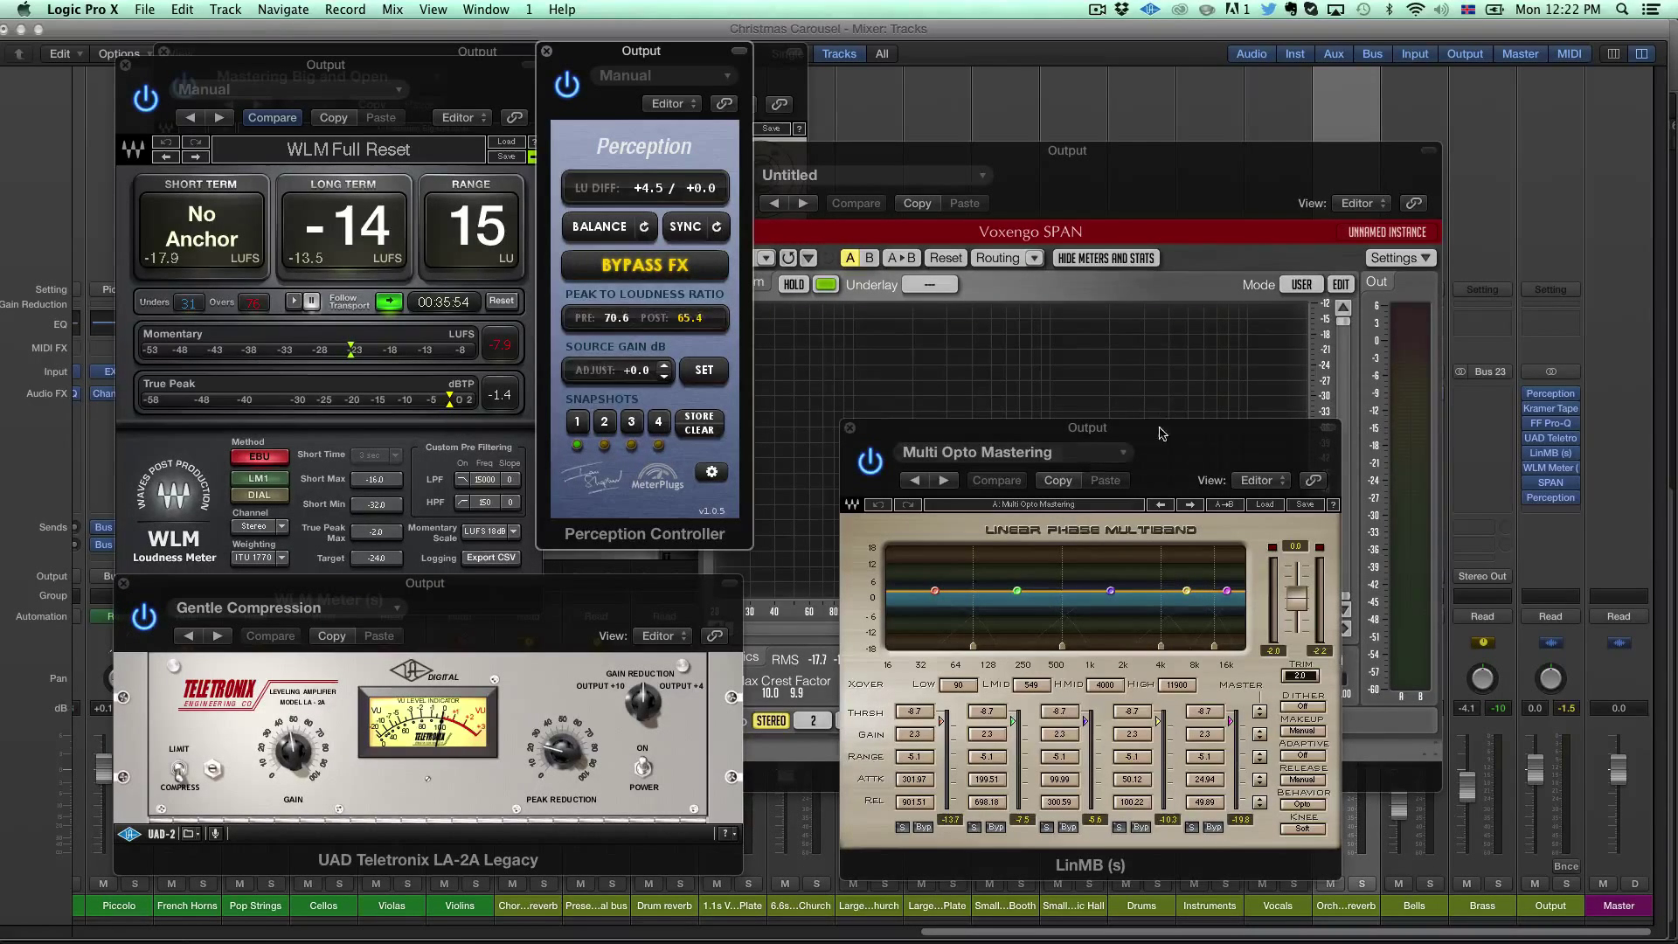
Step: Move the LinMB window up beside Perception and view its preset options, keeping Multi Opto Mastering
left_click_drag(1158, 428, 1096, 188)
left_click(1060, 212)
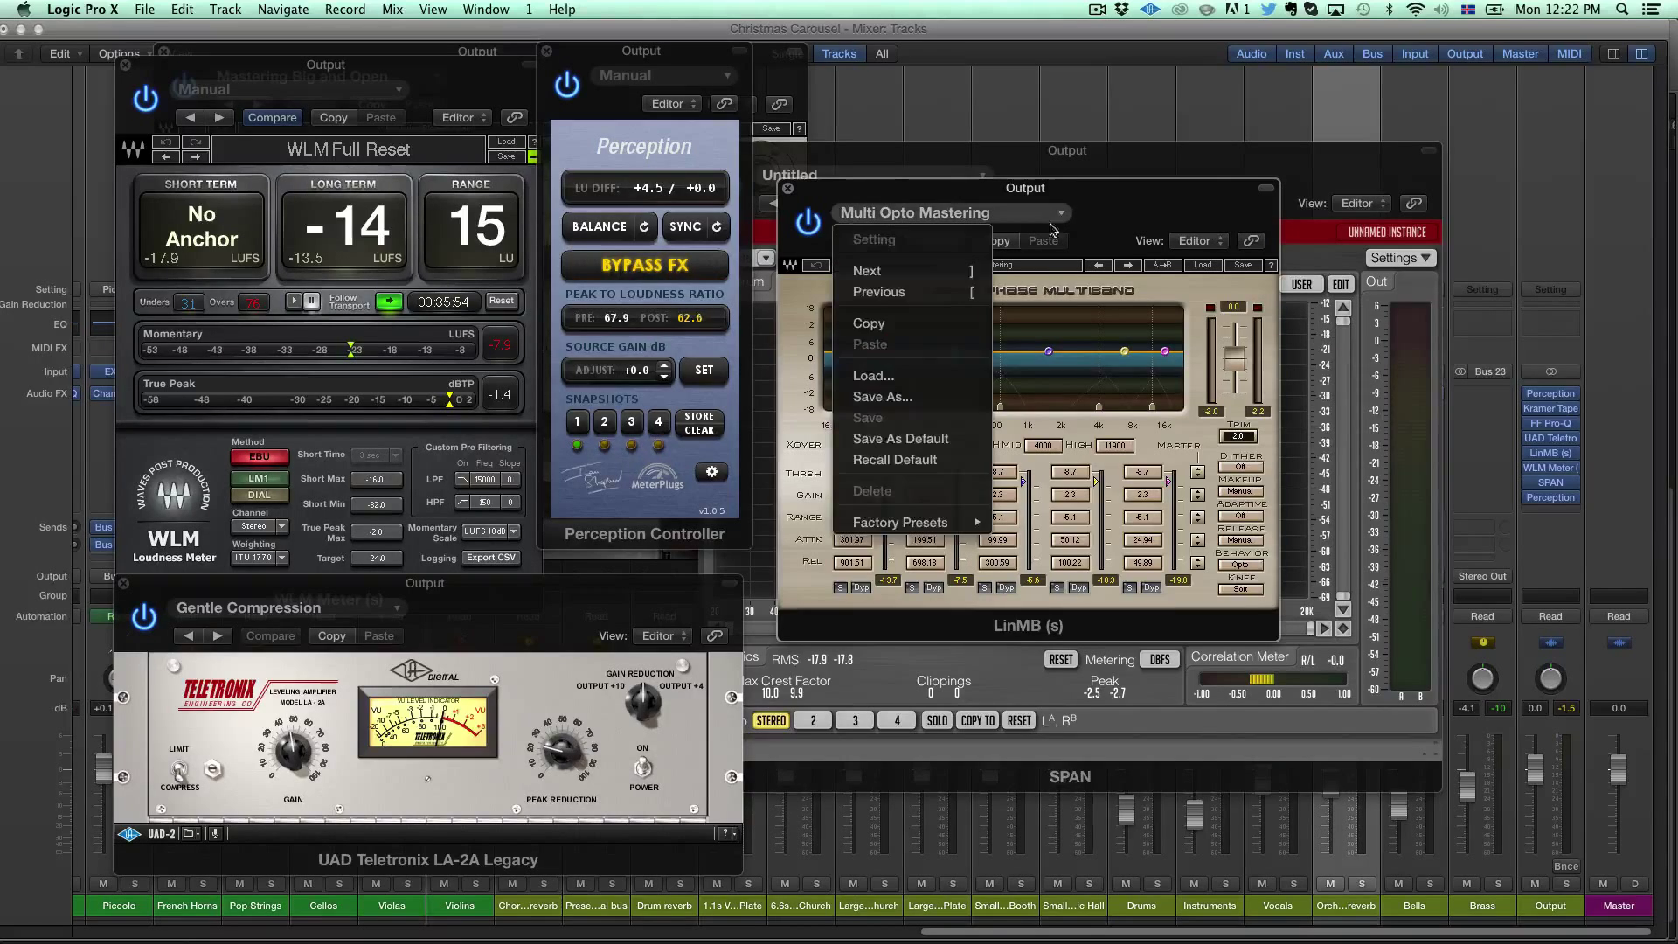
left_click(1076, 202)
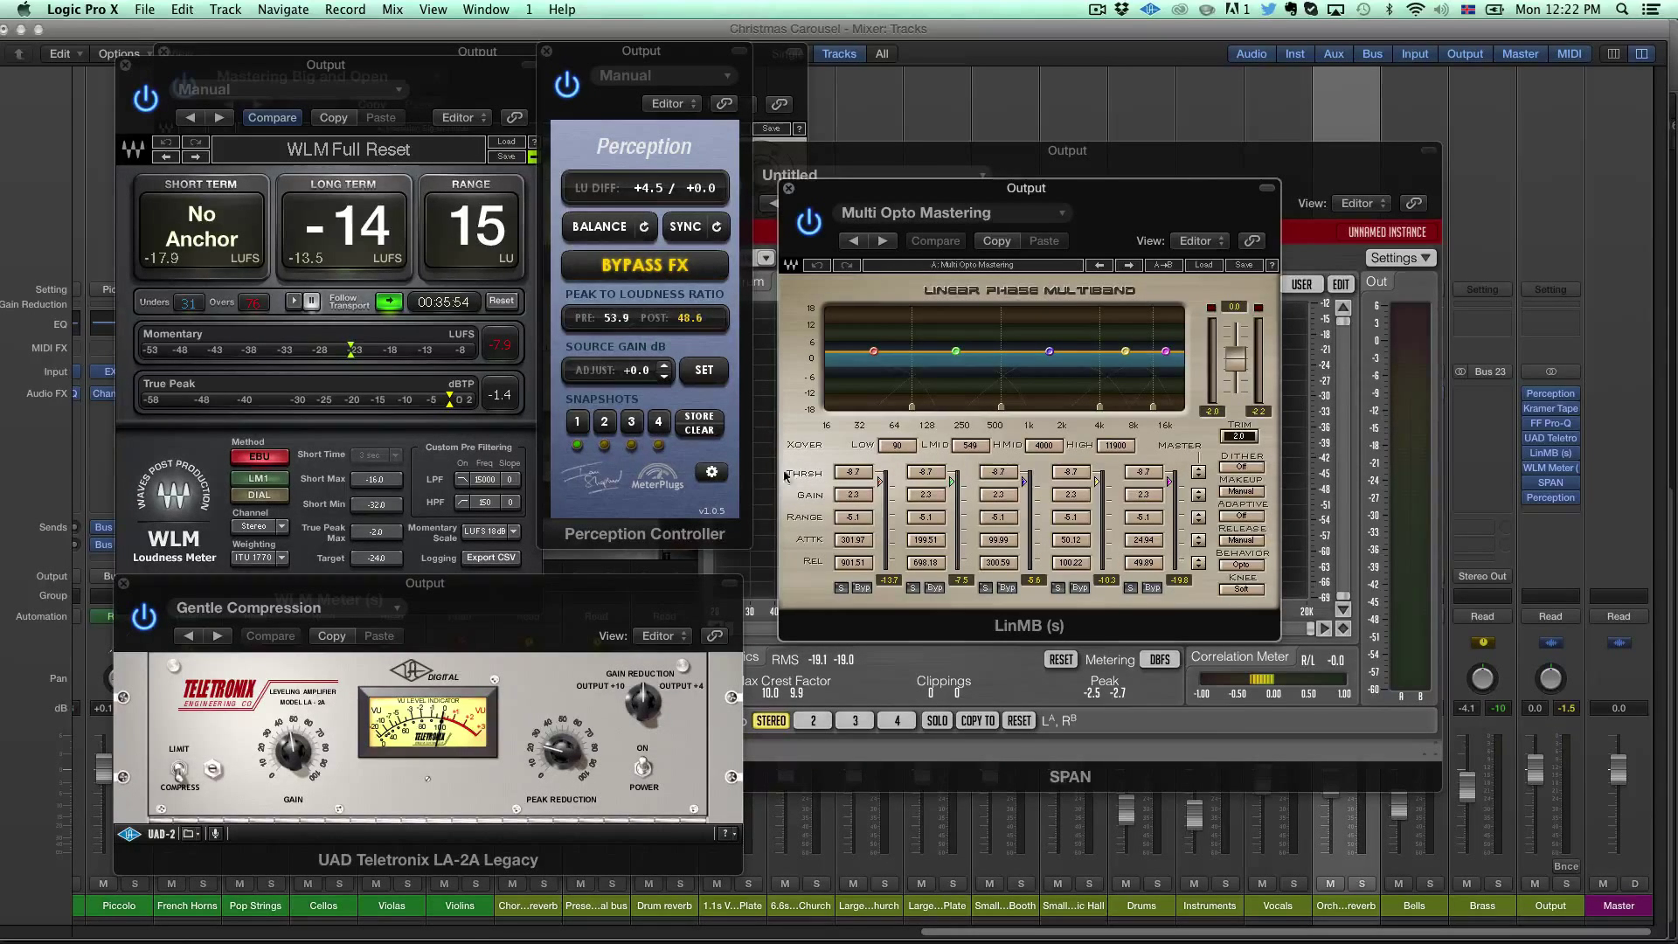
Step: Play the mix and switch Perception's Bypass FX off to compare the unprocessed and mastered sound at matched loudness
left_click(627, 264)
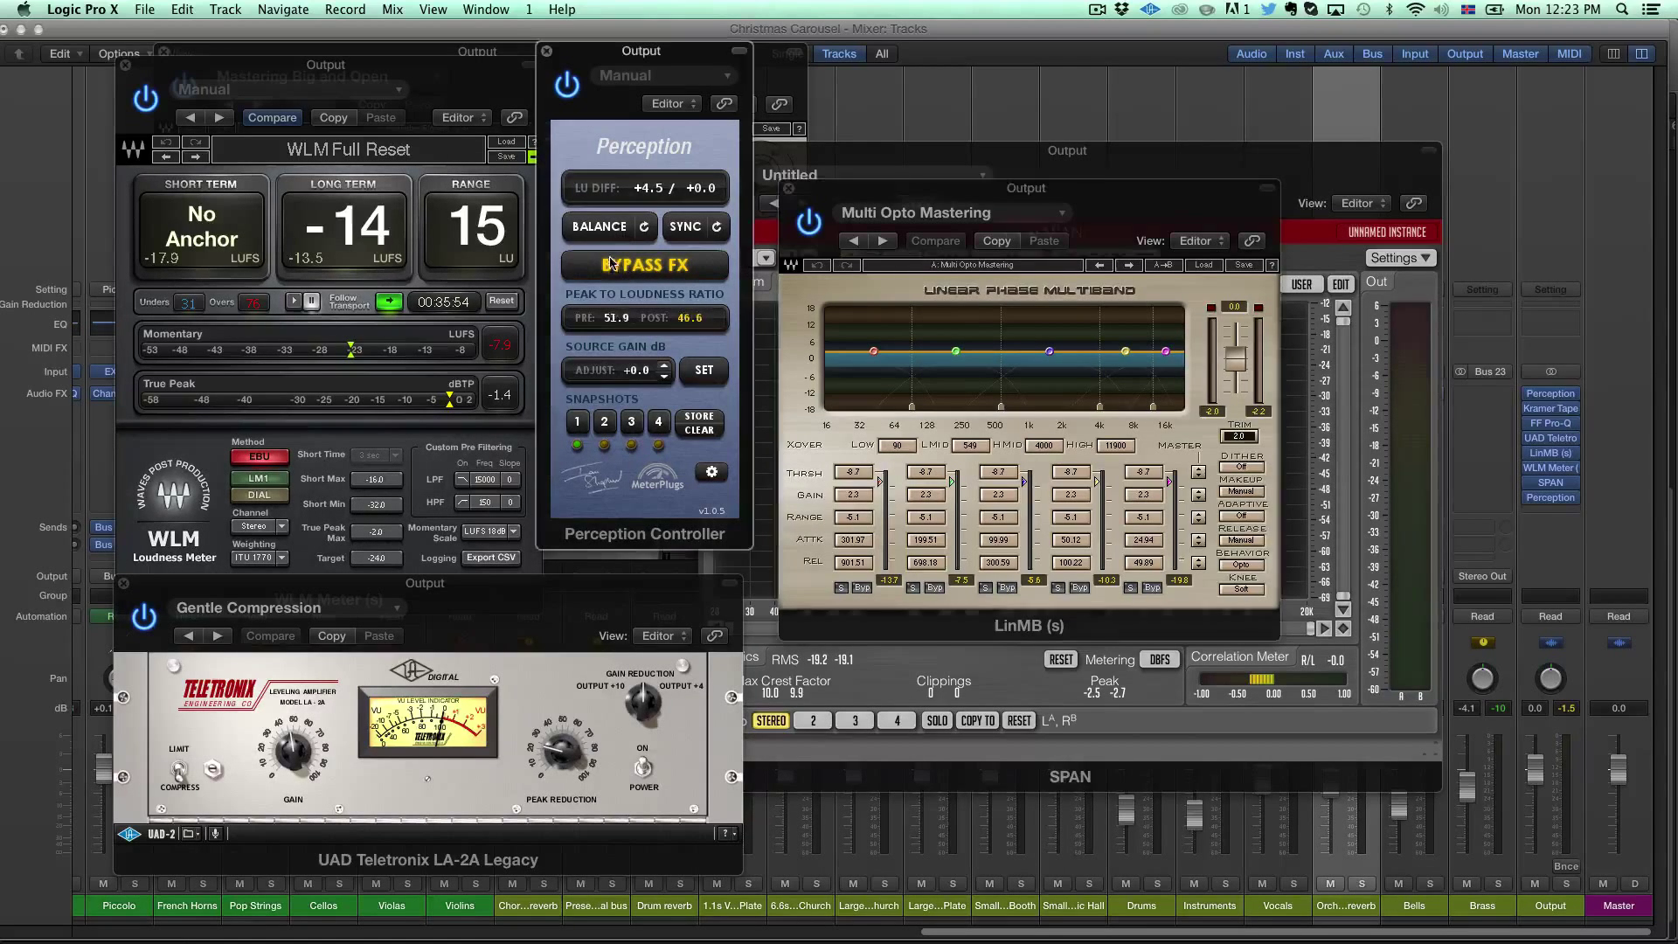
left_click(629, 270)
left_click(631, 270)
key("space")
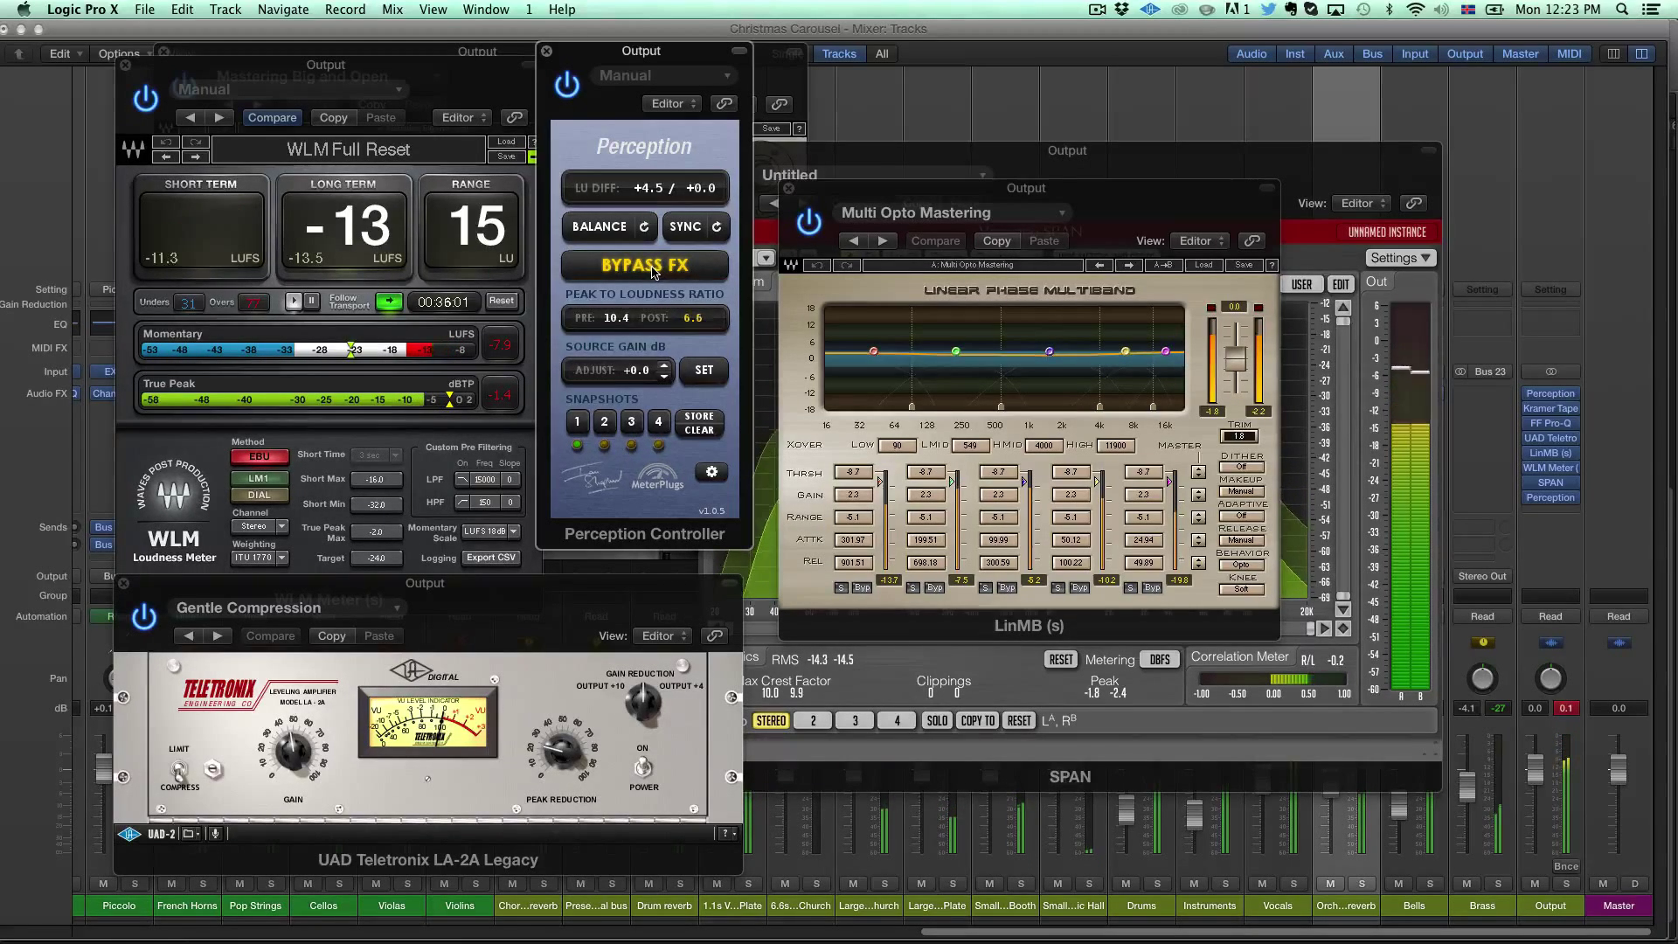
left_click(653, 272)
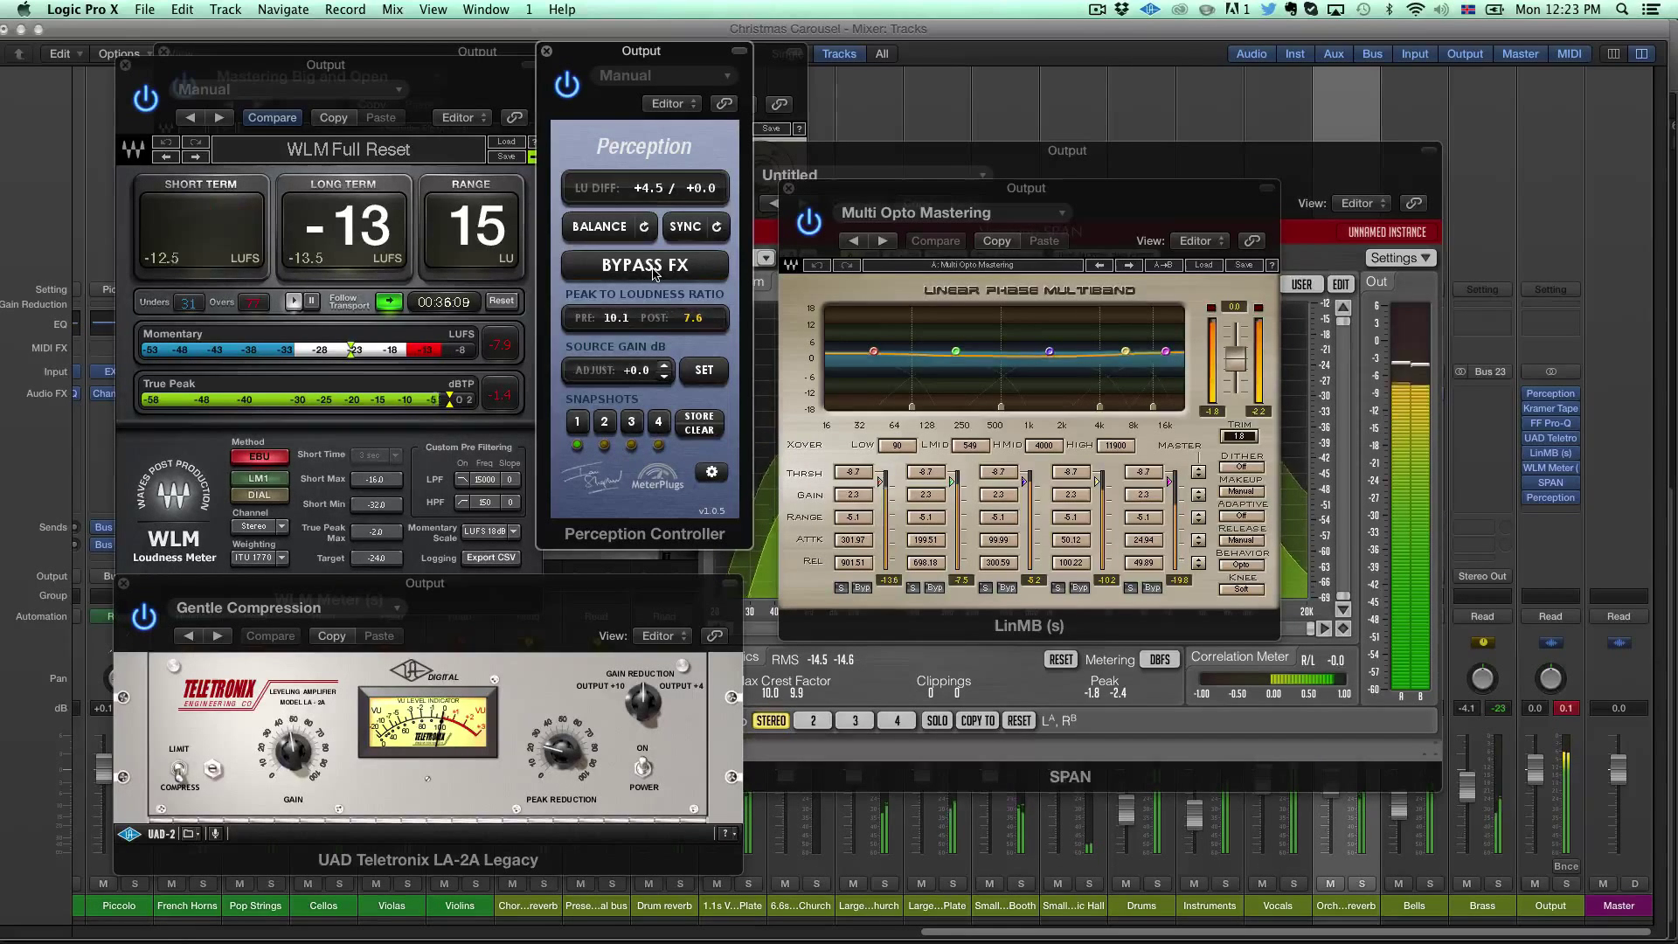
Step: Bring the Voxengo SPAN analyzer forward to view the mastered spectrum, place it beside the WLM Meter, and close LinMB
left_click(1208, 162)
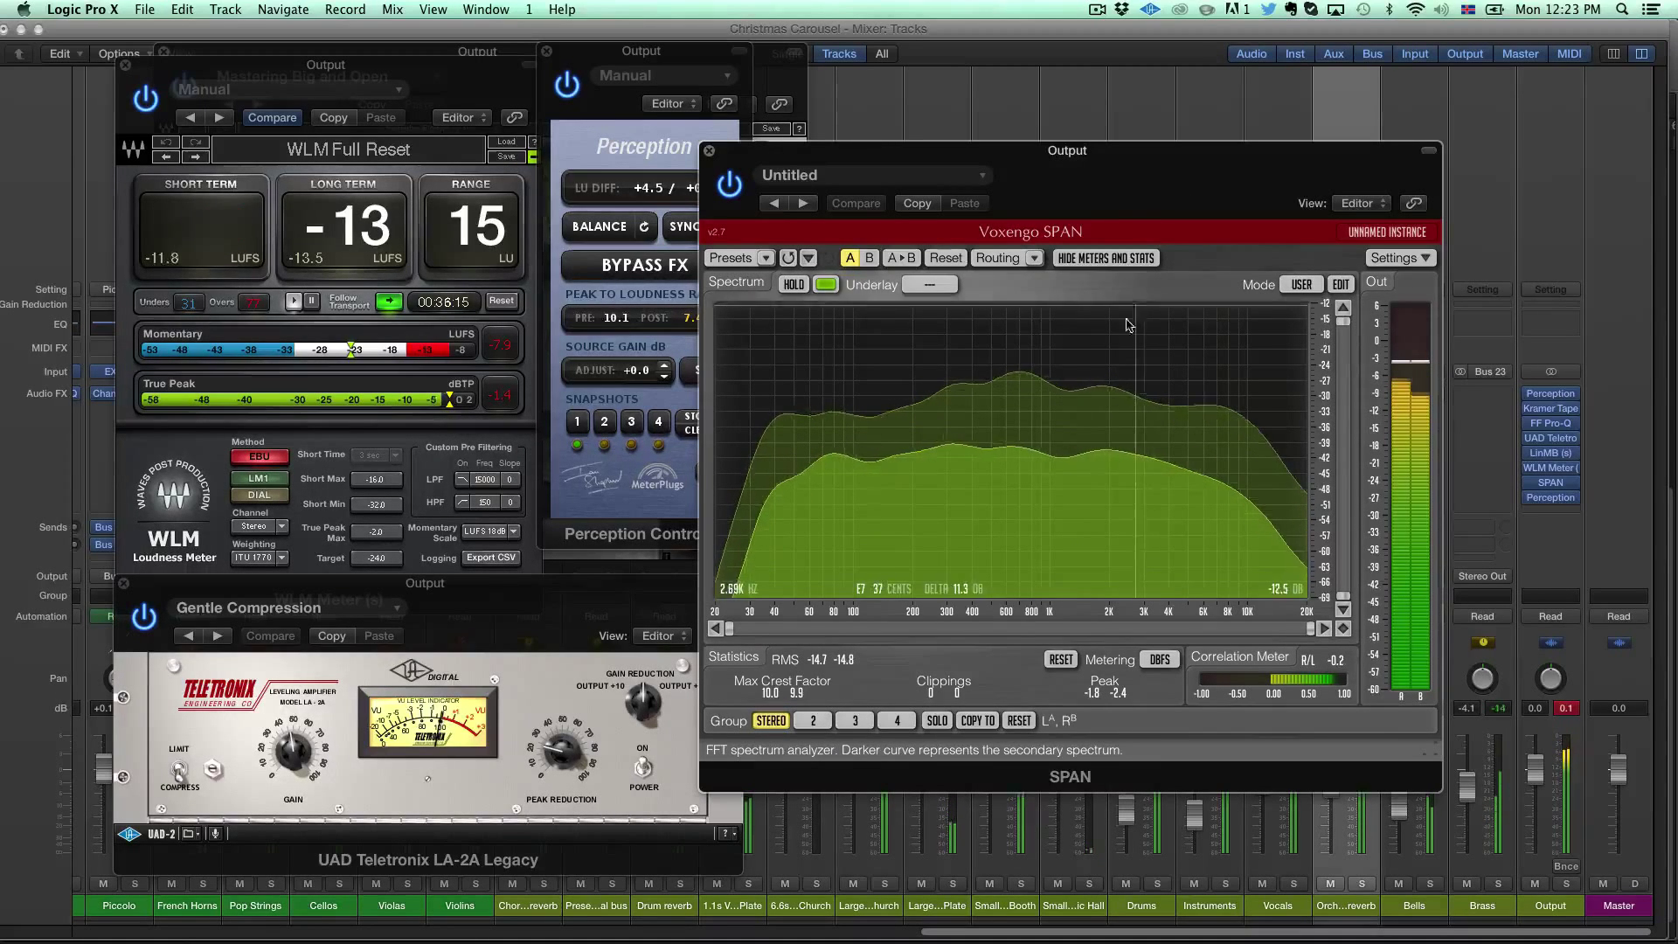
left_click_drag(1135, 147, 1246, 161)
left_click(977, 187)
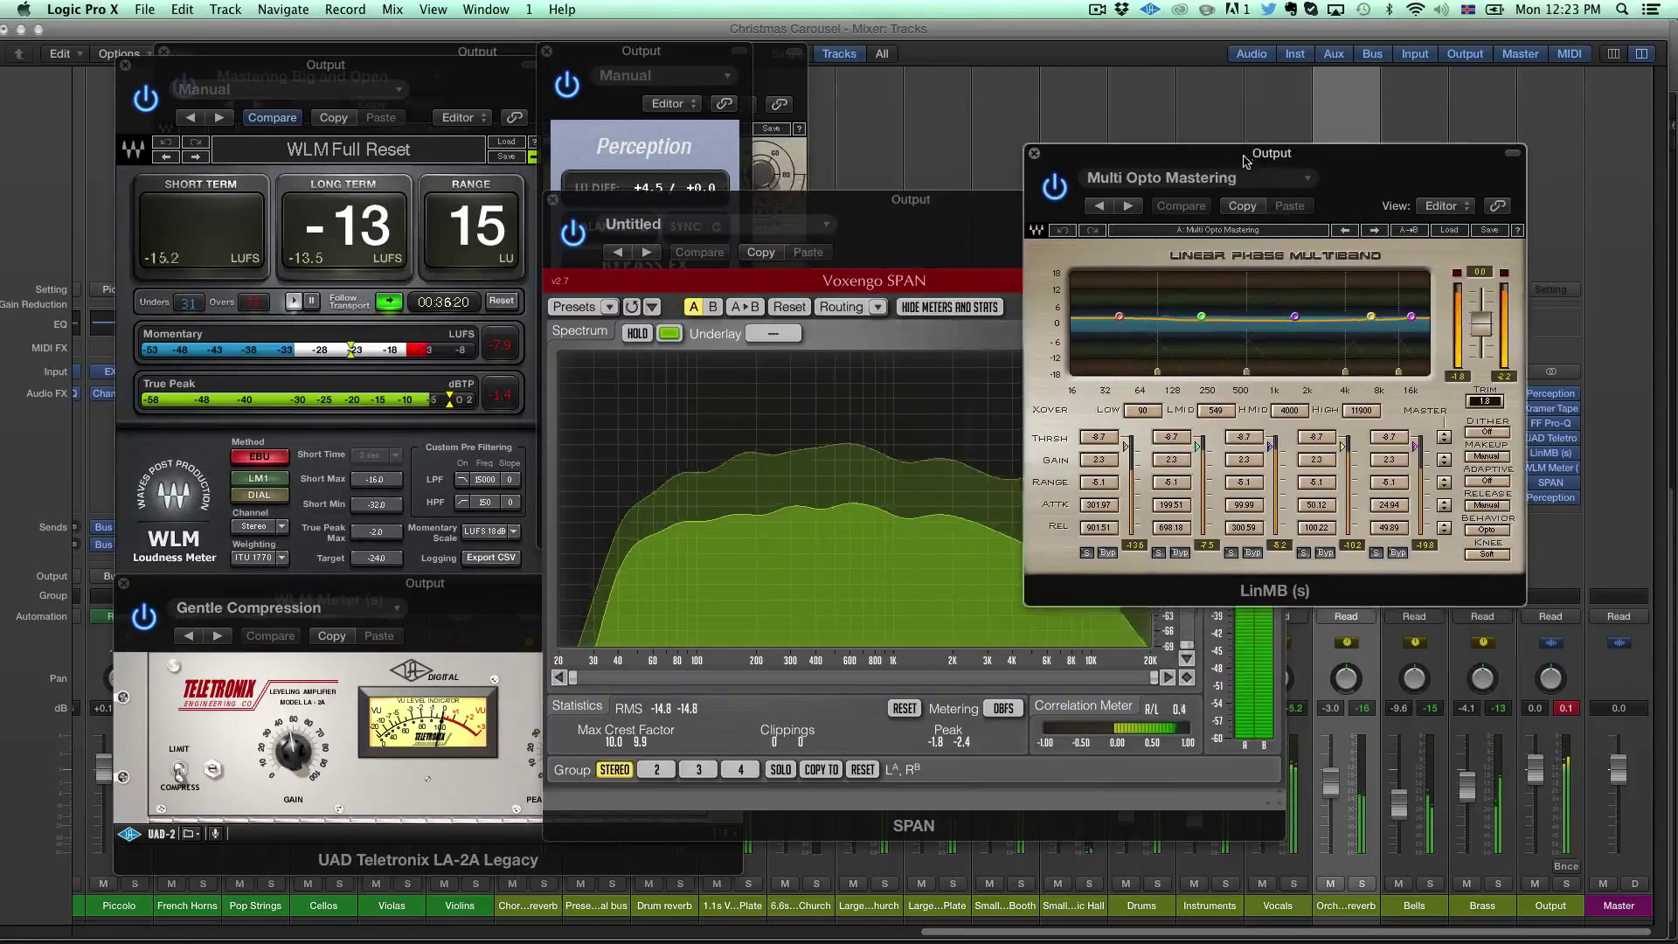
left_click(1033, 153)
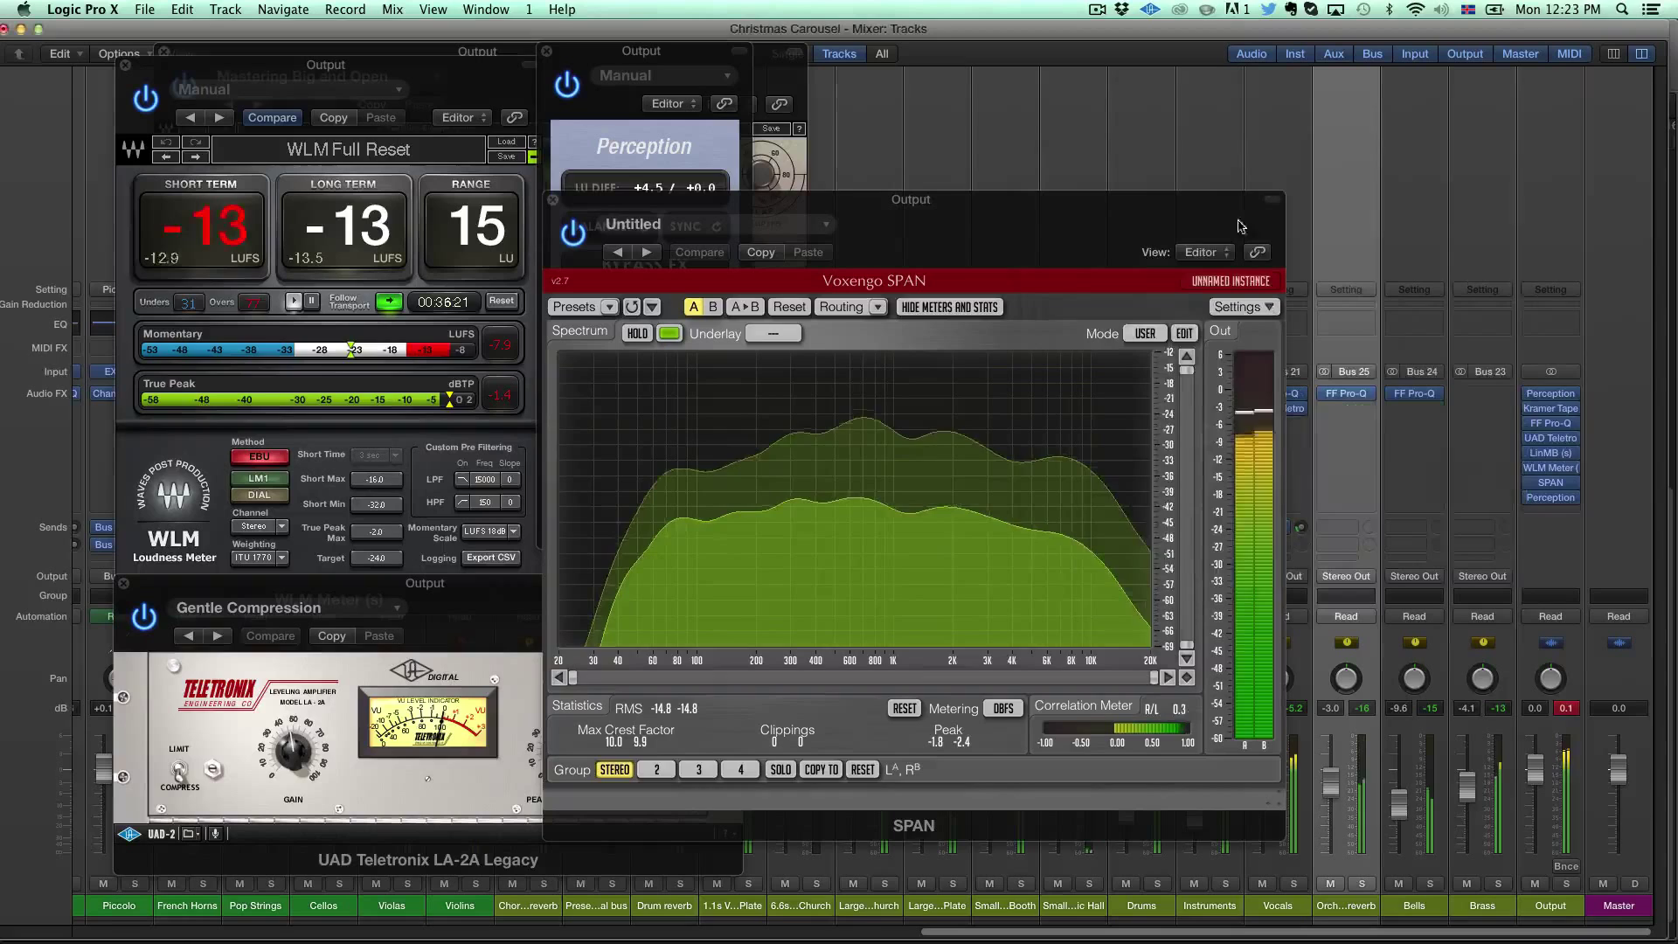
Step: Open the Output channel's FF Pro-Q beside SPAN and move its low-mid cut to about 375 Hz at -1.66 dB
left_click(1550, 422)
left_click_drag(1005, 40, 1184, 31)
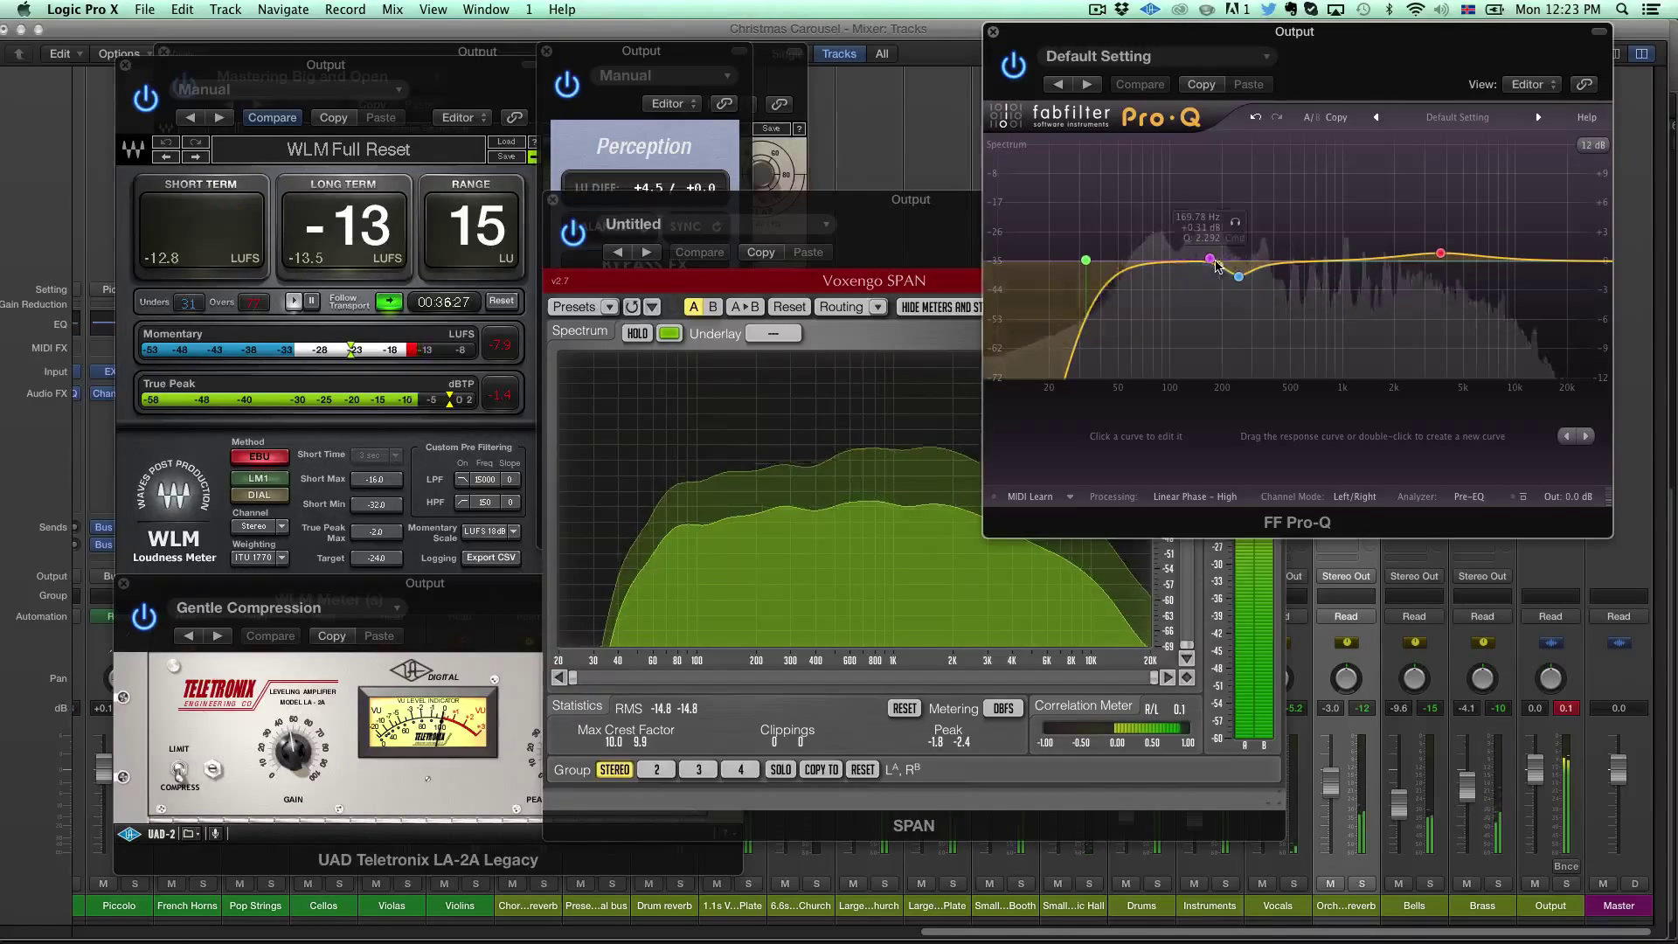
mouse_move(1241, 281)
left_click_drag(1241, 281, 1260, 276)
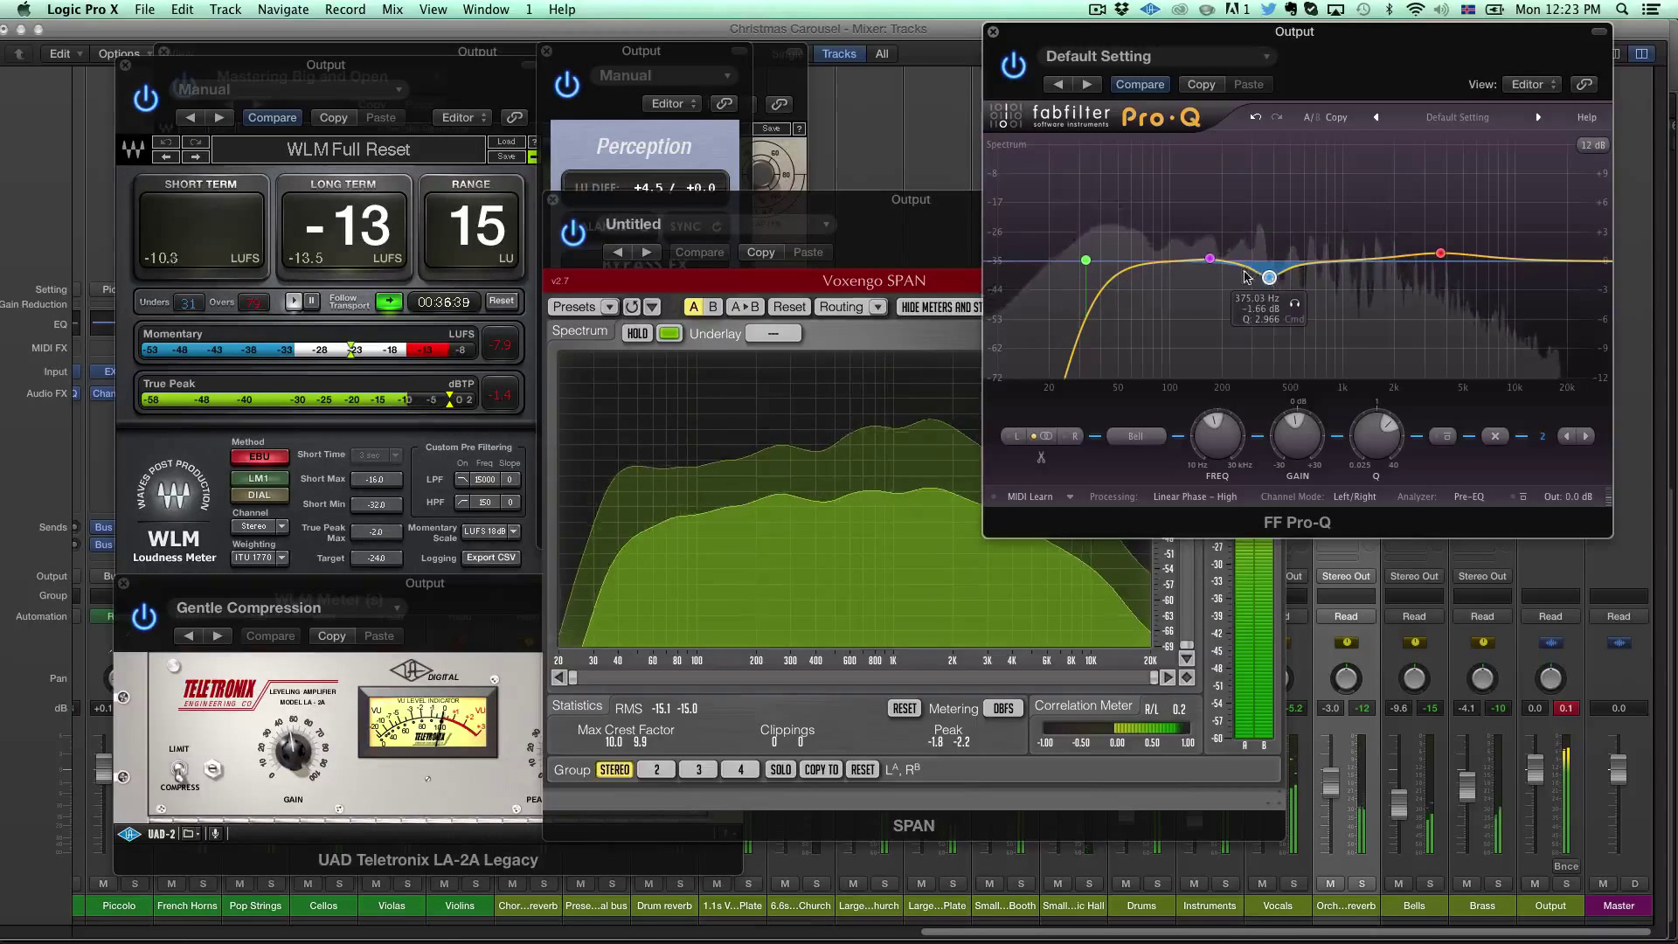
Step: Raise and widen FF Pro-Q's low boost just above 100 Hz, add a -0.94 dB cut at 790.66 Hz with Q 2.048, and close it
left_click_drag(1209, 260, 1198, 261)
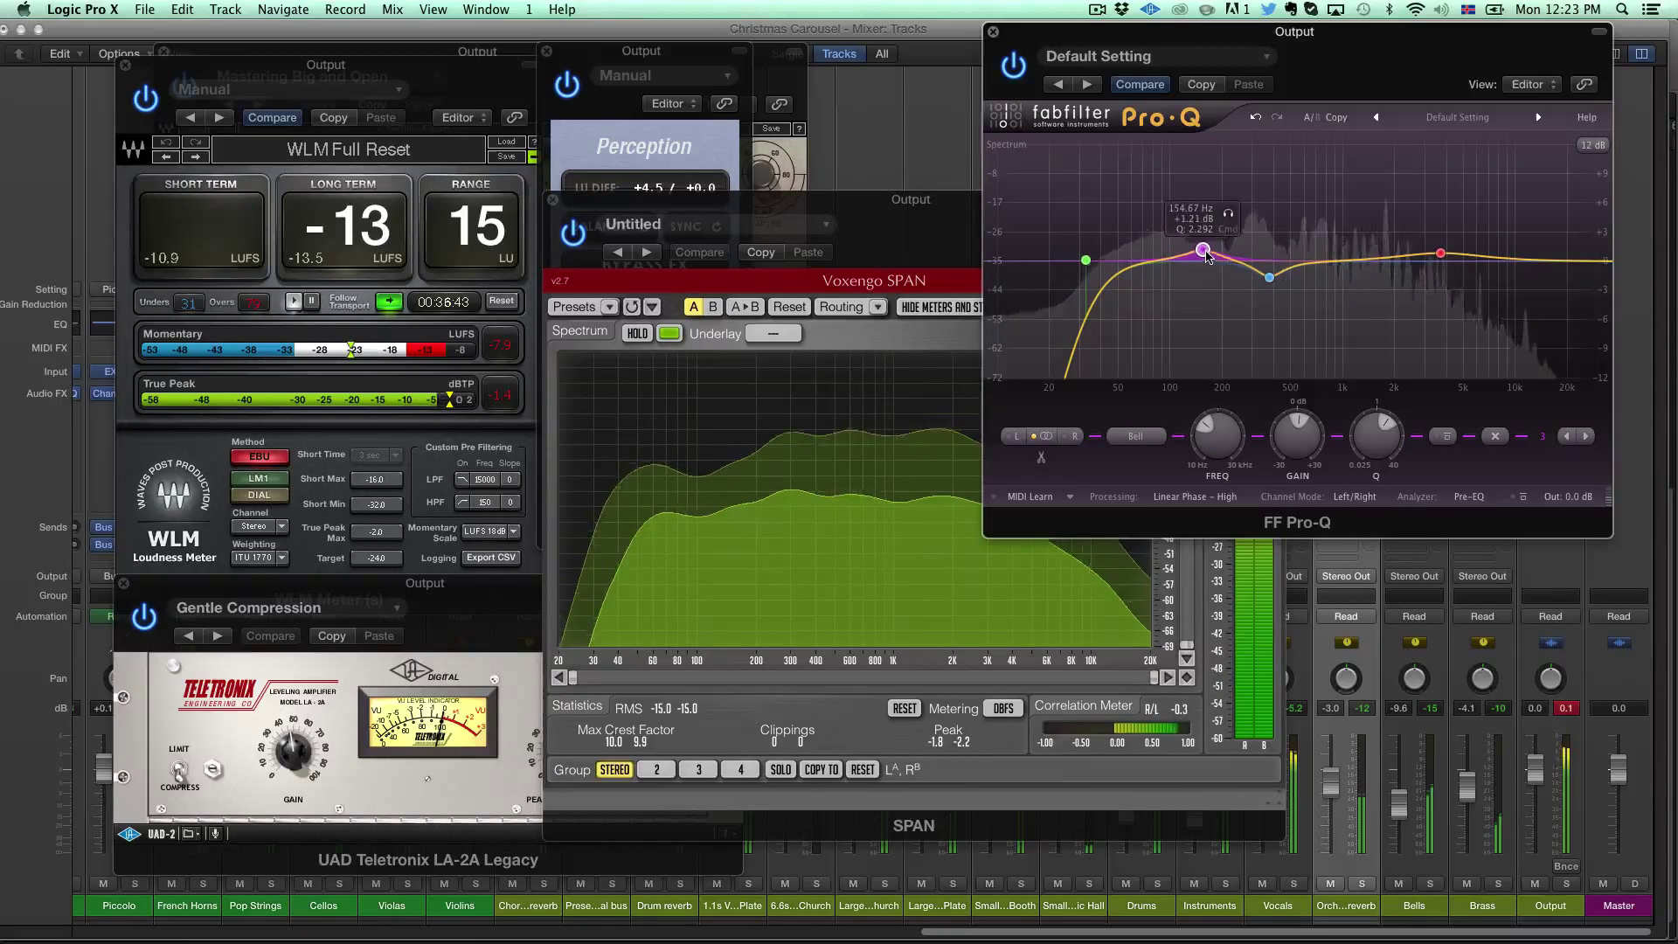
scroll(1206, 254, "down", 3)
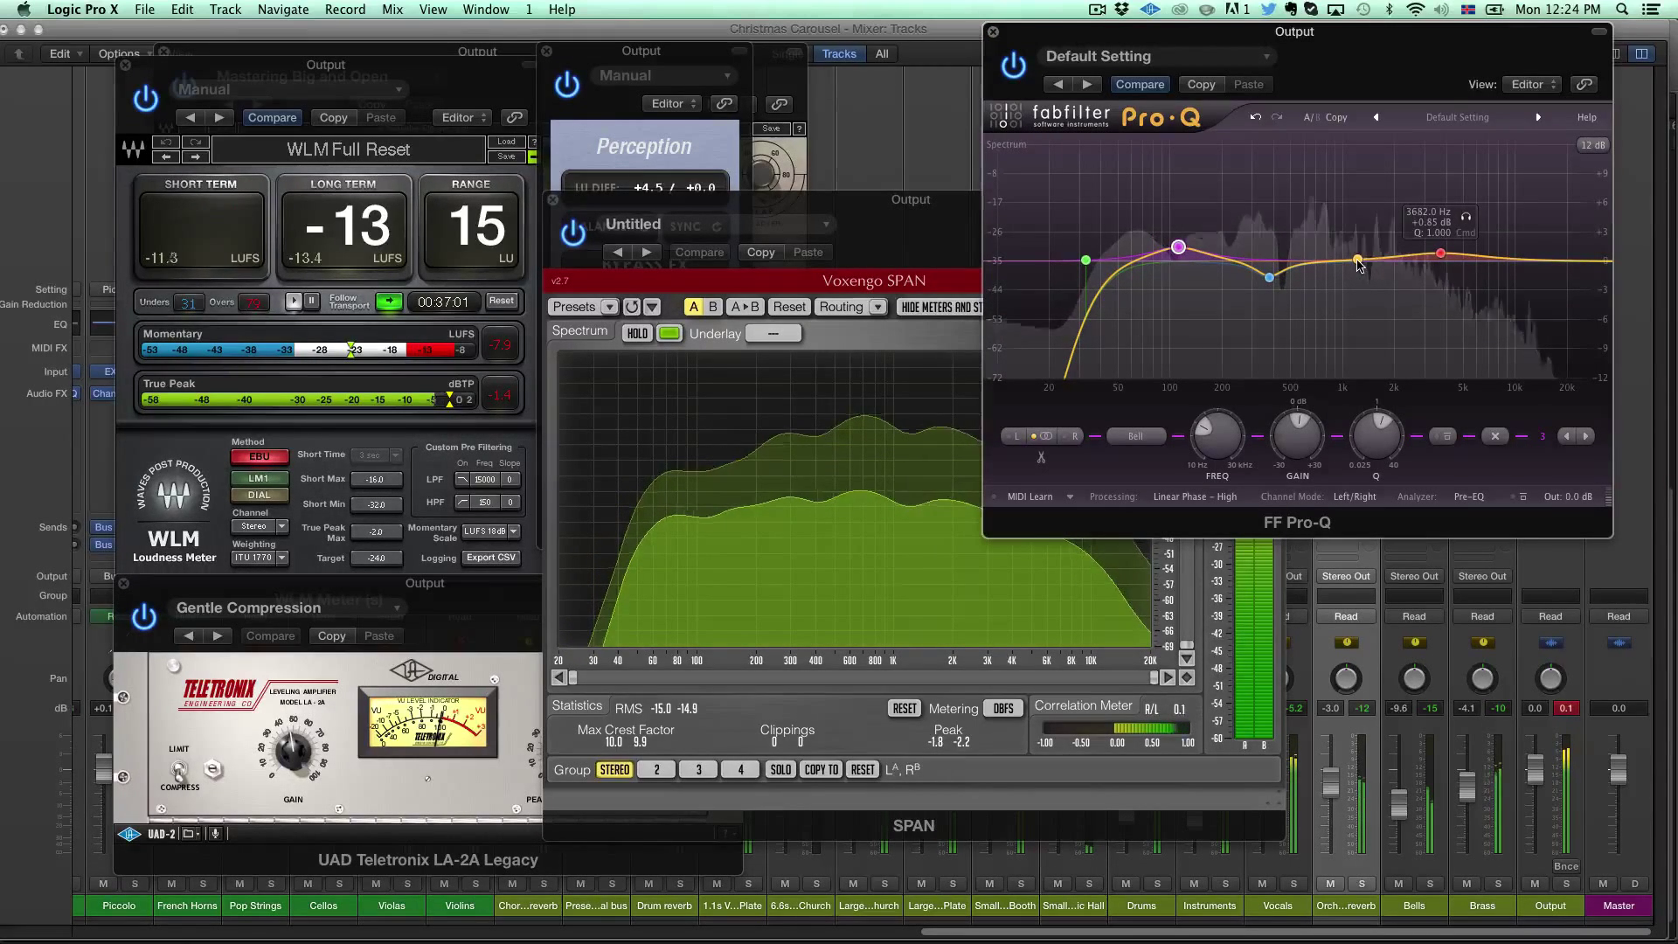
left_click_drag(1357, 262, 1334, 265)
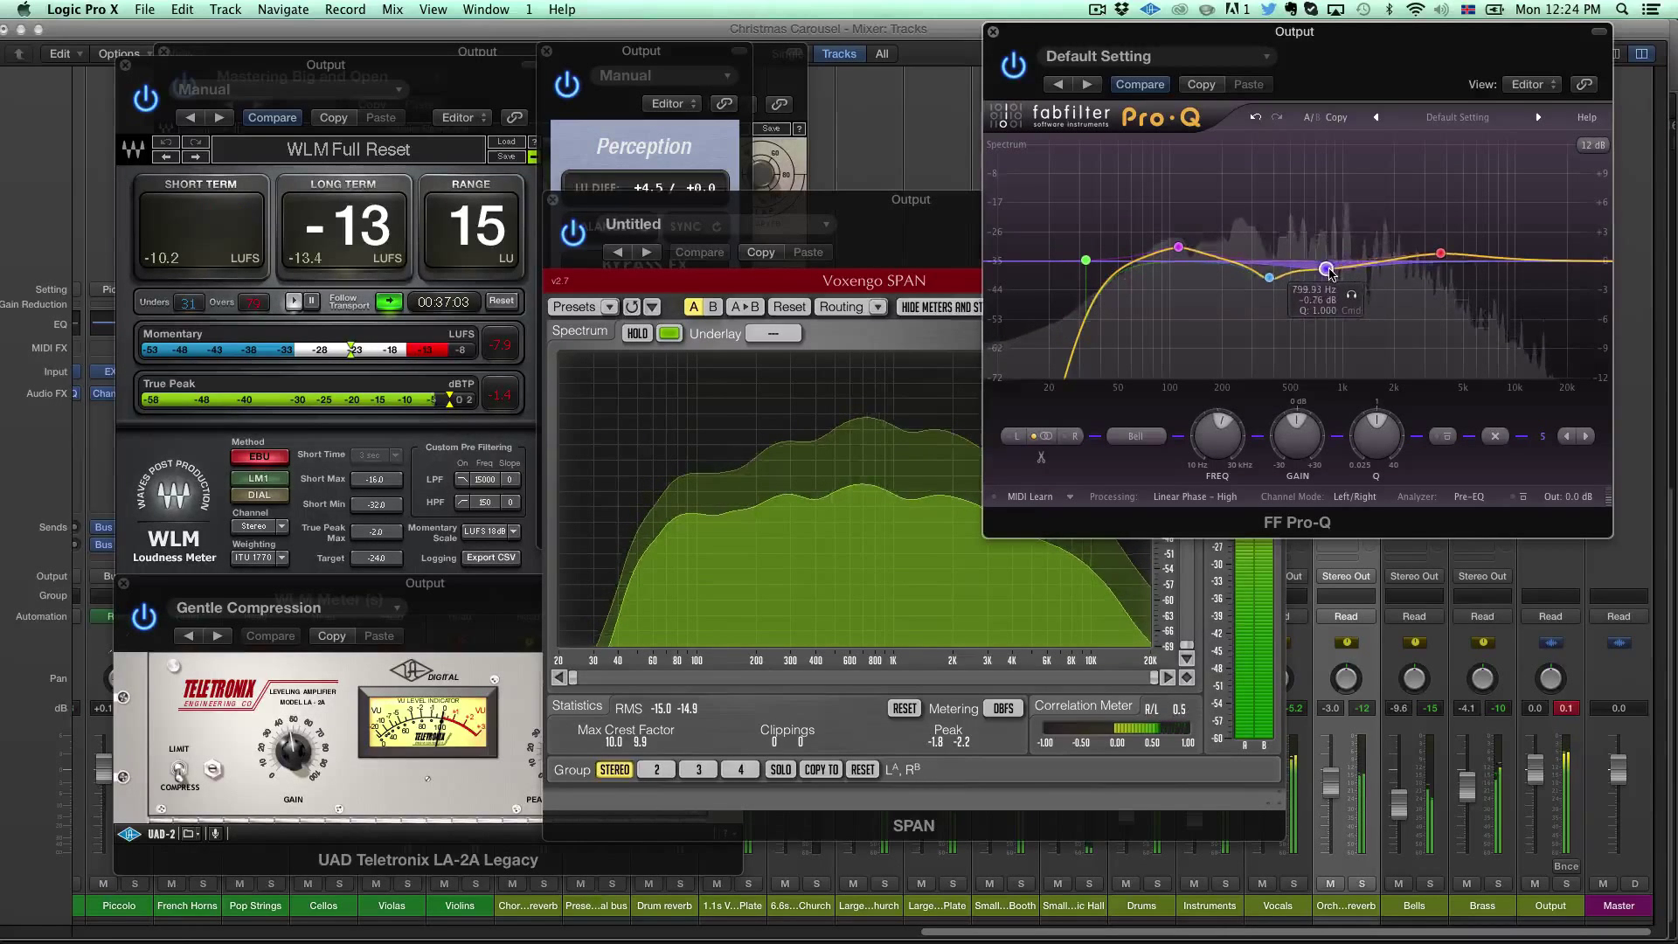
scroll(1325, 271, "up", 3)
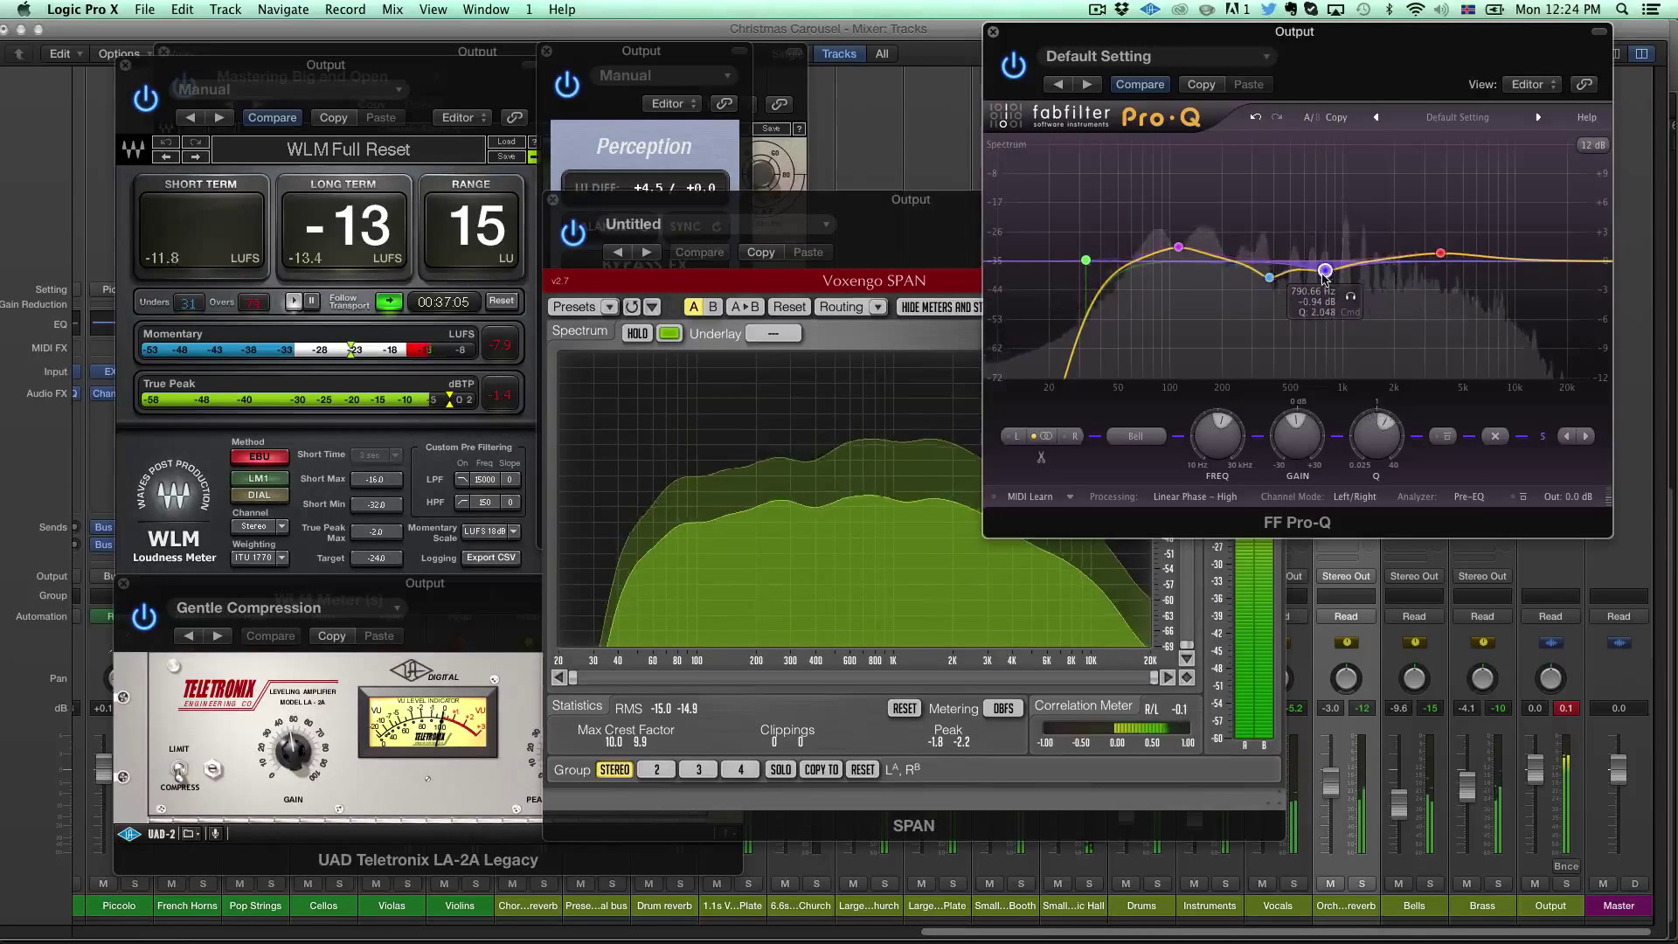
scroll(1326, 271, "up", 1)
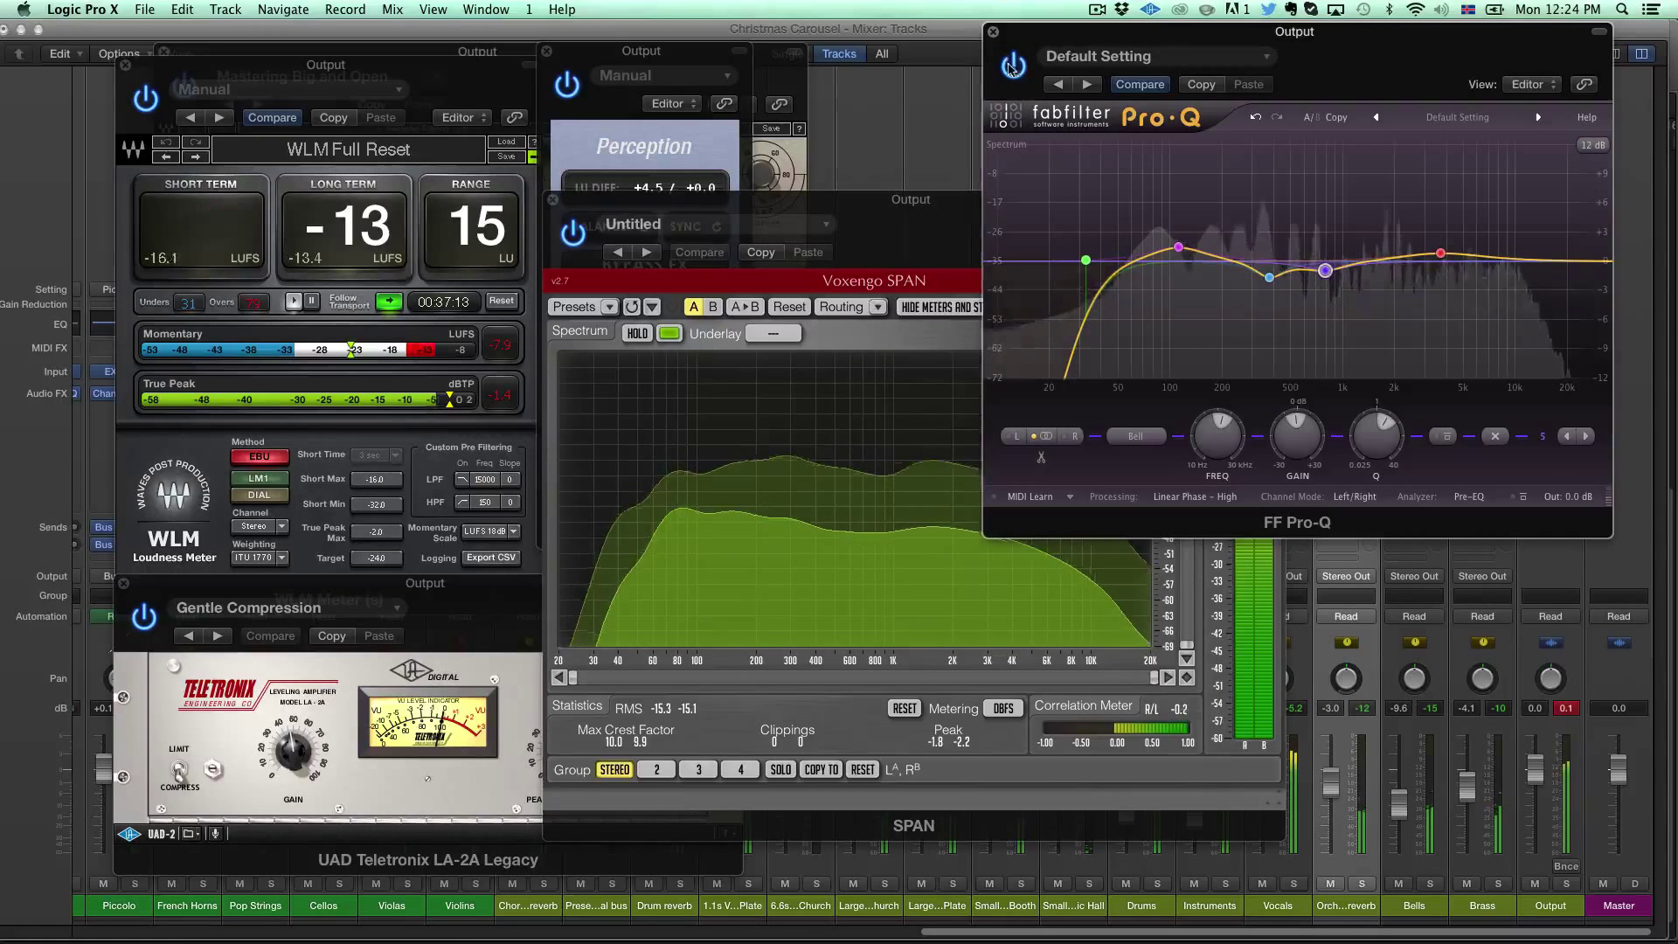
left_click(992, 31)
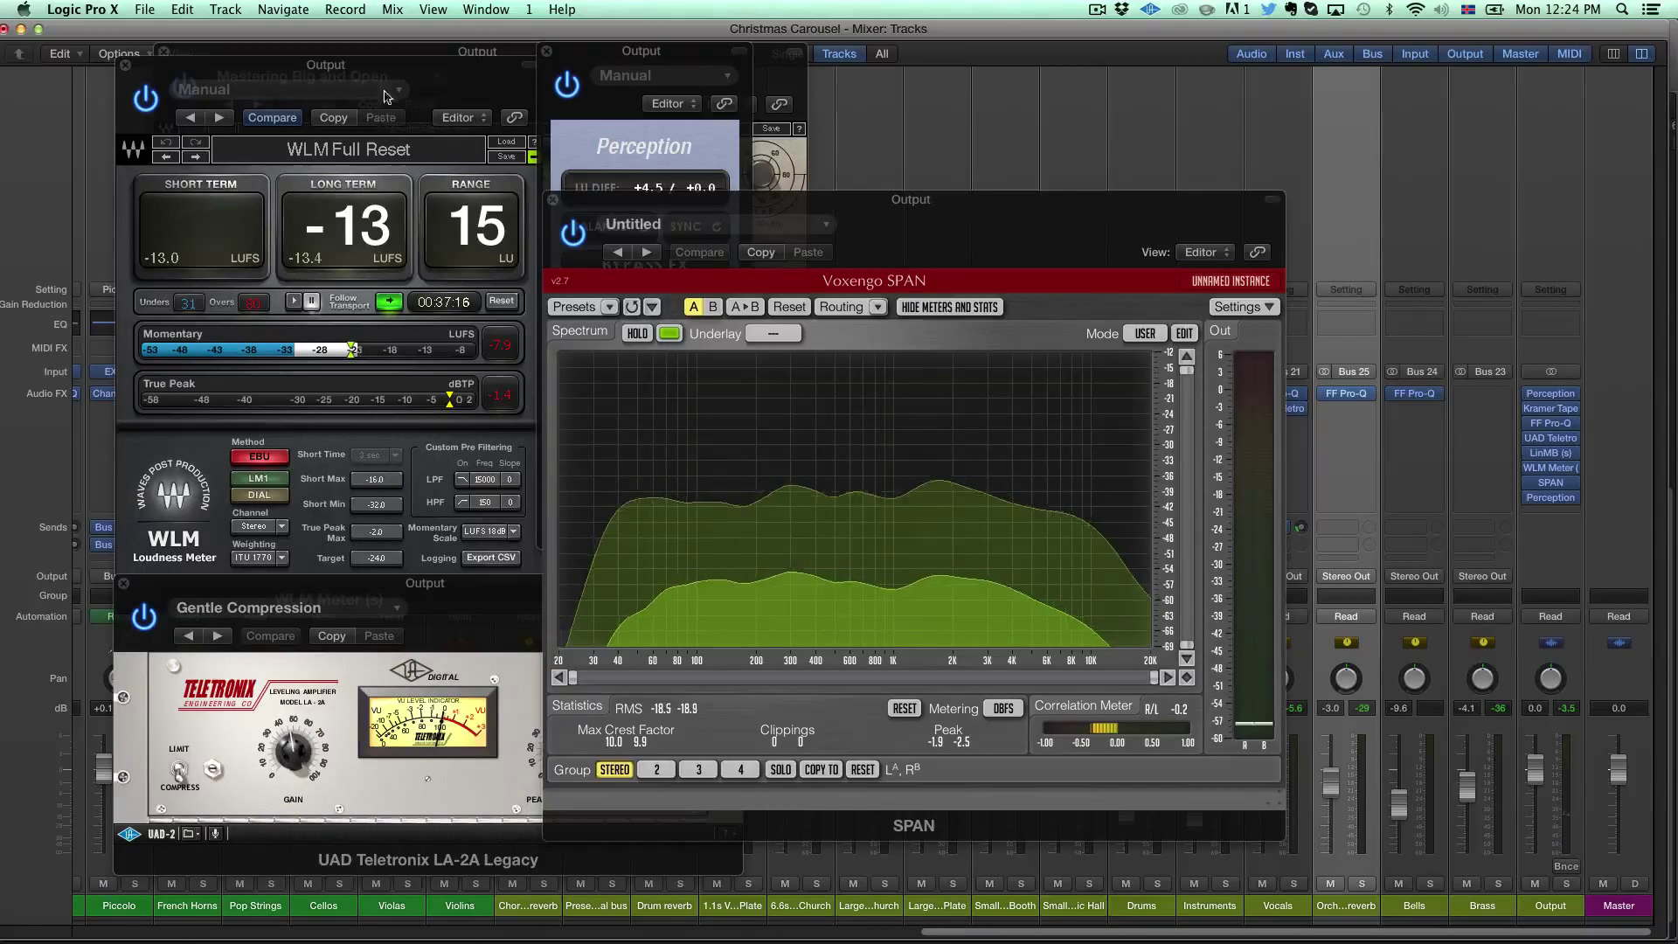
Step: Close the remaining Output plug-in windows: SPAN, WLM Meter, Perception Controller, Kramer Tape and Teletronix LA-2A
left_click_drag(384, 68, 381, 33)
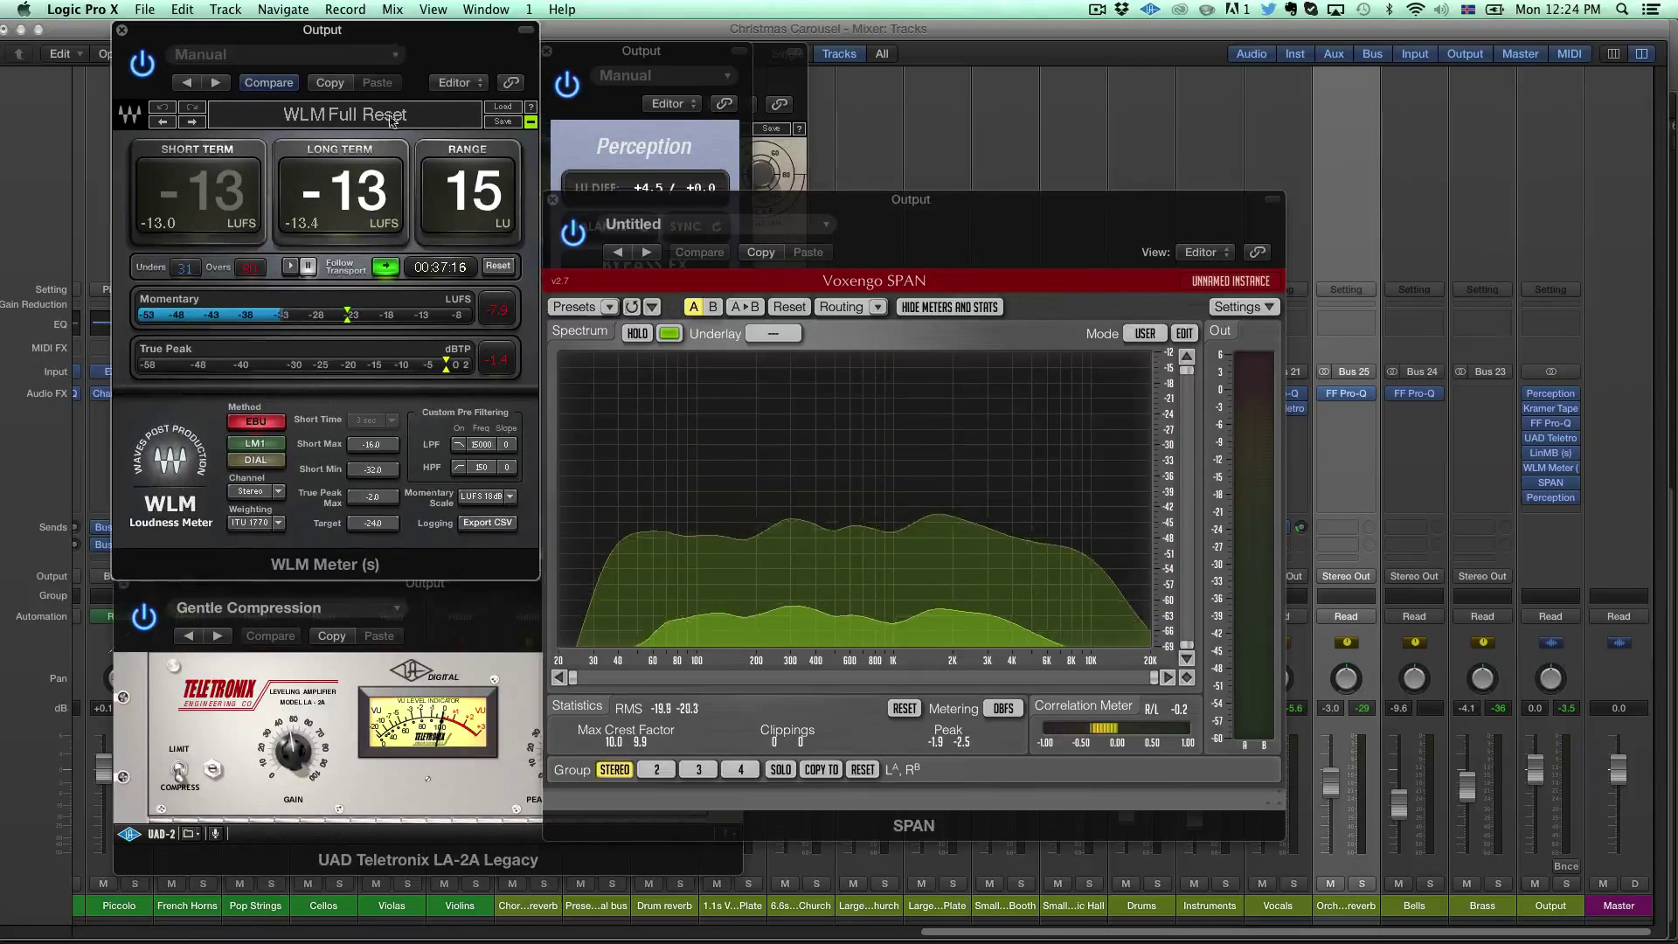
key("super+w")
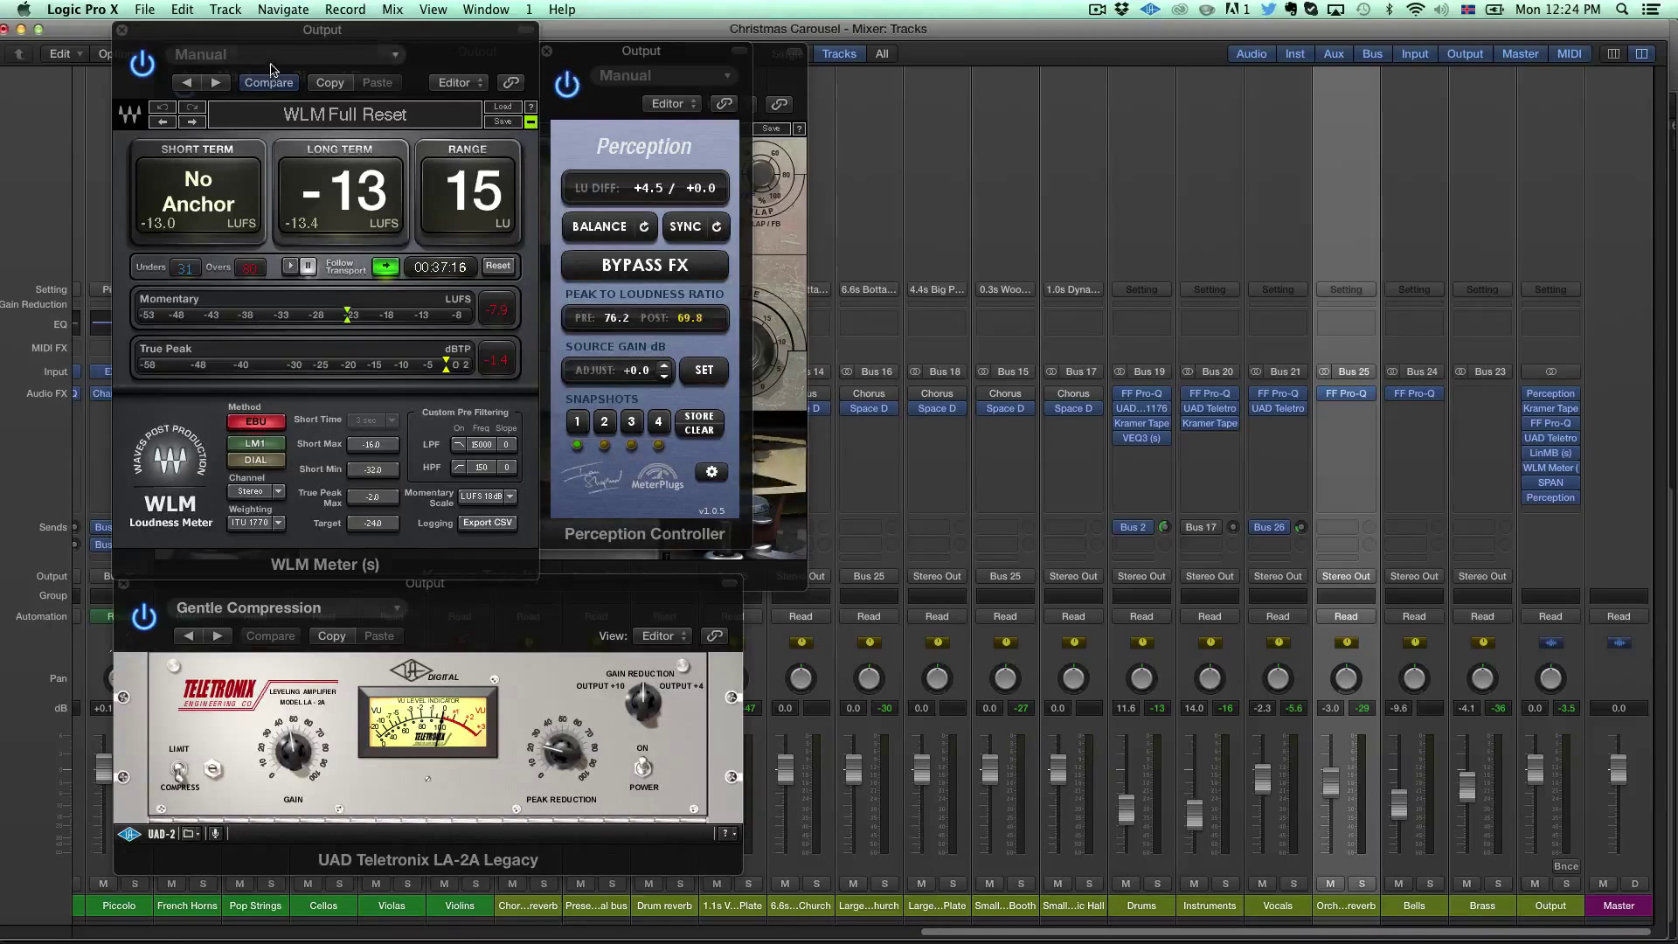
left_click(122, 30)
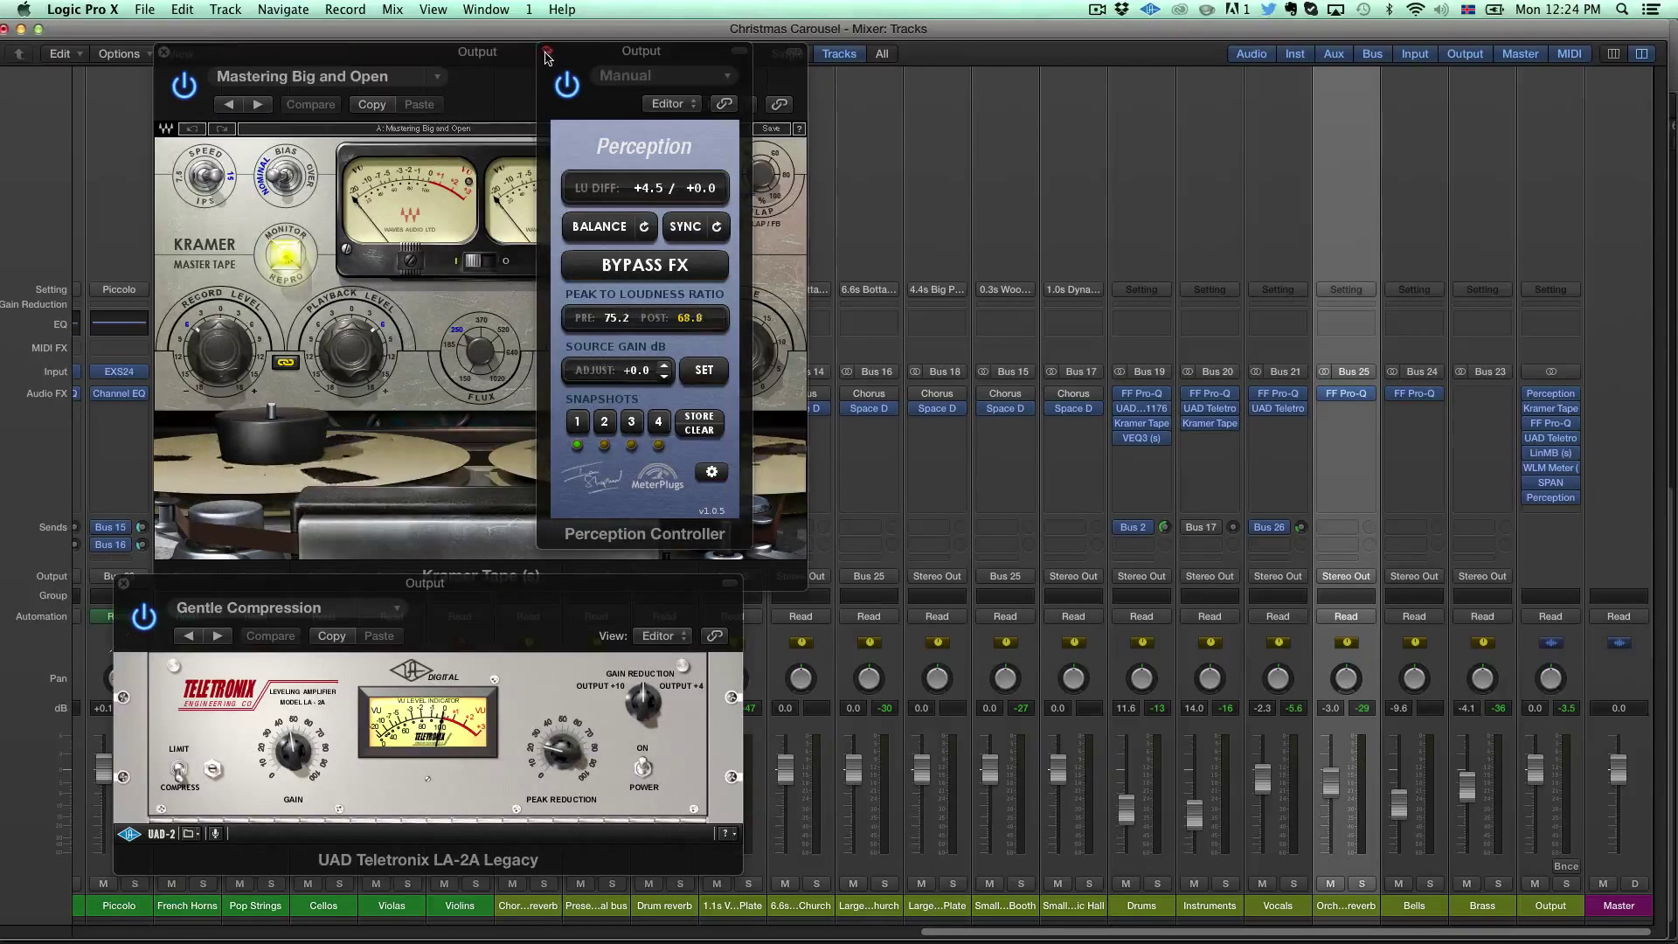
left_click(547, 53)
left_click(164, 52)
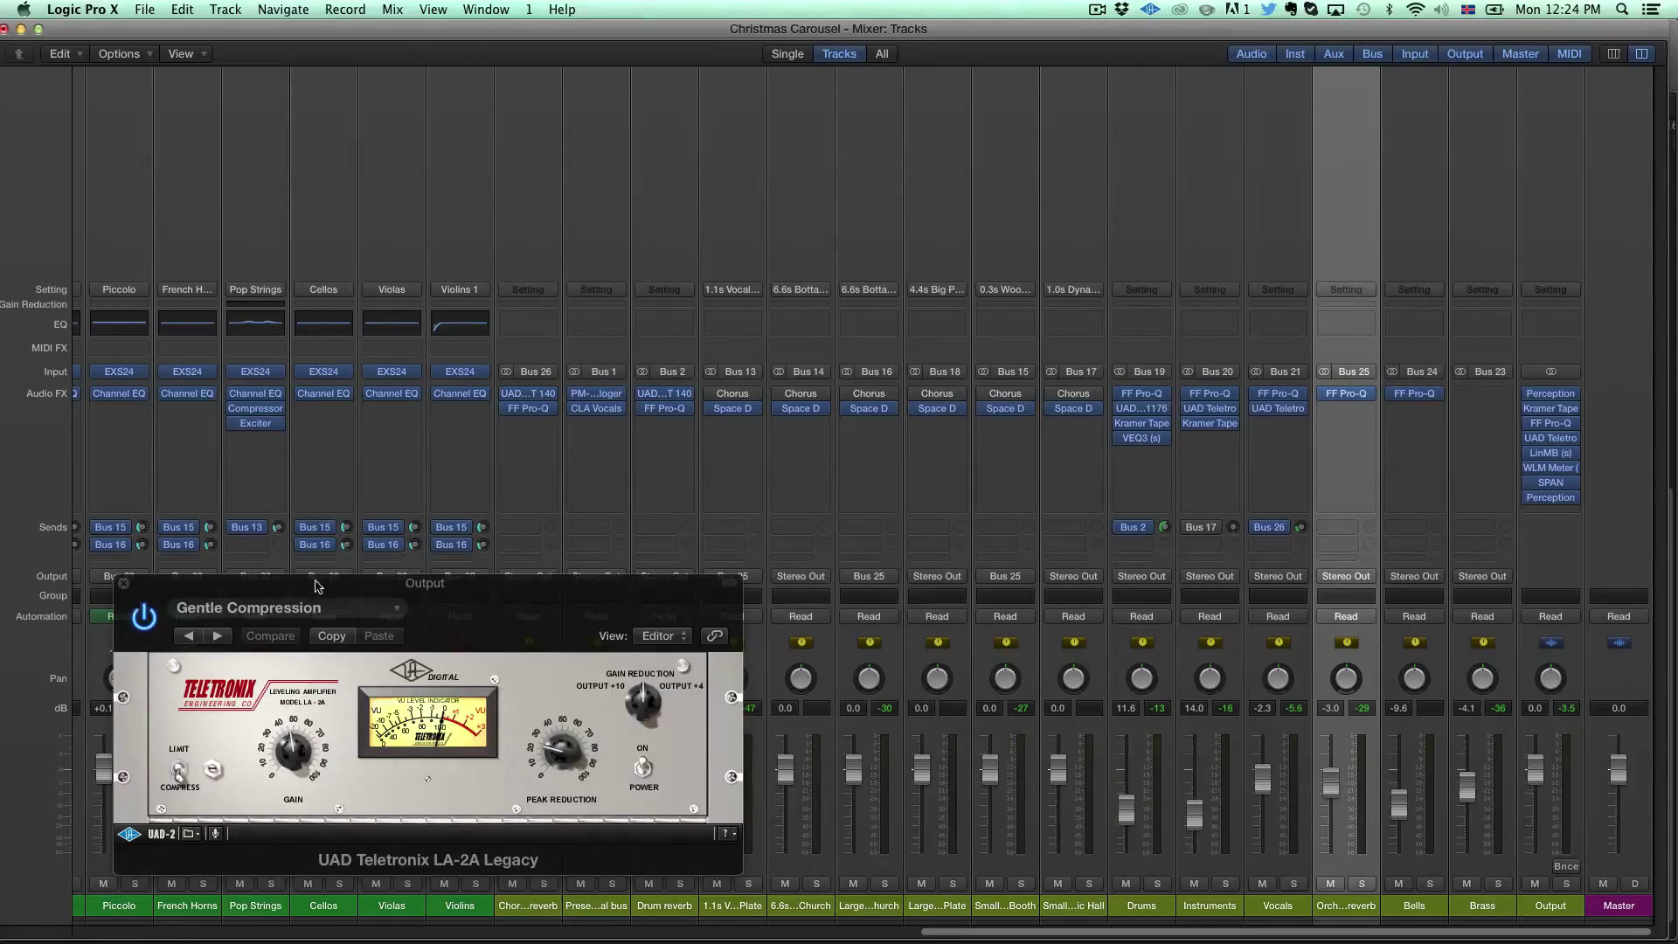
left_click_drag(317, 586, 708, 111)
left_click(516, 109)
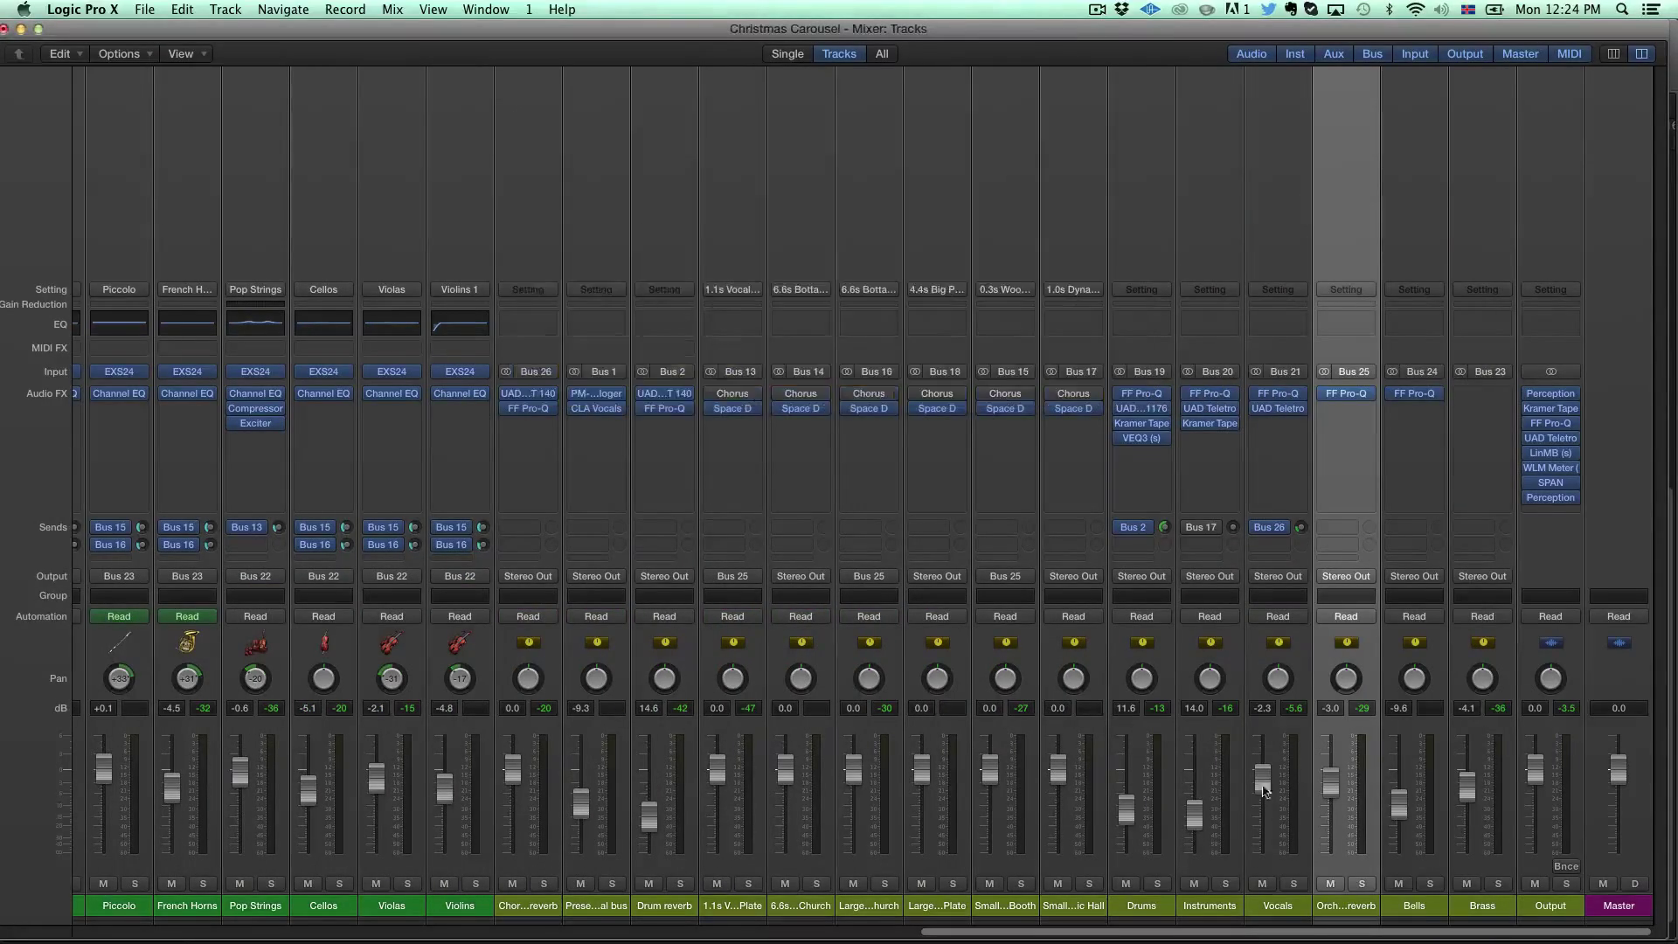
Step: Look over the whole Mixer, from the drum and vocal tracks to the reverb buses and Output channel
scroll(1264, 791, "left", 15)
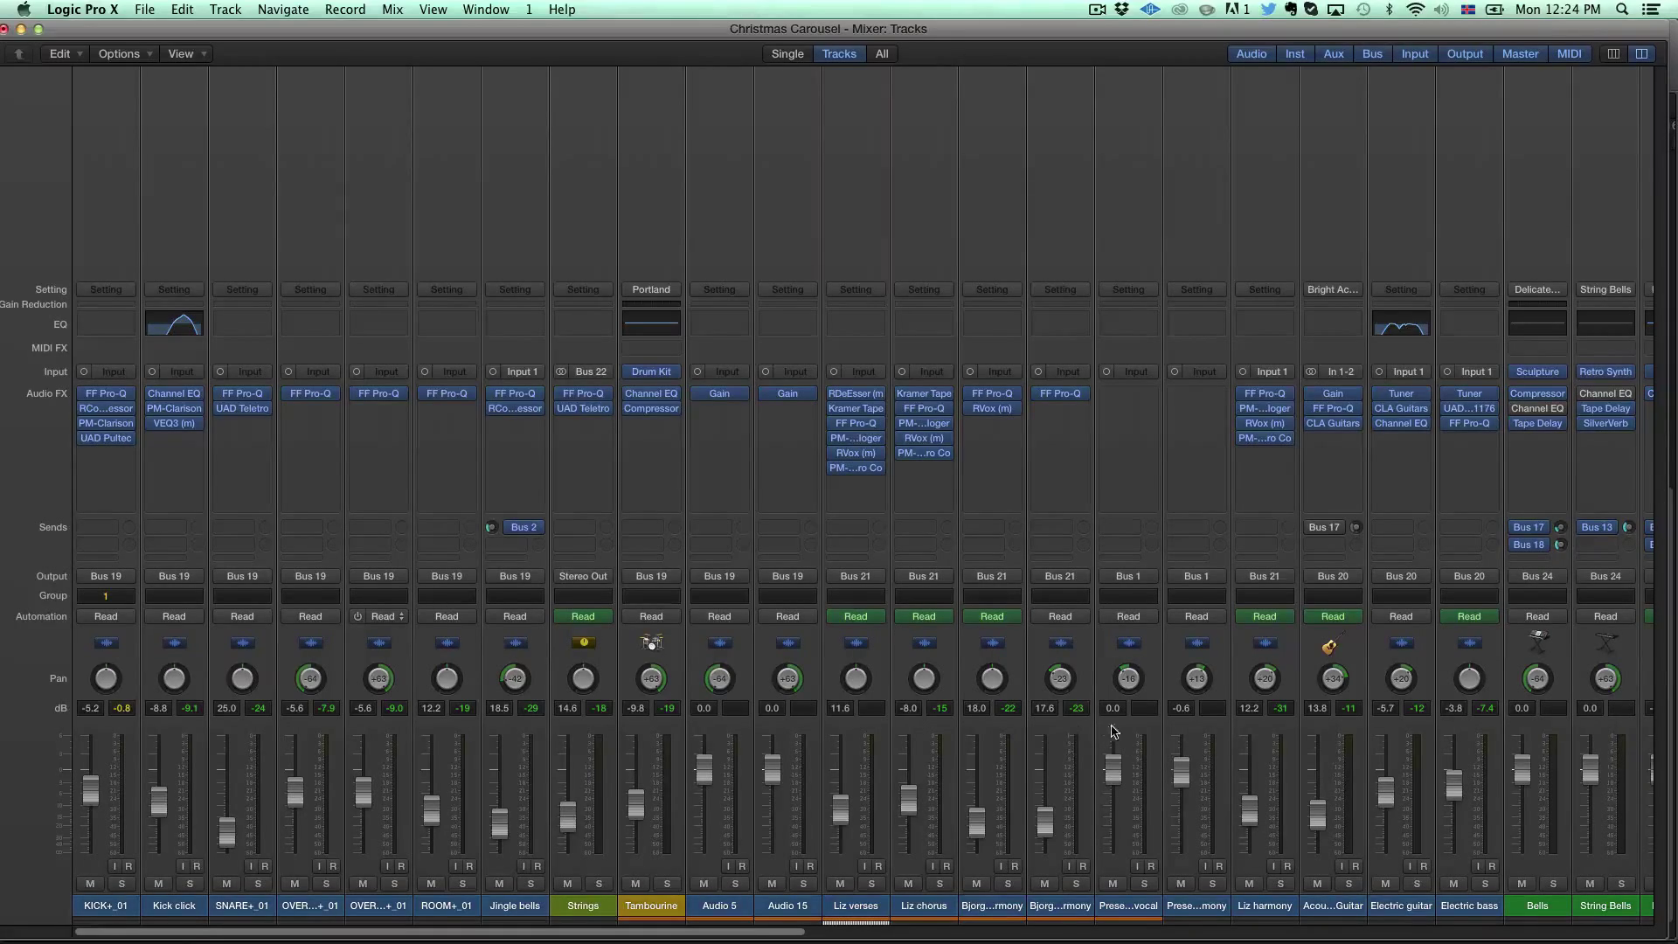
scroll(1115, 731, "right", 15)
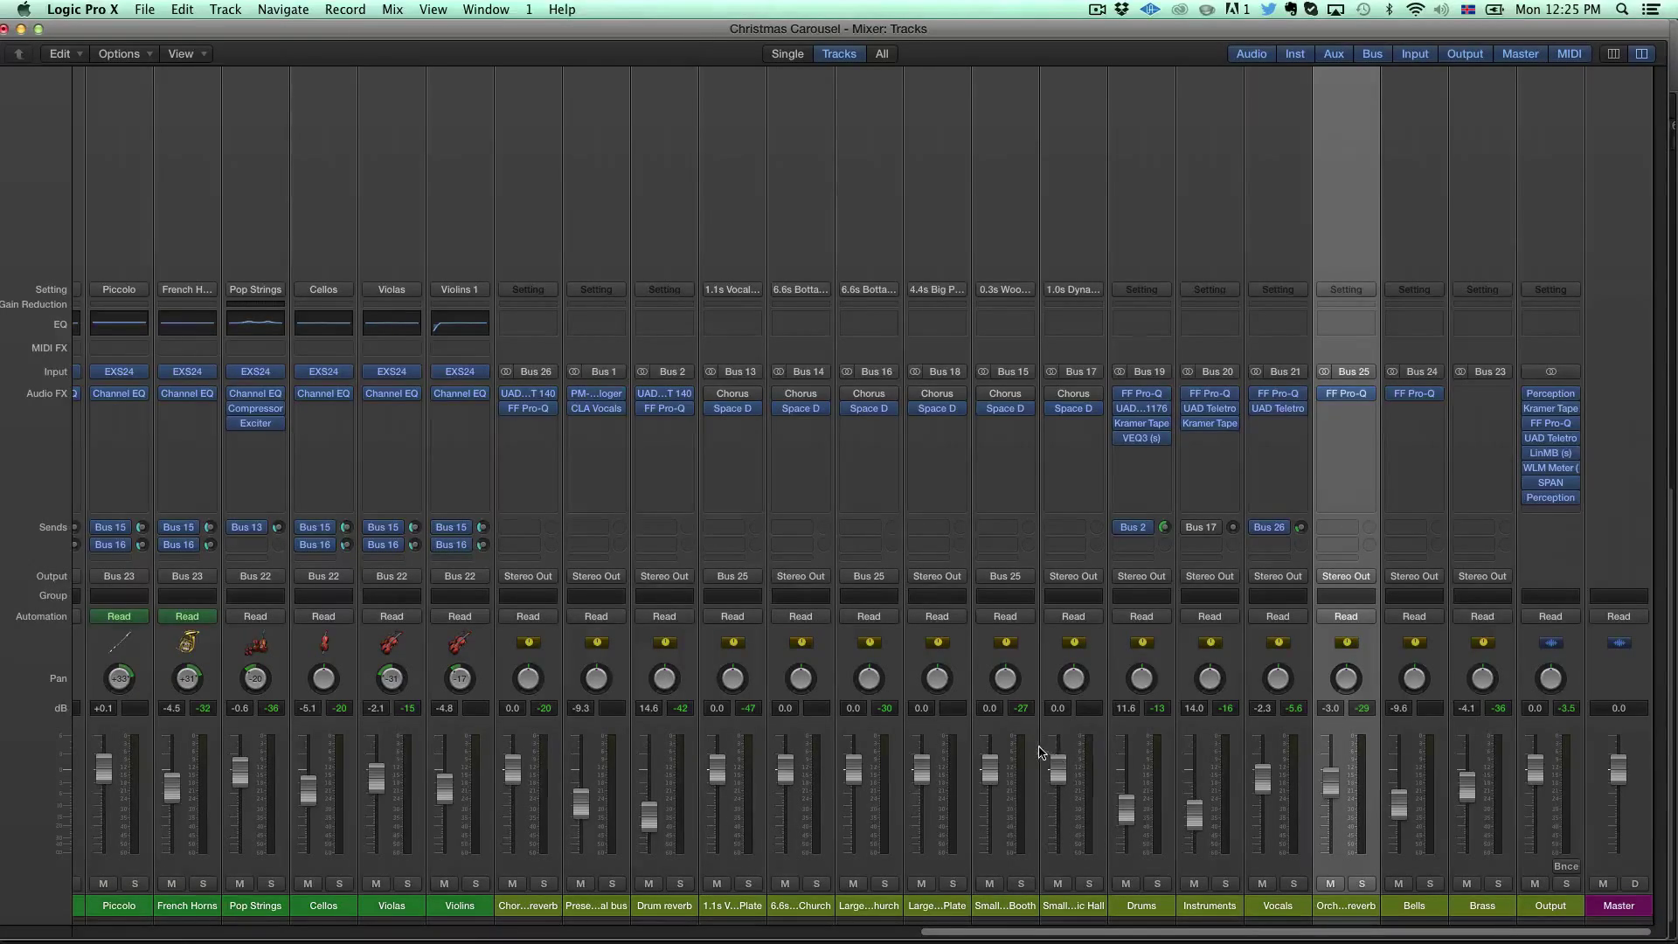
scroll(1040, 752, "left", 15)
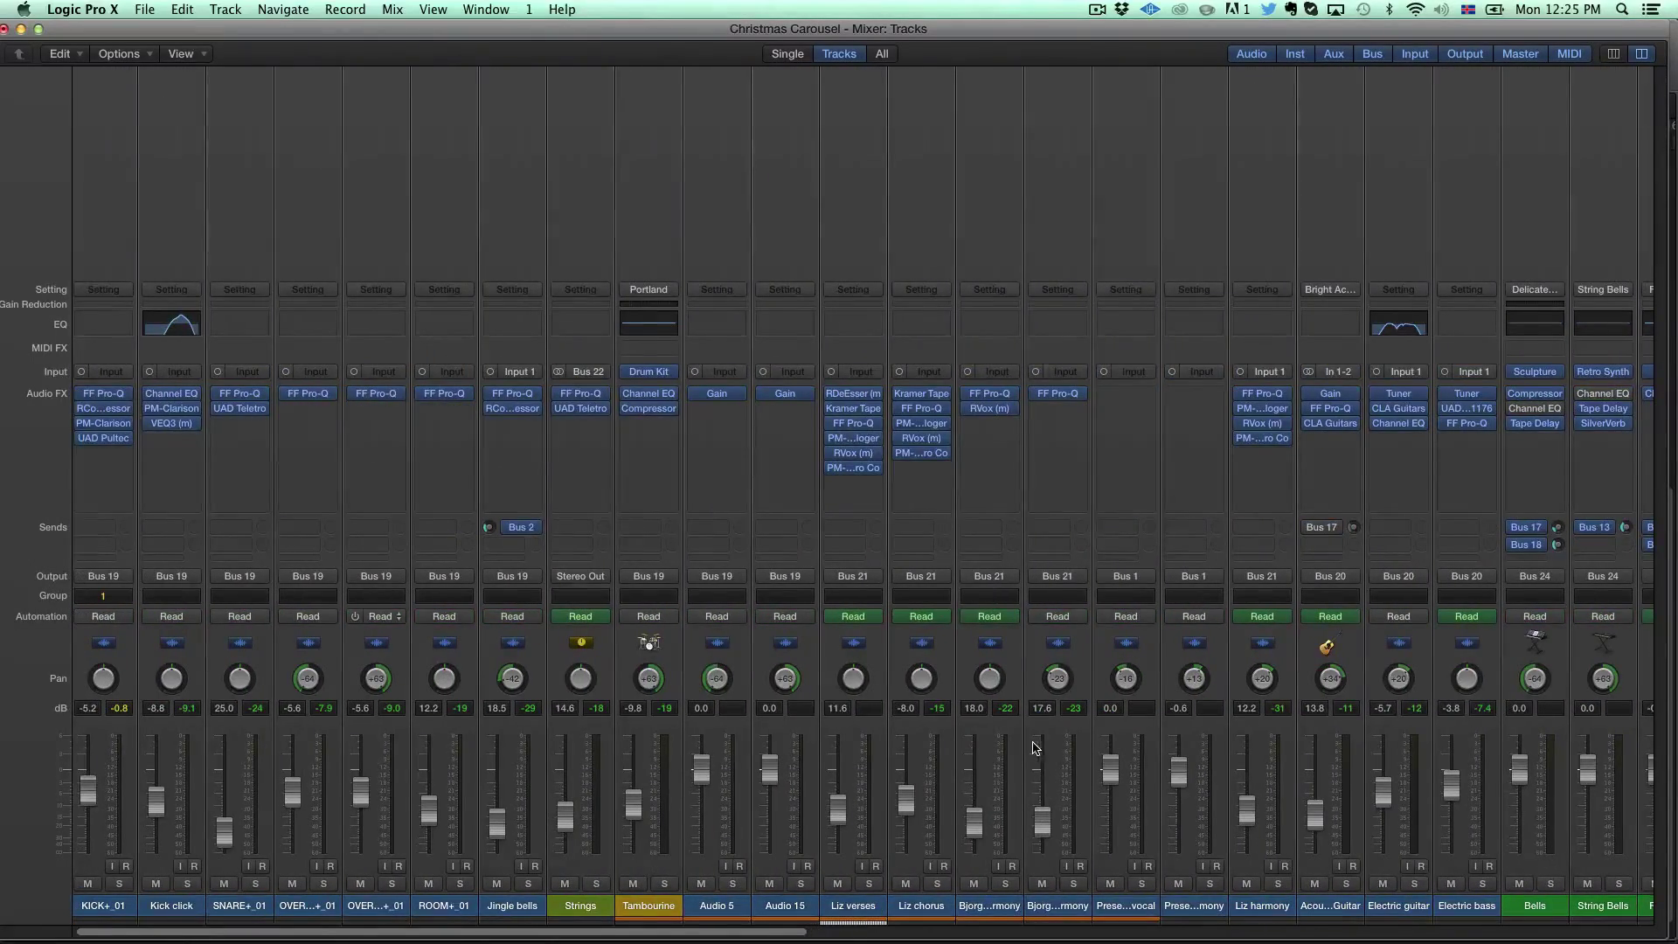
scroll(1015, 764, "right", 10)
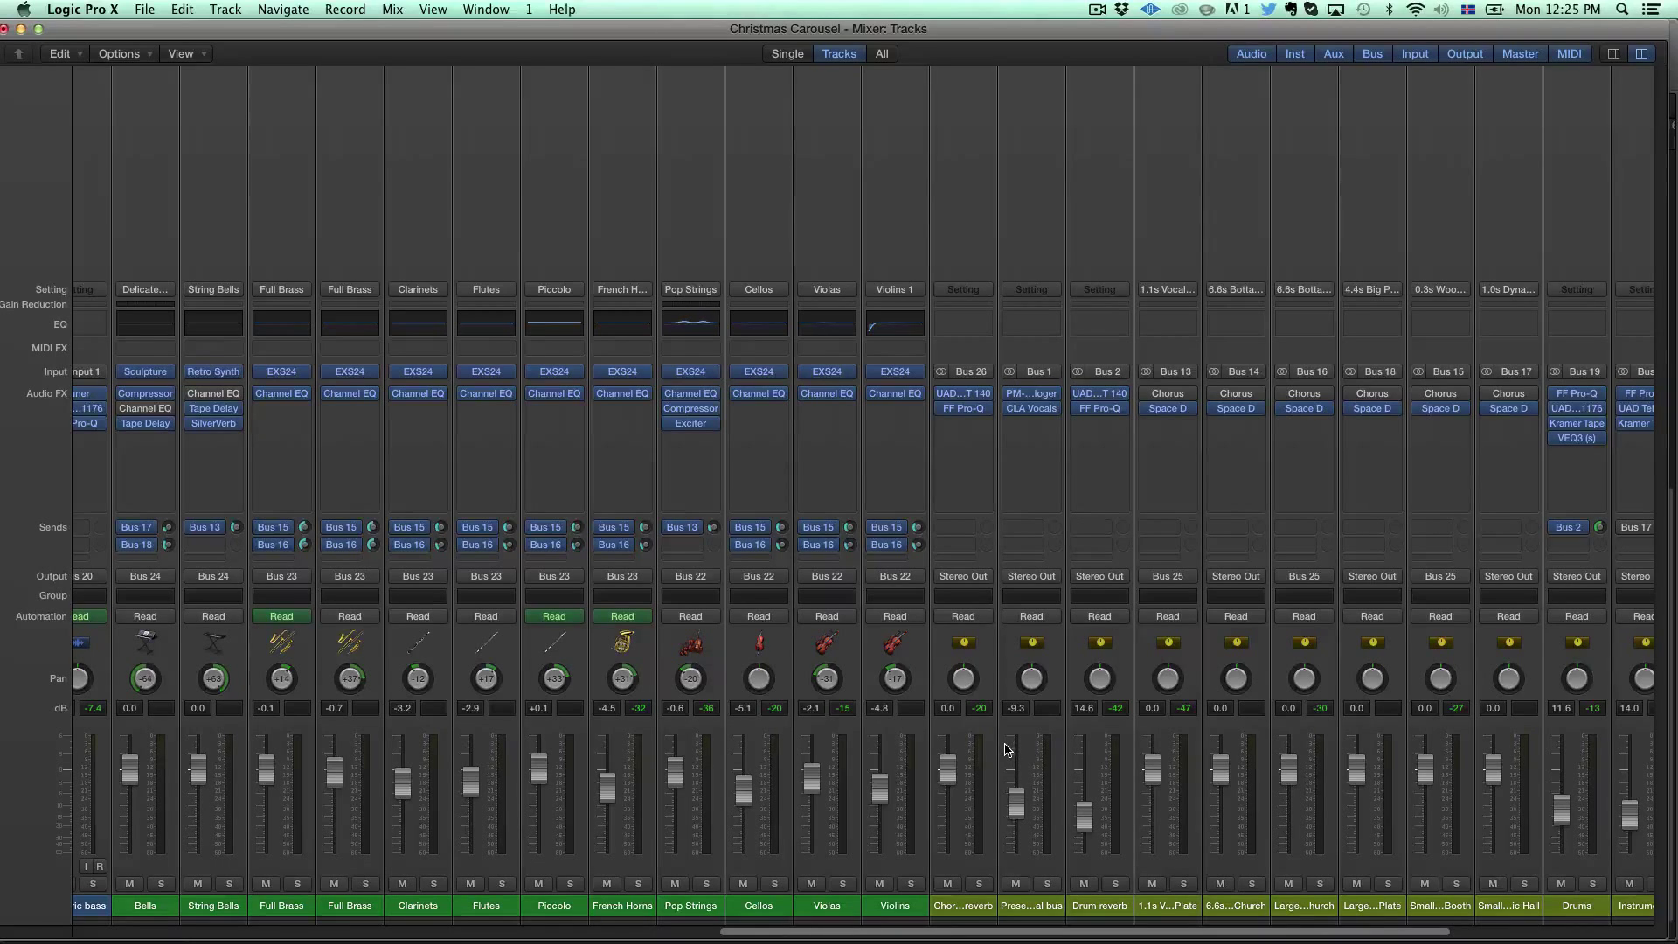
scroll(999, 747, "right", 6)
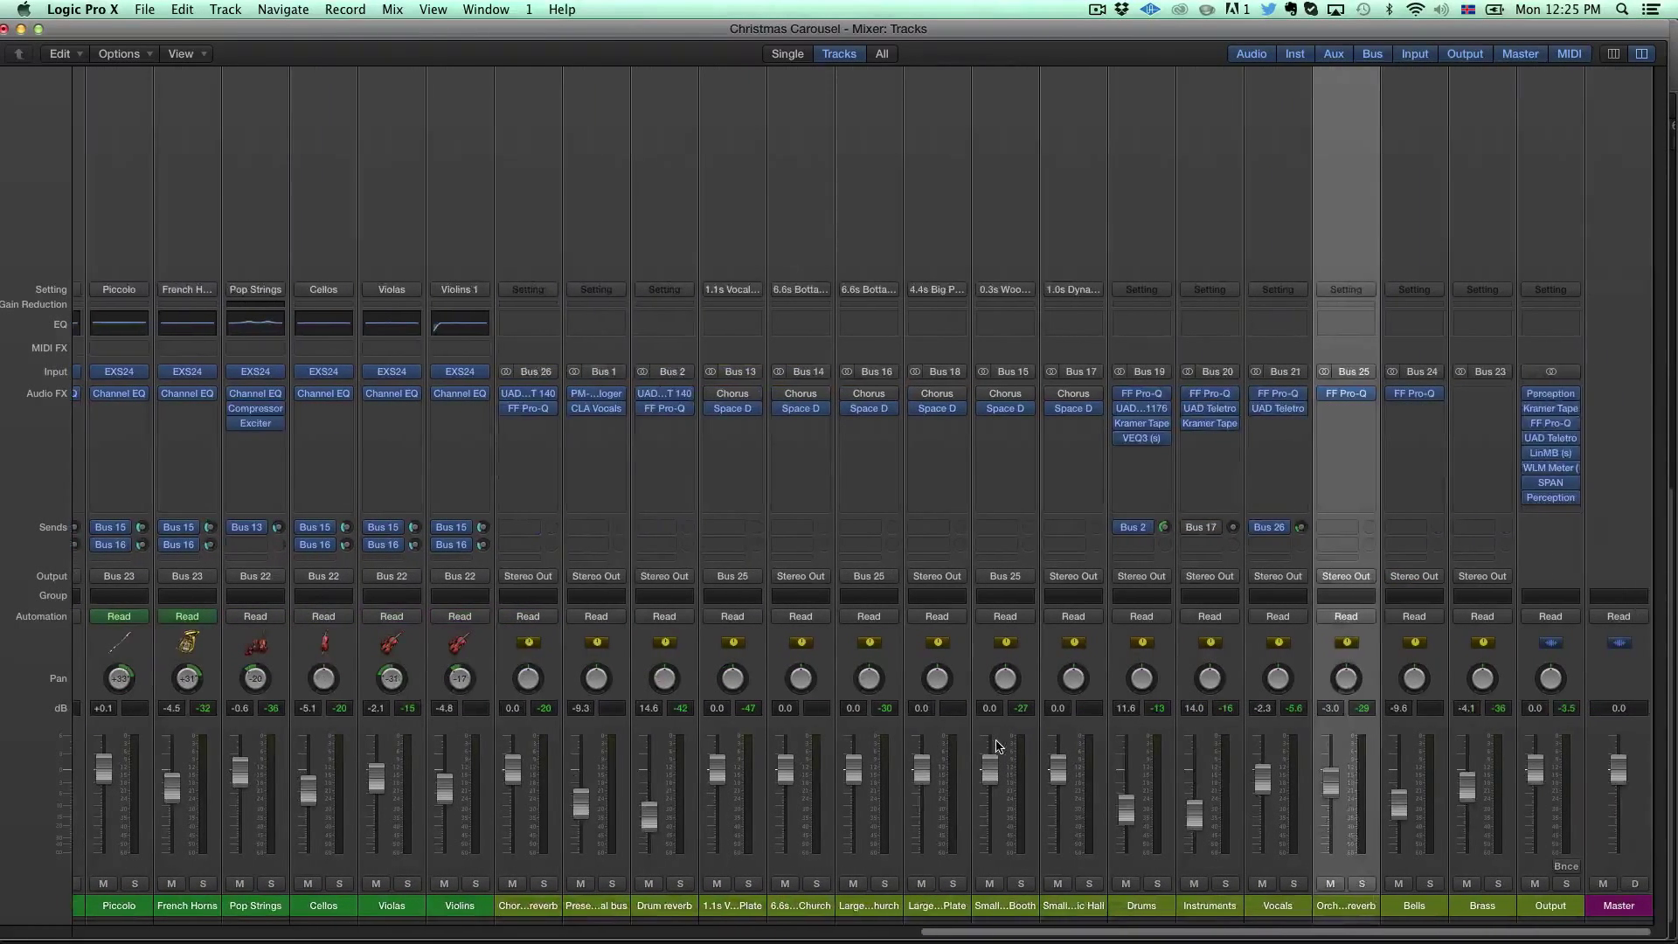